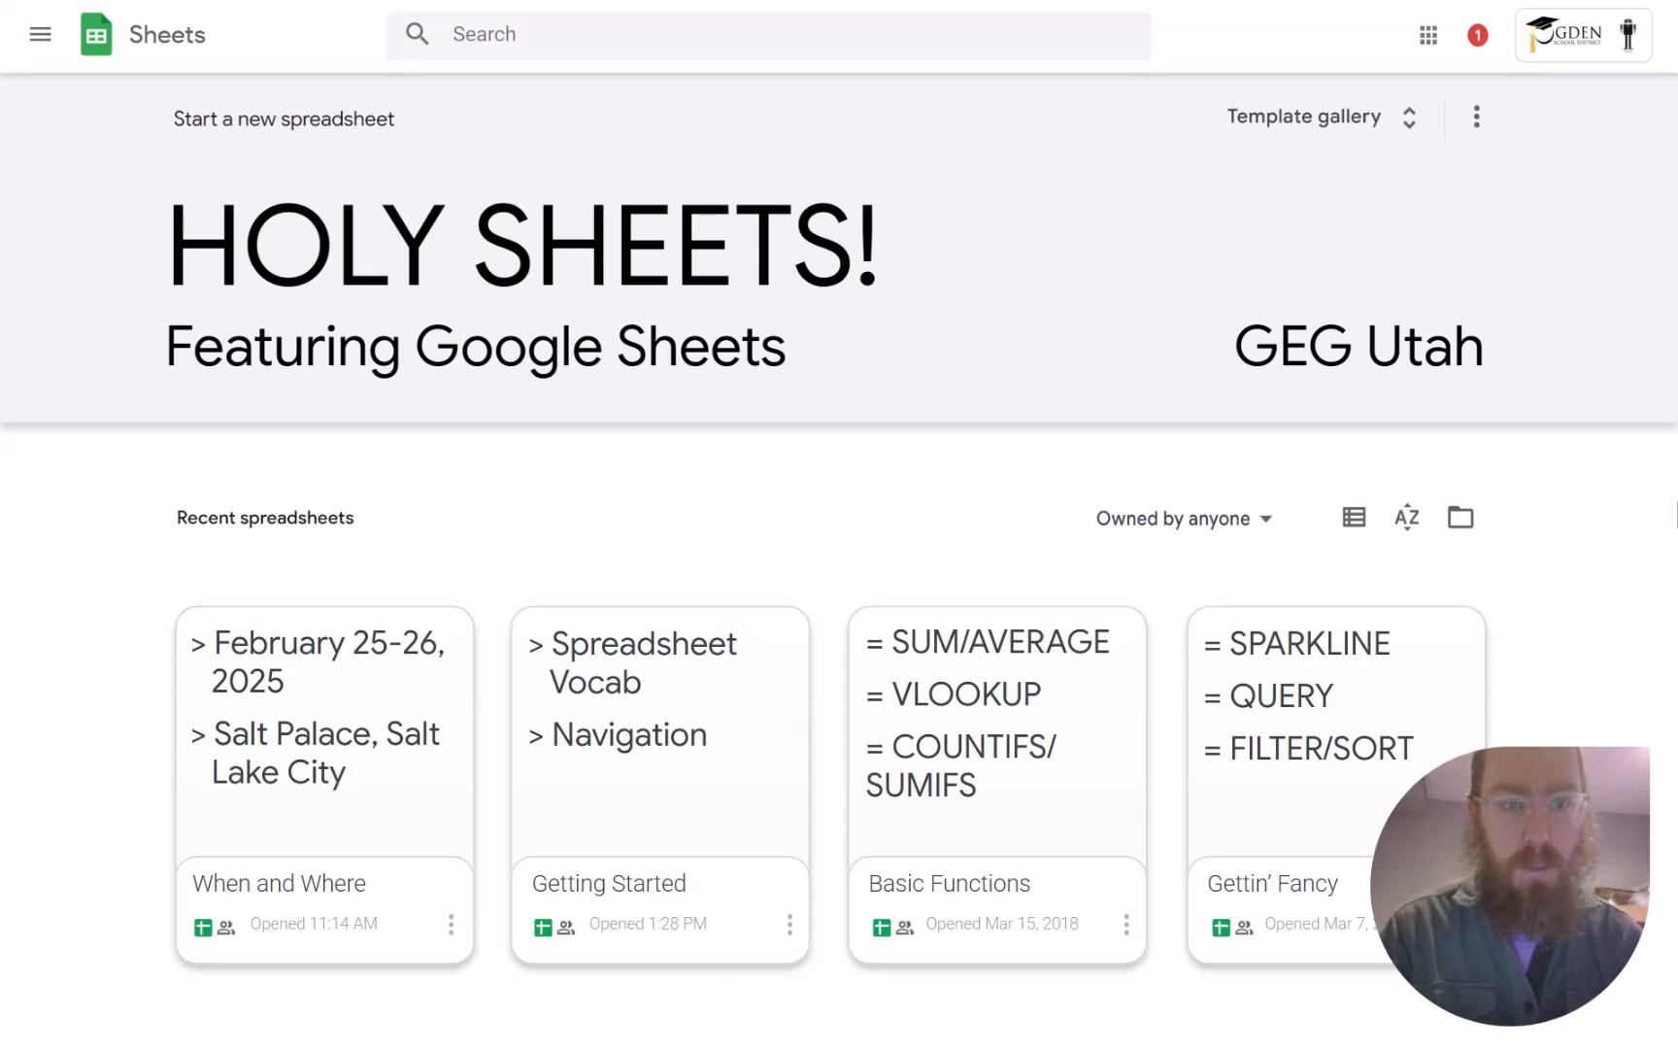
Advance the slideshow past the presenter slide to the 'What's a spreadsheet?' slide.
key("Right")
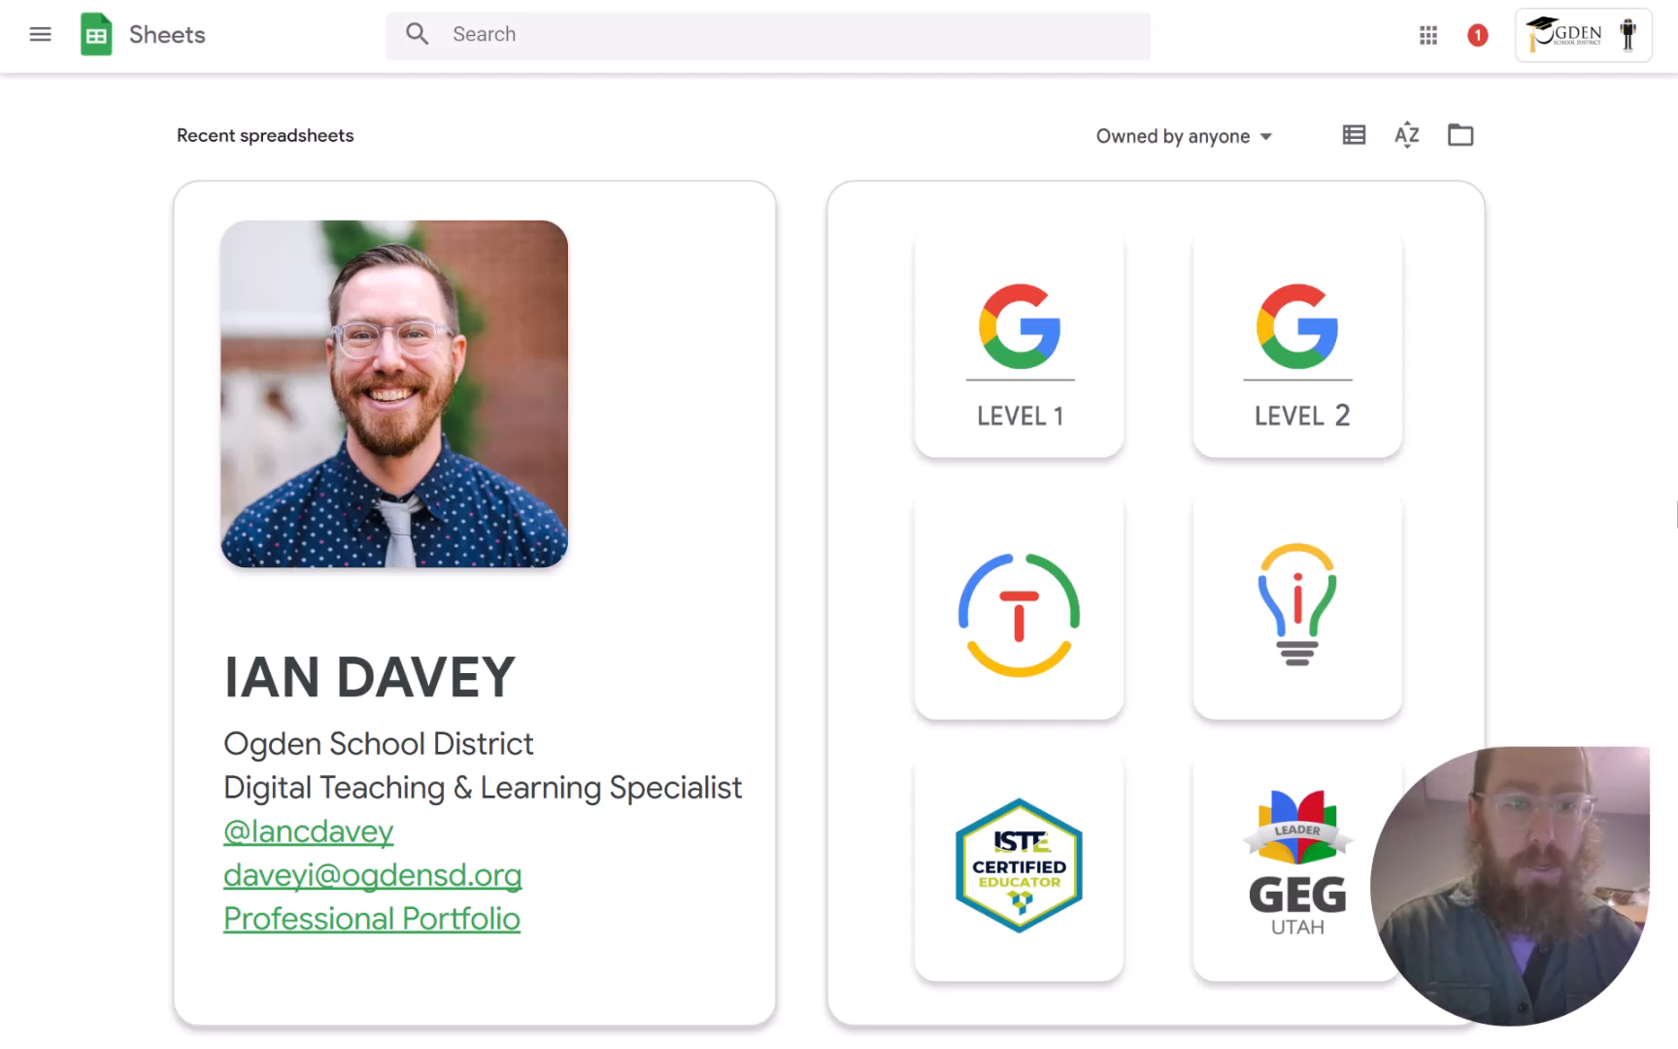
key("Right")
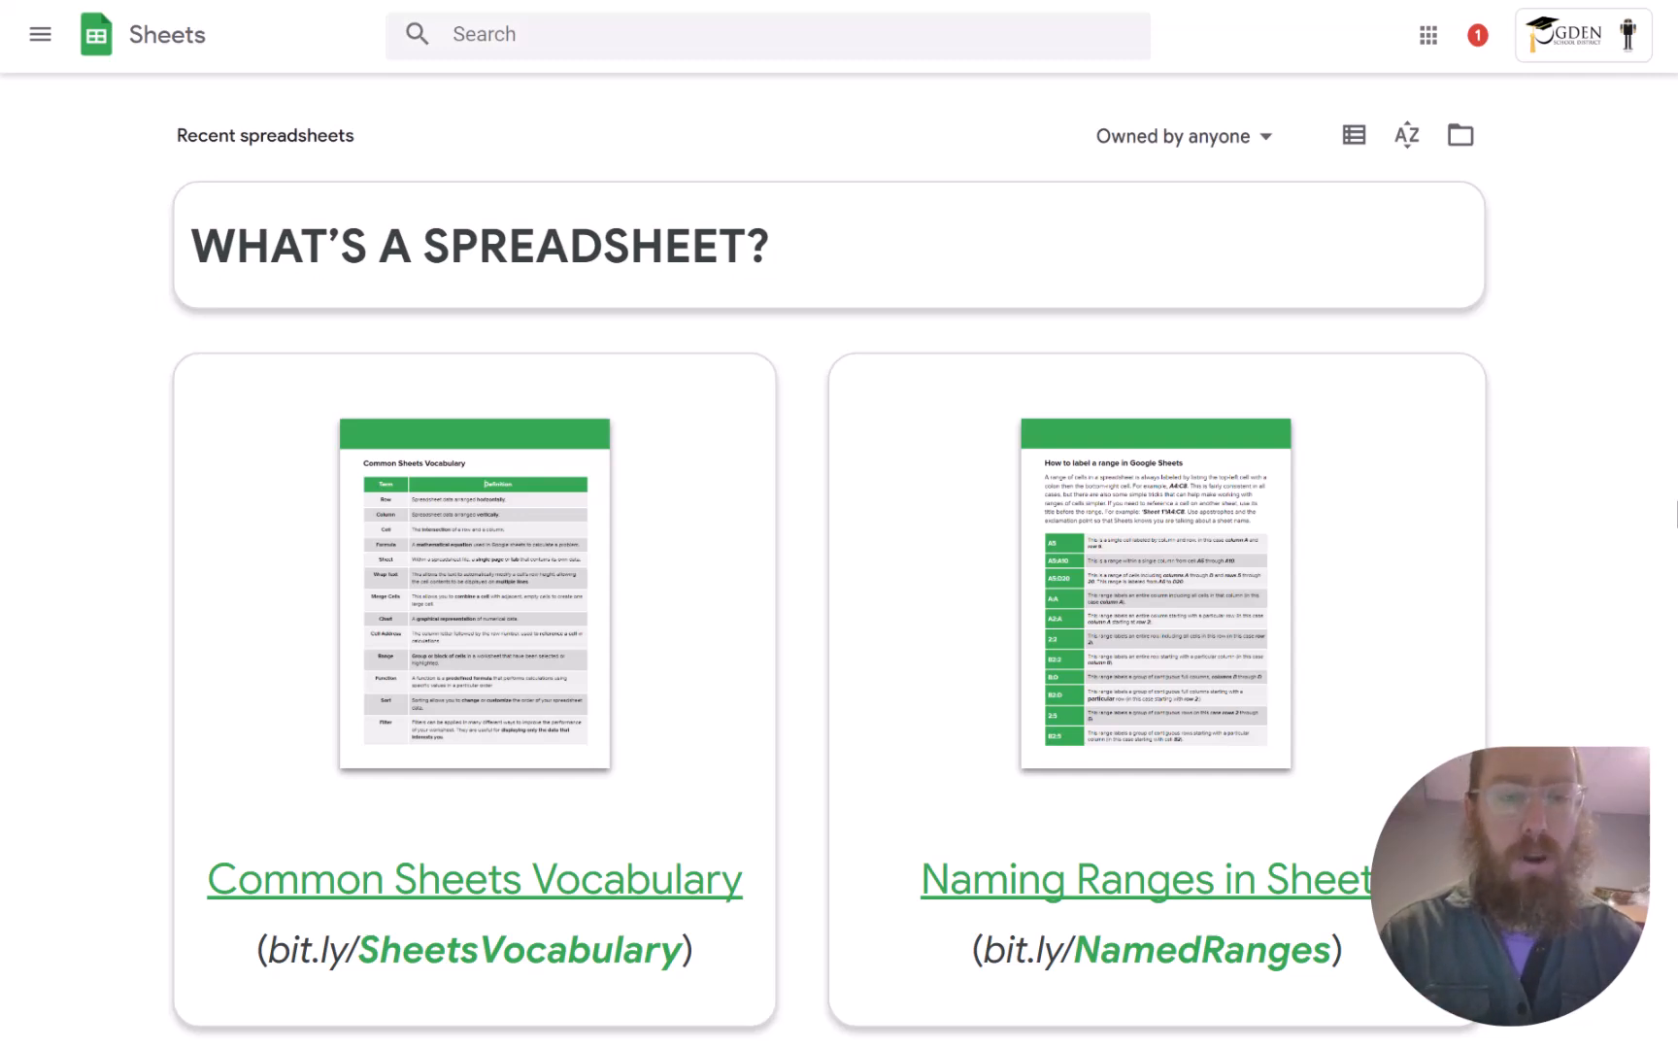
Advance to the 'Let's get some practice' slide with the practice data set link.
key("Right")
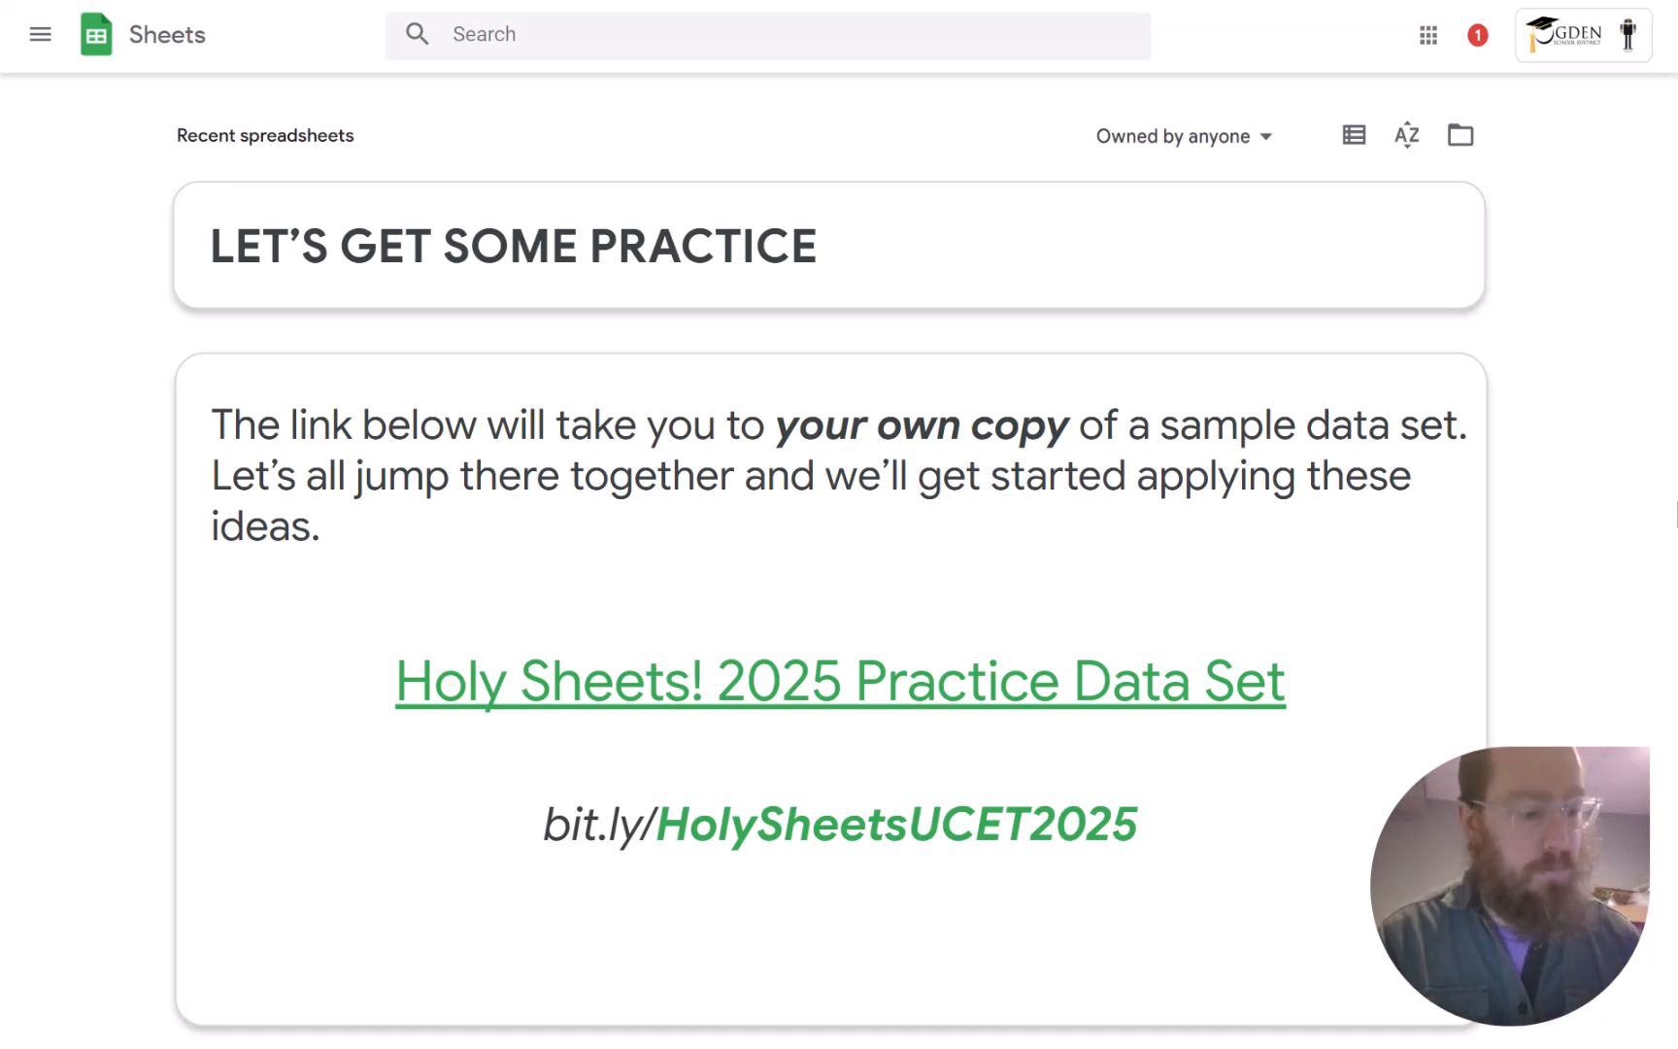
Follow the Practice Data Set link and make a personal copy of the spreadsheet.
left_click(862, 702)
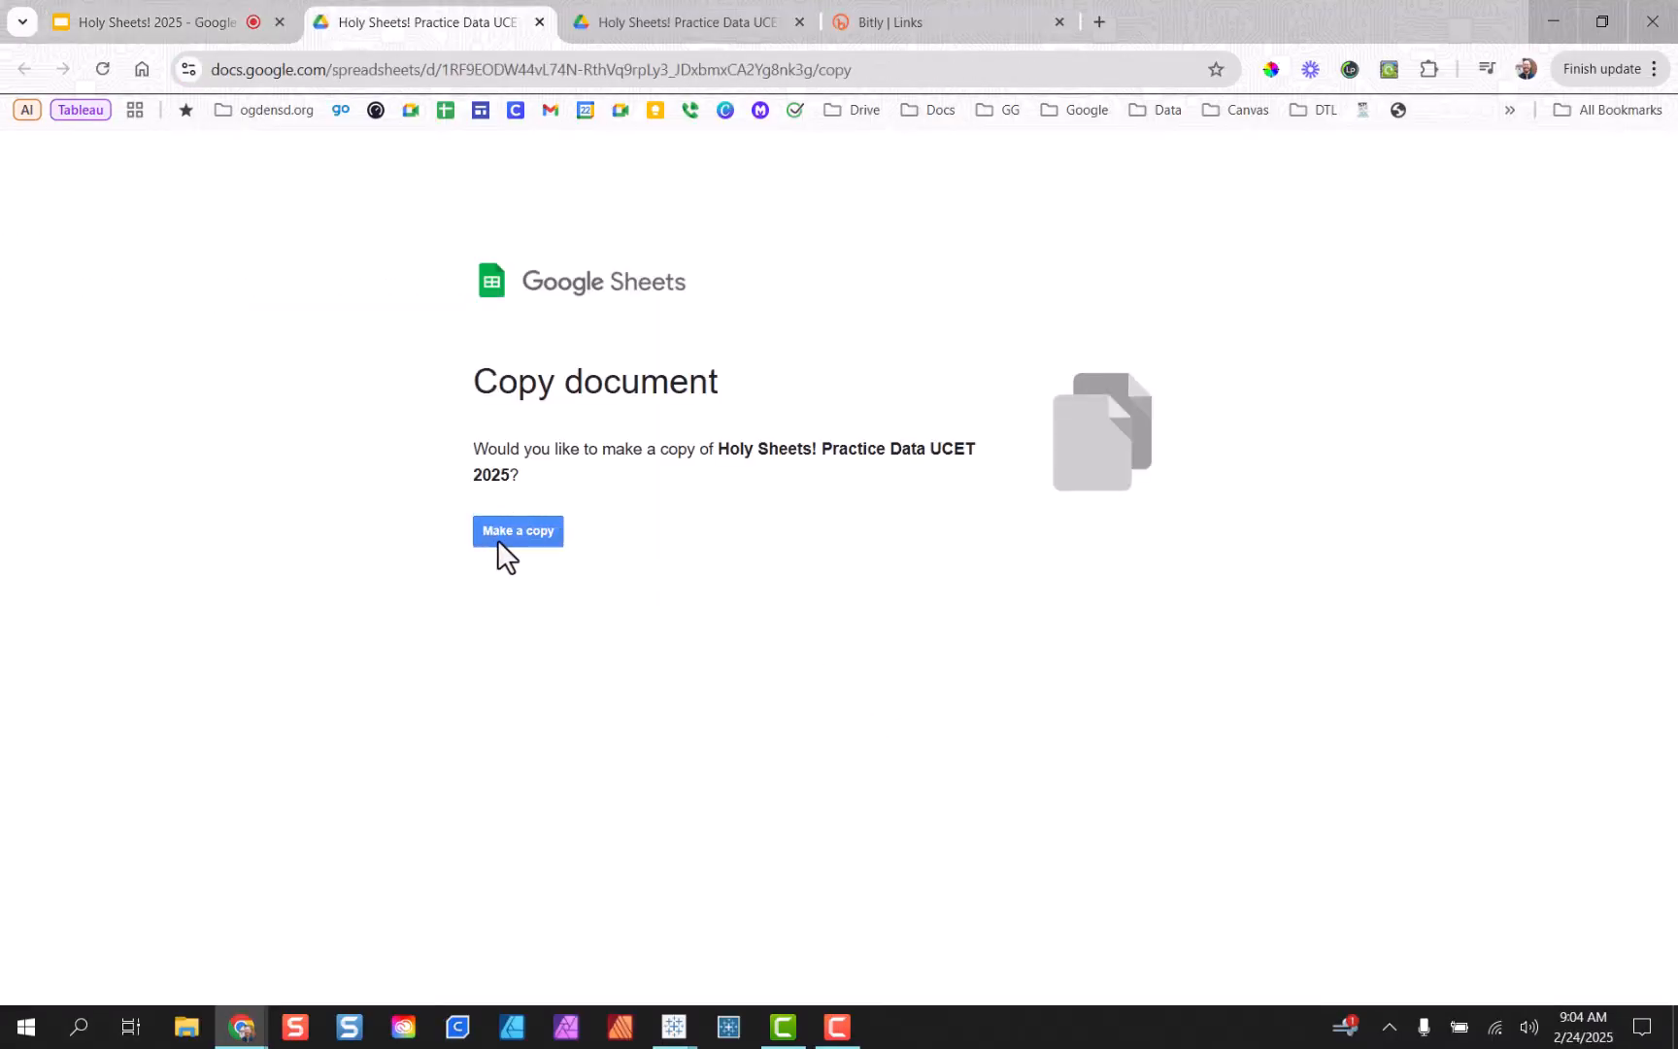
left_click(509, 531)
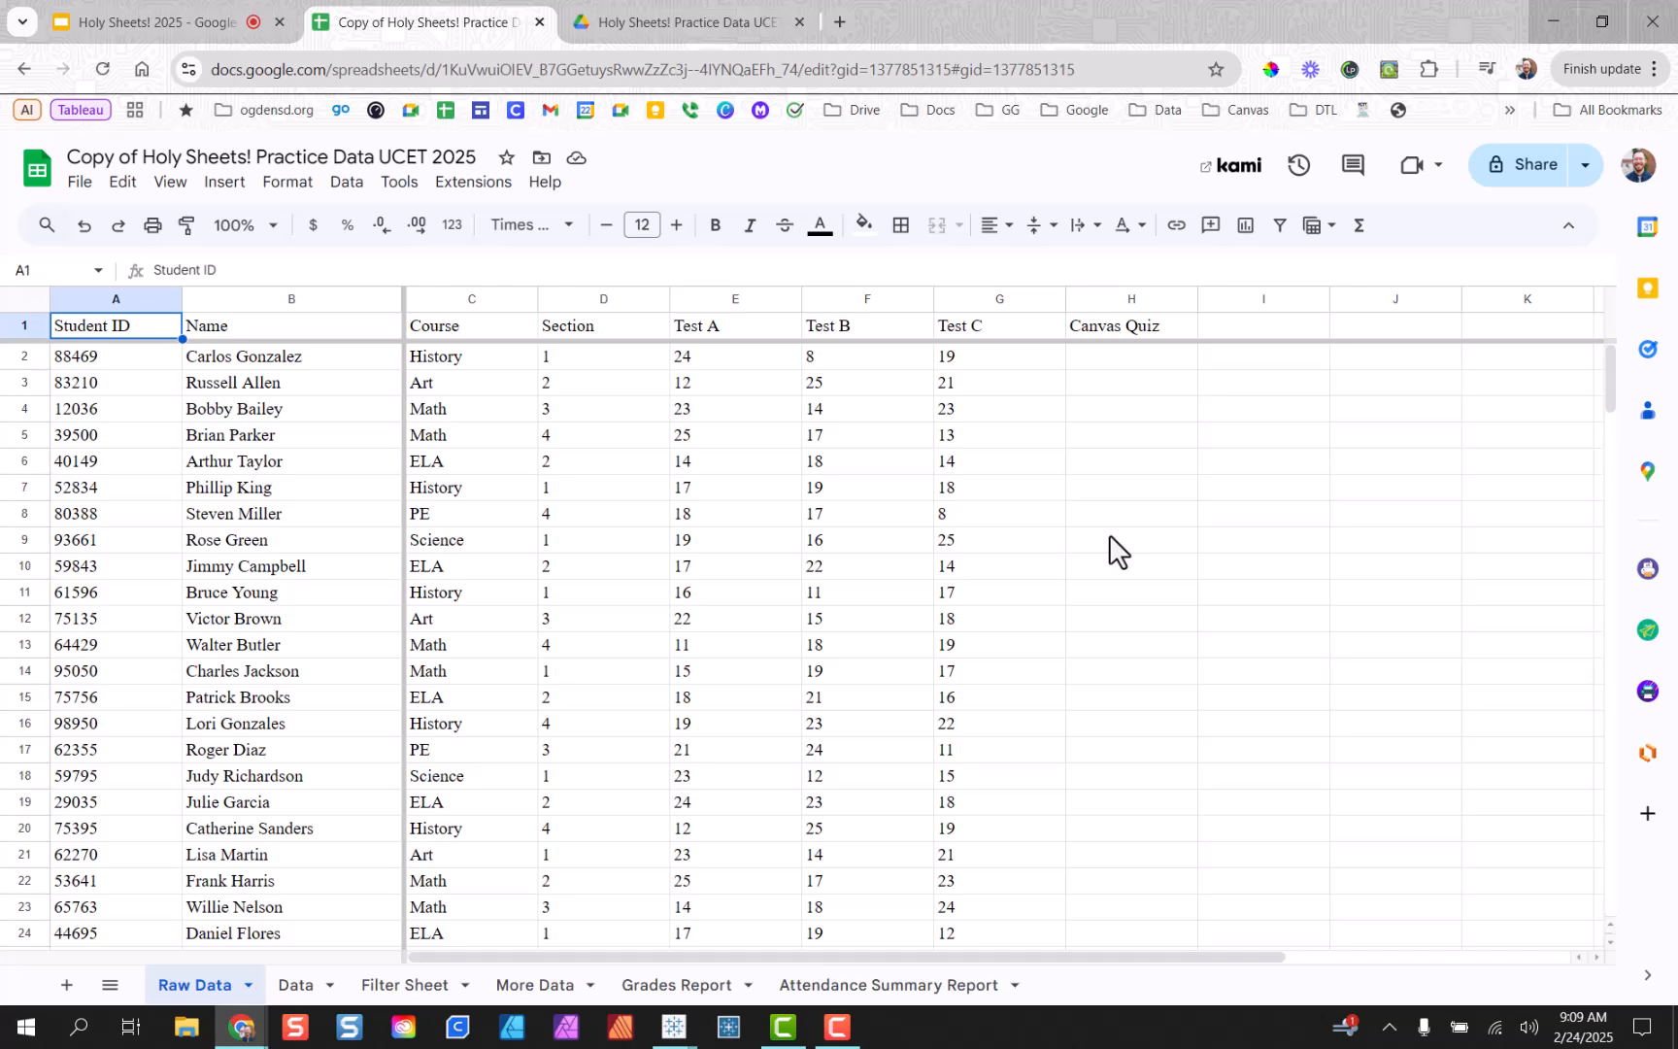
left_click(292, 989)
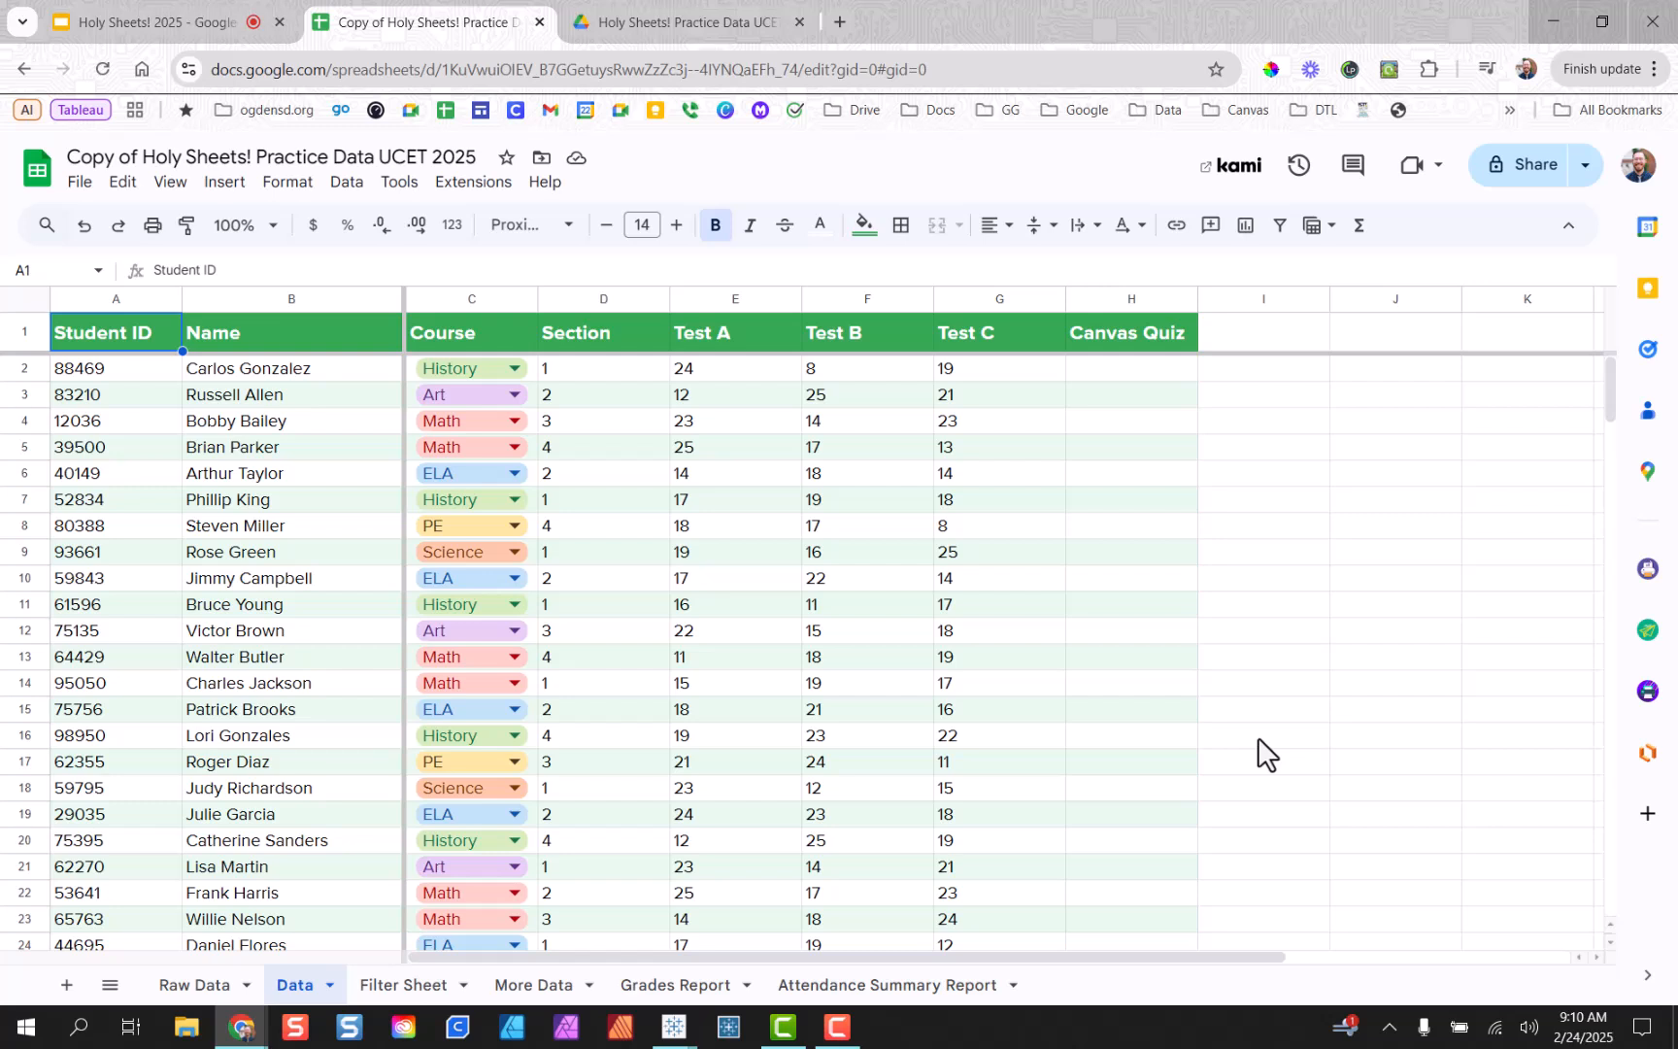
left_click(207, 987)
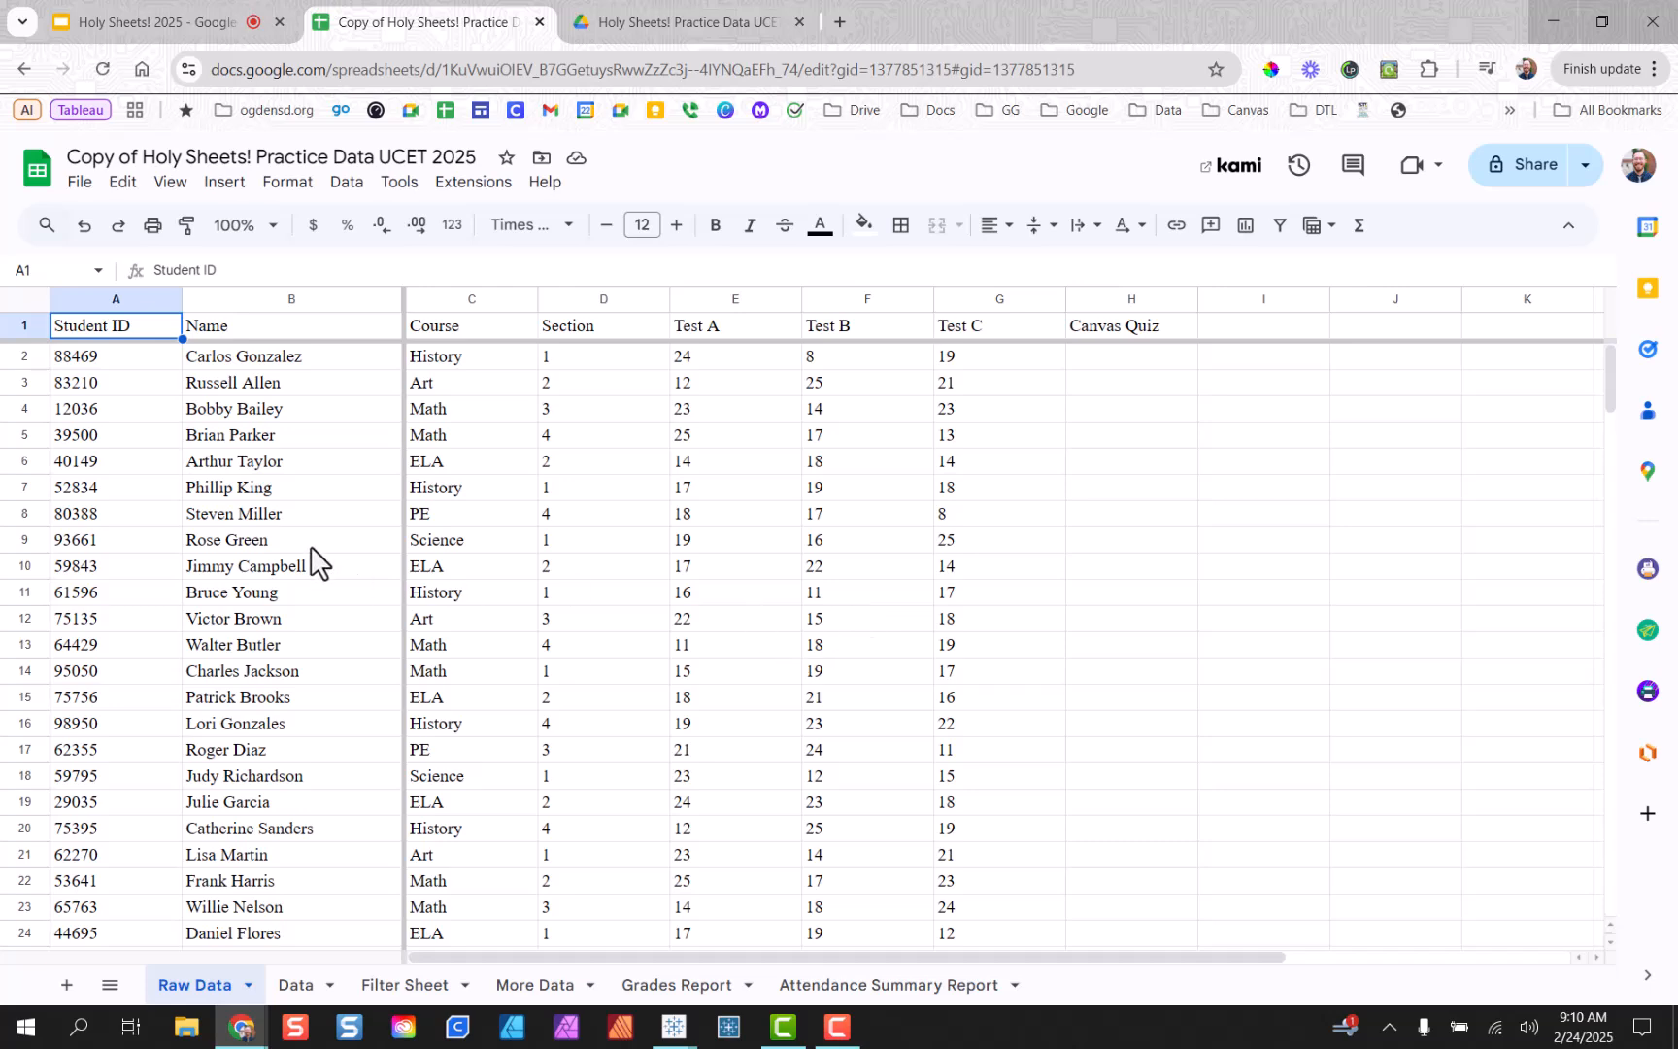
Set the whole sheet's font to Proxima Nova.
left_click(25, 298)
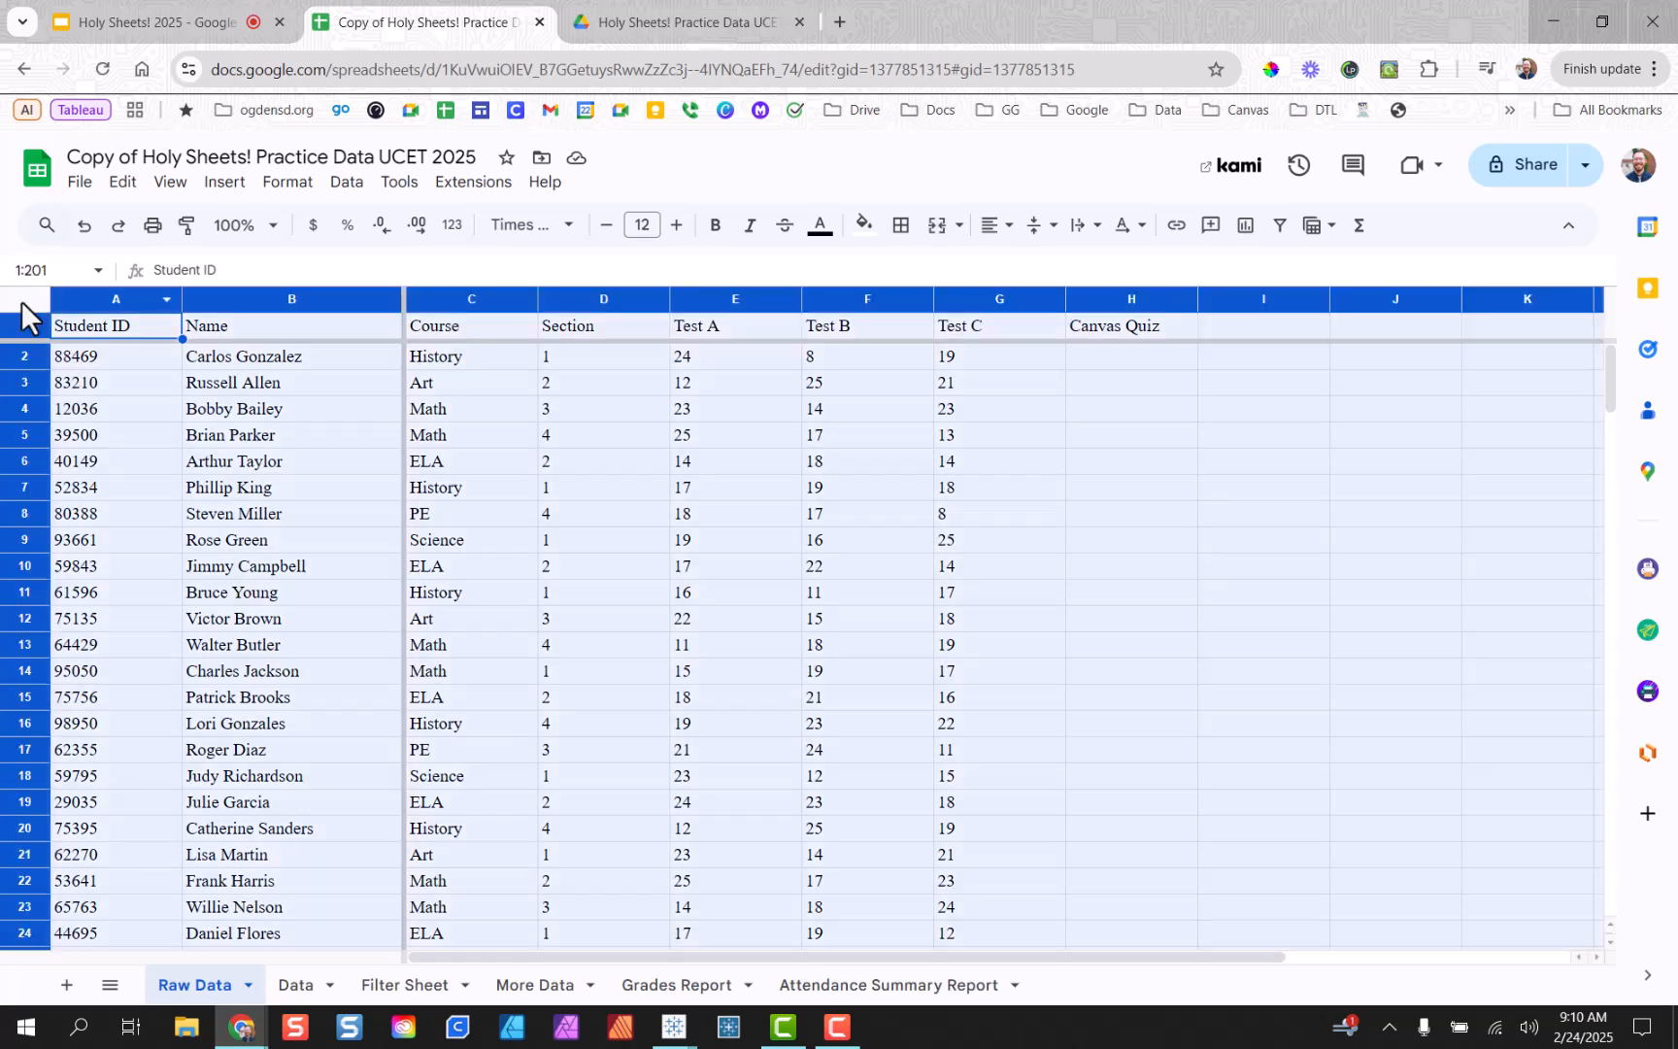
left_click(570, 236)
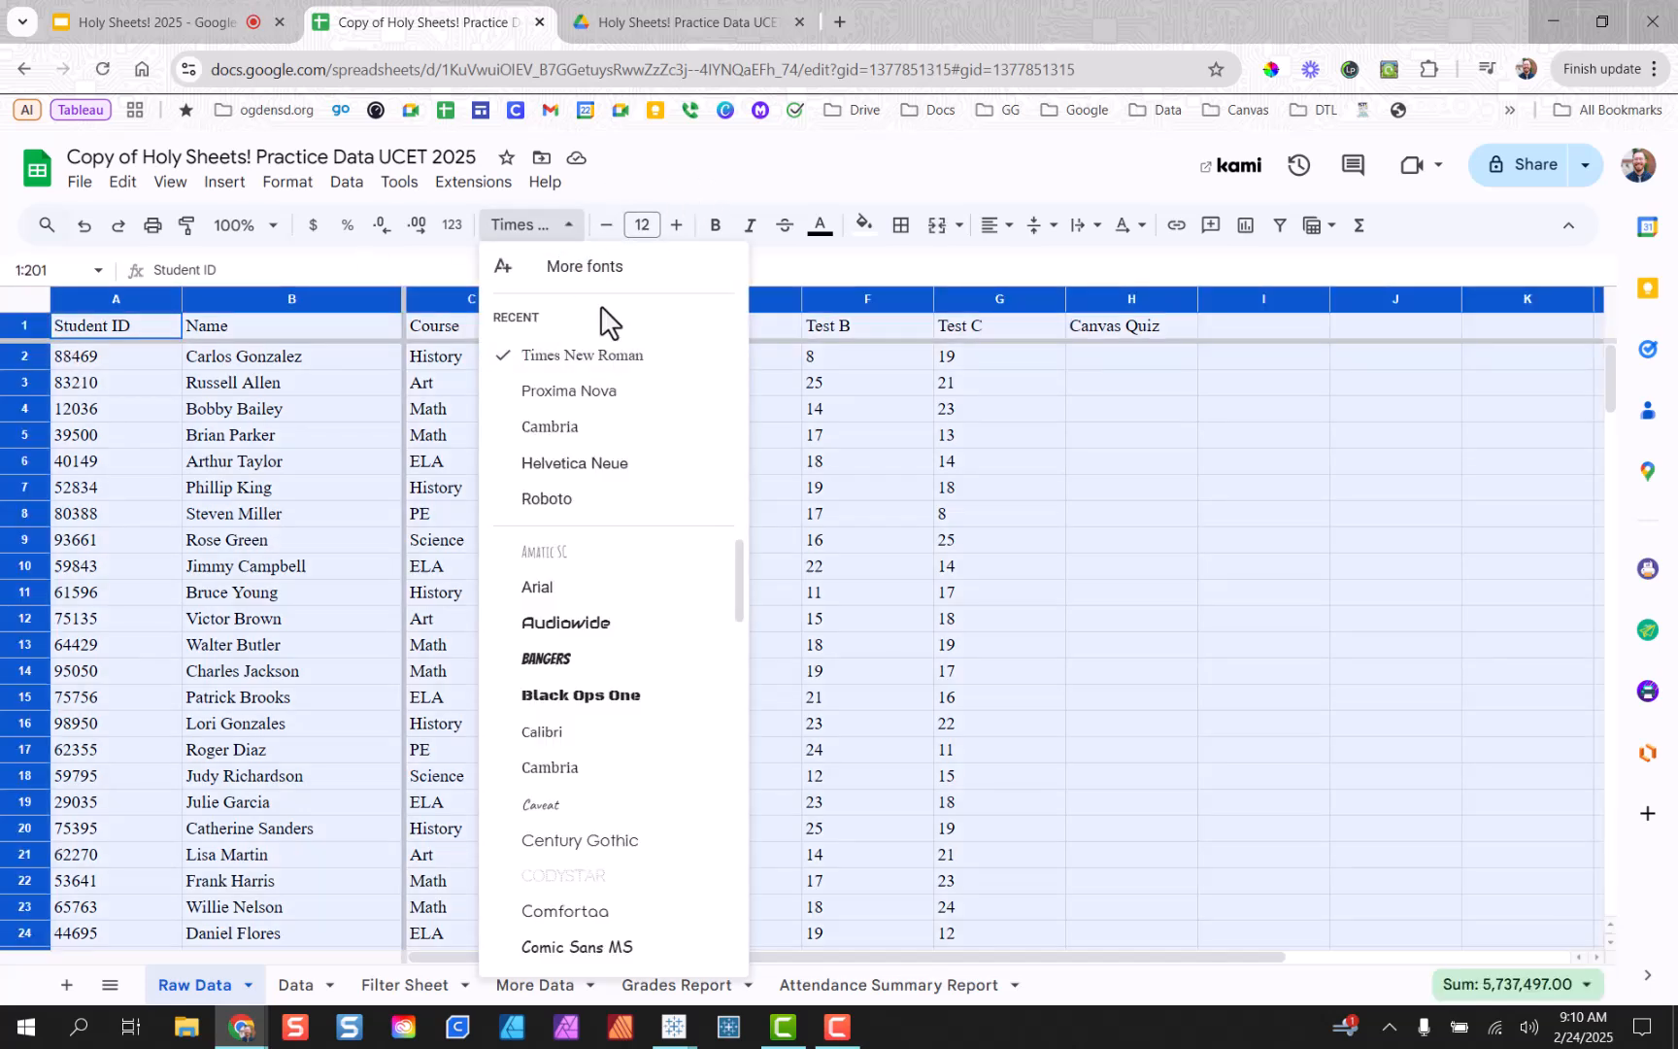
left_click(621, 393)
left_click(581, 464)
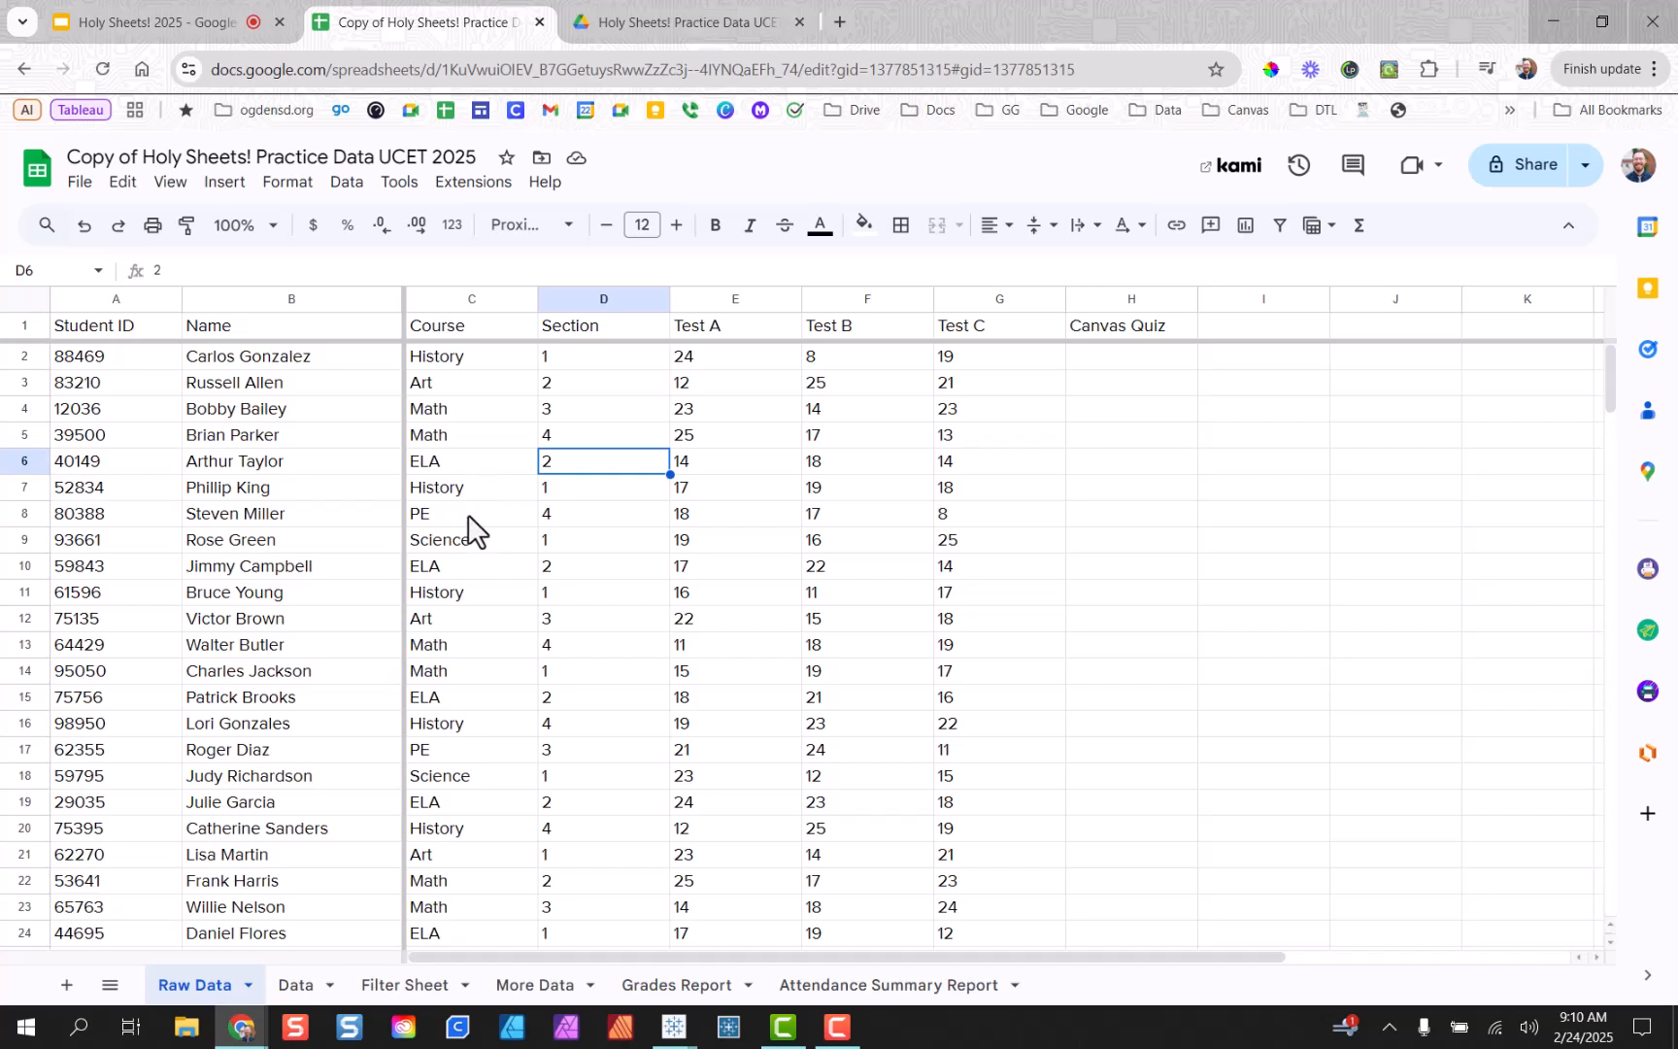
Make the header row bold.
left_click(35, 332)
key("ctrl+b")
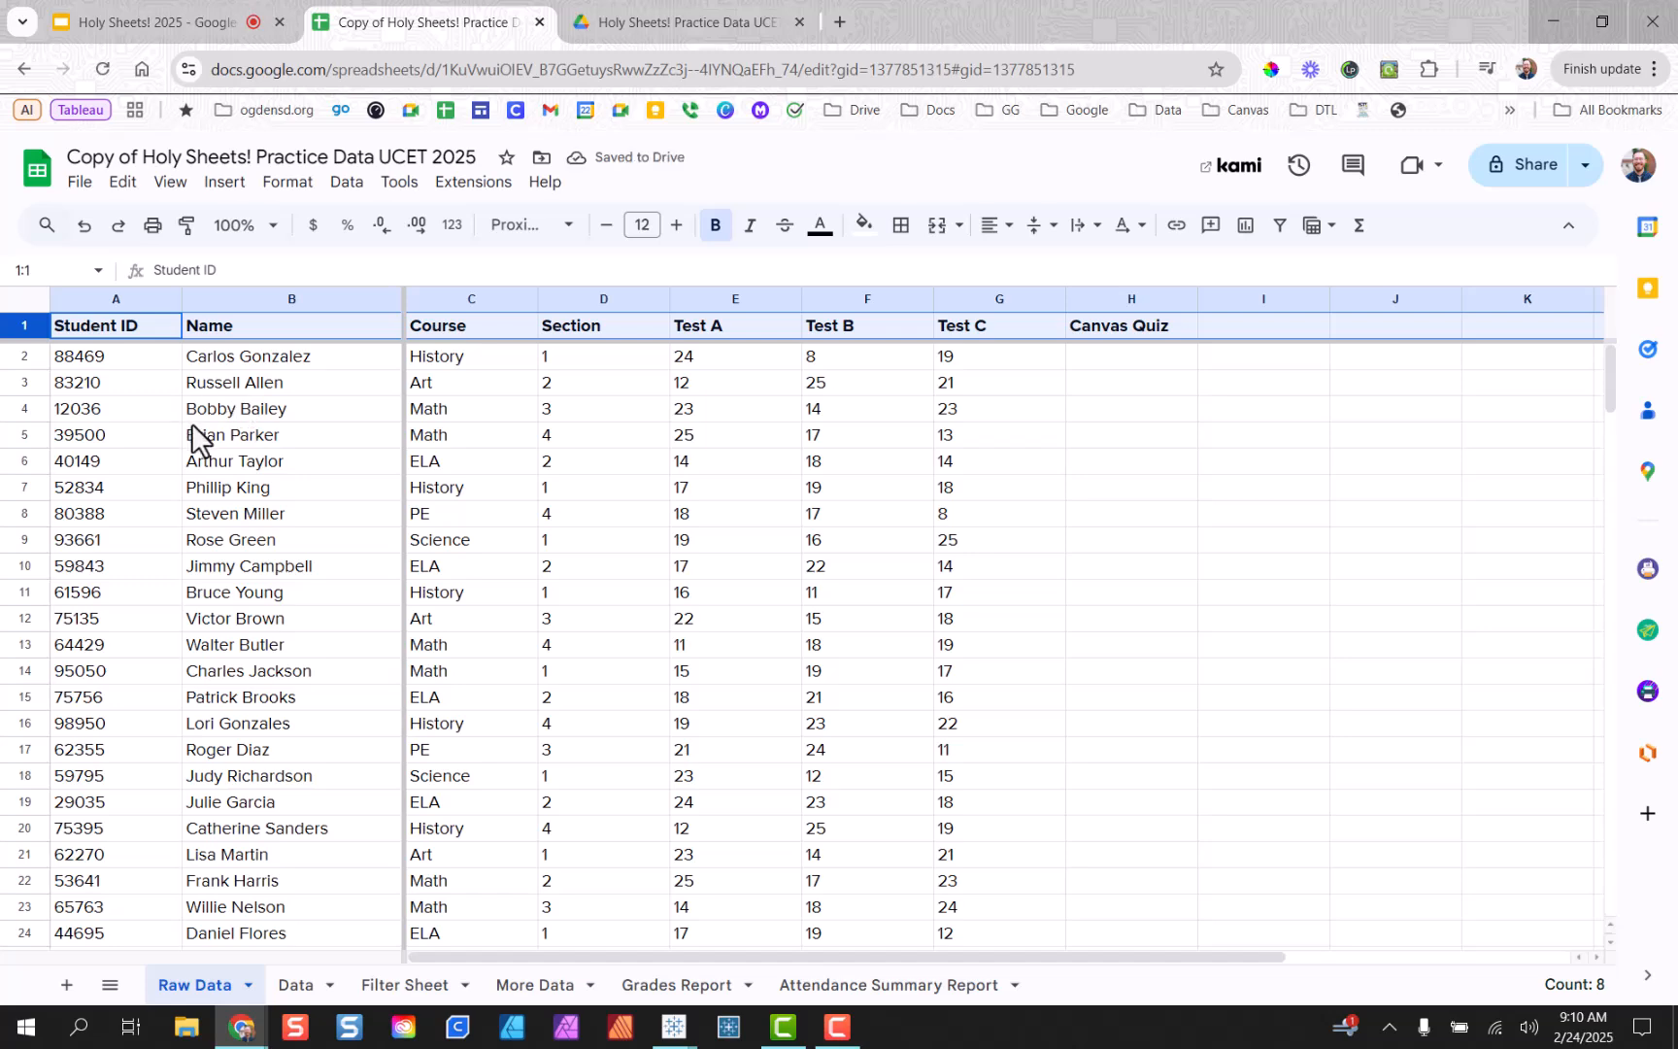
left_click(35, 301)
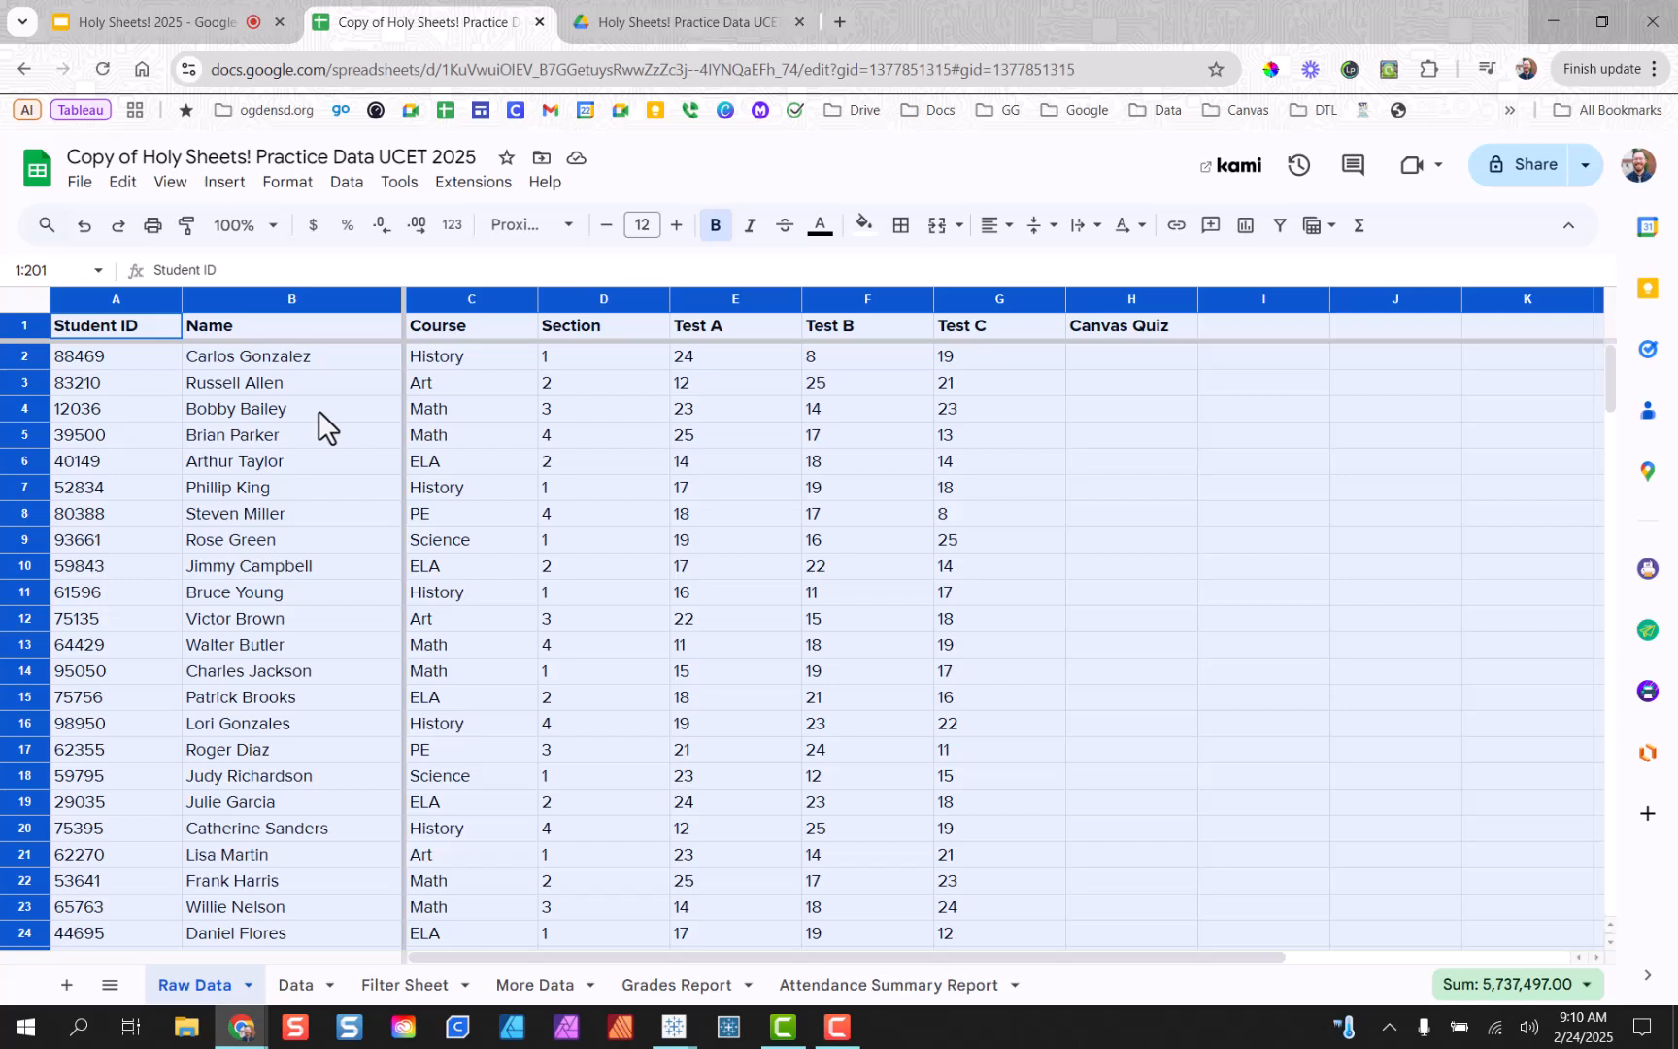
Add alternating colours to the sheet in the grey style with a green header colour.
left_click(282, 190)
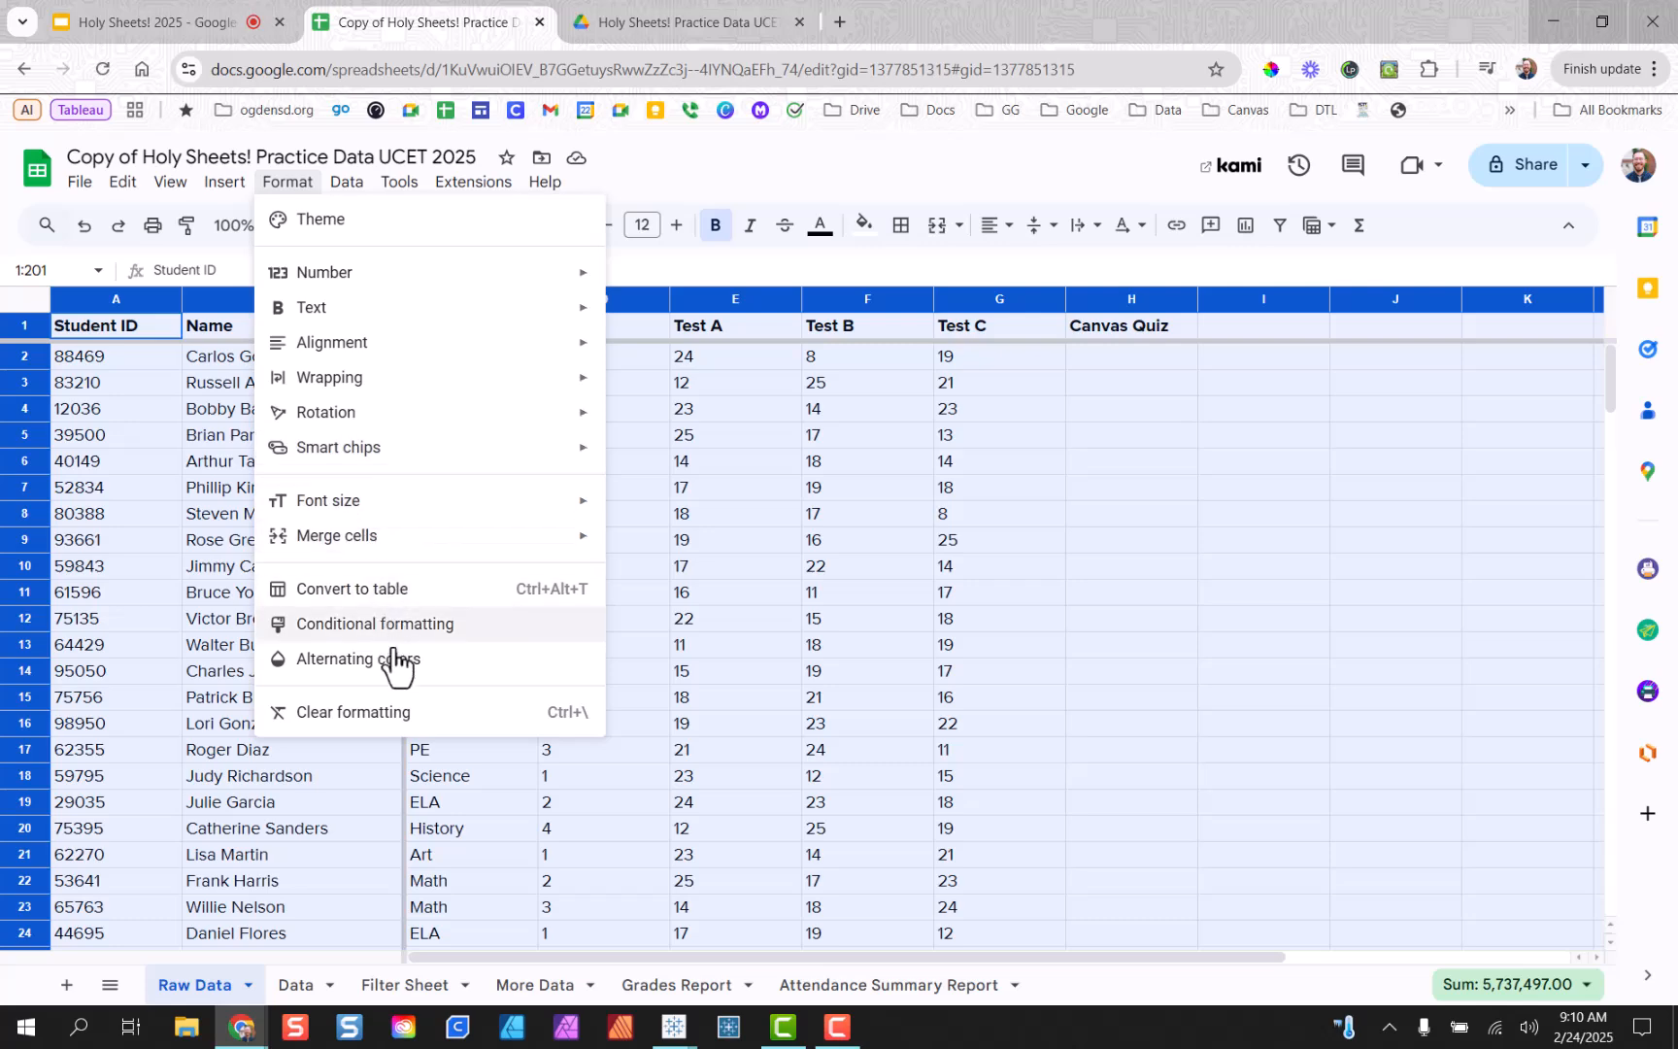
left_click(358, 661)
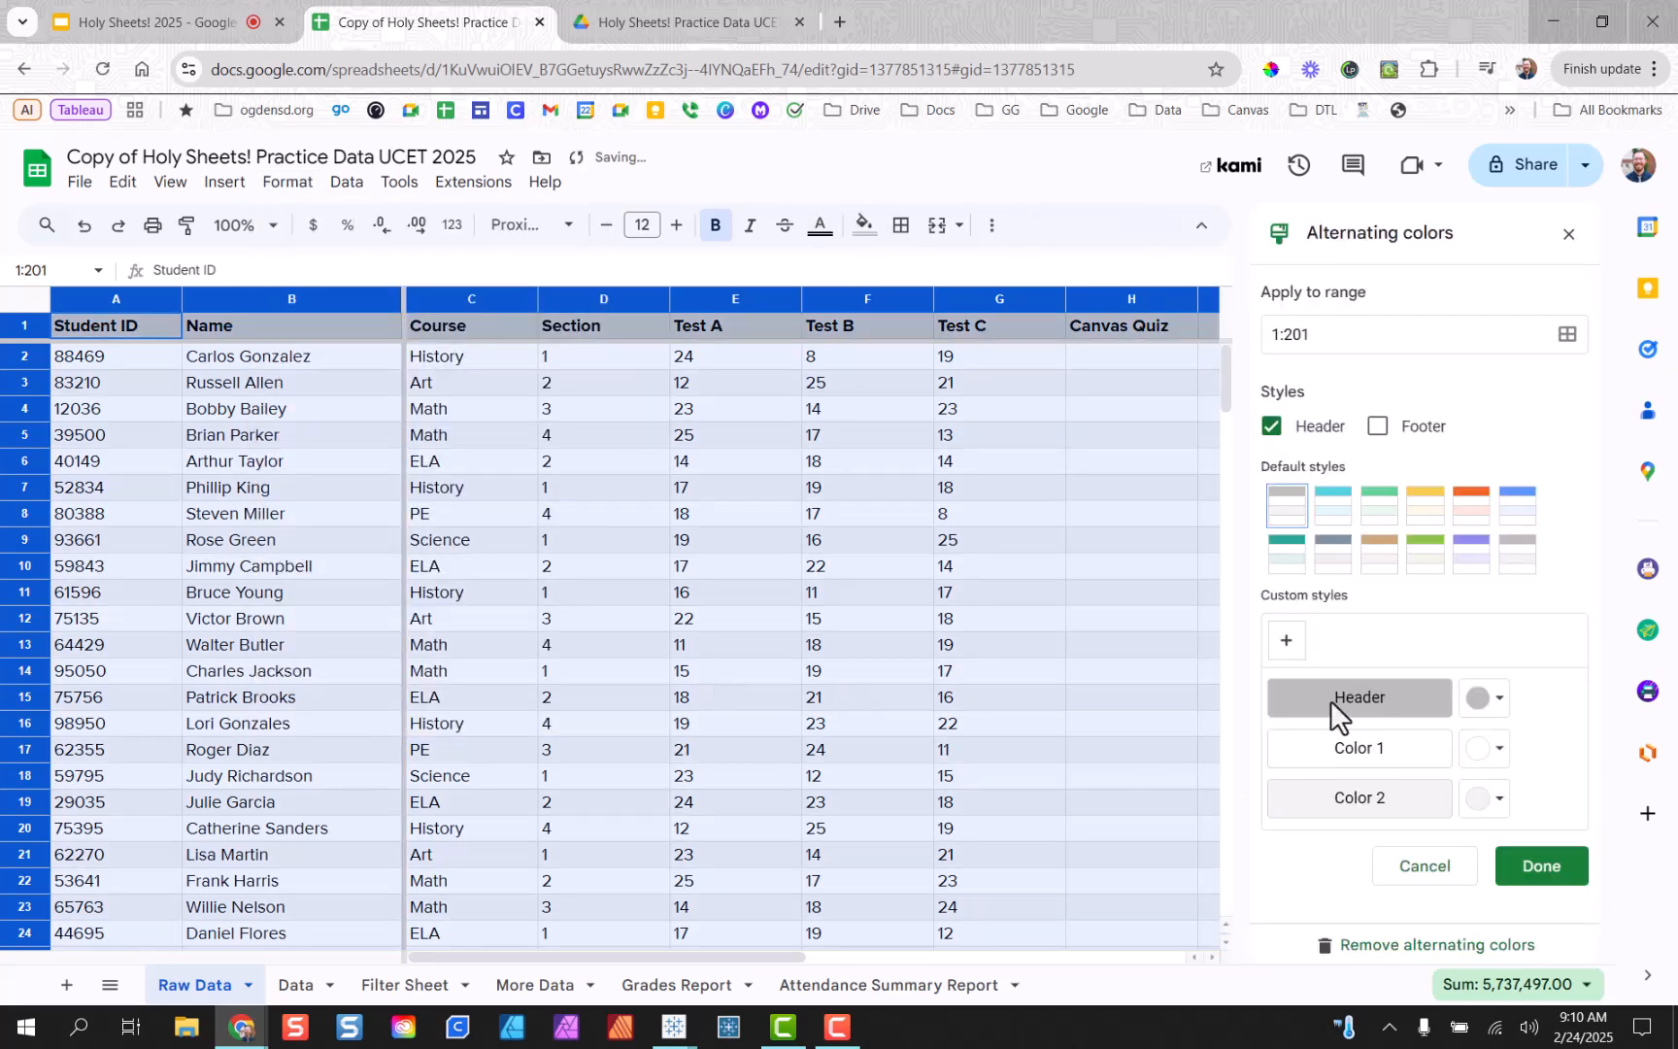
left_click(1344, 528)
left_click(1520, 522)
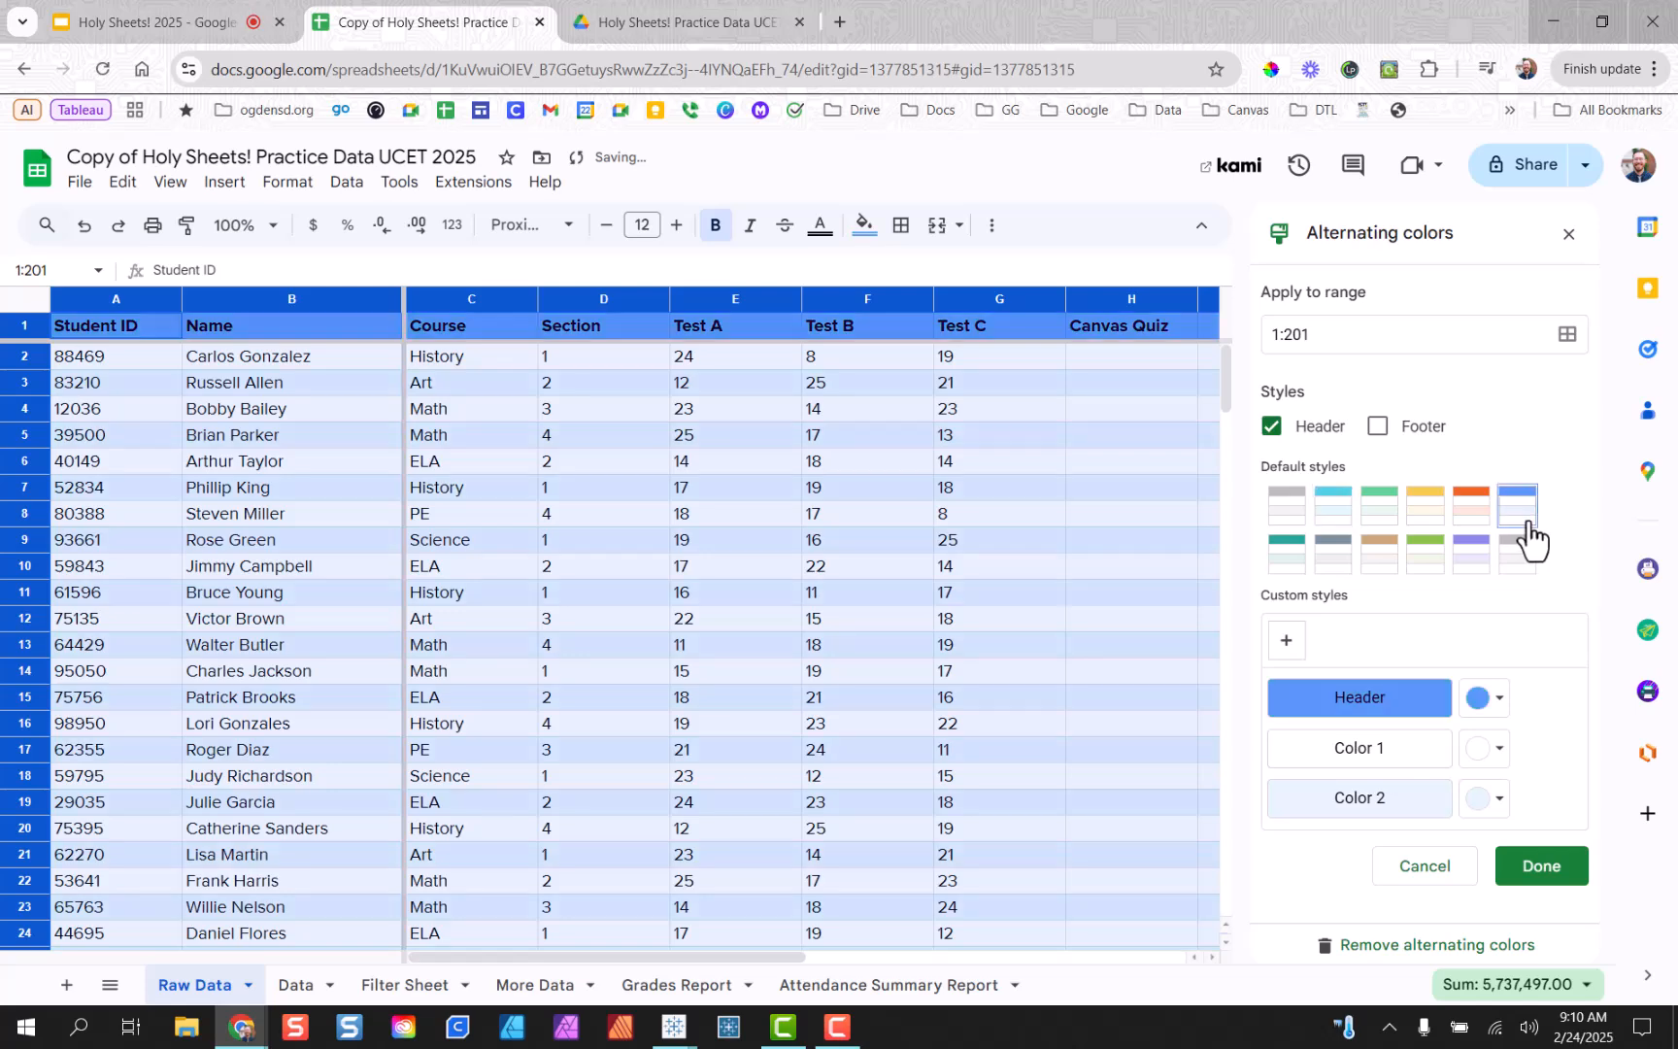
left_click(1380, 557)
left_click(1377, 511)
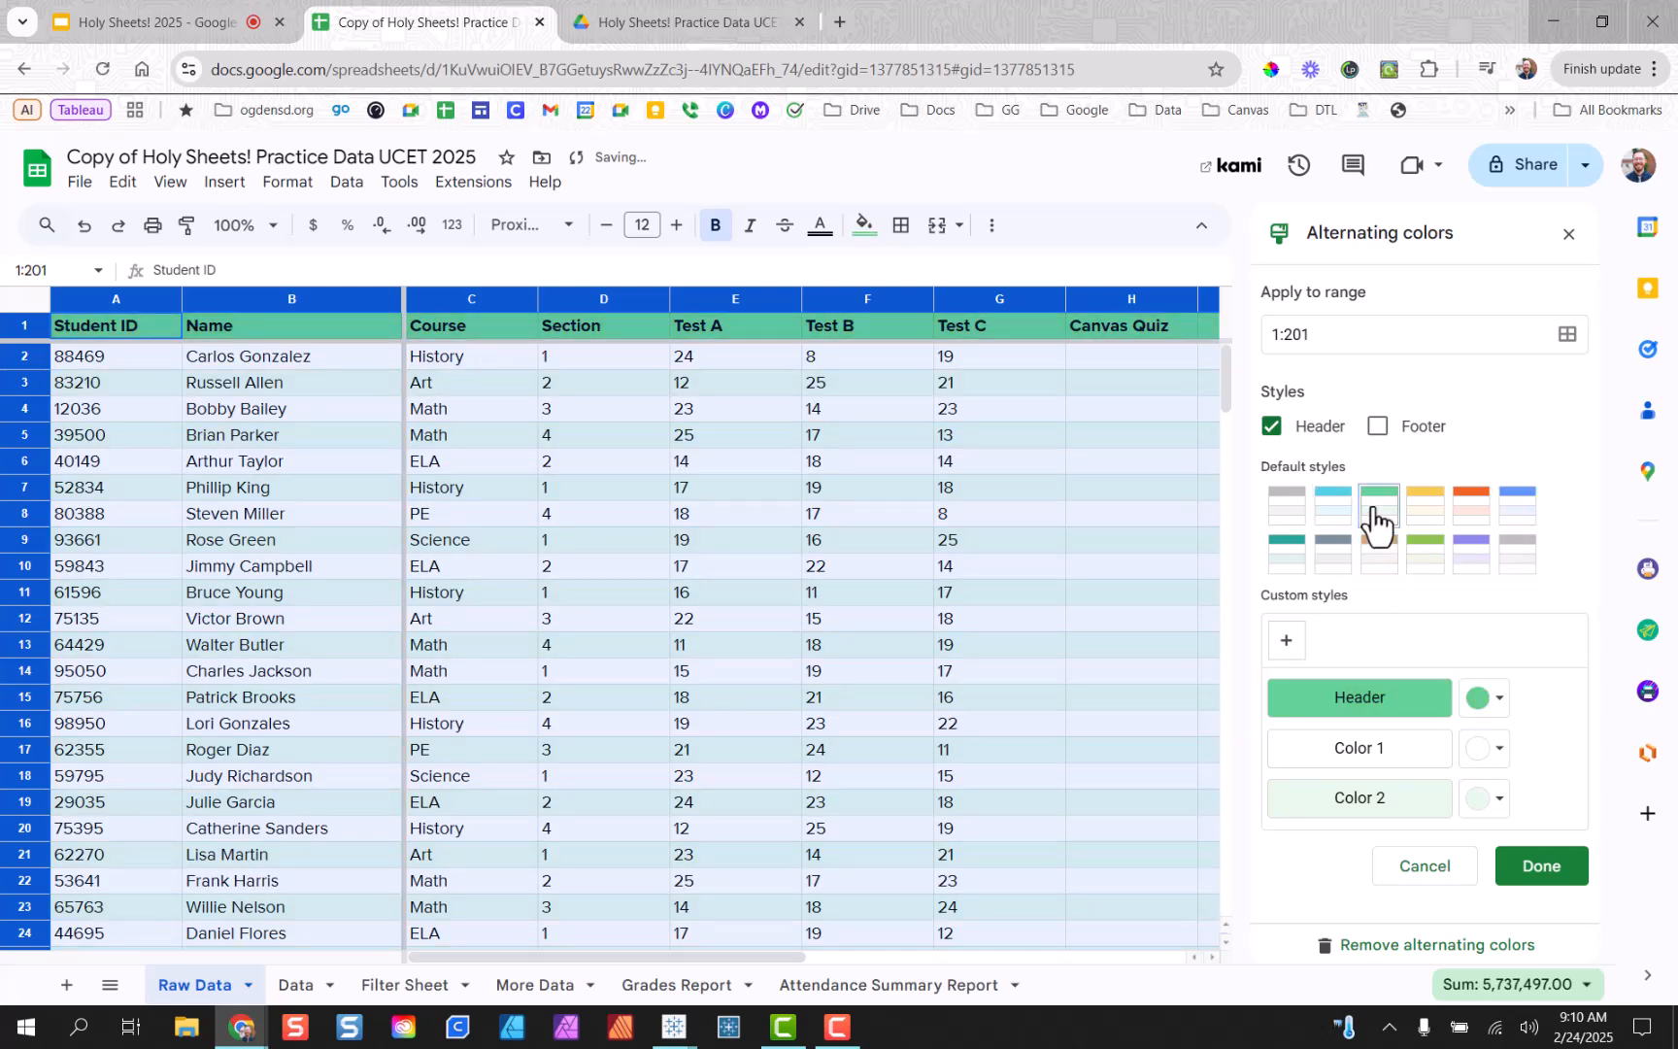
left_click(1288, 507)
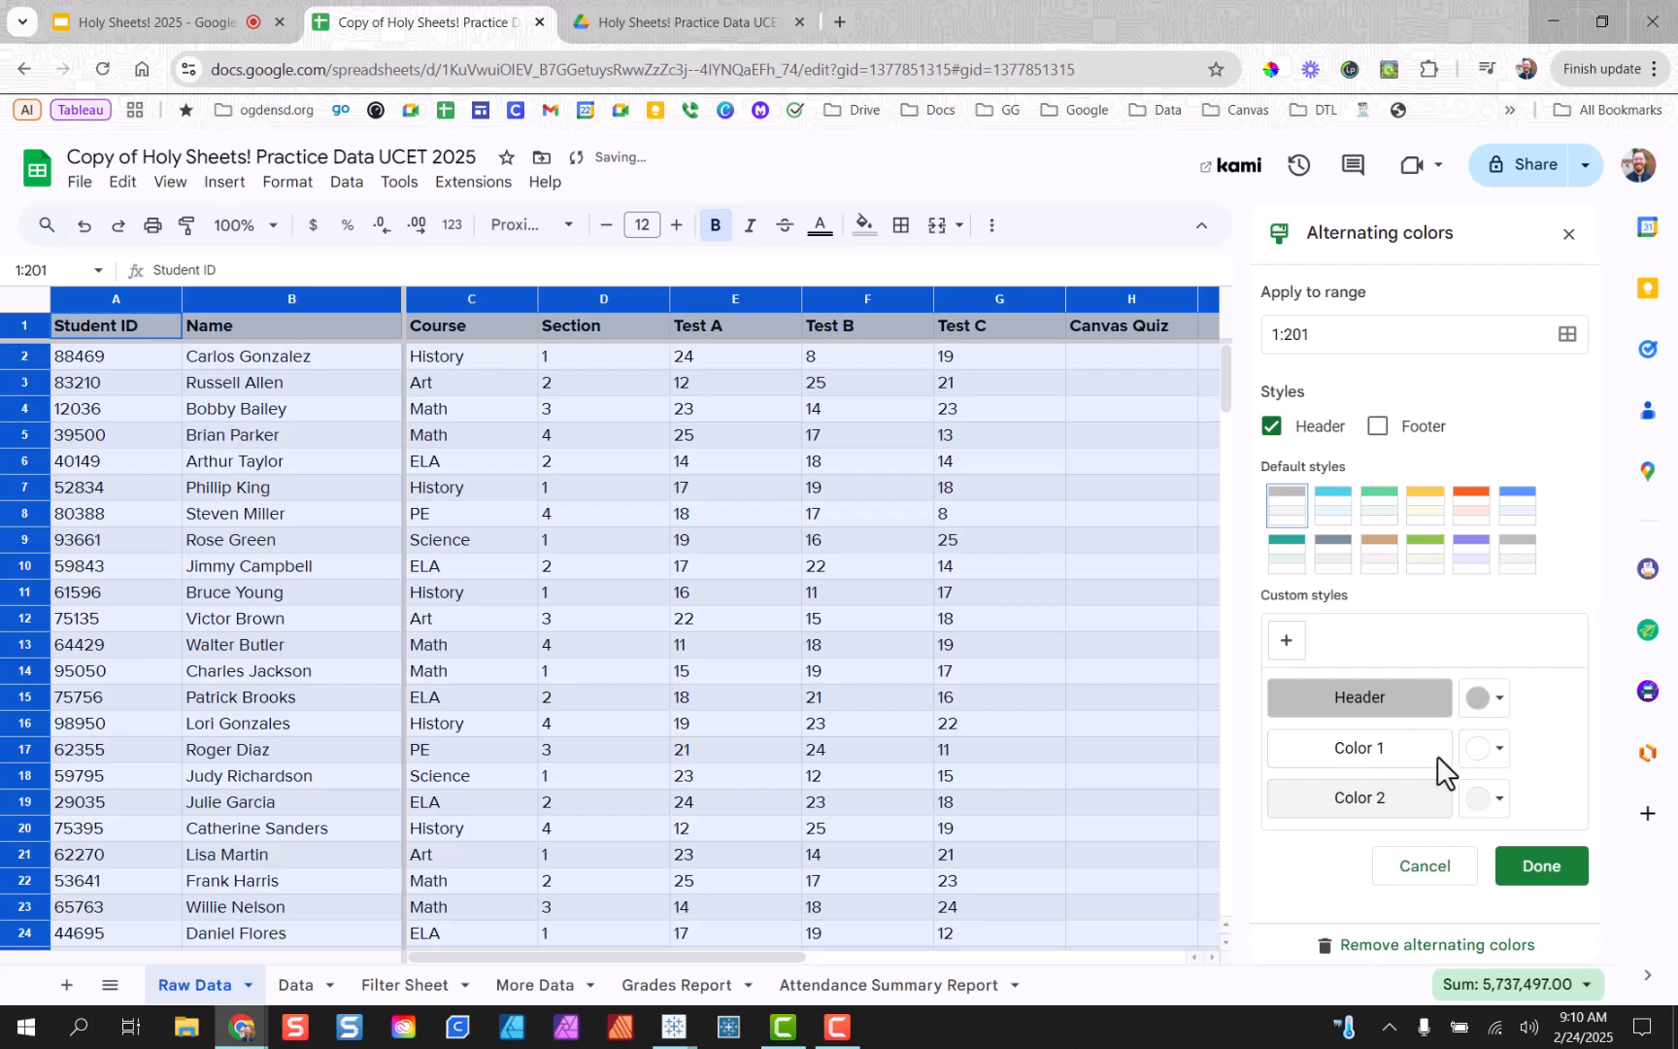
left_click(1488, 698)
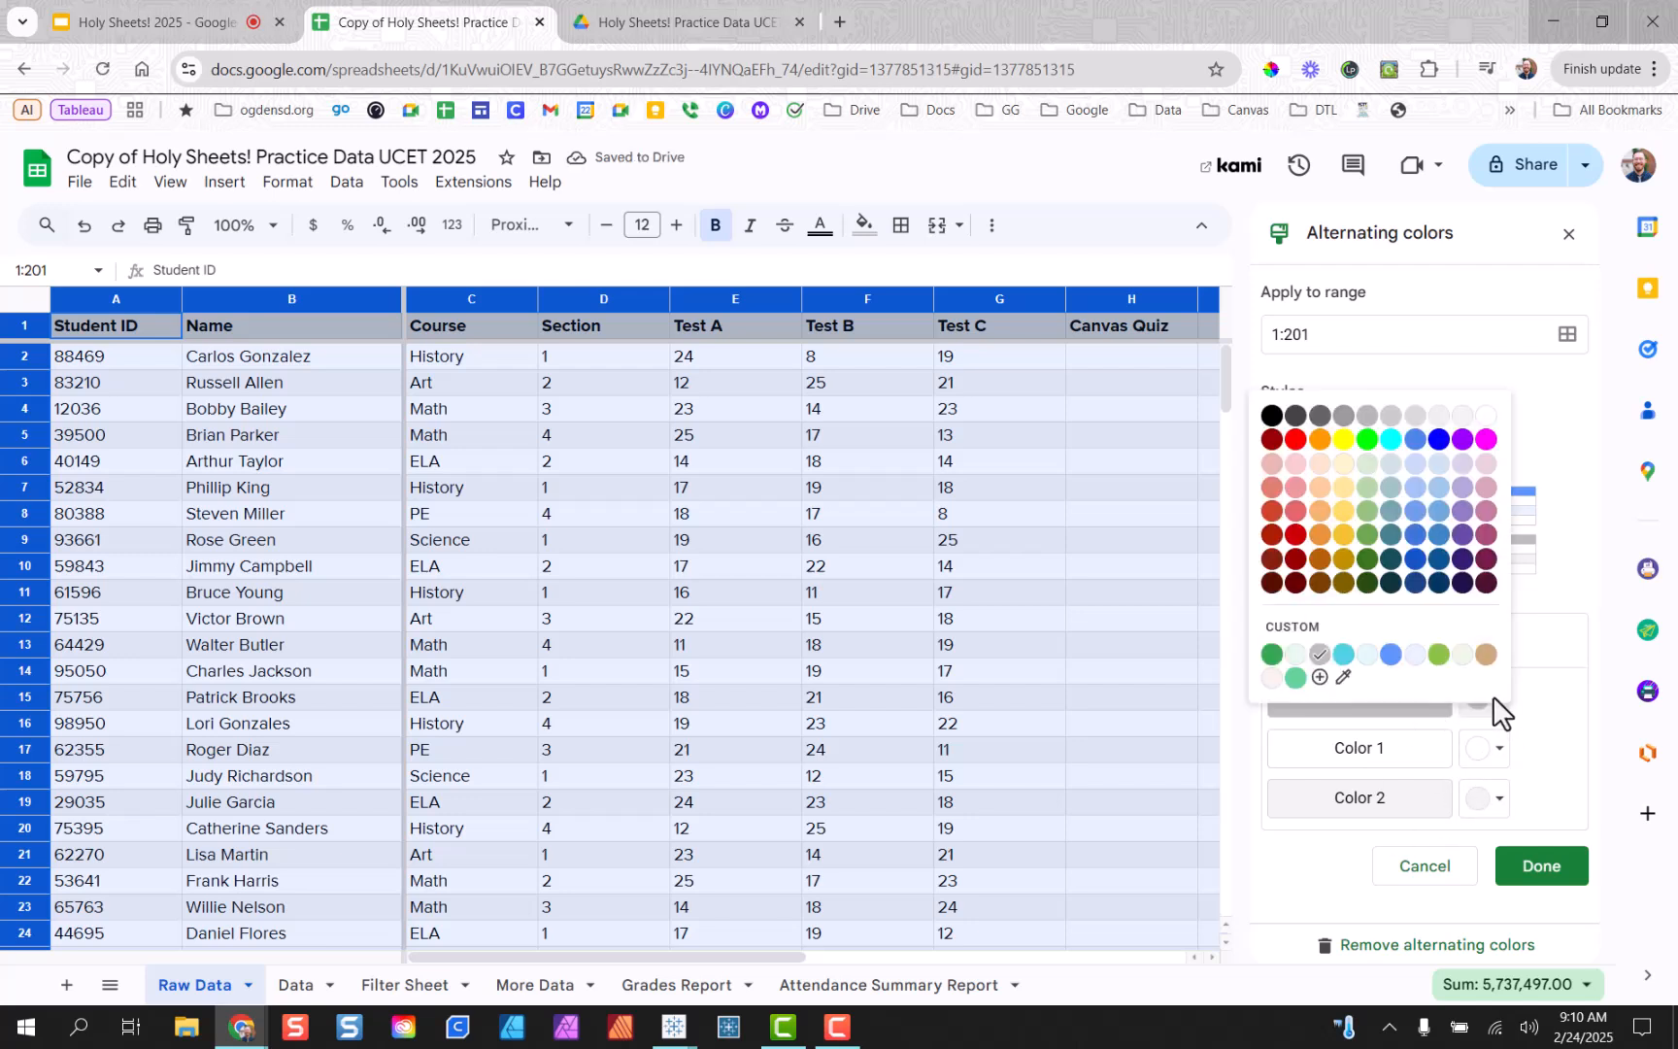
left_click(1271, 654)
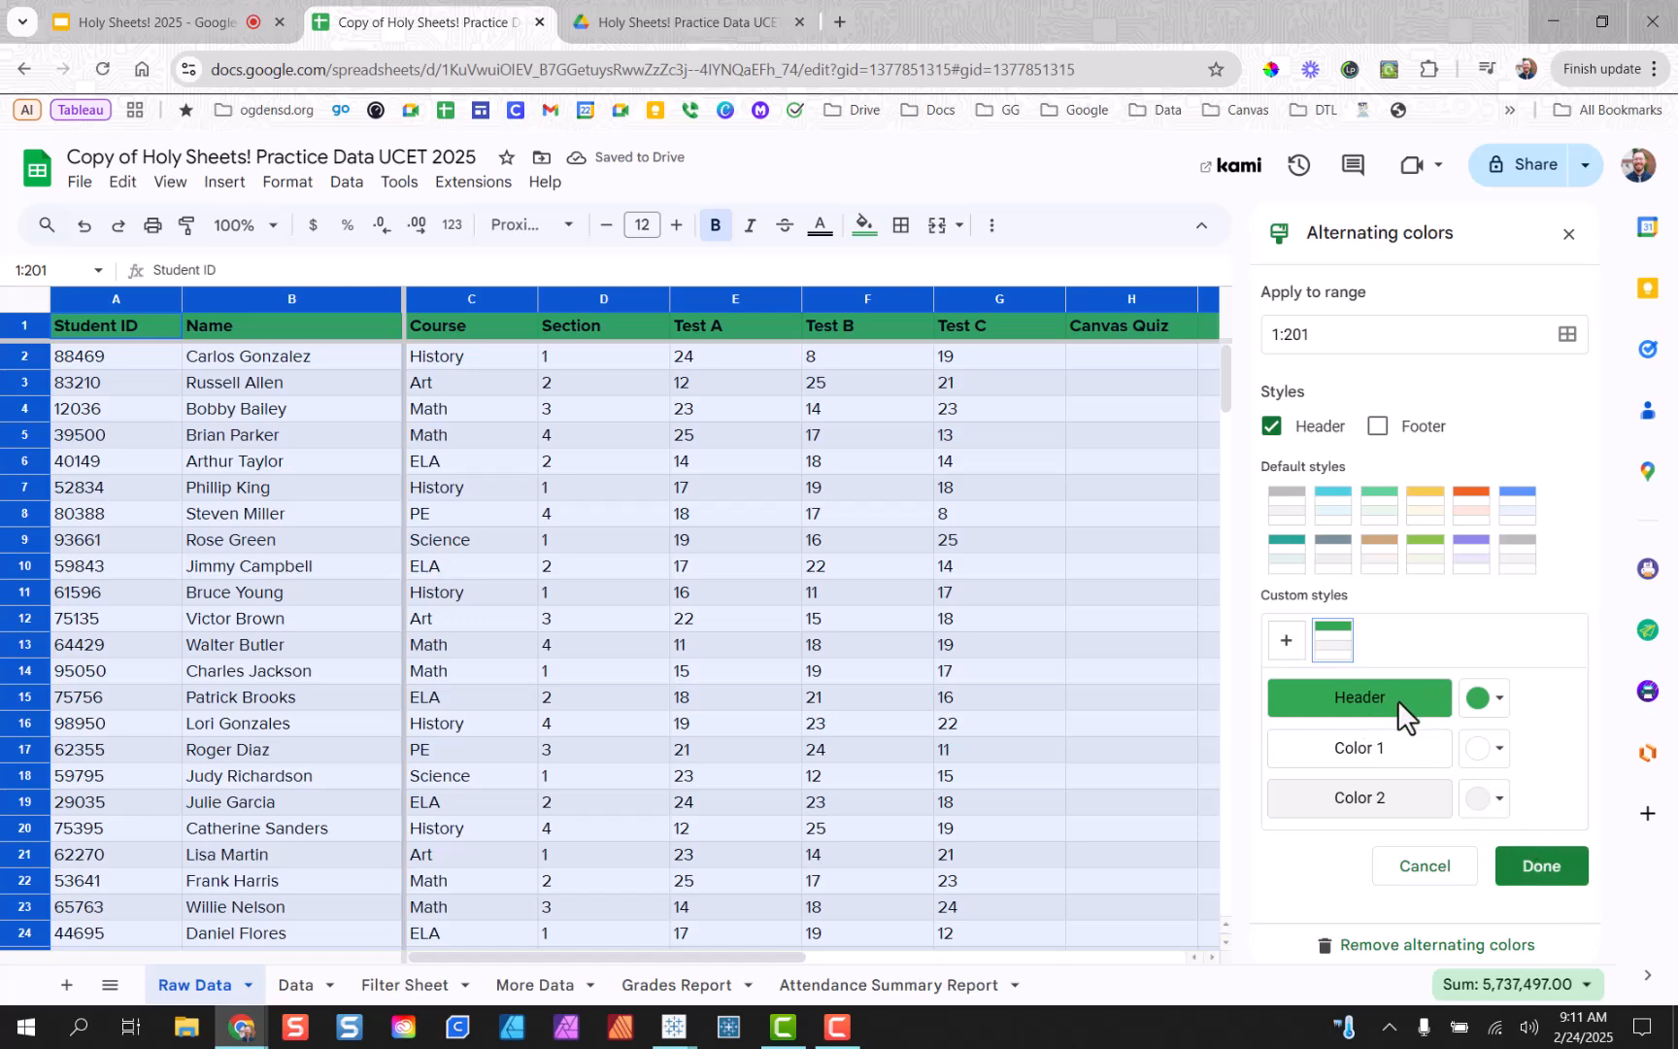
left_click(1546, 868)
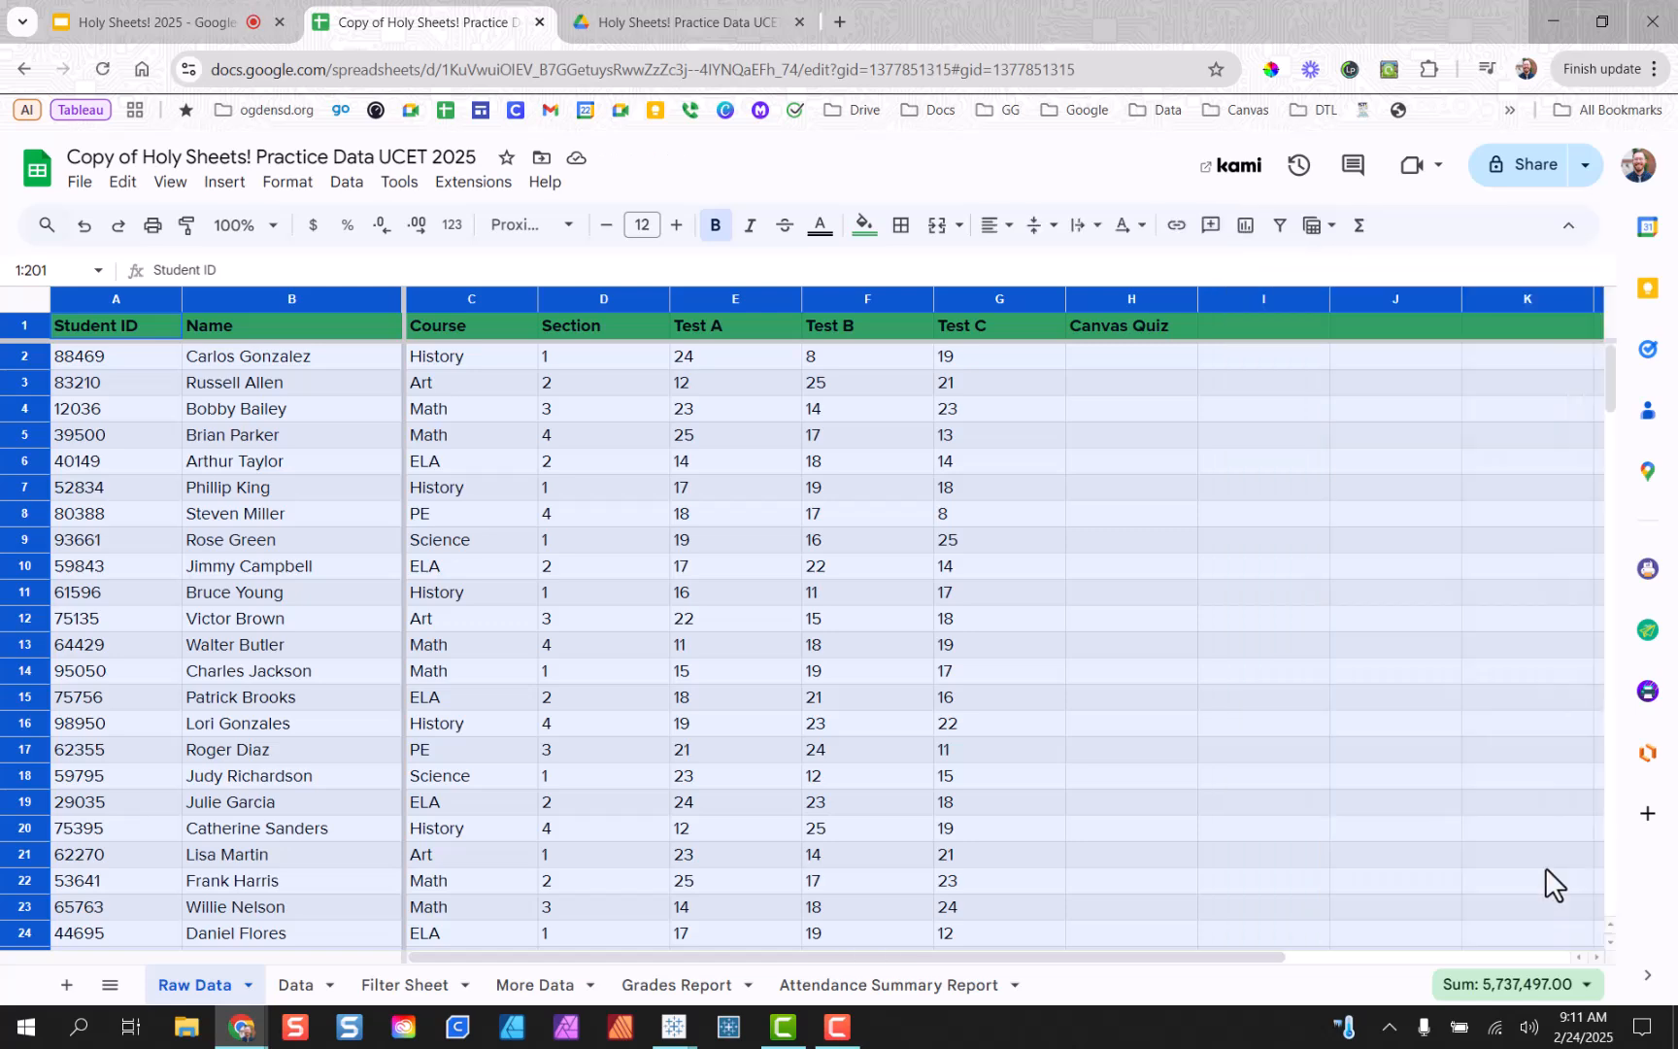
left_click(1250, 618)
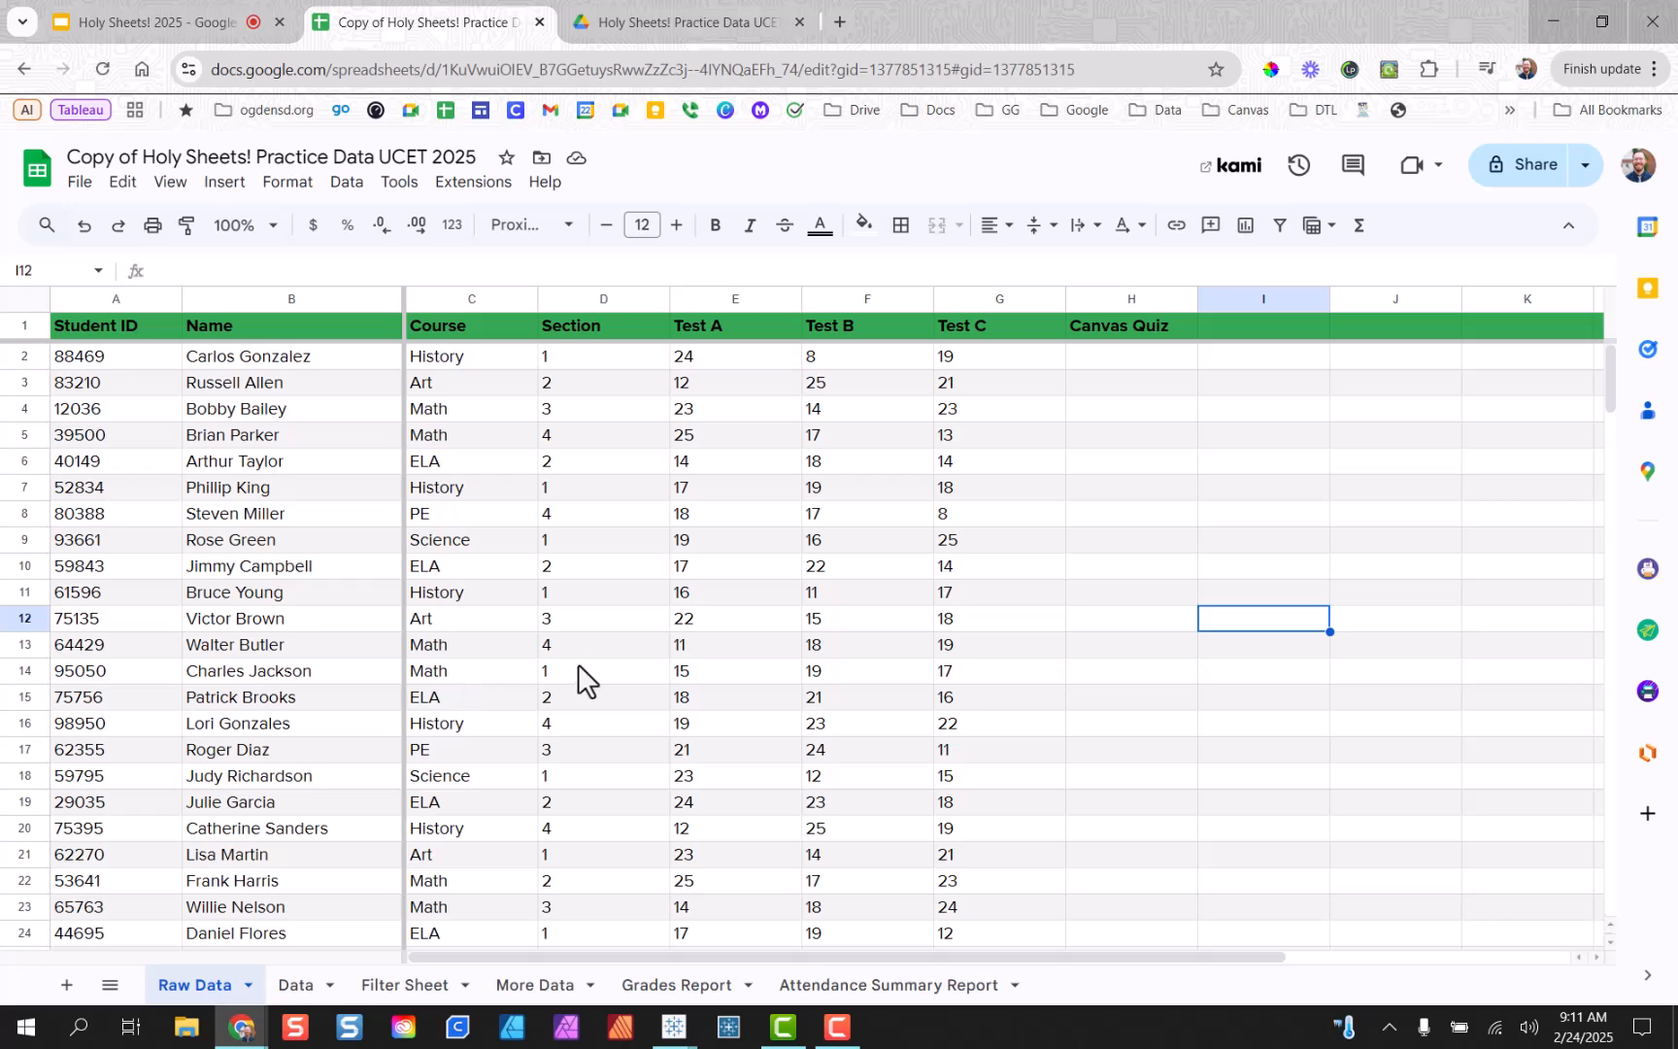
Change the header row's text colour to a light swatch from the top palette row.
left_click(48, 325)
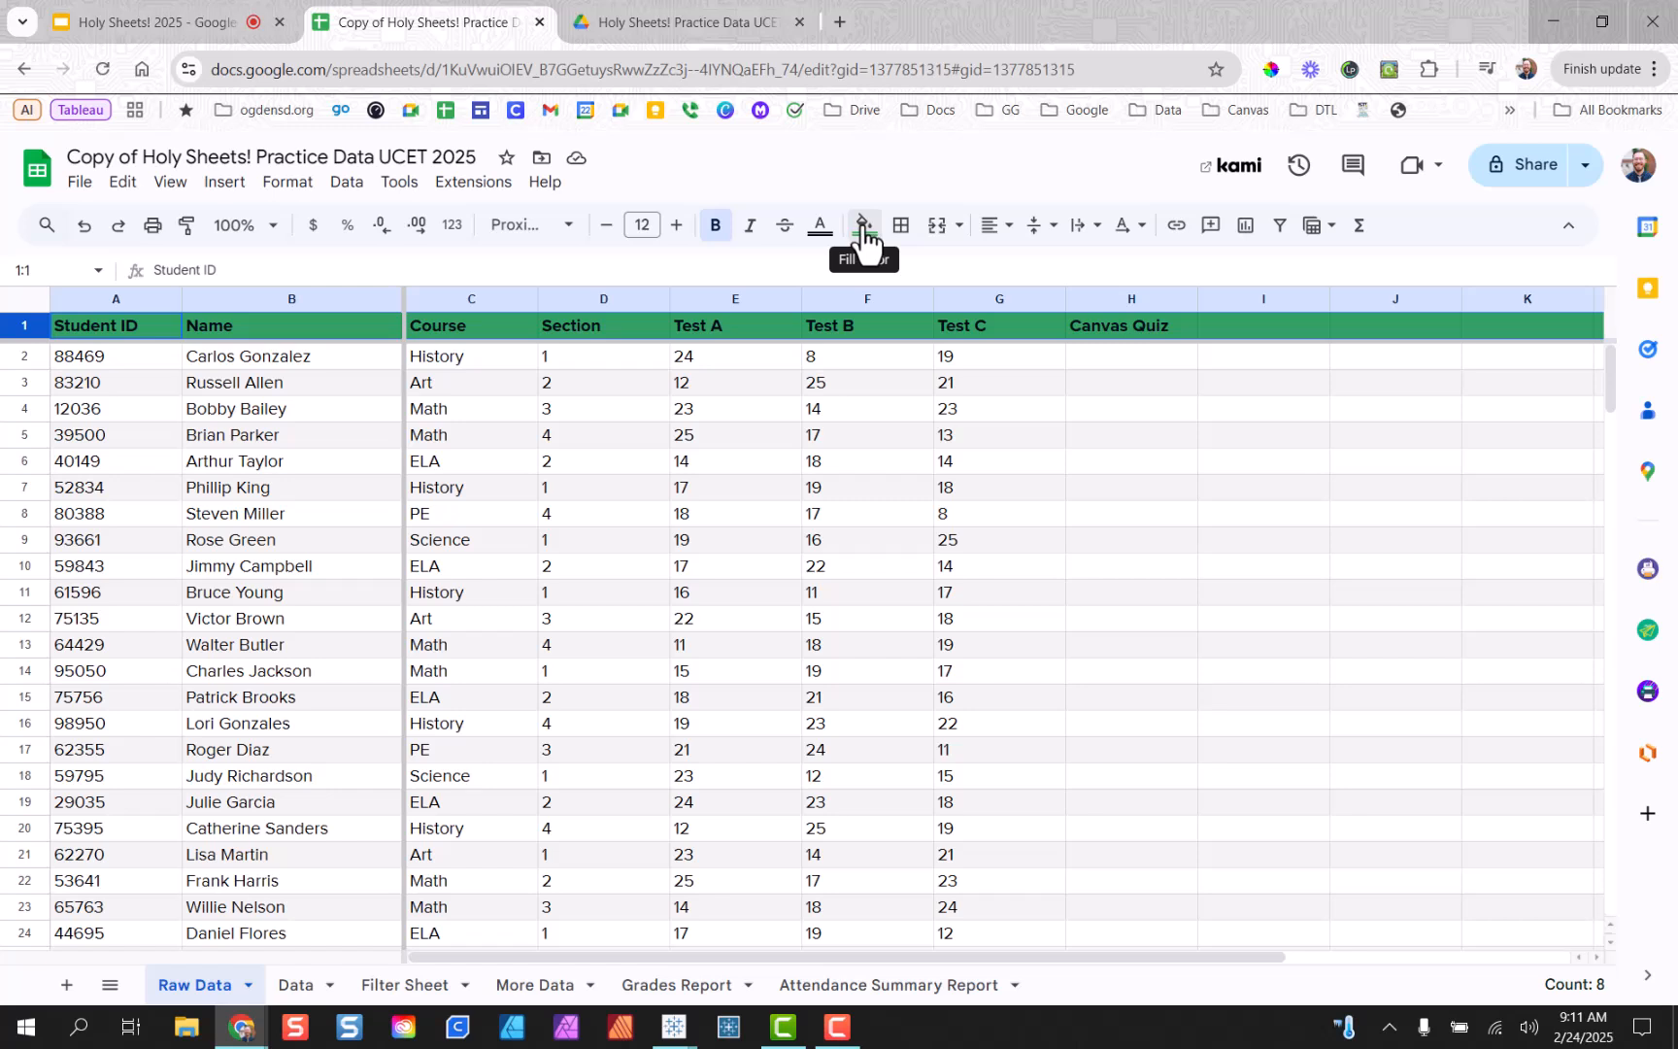
left_click(826, 243)
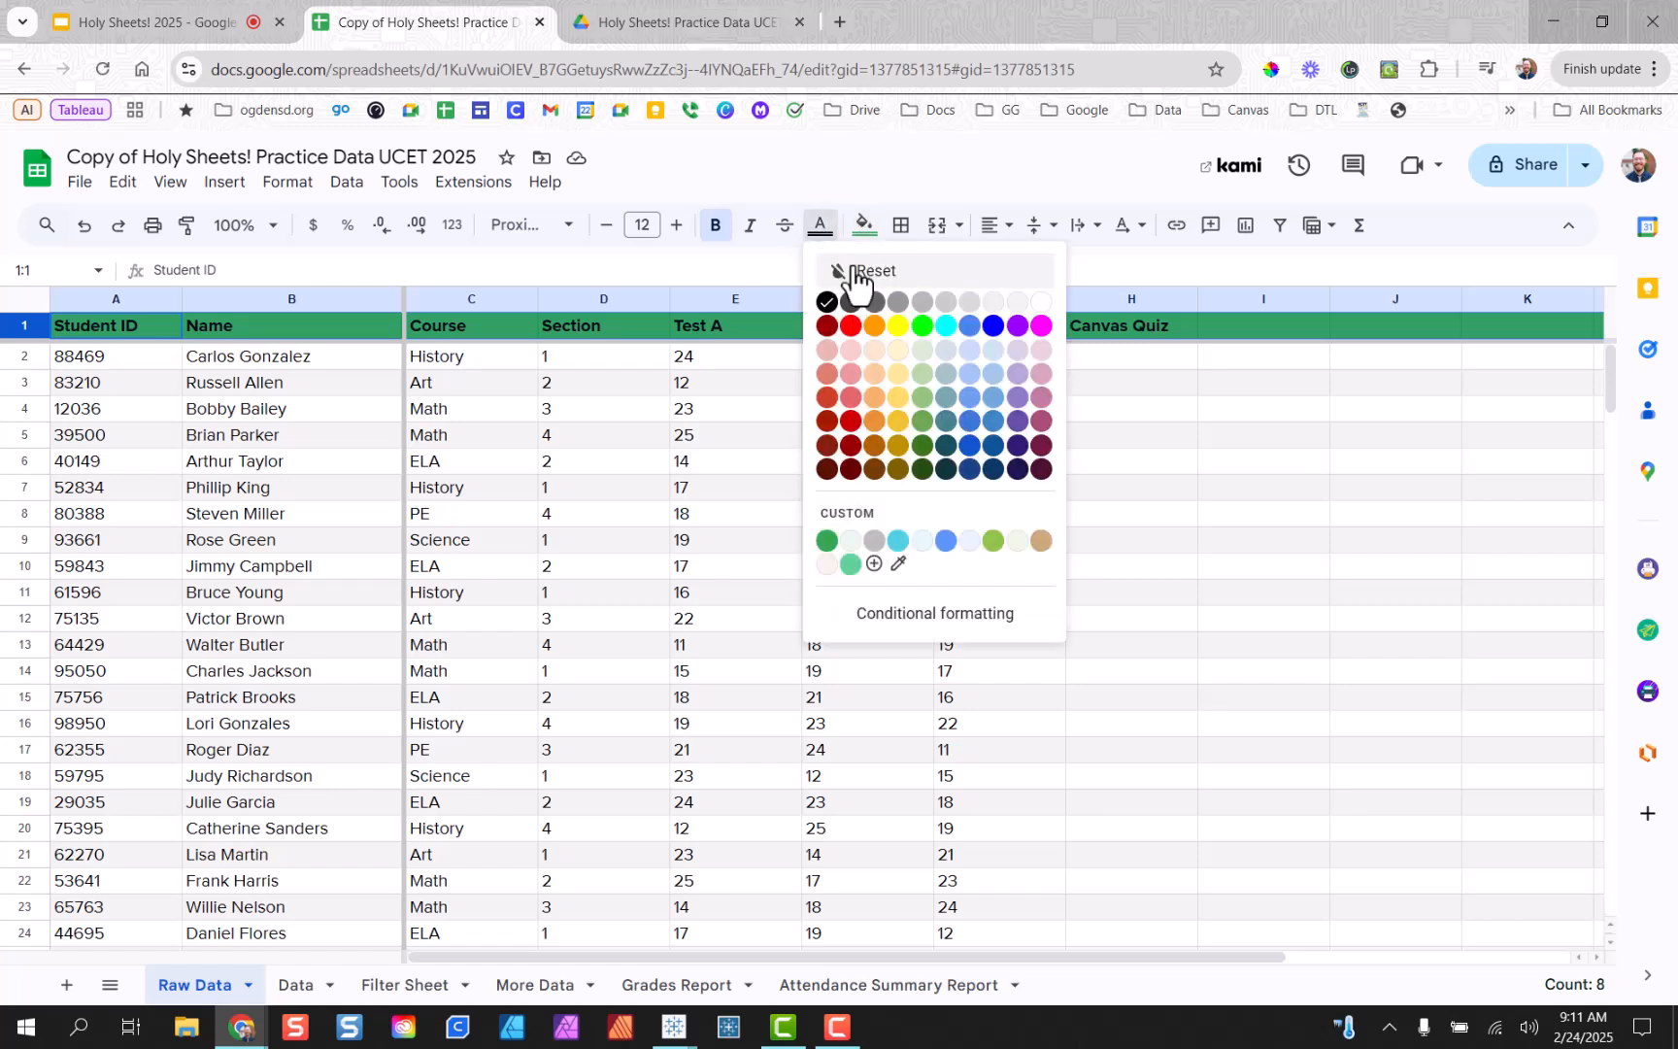
left_click(1037, 296)
left_click(1076, 484)
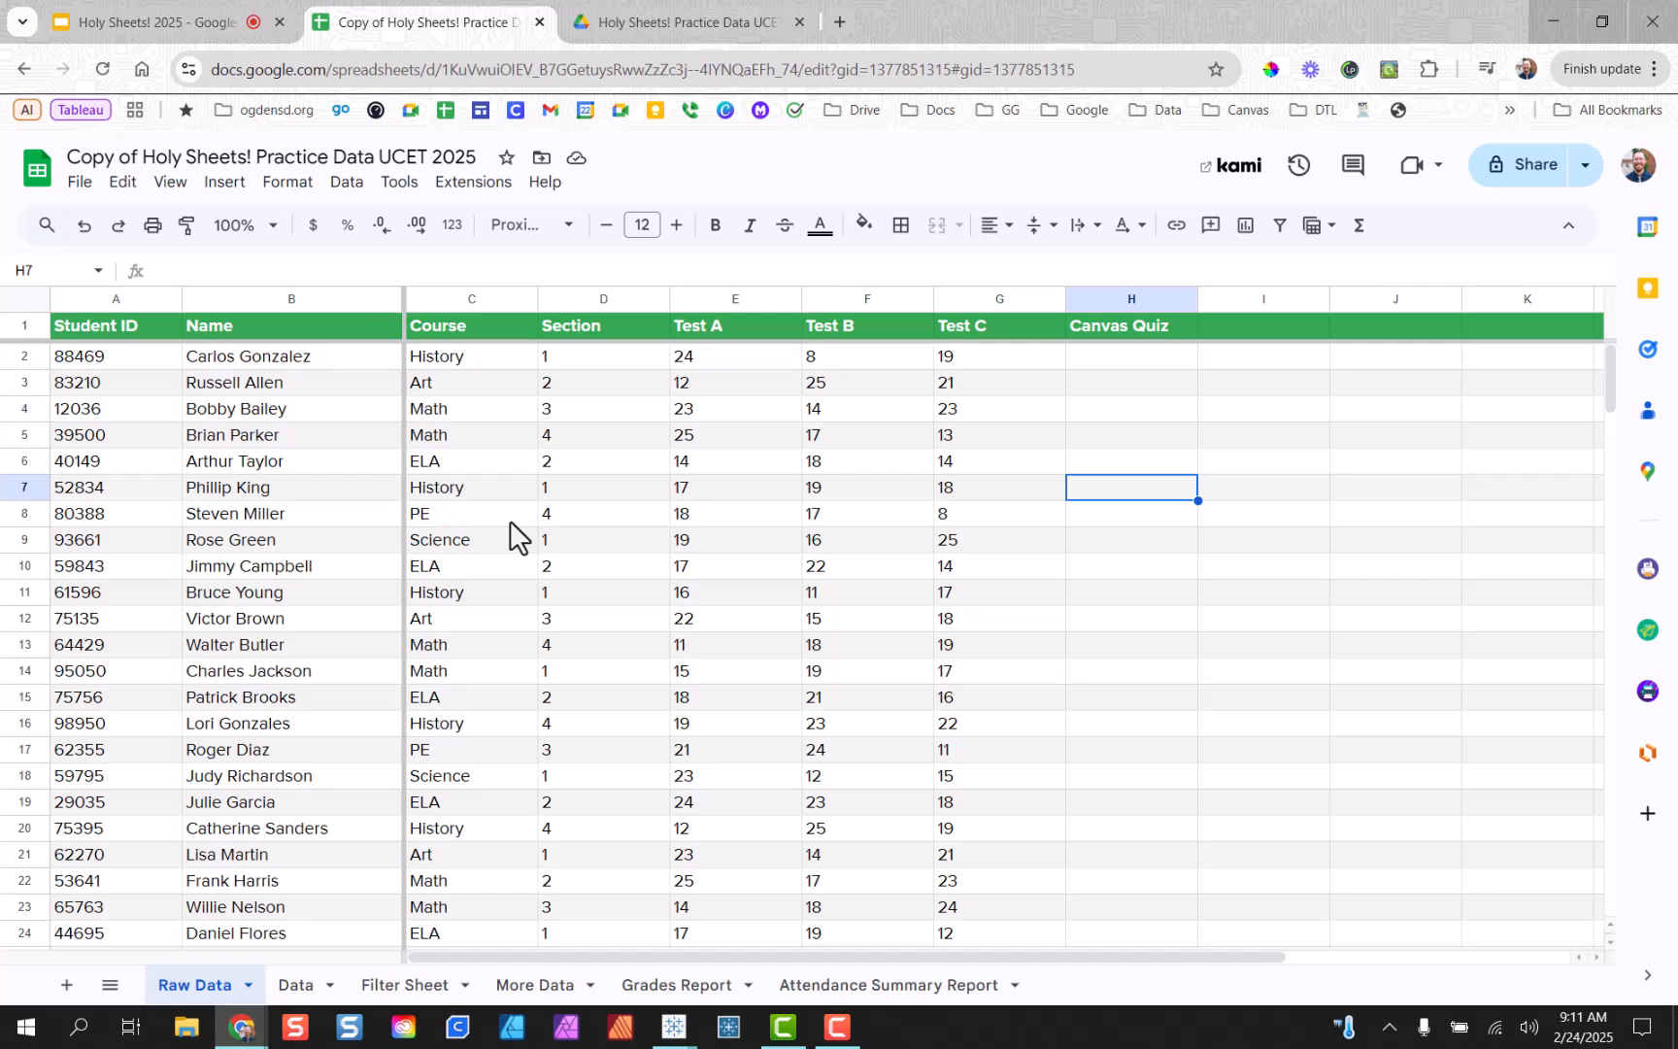
left_click(1533, 181)
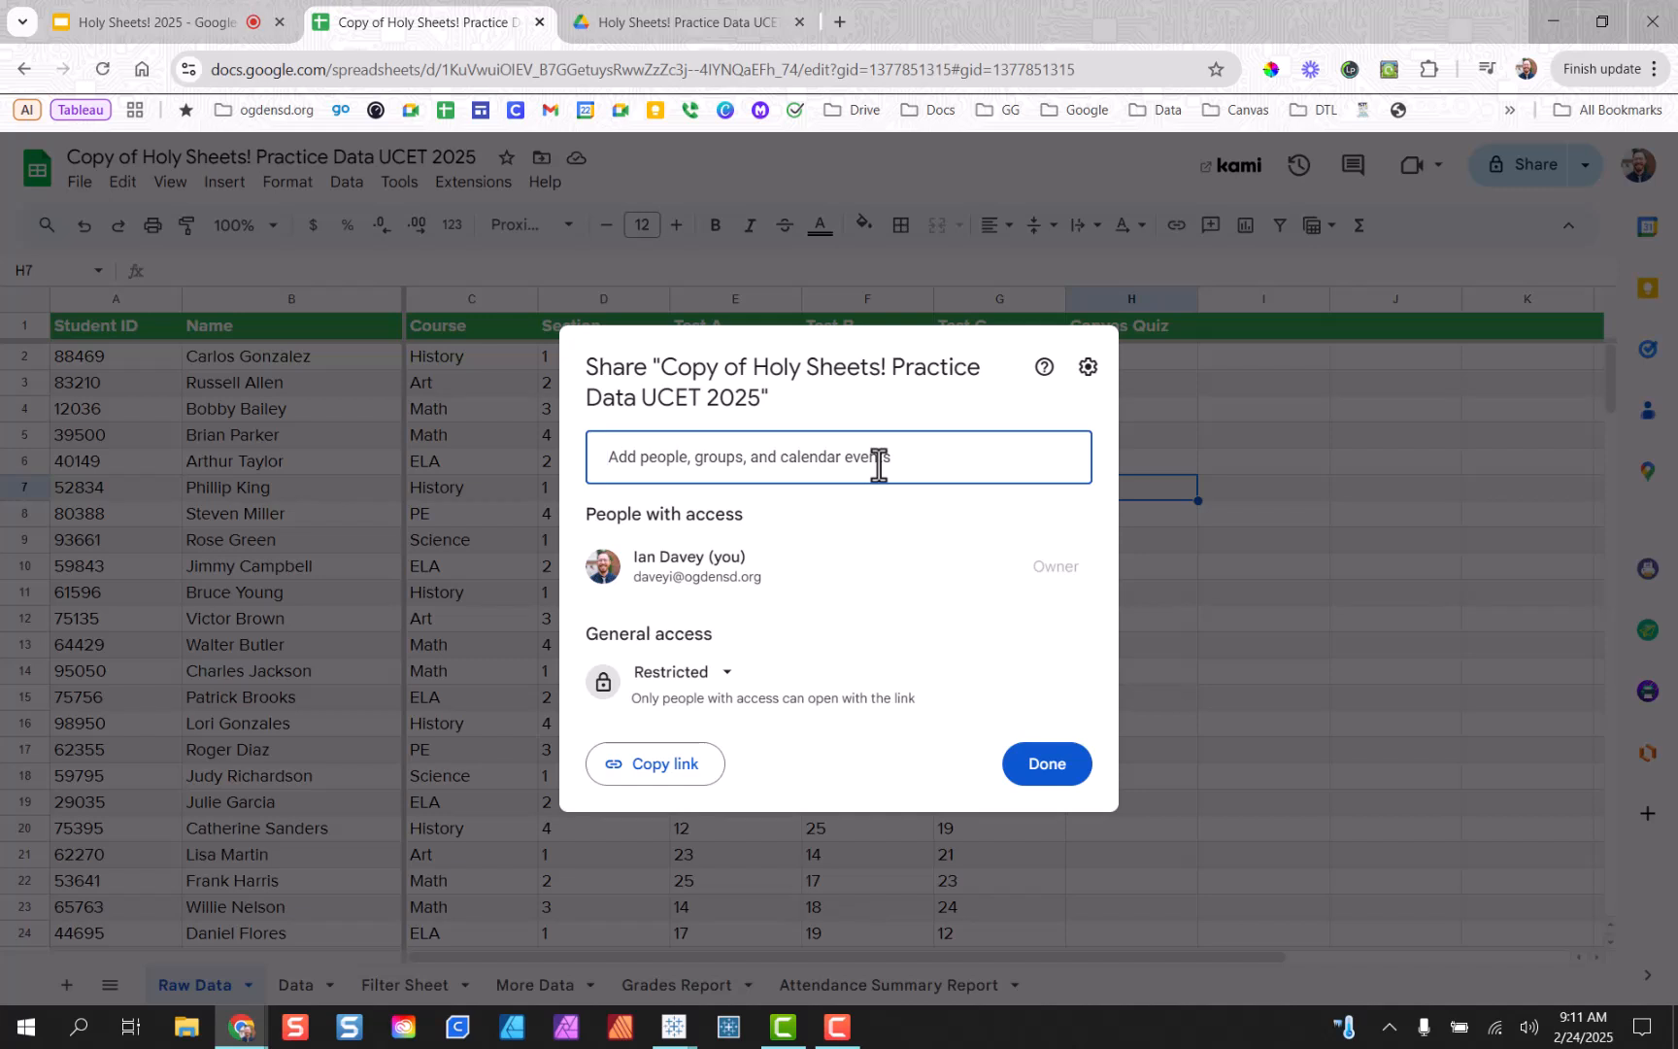
left_click(1051, 770)
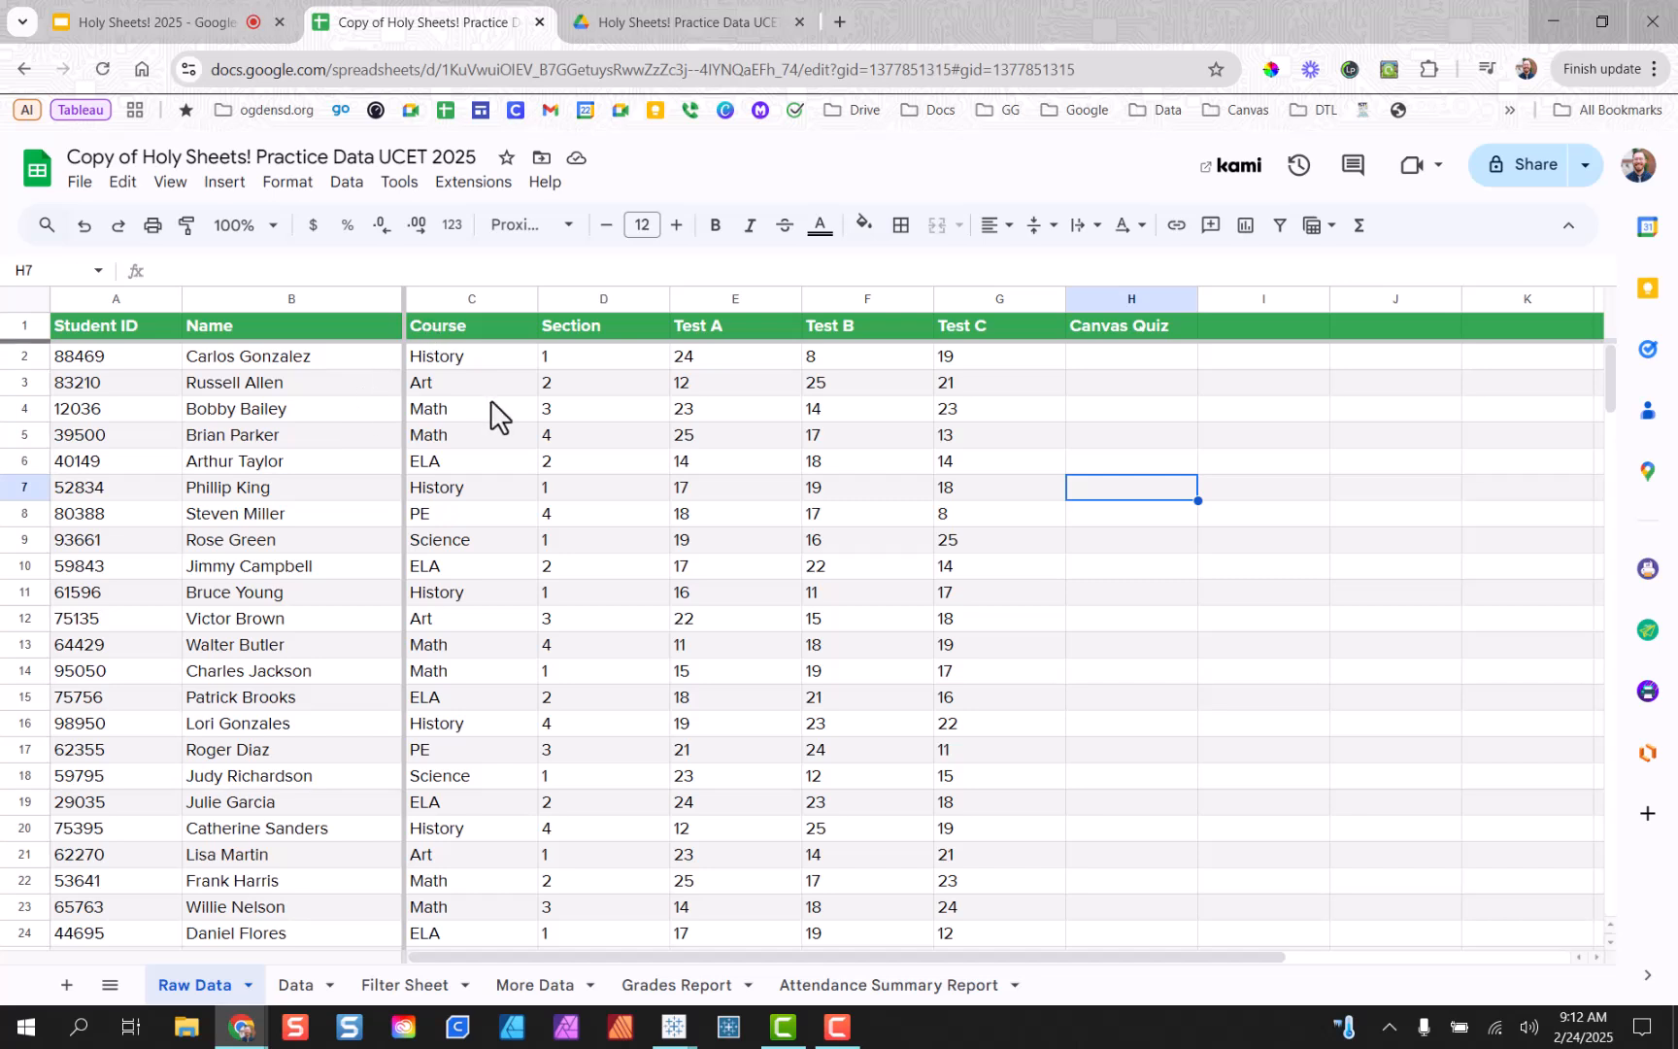
Convert the course names in column C into dropdown chips.
left_click_drag(493, 356, 468, 611)
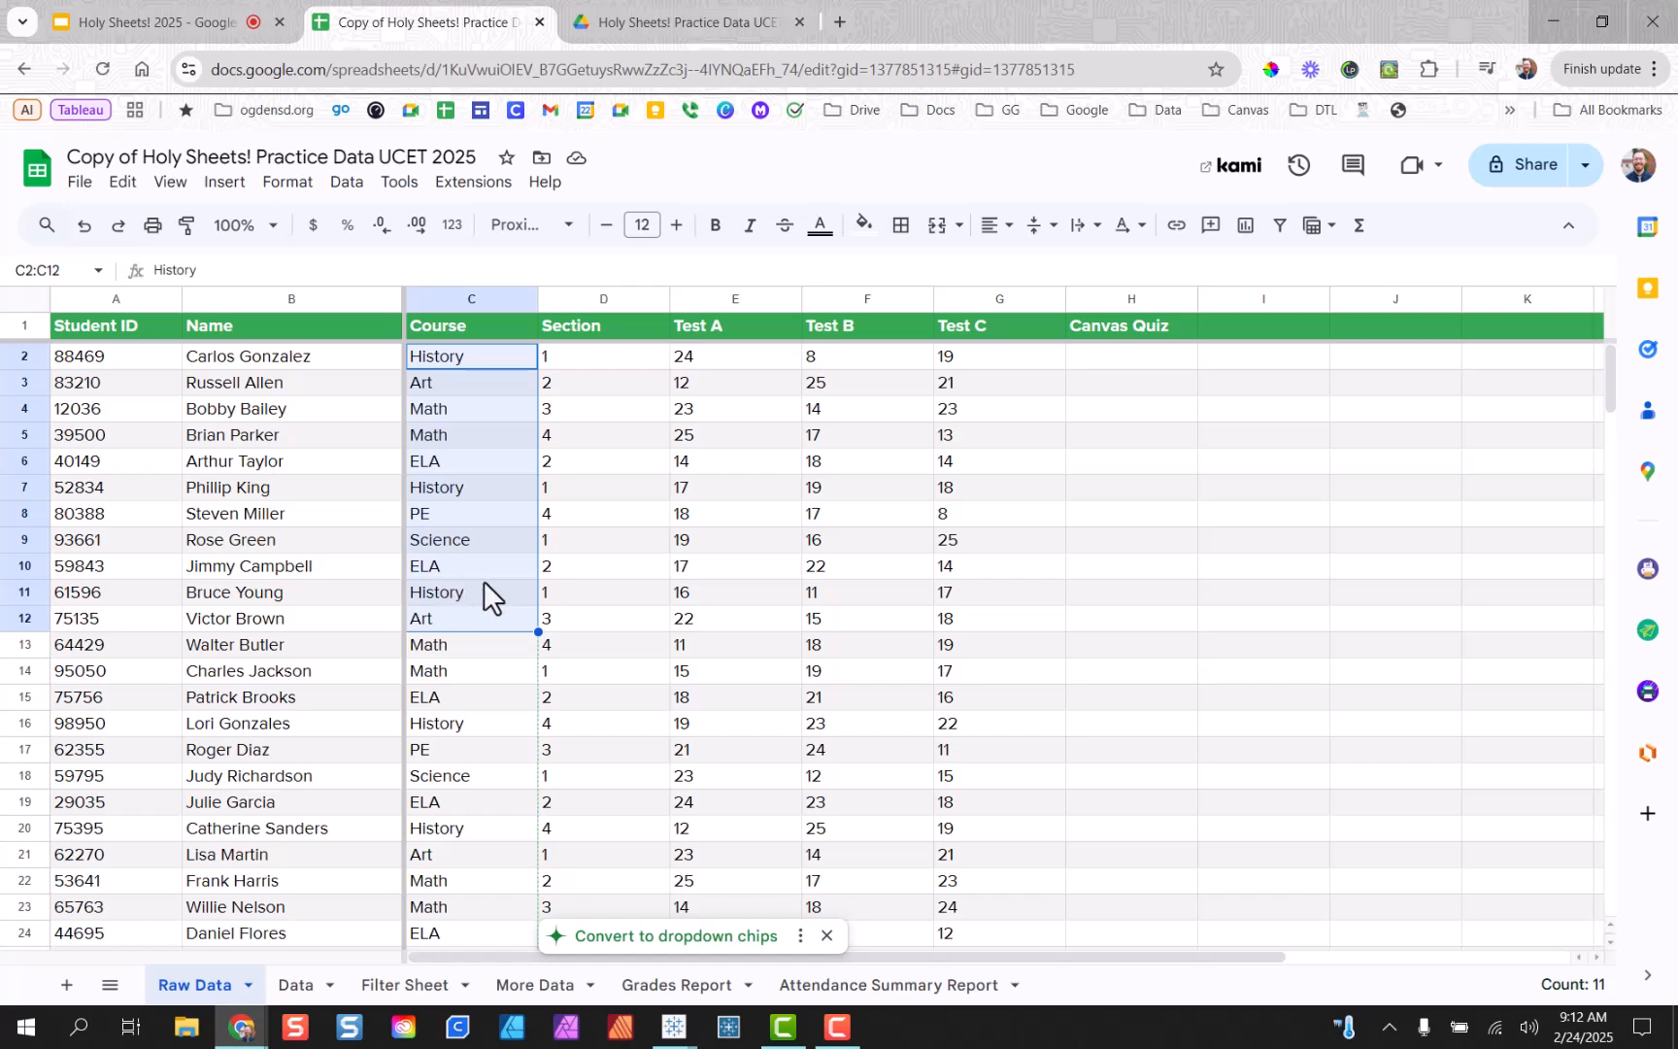
left_click(691, 936)
left_click(227, 184)
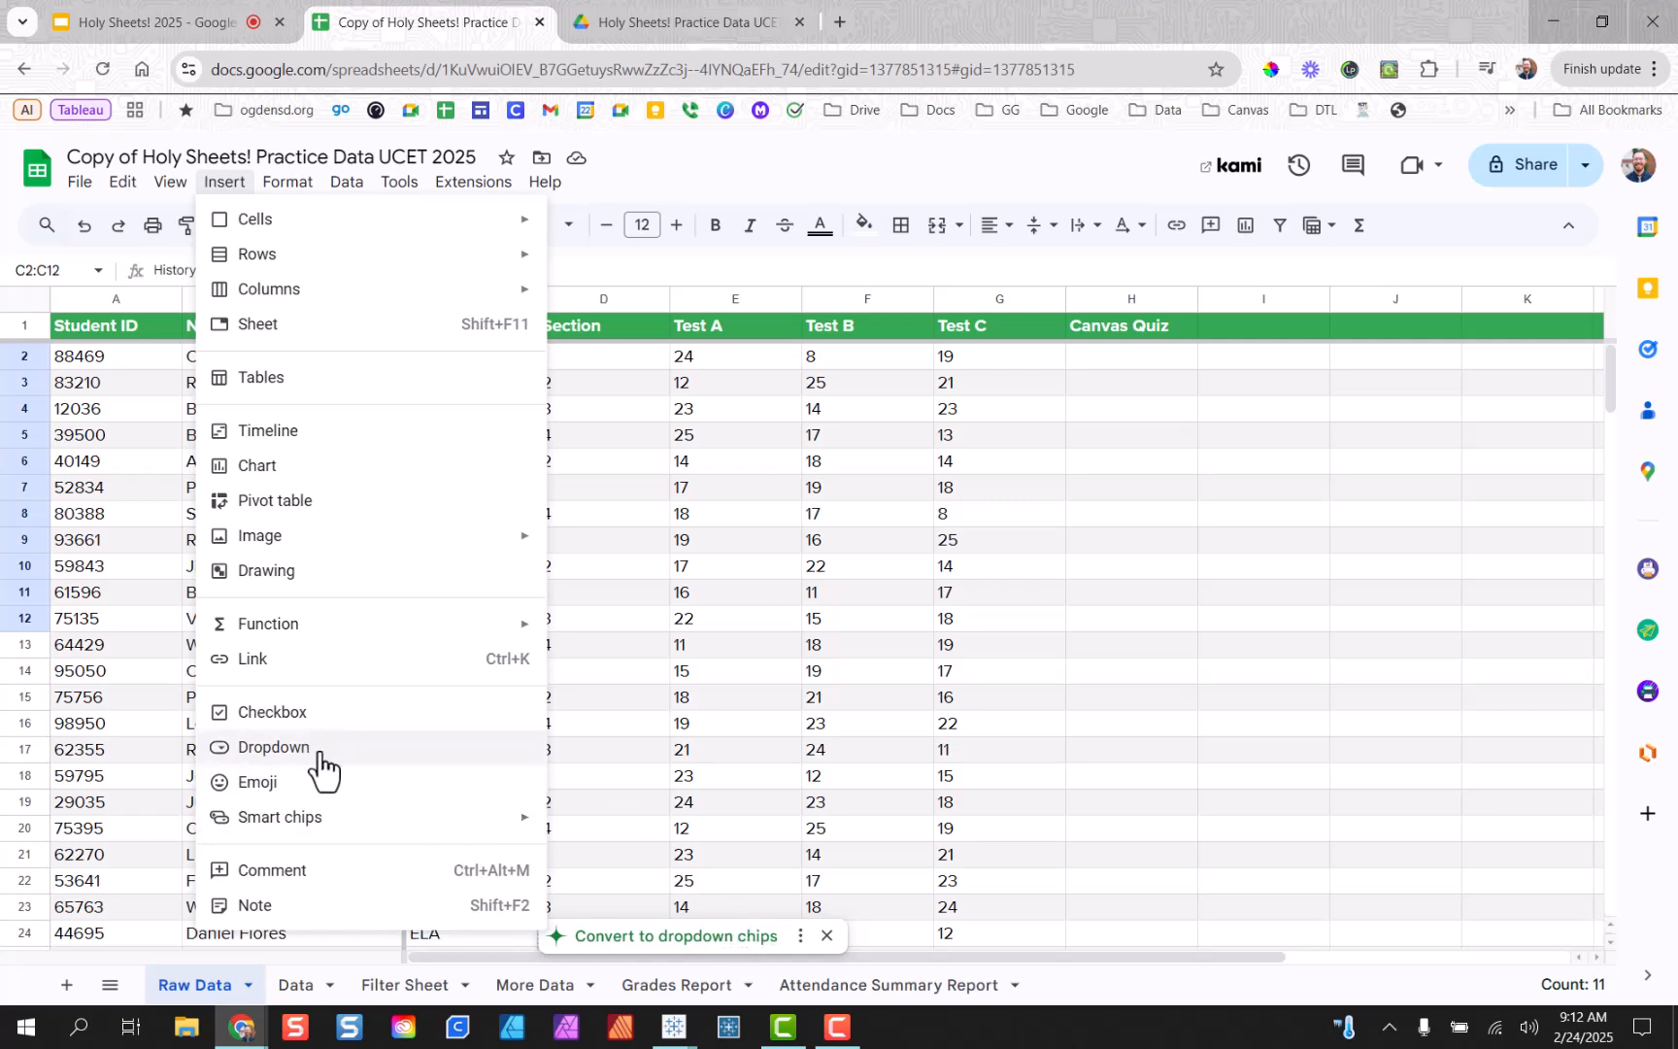
left_click(703, 938)
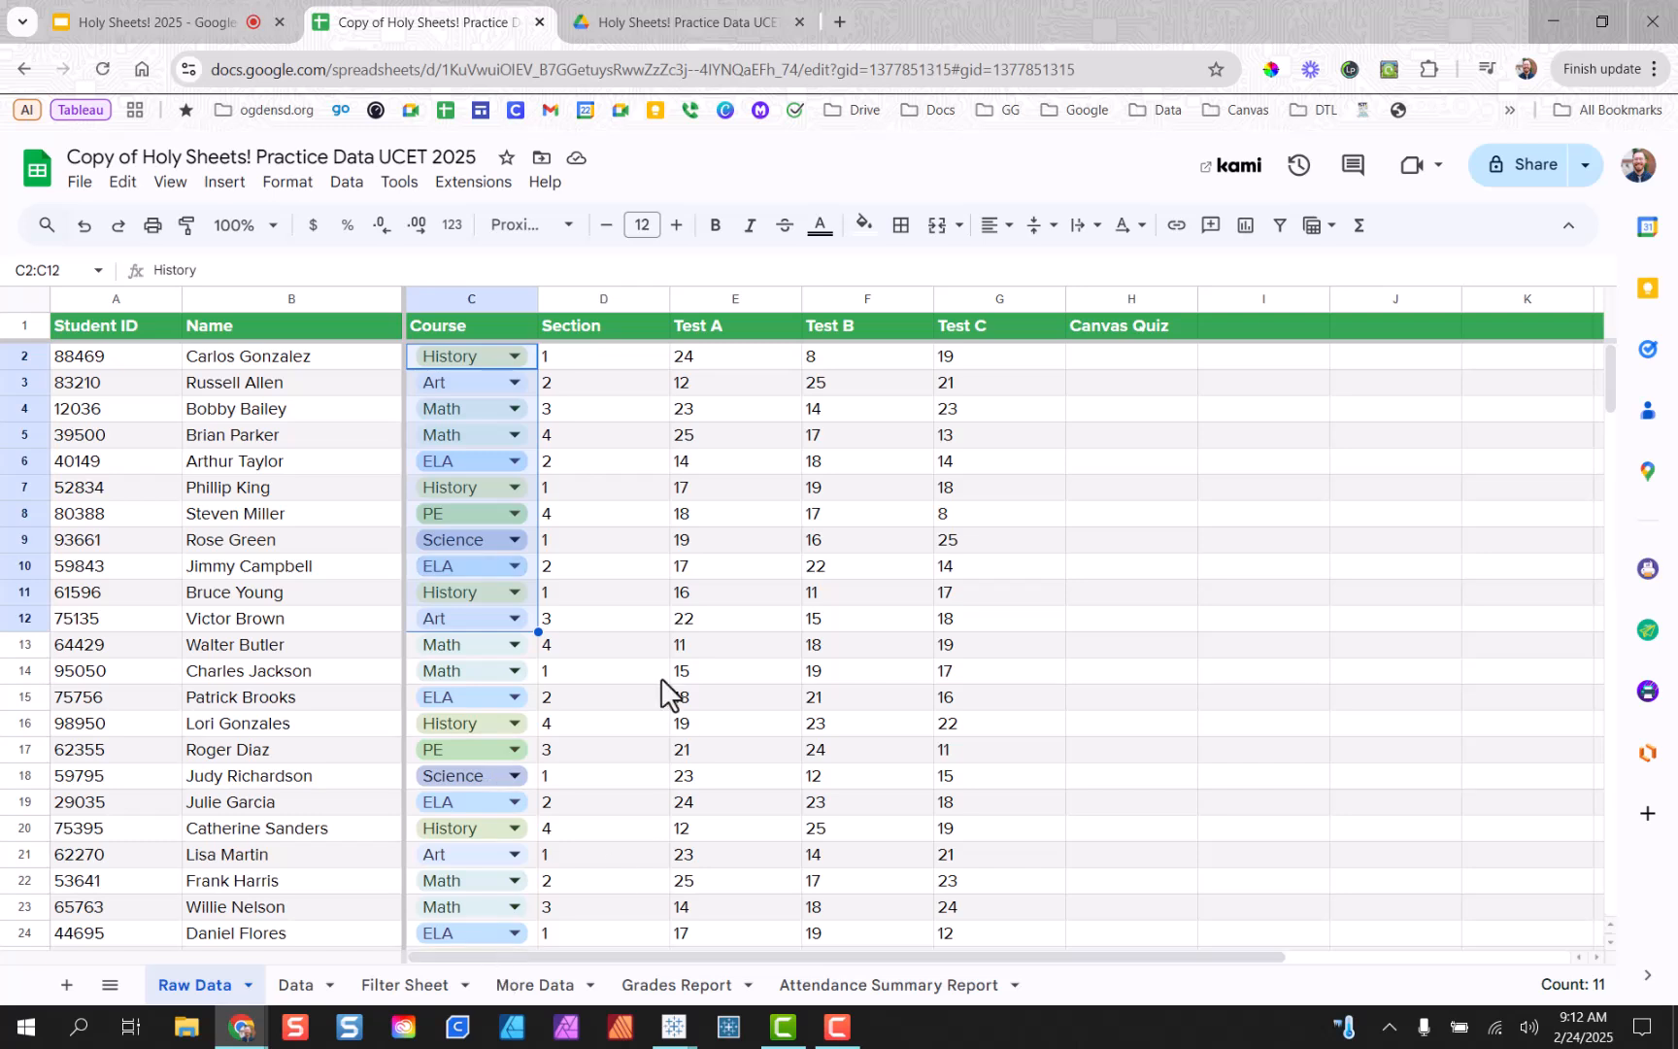
Colour the Course options: History pink, Art salmon, Math yellow, ELA green, PE blue, Science lavender.
left_click(579, 397)
left_click(516, 360)
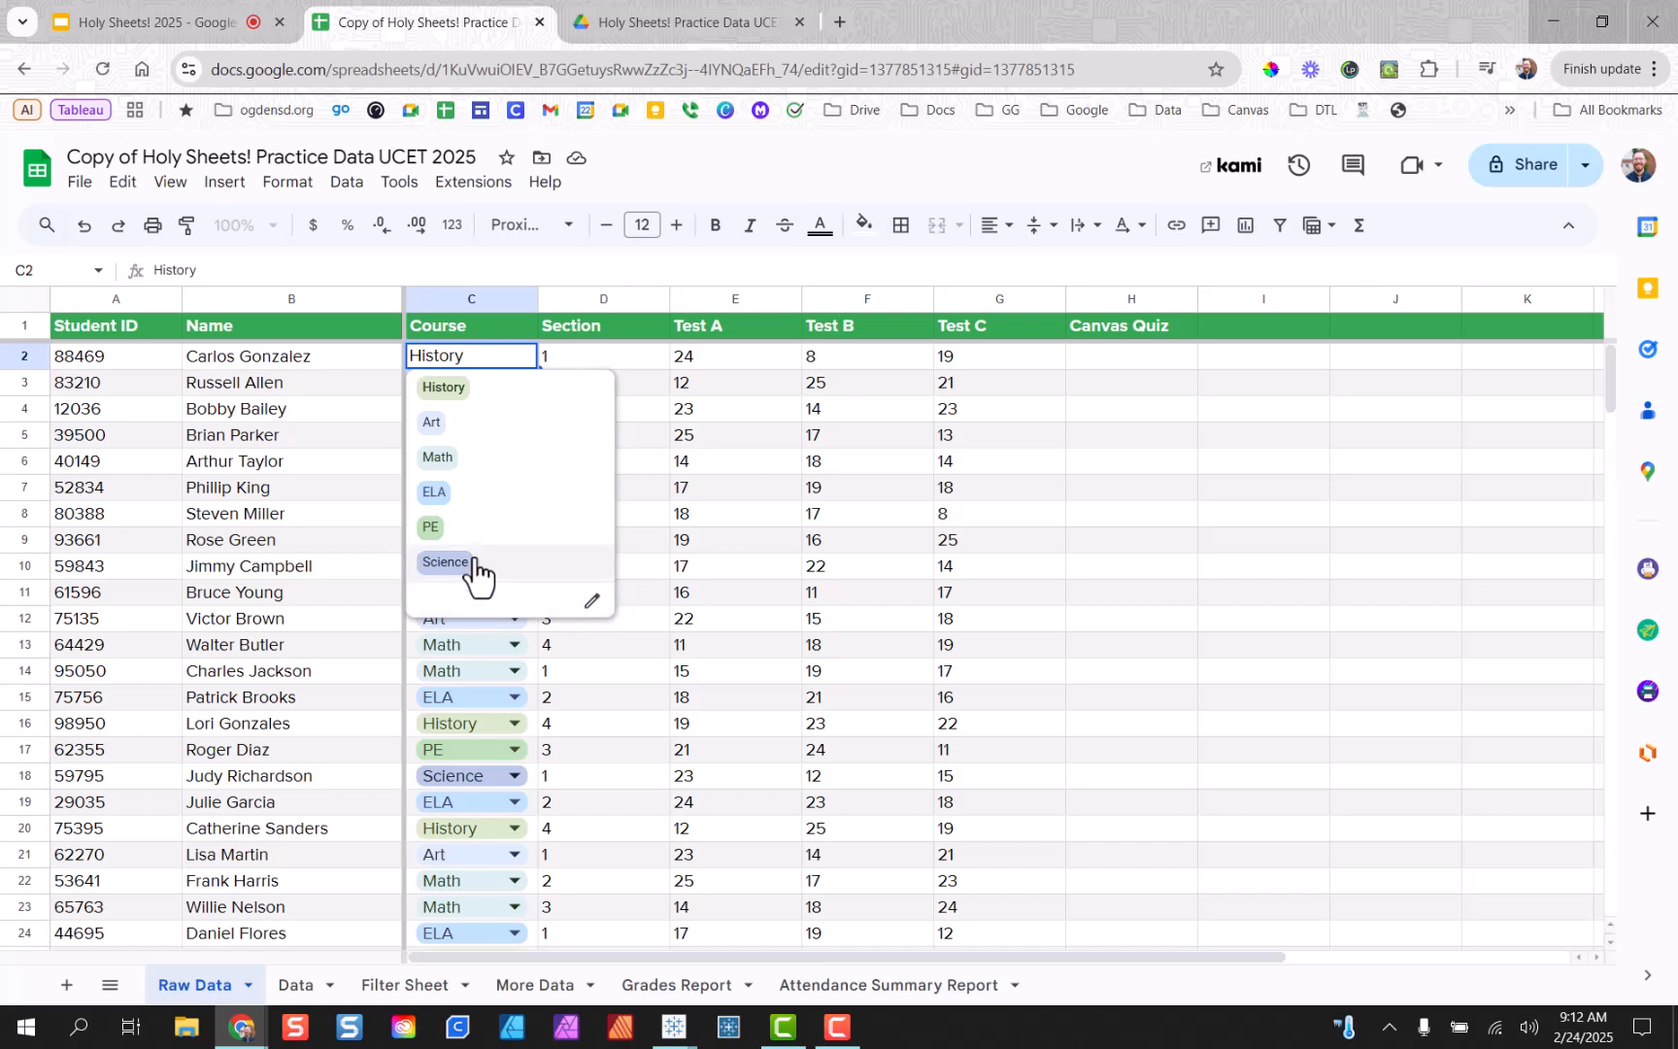
left_click(595, 604)
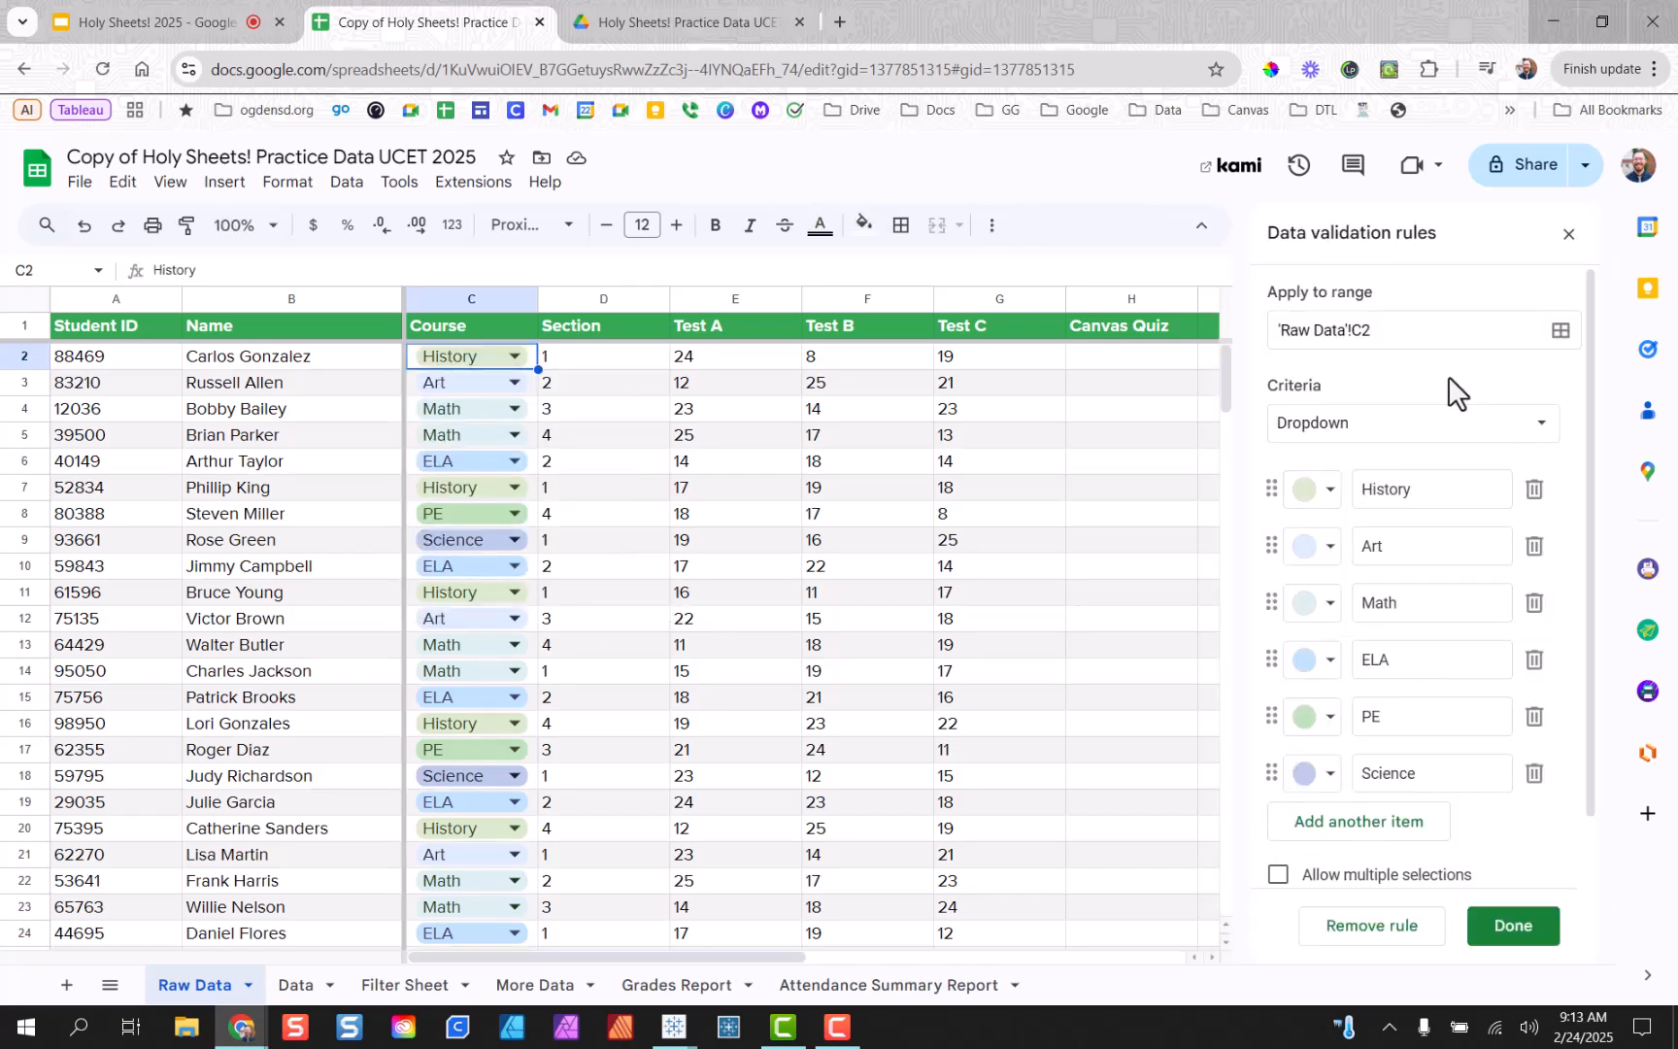
left_click(1327, 489)
left_click(1353, 578)
left_click(1320, 547)
left_click(1392, 628)
left_click(1321, 612)
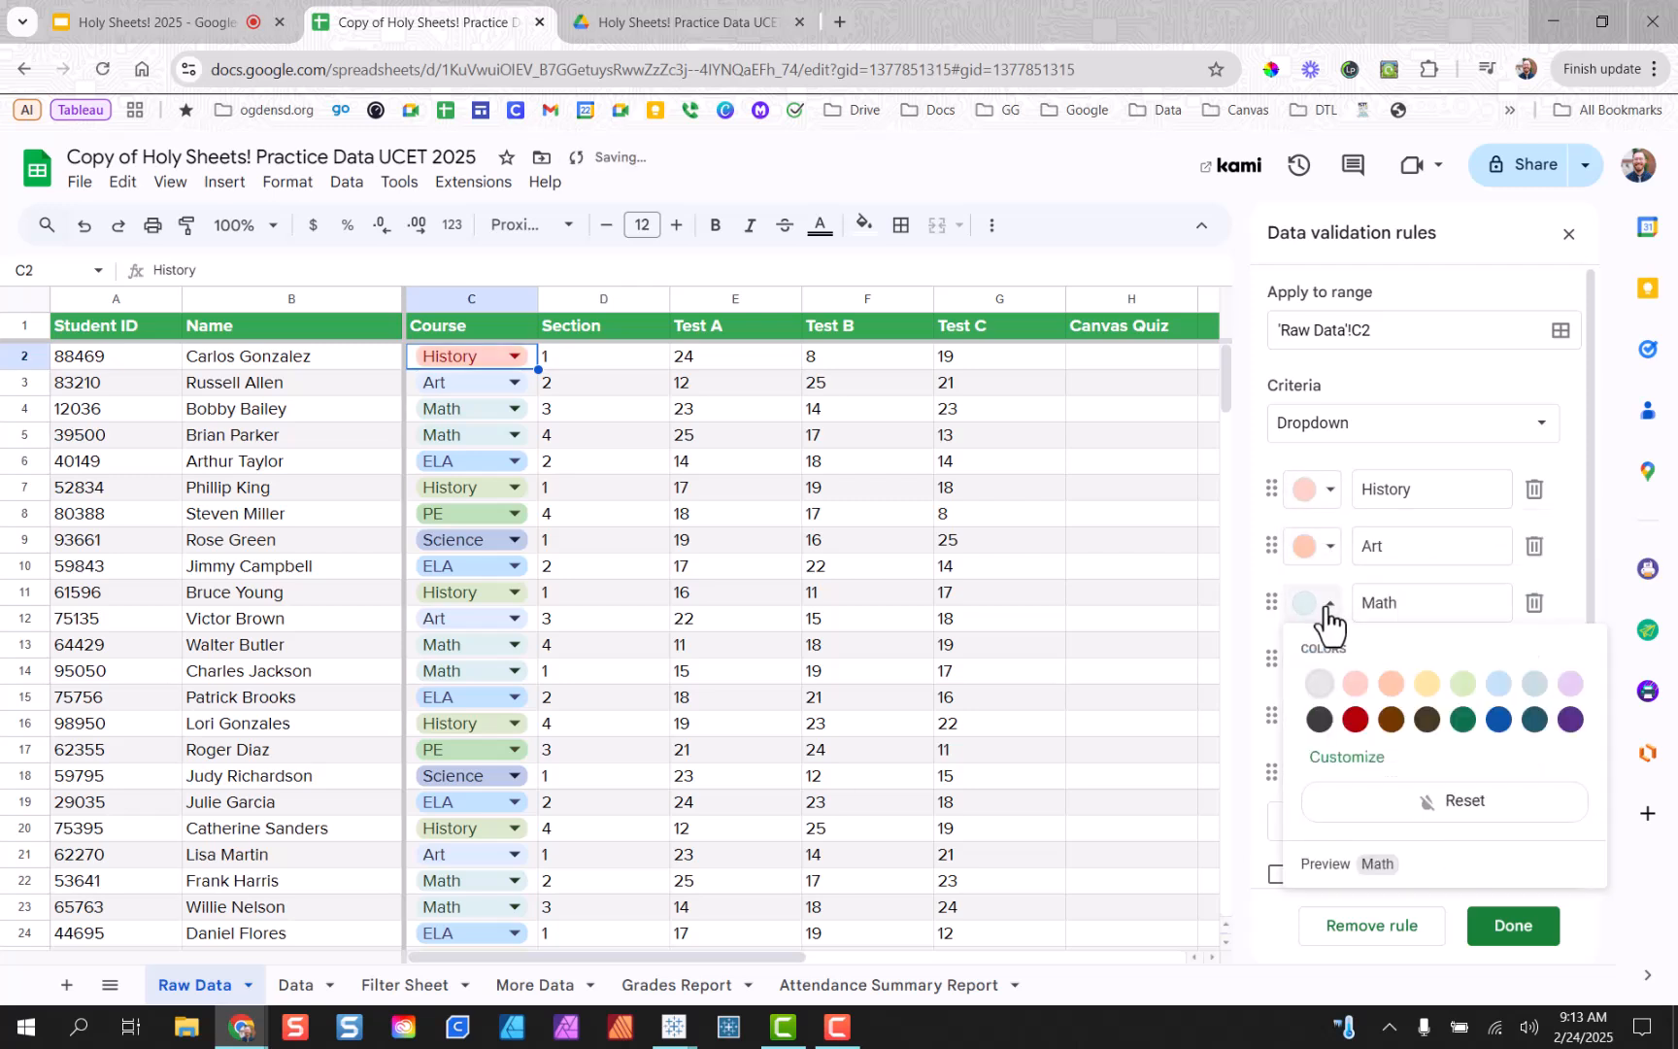
left_click(1428, 685)
left_click(1326, 661)
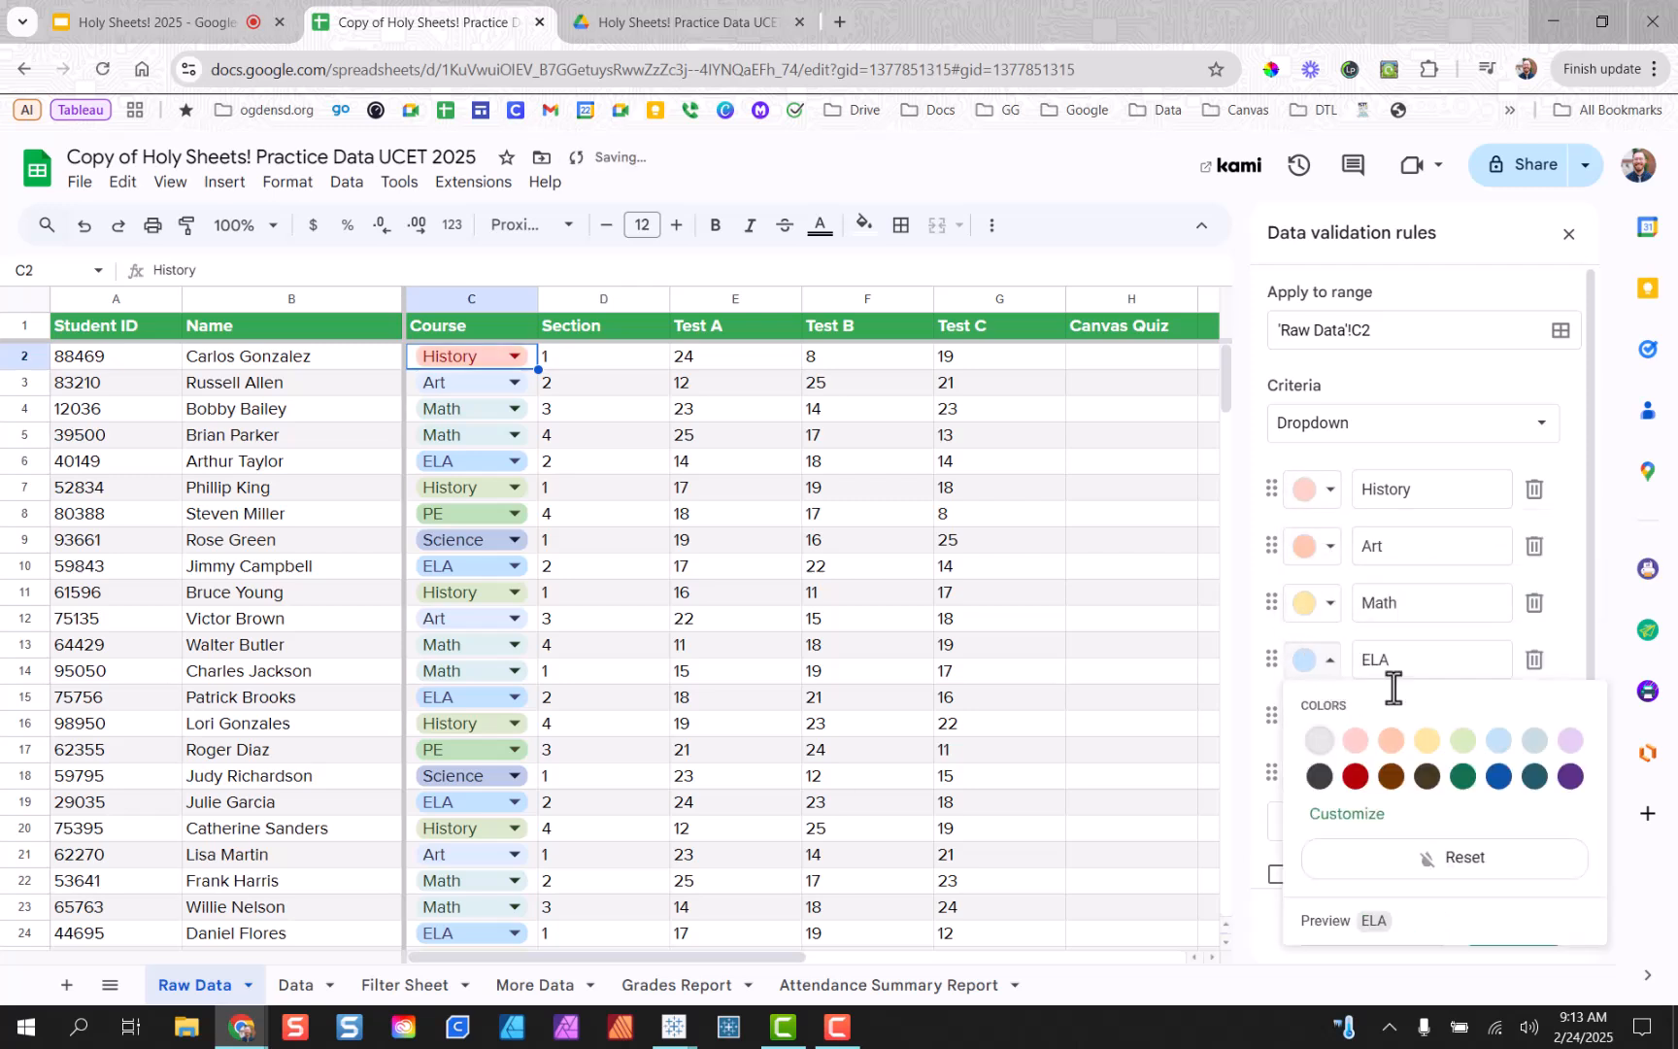
left_click(1463, 740)
left_click(1326, 717)
left_click(1505, 802)
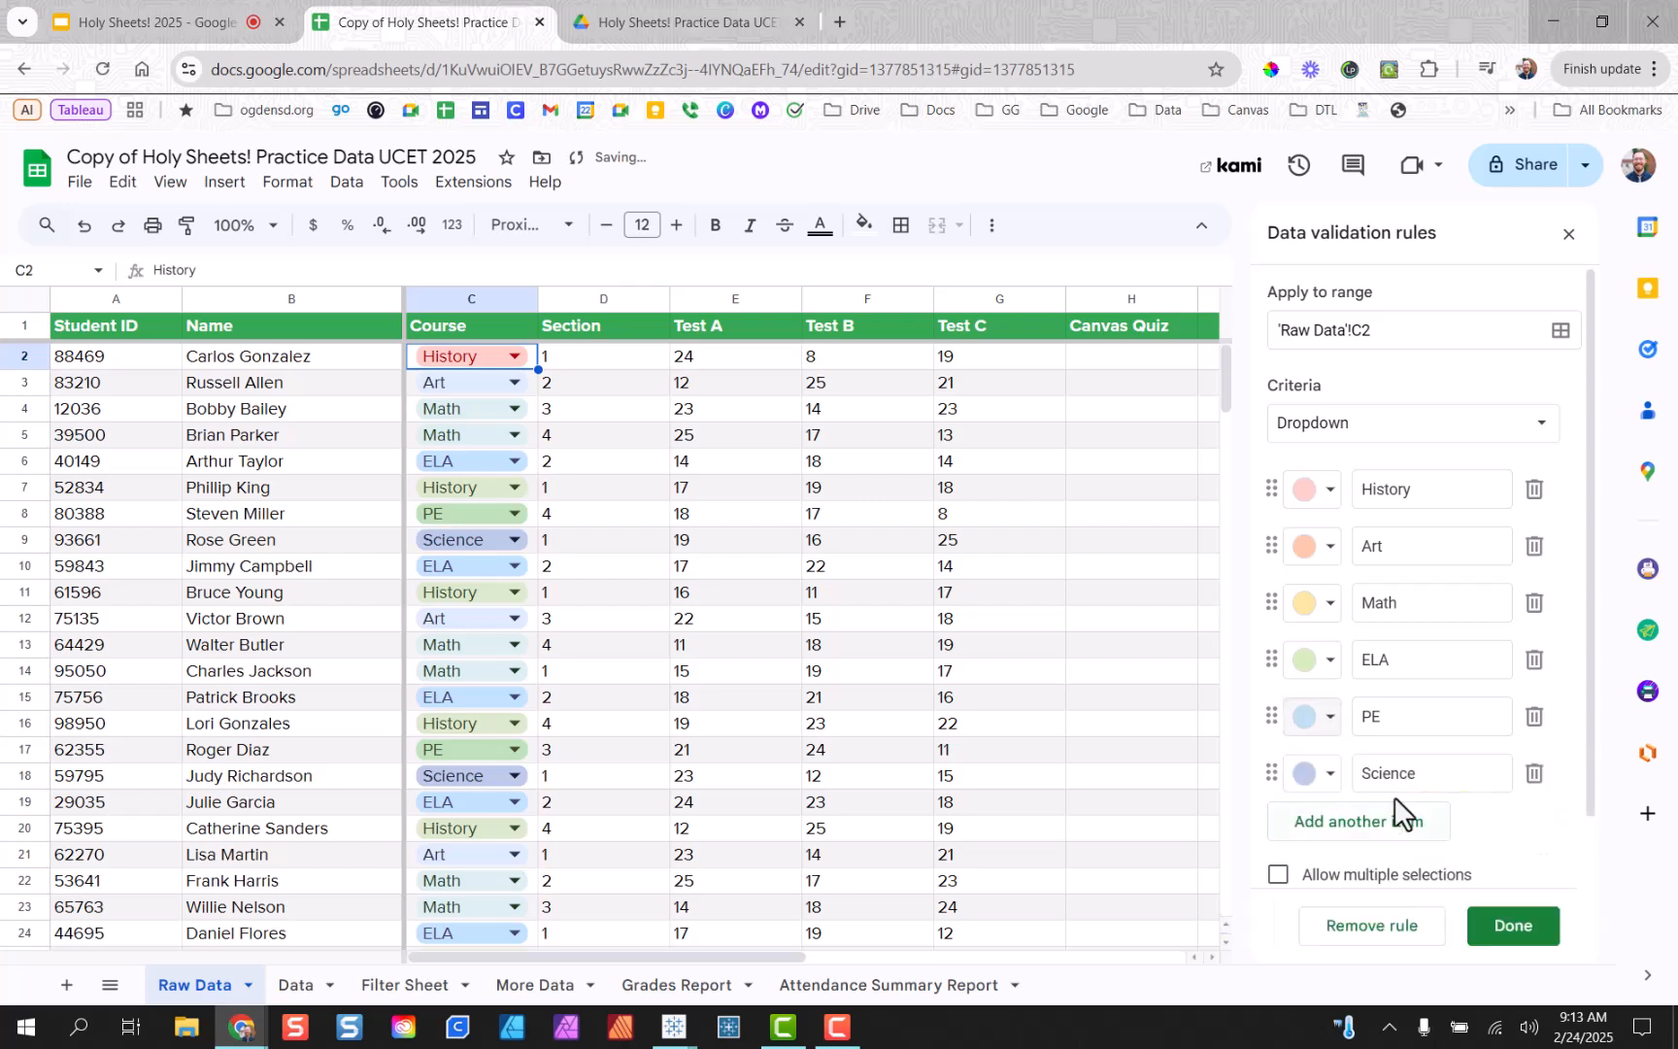
left_click(1321, 774)
left_click(1565, 552)
Save the recoloured rule and apply it to all matching dropdowns.
scroll(1375, 532, "down", 2)
scroll(1369, 531, "up", 2)
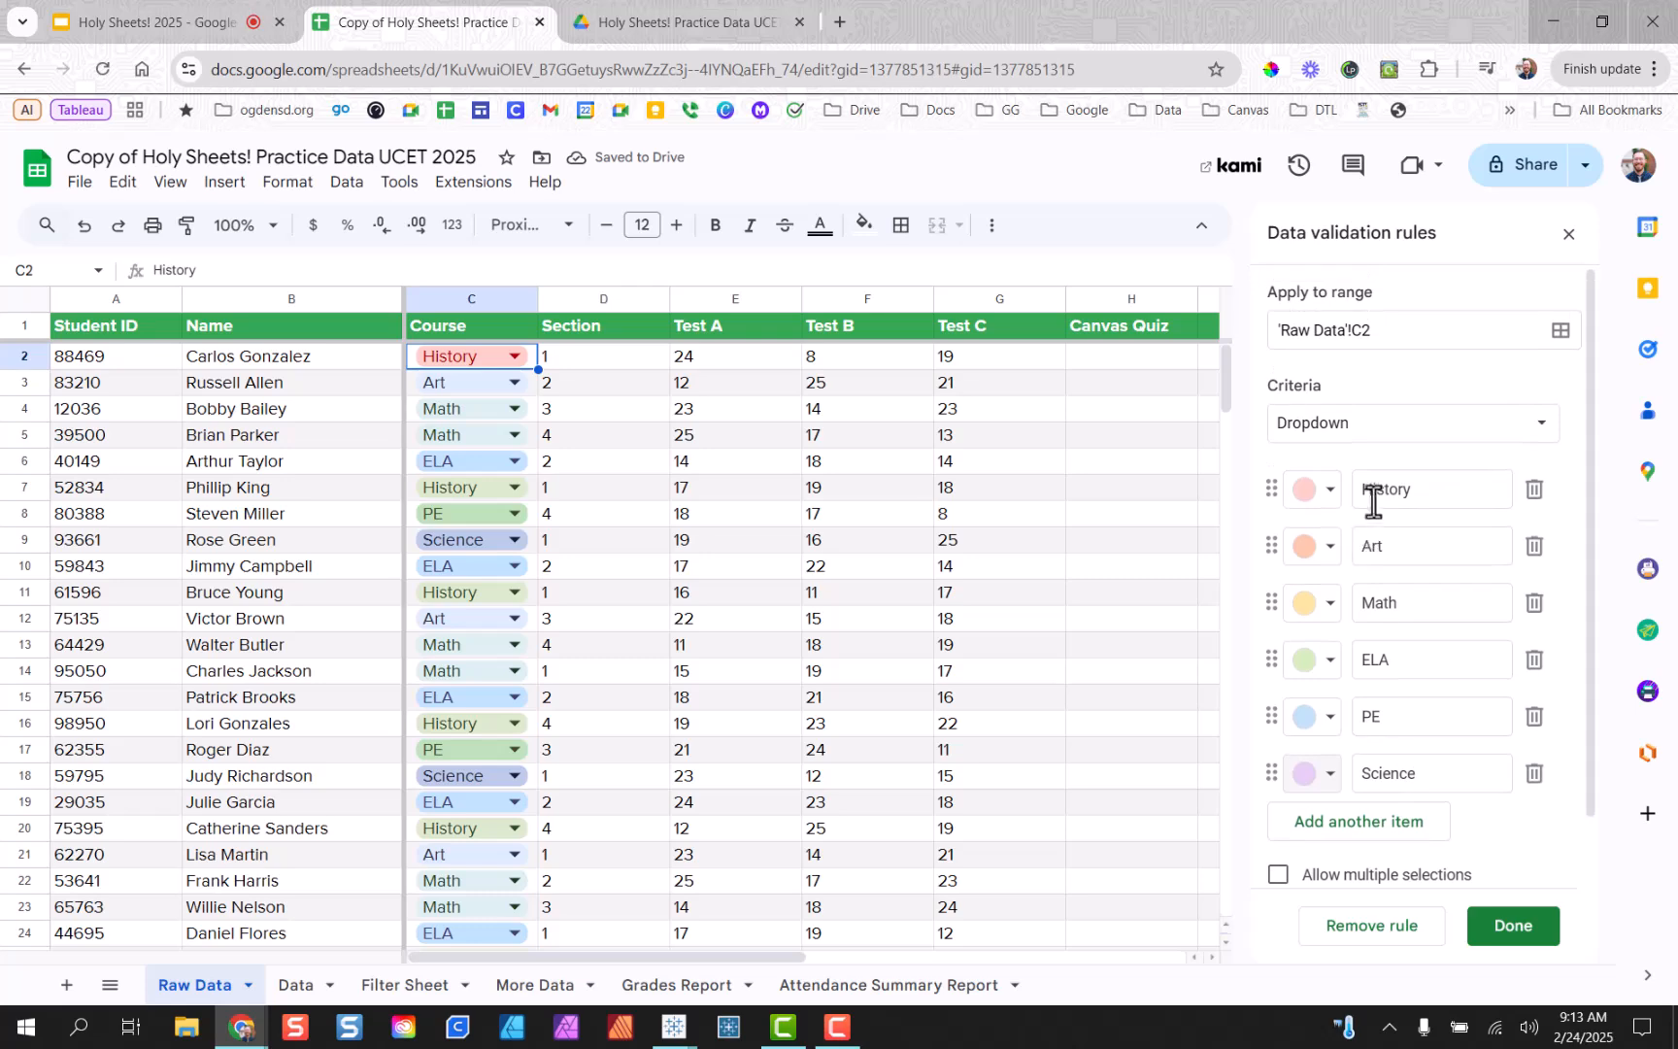
scroll(1428, 554, "down", 1)
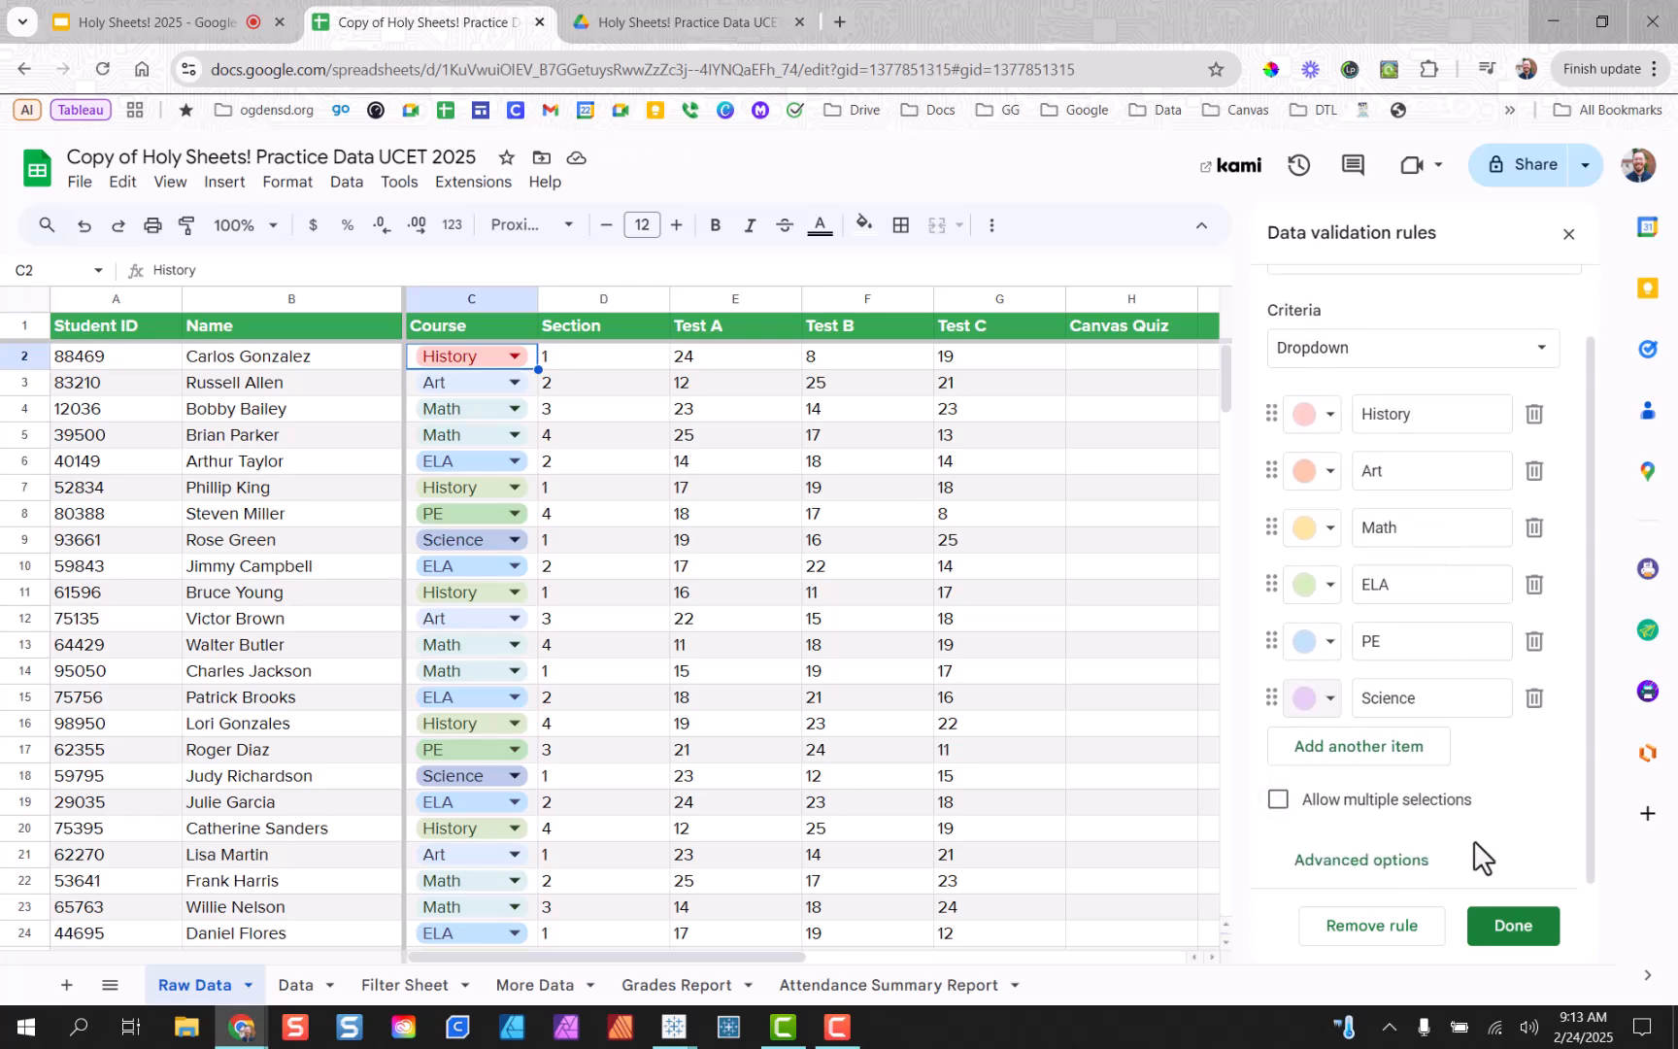
left_click(1539, 931)
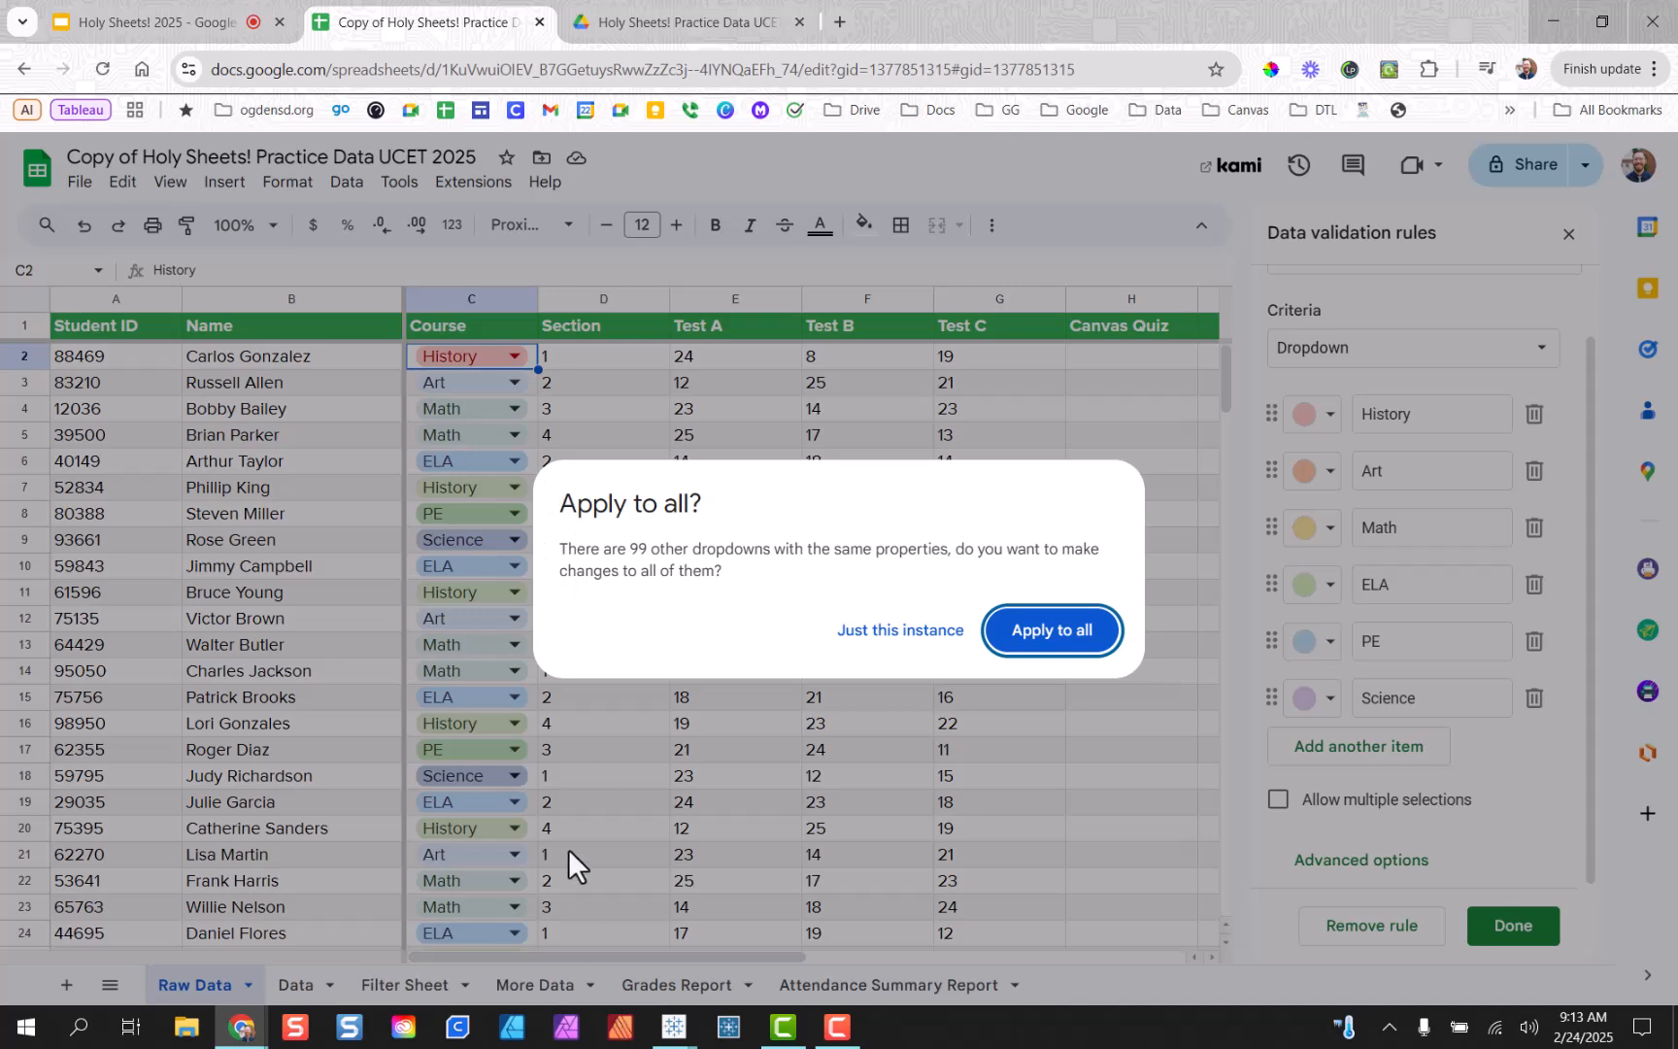
left_click(1056, 629)
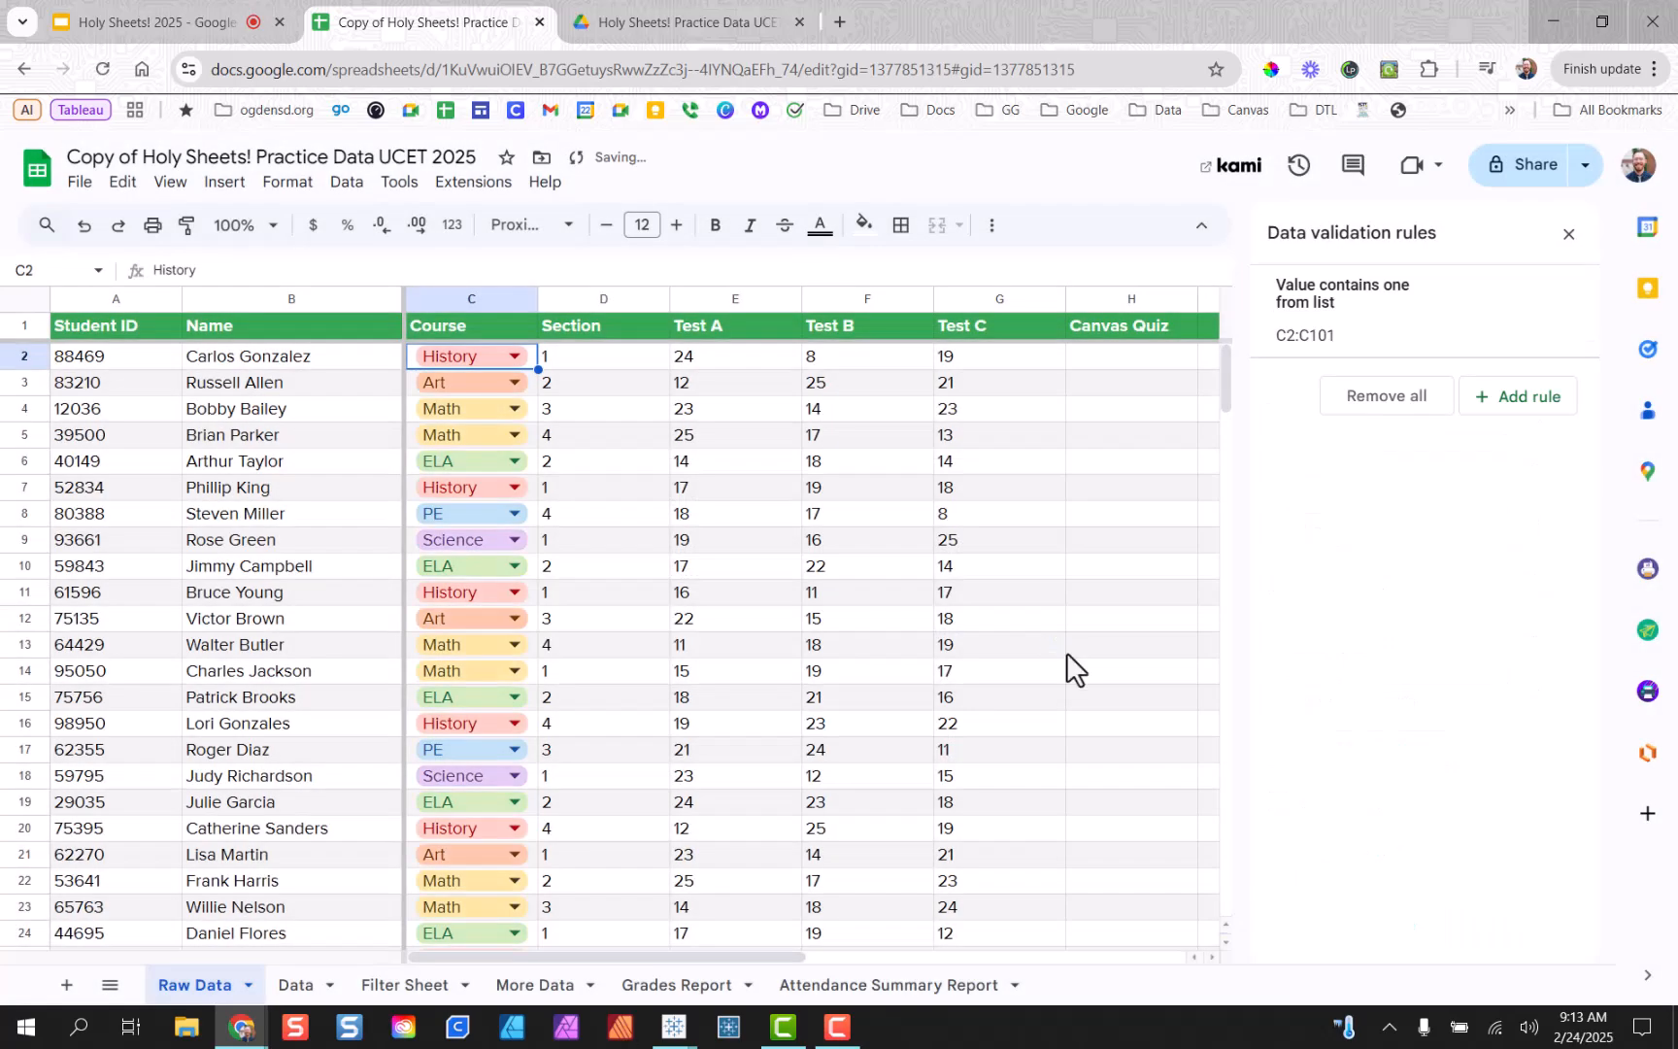
scroll(745, 573, "down", 8)
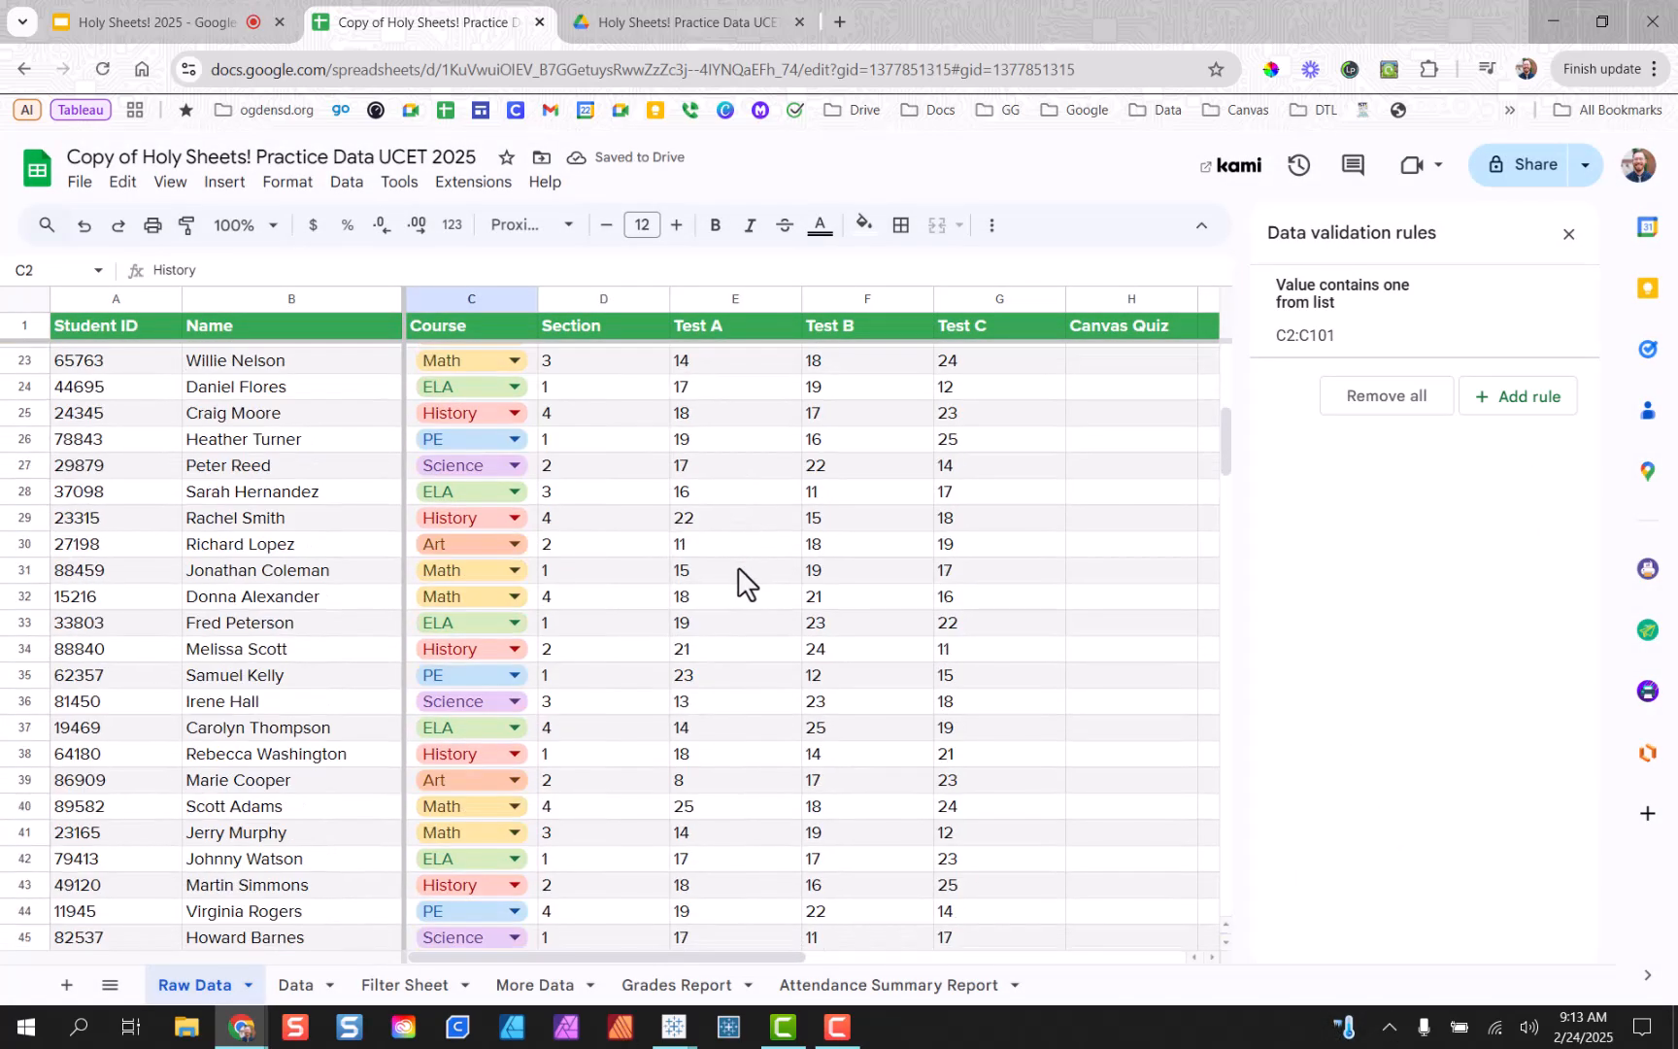
scroll(749, 569, "up", 10)
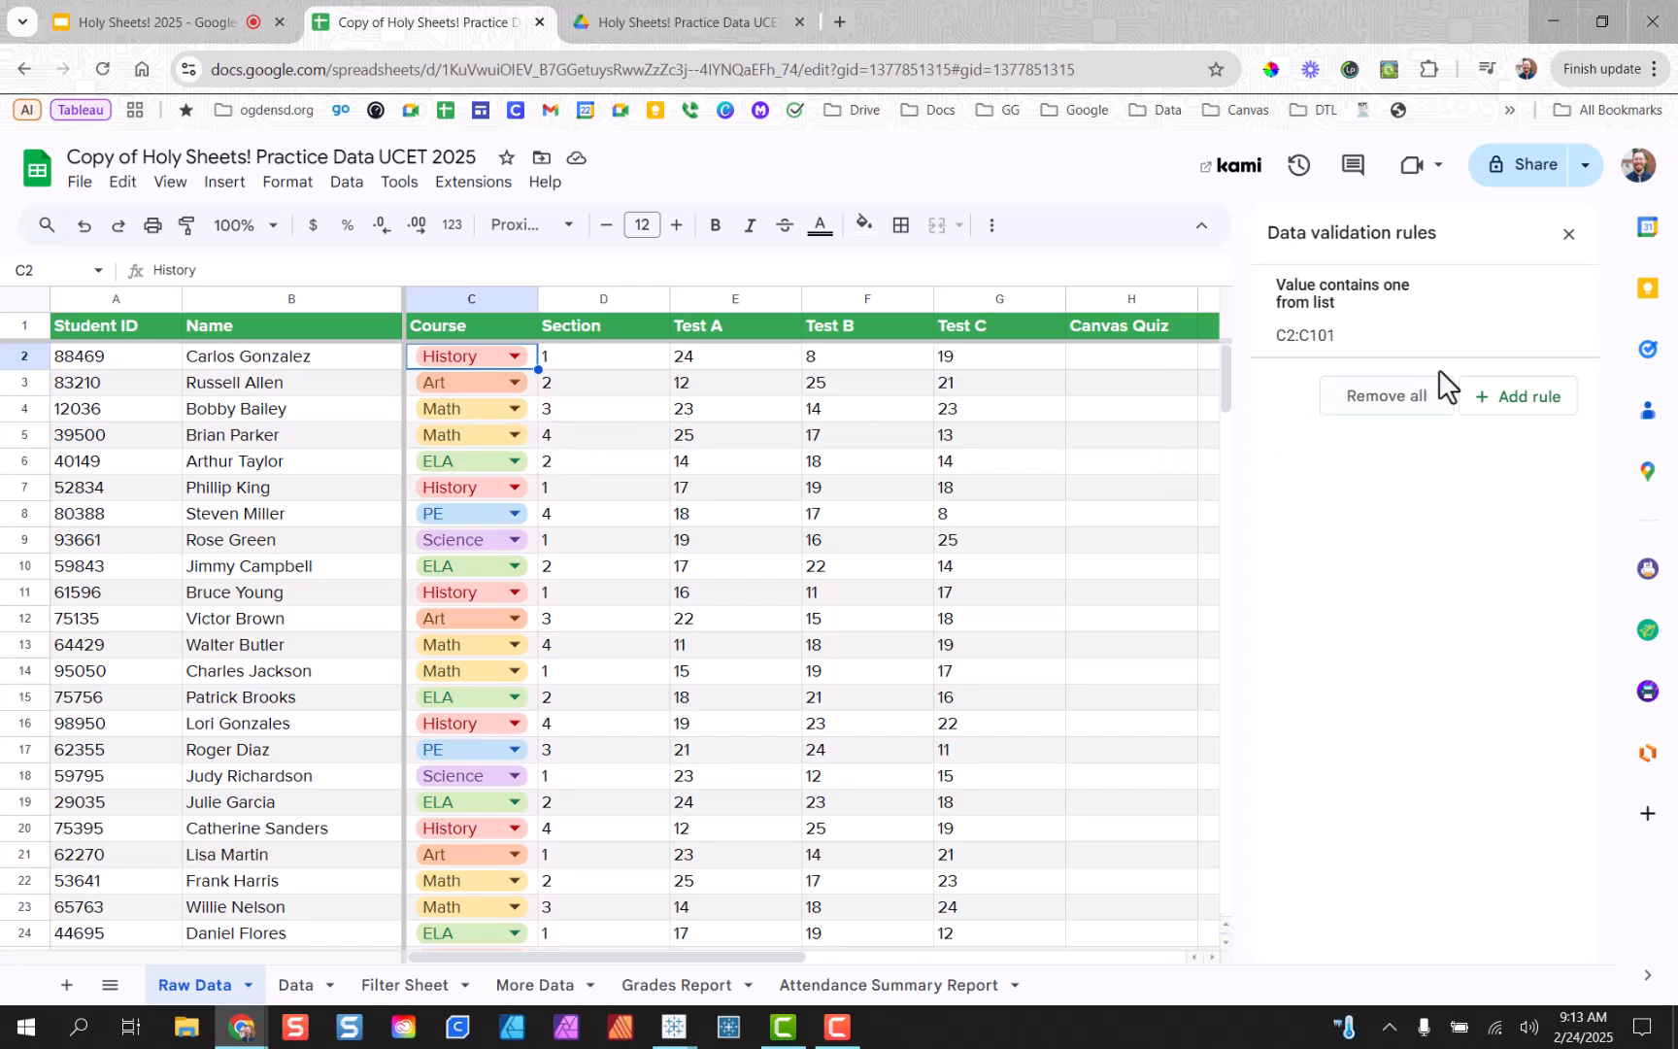
Reopen the Course dropdown rule and expand its advanced options.
left_click(1506, 311)
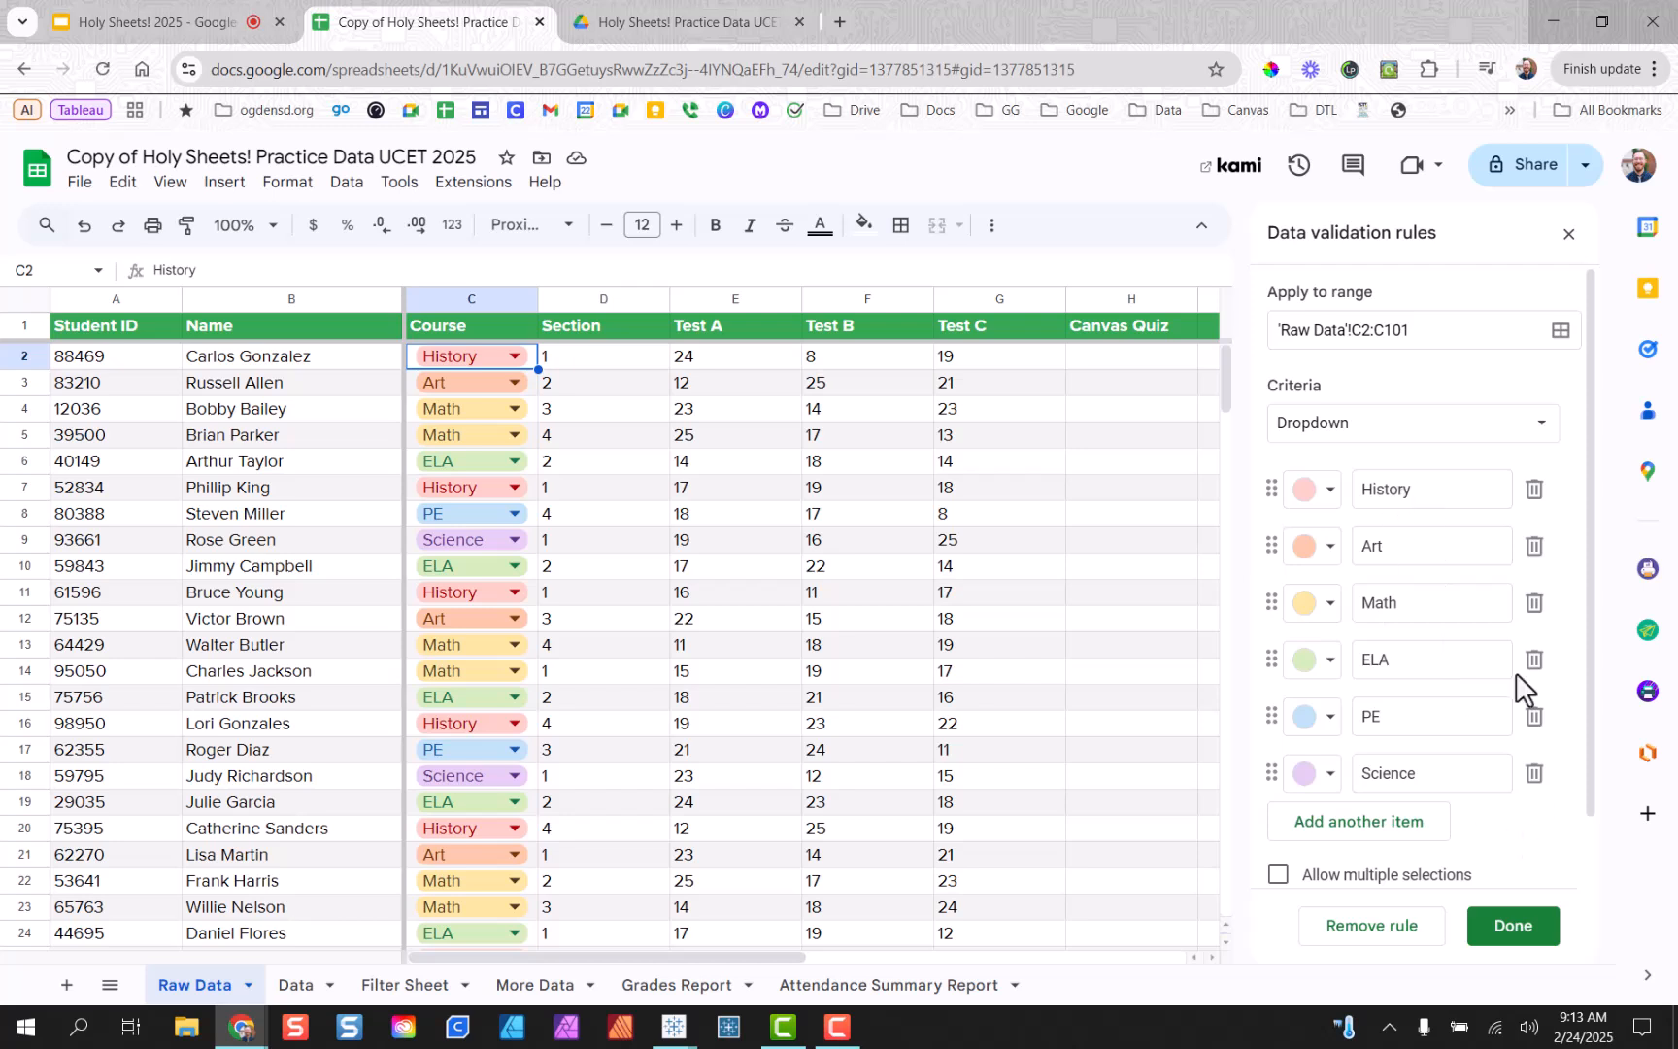
scroll(1441, 648, "down", 1)
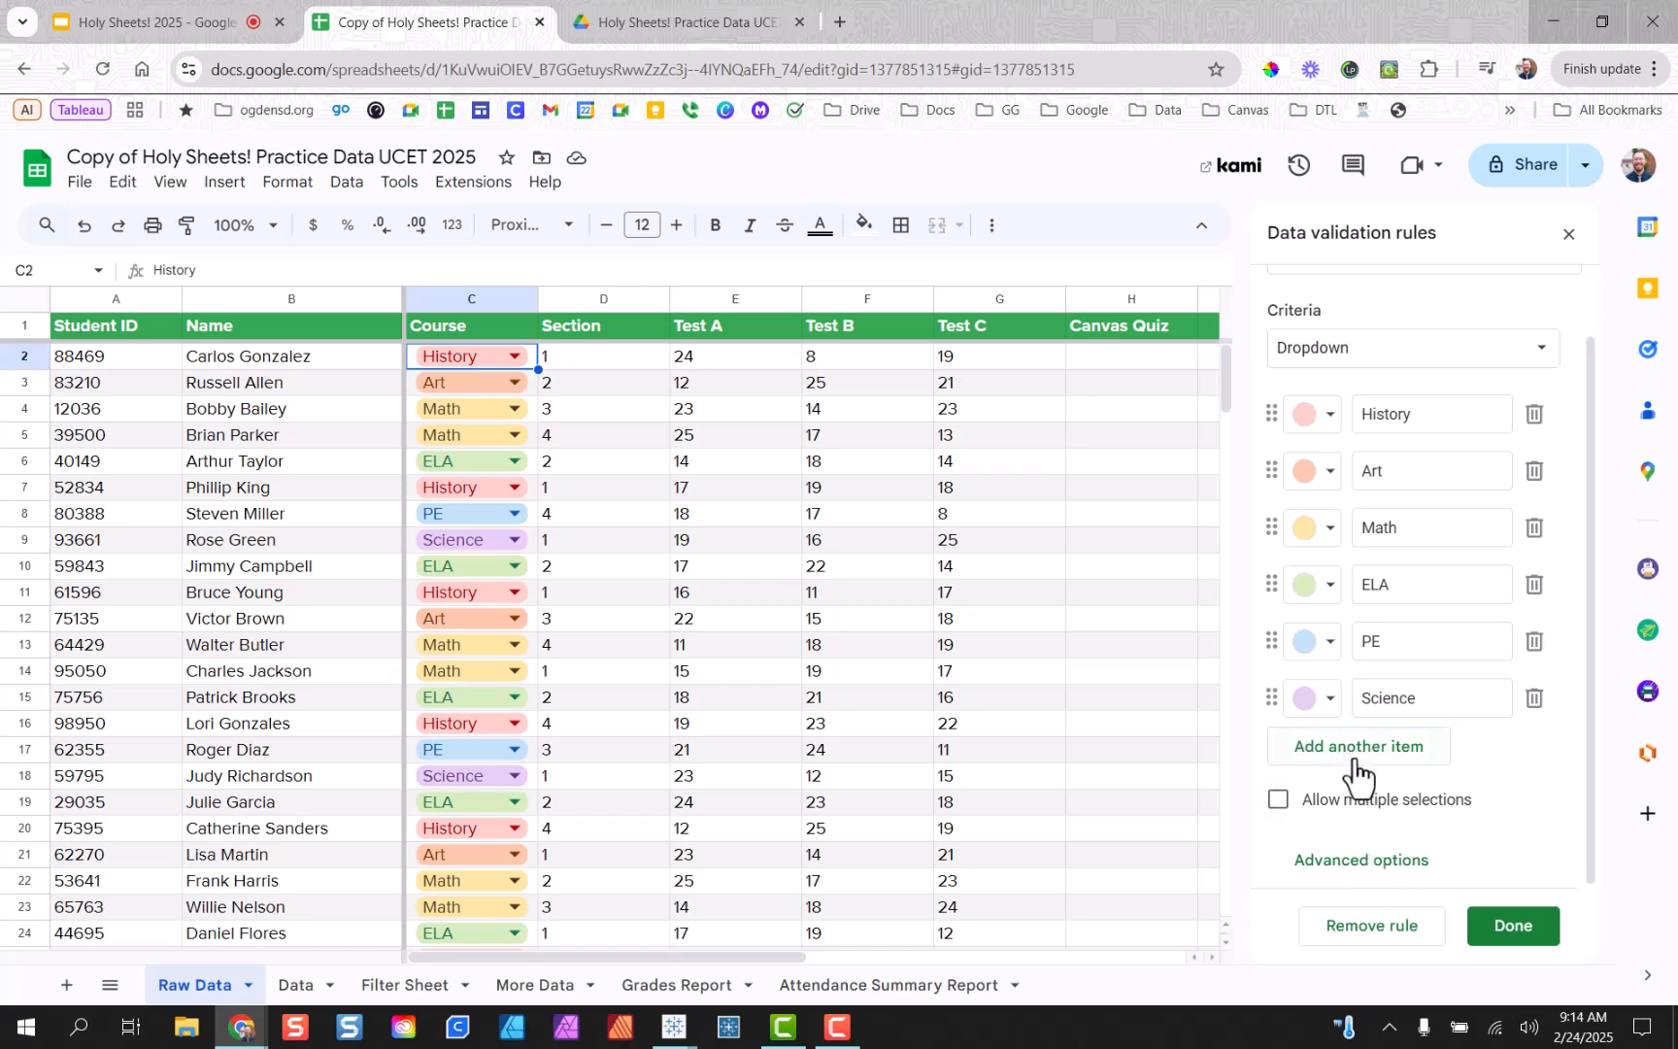
left_click(1376, 872)
scroll(1428, 764, "down", 3)
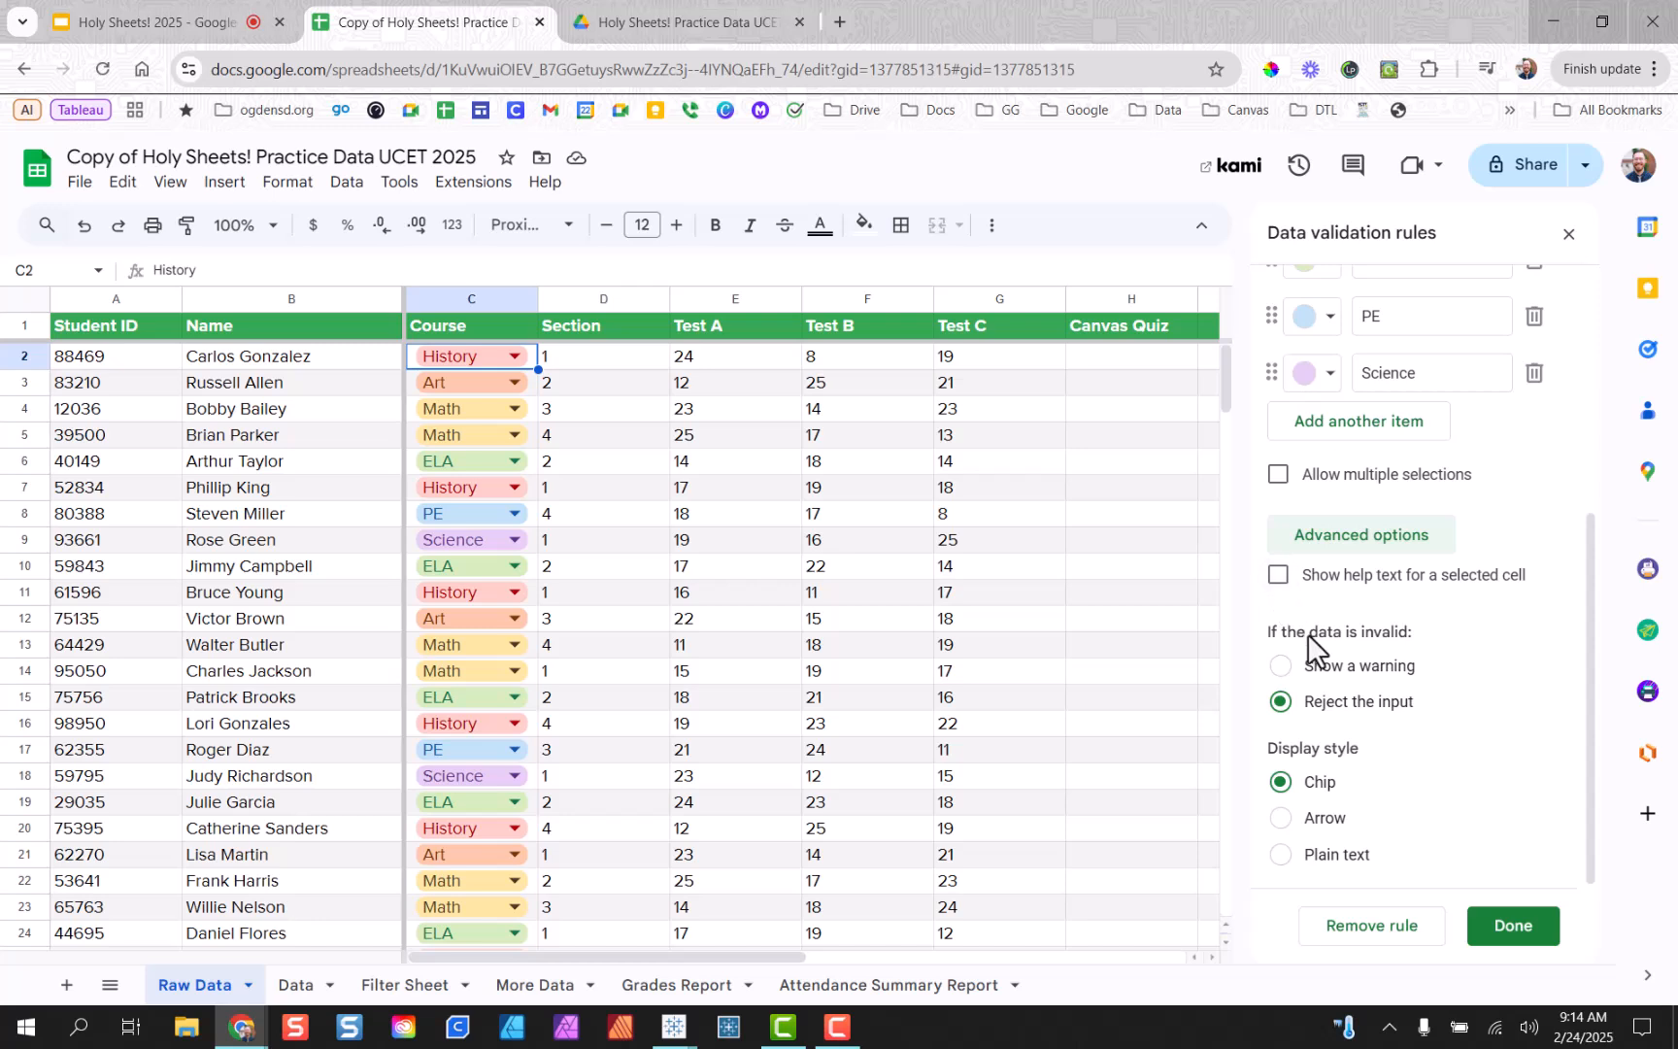
scroll(1309, 653, "up", 1)
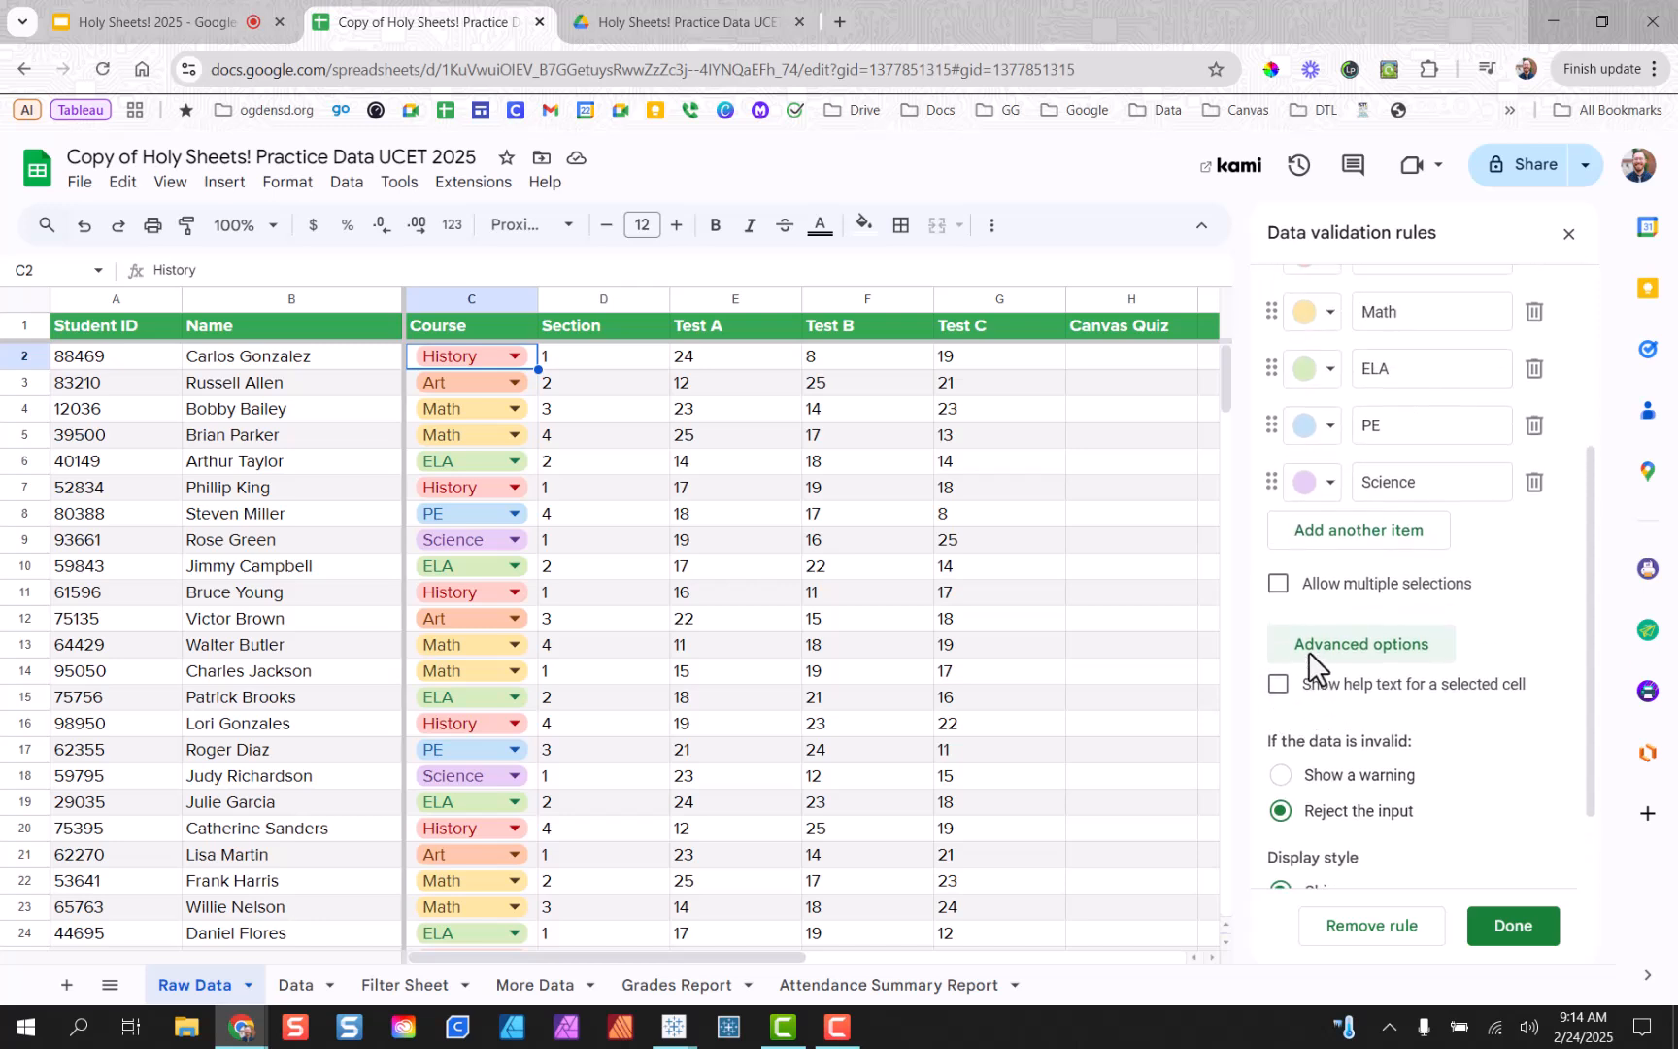
left_click(1278, 585)
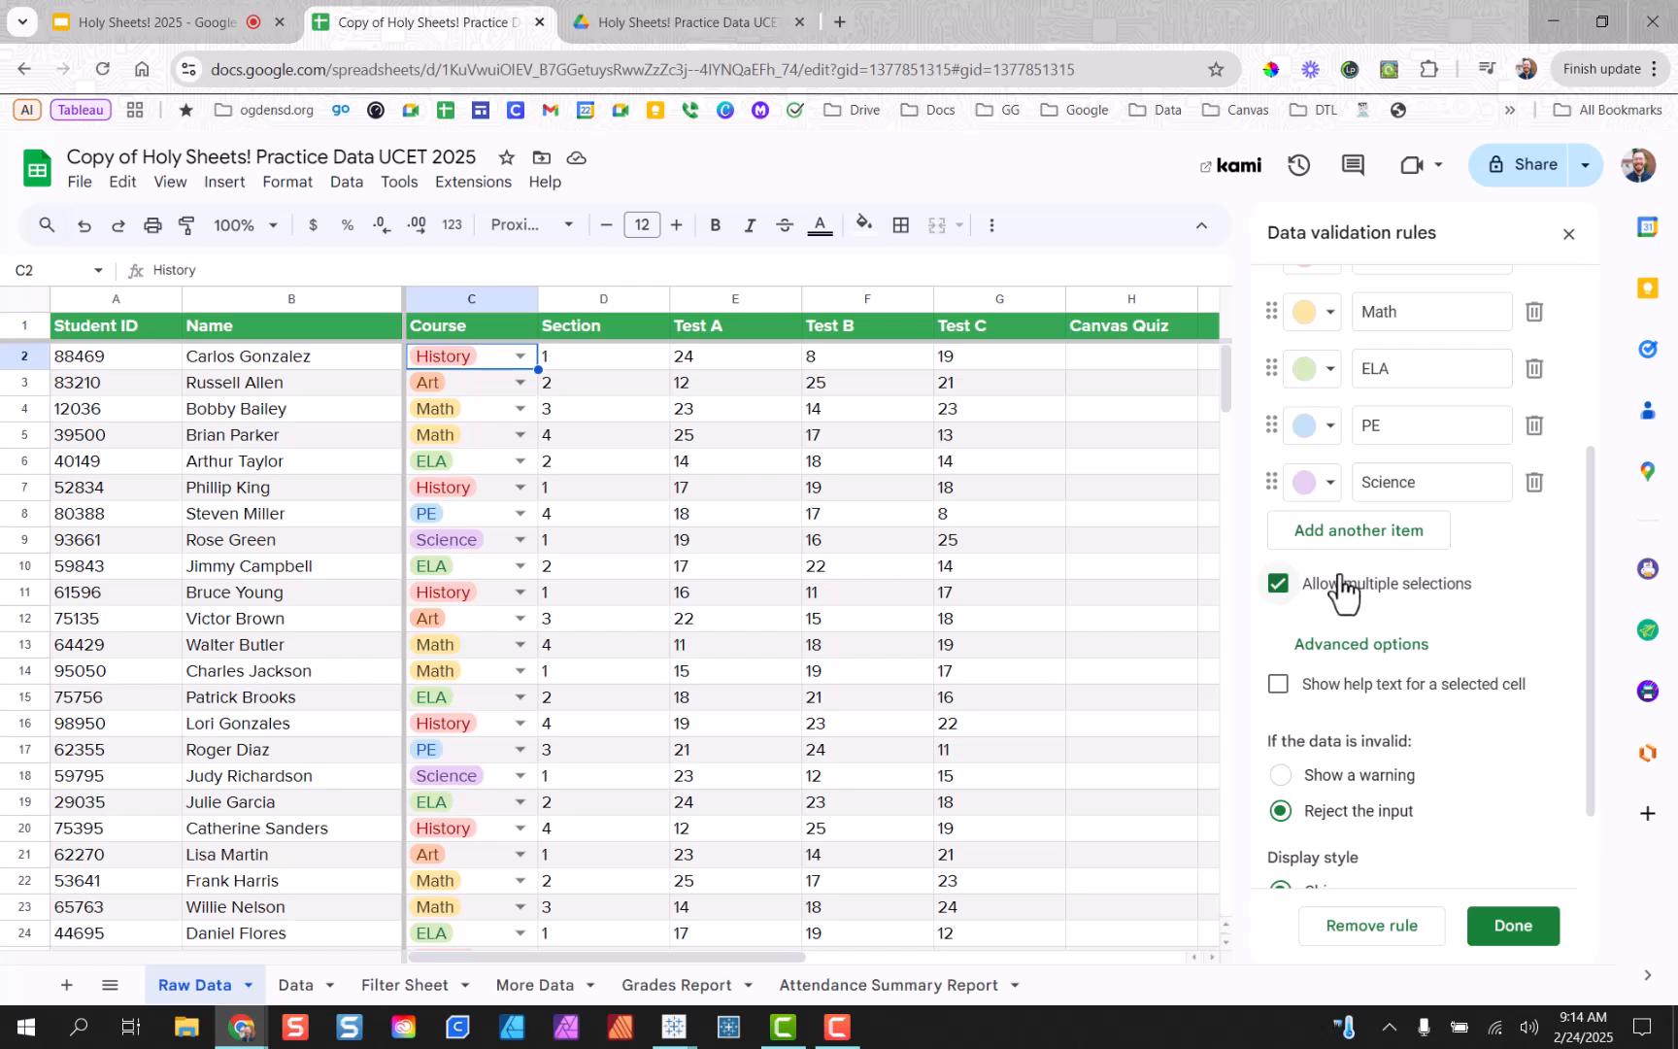
left_click(521, 515)
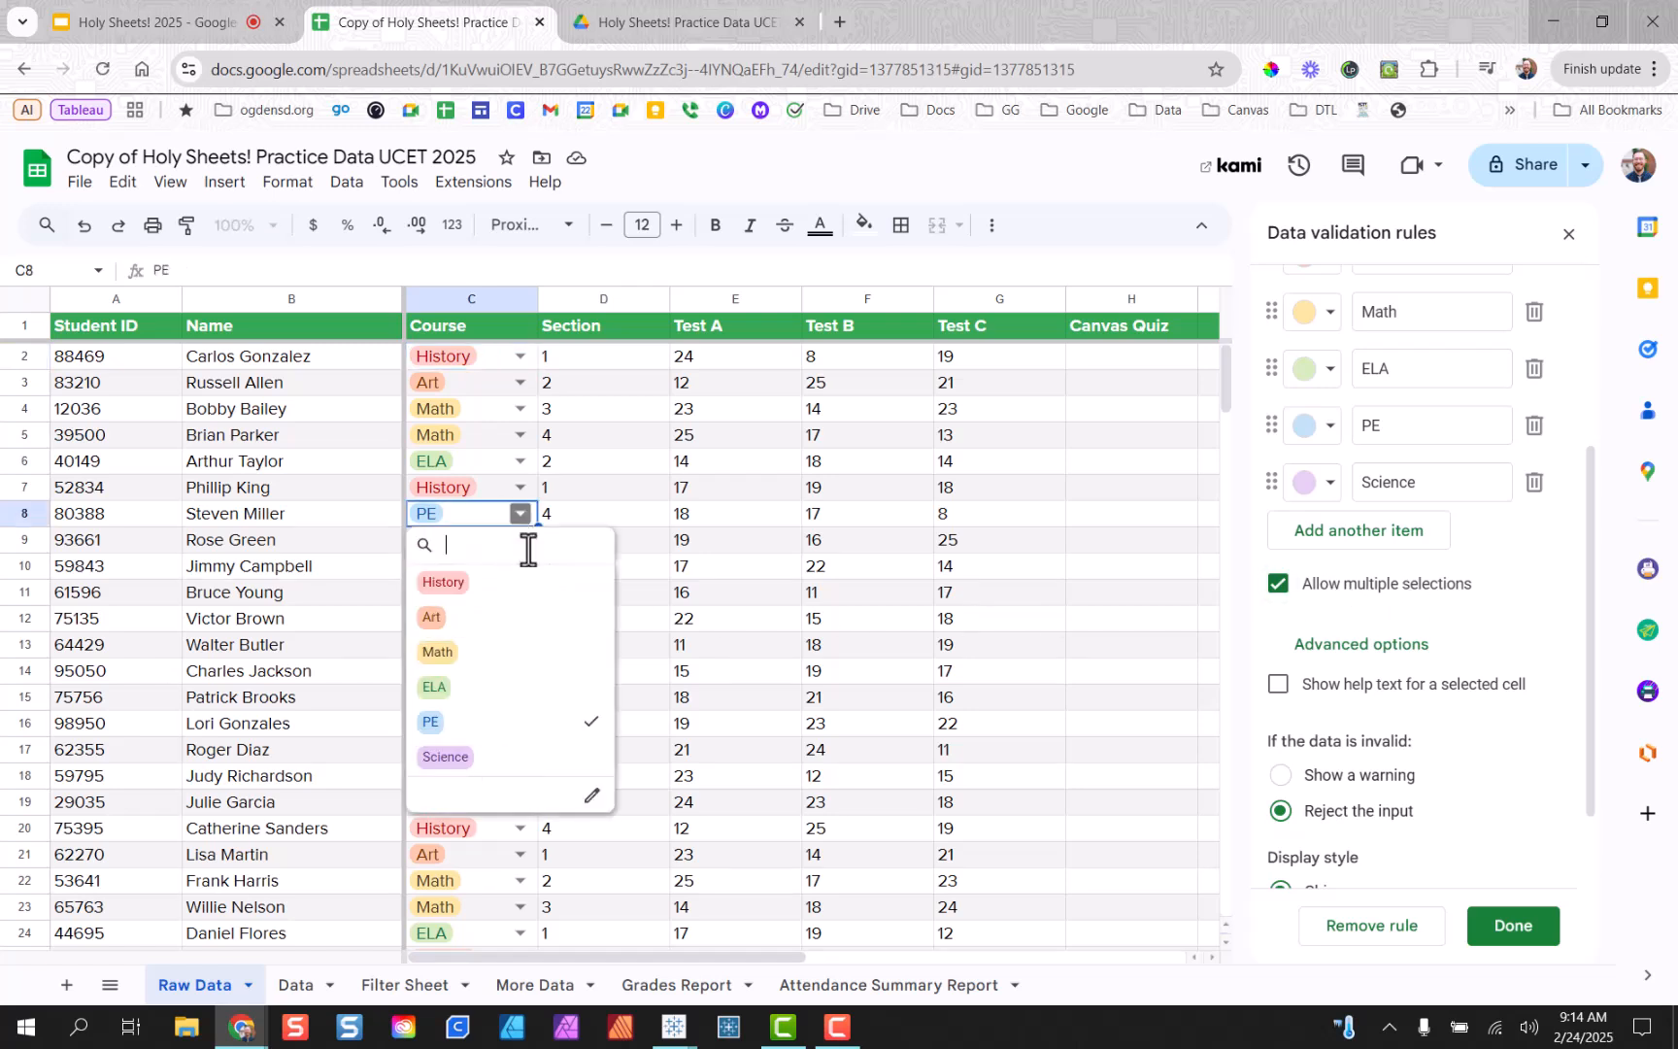
left_click(480, 690)
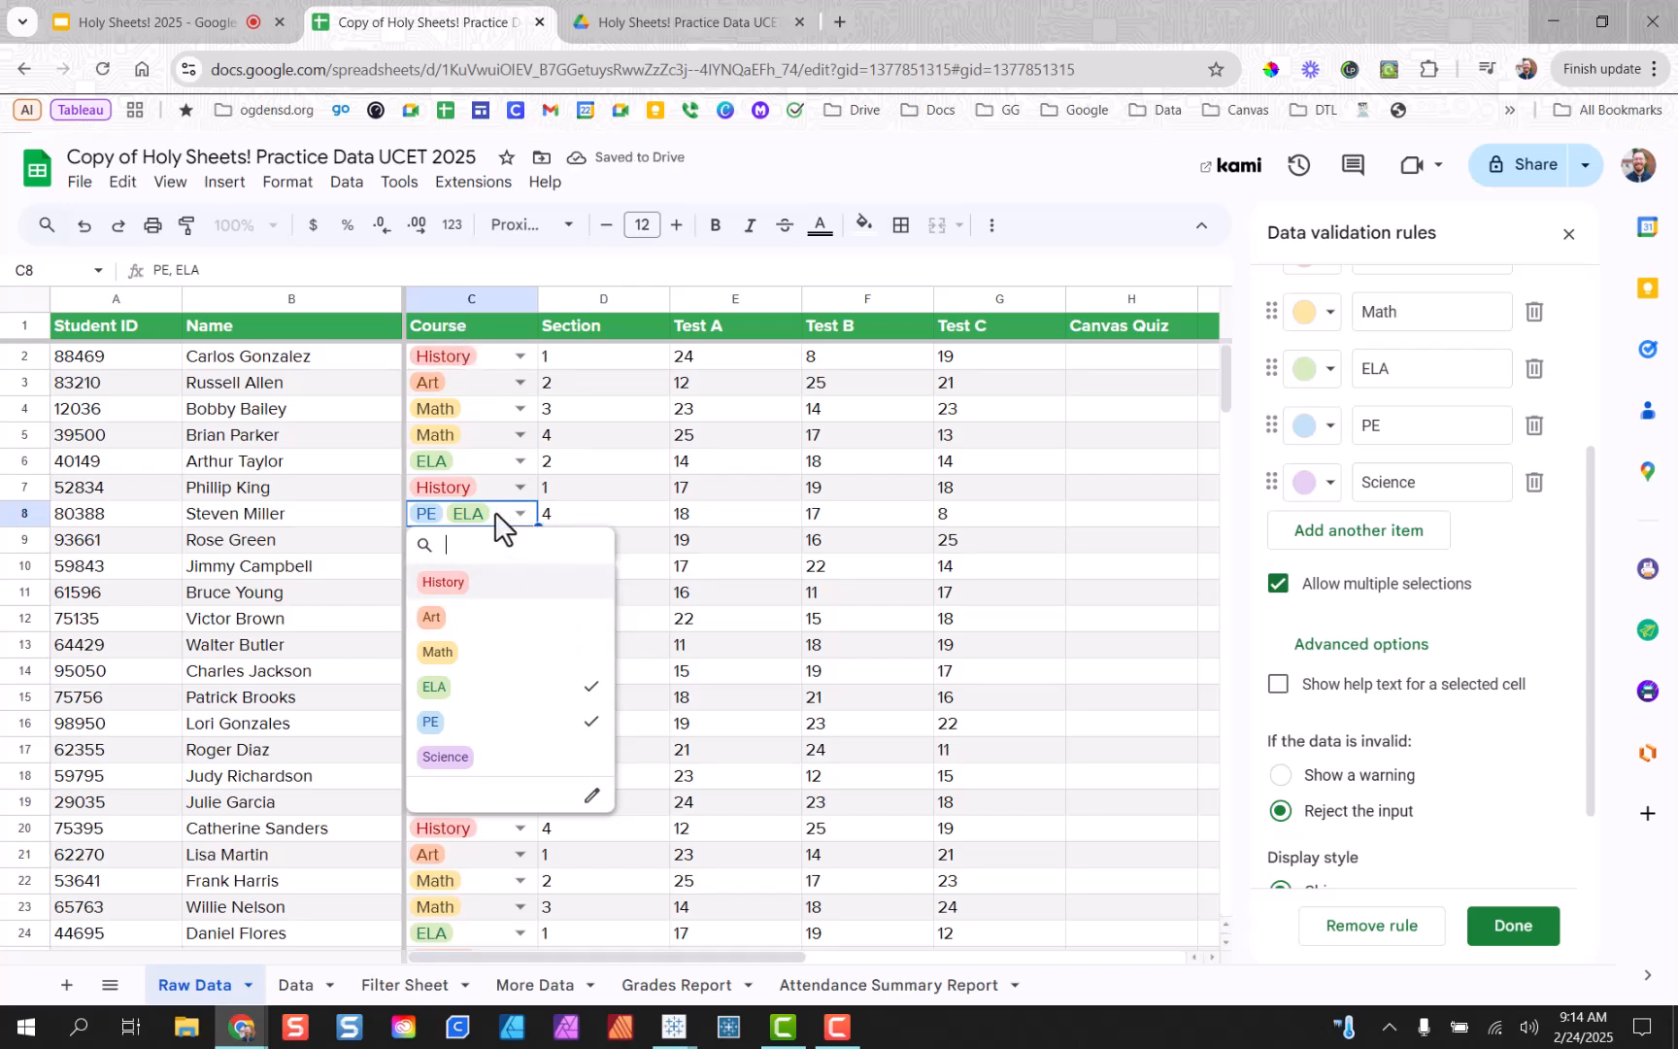
left_click(478, 692)
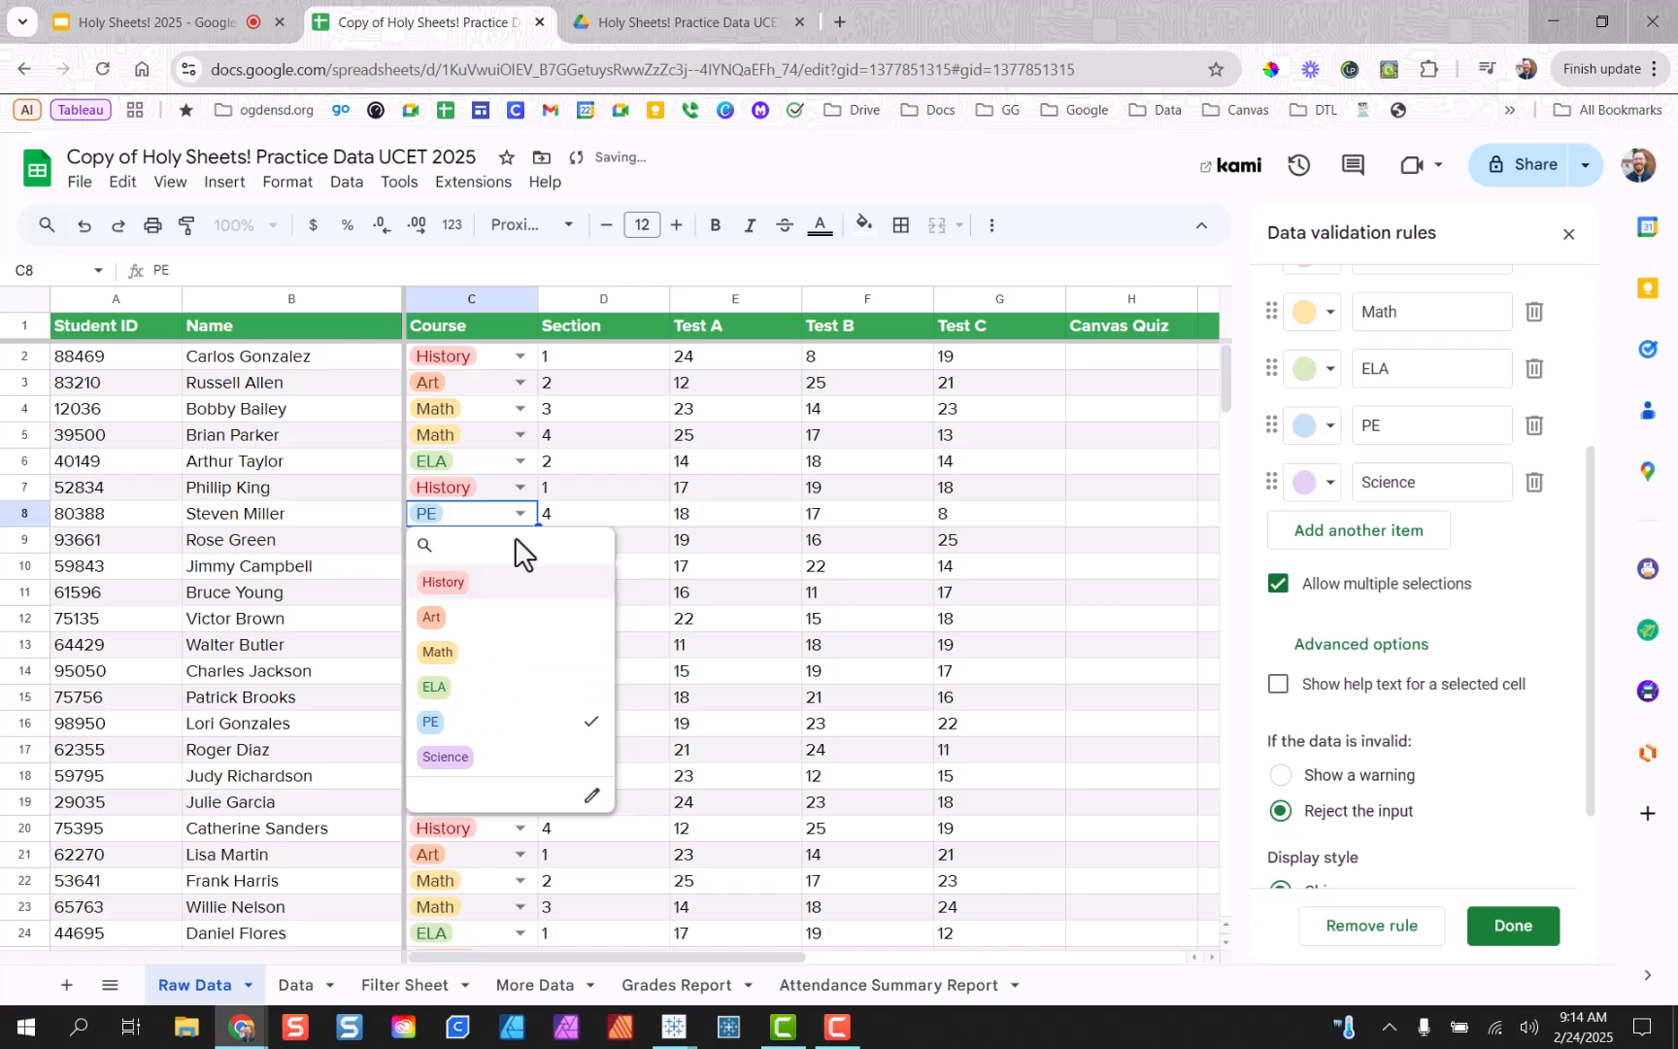
left_click(707, 512)
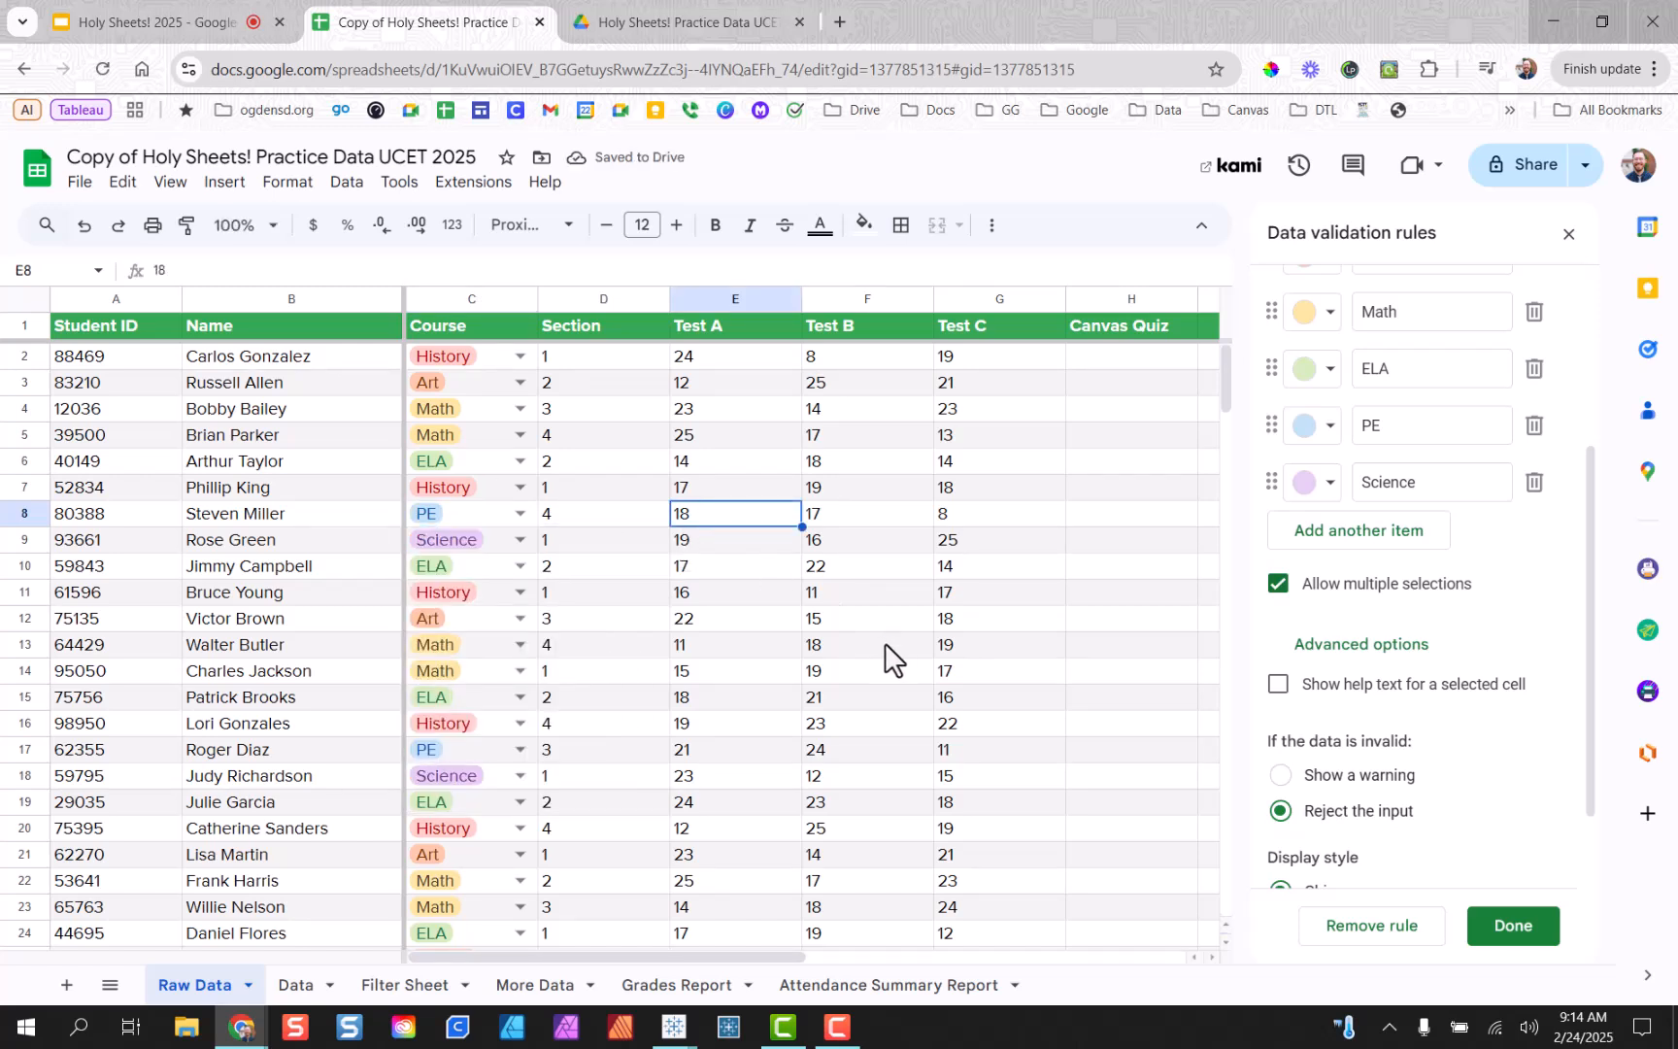
left_click(1279, 584)
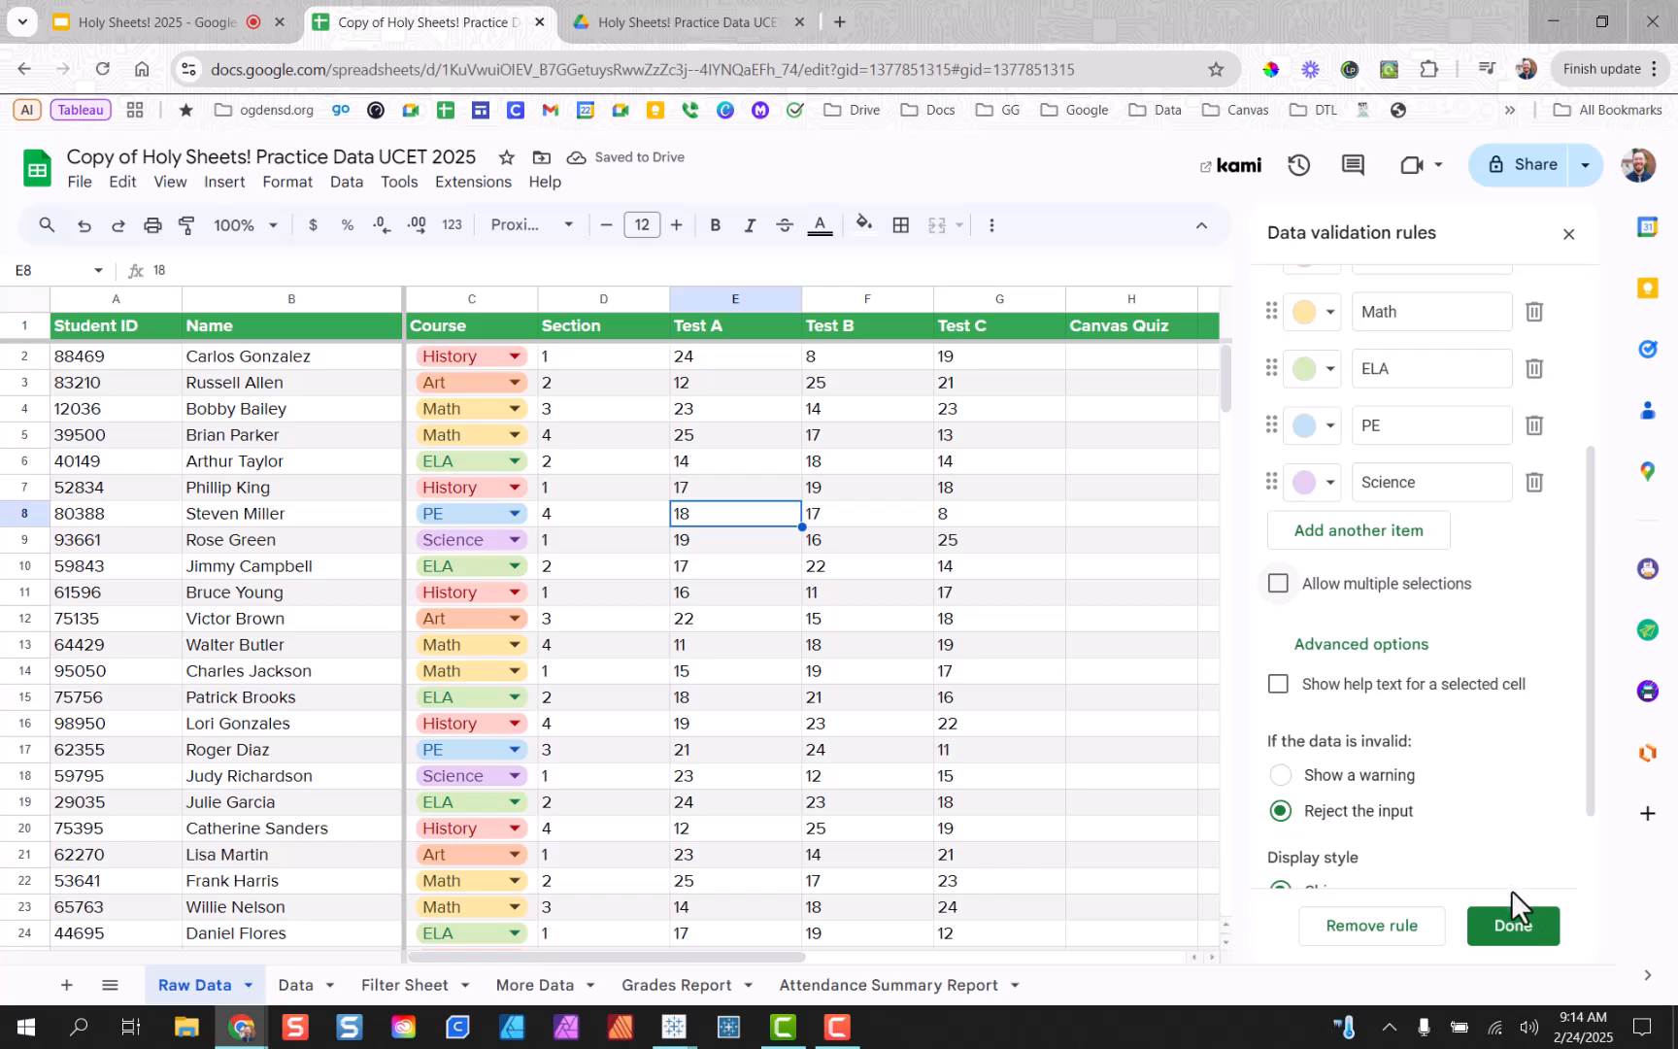
Save the dropdown rule and close the data validation panel.
left_click(1513, 925)
left_click(1568, 233)
left_click(1165, 544)
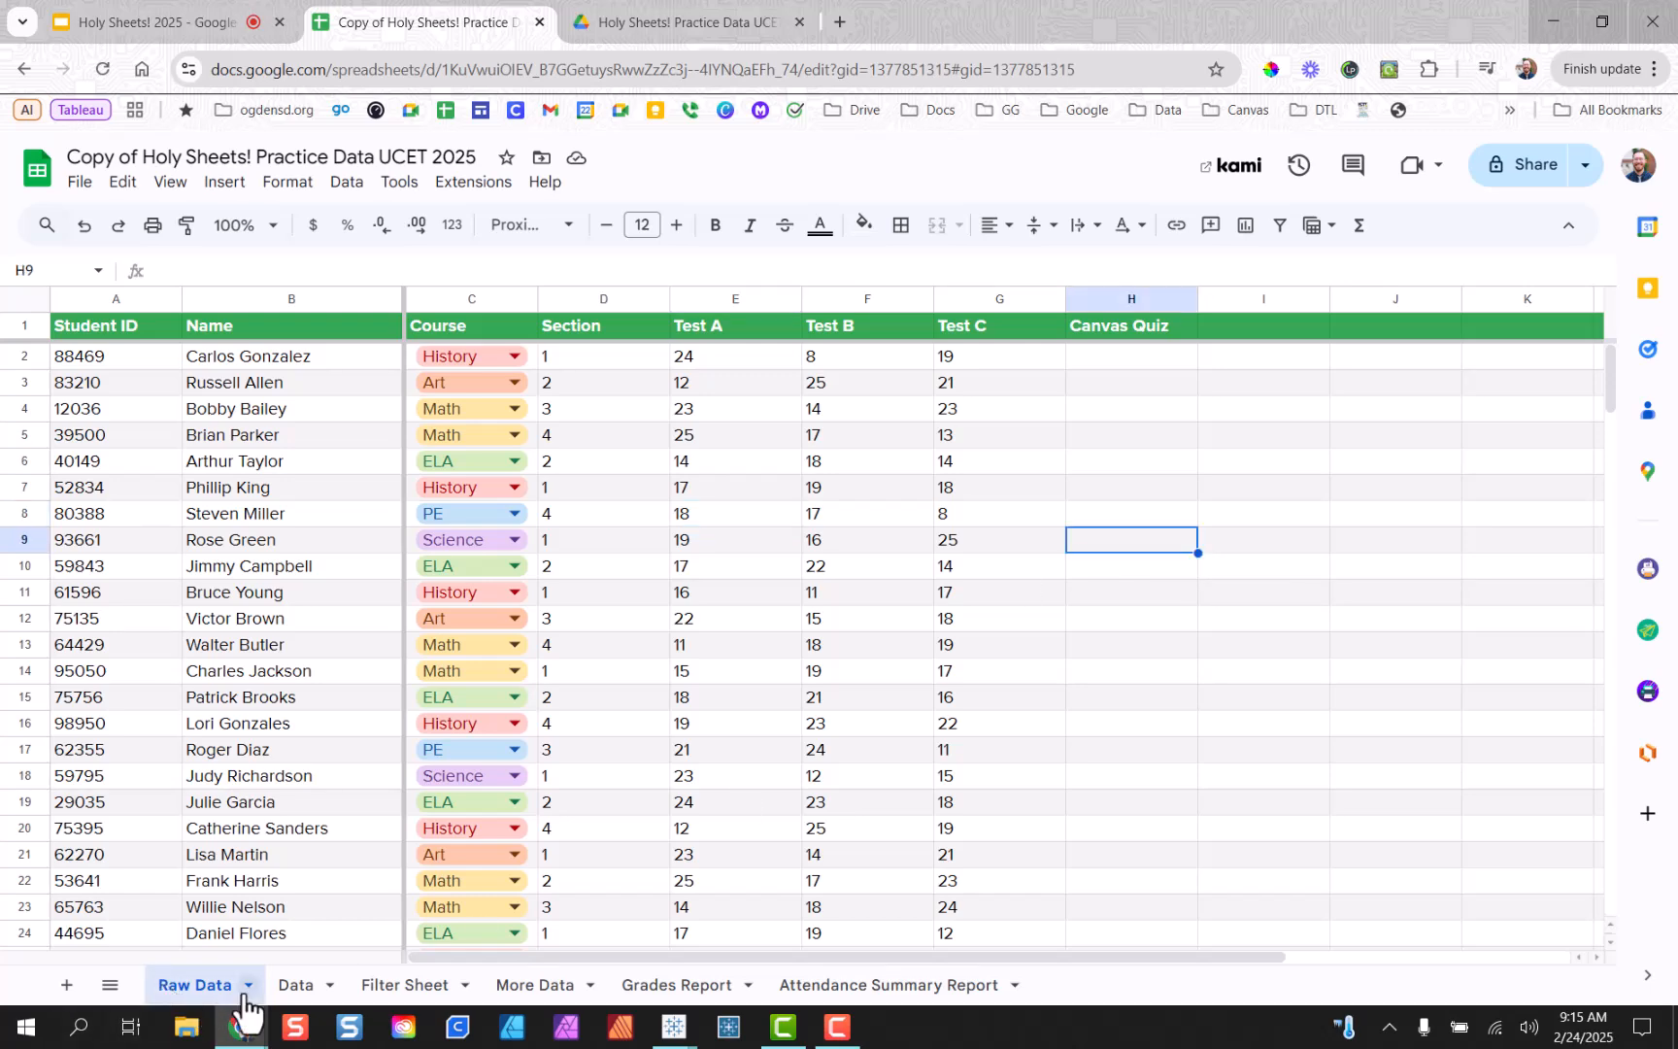
Look over the Data sheet, then return to Raw Data.
left_click(292, 985)
left_click(1129, 633)
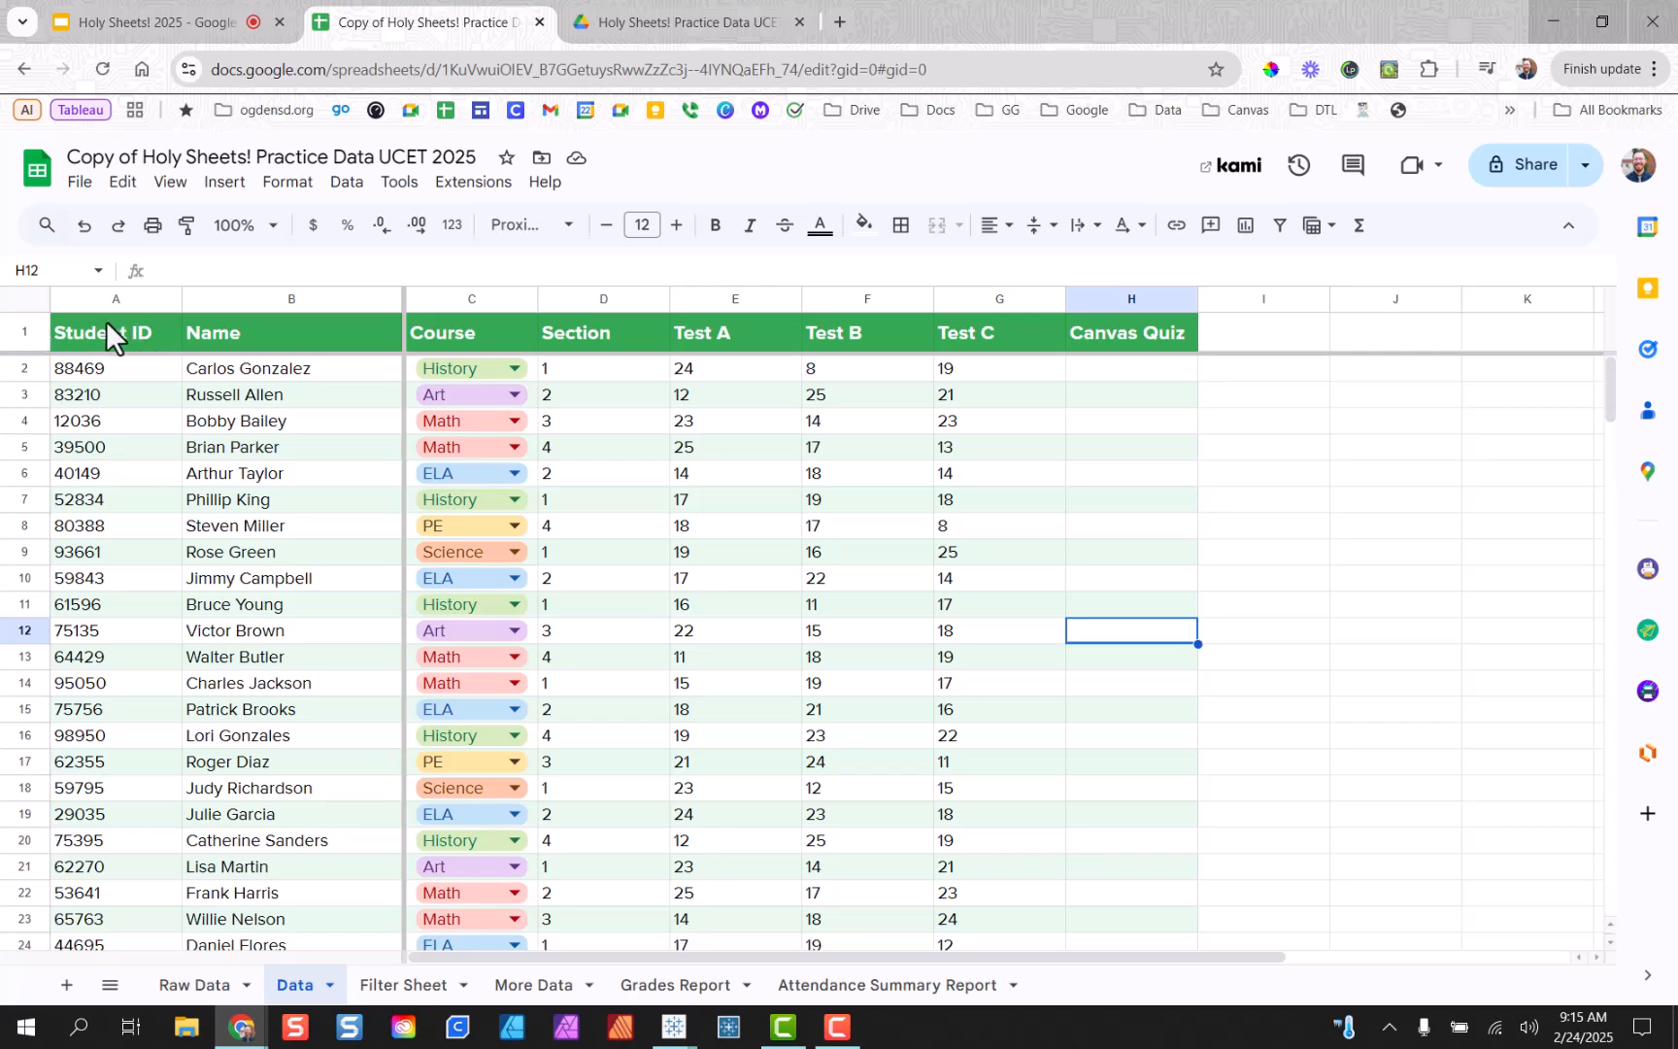
left_click(209, 984)
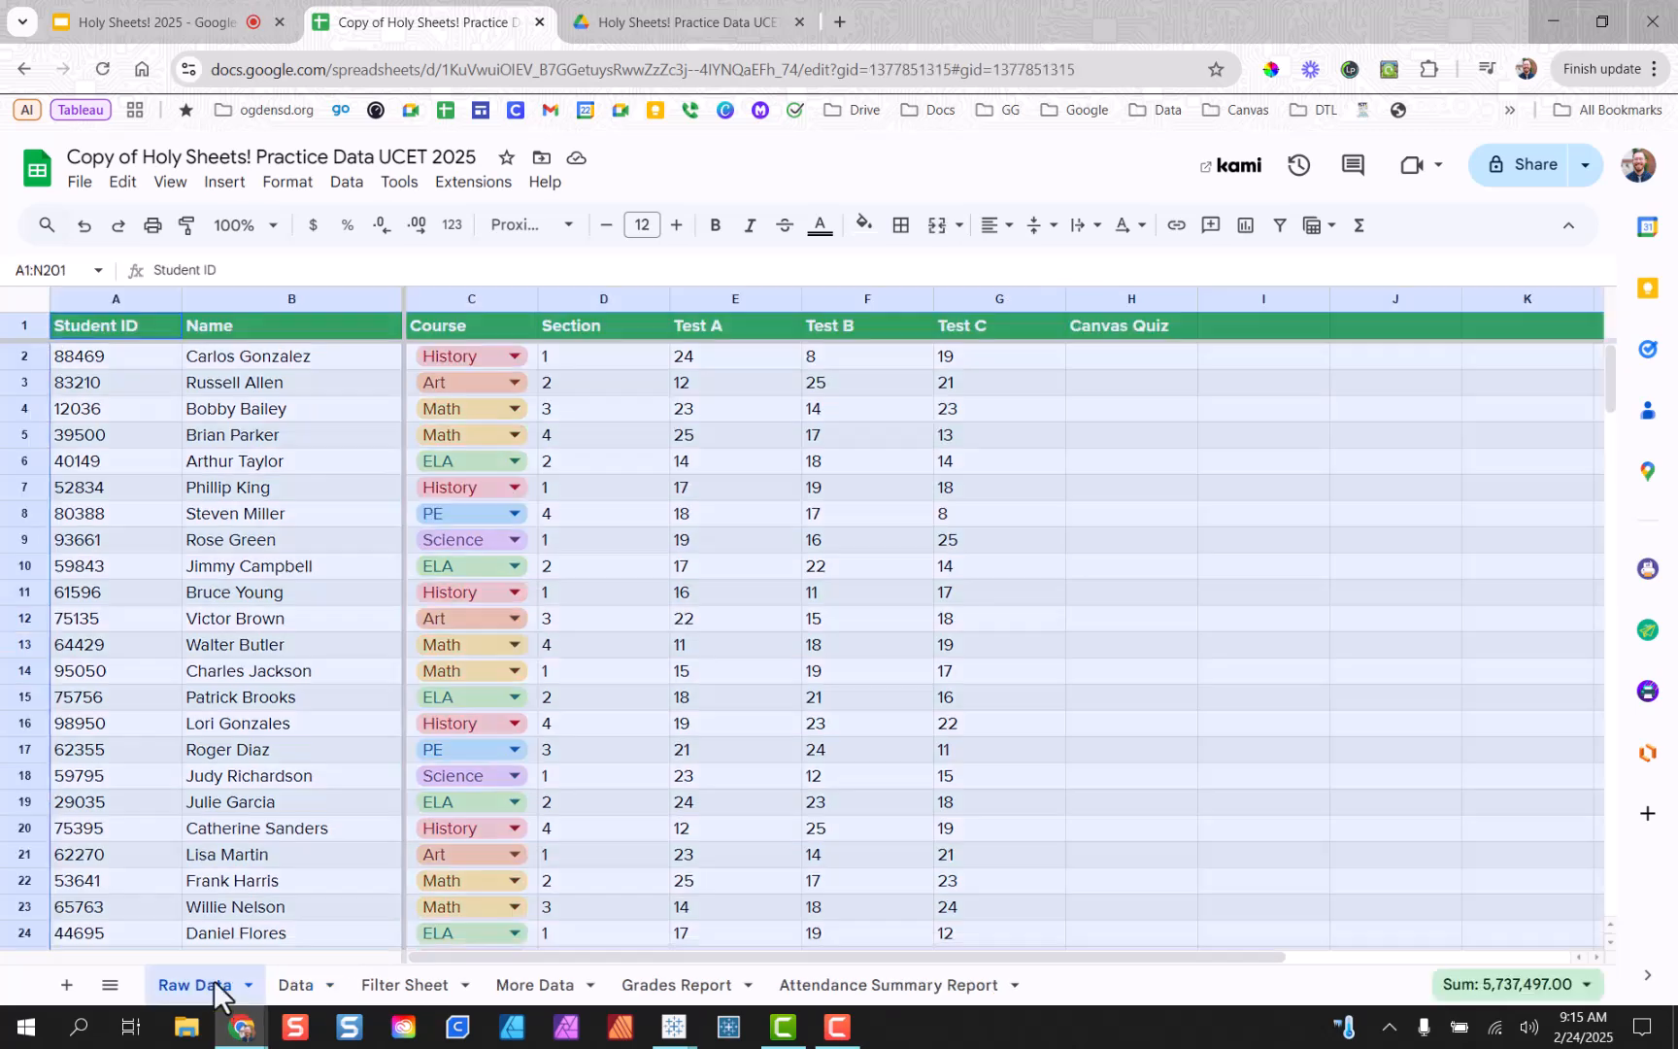
left_click(144, 434)
Increase the header row's font size to 14.
left_click(24, 326)
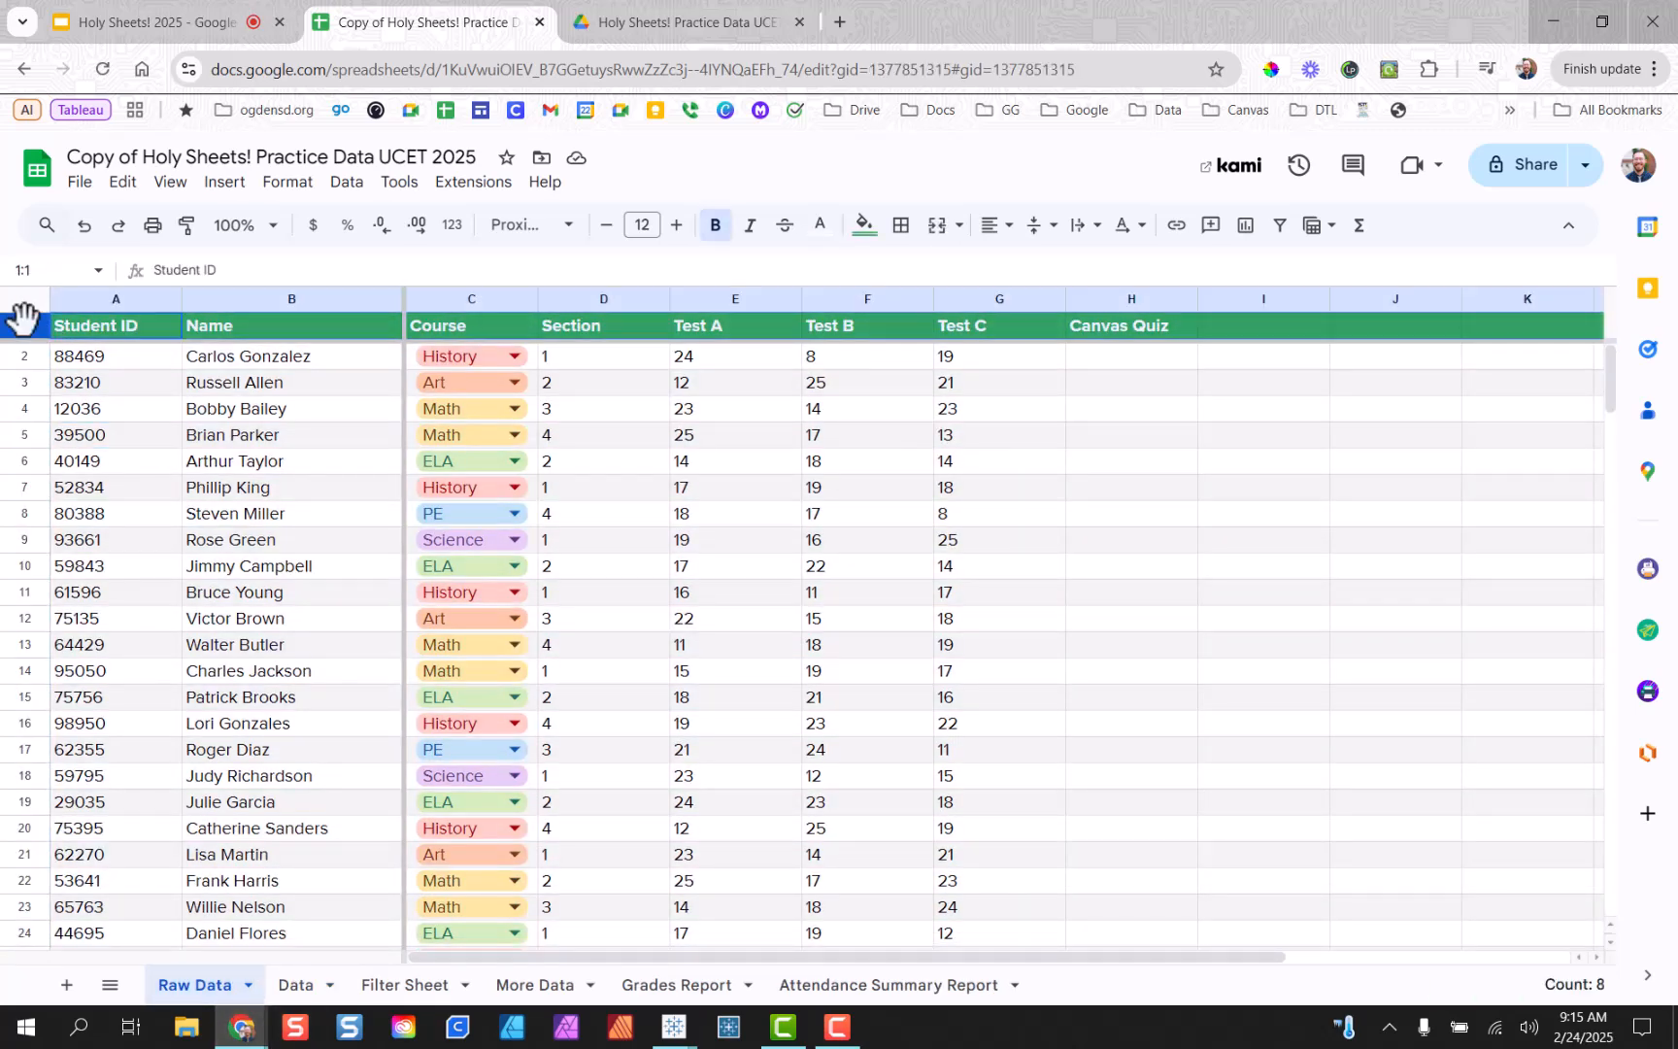
left_click(677, 225)
left_click(677, 225)
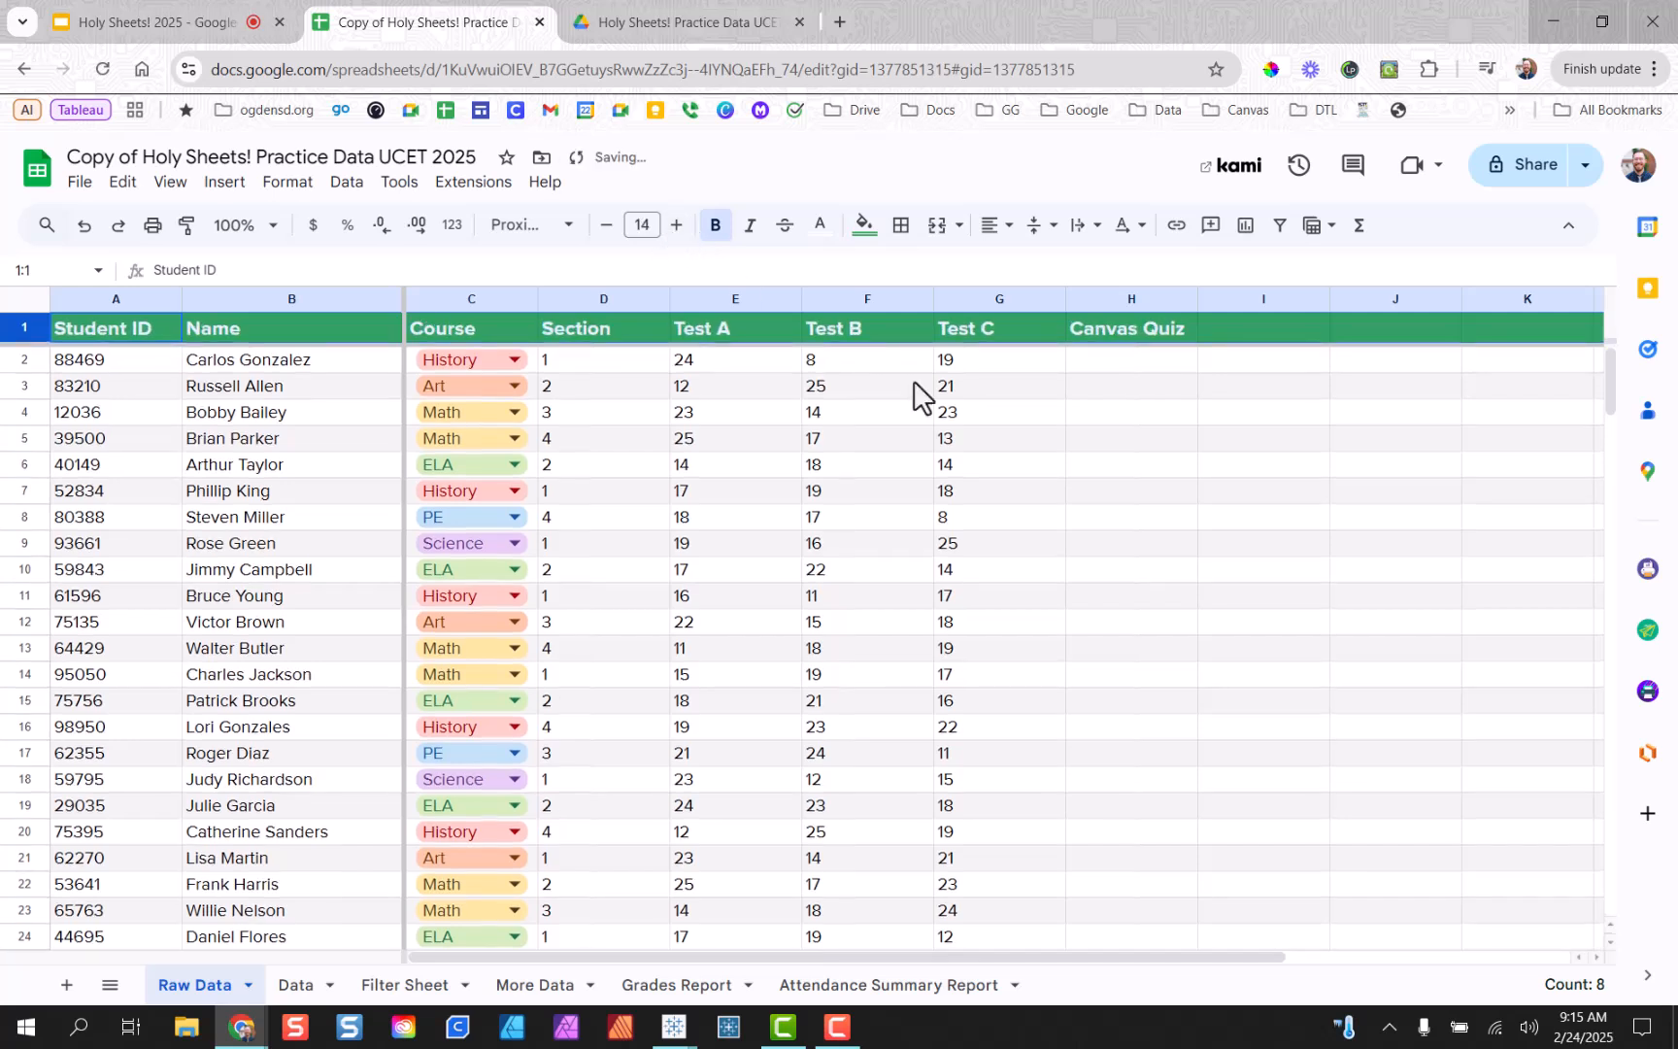
left_click(1083, 497)
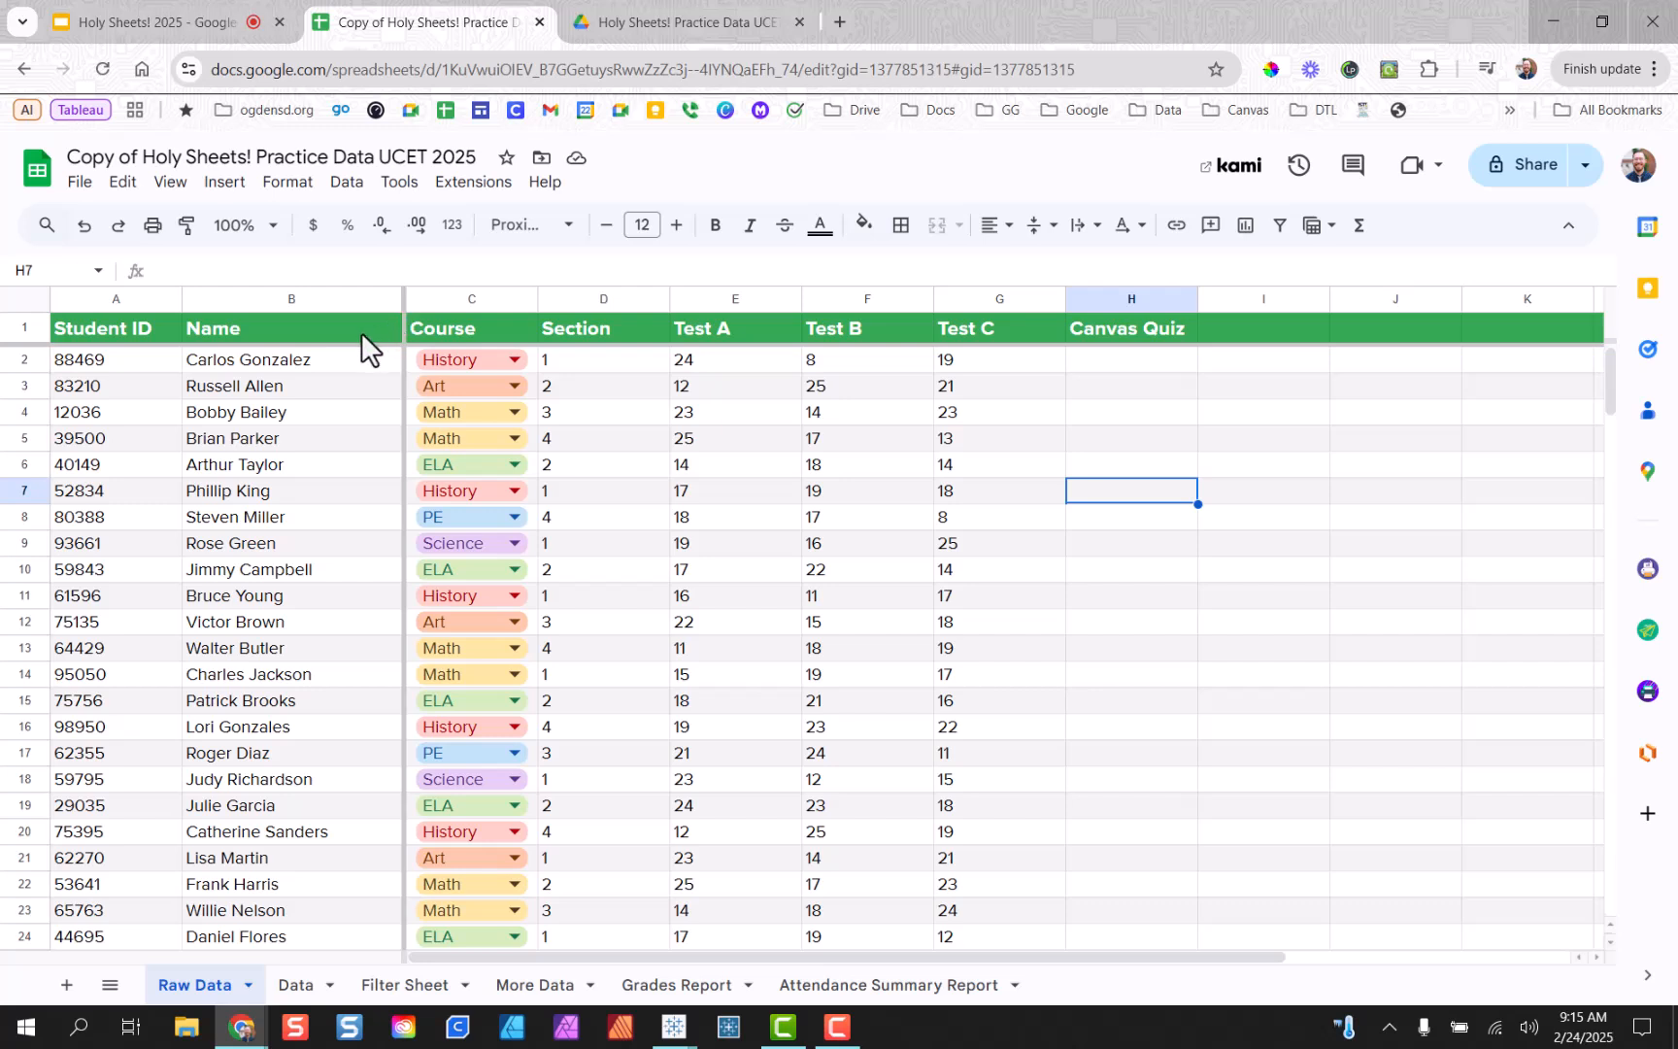
Narrow column B slightly and freeze columns A–B plus the header row.
left_click_drag(409, 323, 59, 318)
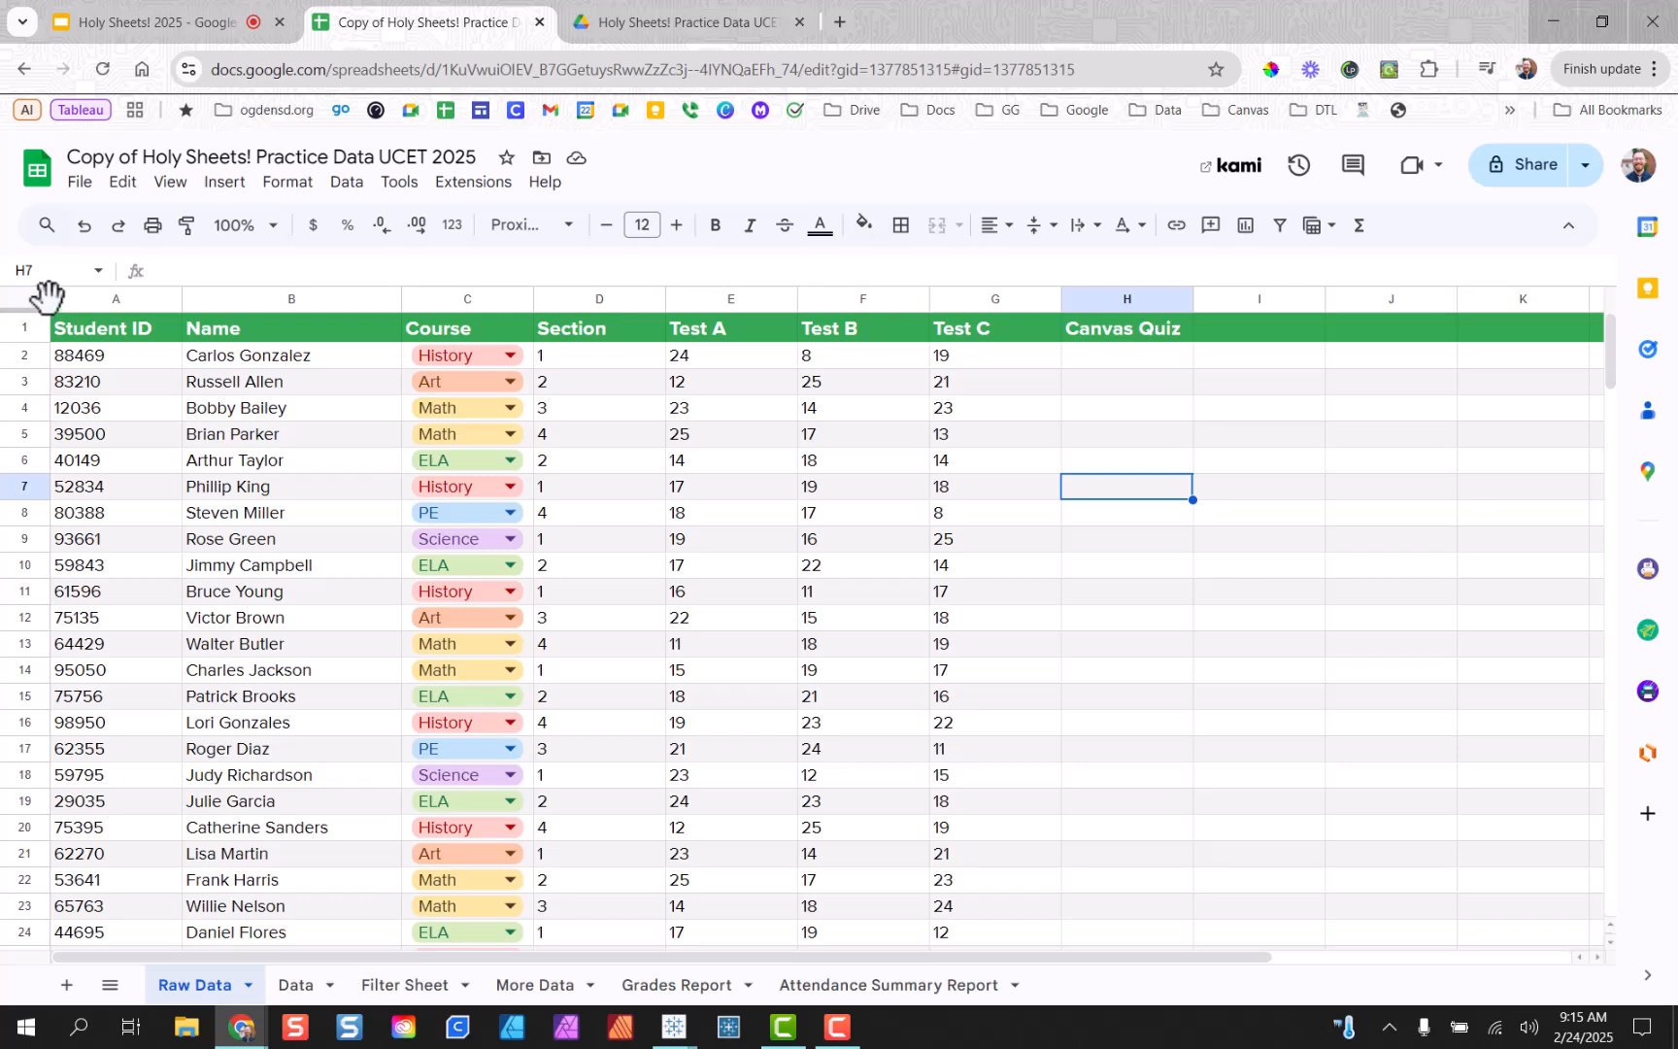
left_click_drag(45, 295, 406, 335)
left_click_drag(38, 304, 39, 340)
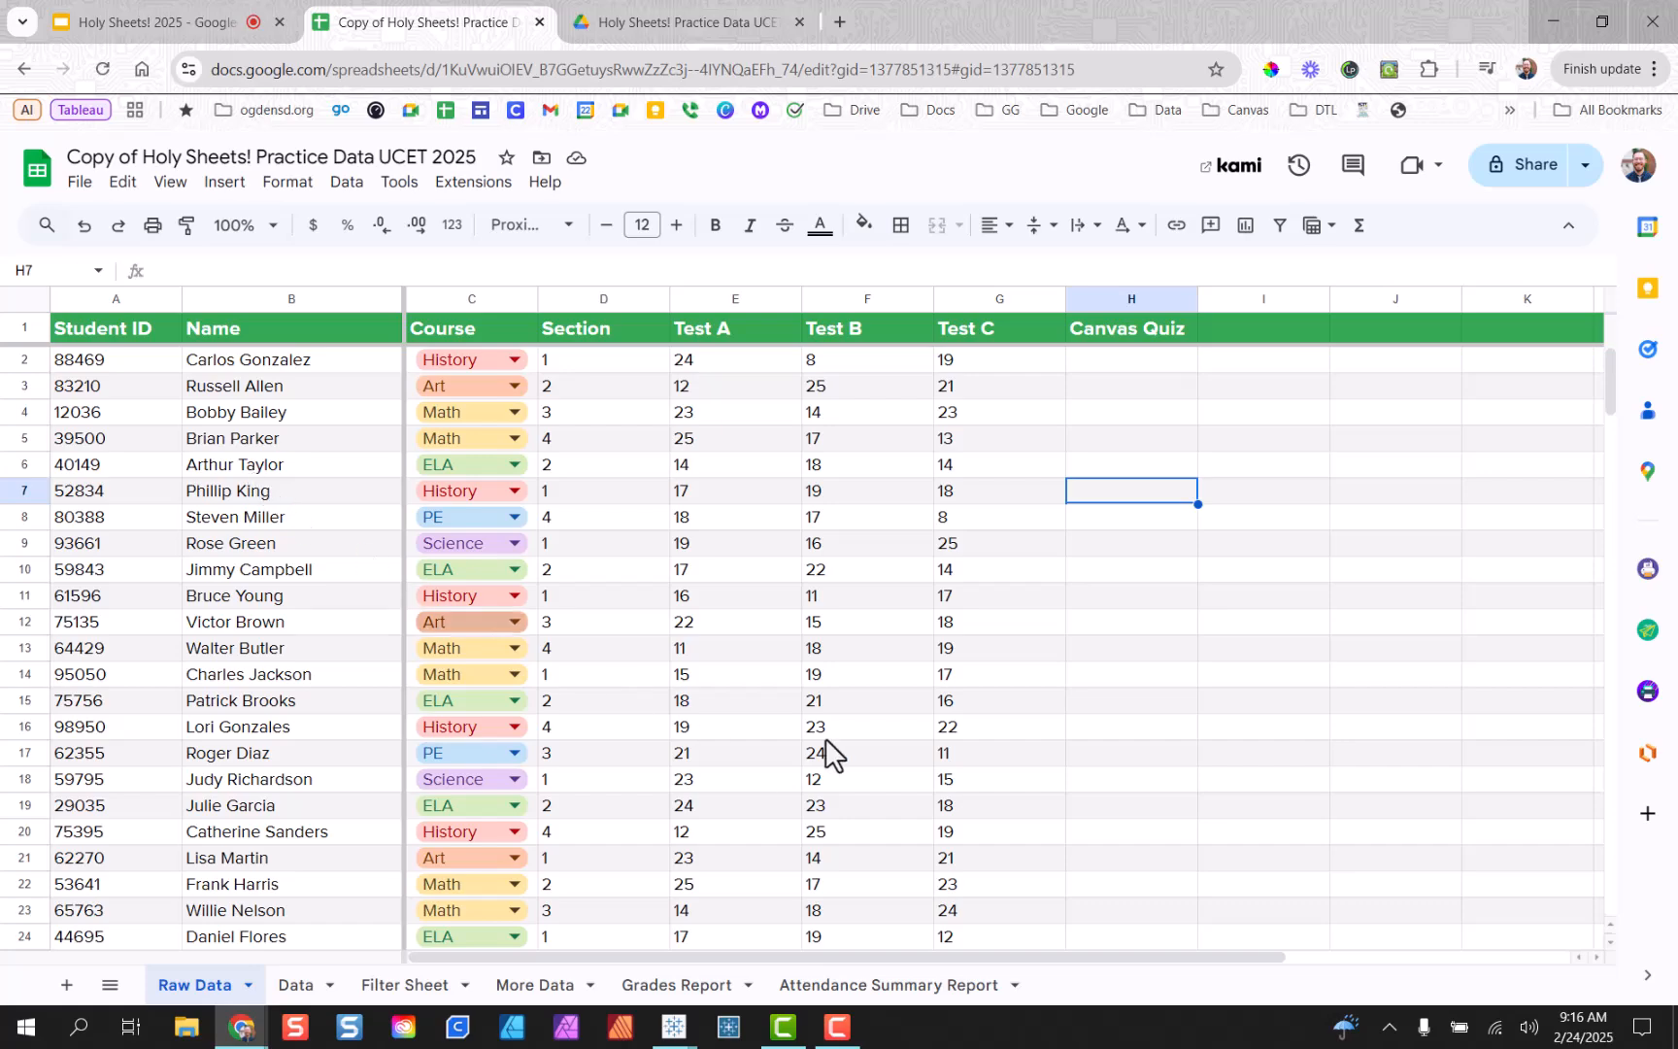
Re-freeze the header row below row 1 and confirm the headings stay put while scrolling.
scroll(753, 574, "down", 14)
scroll(743, 578, "down", 5)
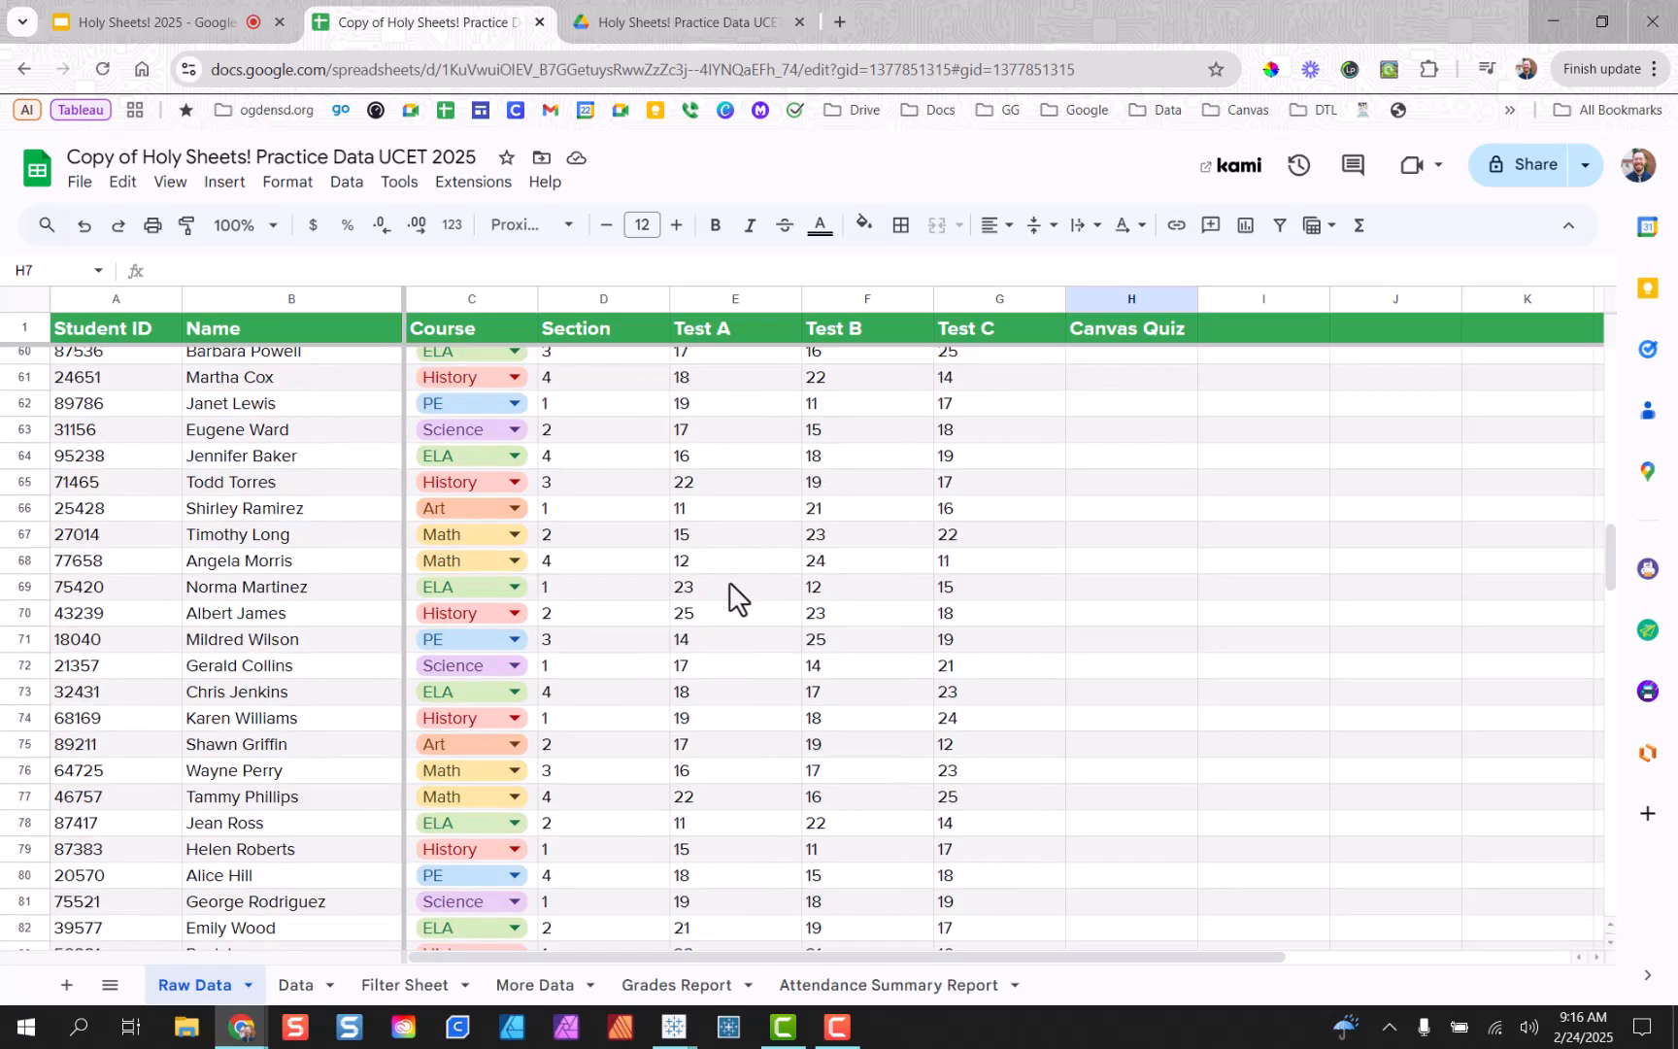
scroll(727, 560, "up", 16)
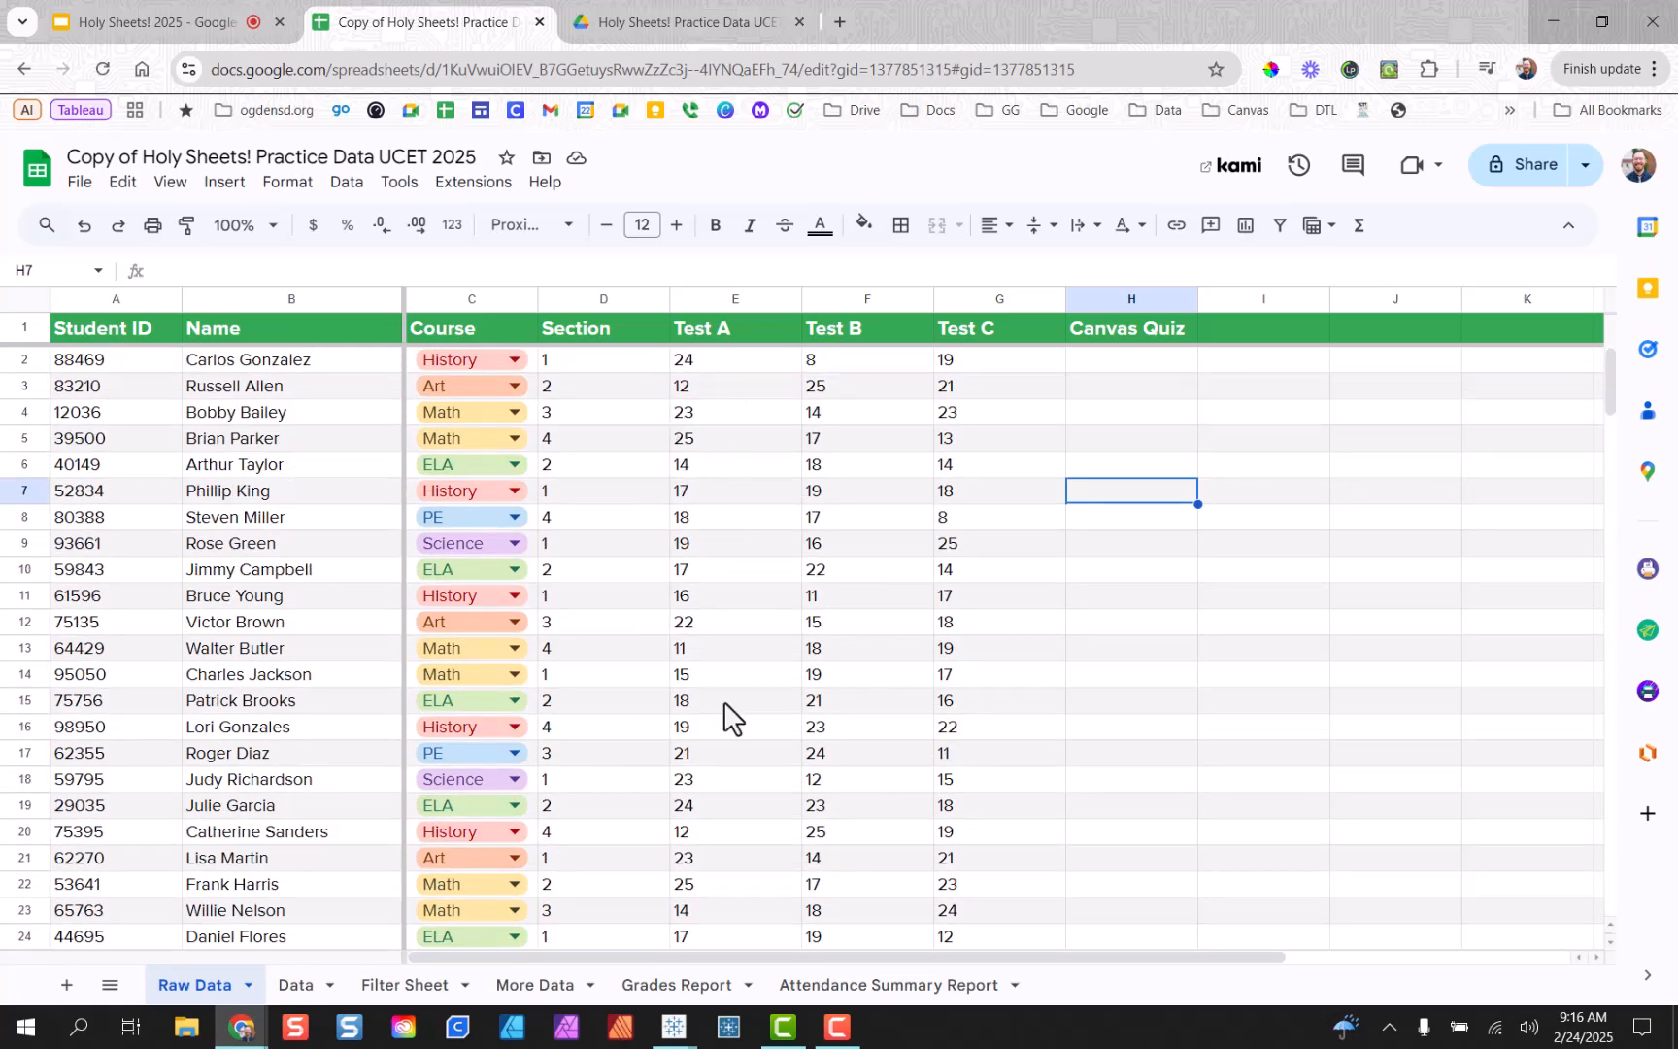
mouse_move(711, 958)
left_mouse_down()
mouse_move(992, 960)
mouse_move(693, 957)
left_mouse_up()
left_click_drag(37, 338, 37, 311)
scroll(848, 610, "down", 10)
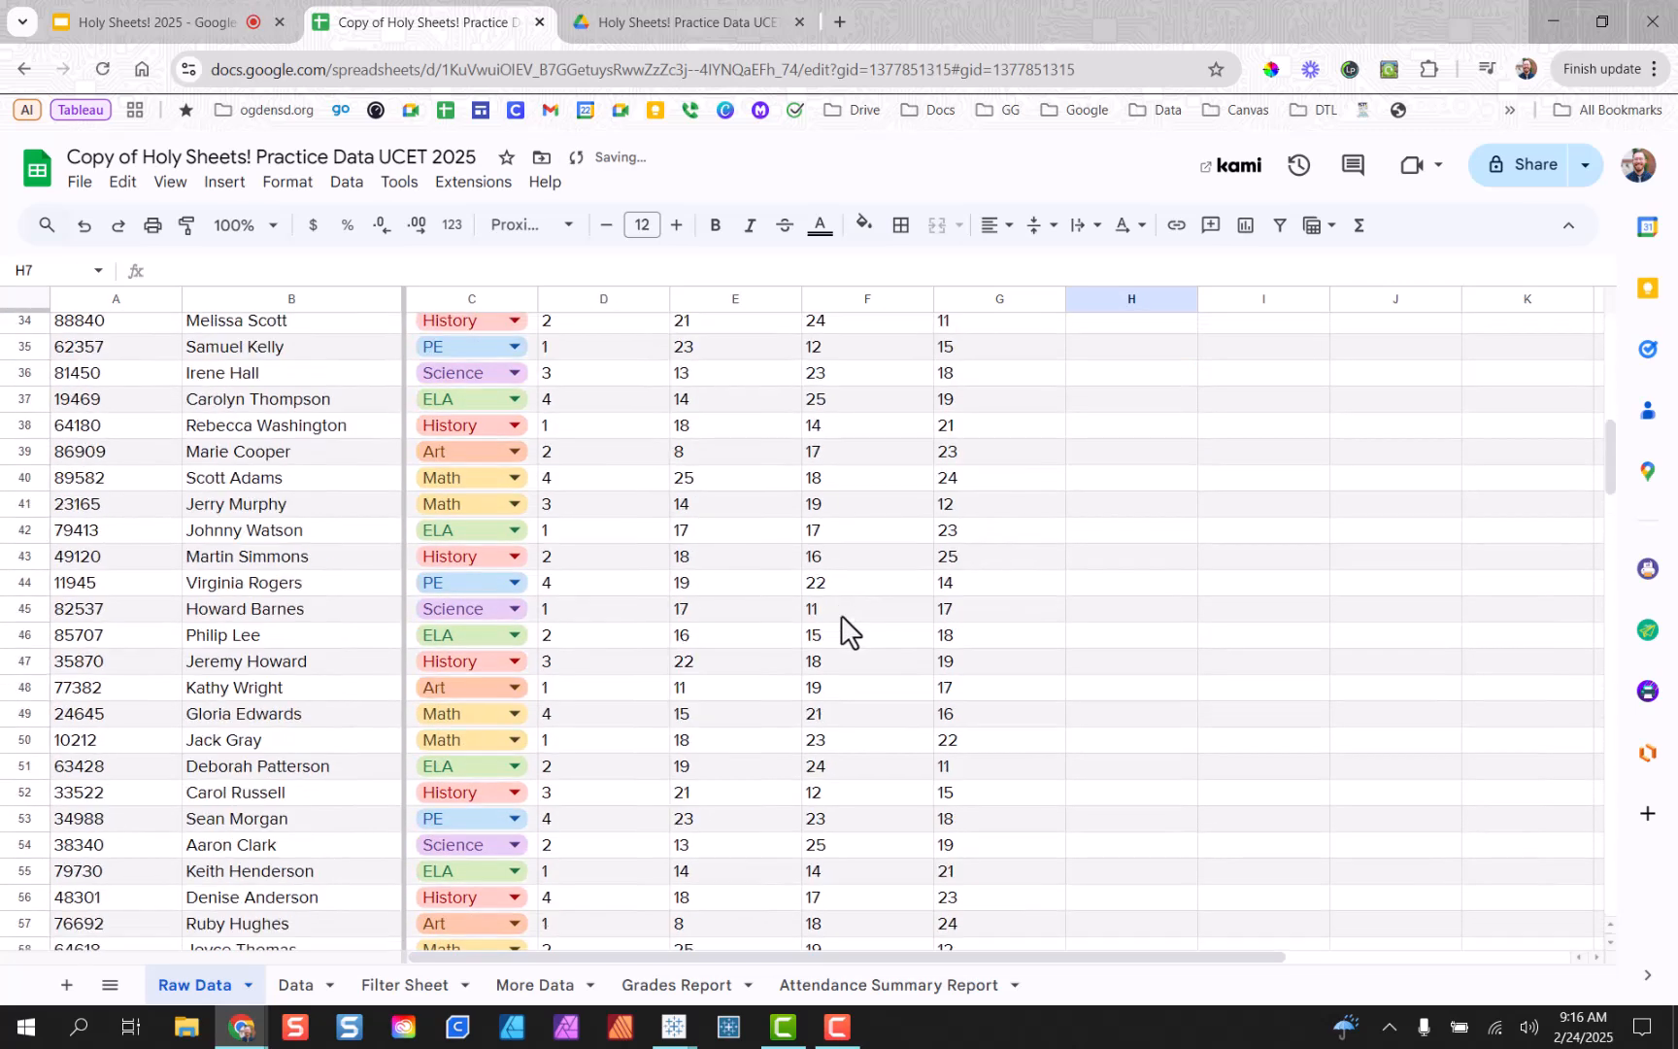
scroll(830, 611, "down", 4)
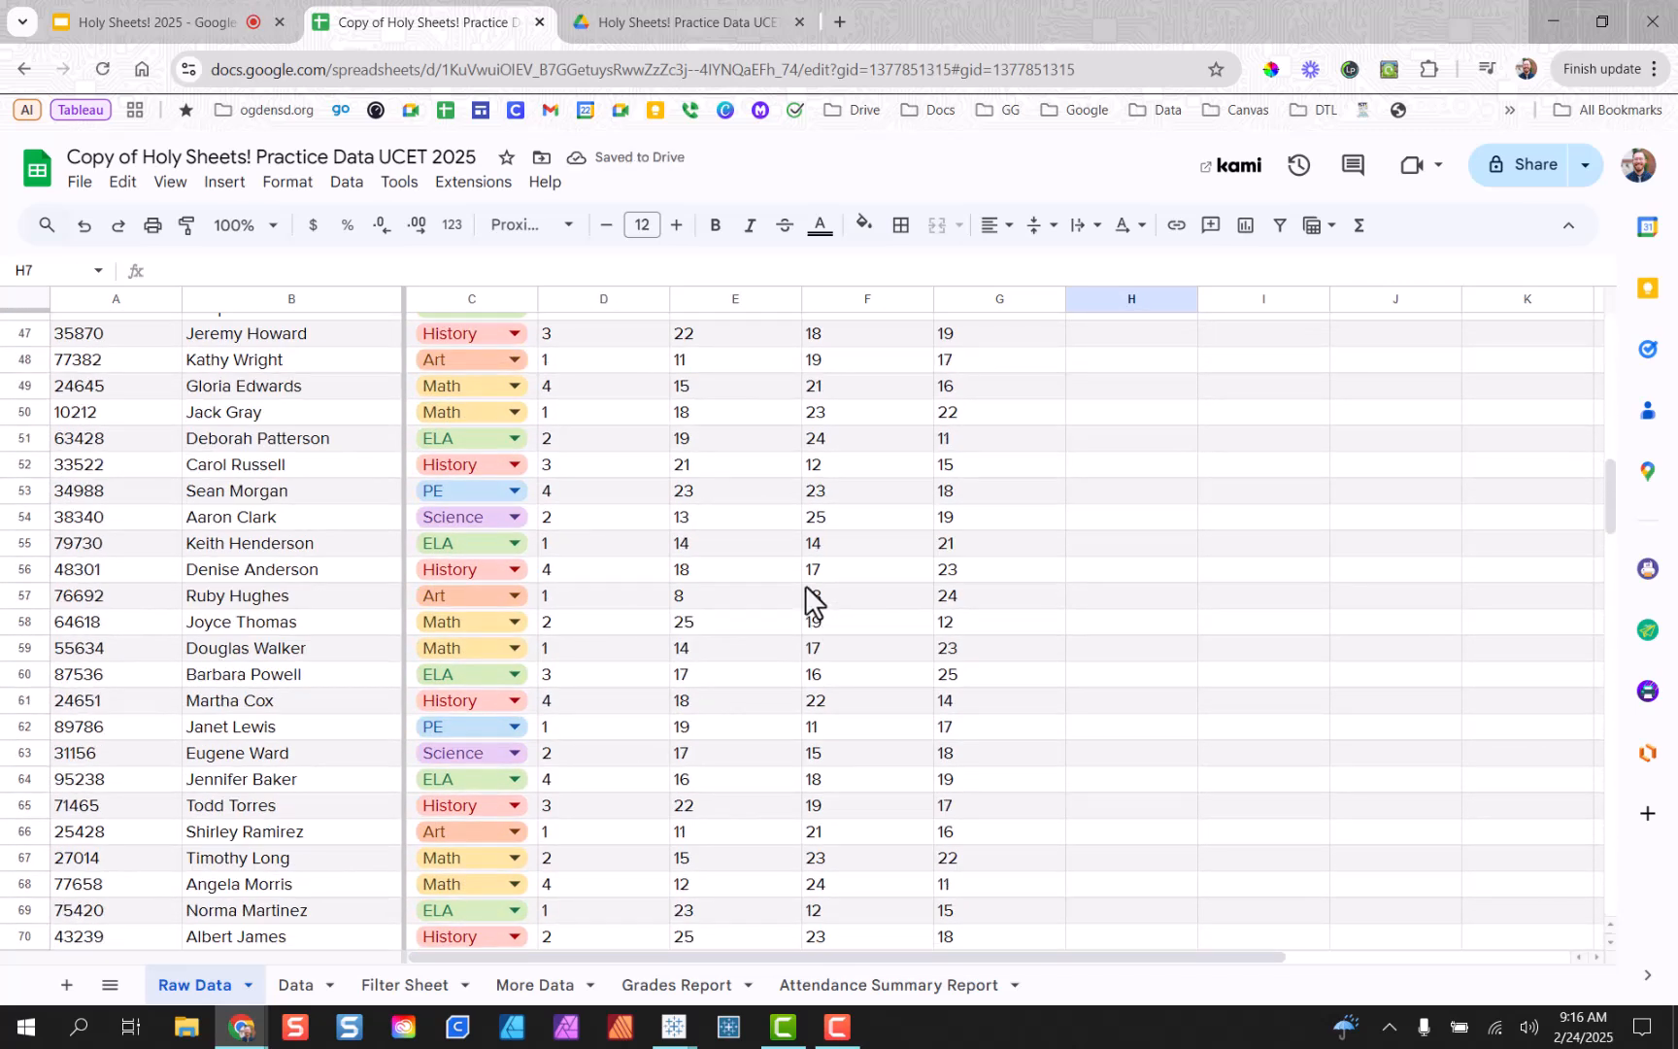
scroll(809, 600, "up", 8)
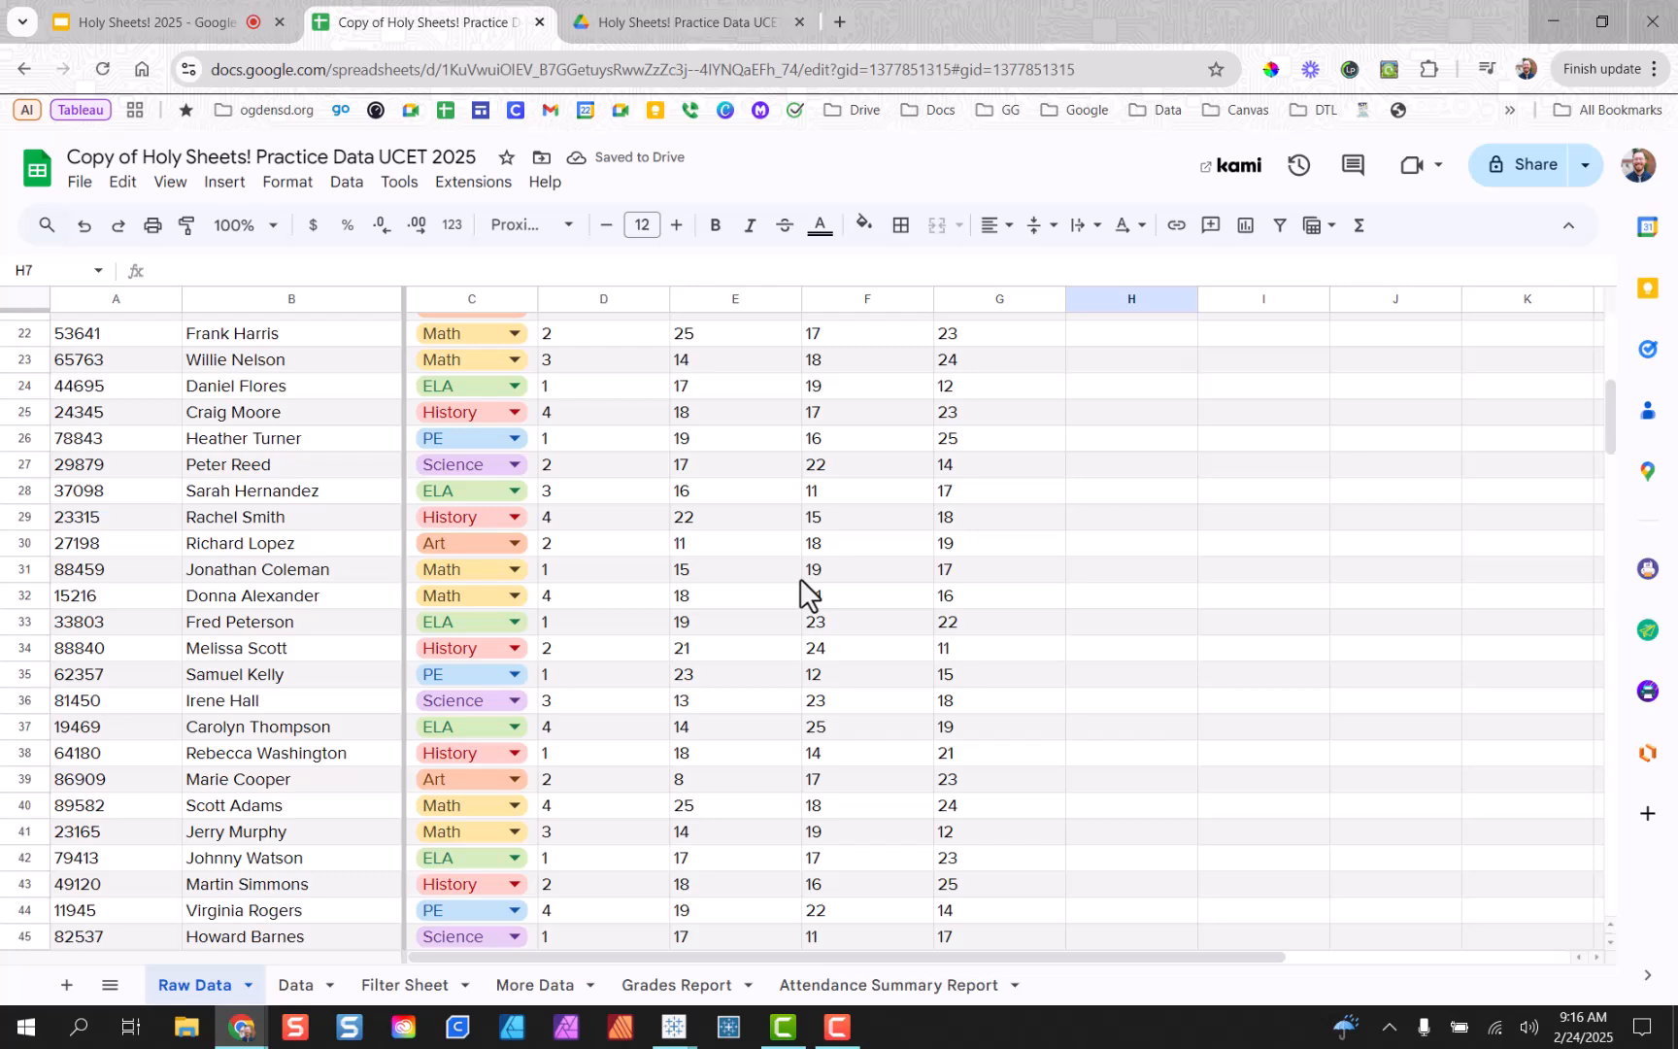
scroll(801, 588, "up", 8)
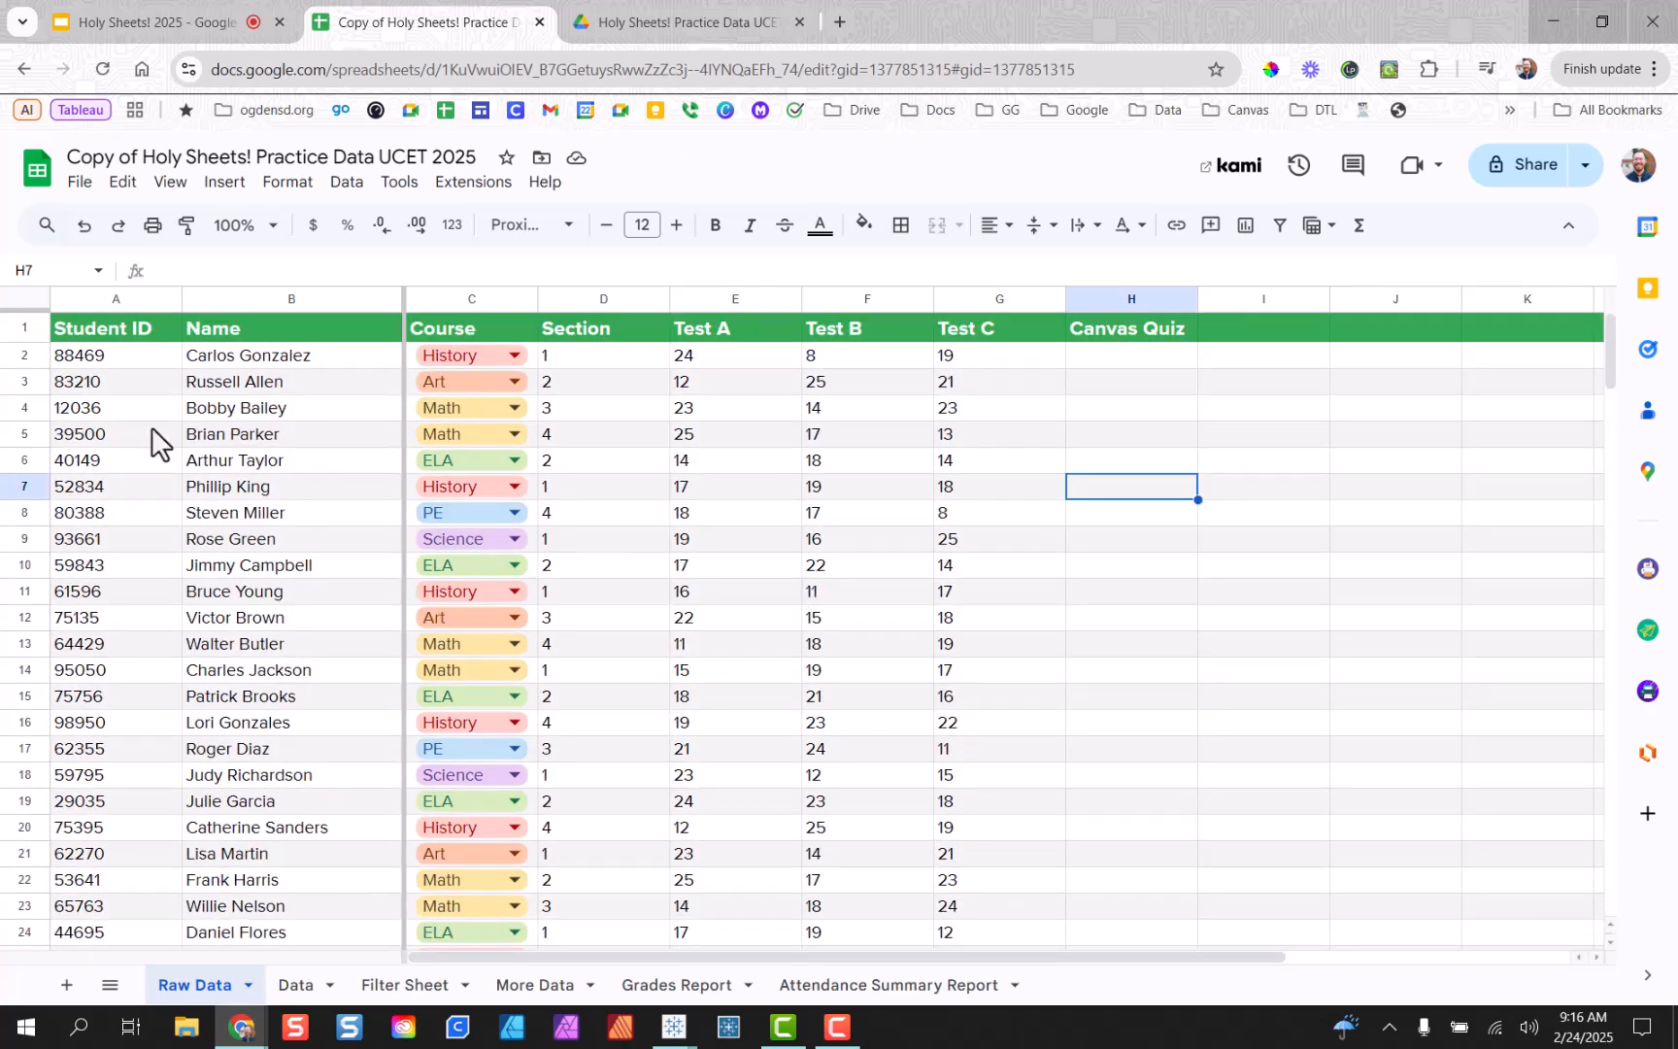
left_click_drag(34, 301, 44, 342)
left_click(746, 526)
scroll(741, 563, "down", 5)
scroll(752, 552, "up", 5)
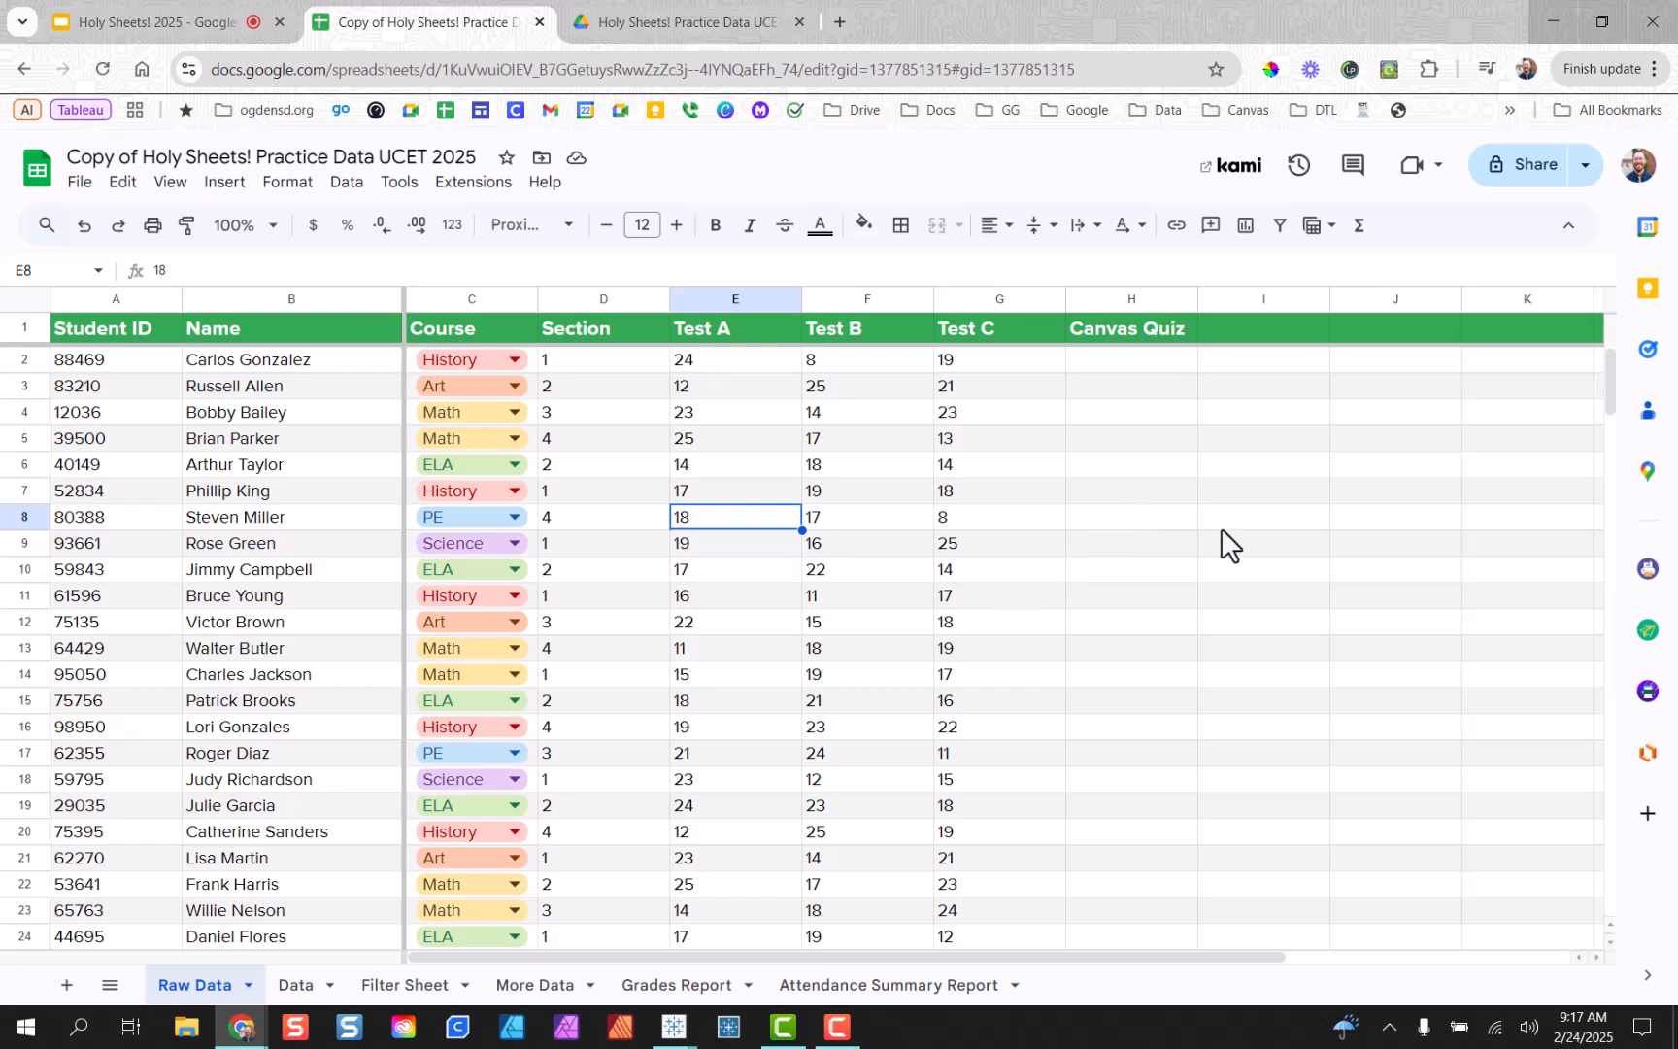
scroll(1222, 518, "down", 5)
scroll(1213, 534, "up", 5)
left_click(1233, 361)
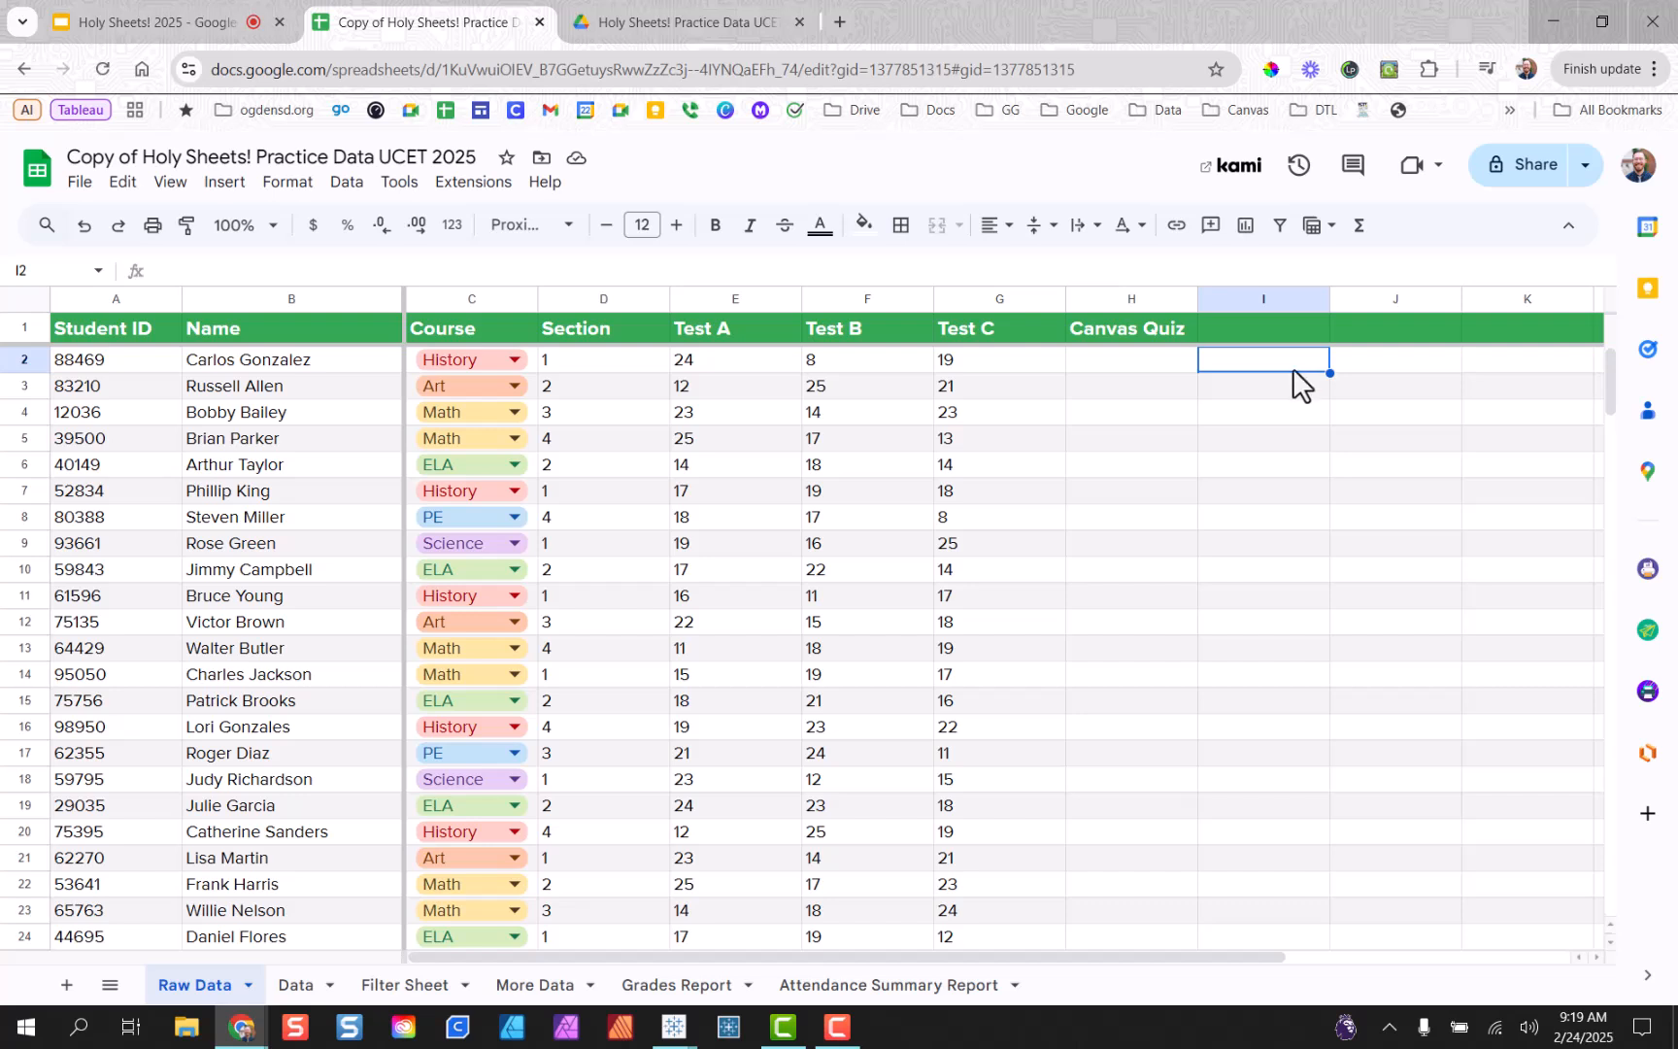
Enter the header 'Average' in cell I1 next to Canvas Quiz, then select I2.
left_click(1306, 332)
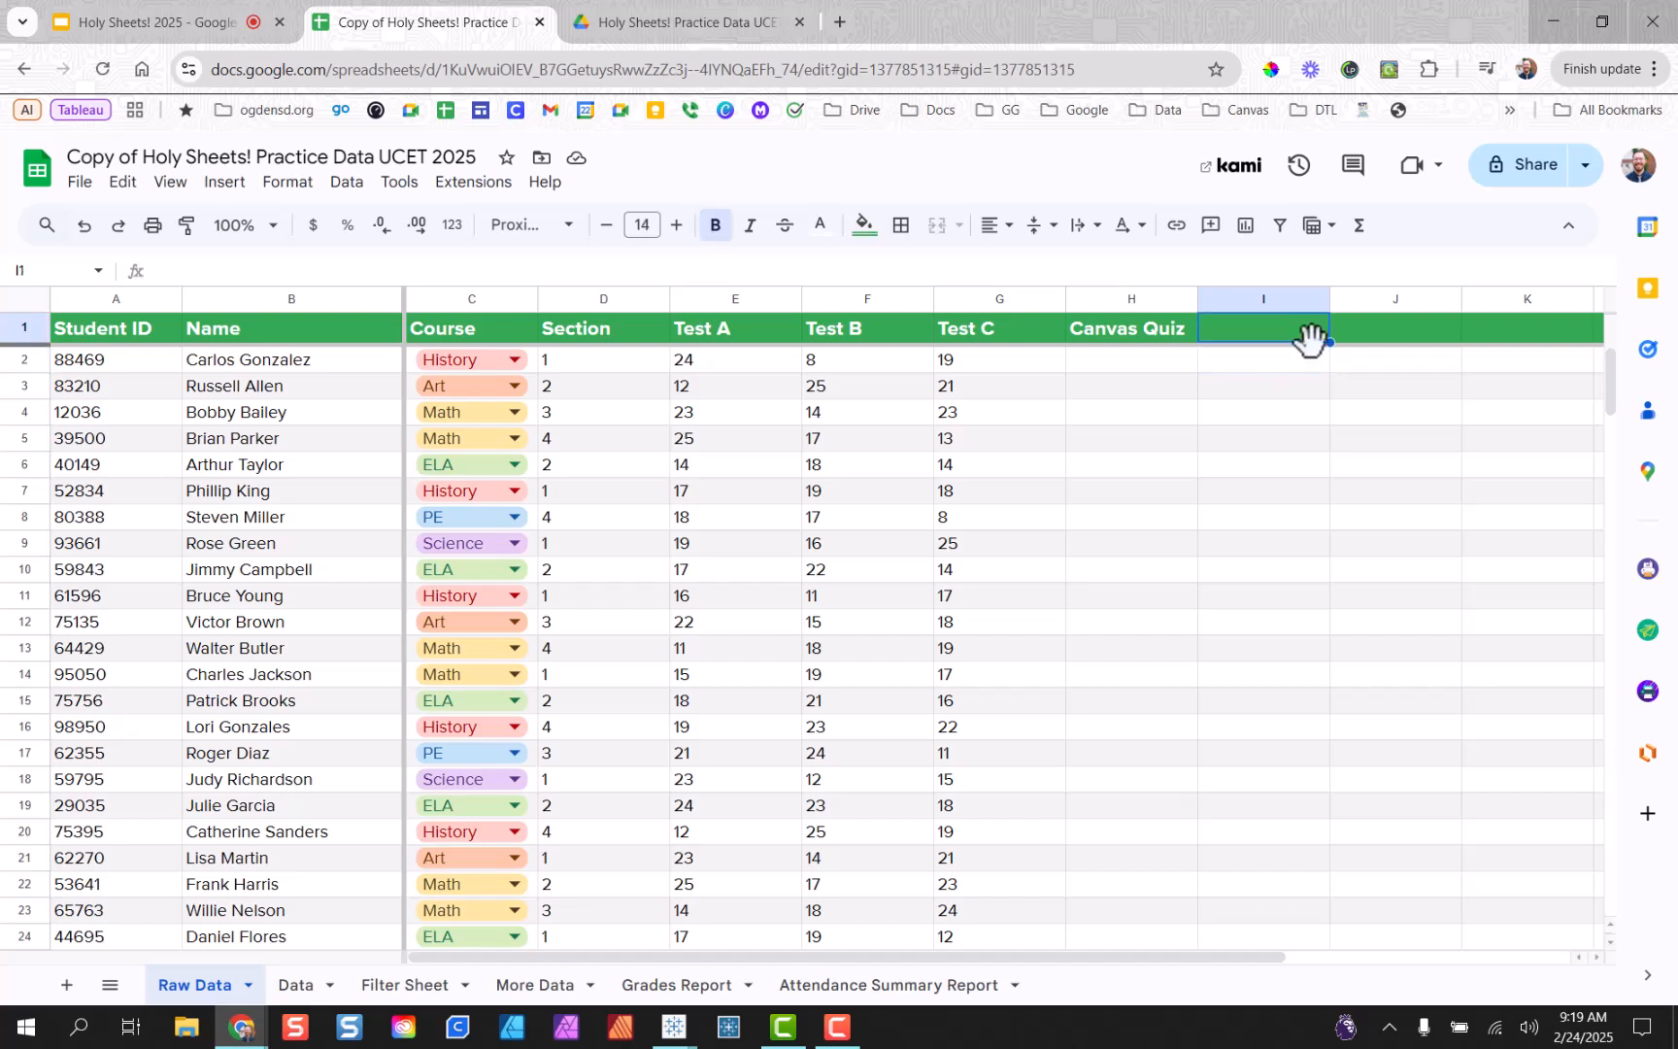
type("Average")
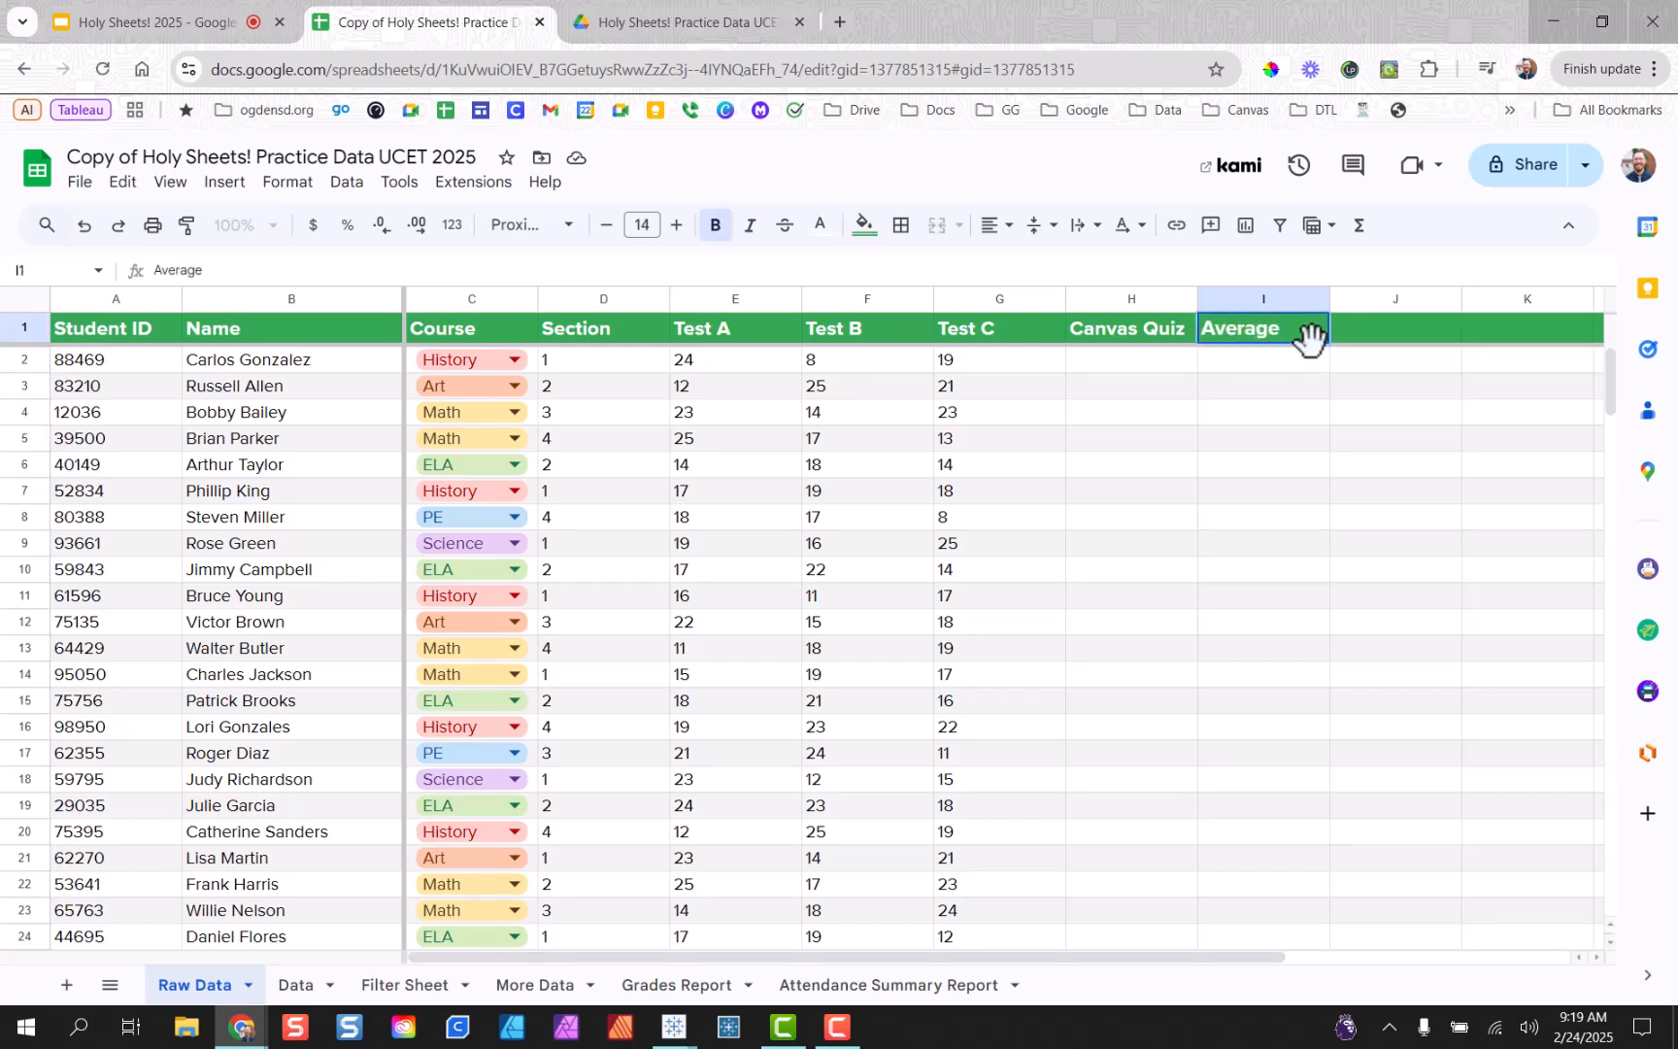
left_click(1302, 363)
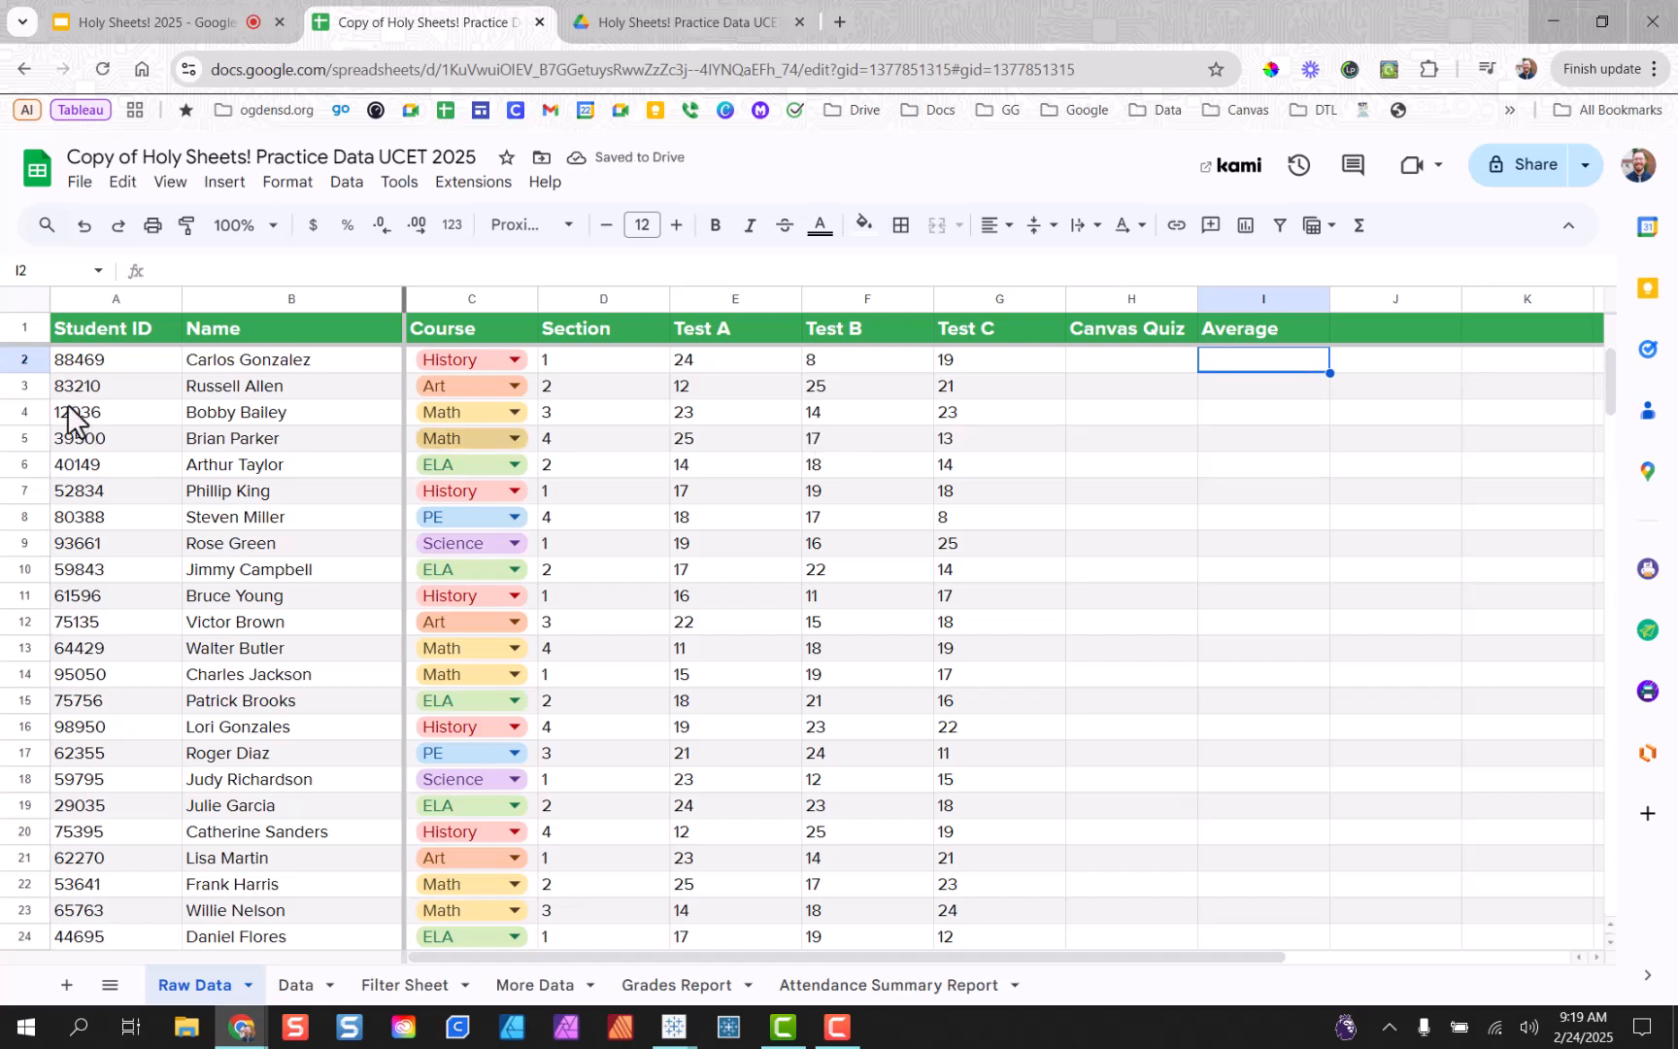
left_click(39, 329)
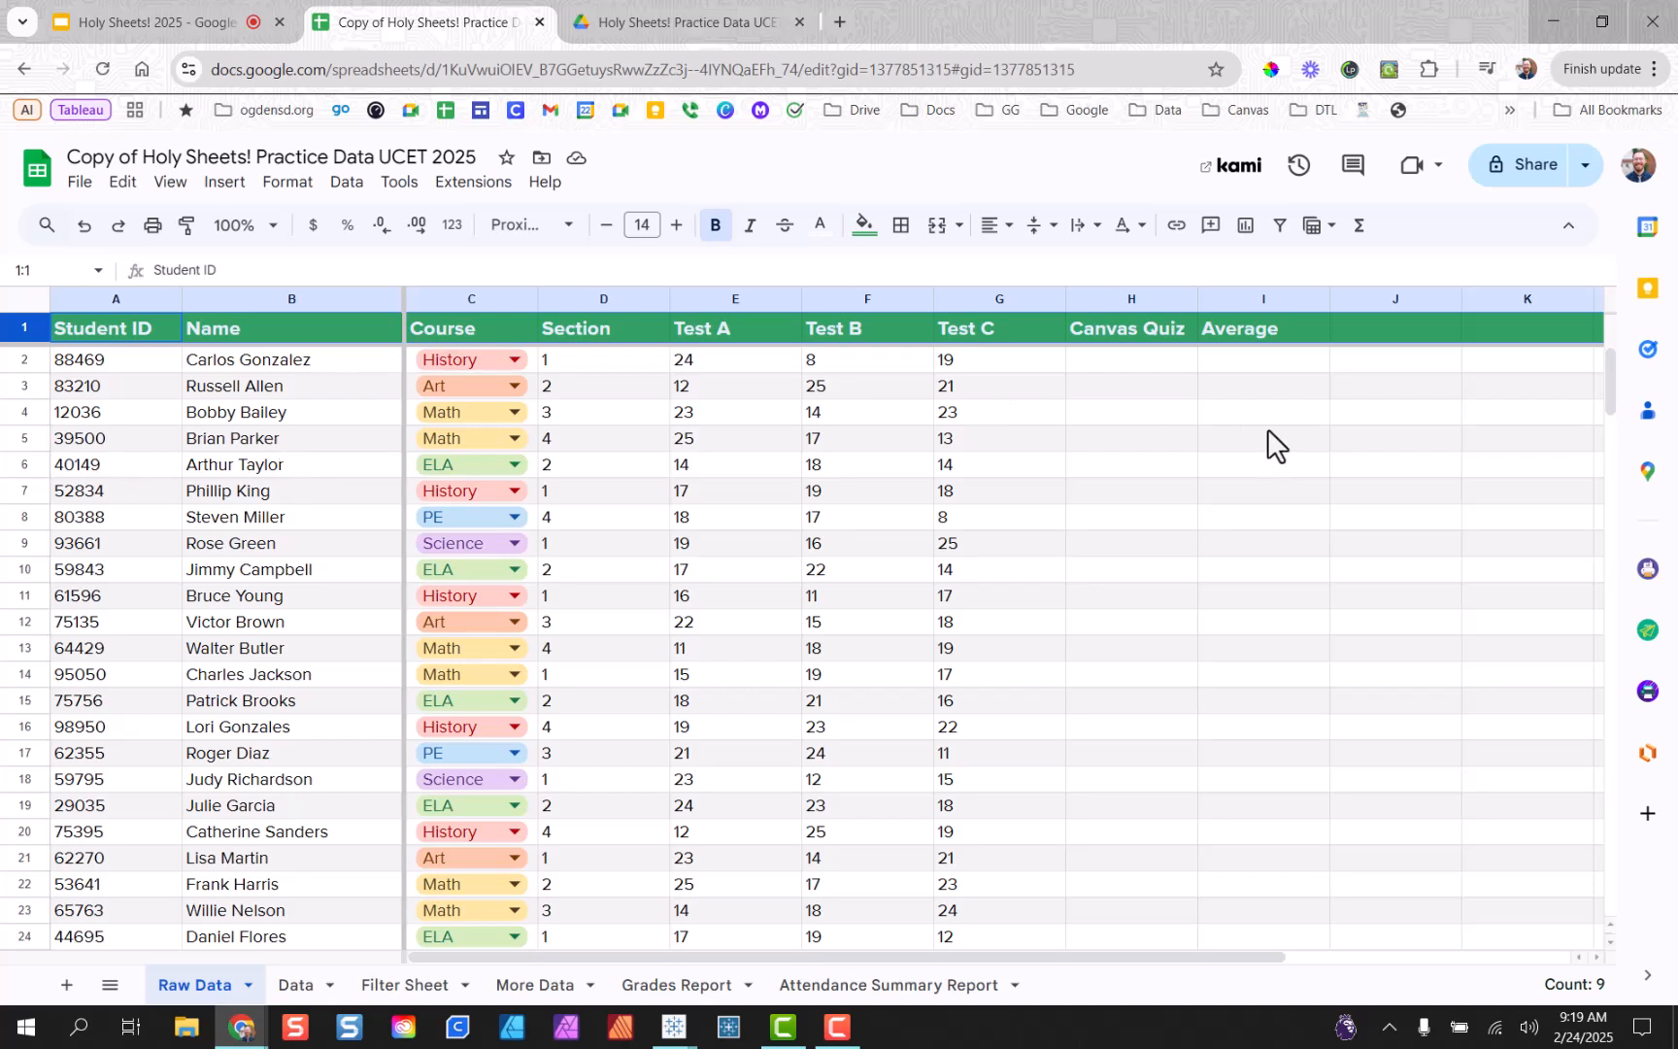
left_click(1275, 365)
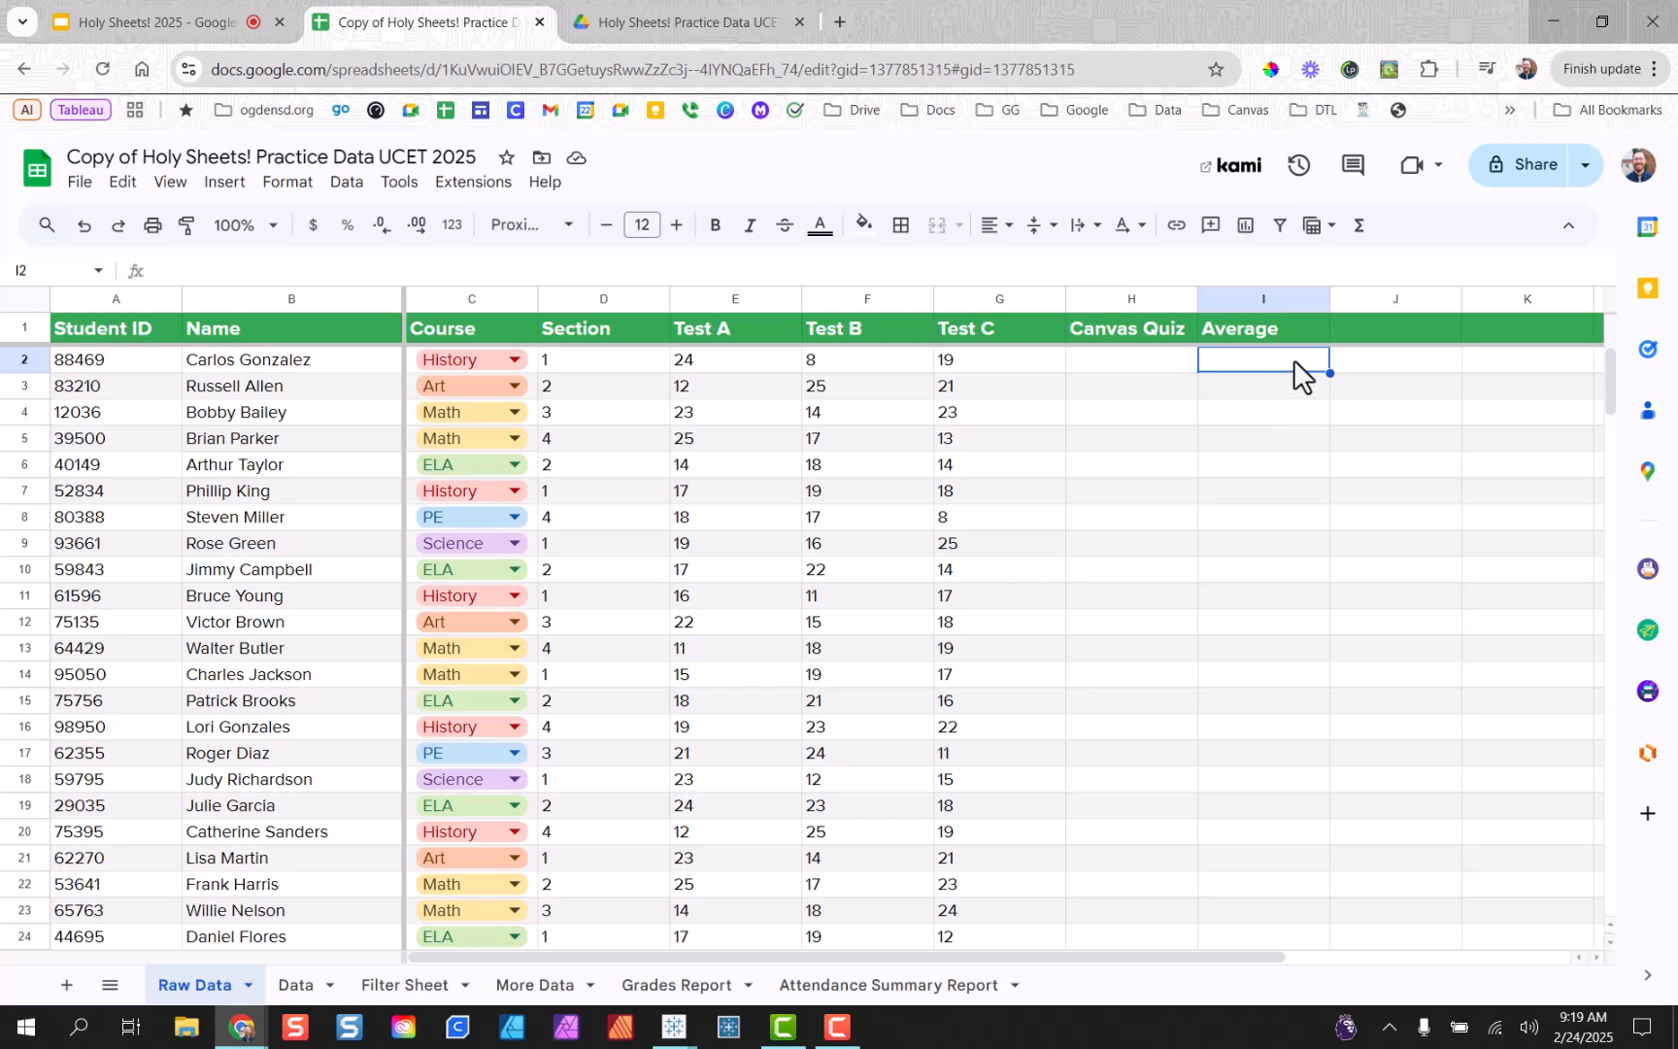
Enter the suggested =AVERAGE(E2:H2) in I2, previewing 17 for the first student.
type("=")
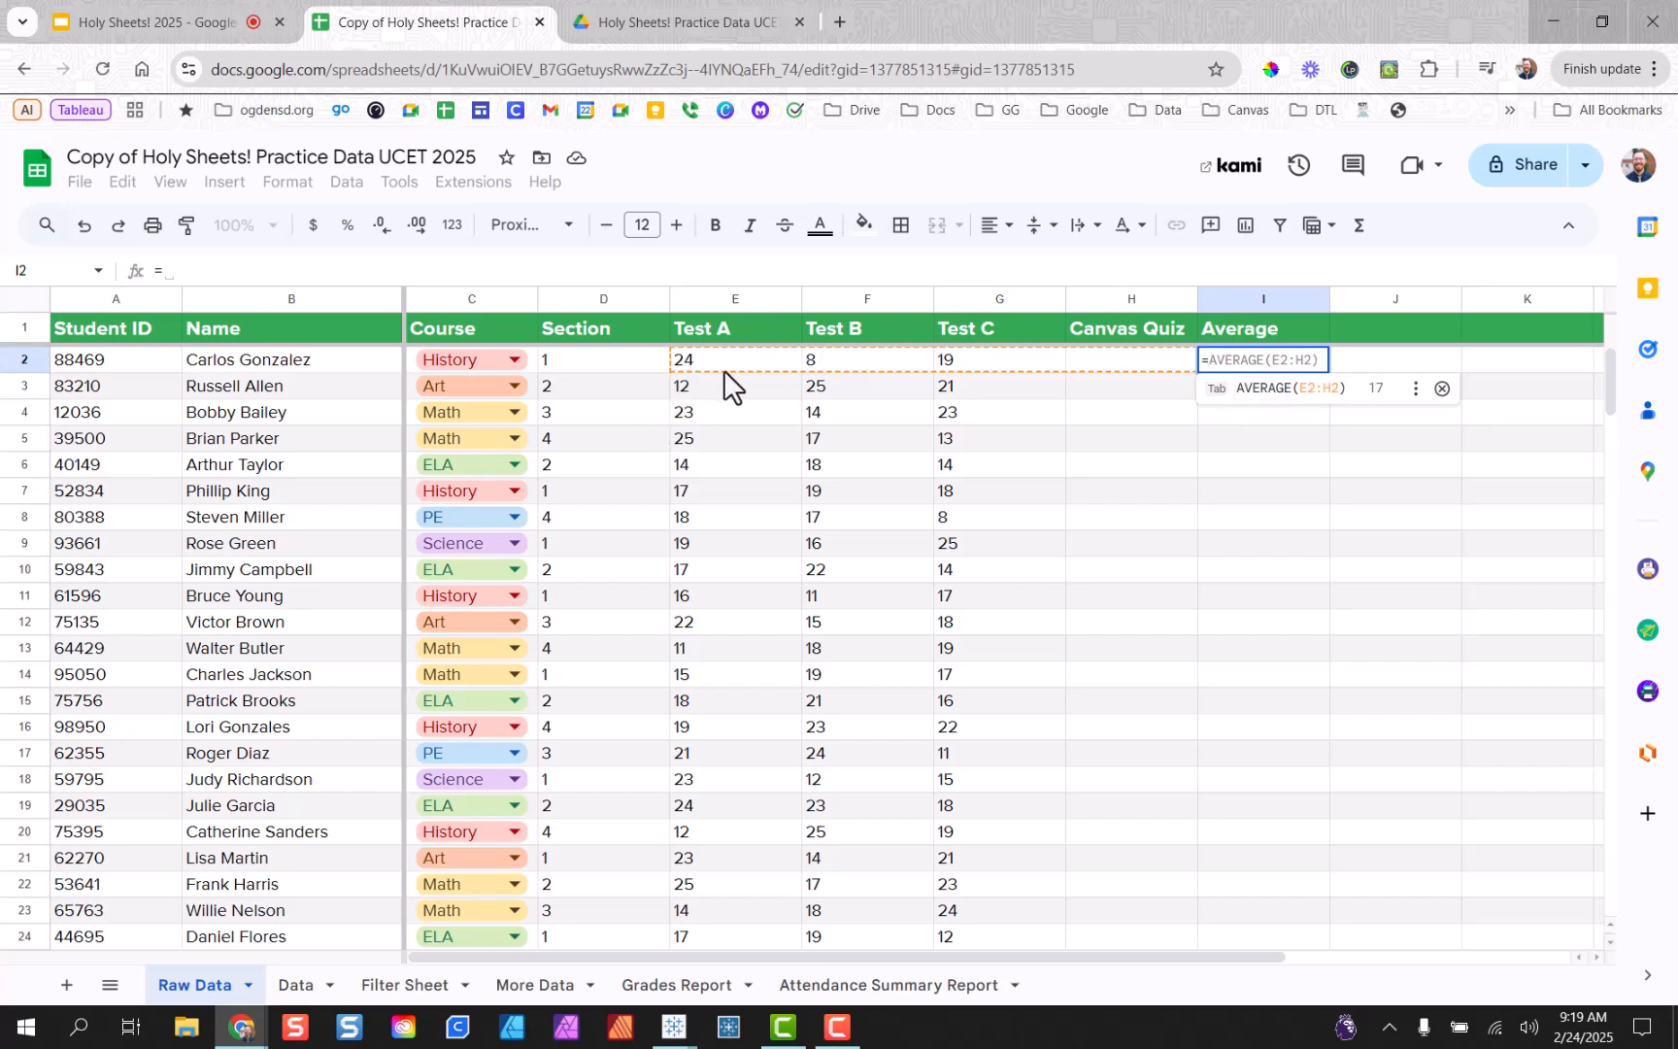
left_click(1262, 394)
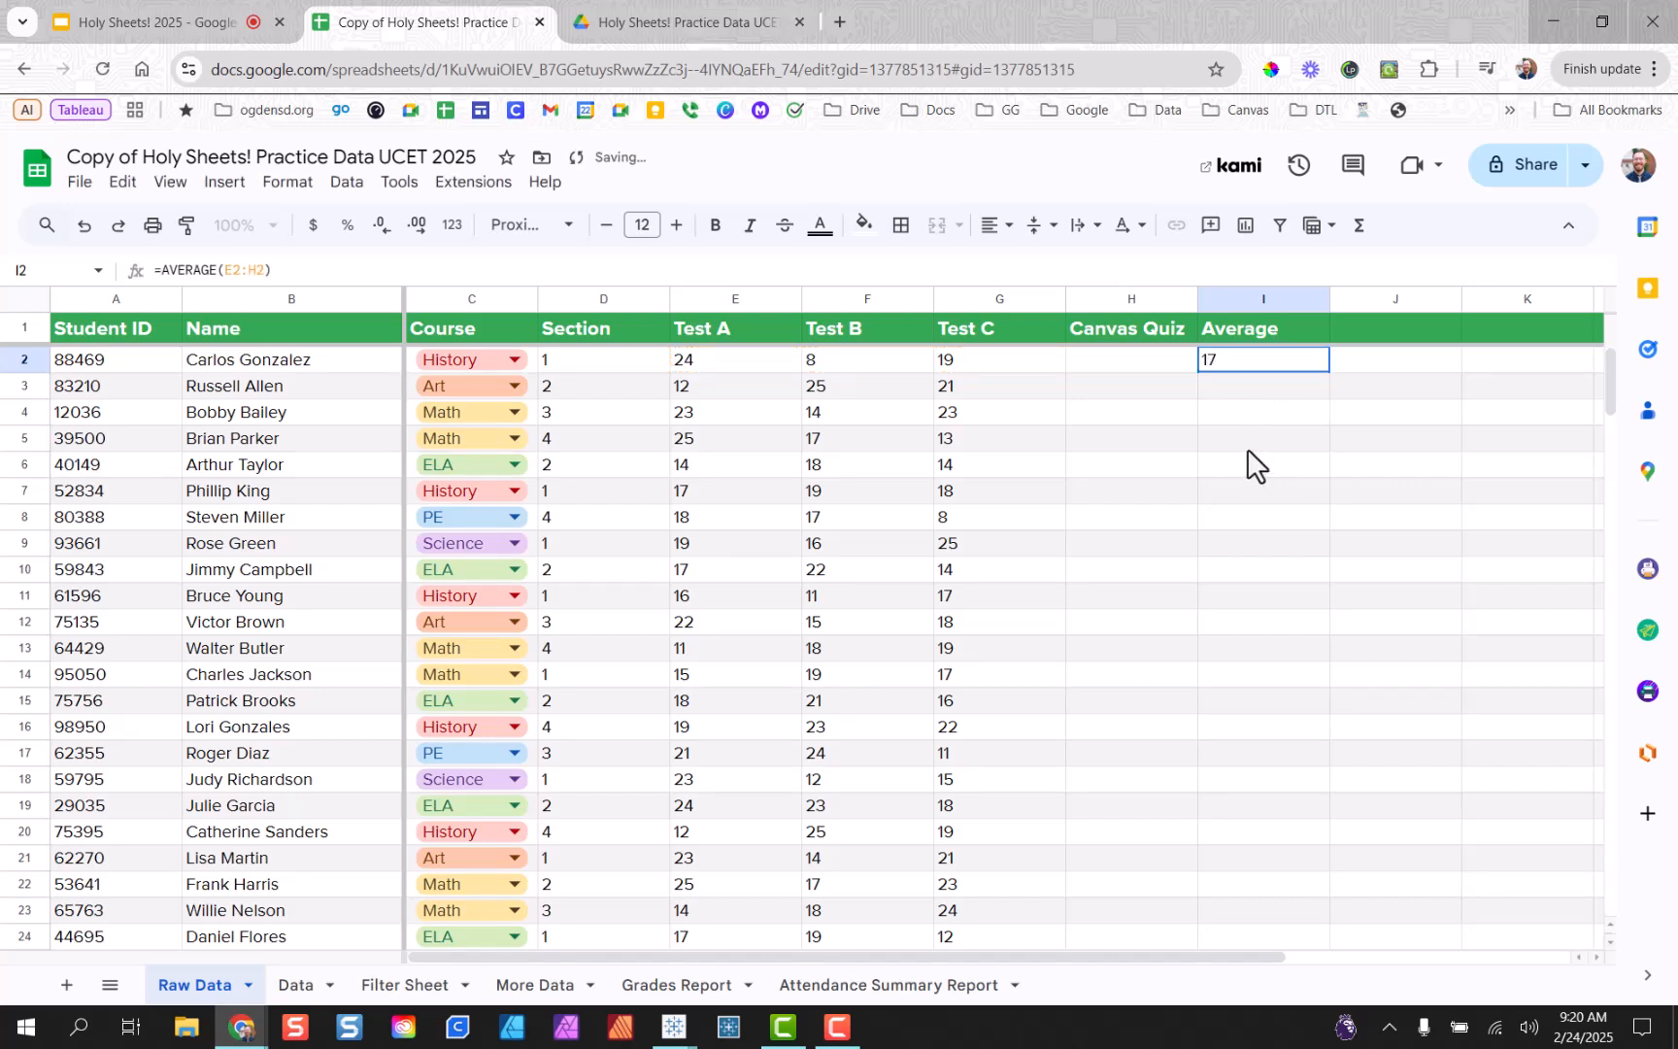
double_click(1221, 362)
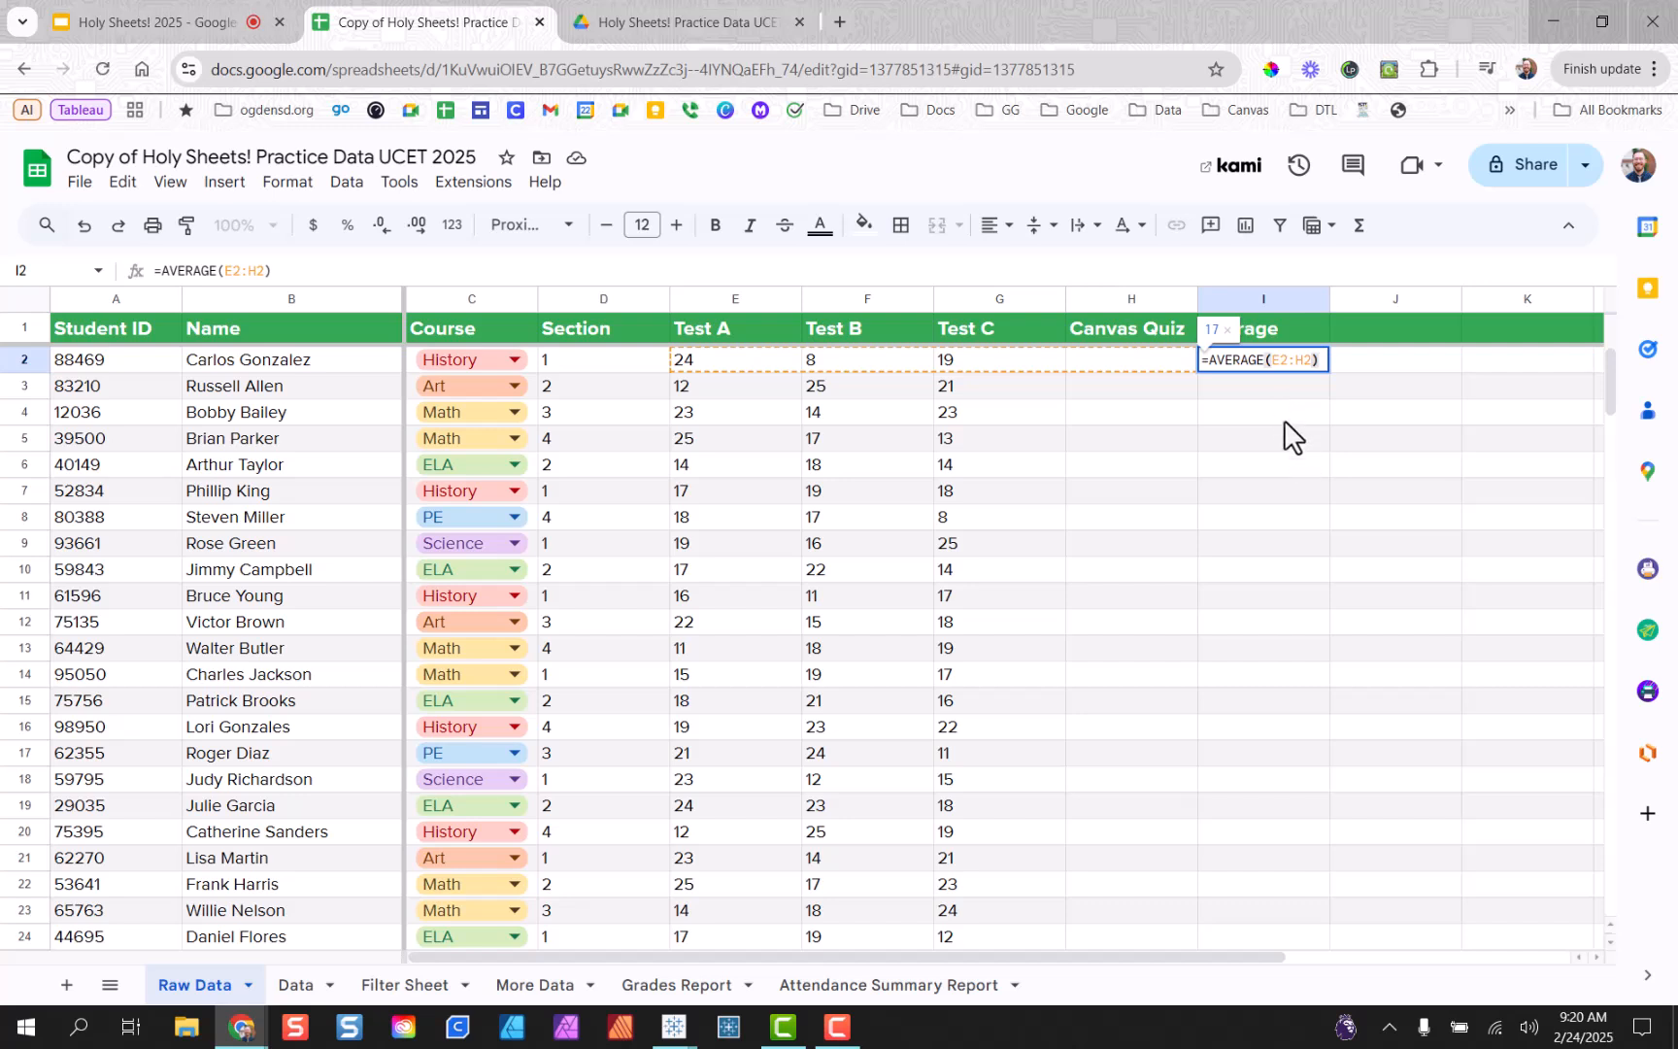
Confirm I2, then type =average(E3:H3) into I3, previewing 19.33333333.
key("Return")
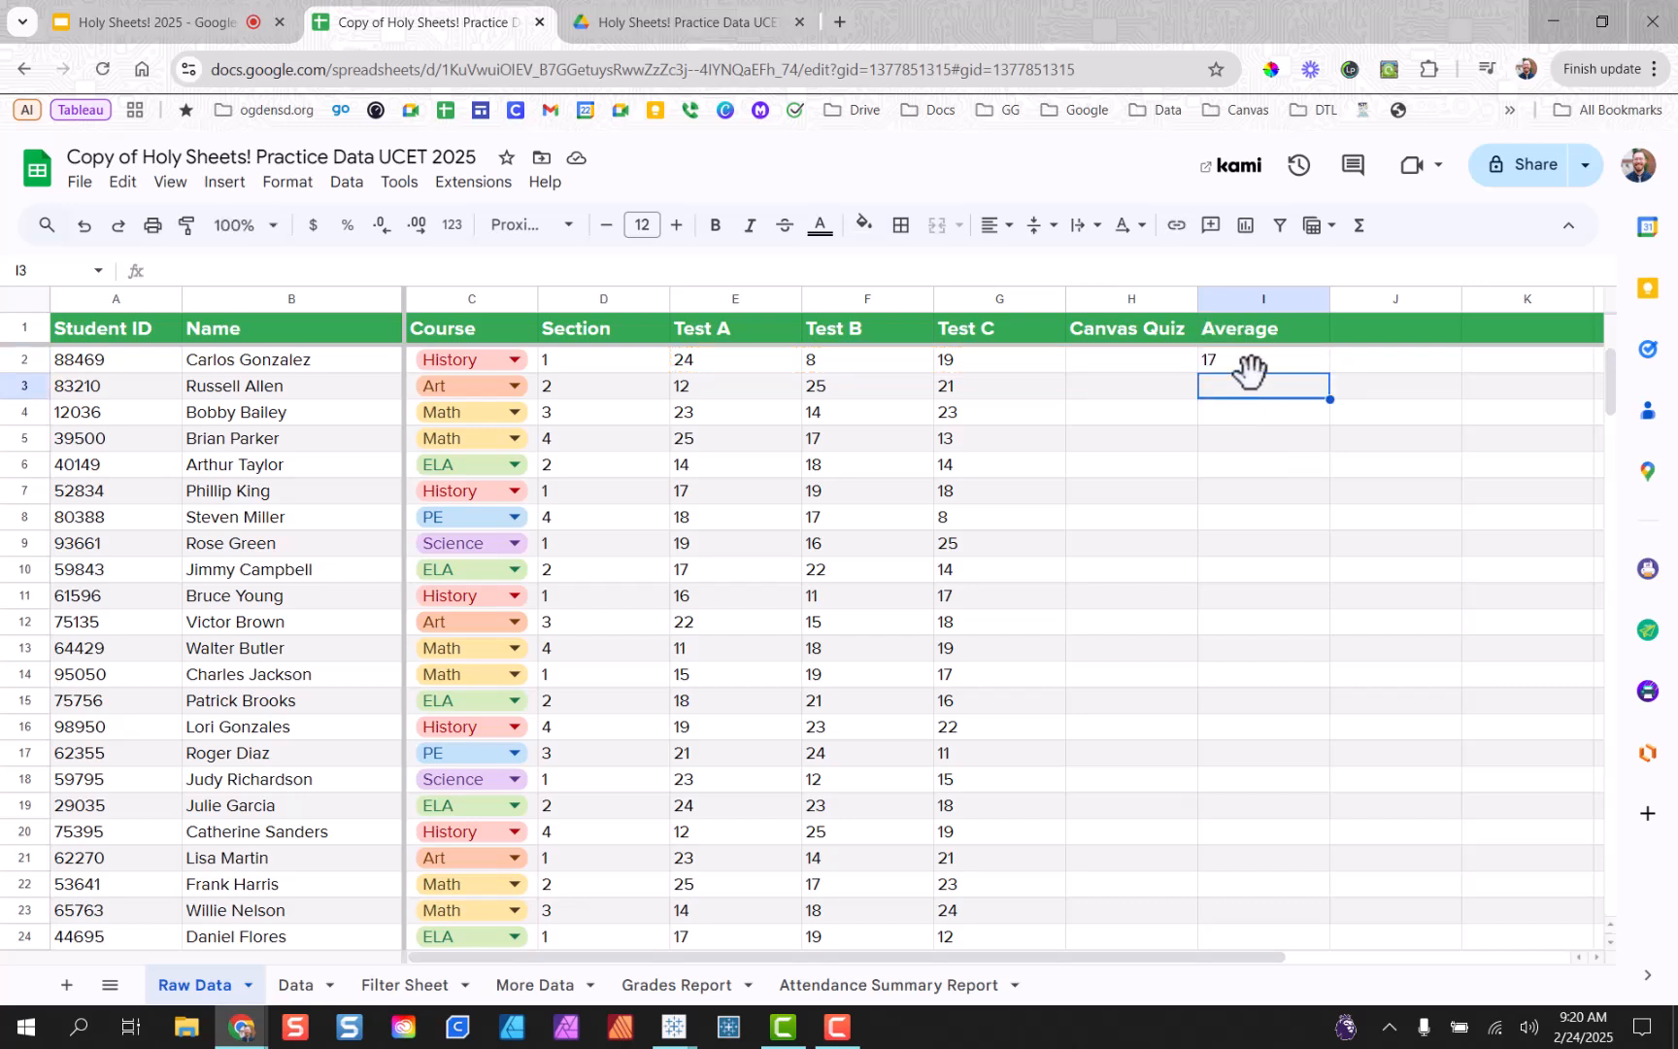
type("=")
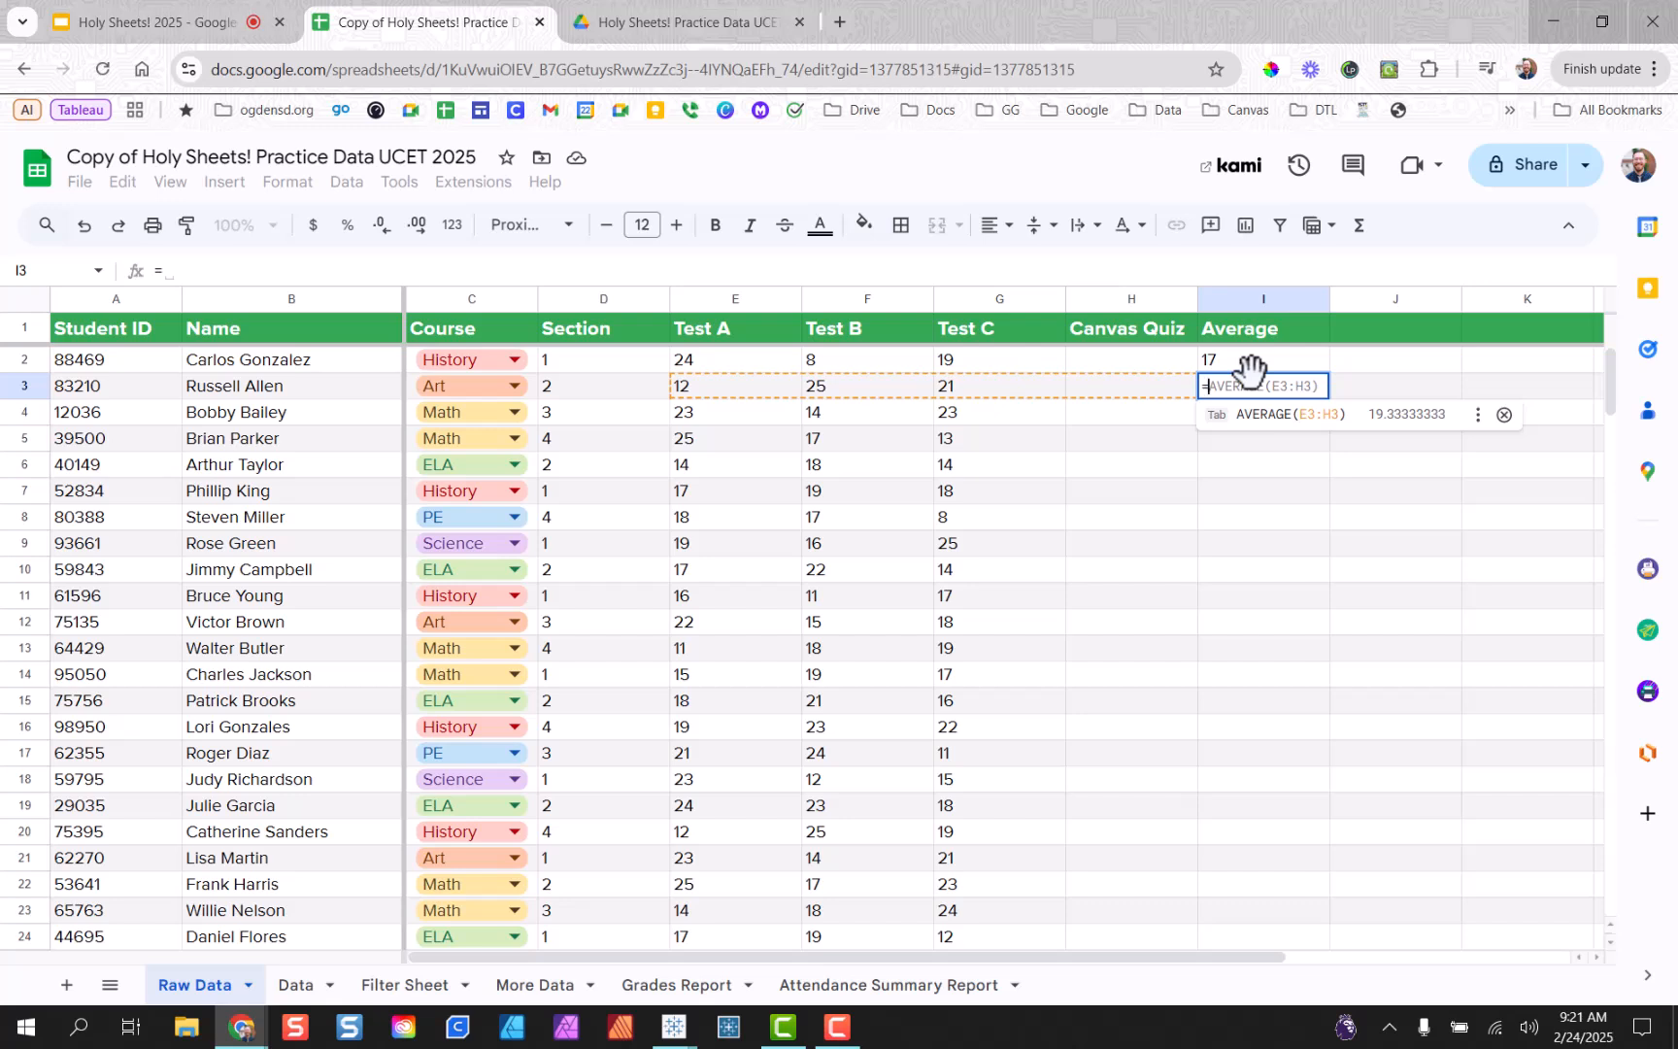
type("ave")
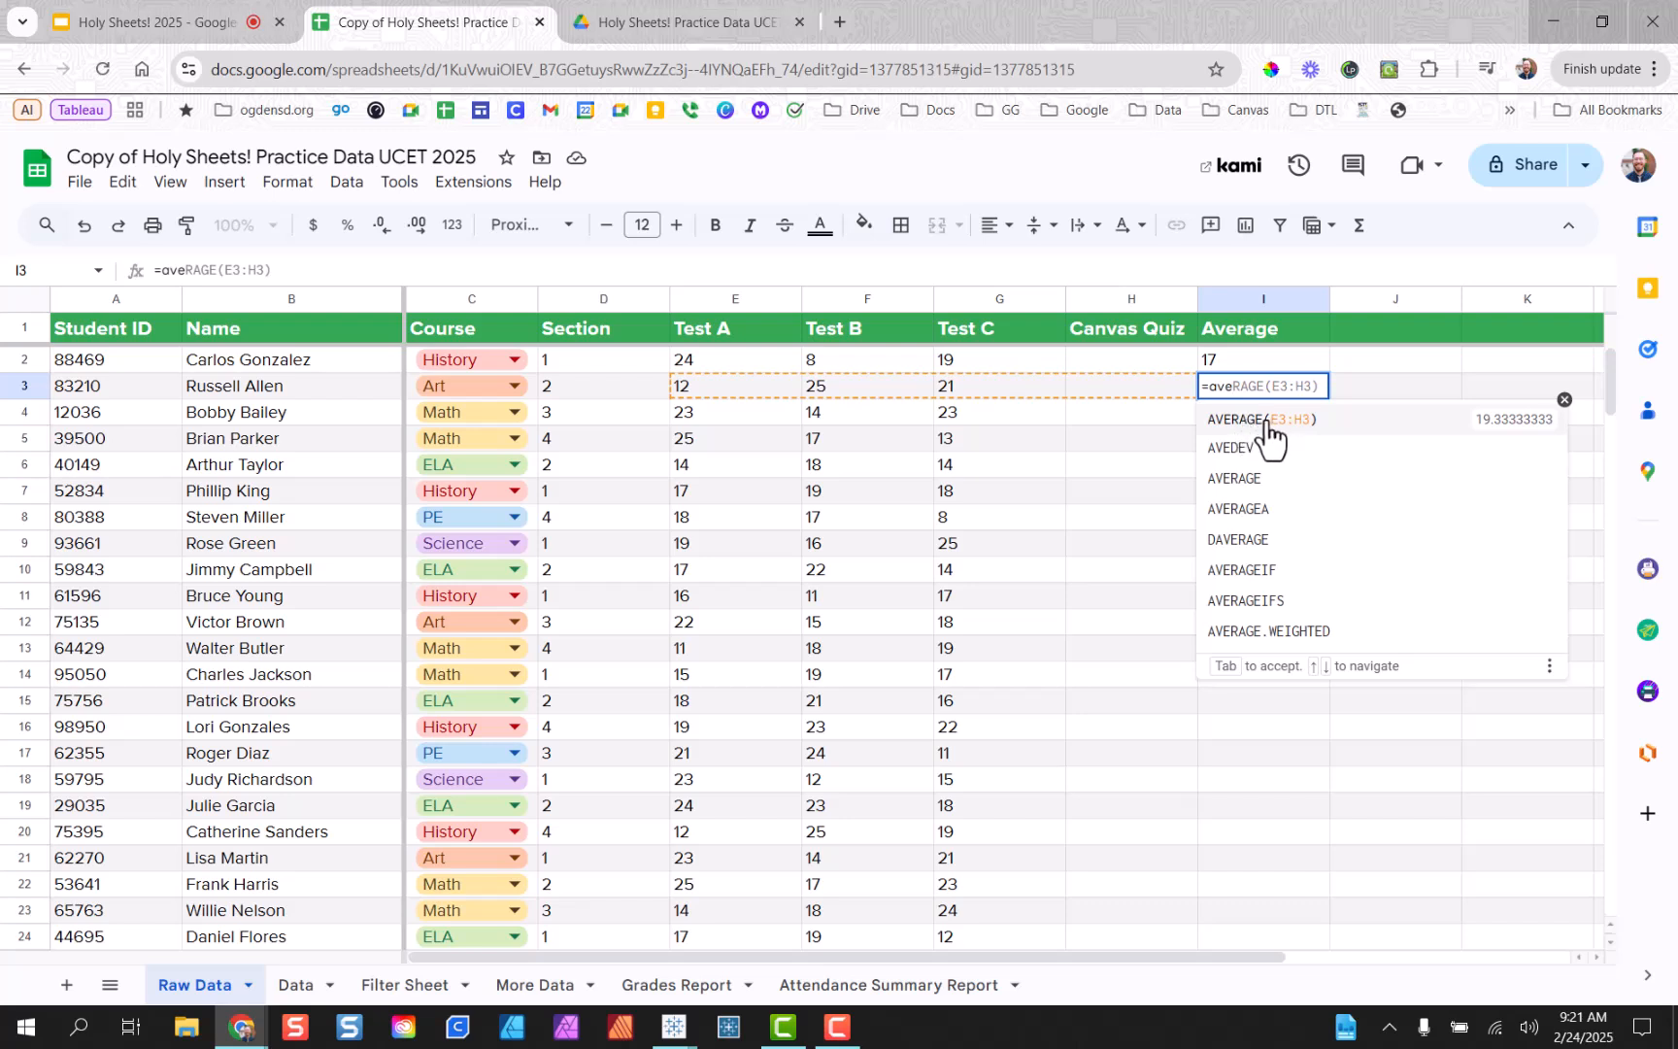
type("r")
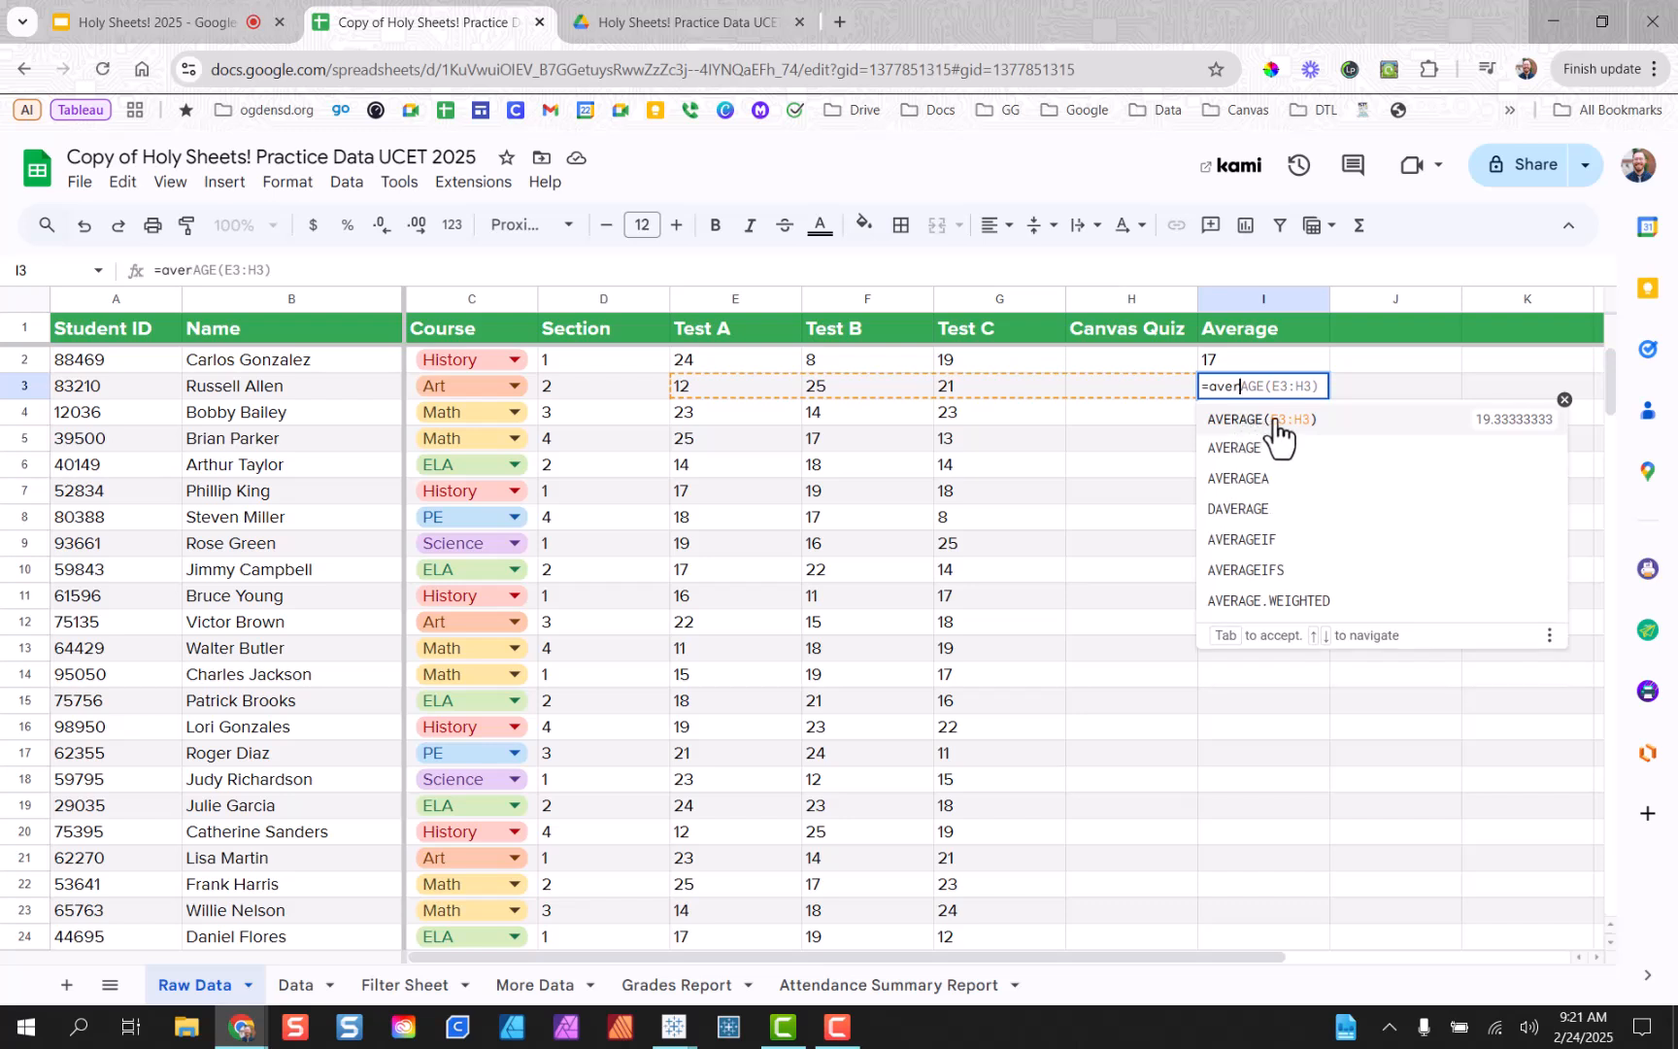
type("age(")
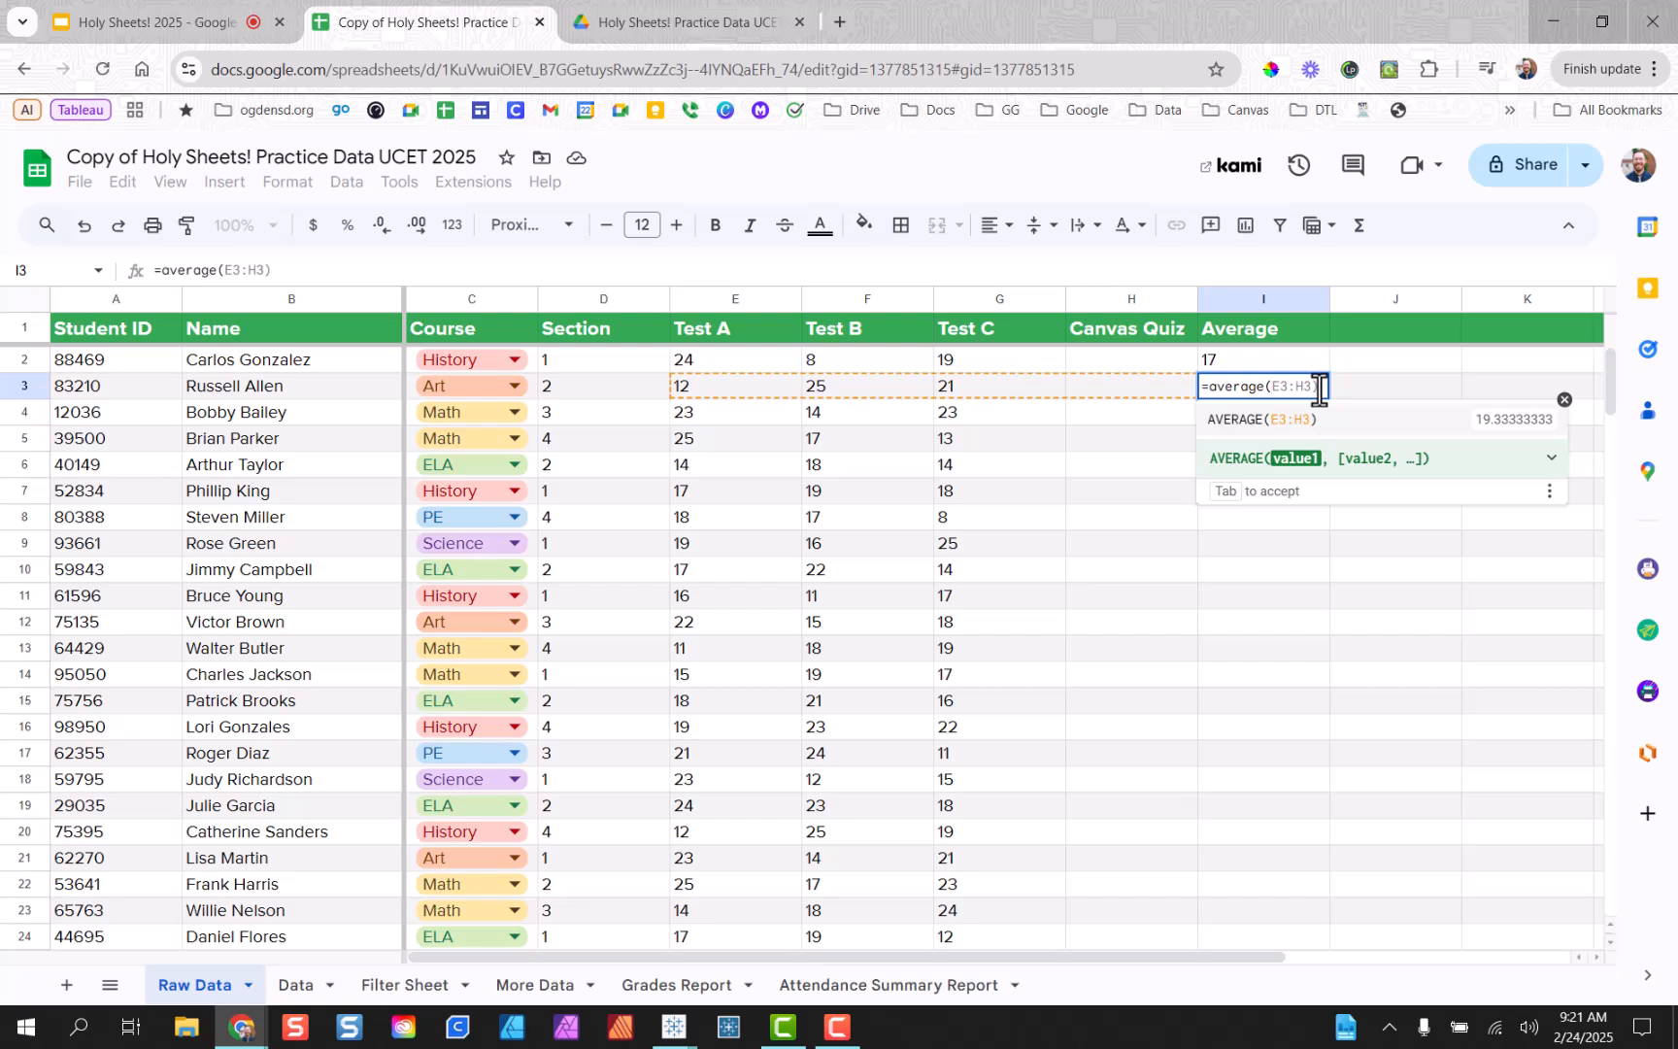
type("E3:H")
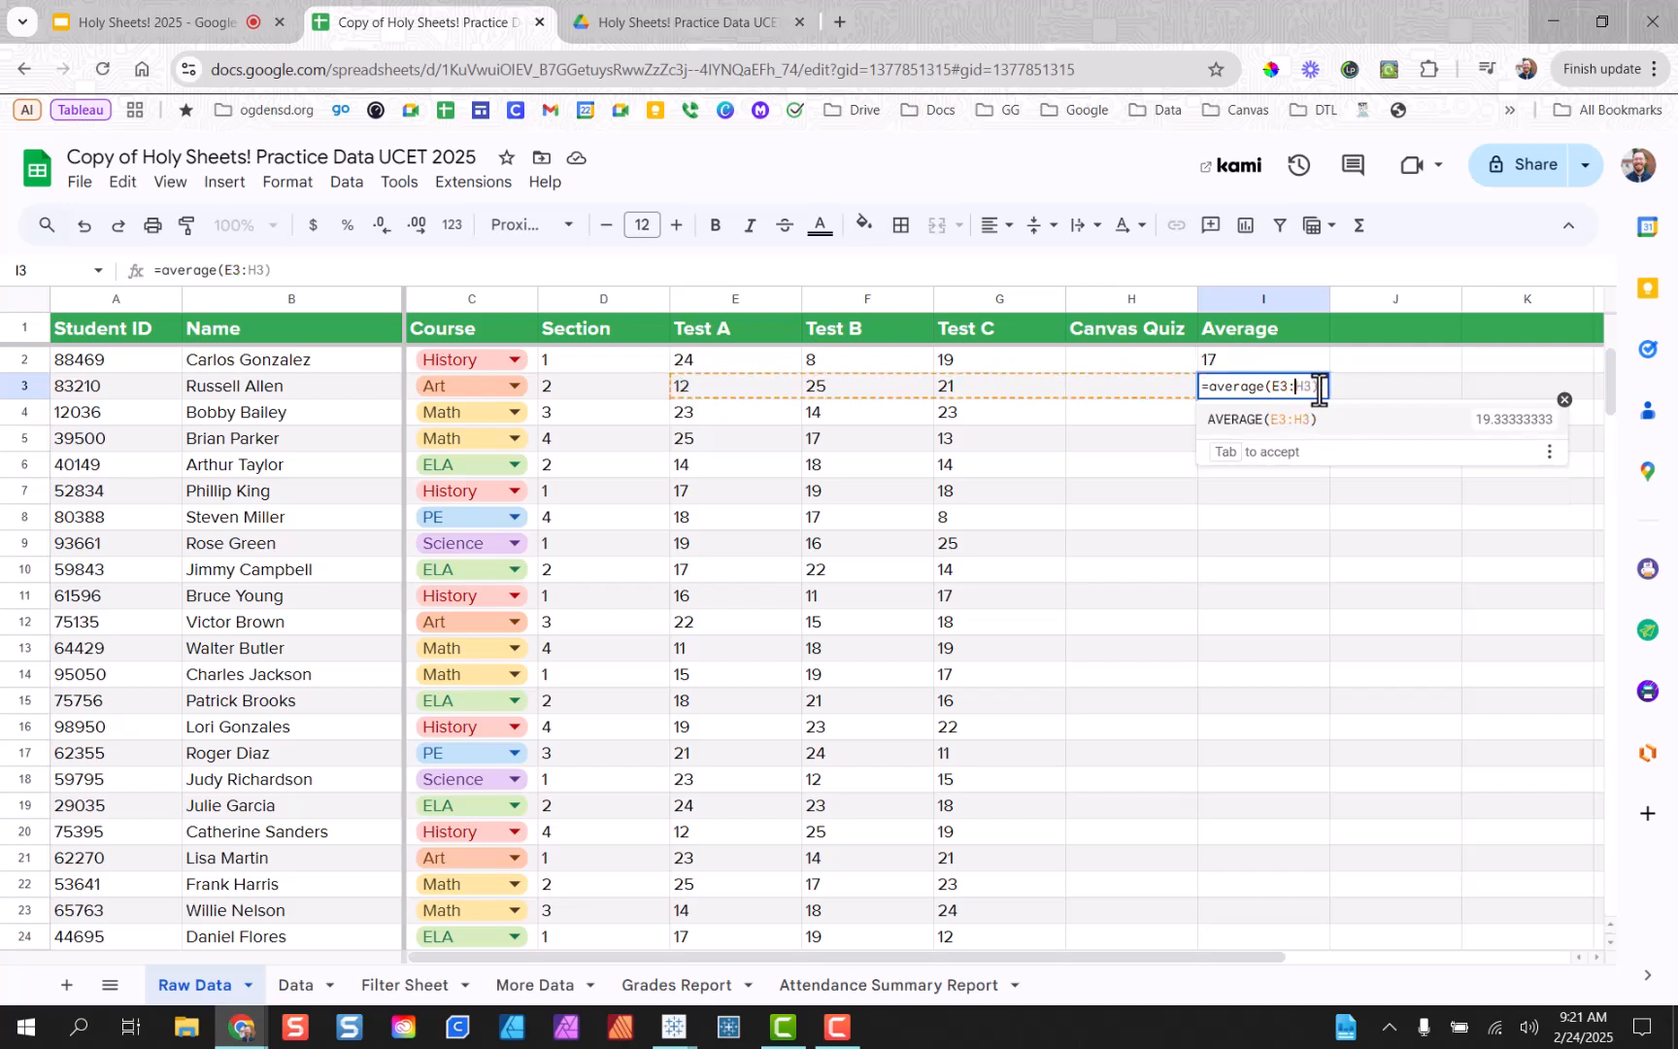
type("3")
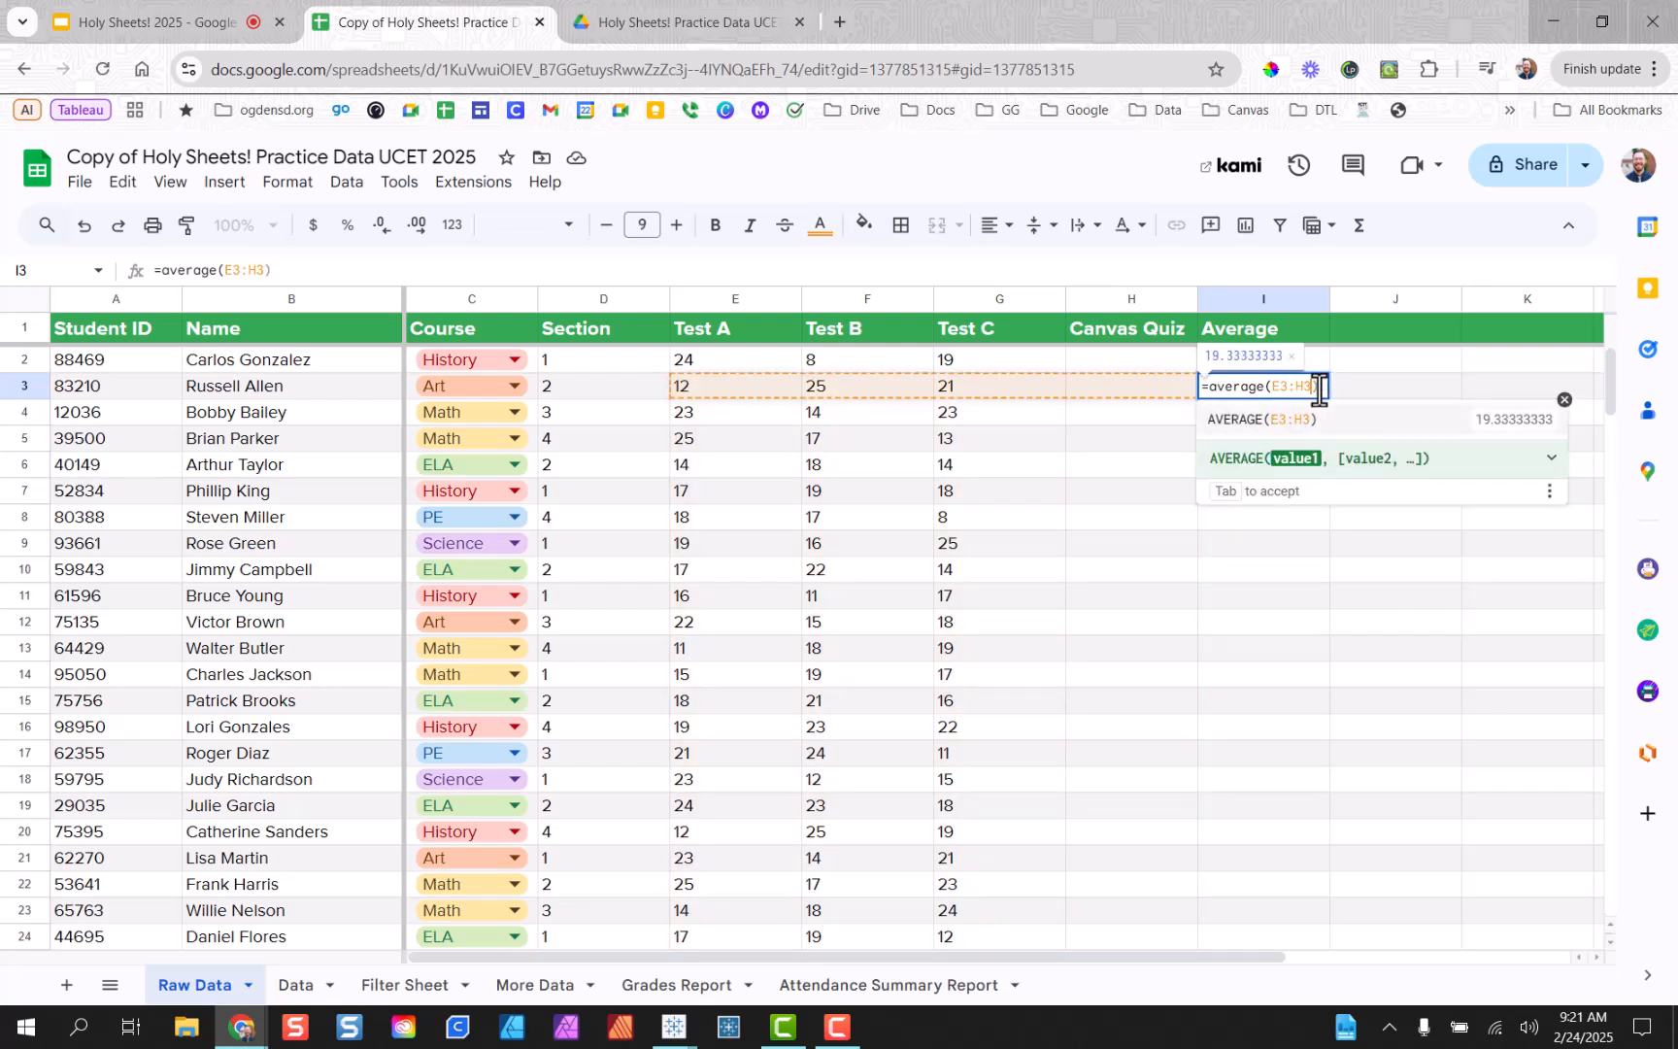
type(")")
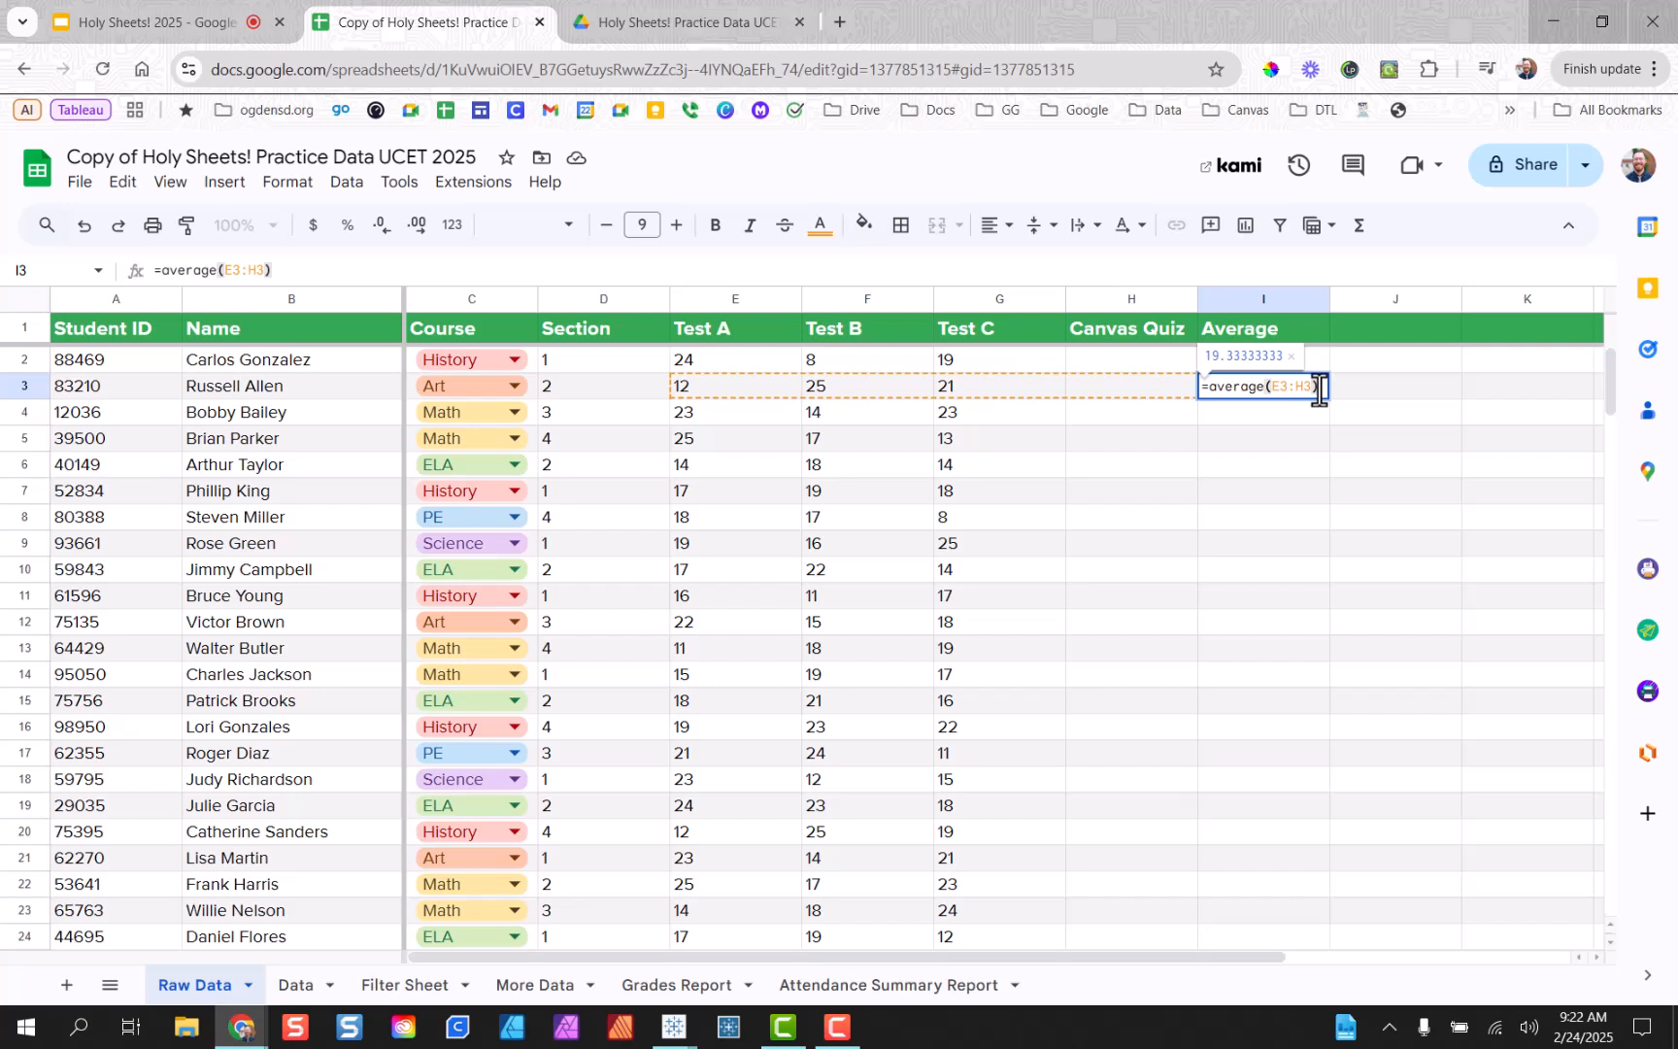
Confirm the I3 average and dismiss the suggested autofill for column I.
key("Return")
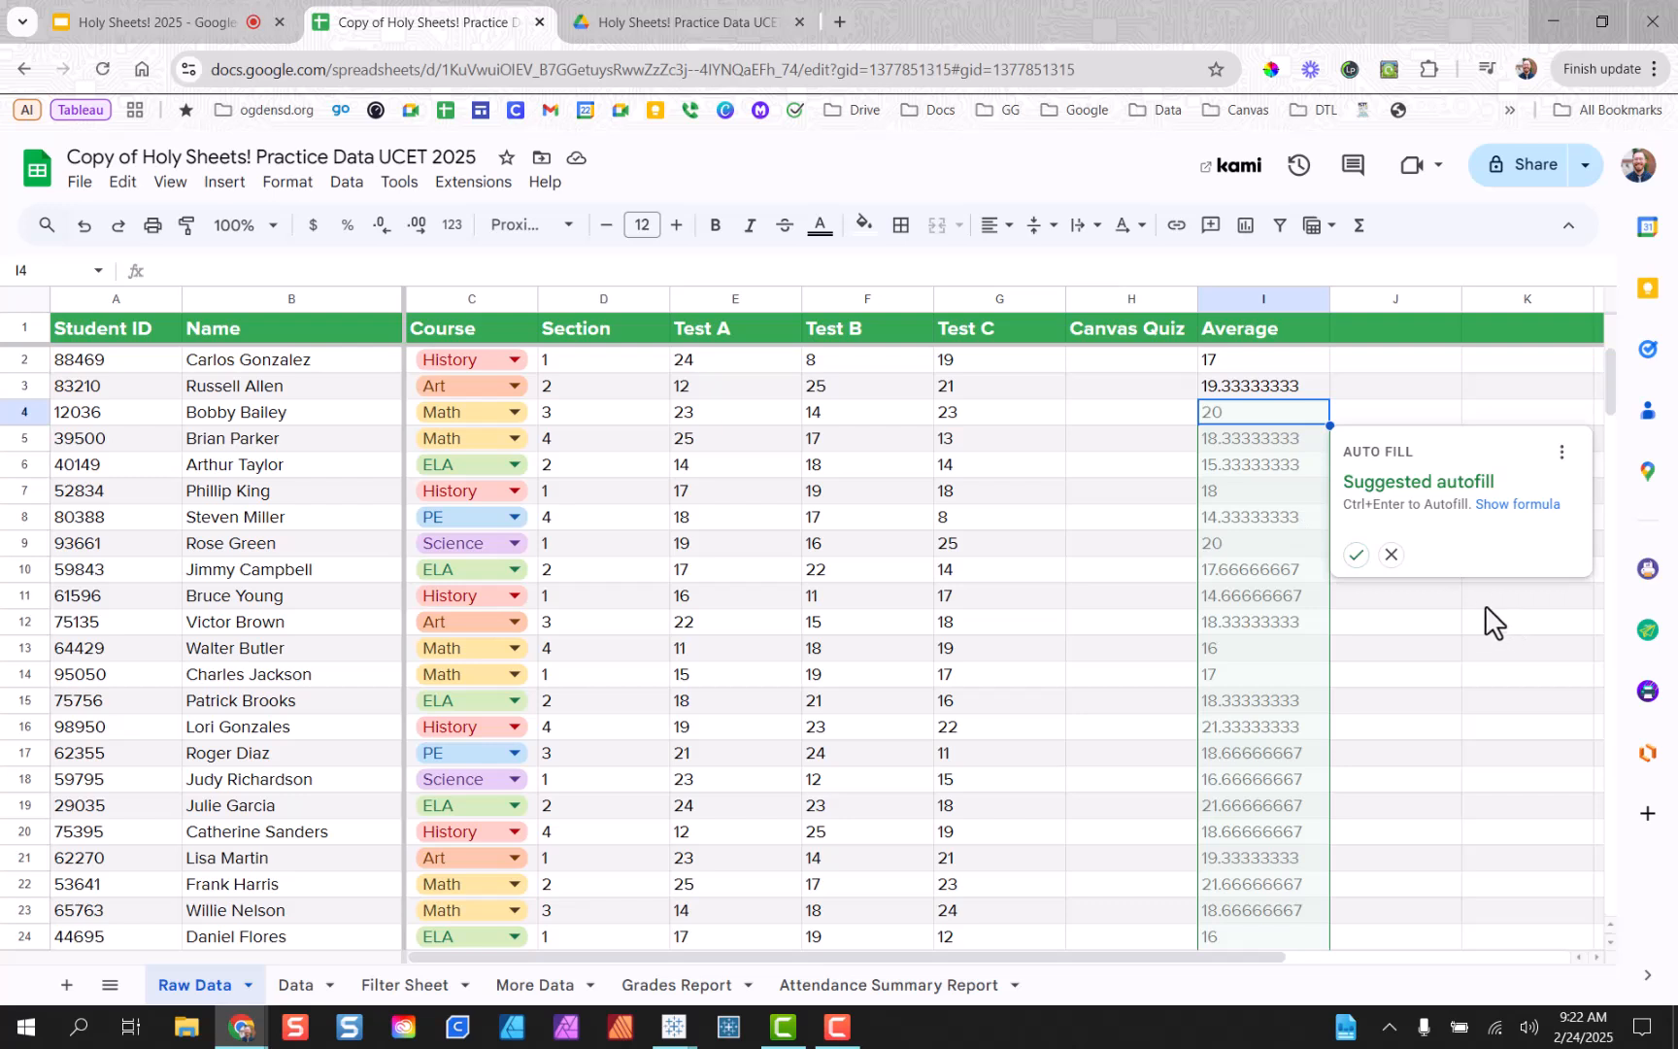
left_click(1391, 555)
left_click(1355, 493)
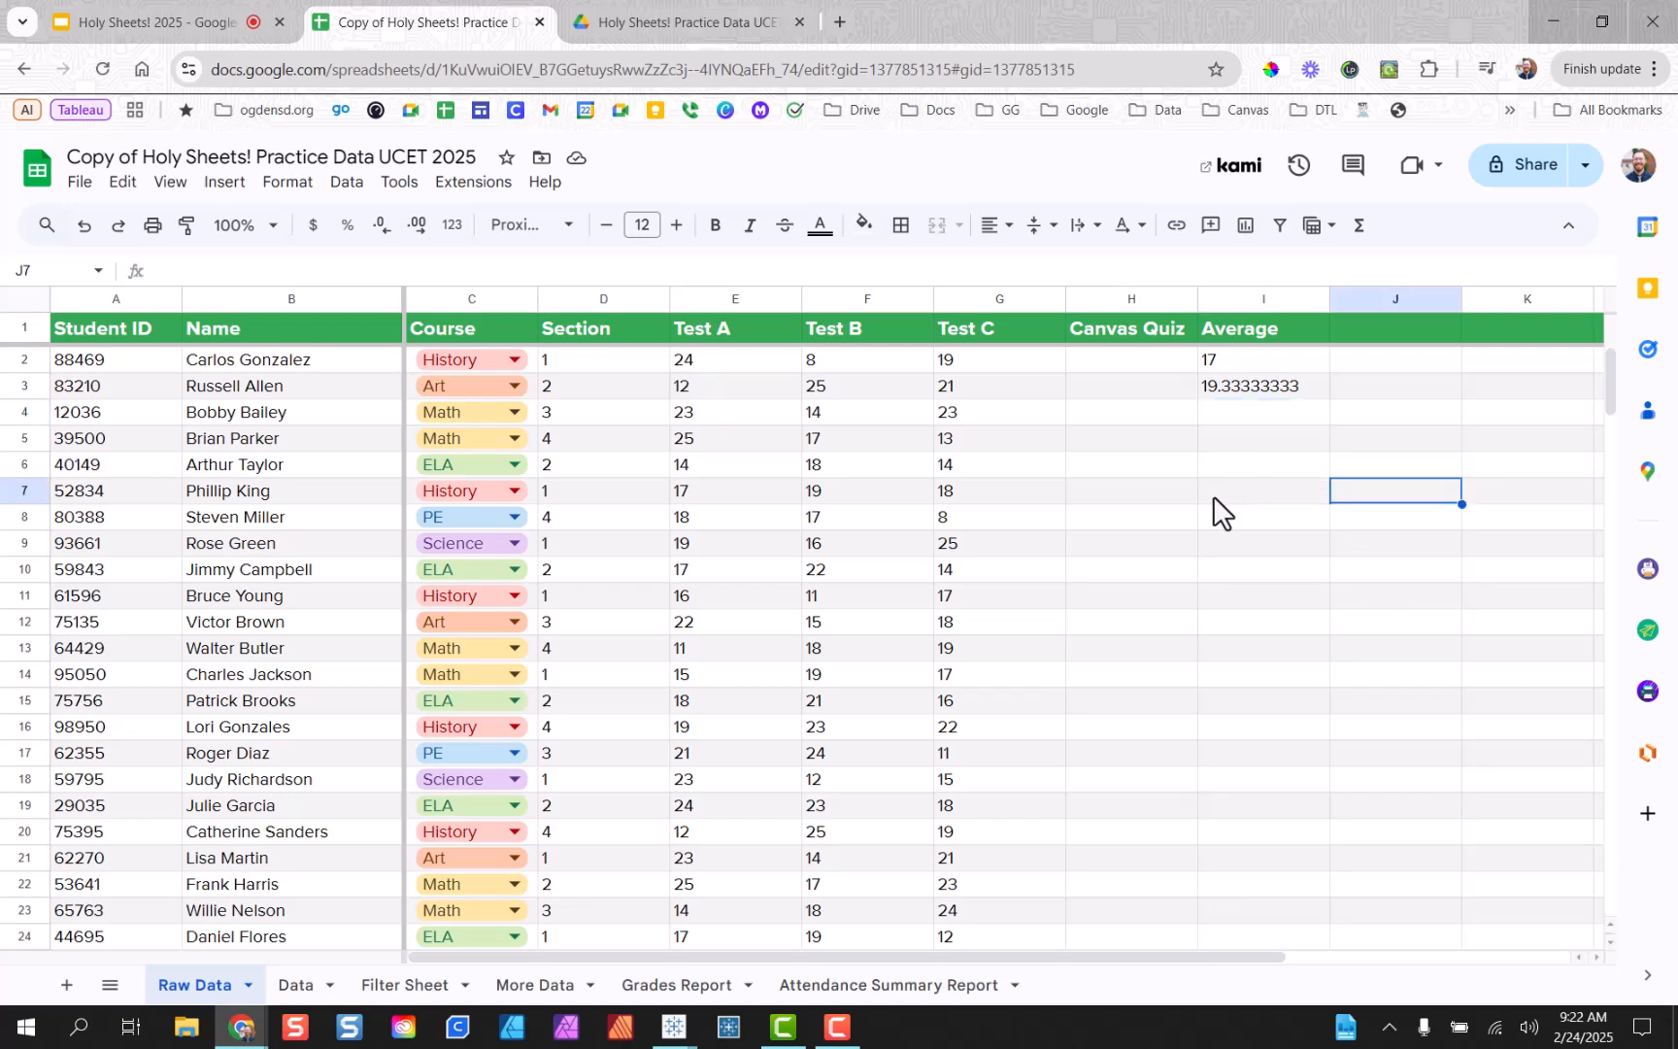
Copy I3's average formula and select I4 as the paste target.
left_click(1308, 391)
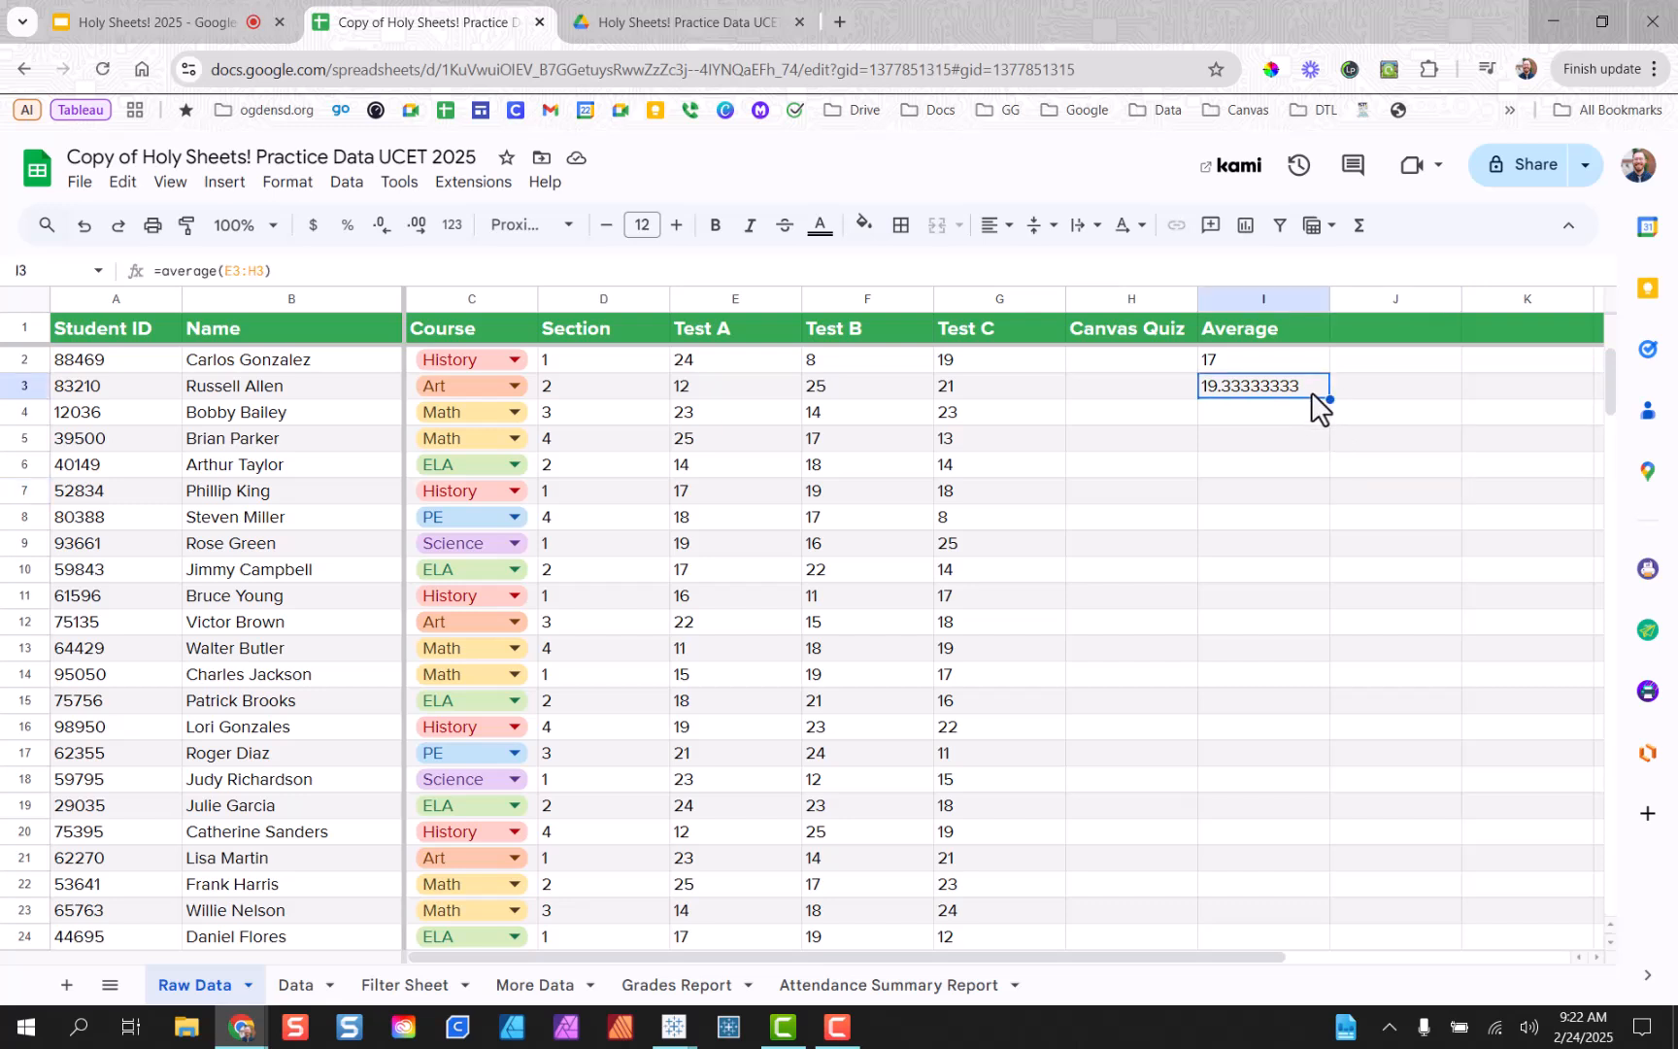
key("ctrl+c")
left_click(1311, 408)
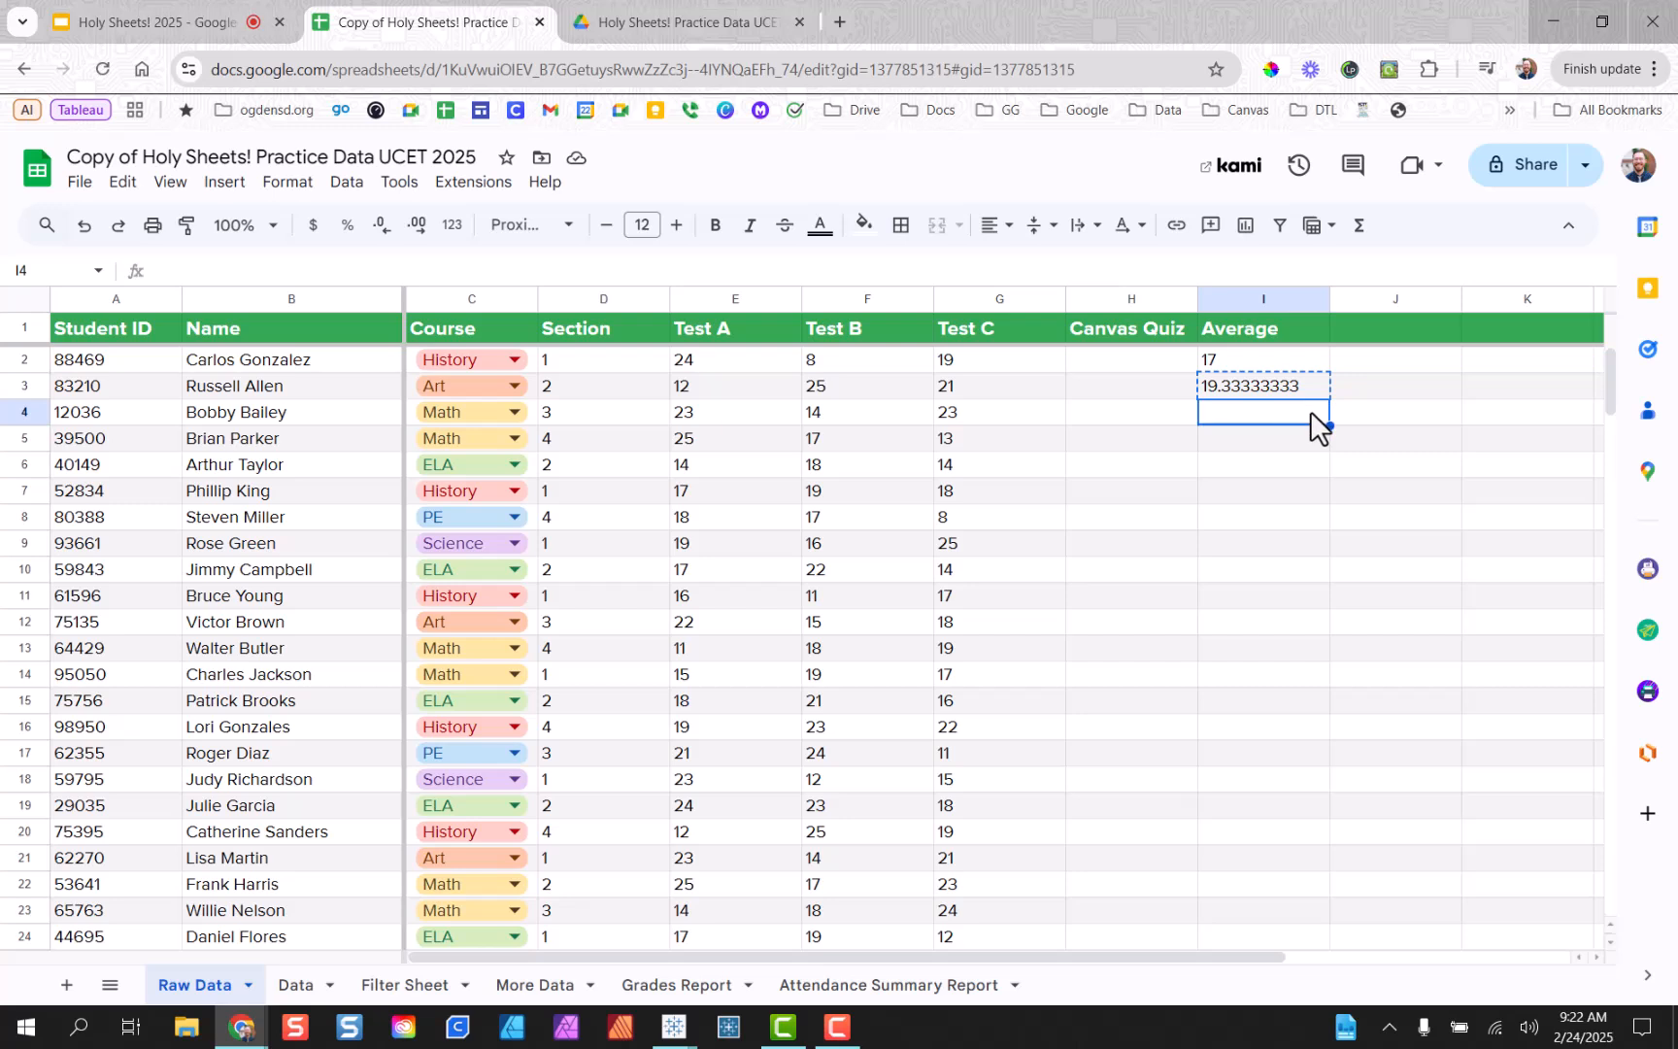
Paste the average formula into cells I4 through I7.
key("ctrl+v")
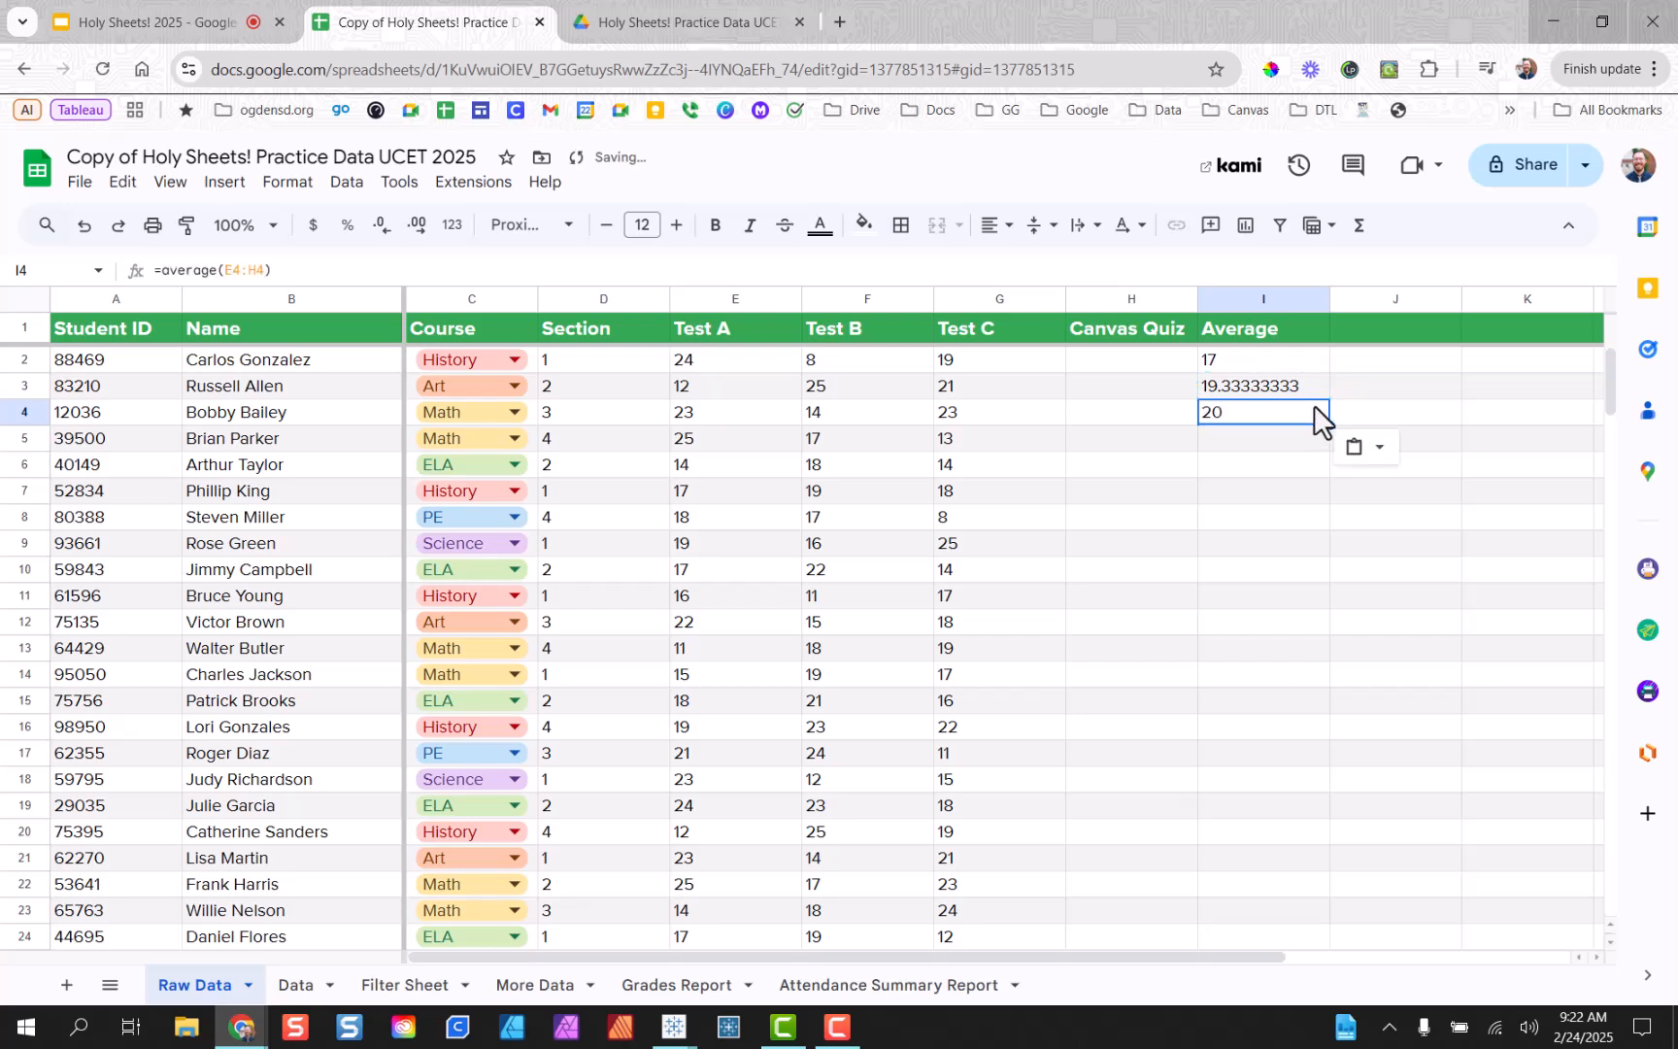
left_click(1299, 437)
key("ctrl+v")
left_click(1310, 460)
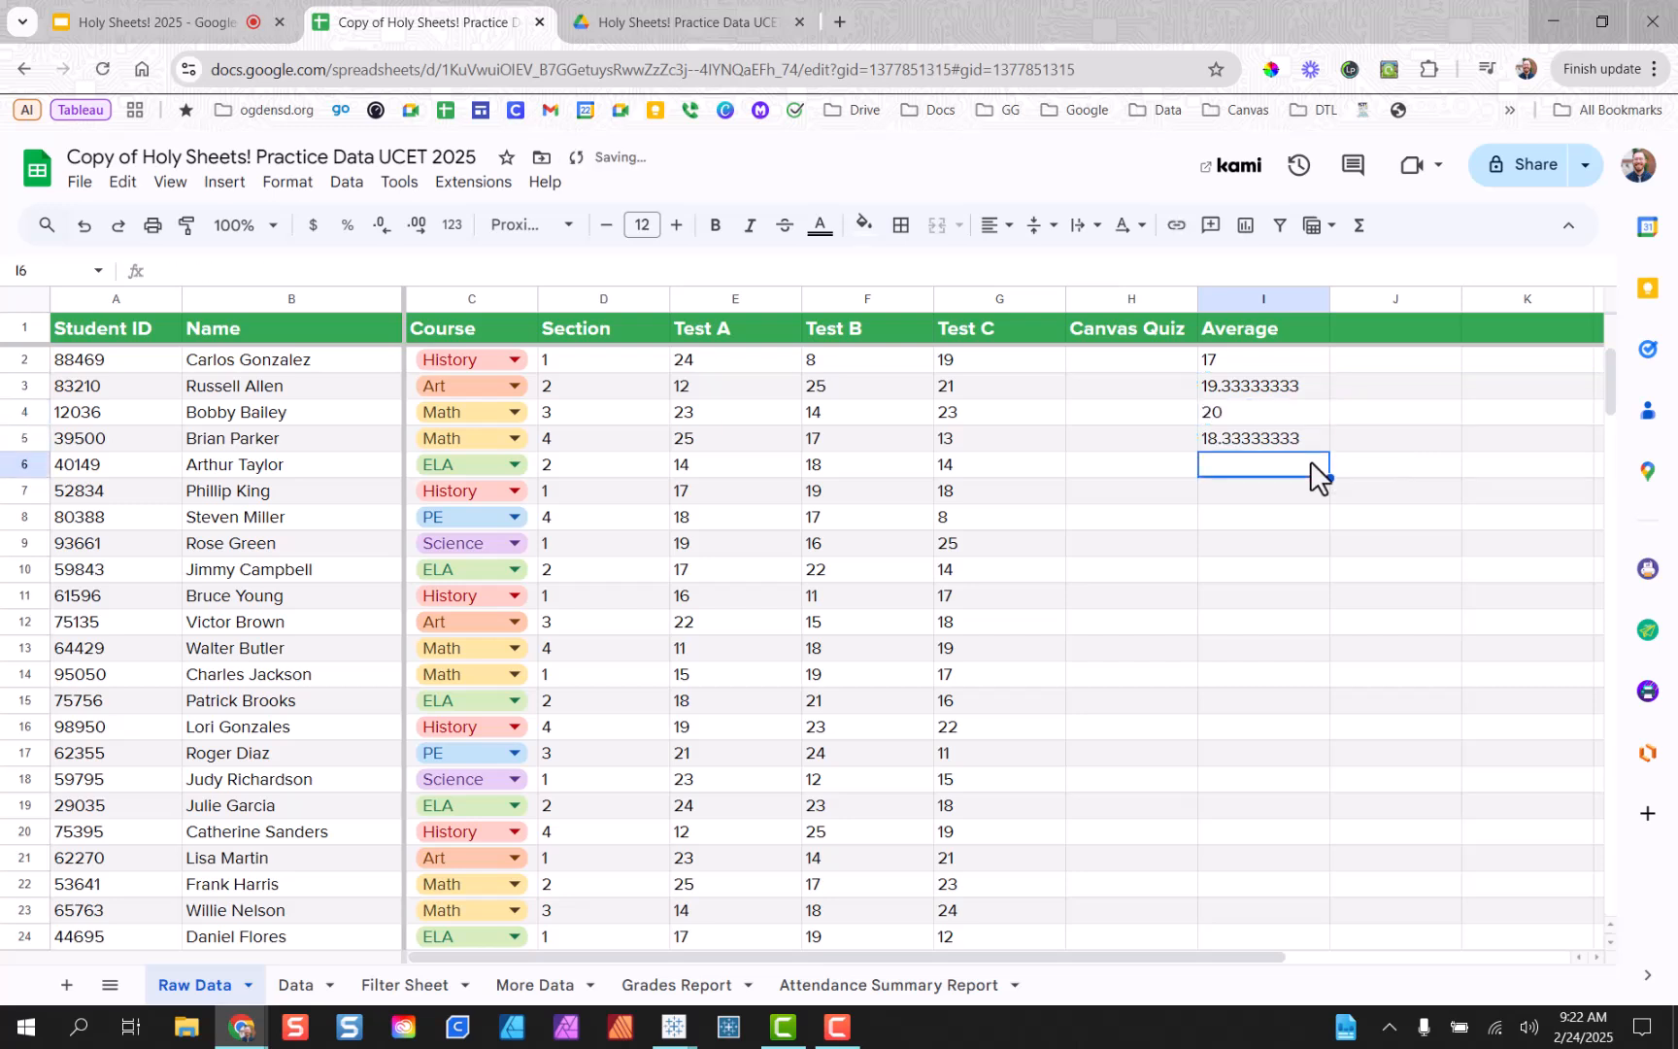
key("ctrl+v")
left_click(1314, 513)
left_click(1312, 496)
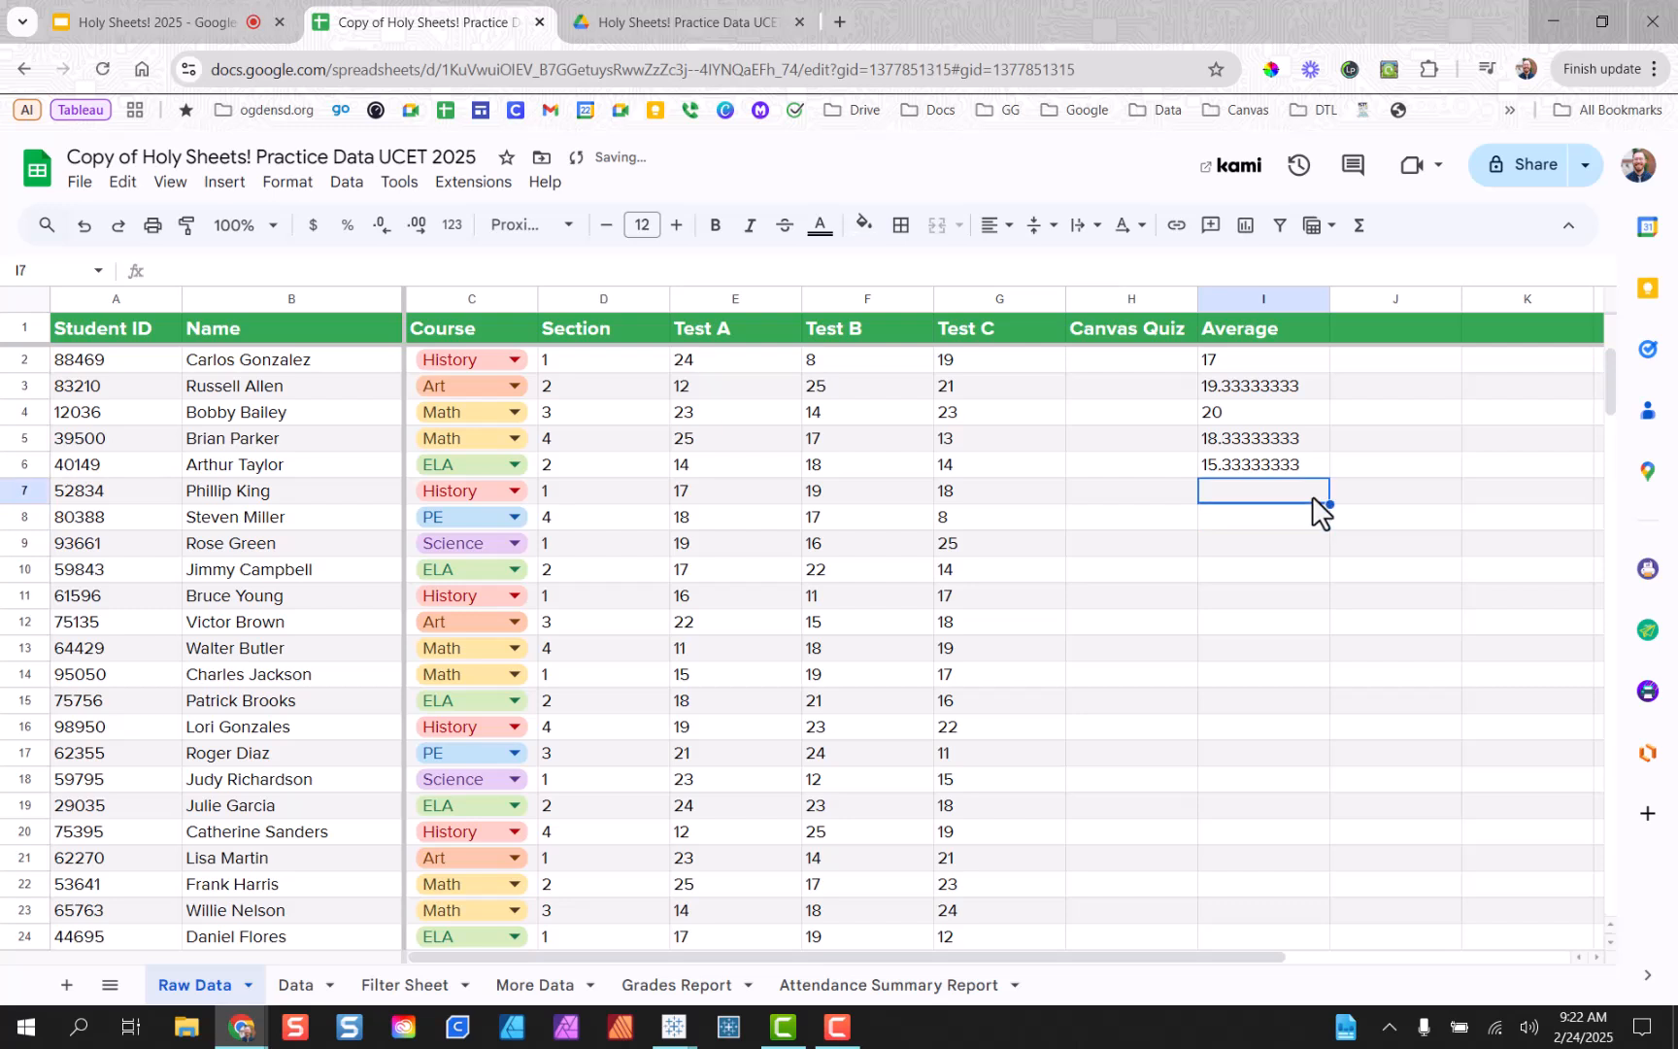
key("ctrl+v")
Verify that the I4–I7 formulas reference their own rows, showing 20, 18.33333333, 15.33333333 and 18.
double_click(1267, 419)
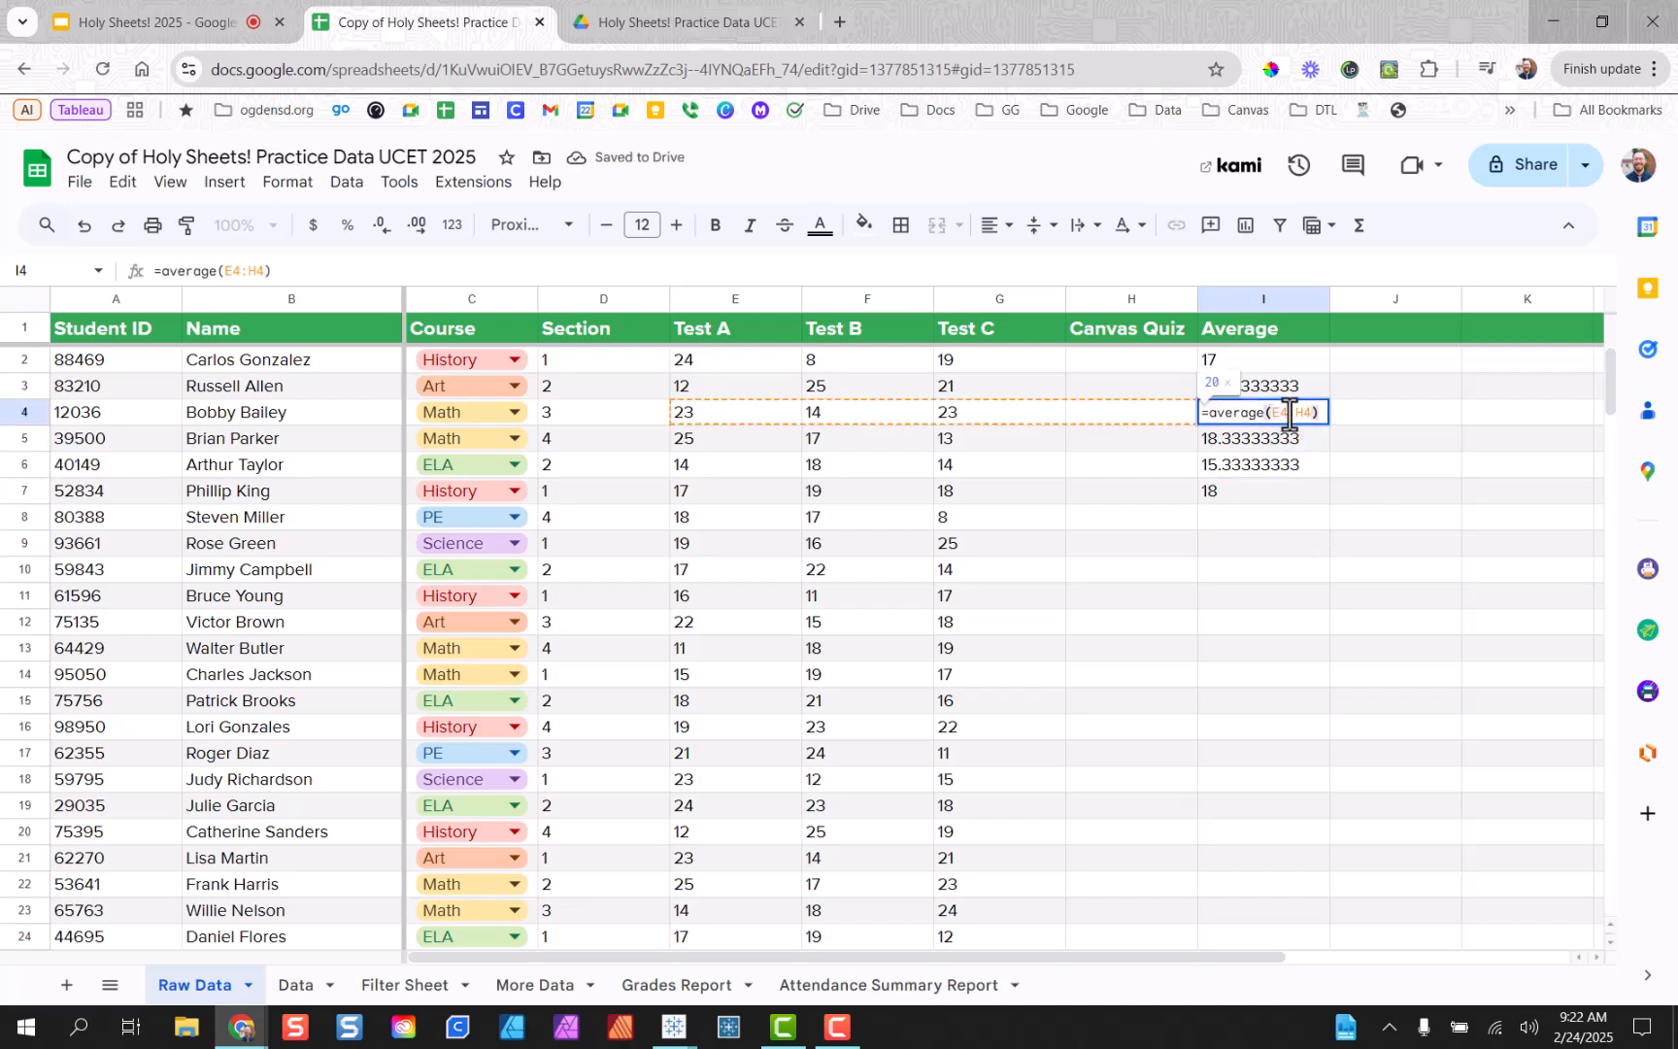
double_click(1283, 440)
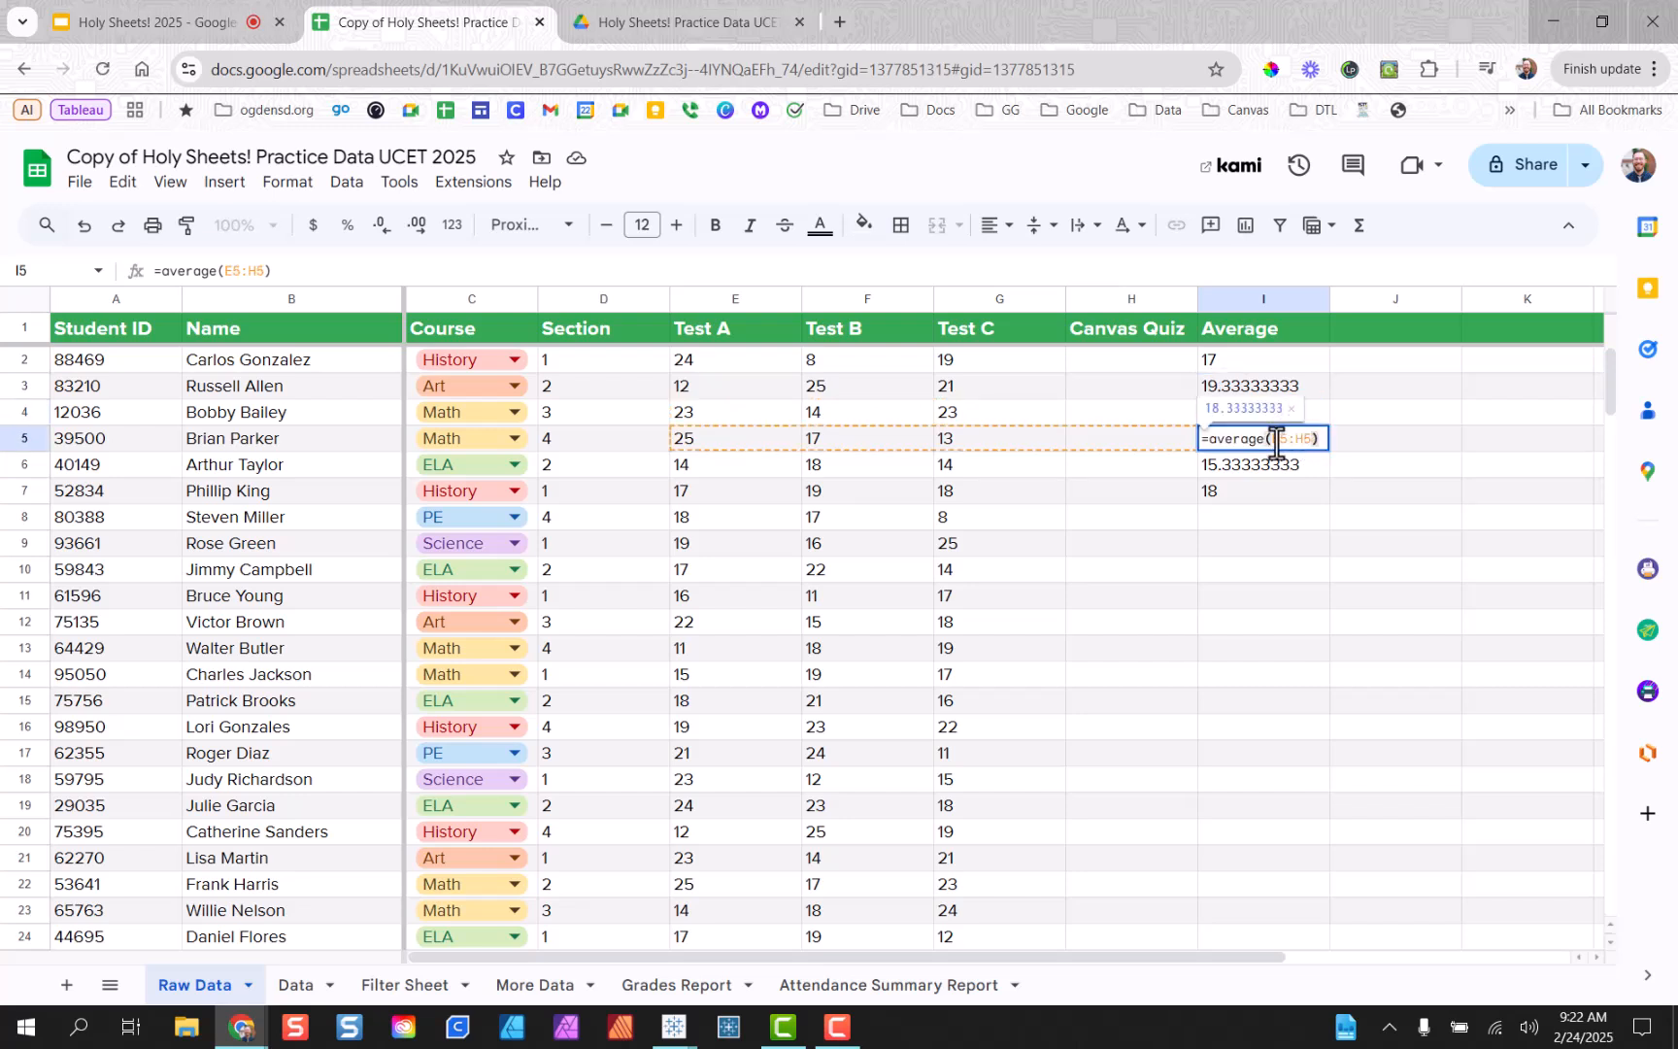
left_click(1288, 470)
double_click(1286, 469)
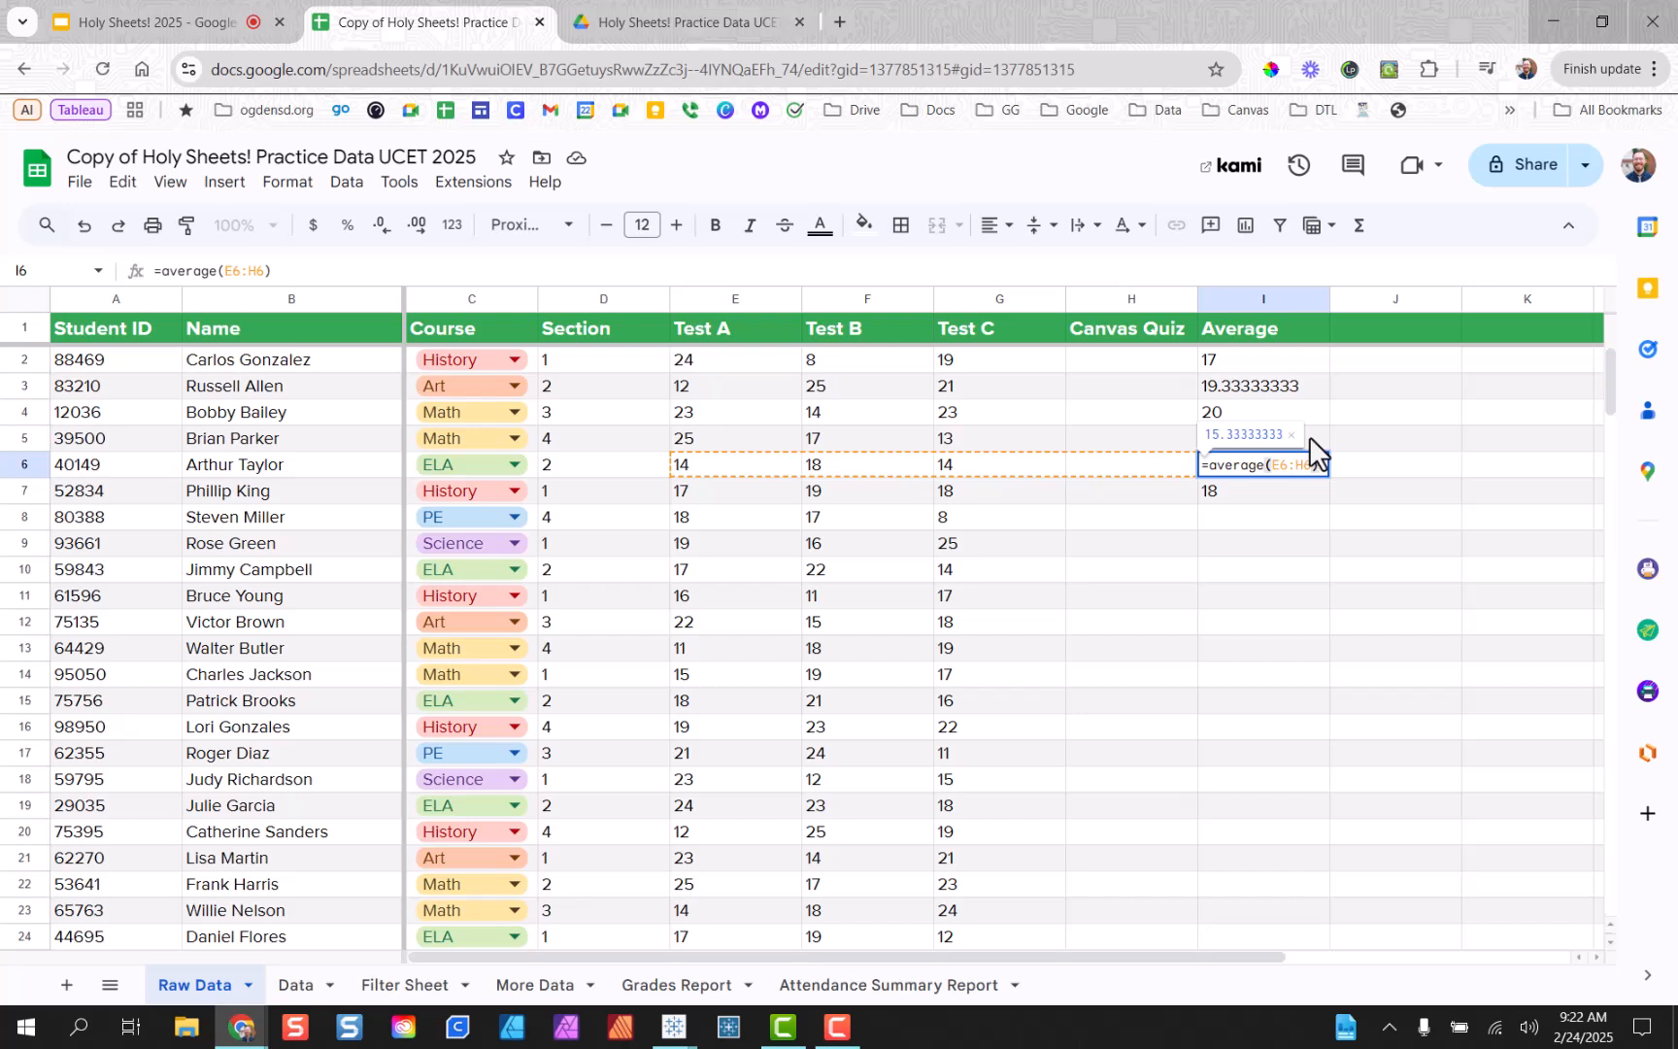
double_click(1295, 493)
left_click(1302, 510)
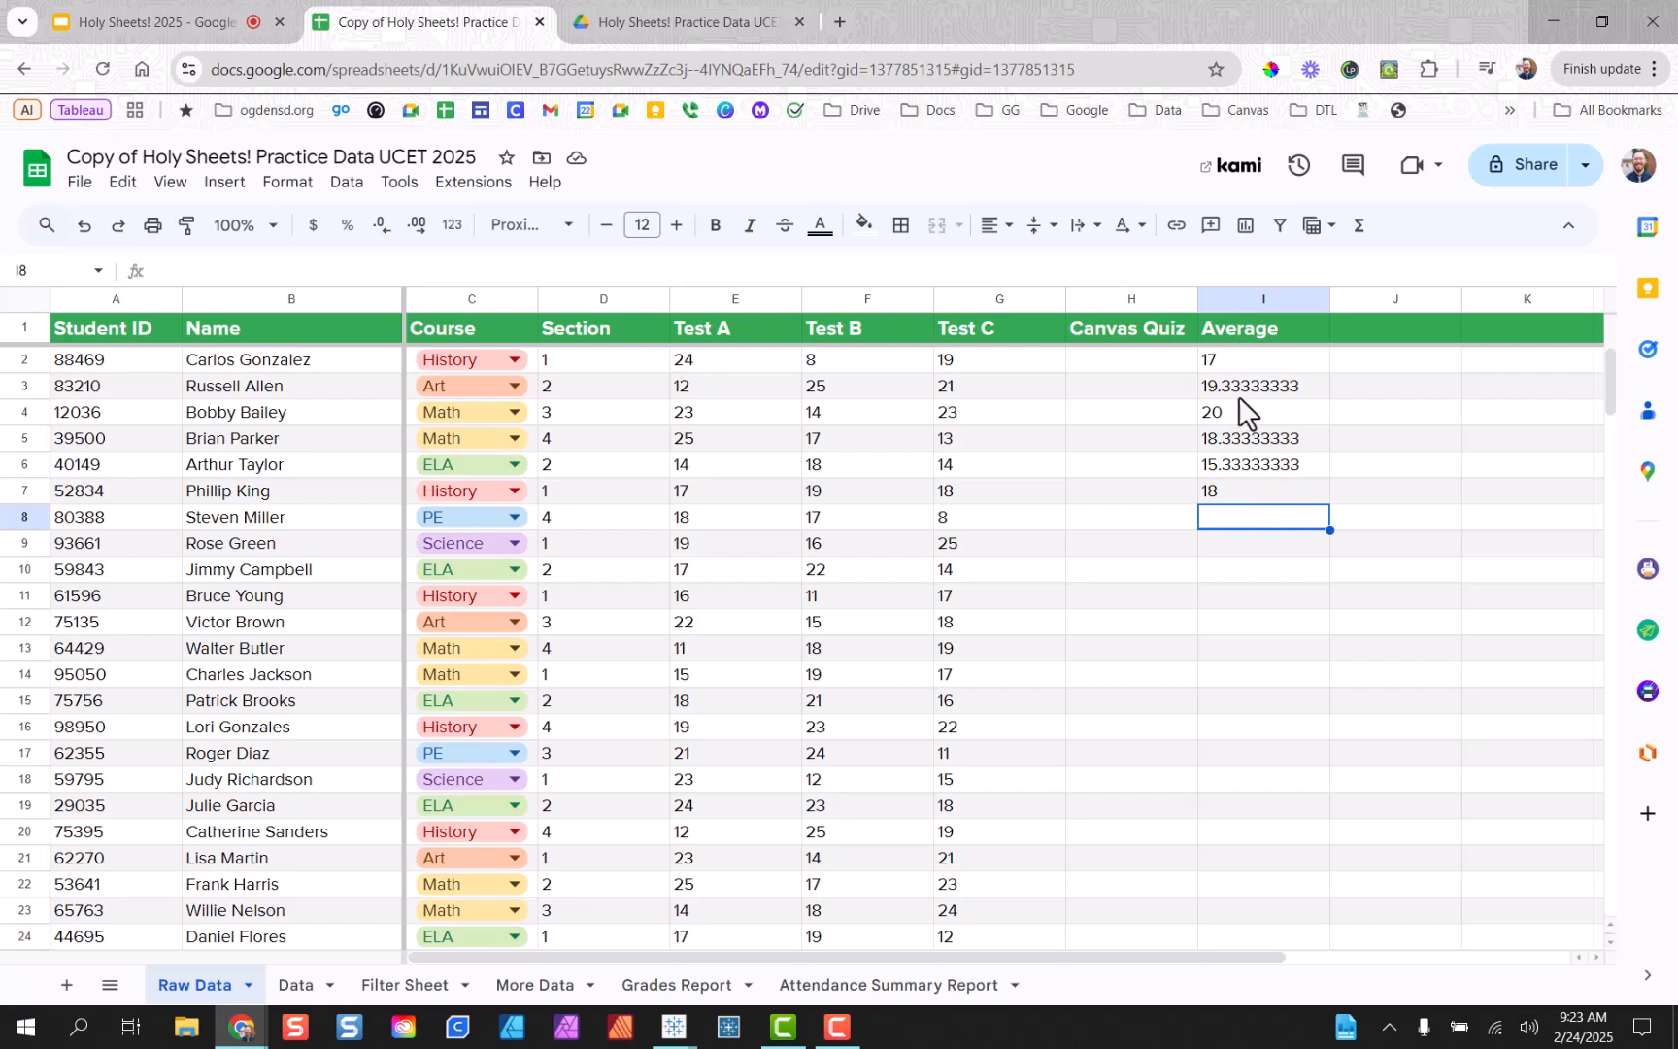
Inspect row 3–7 scores and drag the row 7 average formula down the column.
left_click_drag(1004, 393, 641, 388)
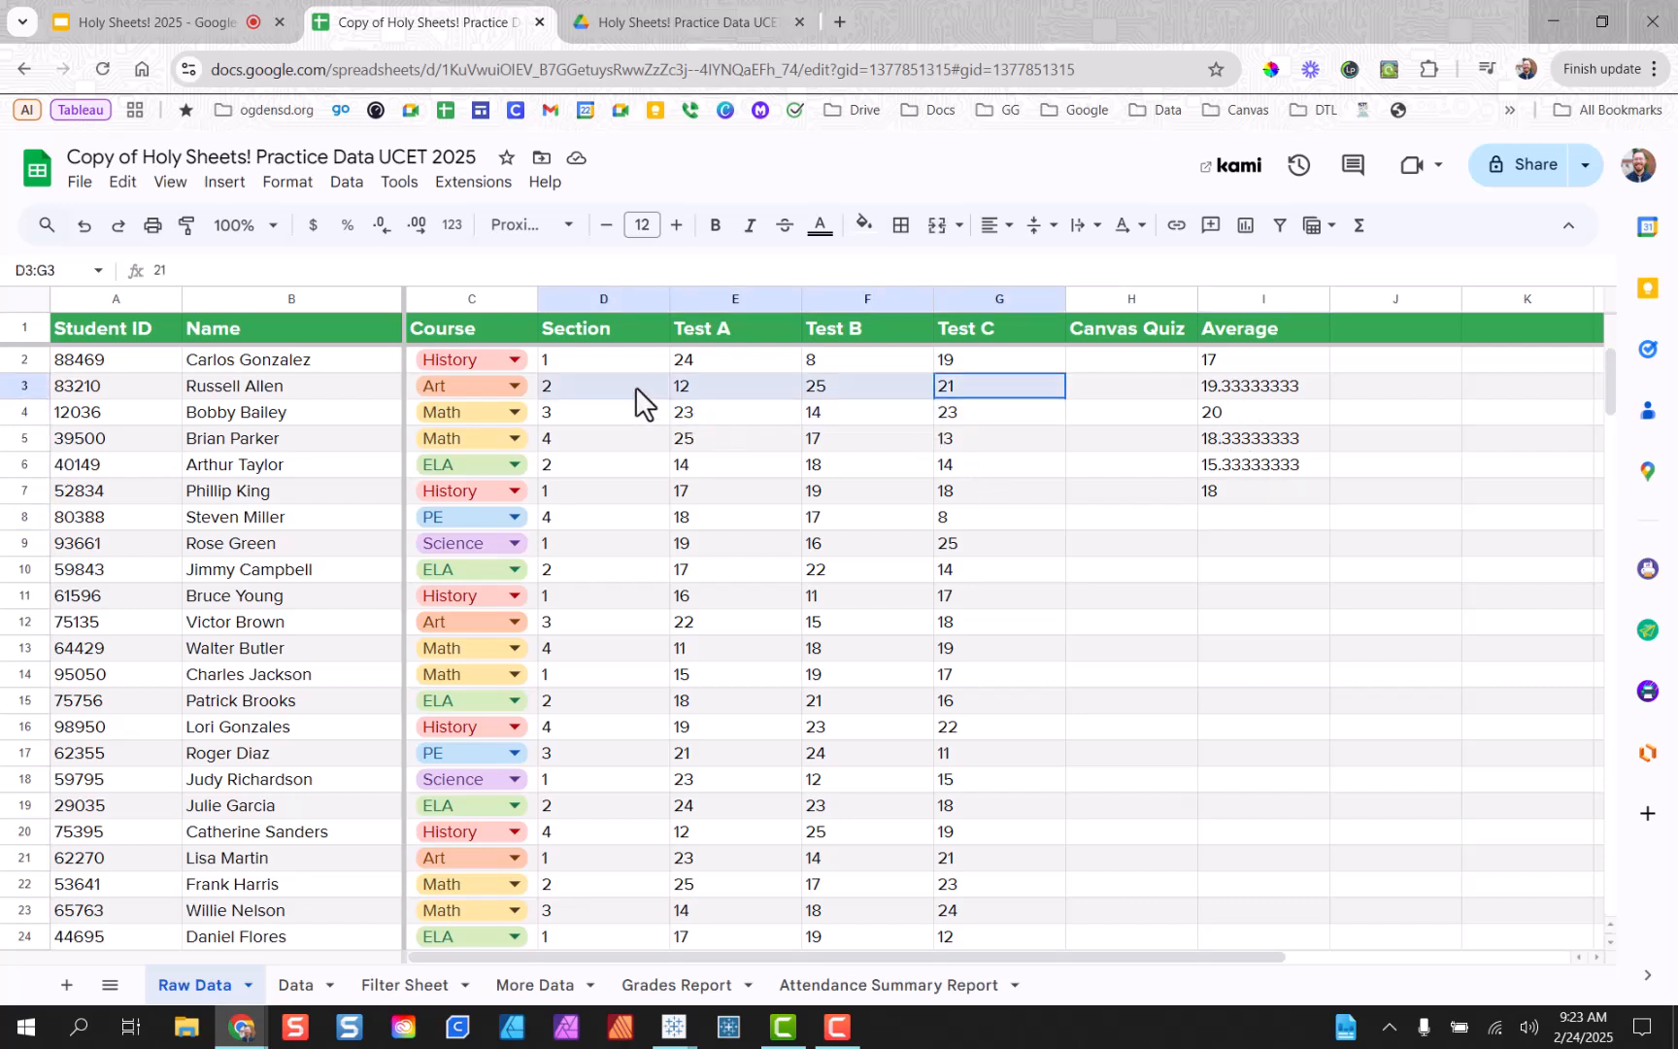
left_click(1052, 465)
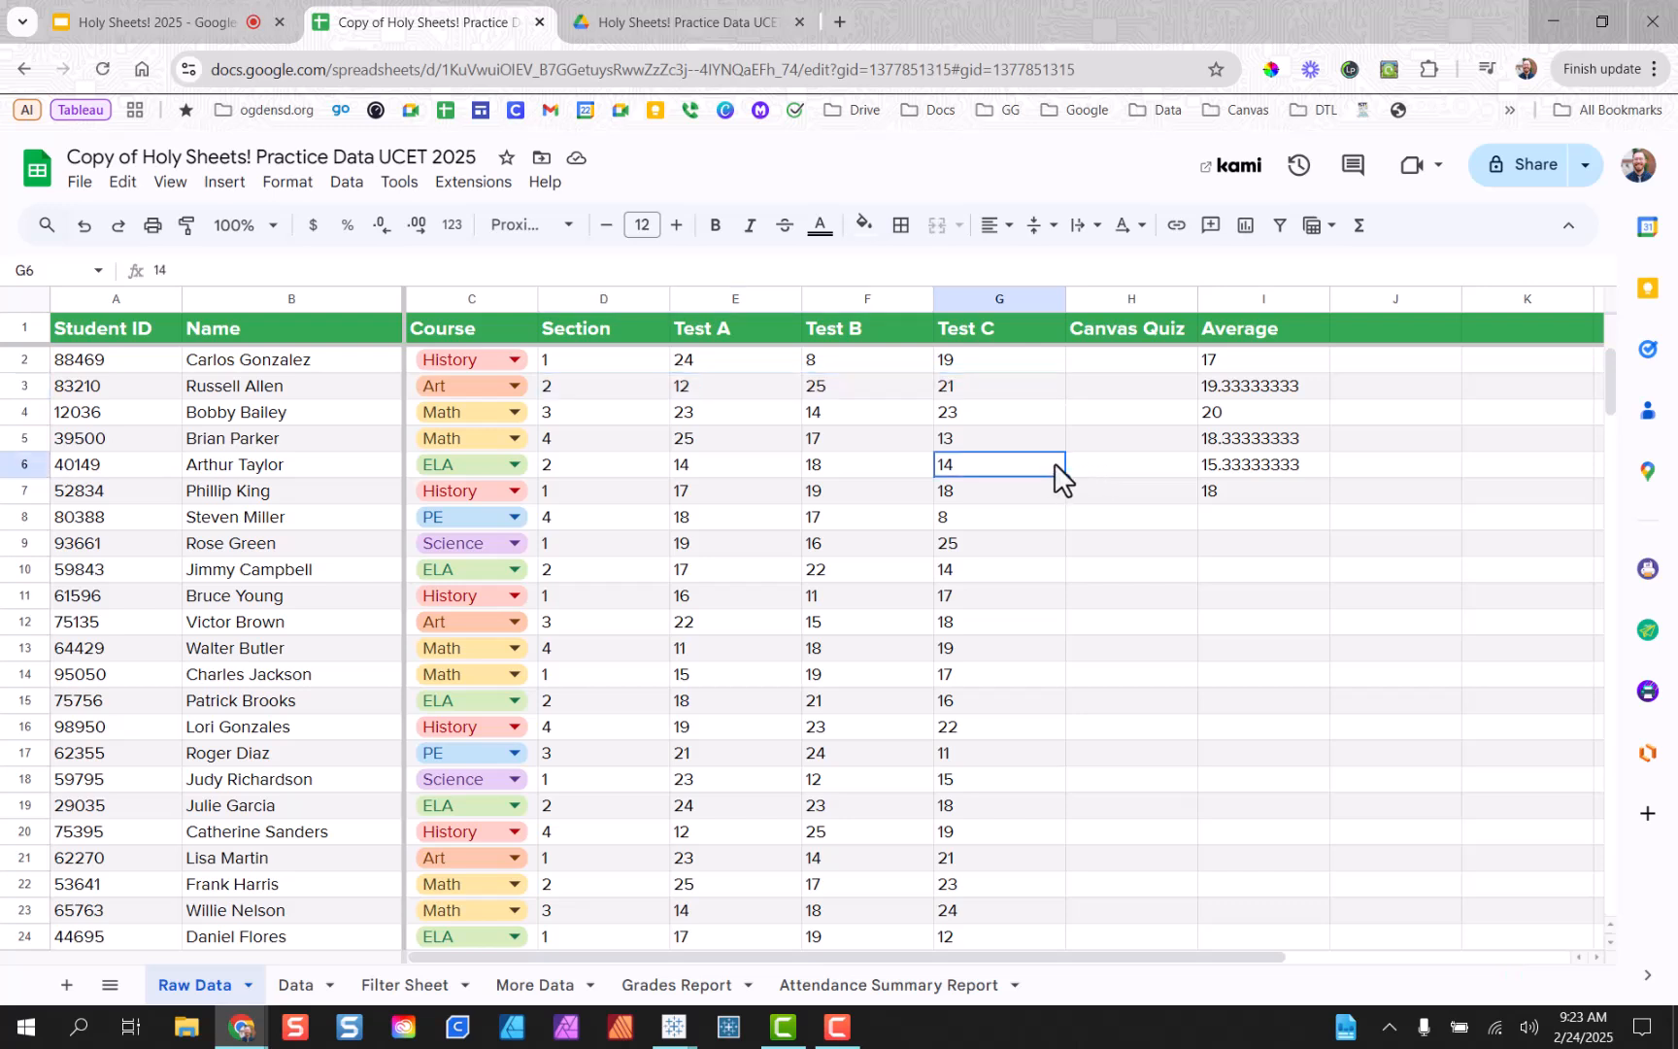
left_click(1230, 490)
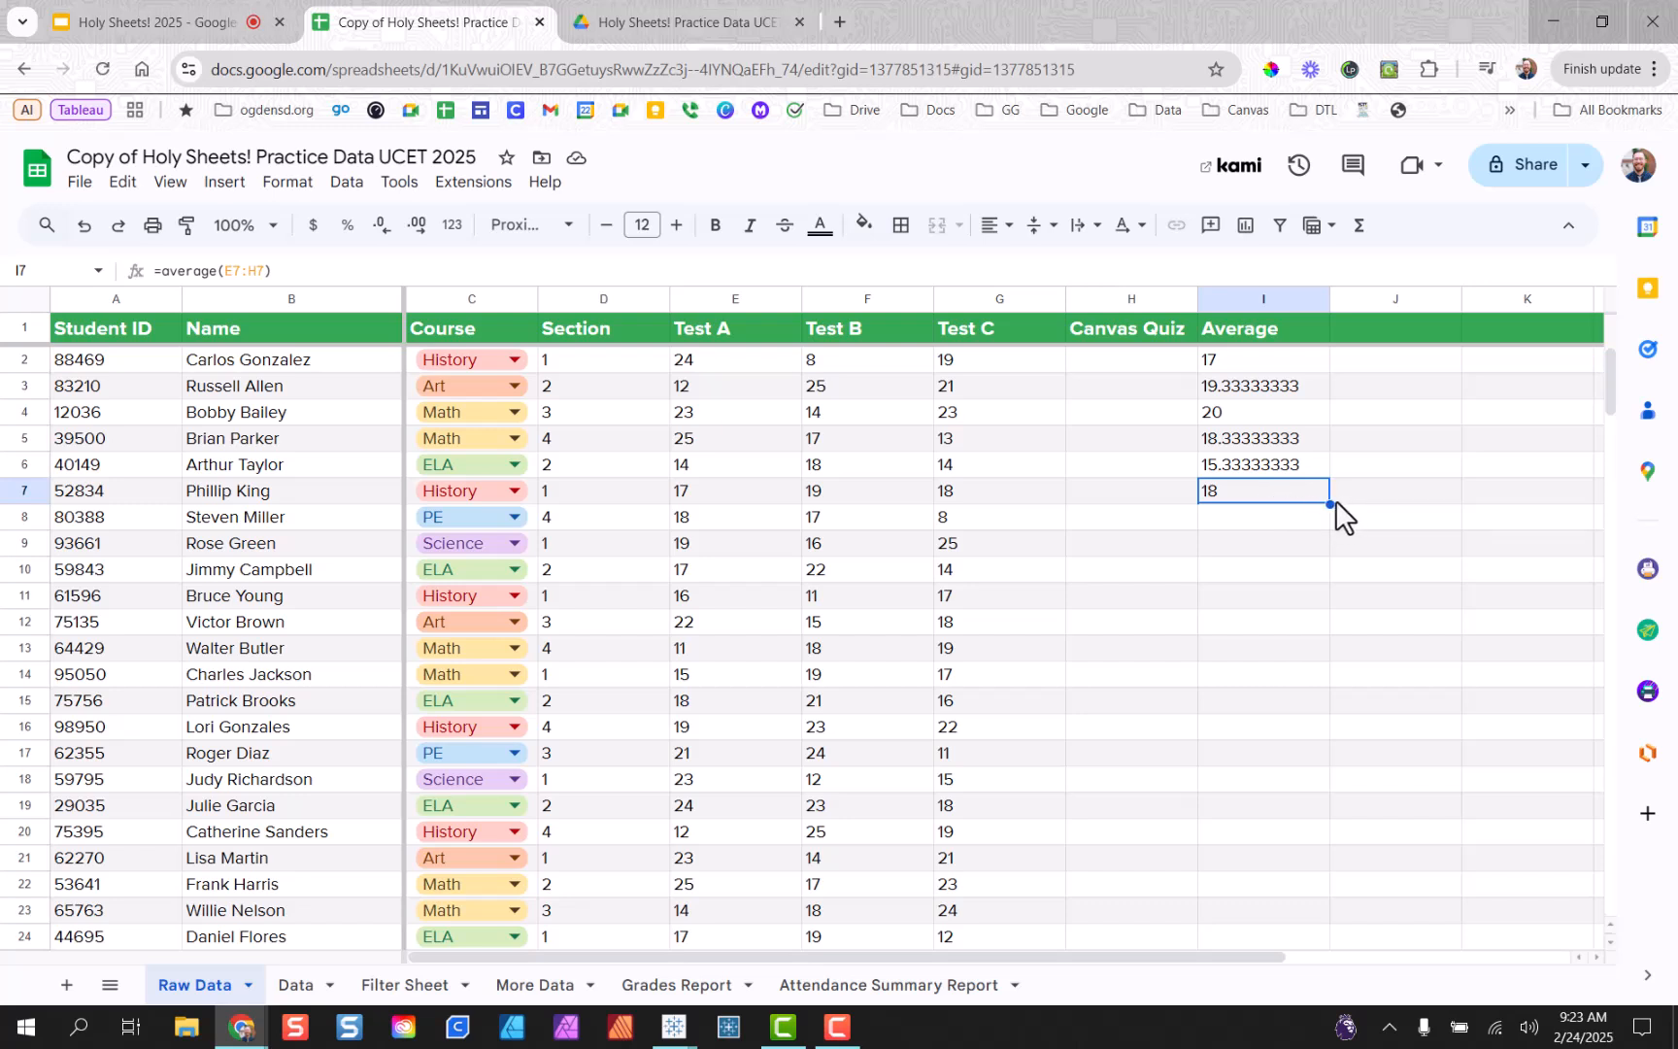
left_click_drag(1331, 504, 1319, 736)
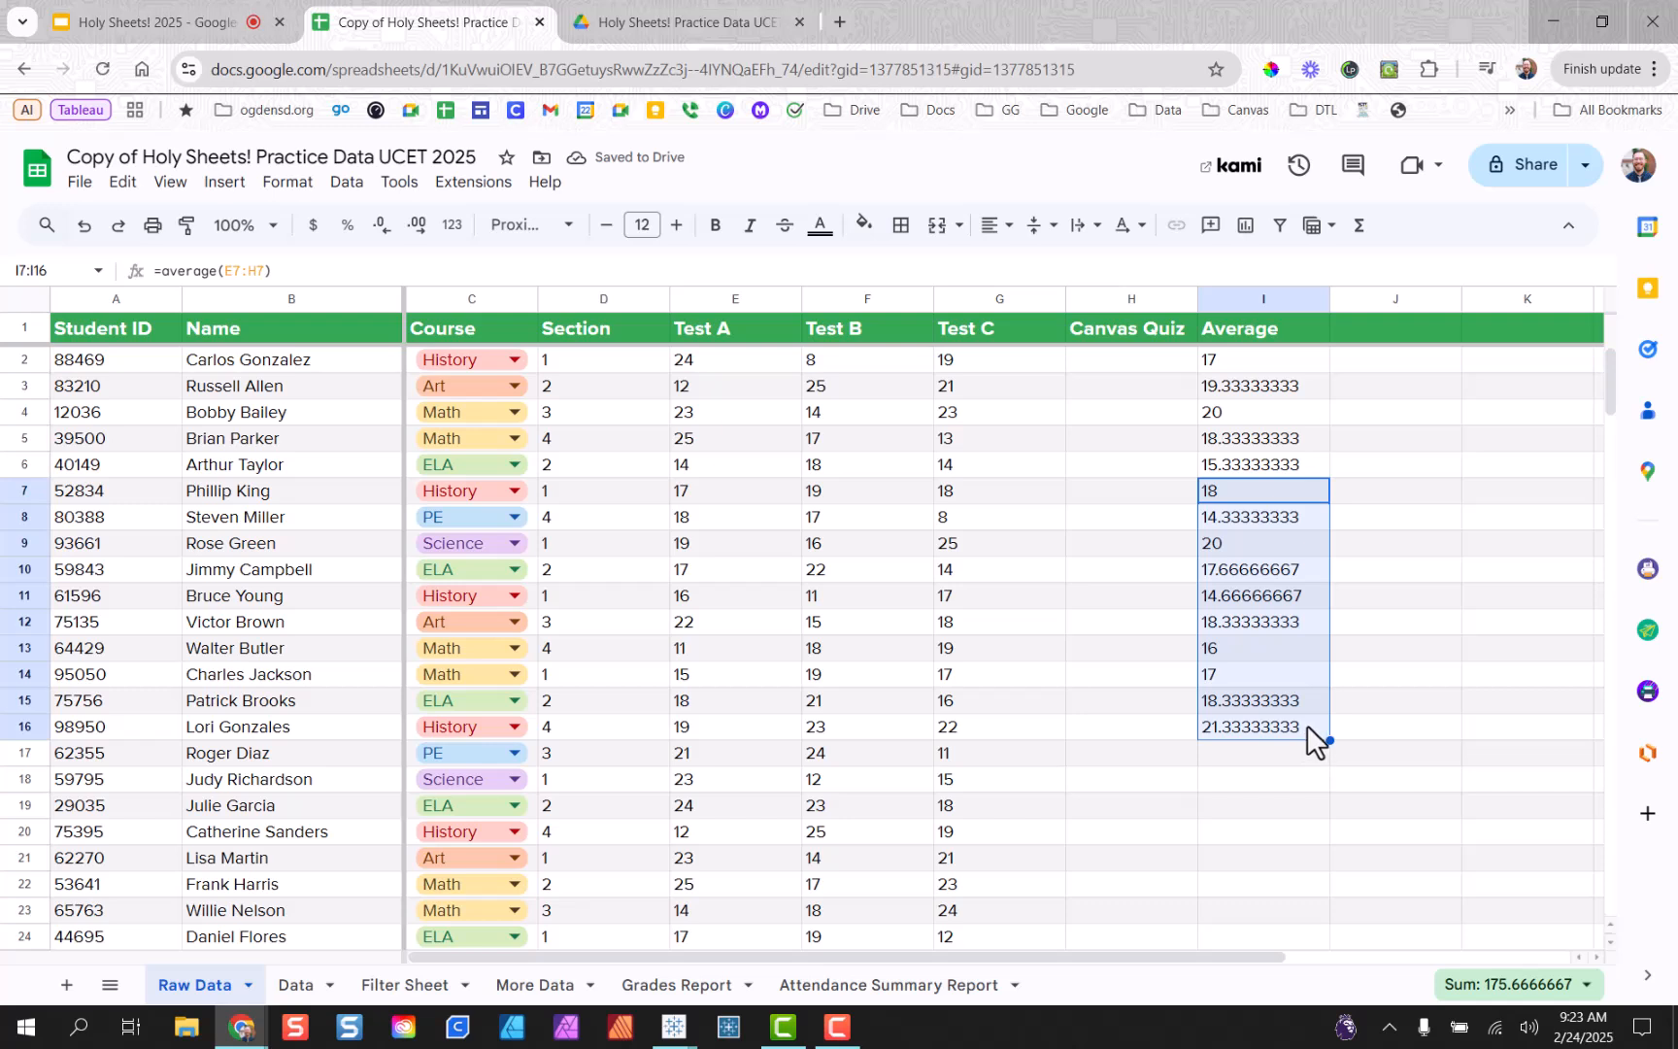
left_click(1364, 604)
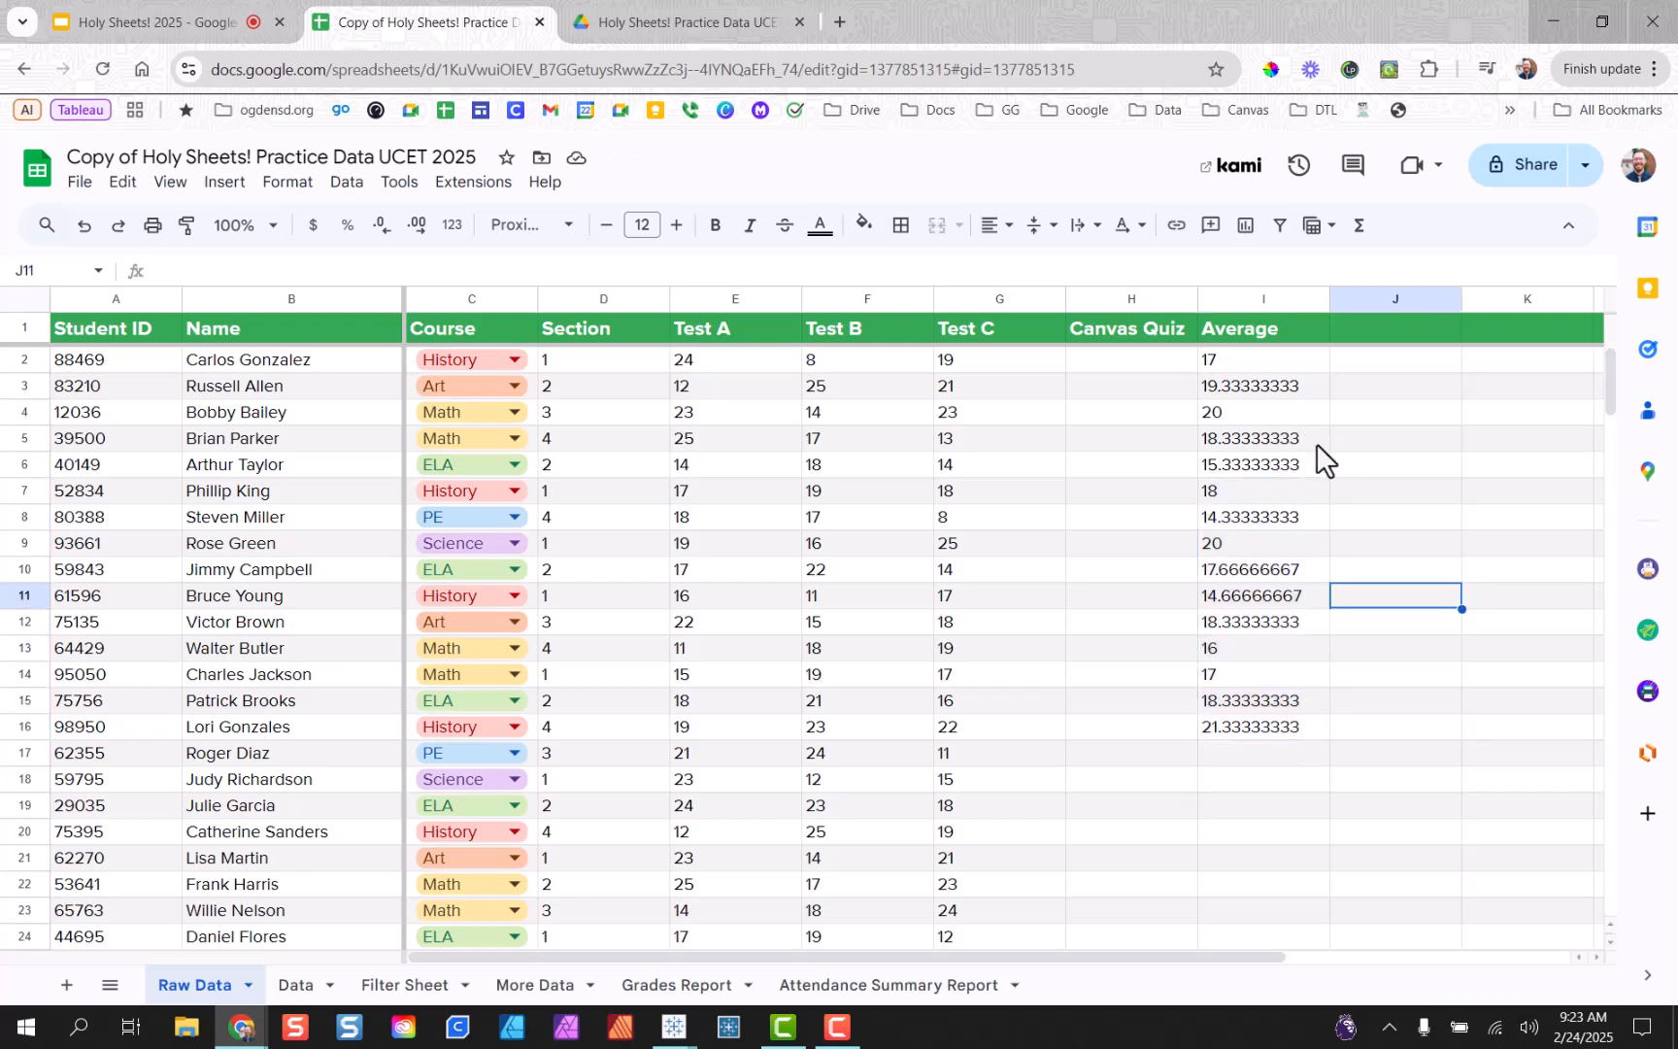
Fill the I2 average formula down to I18 and check rows 5 and 18 (16.66666667).
left_click(1292, 365)
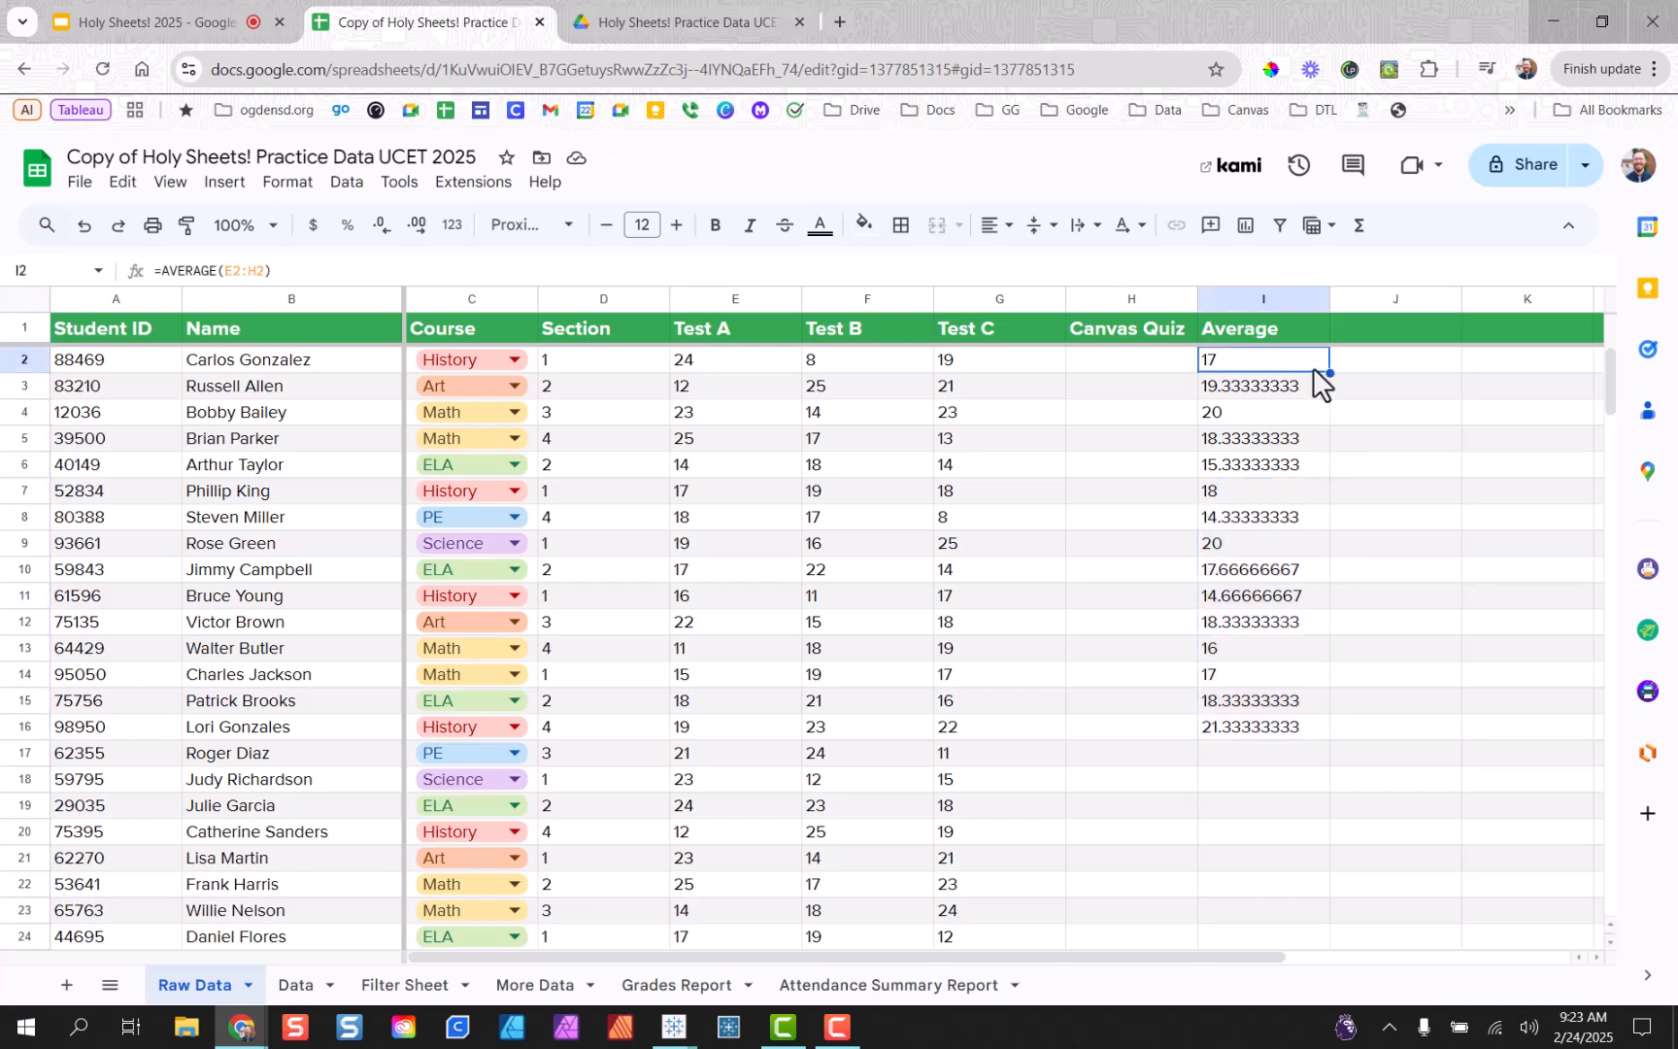
left_click_drag(1333, 374, 1331, 766)
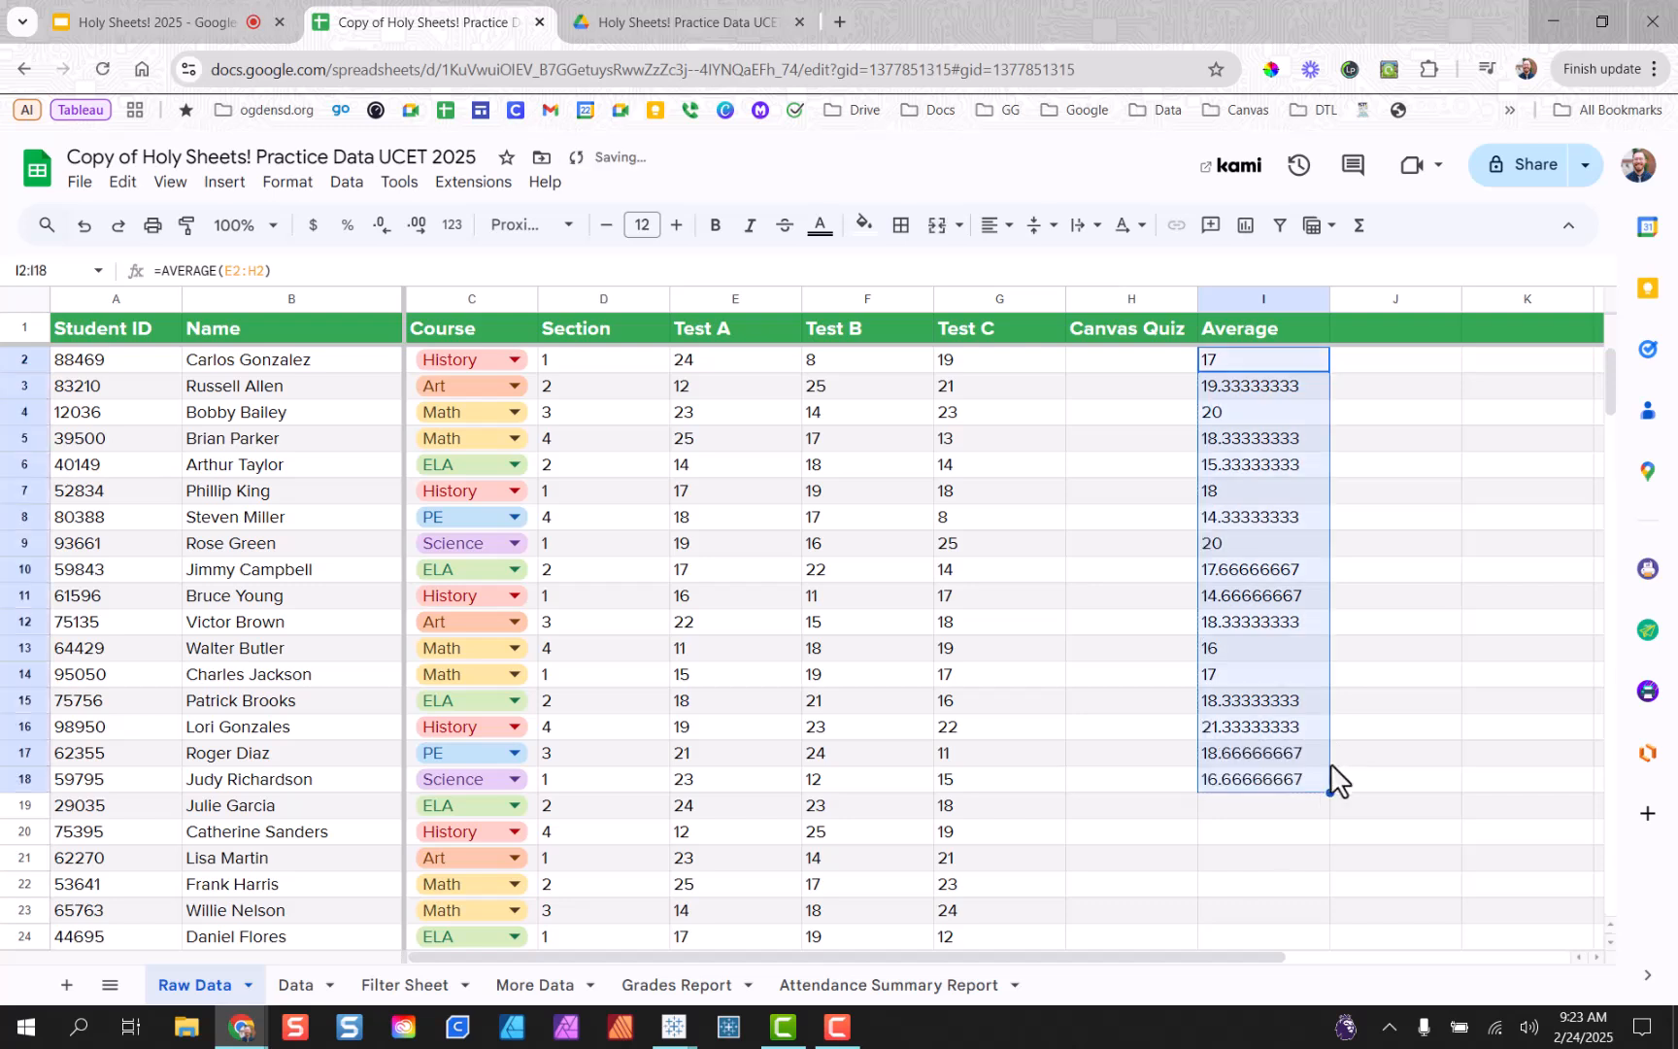
left_click(1294, 438)
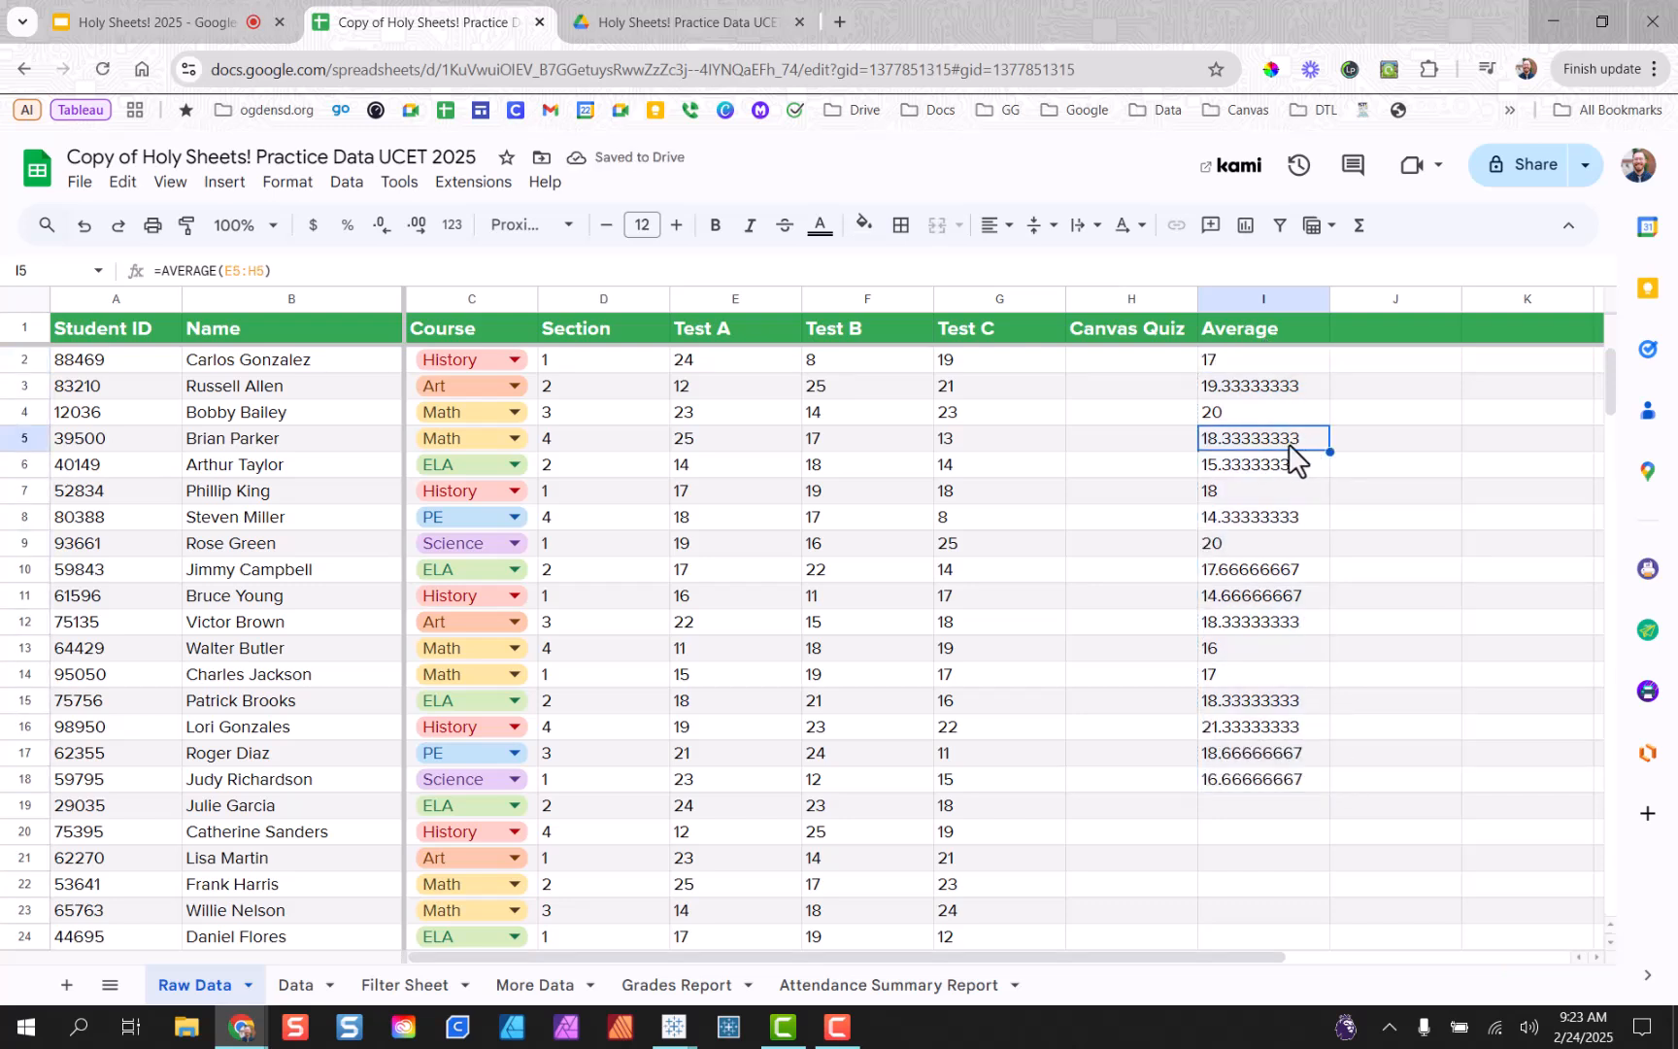
left_click(1368, 496)
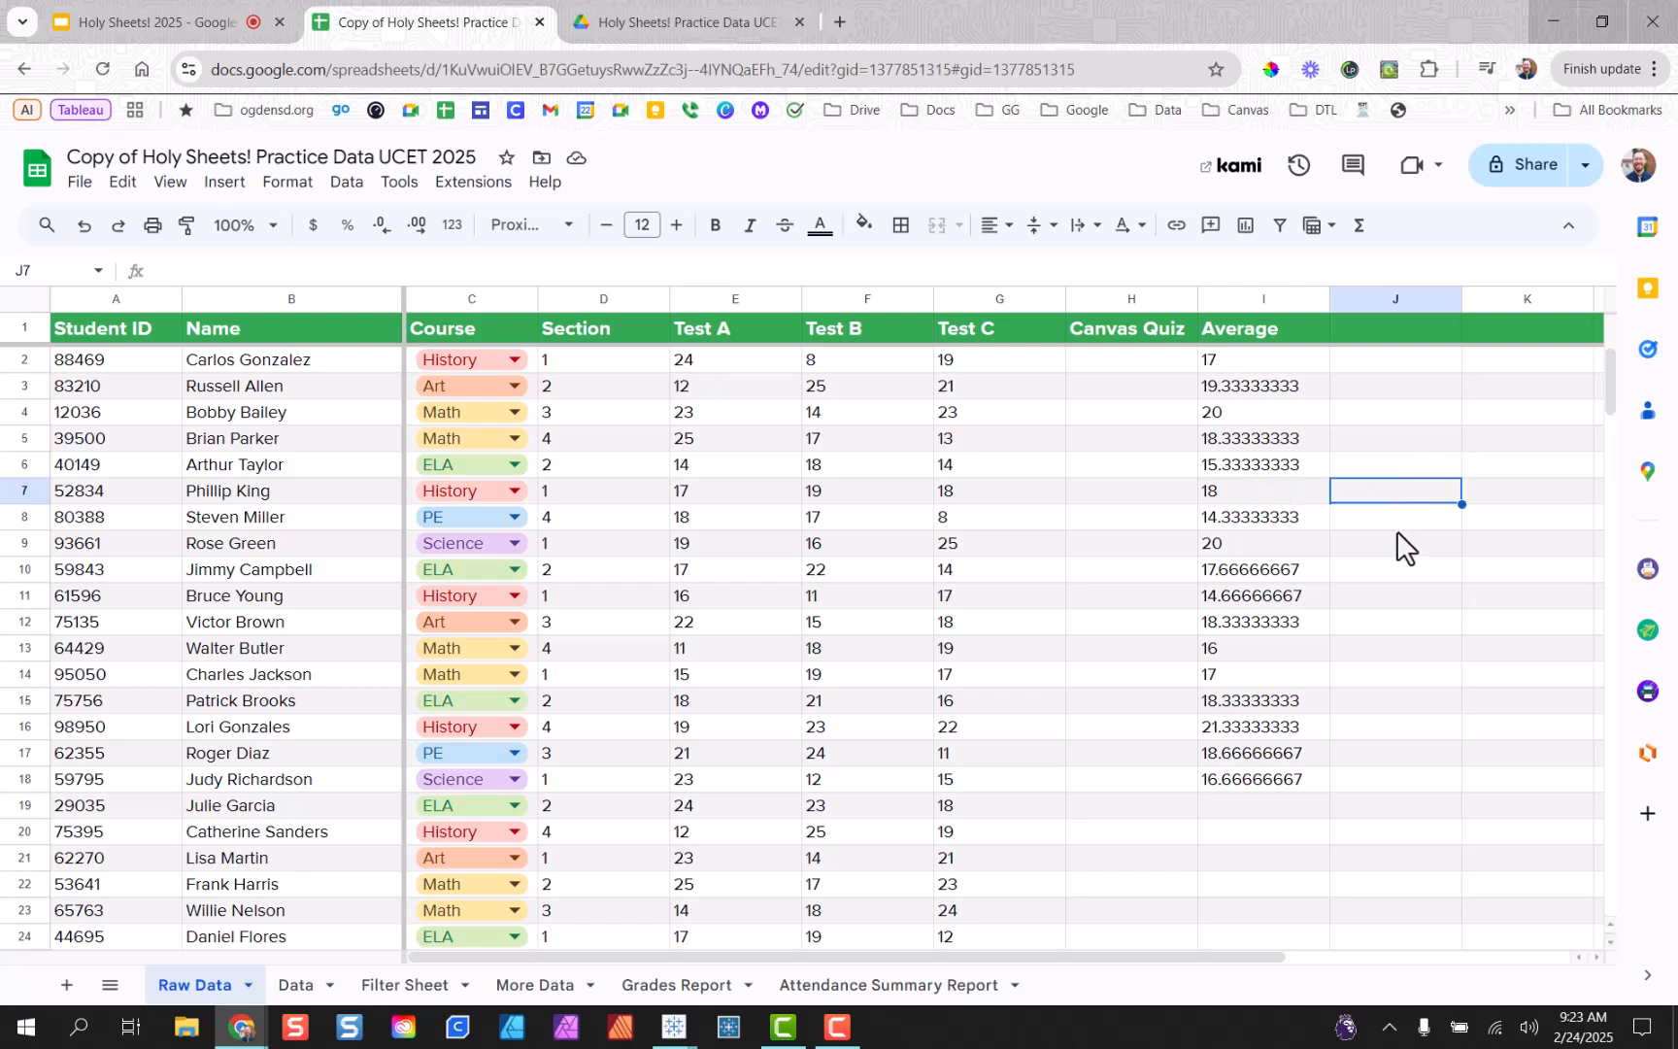
left_click(1318, 780)
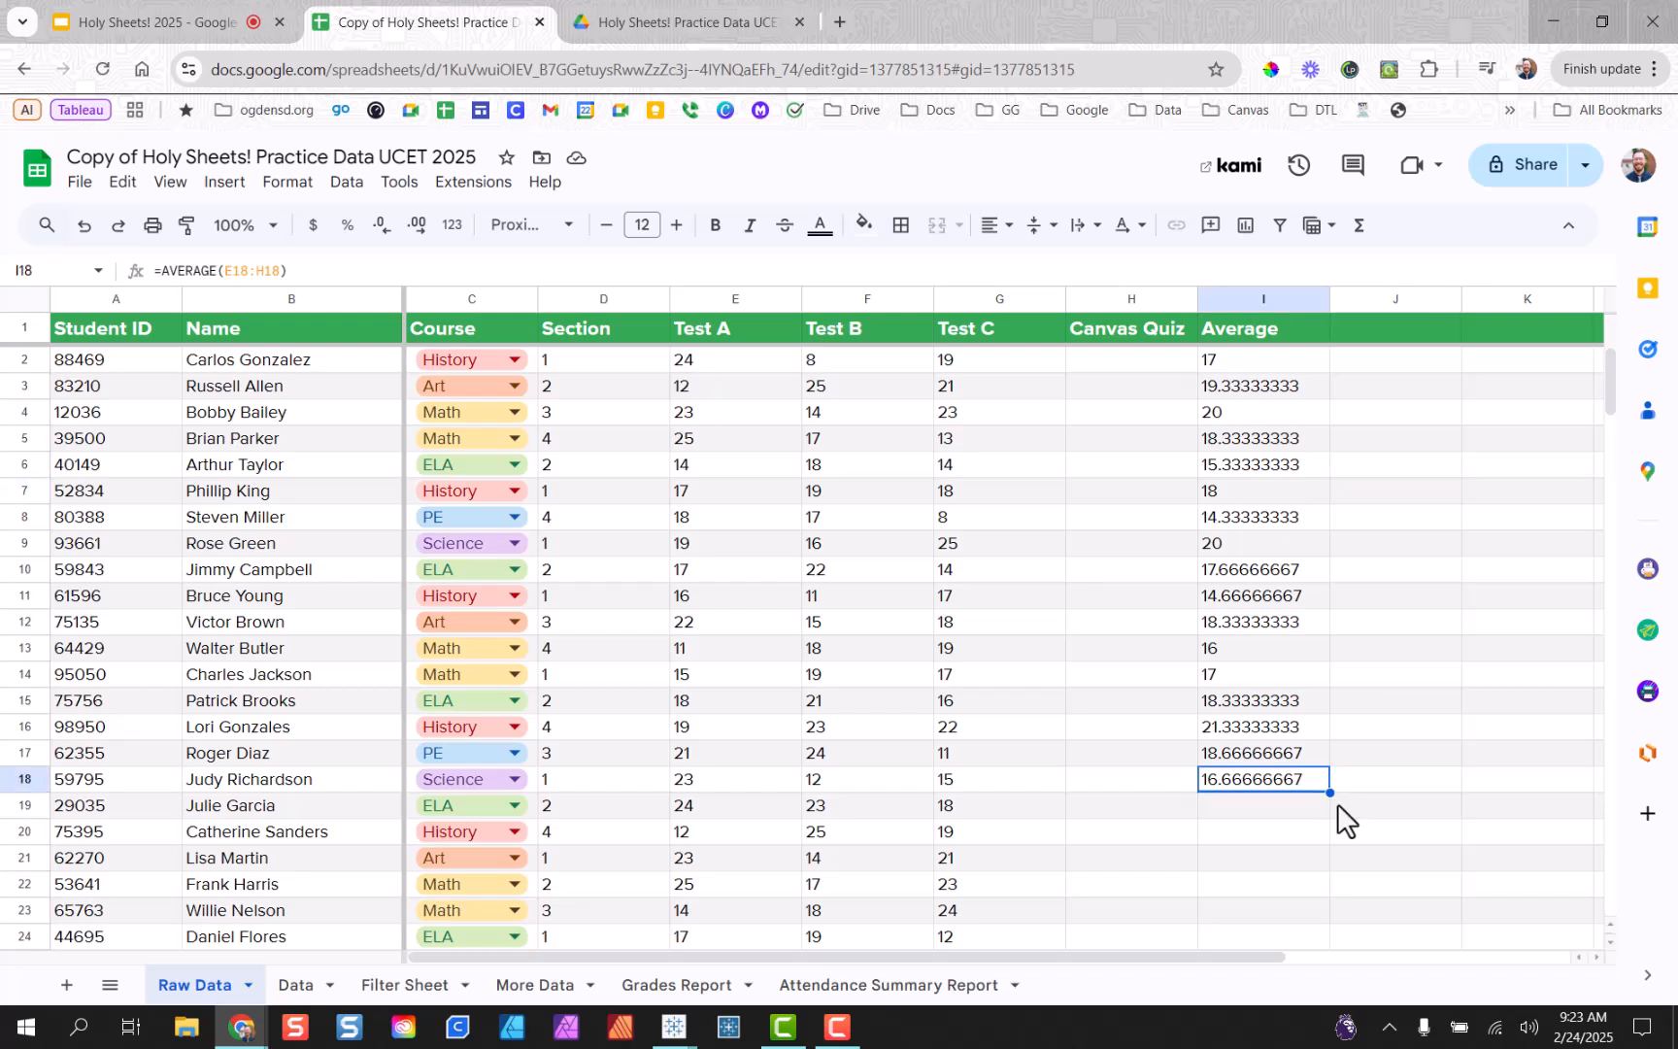
left_click(1333, 628)
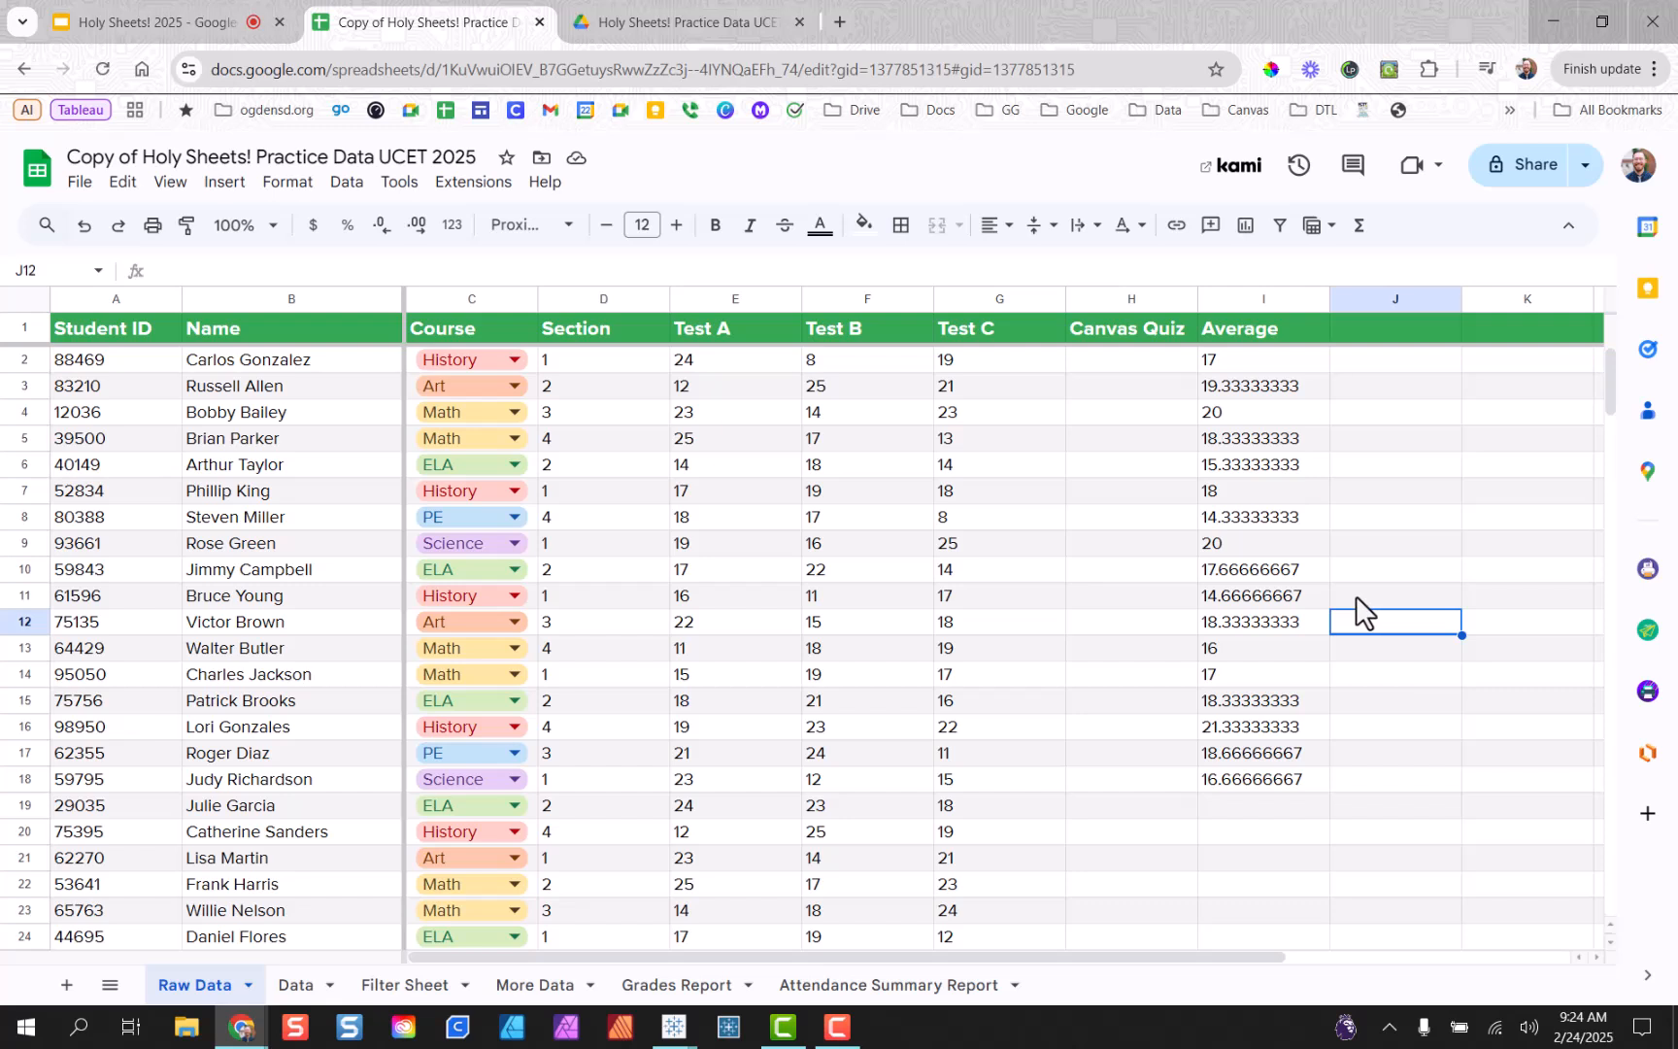
Clear the averages in I4:I18 and confirm only I2 and I3 still hold values.
left_click_drag(1306, 423, 1286, 802)
key("Delete")
left_click(1352, 643)
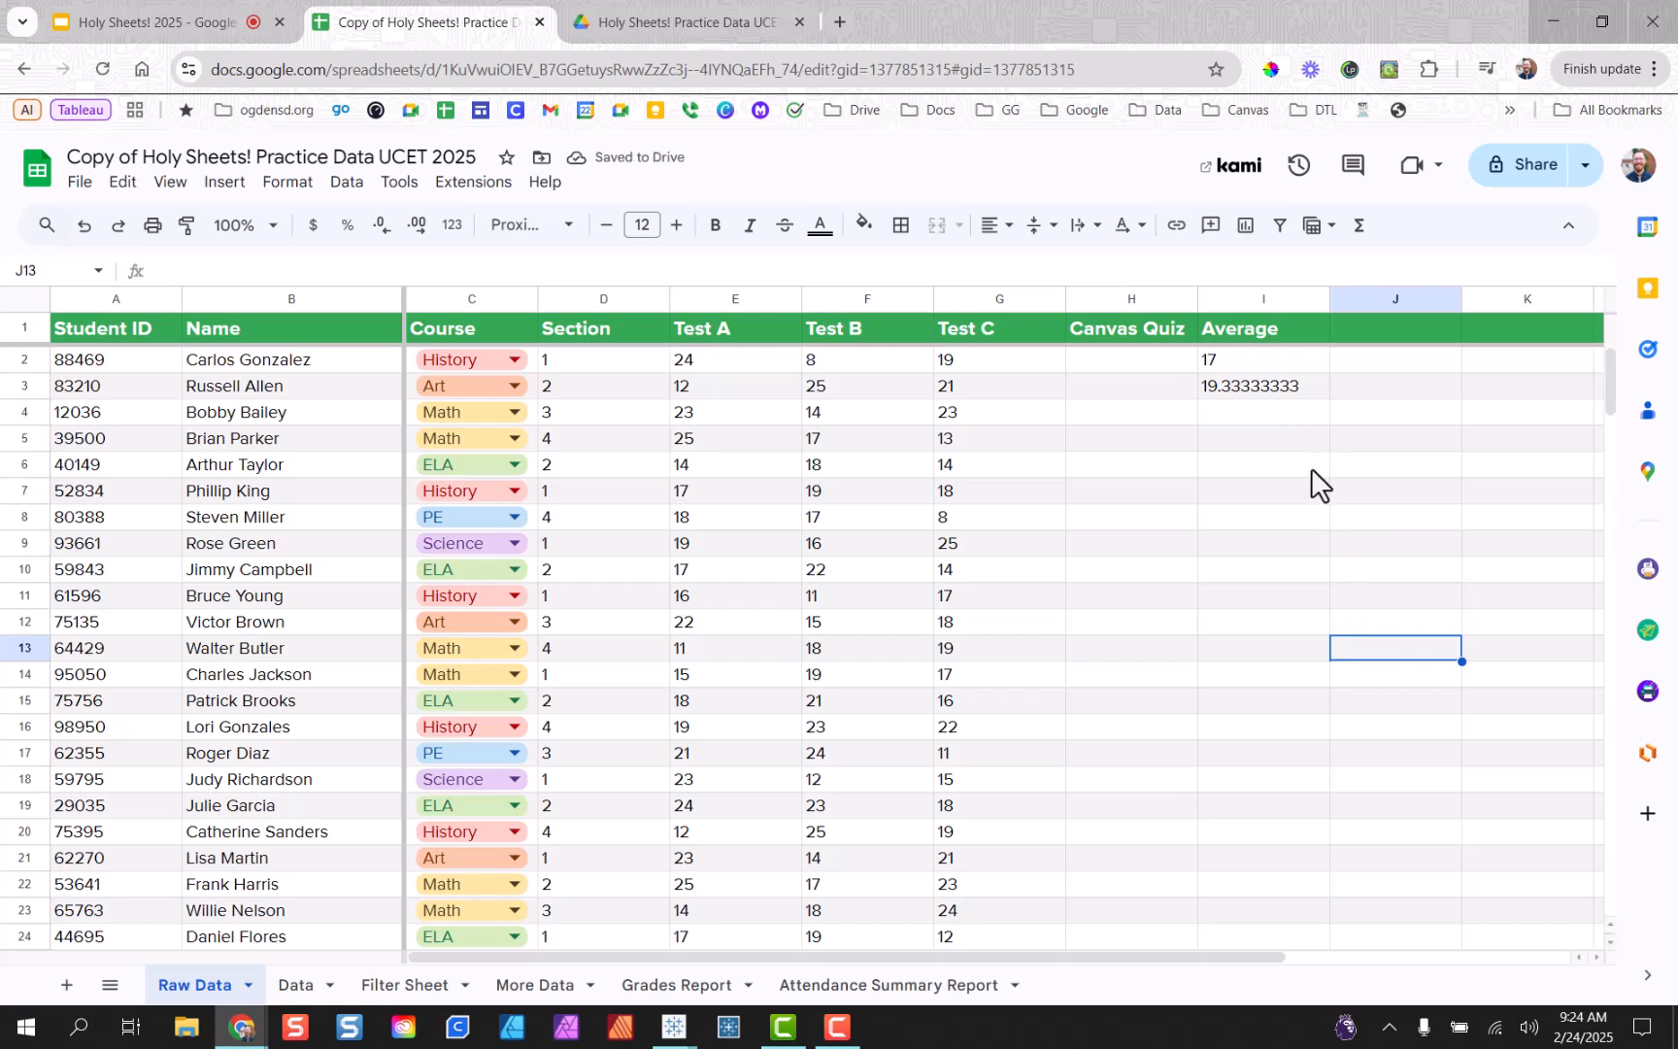
left_click(1291, 389)
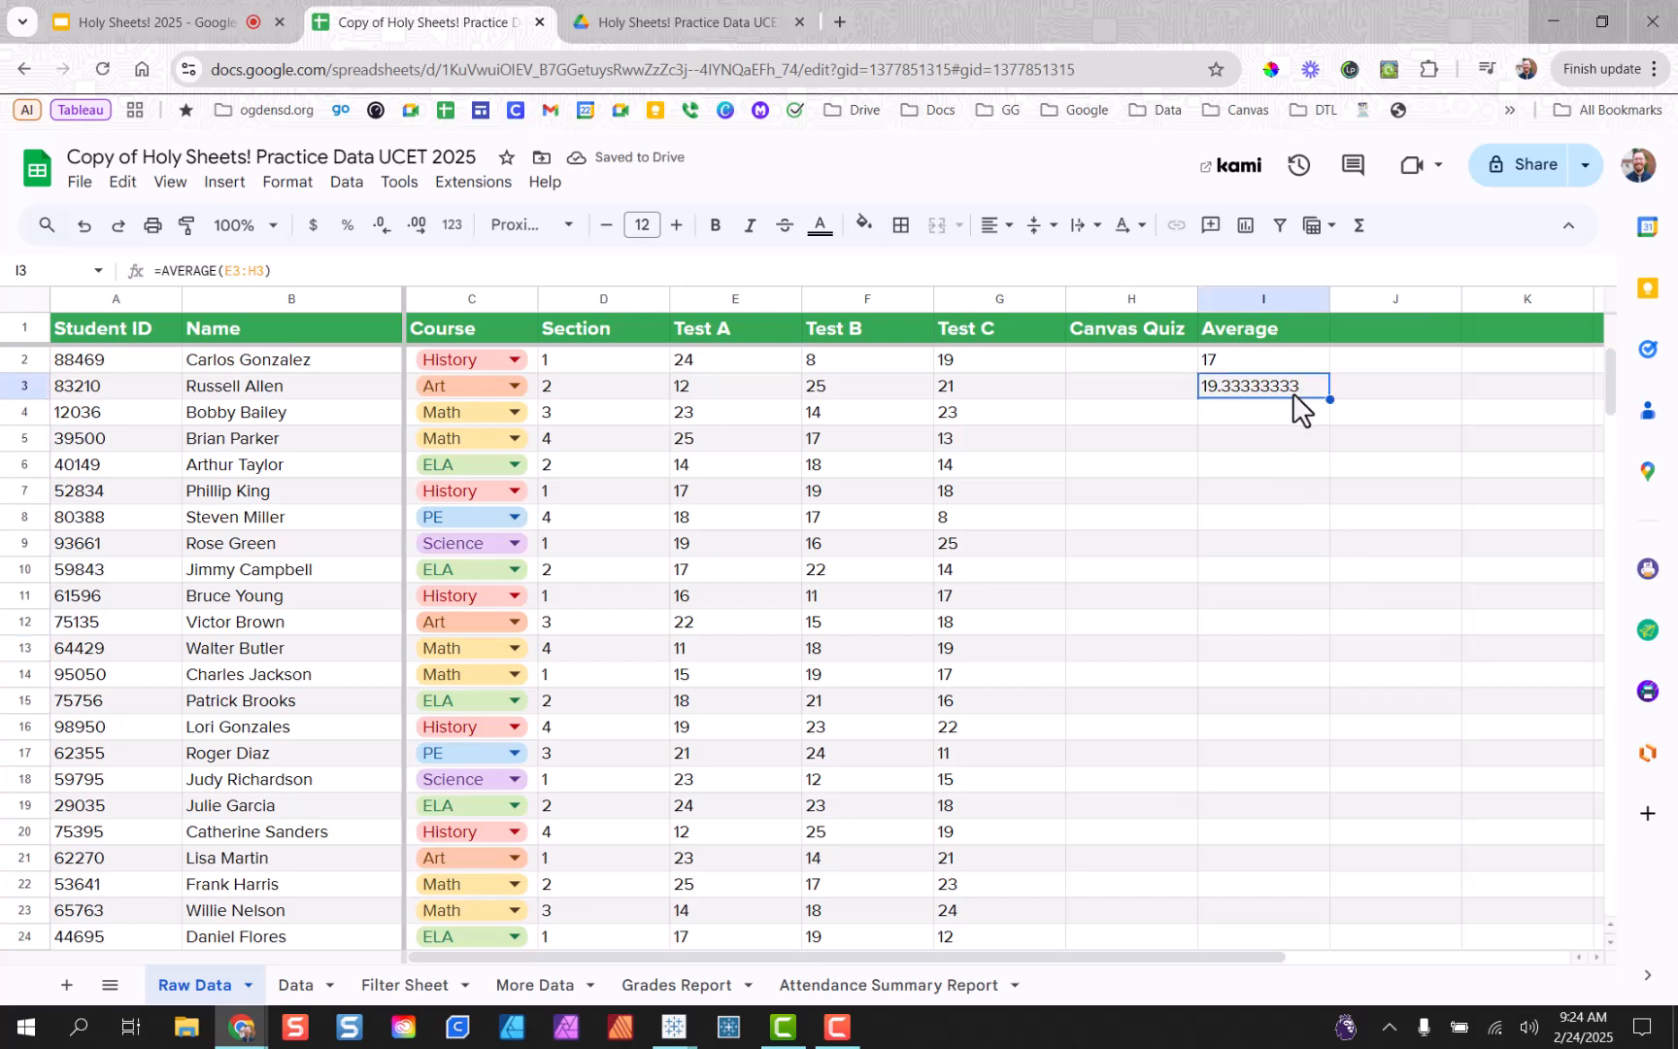
left_click(1263, 439)
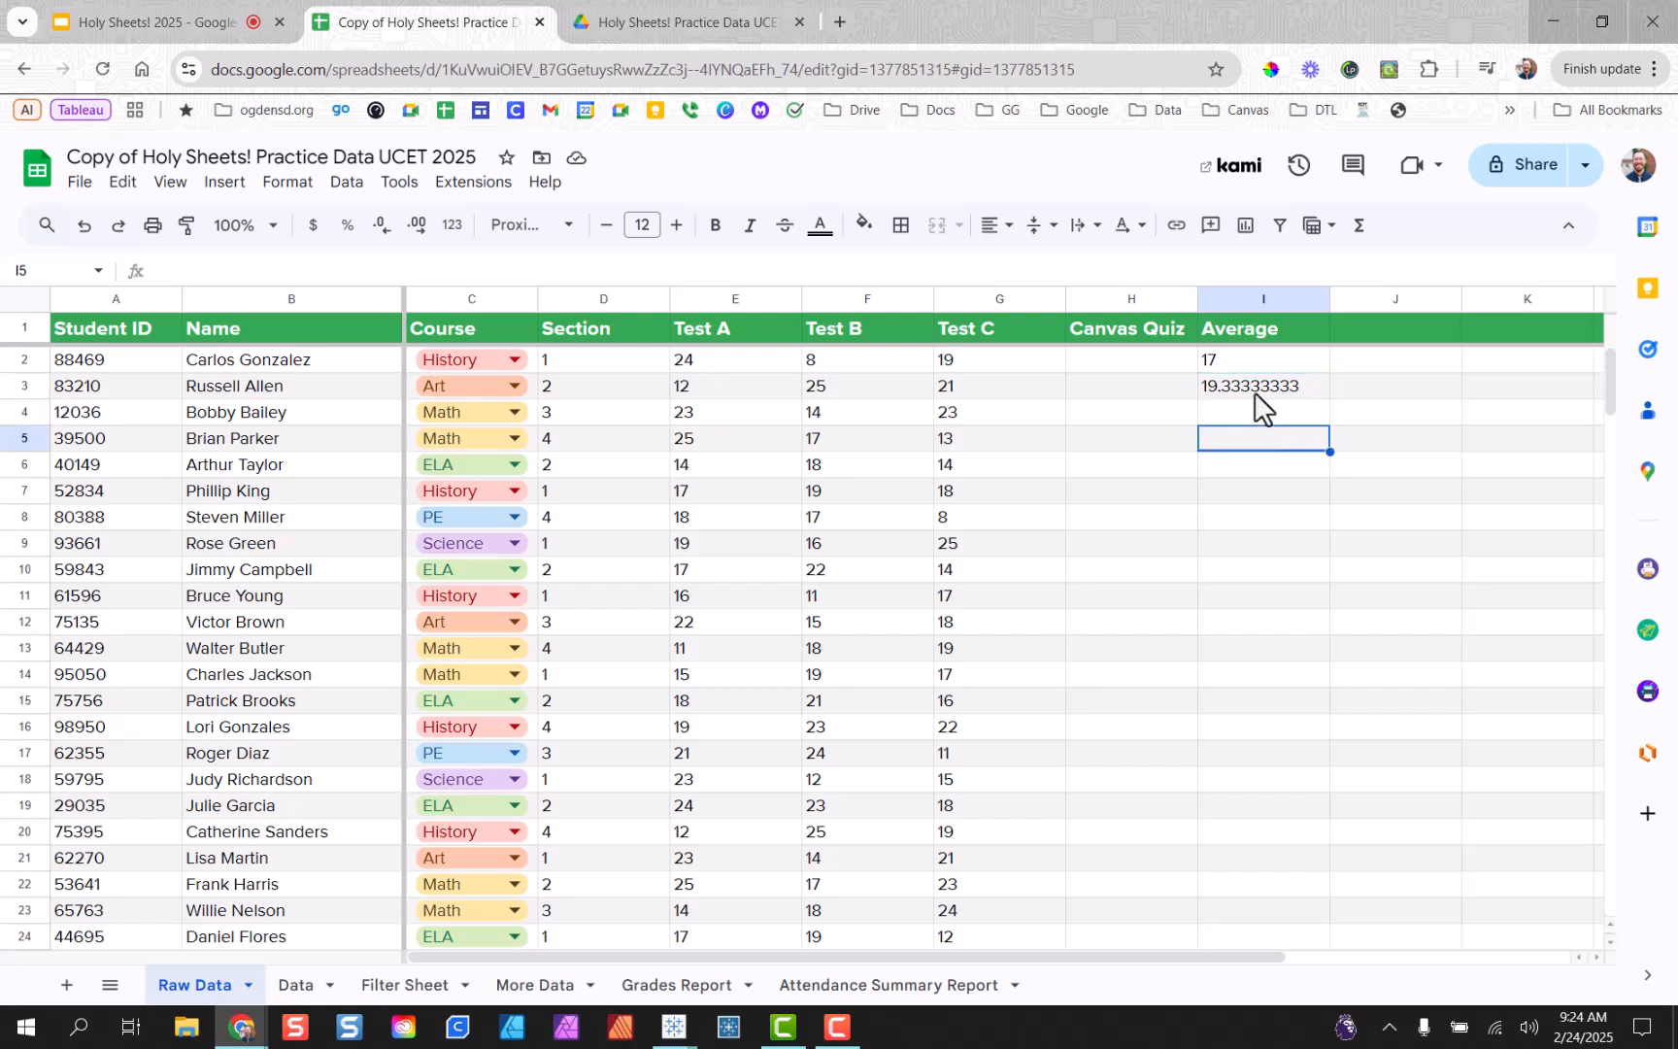
left_click(1307, 394)
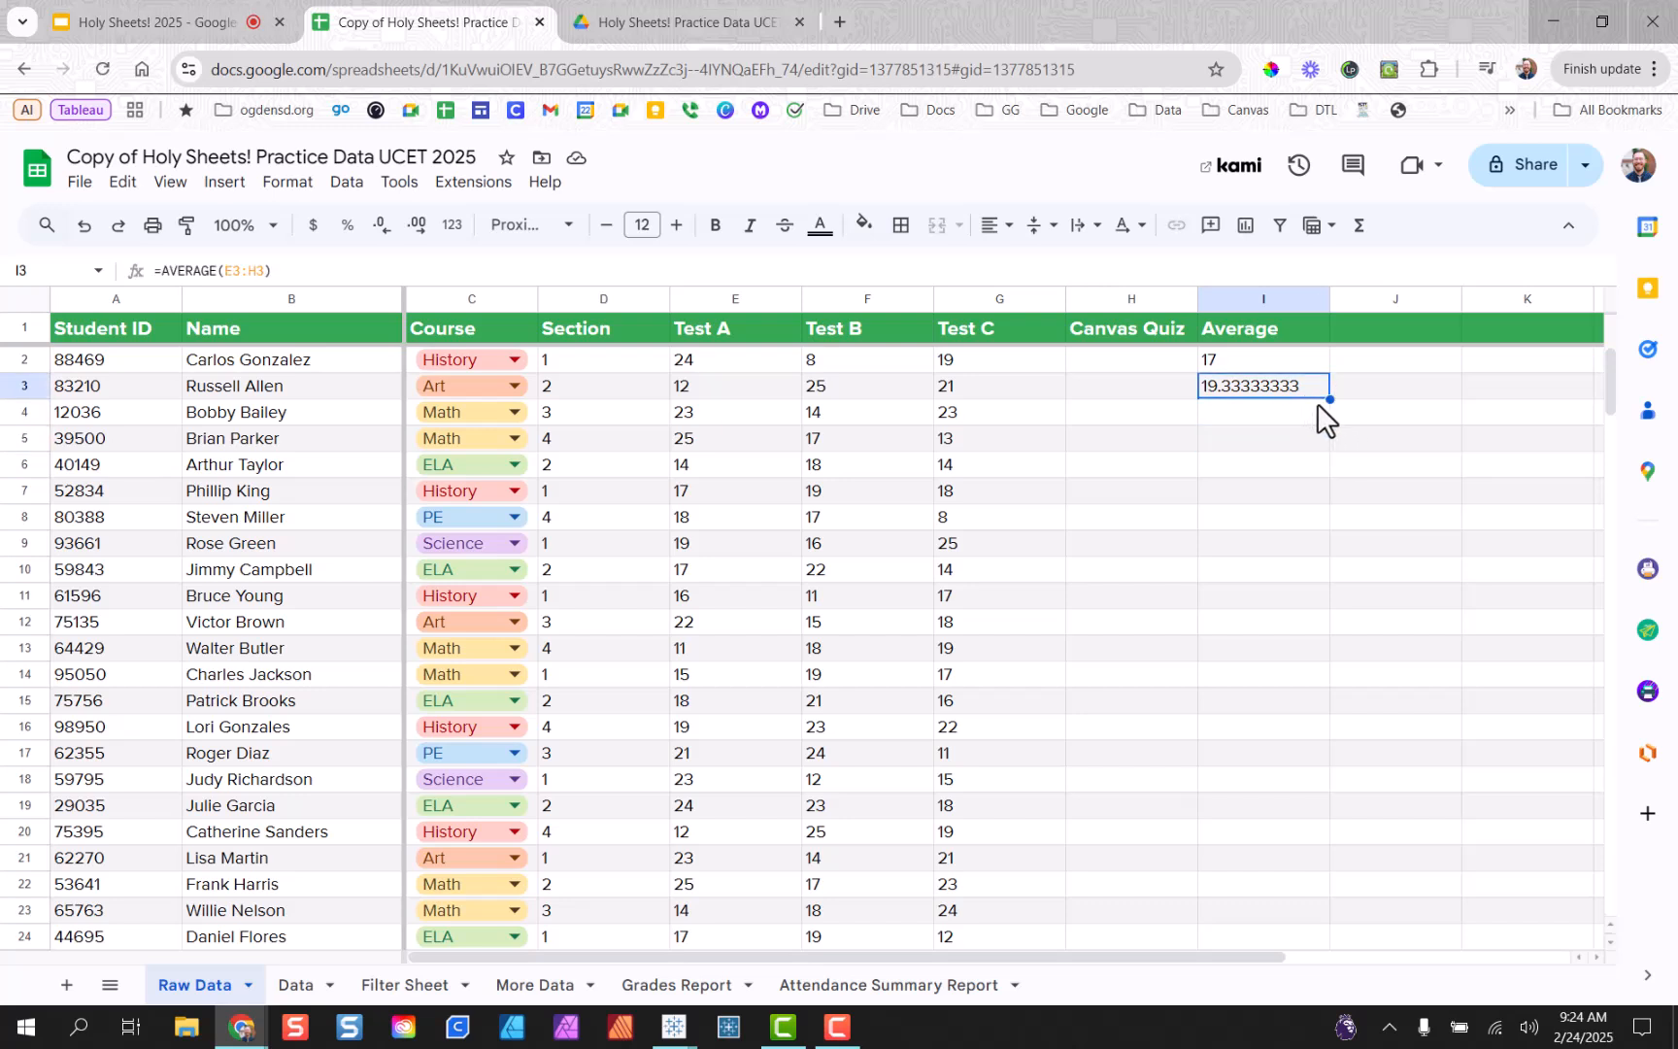
left_click(1304, 408)
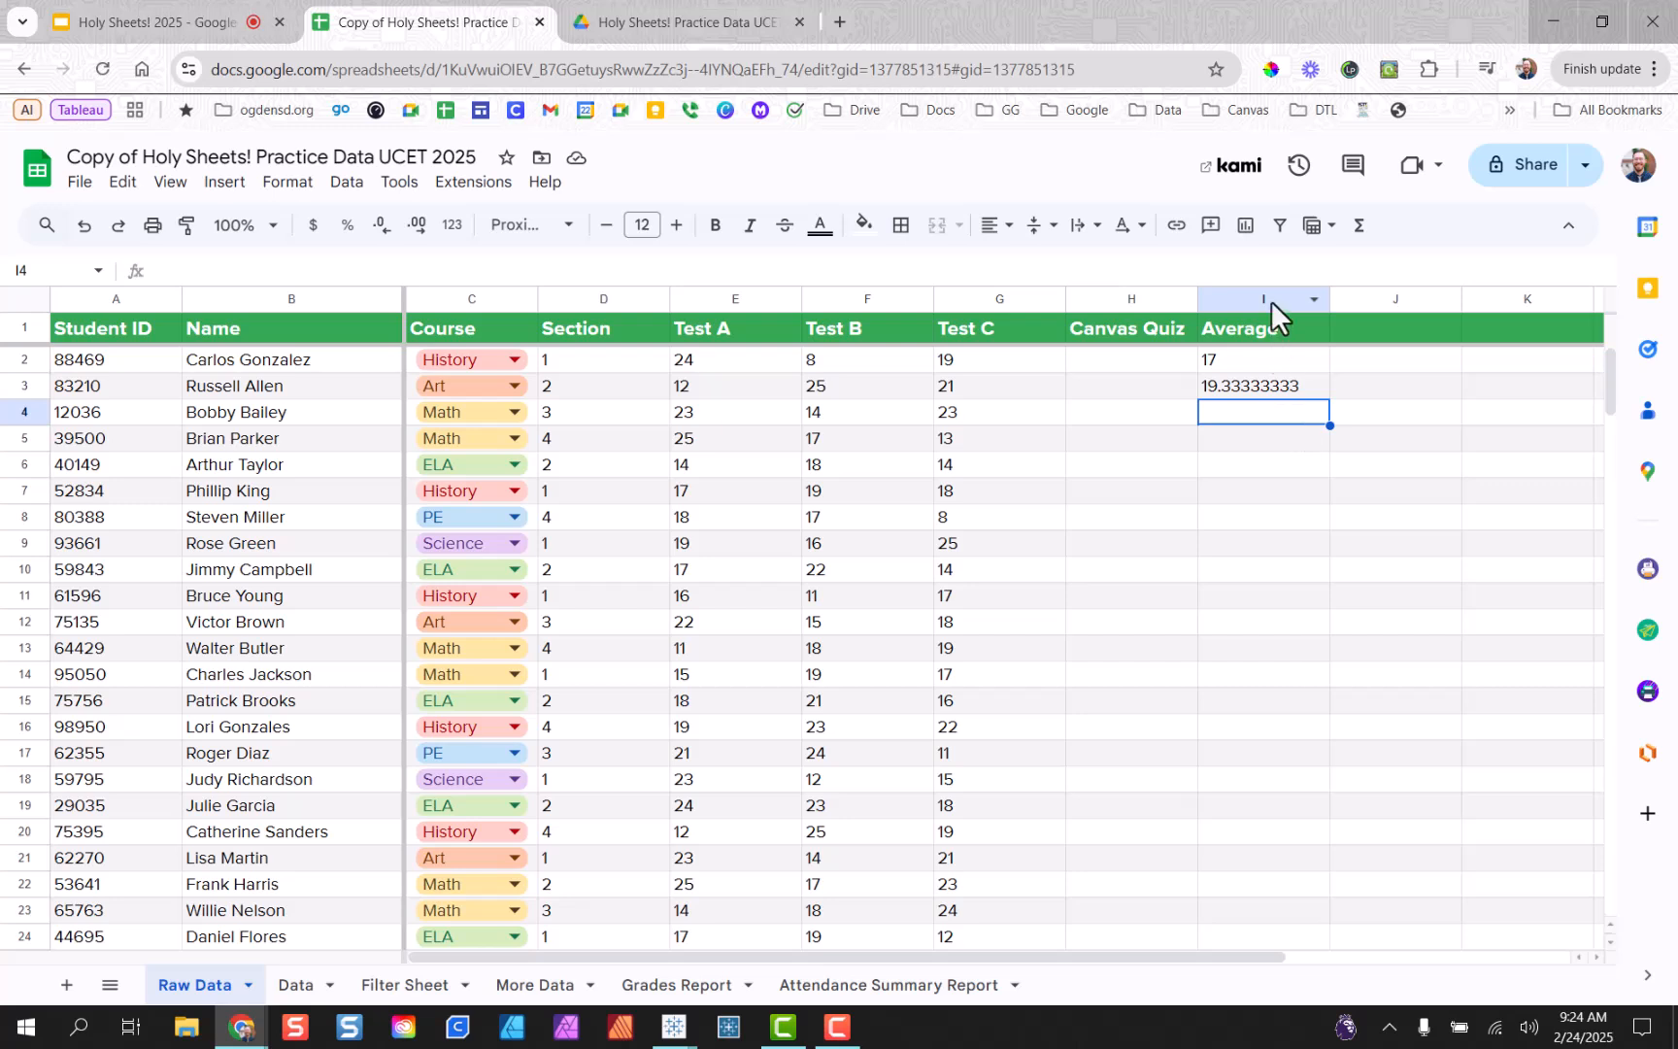
Try dragging the Average column elsewhere, leaving it in place.
left_click(1269, 299)
mouse_move(1272, 292)
left_mouse_down()
mouse_move(1206, 301)
mouse_move(1267, 297)
left_mouse_up()
left_click(1259, 462)
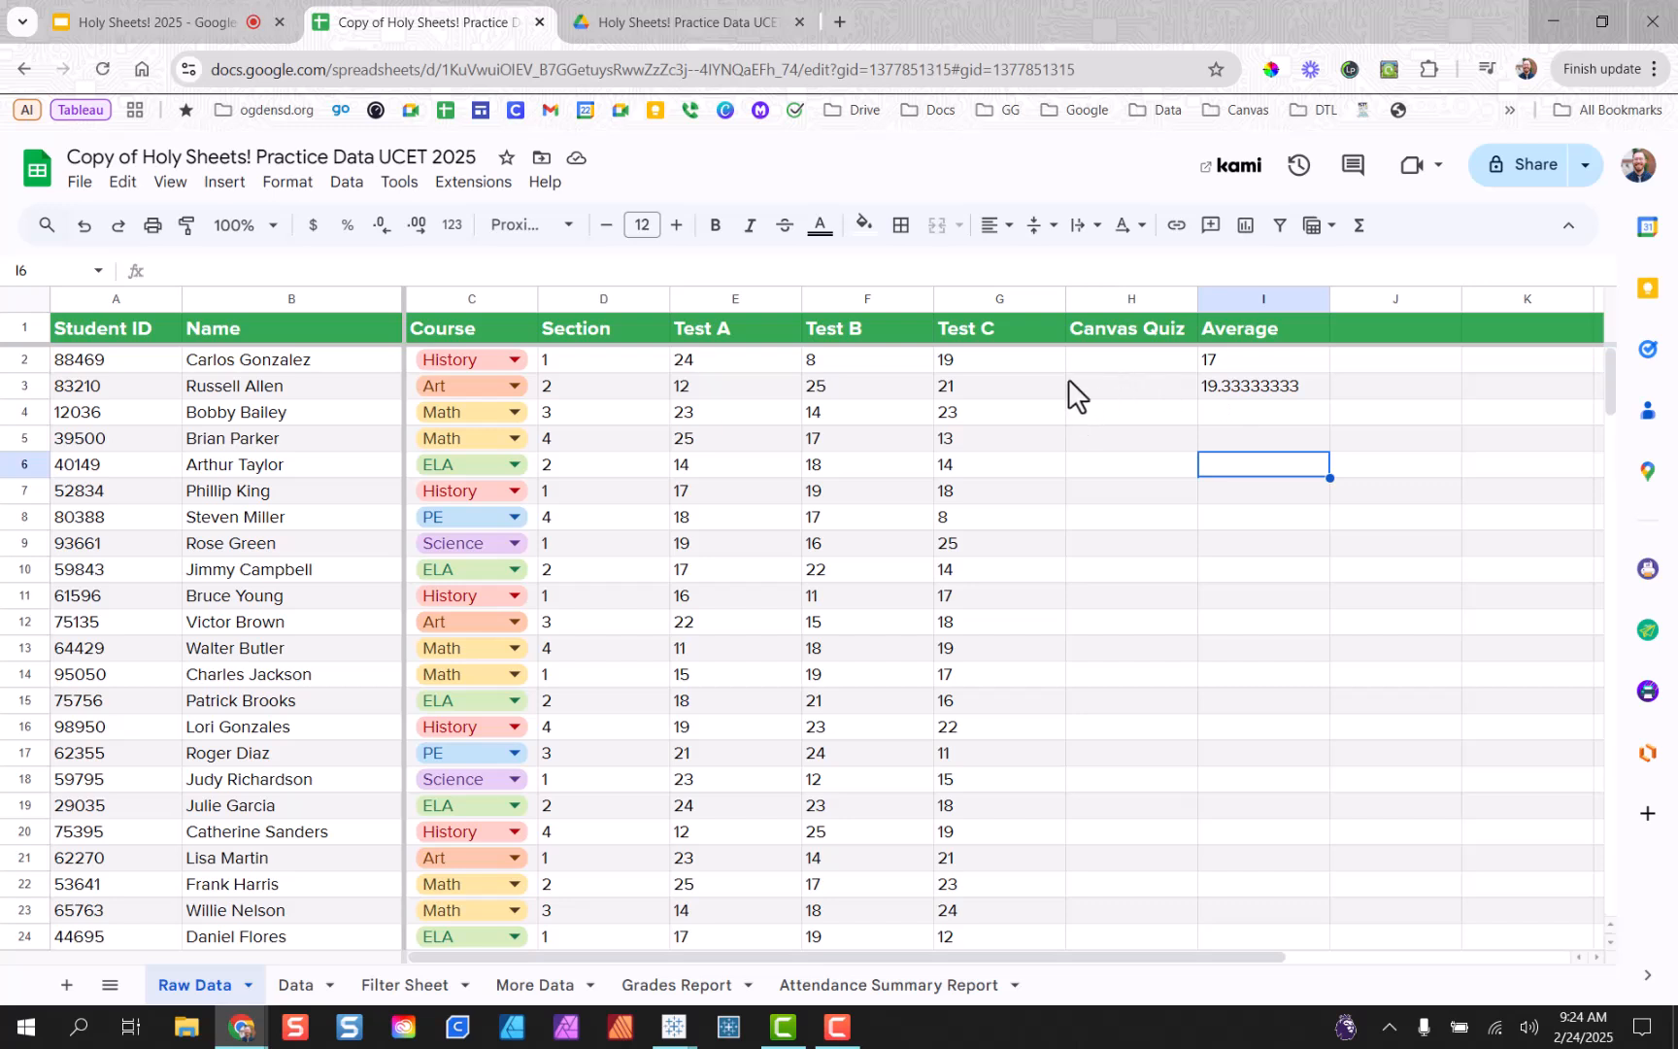
Try moving Test C after Canvas Quiz, check the I2 formula range, then undo the move.
left_click(969, 297)
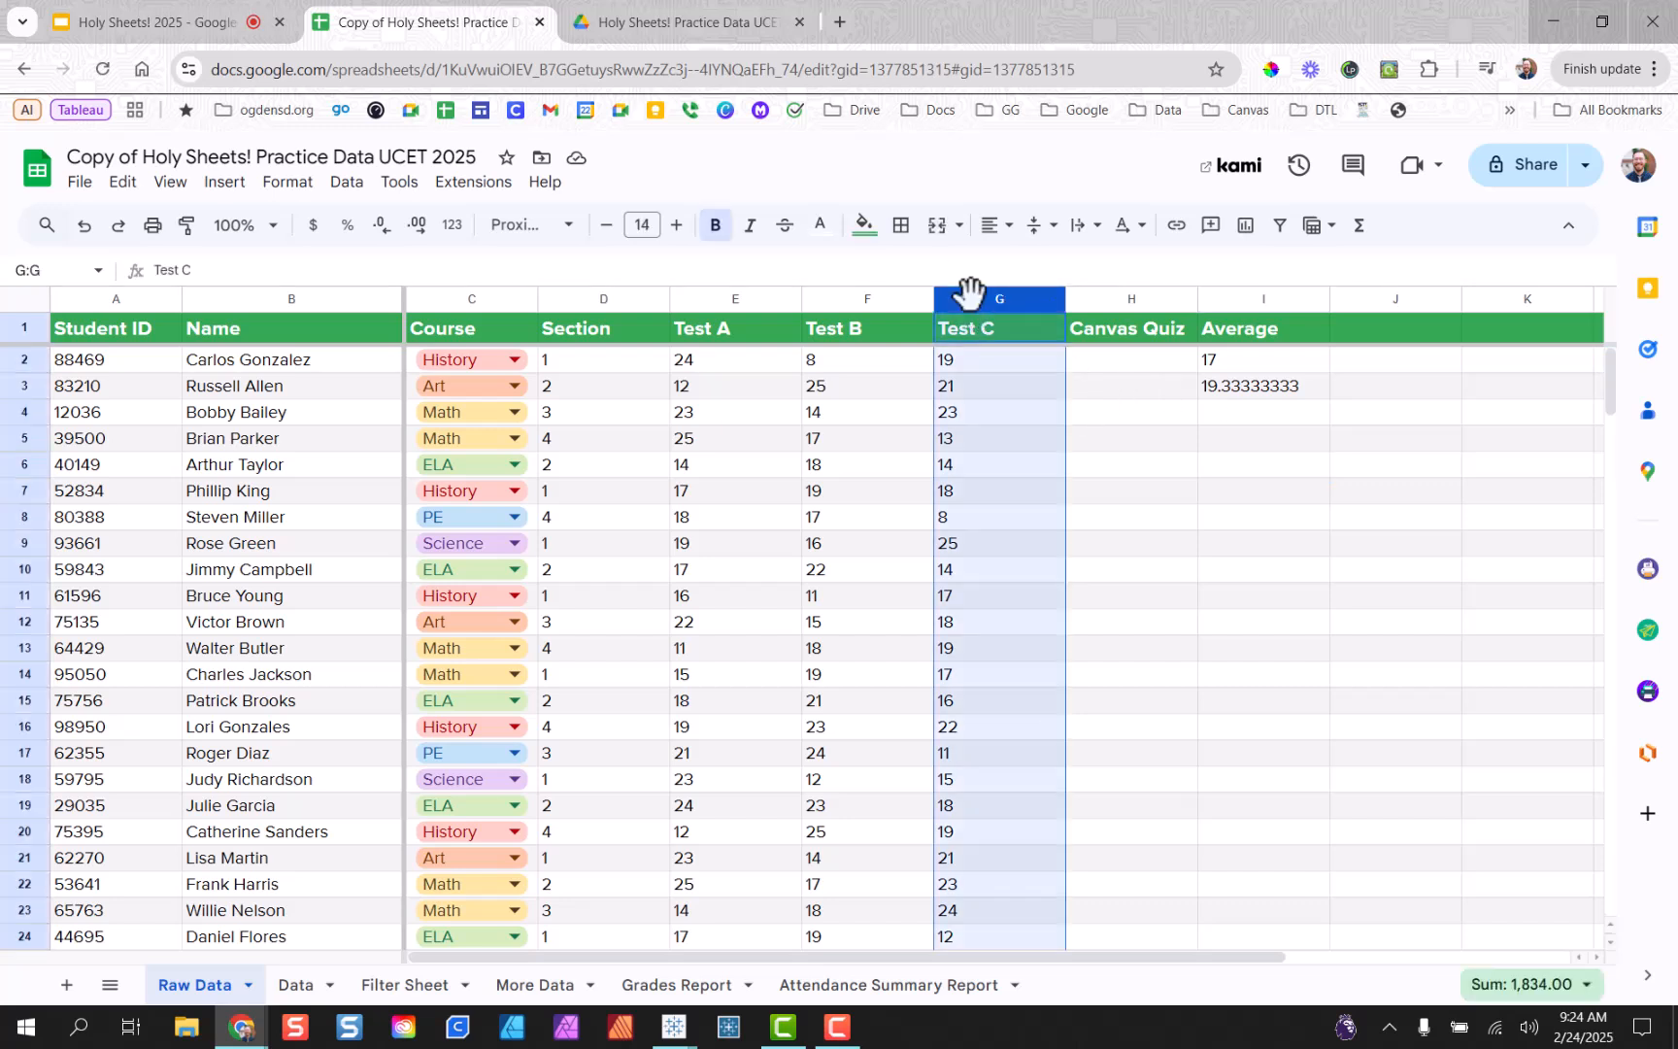
left_click_drag(981, 293, 1168, 328)
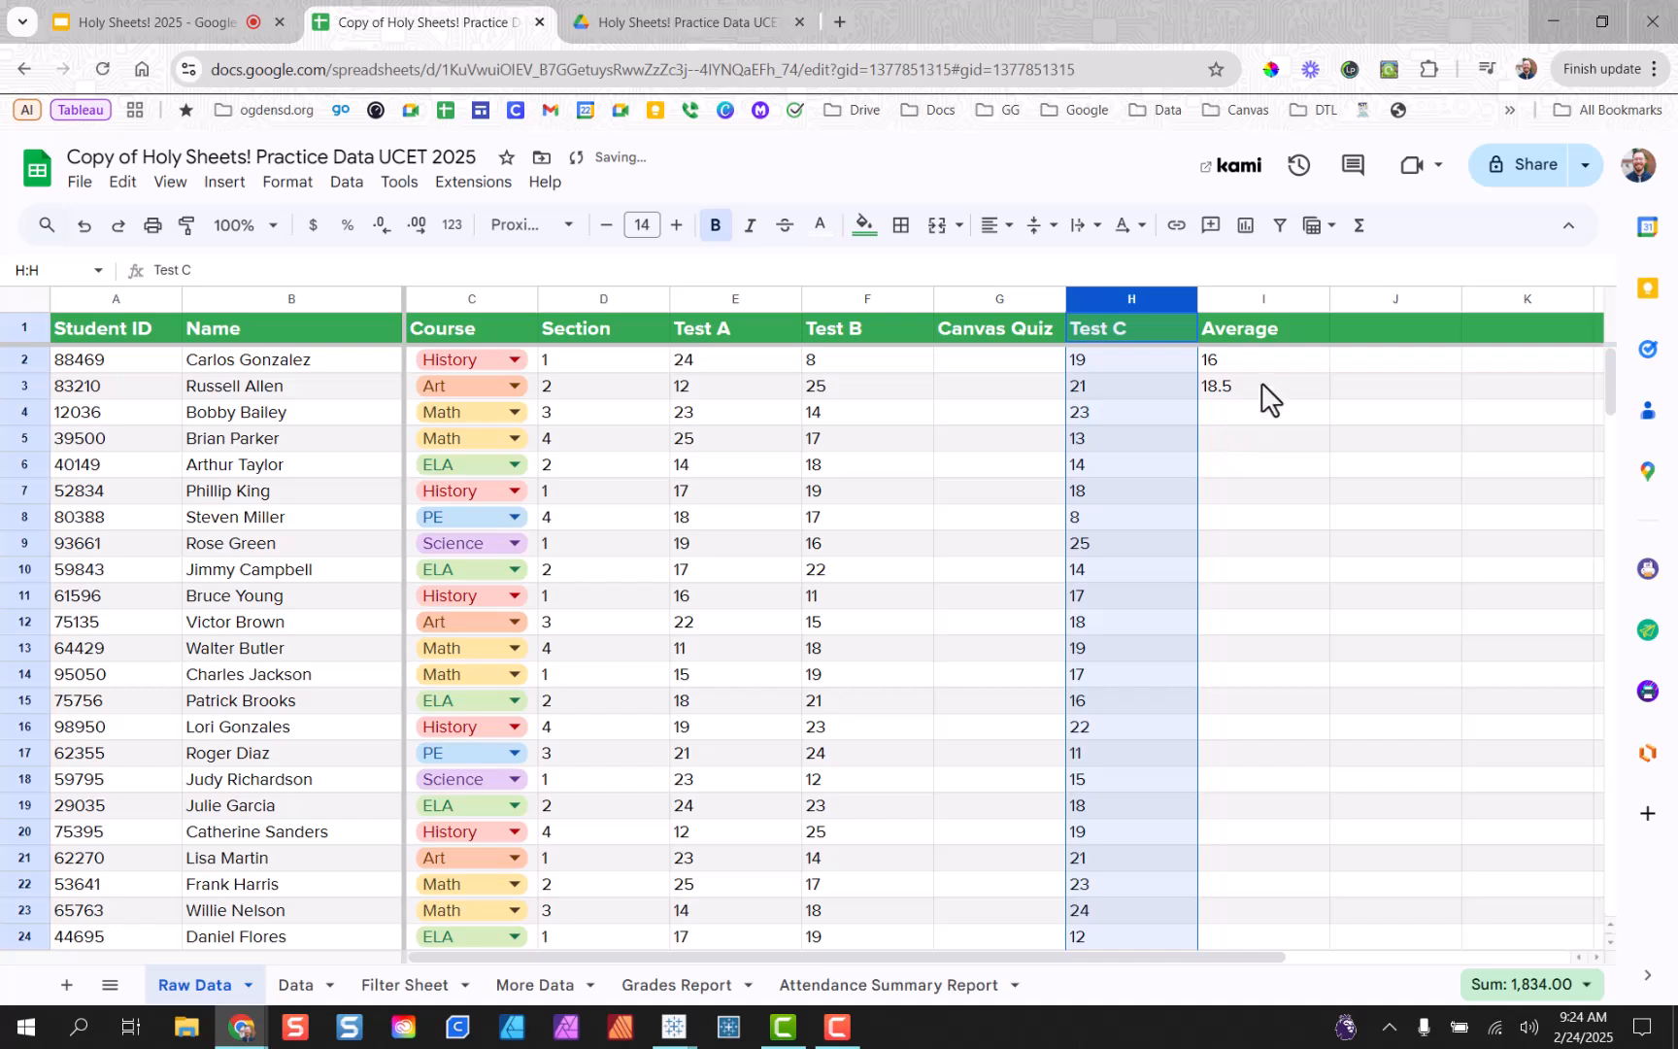
left_click(1254, 359)
double_click(1254, 358)
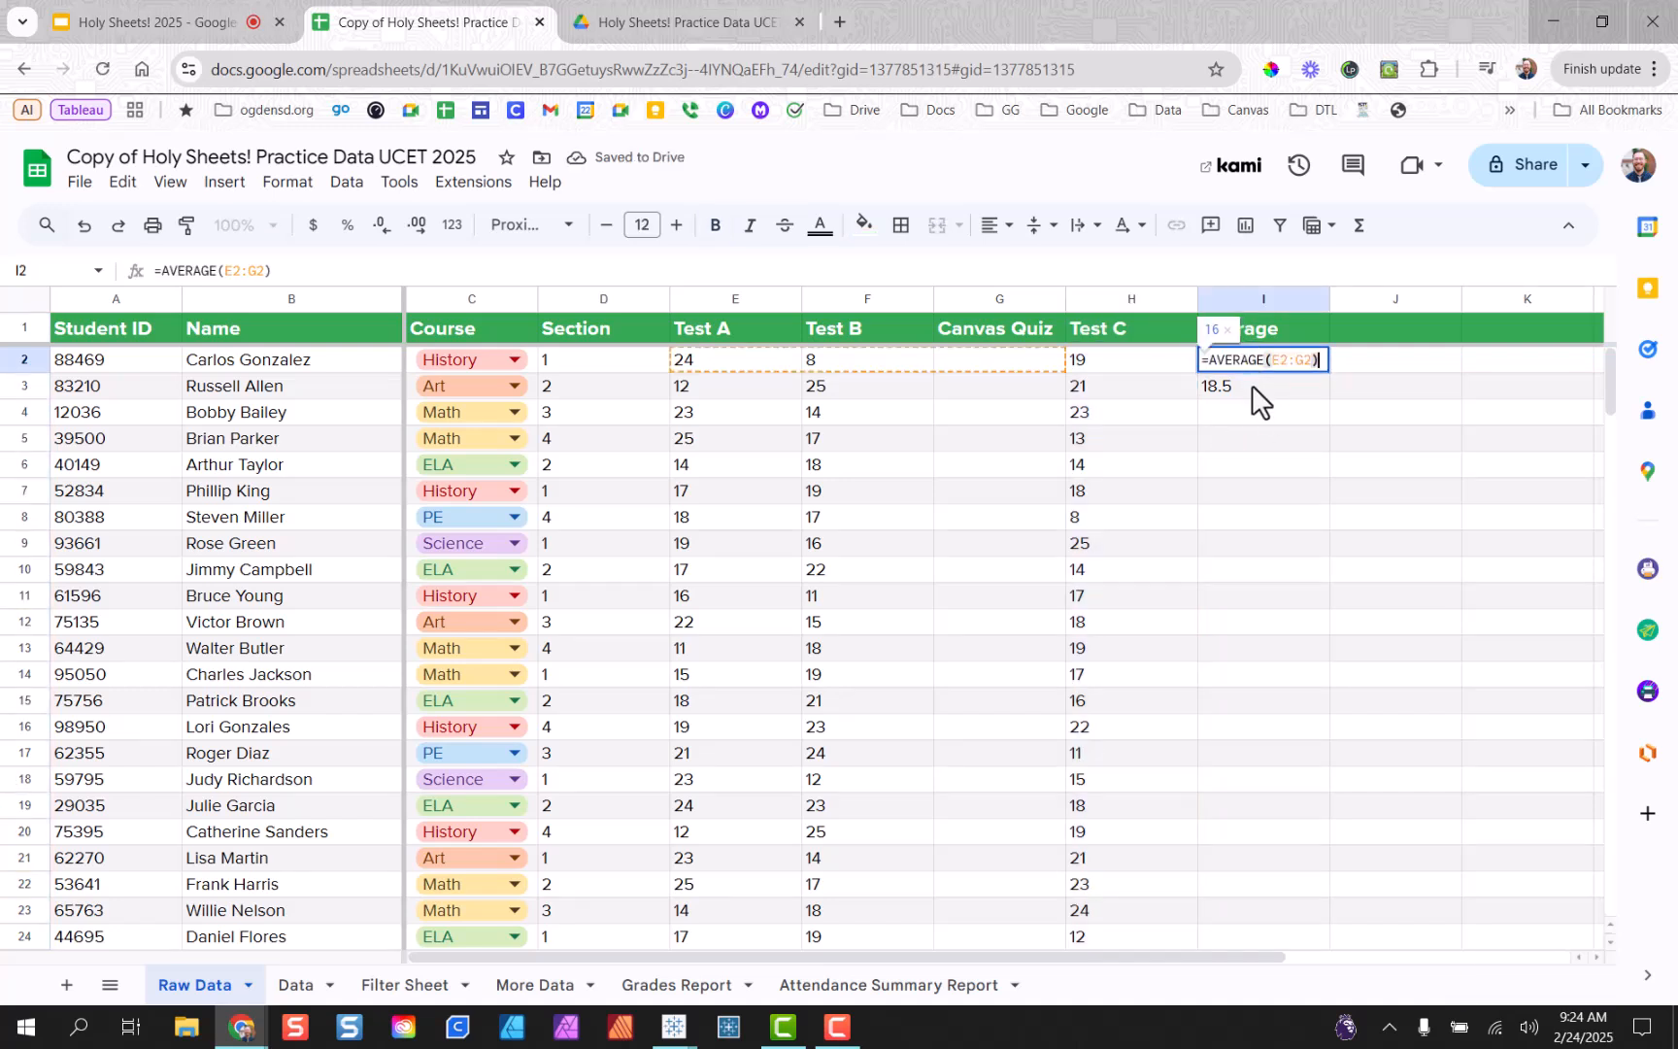
left_click(1250, 388)
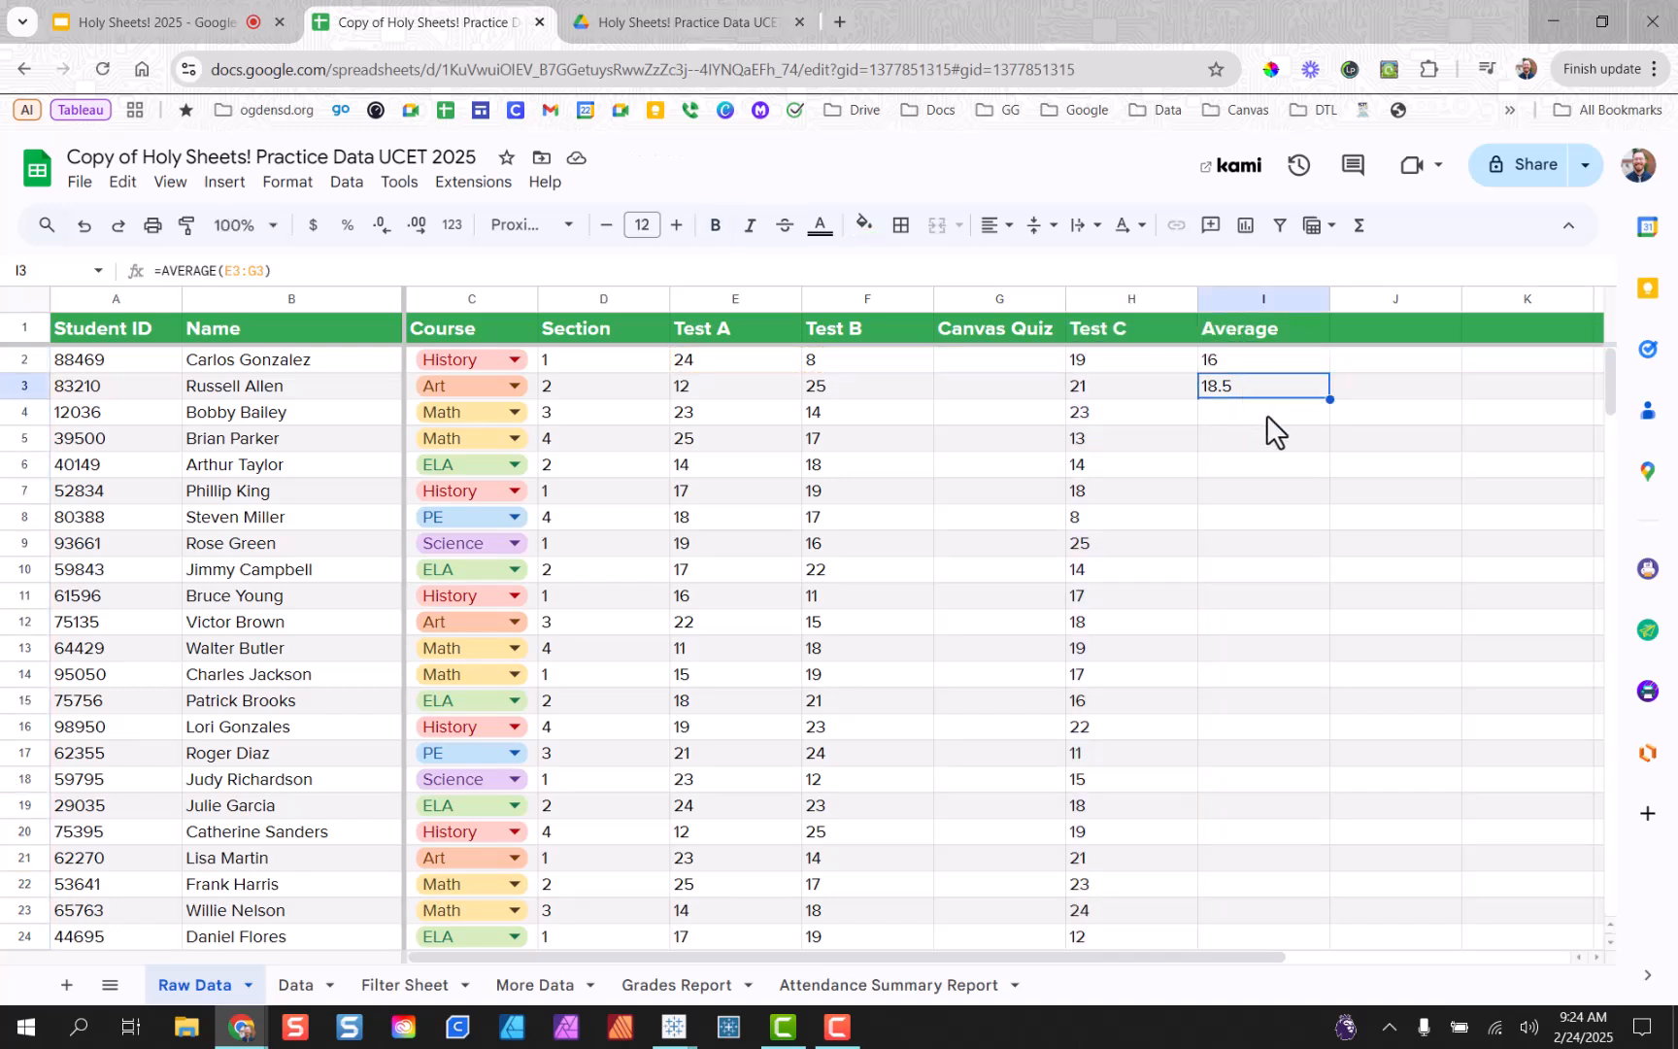
key("ctrl+z")
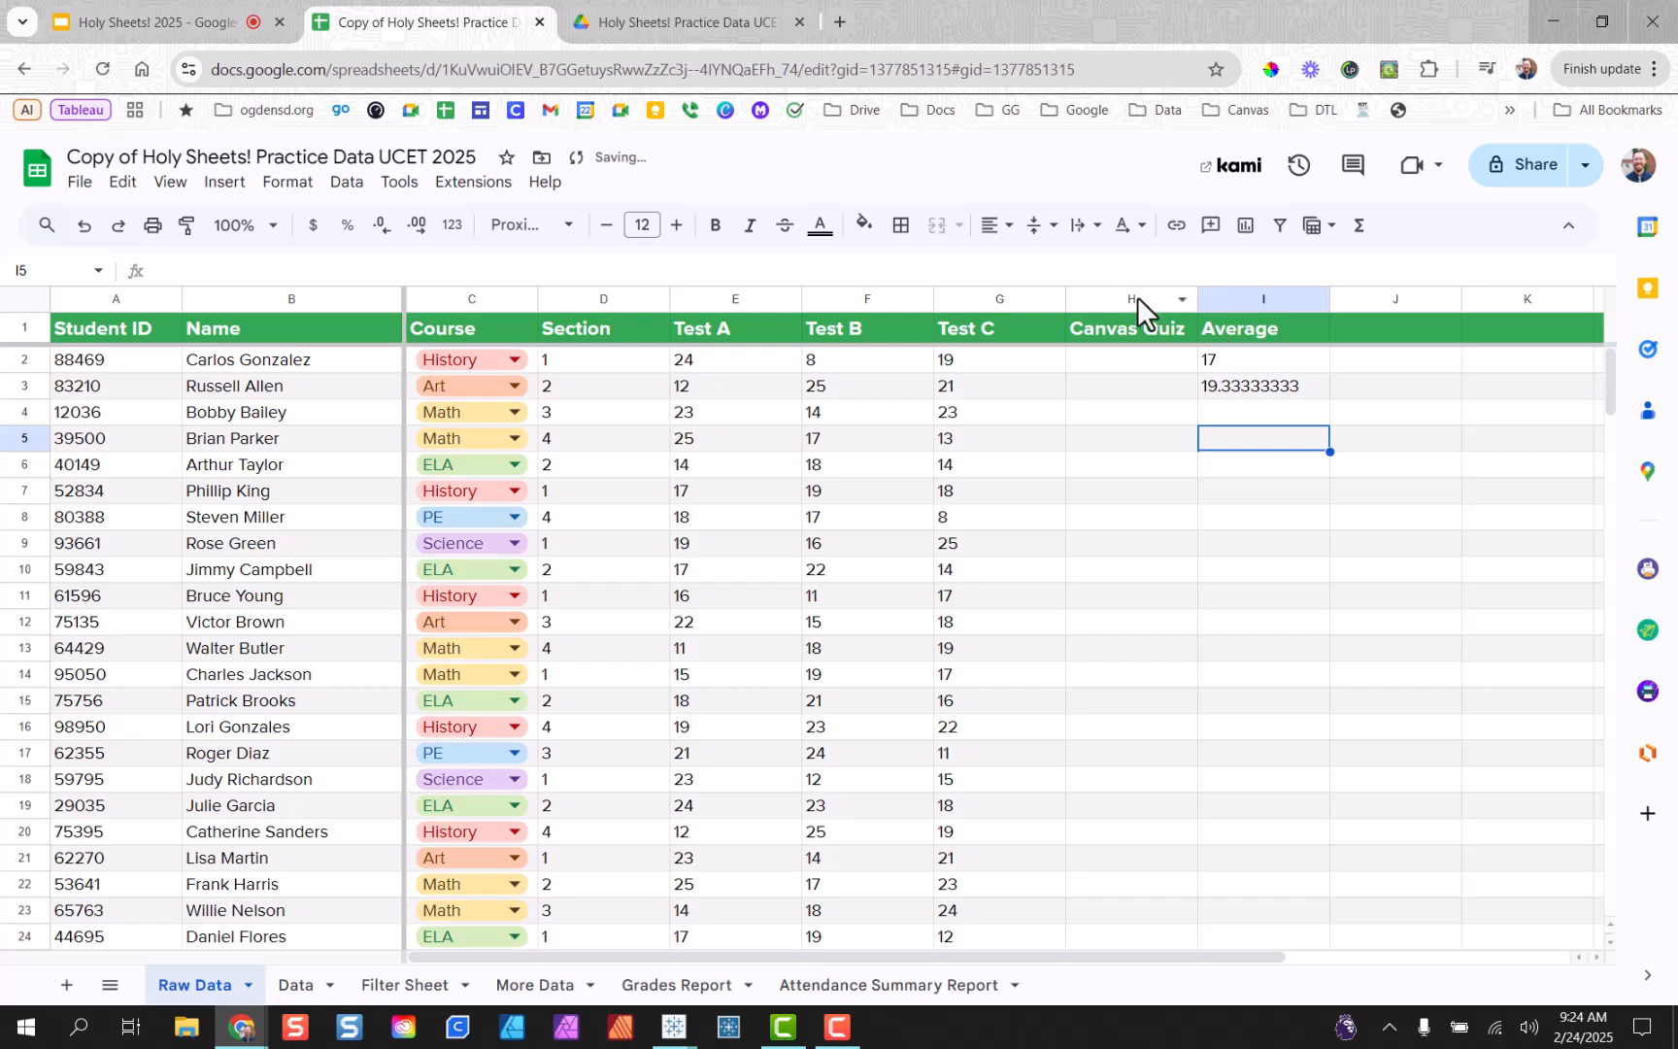
Insert an empty column to the left of Canvas Quiz.
left_click(1132, 297)
right_click(1130, 294)
left_click(1220, 409)
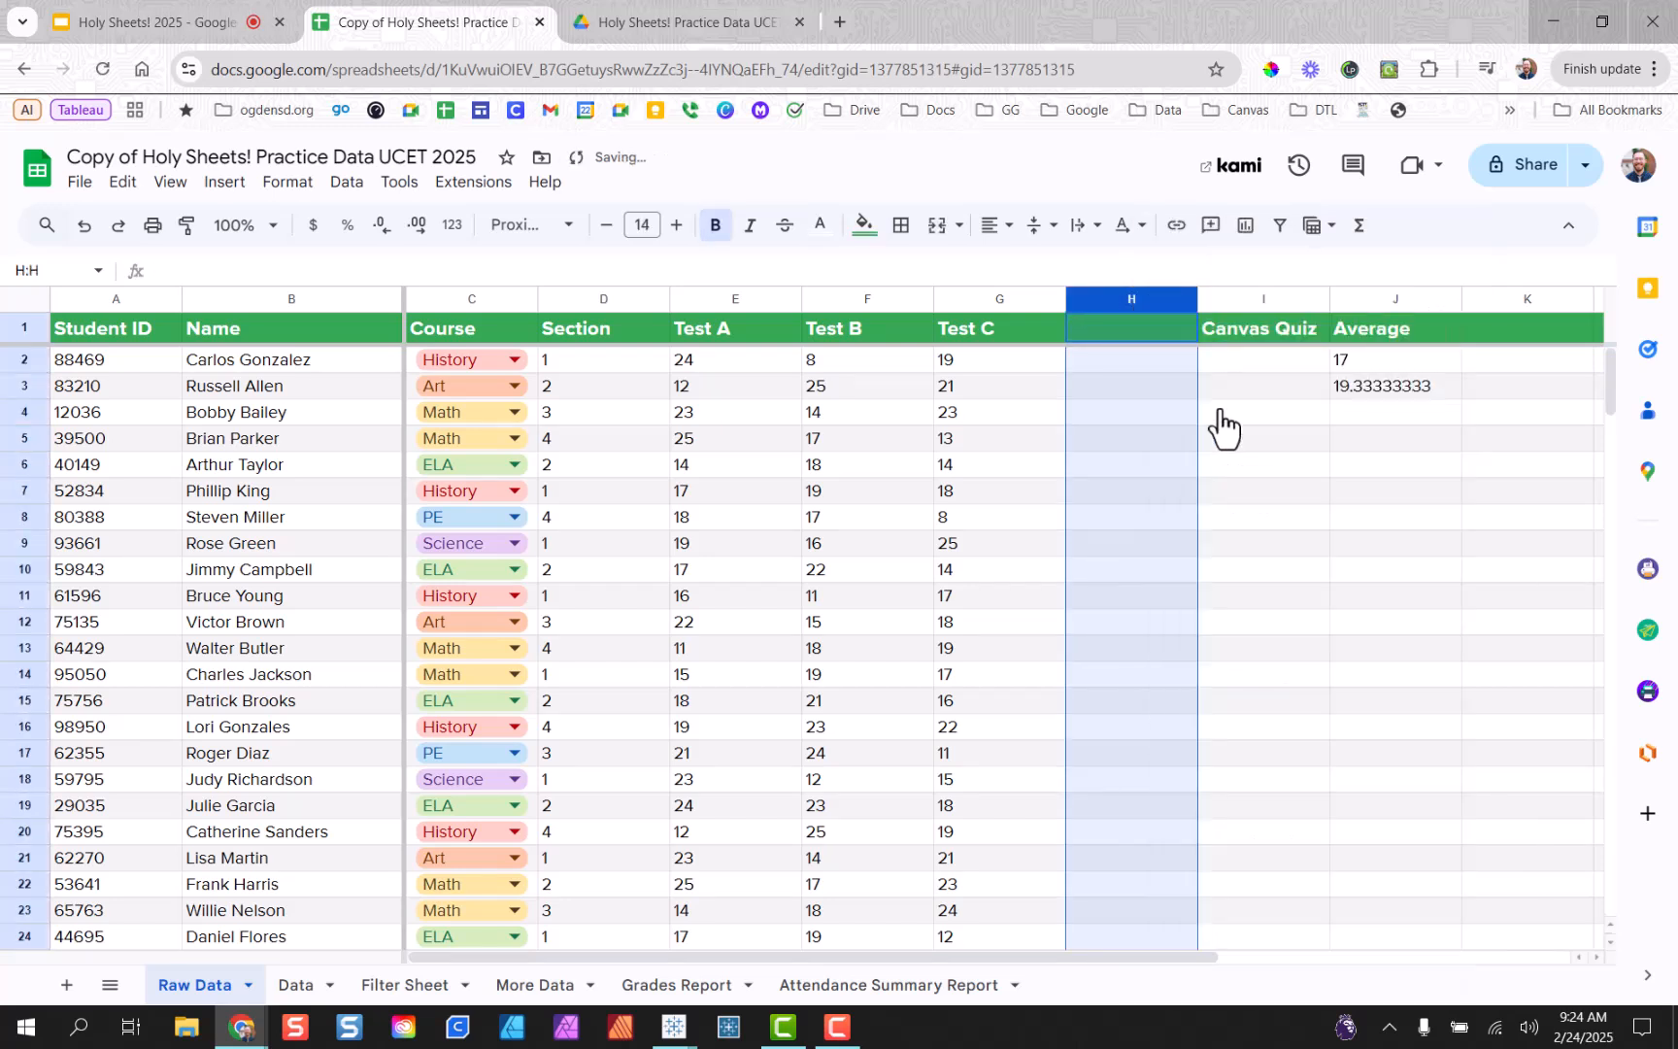
left_click(1263, 437)
Copy the Average header and first two averages from J1:J3 into H1.
left_click_drag(1362, 333, 1370, 384)
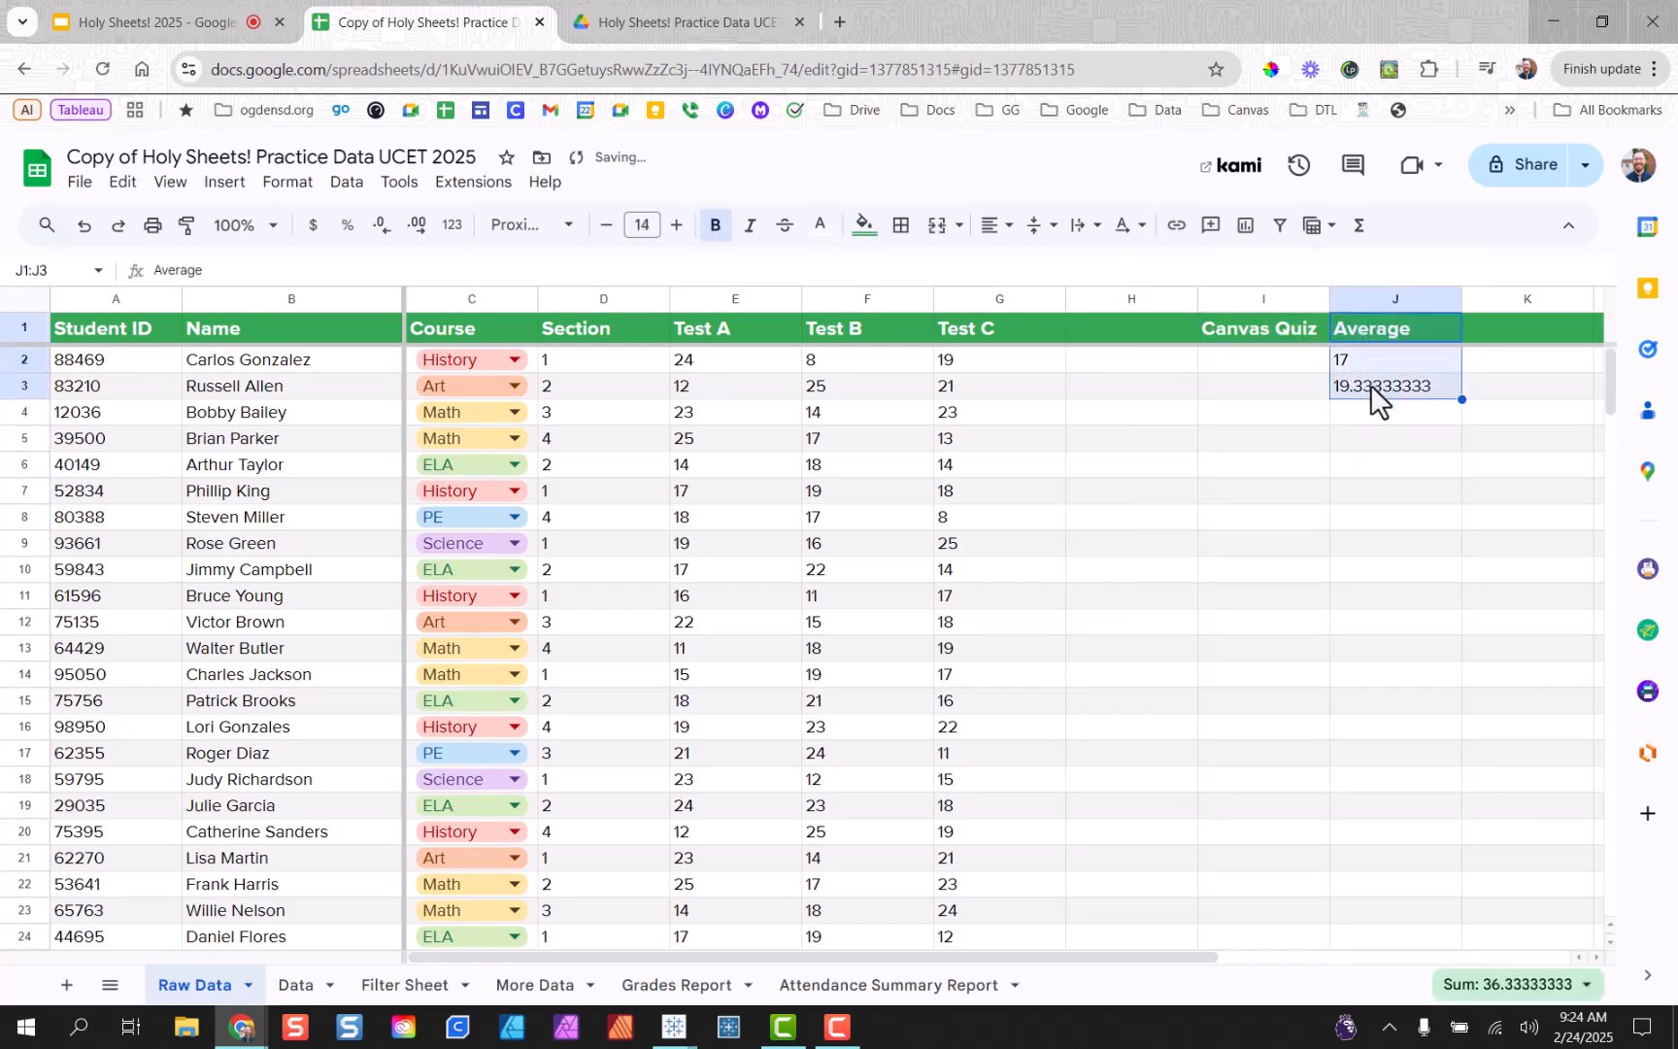
key("ctrl+c")
left_click(1109, 330)
key("ctrl+v")
left_click(1102, 437)
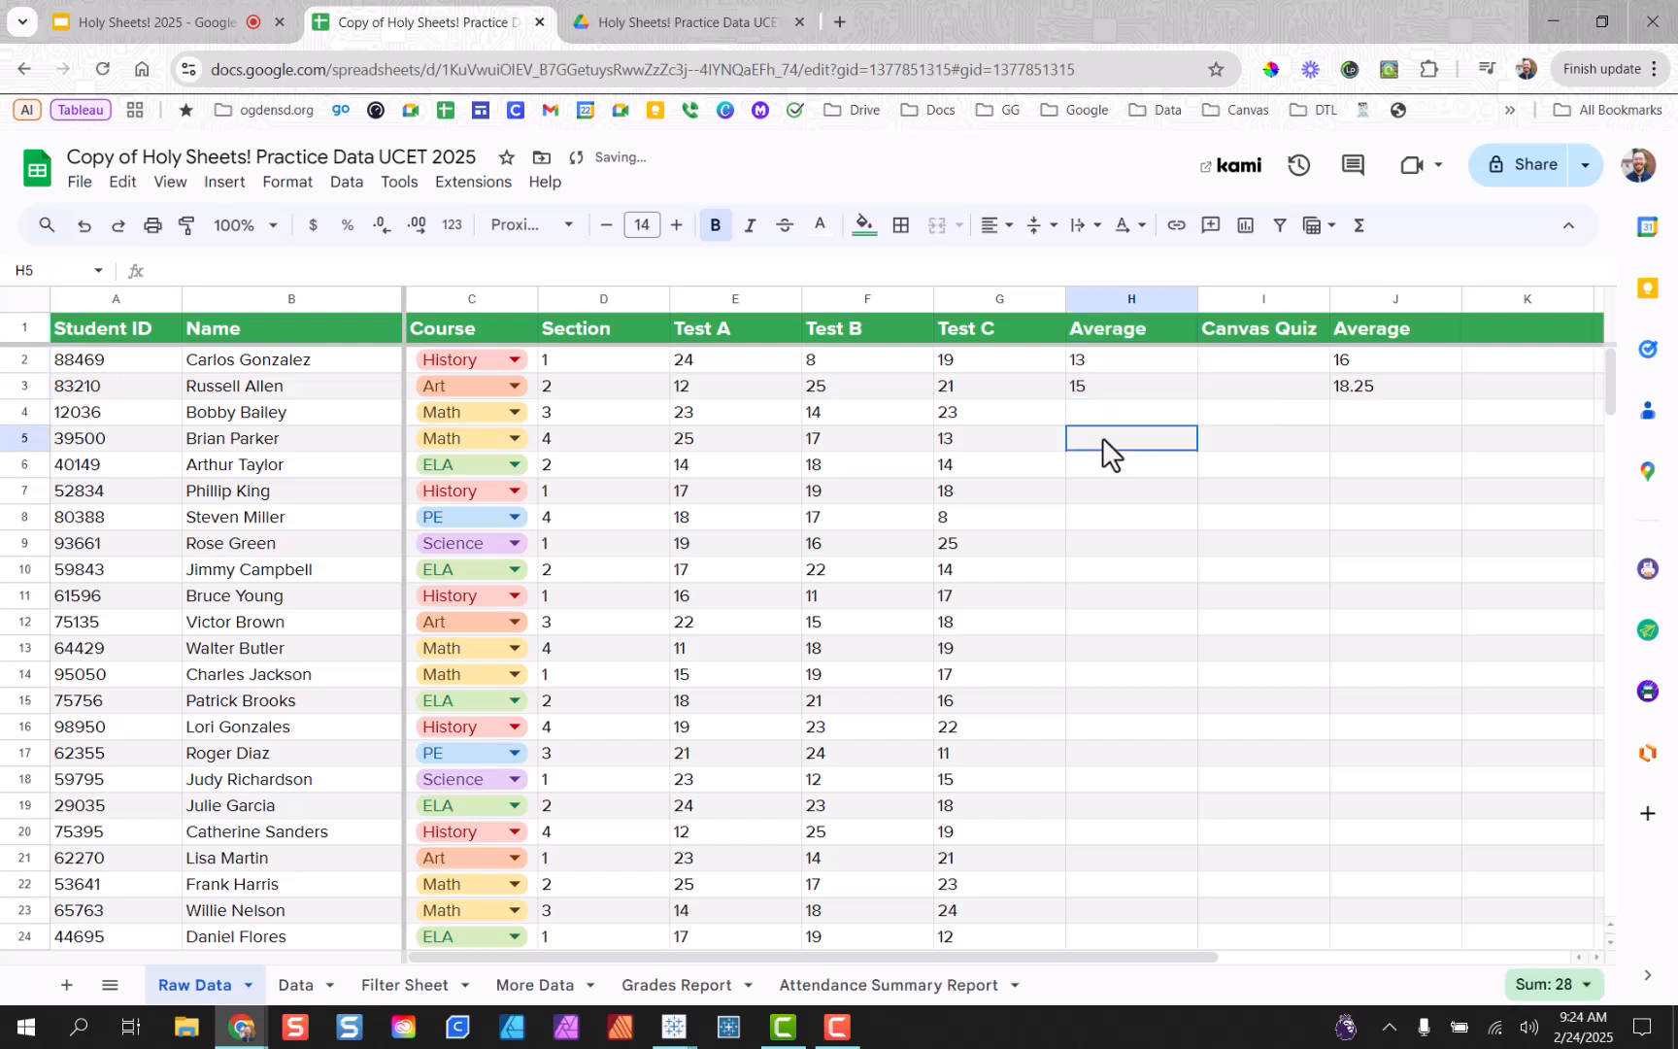
Correct H2's average range so it starts at column E, giving 17.
double_click(1106, 360)
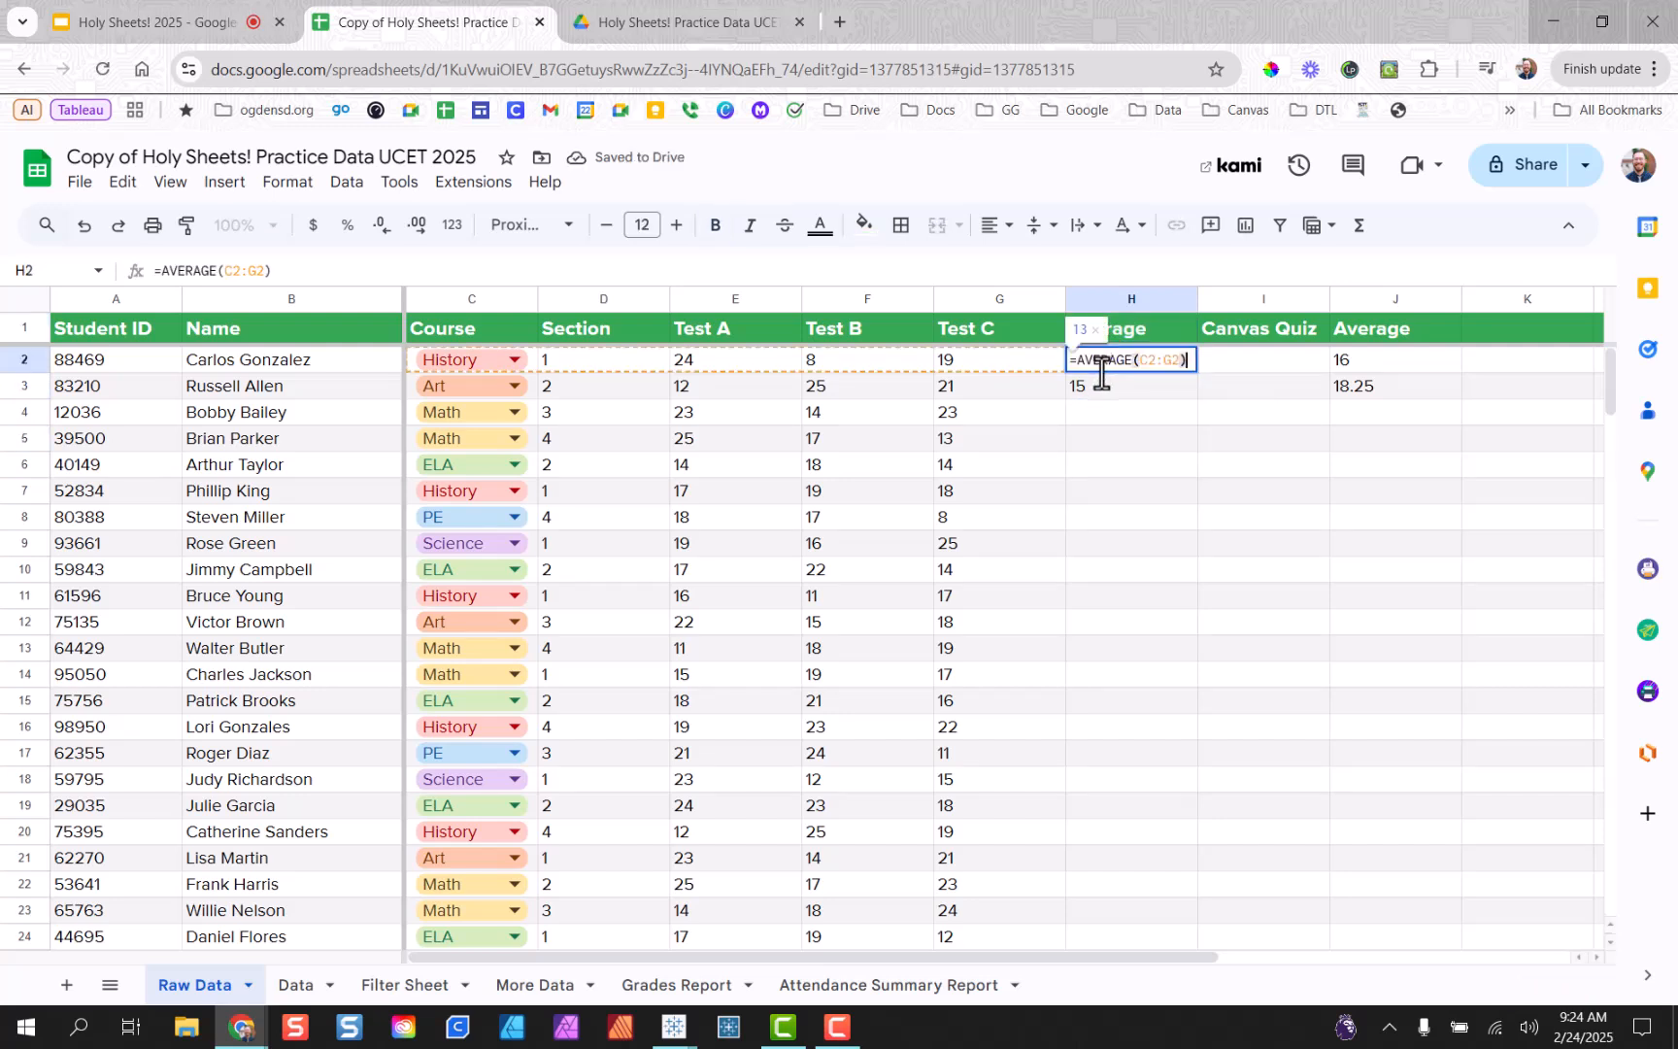
left_click(1141, 361)
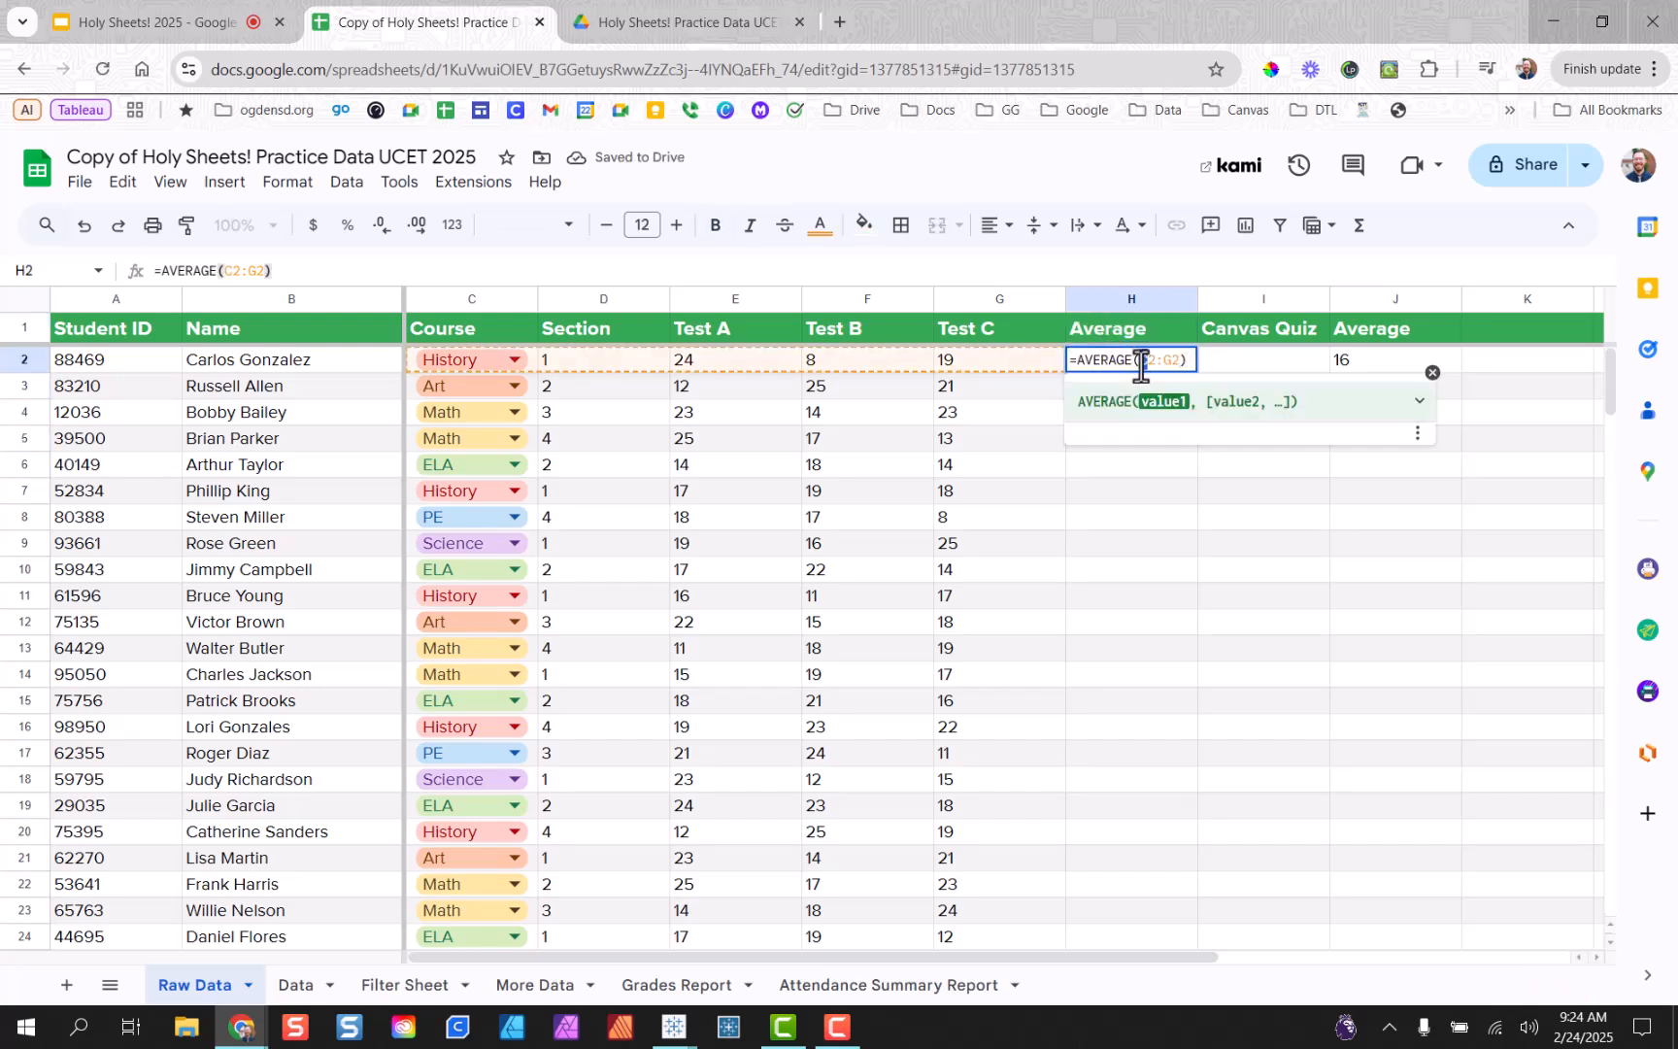
key("Delete")
type("E")
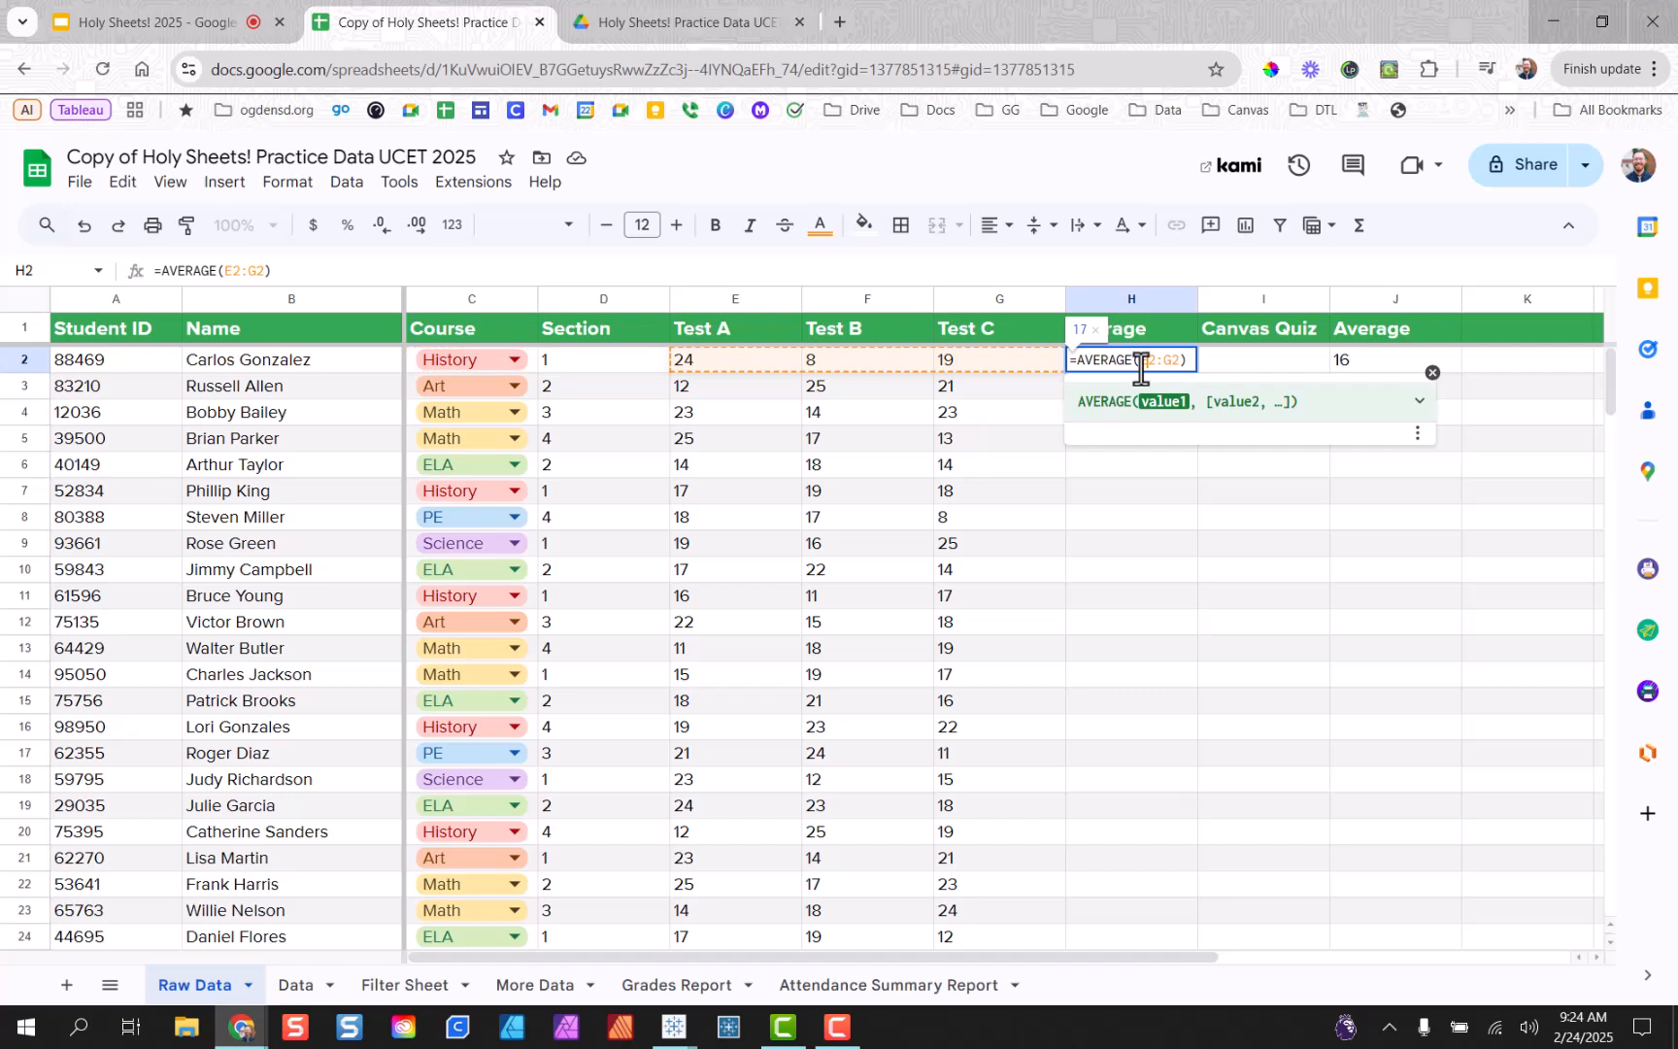
key("Return")
Copy the corrected formula down to H3 (19.33333333) and check the J3 average.
left_click(1111, 364)
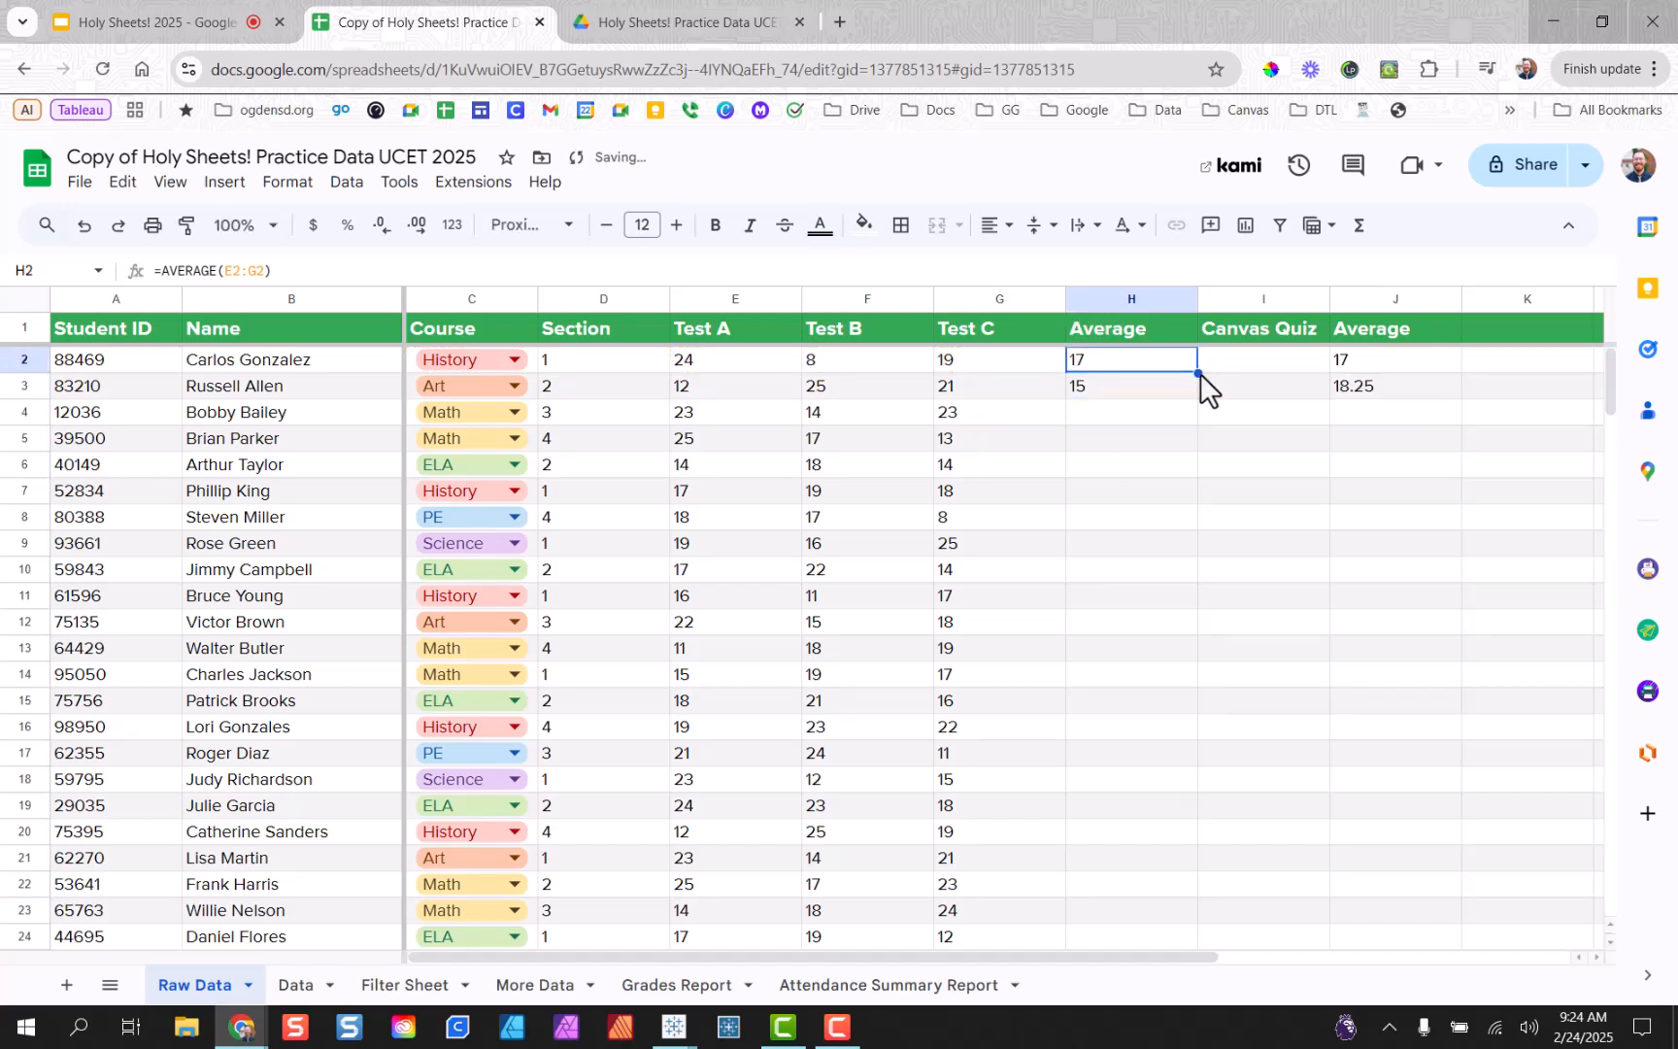
left_click_drag(1199, 373, 1197, 396)
left_click(1158, 366)
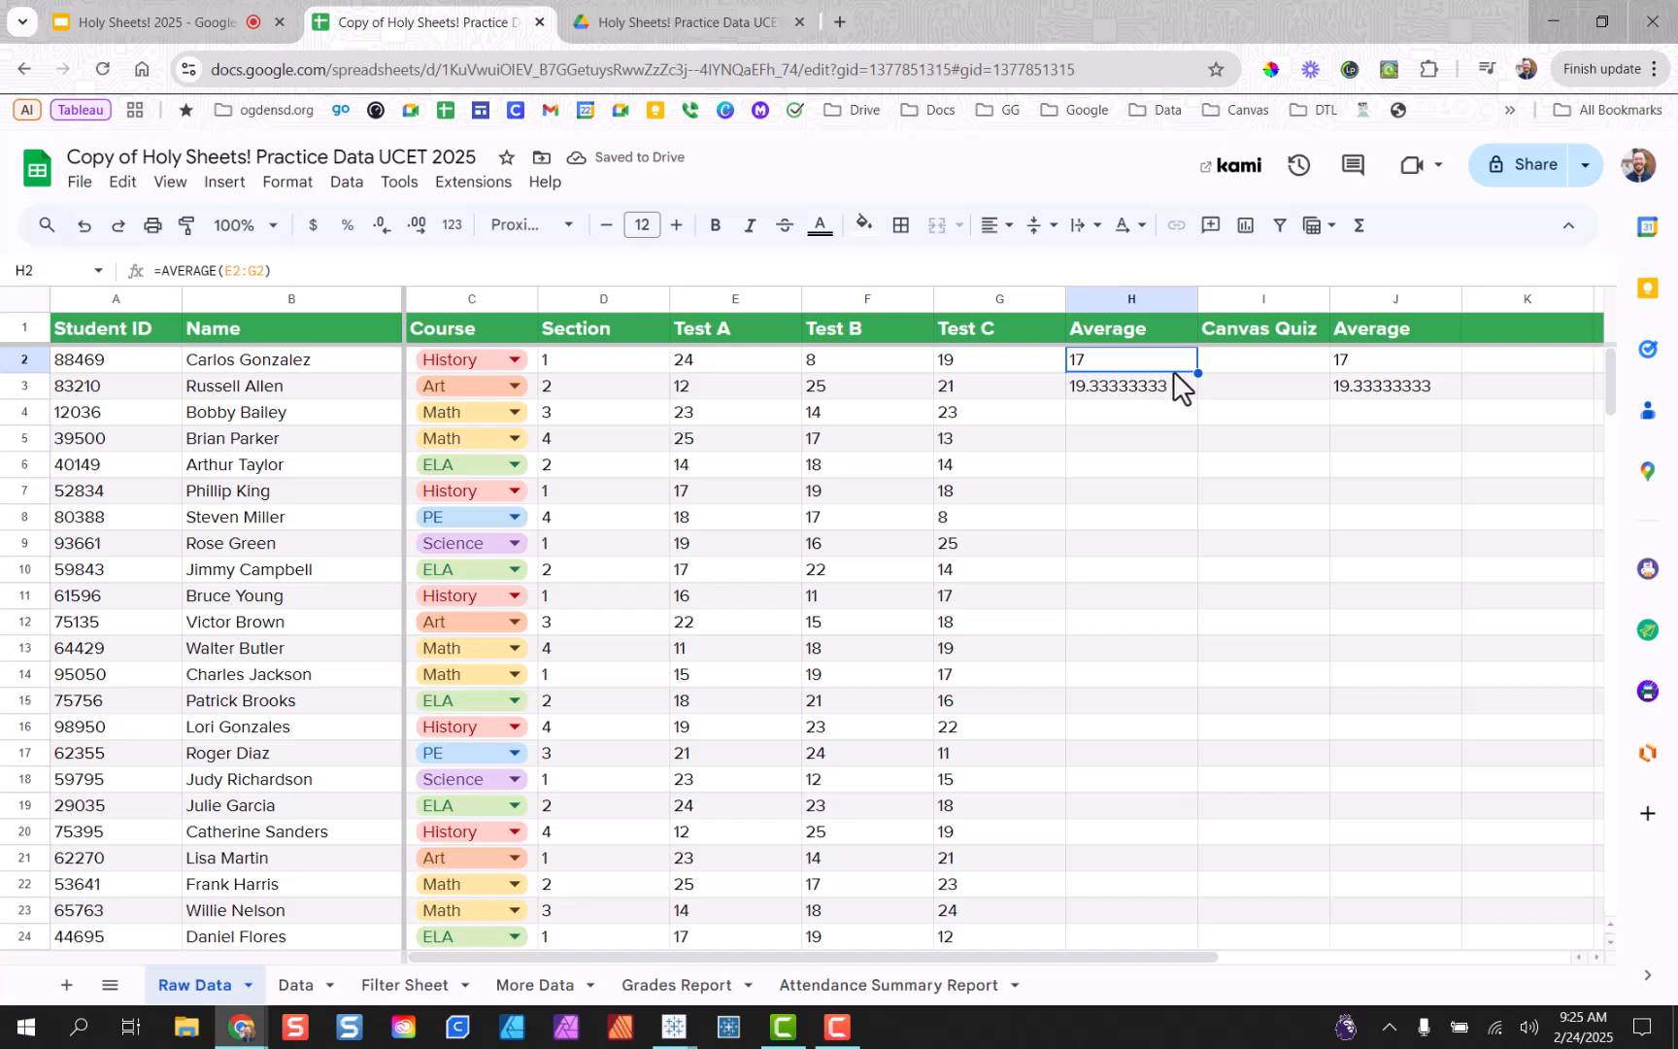
left_click(1172, 379)
left_click(1409, 393)
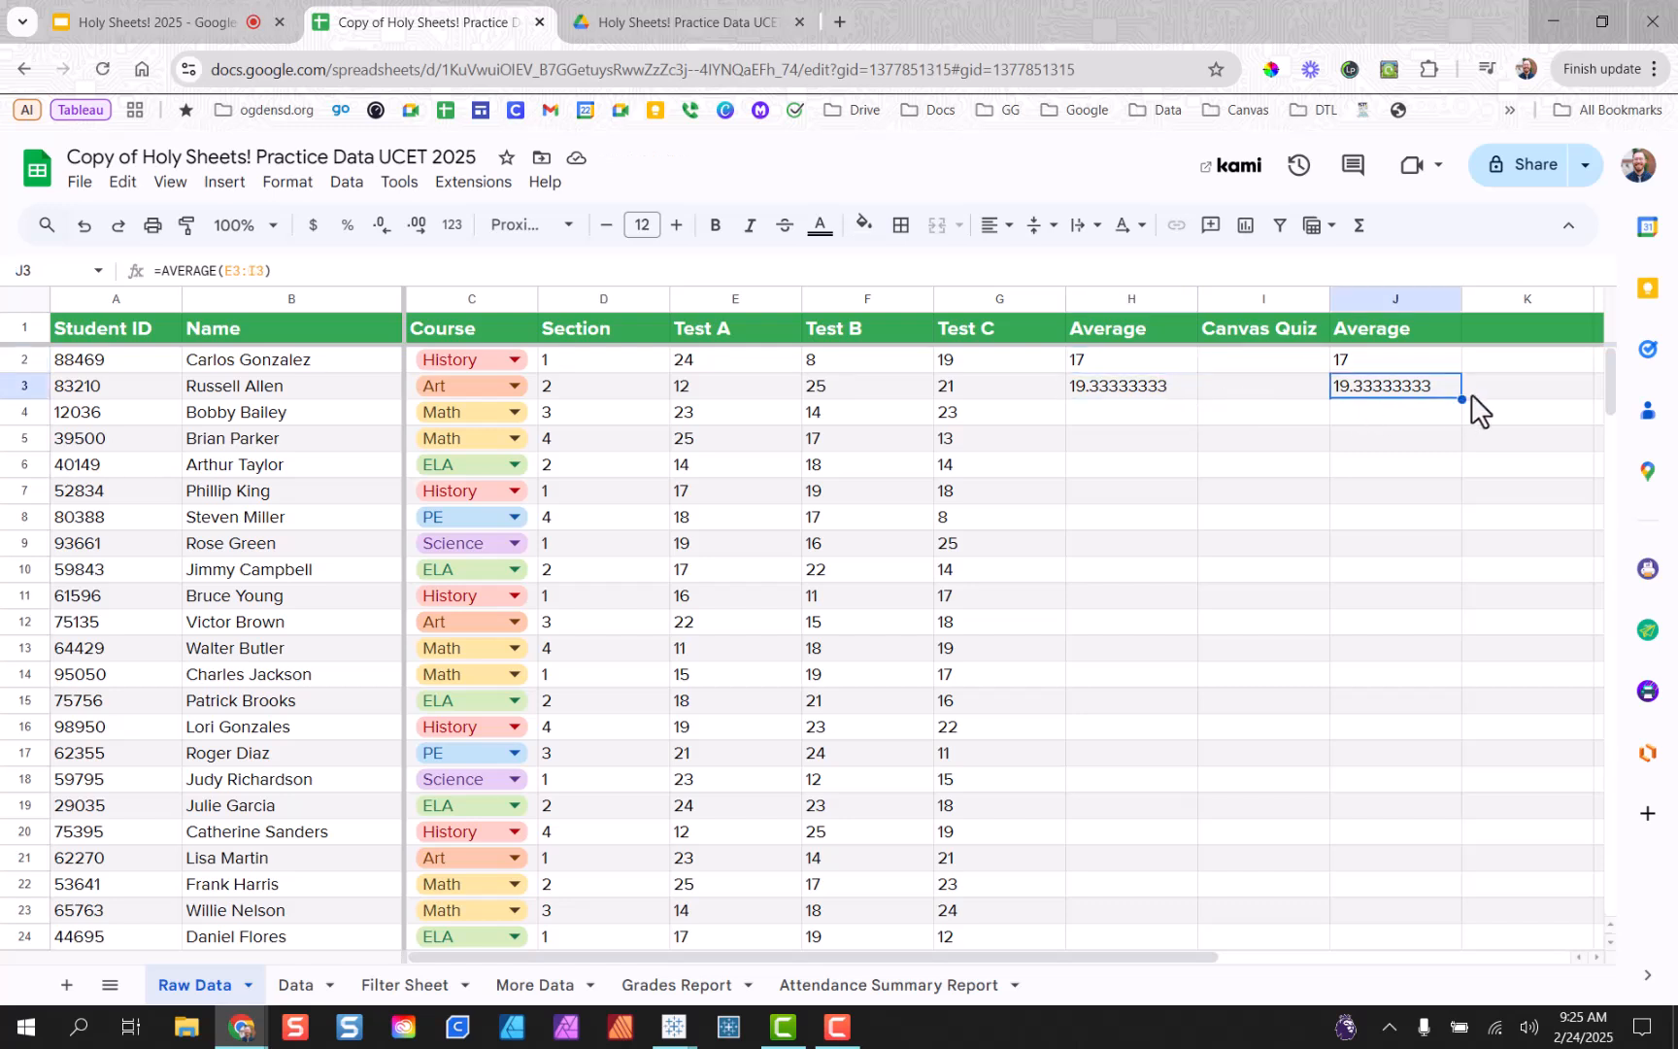
Fill J3's average down to J9, then review the Test C and Canvas Quiz cells.
left_click_drag(1464, 399, 1439, 539)
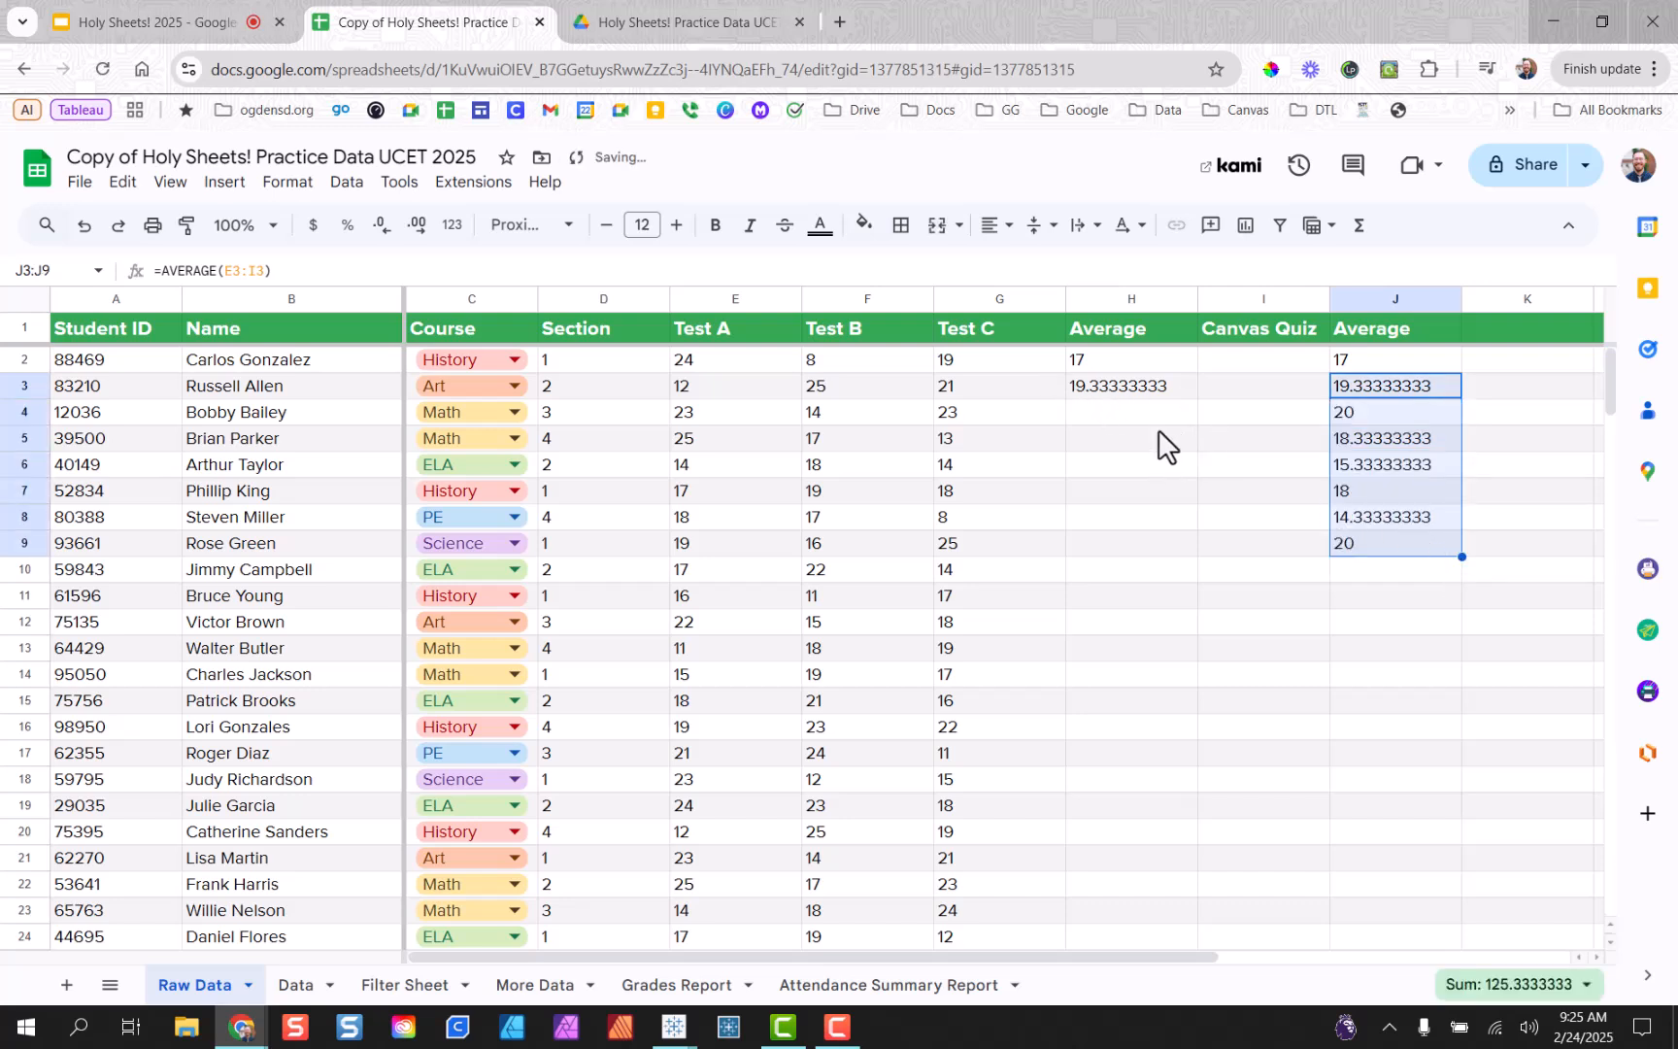
left_click(1170, 388)
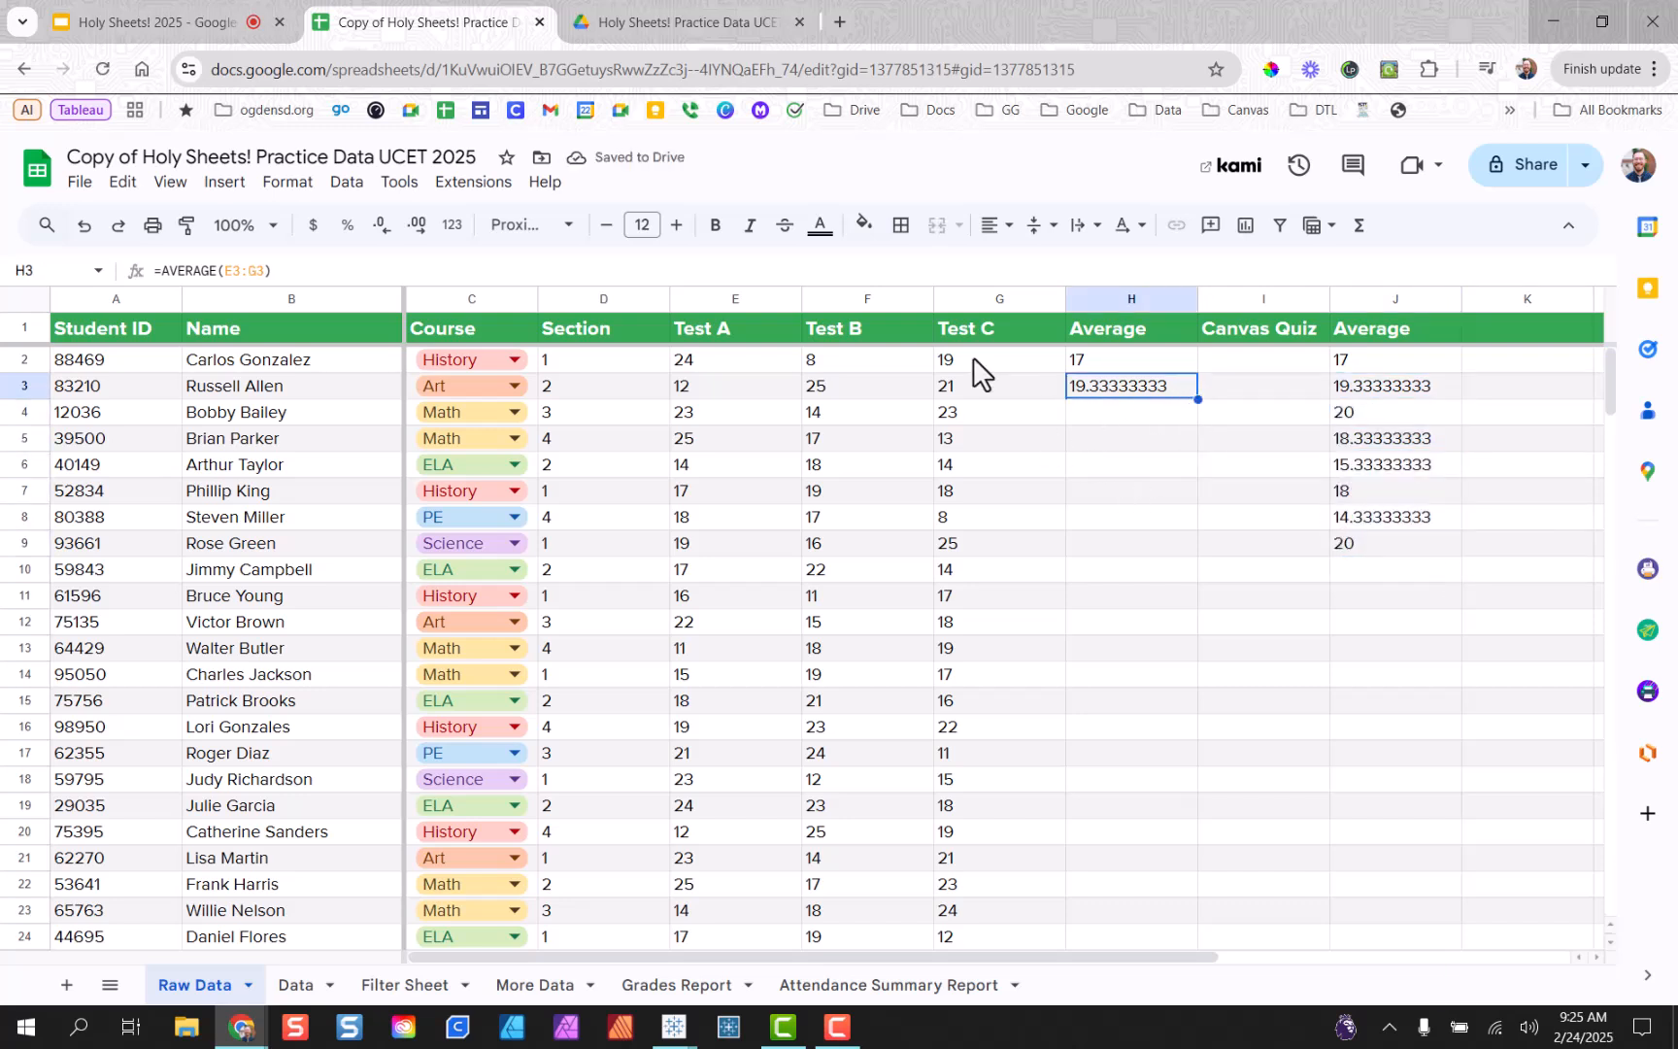
left_click_drag(984, 355, 1015, 631)
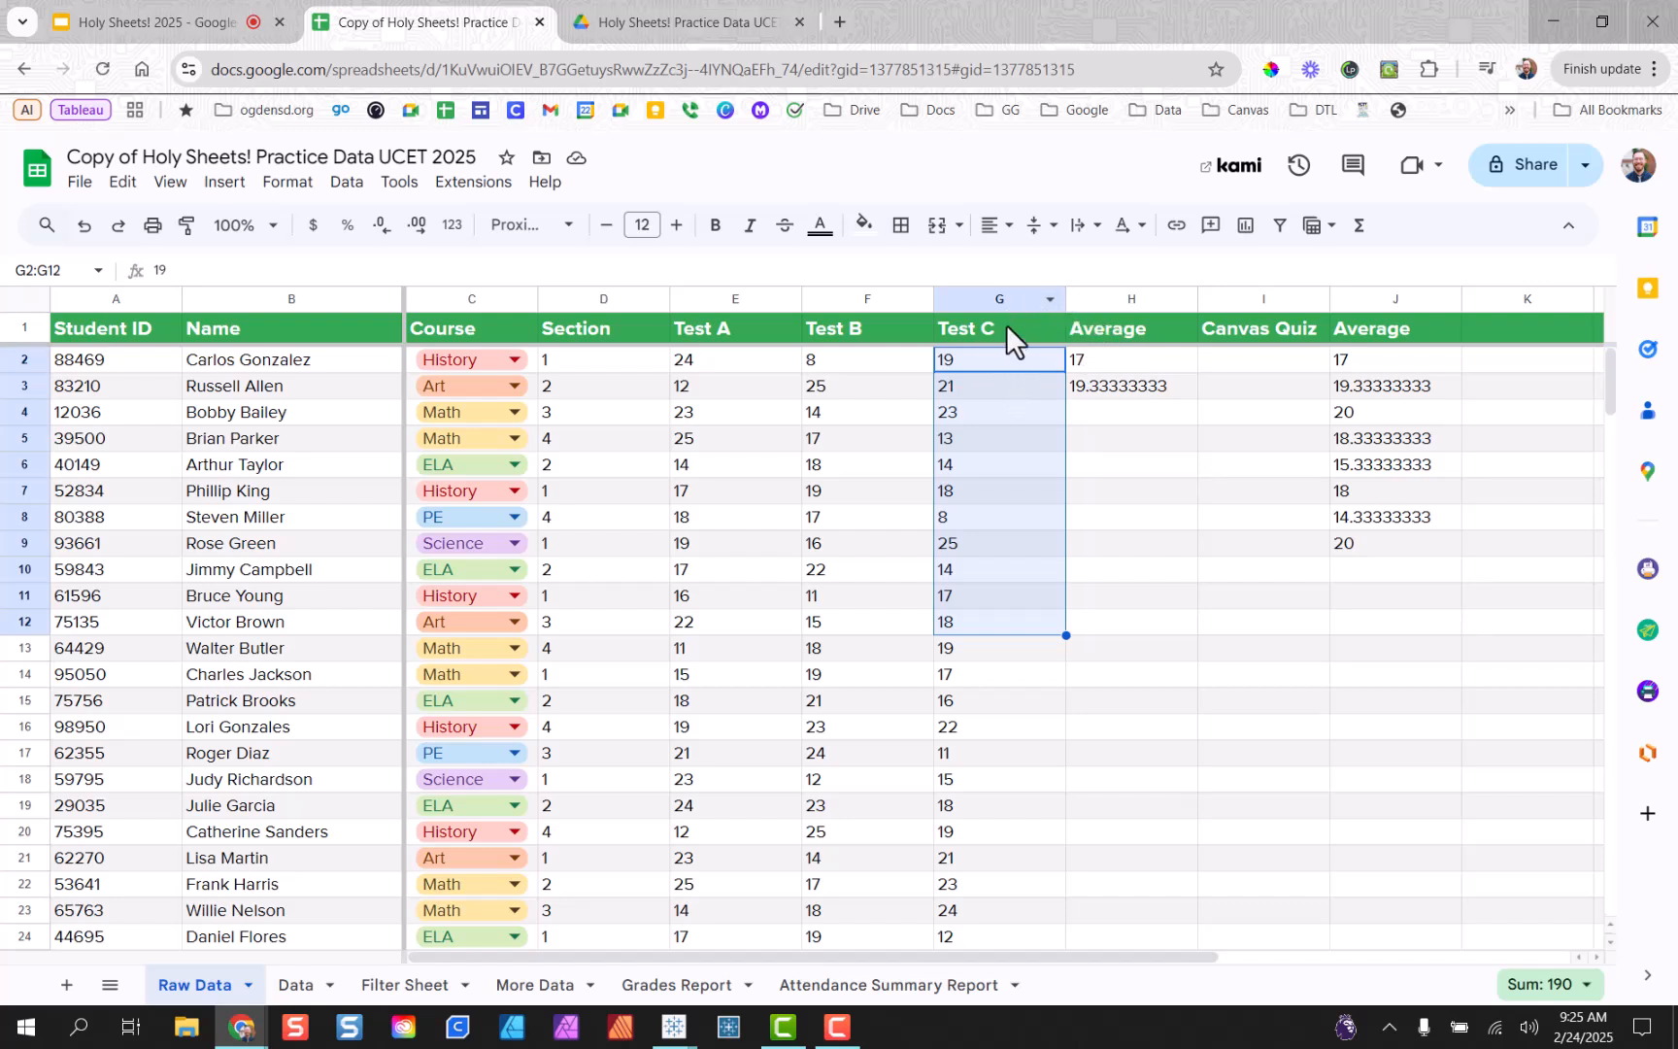
left_click_drag(1008, 327, 1027, 516)
left_click_drag(1284, 334, 1290, 520)
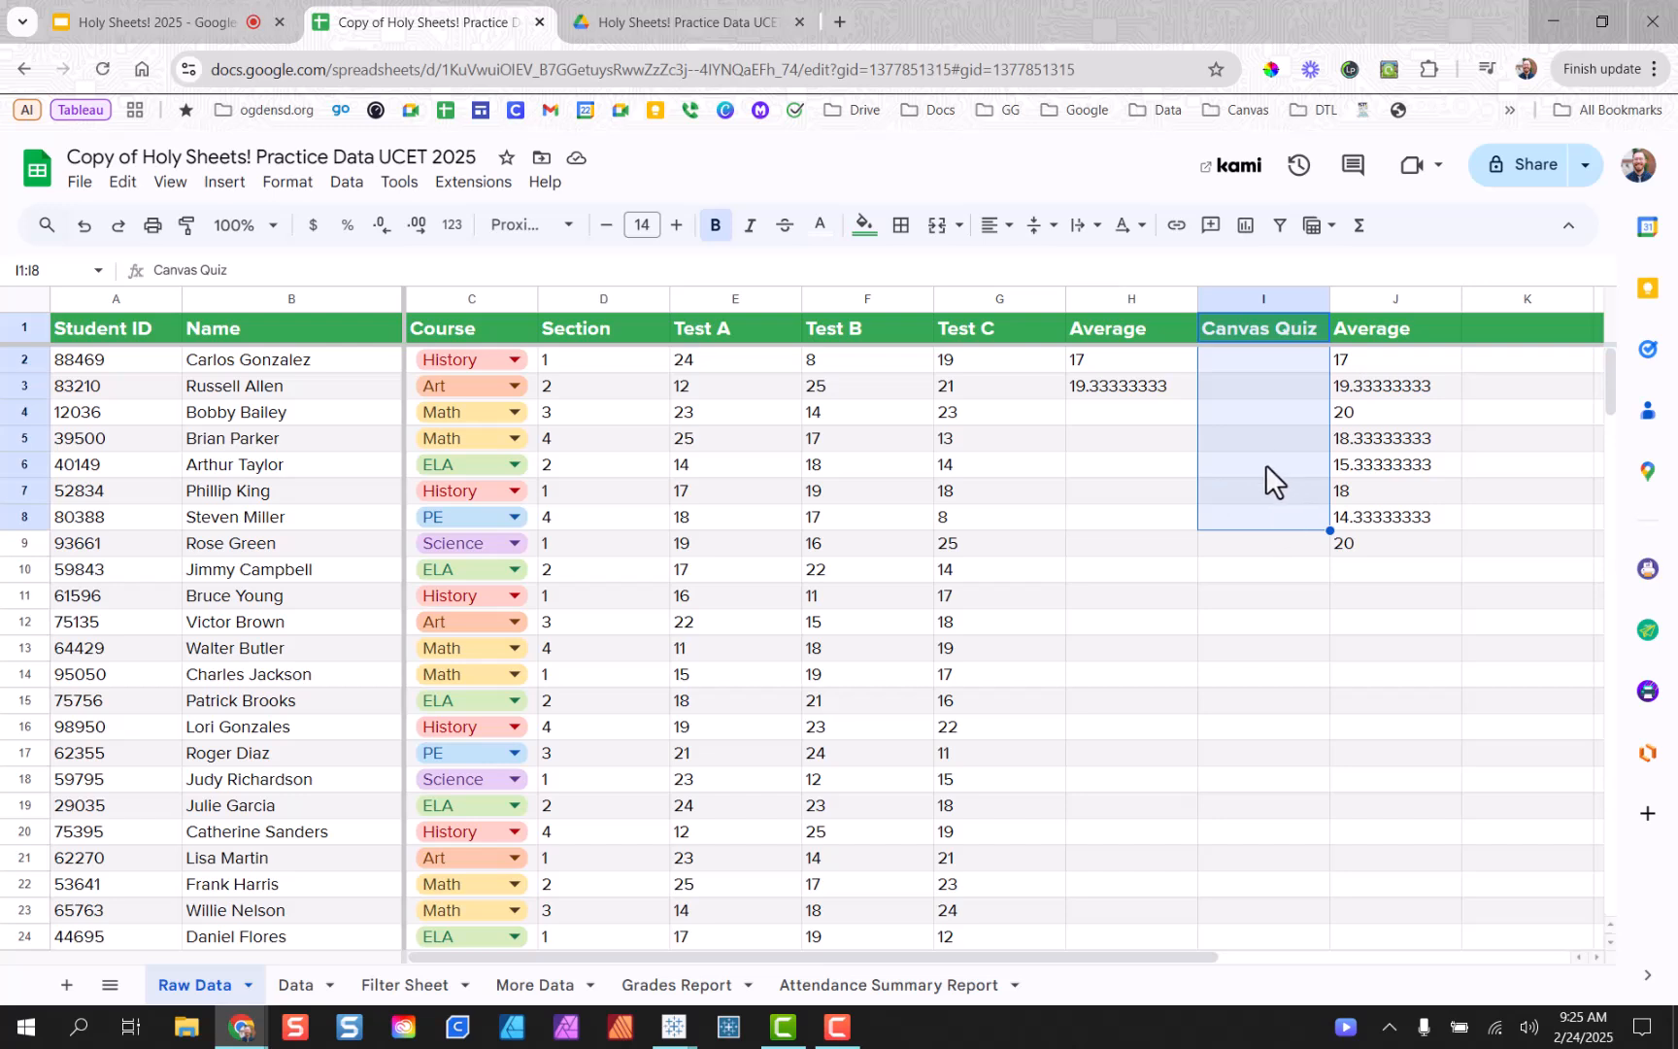
left_click(1128, 393)
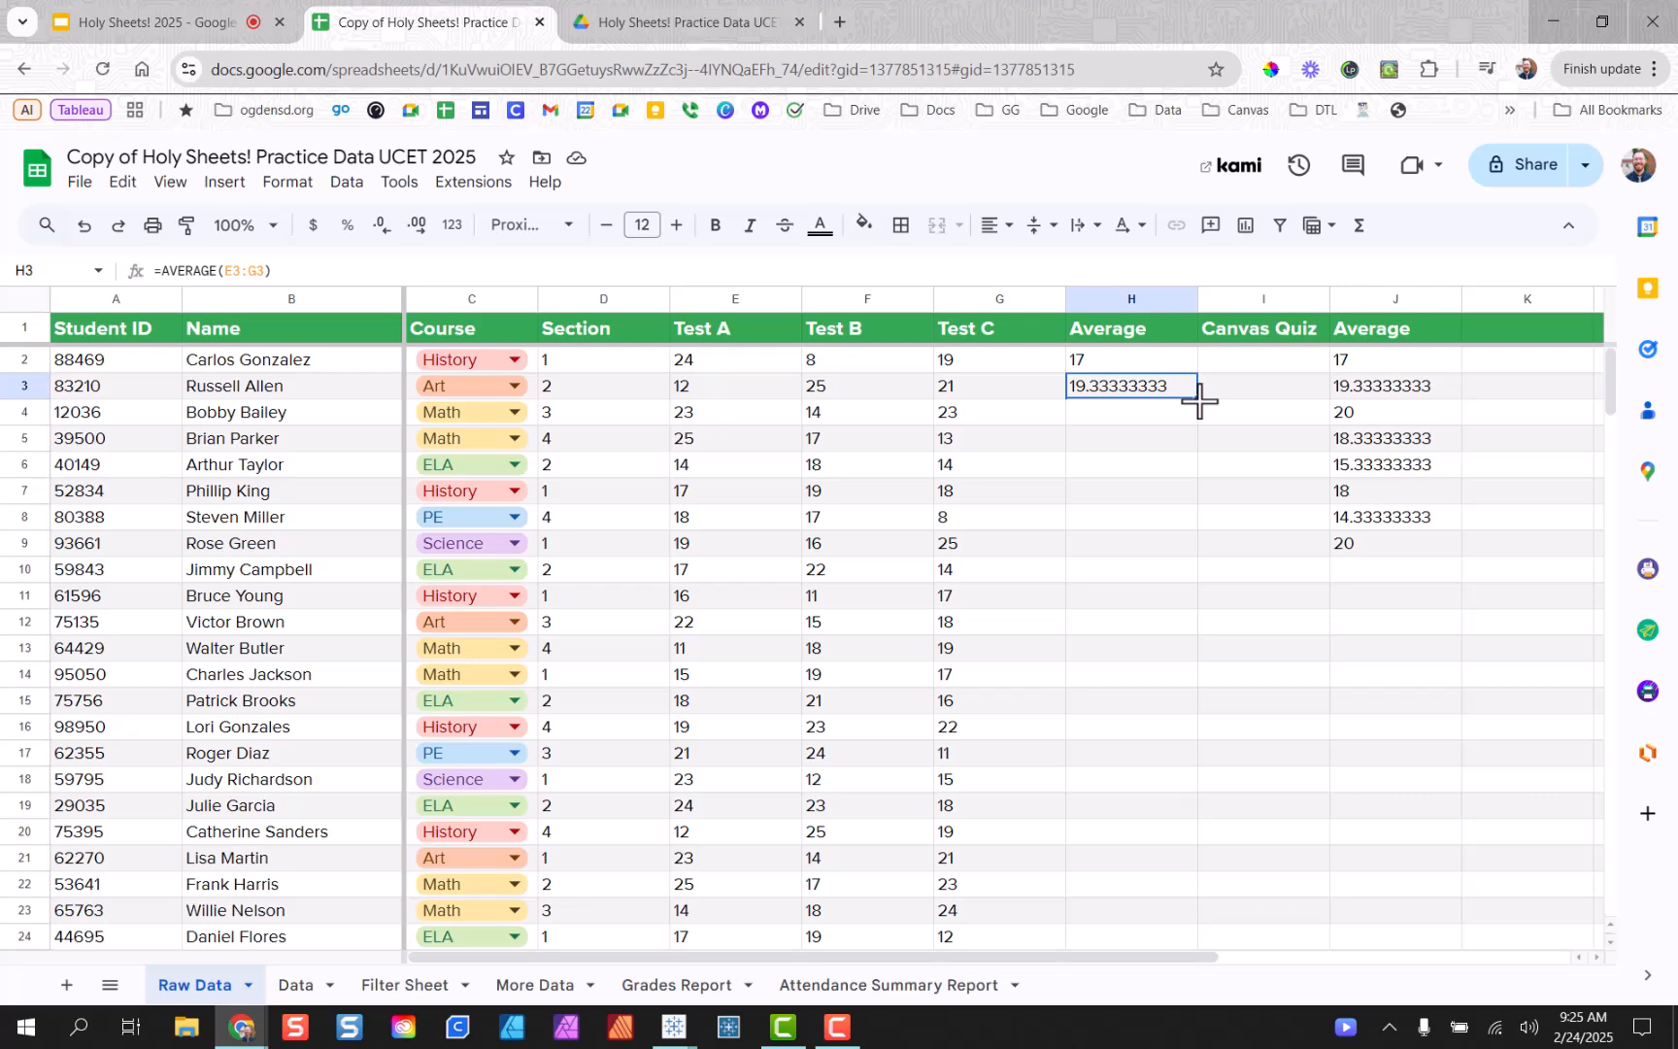
double_click(1196, 398)
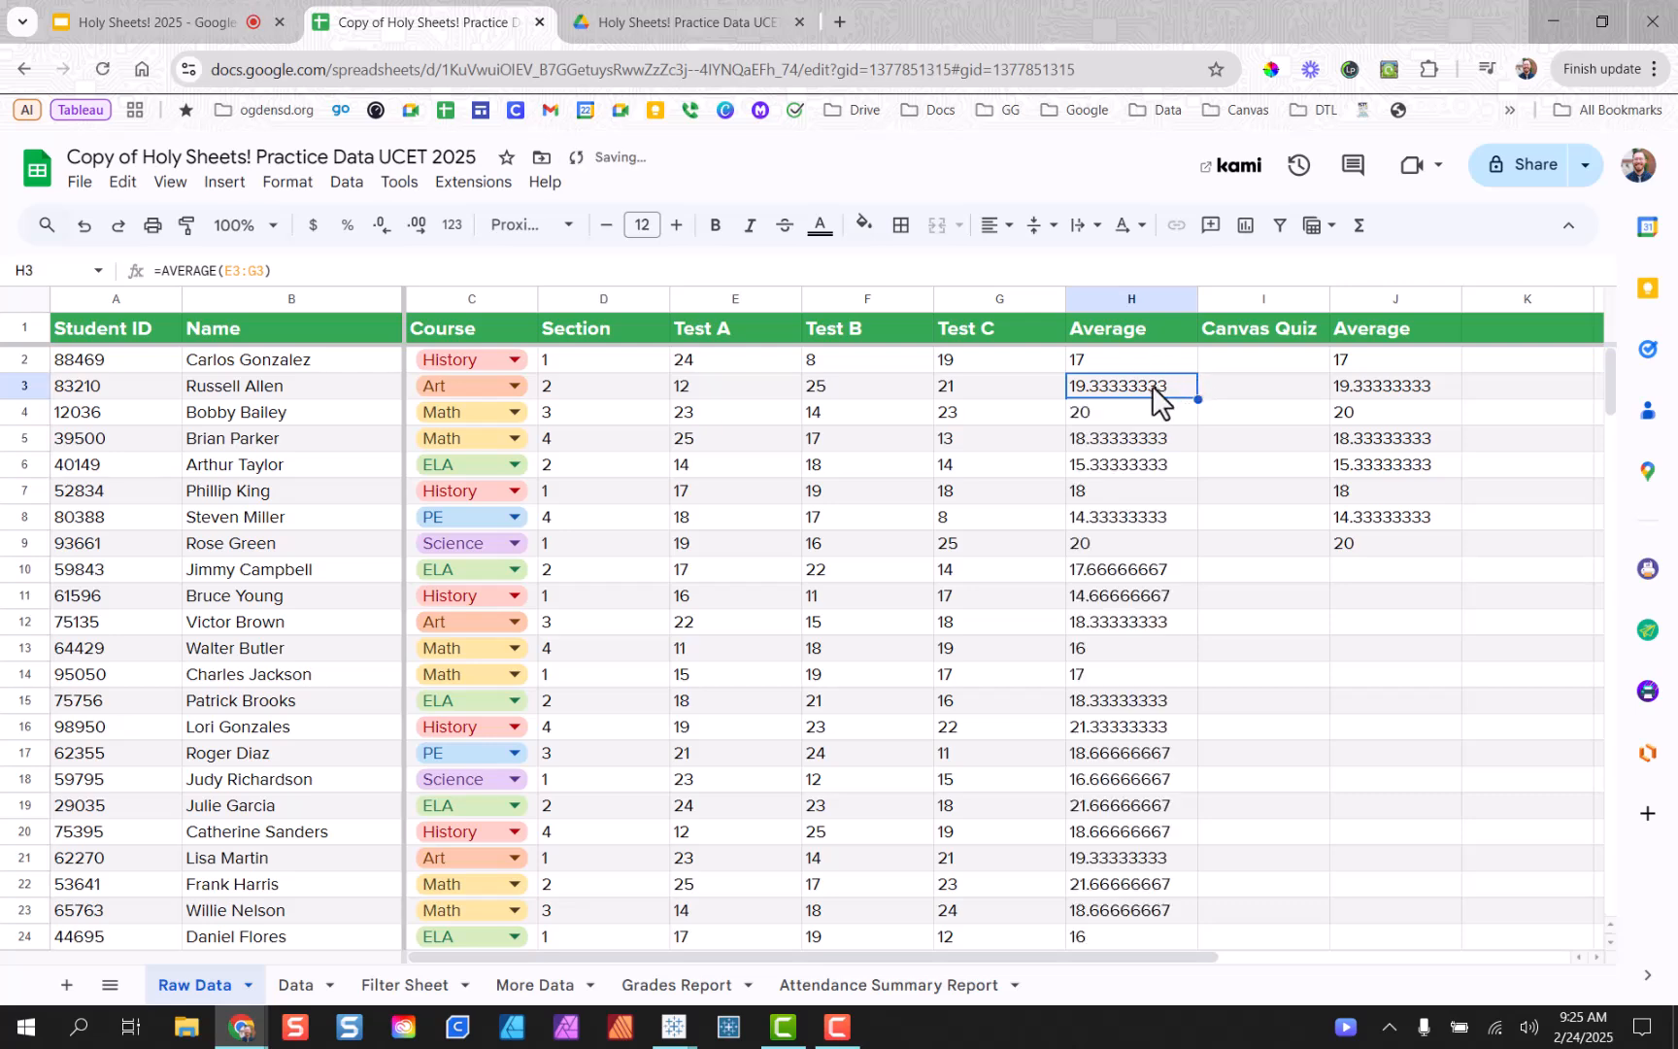
scroll(1156, 533, "down", 8)
scroll(1173, 567, "down", 15)
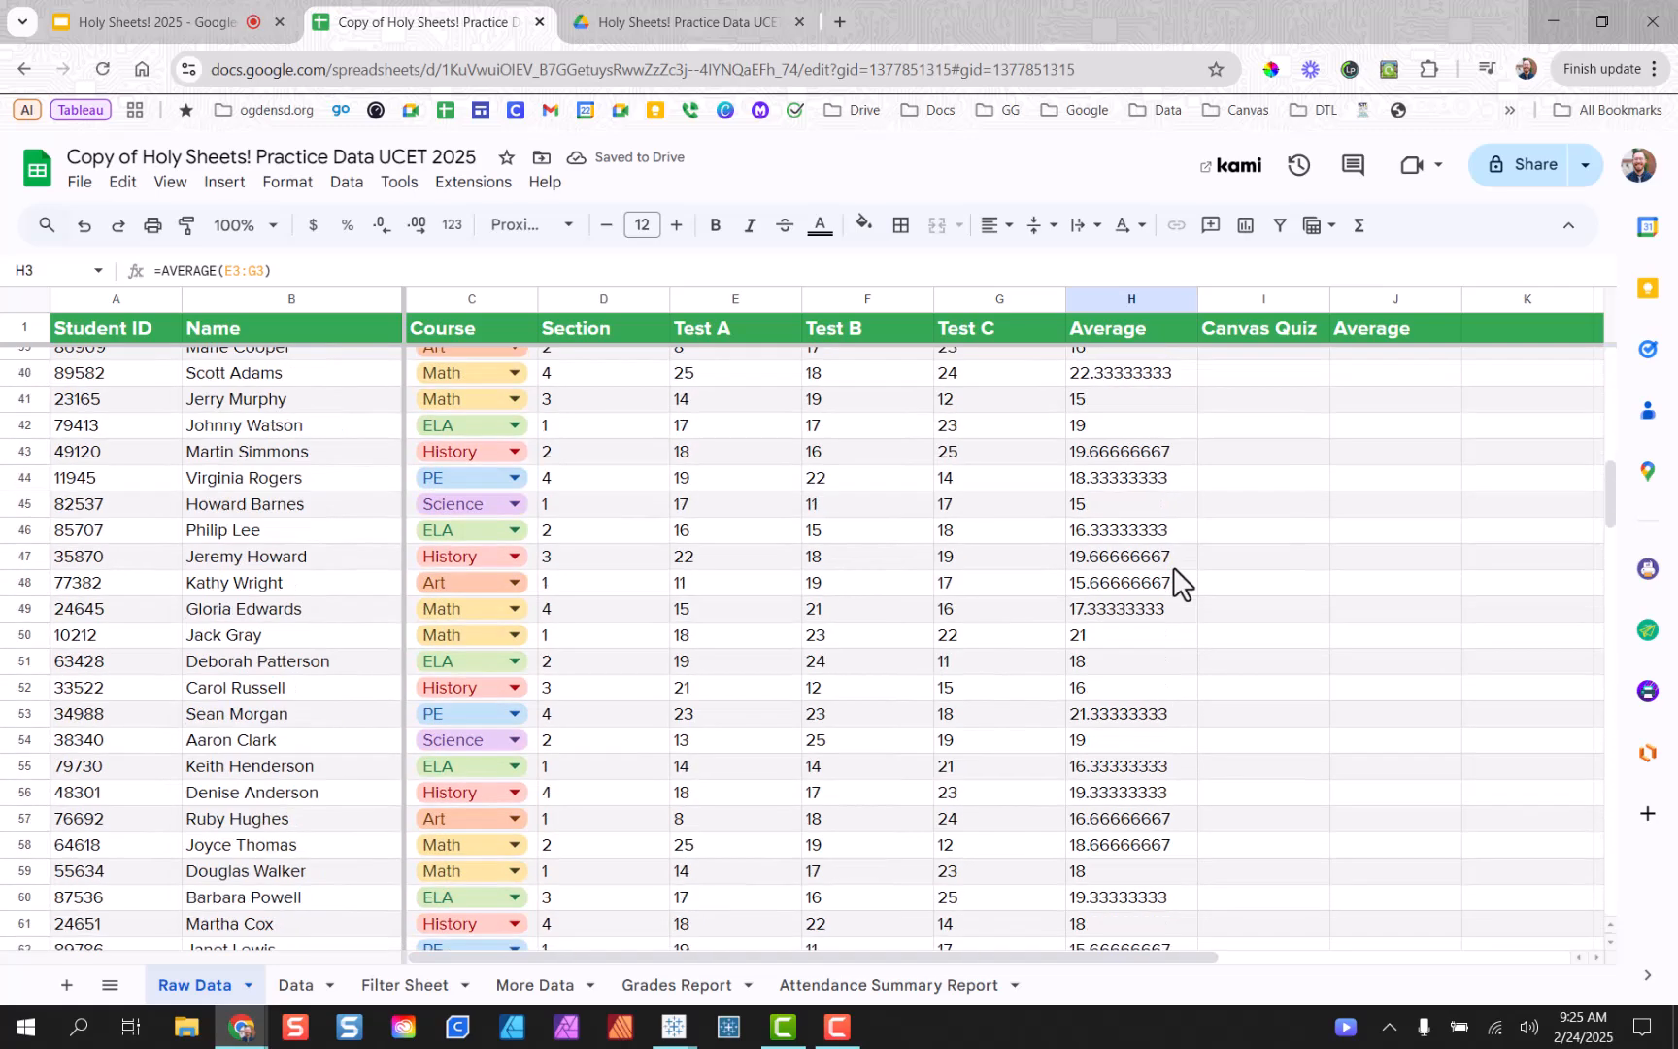
scroll(1187, 562, "down", 5)
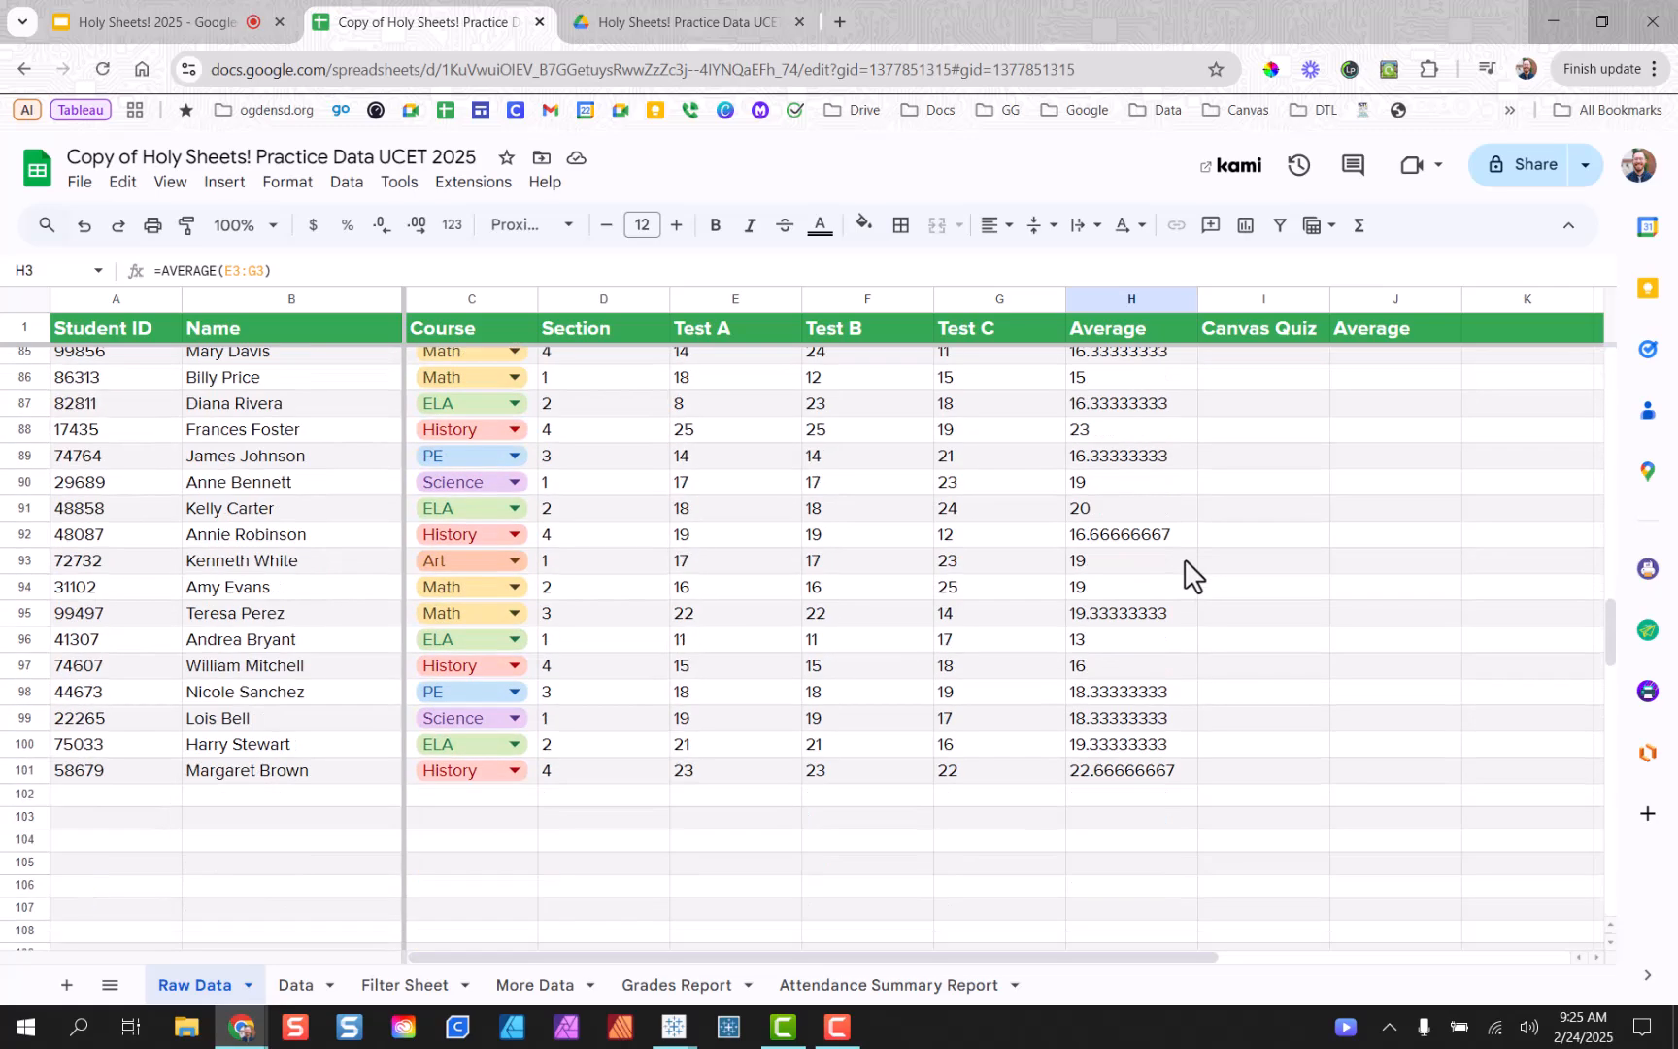
left_click(1146, 660)
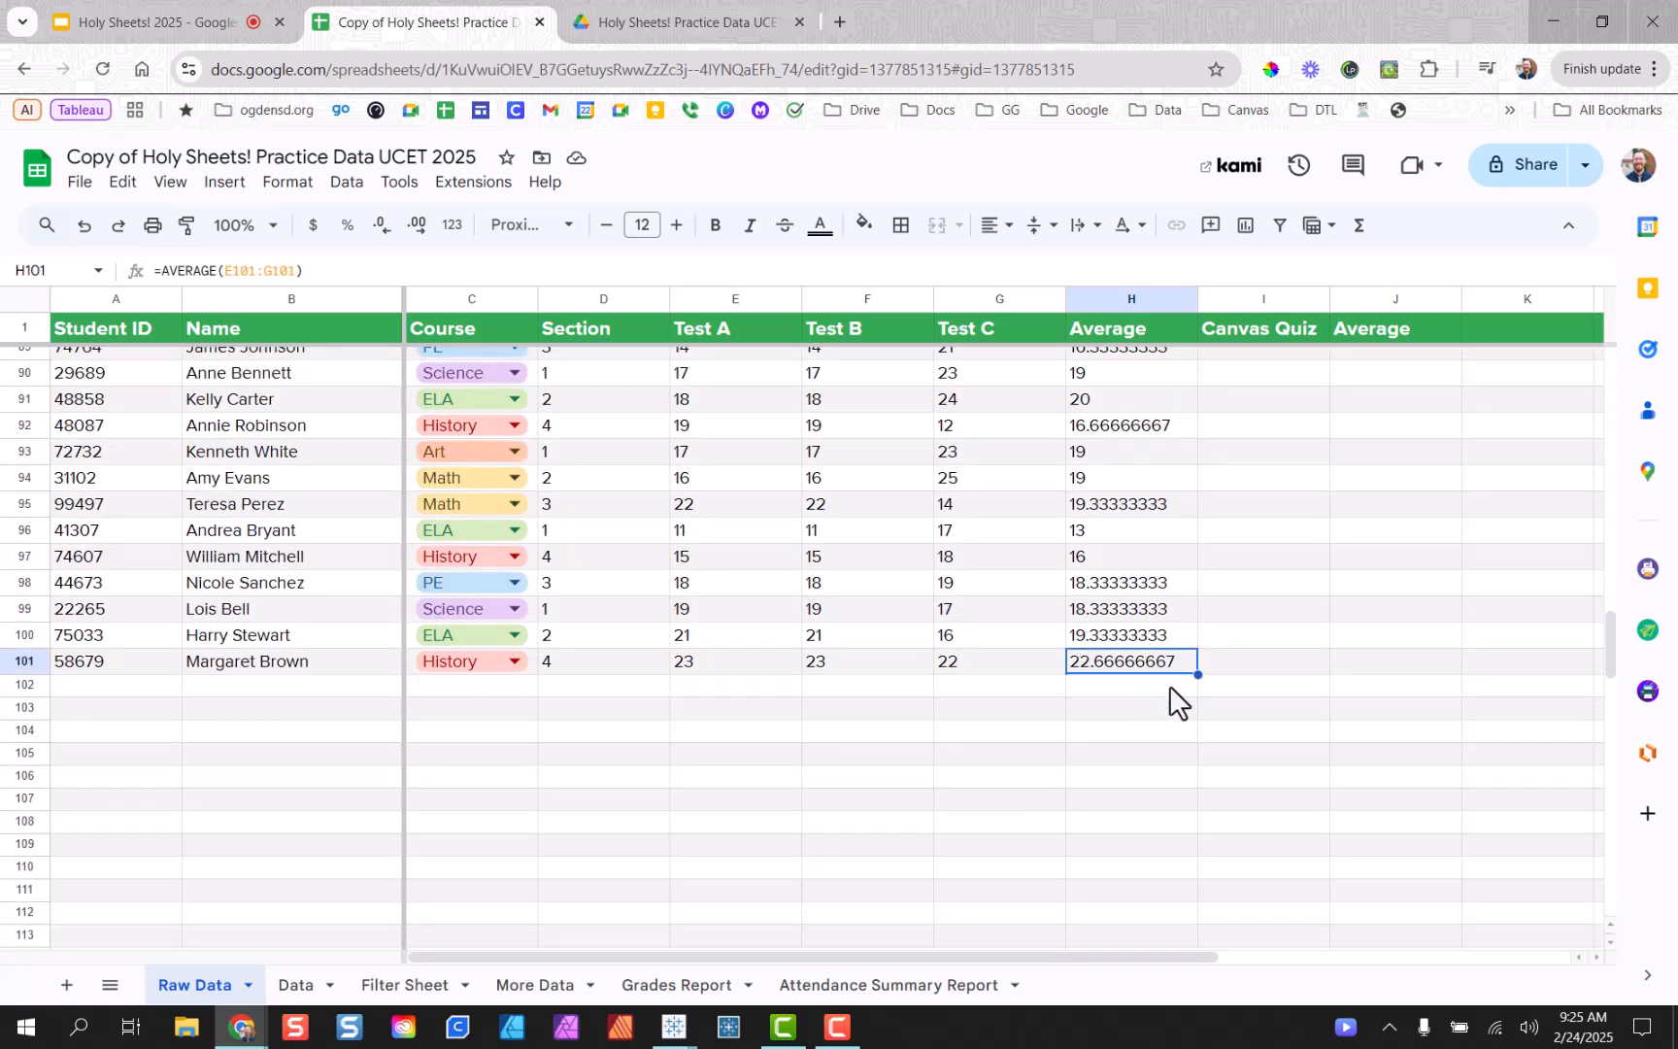
left_click(1090, 691)
left_click(1095, 709)
left_click(1095, 734)
left_click(1100, 752)
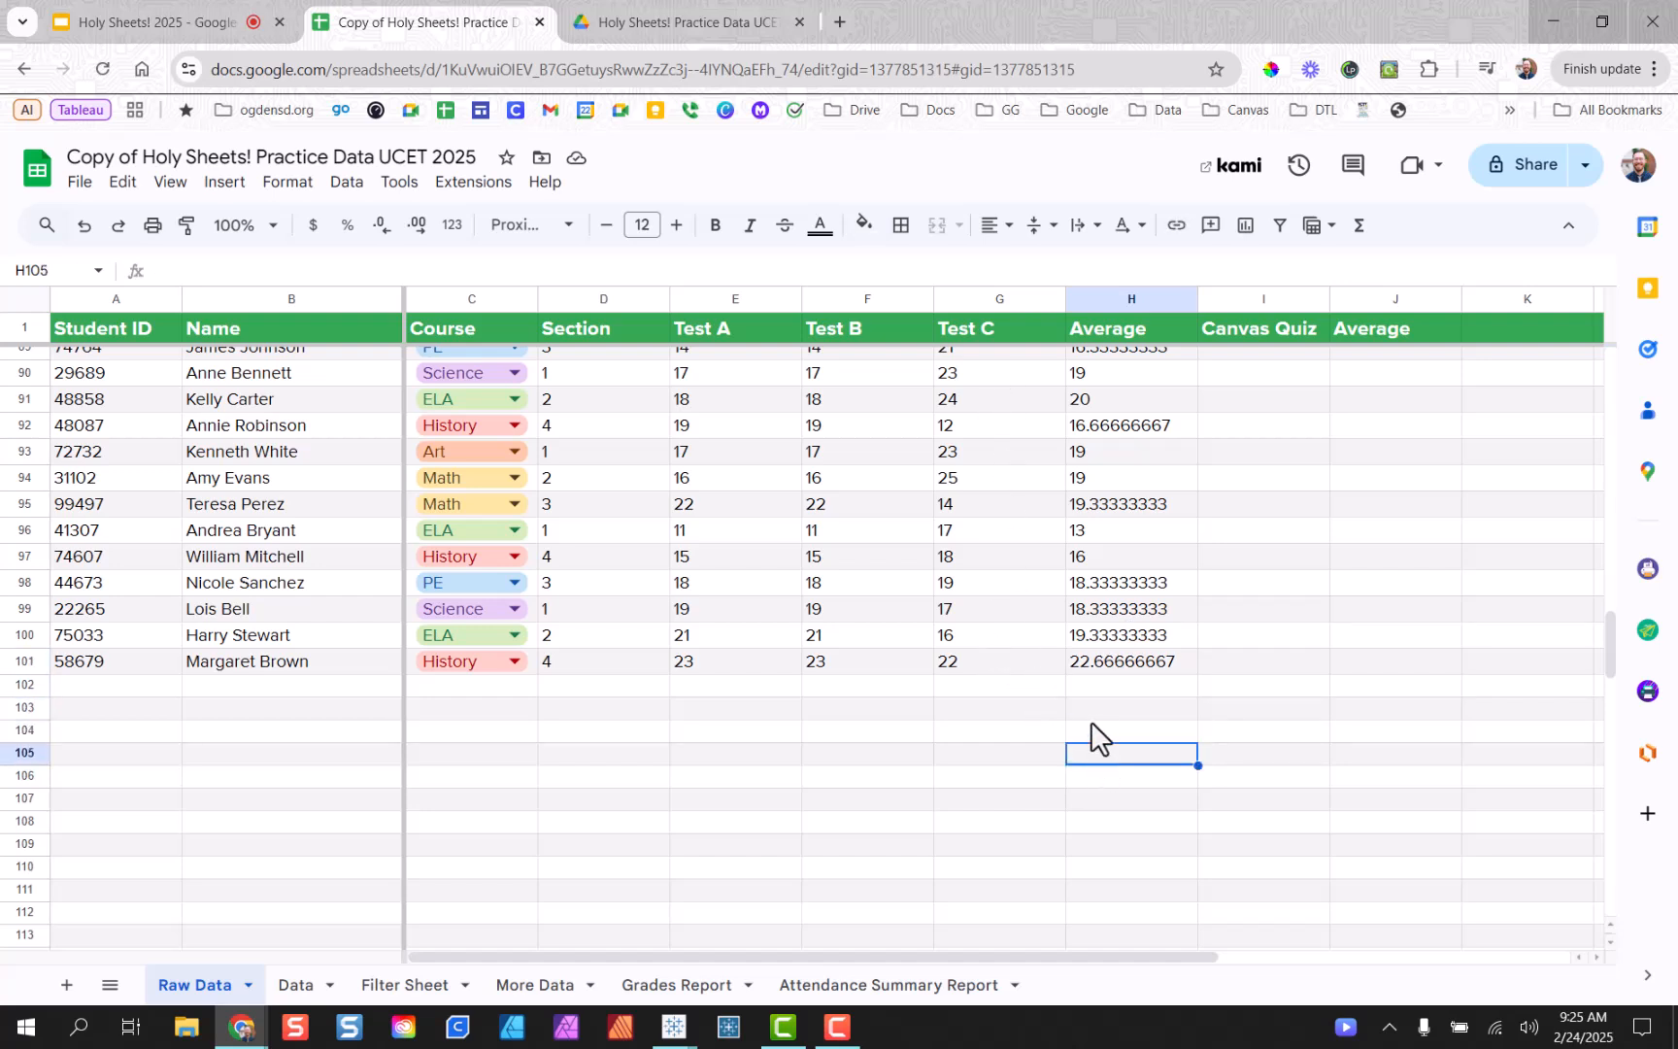
left_click(1084, 665)
mouse_move(1031, 667)
left_mouse_down()
mouse_move(1012, 491)
mouse_move(1044, 677)
left_mouse_up()
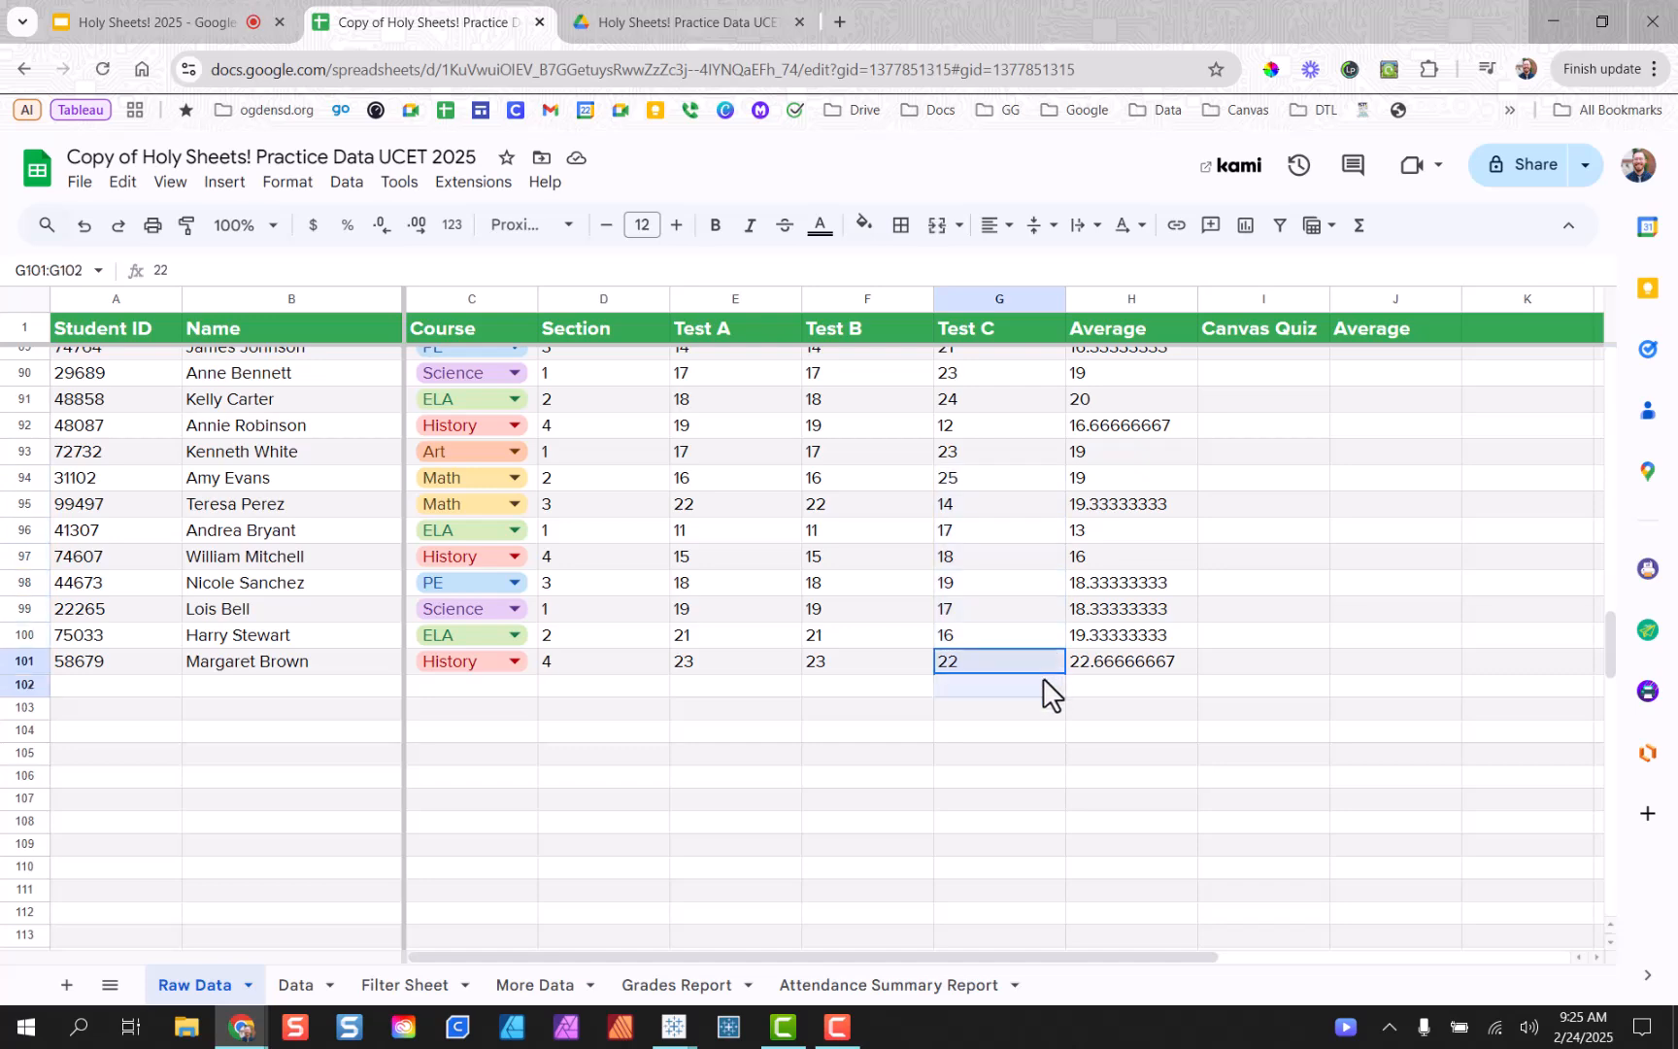
left_click(1093, 668)
scroll(1143, 728, "up", 20)
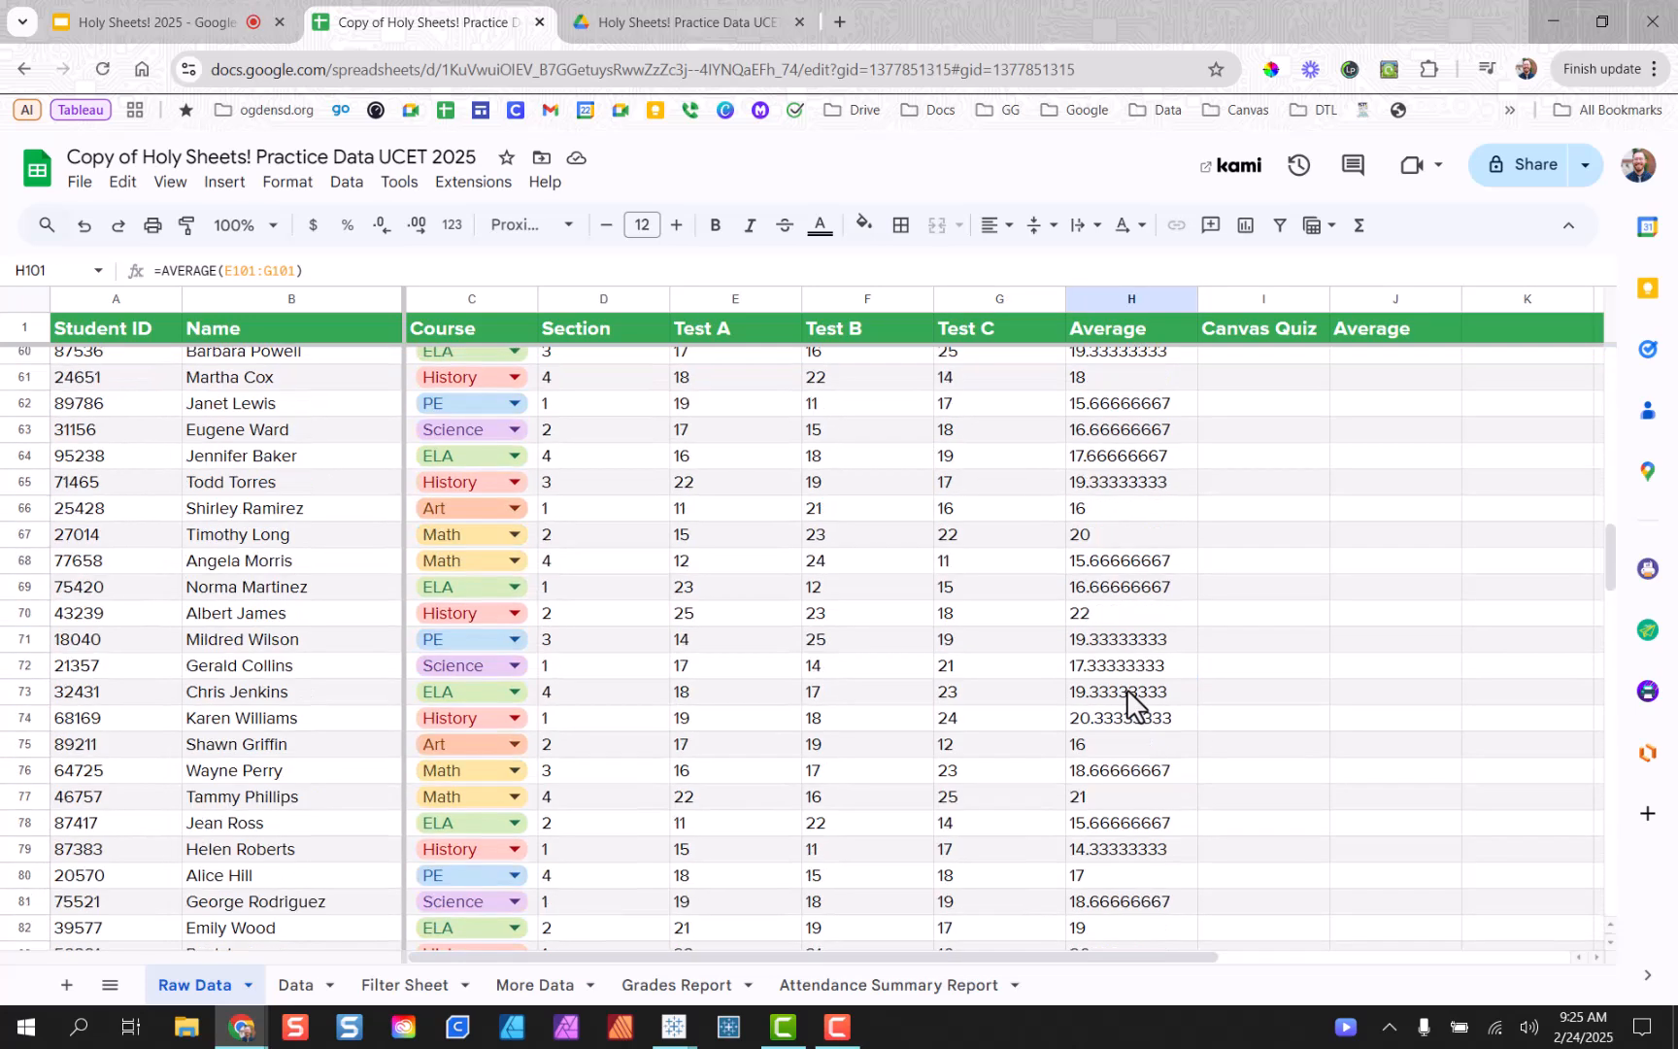
Clear G12's Test C score so H3's average formula fills down only to the gap.
key("ctrl+z")
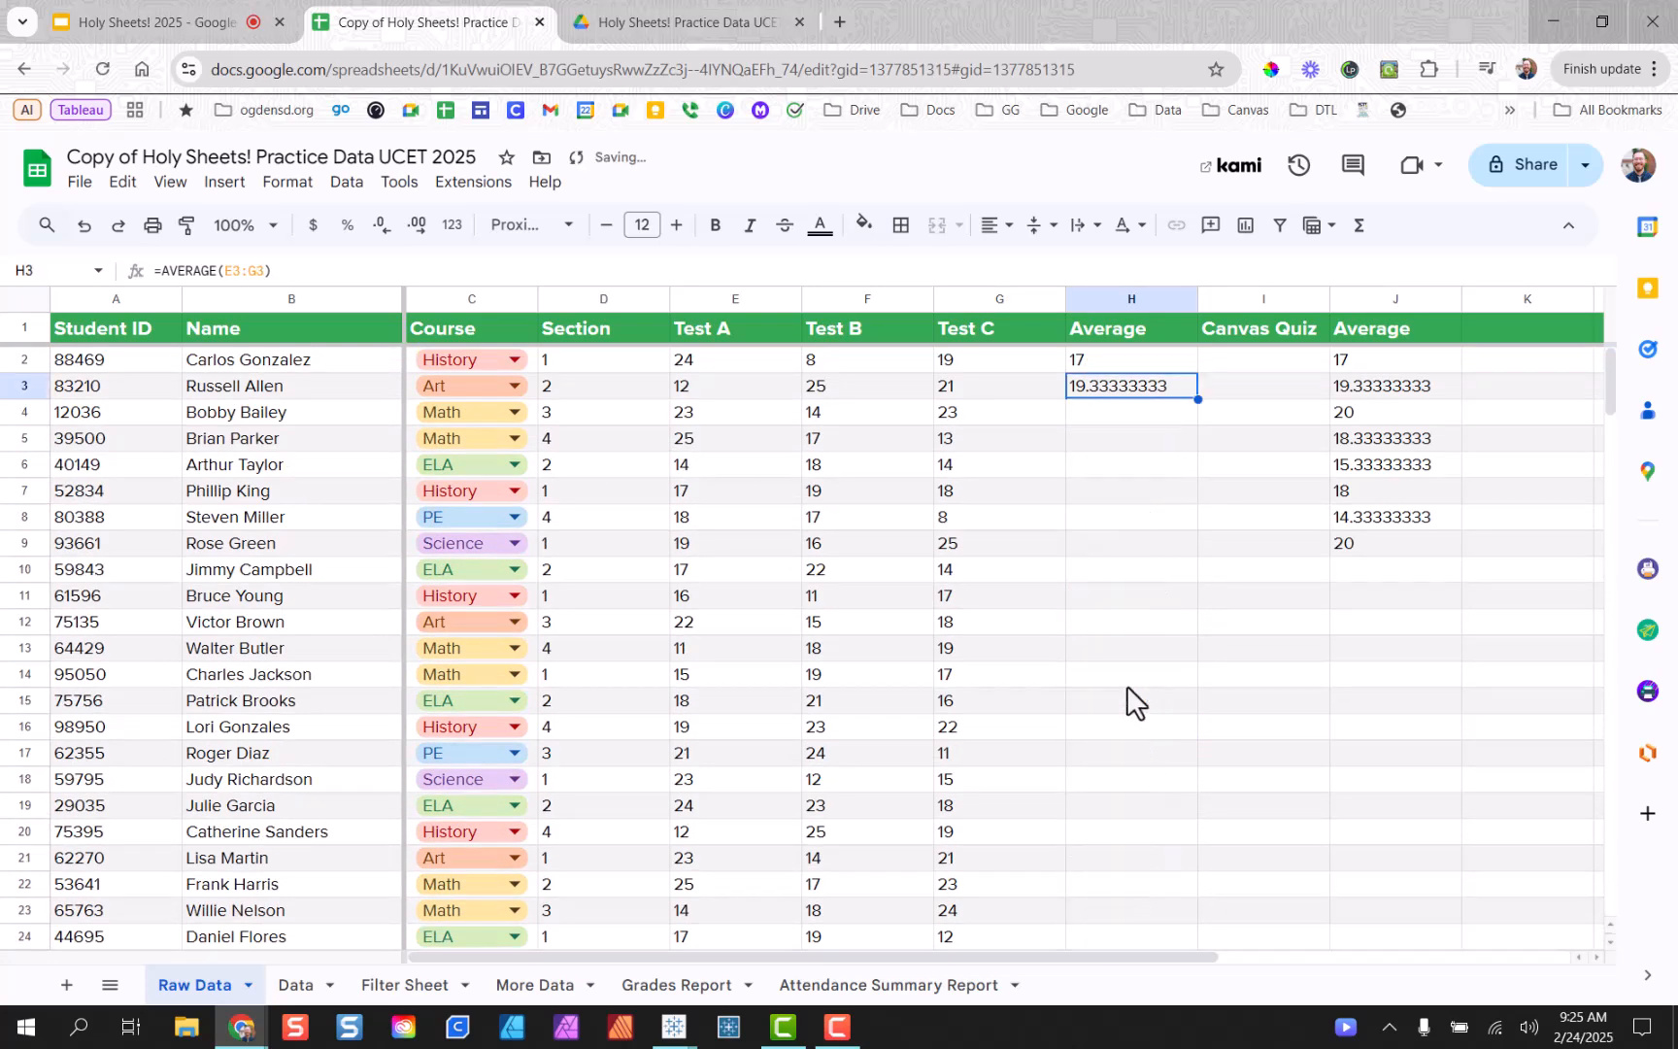
left_click(1124, 525)
left_click(996, 622)
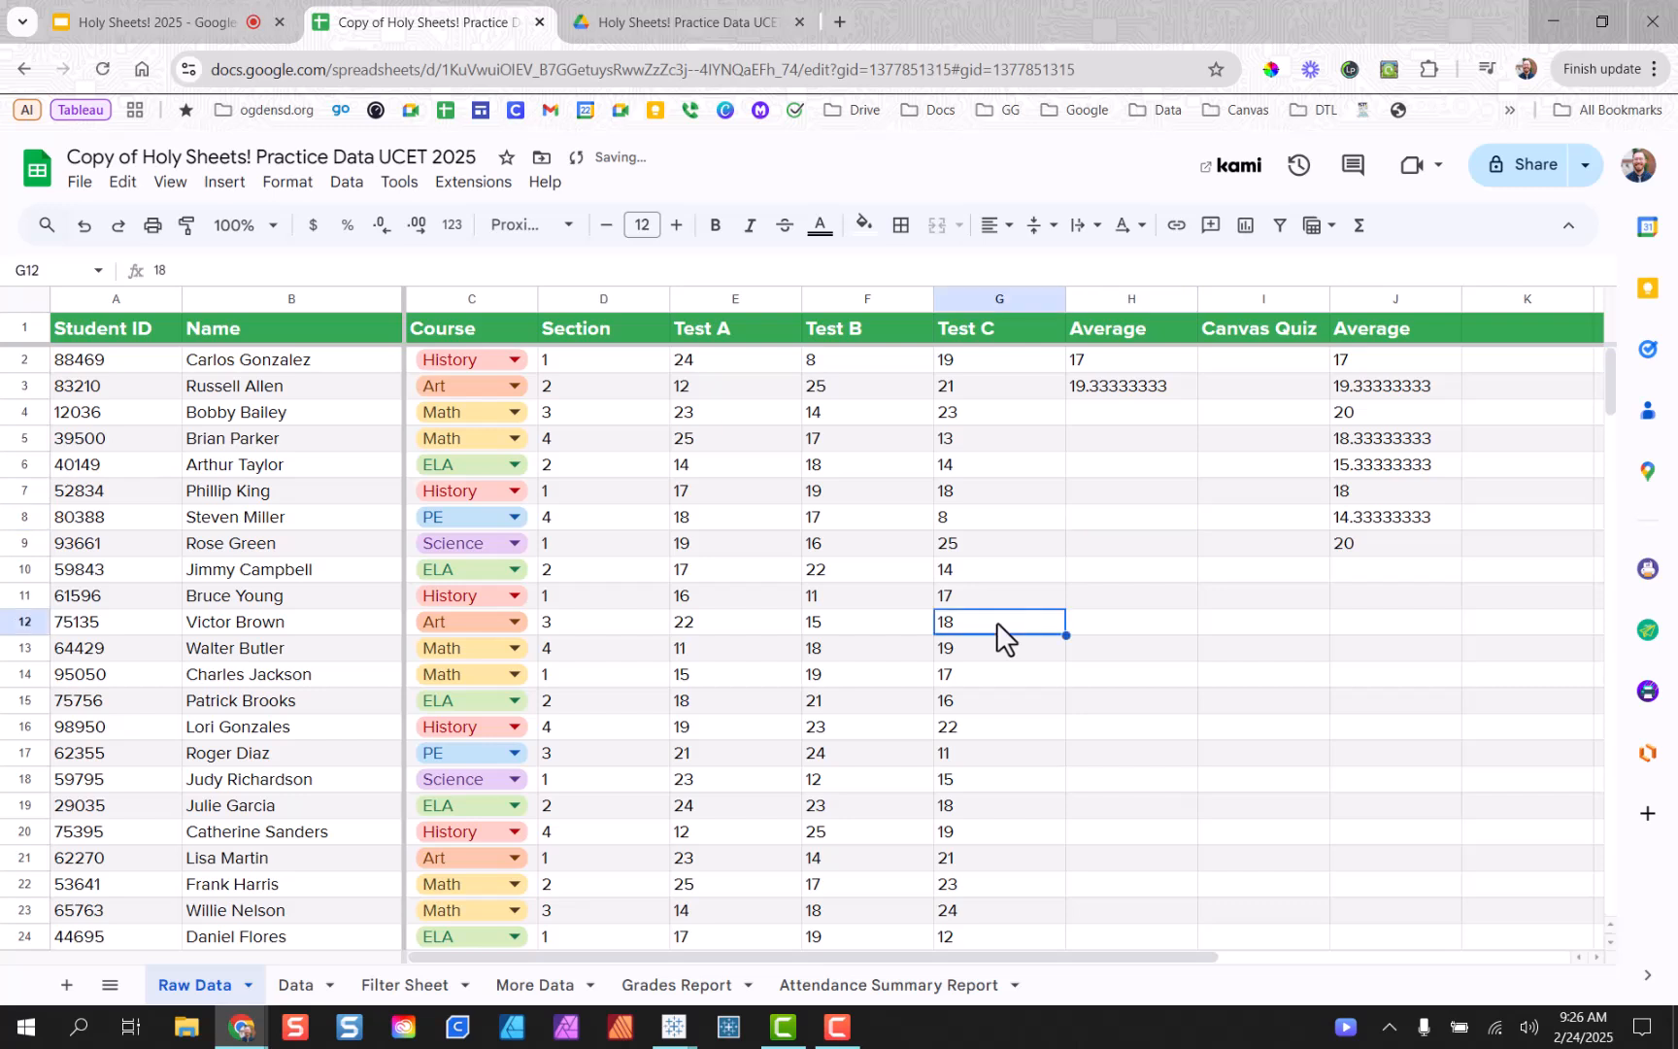
key("Delete")
left_click(1171, 392)
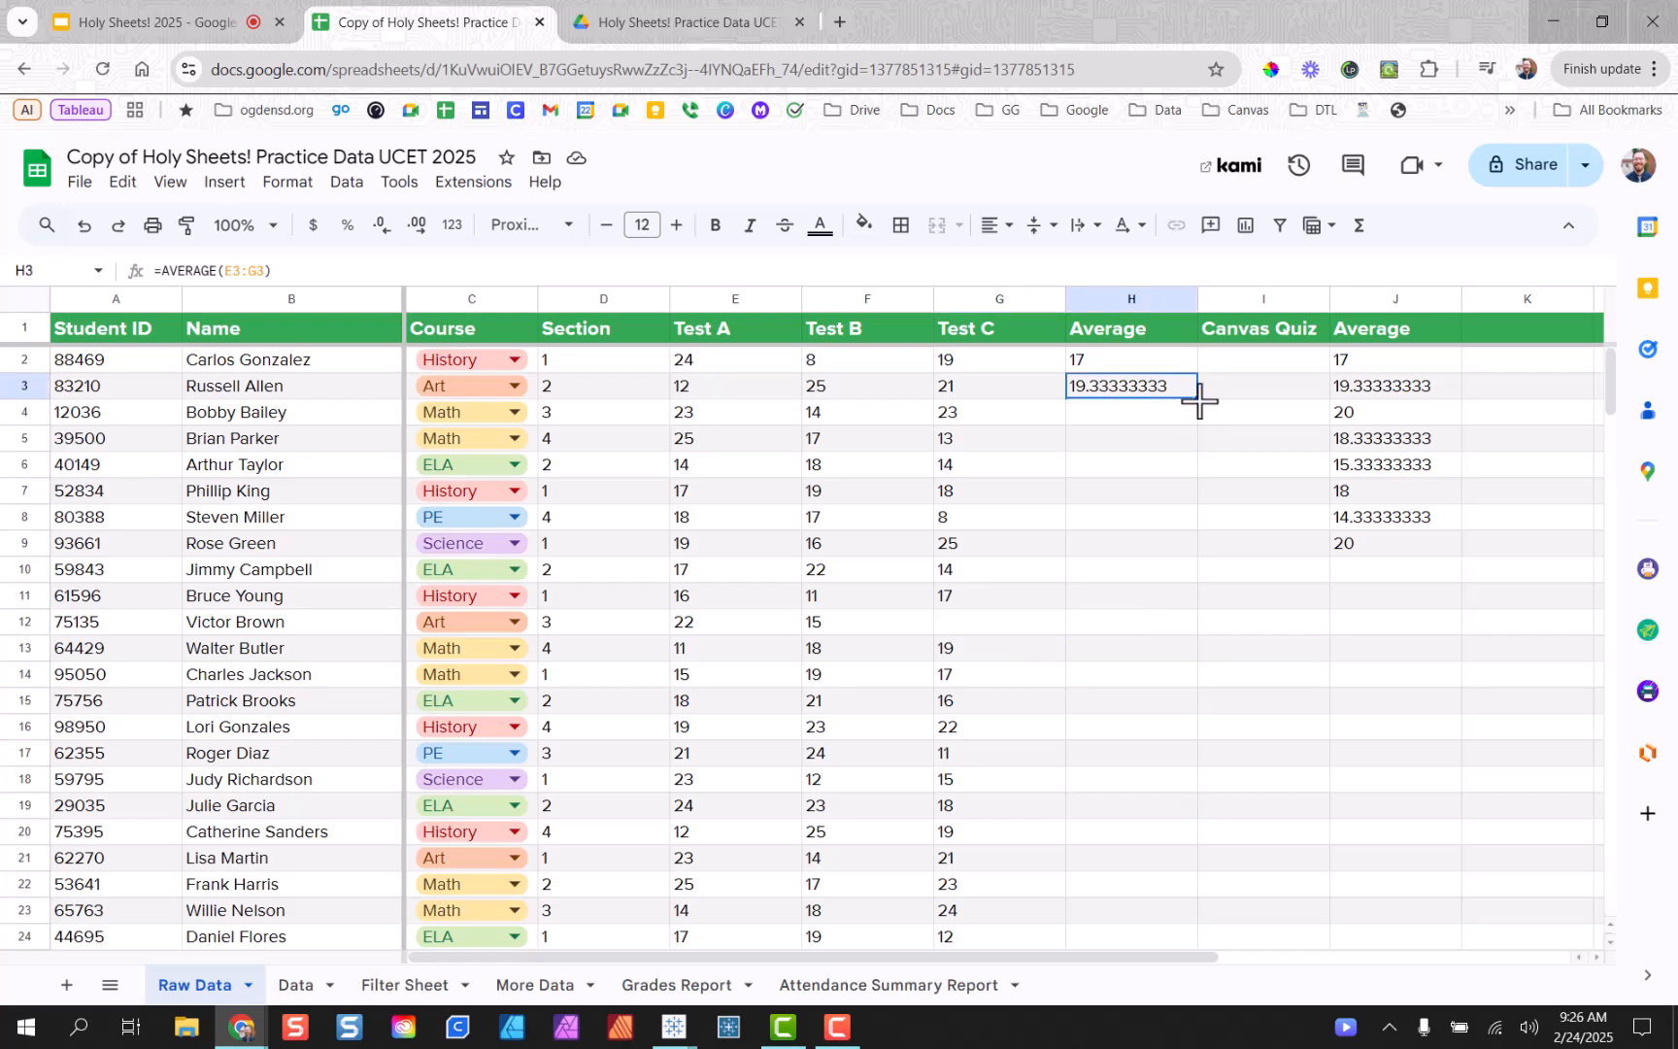
double_click(1198, 399)
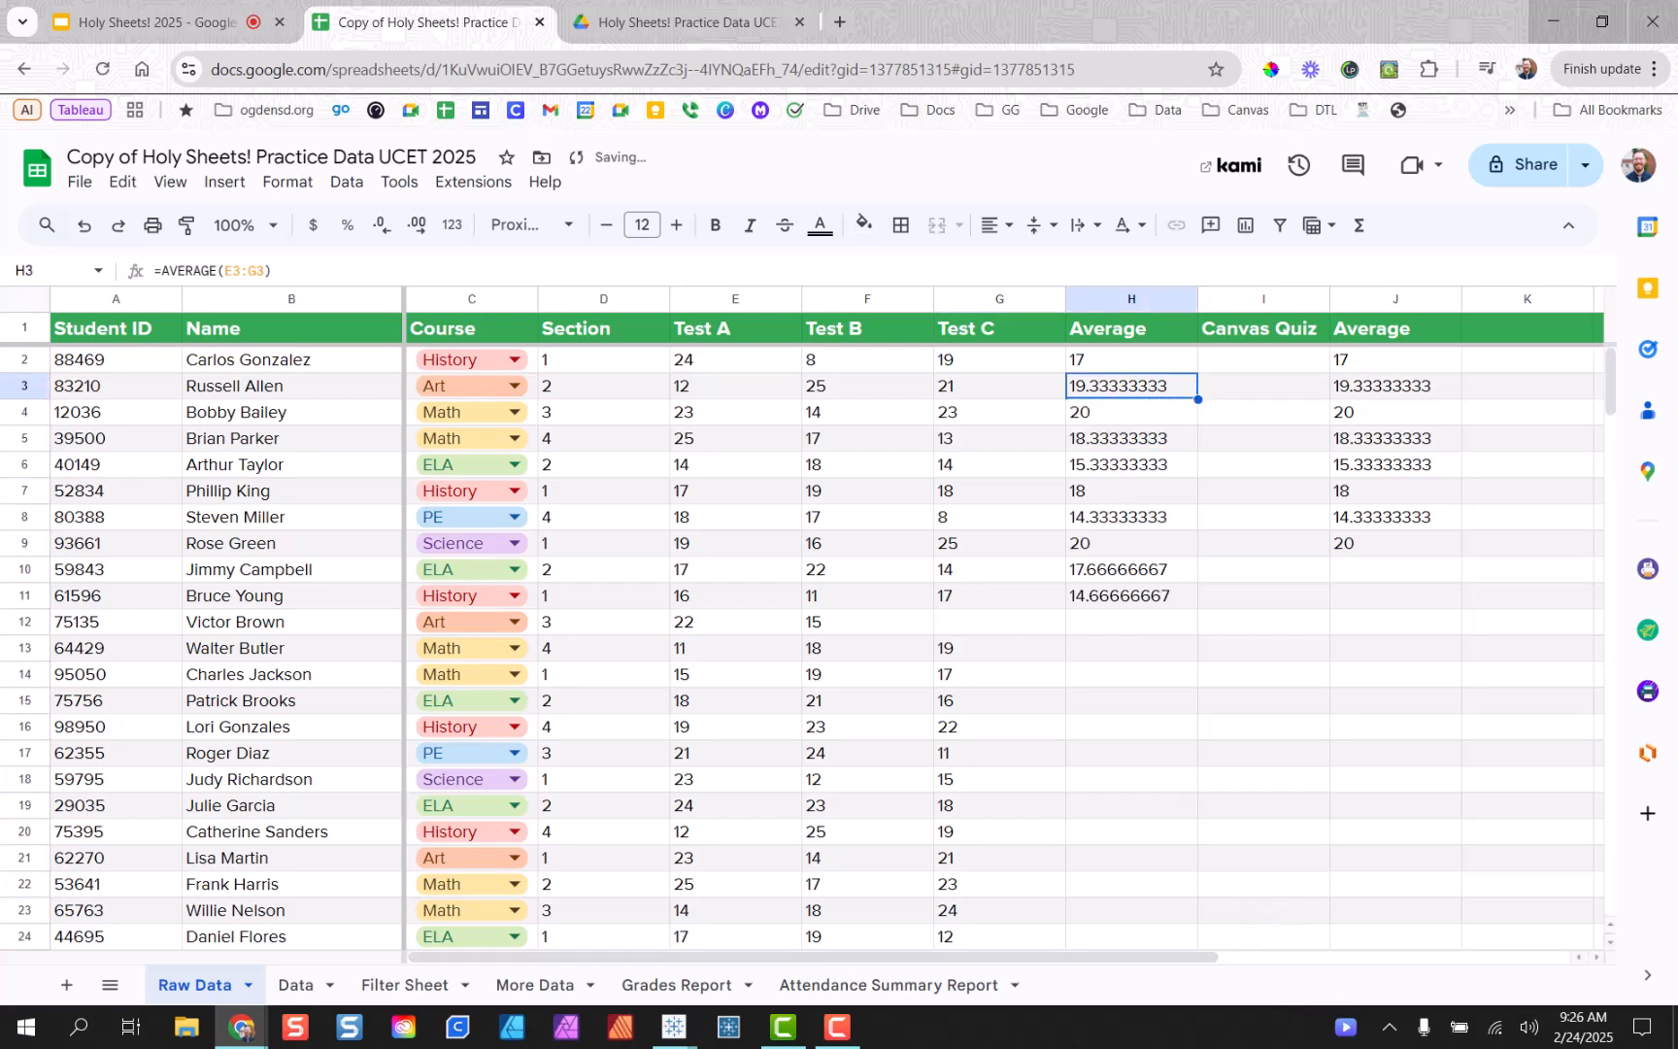
Restore G12's score of 18 and refill column H's averages, row 12 reading 18.33333333.
left_click(1049, 595)
left_click_drag(1020, 596, 1038, 490)
left_click_drag(1004, 661, 1051, 821)
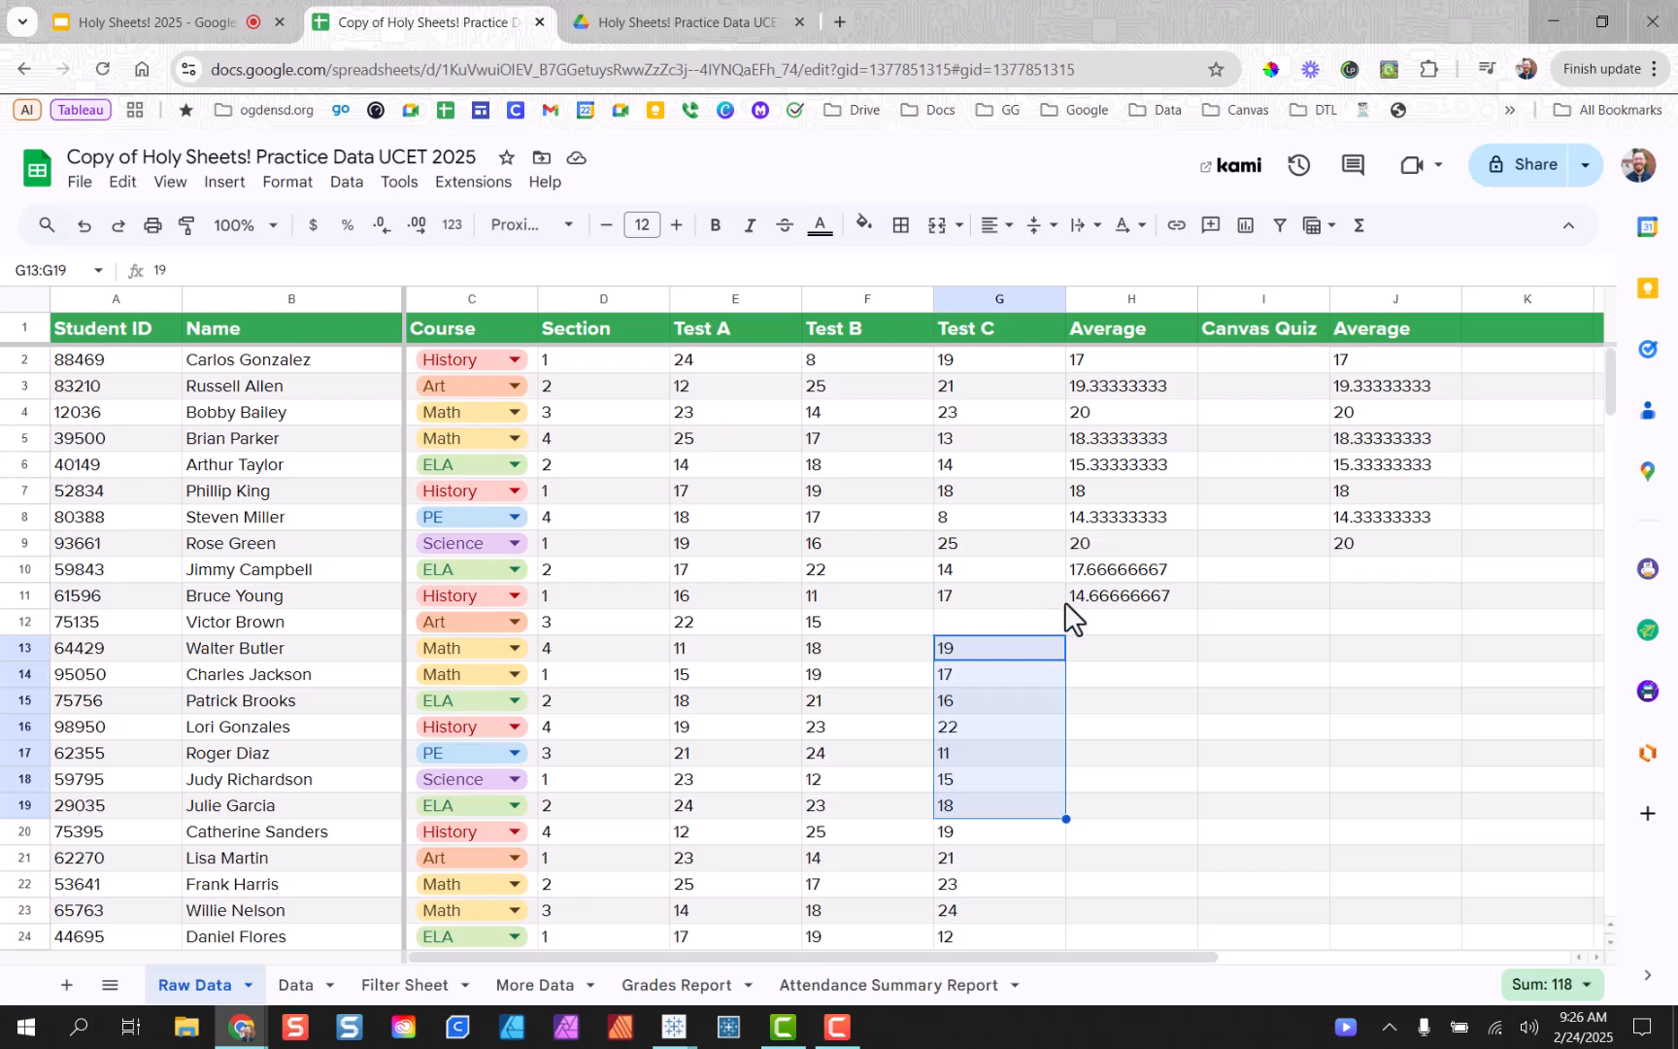
left_click(965, 620)
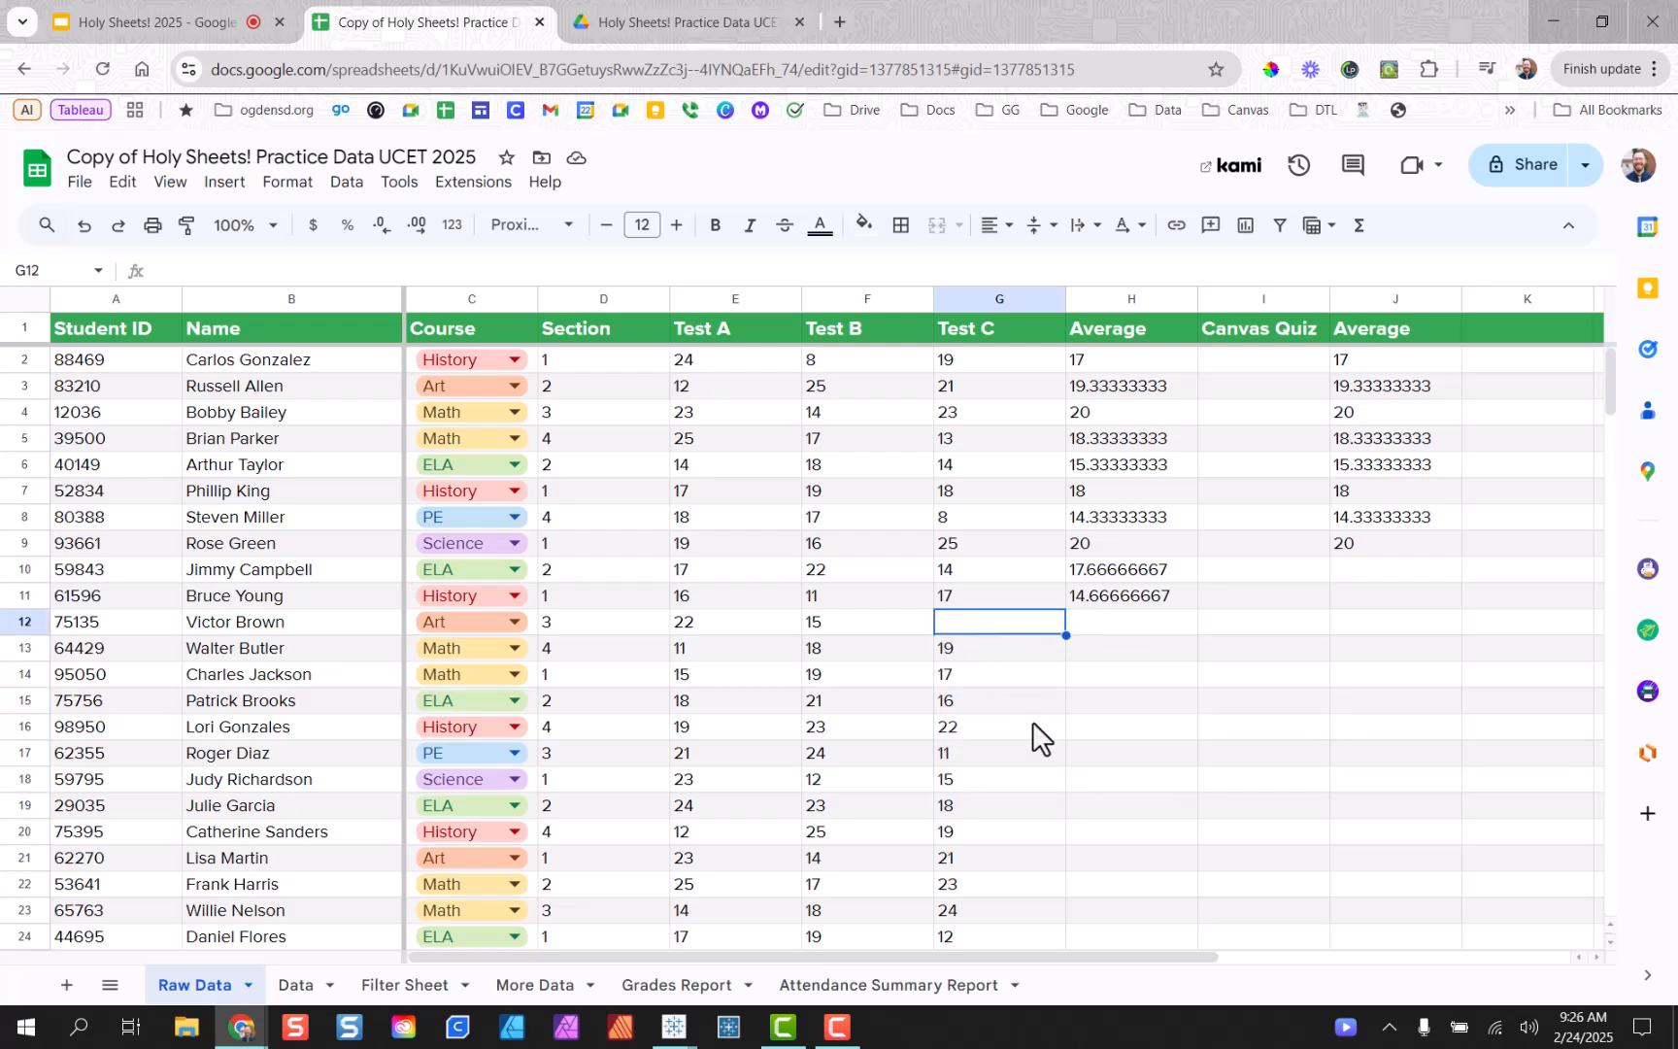
key("ctrl+z")
key("ctrl+z")
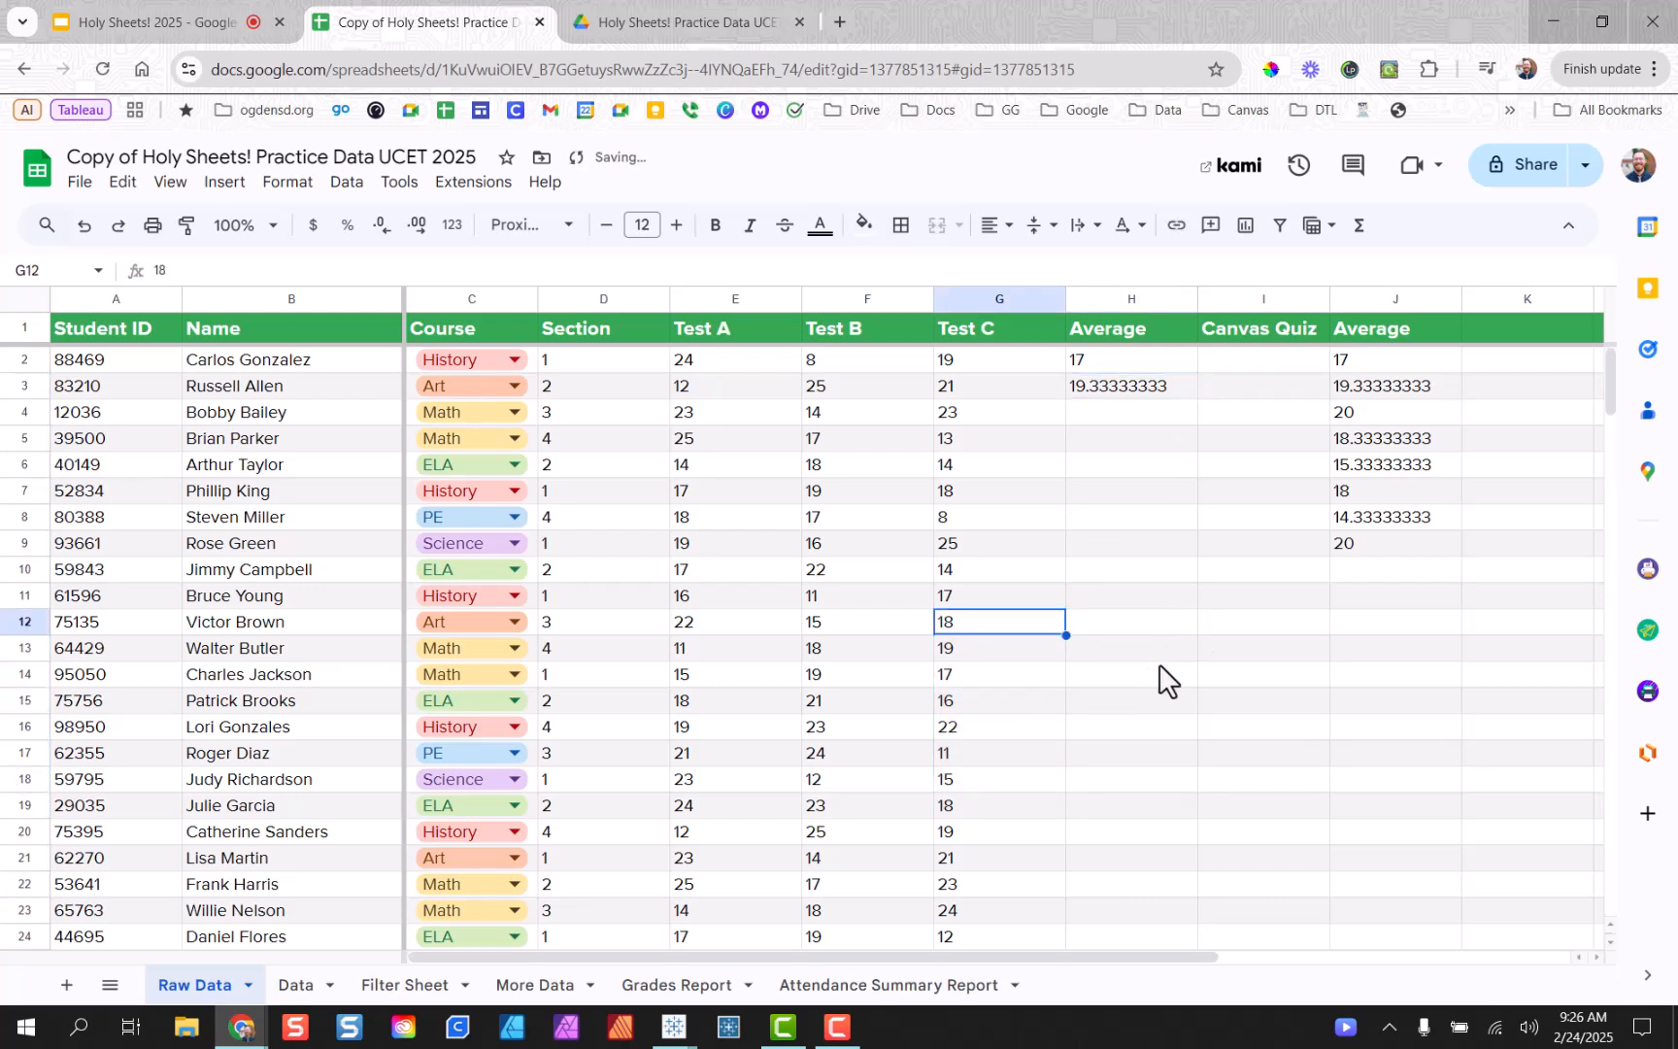
left_click(1169, 391)
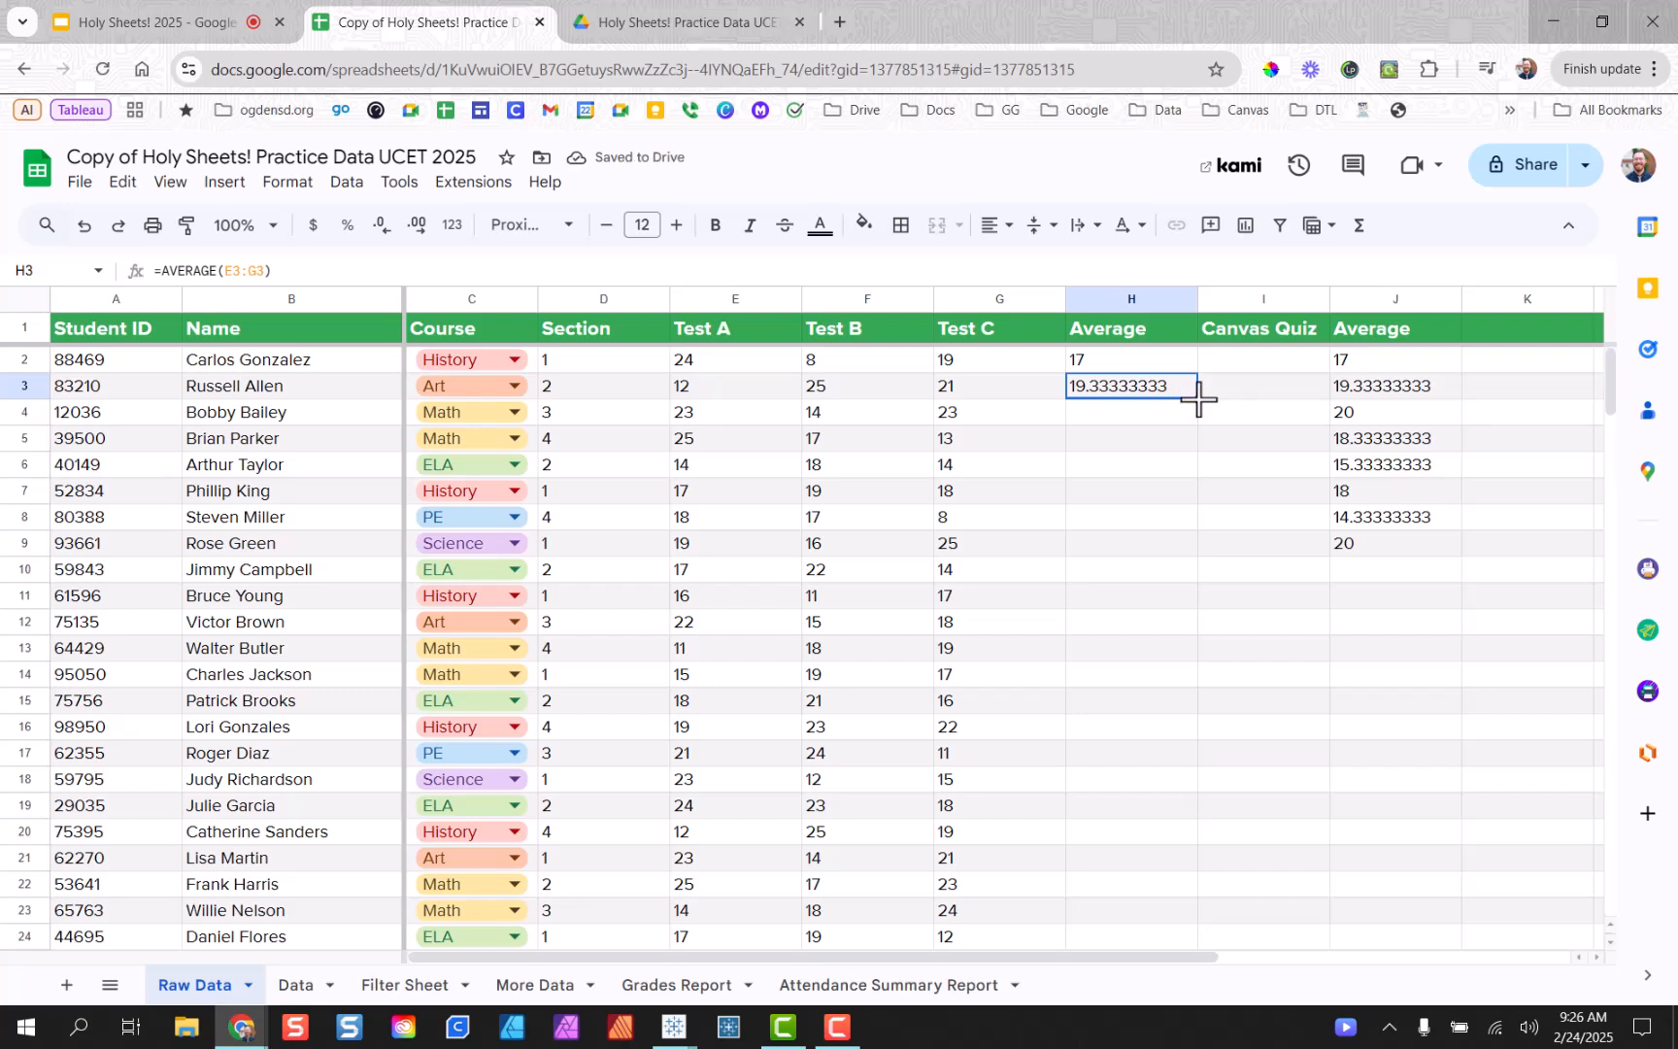
double_click(1199, 398)
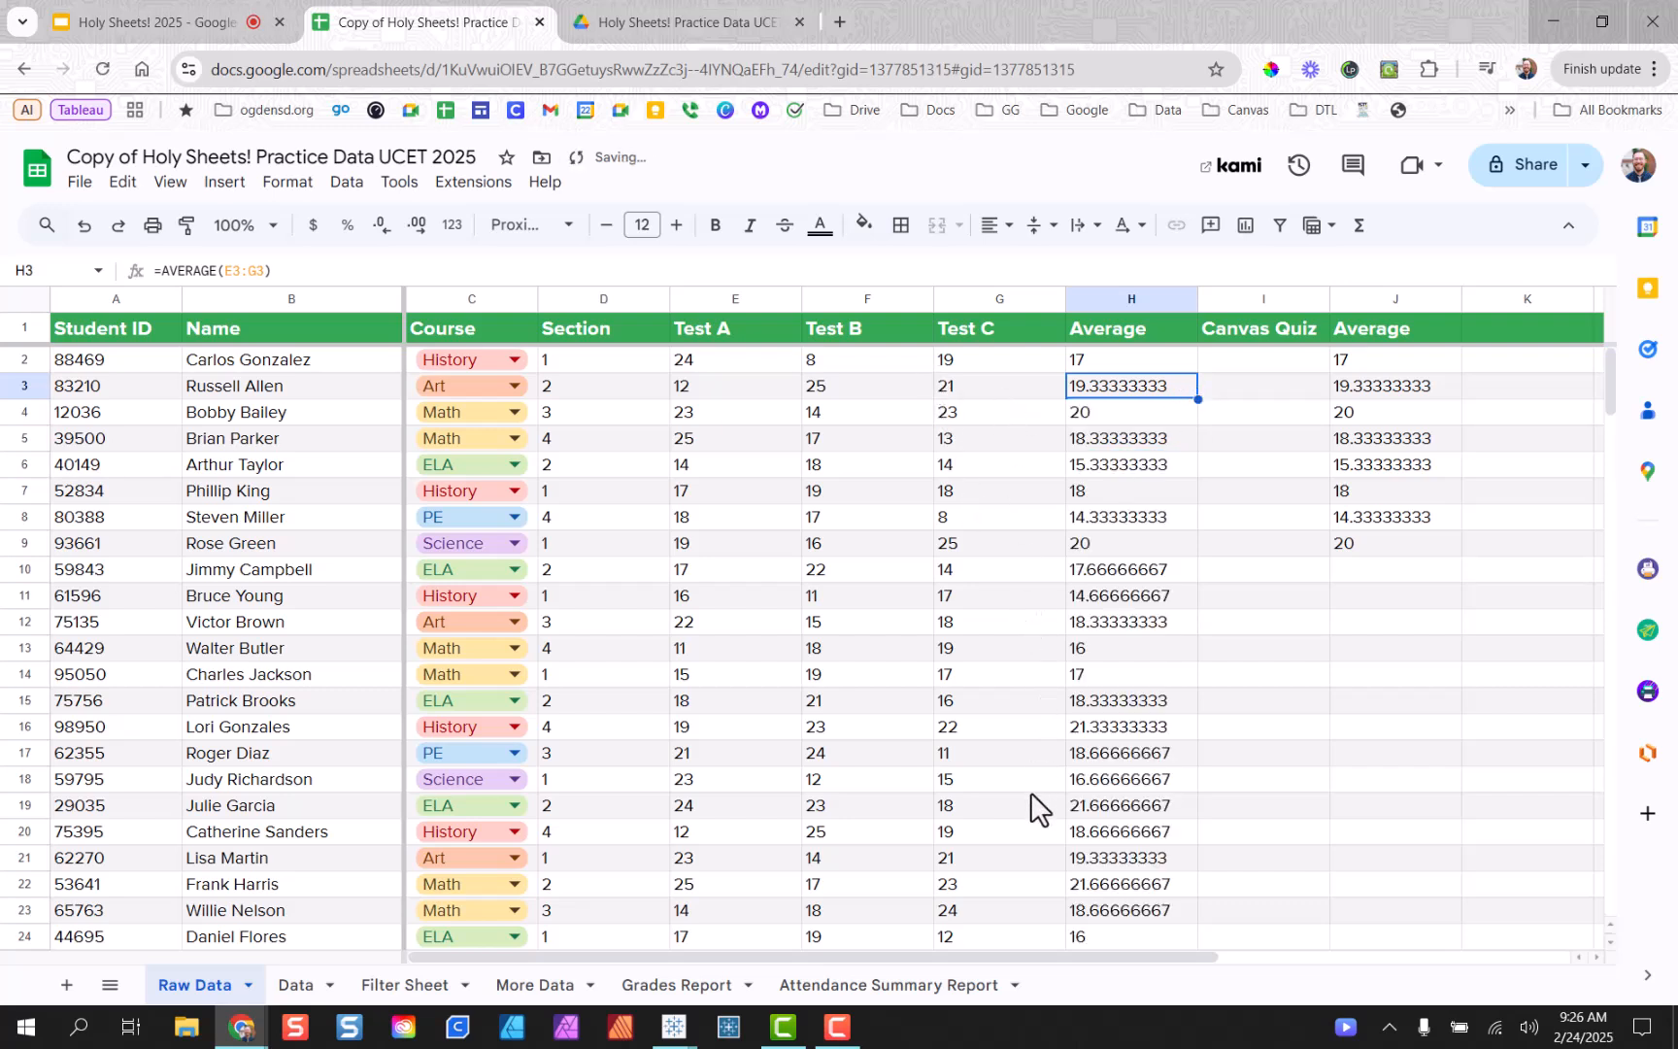
Copy J9's average formula down column J through row 101, ending at 22.66666667.
left_click(1424, 542)
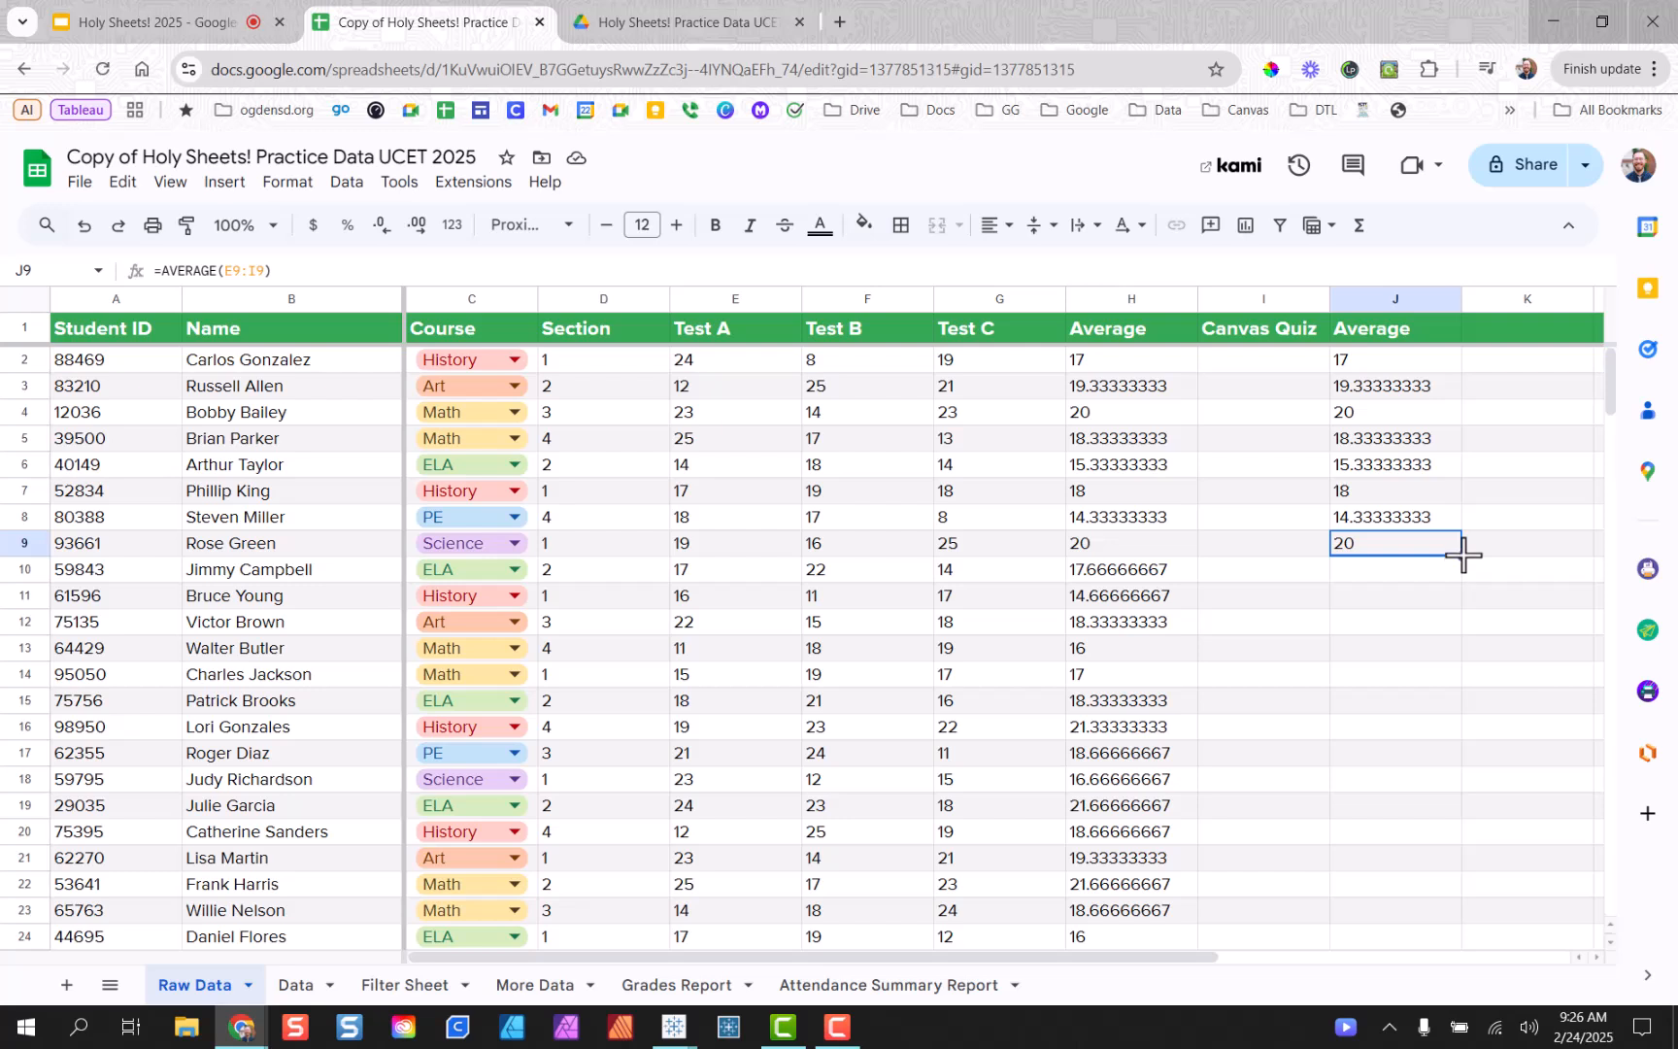
left_click_drag(1297, 550, 1294, 876)
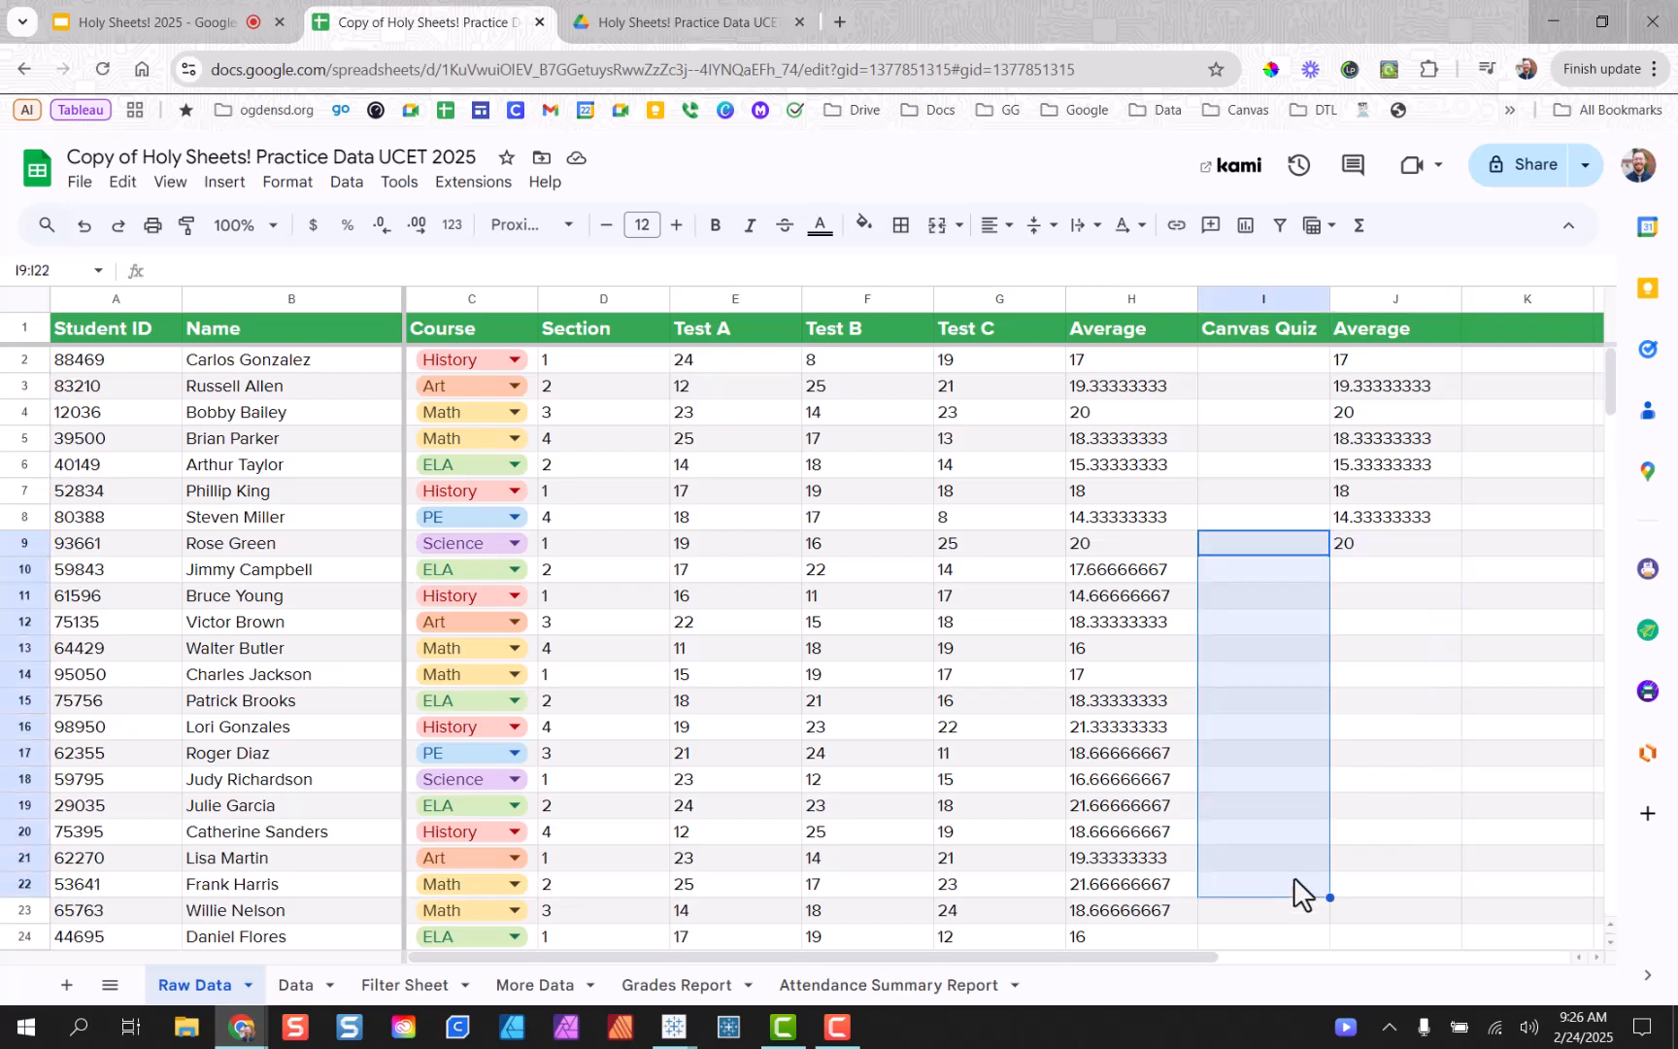
left_click(1381, 550)
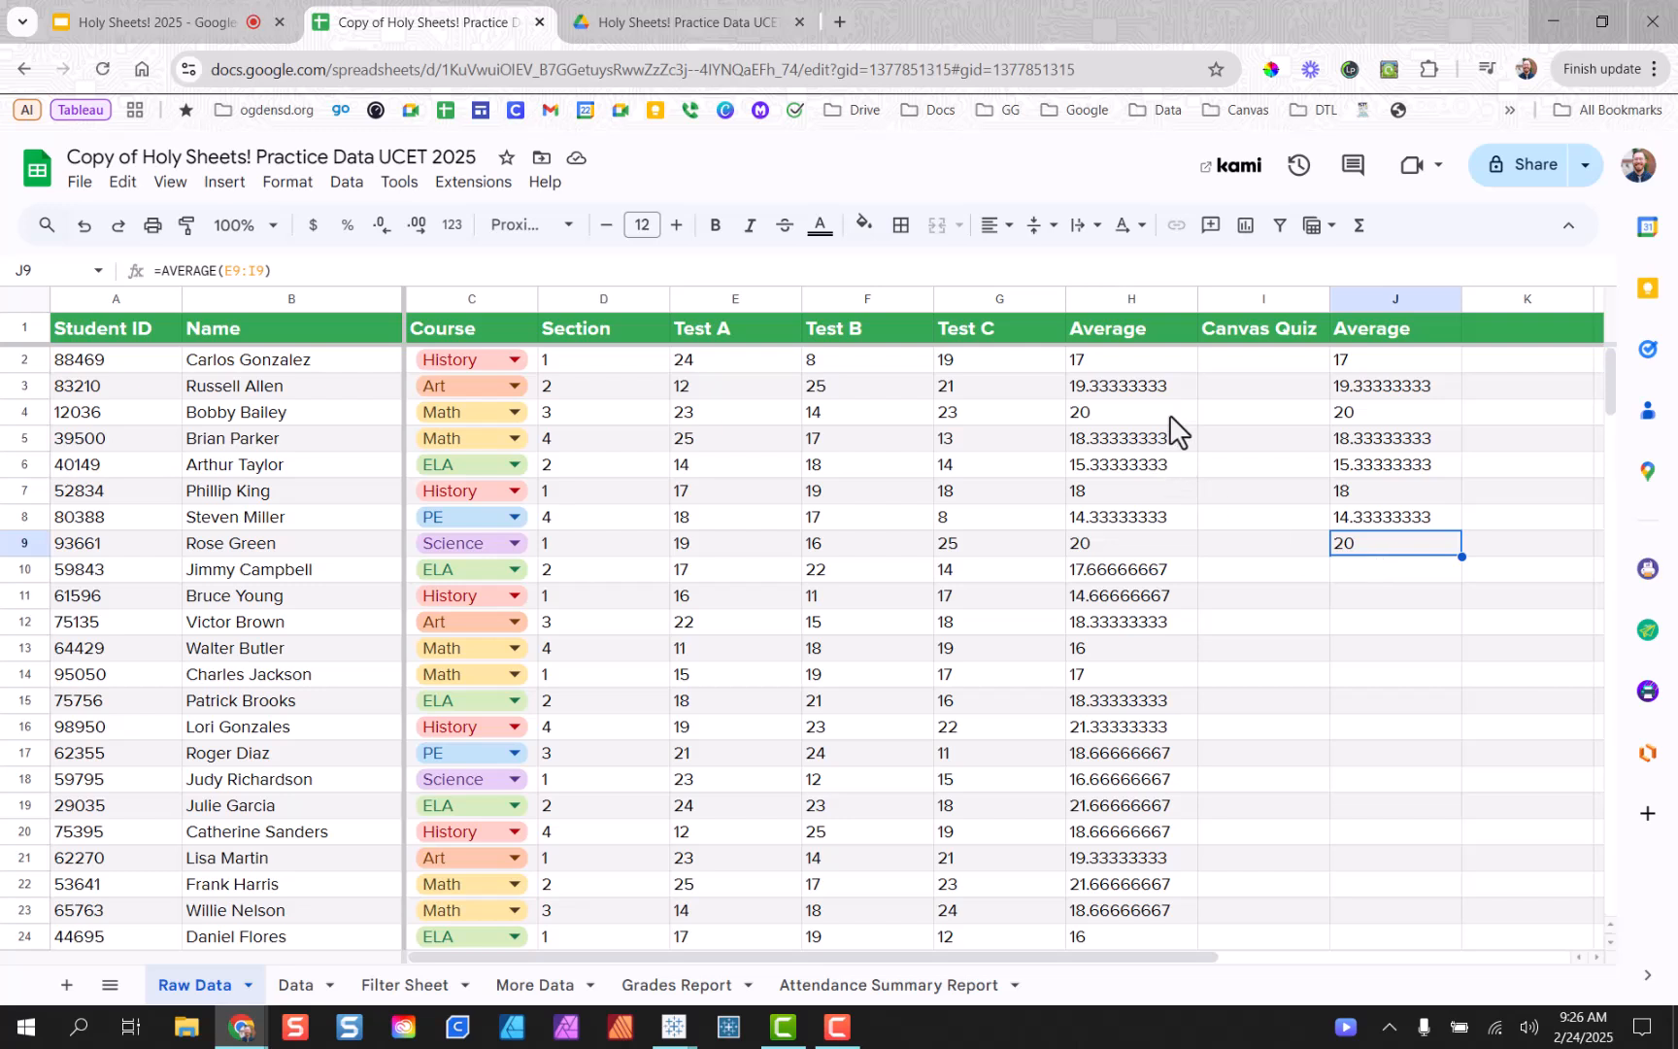
left_click(1435, 528)
left_click(1436, 538)
left_click_drag(1464, 559, 1403, 886)
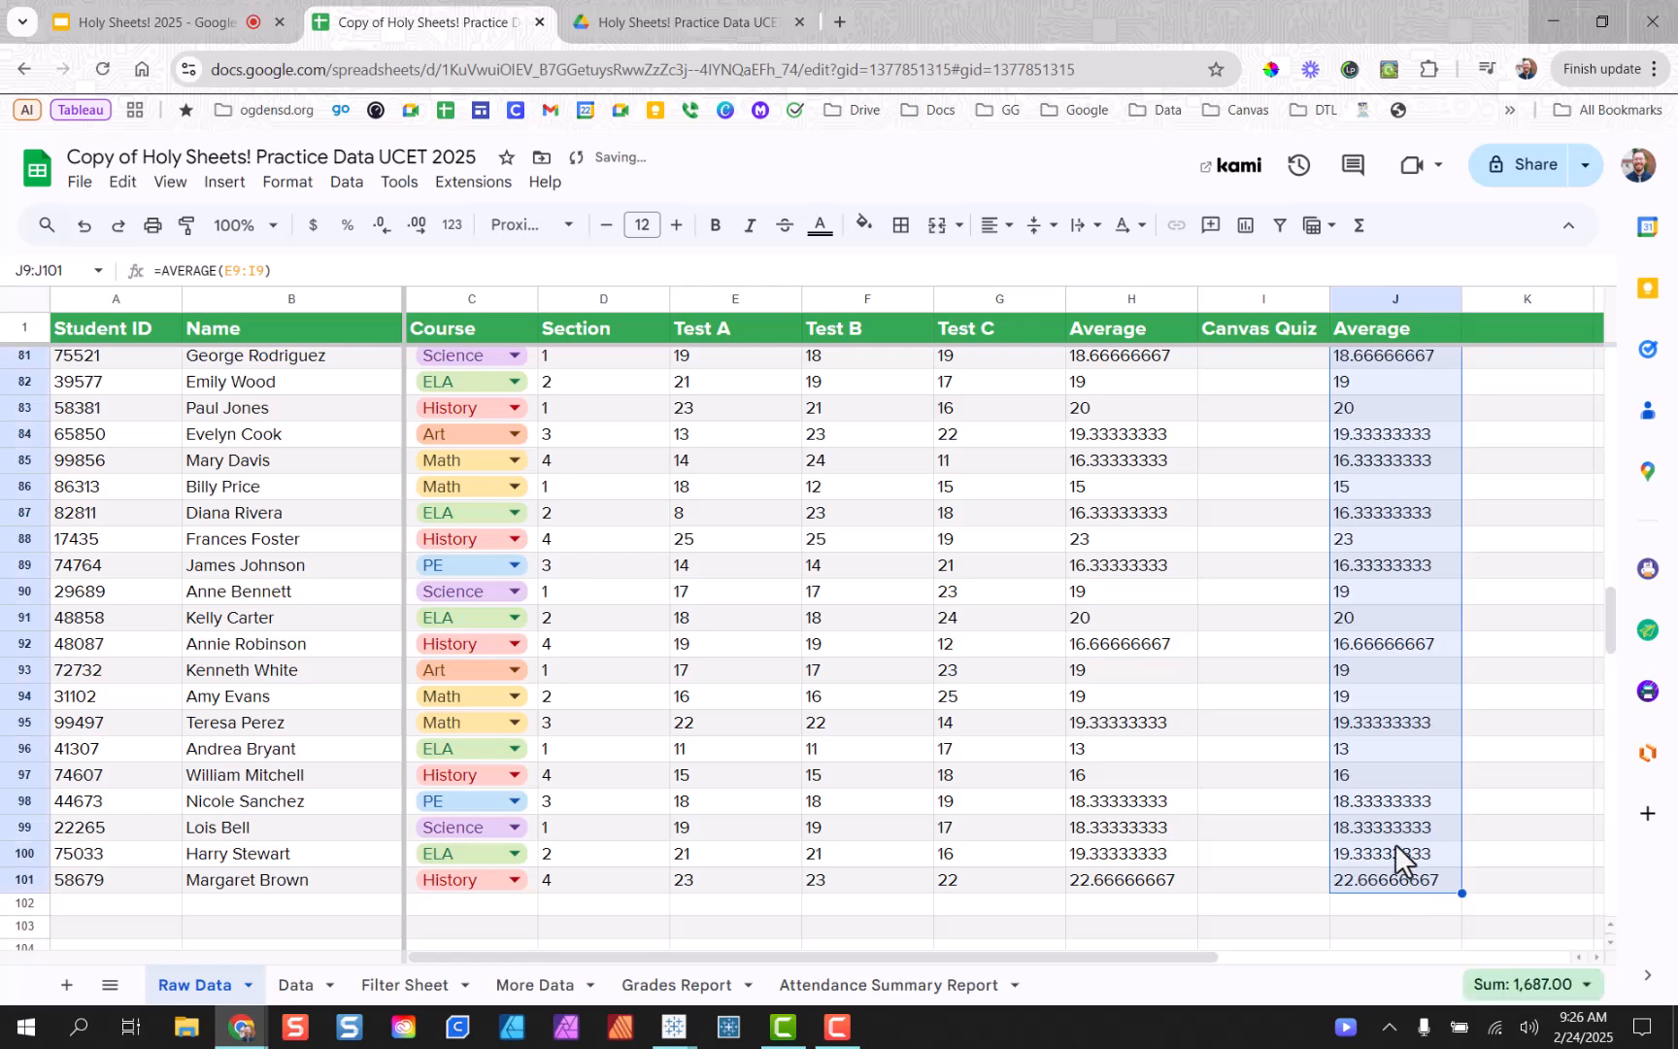
left_click(1389, 828)
scroll(1399, 785, "up", 10)
scroll(1397, 775, "up", 14)
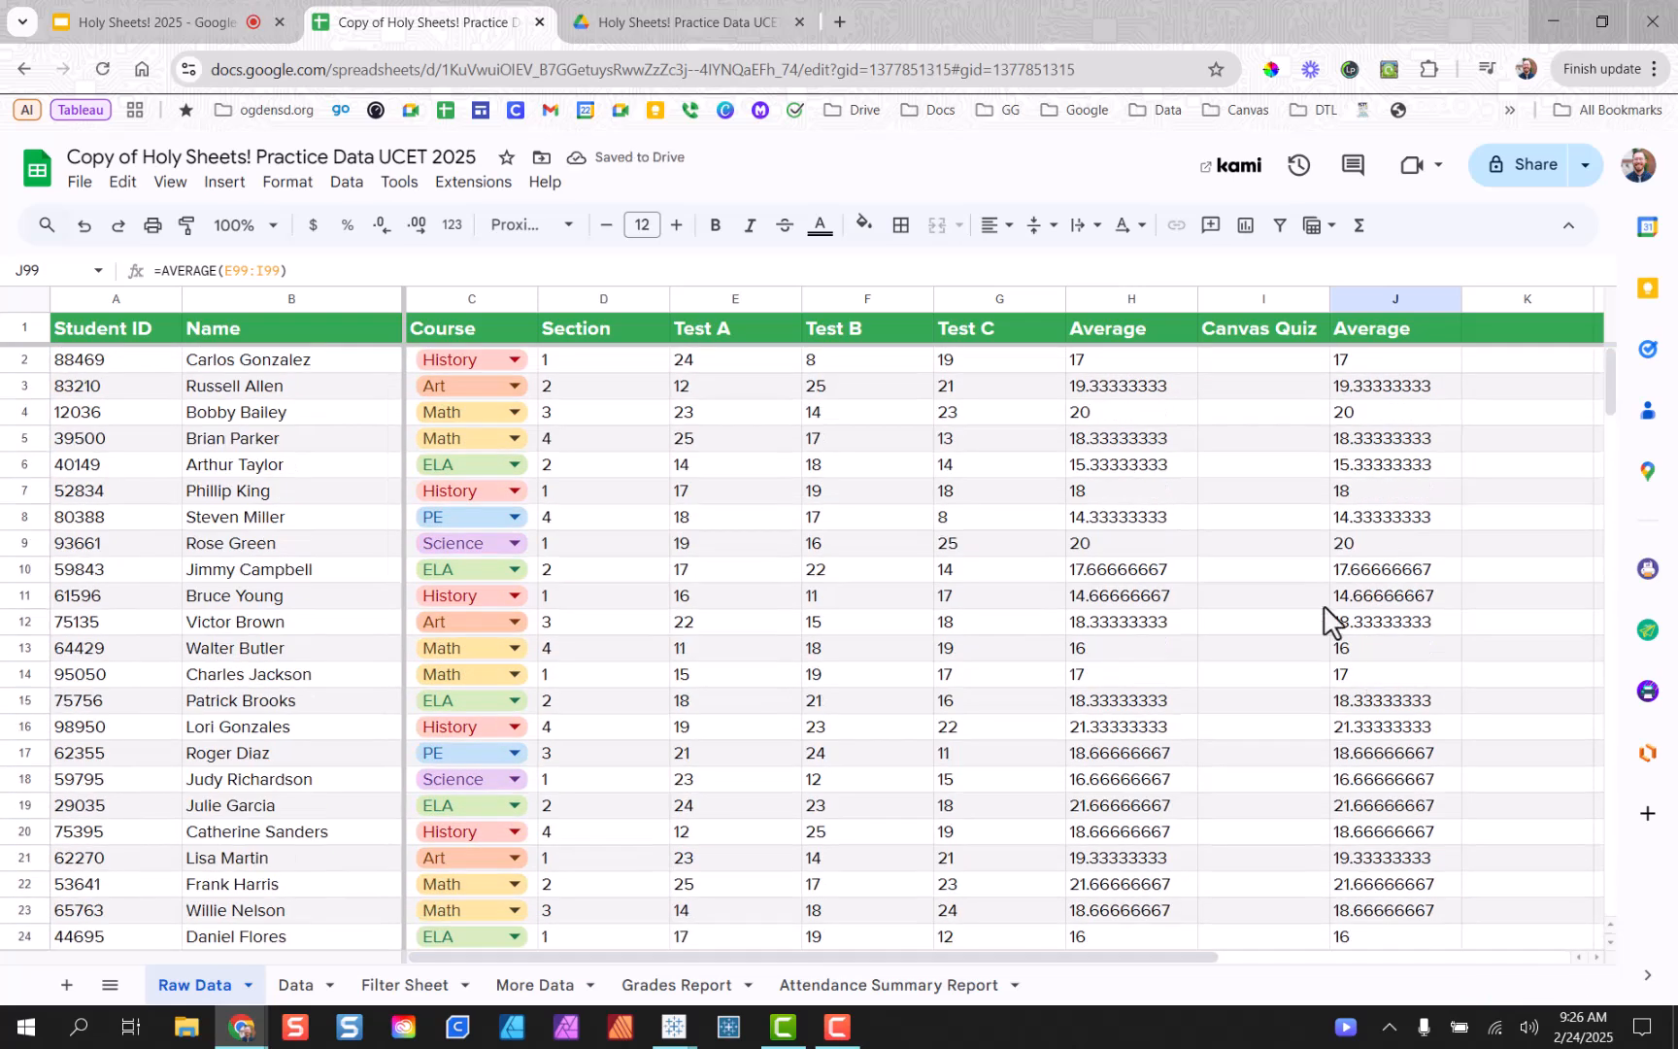
right_click(1128, 296)
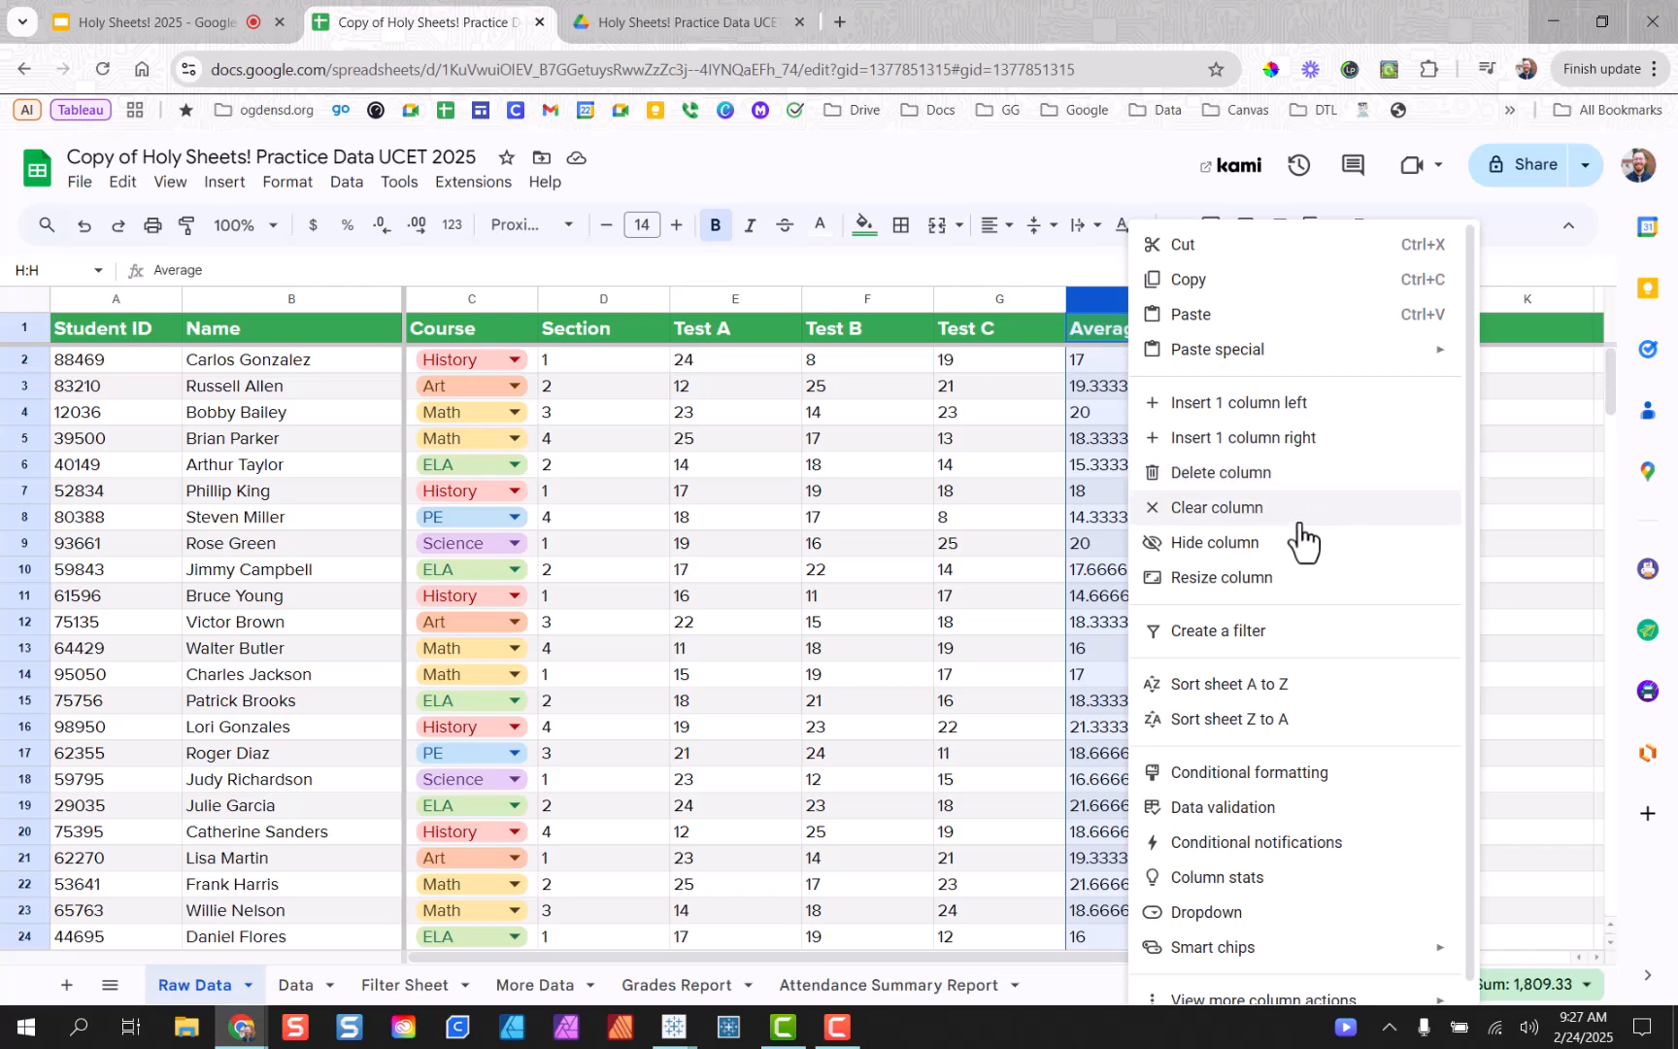
left_click(1273, 474)
left_click(1187, 523)
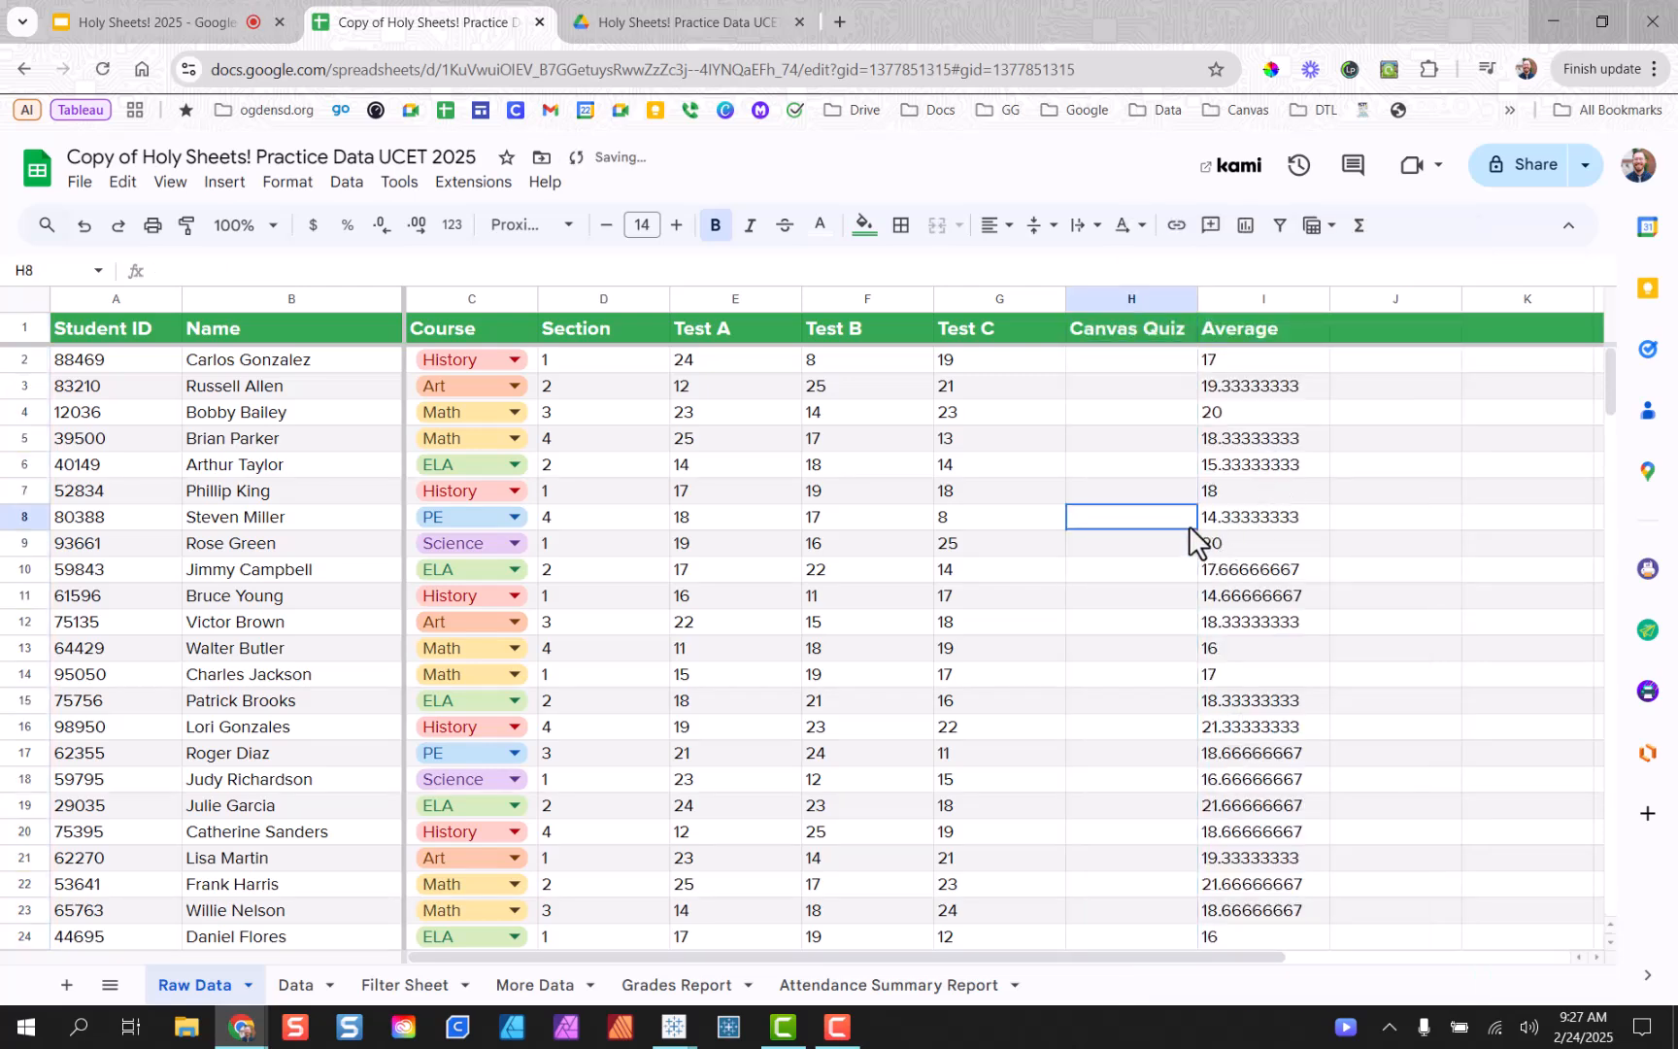
left_click(1151, 362)
left_click_drag(1151, 362, 1149, 689)
left_click_drag(1302, 571, 1312, 550)
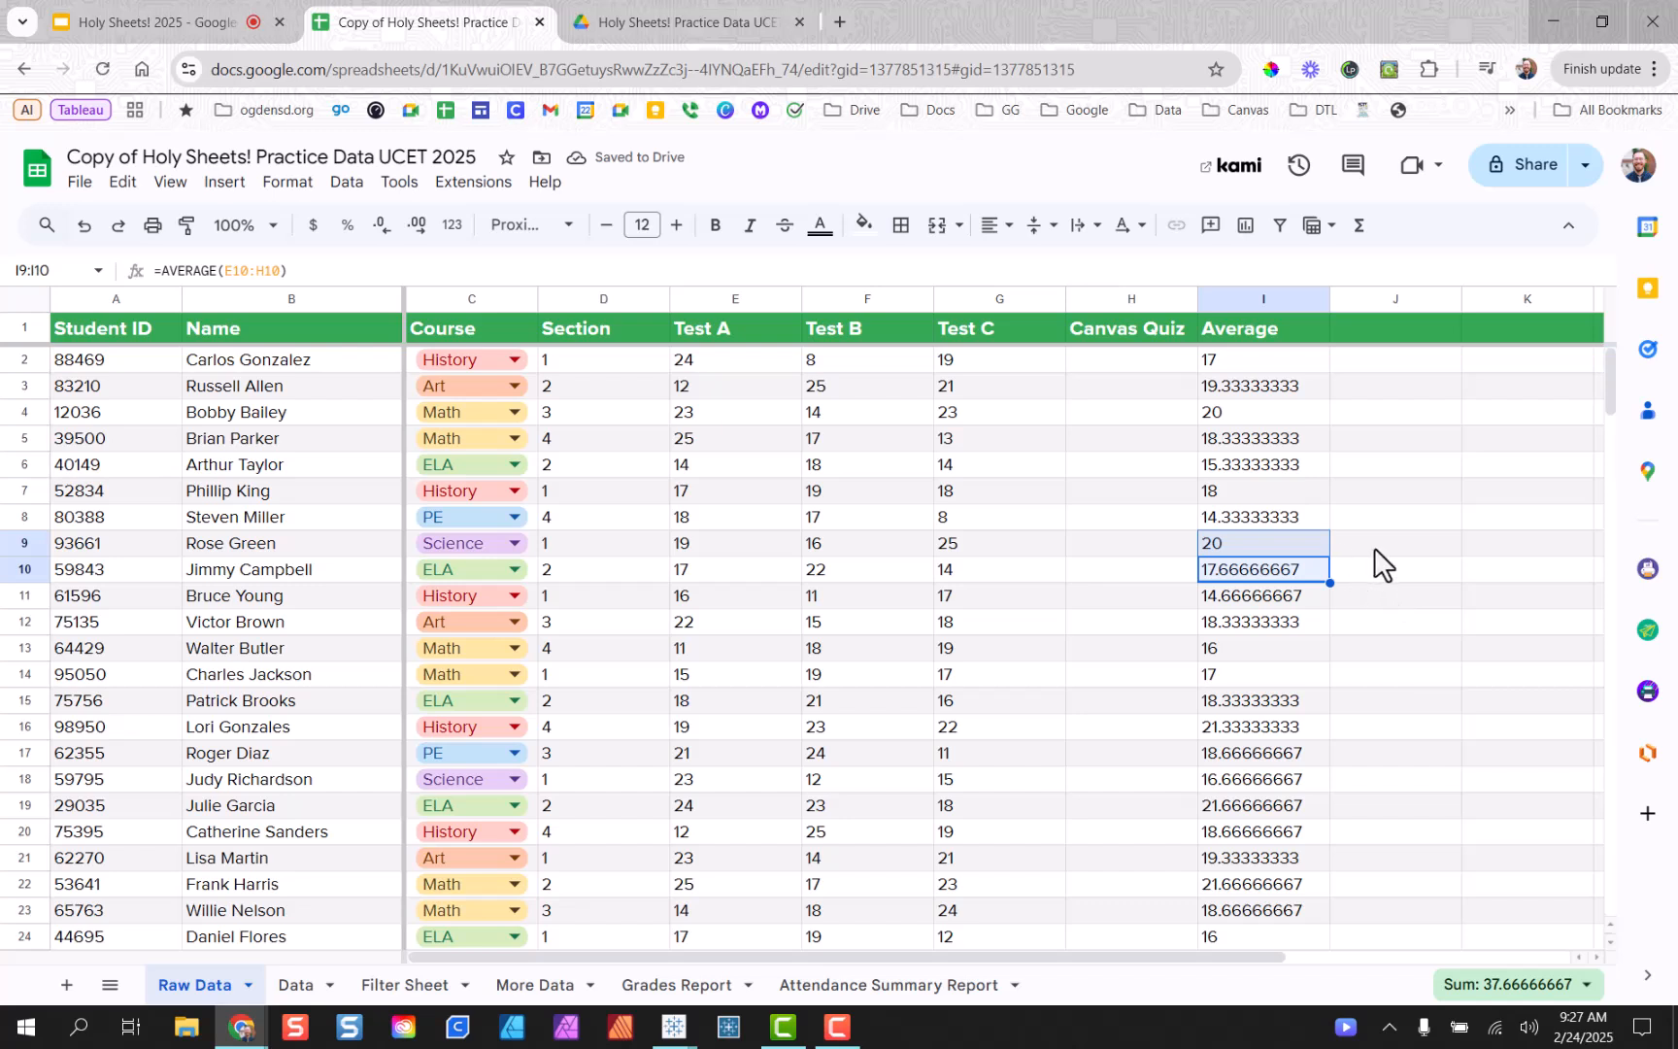
left_click(1260, 301)
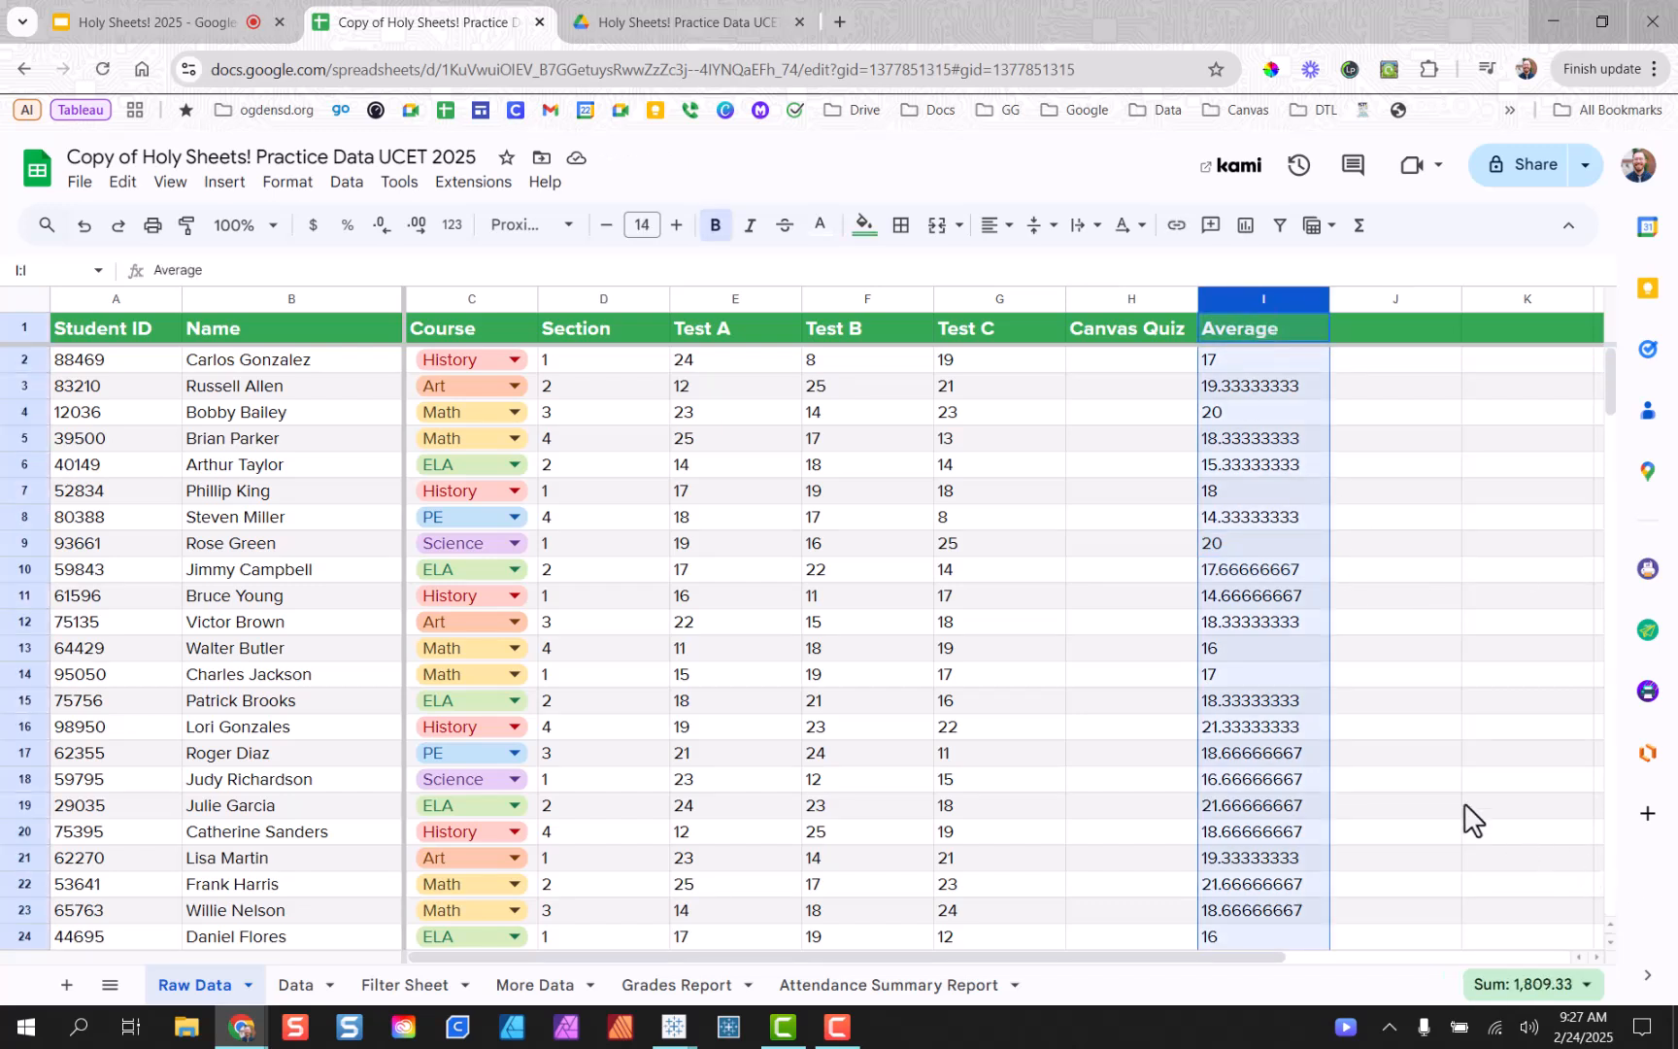
left_click(1251, 390)
double_click(1250, 391)
left_click(1243, 438)
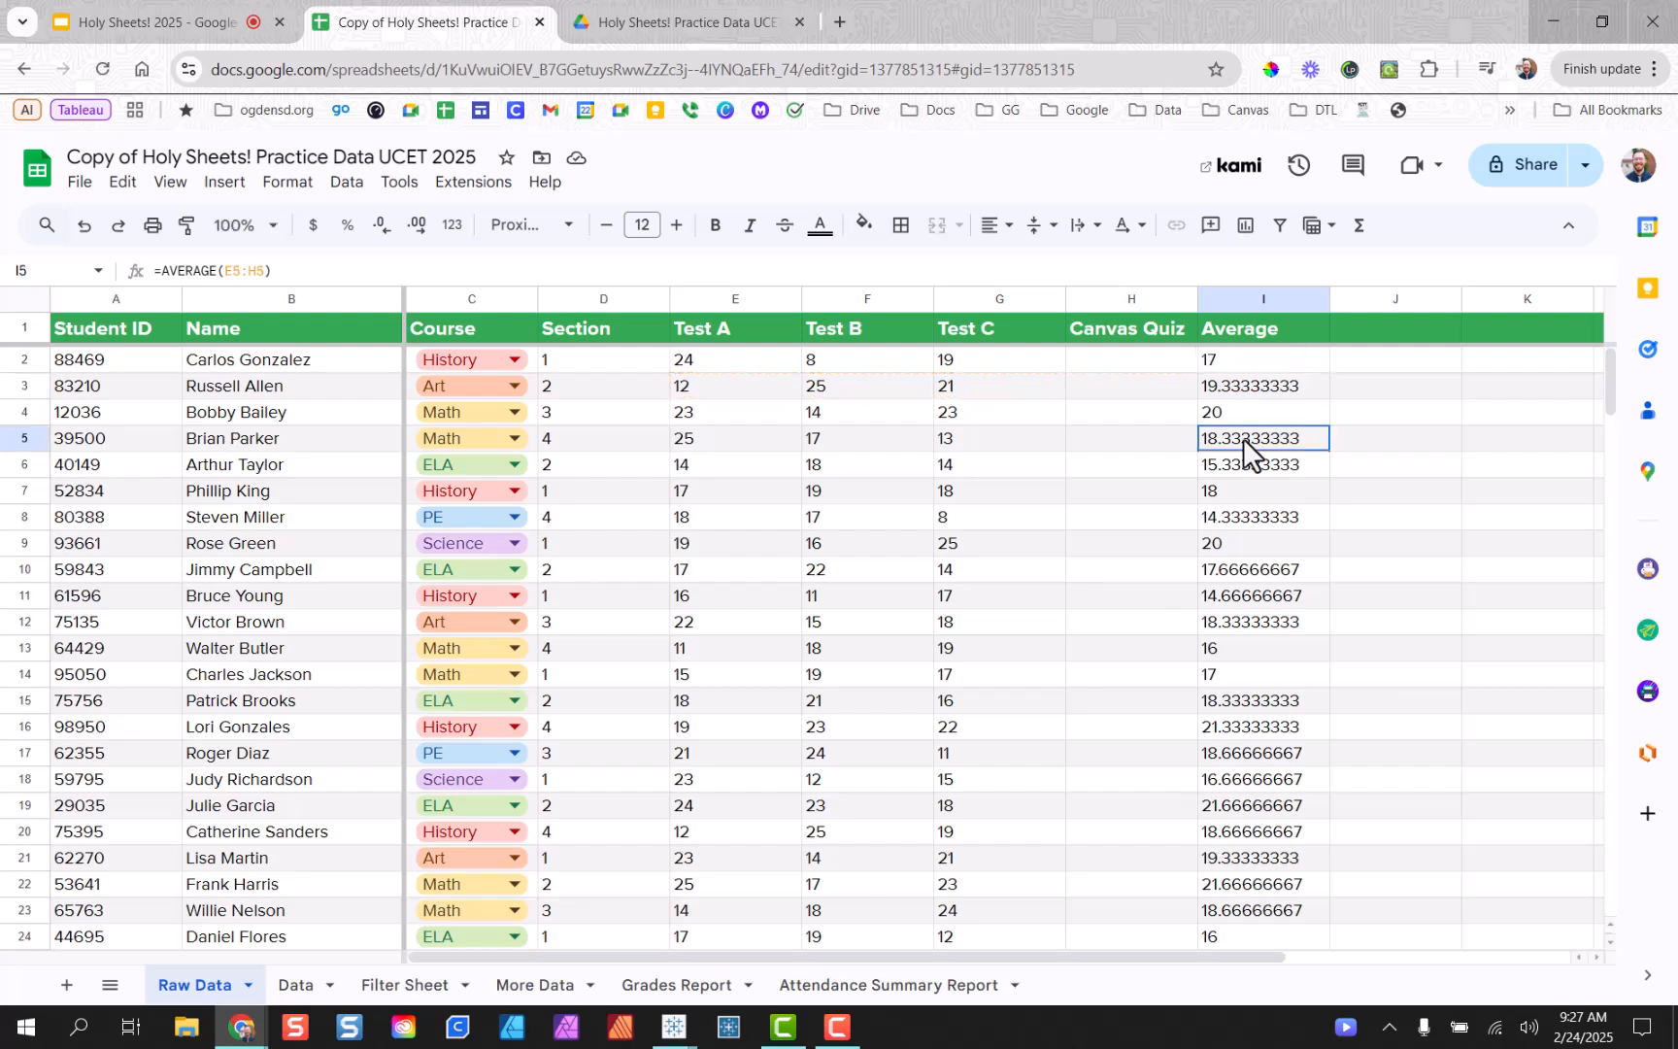
double_click(1243, 438)
left_click(717, 299)
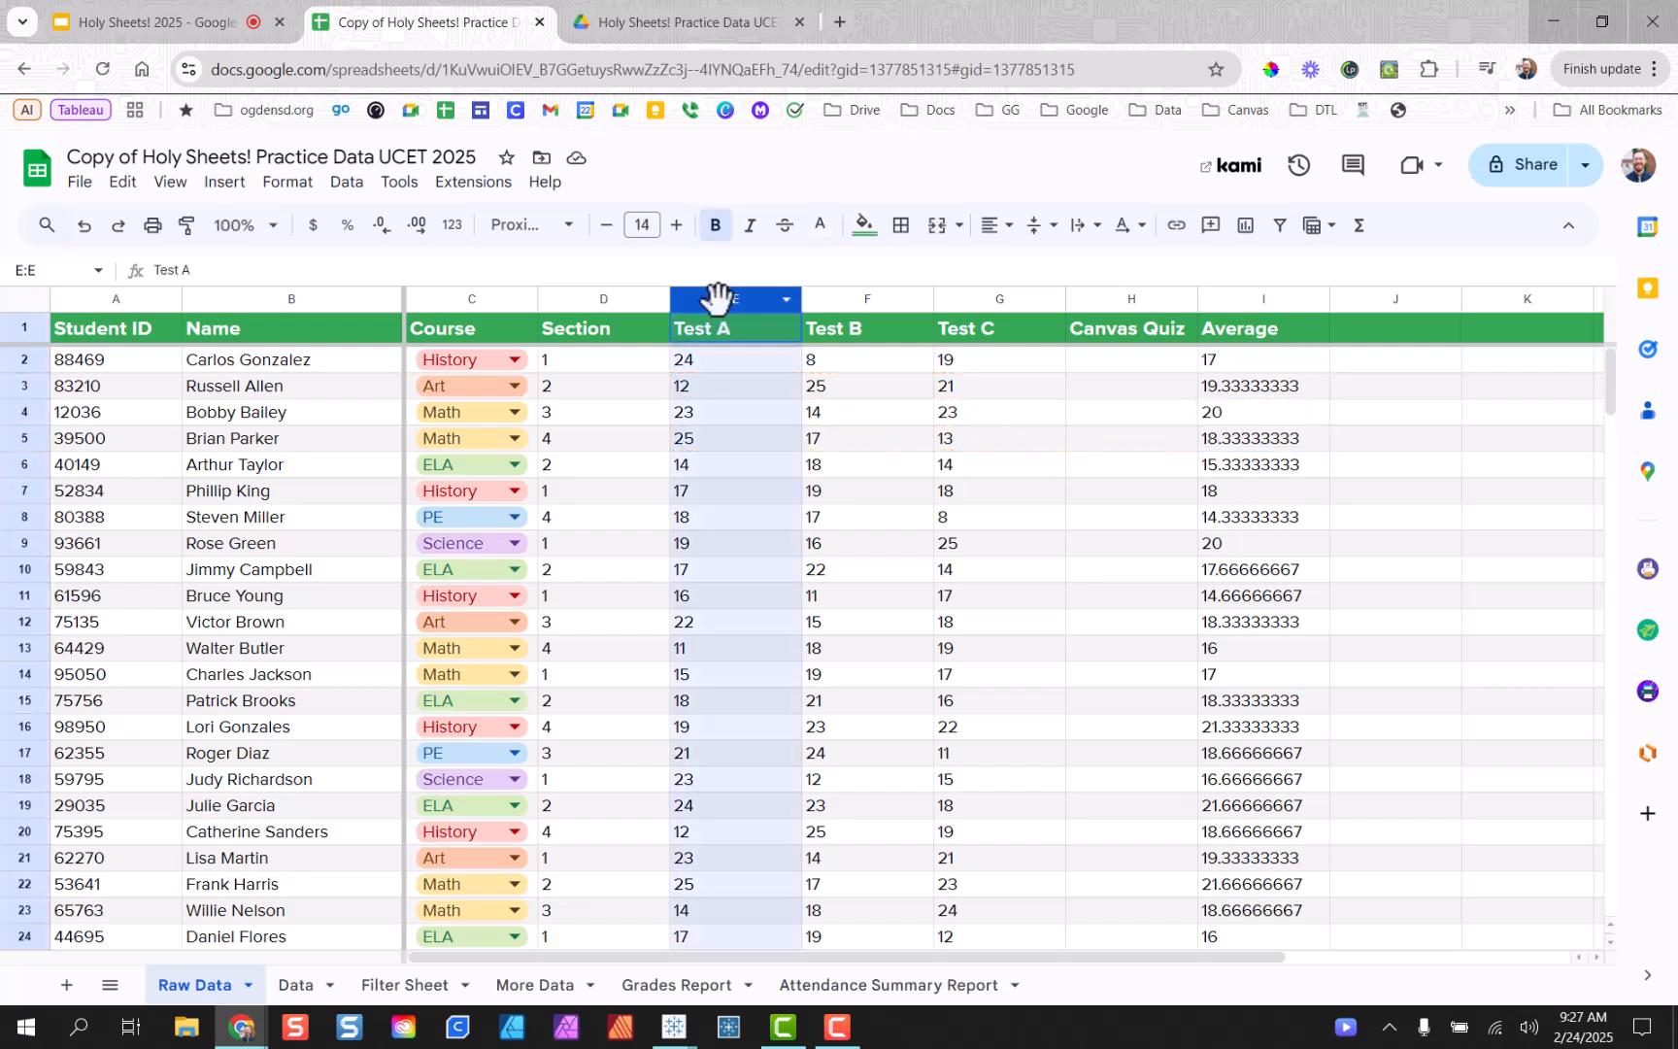
left_click_drag(717, 299, 1075, 293)
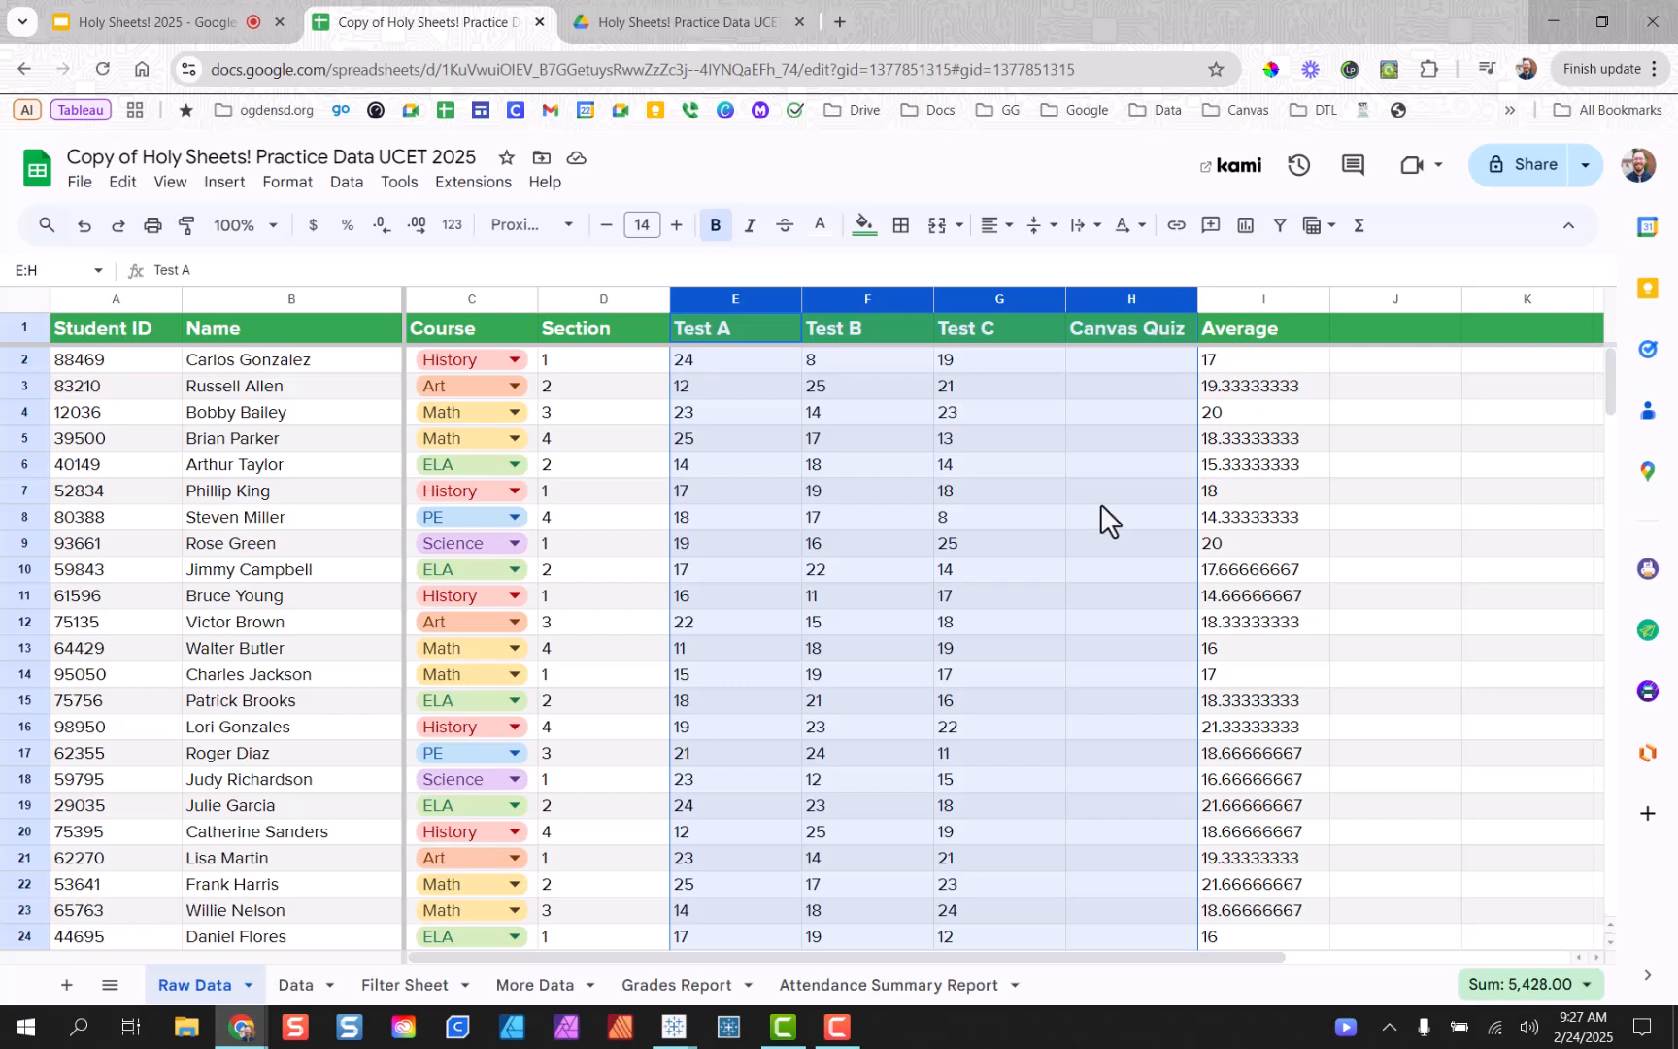
left_click(1391, 471)
left_click(1268, 301)
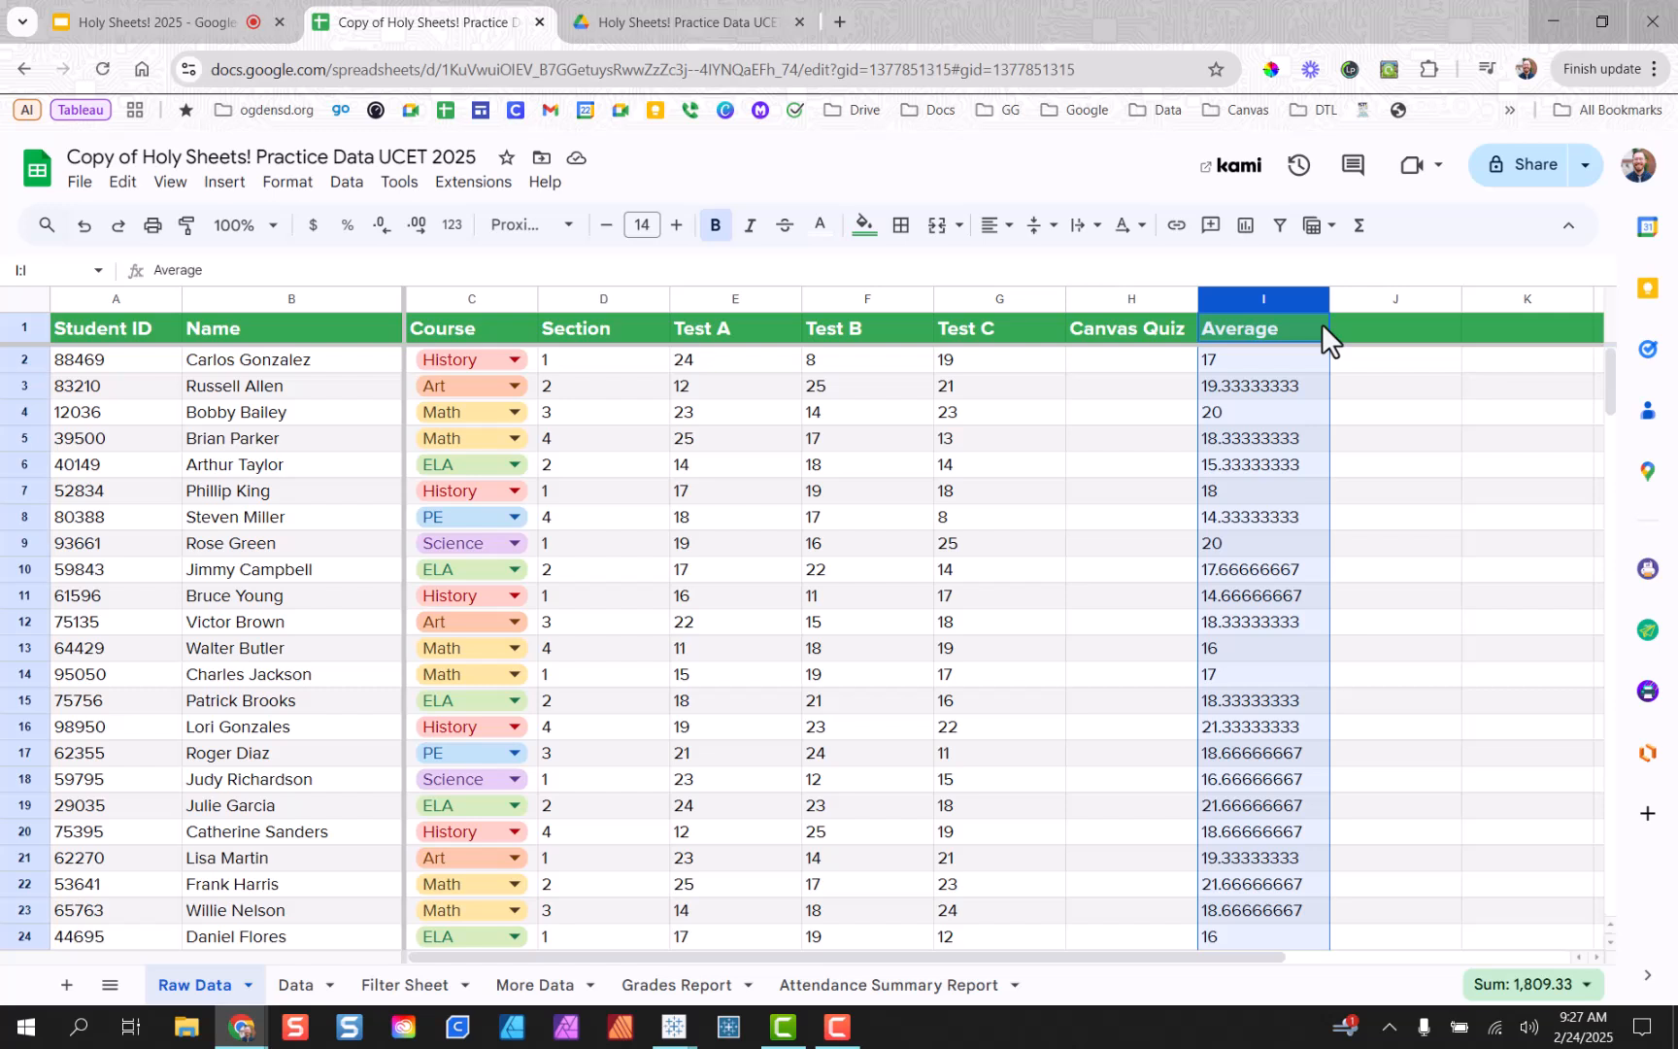
Round column I's averages to one decimal place, showing 17.0, 19.3 and 20.0.
left_click(385, 244)
left_click(392, 248)
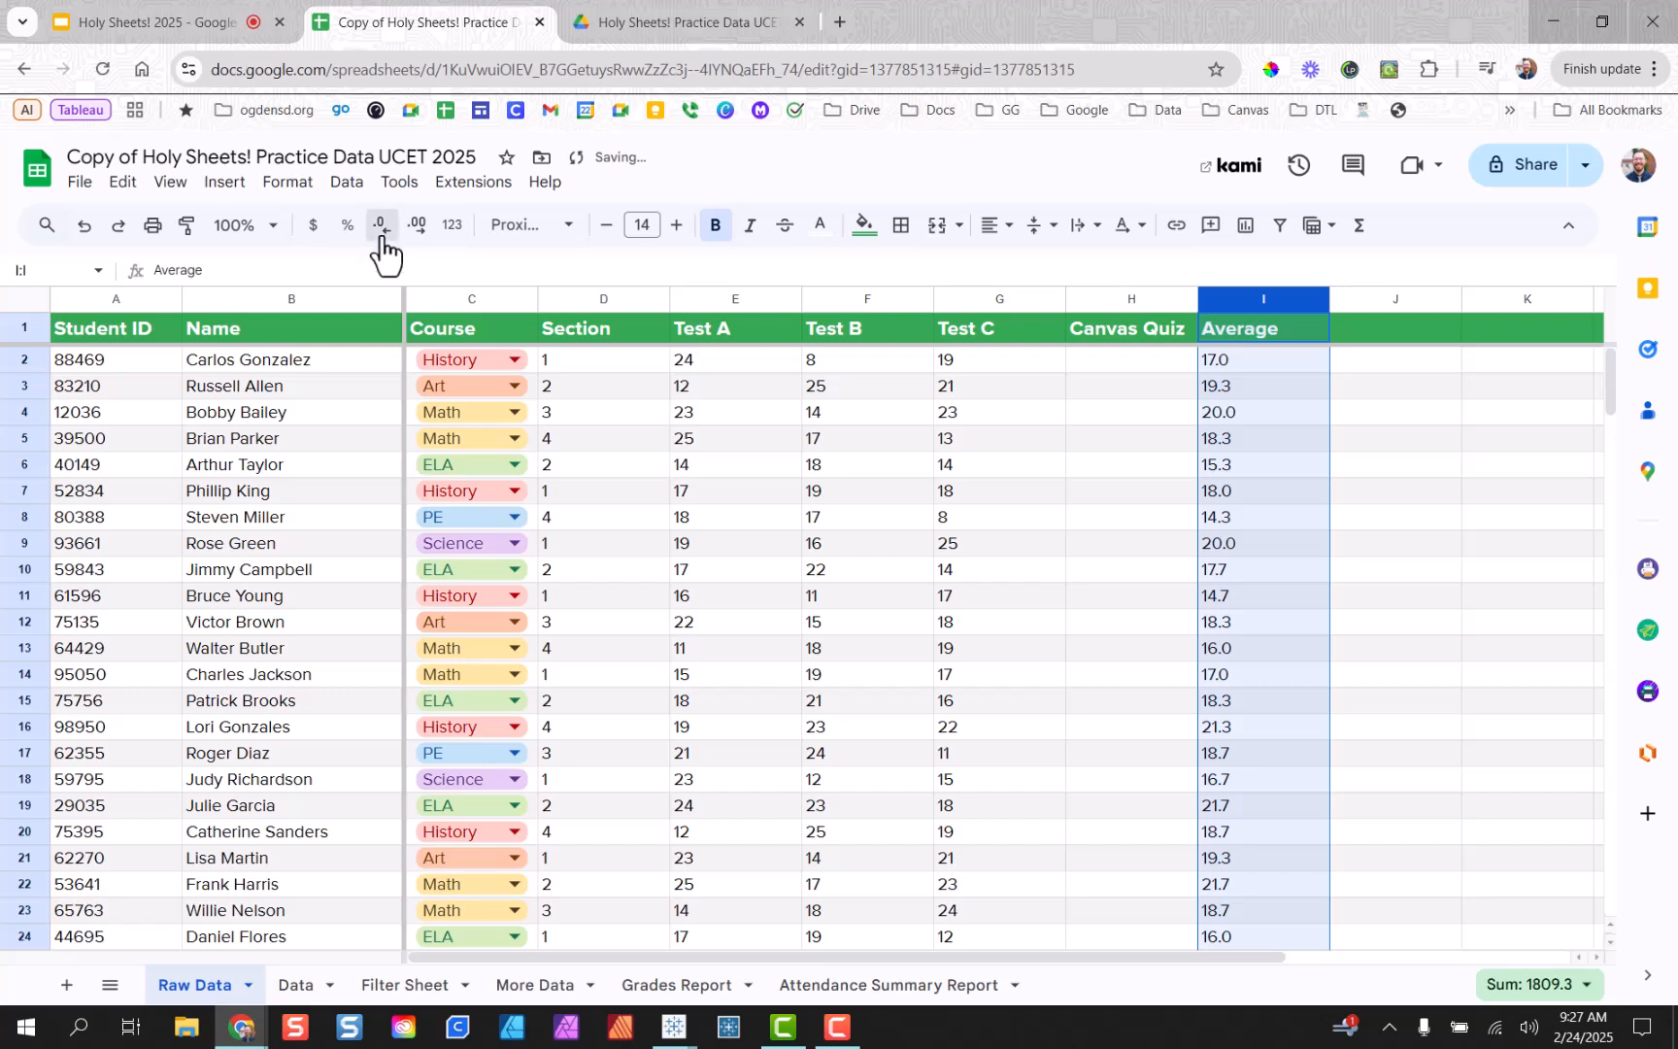
left_click(388, 238)
left_click(416, 236)
left_click(415, 236)
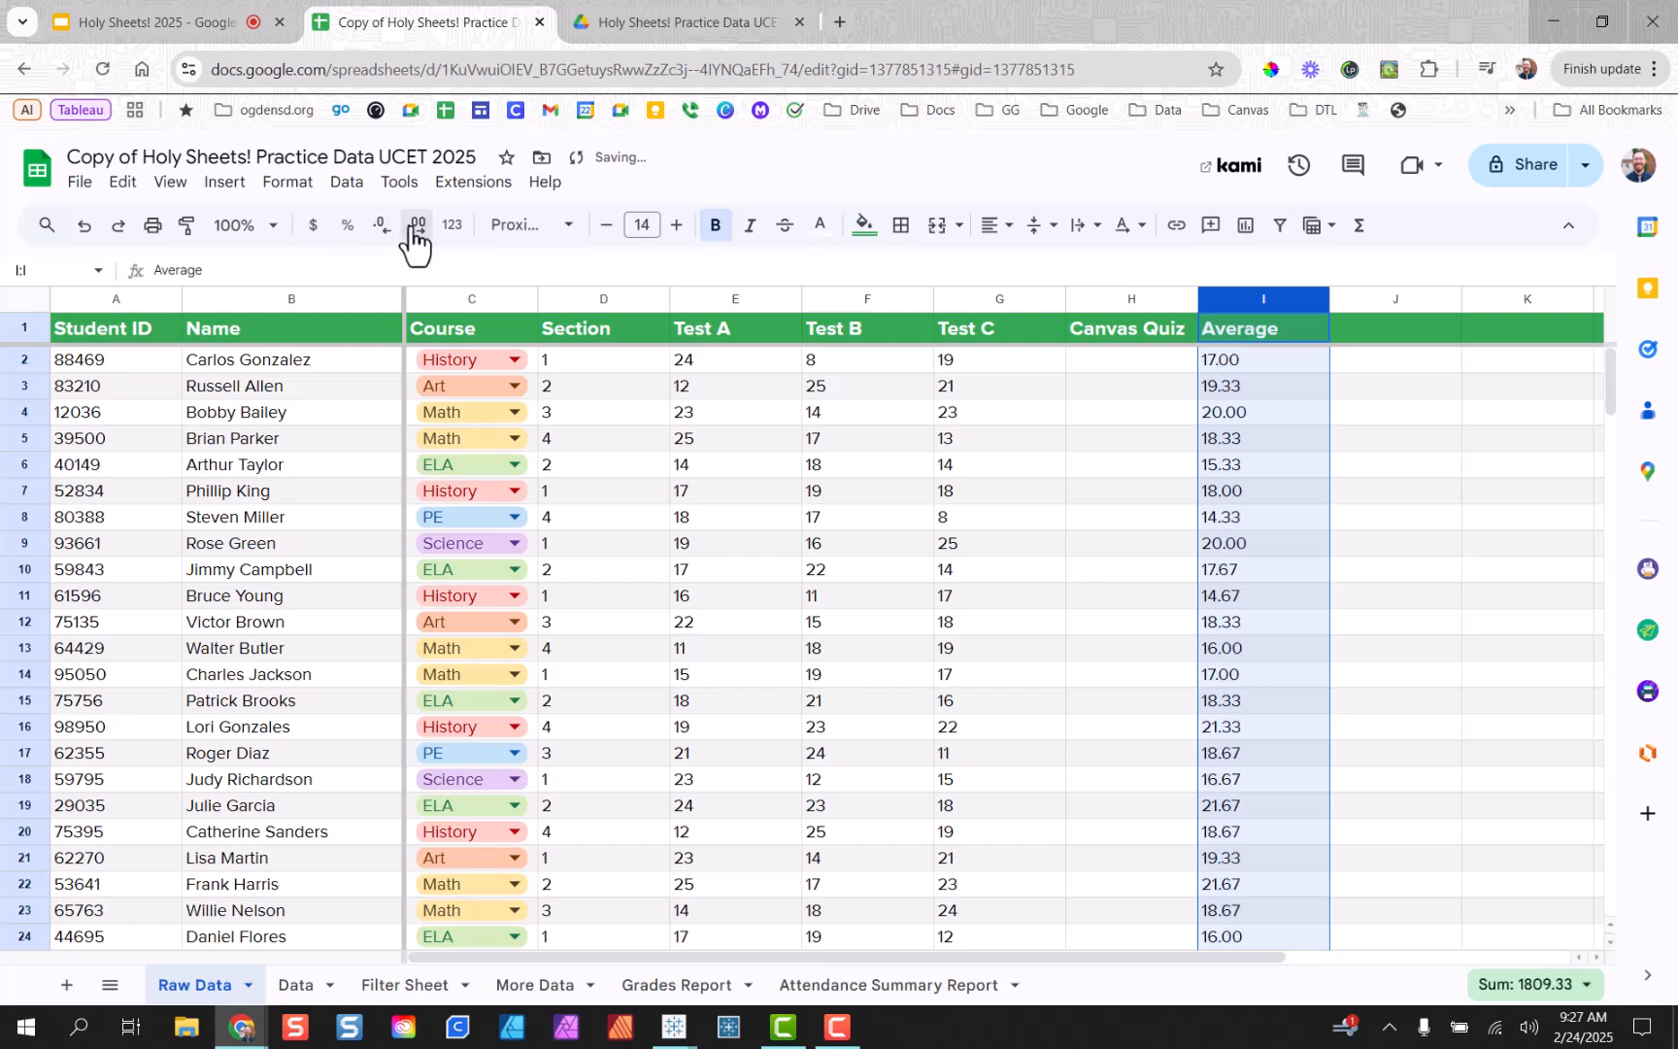
left_click(415, 236)
left_click(396, 245)
left_click(382, 225)
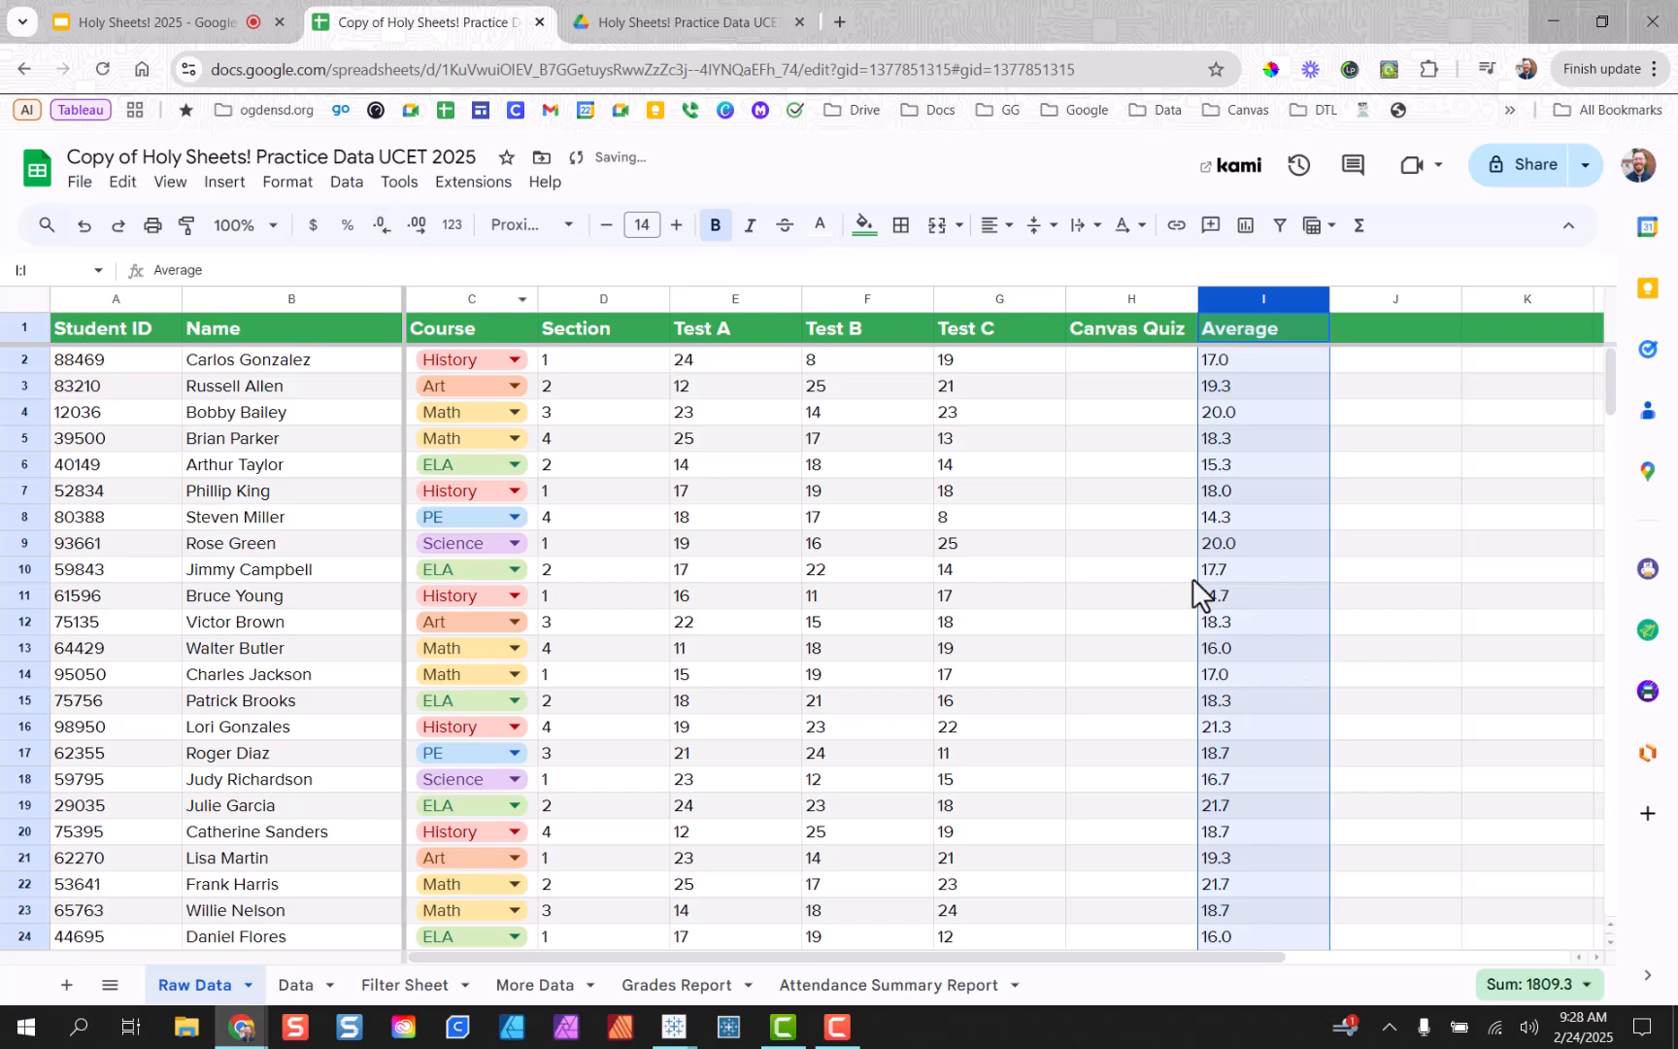
left_click(1398, 552)
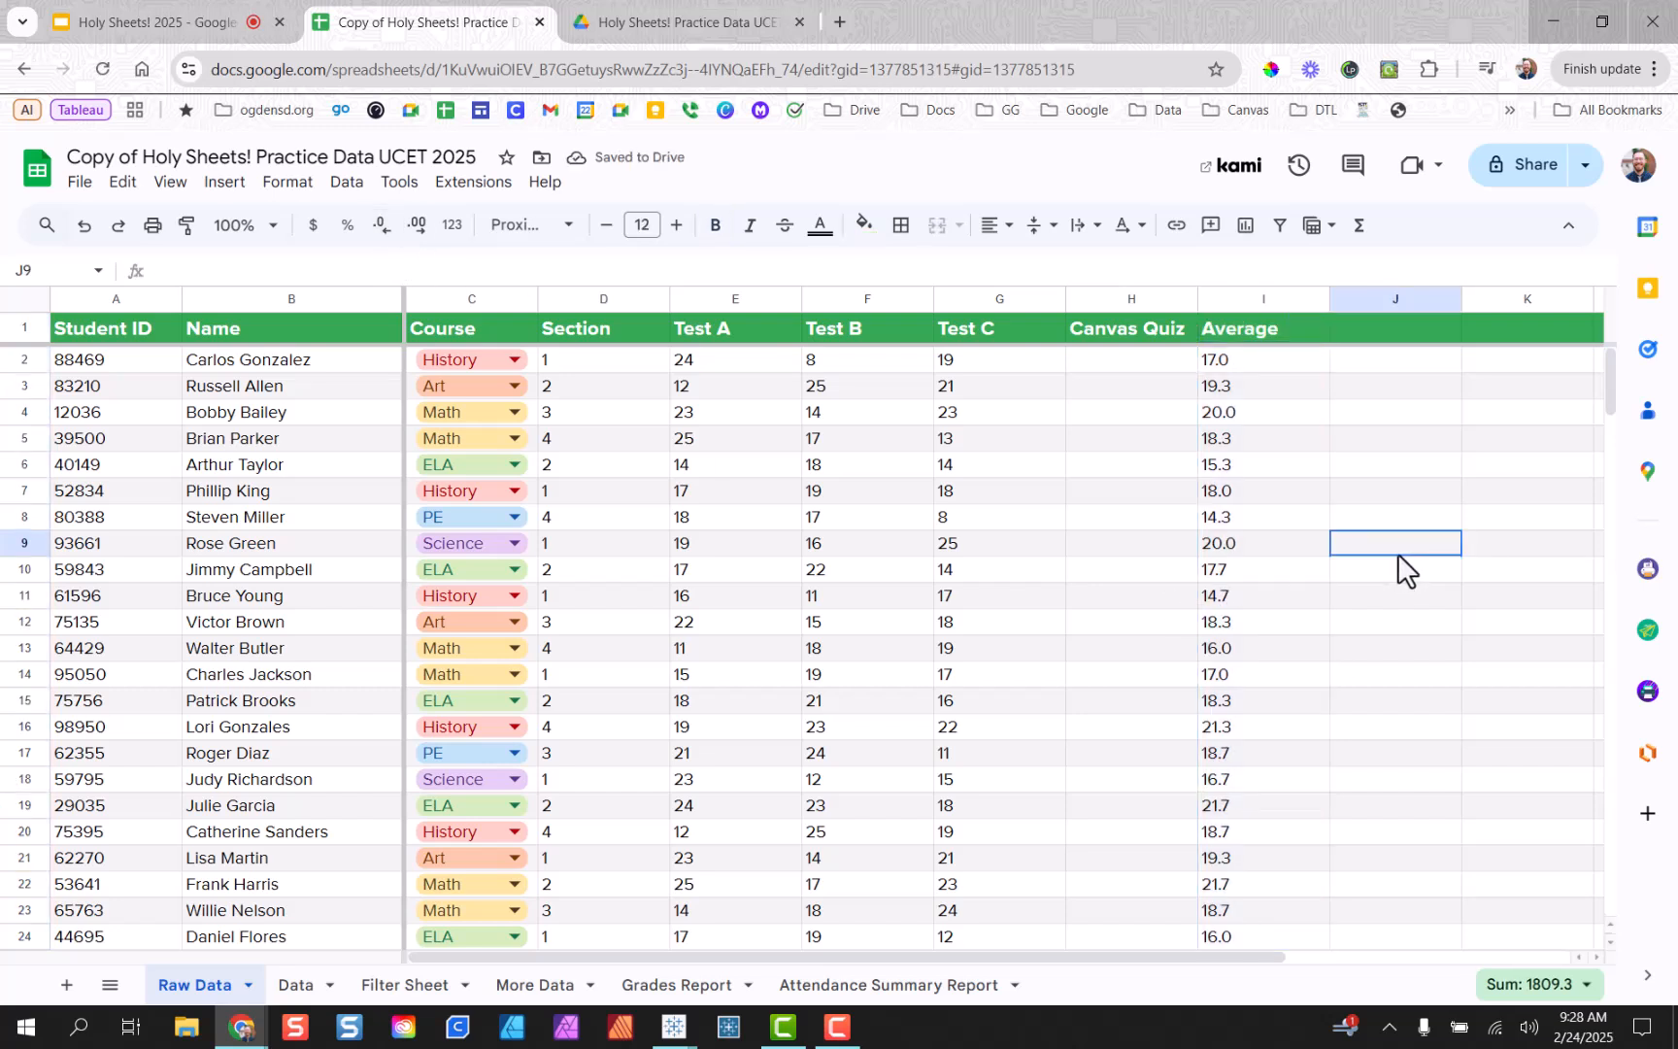
left_click(1242, 361)
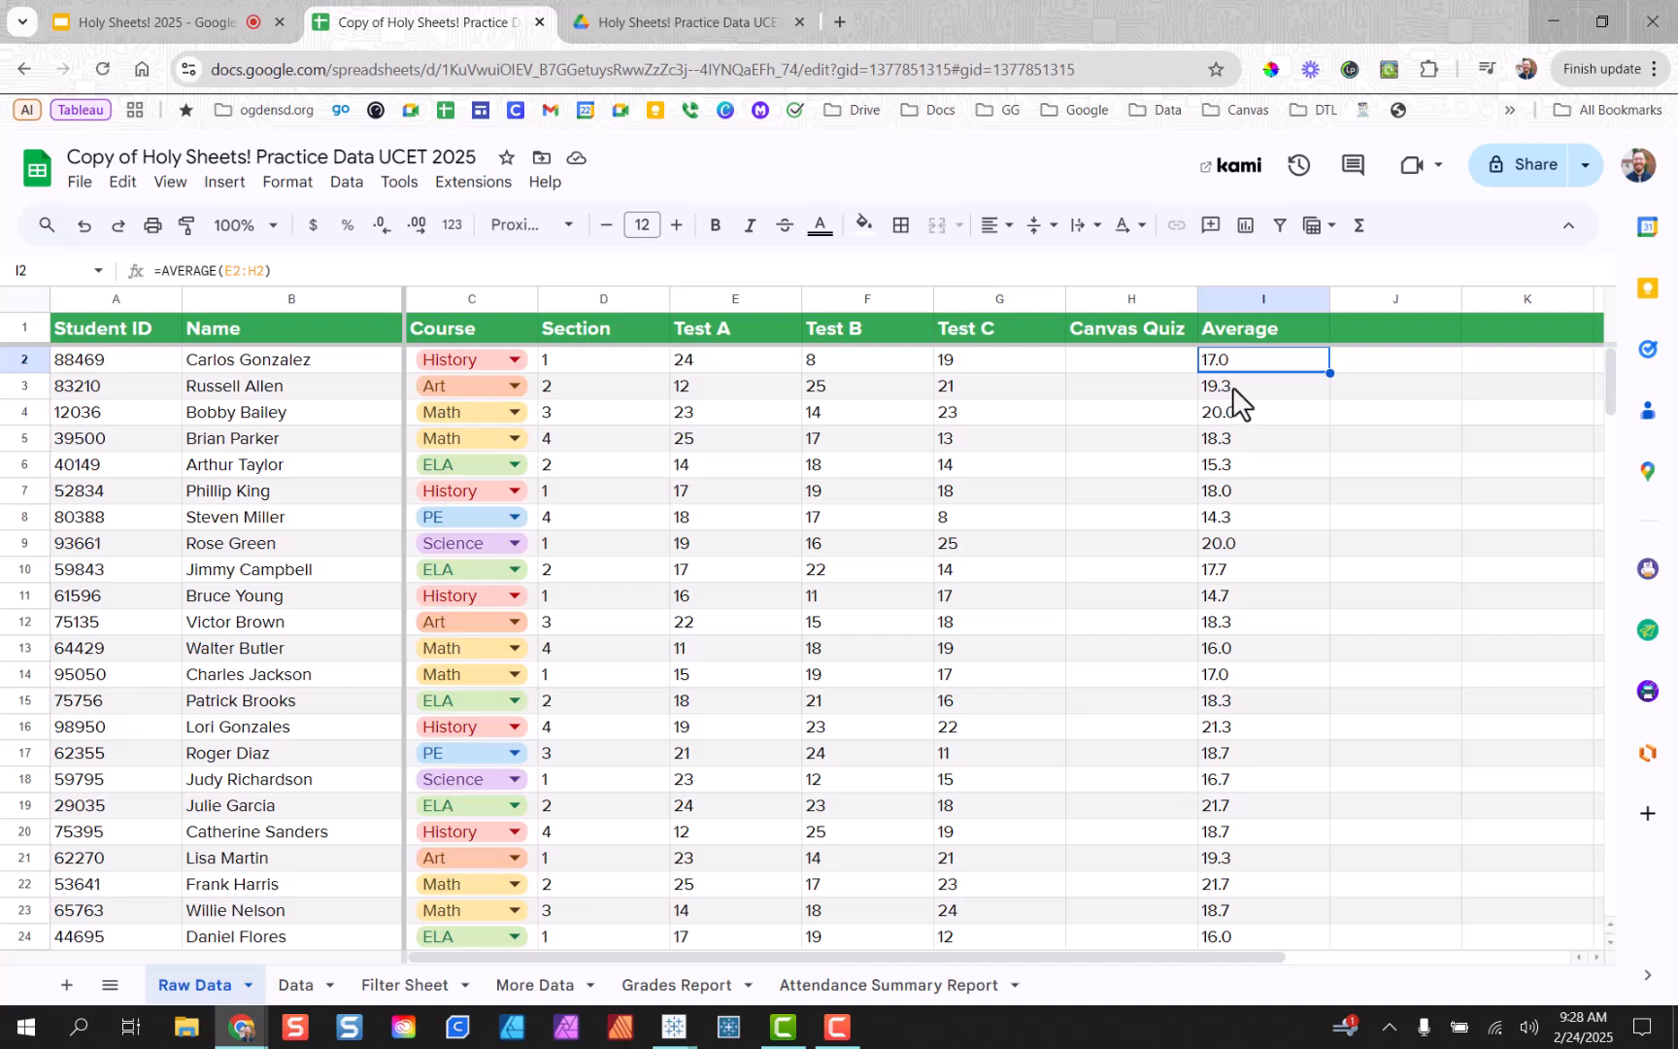
double_click(1230, 569)
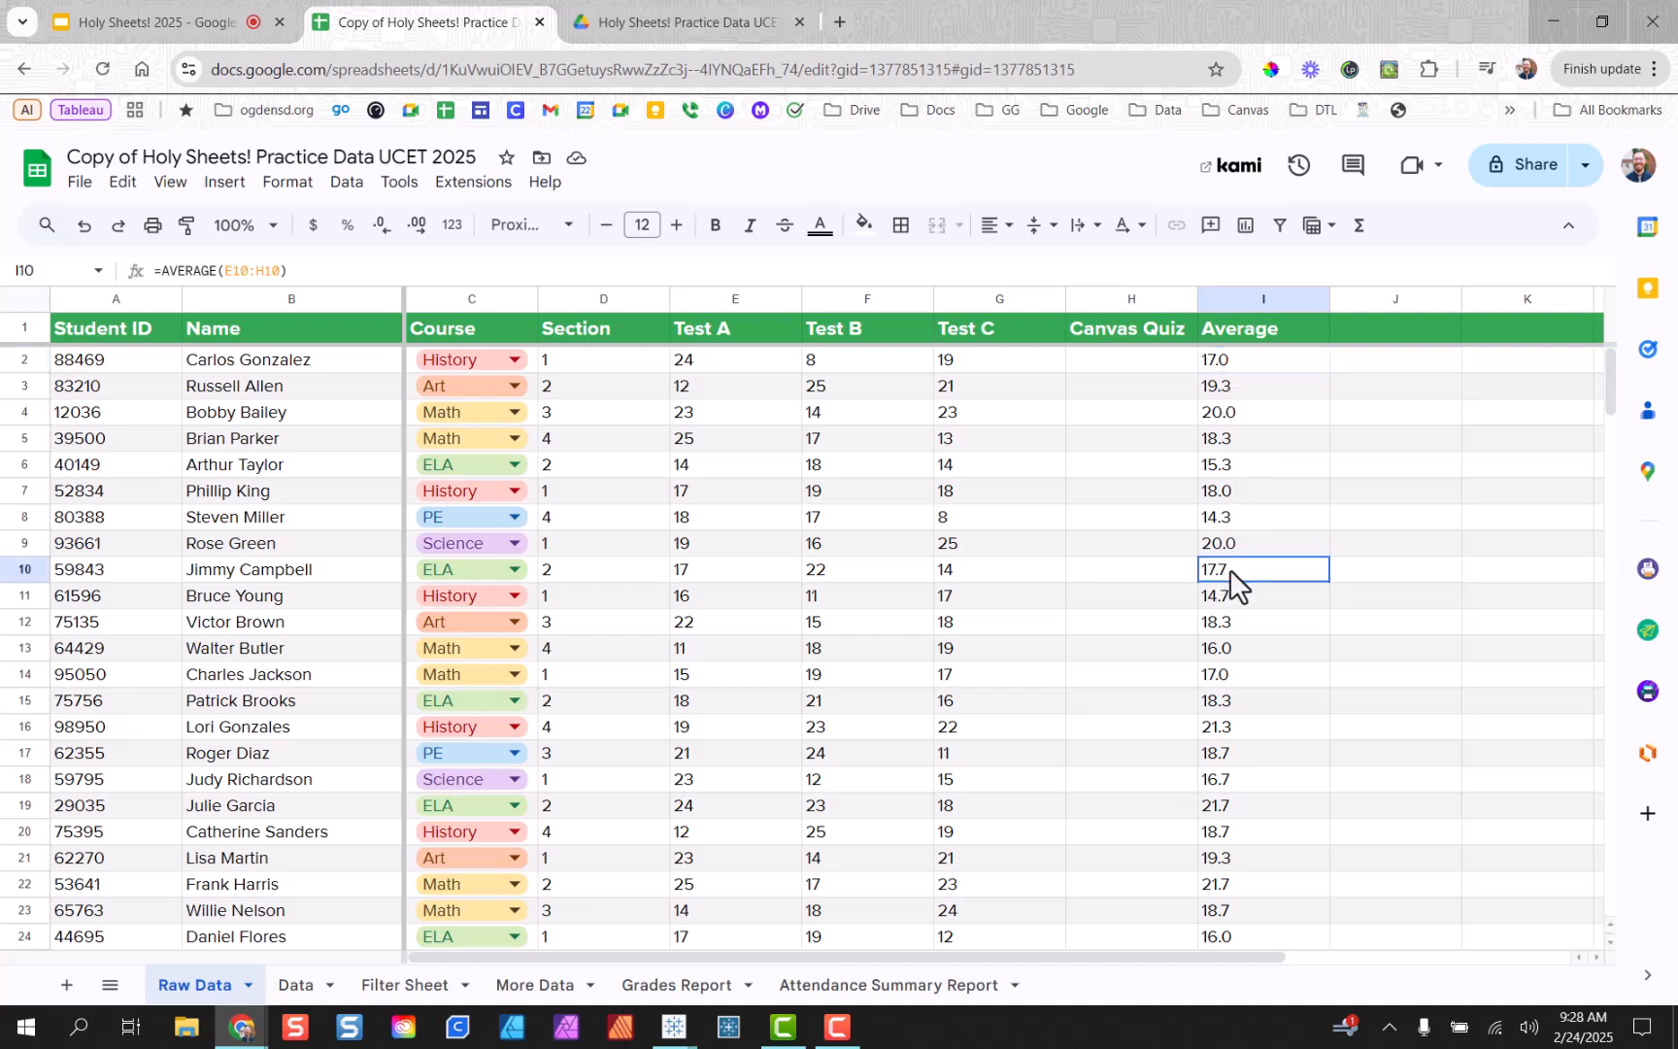
left_click(1280, 626)
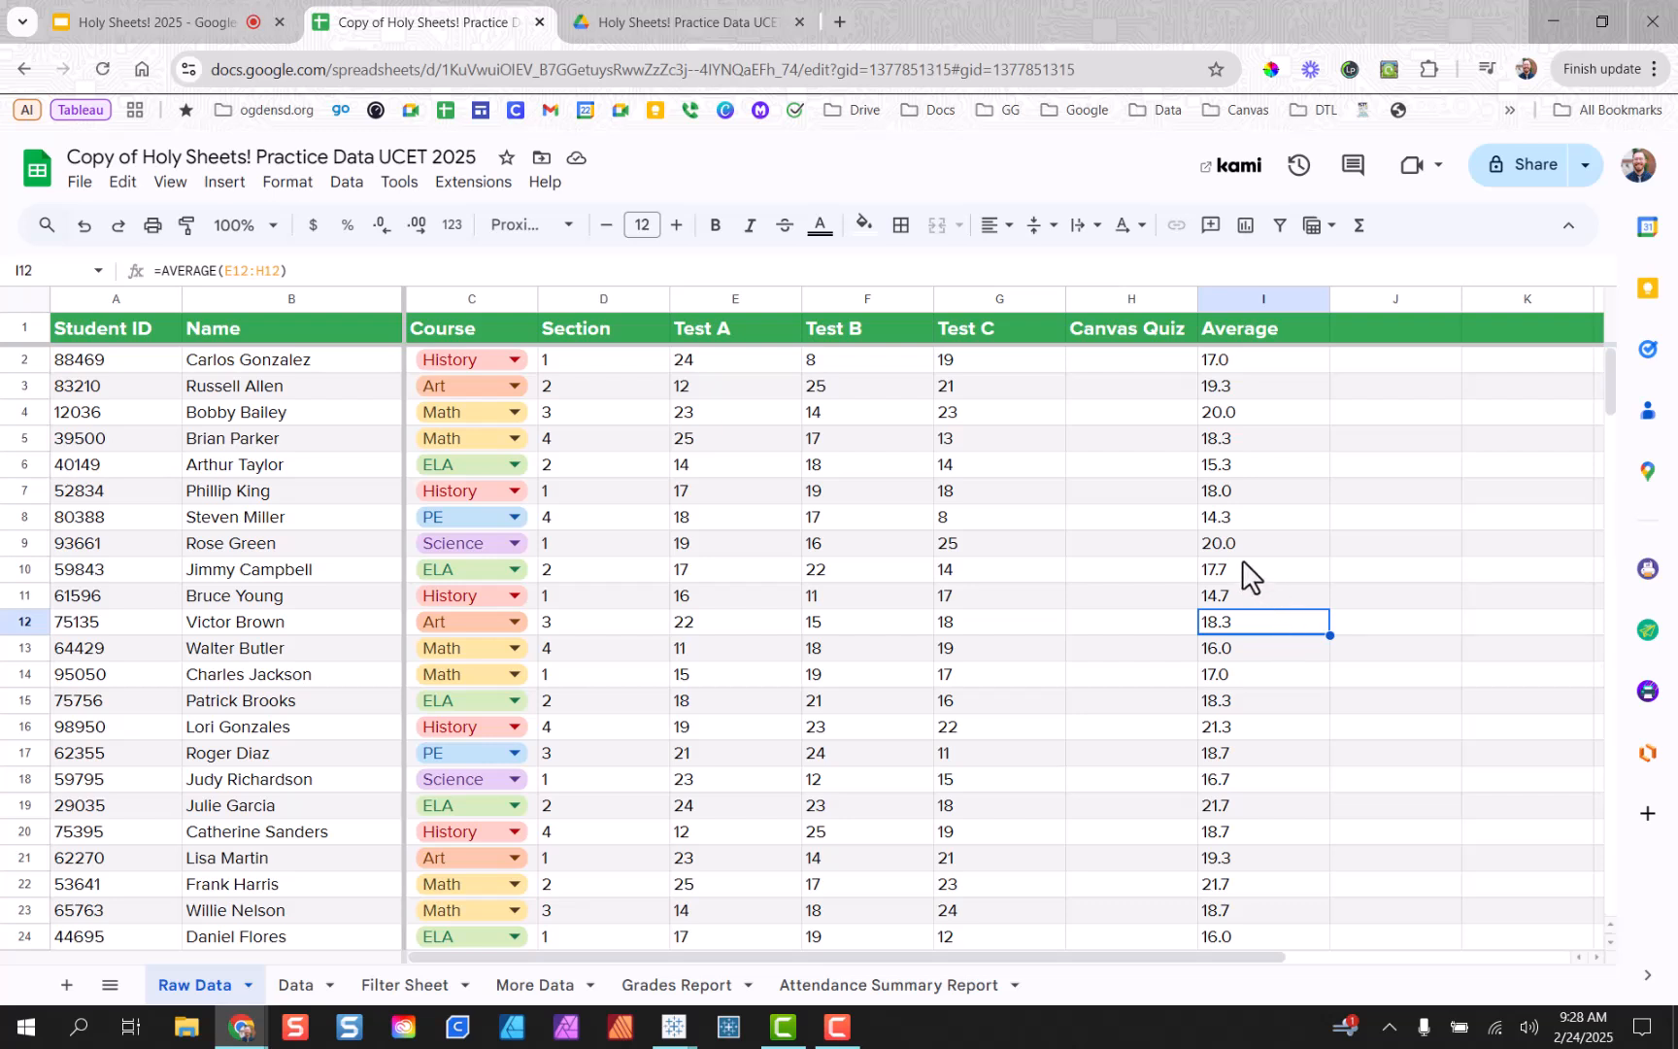
left_click(1381, 604)
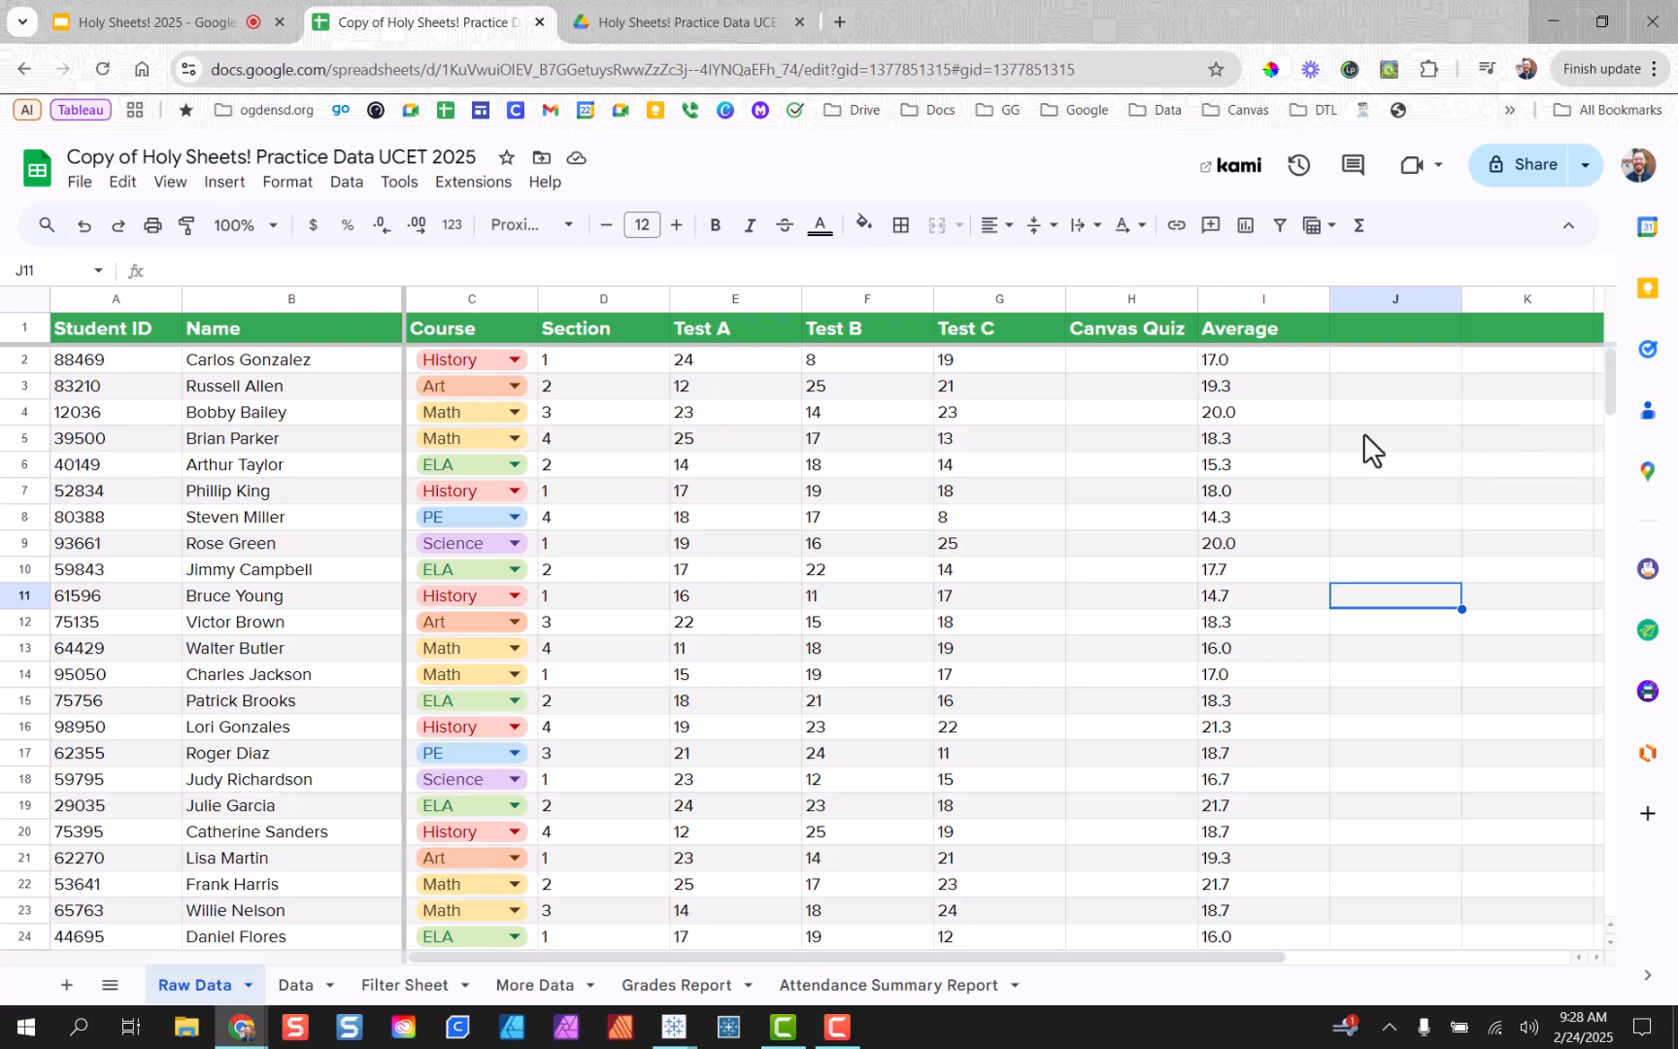
double_click(1236, 361)
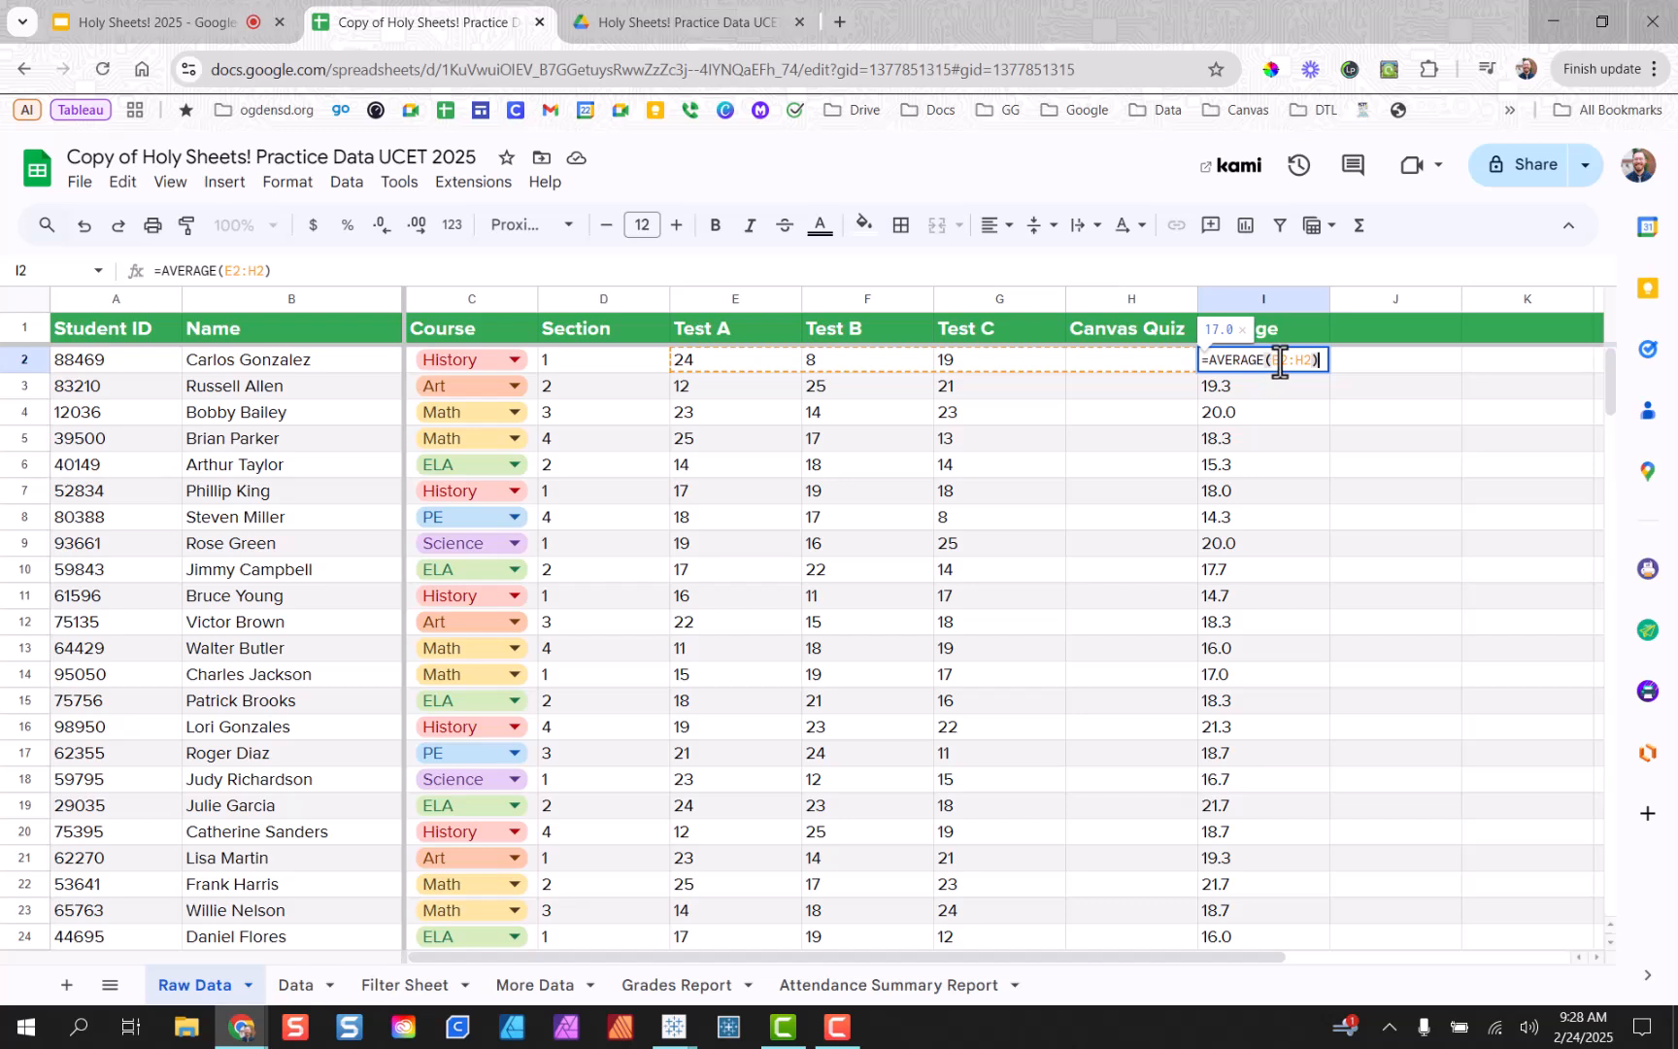
left_click(1293, 516)
left_click(1267, 453)
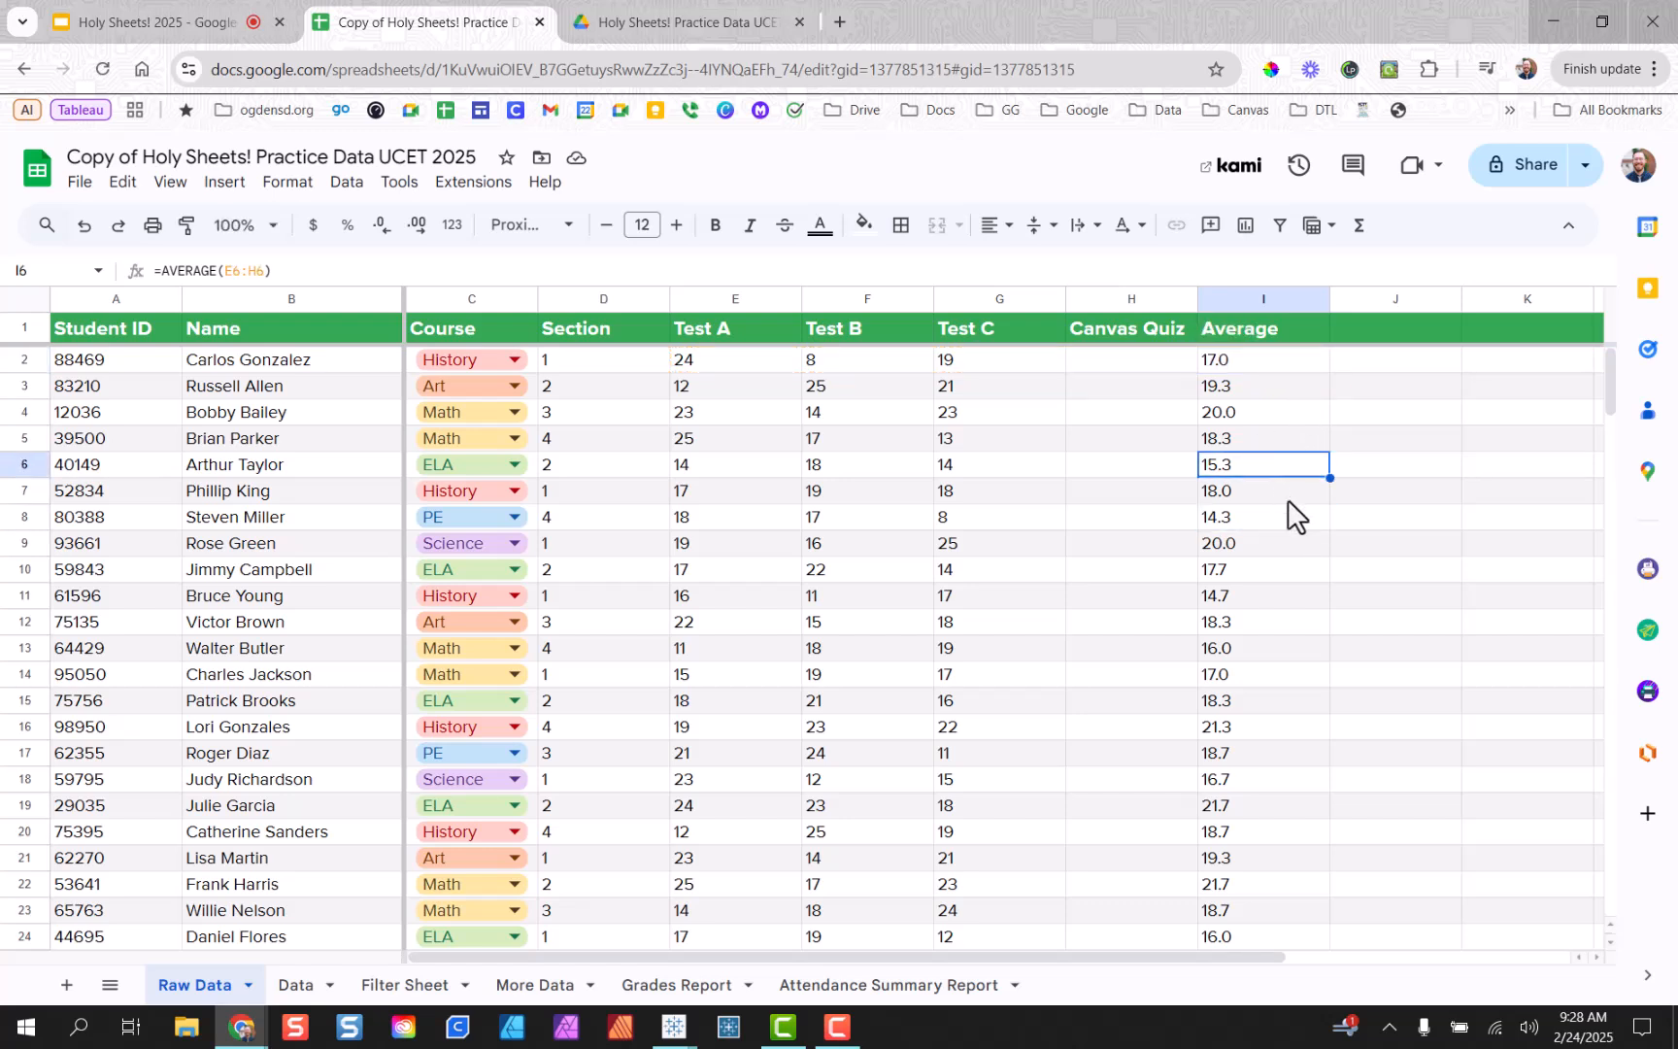
left_click(1282, 494)
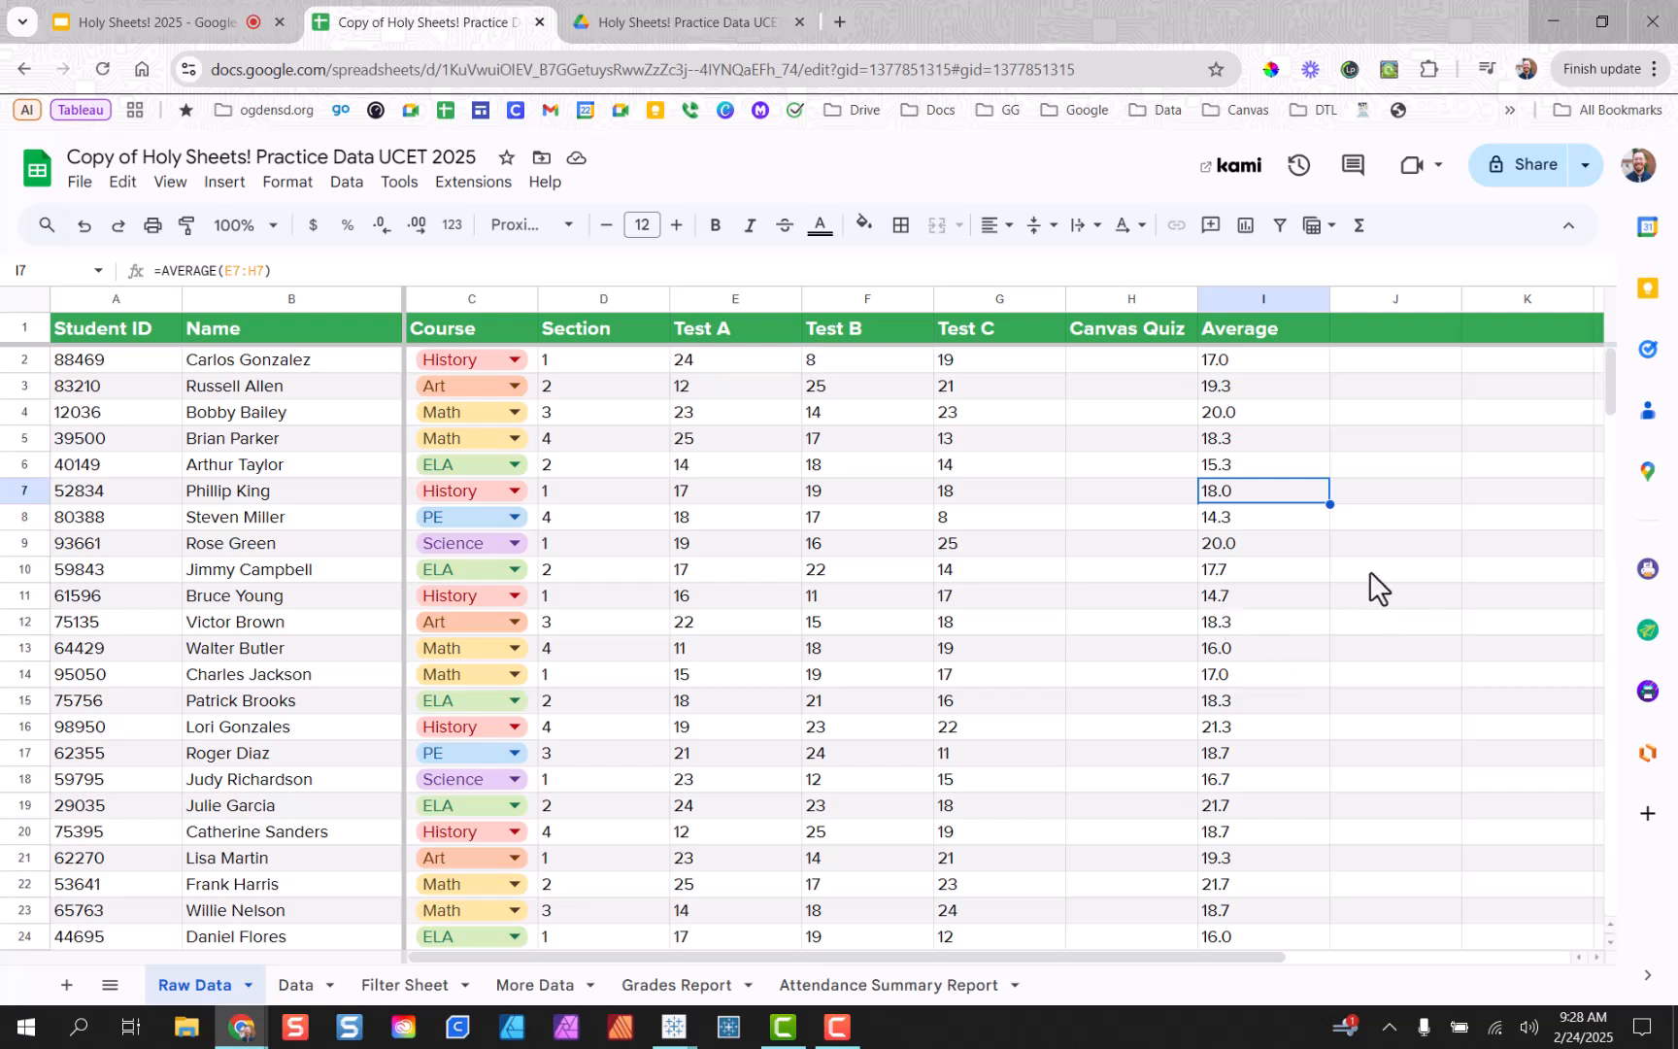
left_click_drag(1611, 366, 1581, 618)
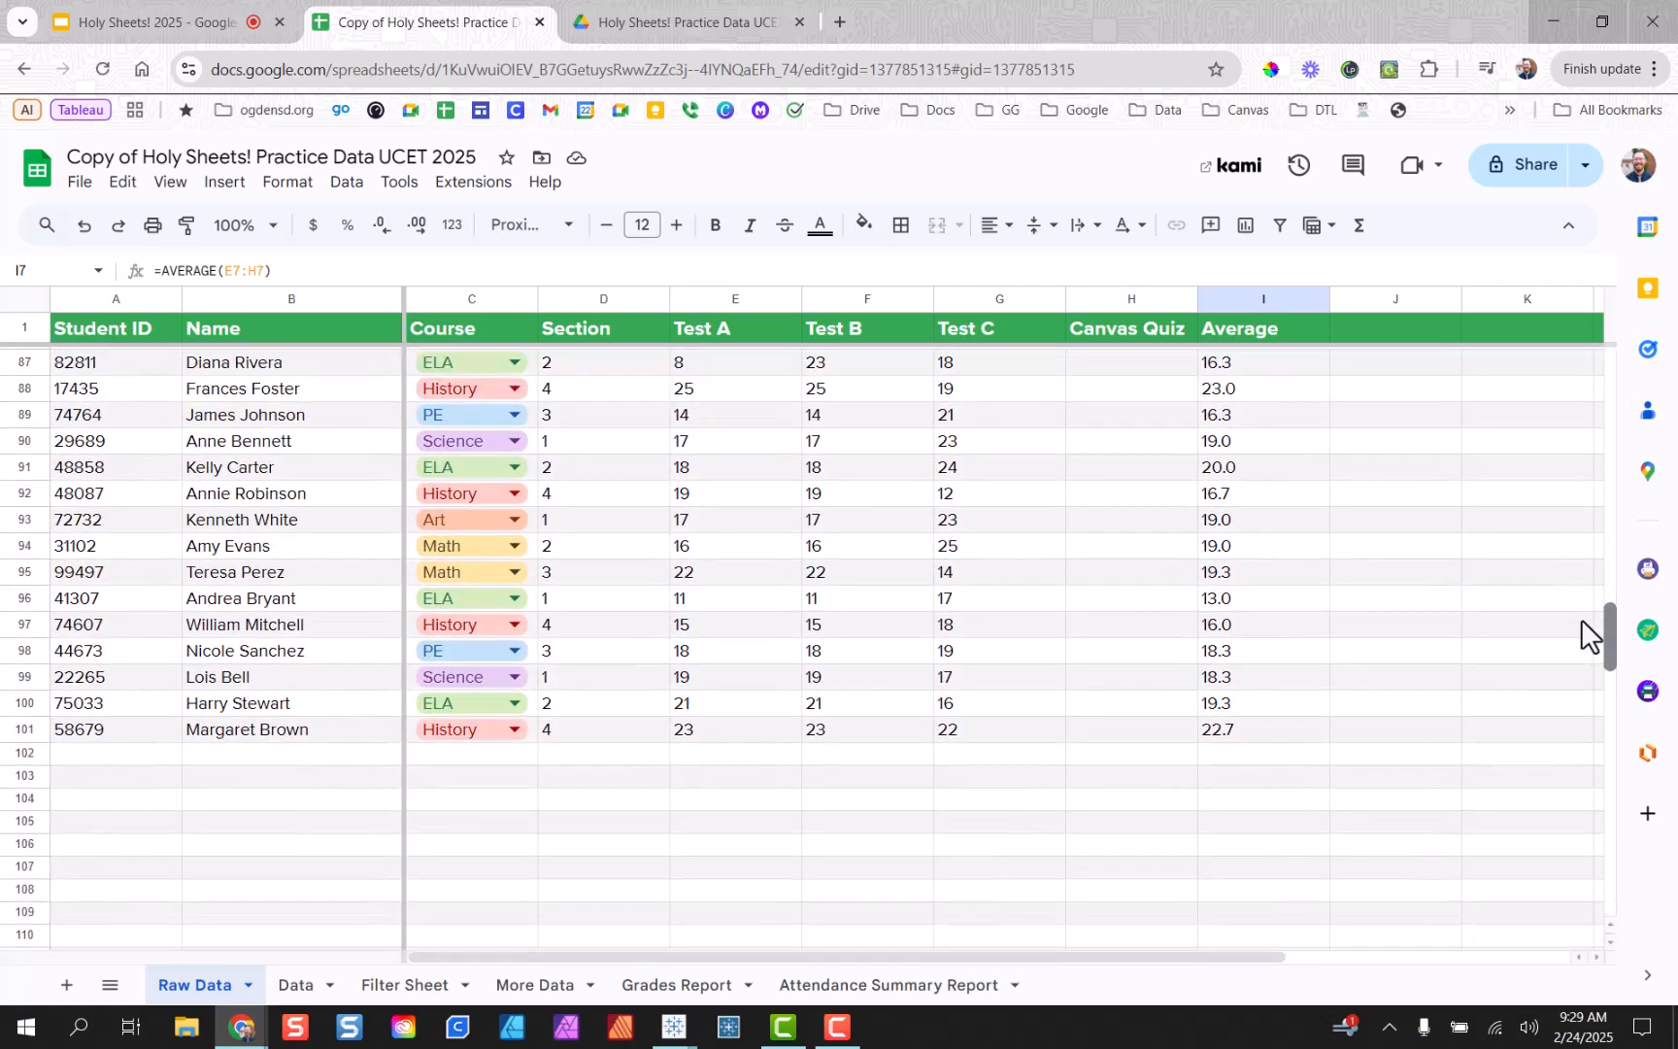
left_click(701, 773)
double_click(761, 779)
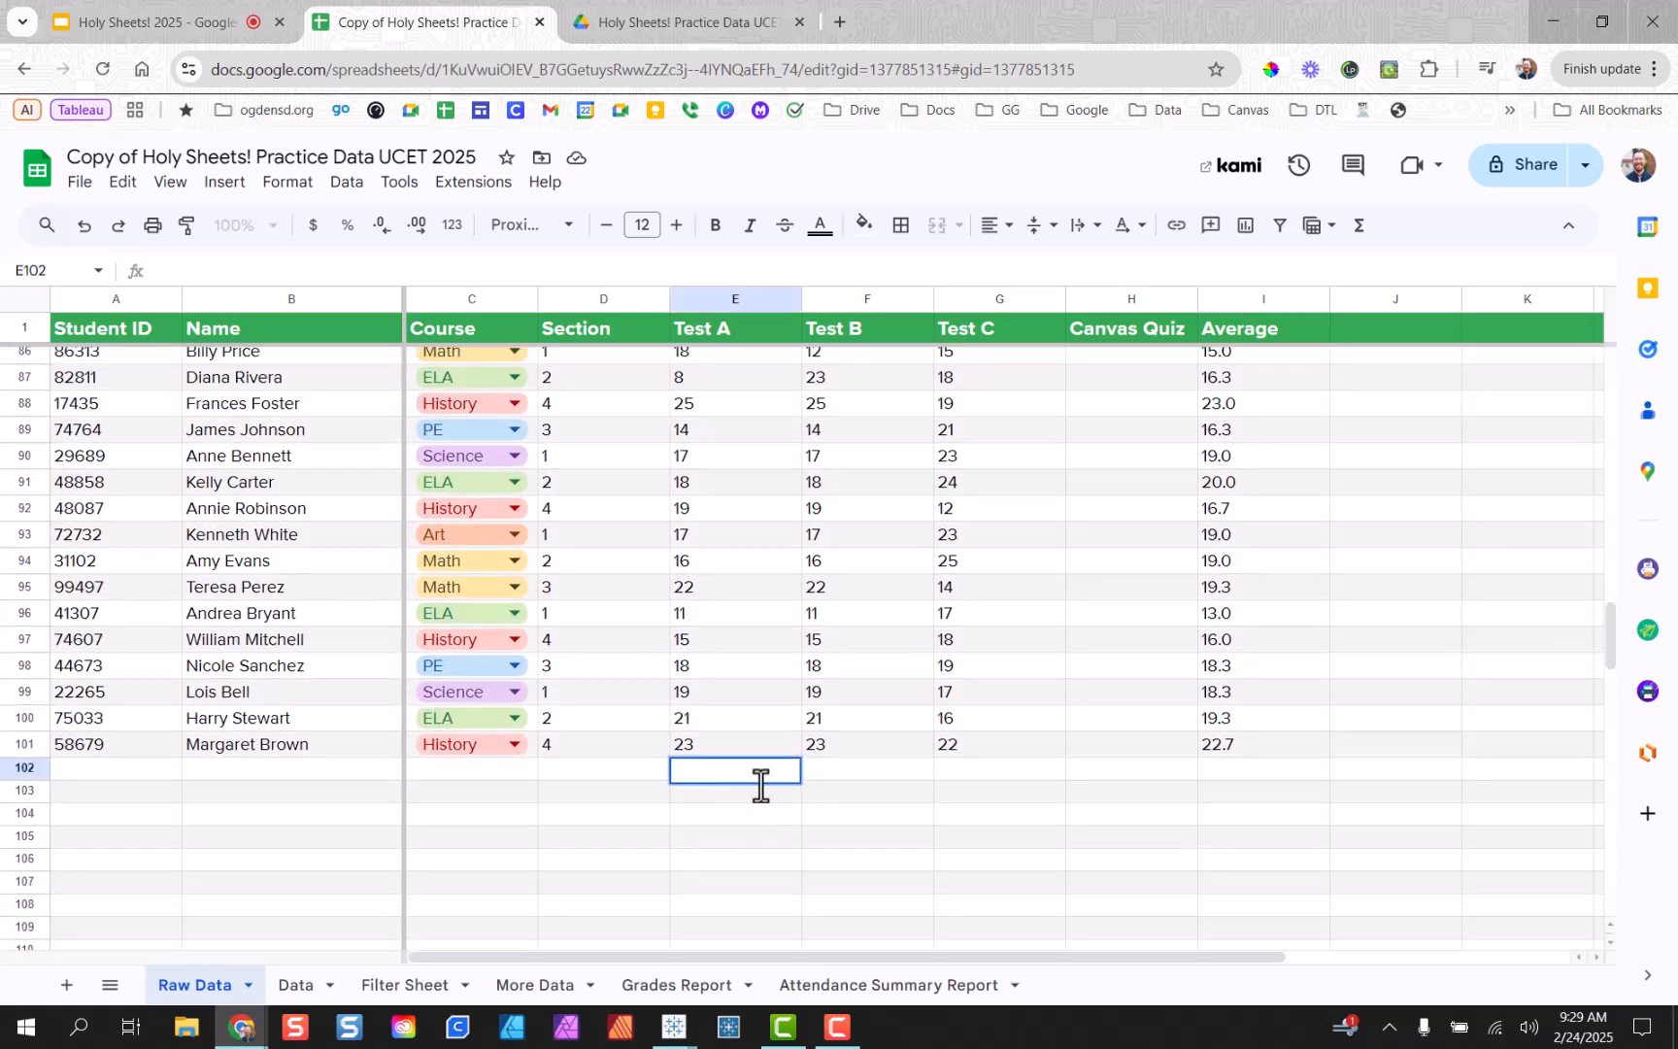
left_click(793, 809)
left_click(741, 776)
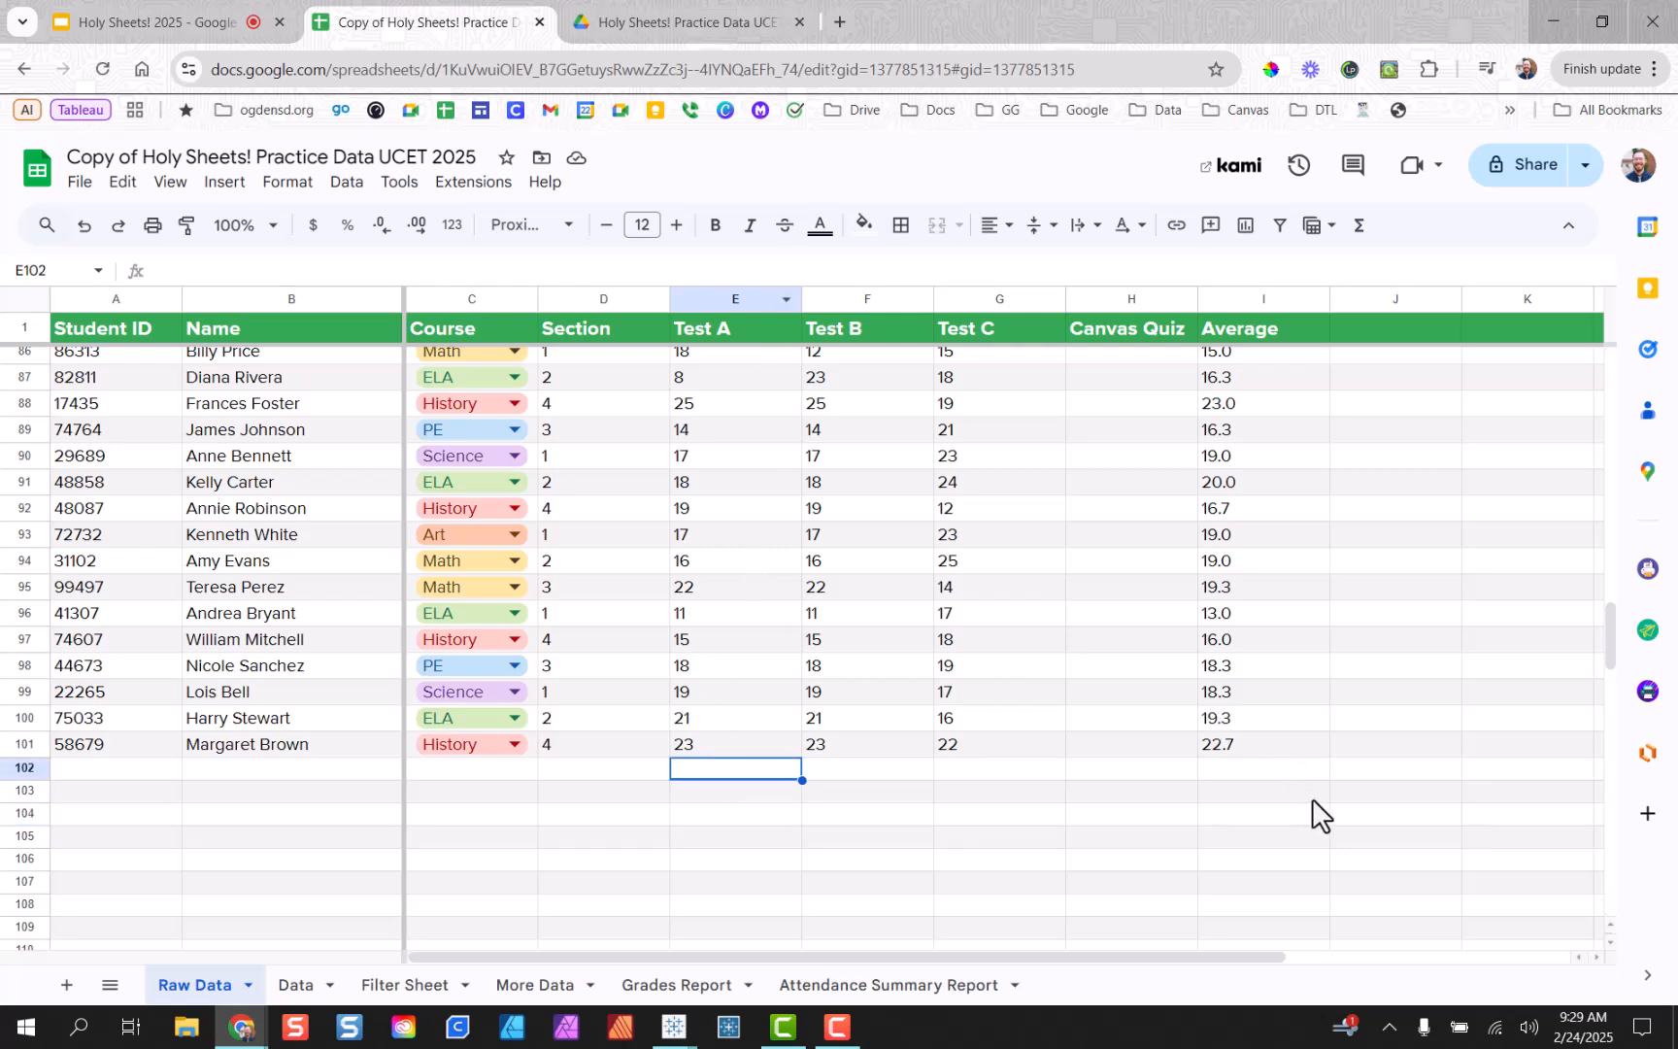
left_click(1187, 790)
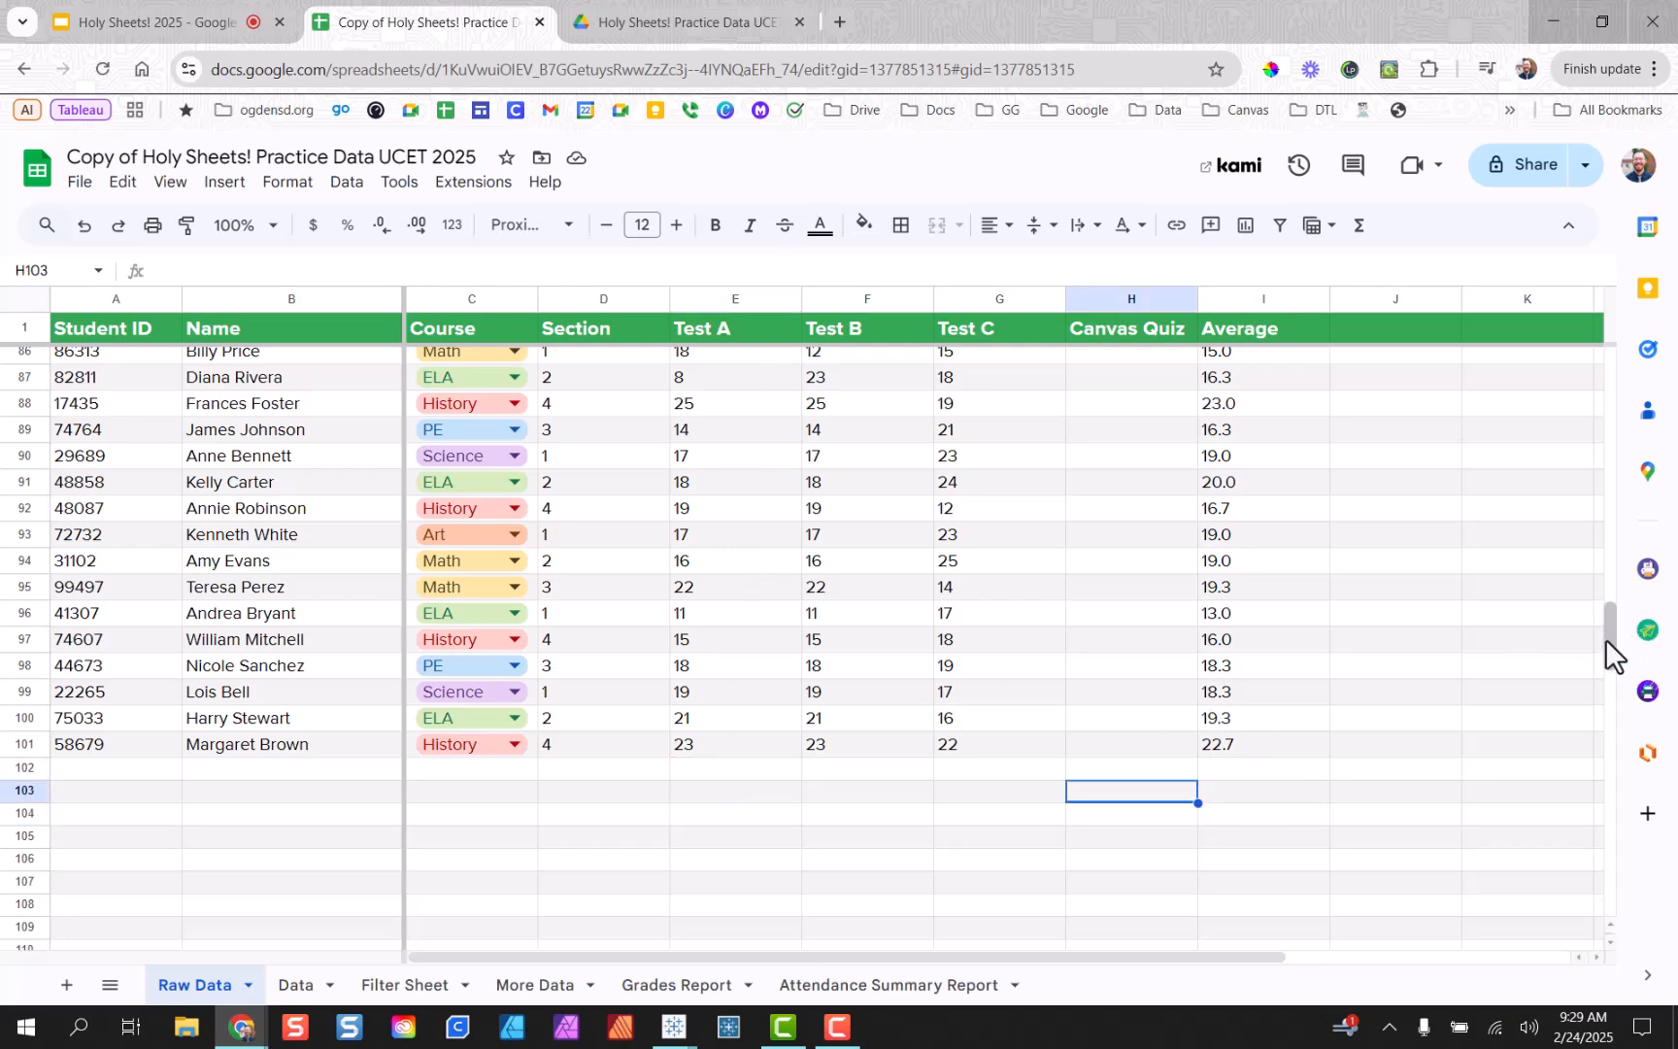
left_click_drag(1609, 638, 1609, 361)
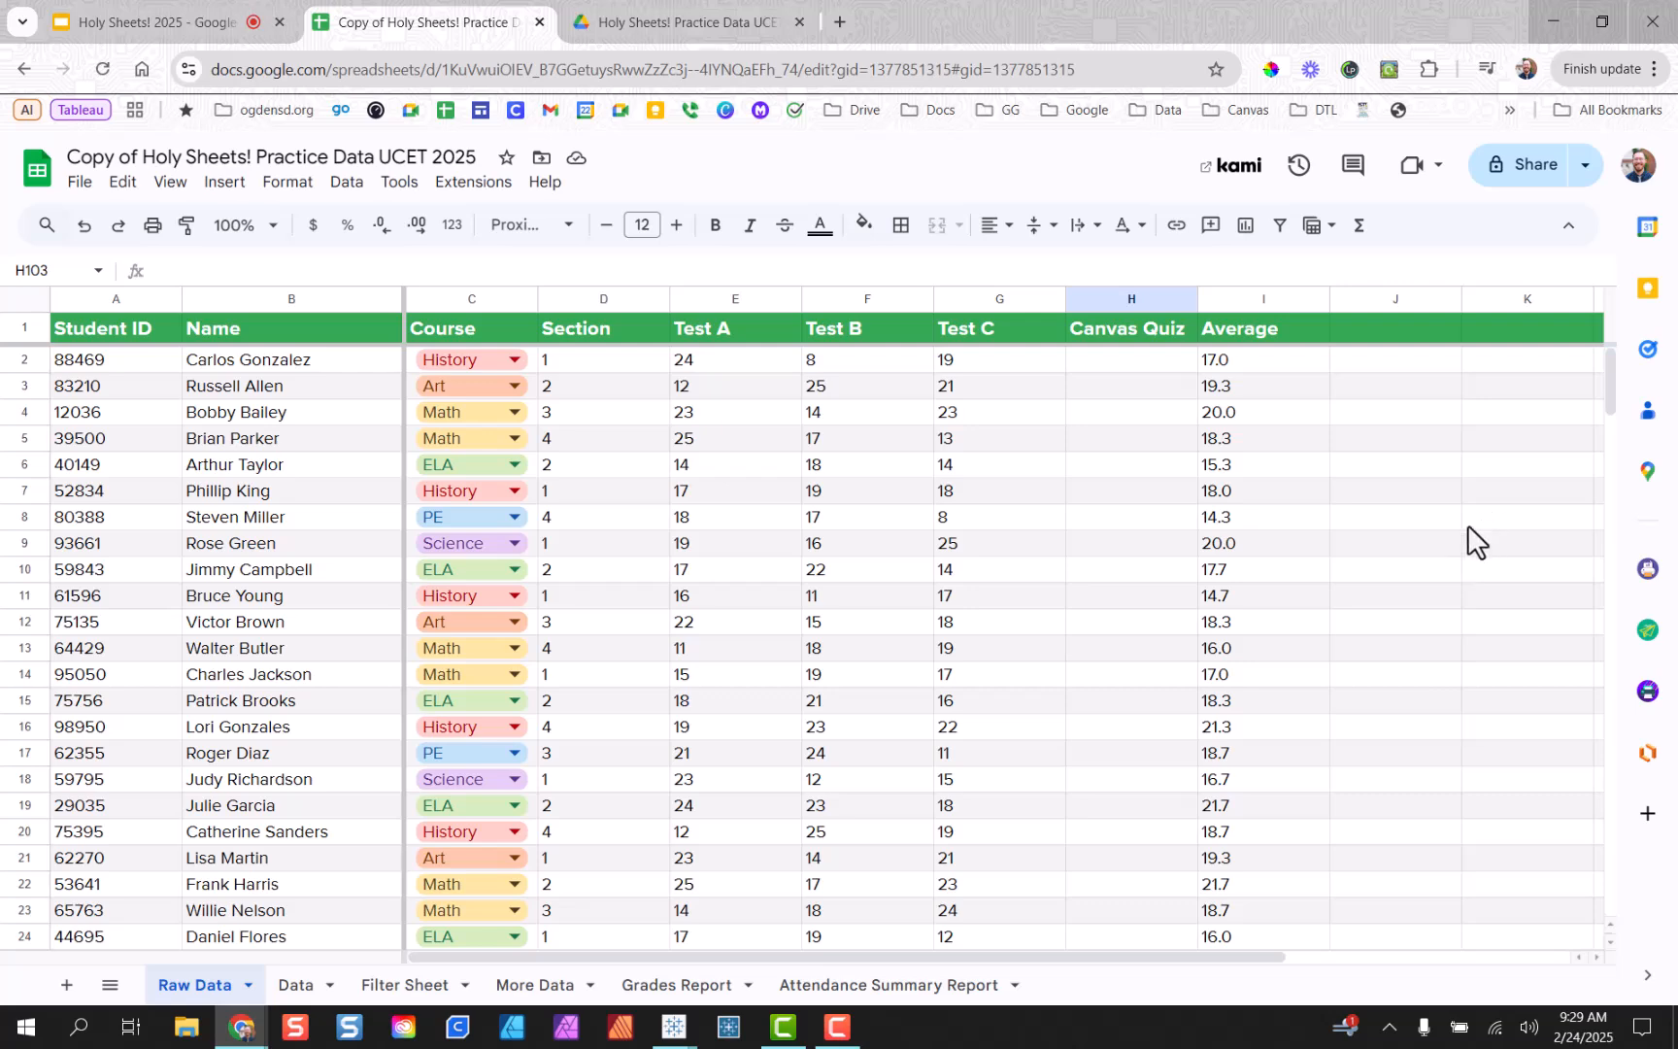
scroll(1289, 529, "down", 1)
scroll(1243, 503, "down", 2)
scroll(1249, 503, "up", 3)
left_click(1172, 363)
left_click(1146, 296)
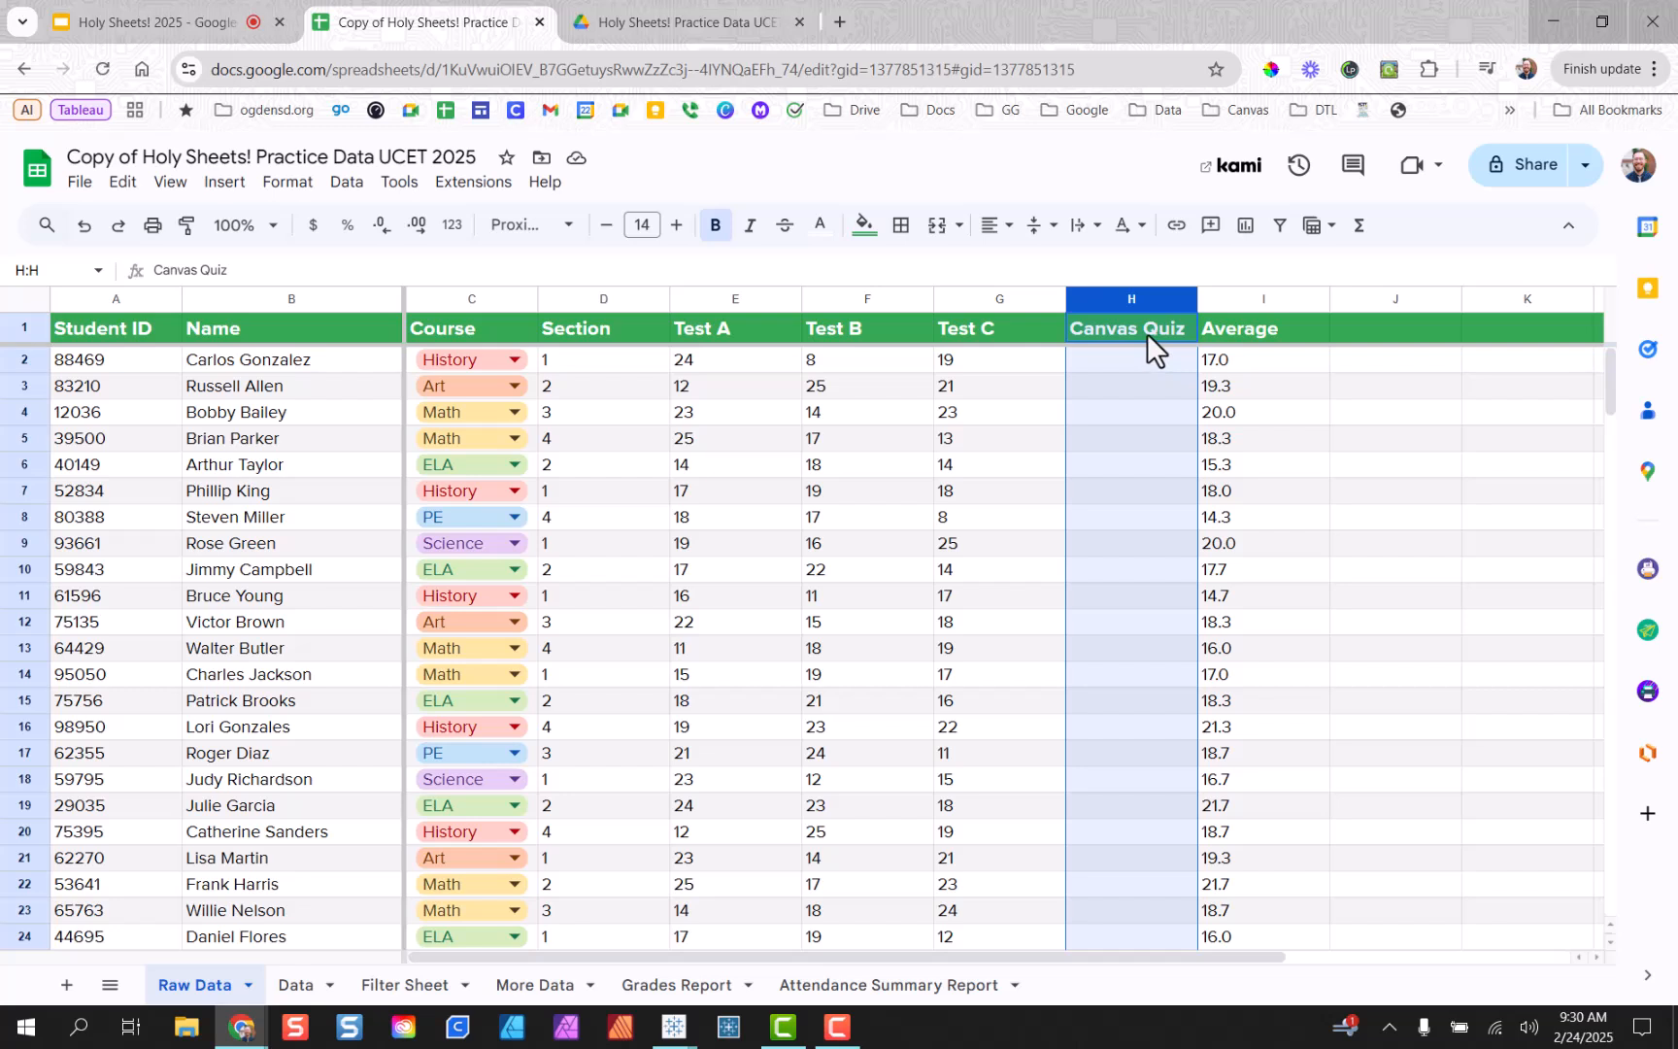
left_click(1147, 333)
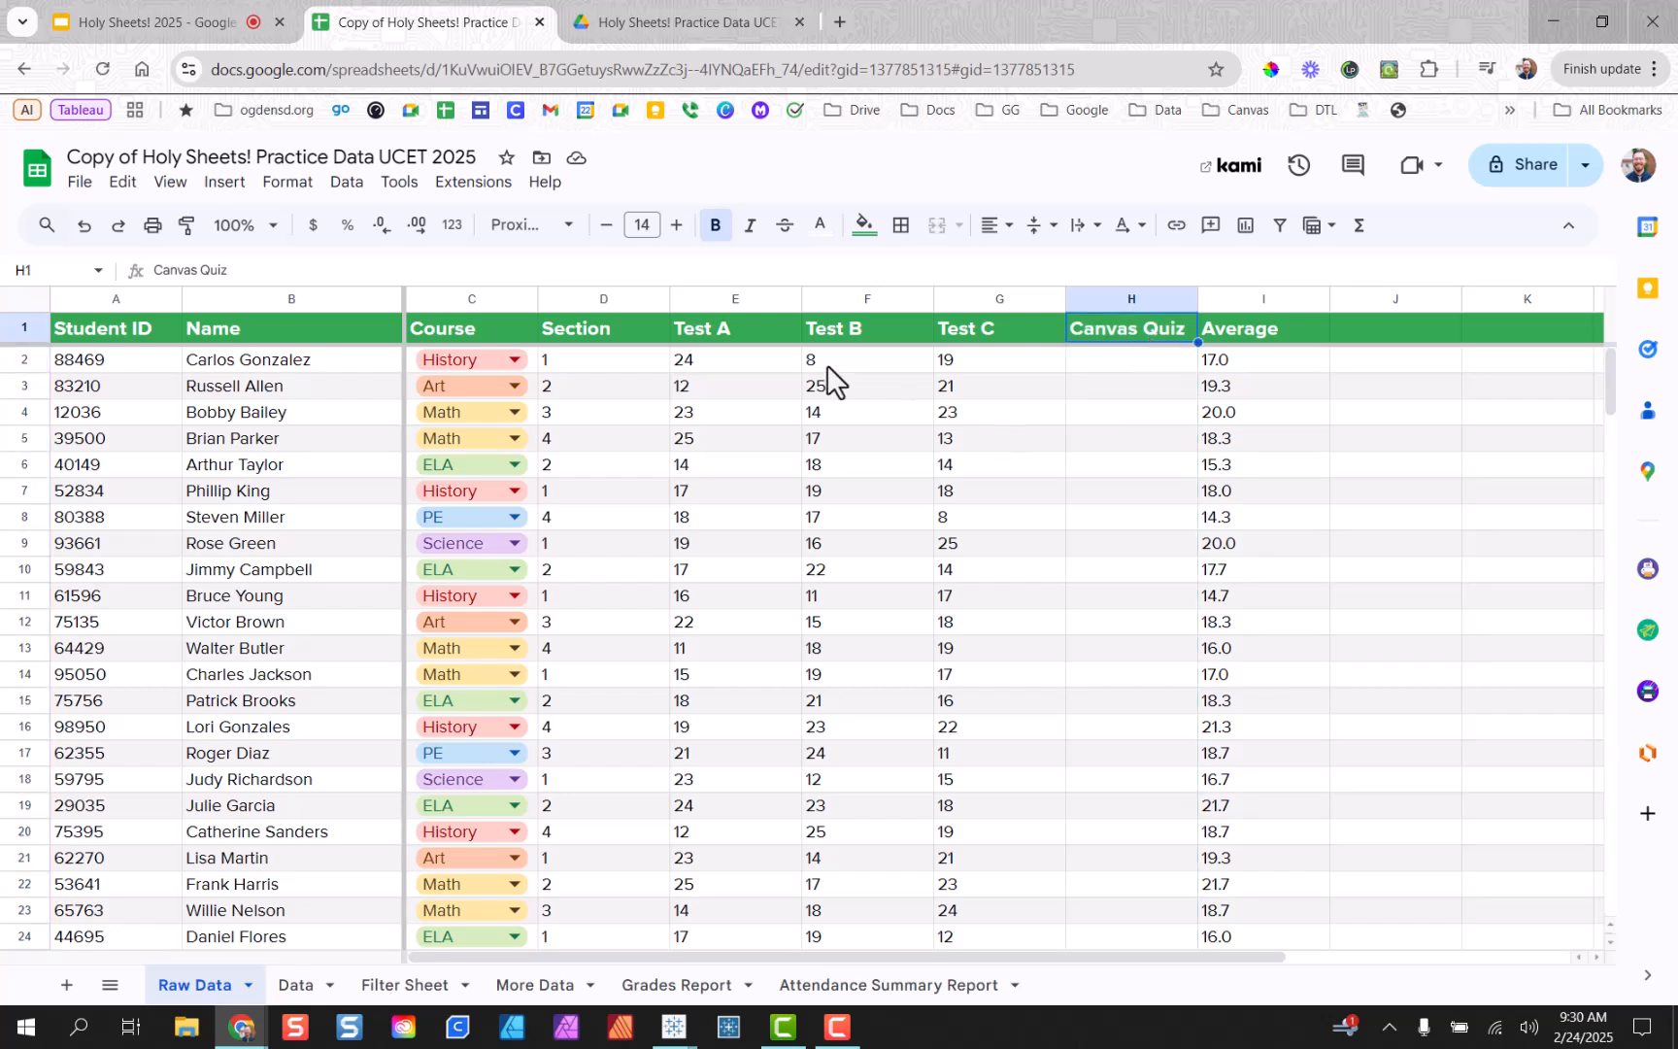
left_click_drag(760, 329, 874, 328)
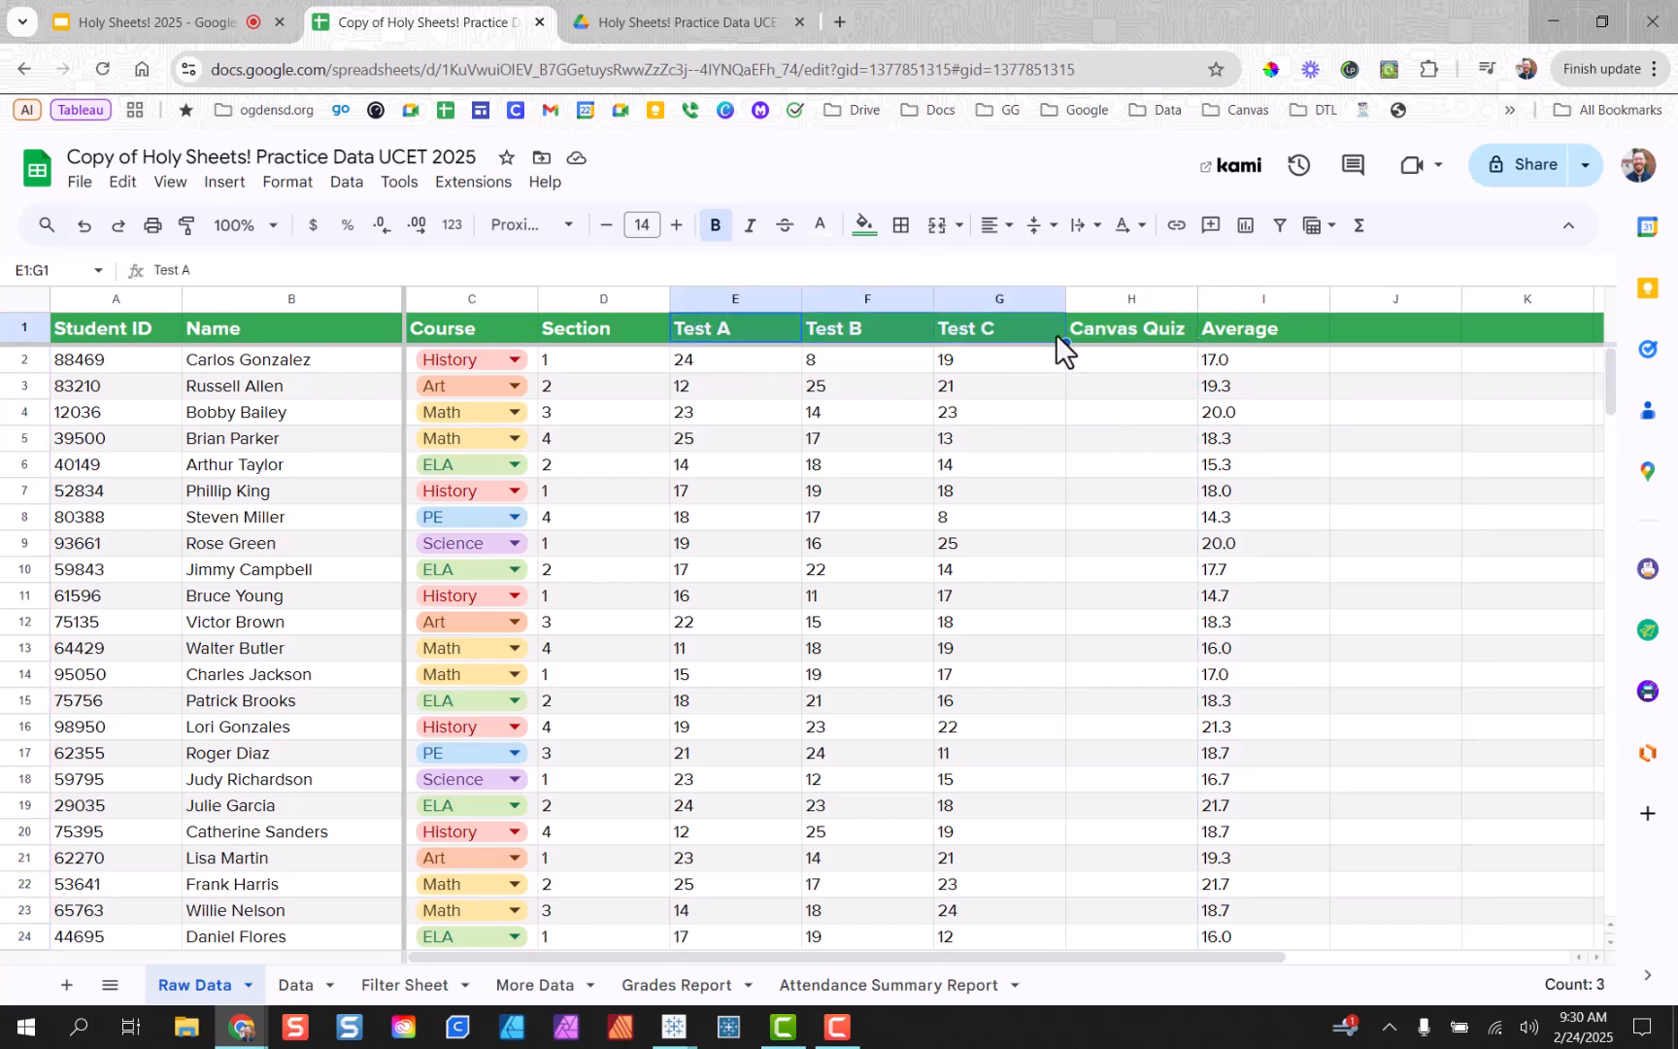
left_click(1093, 336)
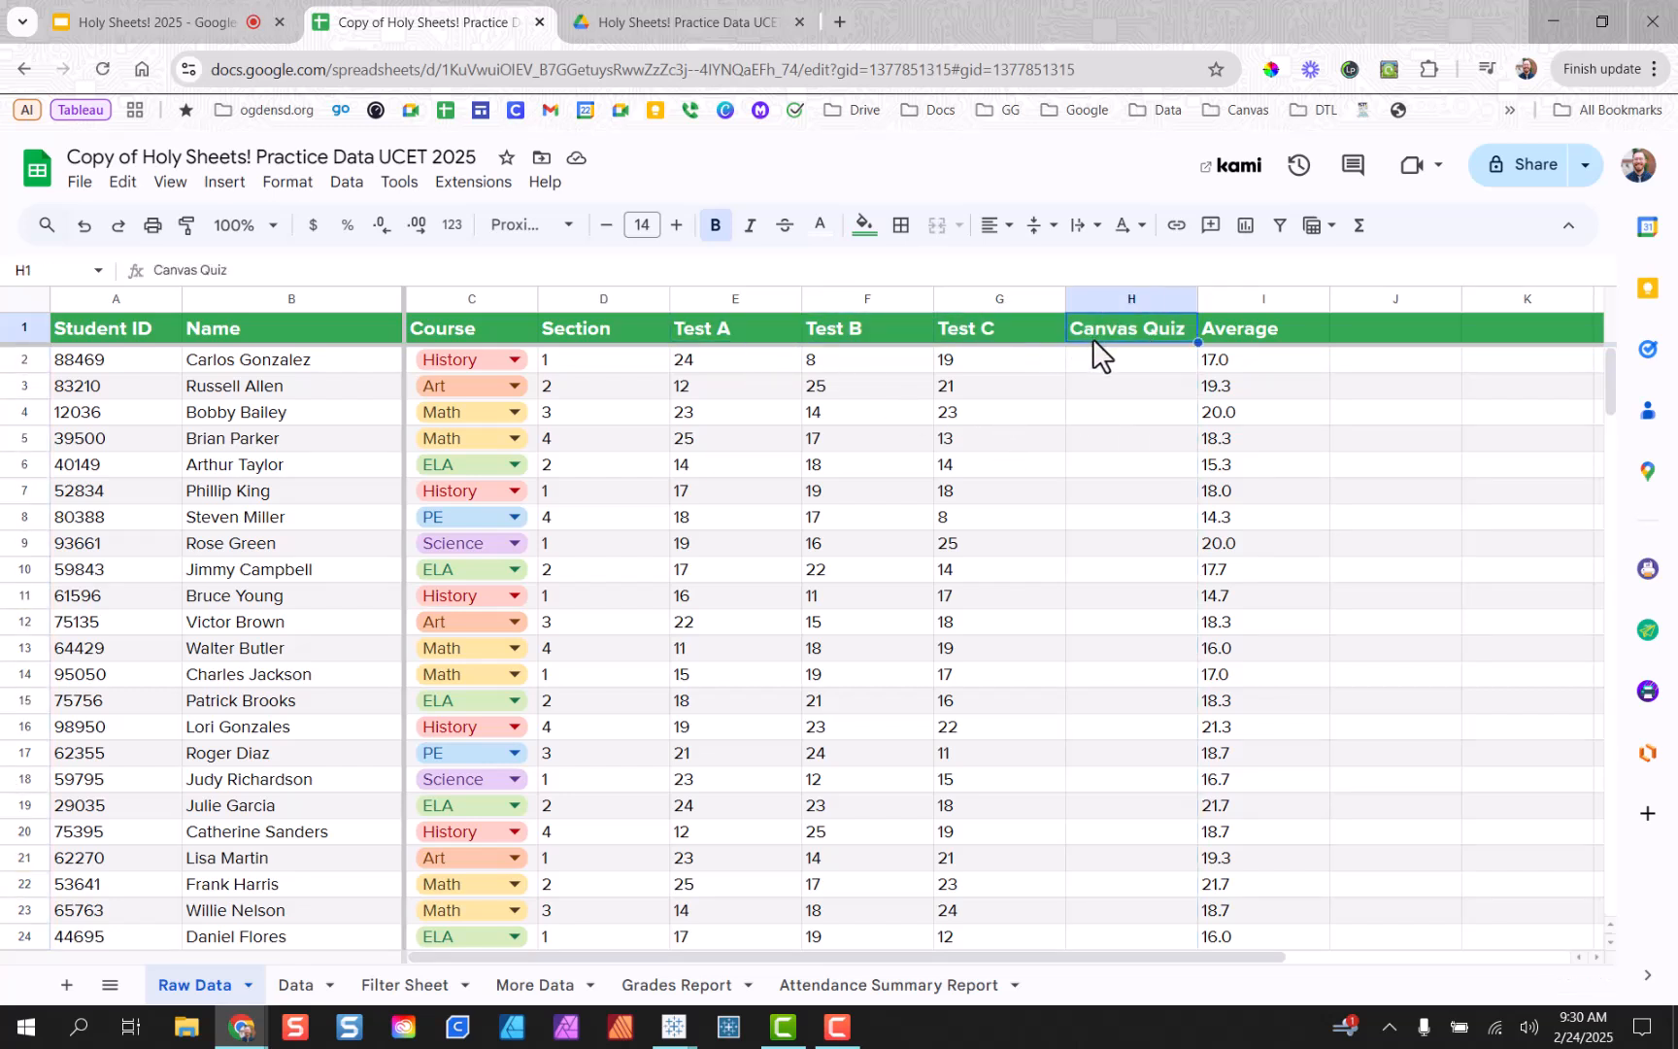
left_click(550, 987)
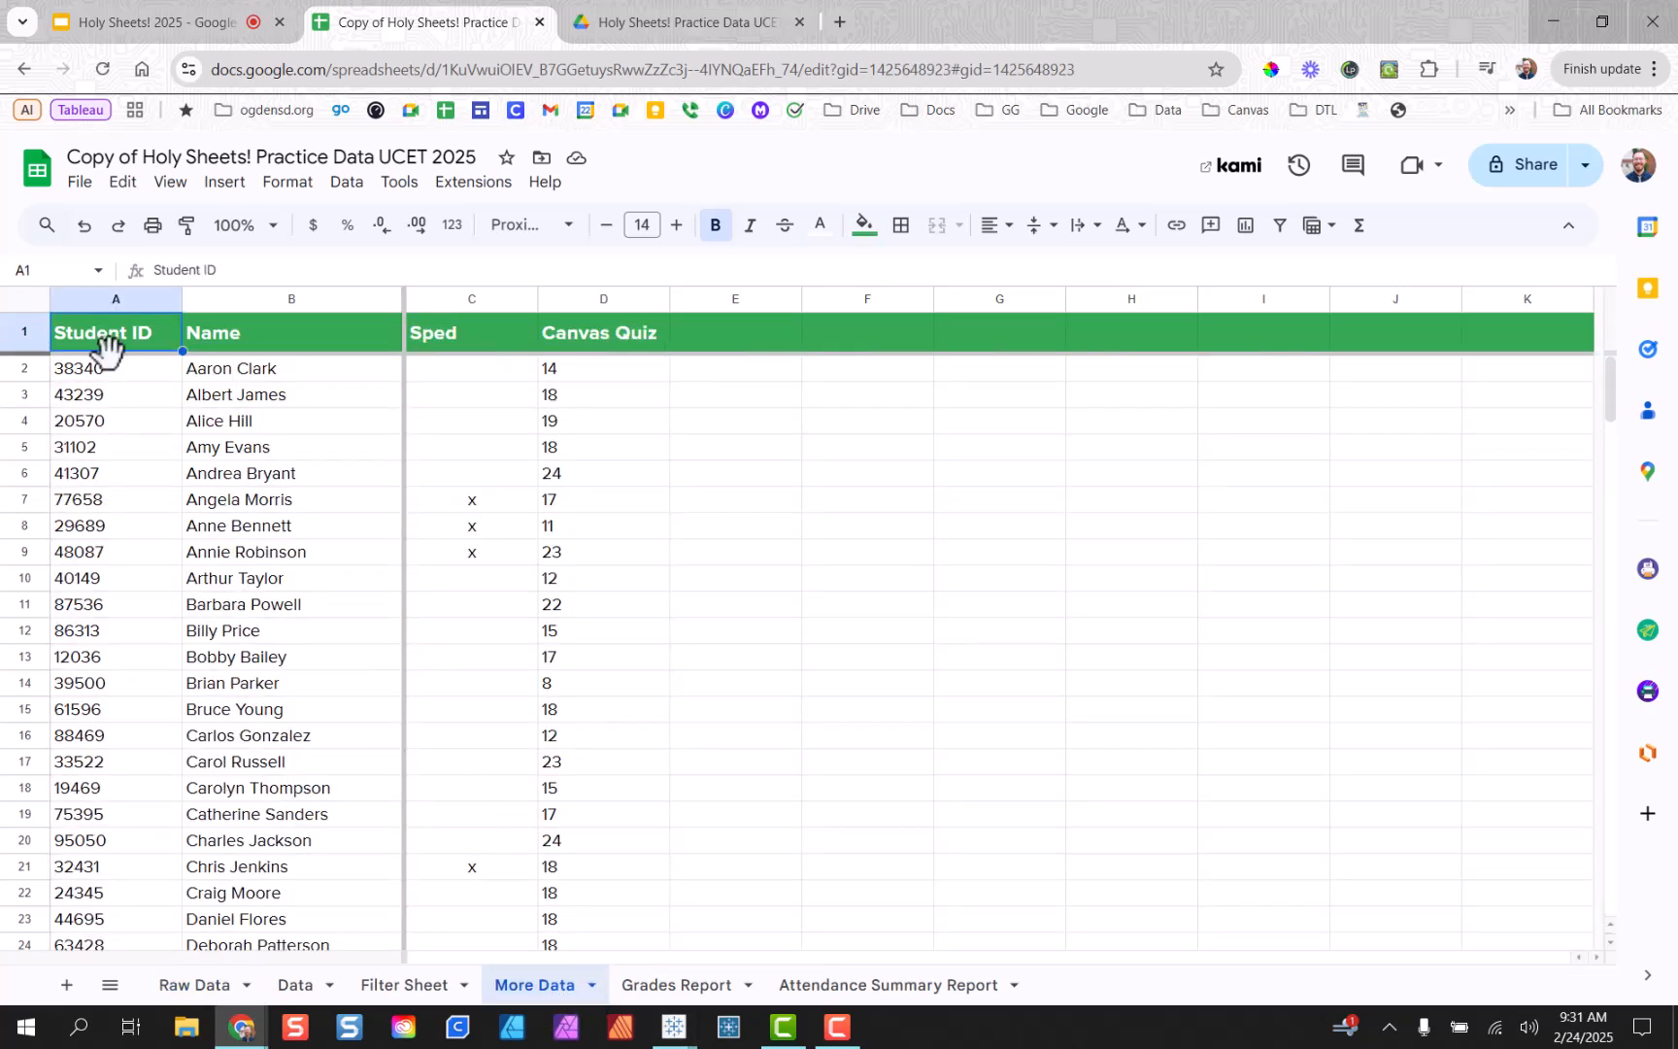
left_click_drag(110, 345, 118, 489)
left_click_drag(248, 338, 259, 503)
left_click_drag(483, 340, 486, 495)
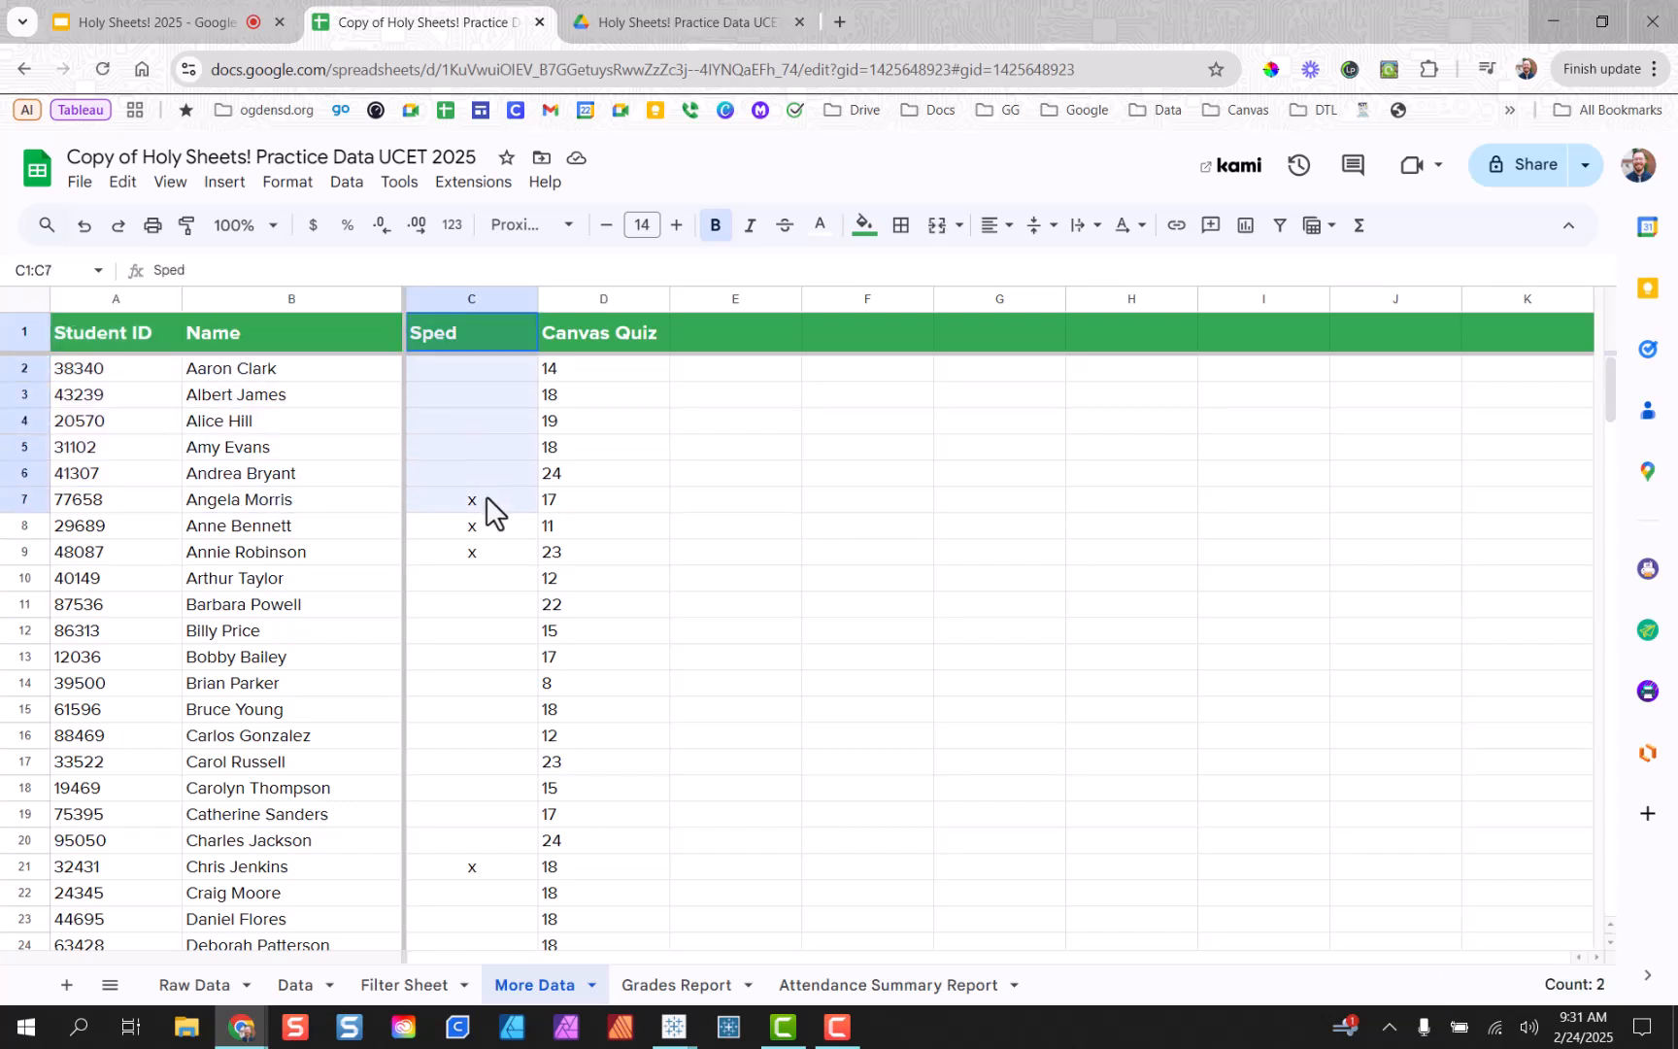
left_click_drag(598, 337, 596, 499)
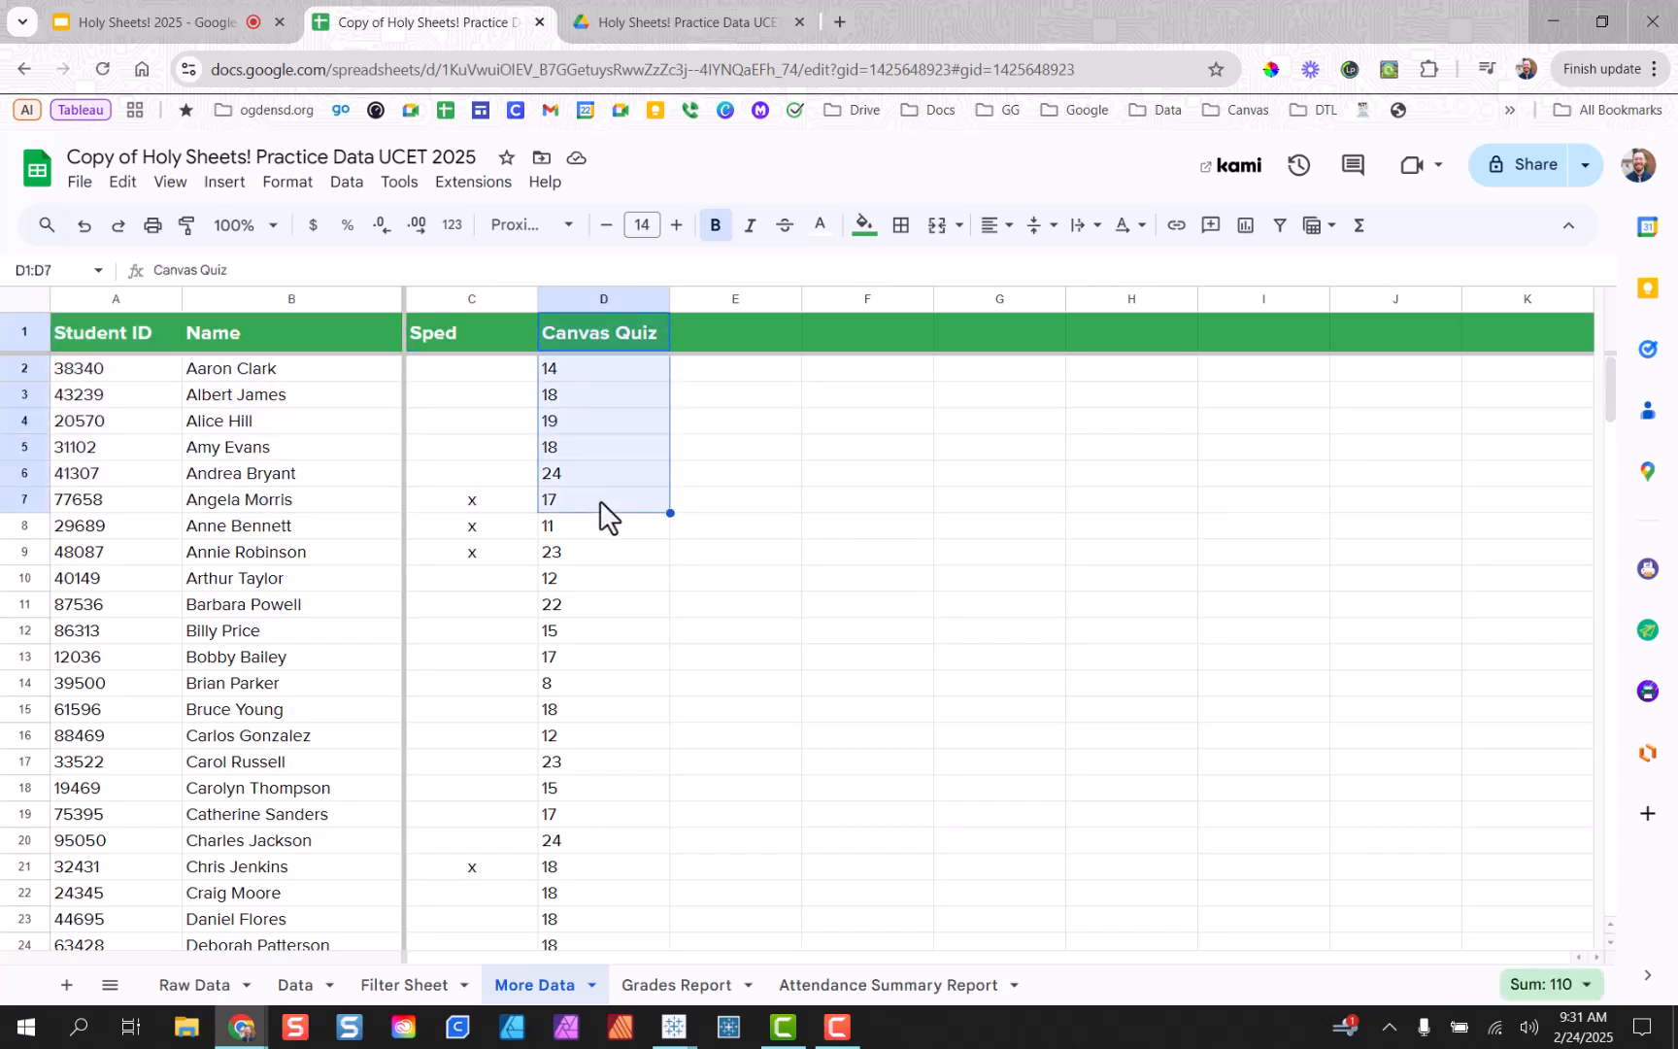
left_click(594, 423)
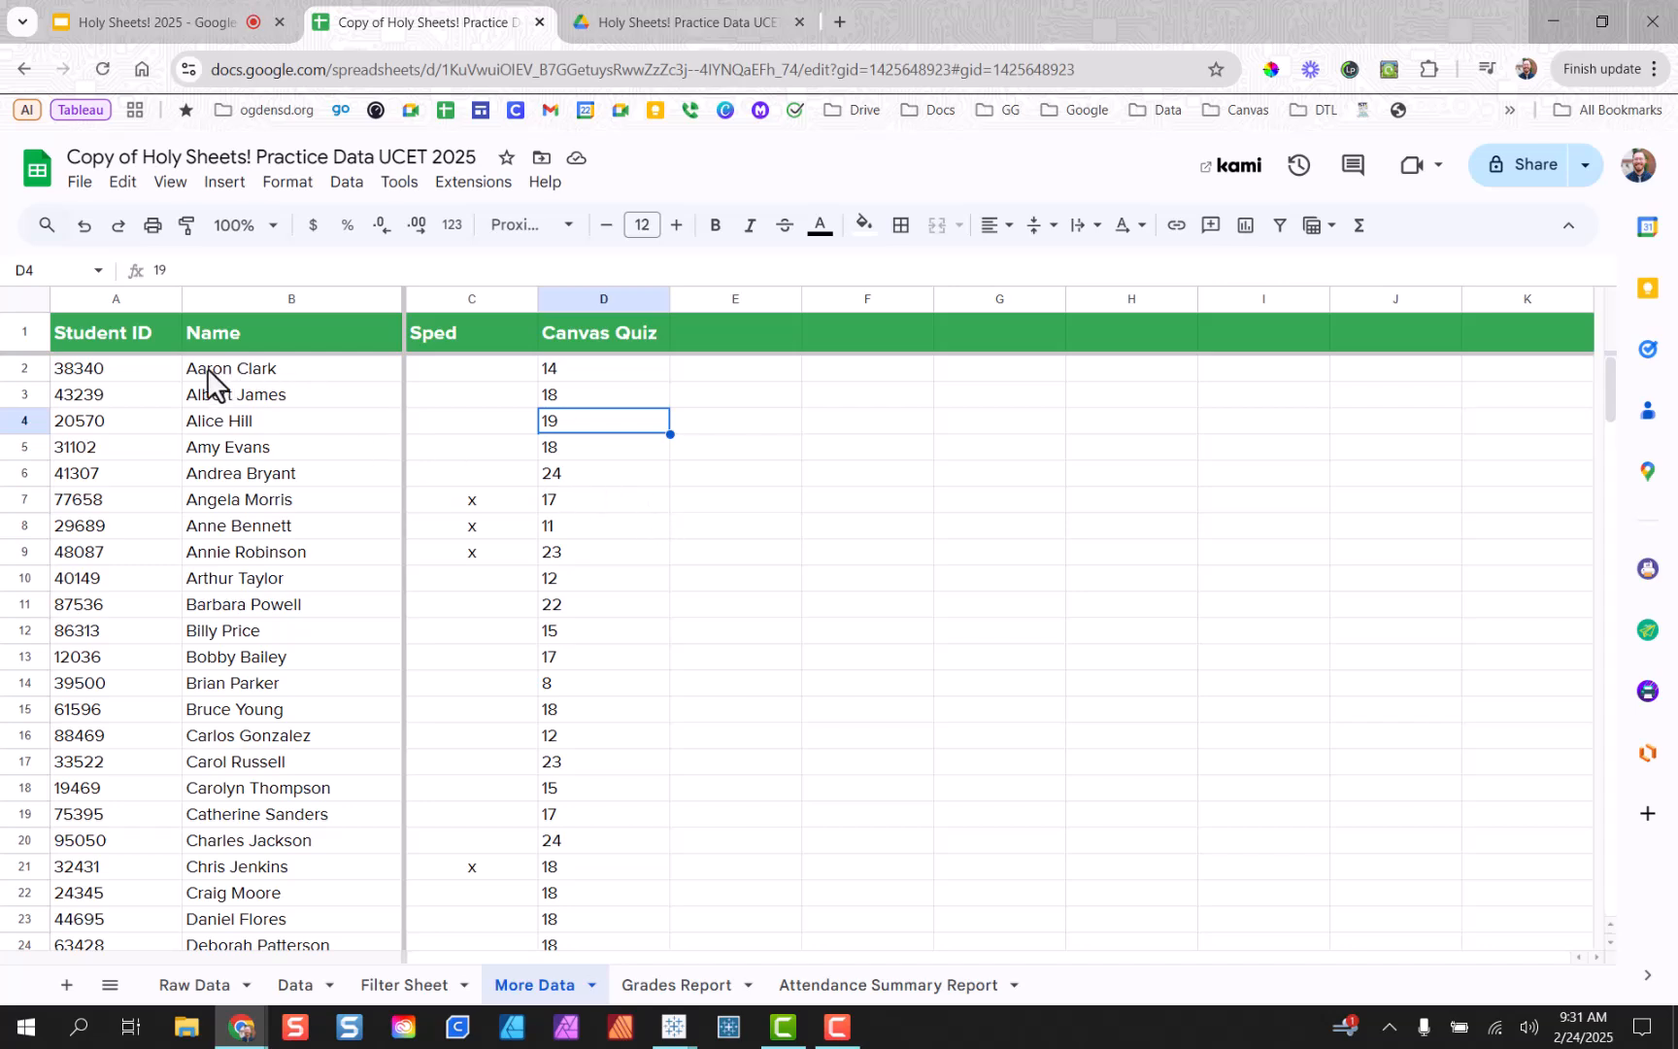
left_click_drag(207, 368, 229, 632)
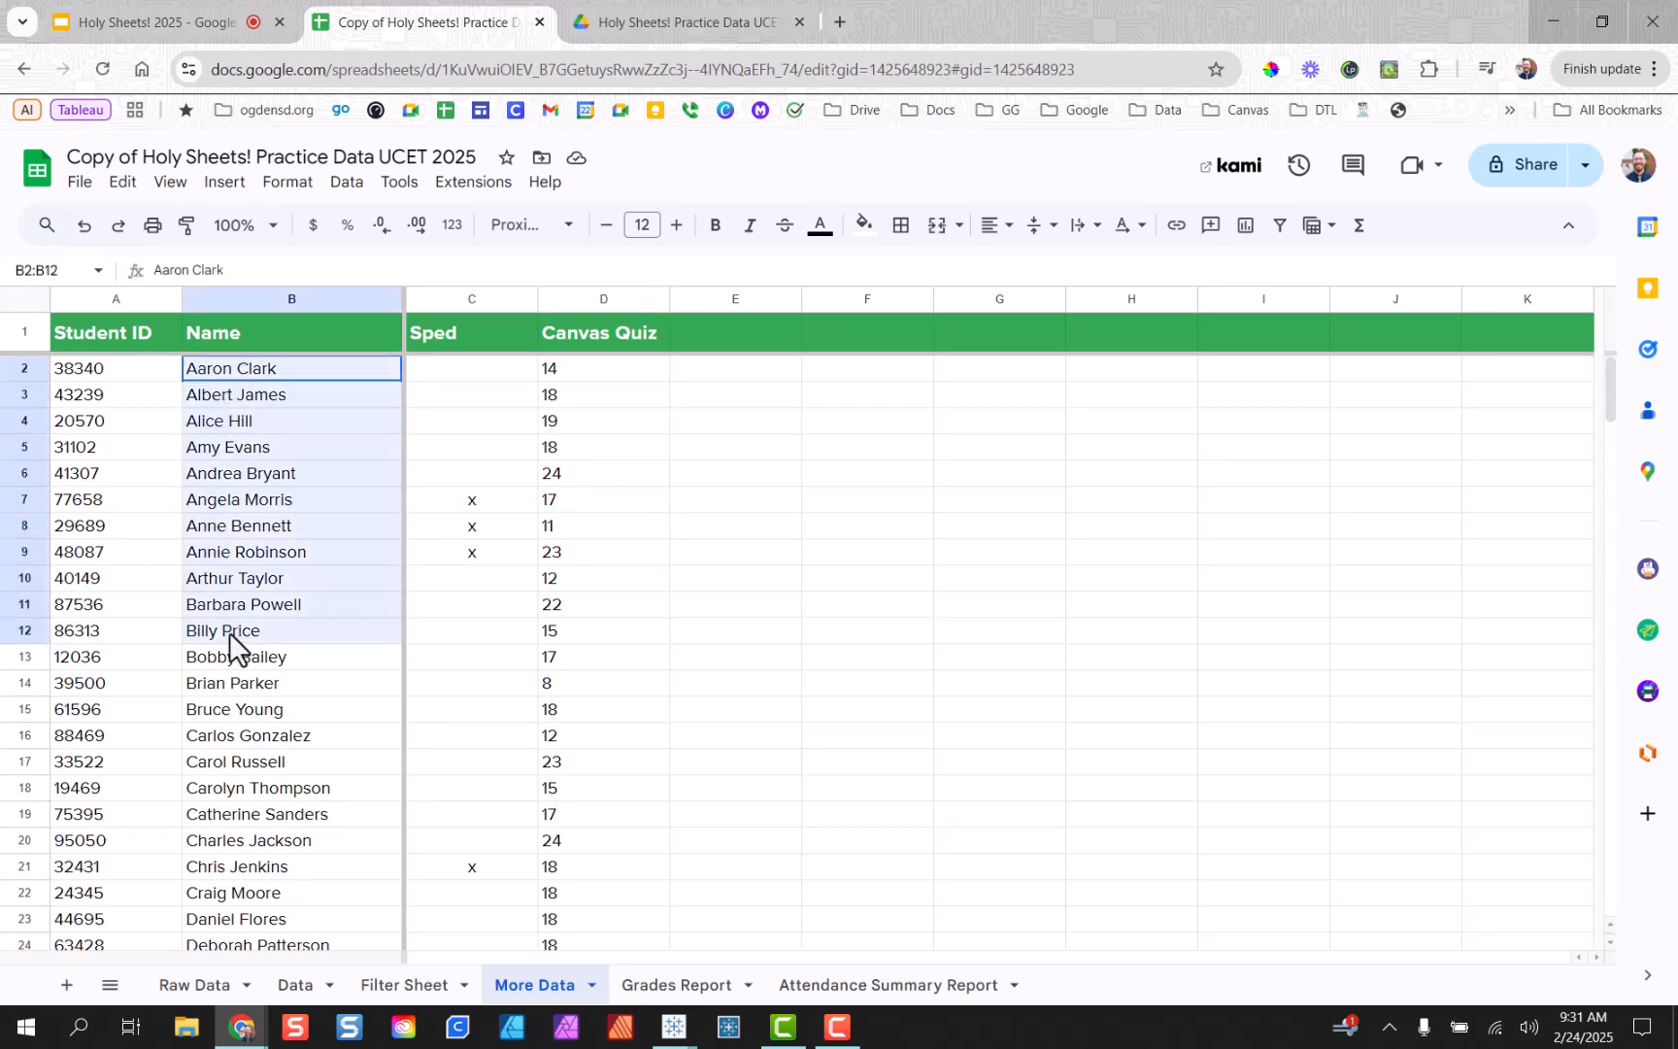
left_click(211, 986)
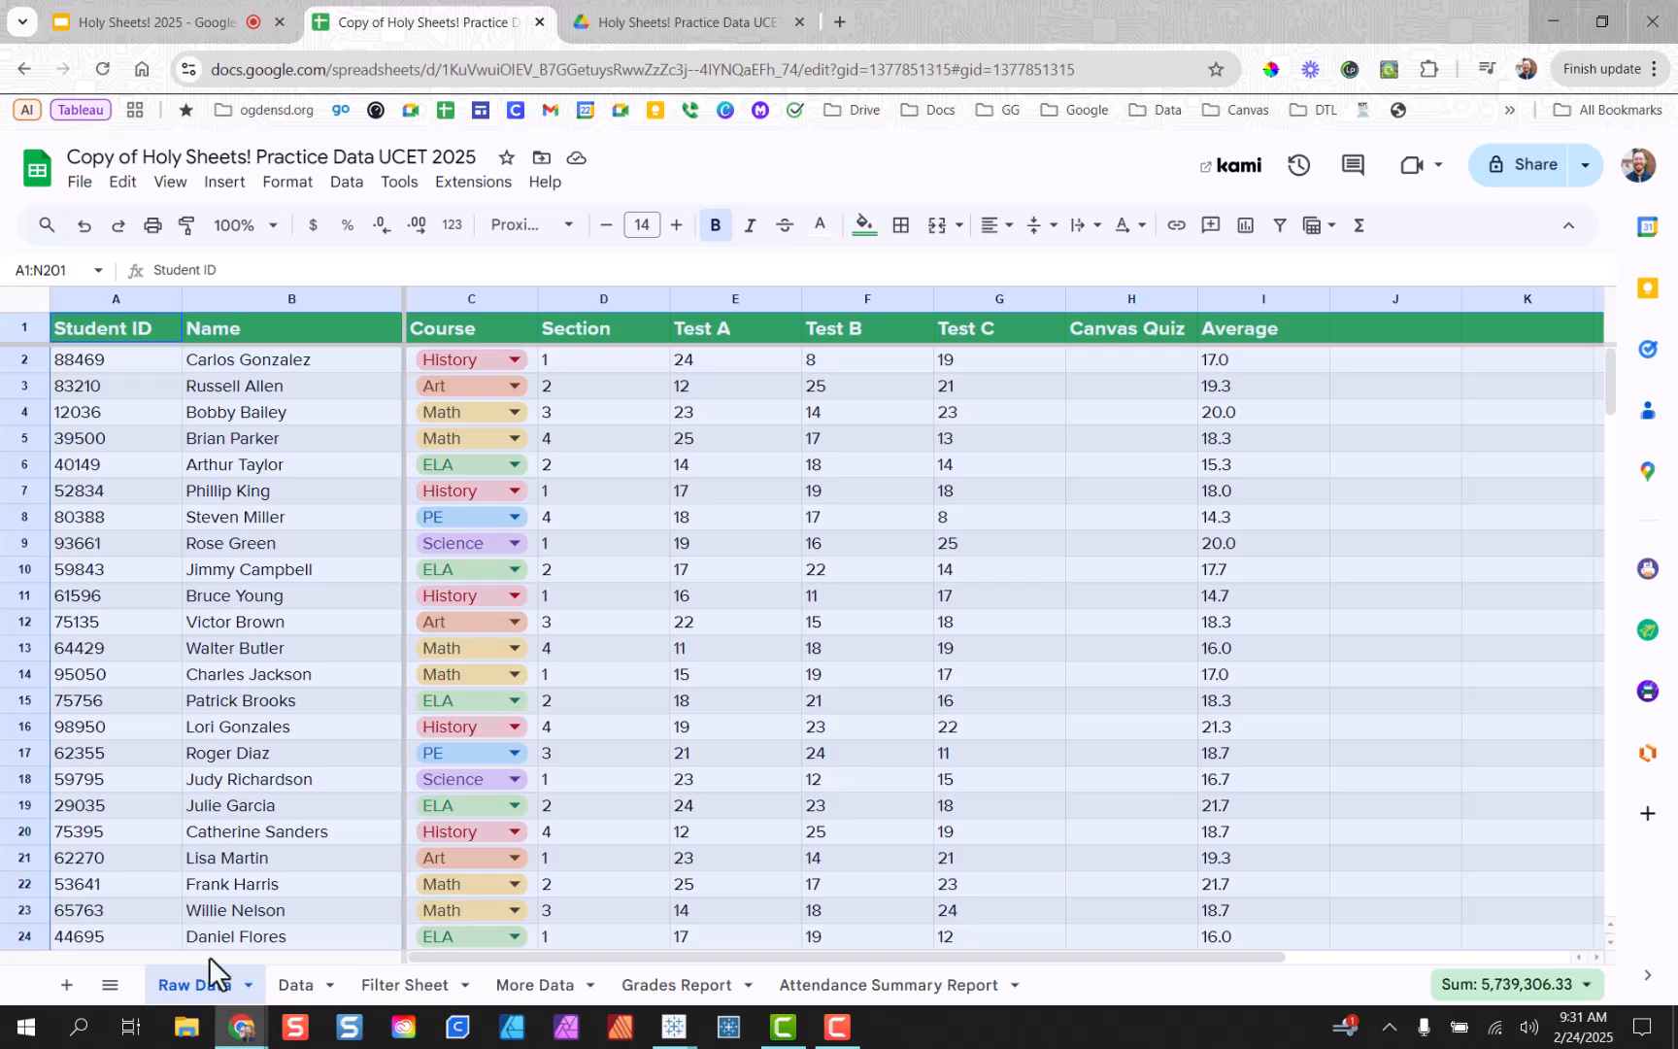
left_click(284, 417)
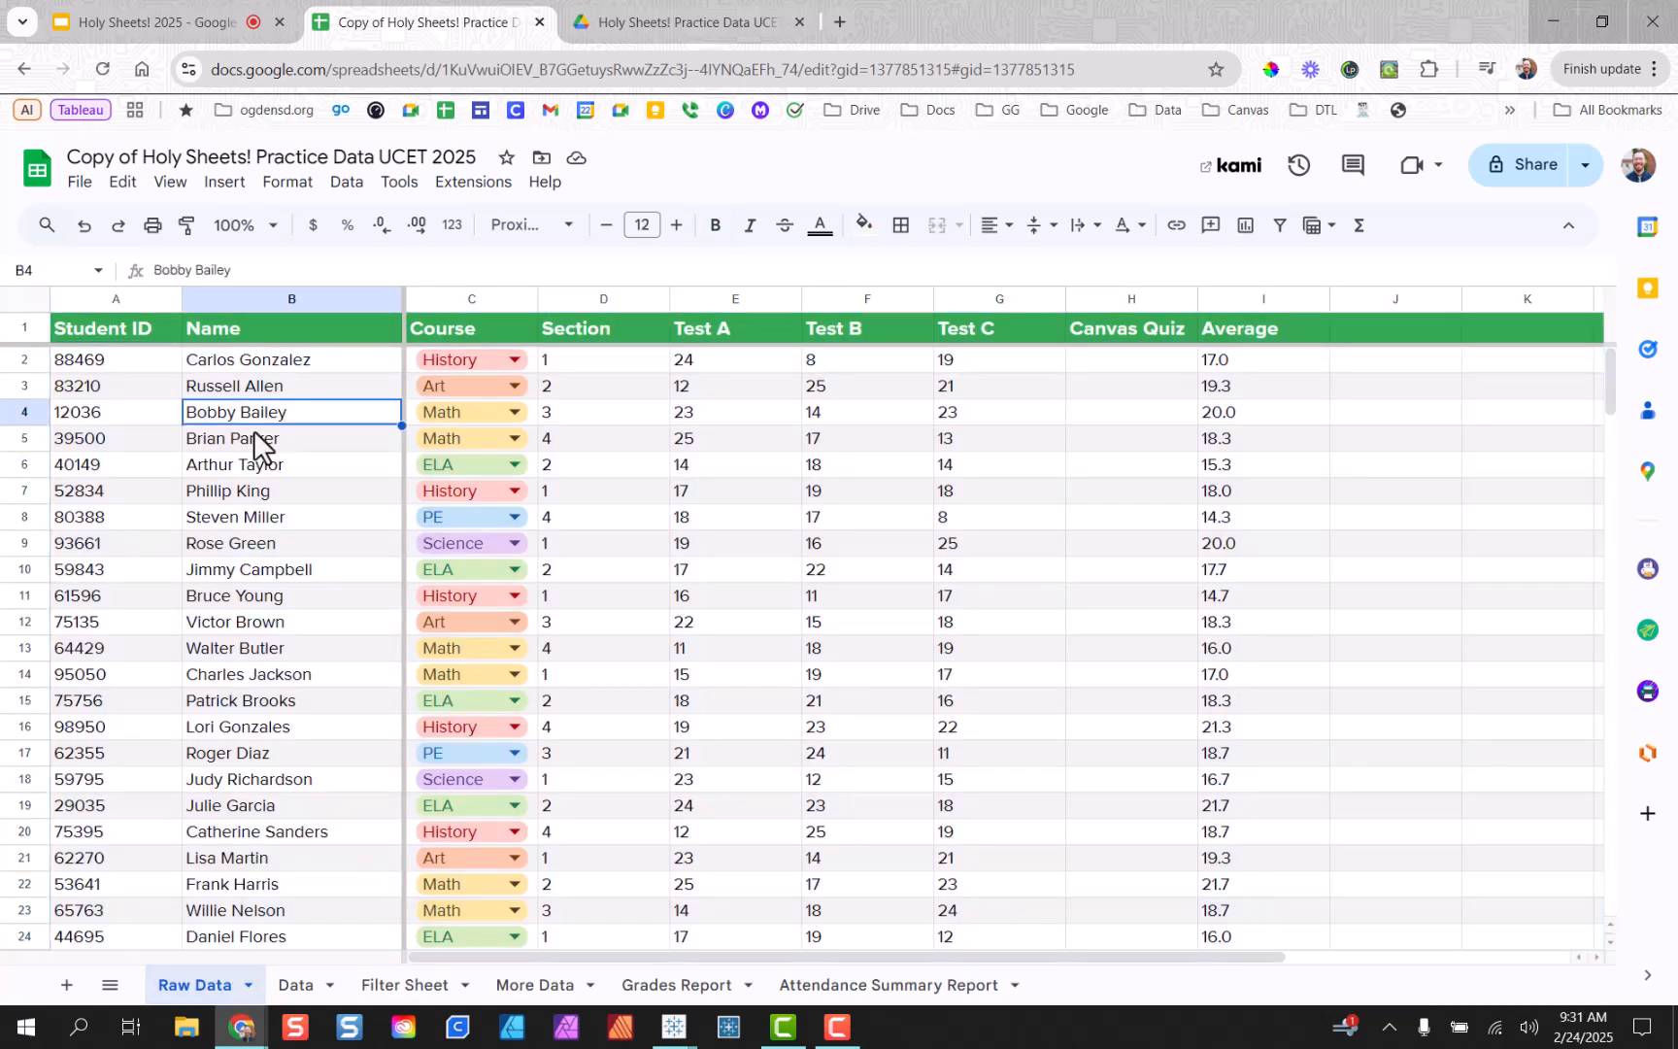
left_click_drag(243, 363, 273, 645)
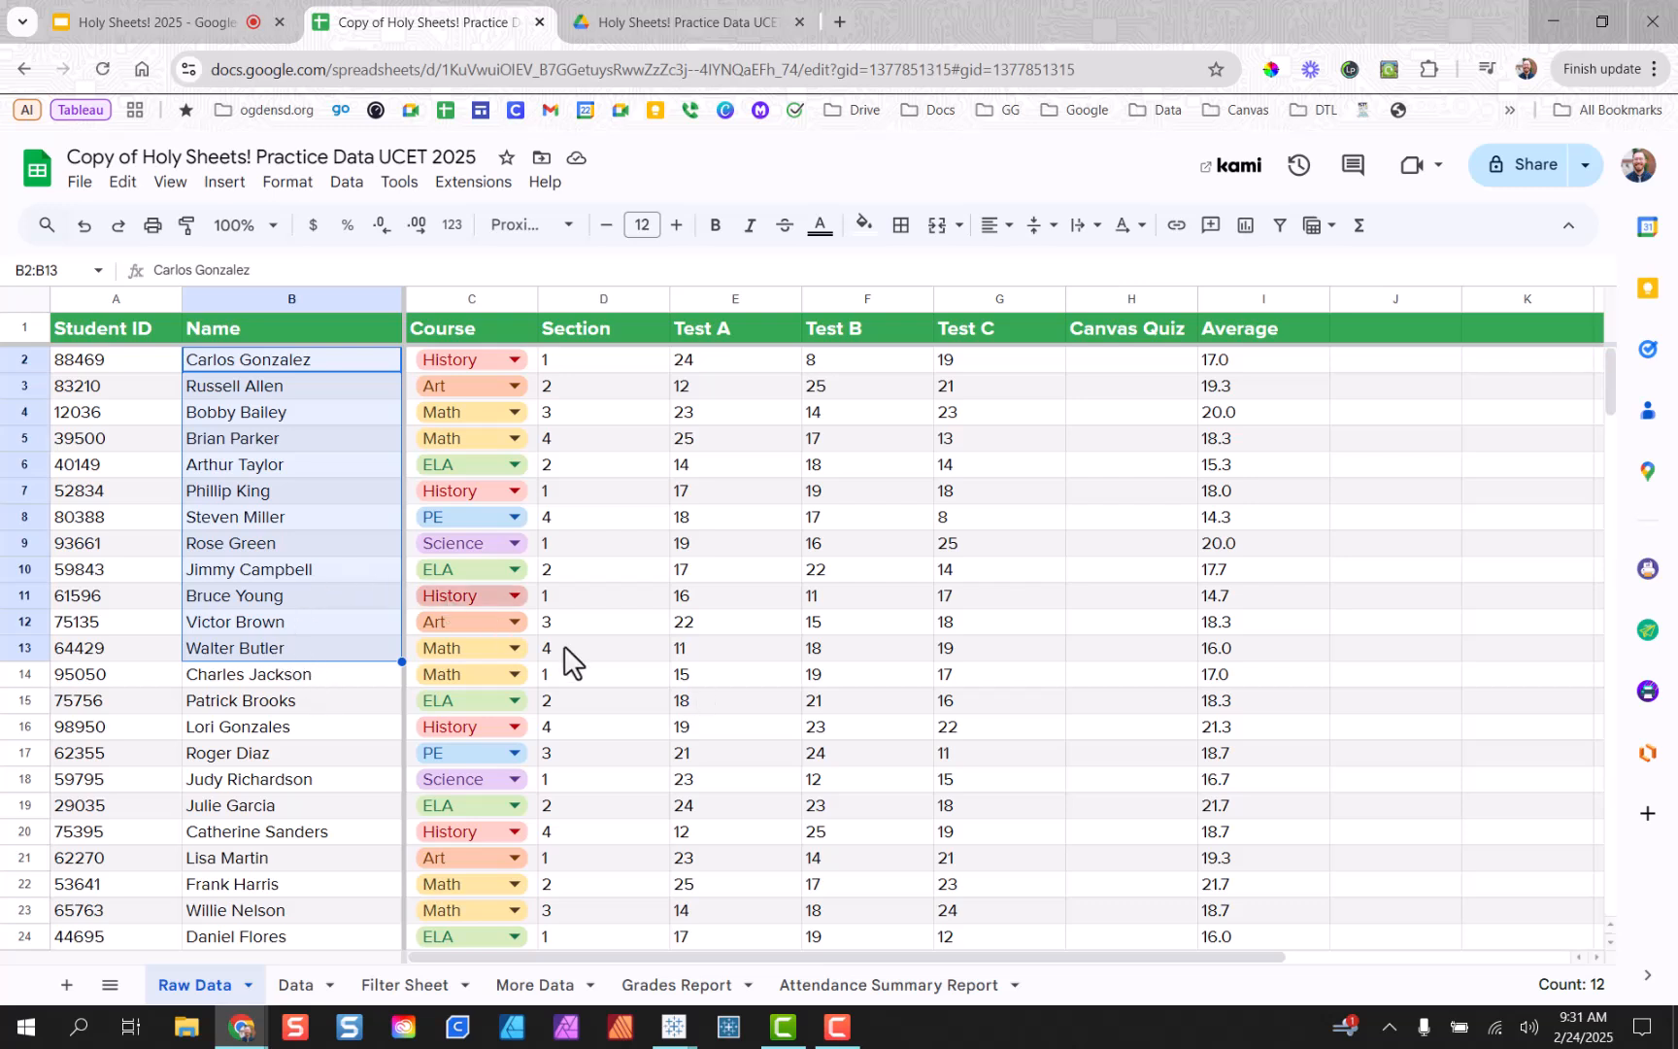
left_click(1076, 365)
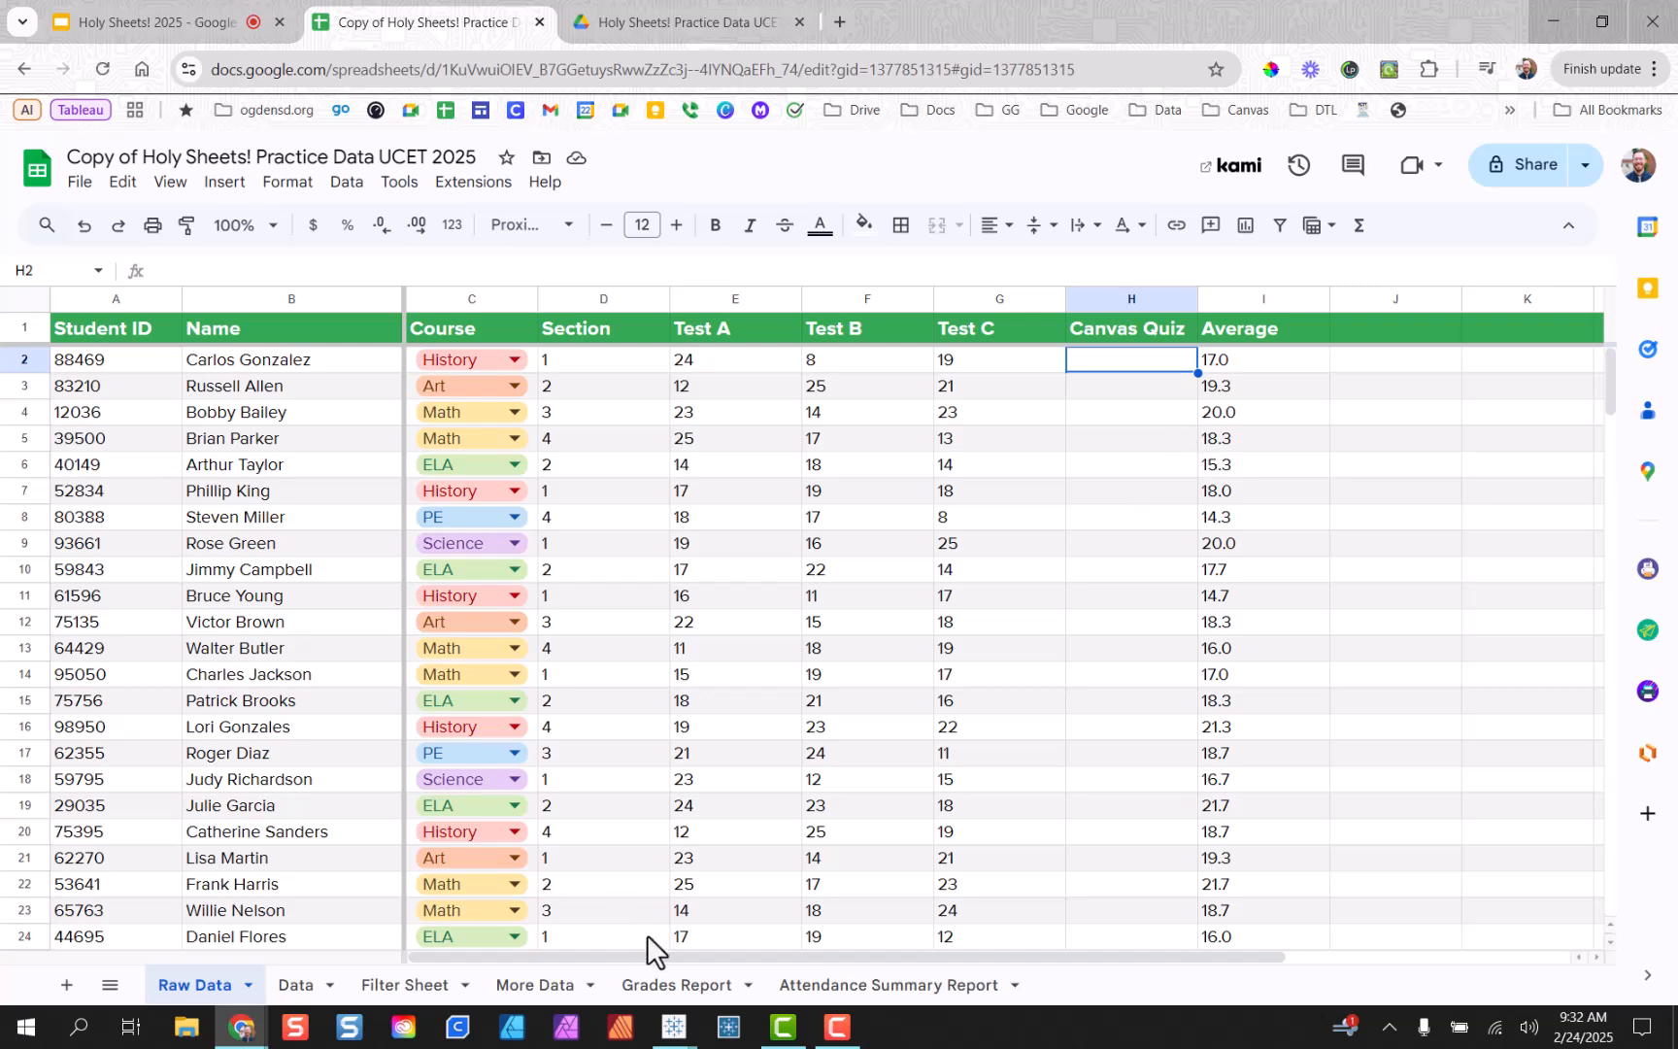
left_click(548, 983)
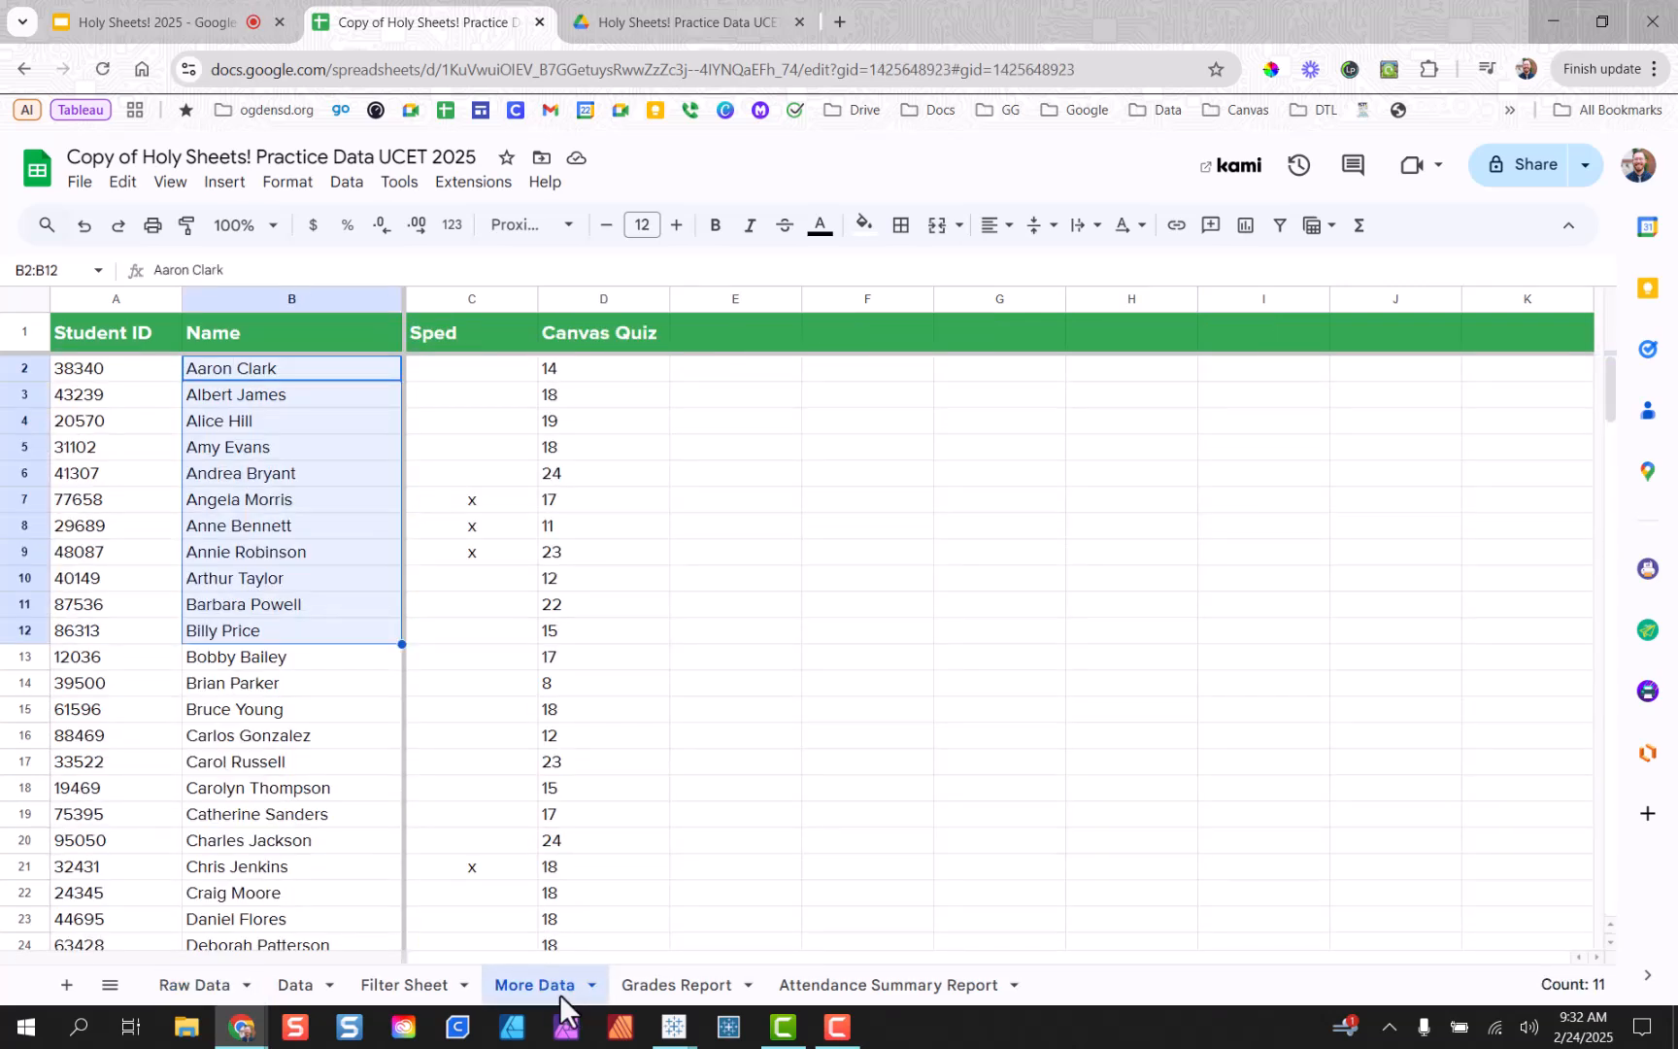
left_click(445, 632)
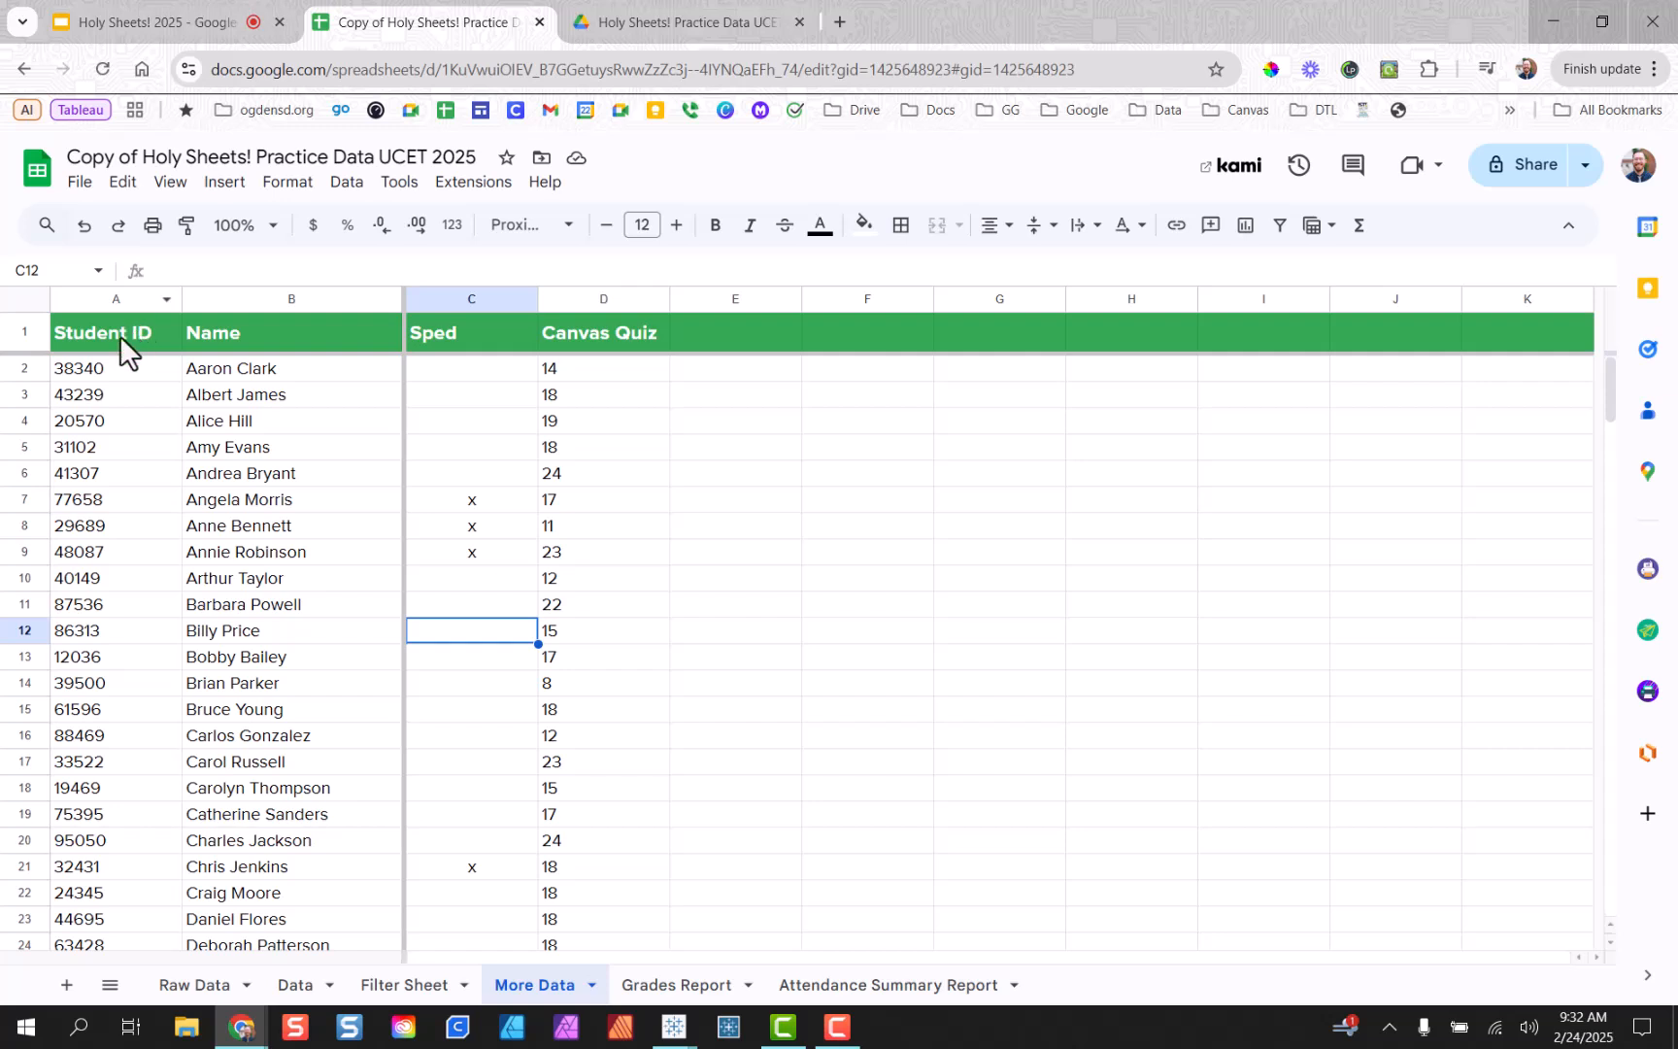
left_click(119, 299)
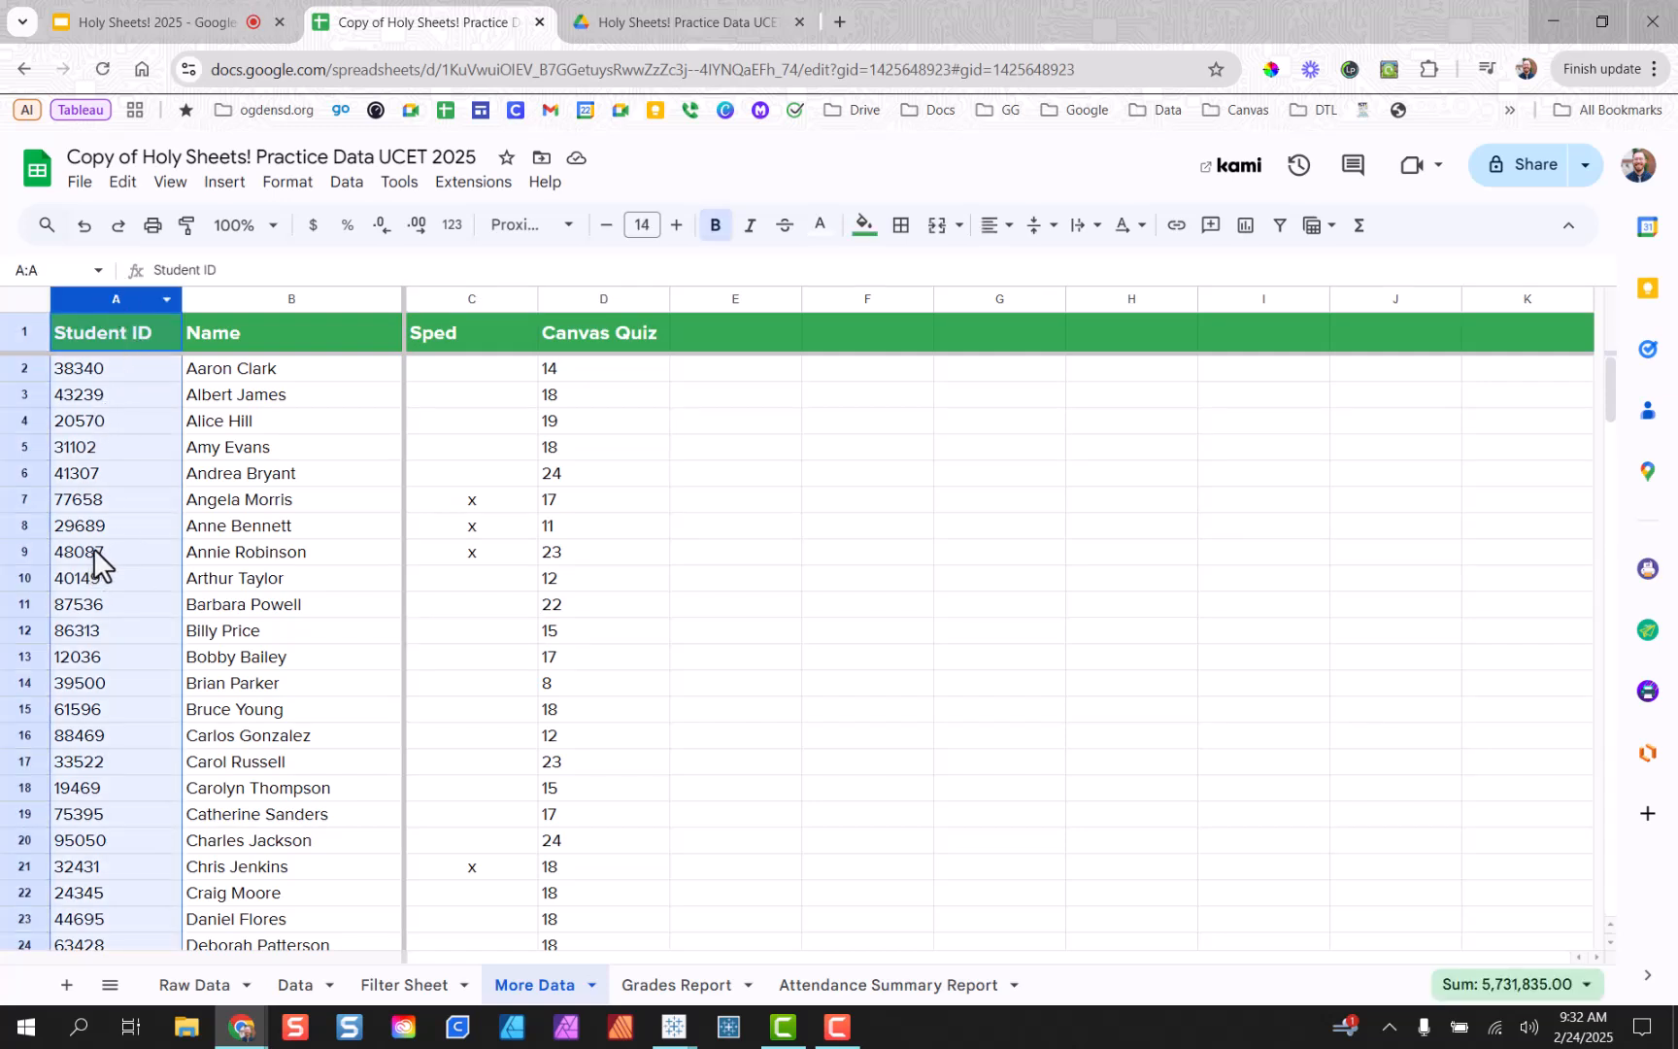
left_click(329, 423)
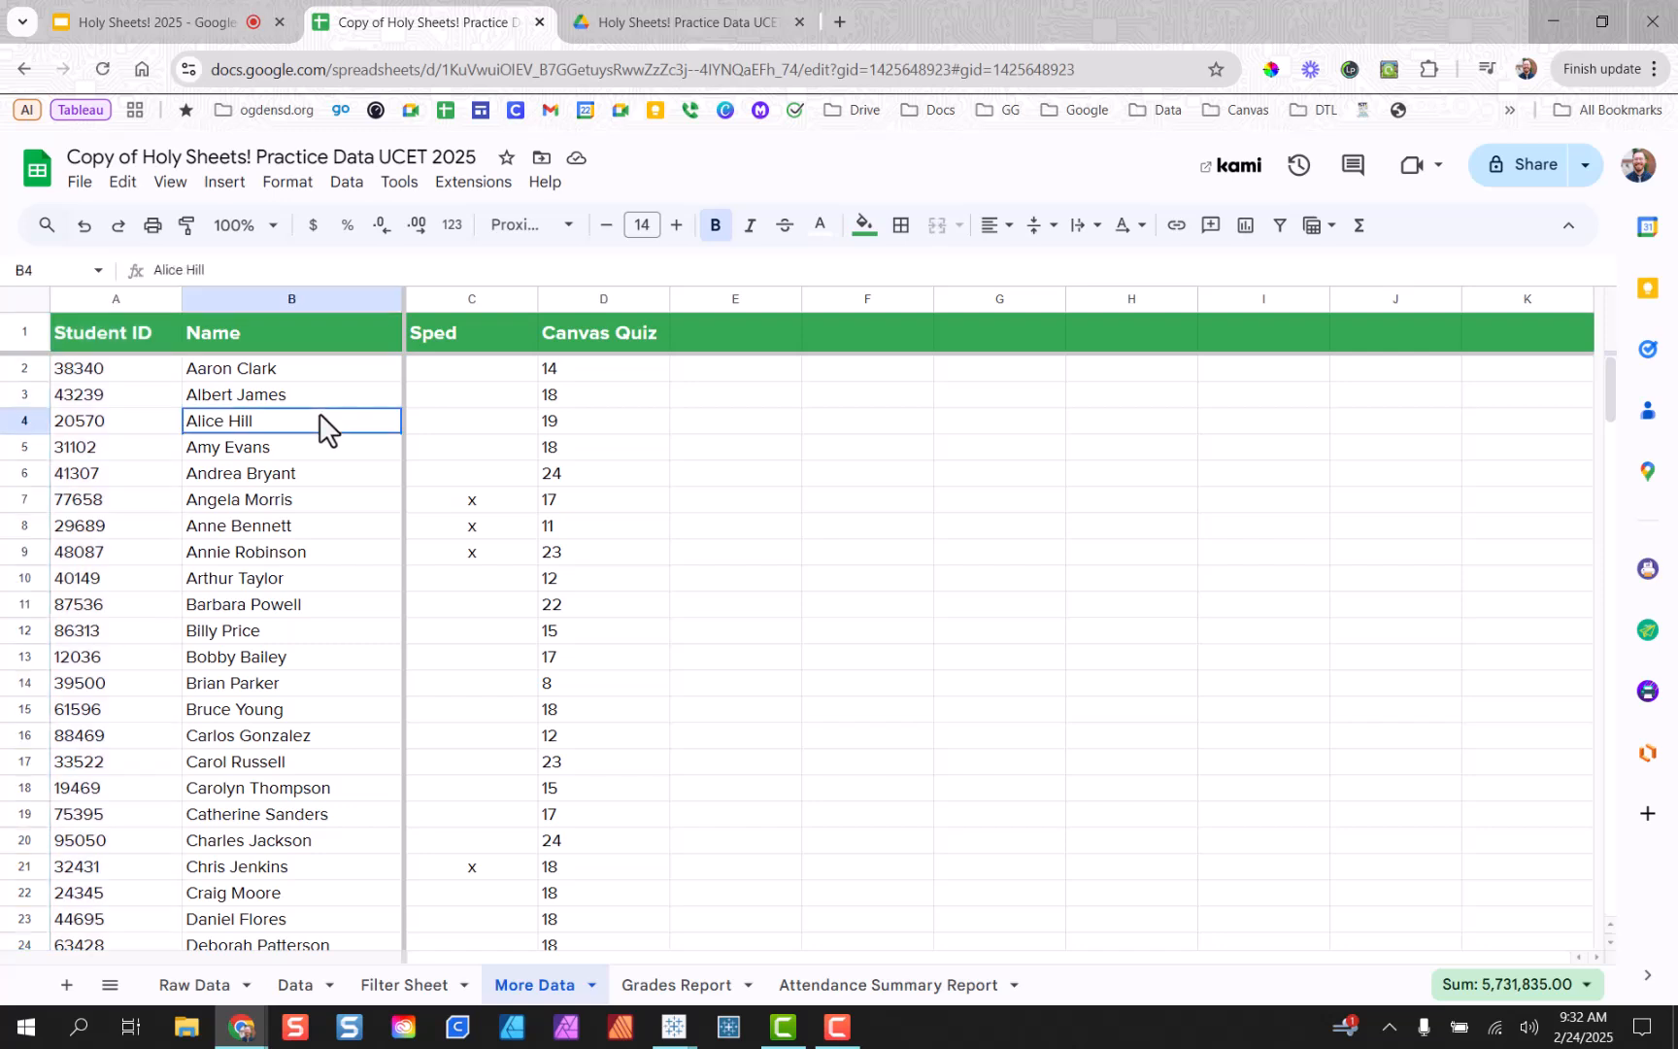
left_click(464, 423)
left_click(588, 438)
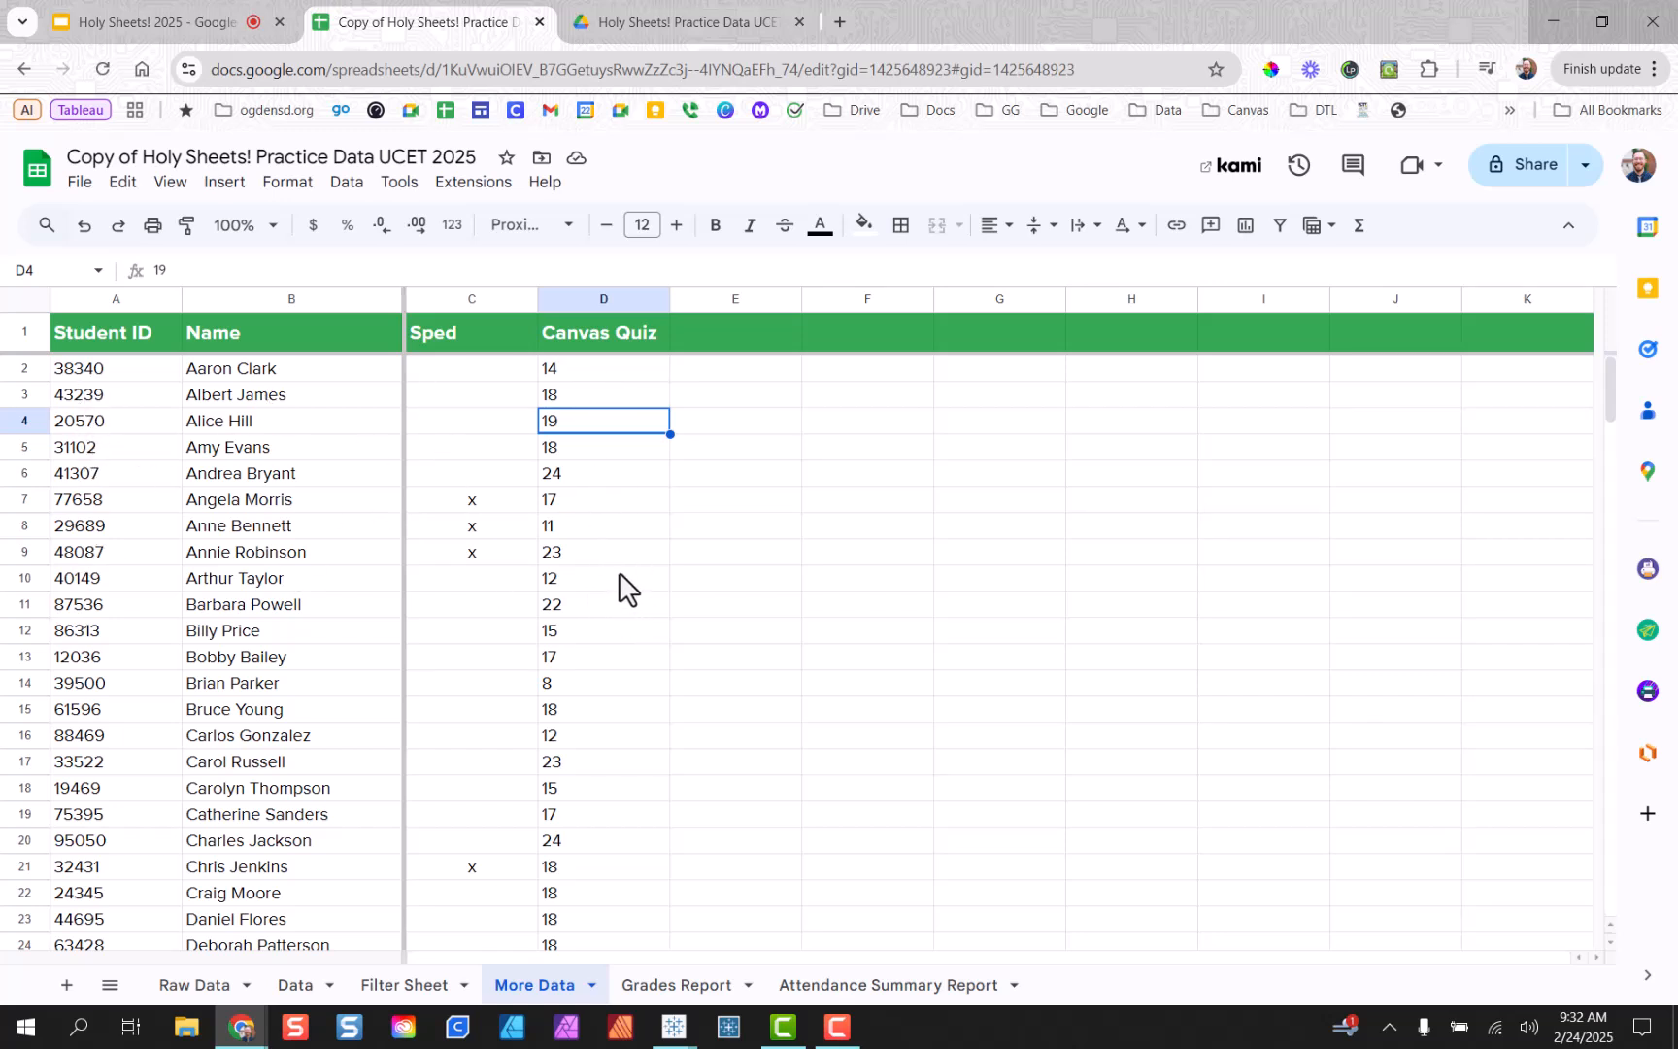
left_click(216, 991)
left_click(1149, 389)
Start a =VLOOKUP( formula in H2 from the =vl autocomplete suggestion.
key("Up")
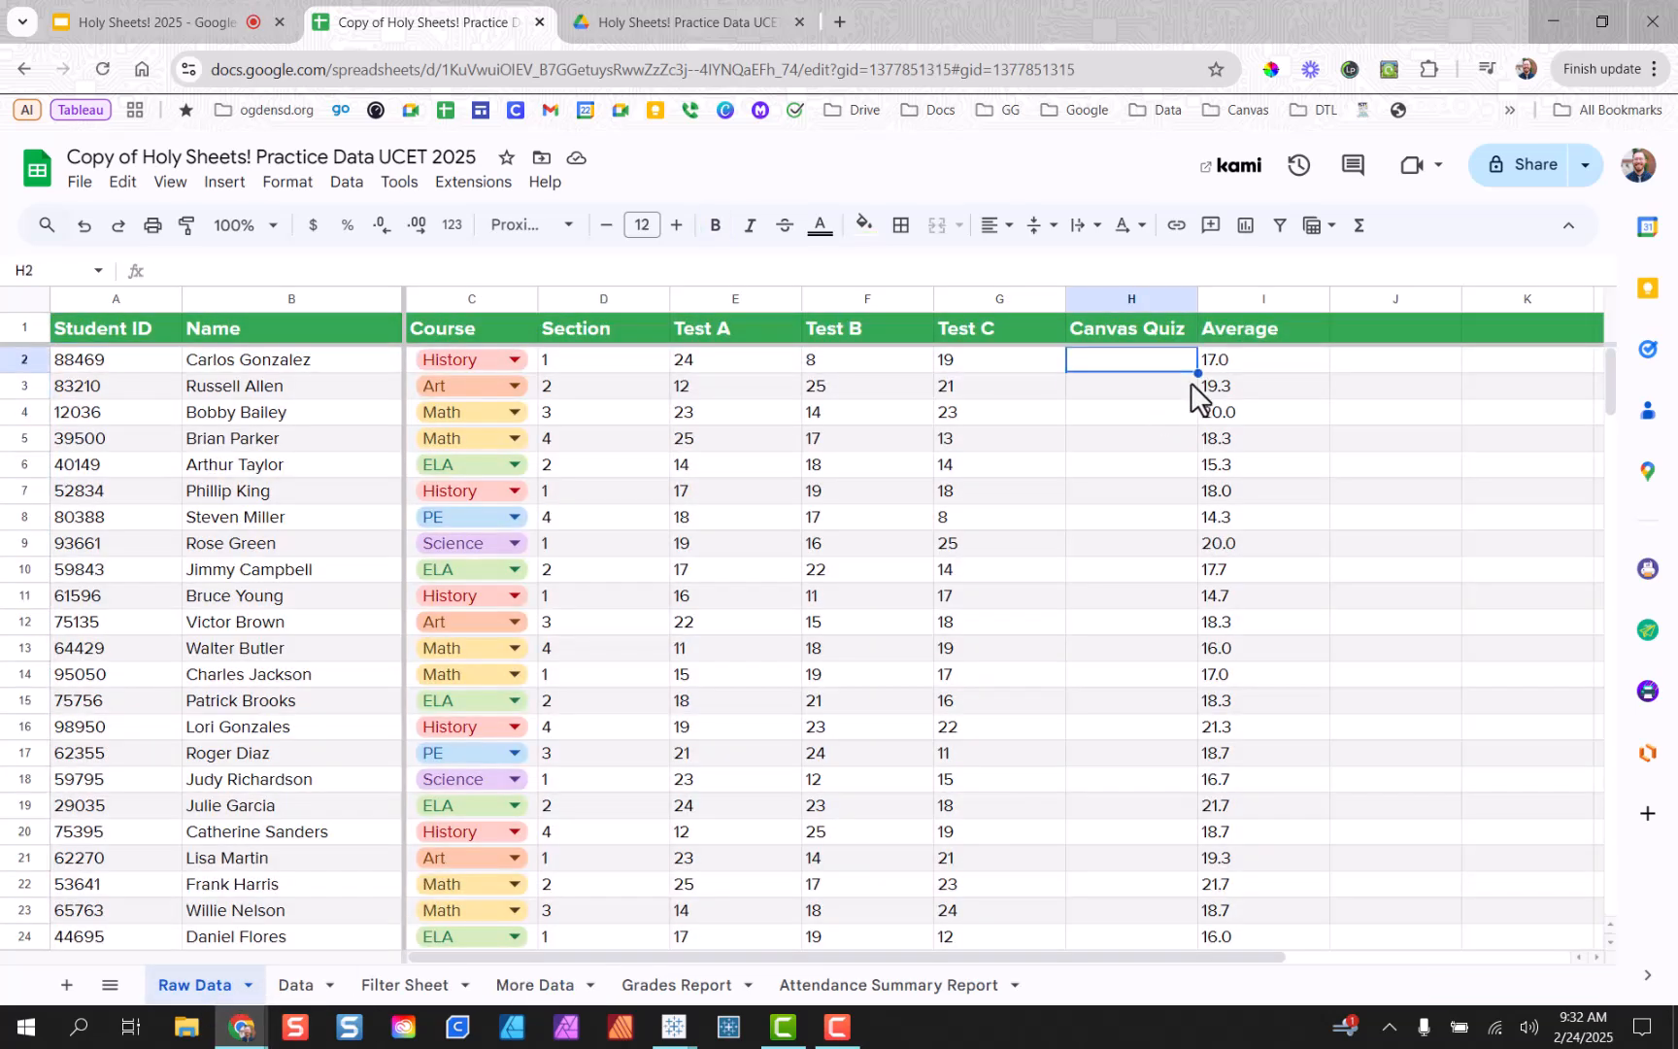
type("=")
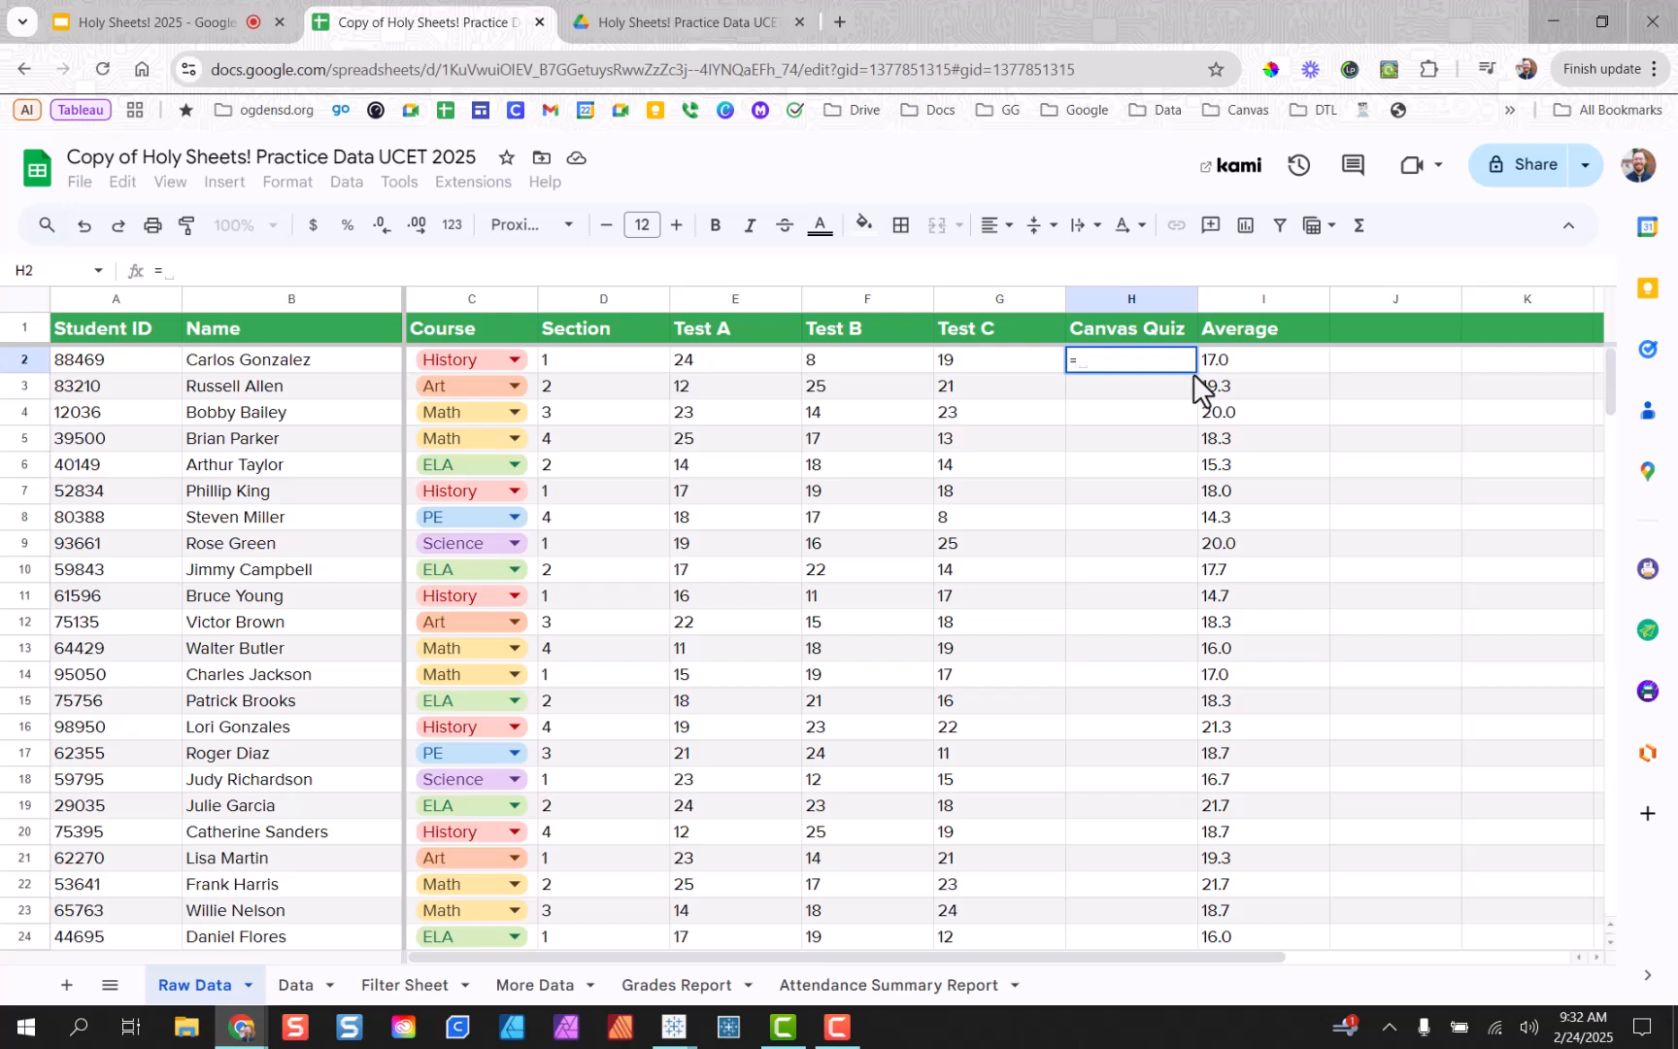
type("vl")
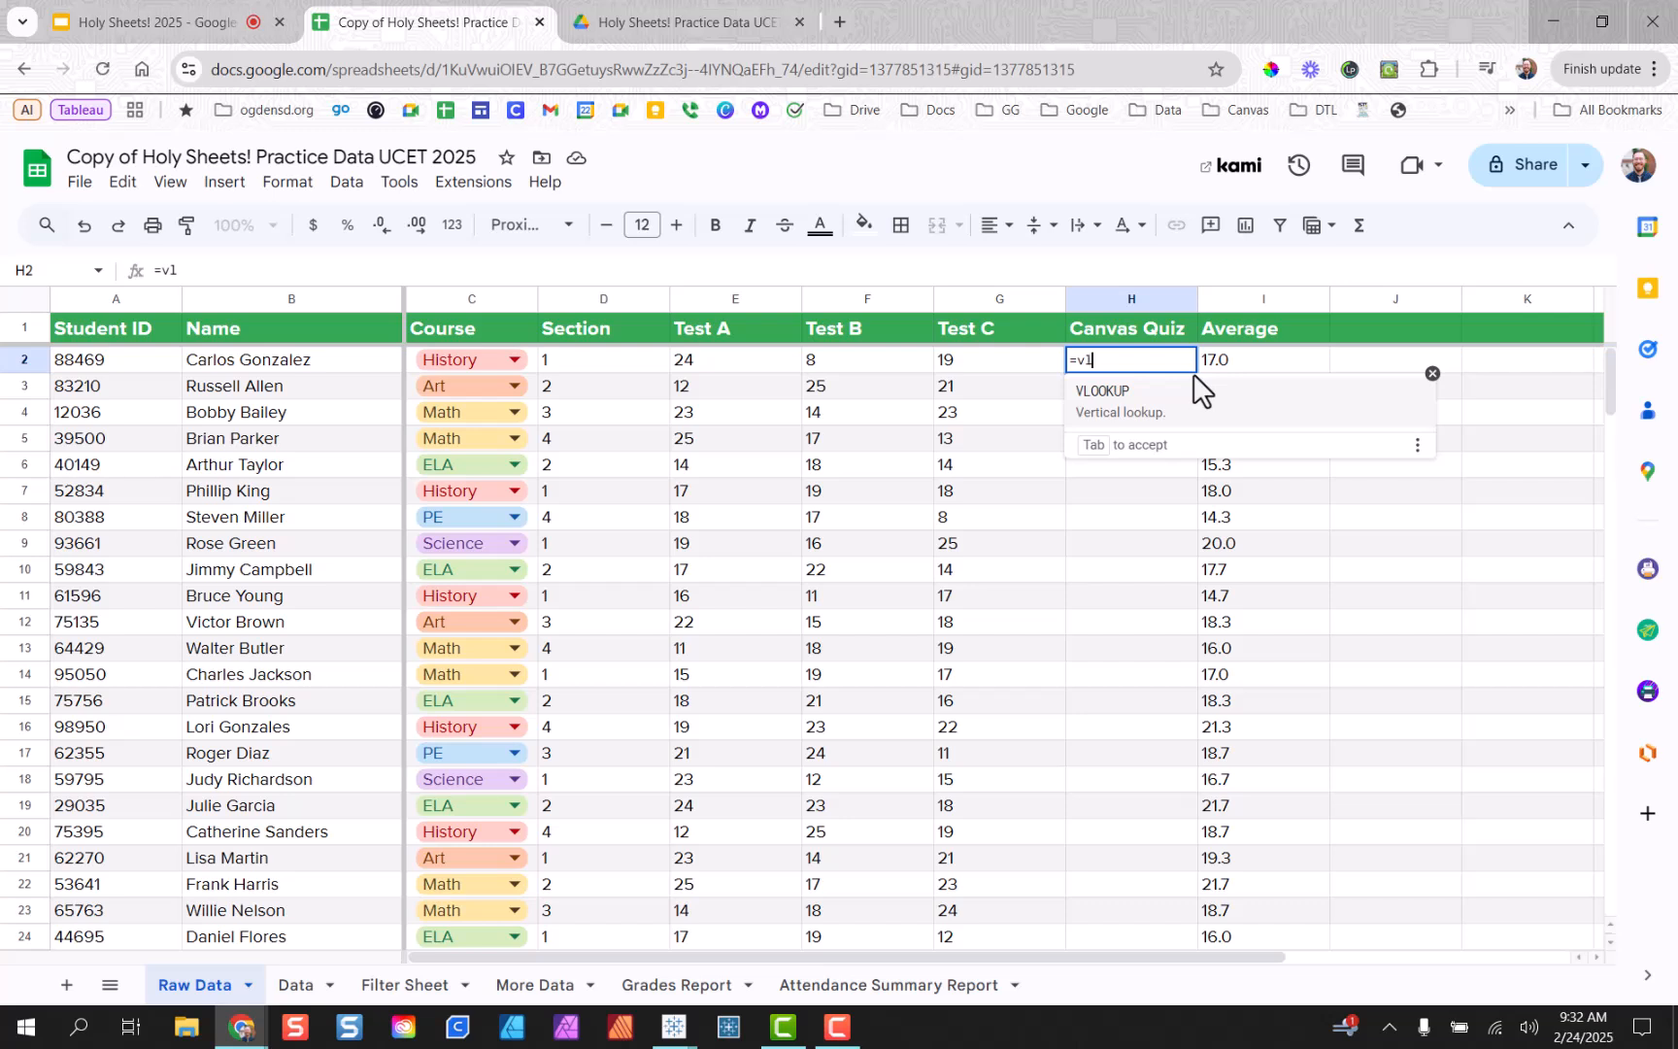
left_click(1137, 408)
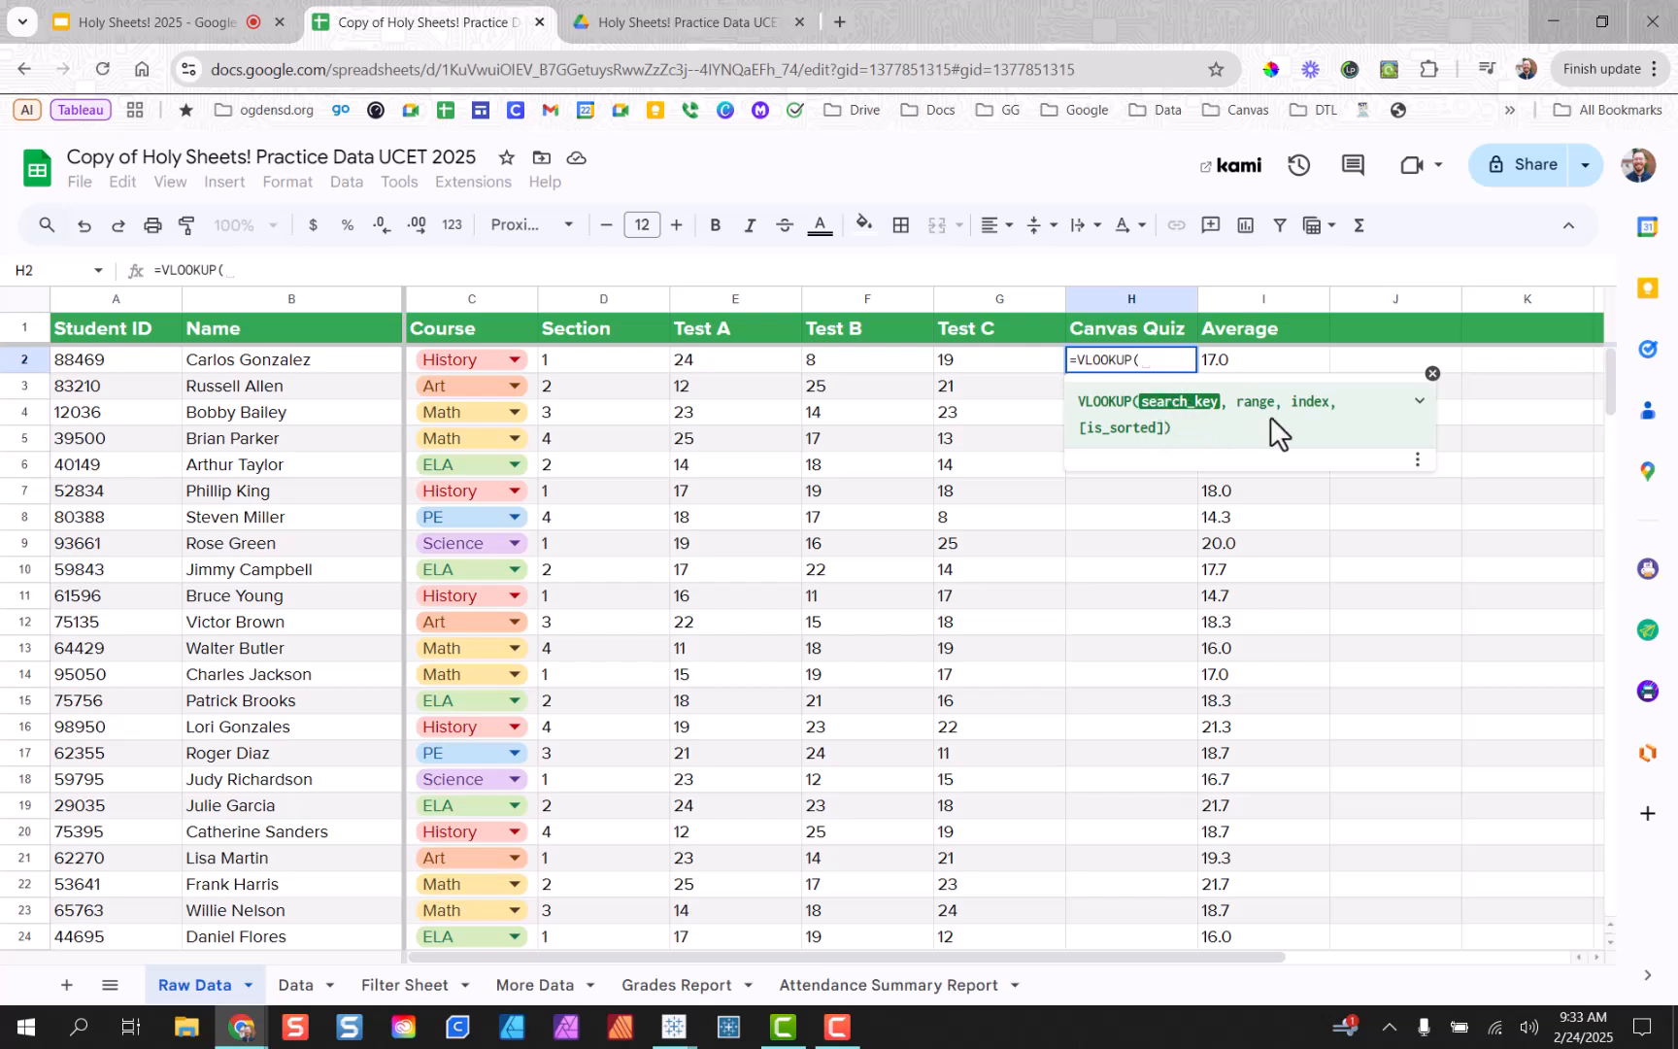
left_click(1420, 412)
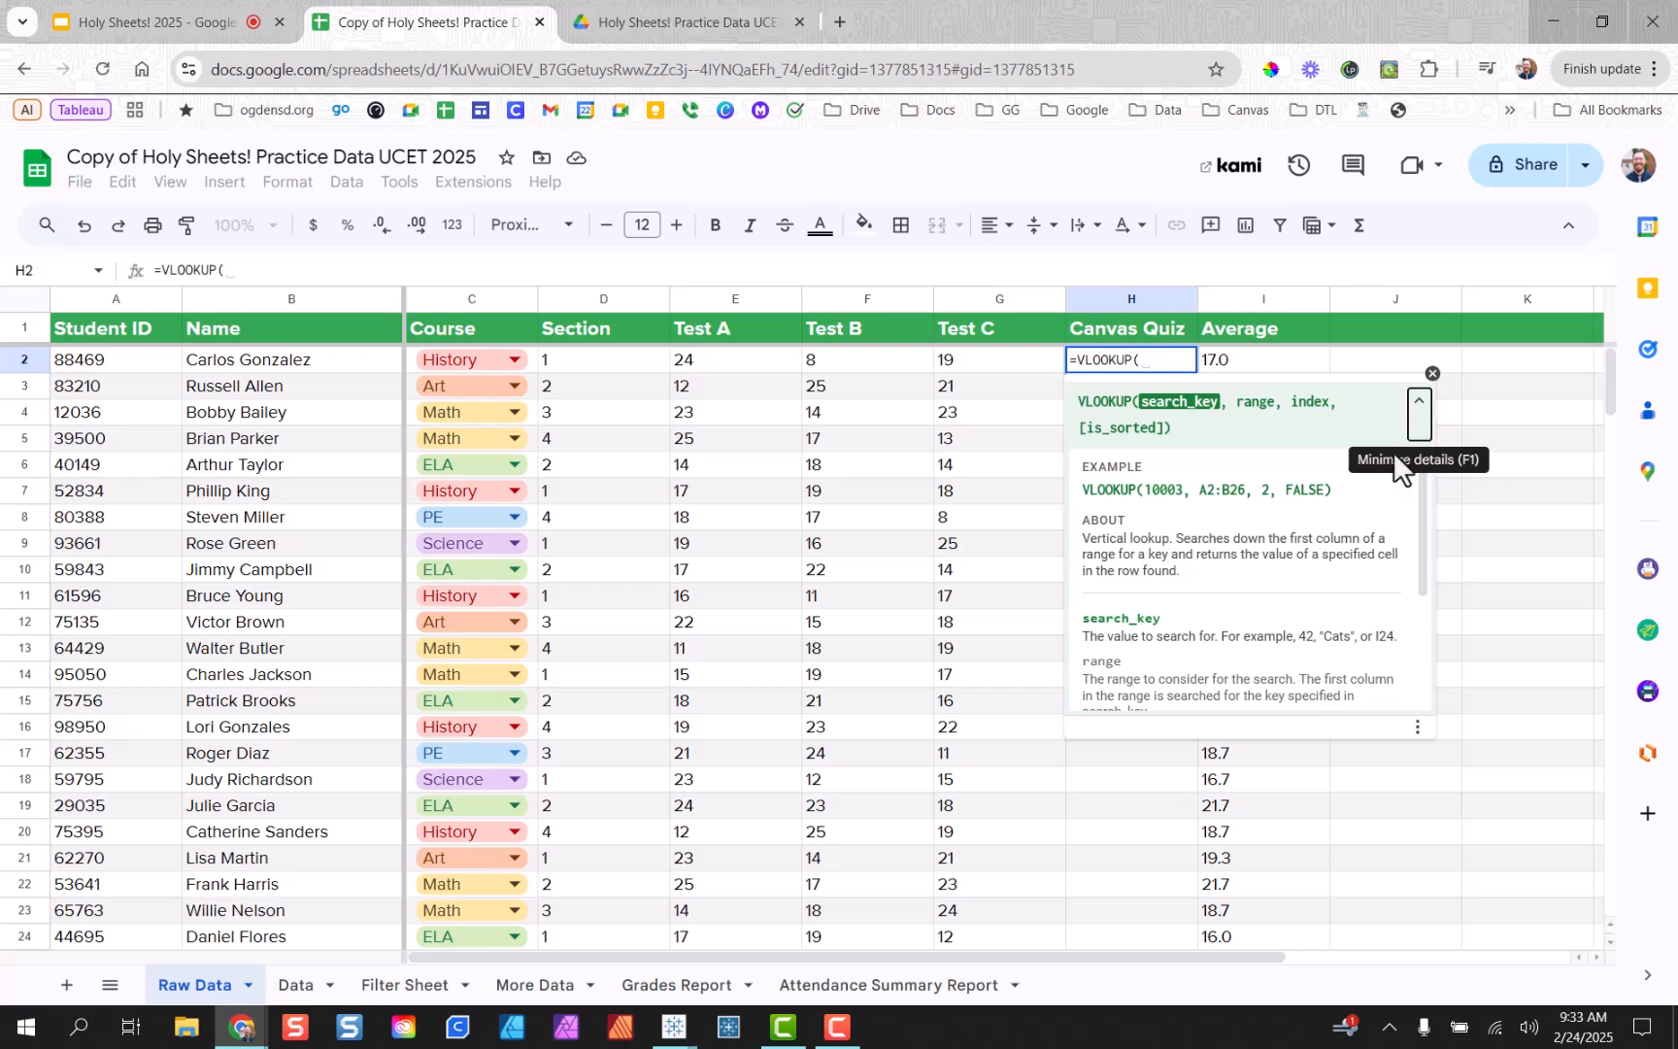
left_click(1420, 411)
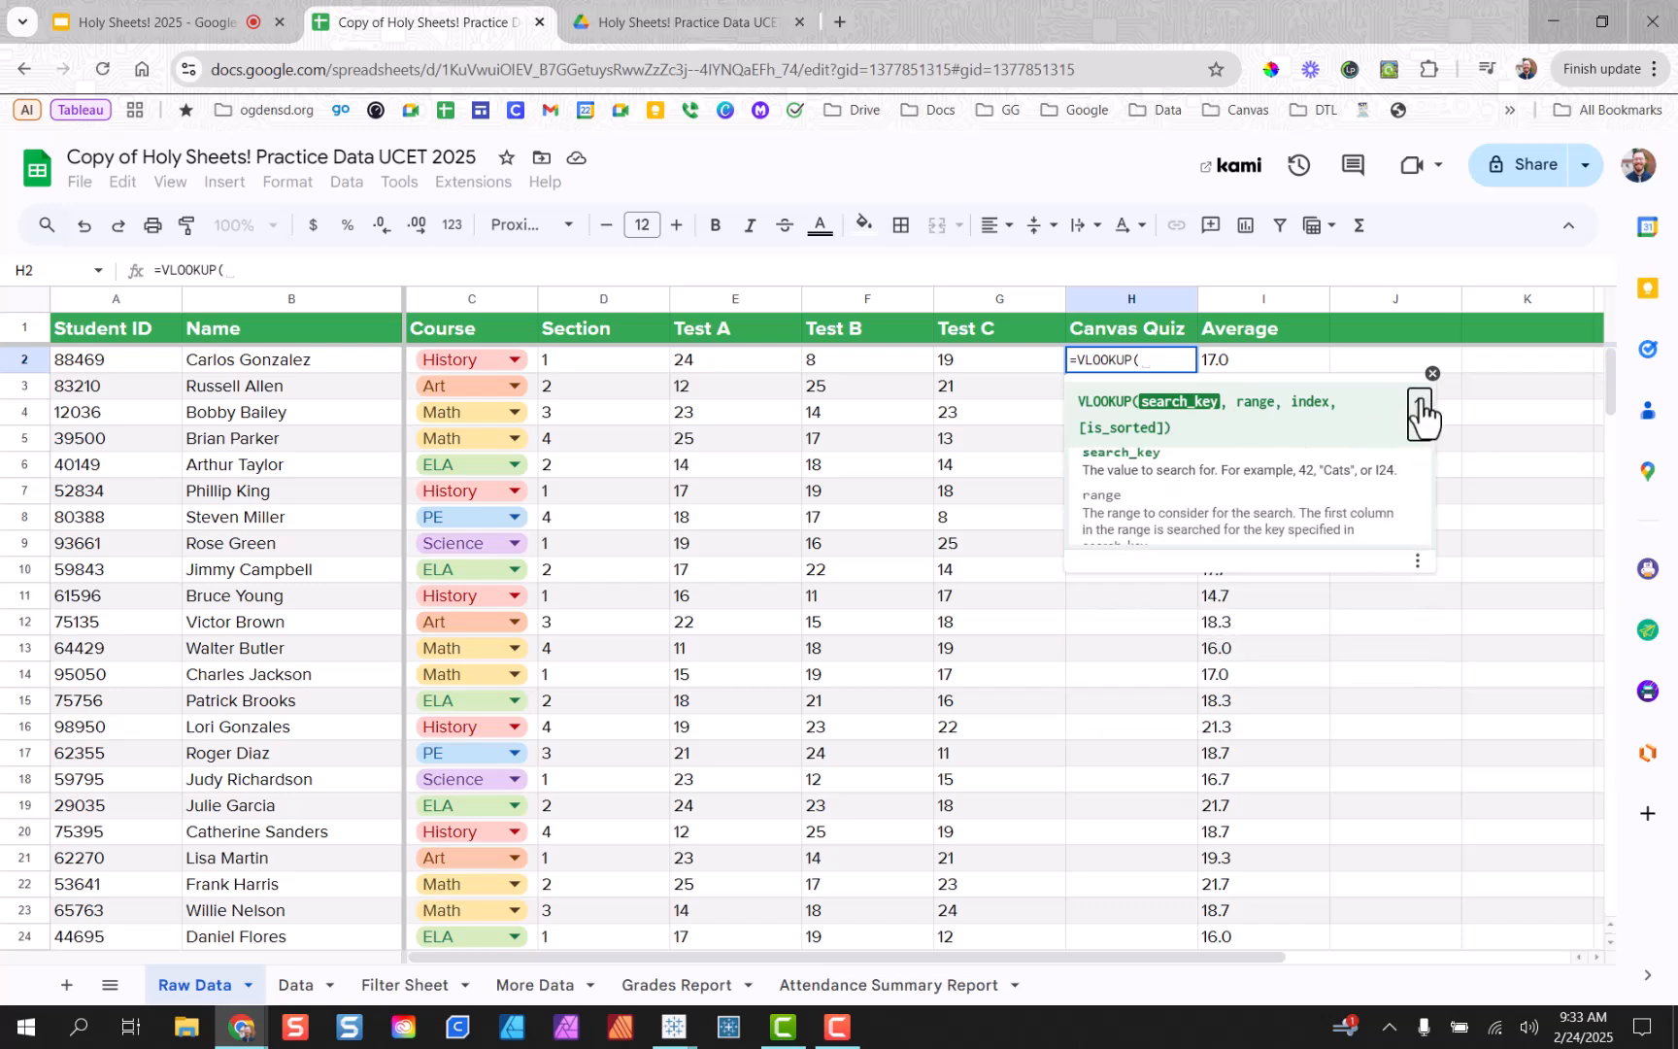
left_click(1426, 402)
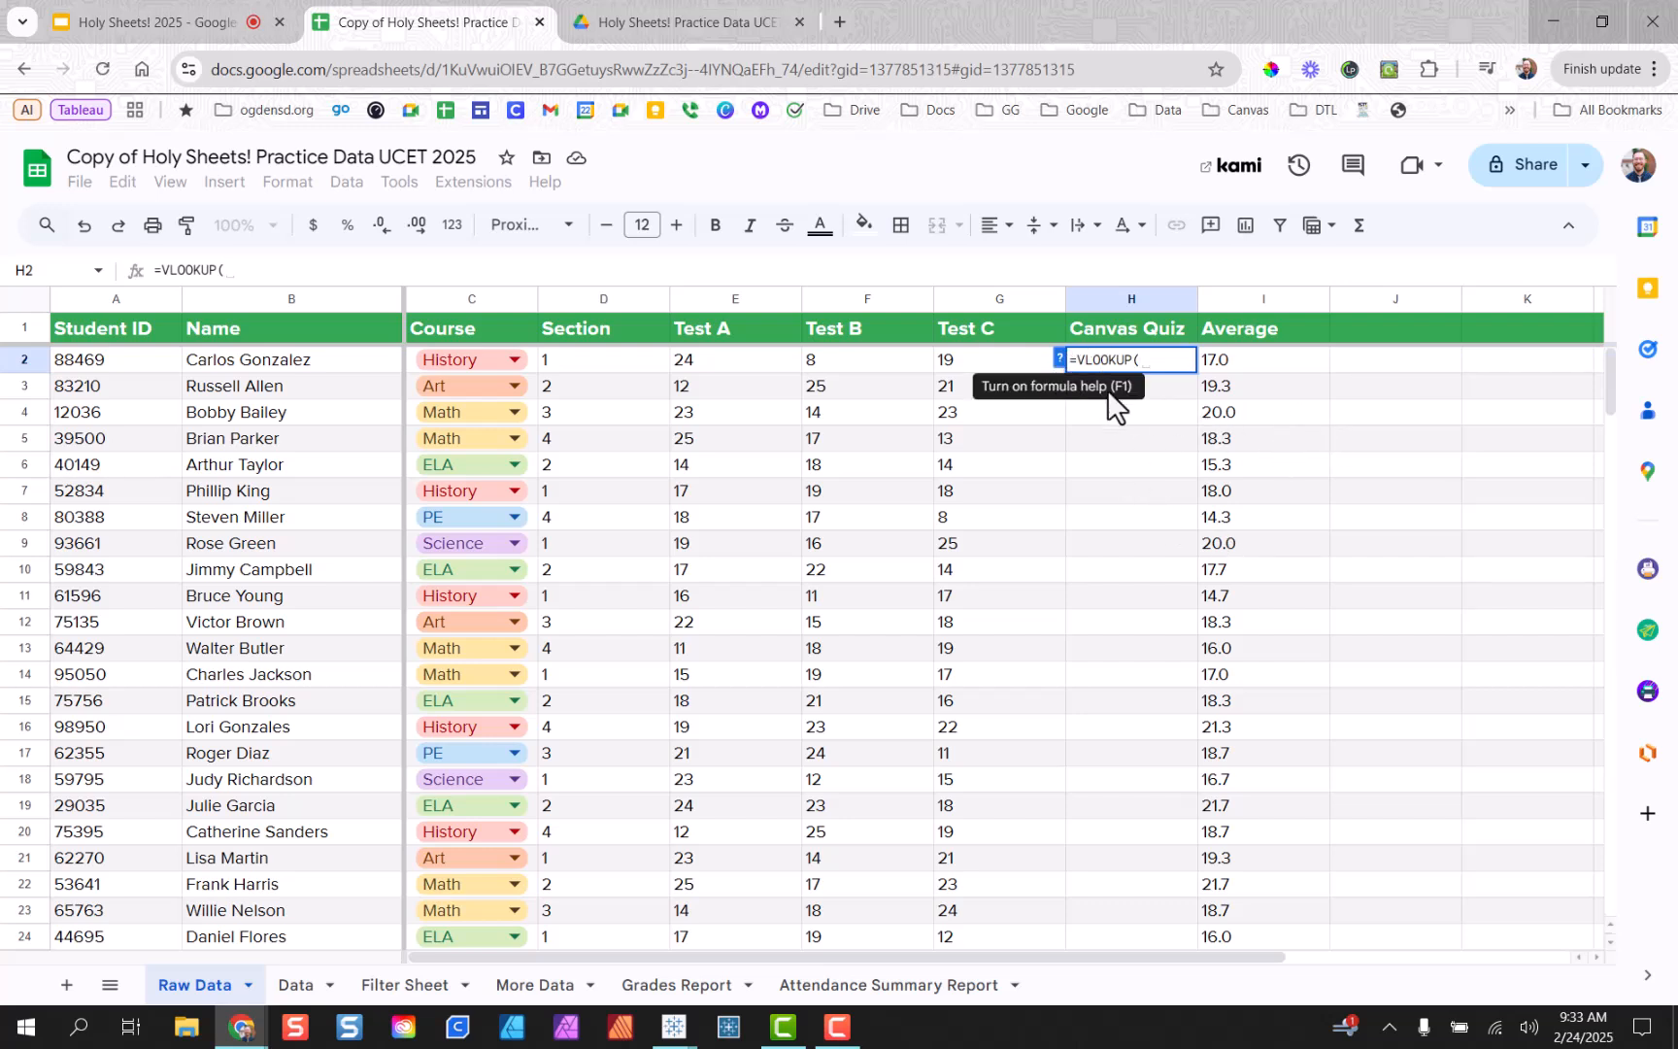
Make the student ID in A2 the VLOOKUP search key, giving =VLOOKUP(A2.
left_click(1059, 360)
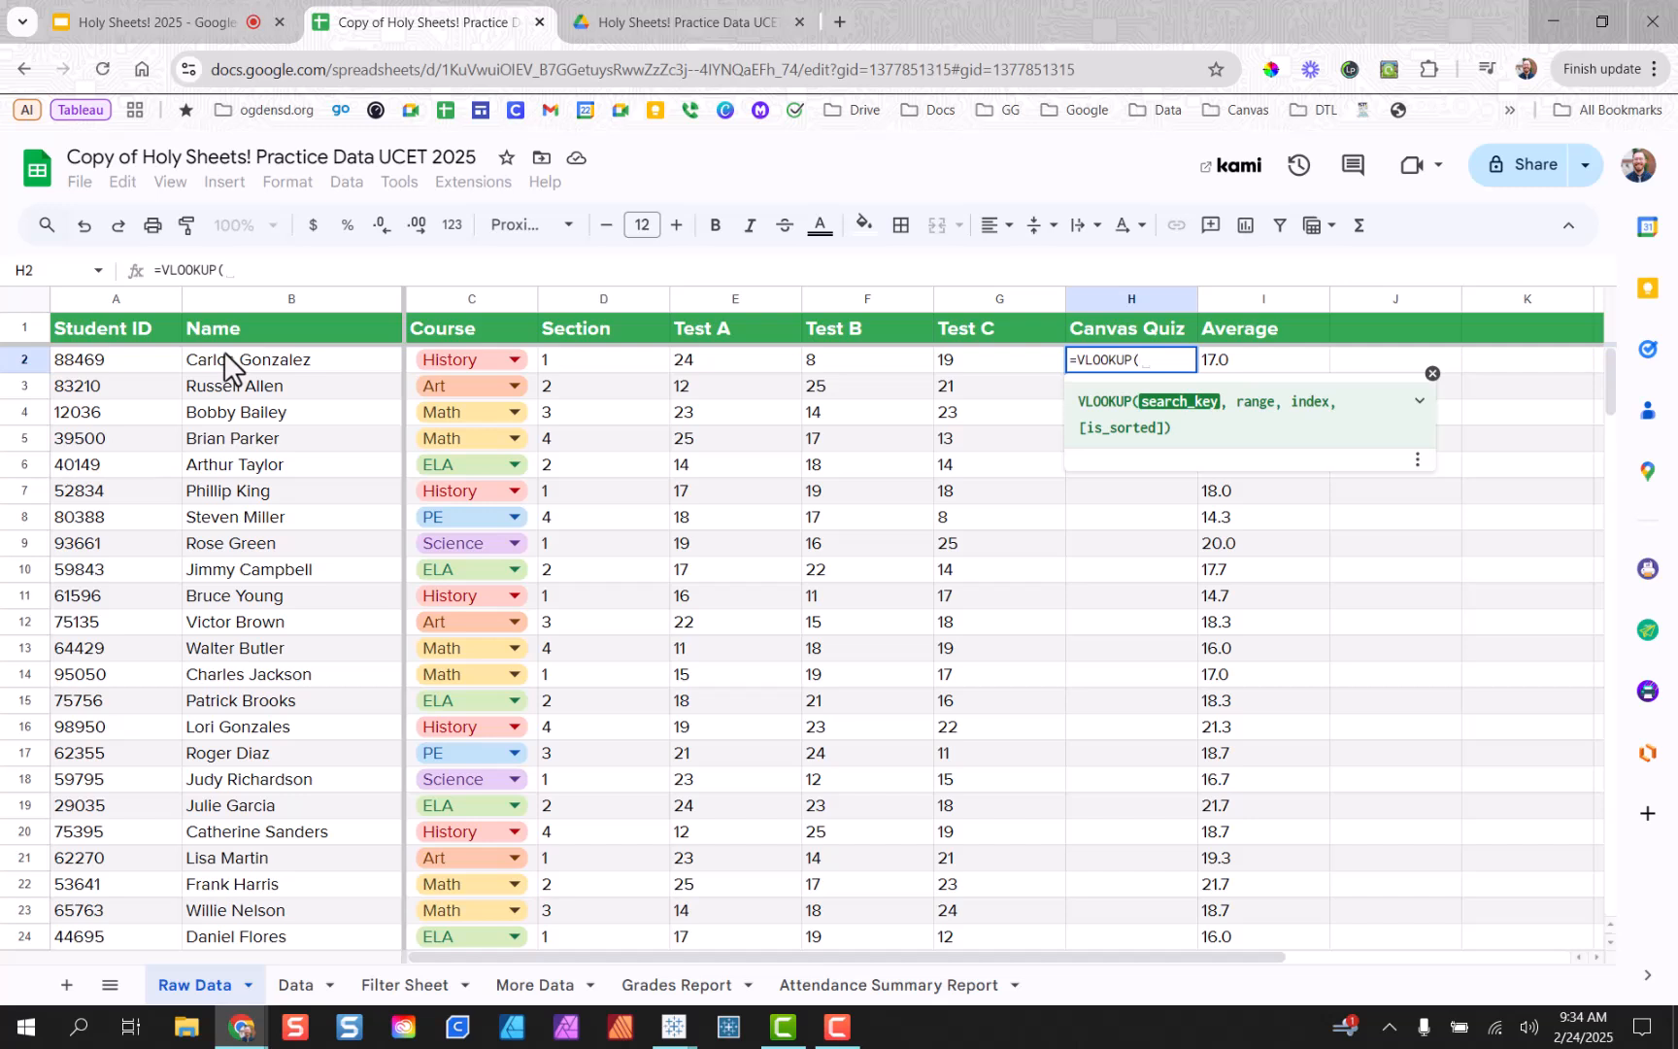
left_click(144, 359)
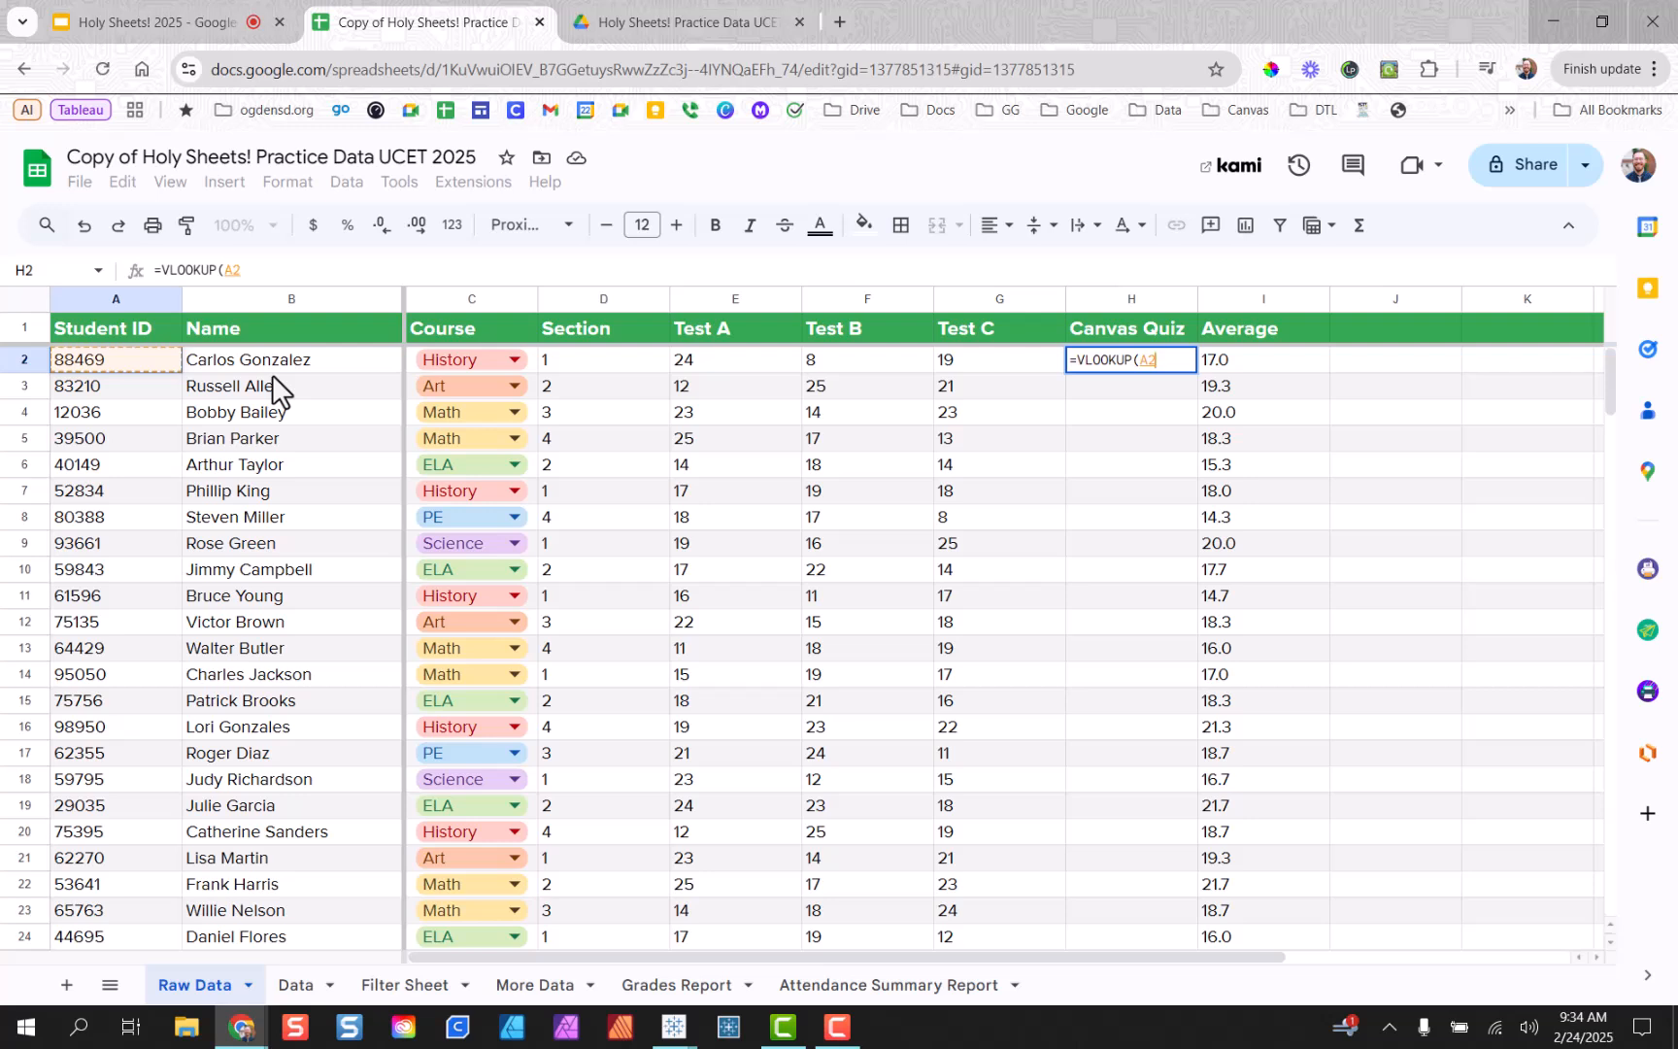
Add 'More Data'!A2:D as the VLOOKUP range argument after A2.
type(",")
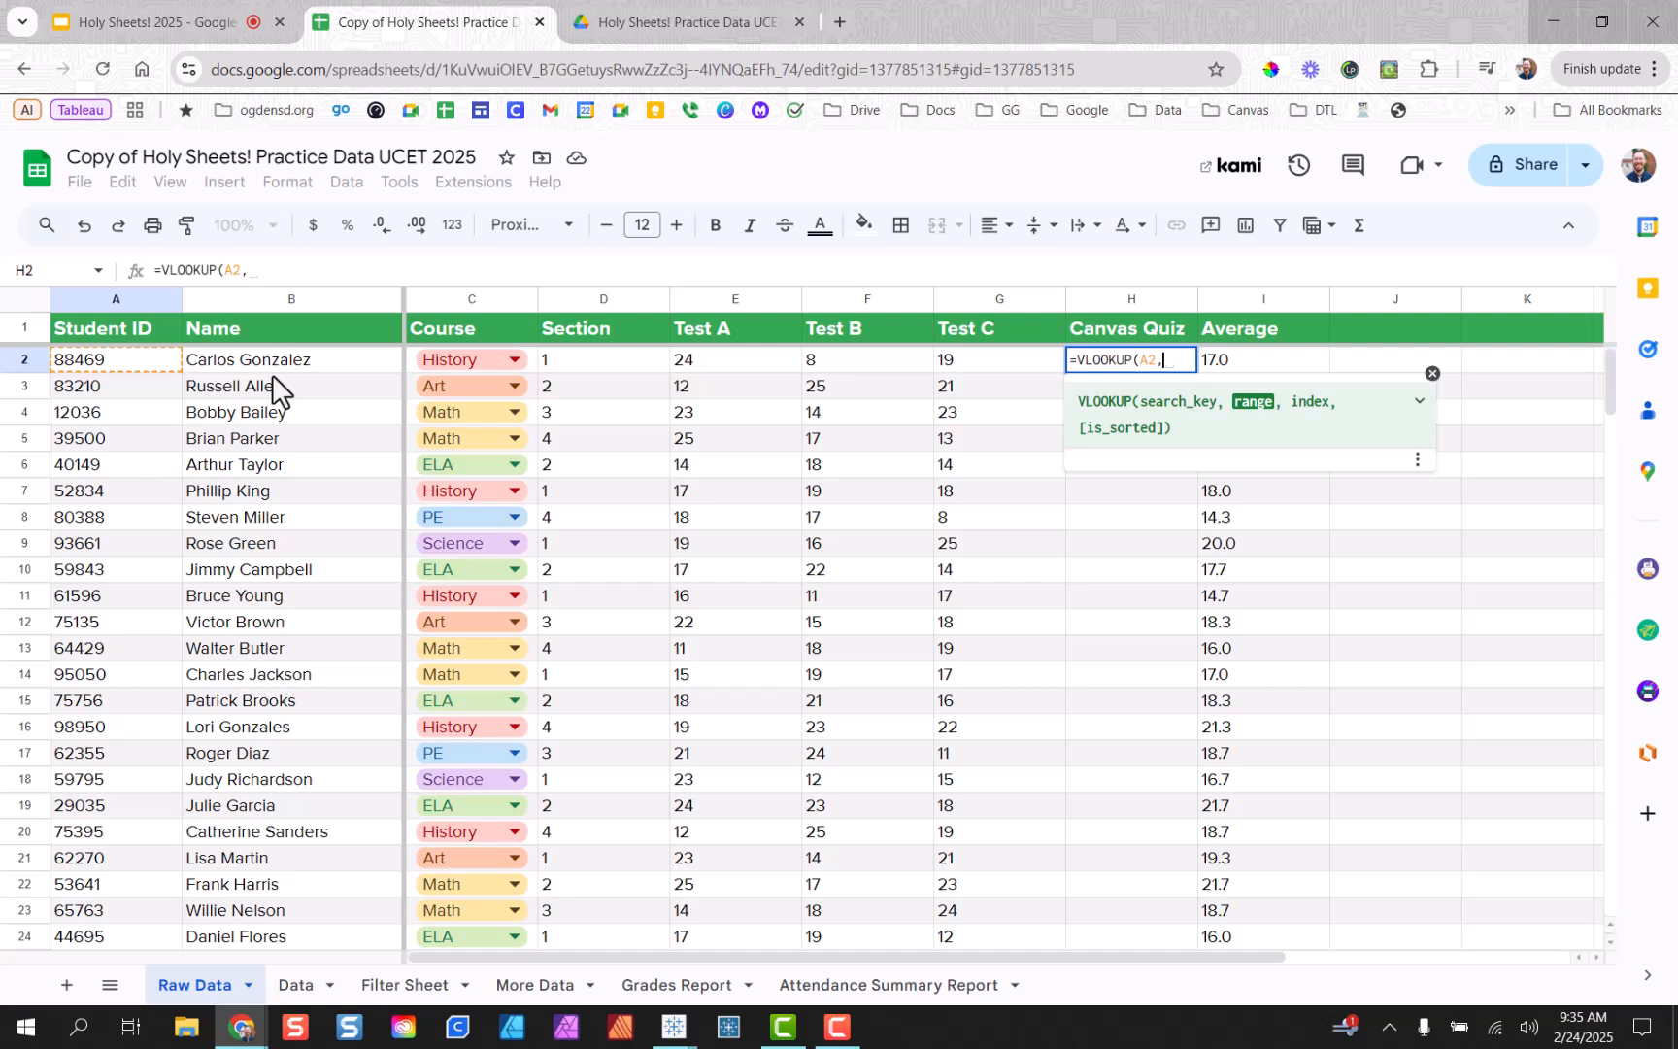
type("'")
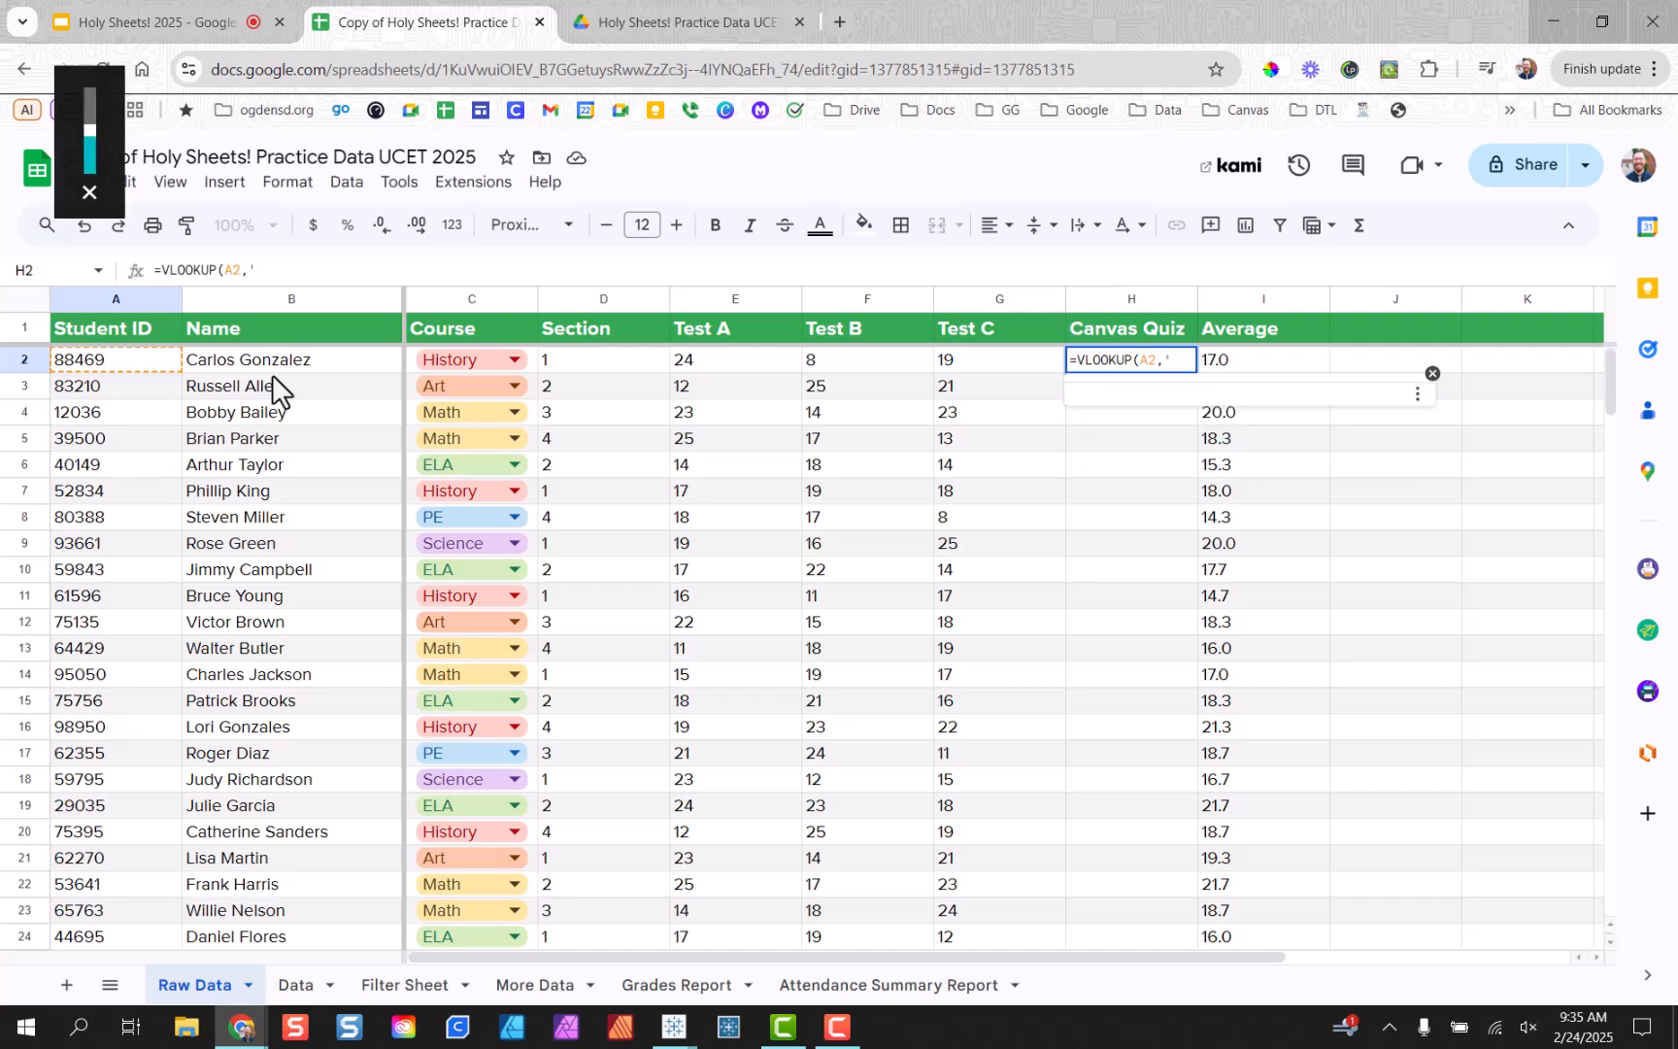
type("More")
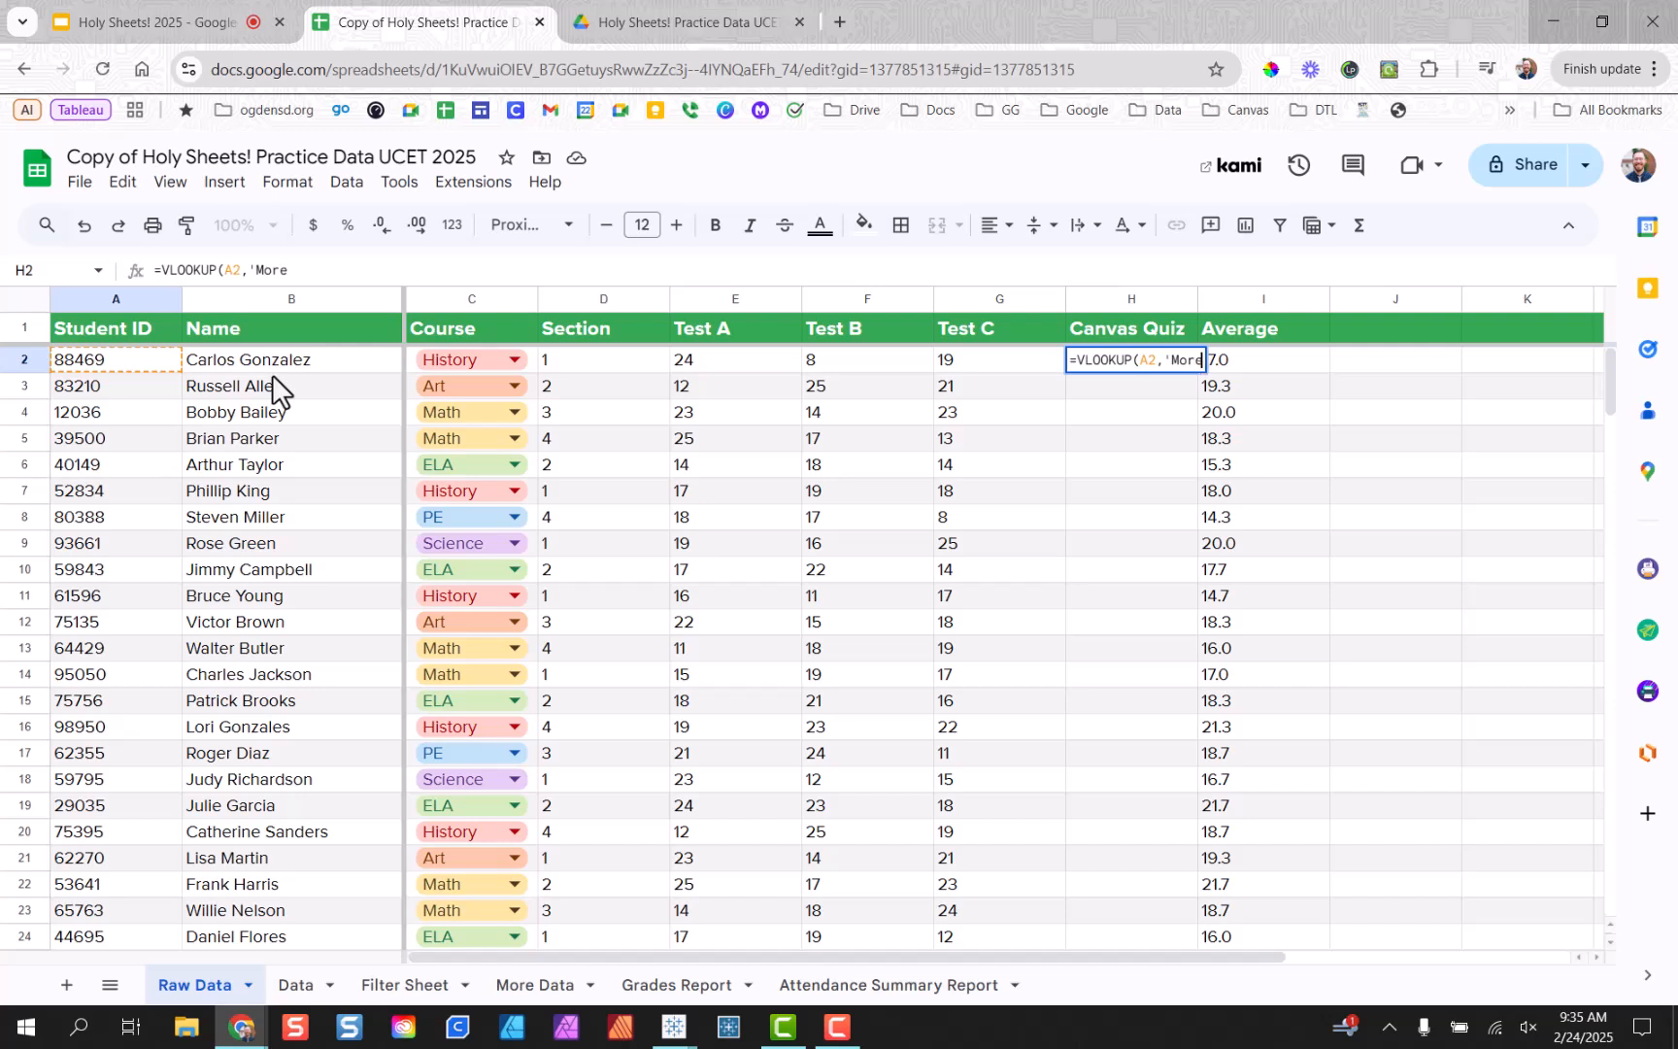
type(" Data'")
type("!")
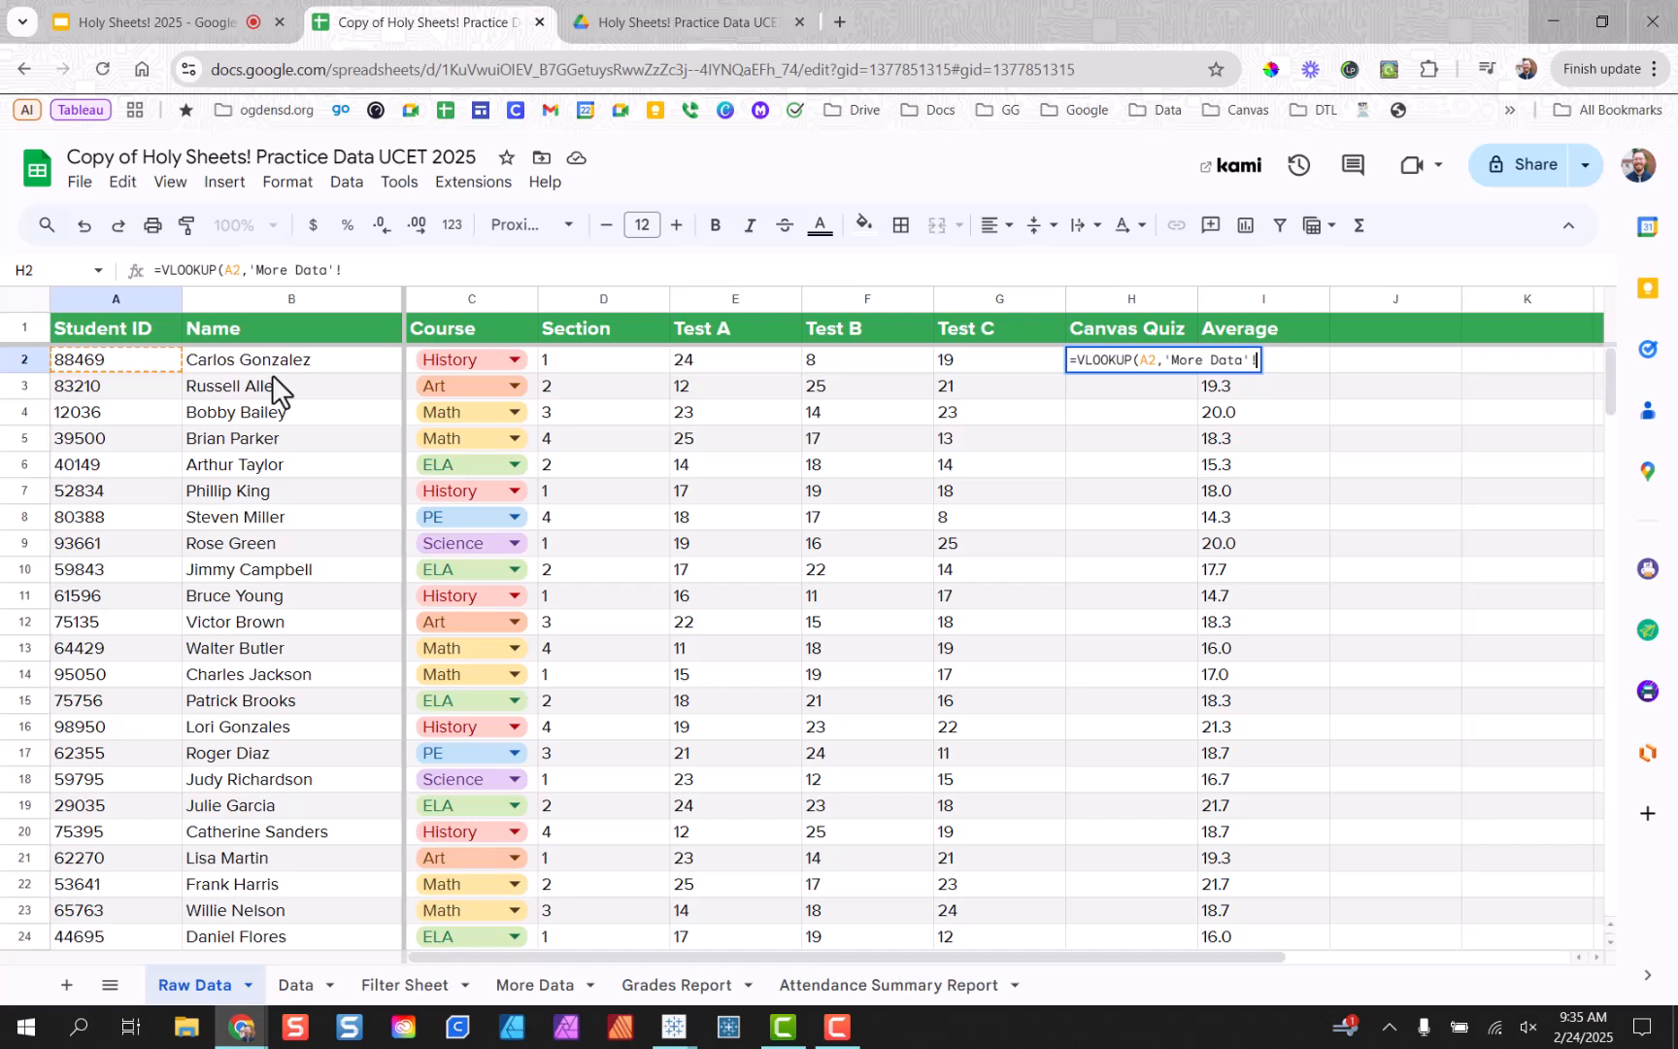
type("A:D")
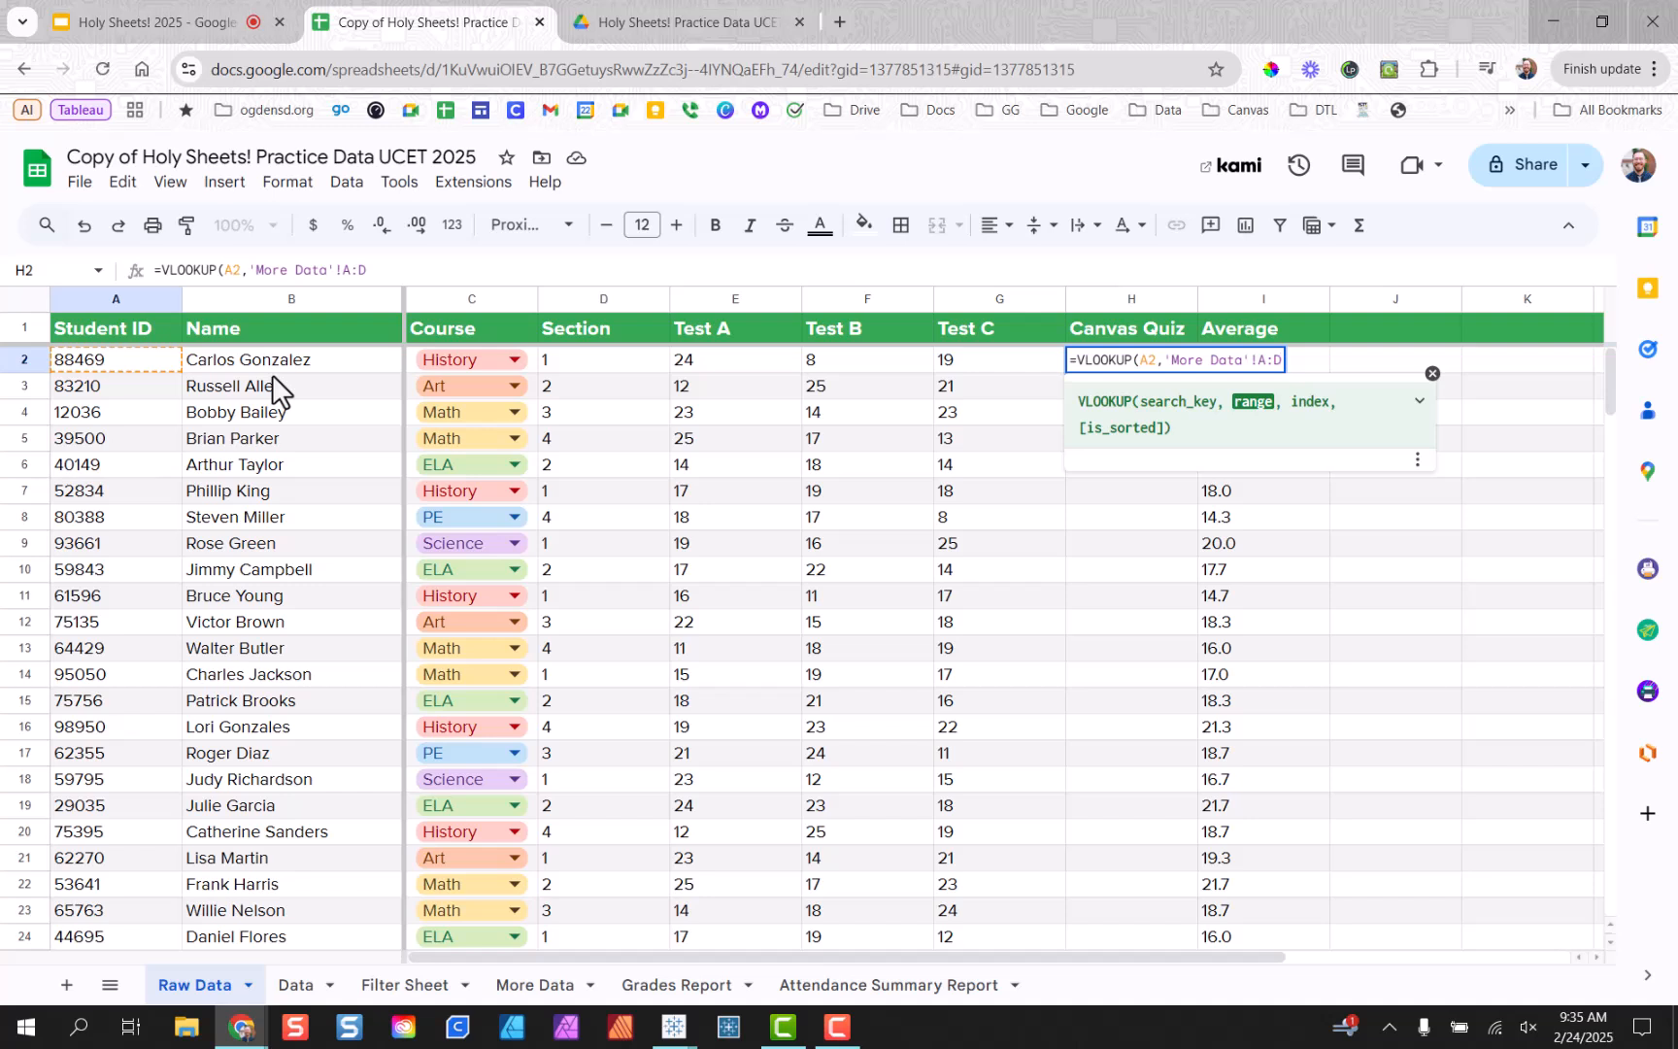
key("BackSpace")
key("BackSpace")
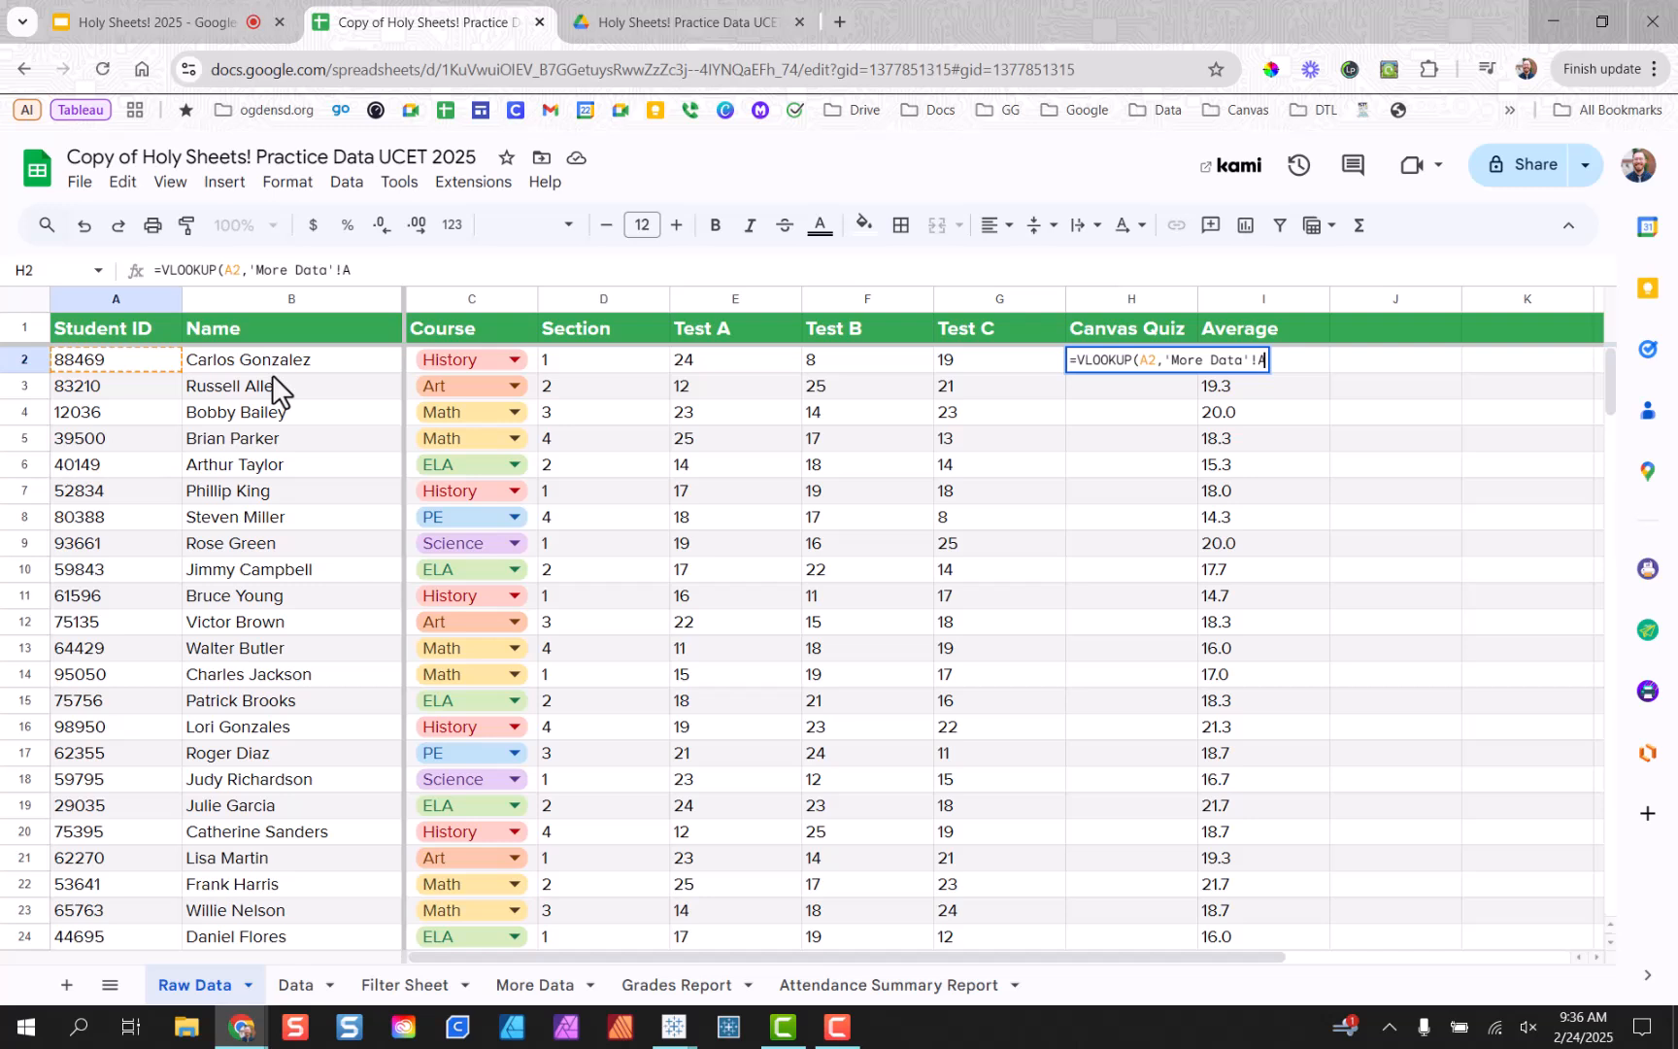
type("2")
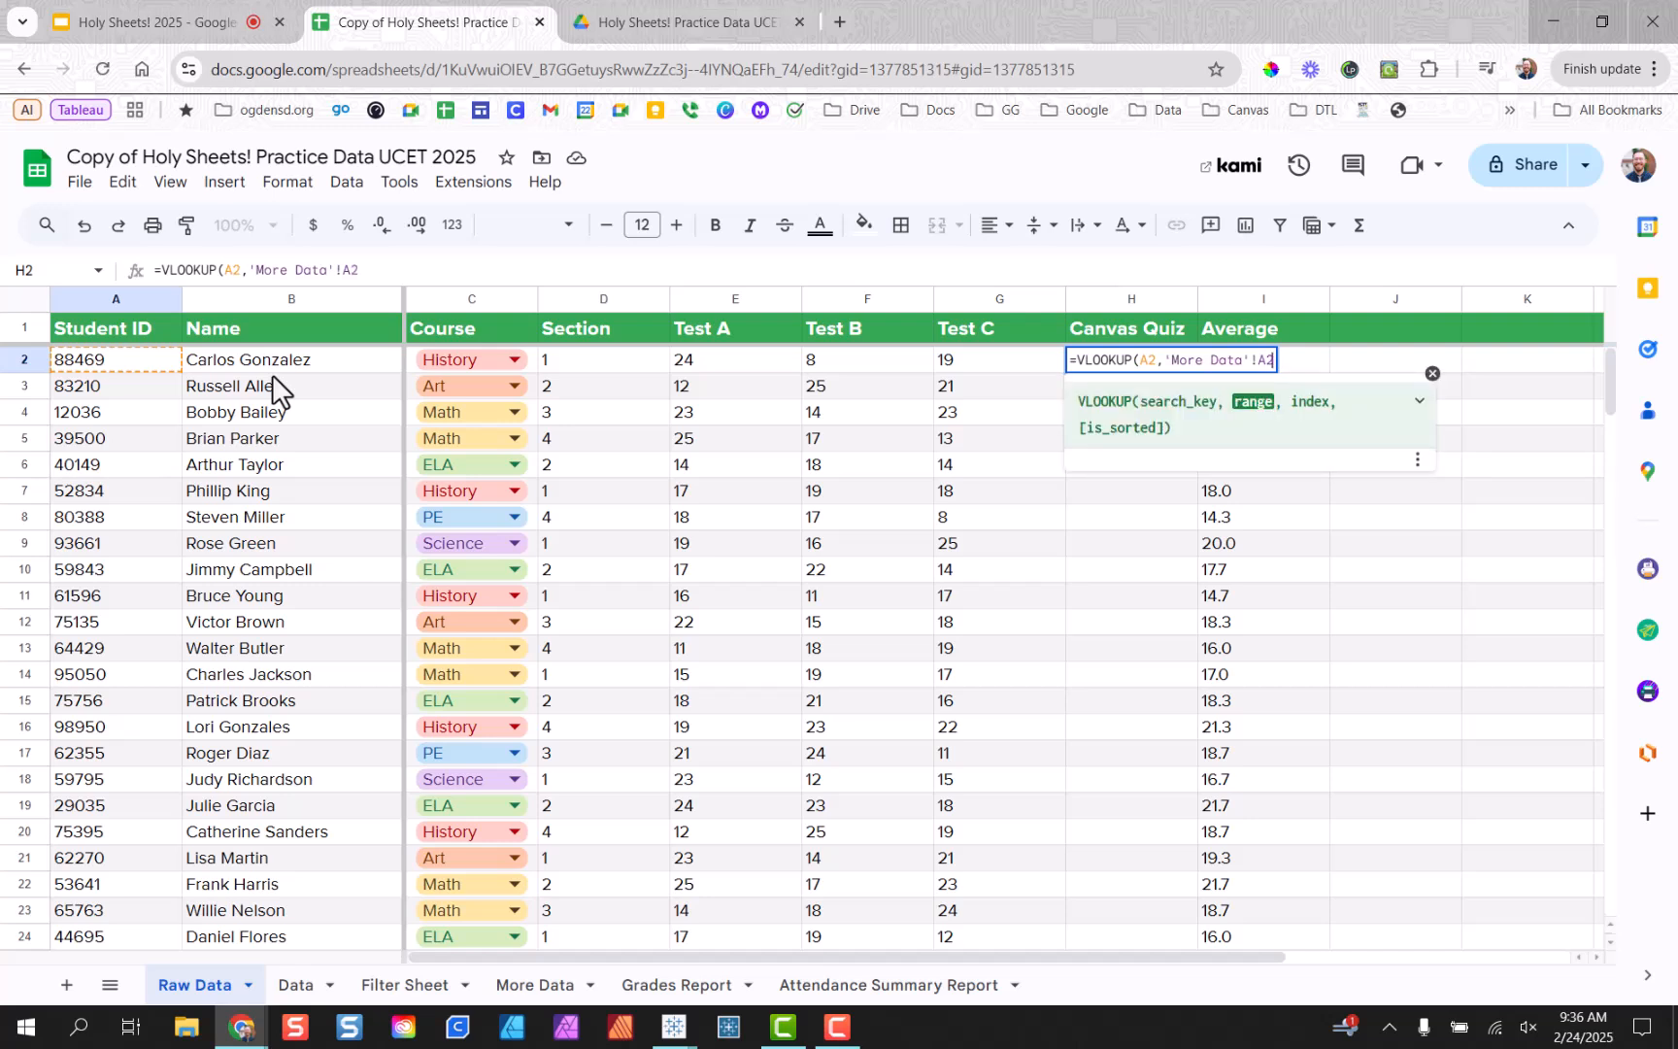
type(":")
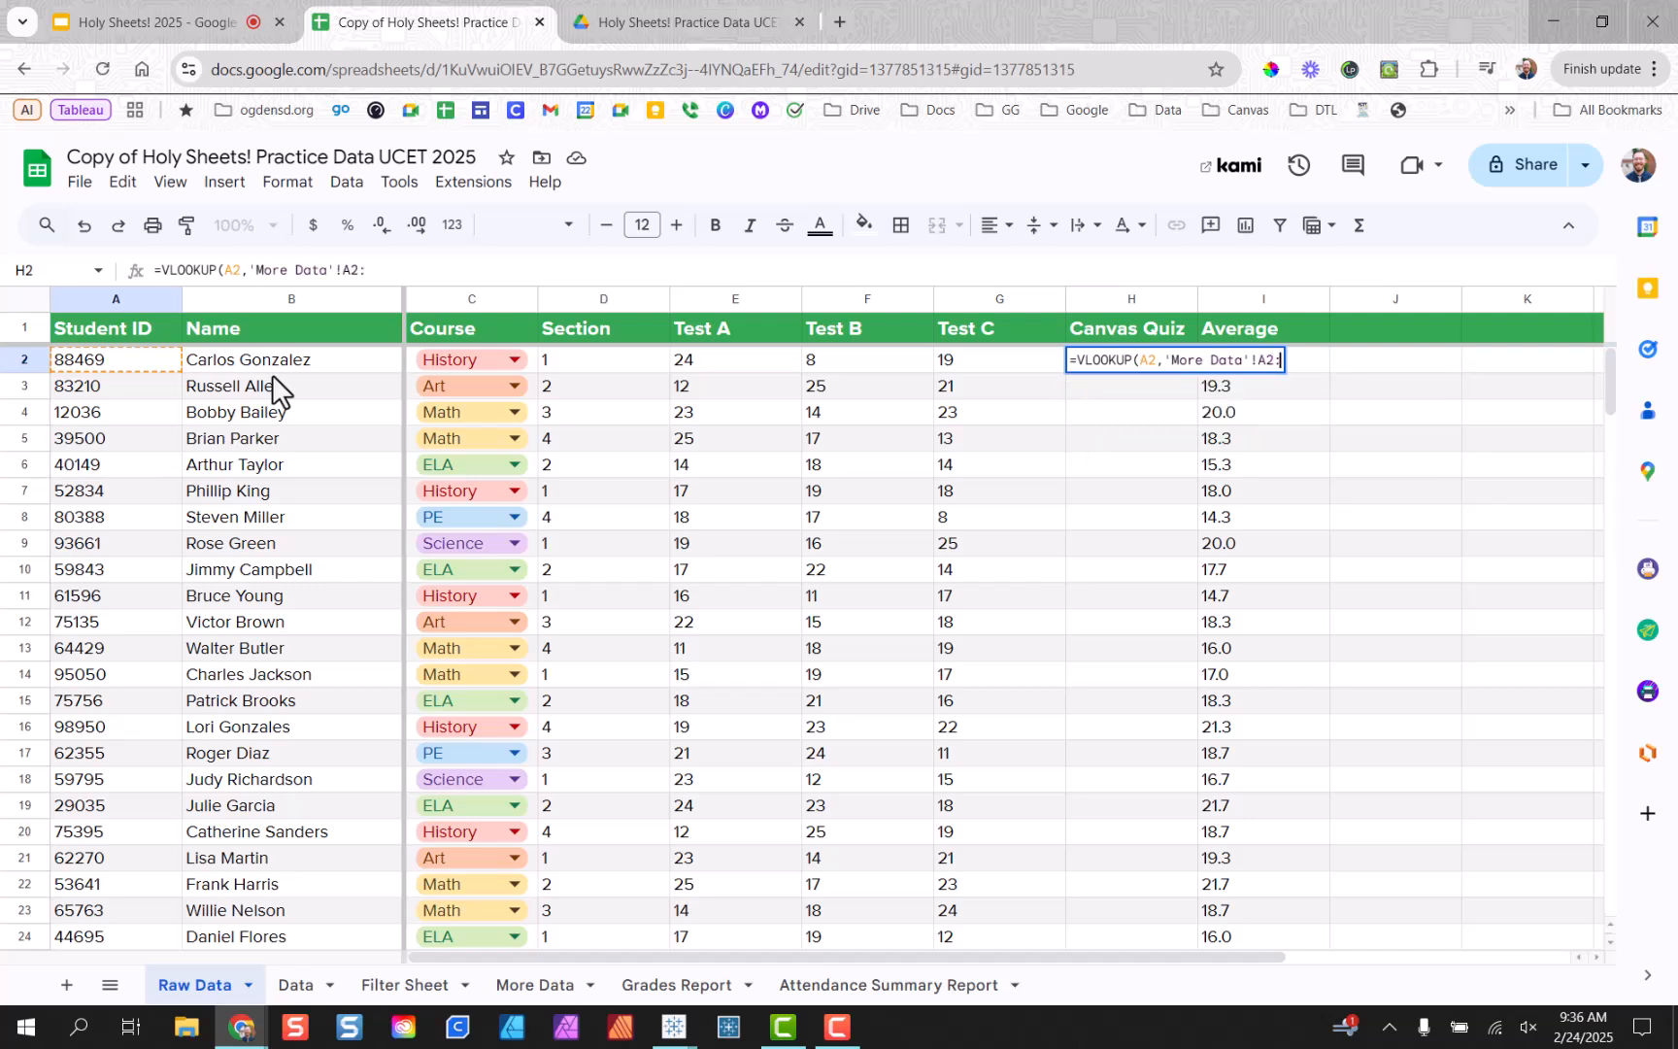
type("D,4,false")
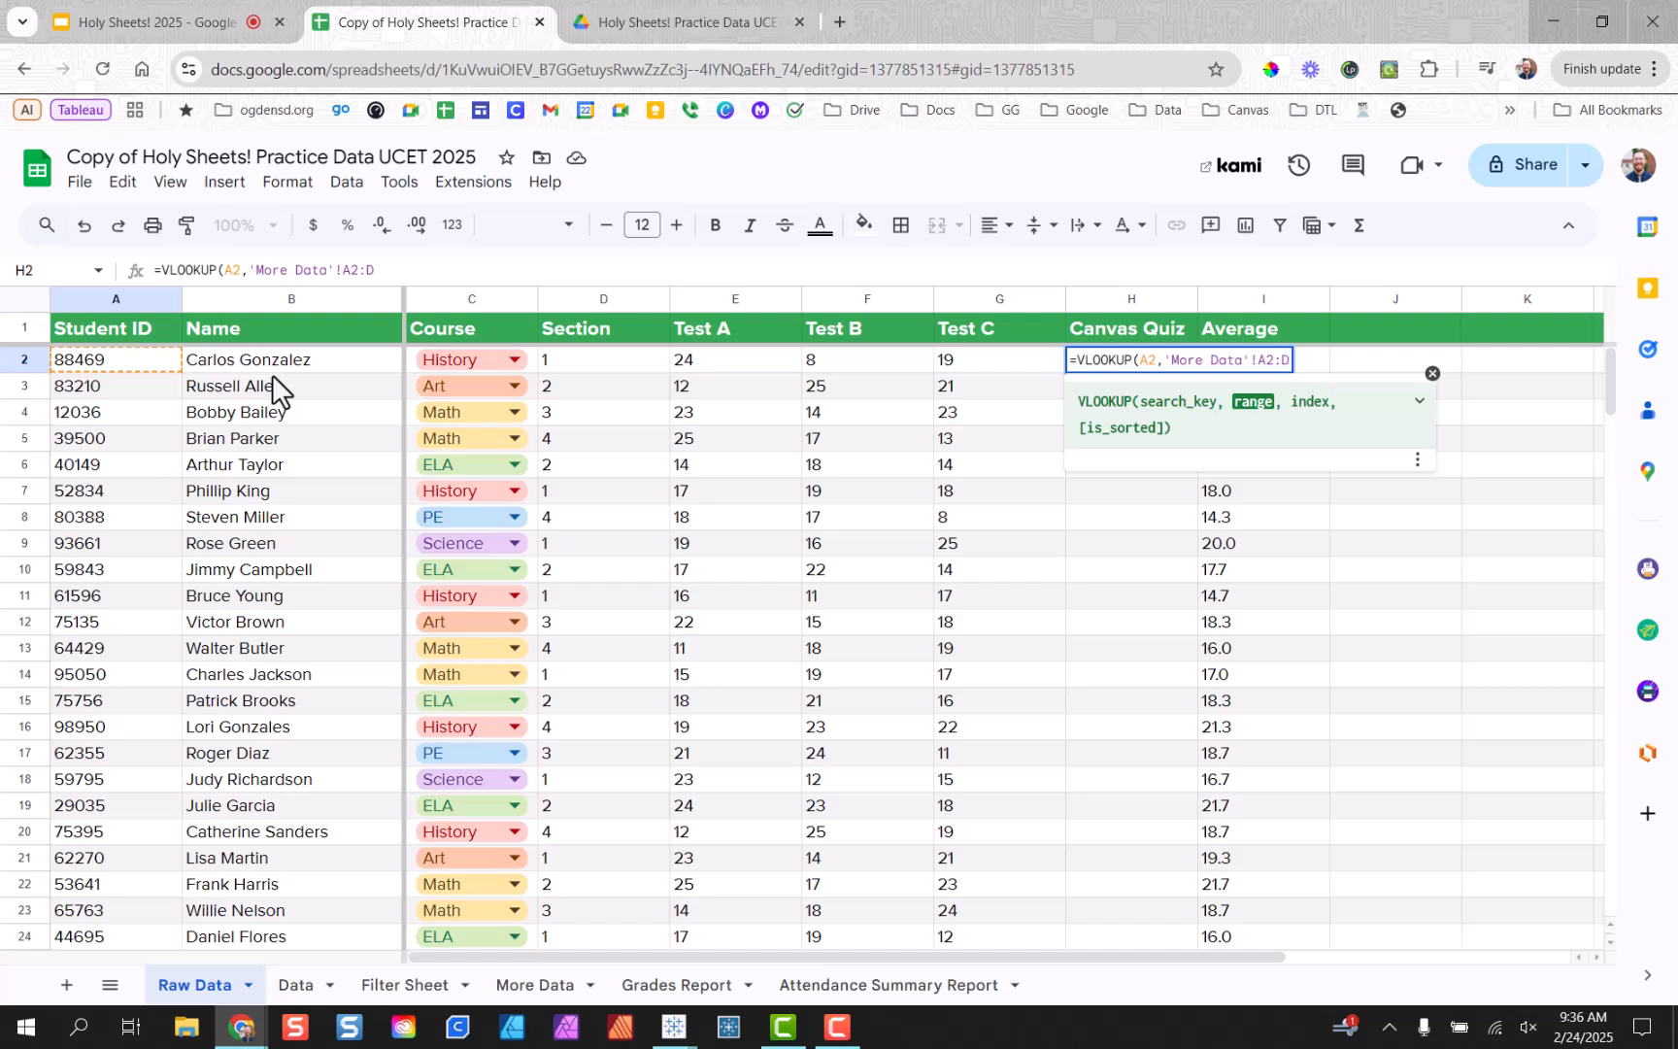
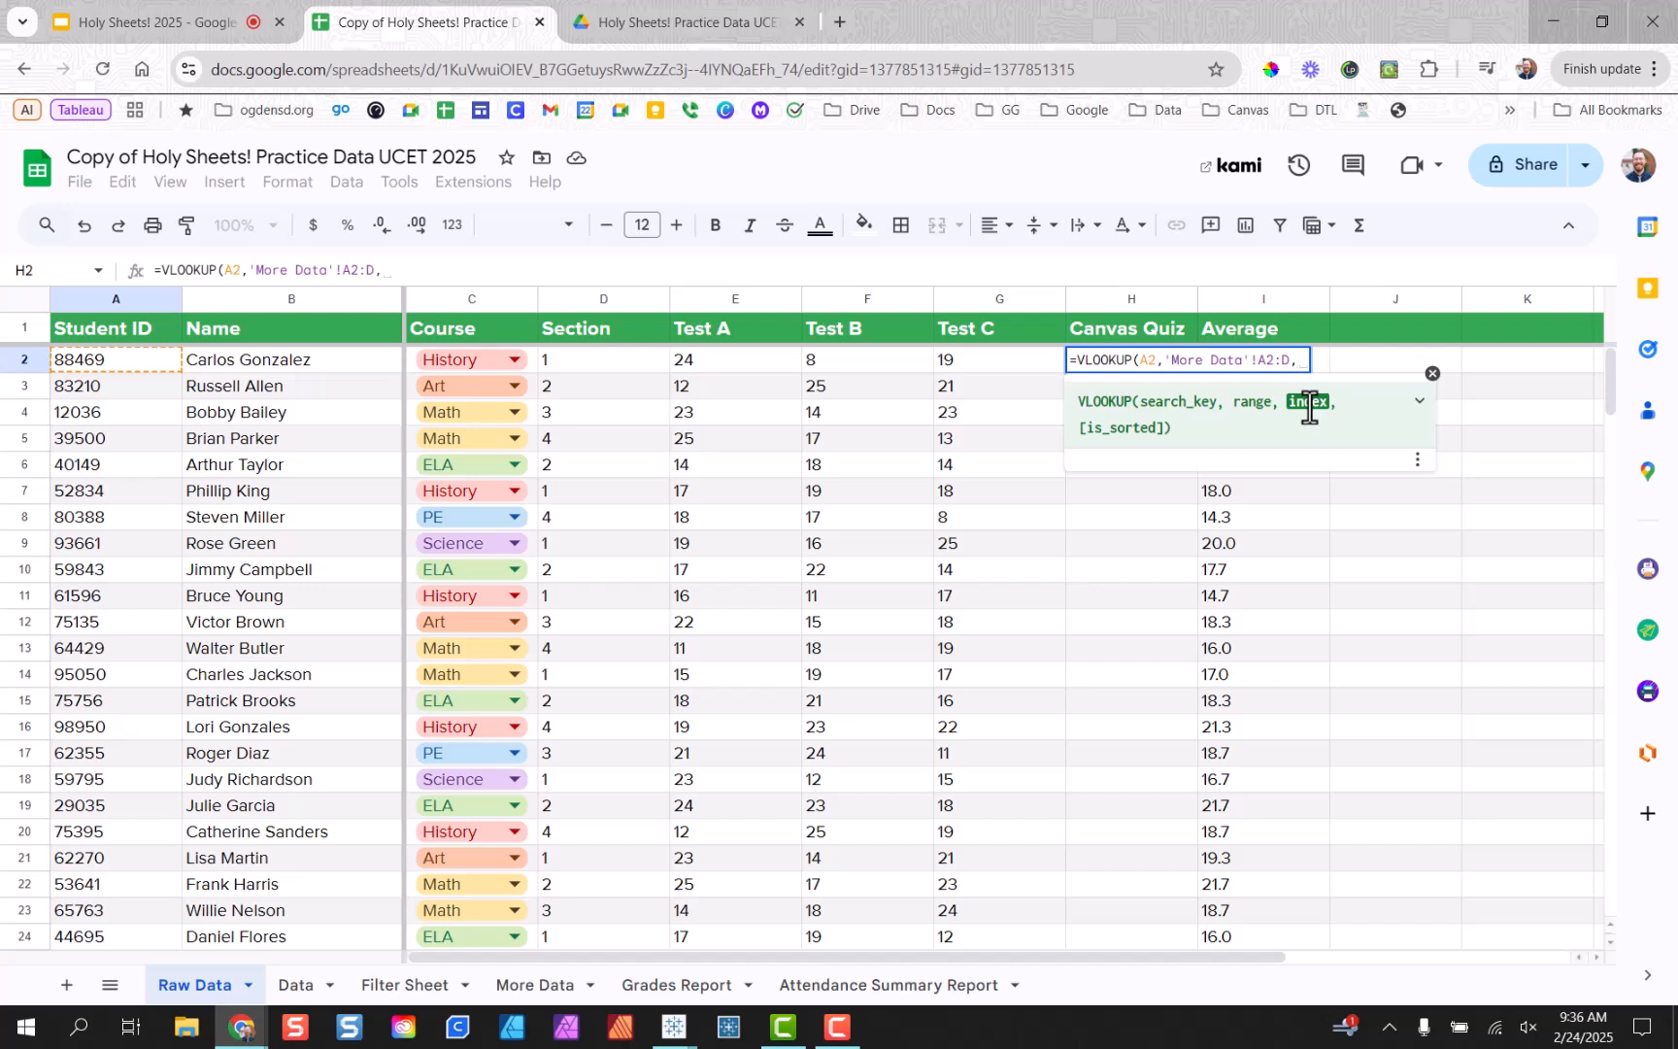
Complete H2's lookup as =VLOOKUP(A2,'More Data'!A2:D,4,false) to return the Canvas Quiz score.
type("4")
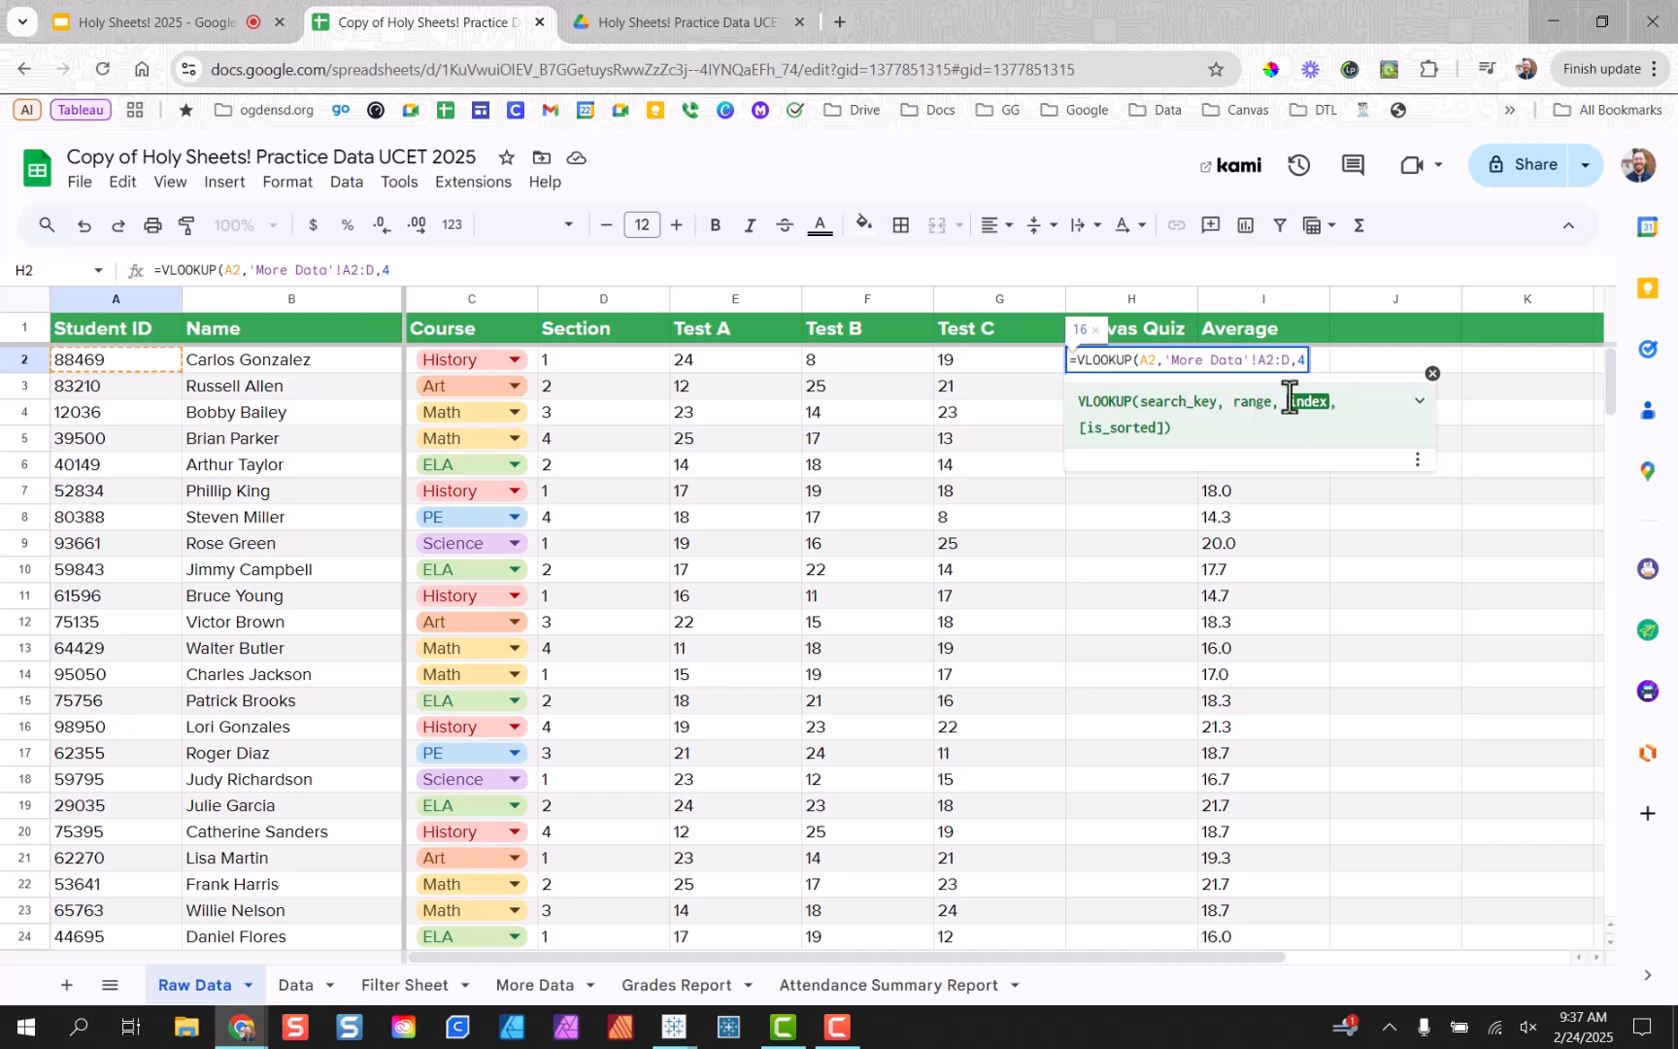
type(",")
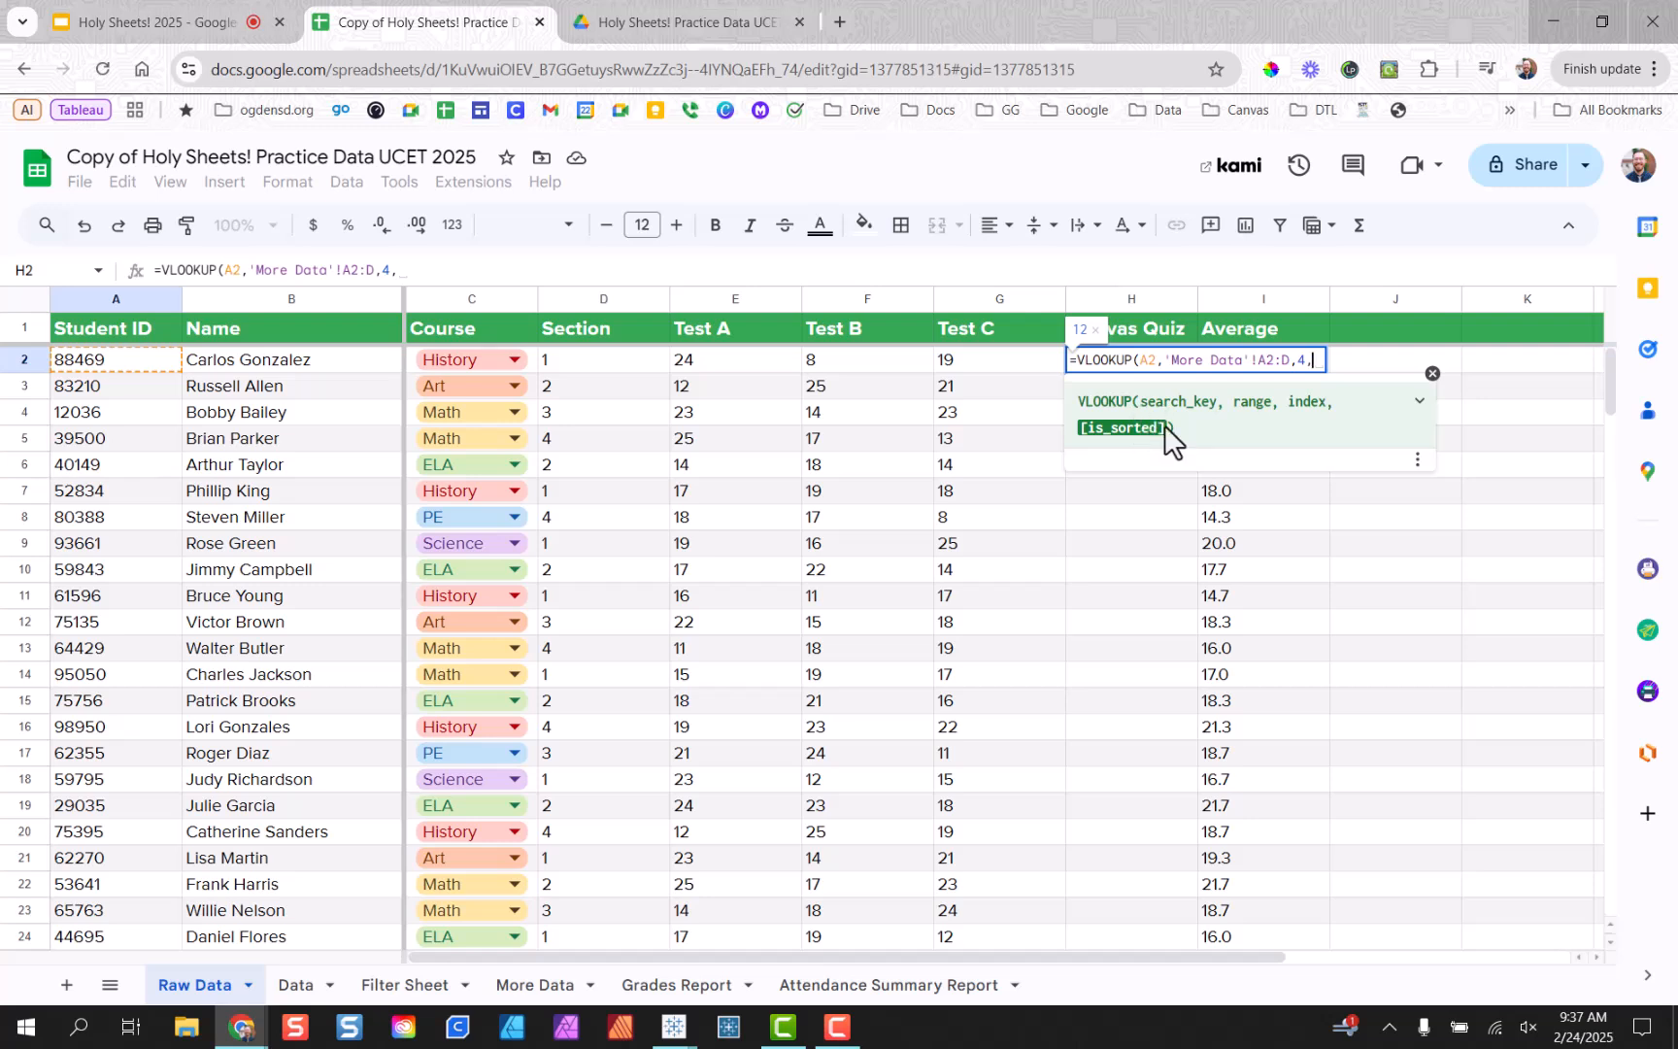
type("false")
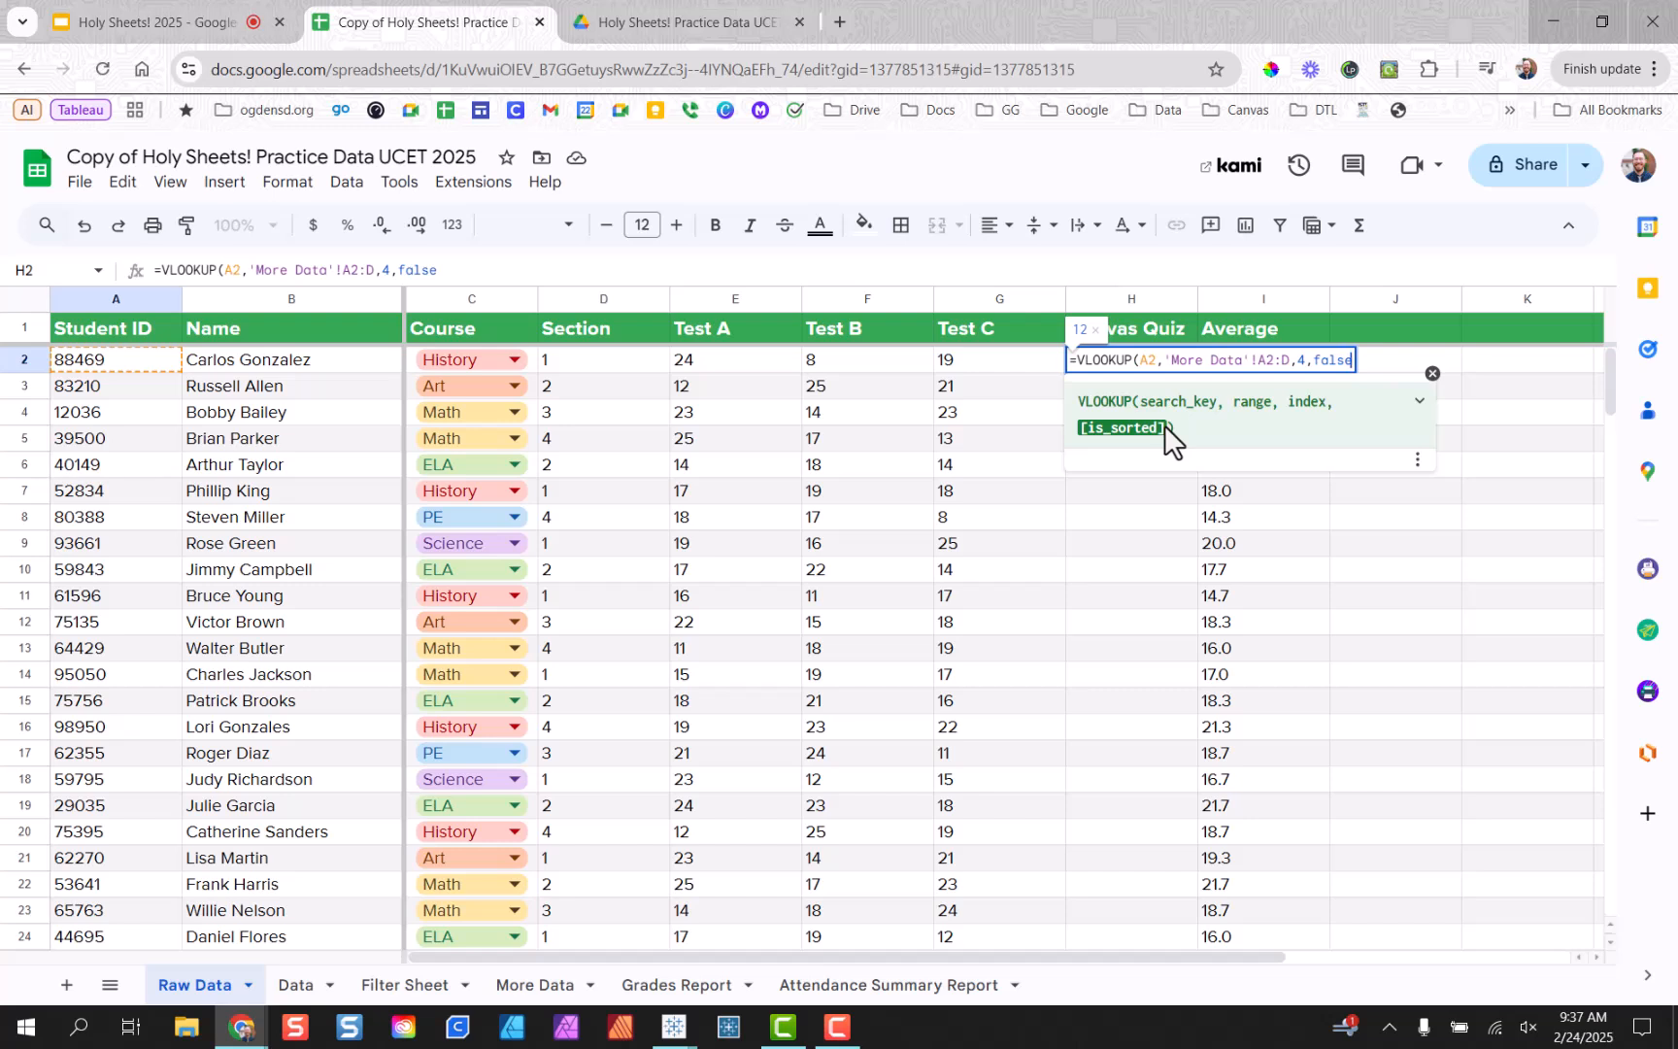
type(")")
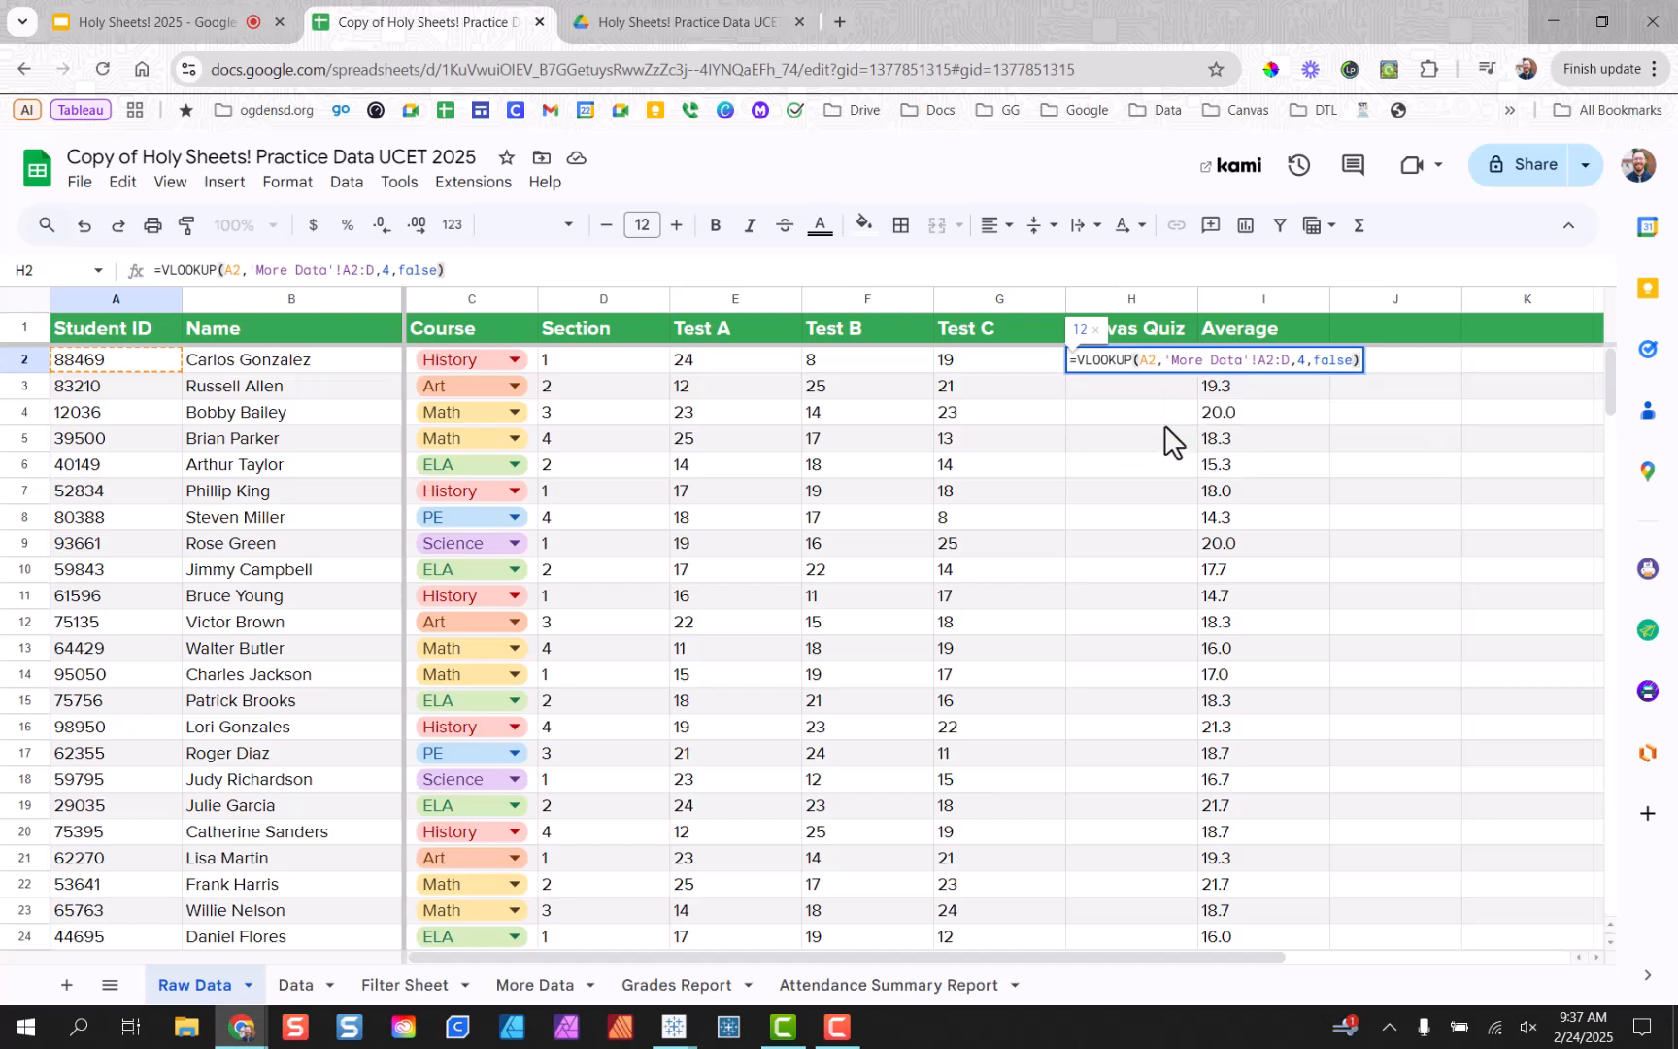
Commit H2's VLOOKUP and accept the suggested autofill down the whole Canvas Quiz column.
key("Return")
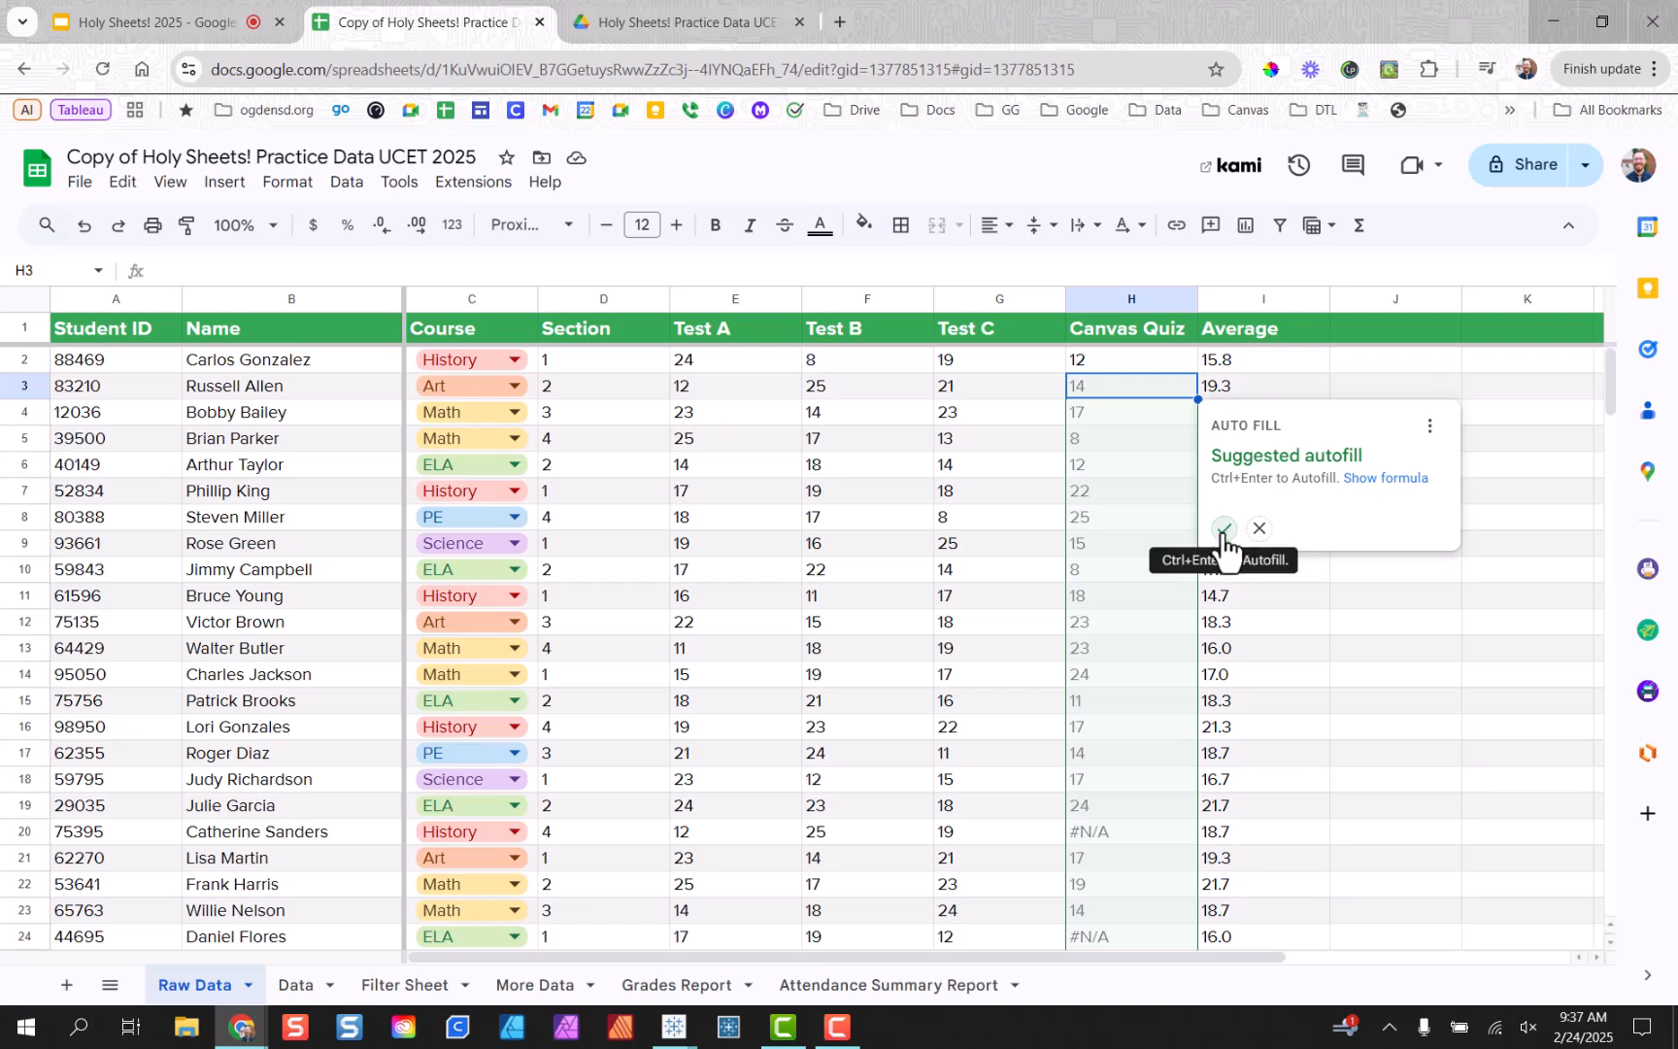
left_click(1223, 530)
left_click(1101, 357)
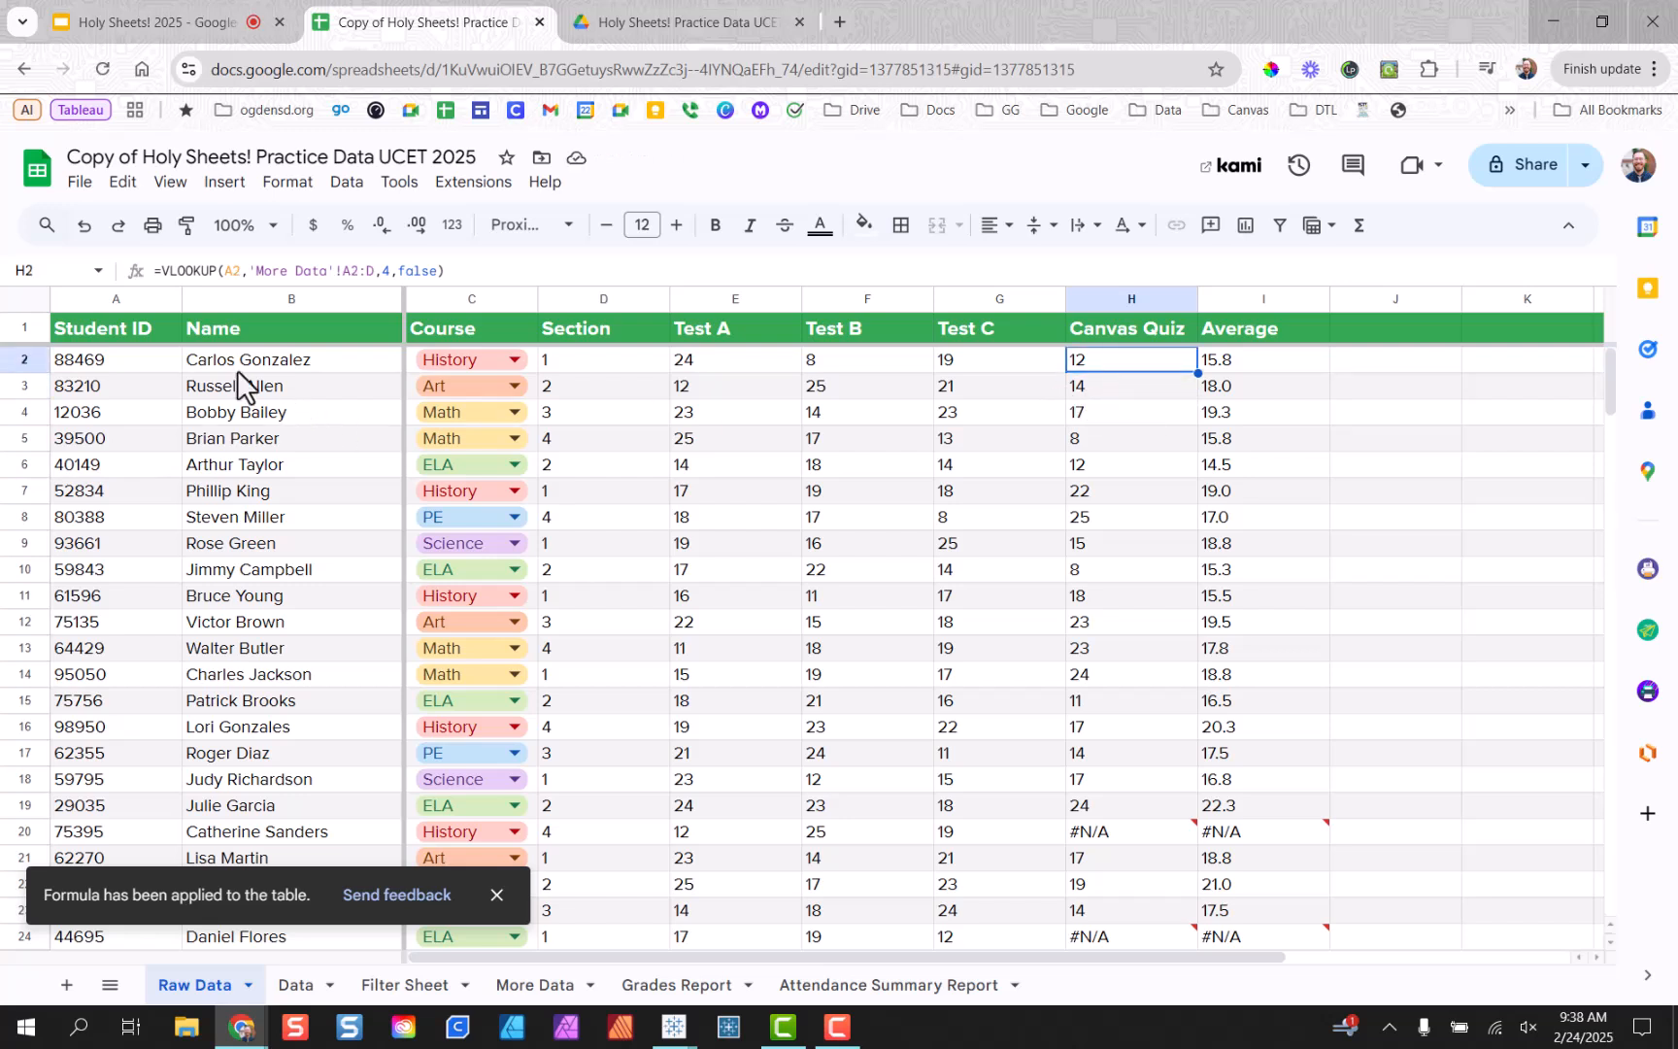
left_click(197, 362)
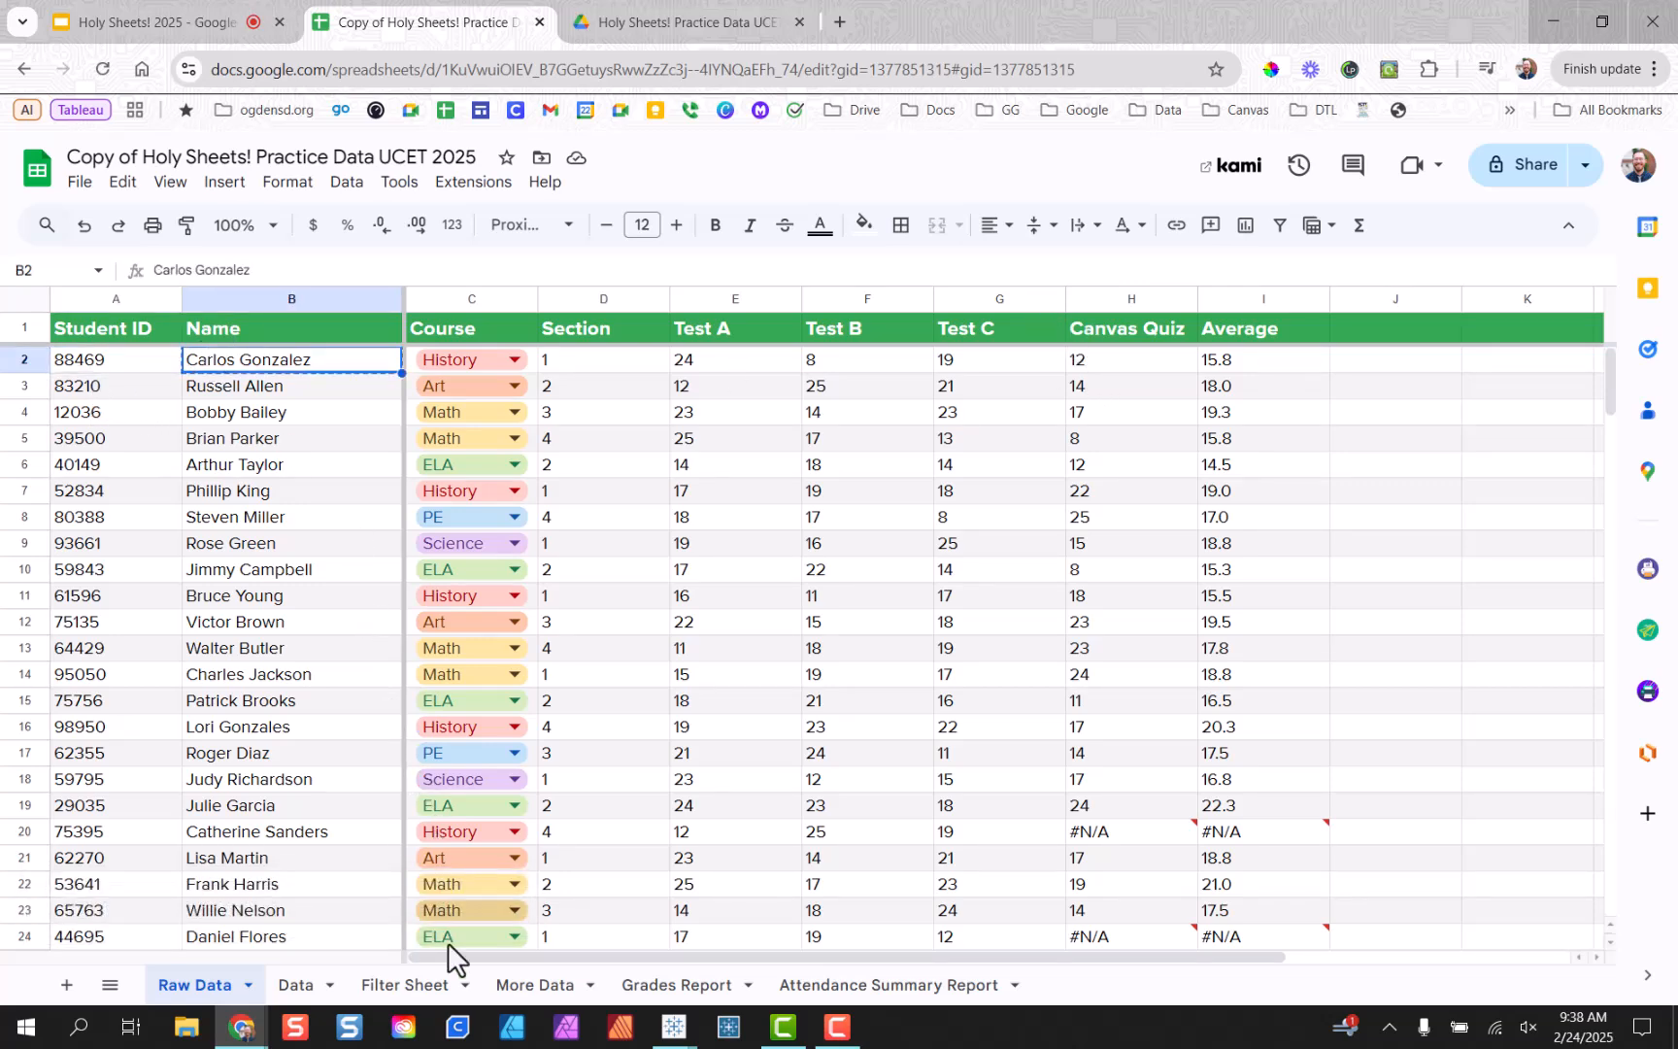
left_click(520, 996)
key("ctrl+f")
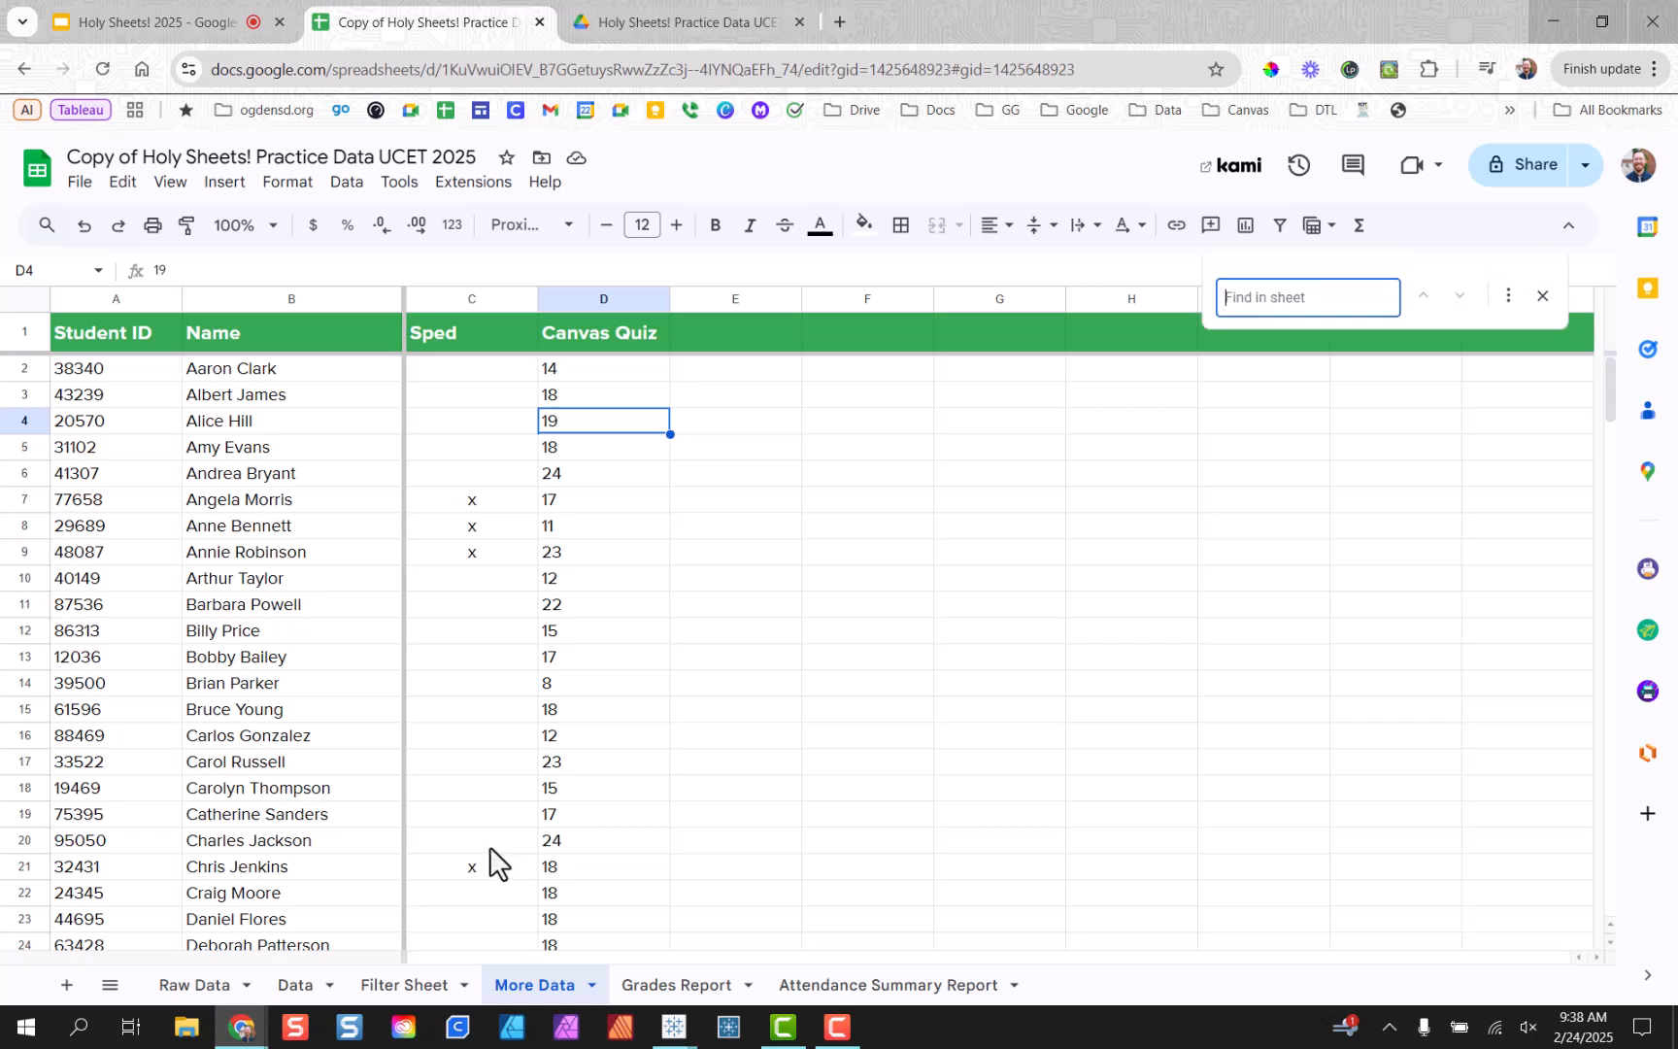
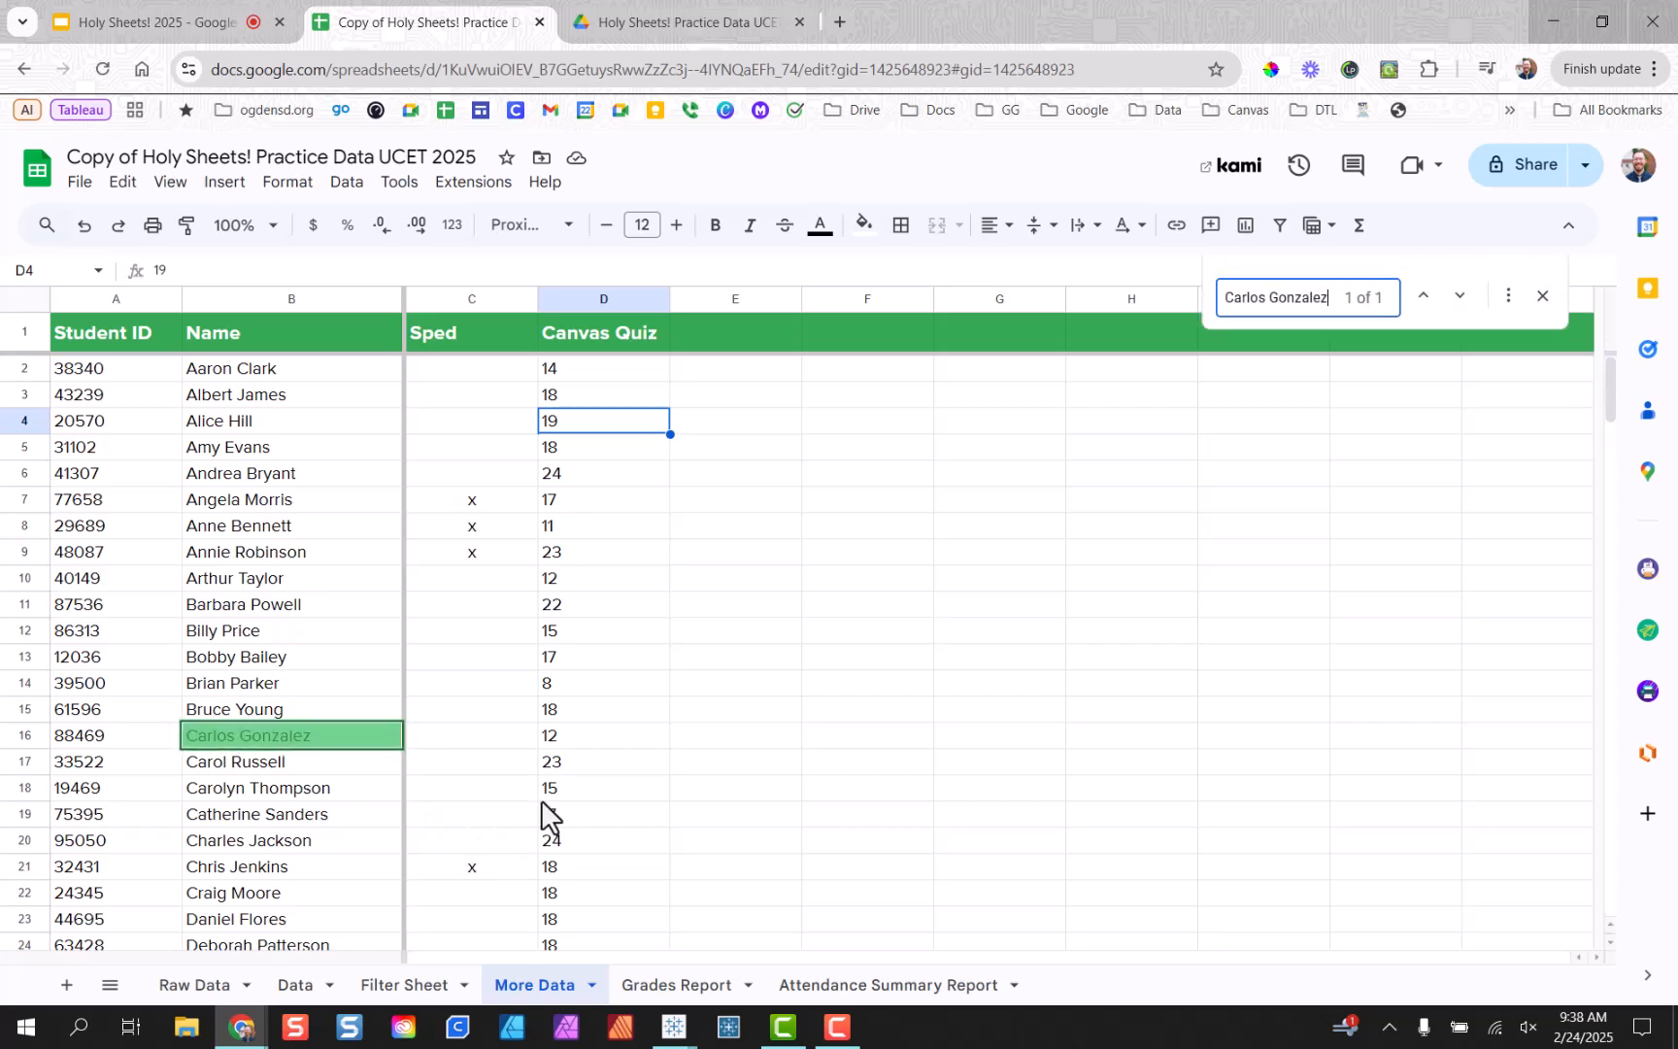
left_click(41, 743)
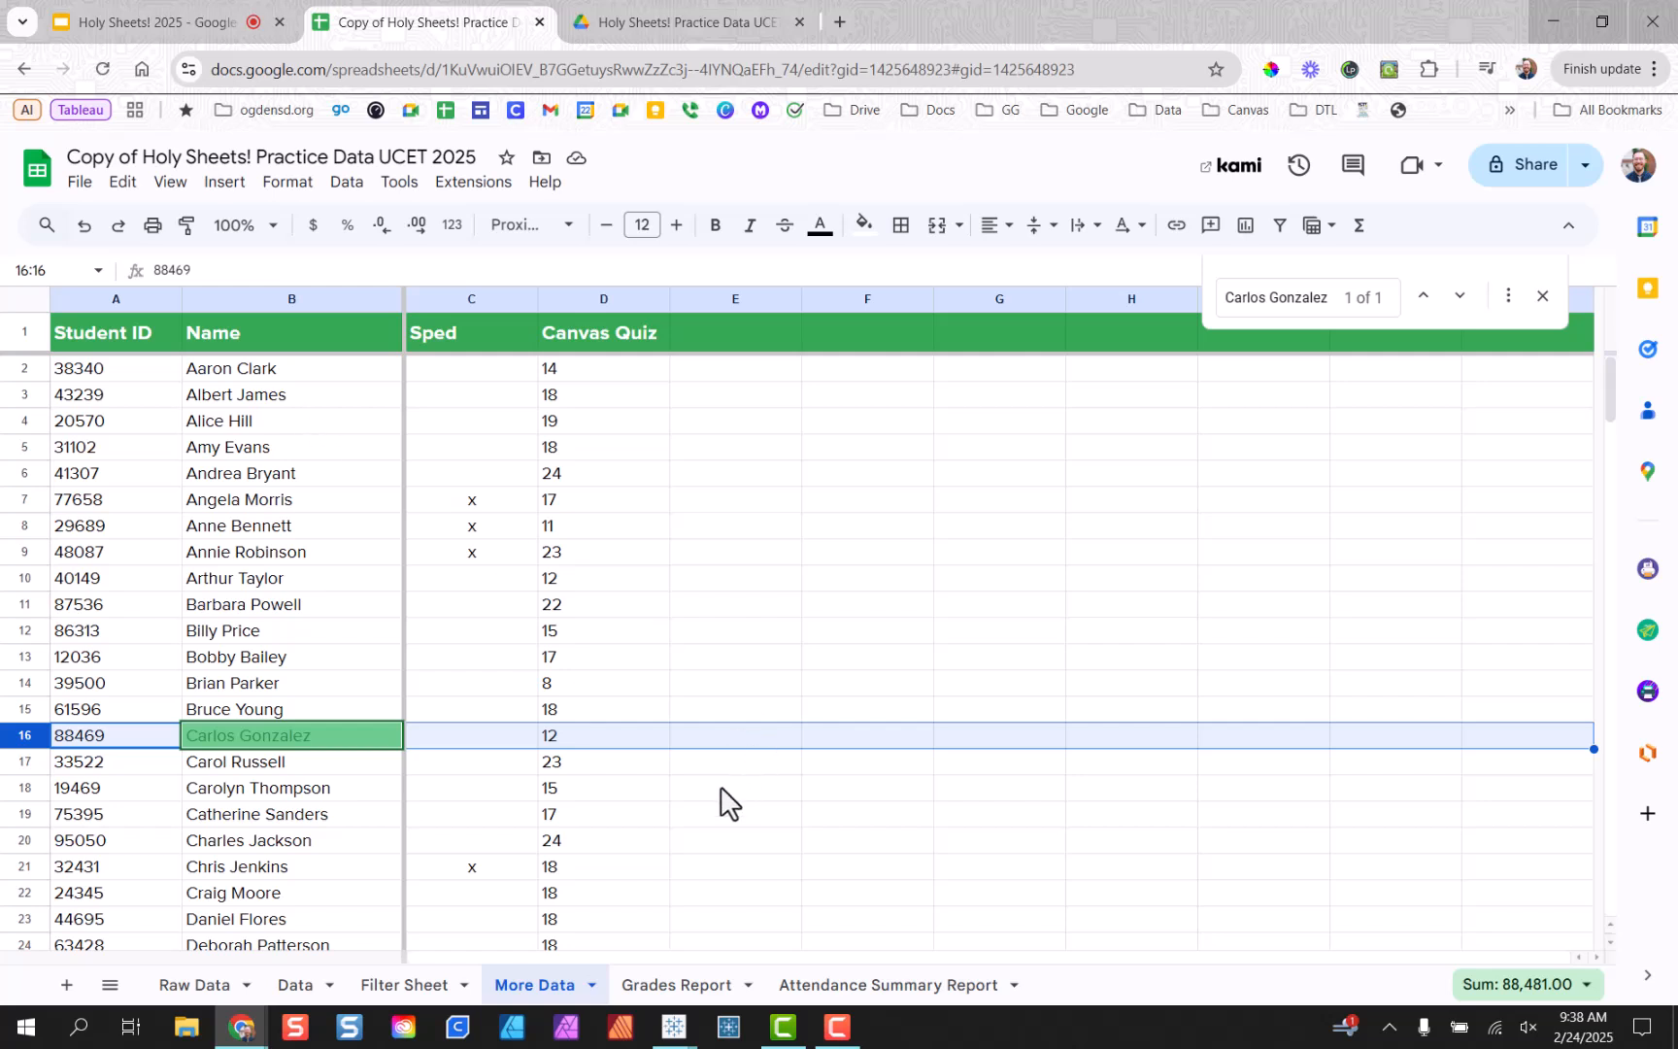
left_click(564, 735)
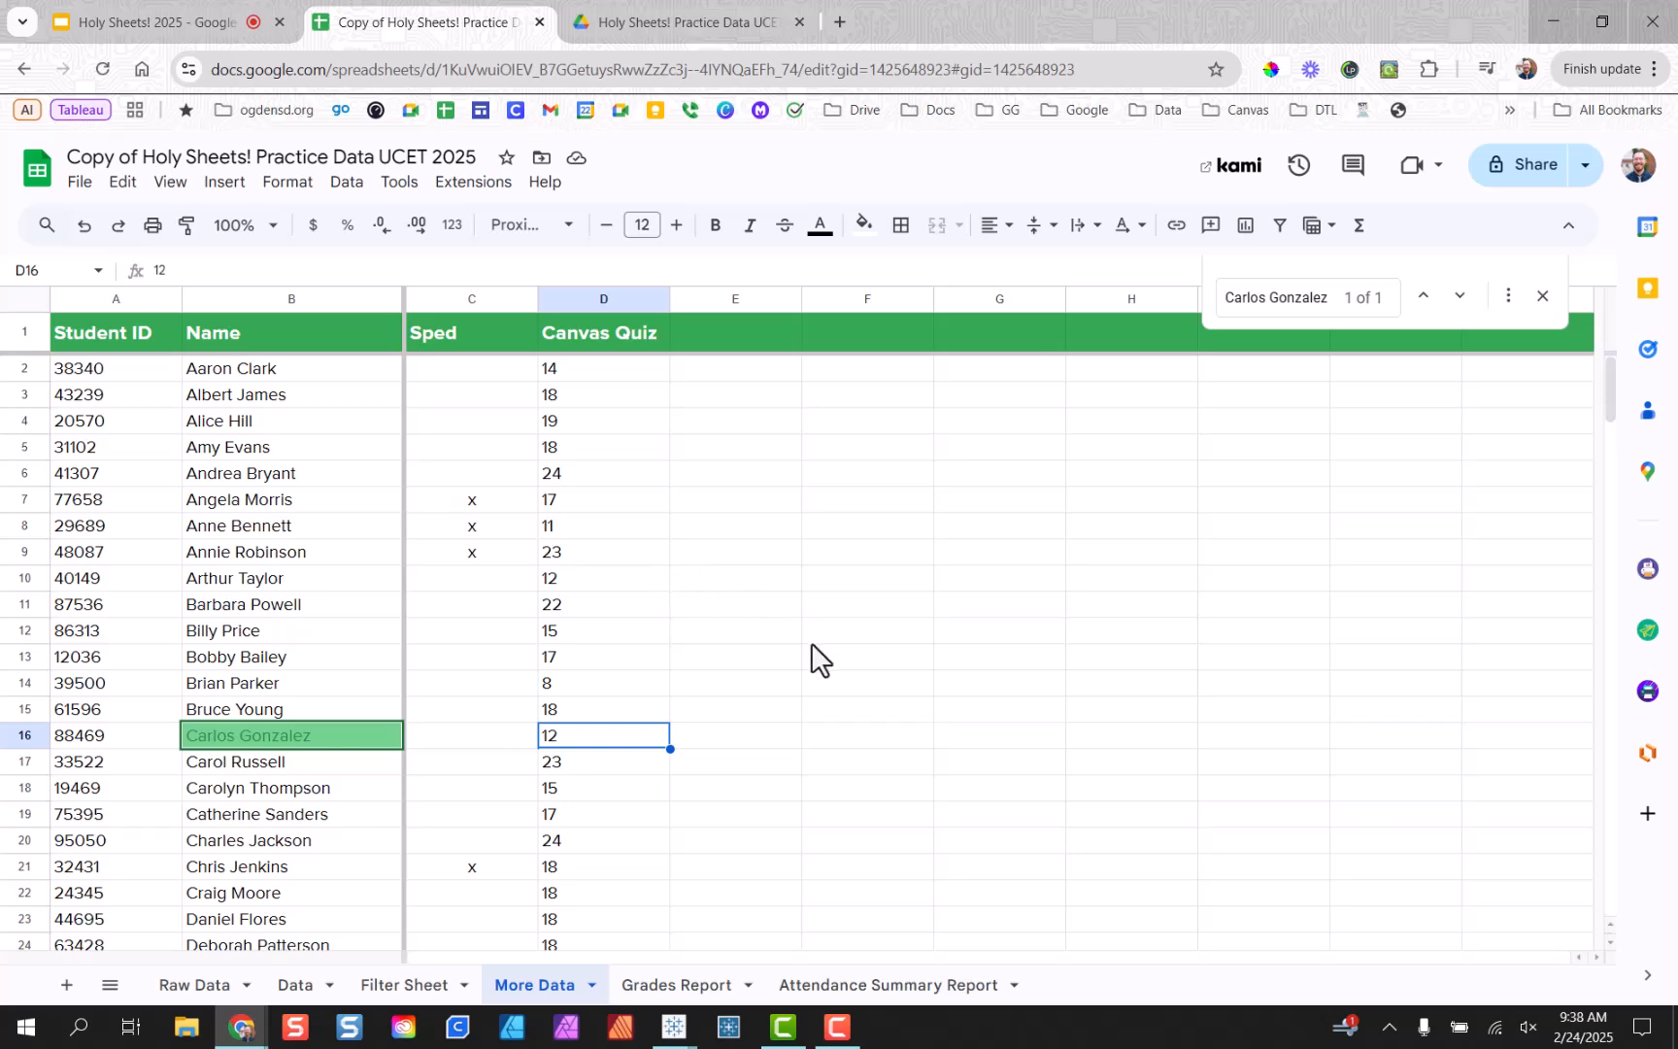
left_click(1543, 296)
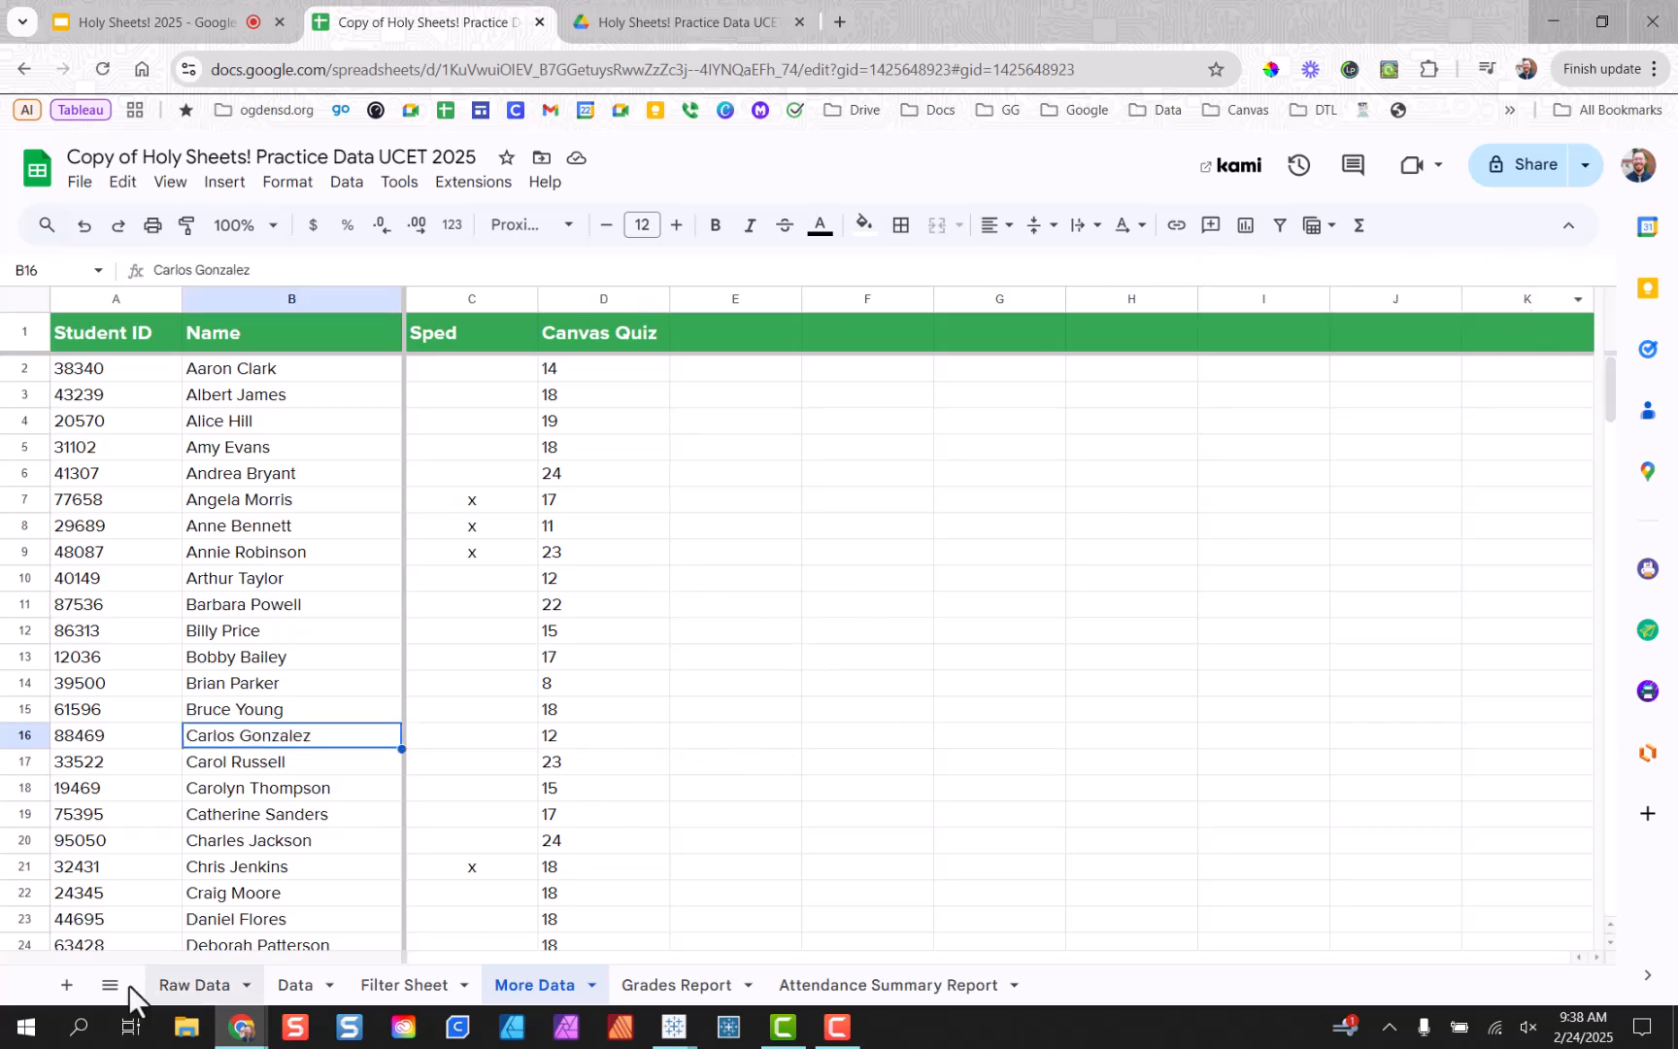
left_click(189, 985)
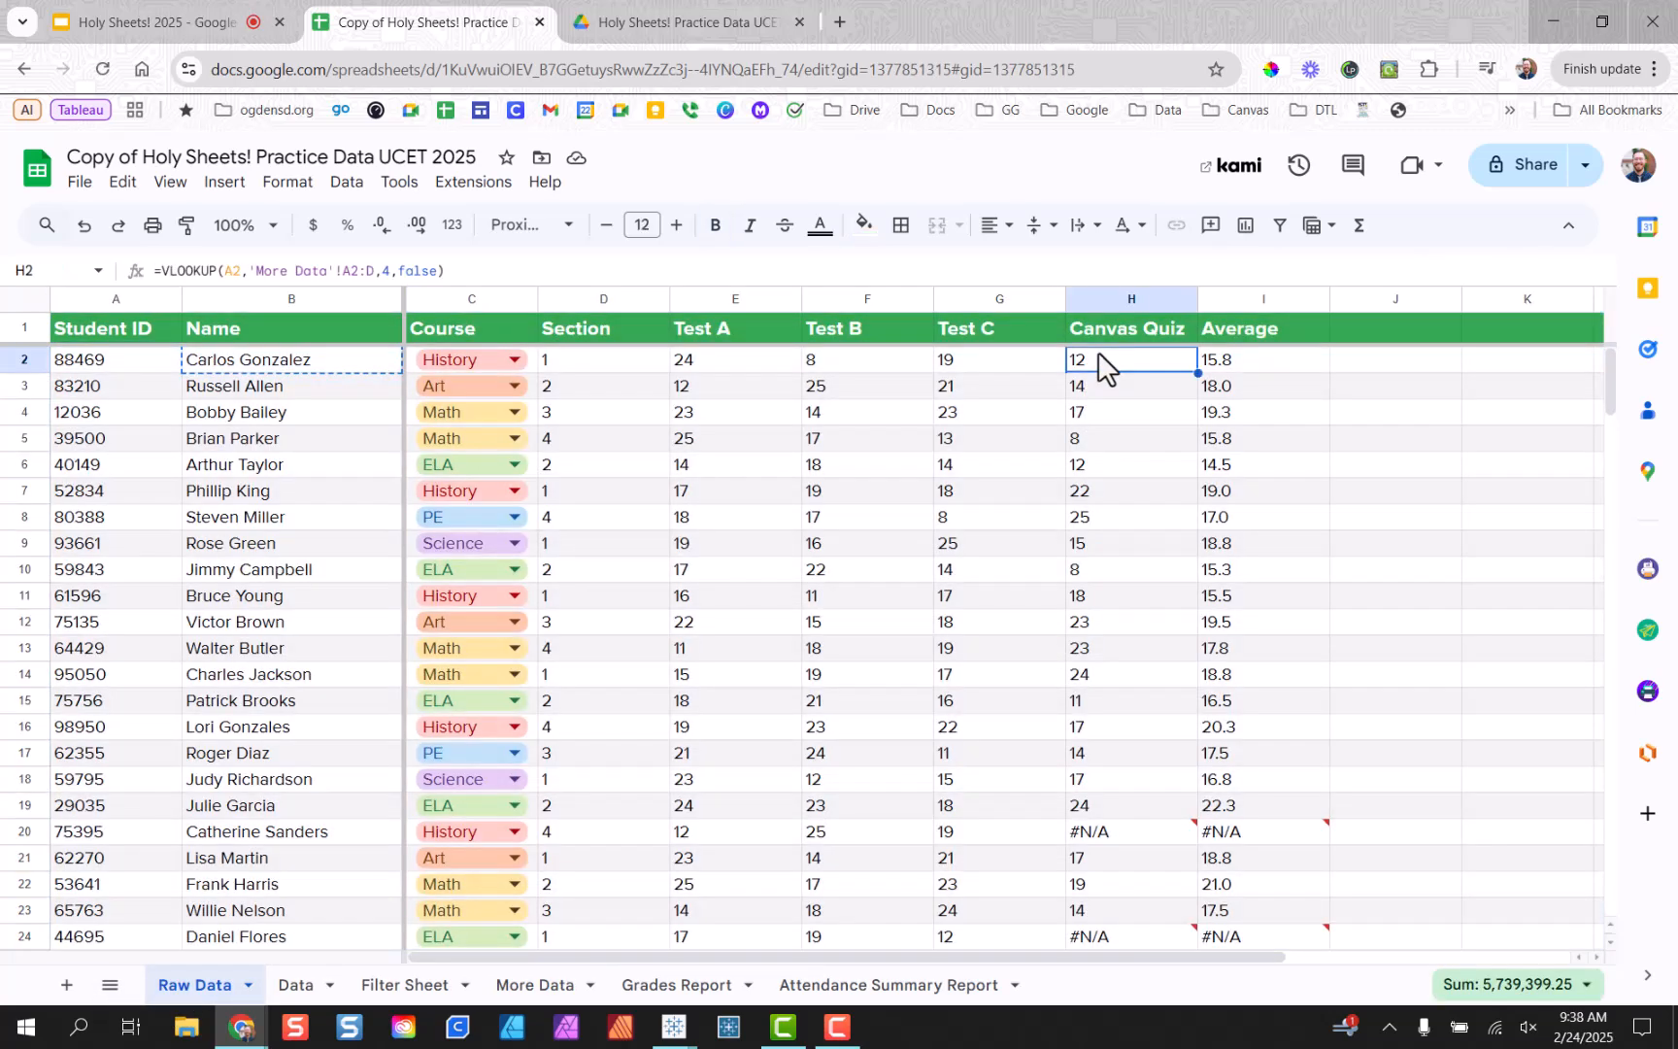
Inspect the copied Canvas Quiz formulas in H3 through H7 one row at a time.
left_click(1130, 393)
double_click(1129, 390)
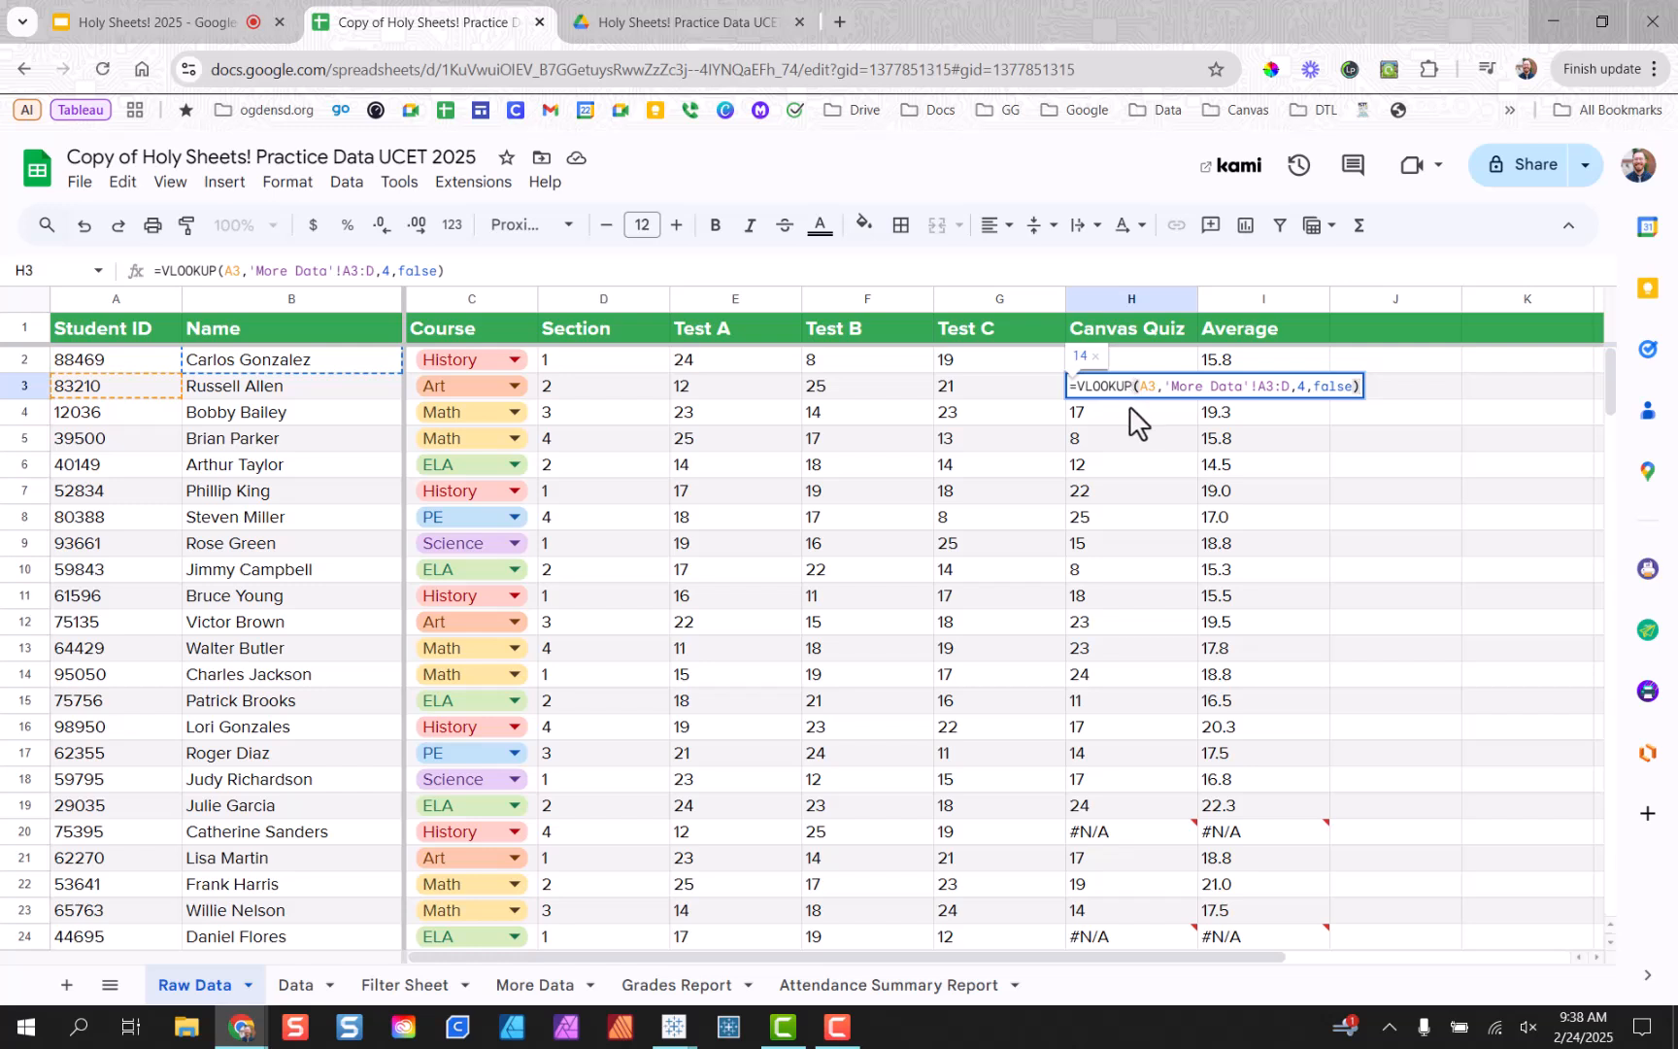
key("Return")
double_click(1124, 406)
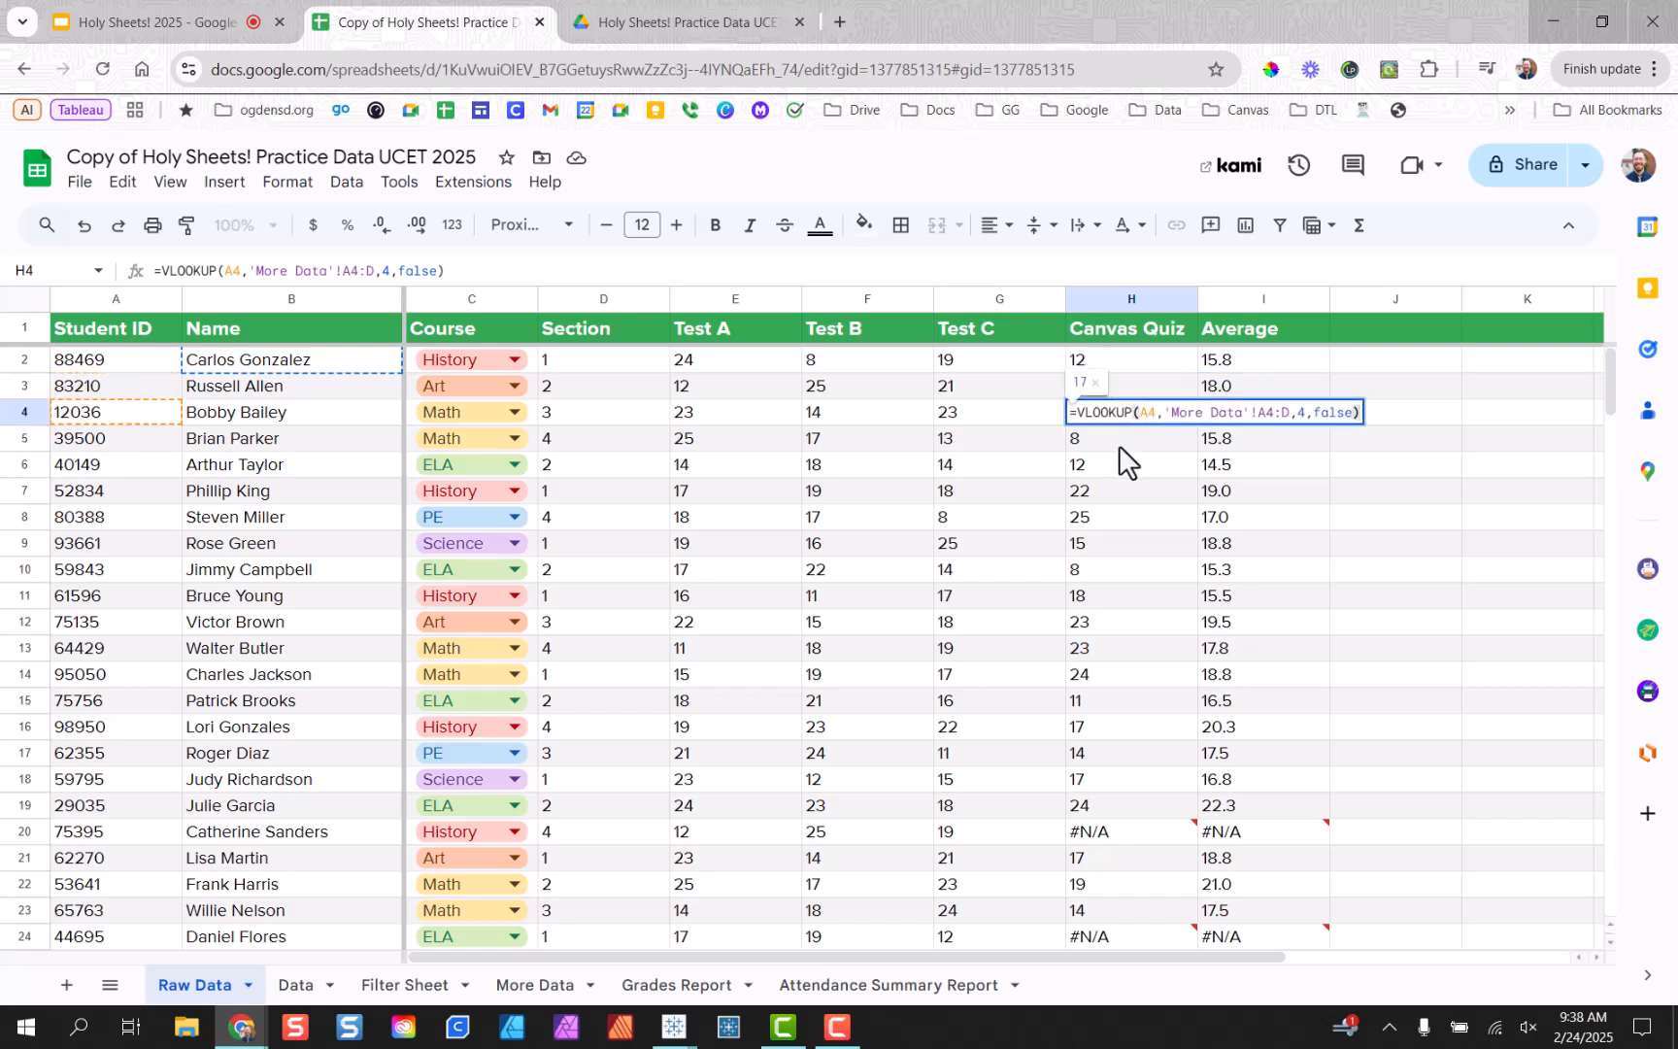
key("Return")
double_click(1120, 445)
key("Return")
double_click(1136, 468)
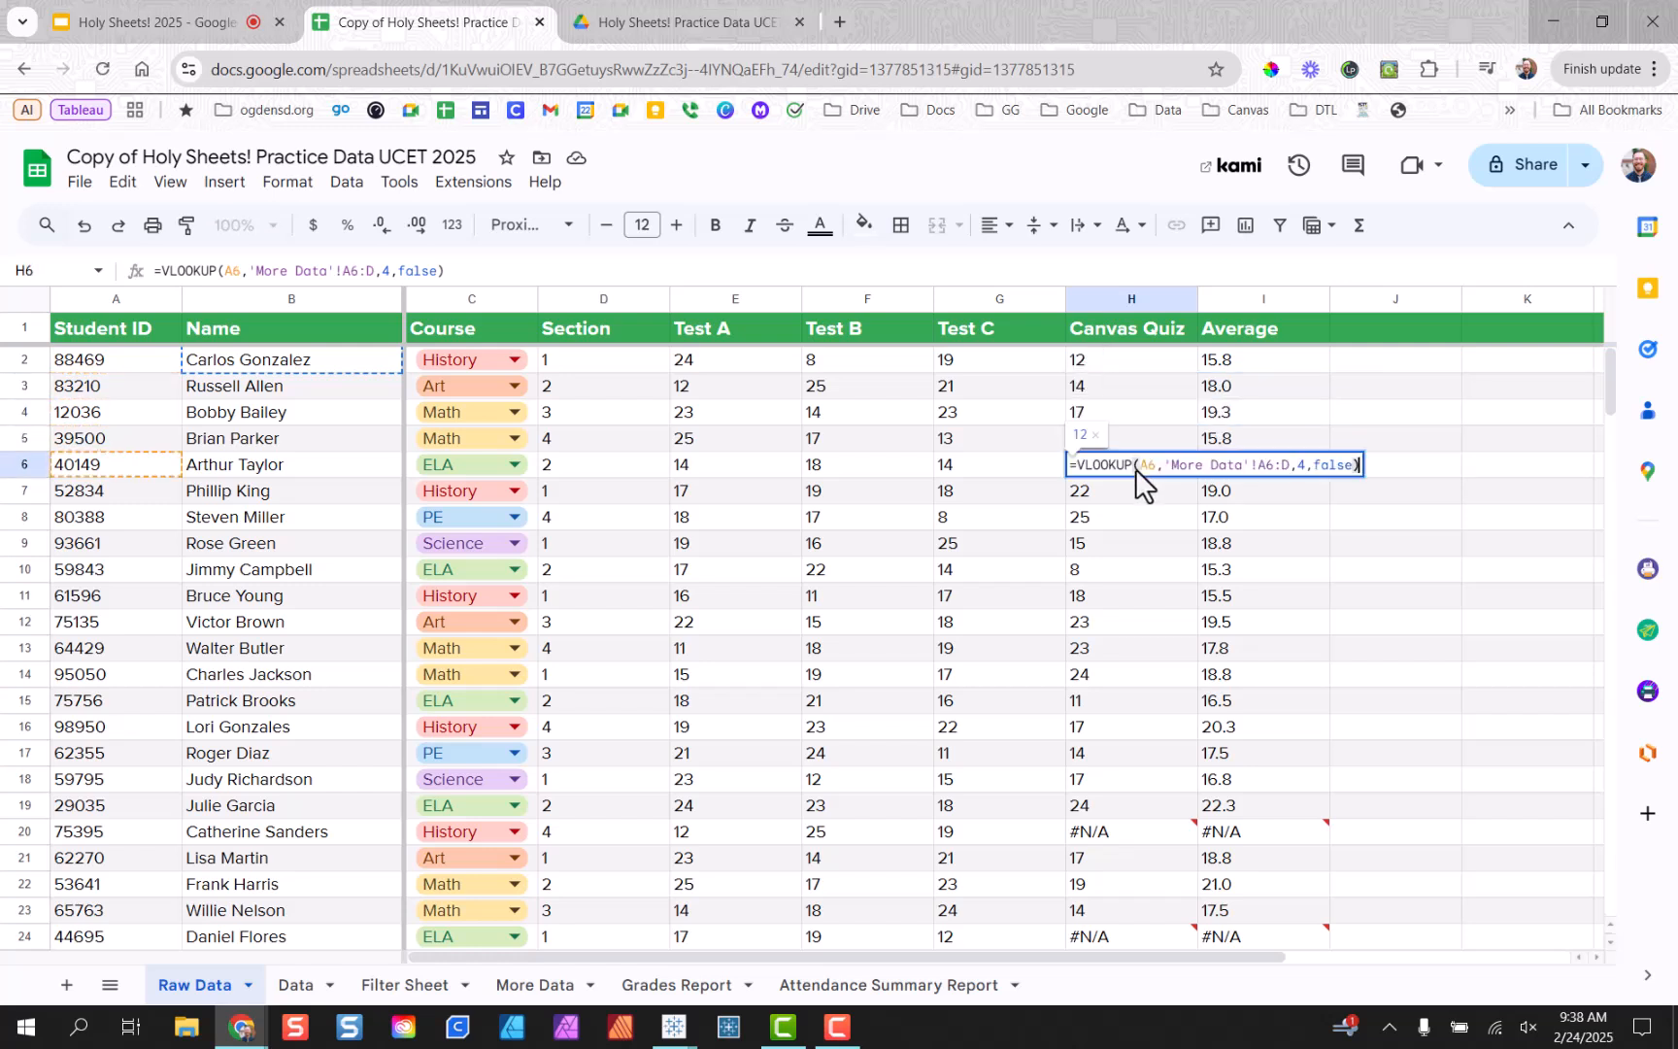
key("Return")
double_click(1133, 499)
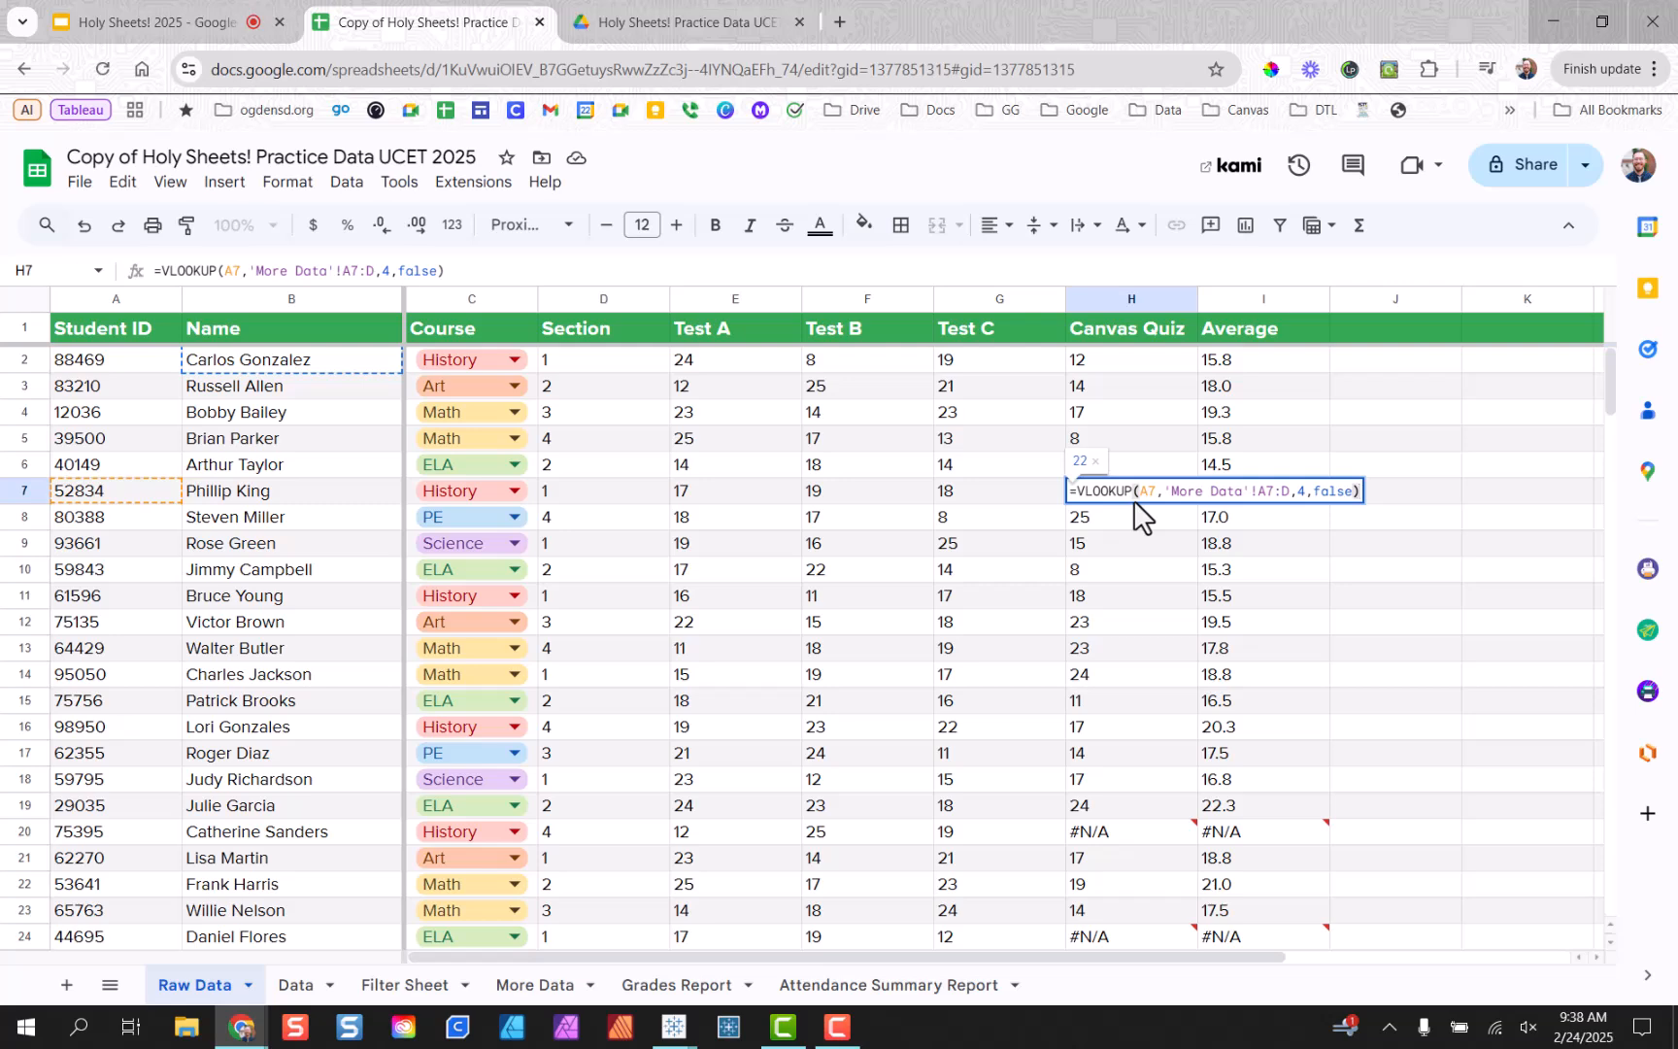
left_click(1127, 573)
Select the Canvas Quiz results H2:H18 and scroll through the column.
left_click_drag(1117, 361, 1132, 805)
scroll(1153, 726, "down", 10)
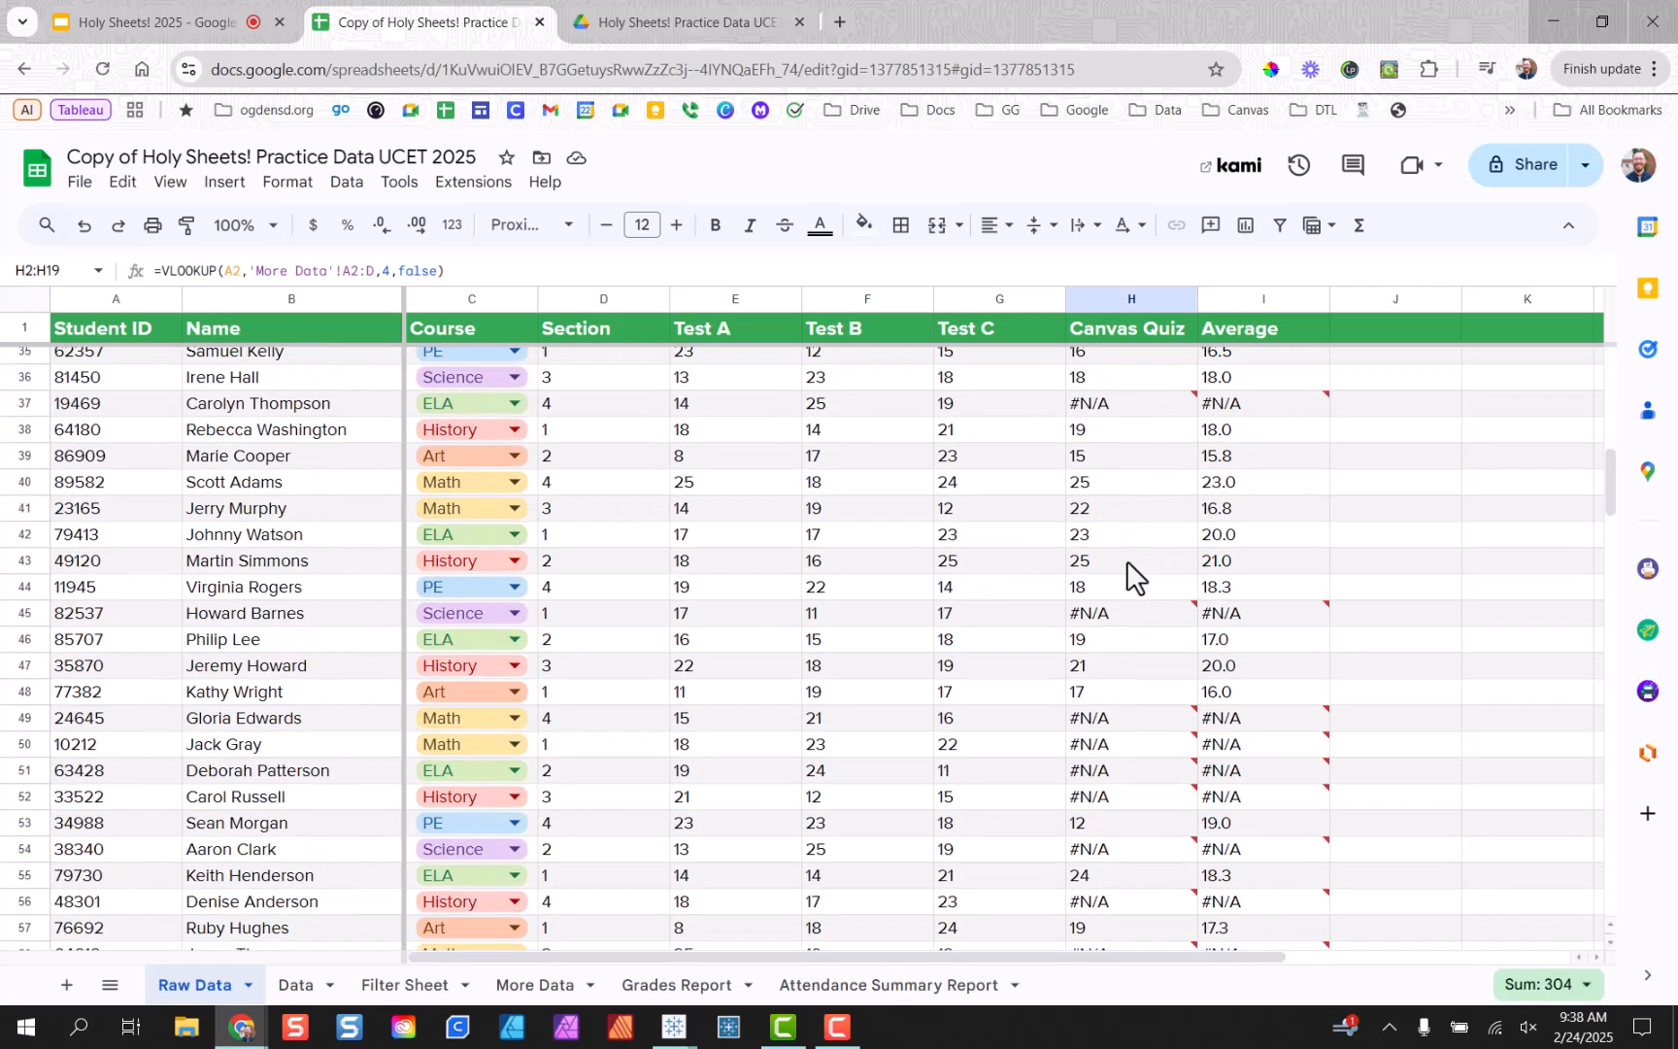
scroll(1127, 562, "down", 11)
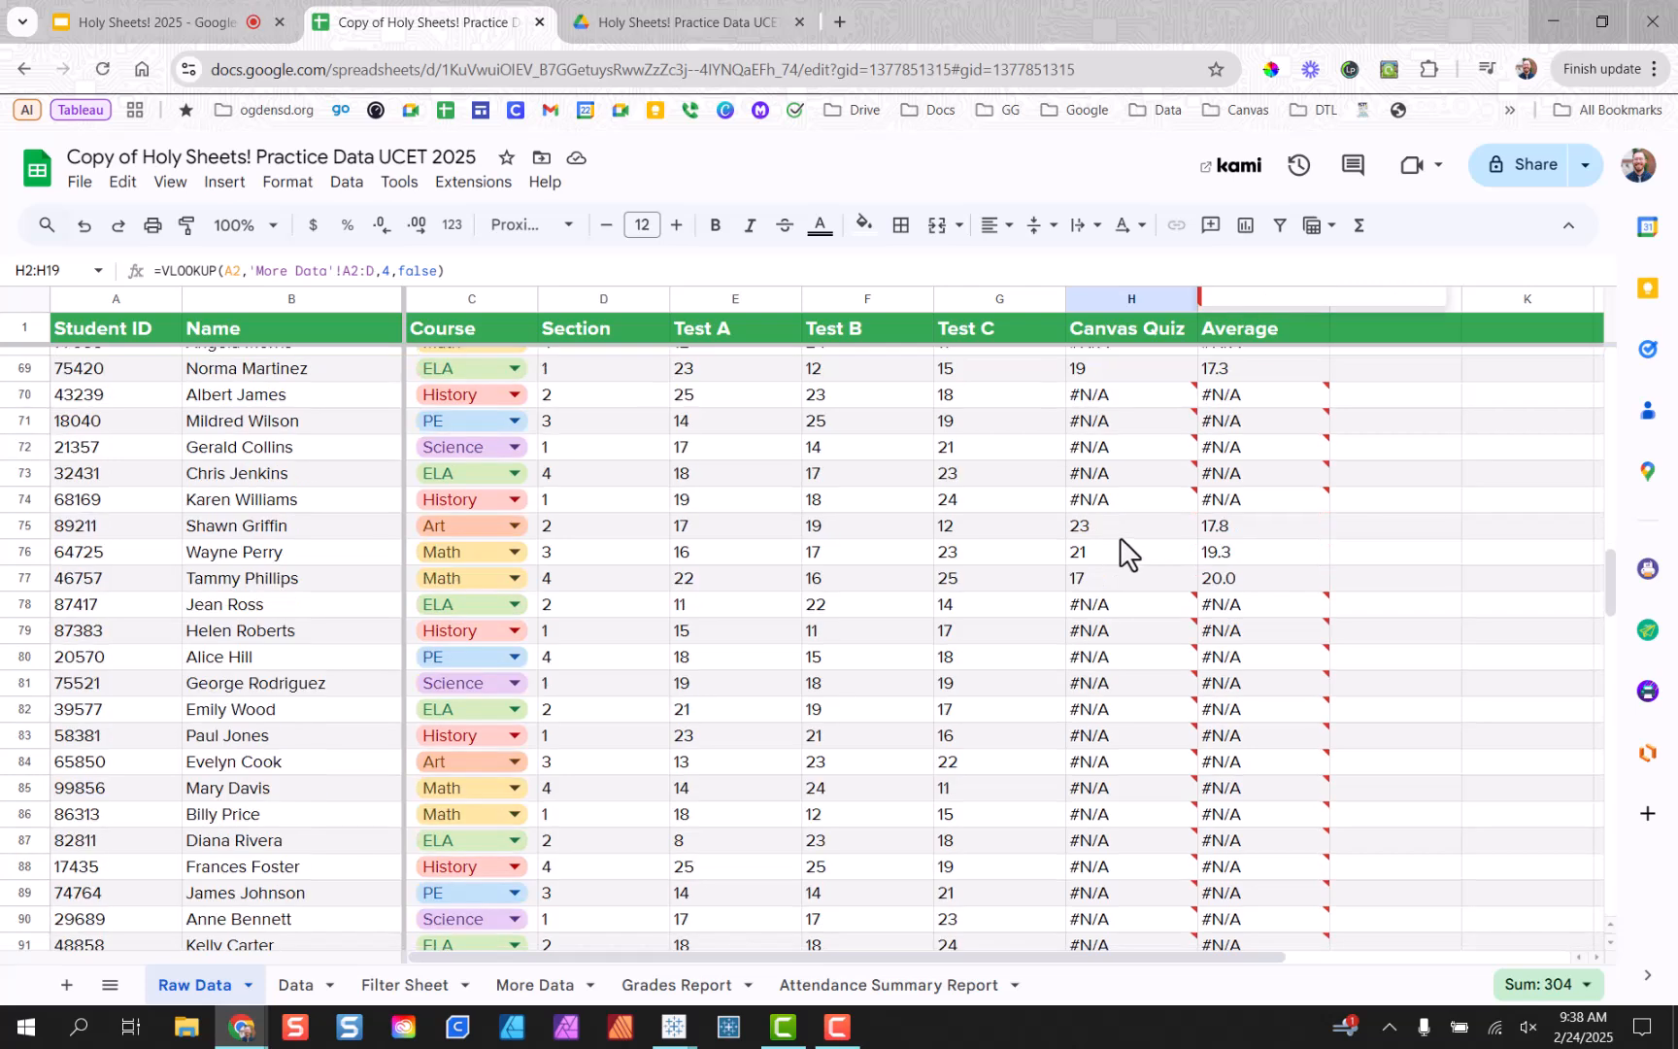
scroll(1127, 552, "down", 5)
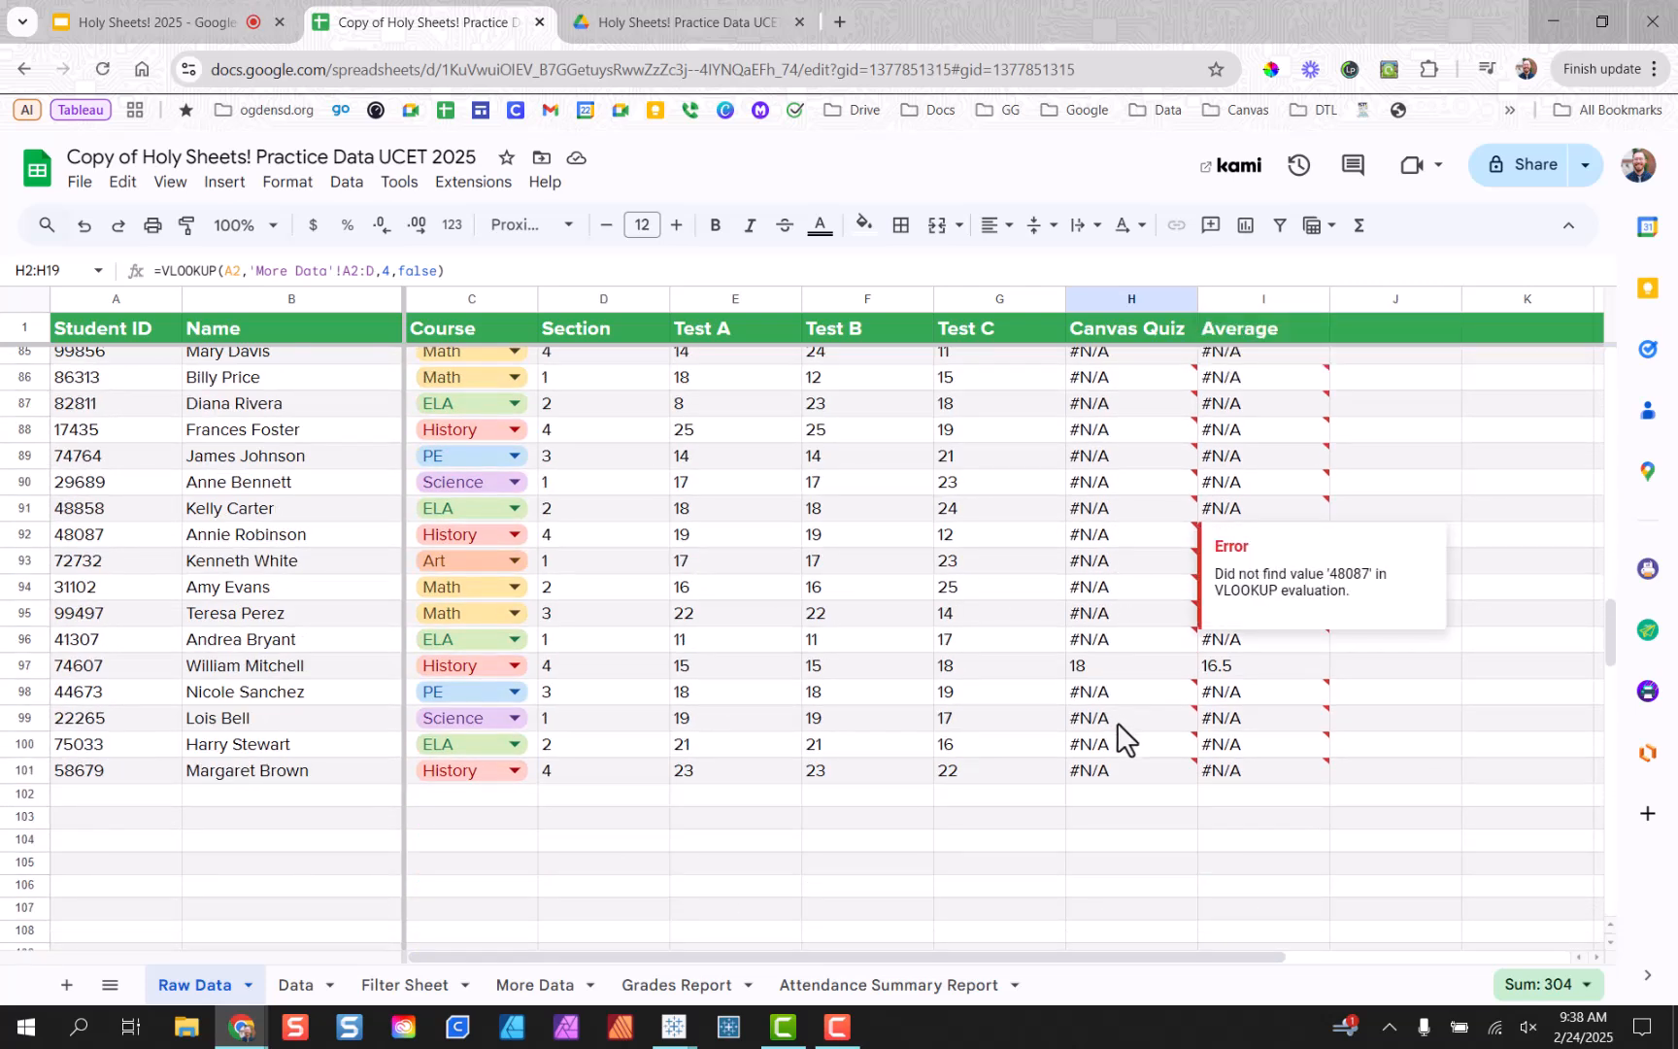
scroll(1123, 719, "up", 19)
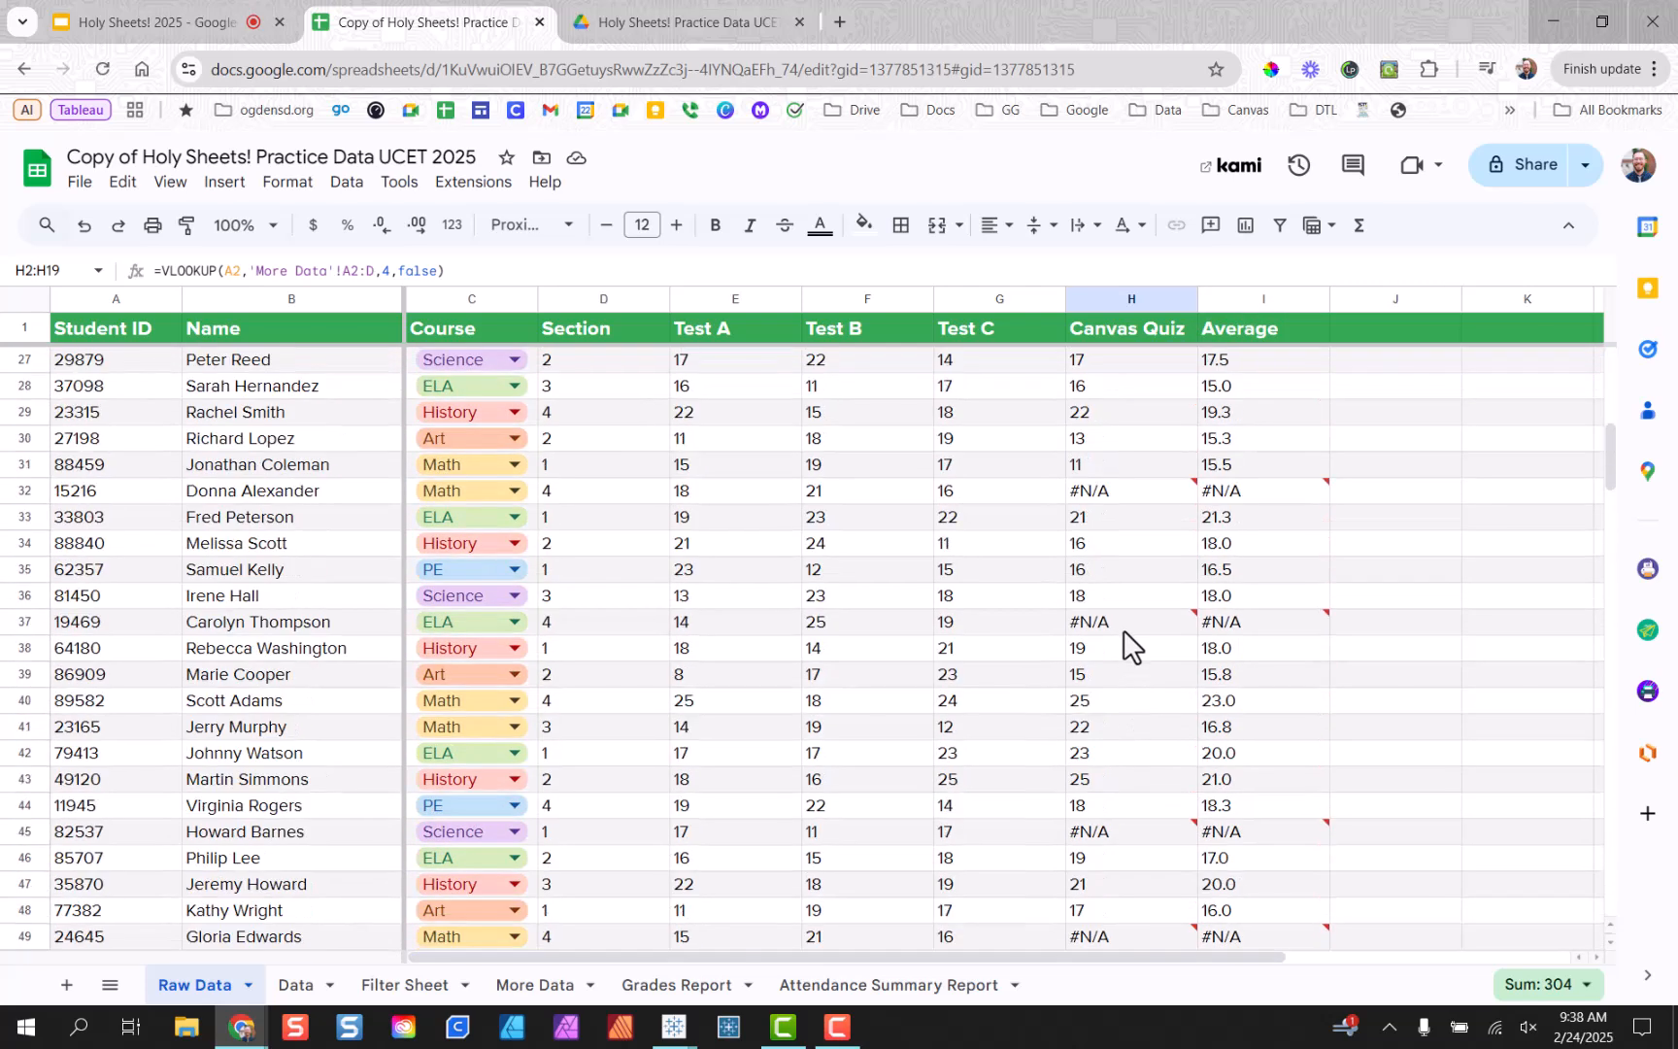
scroll(1127, 617, "up", 8)
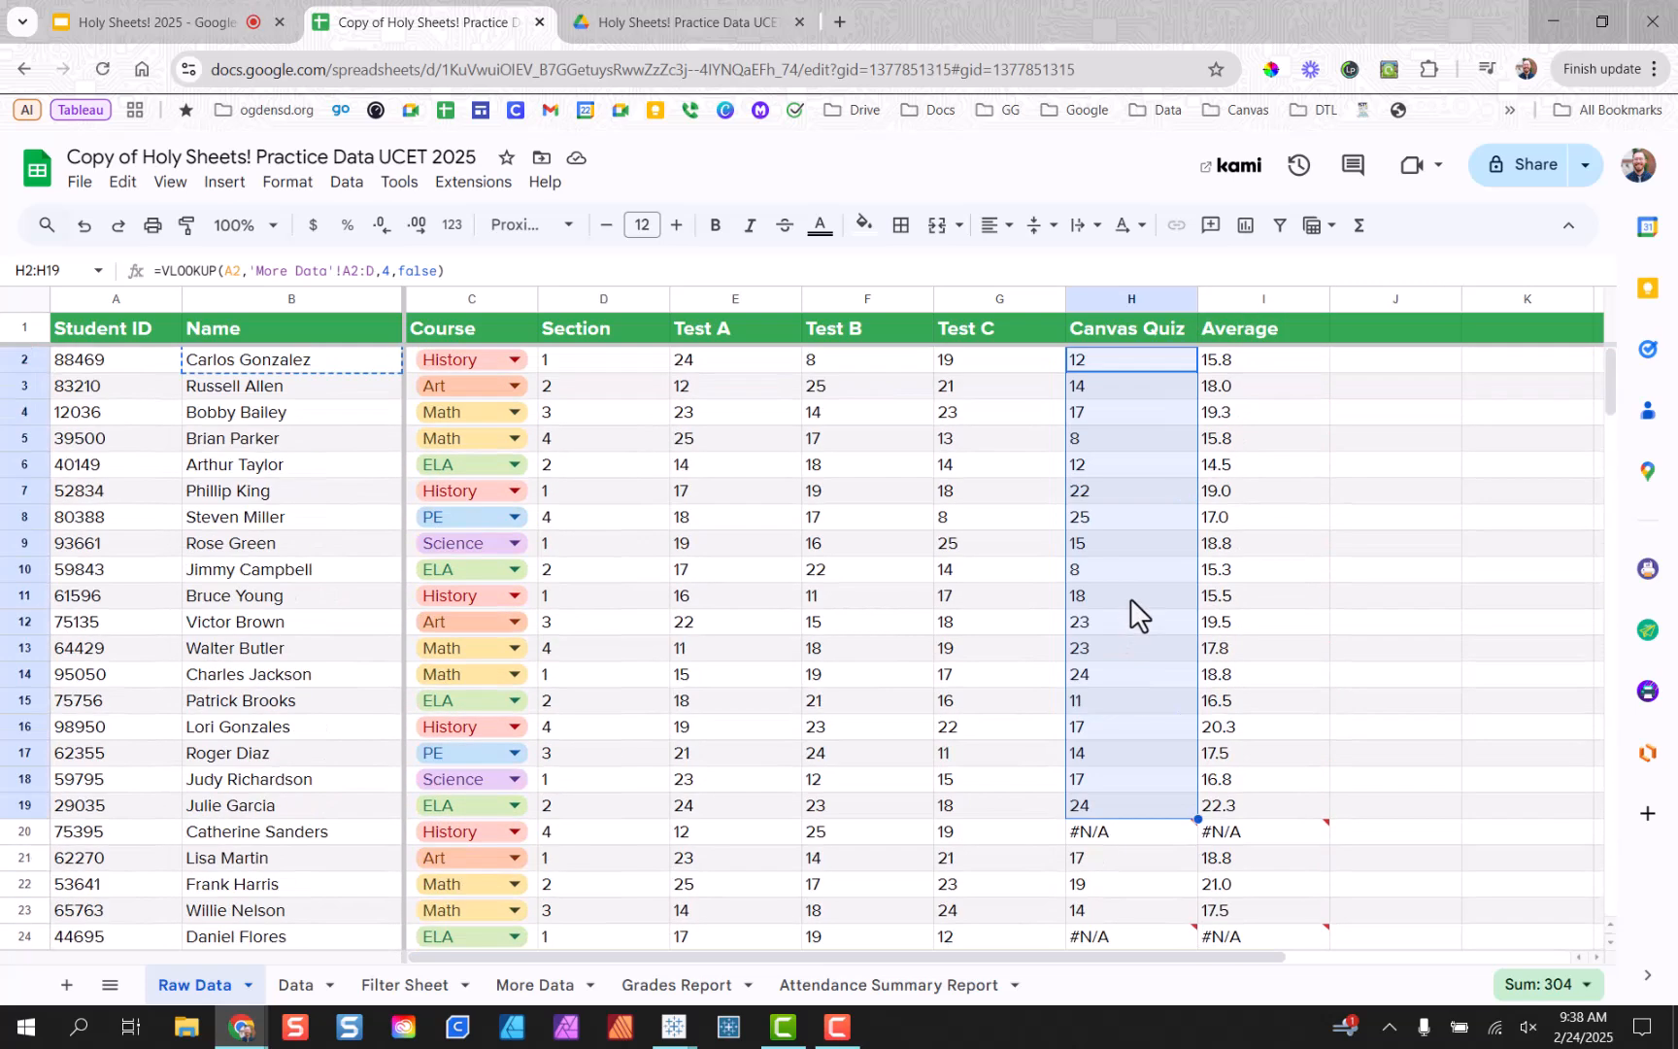
Highlight the shifted 'More Data'!A3 range reference inside H3's formula.
double_click(1145, 385)
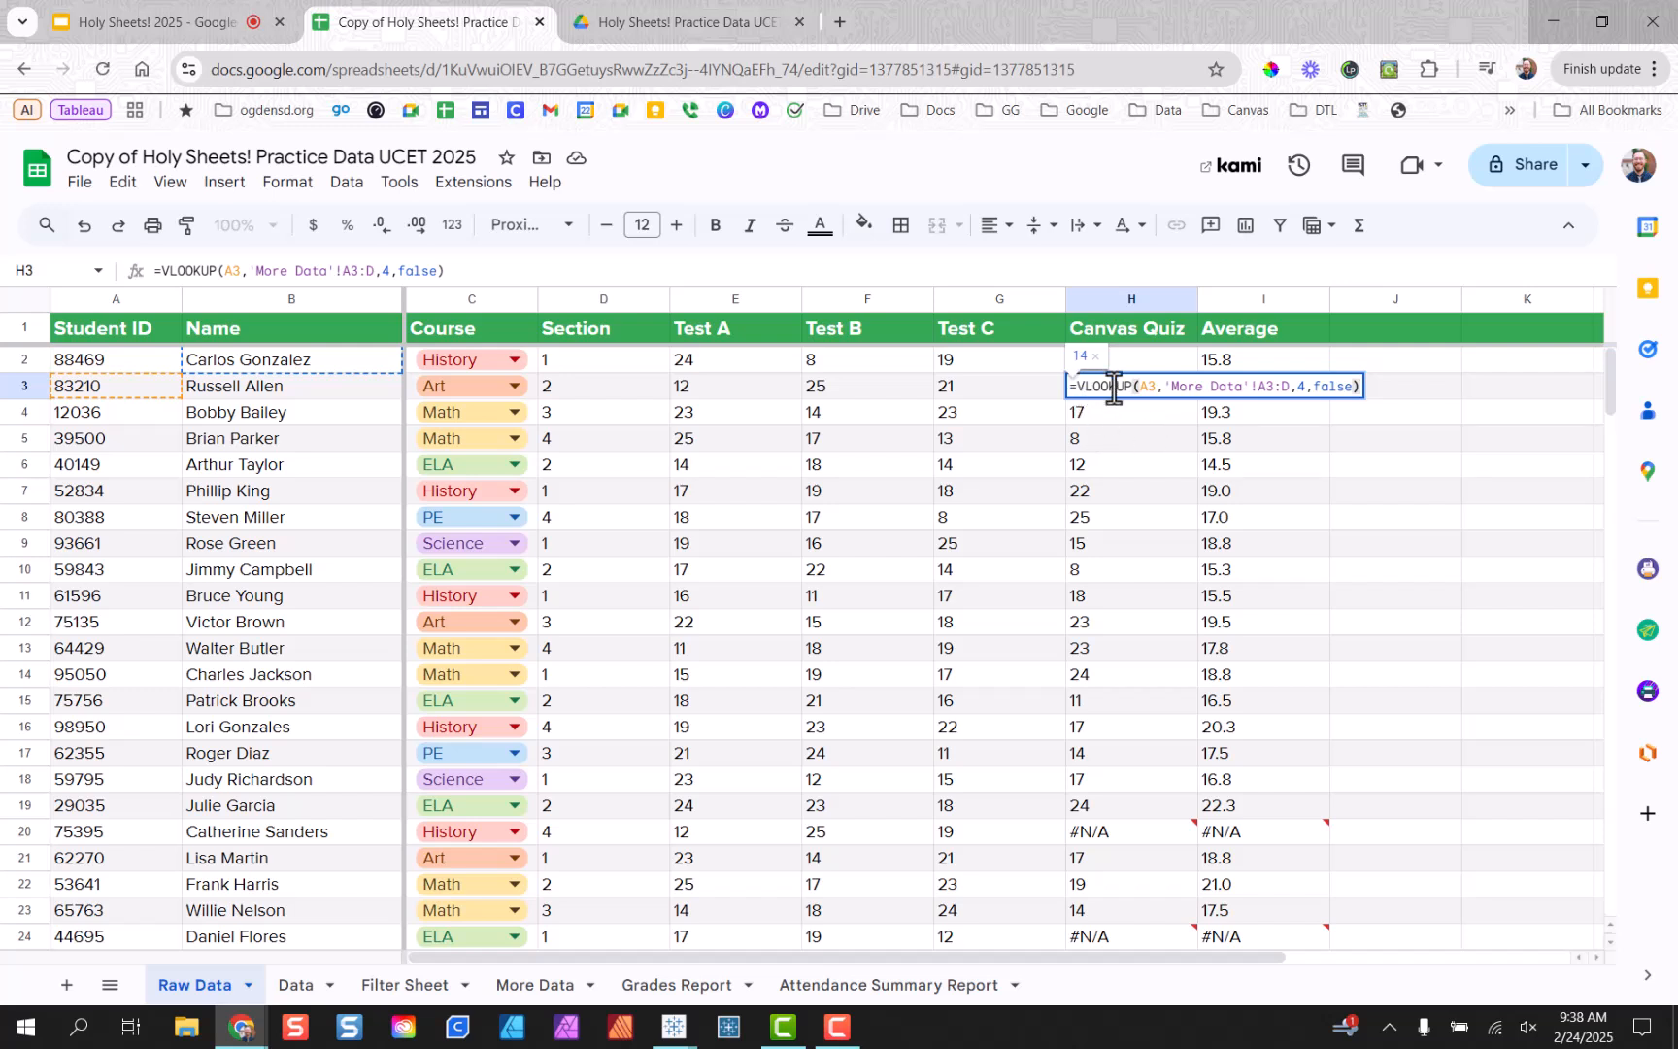
left_click(1146, 386)
left_click_drag(1171, 388, 1290, 391)
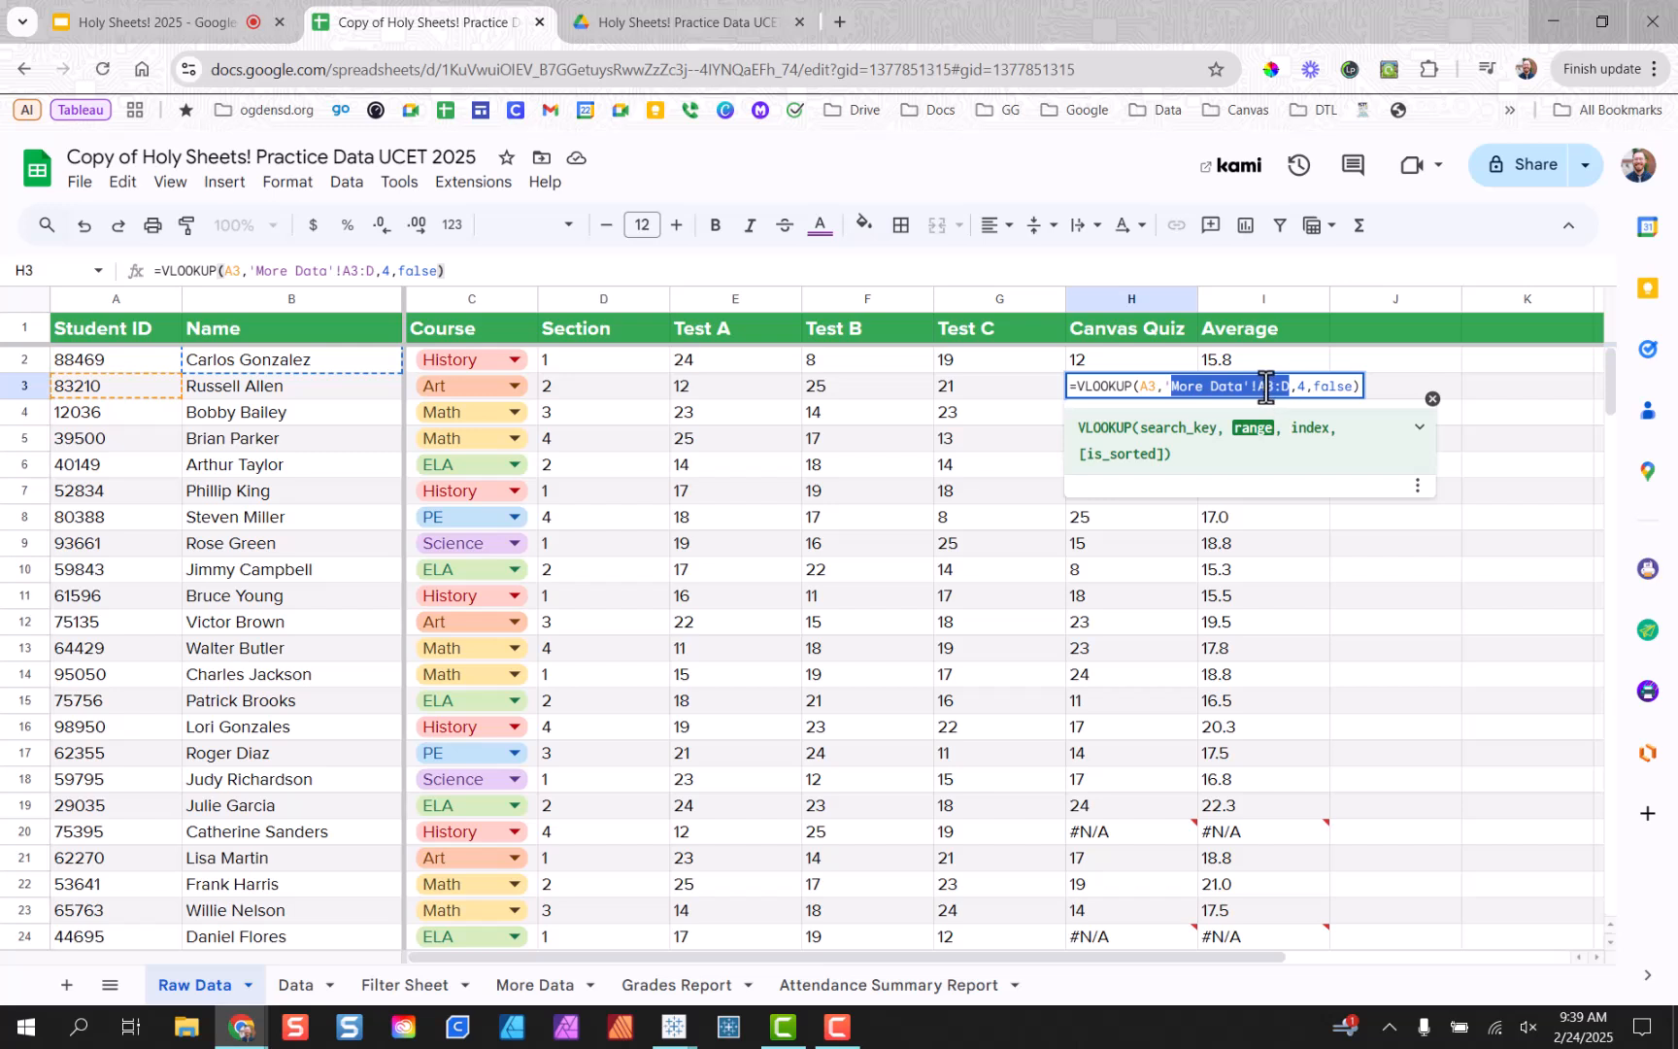
left_click(927, 493)
Check the drifting lookup ranges in H4, H5 and H6, then reopen H2's formula.
left_click(1129, 409)
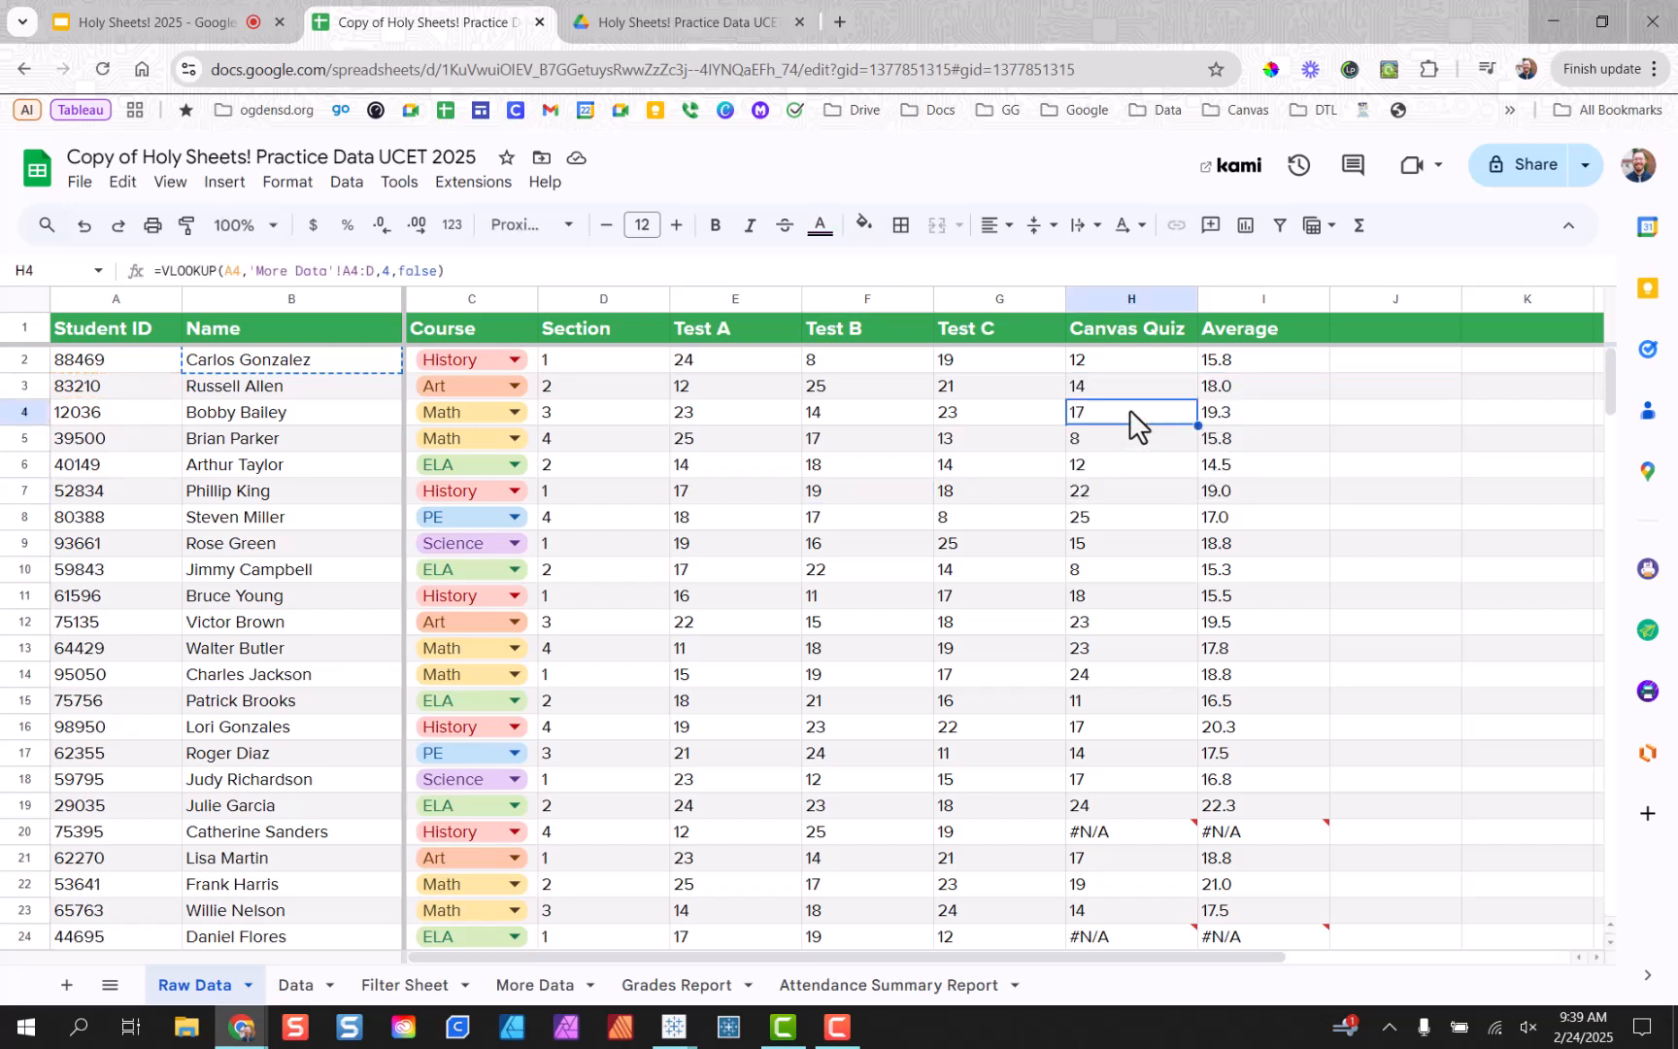
double_click(1128, 409)
left_click(1125, 433)
double_click(1124, 433)
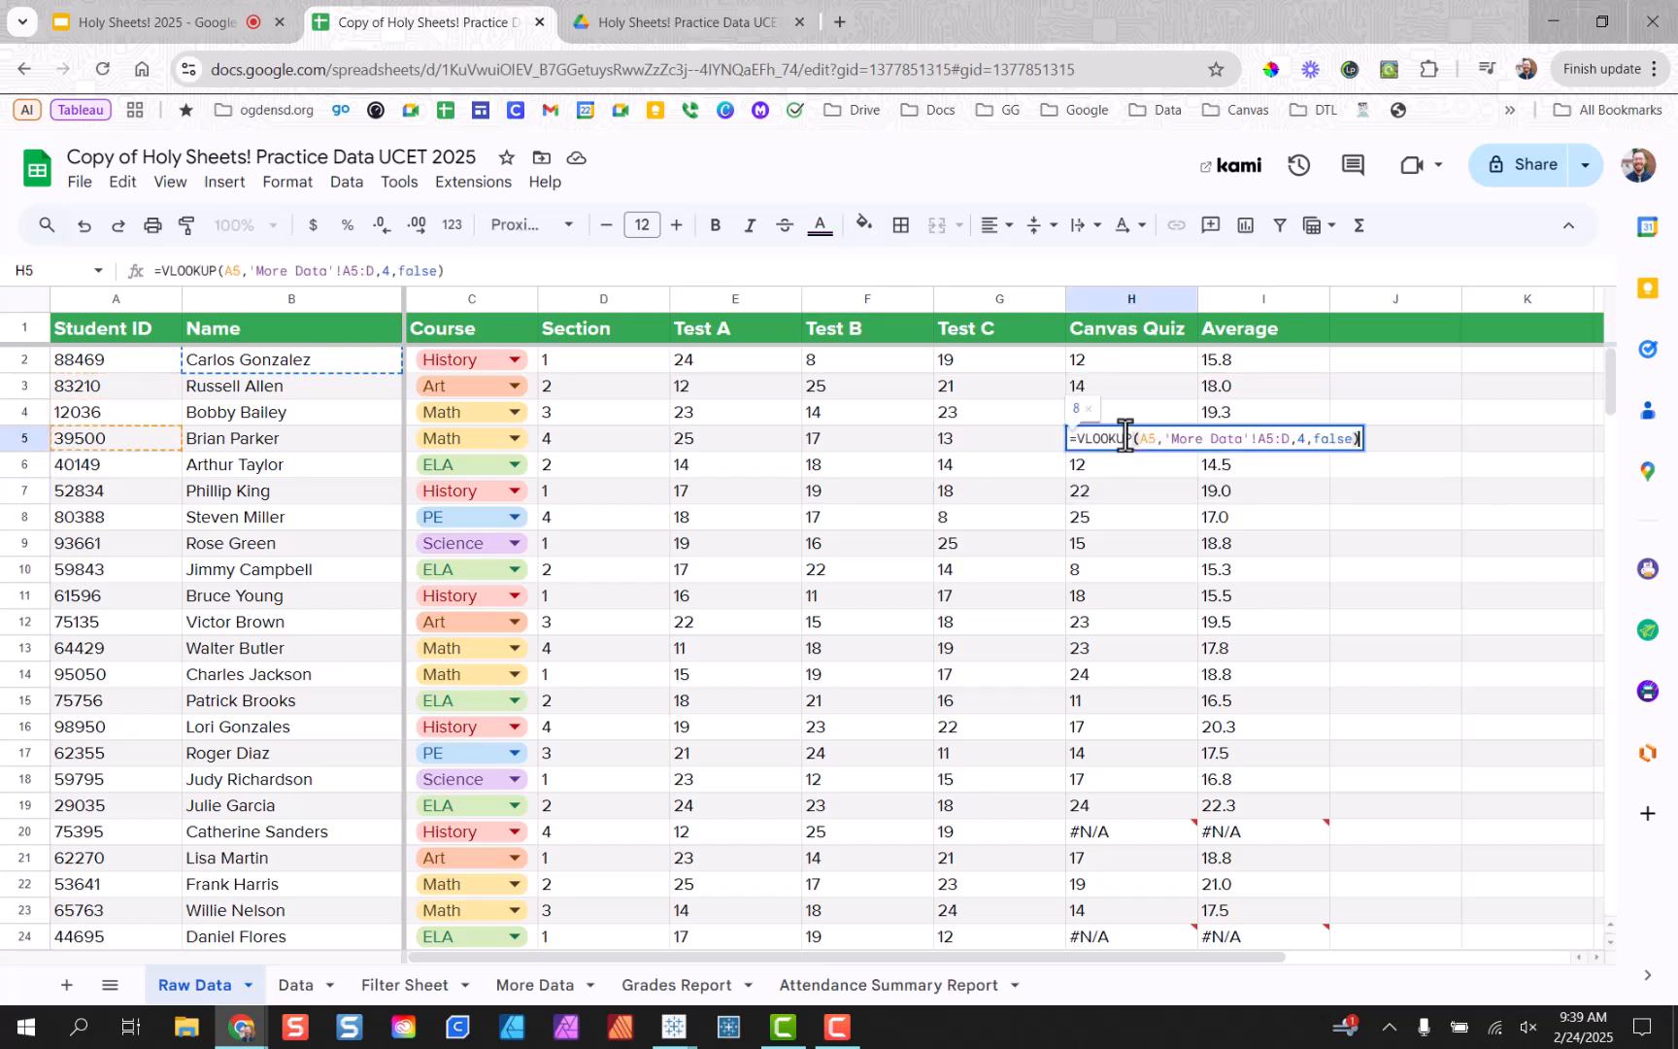
left_click(1110, 477)
double_click(1110, 477)
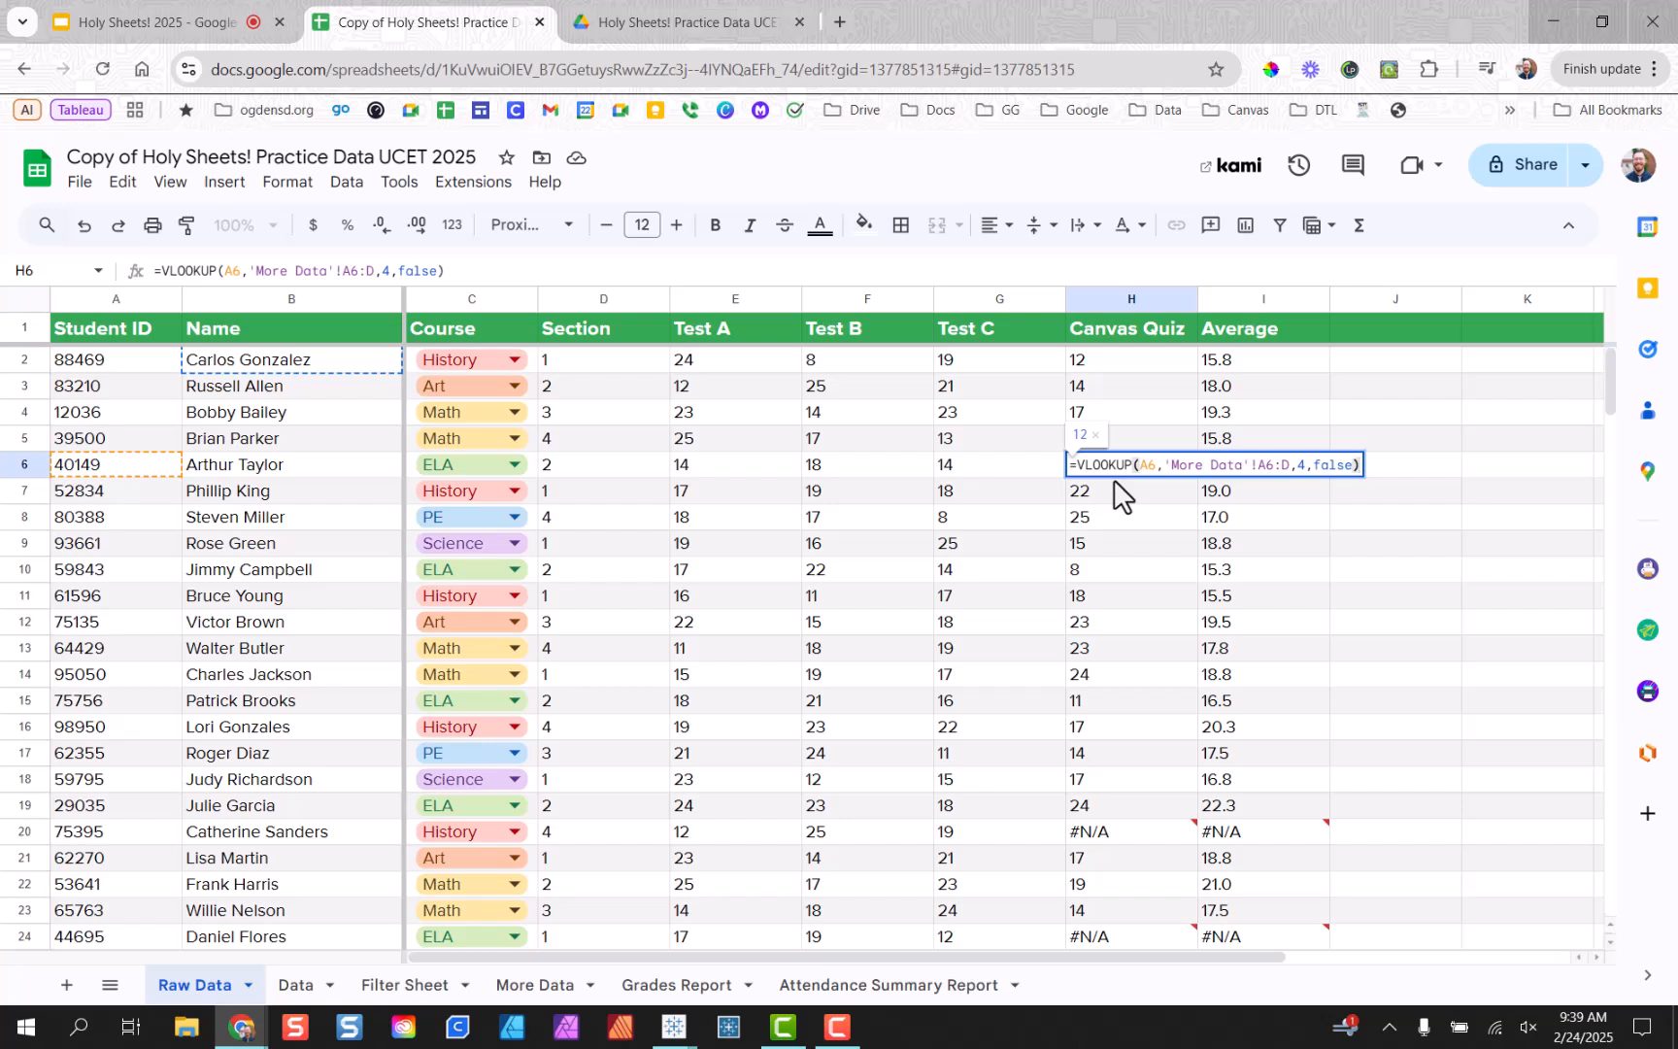
left_click(1109, 369)
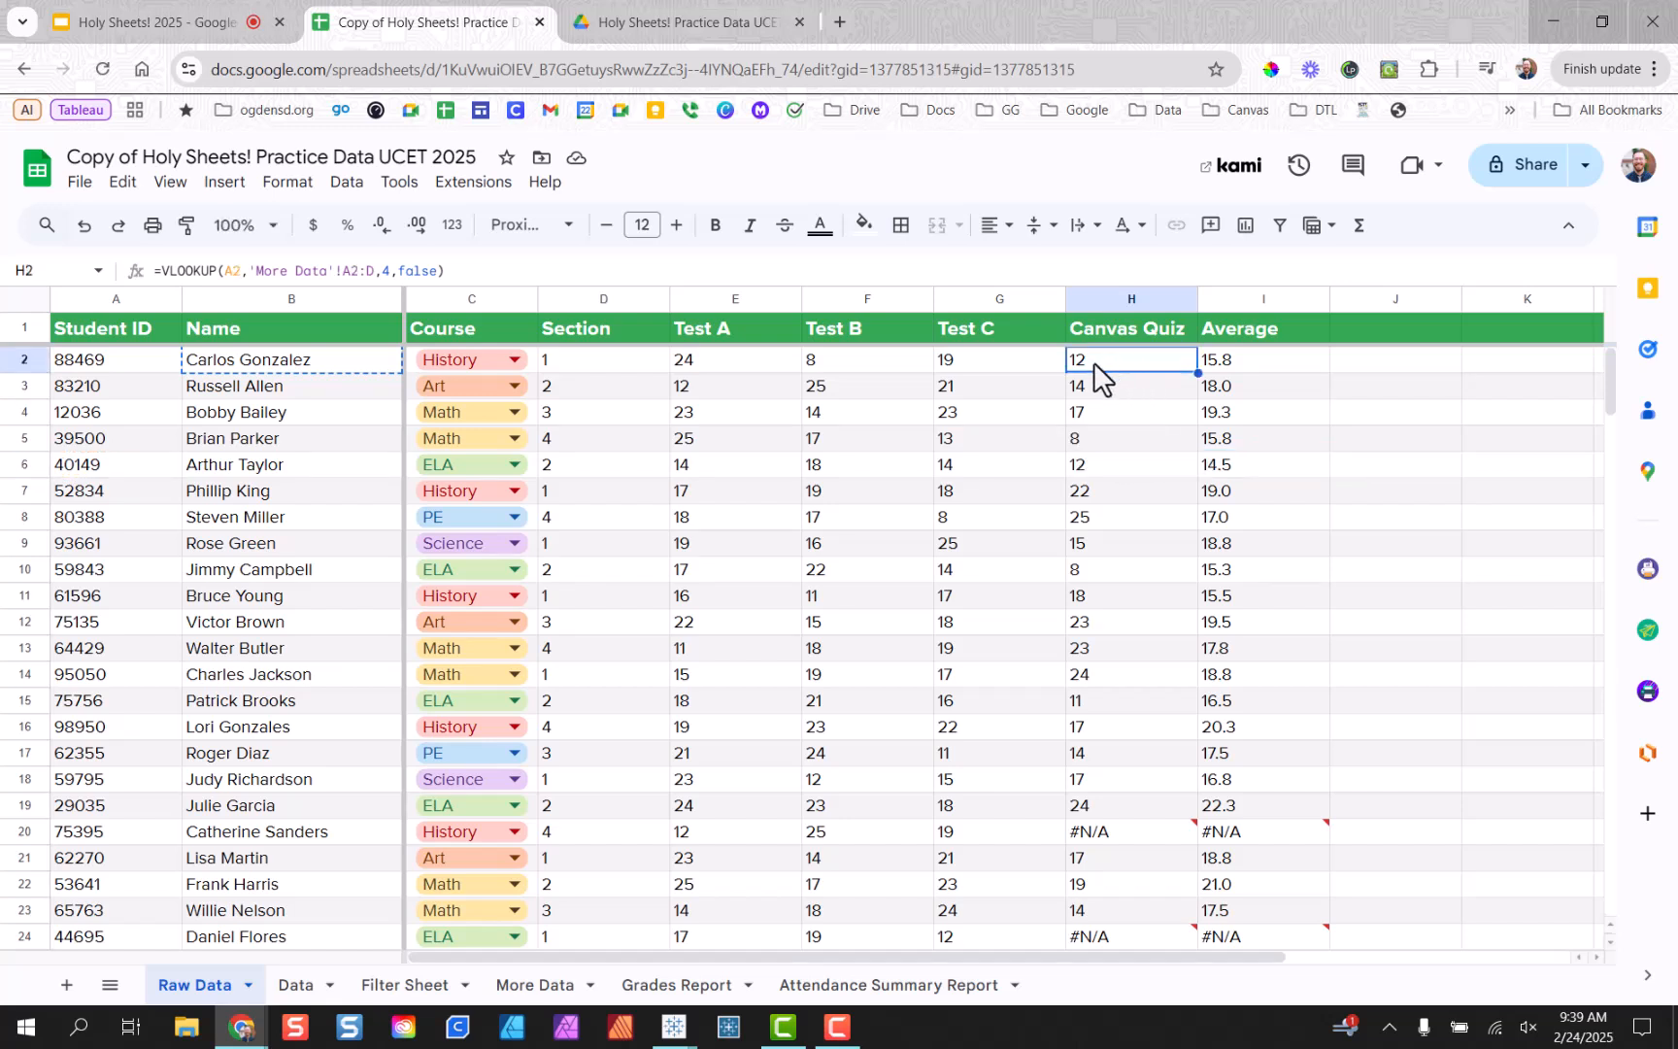
double_click(1096, 374)
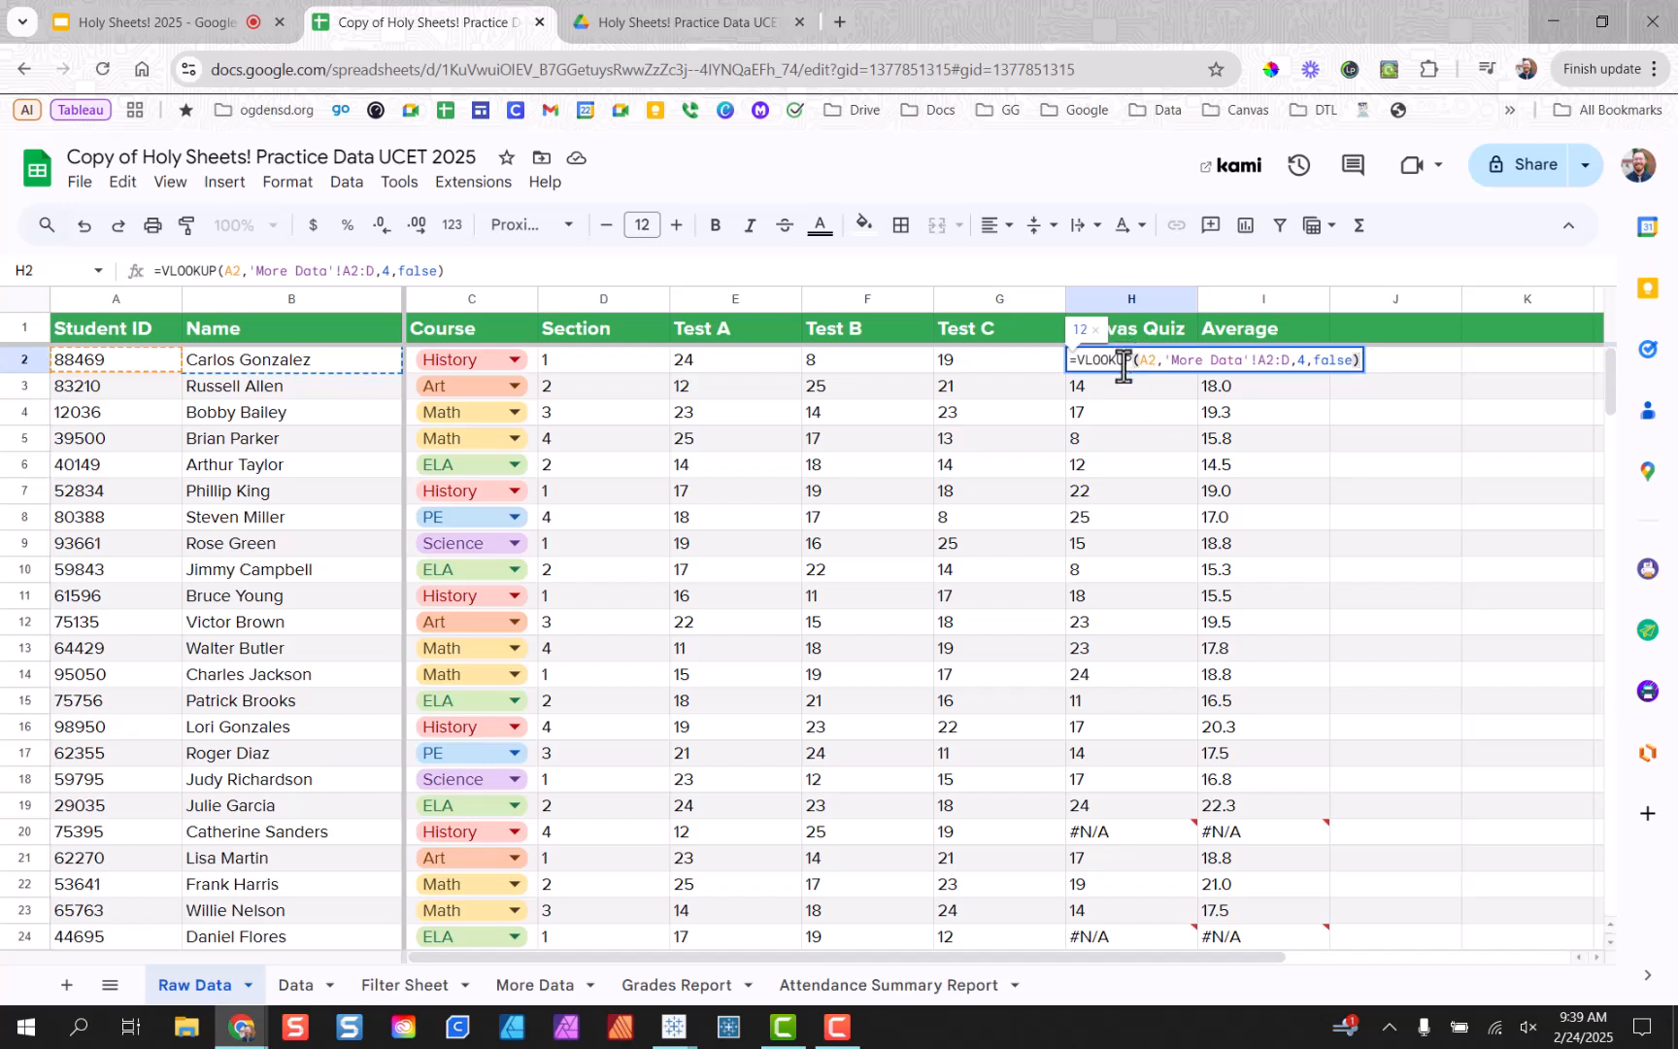
Anchor H2's lookup range as 'More Data'!A$2:D.
left_click(1262, 360)
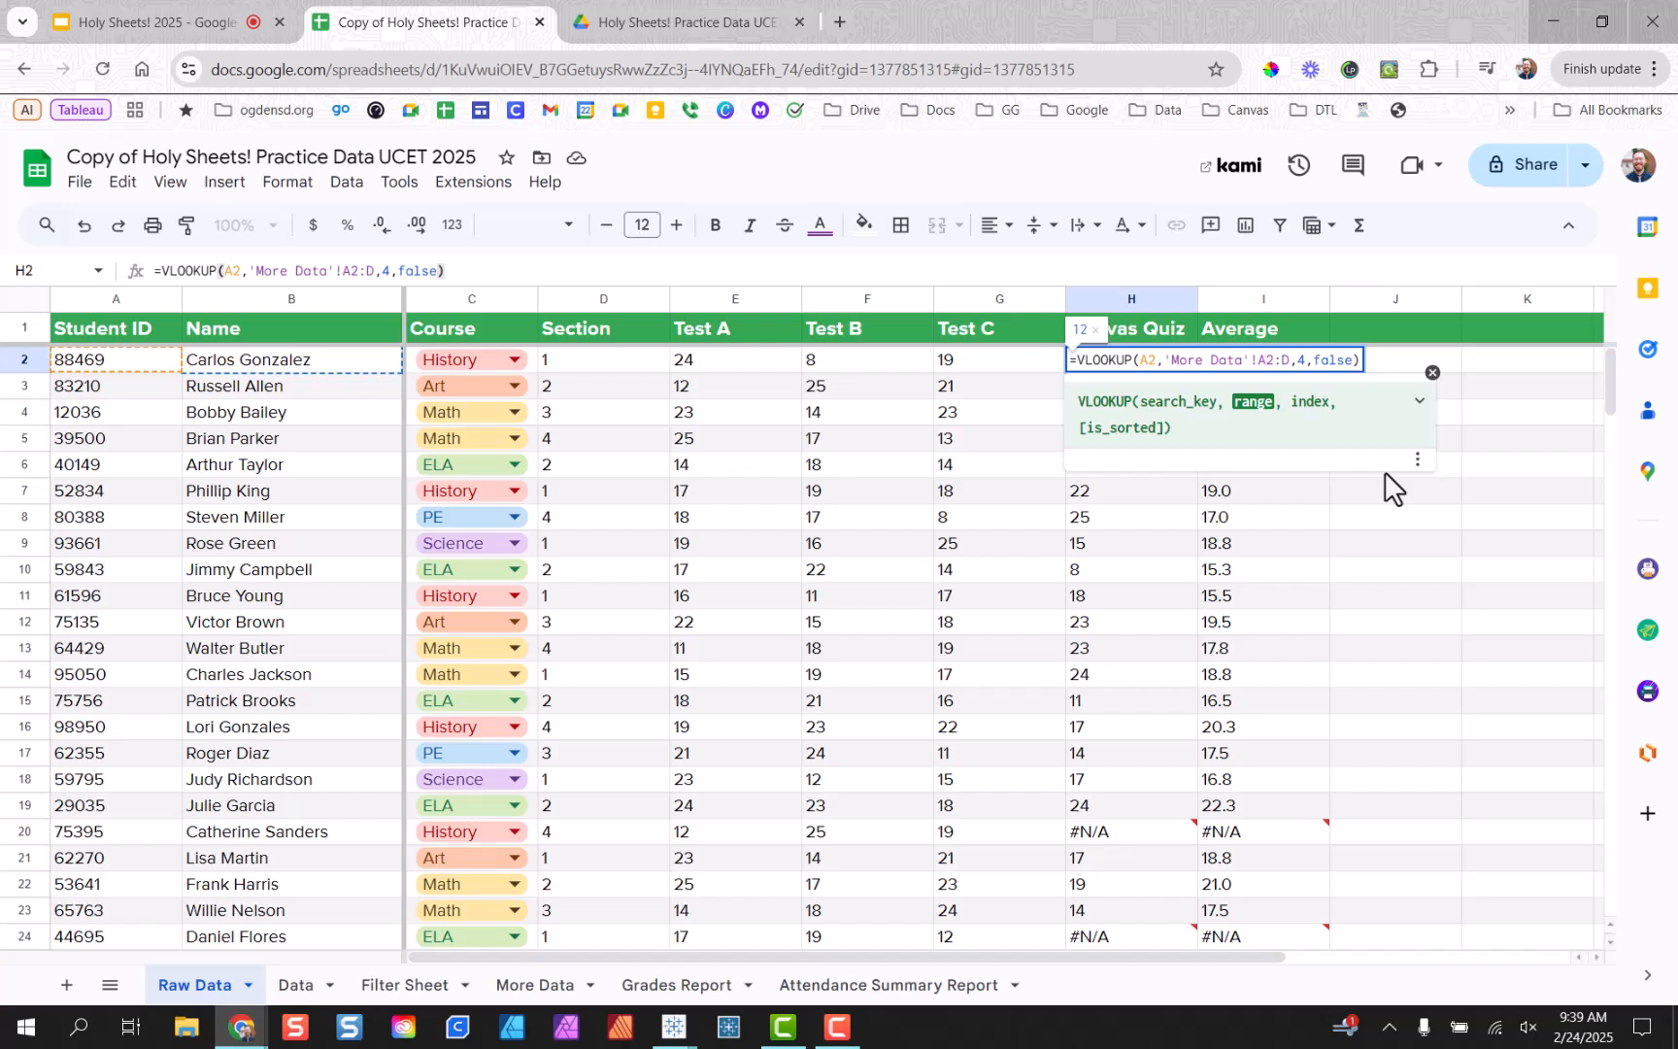
type("$")
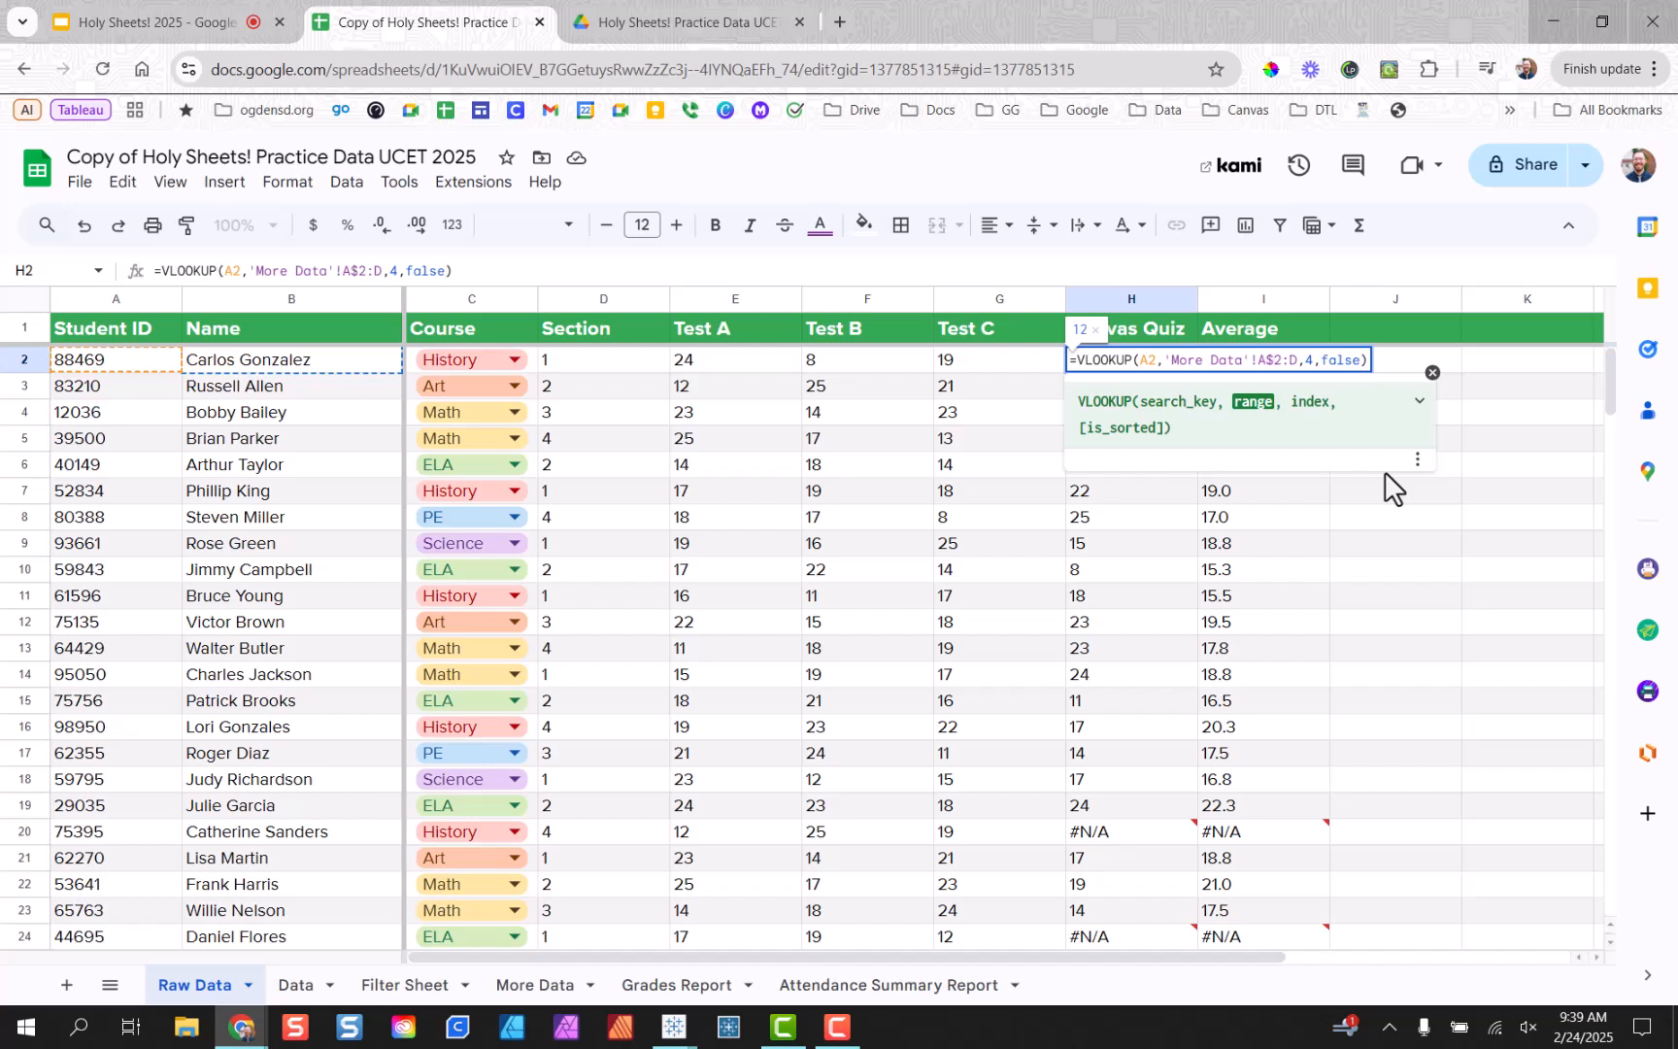
key("Return")
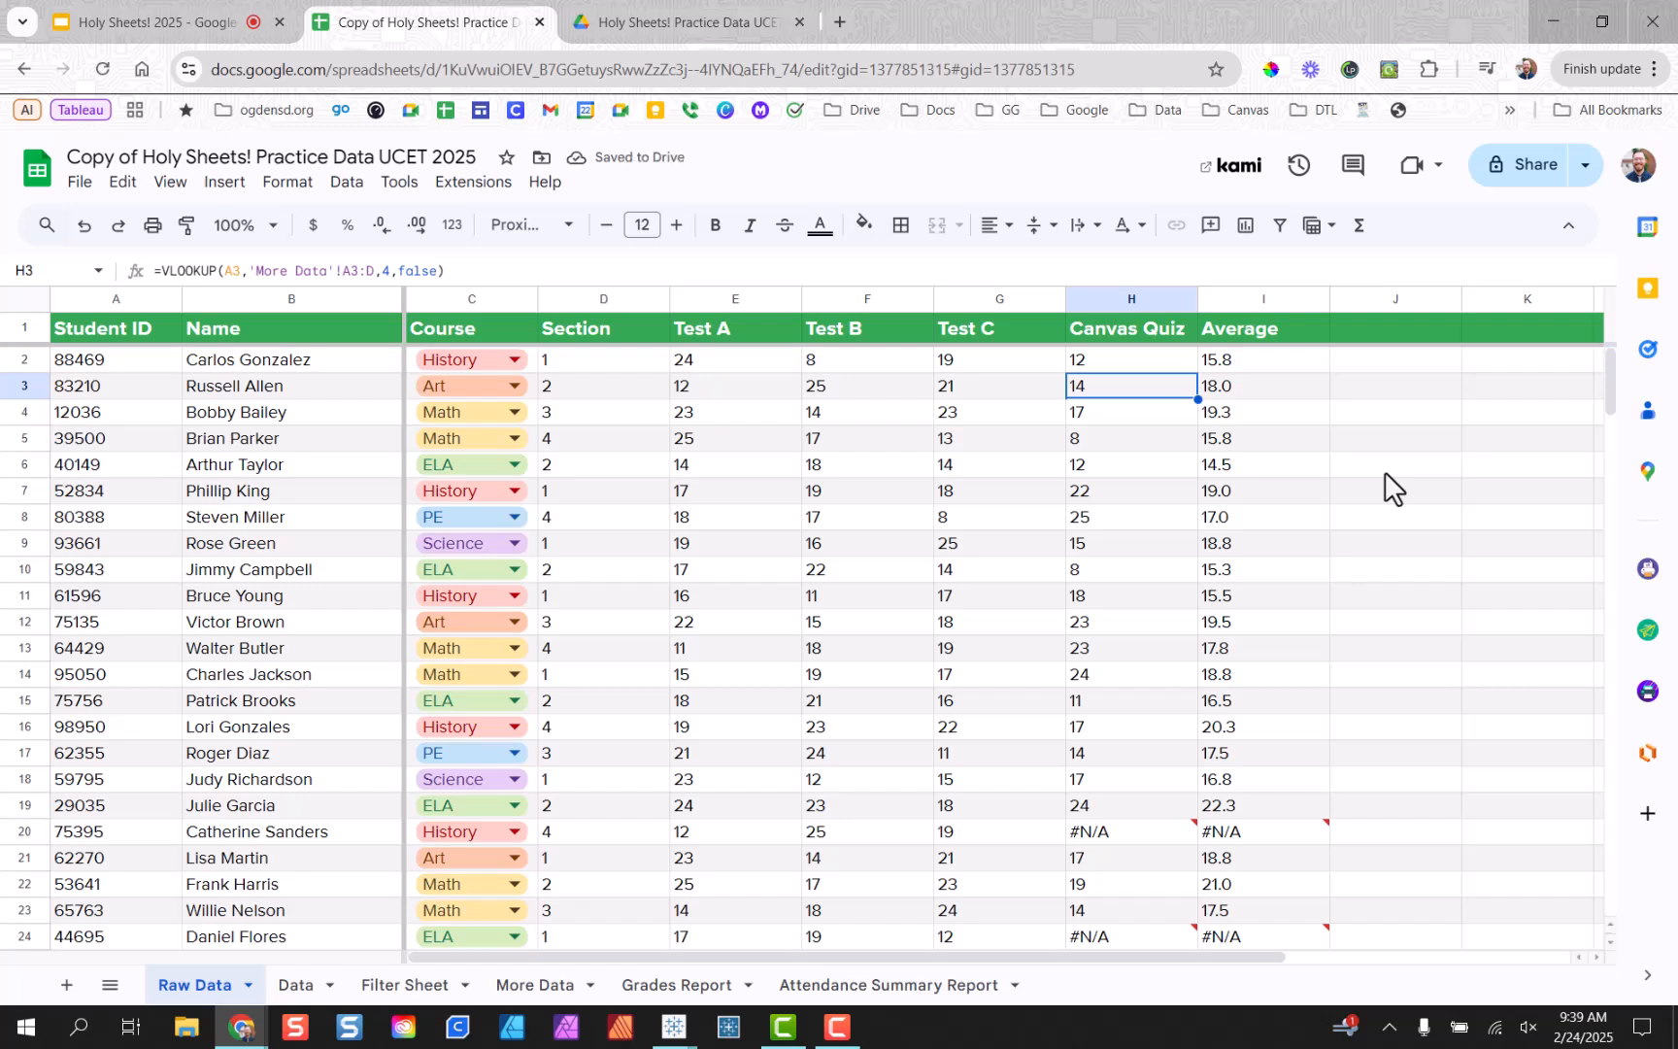
double_click(1141, 364)
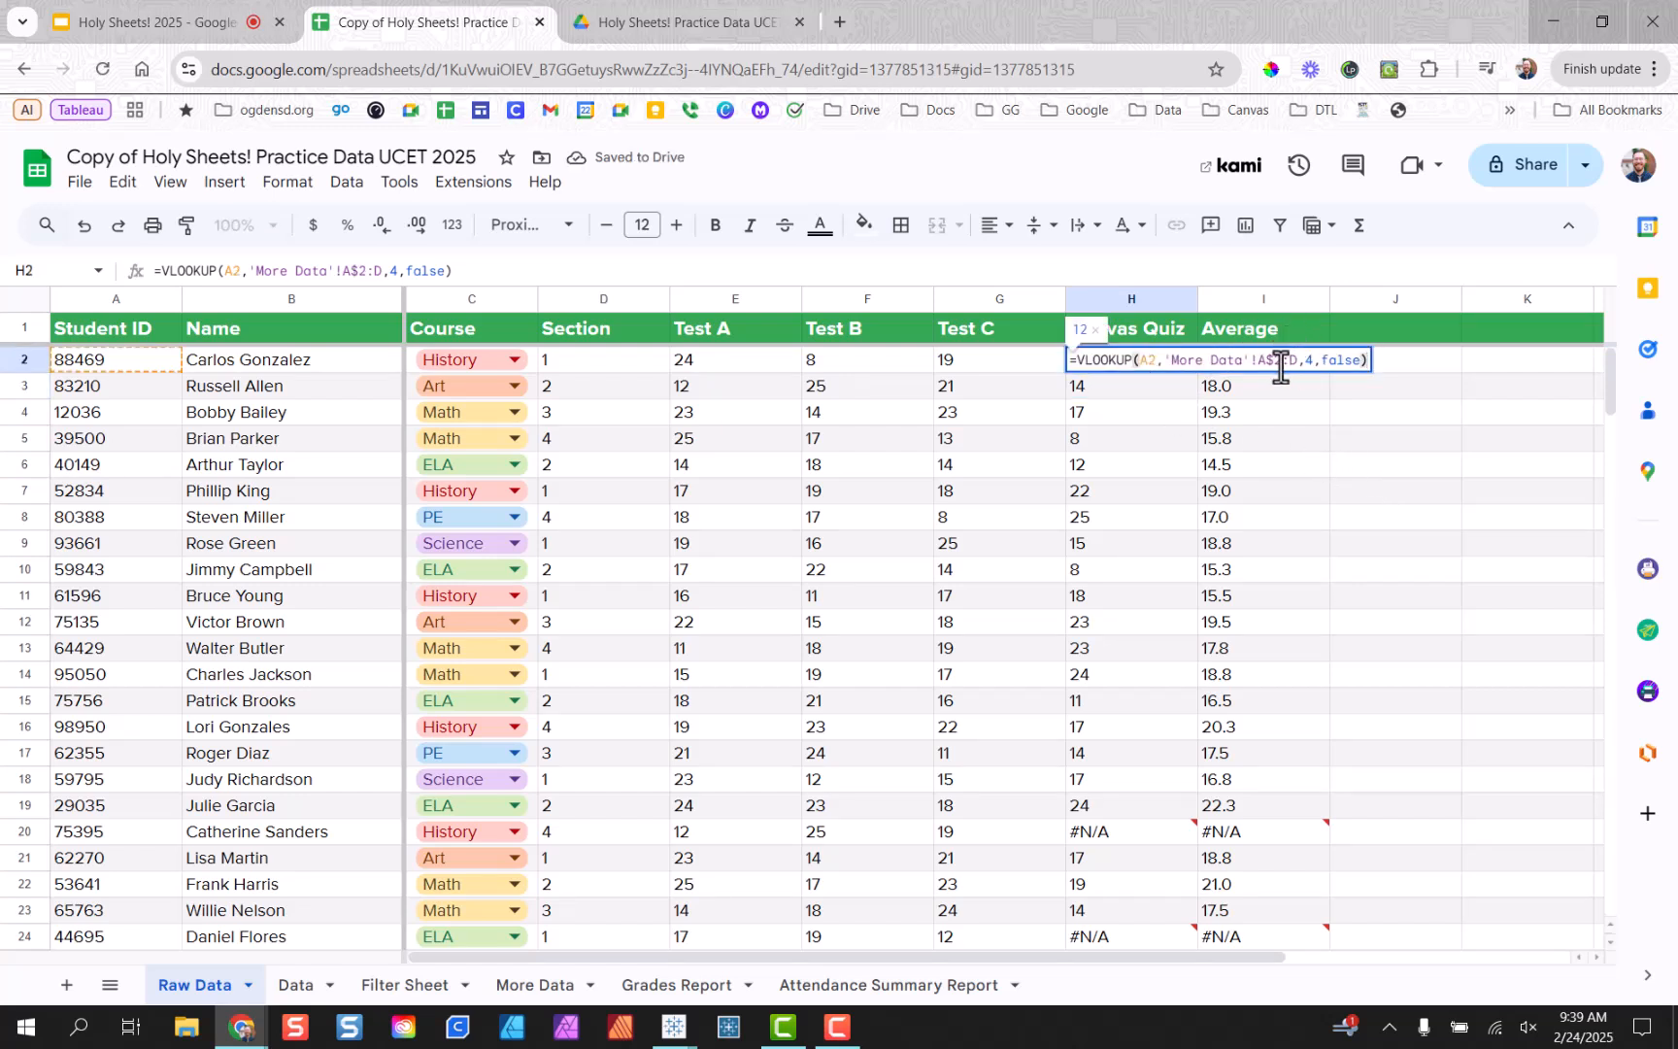
left_click(1279, 357)
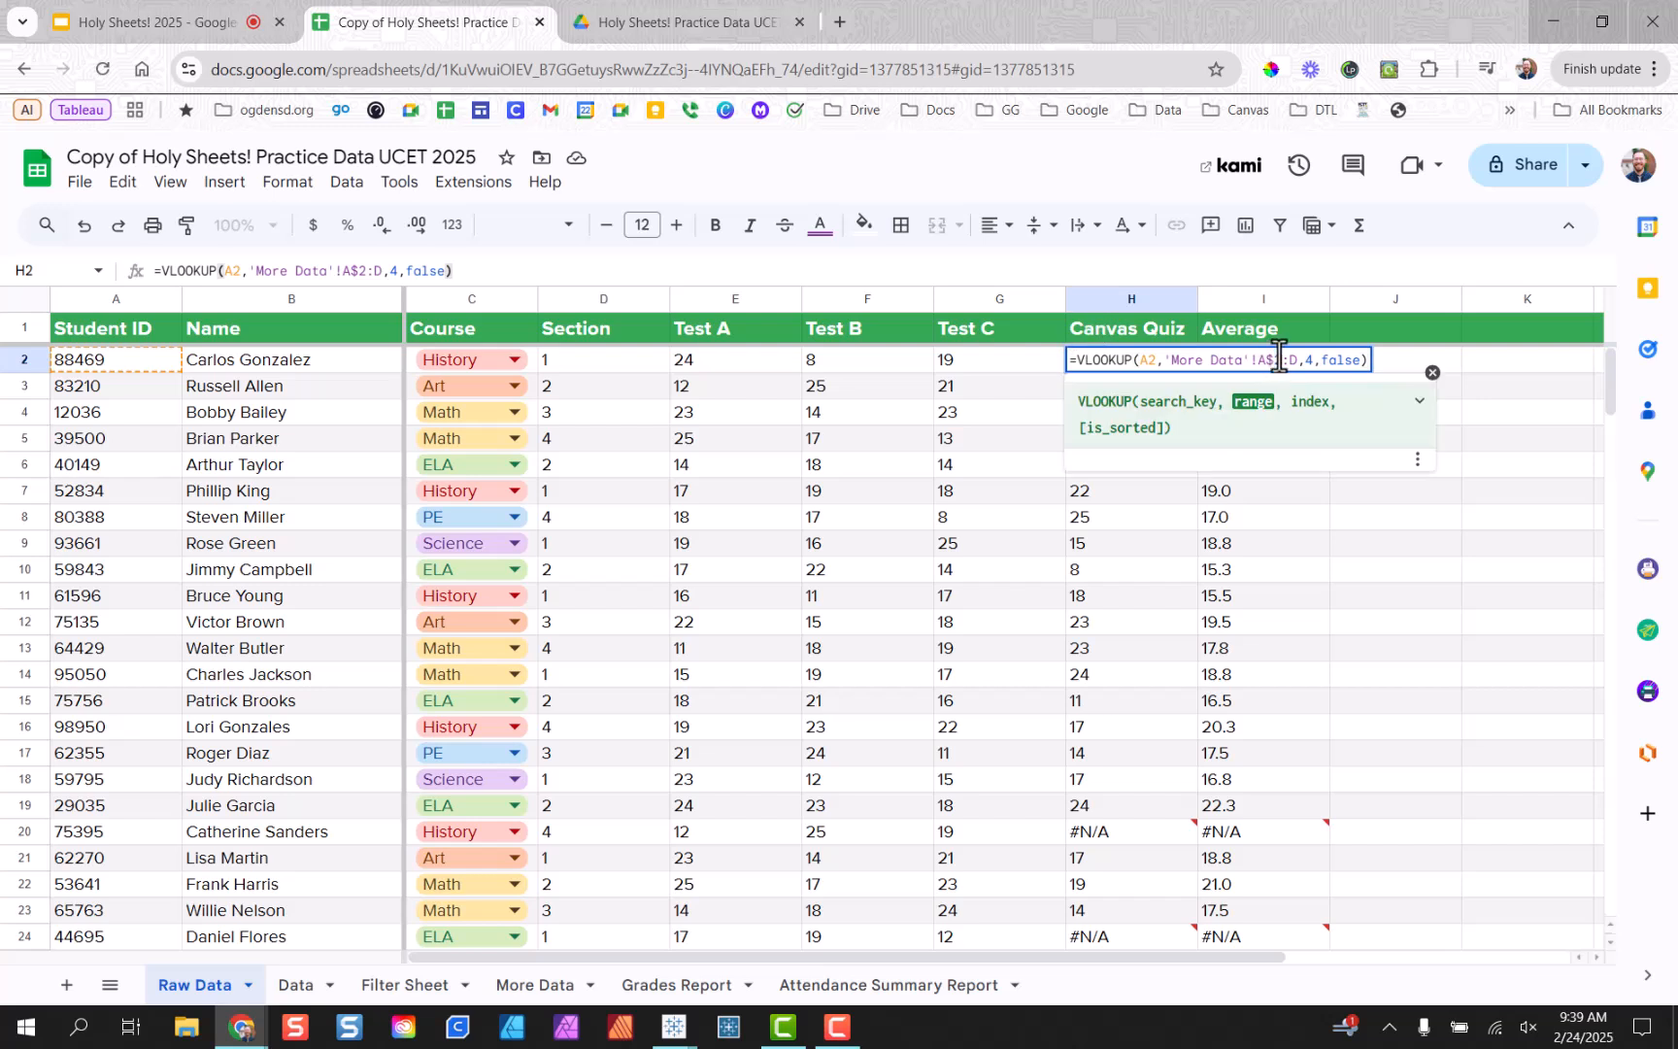
double_click(1279, 359)
left_click(1243, 490)
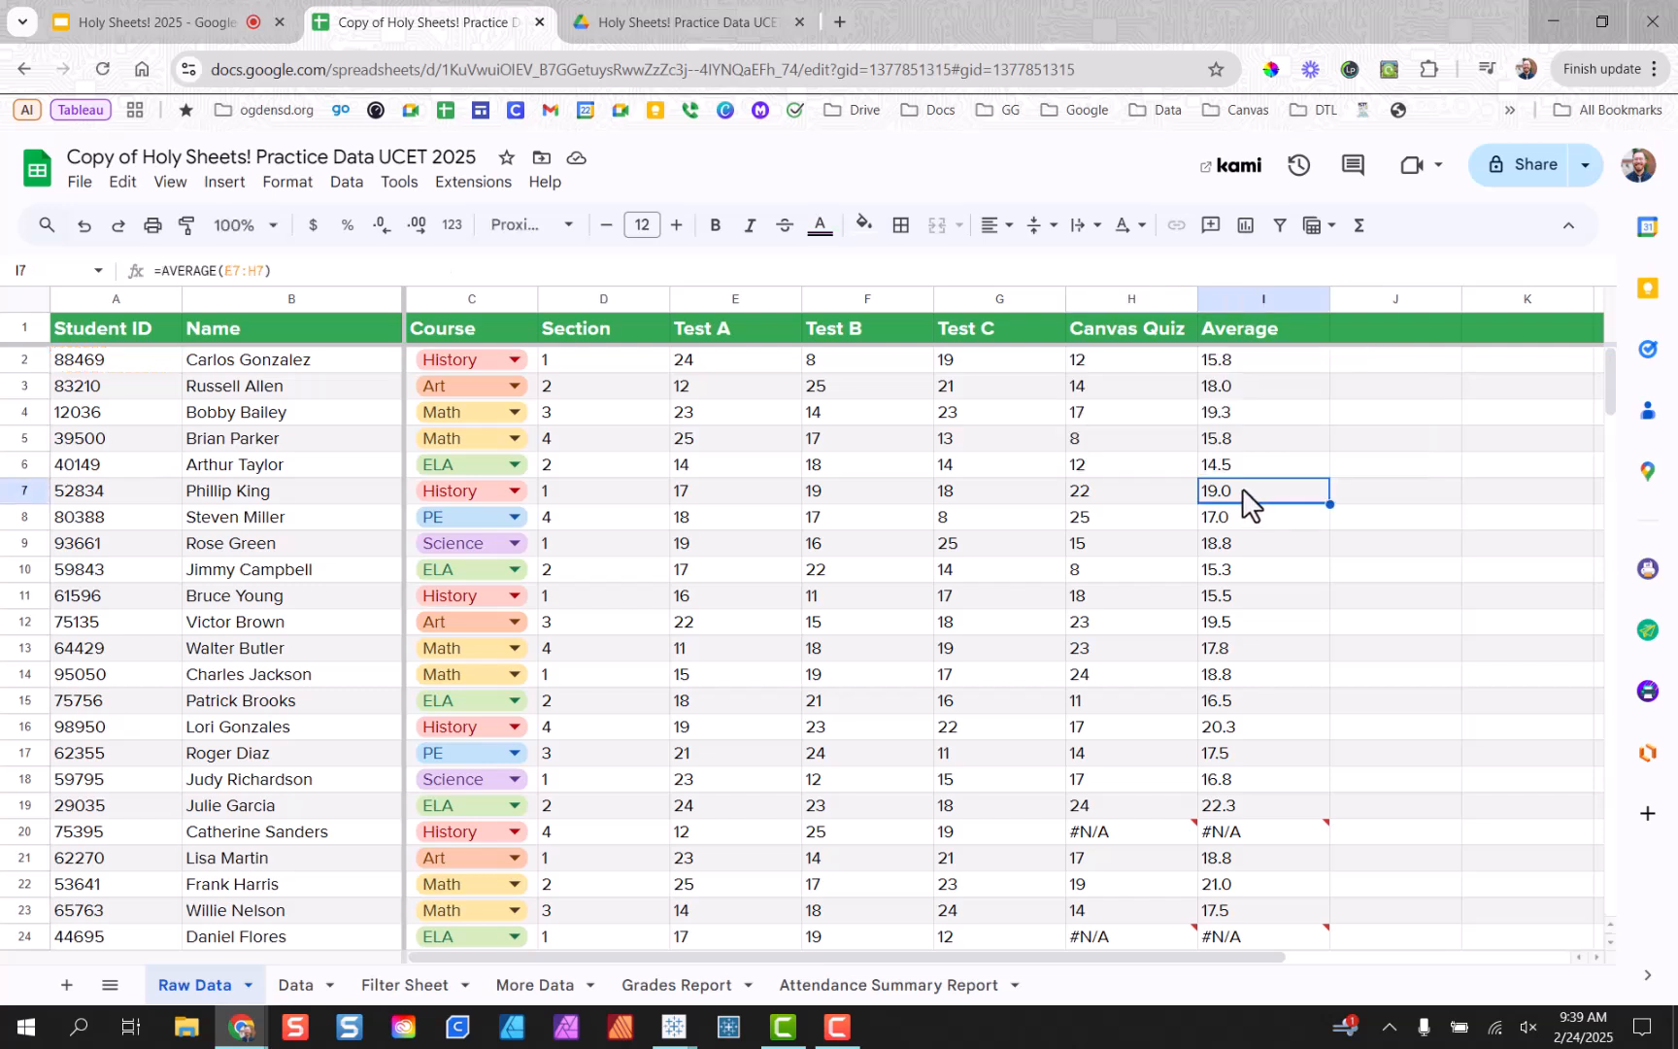
Fill H2's anchored VLOOKUP down column H to row 101.
left_click(1139, 360)
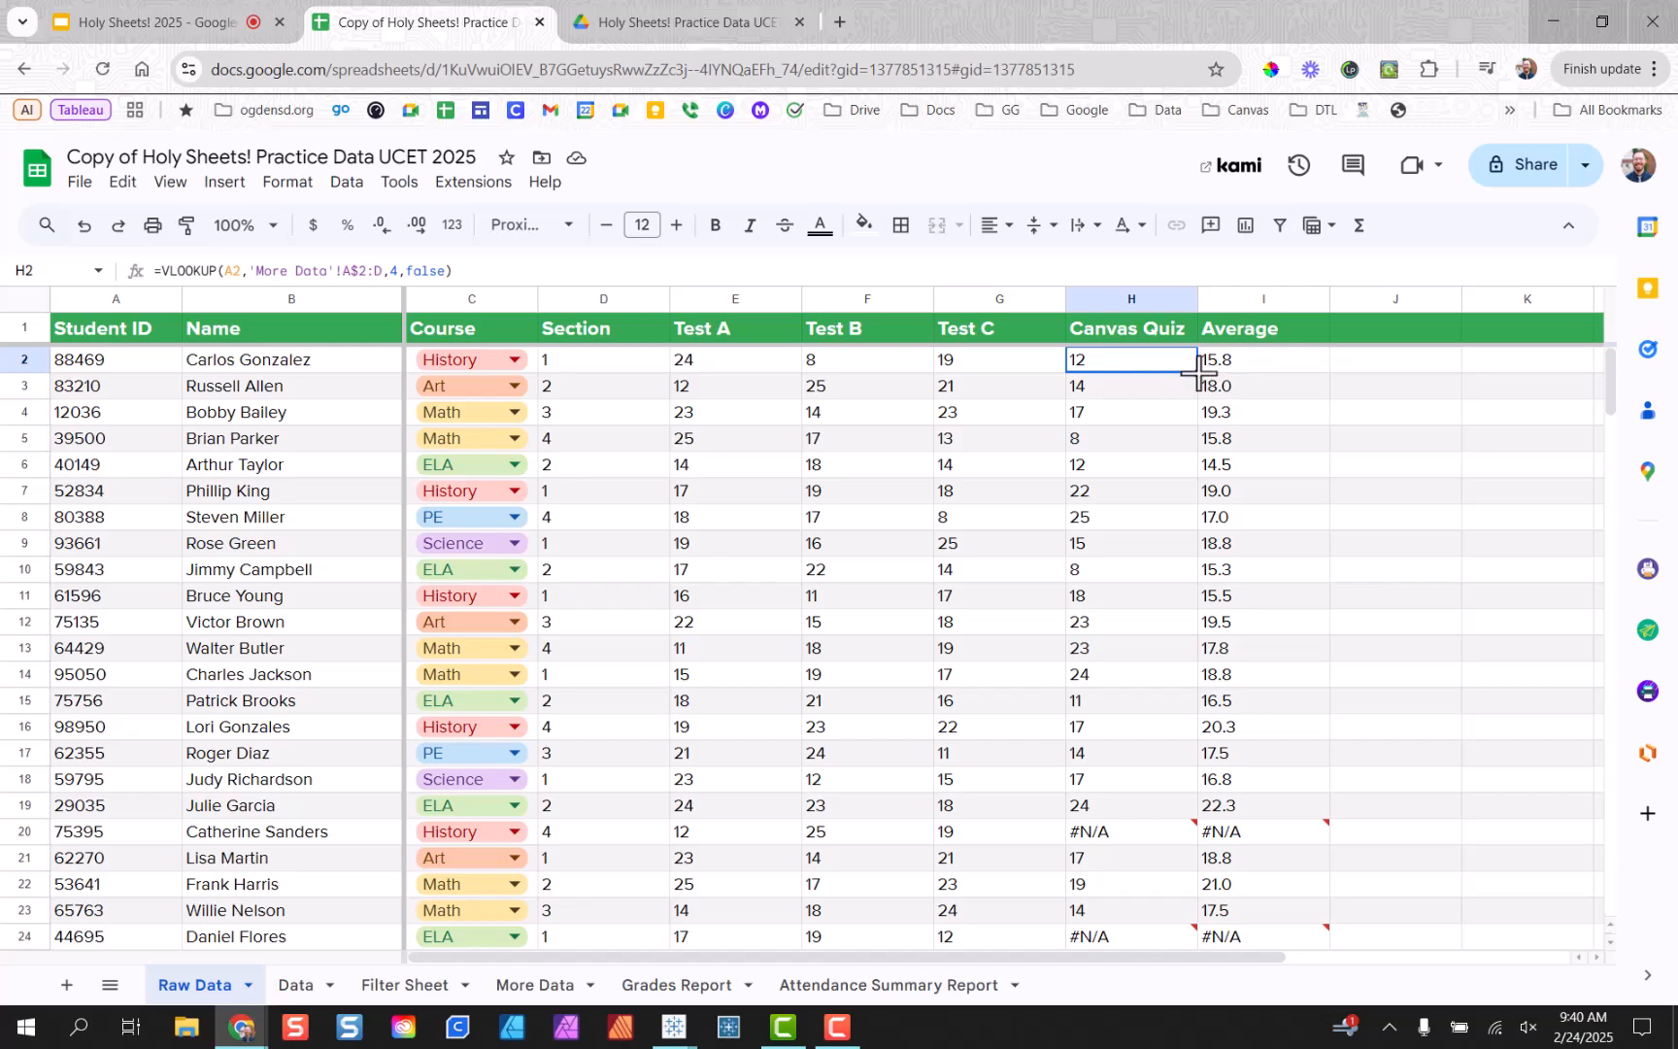
left_click_drag(1200, 372, 1168, 664)
scroll(1265, 583, "down", 10)
scroll(1210, 599, "down", 14)
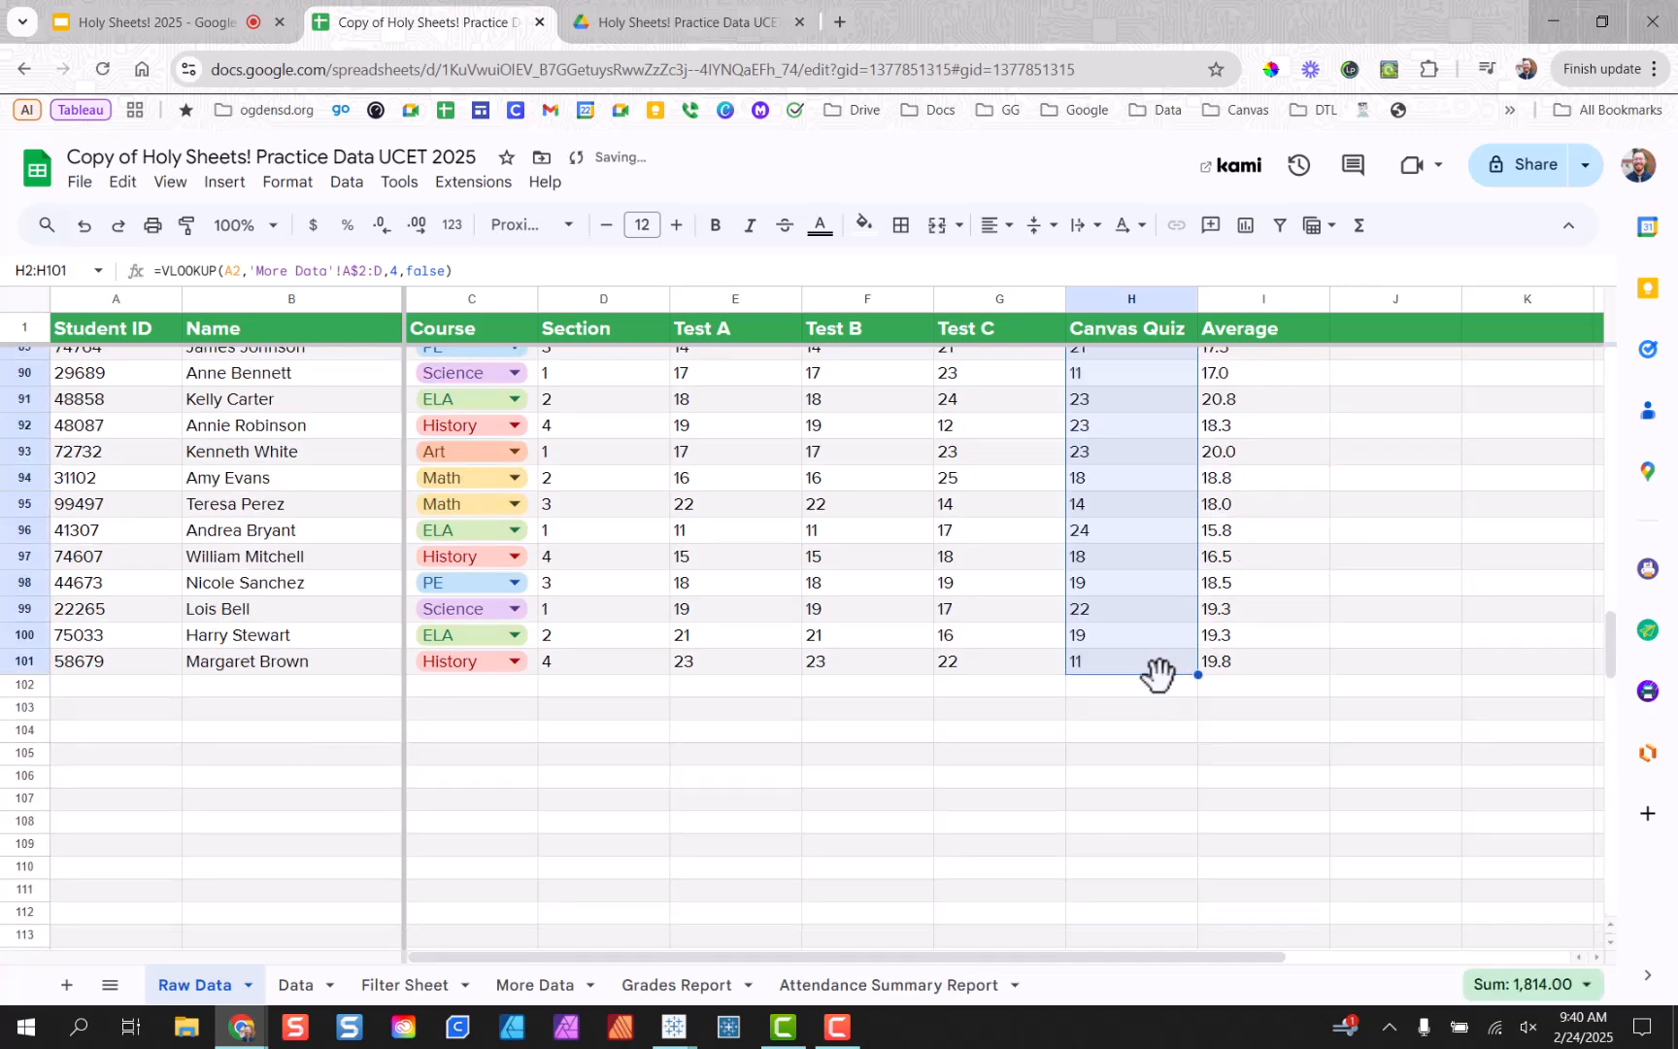
left_click(1156, 712)
scroll(1224, 649, "up", 15)
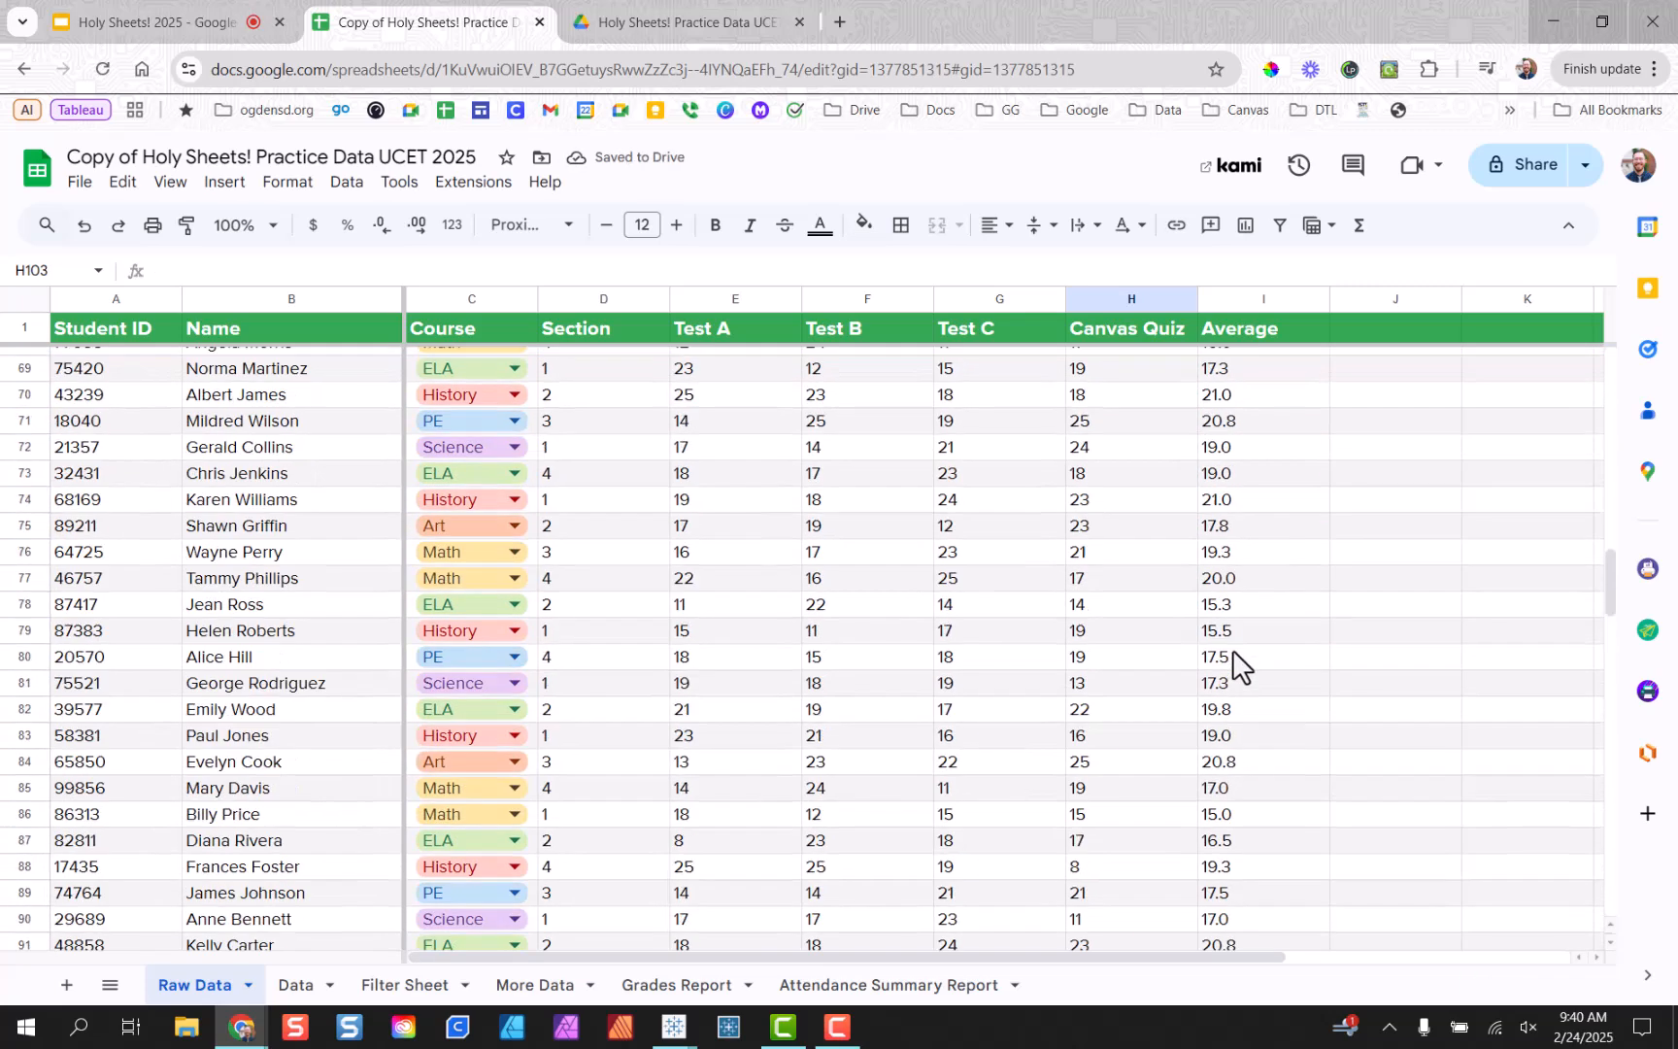
scroll(1198, 632, "up", 14)
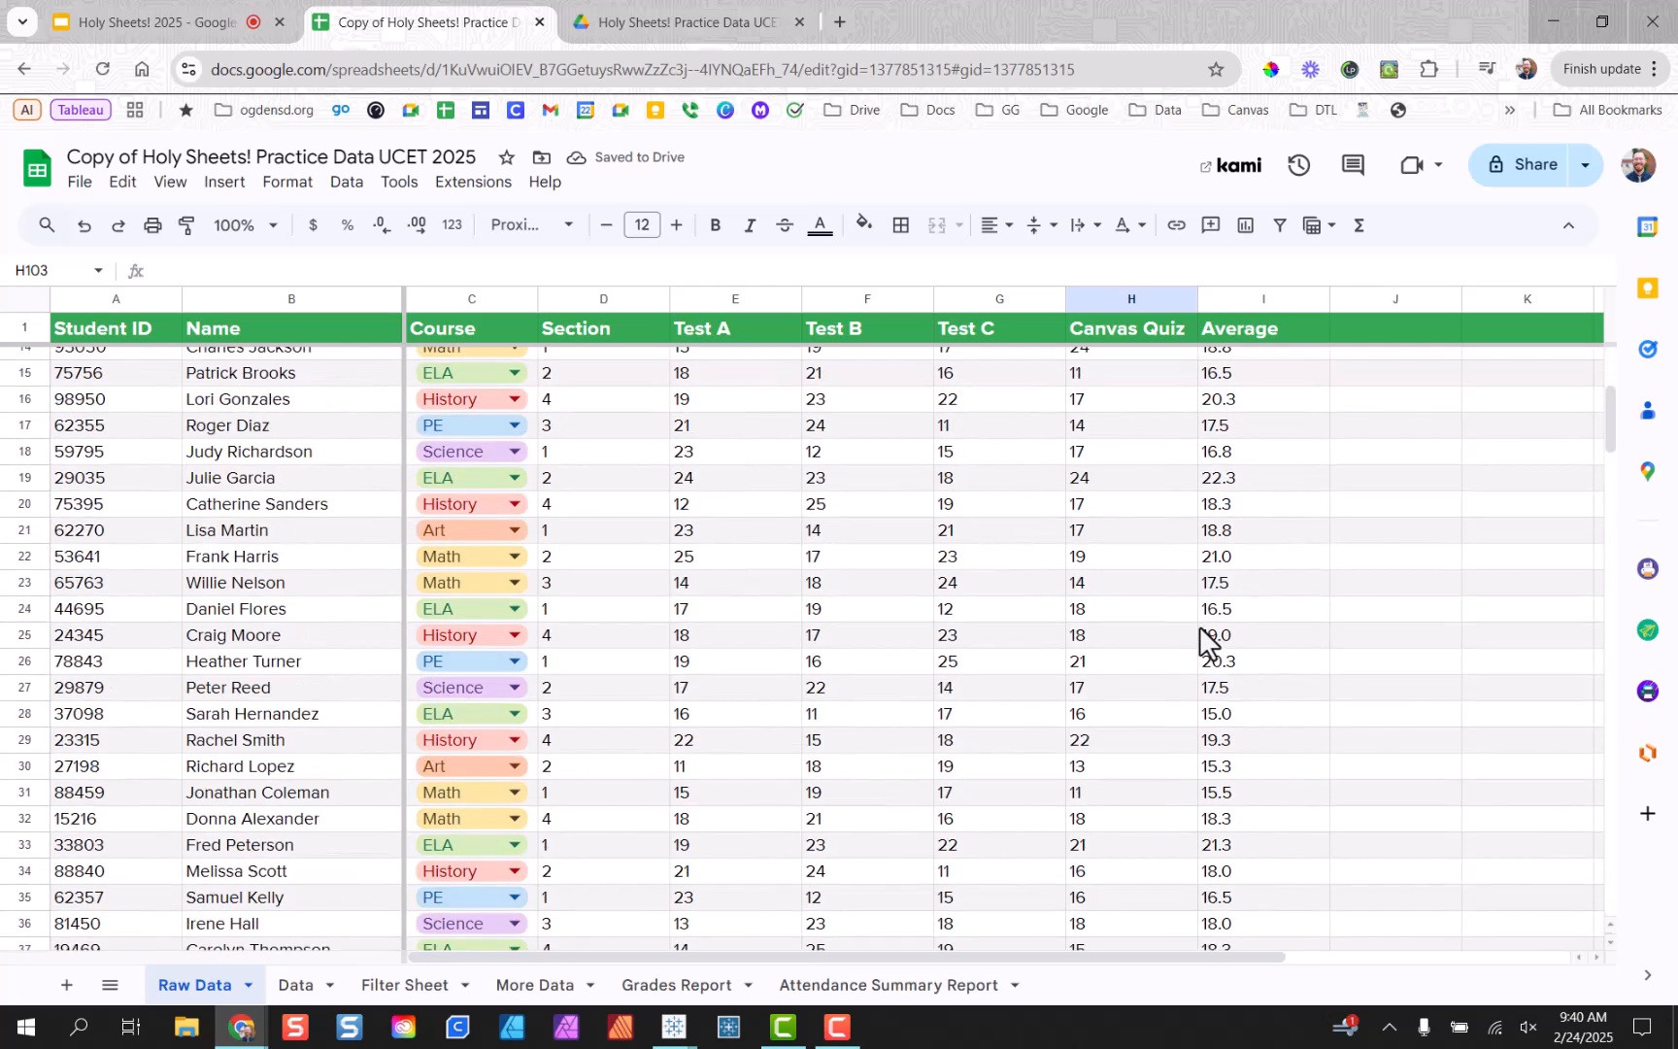
left_click(1110, 387)
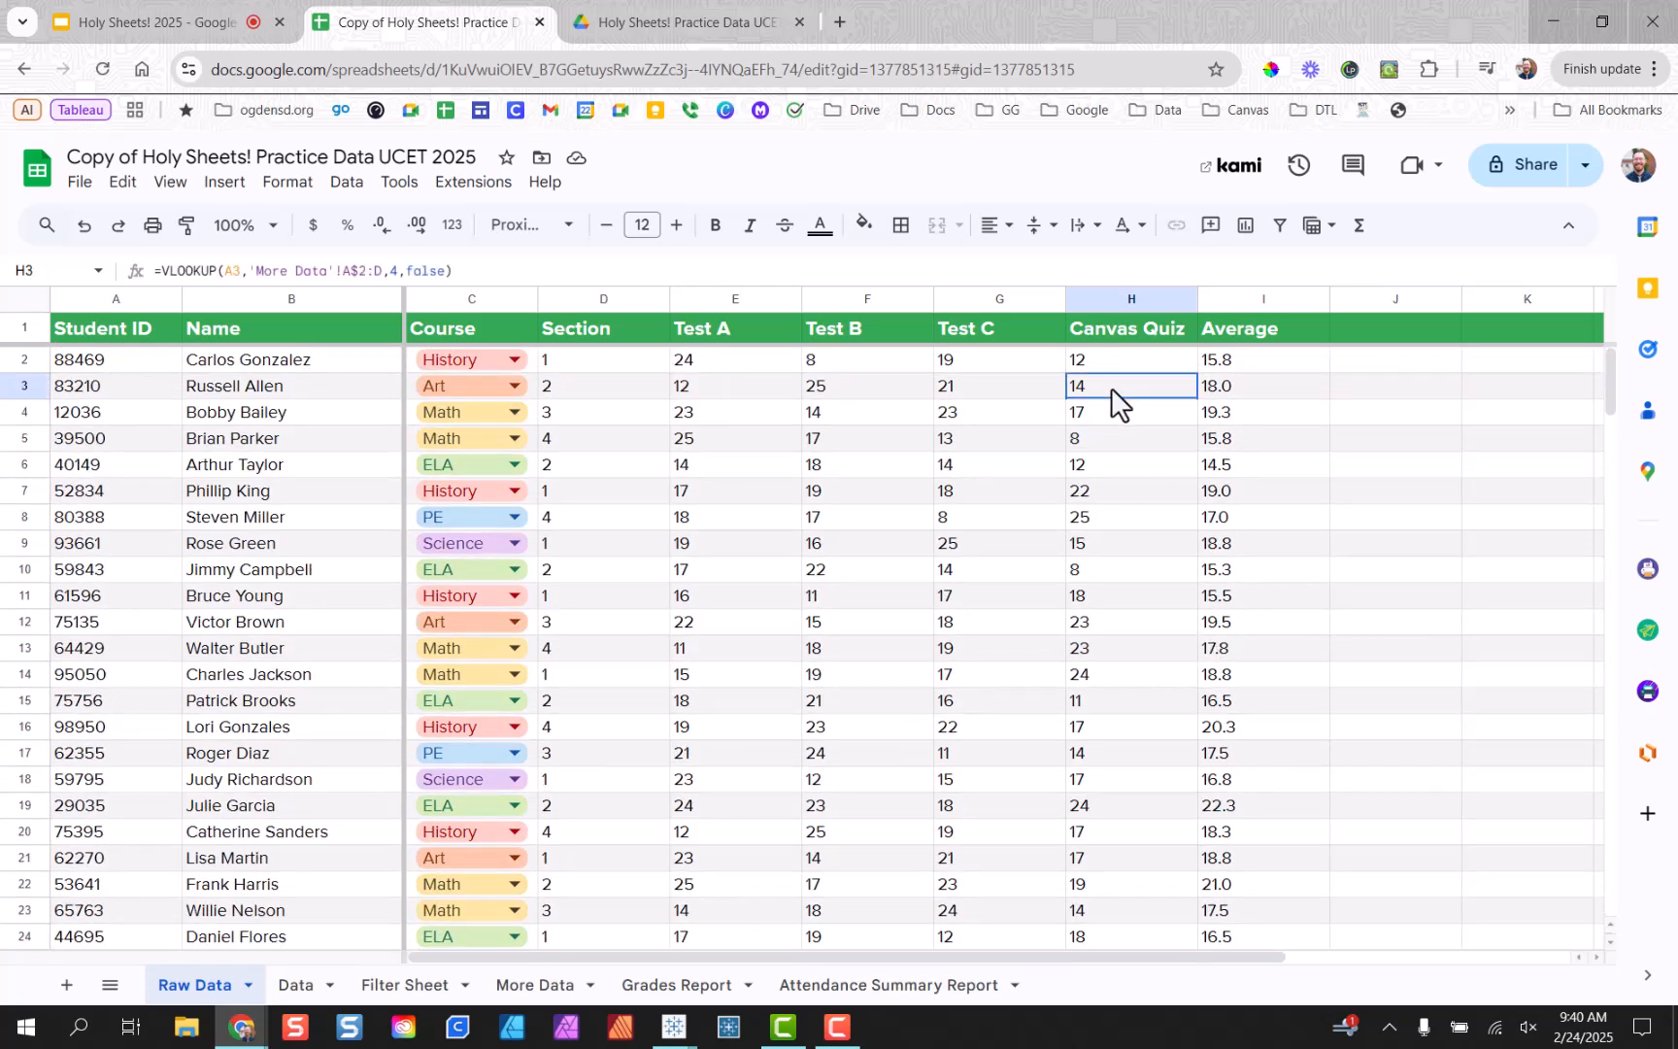
double_click(1110, 387)
double_click(1134, 413)
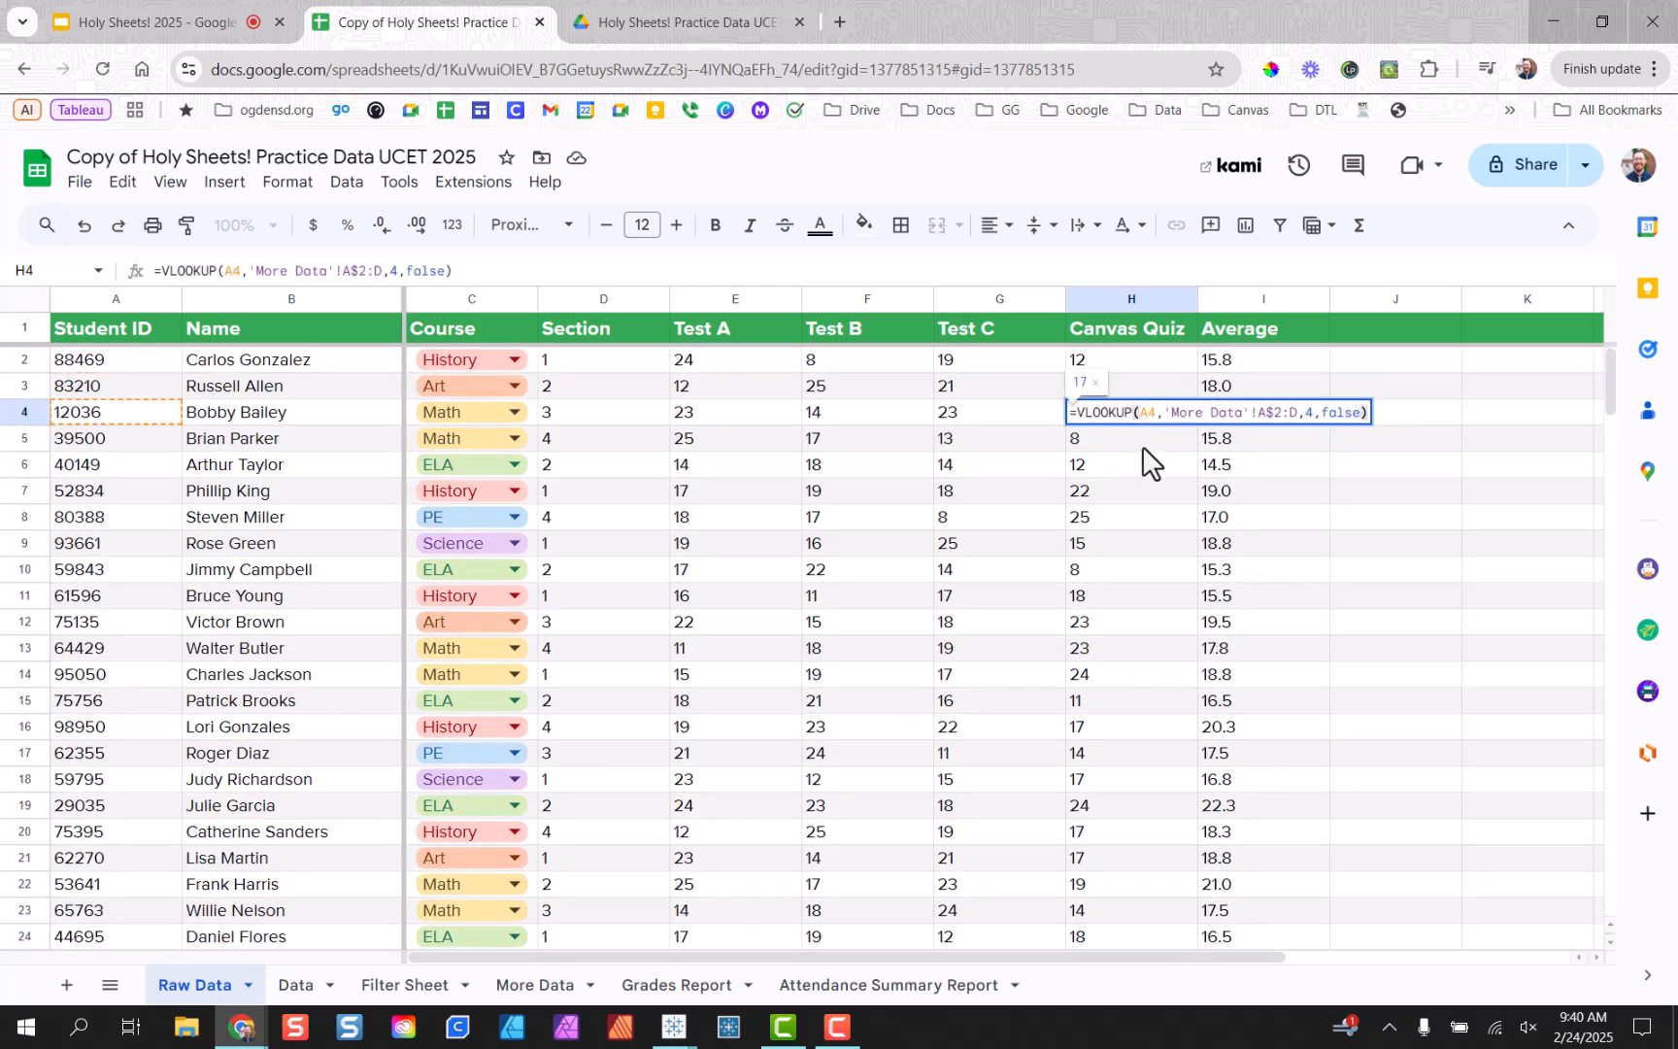
double_click(1142, 446)
double_click(1145, 468)
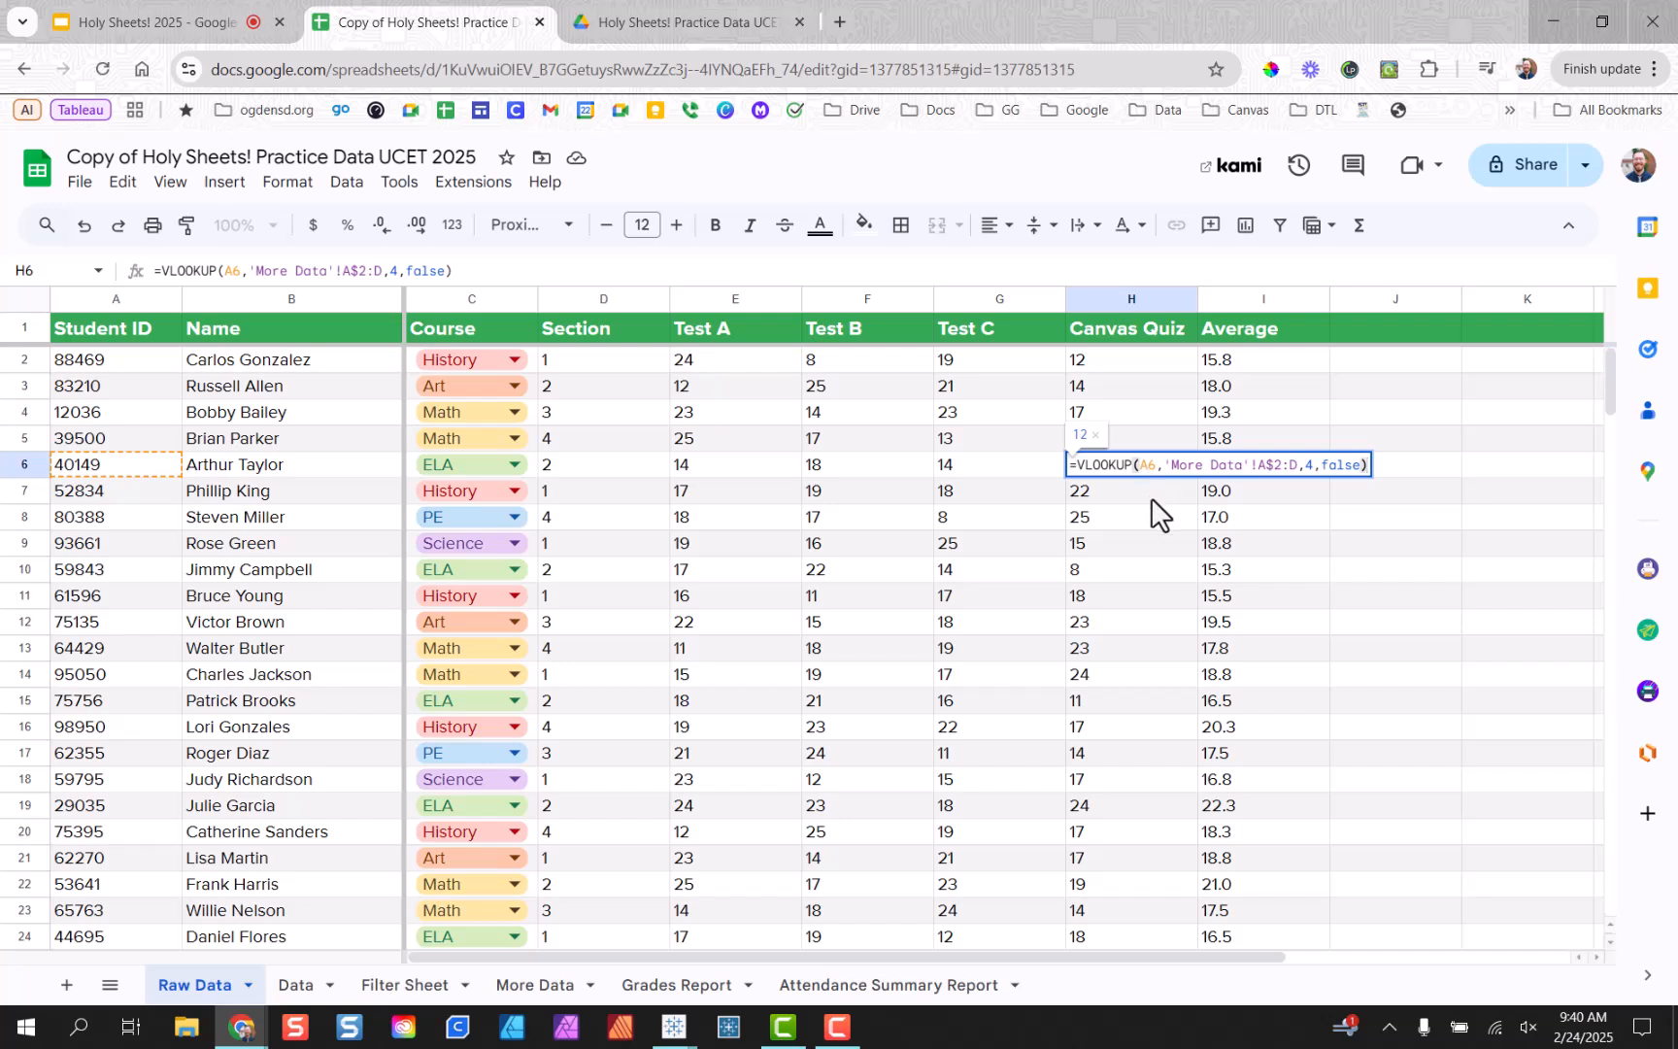
double_click(1151, 497)
left_click(1153, 521)
left_click(1153, 533)
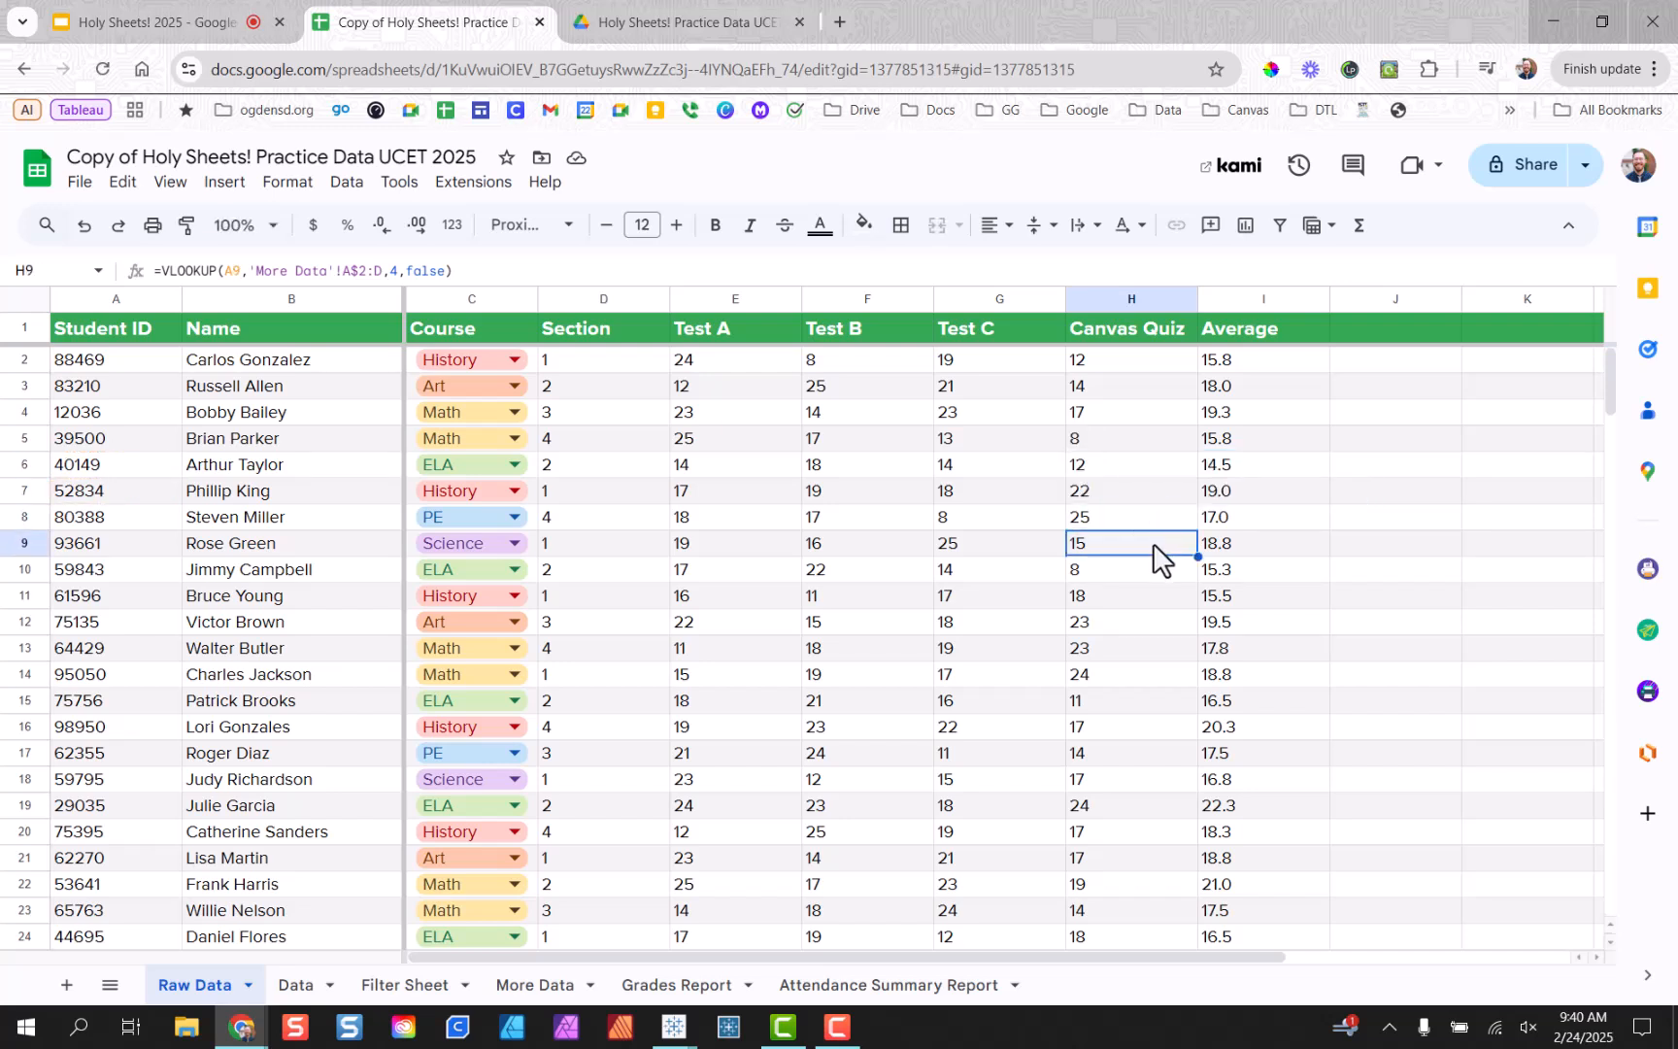
double_click(1153, 543)
left_click_drag(1258, 545, 1290, 556)
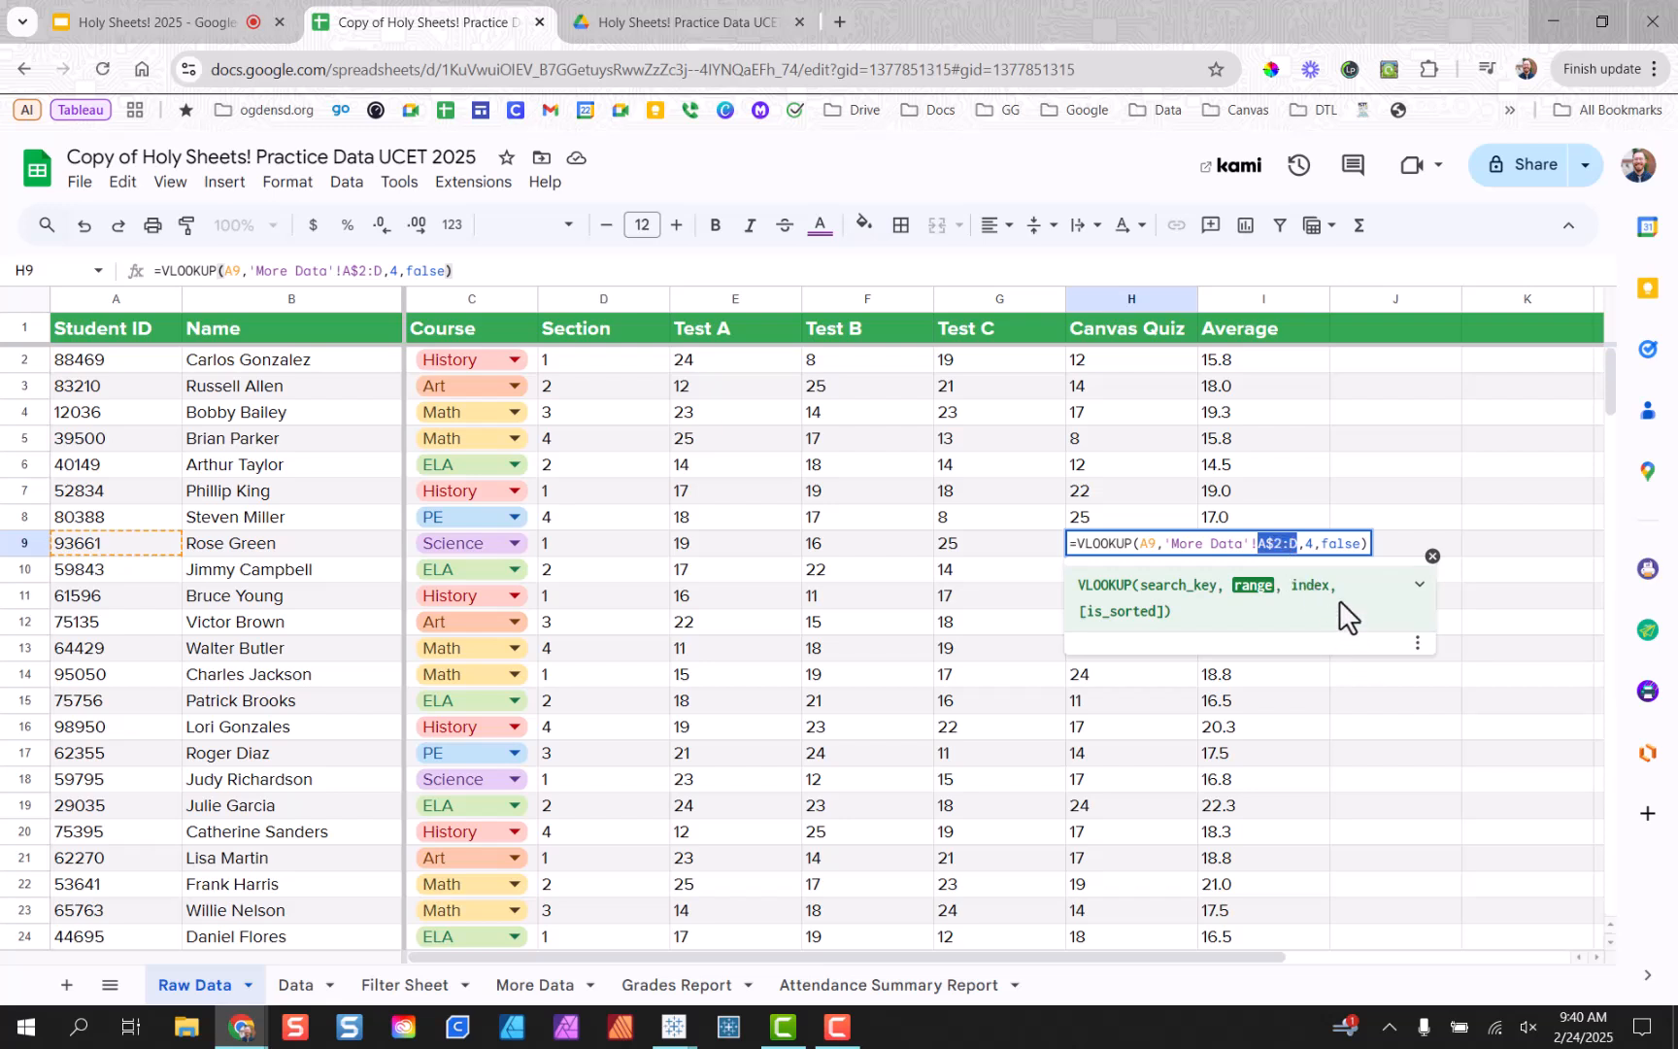
left_click(1393, 511)
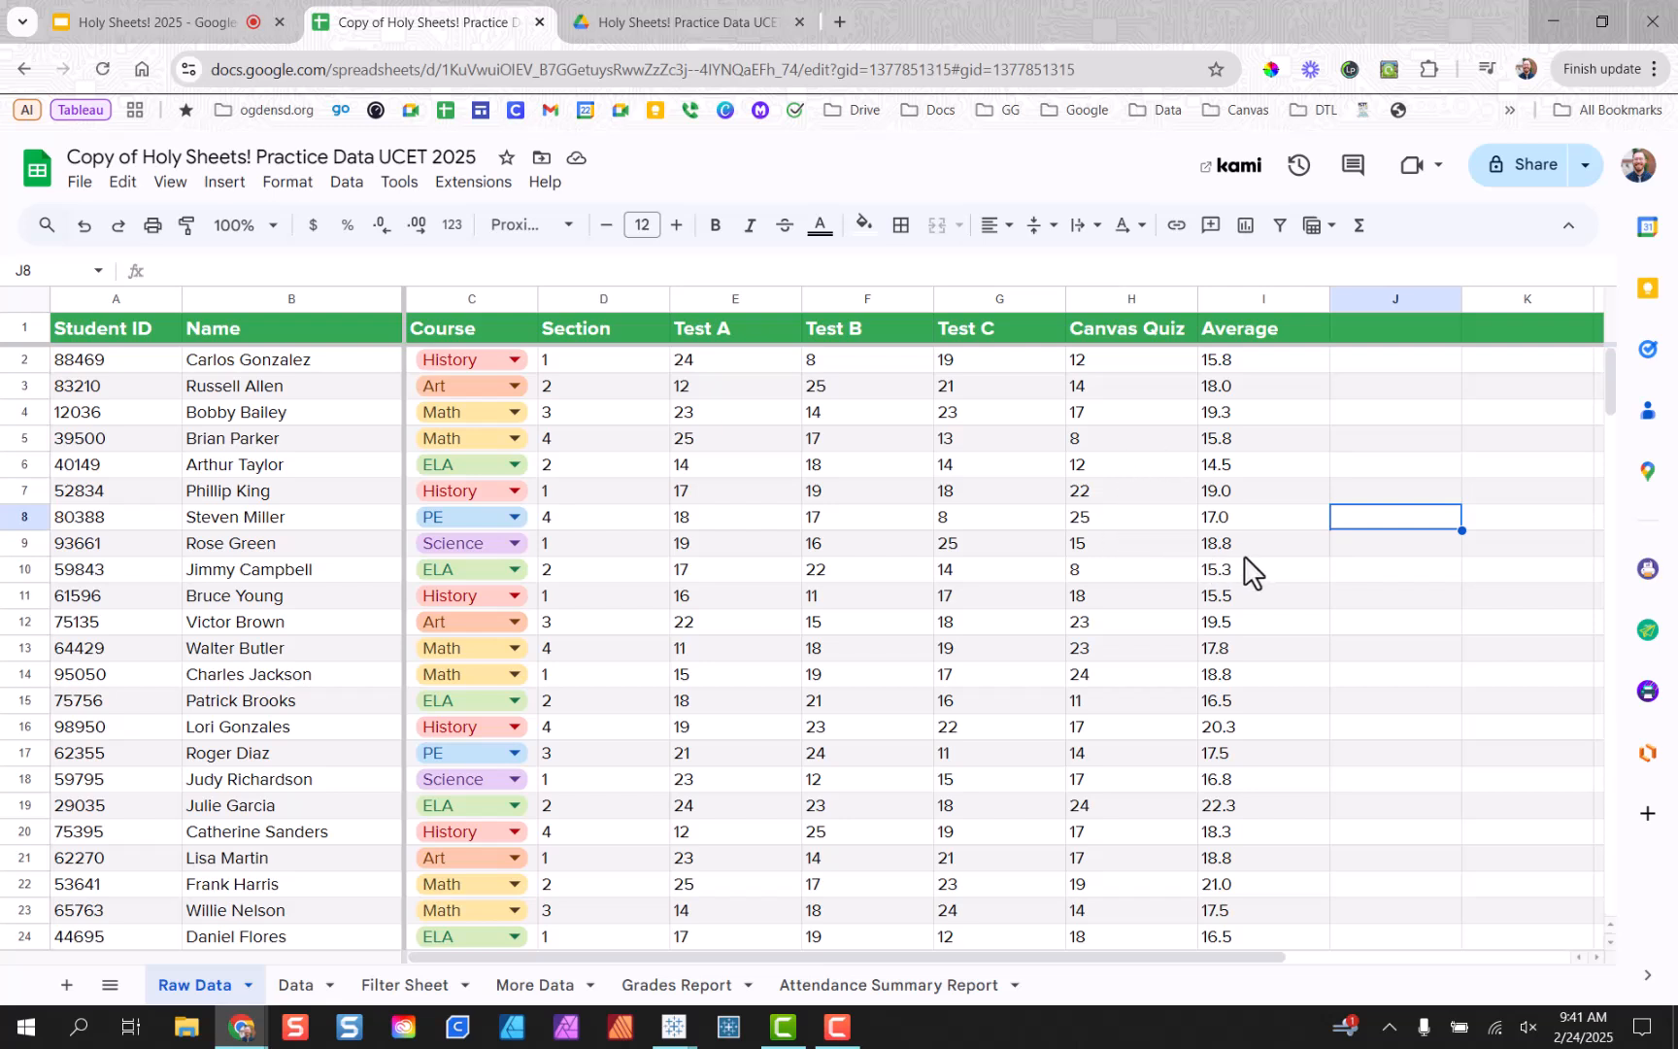
left_click(1355, 556)
left_click(1348, 364)
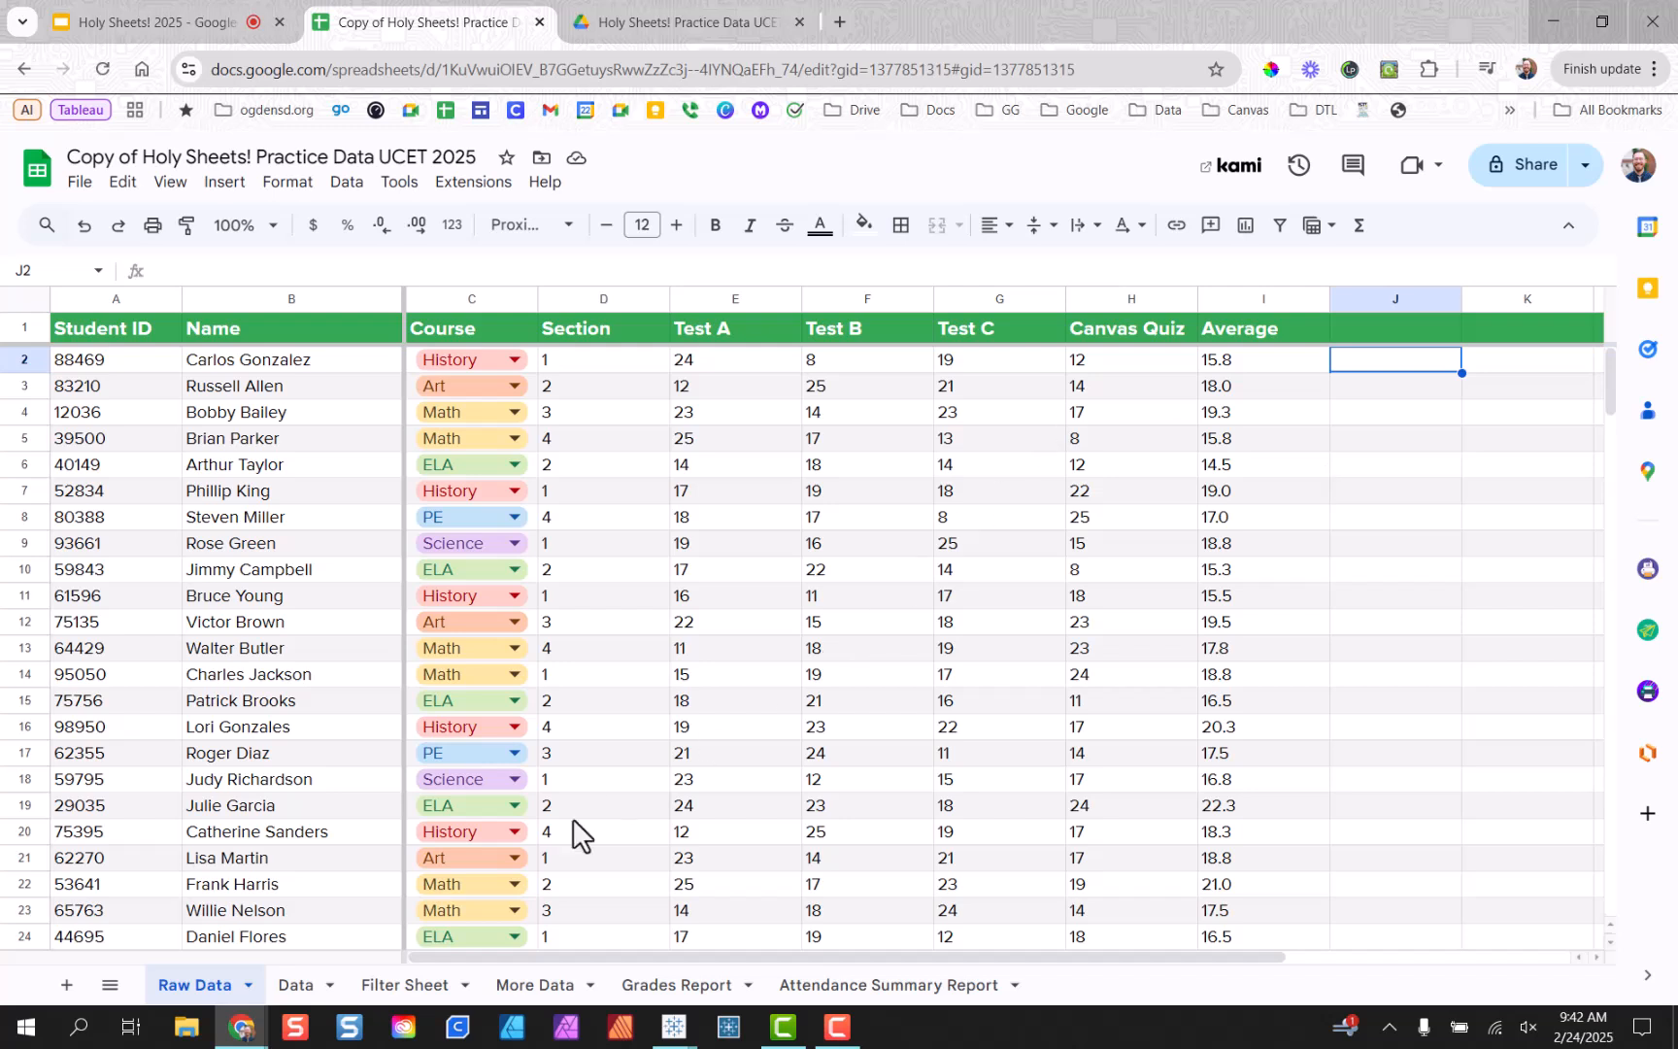
left_click(427, 991)
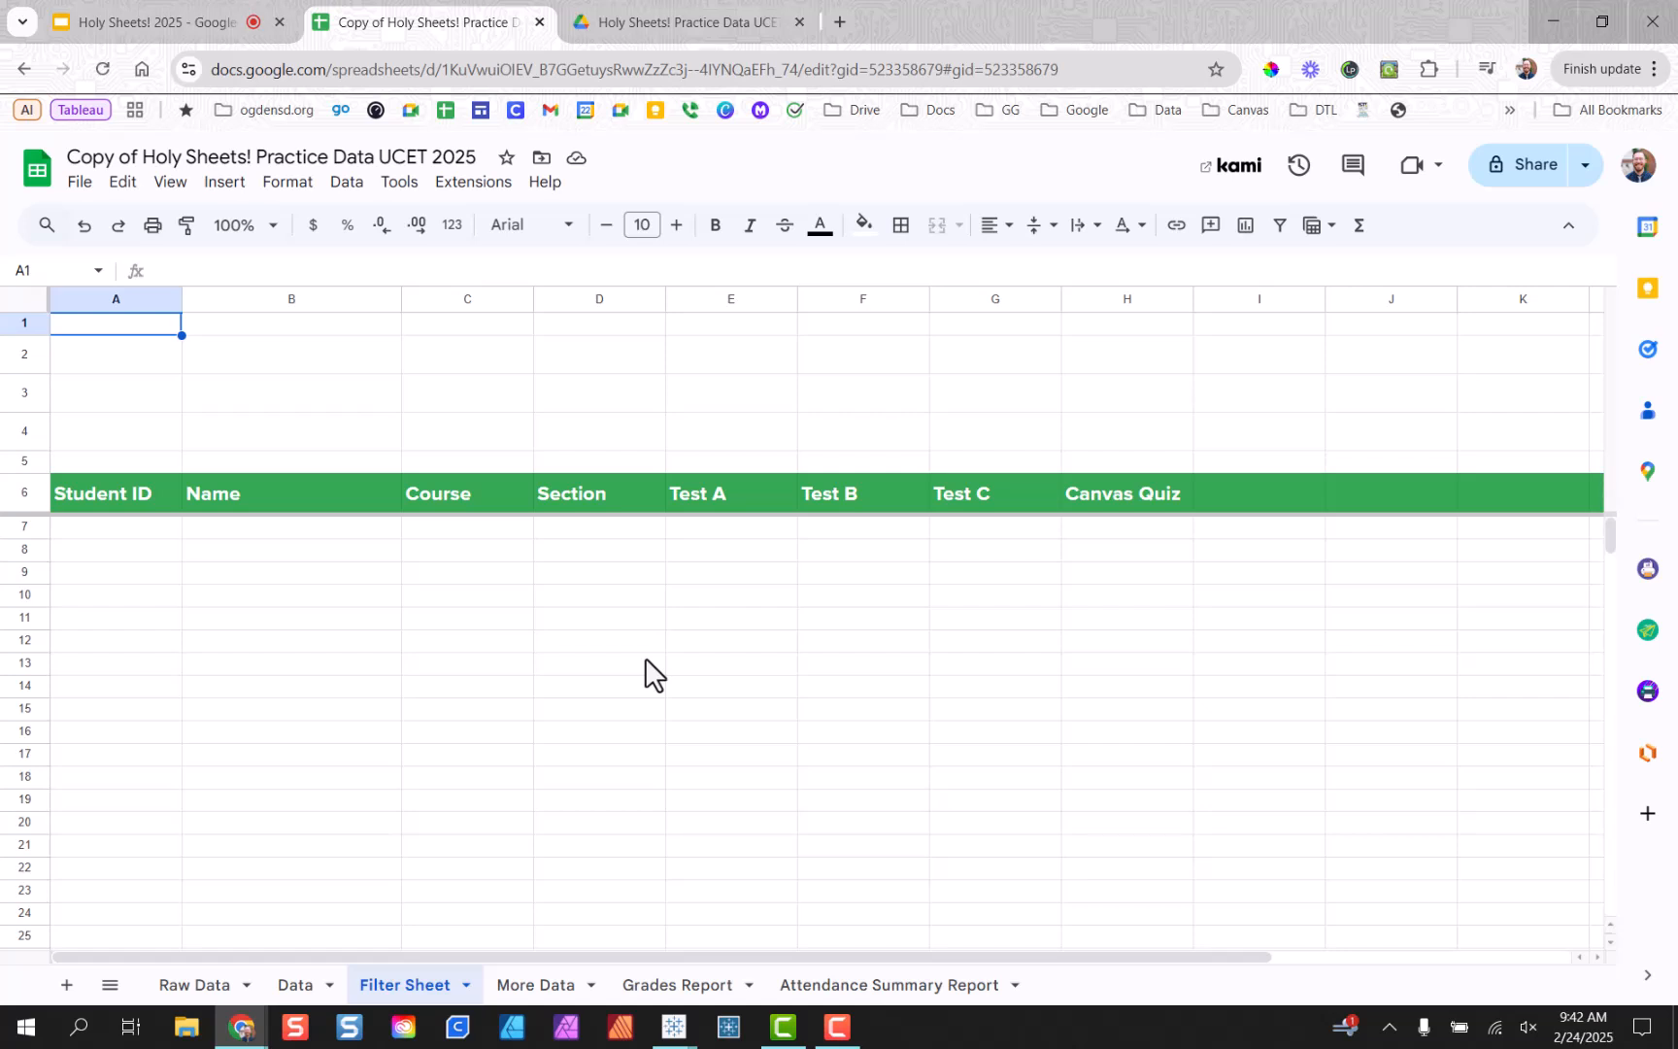
left_click(195, 985)
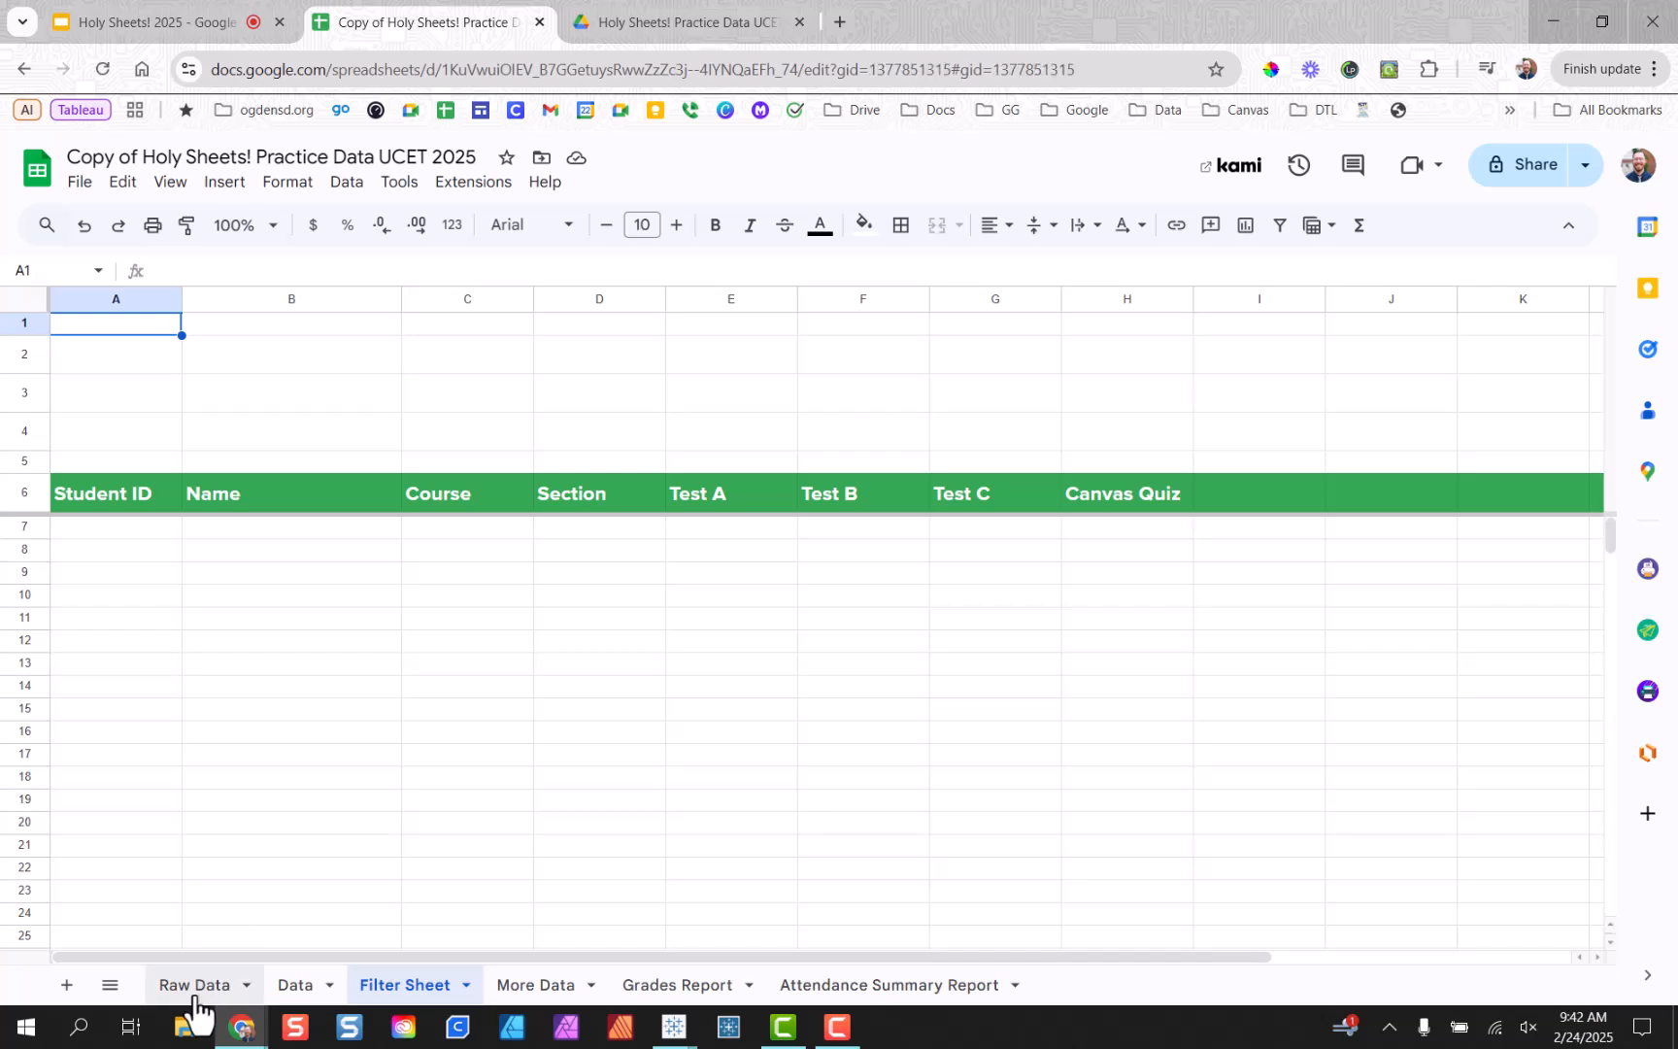
left_click(639, 434)
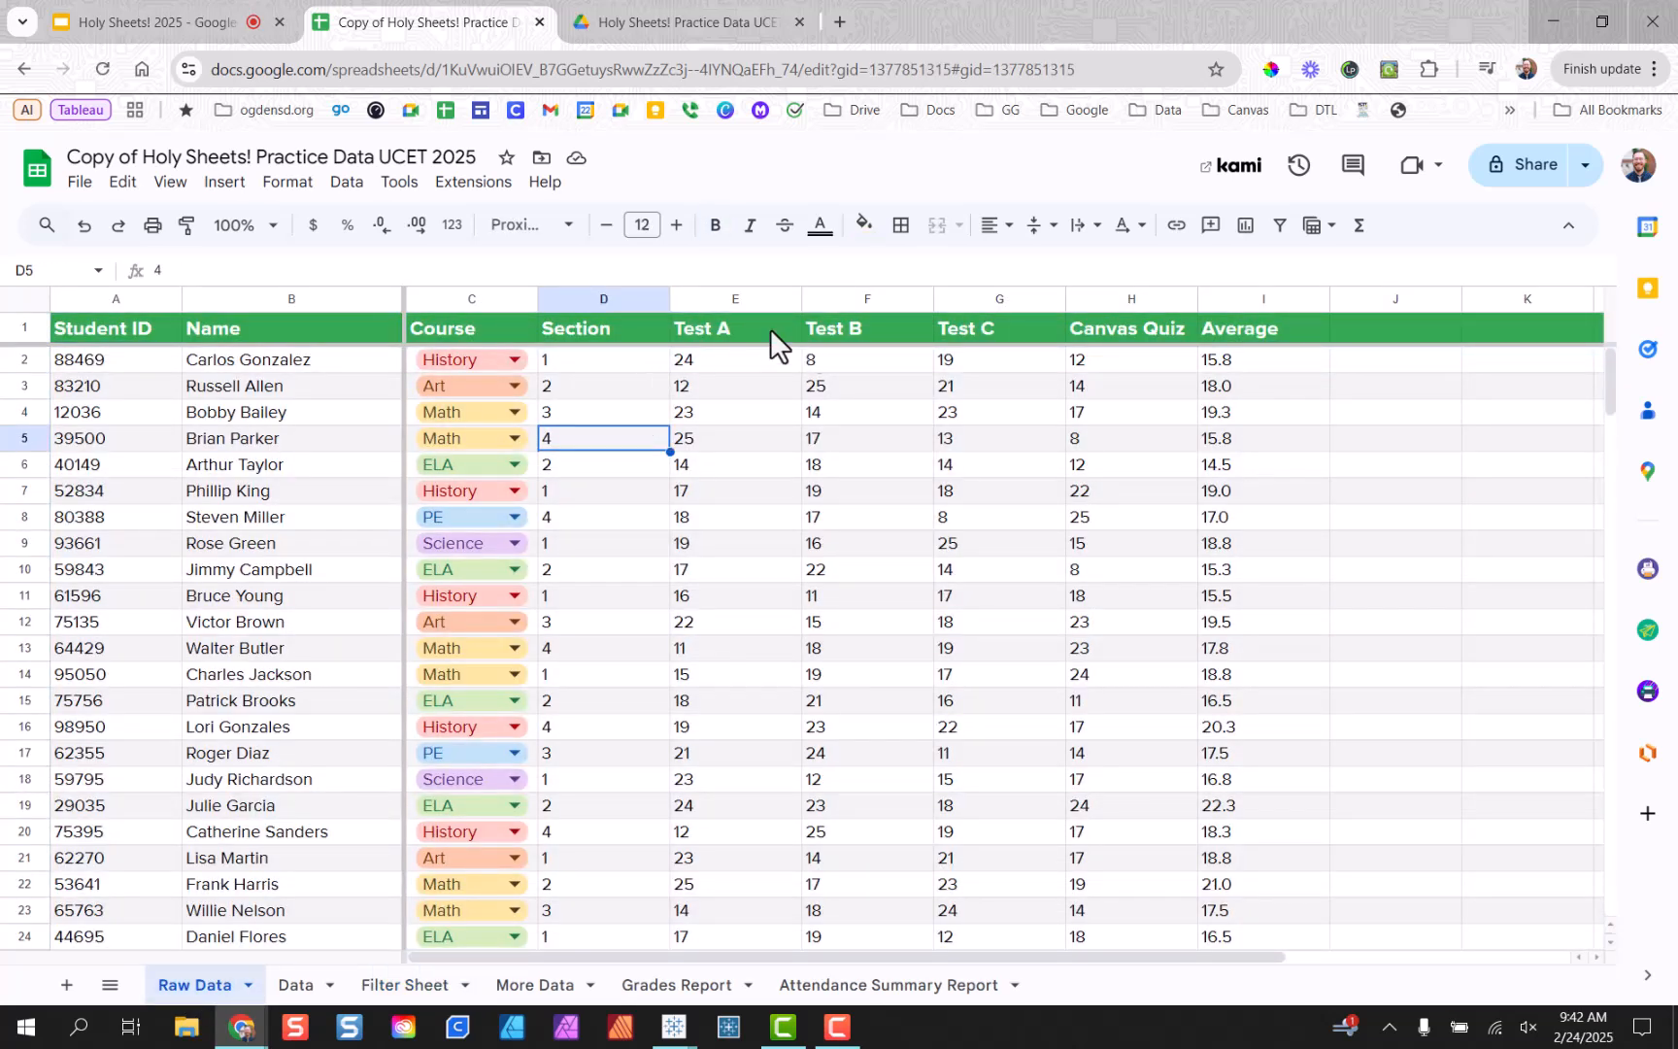
Sort the sheet A to Z by Course, then by Canvas Quiz, then by Course again.
left_click(524, 297)
right_click(522, 301)
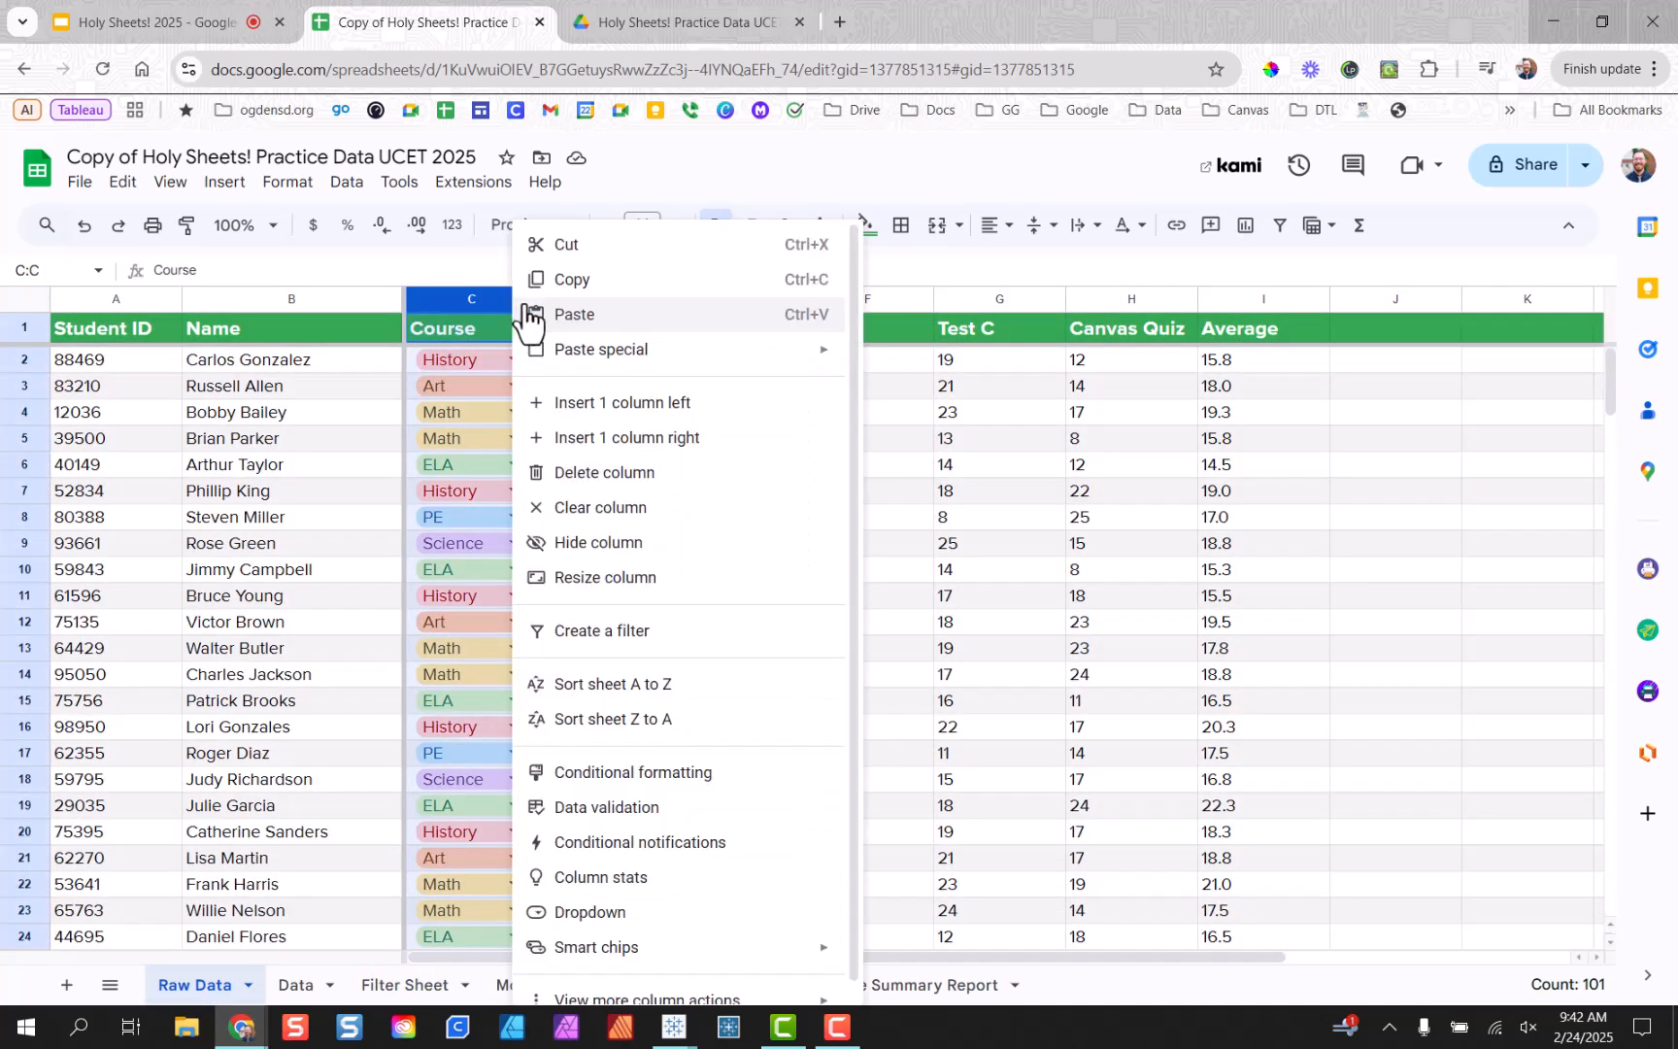
left_click(591, 679)
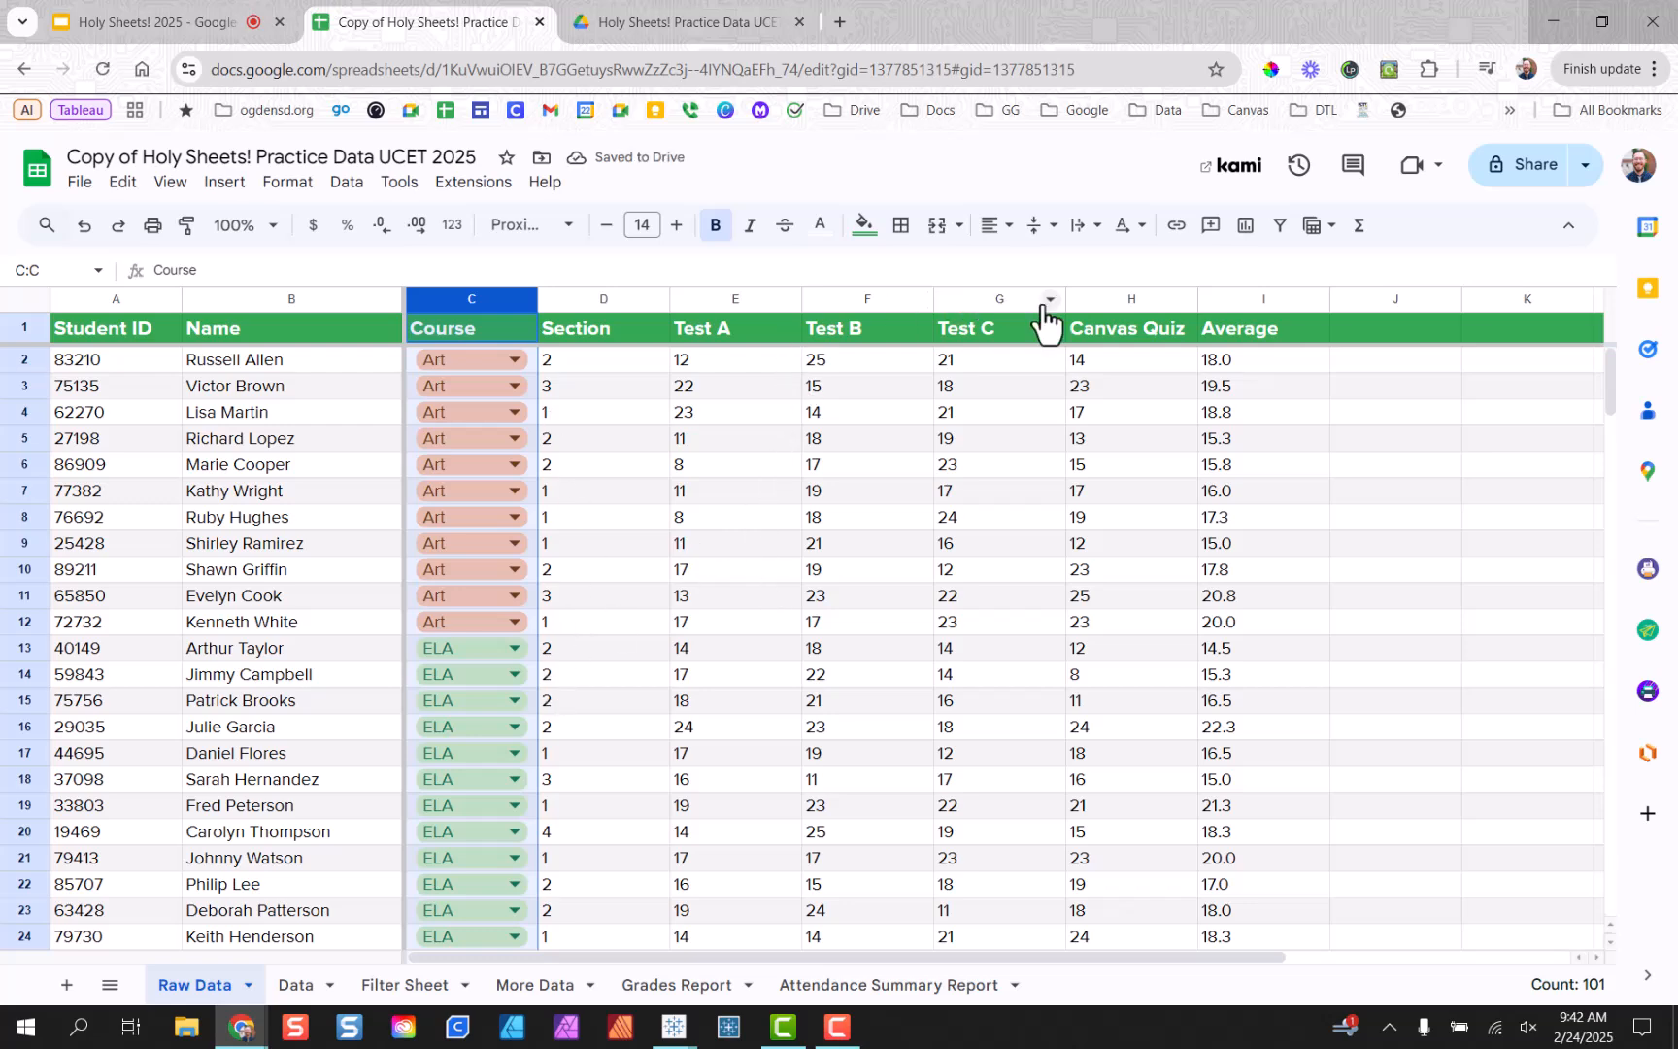
left_click(1182, 301)
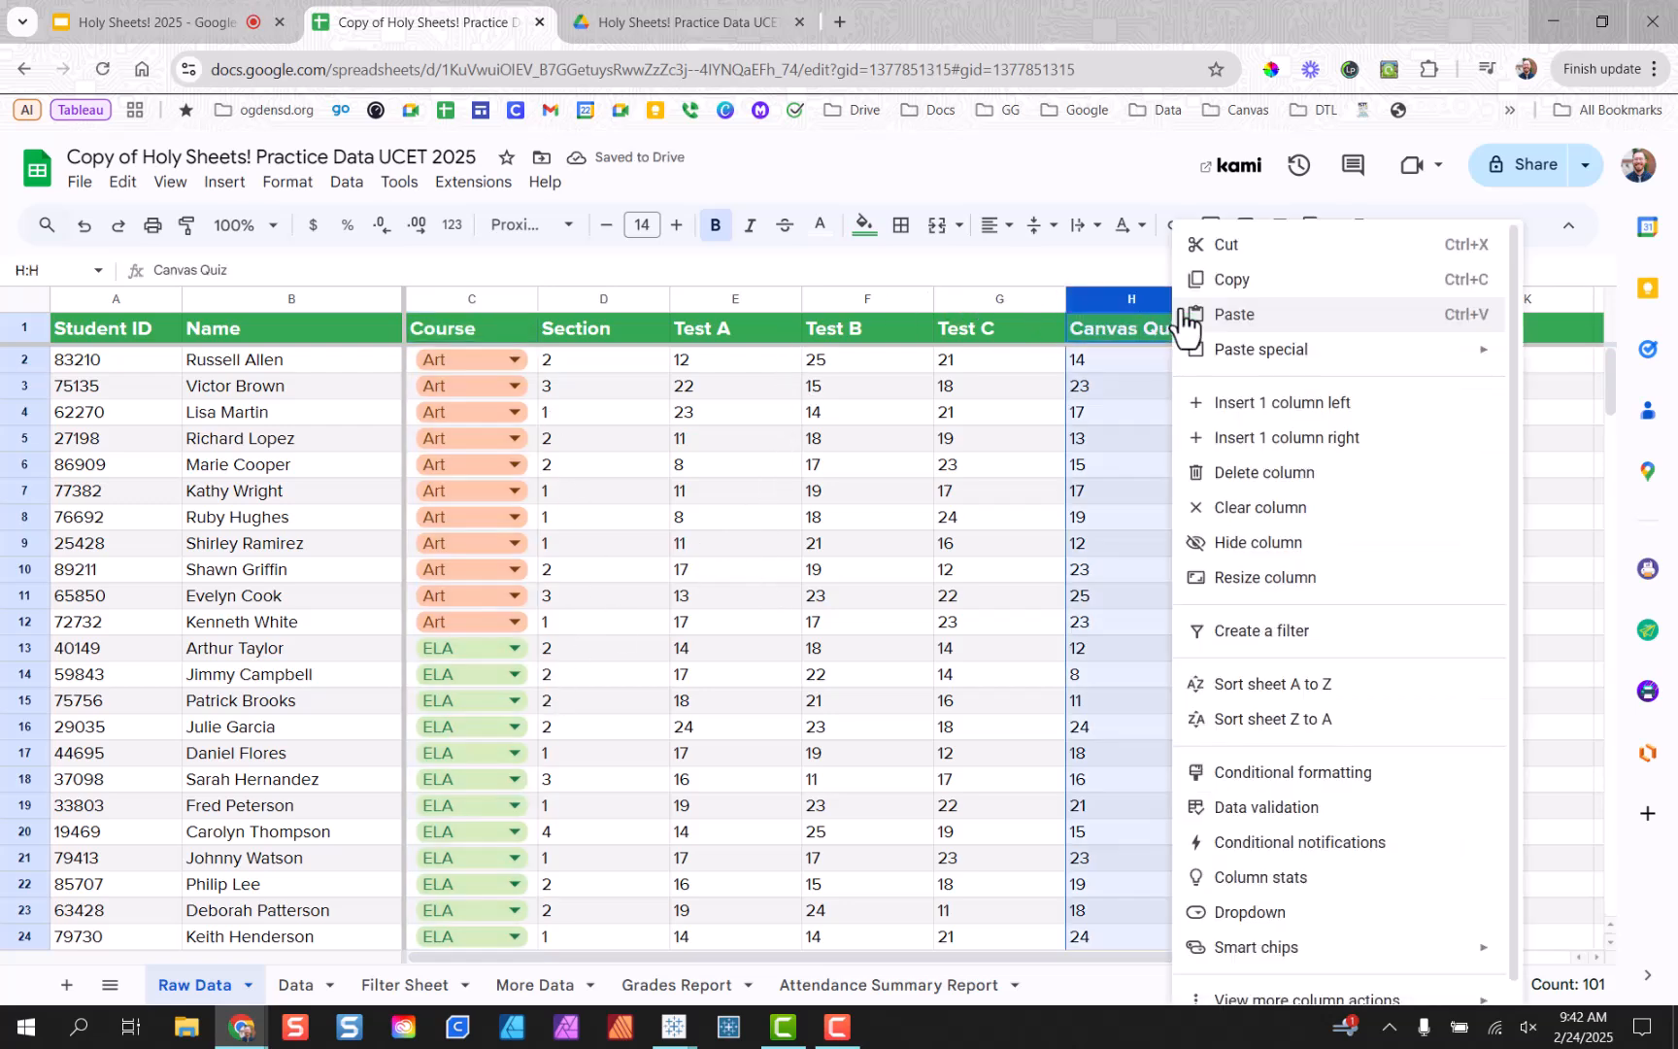
left_click(1332, 686)
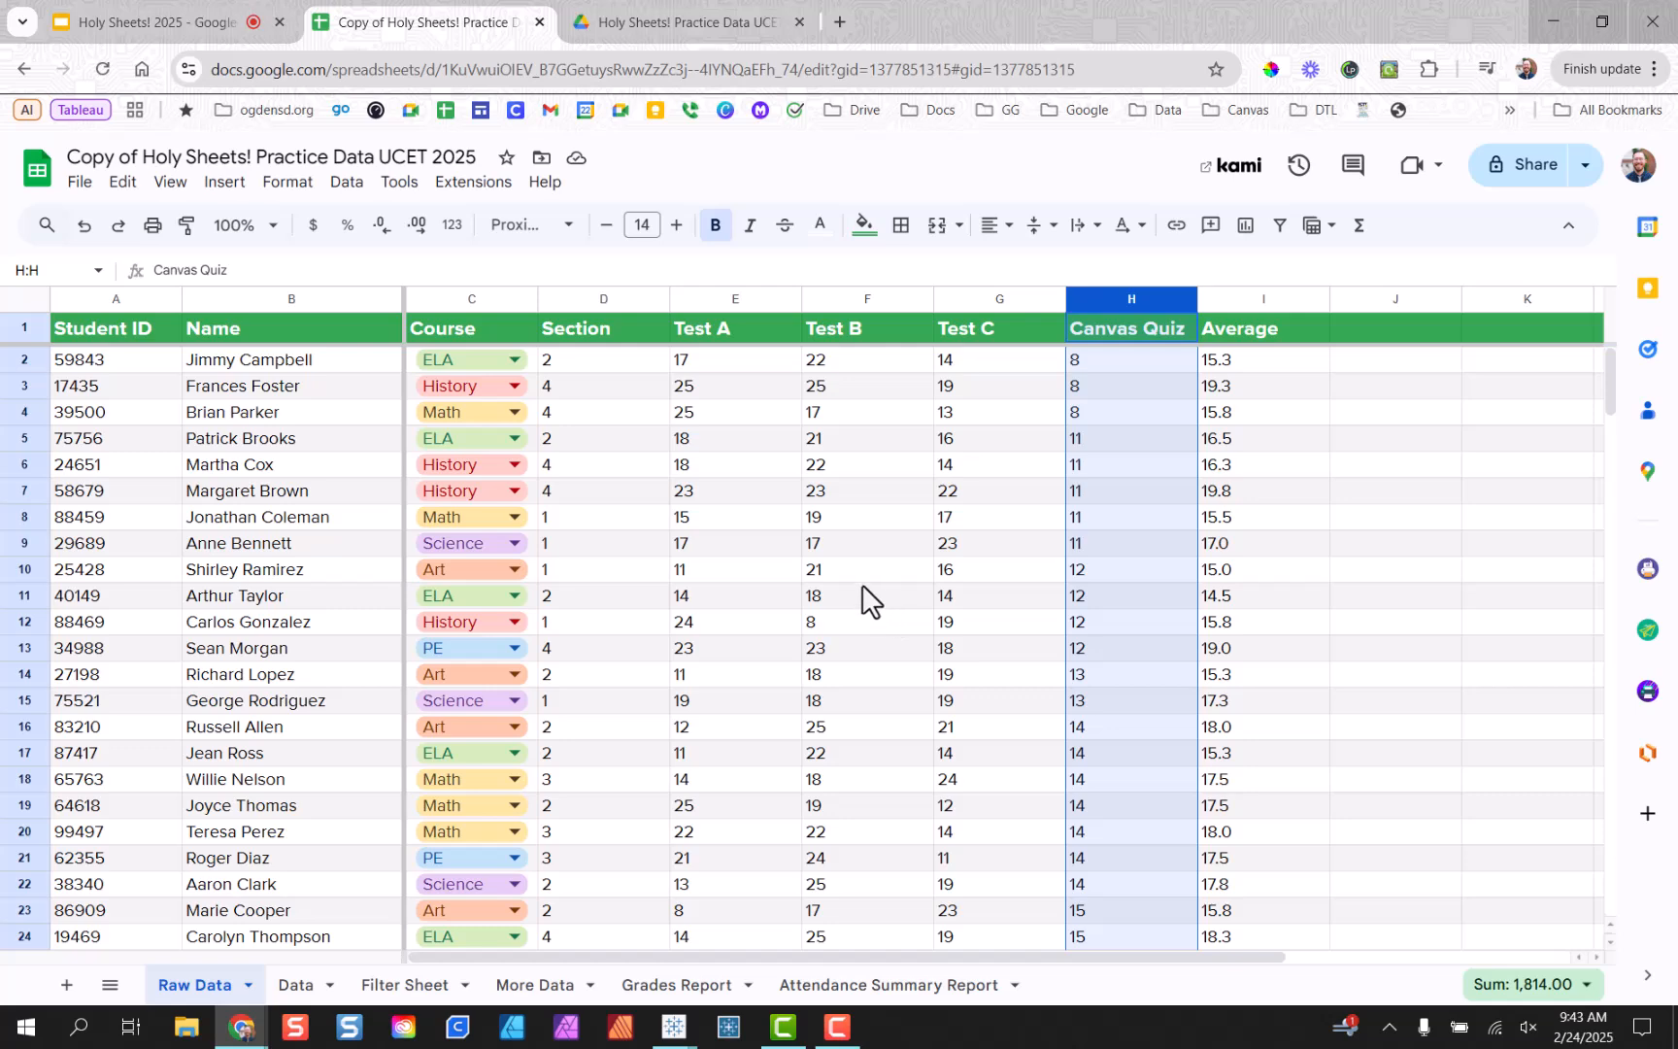
right_click(525, 300)
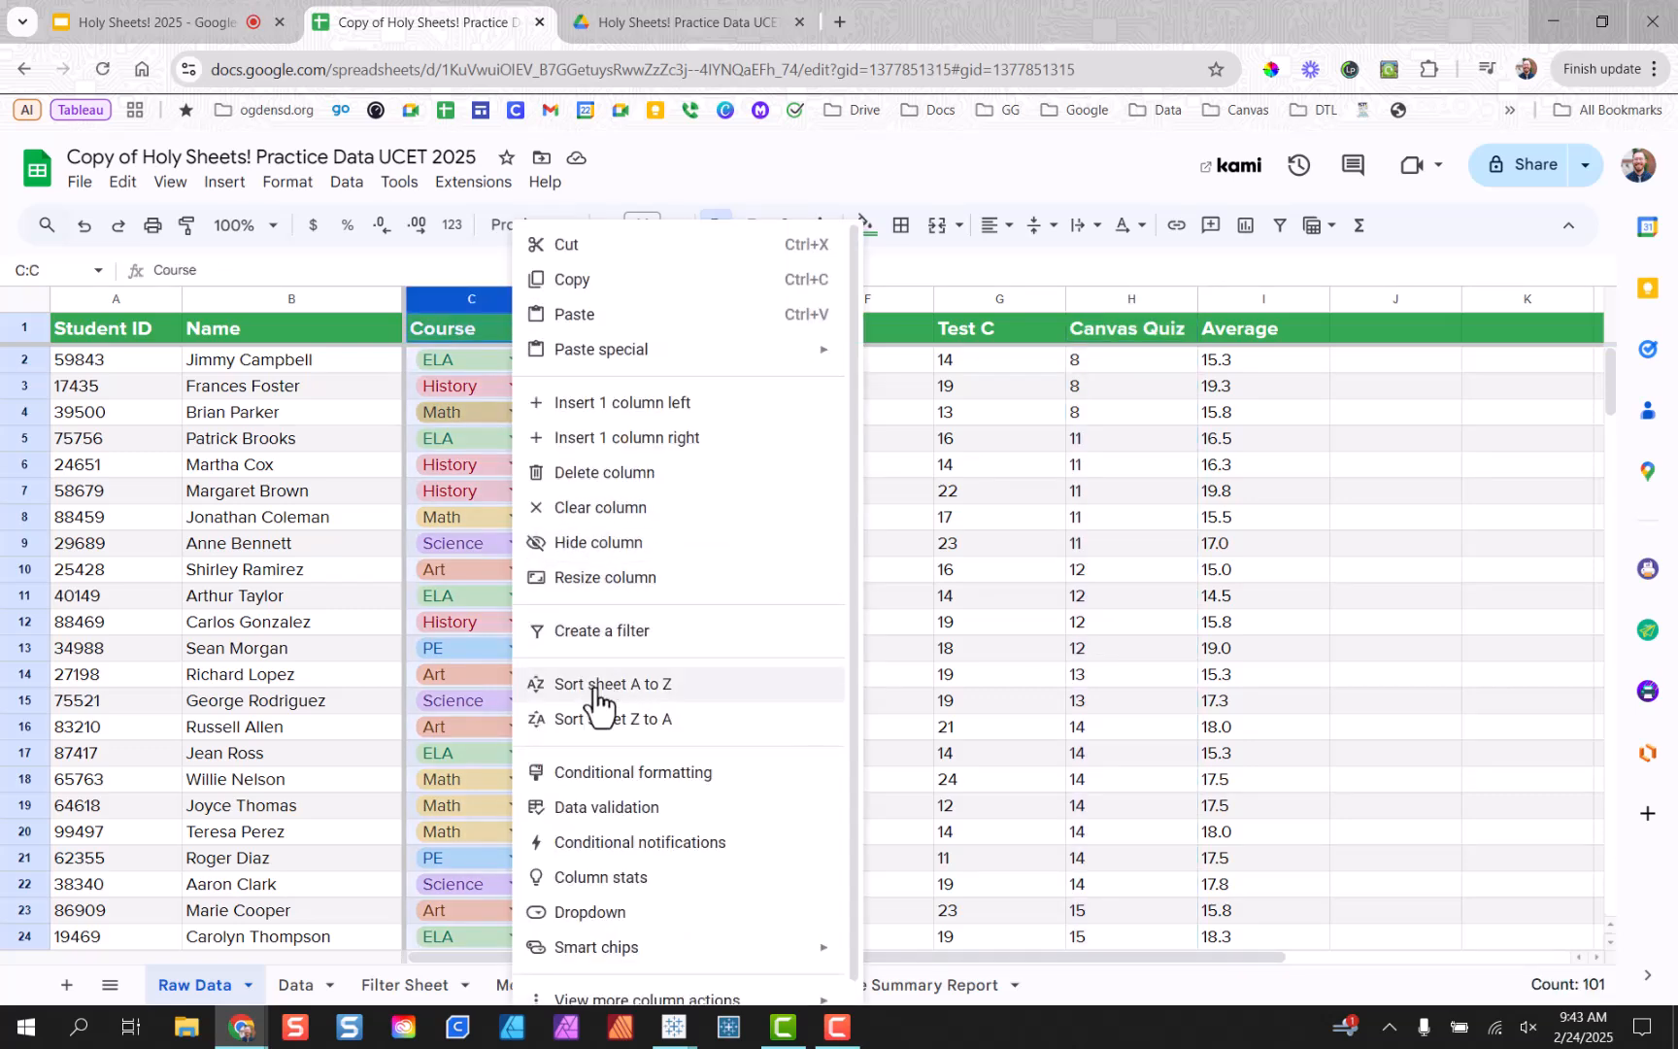
left_click(595, 686)
left_click(546, 366)
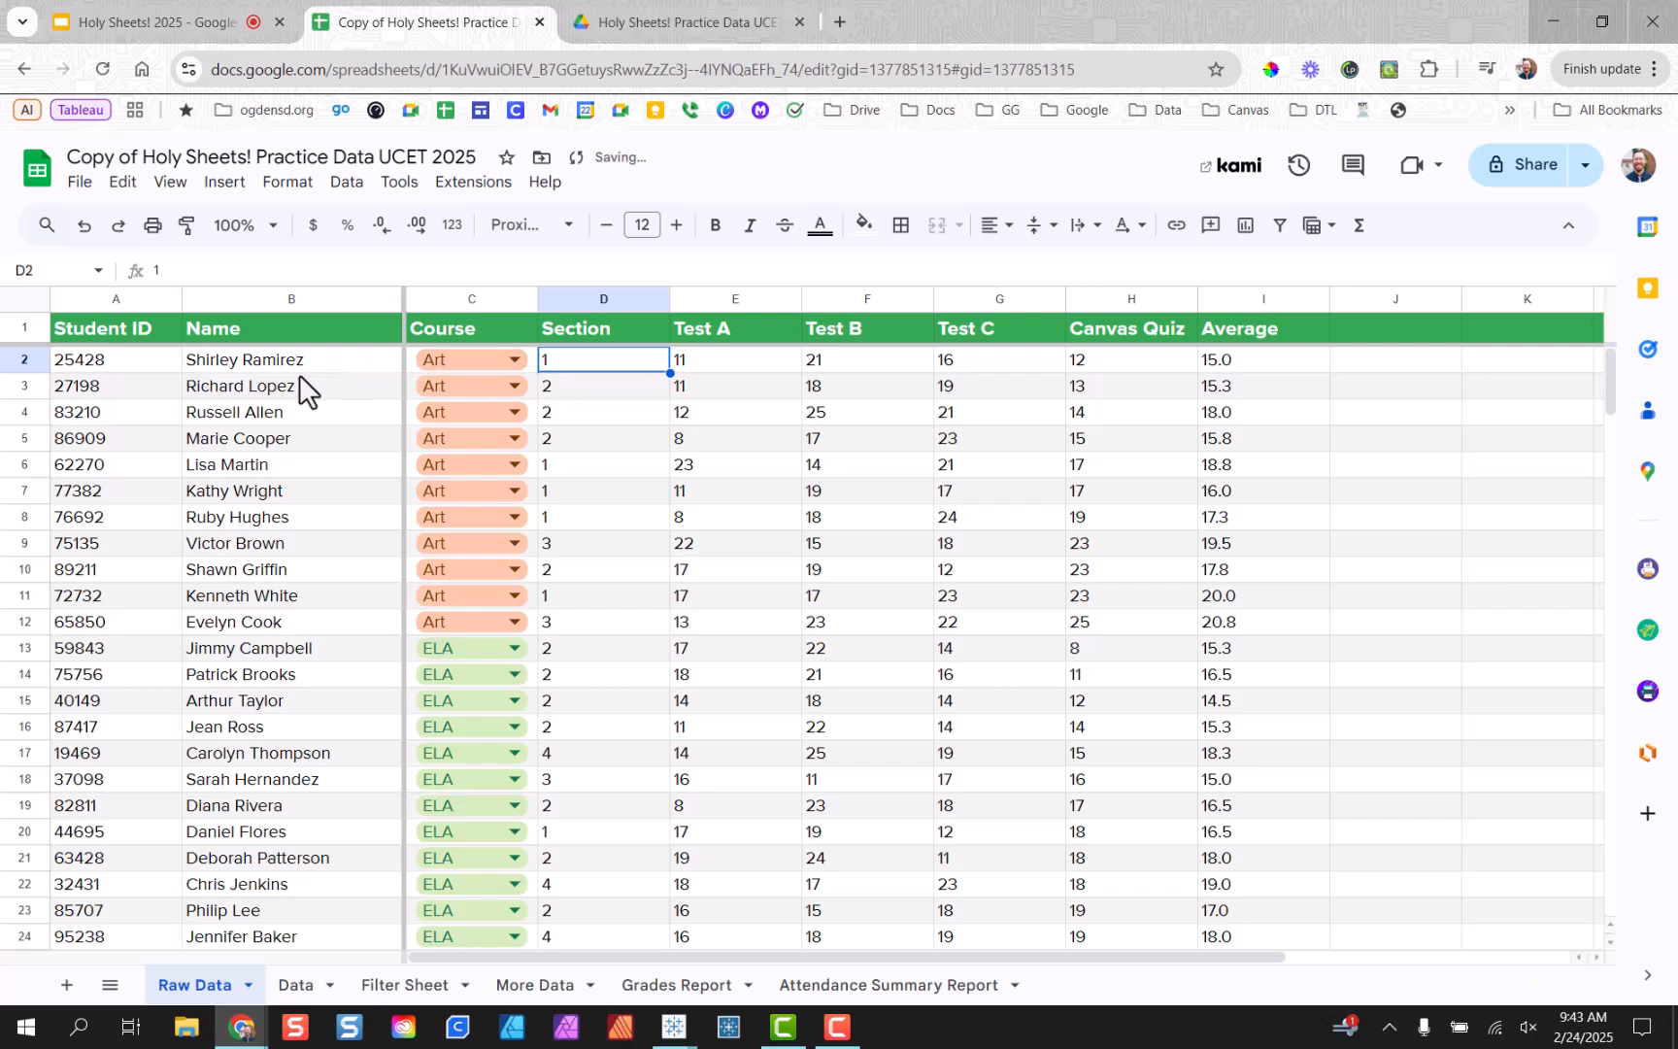
Select the Art and then ELA students' Canvas Quiz scores to check their totals.
left_click_drag(1181, 355, 1160, 622)
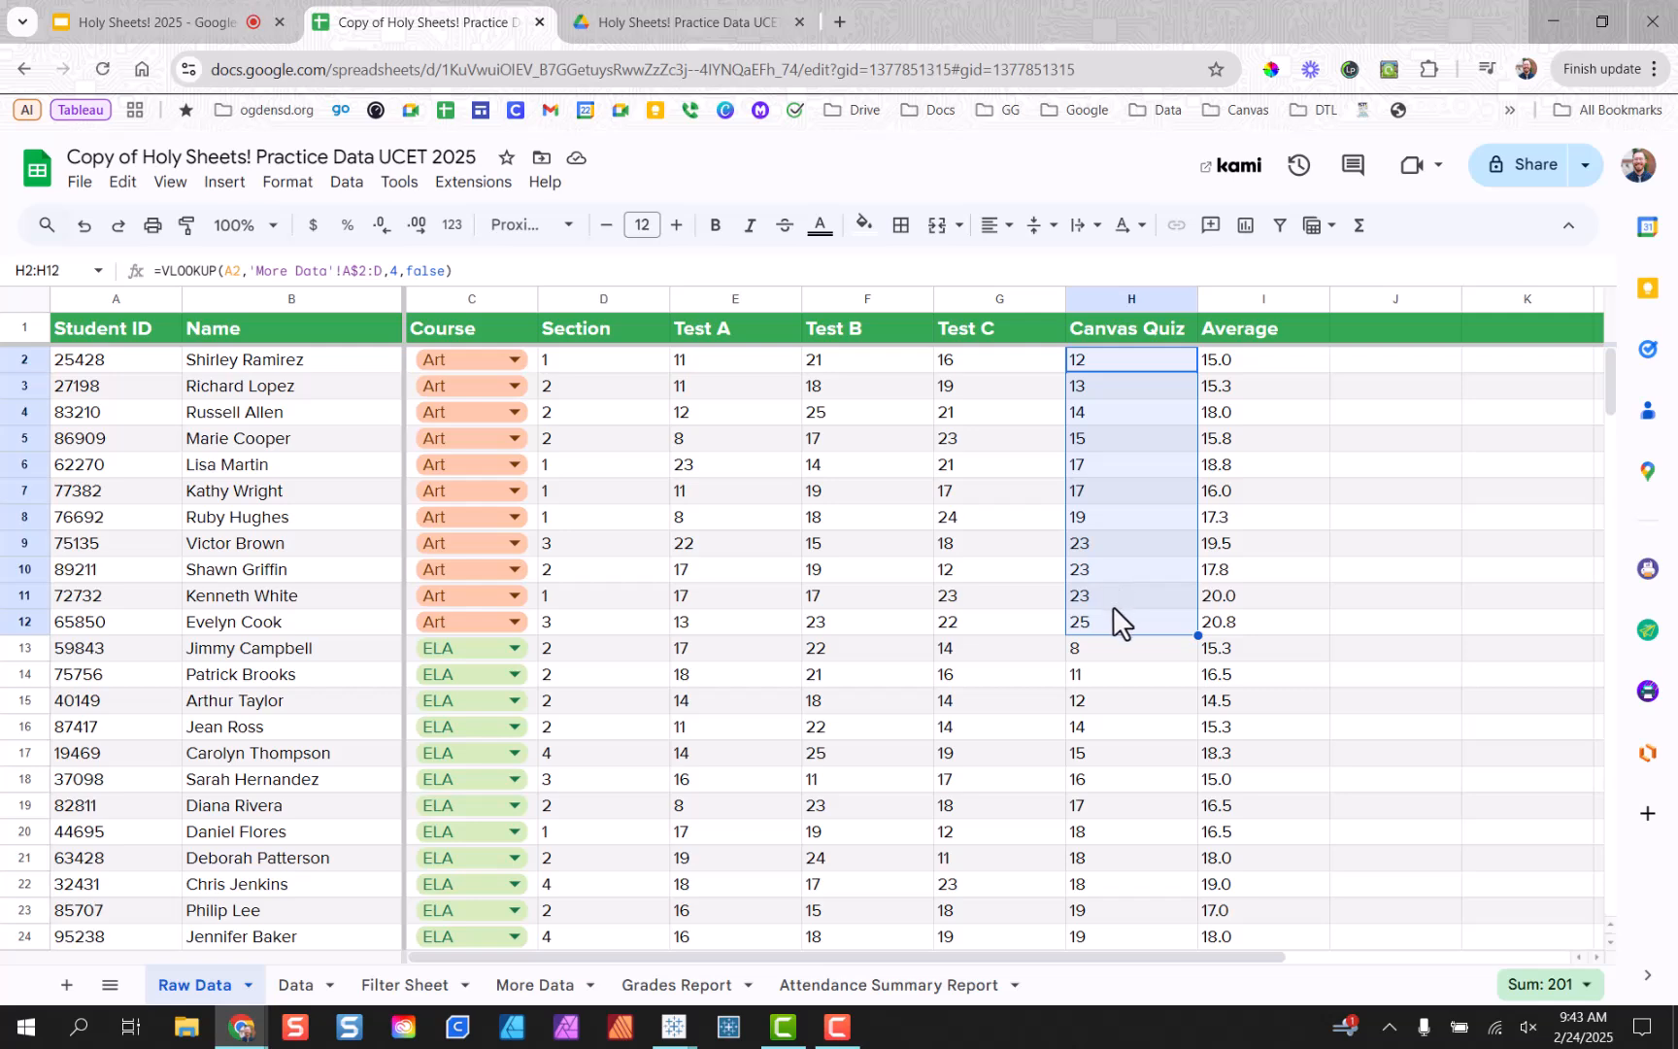
scroll(1116, 602, "down", 2)
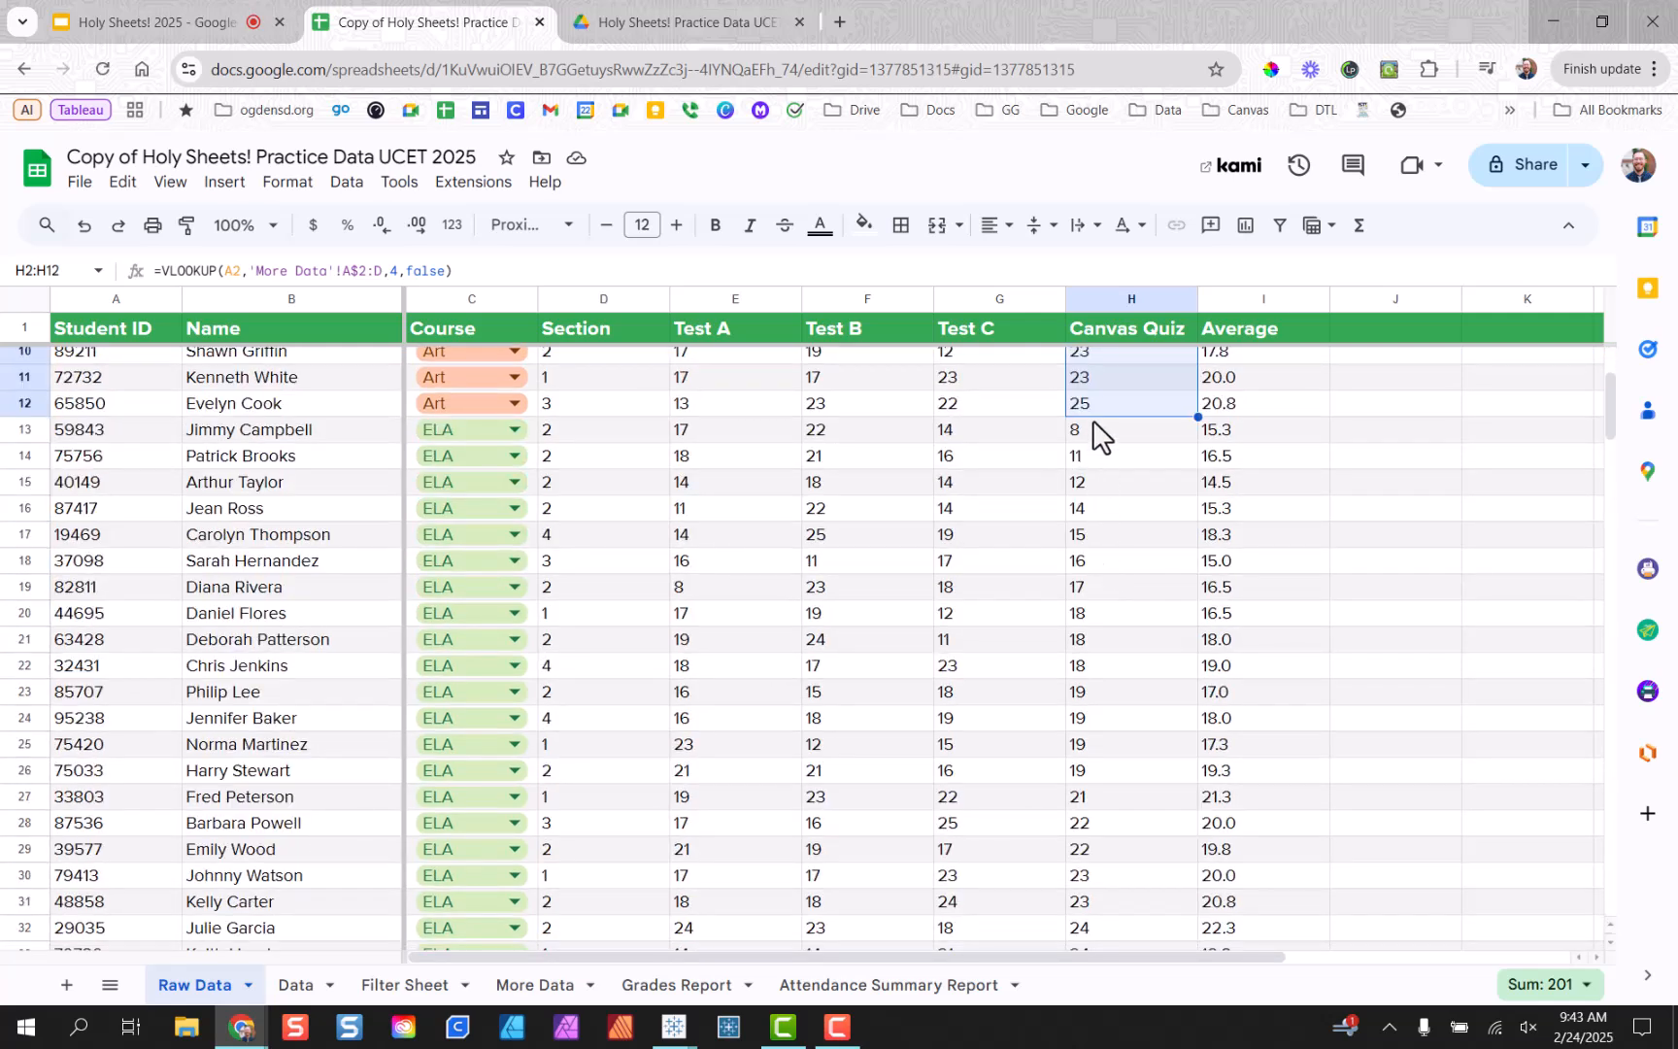
left_click_drag(1092, 419, 1159, 870)
scroll(1150, 769, "up", 2)
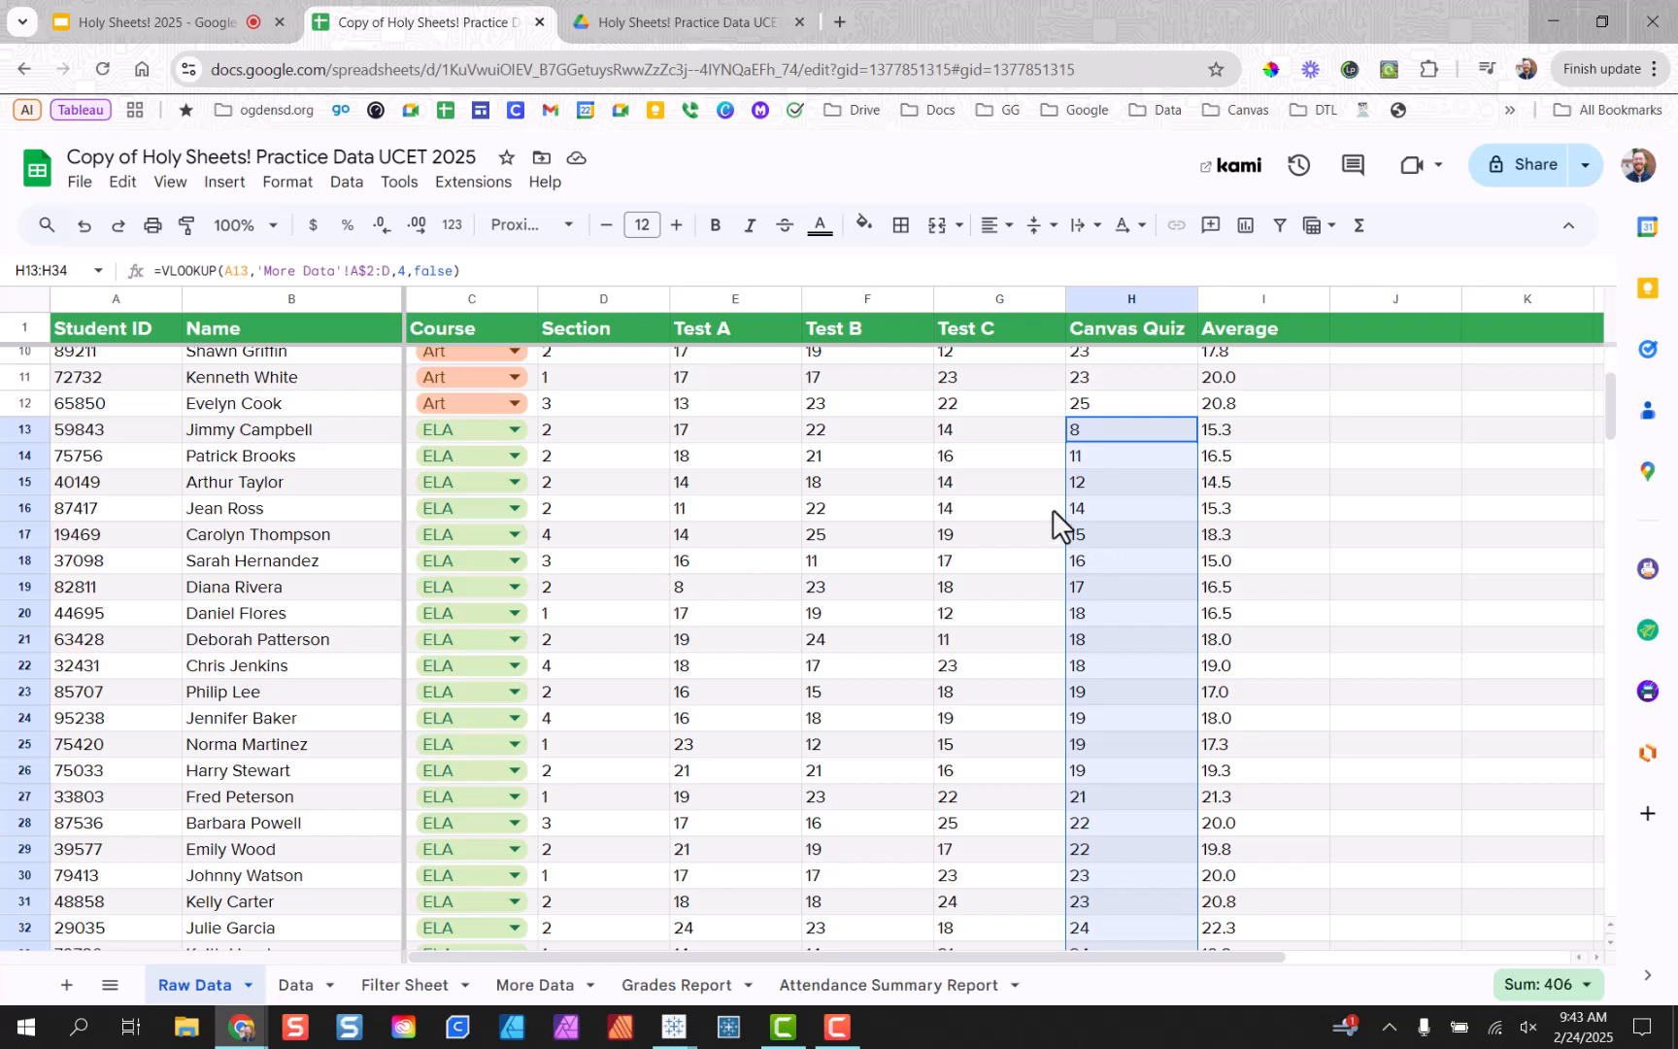
left_click_drag(1089, 423, 1155, 774)
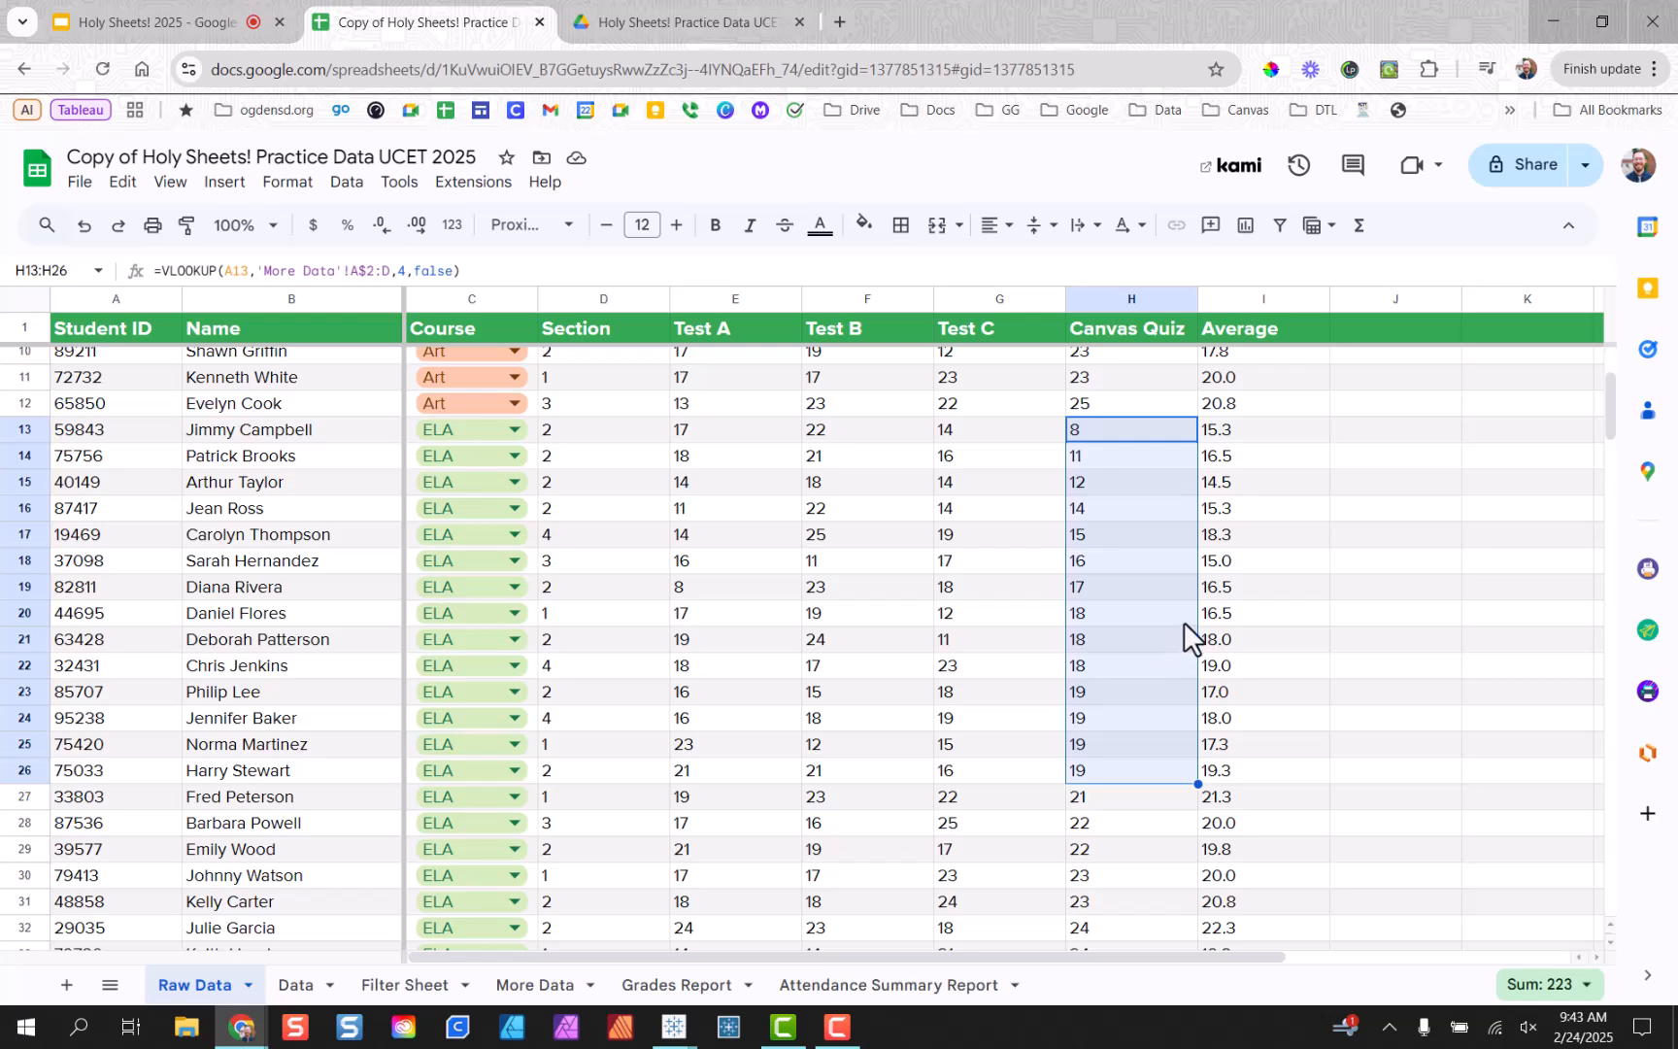
scroll(1338, 591, "down", 3)
left_click_drag(1116, 583, 1170, 588)
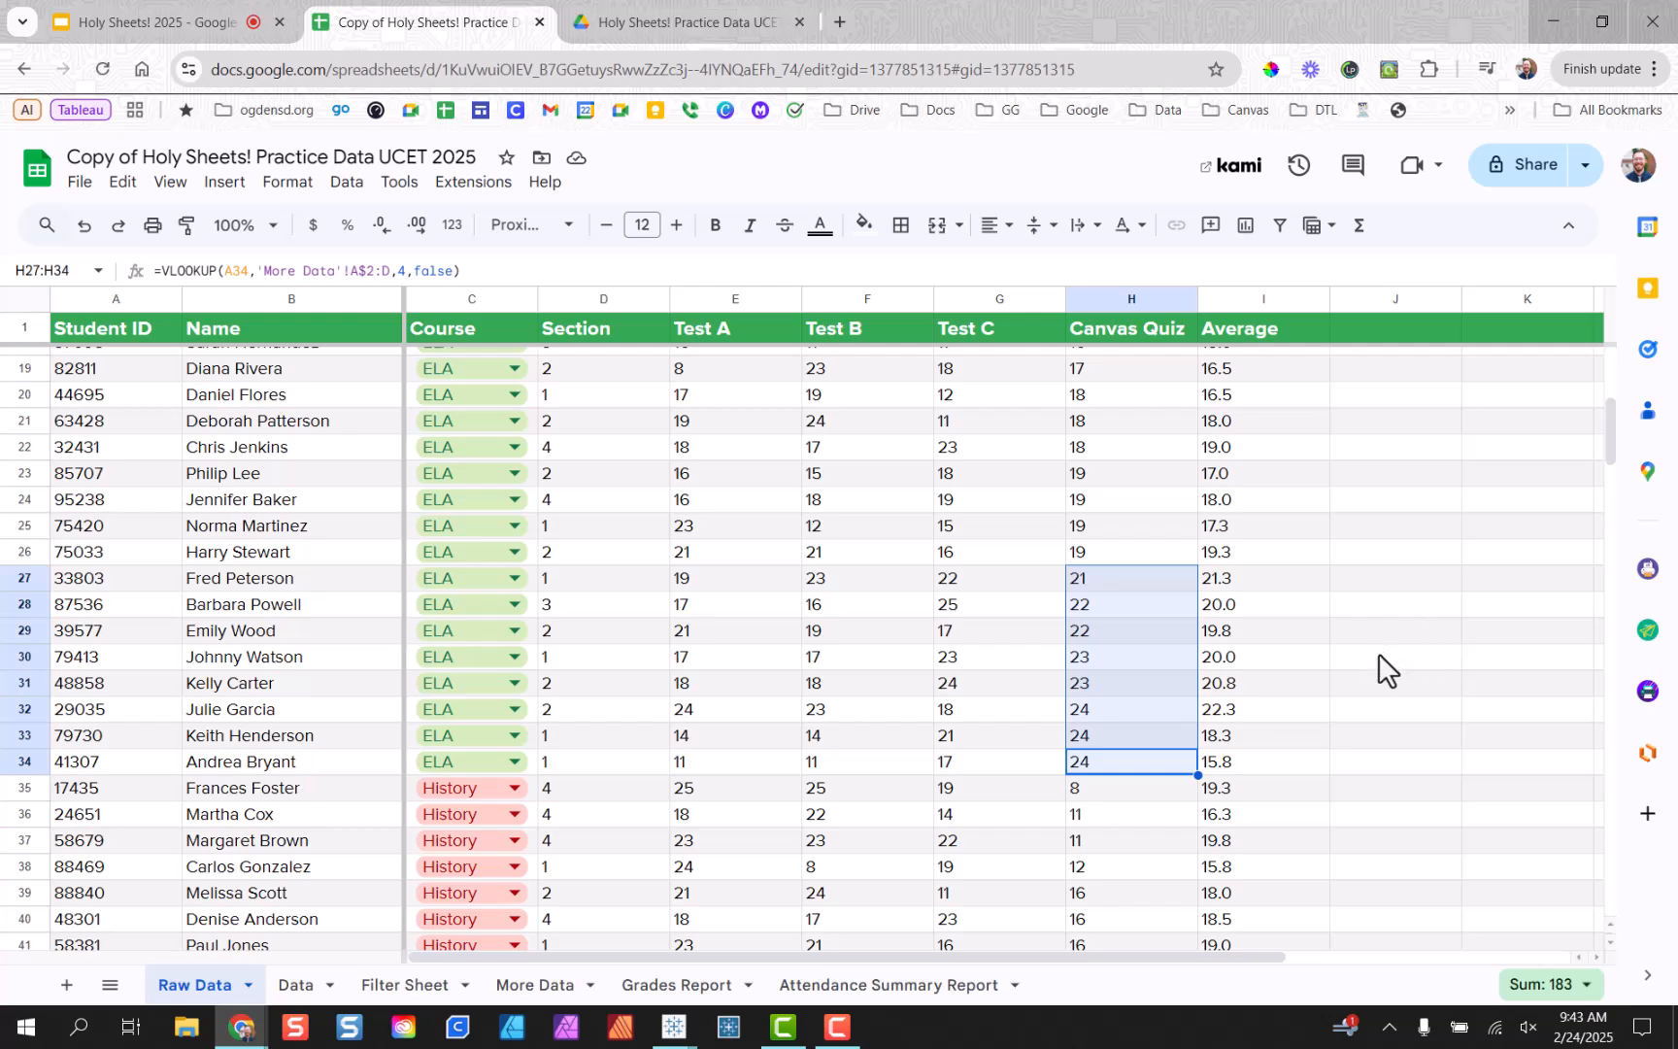
Inspect I32's AVERAGE formula, then undo the Canvas Quiz sort.
left_click(1289, 709)
scroll(1301, 670, "up", 5)
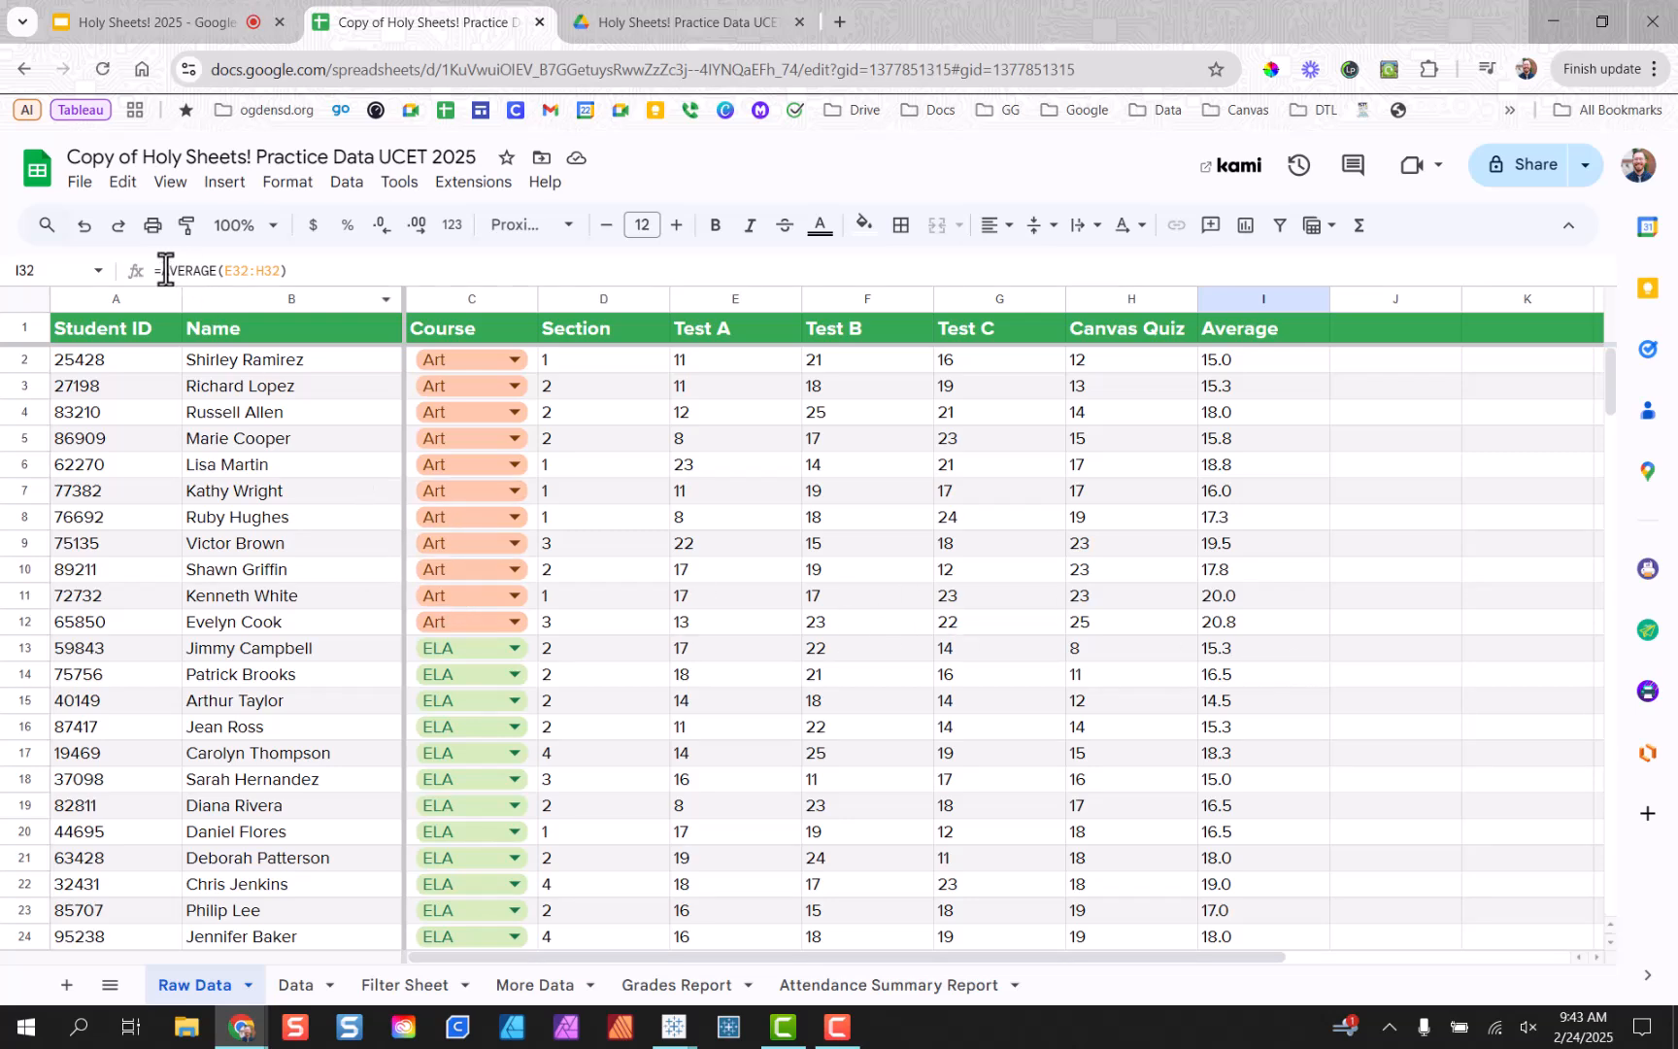
left_click(85, 225)
Undo the remaining sorts to restore Raw Data's original order, then go to Filter Sheet.
left_click(87, 230)
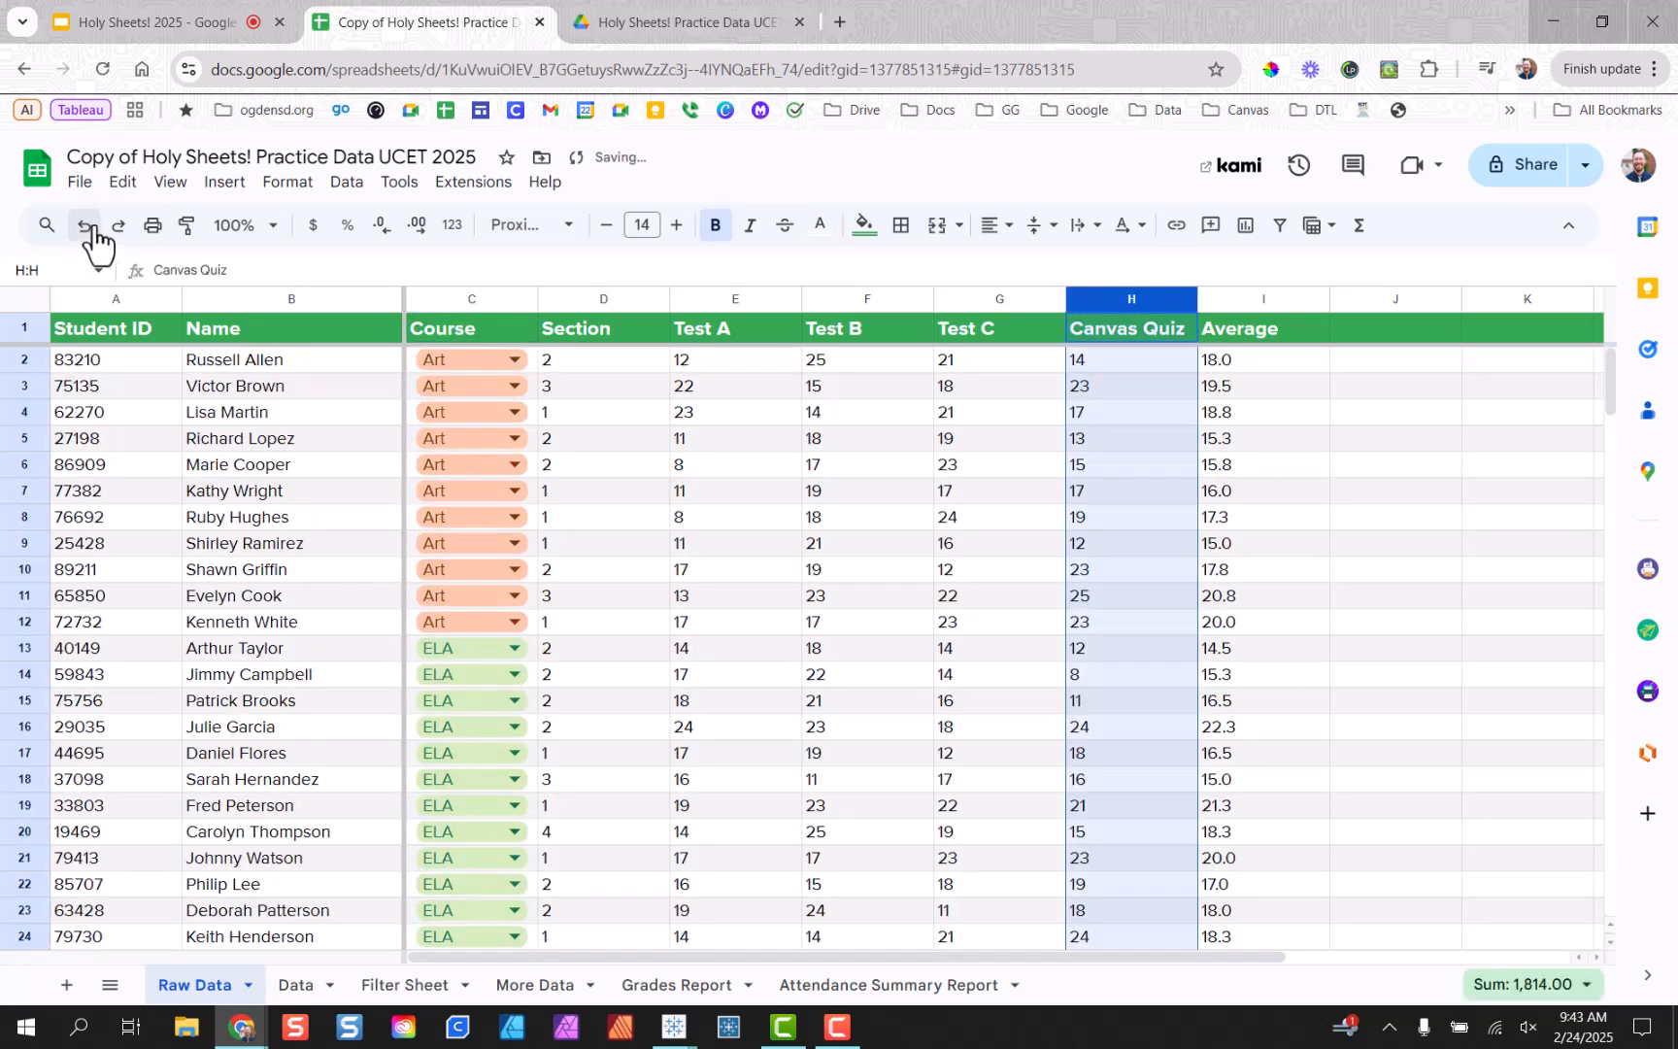
left_click(89, 228)
left_click(622, 522)
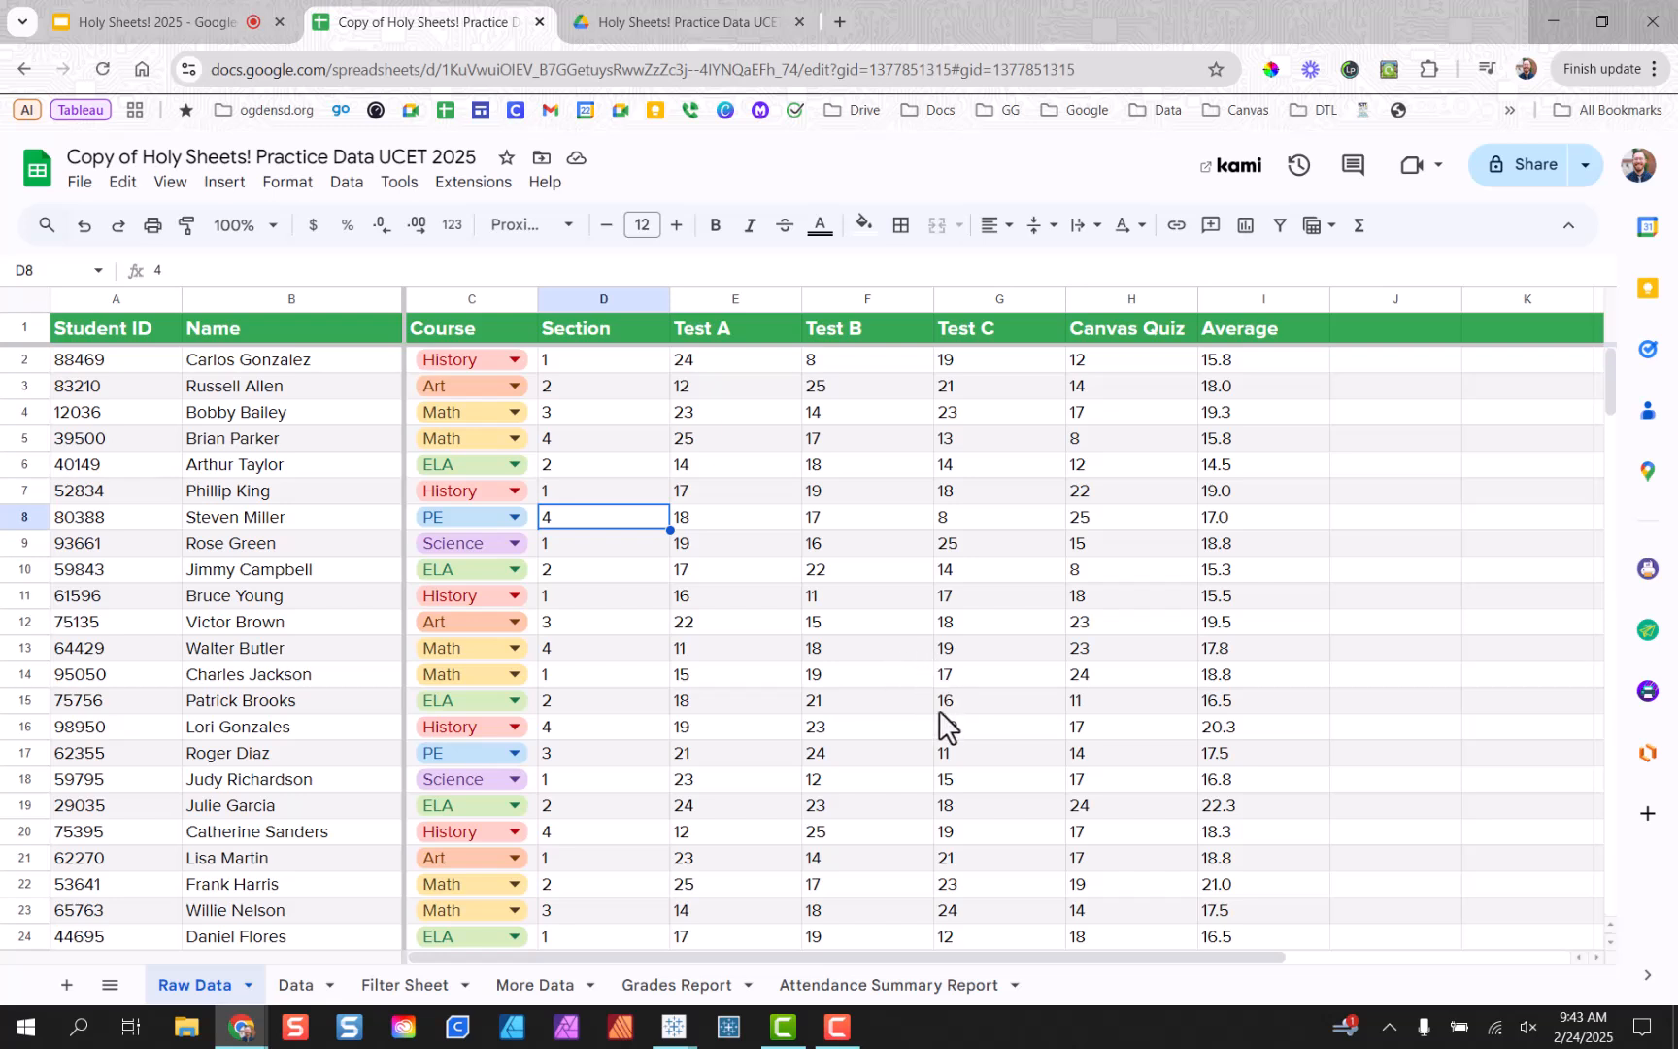
left_click(406, 984)
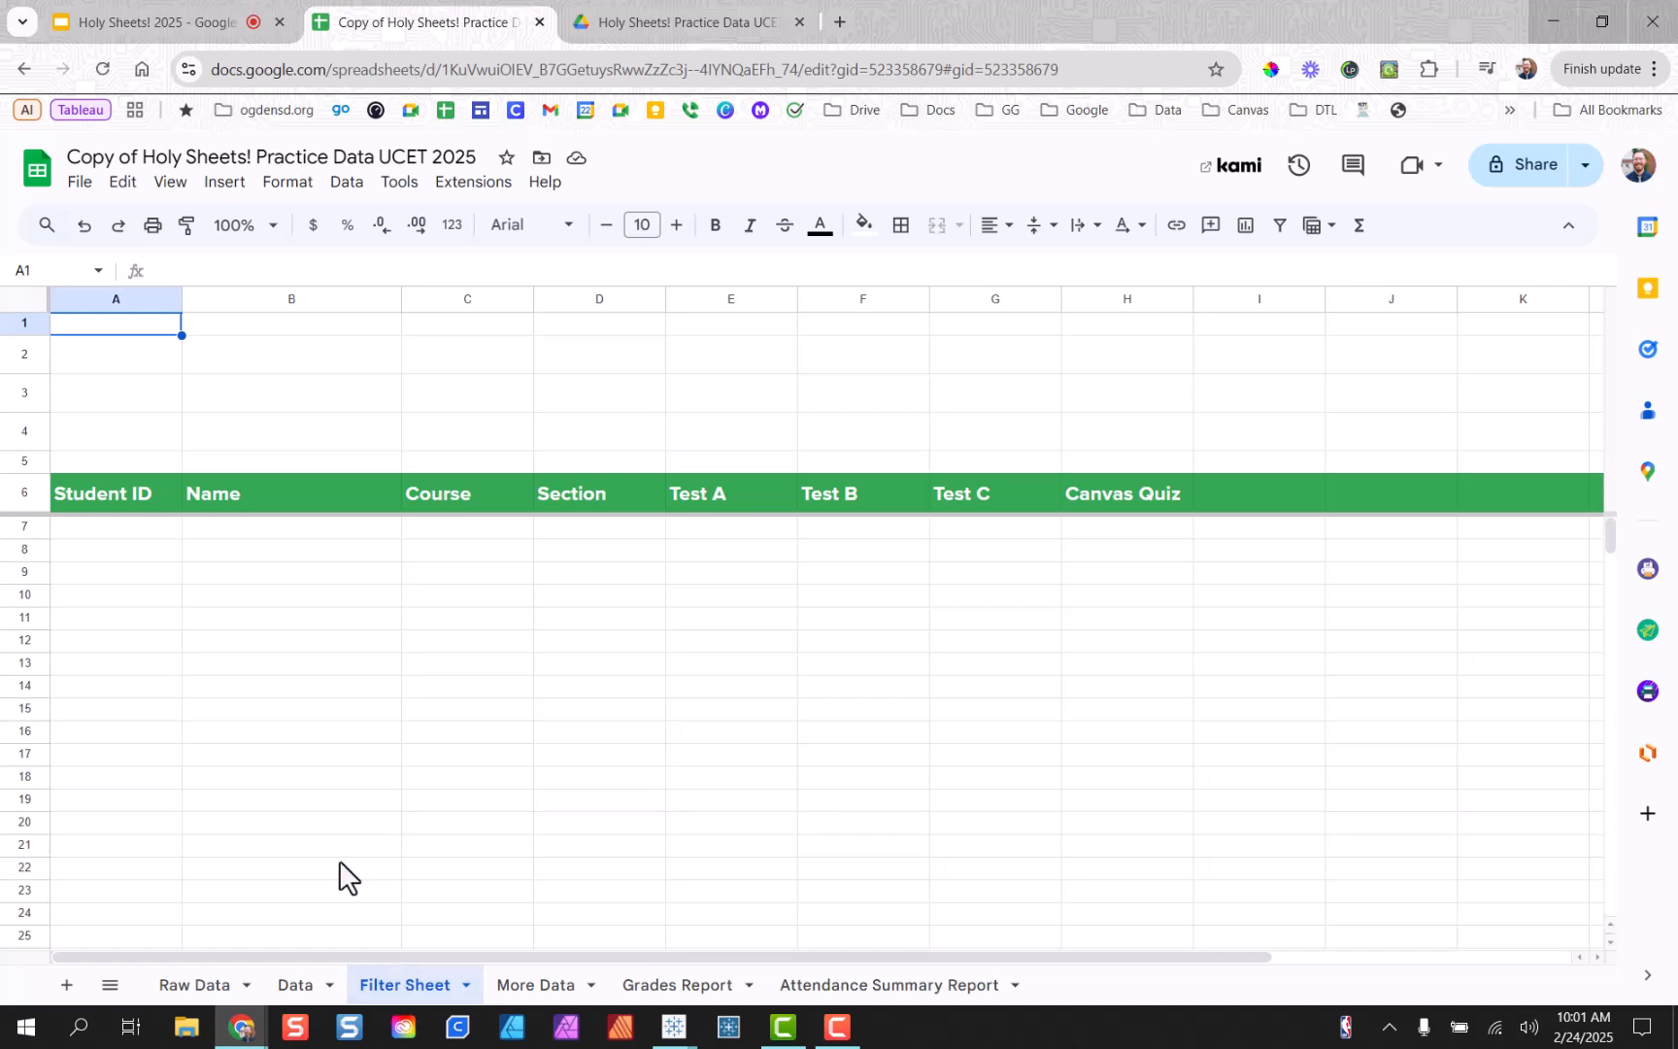
Start a =FILTER( formula in A7 from the =fil suggestion.
left_click(130, 527)
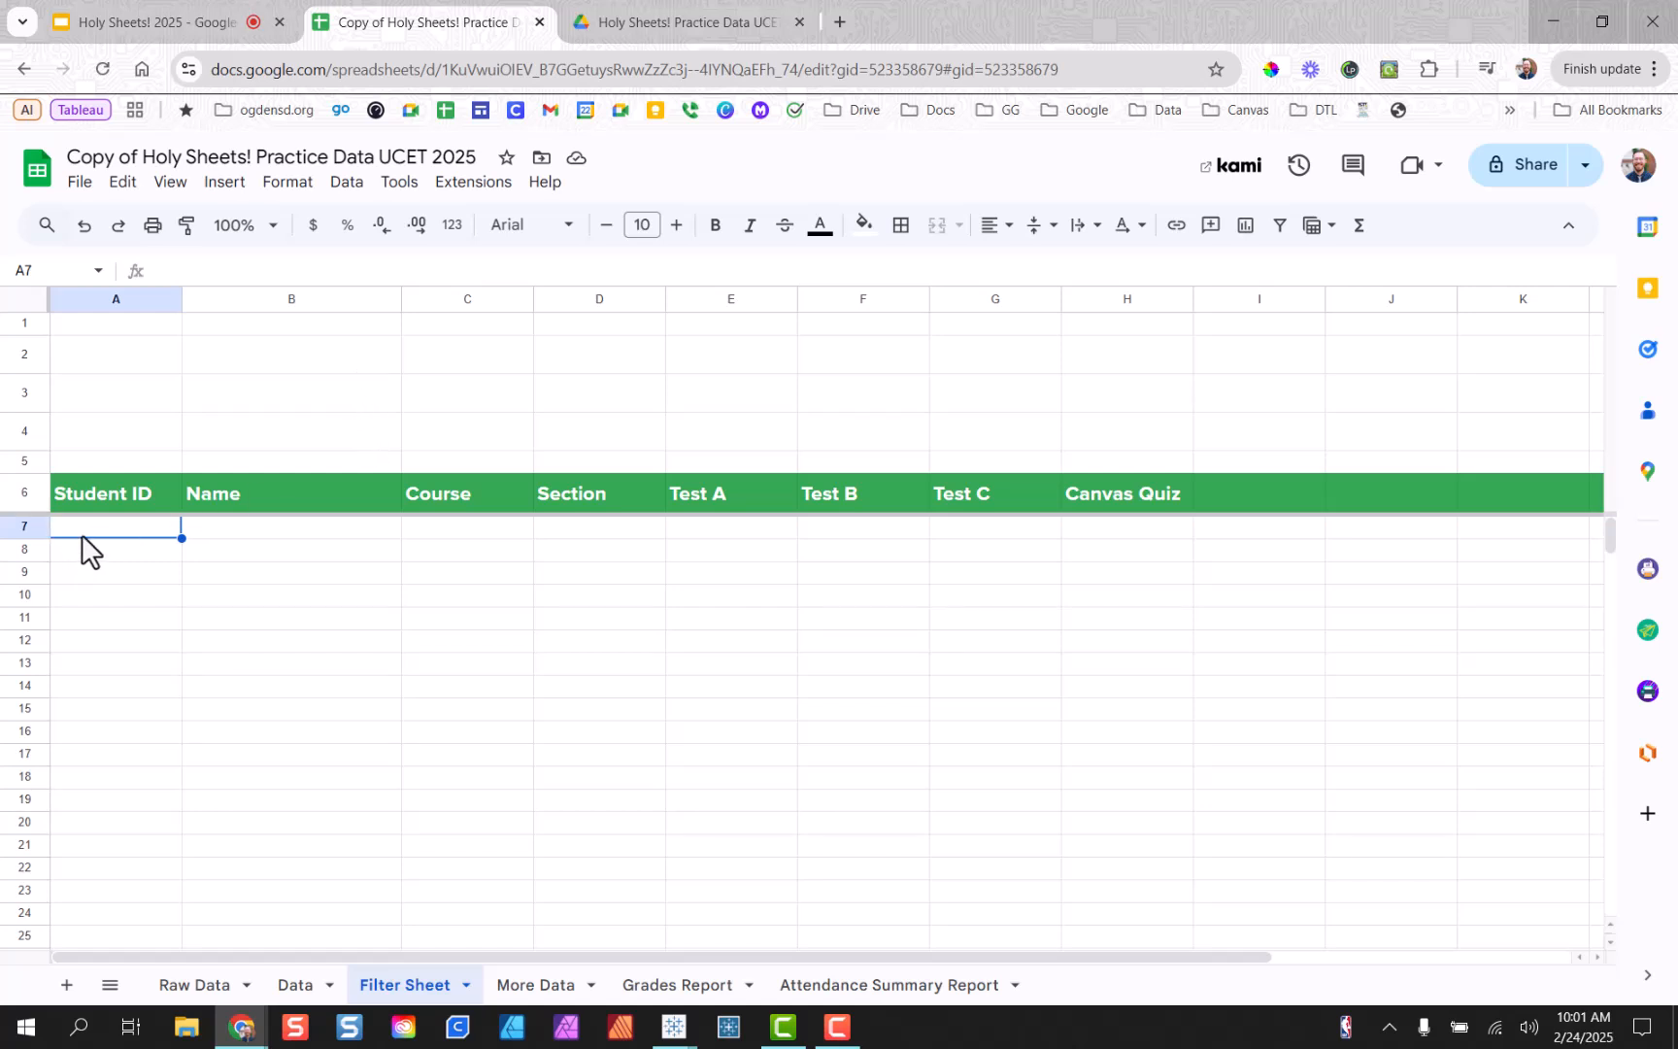
type("=")
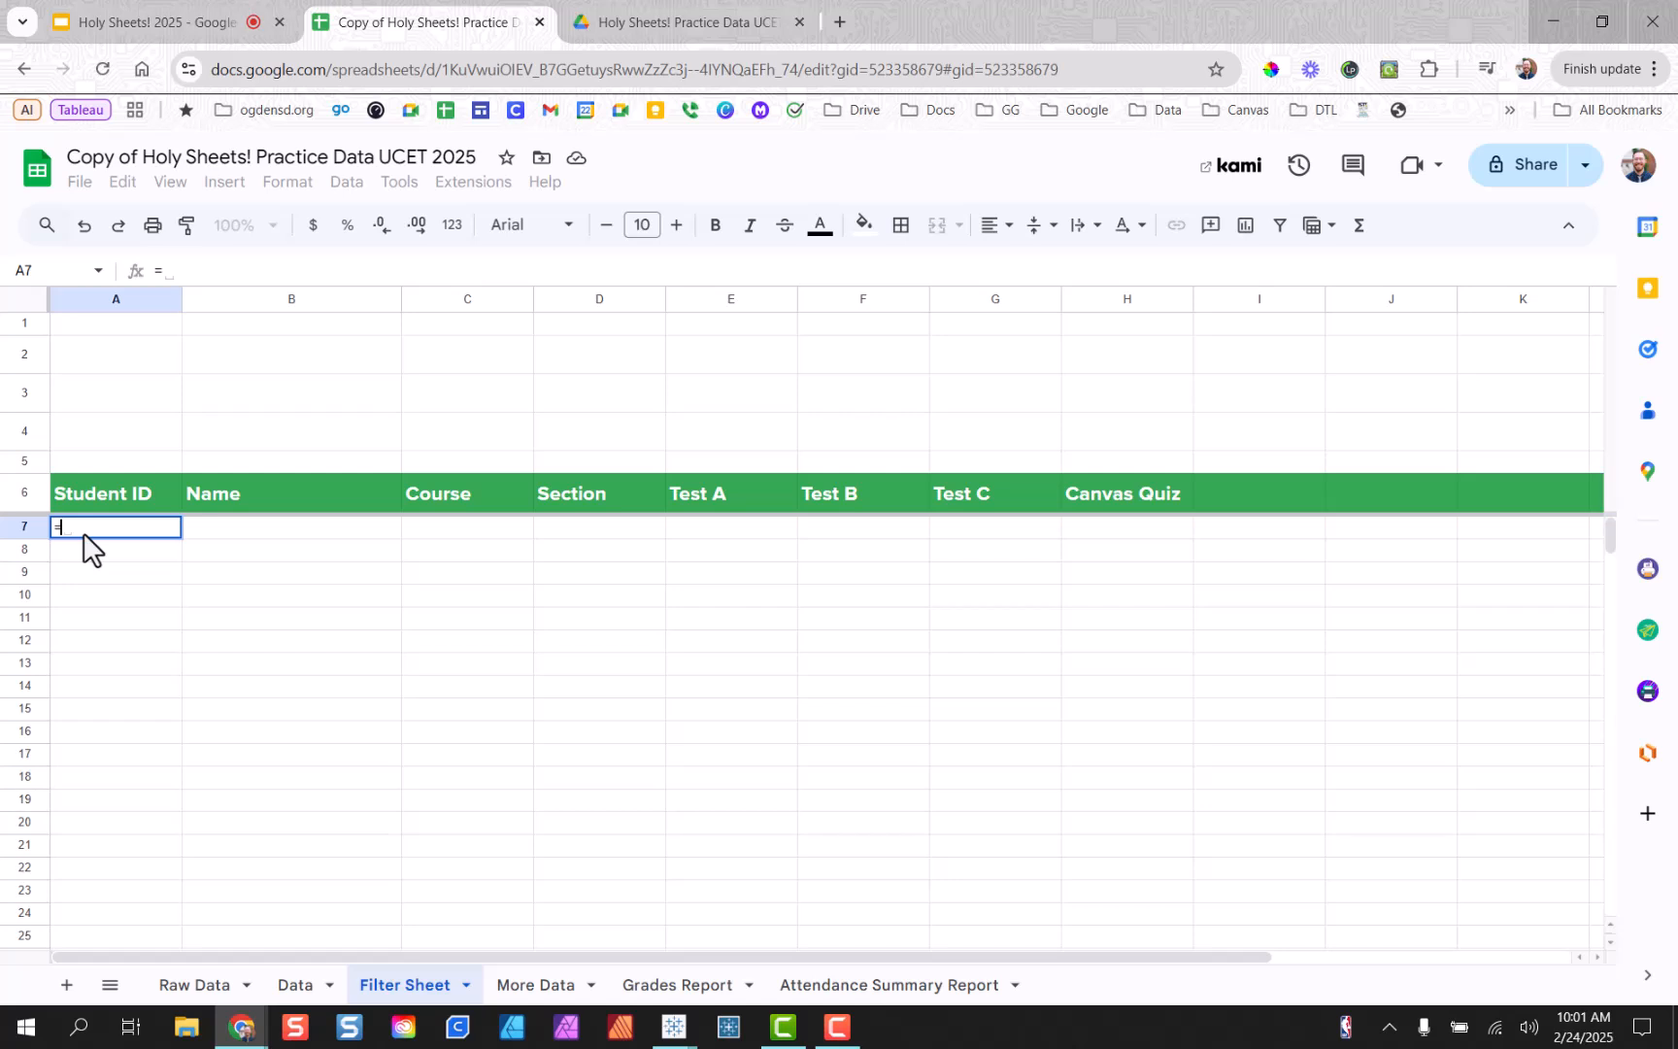
type("f")
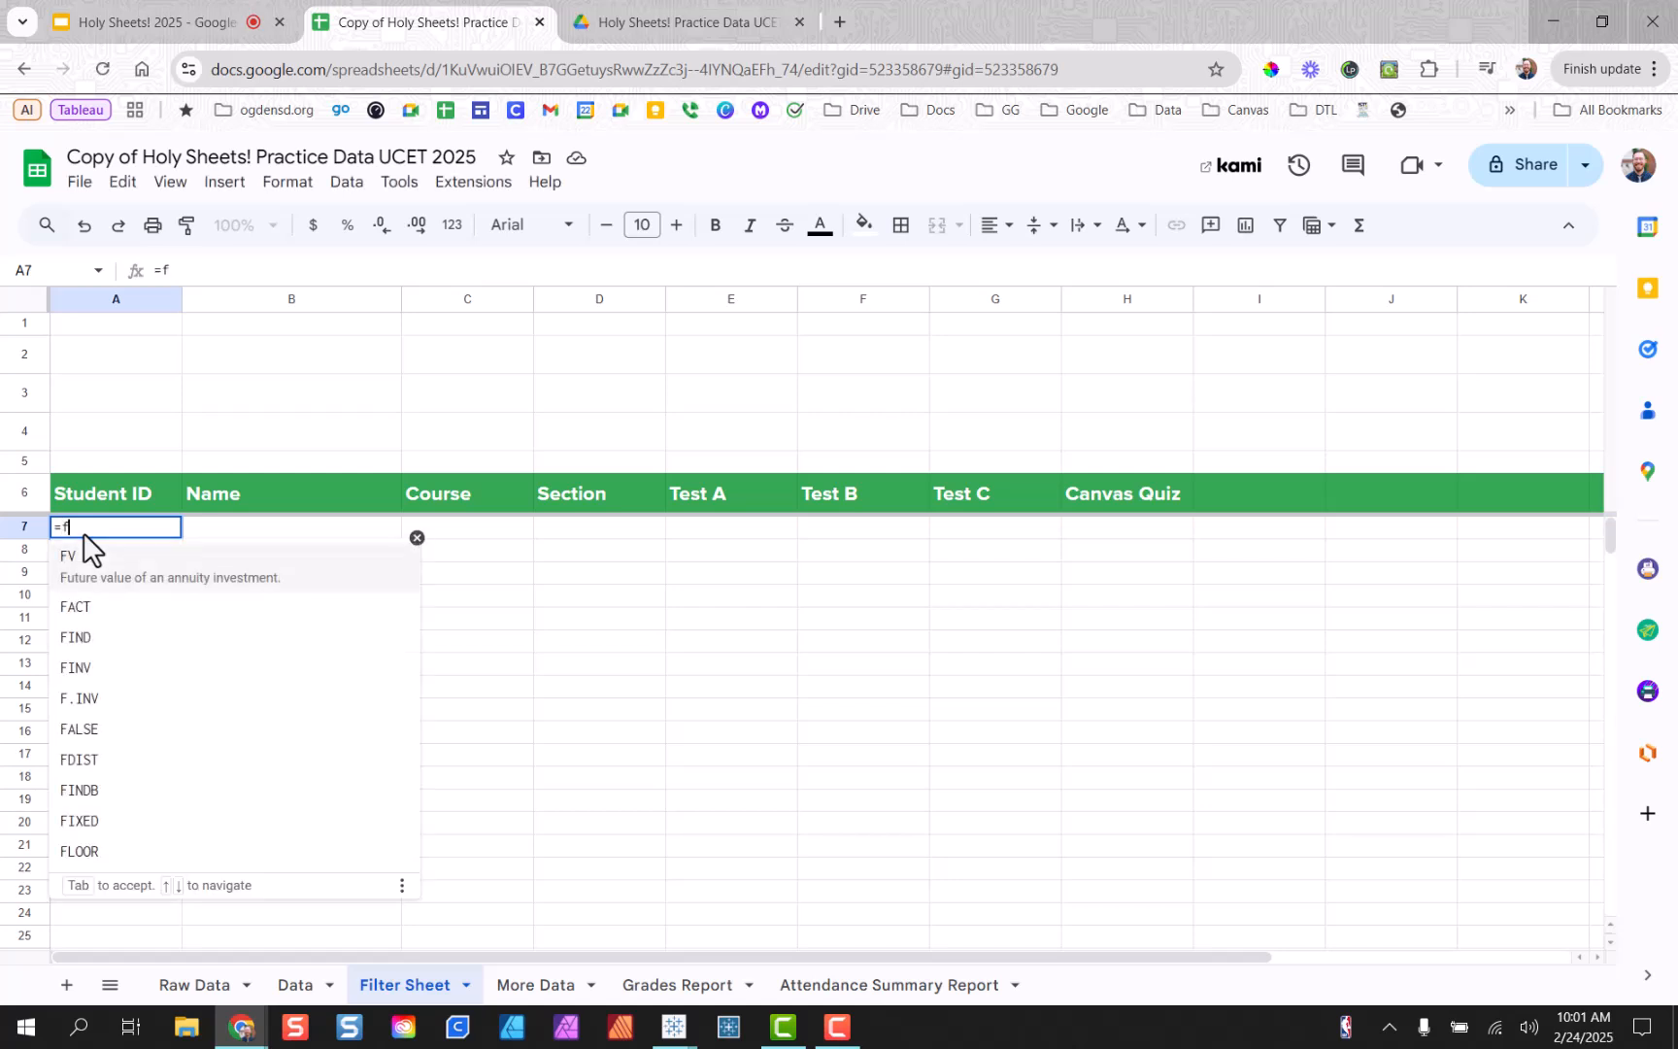
type("il")
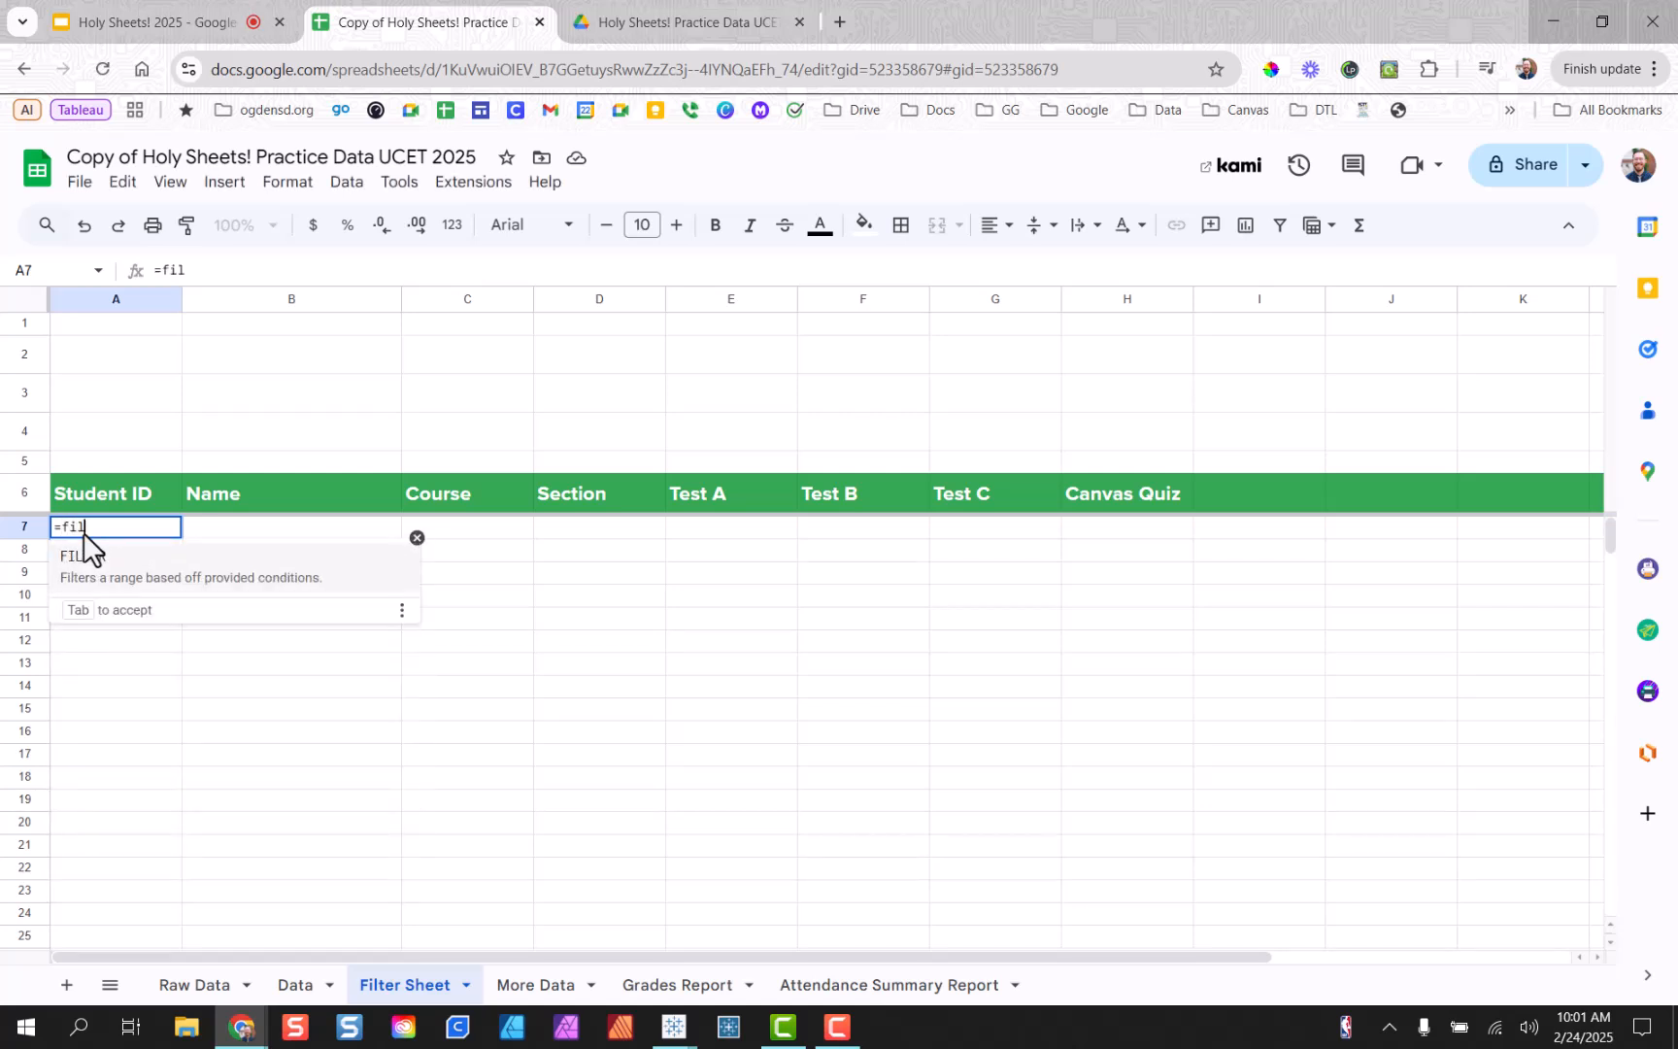
left_click(107, 558)
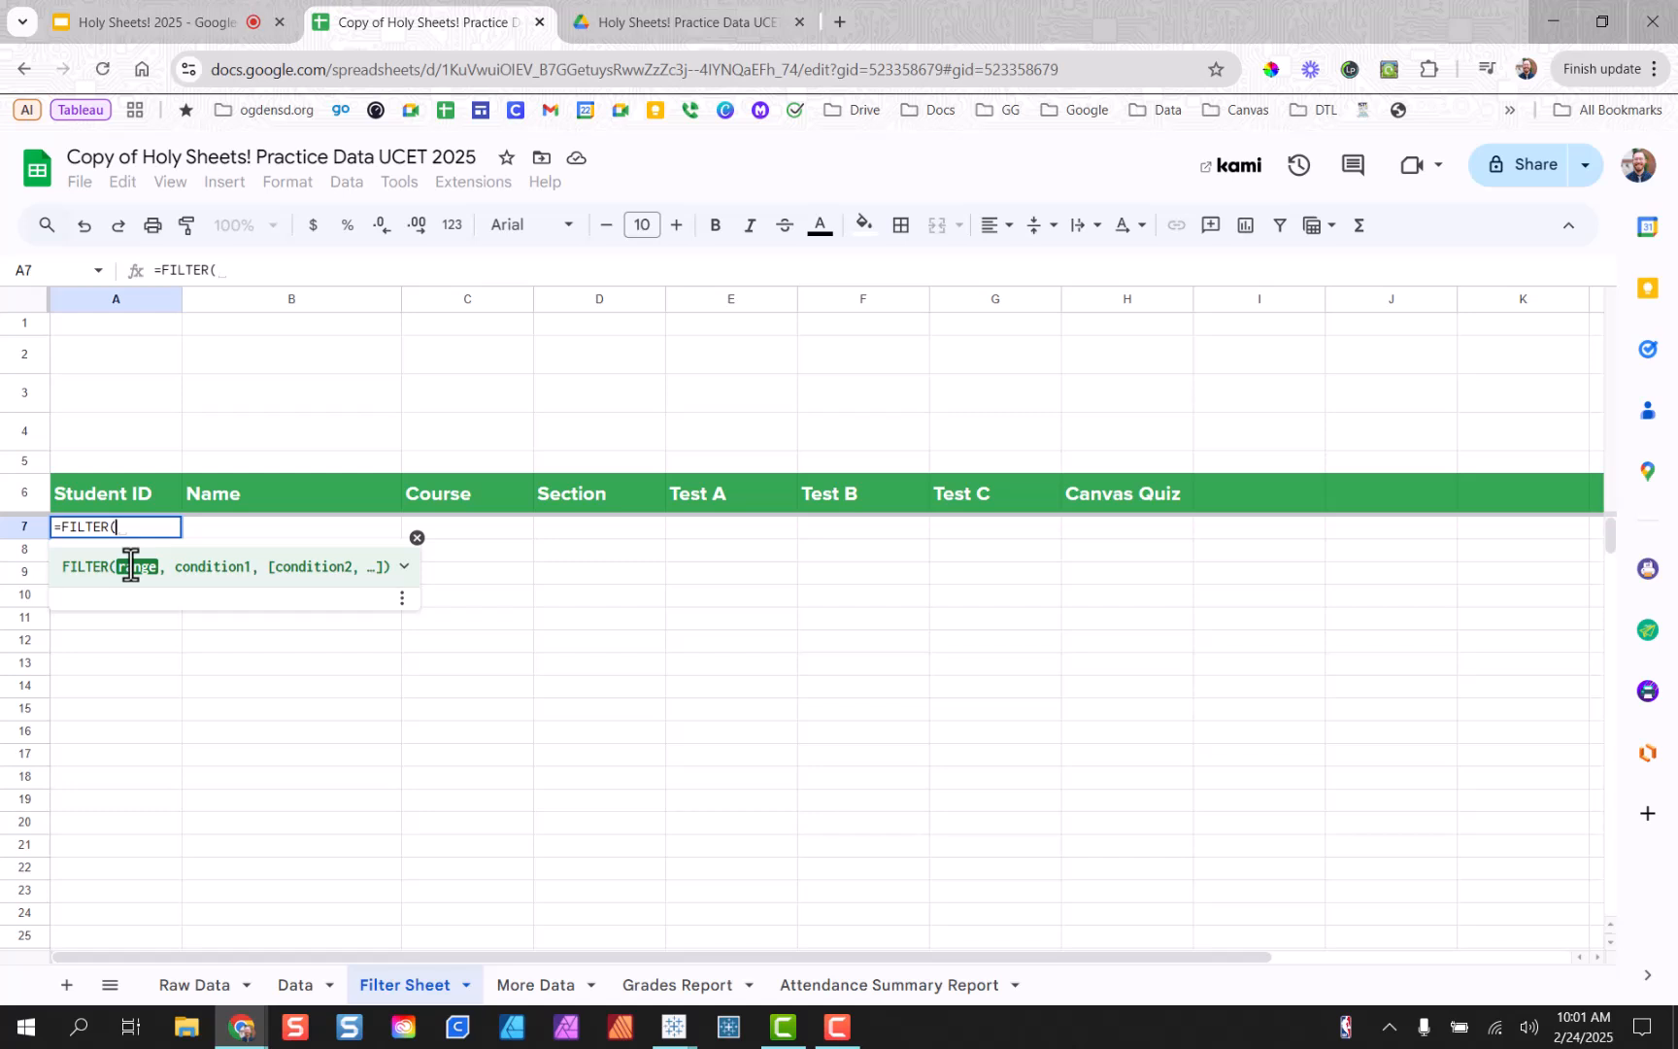
Enter 'Raw Data'!A2:H as FILTER's range and expand the function help.
type("\"")
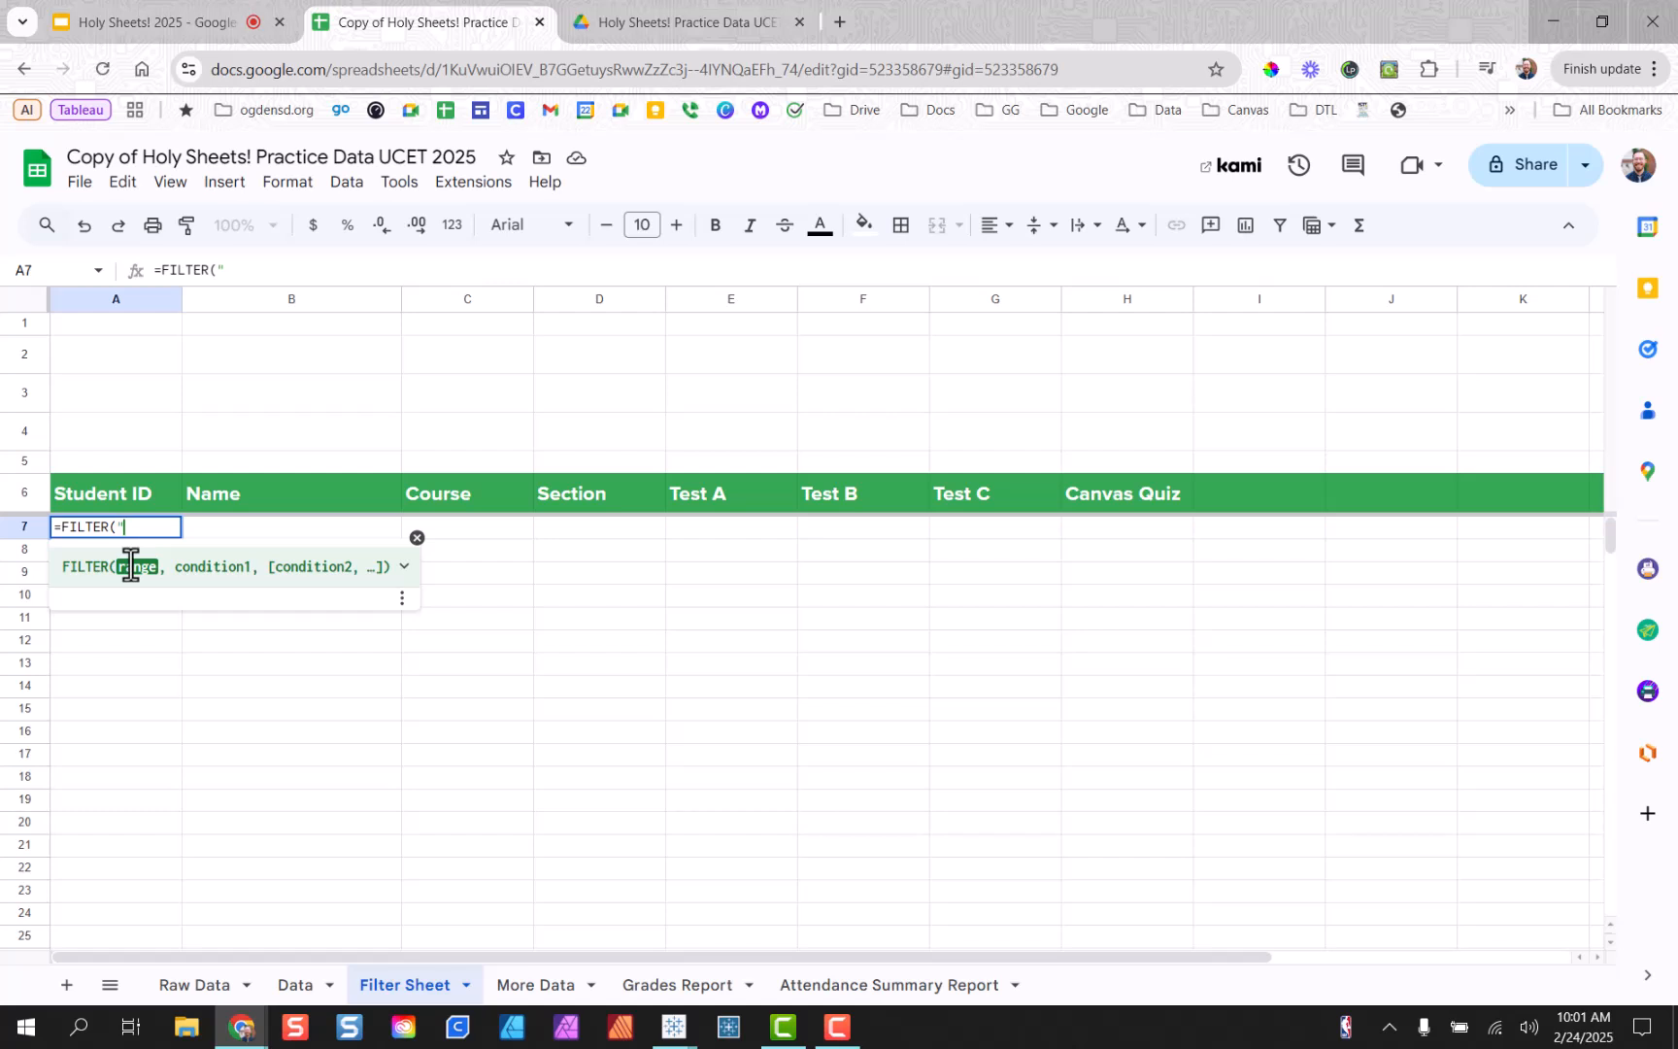
type("Raw Data'")
key("Left")
key("Left")
key("Left")
key("Left")
key("Left")
key("Left")
key("Left")
key("Left")
key("Left")
key("BackSpace")
type("'")
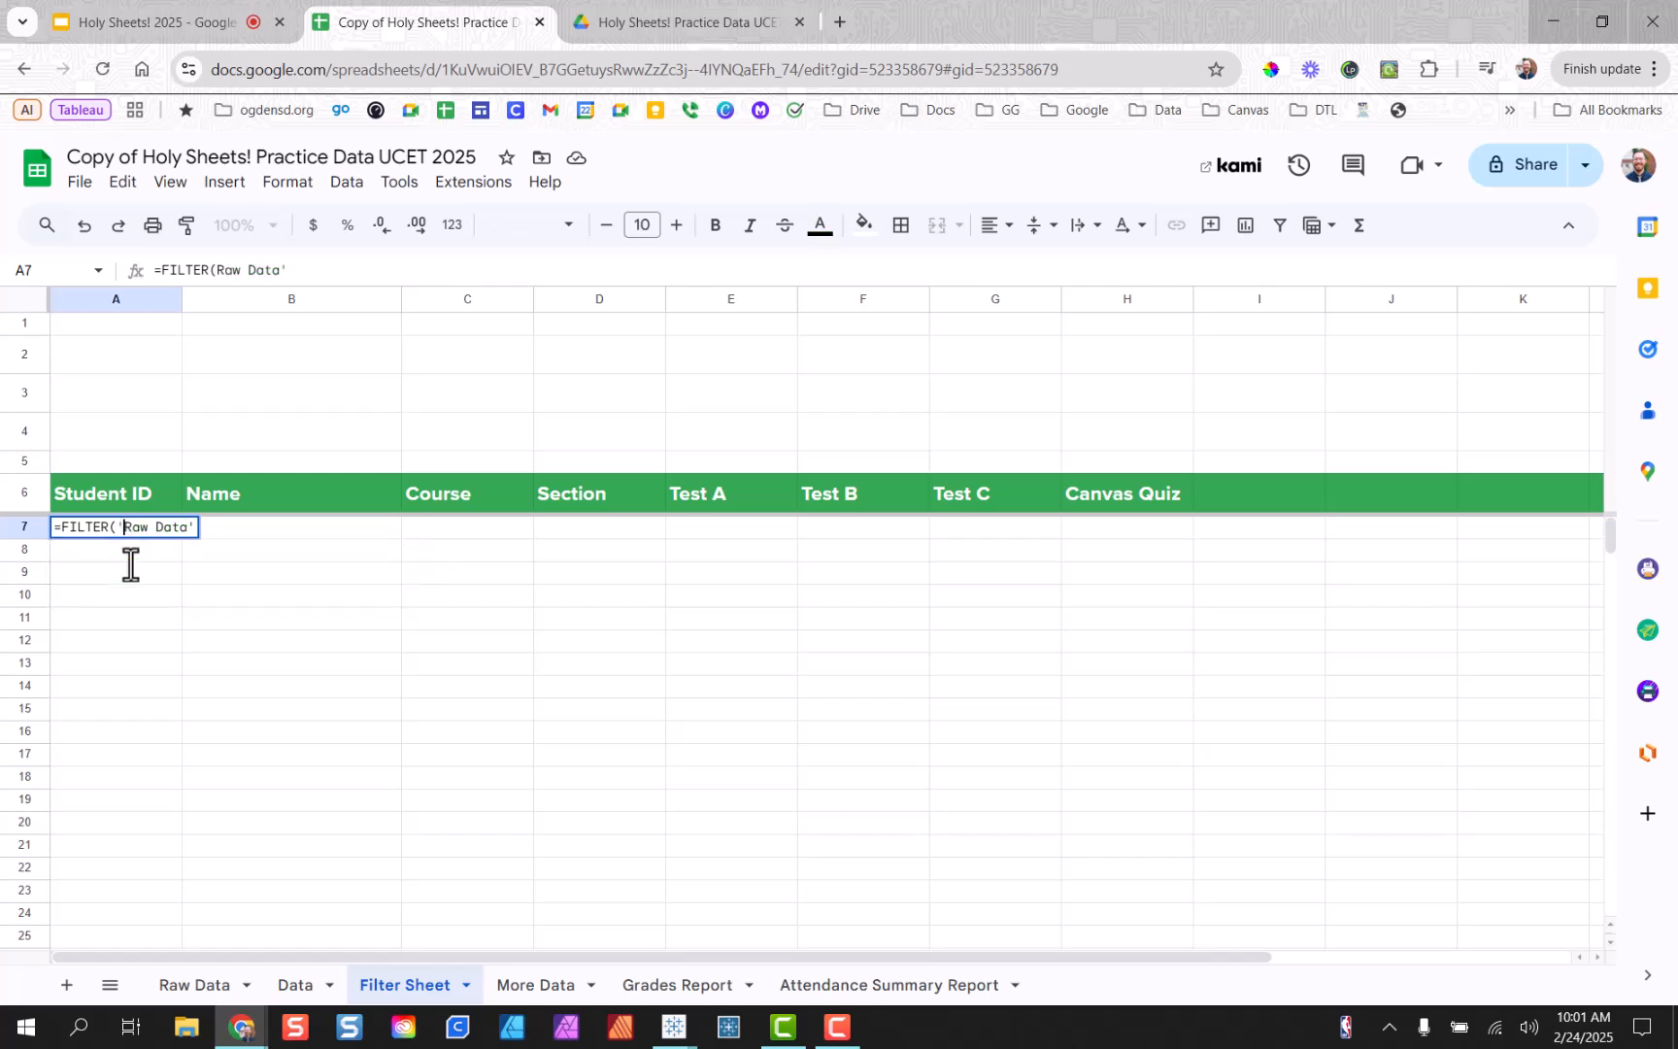
key("Right")
key("Right")
key("Right")
key("Right")
key("Right")
key("Right")
key("Right")
key("Right")
type("!")
type("A2:H")
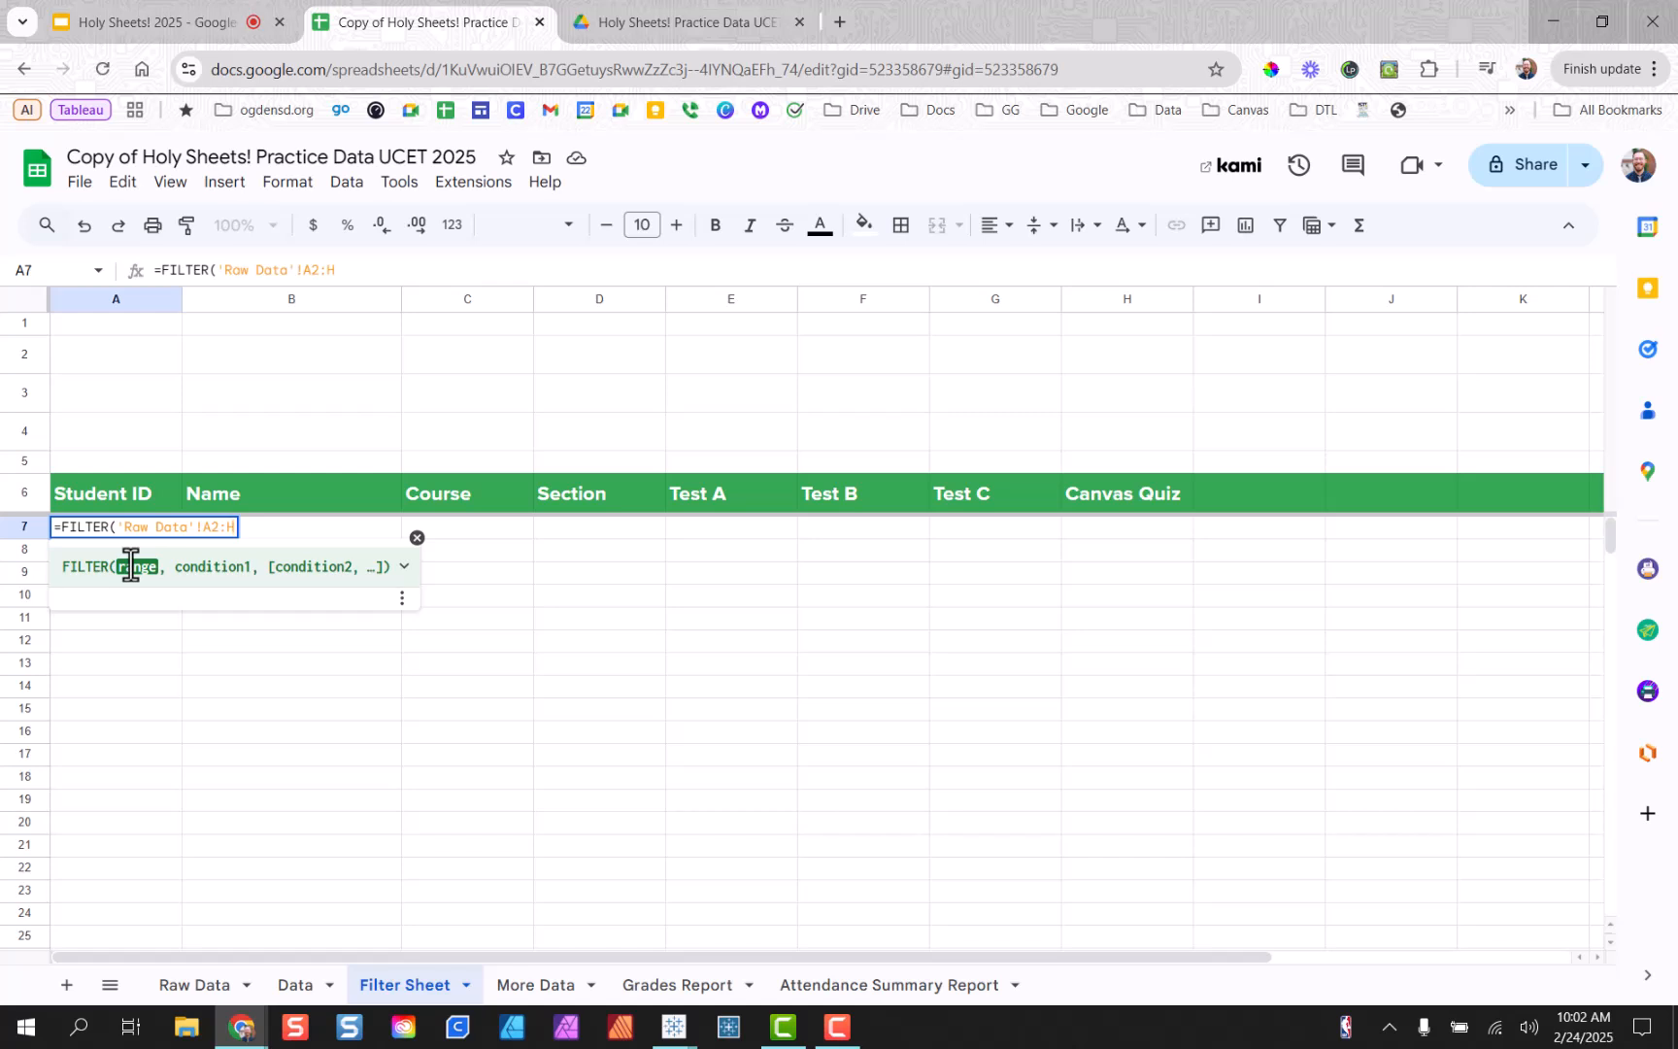
type(",")
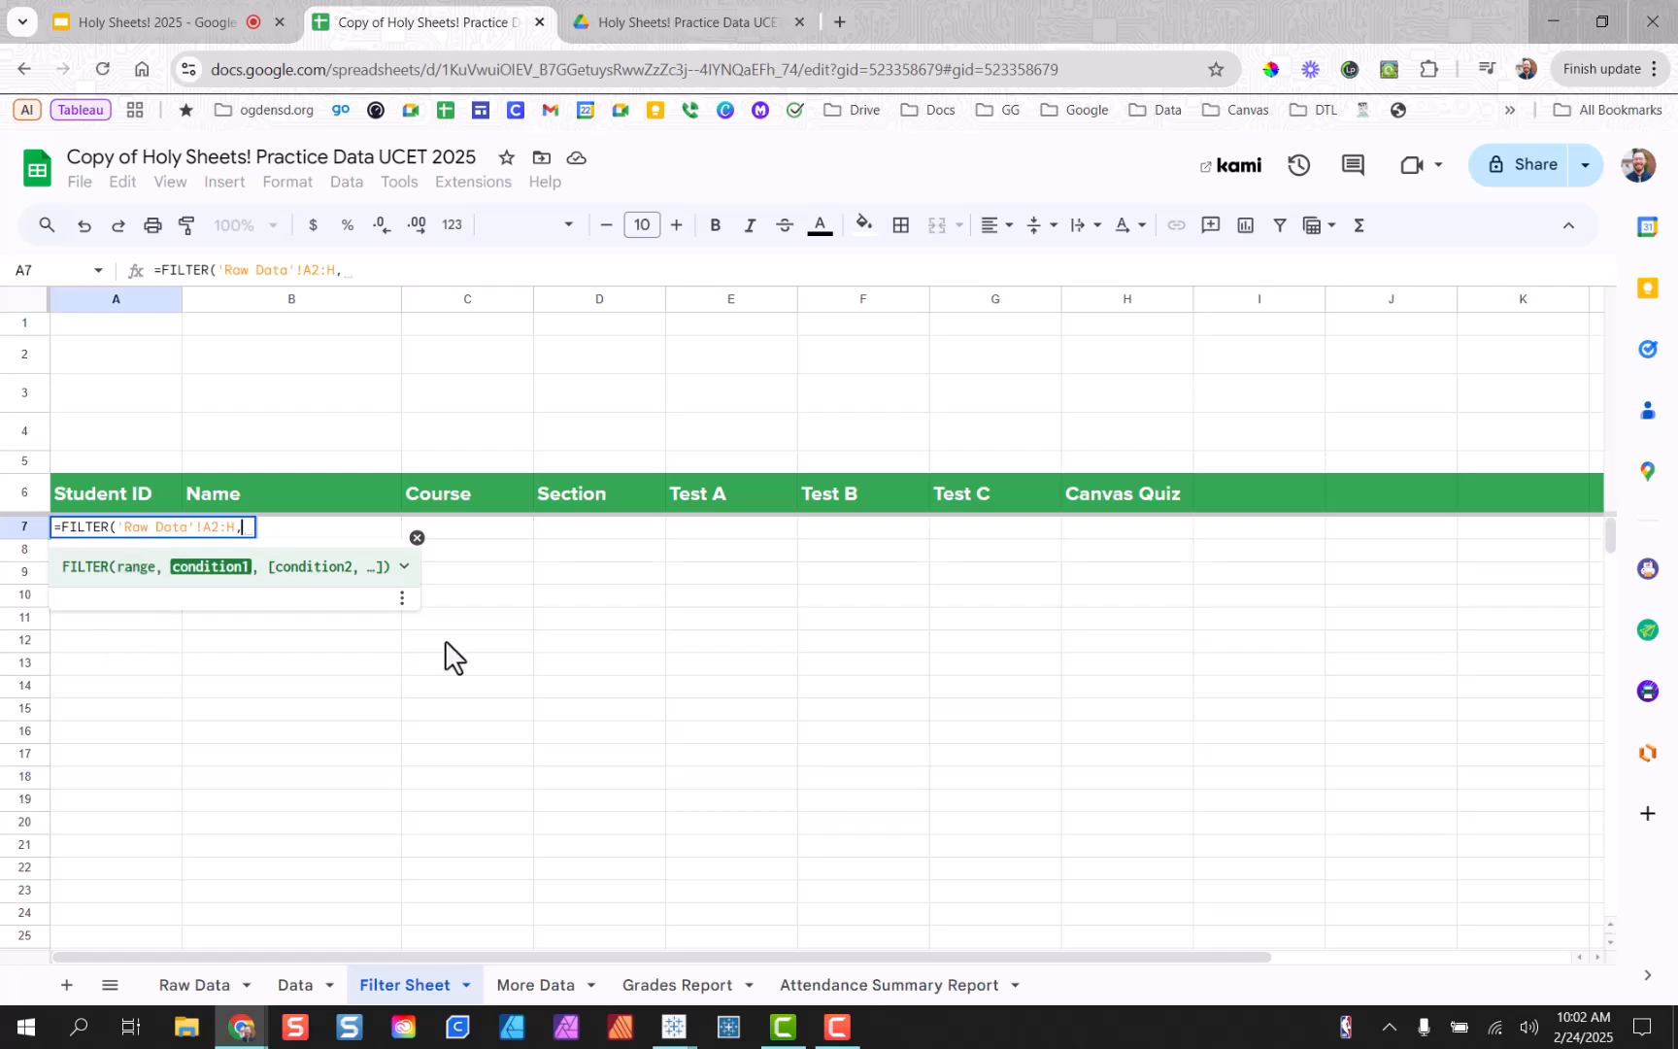
left_click(406, 568)
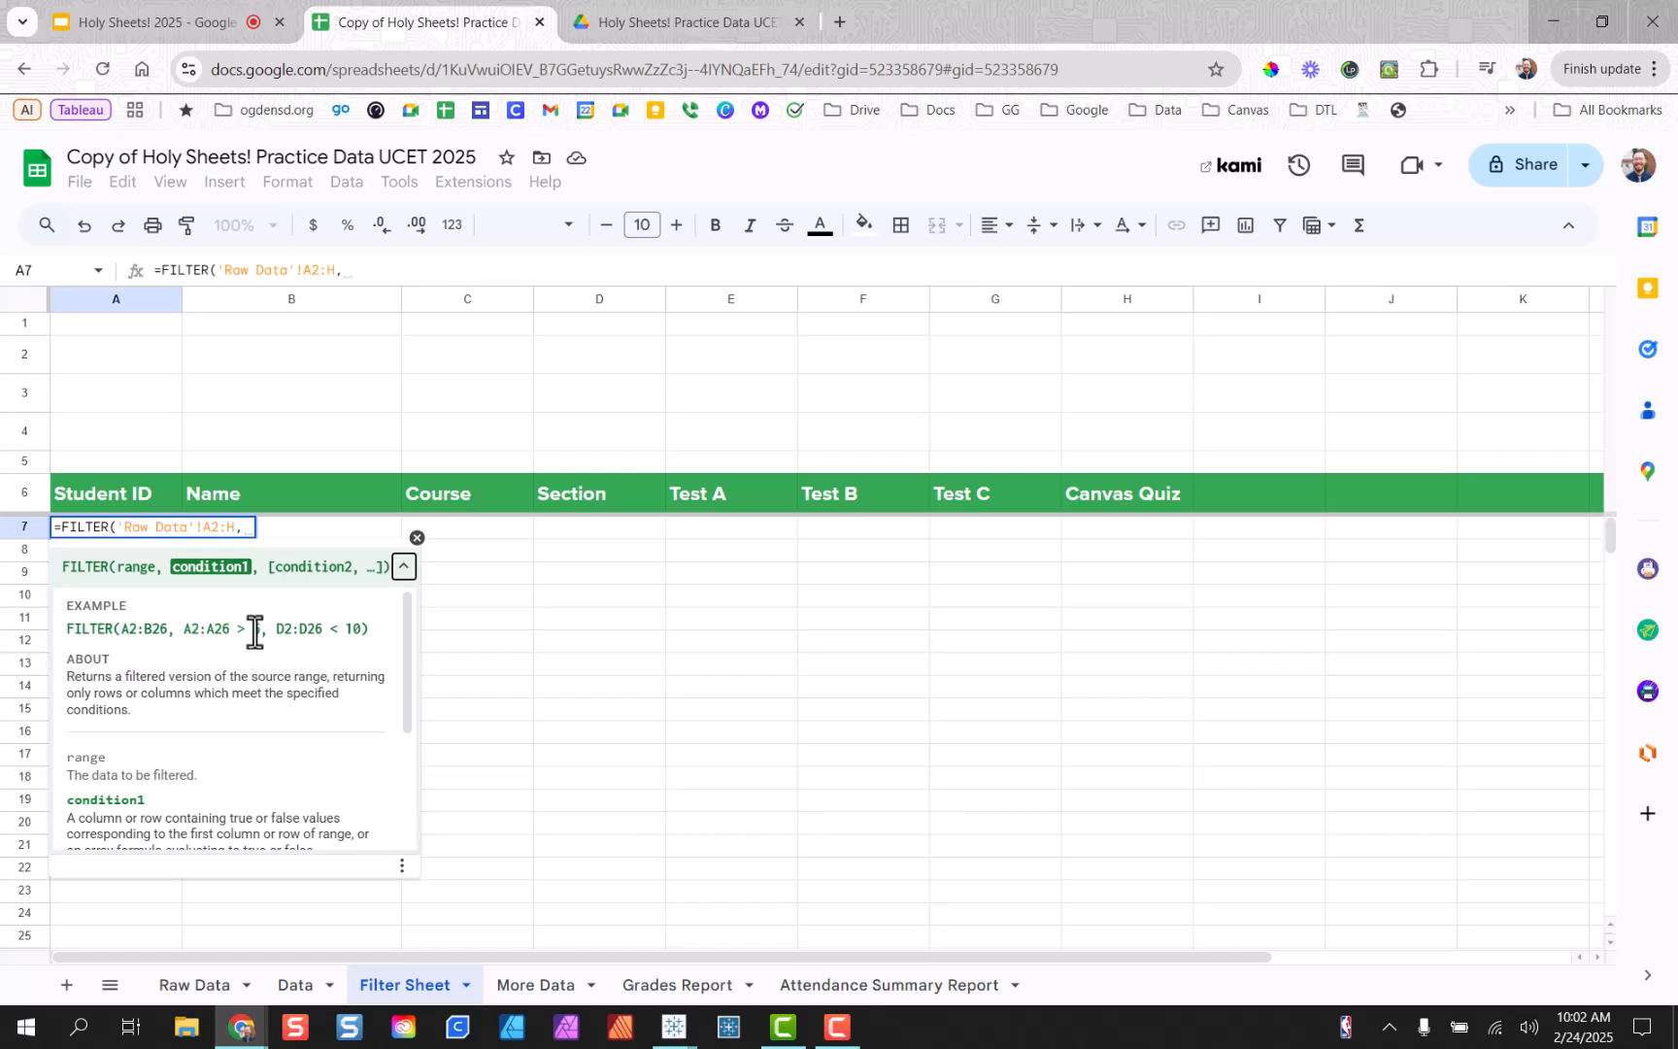
scroll(311, 711, "down", 3)
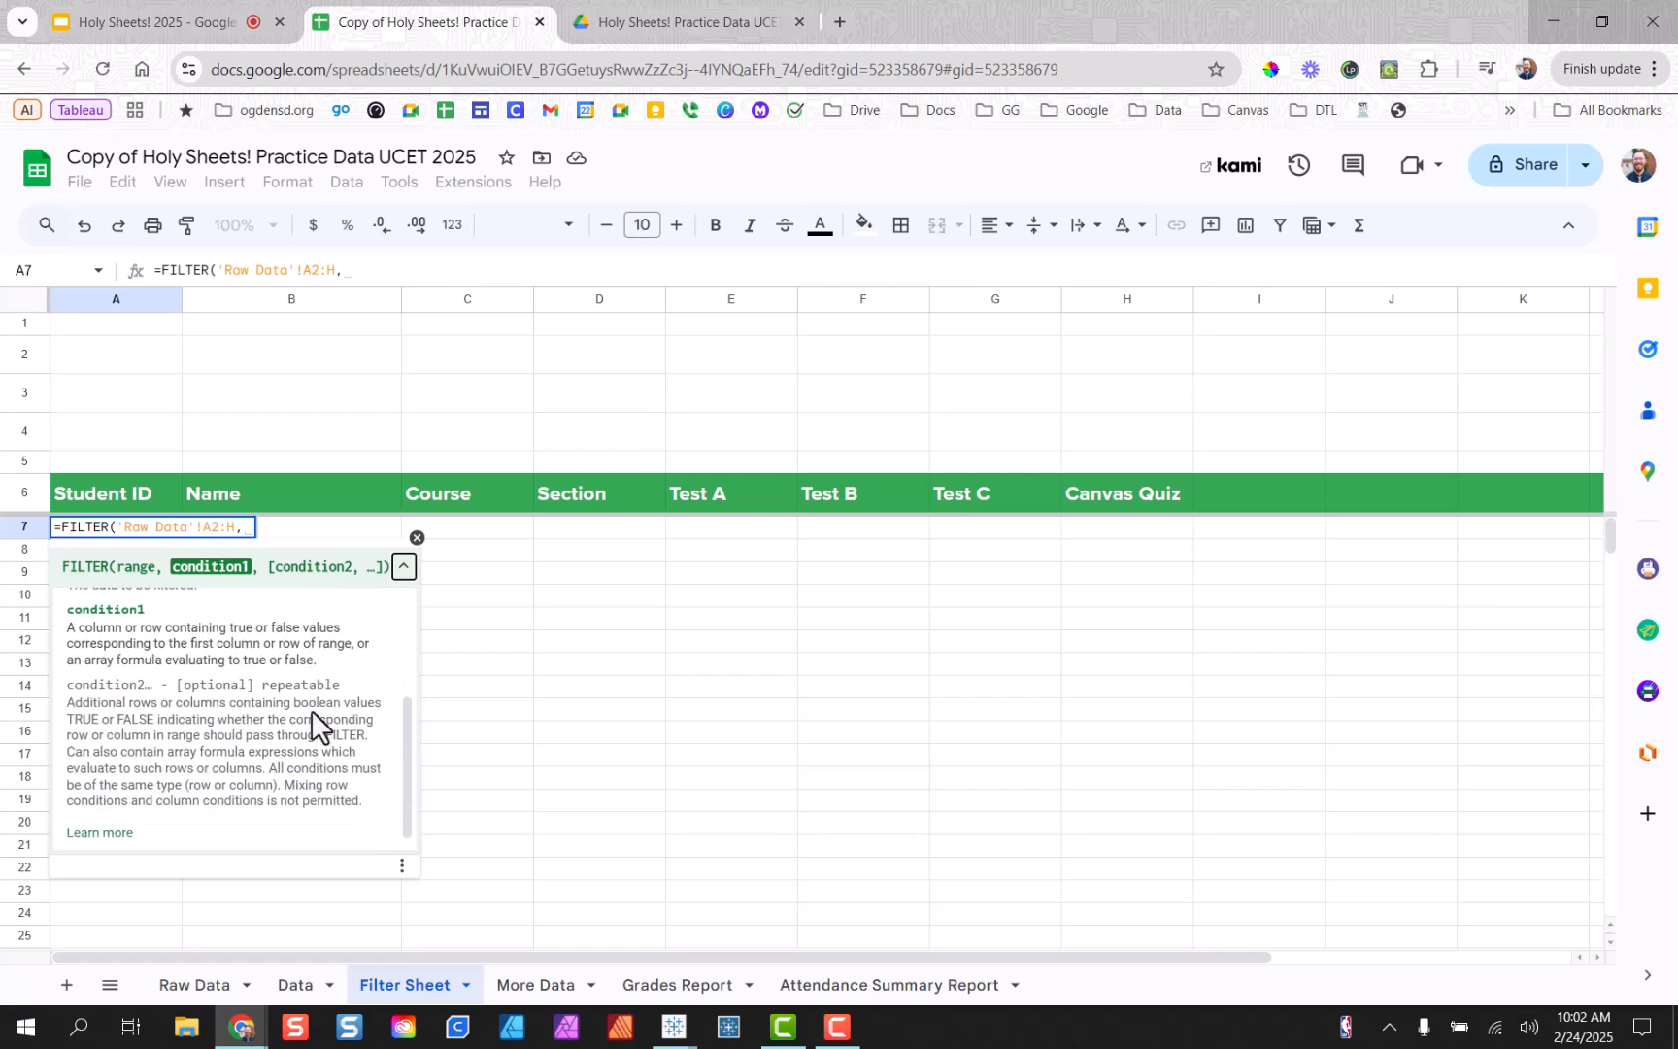
scroll(294, 699, "up", 3)
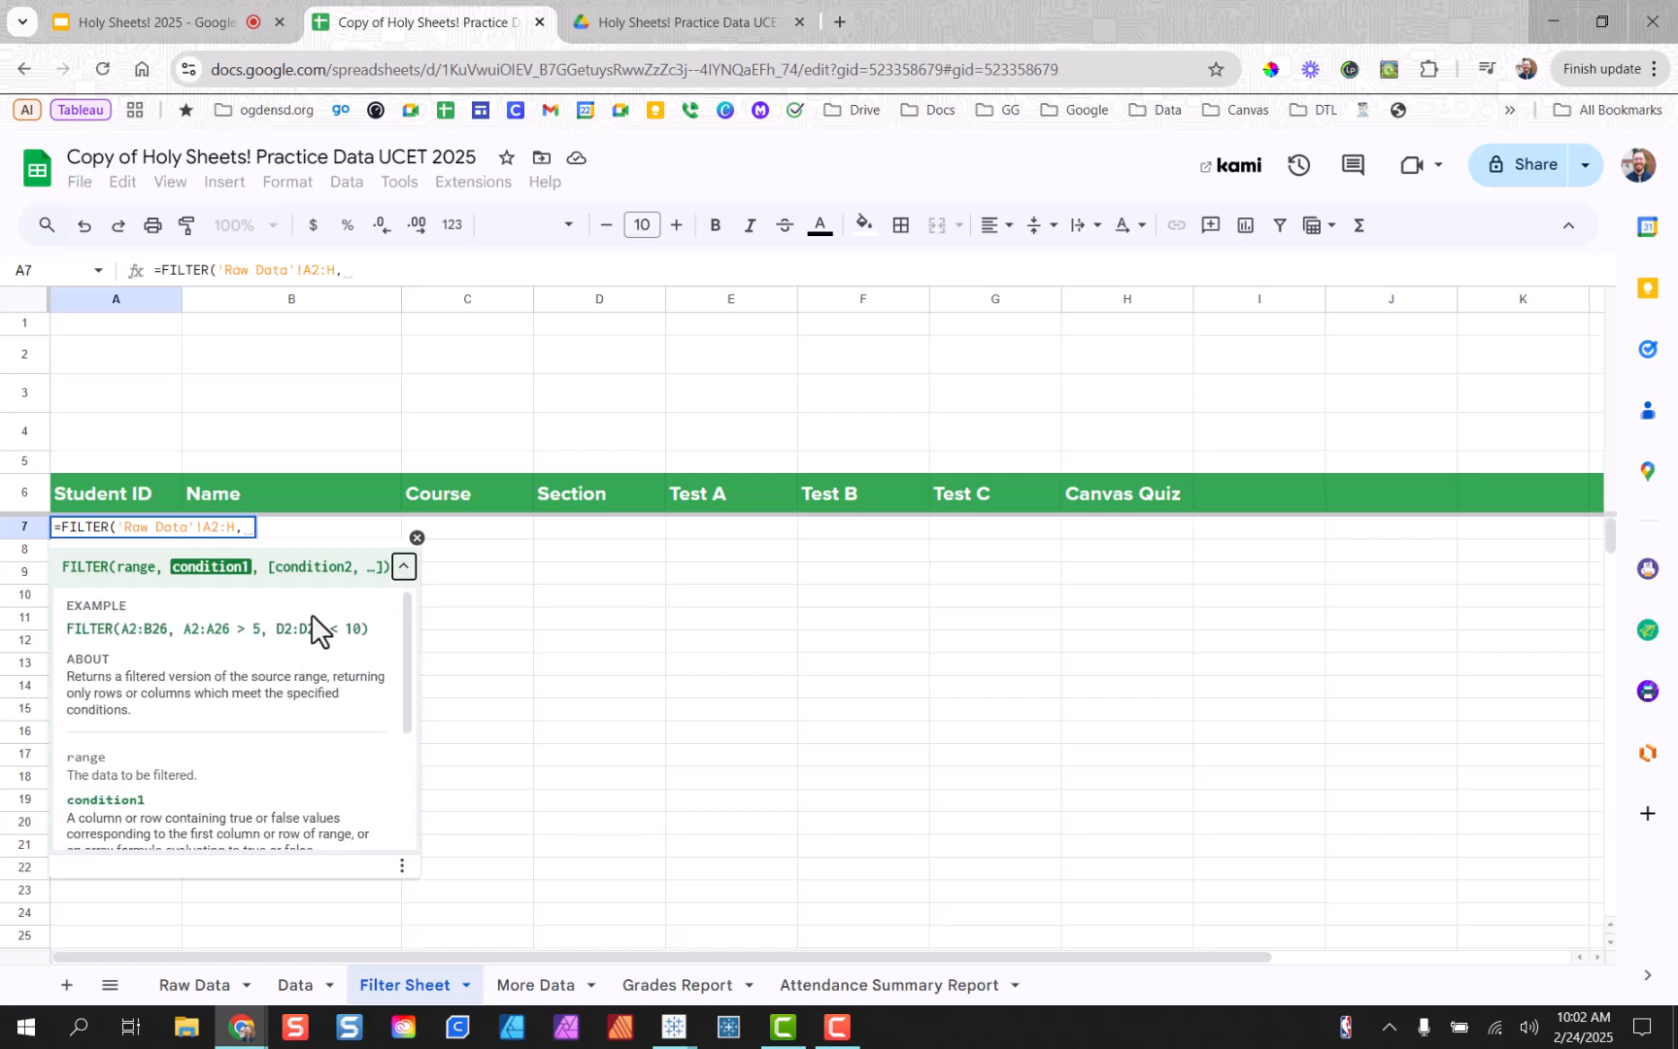
scroll(156, 753, "down", 1)
scroll(154, 752, "down", 1)
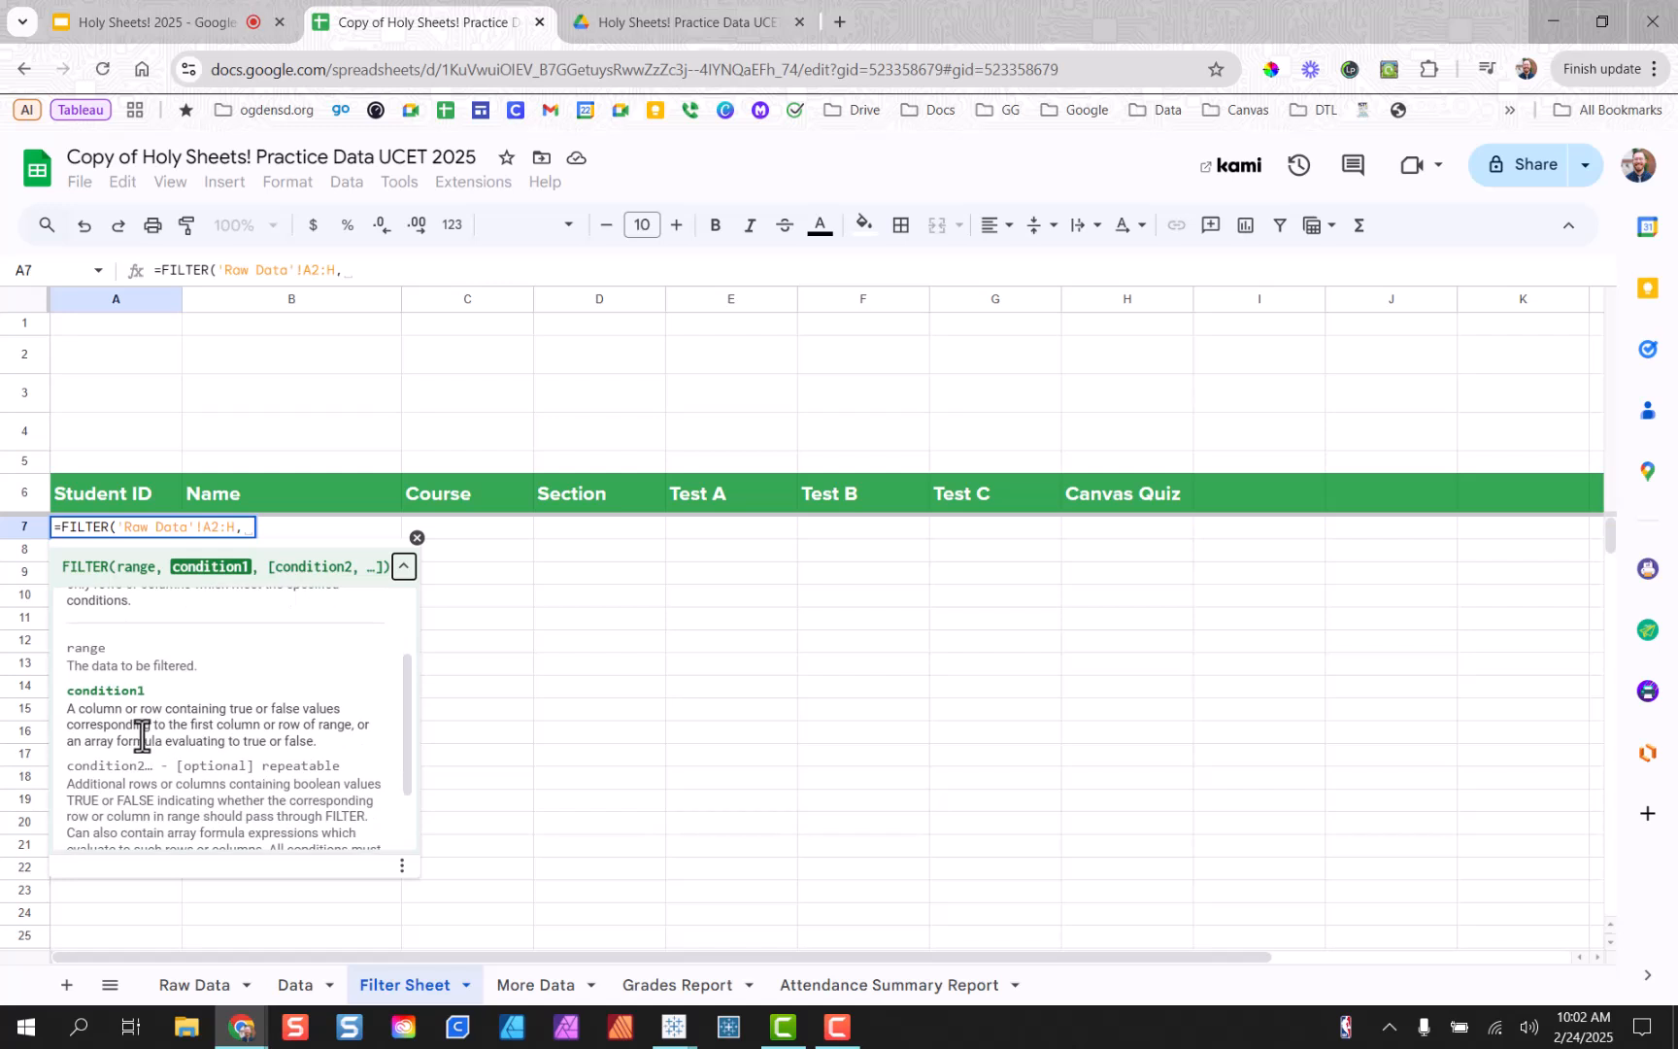
scroll(136, 709, "down", 1)
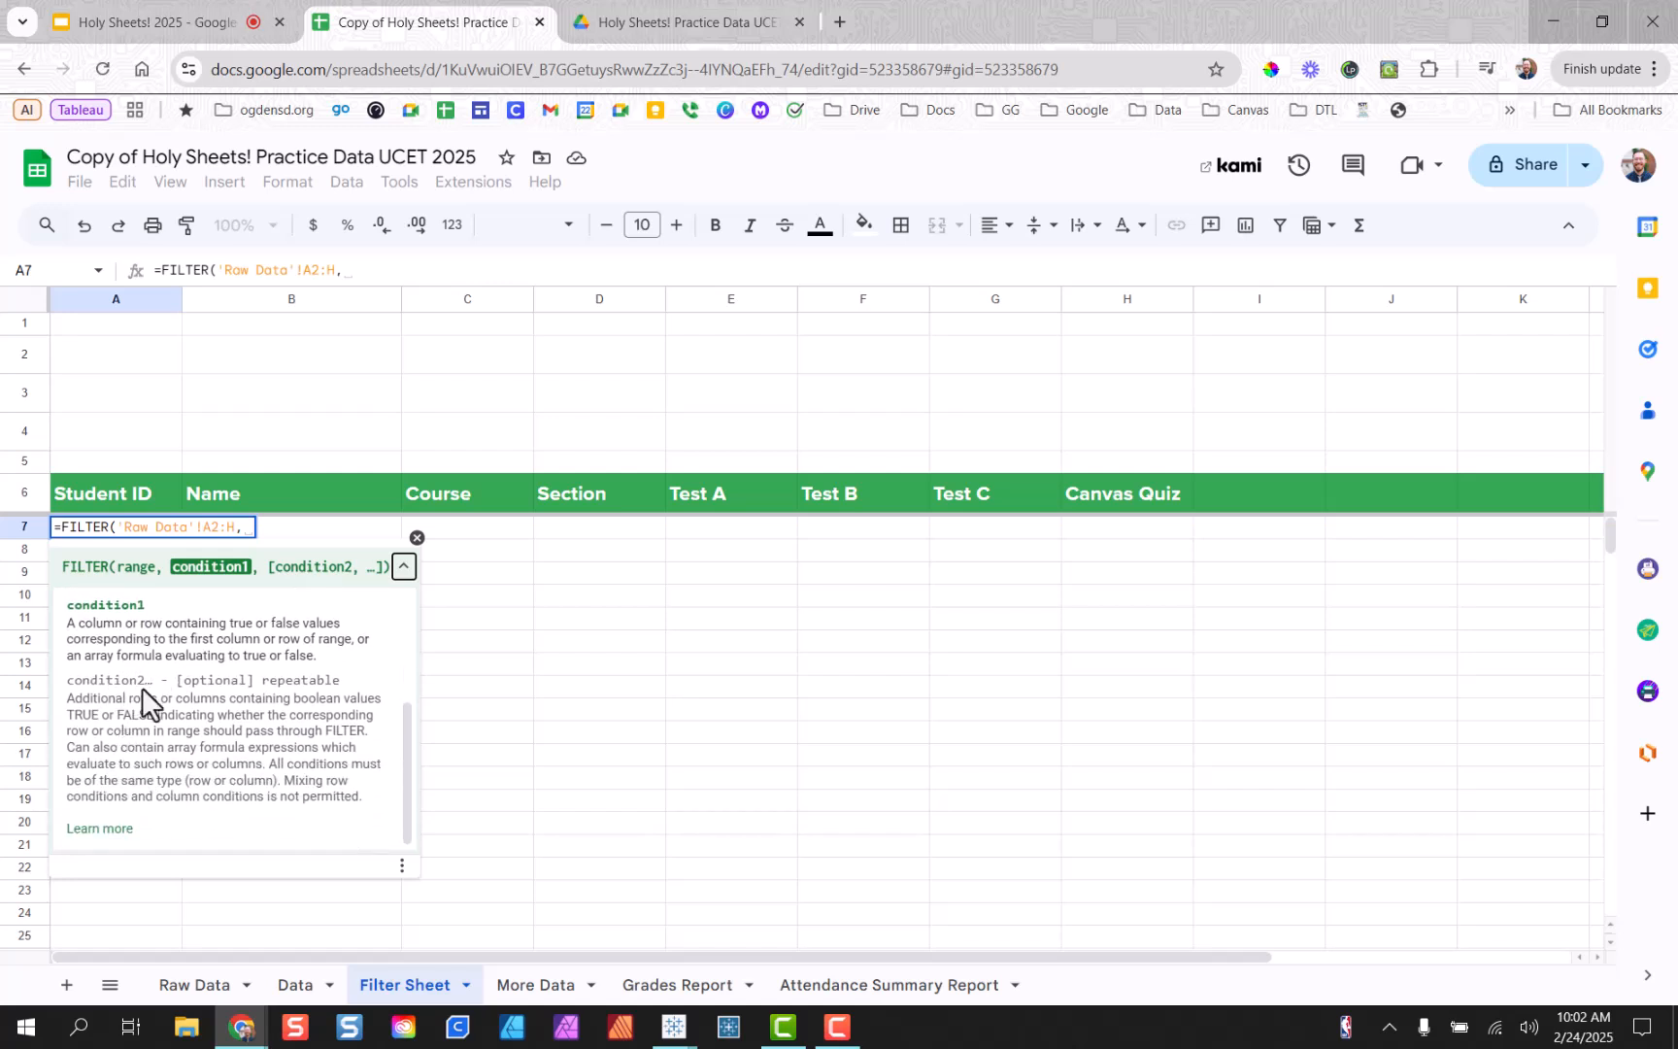
scroll(143, 692, "up", 3)
scroll(374, 840, "down", 3)
scroll(374, 840, "down", 1)
left_click(101, 831)
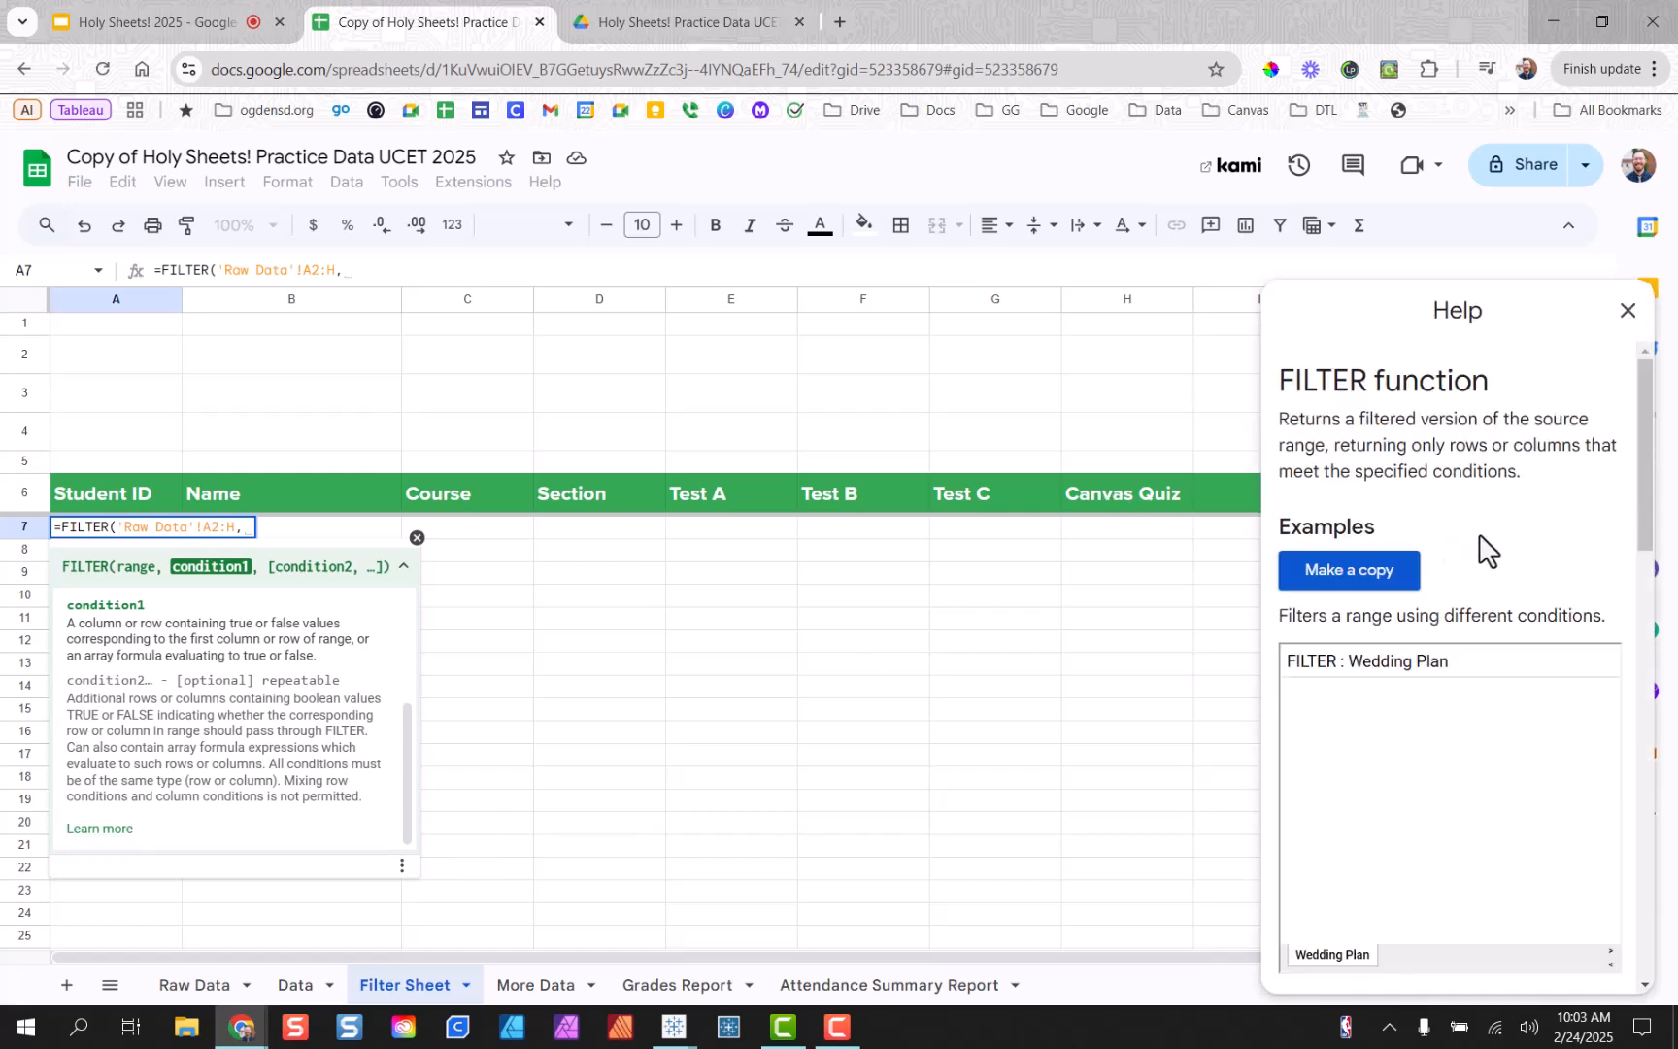
scroll(1486, 539, "down", 5)
scroll(1483, 525, "down", 2)
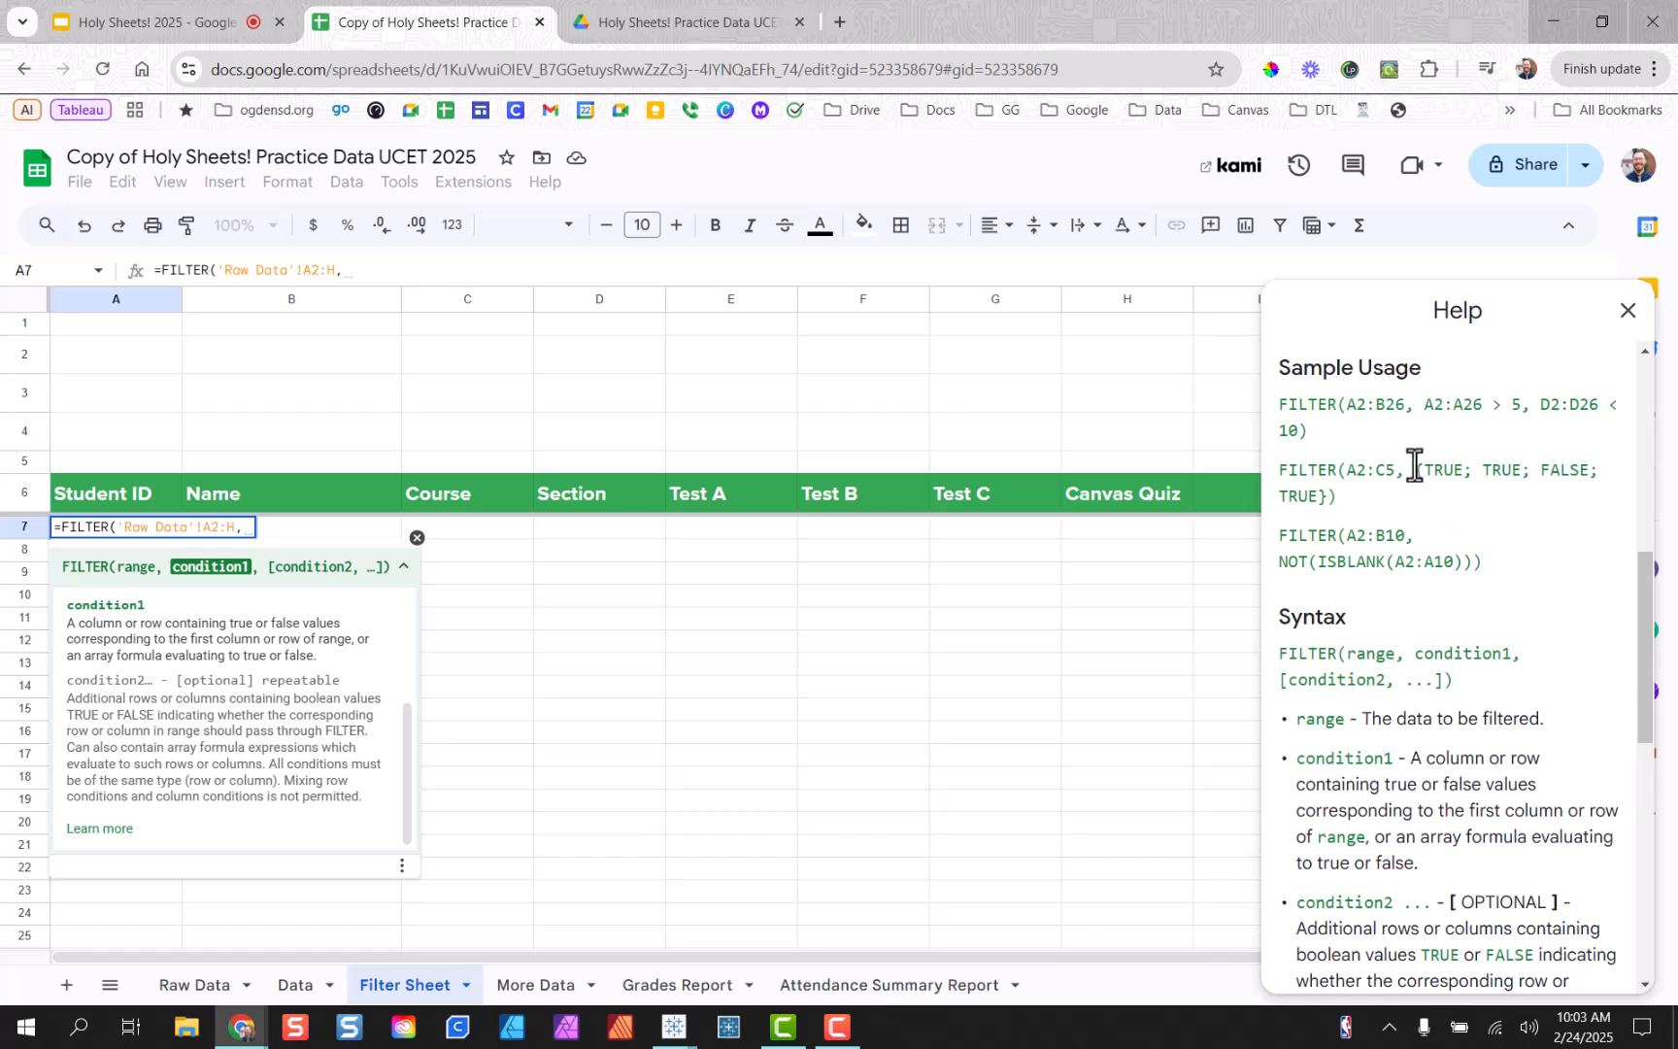
scroll(1333, 428, "down", 1)
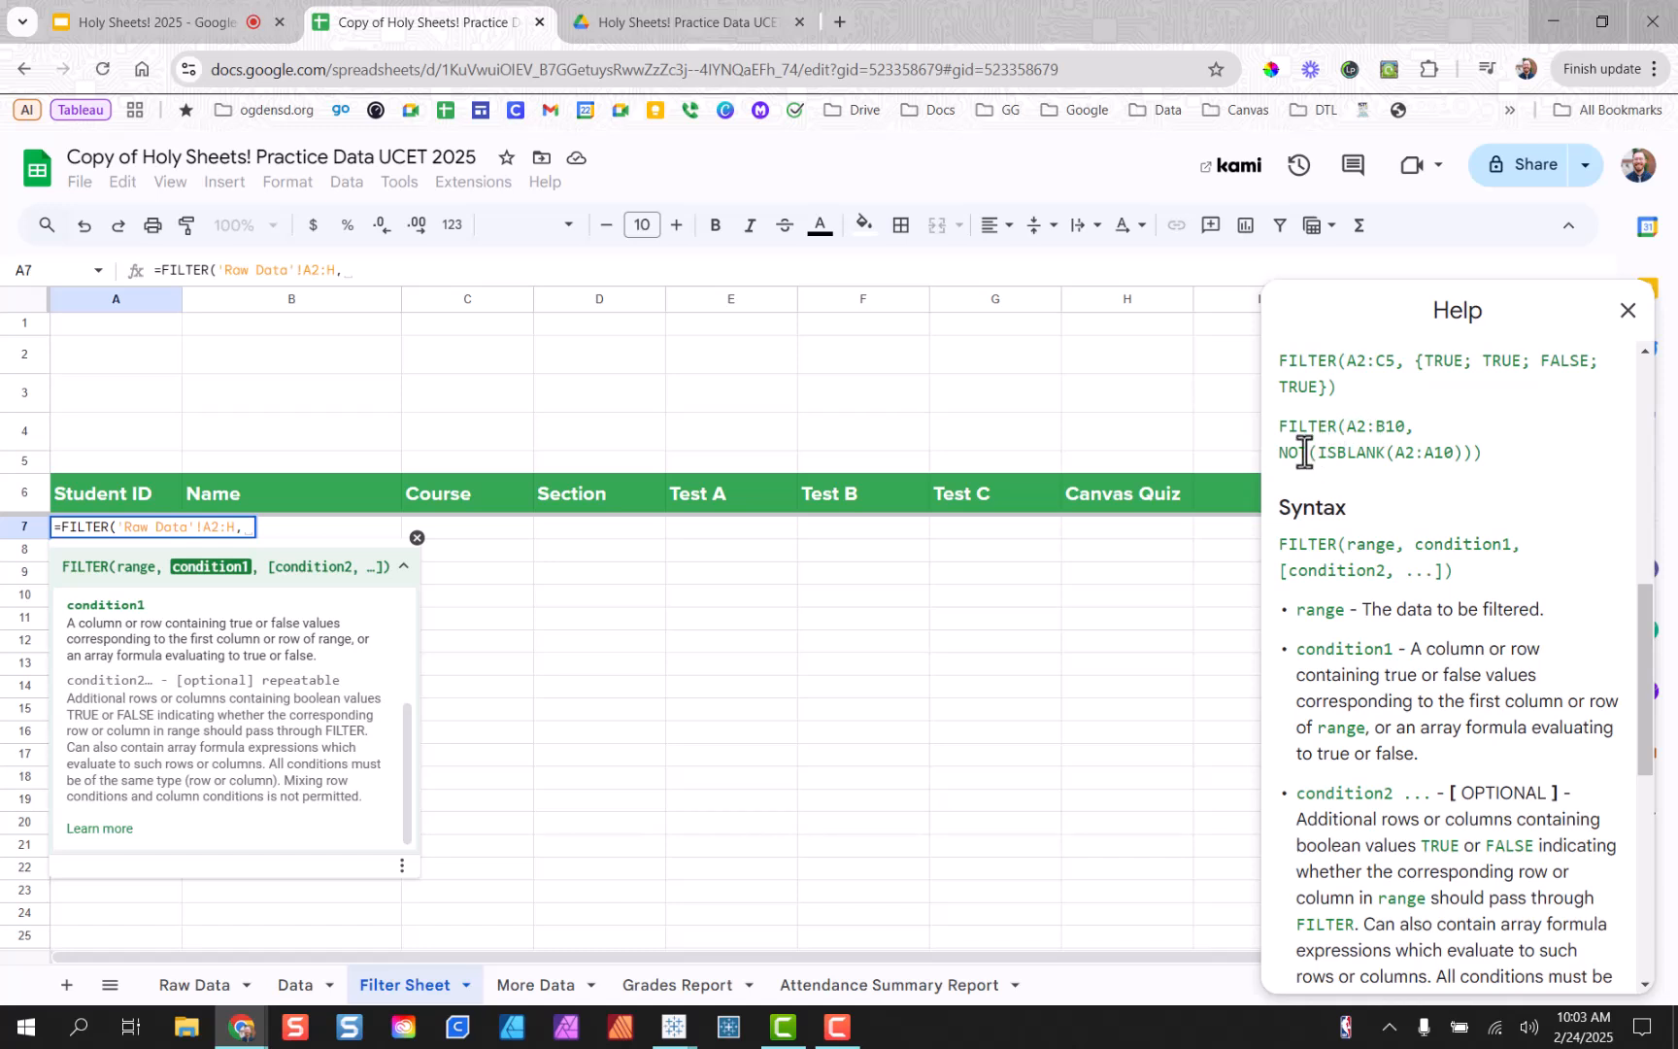
scroll(1437, 532, "down", 1)
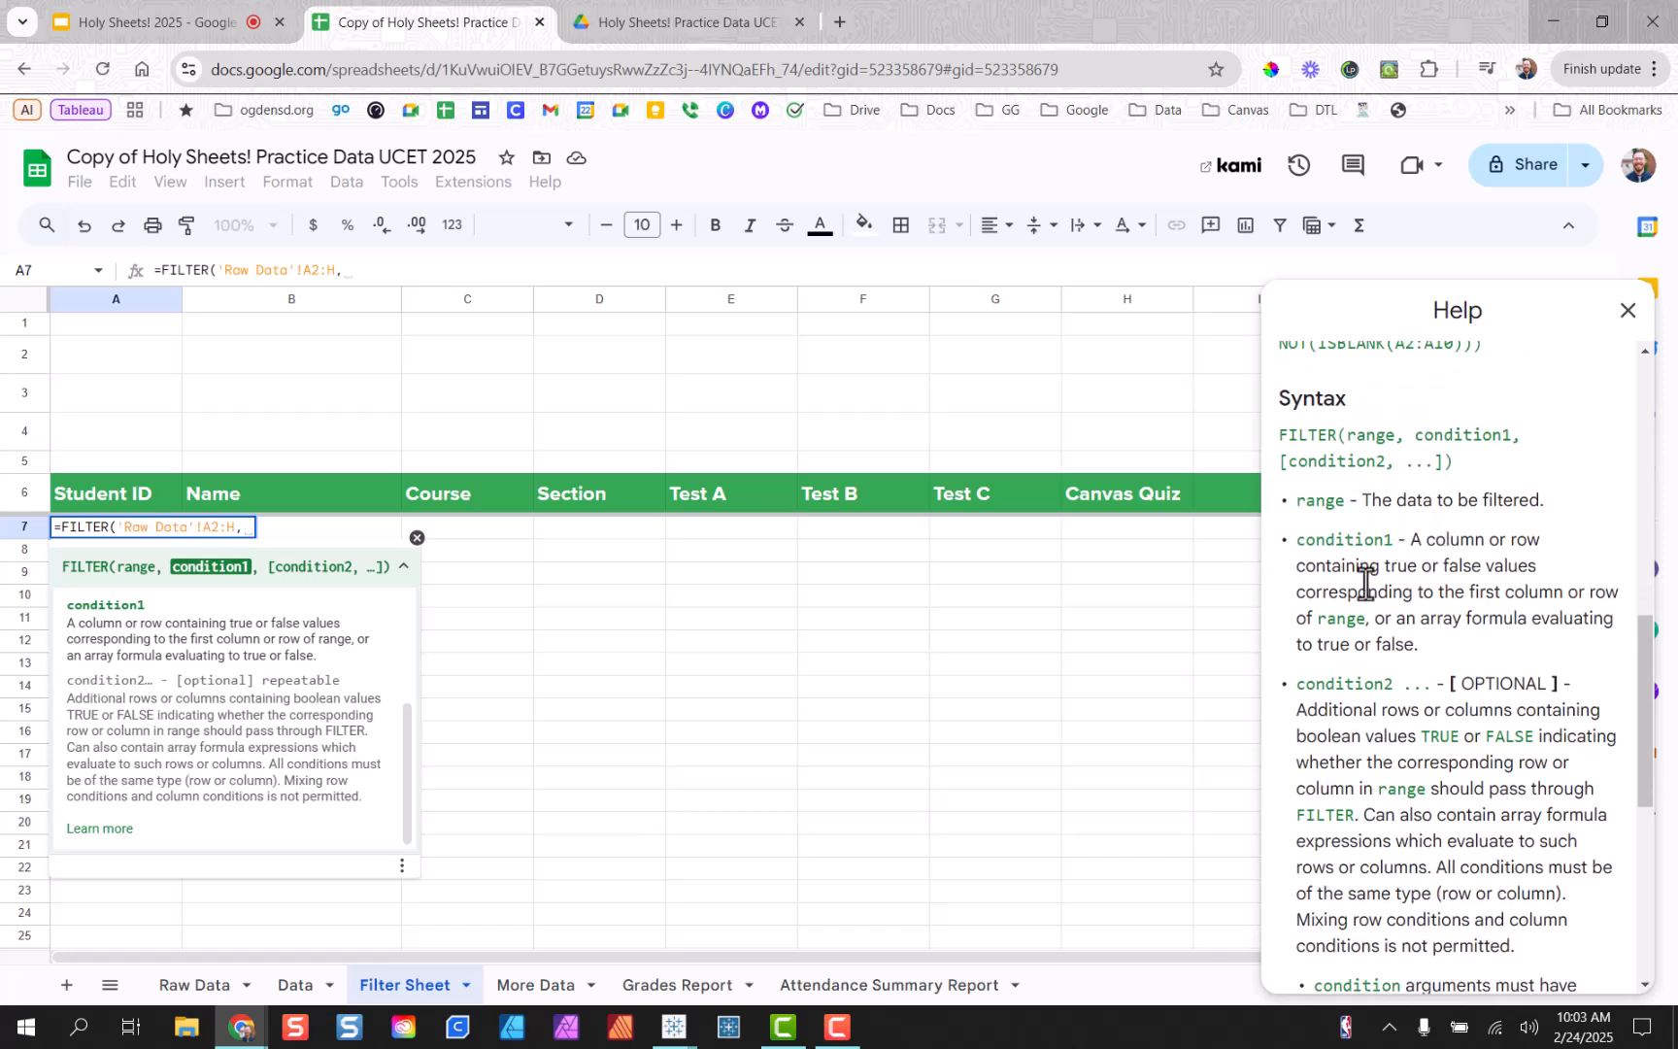
scroll(1447, 622, "down", 2)
scroll(1350, 483, "up", 1)
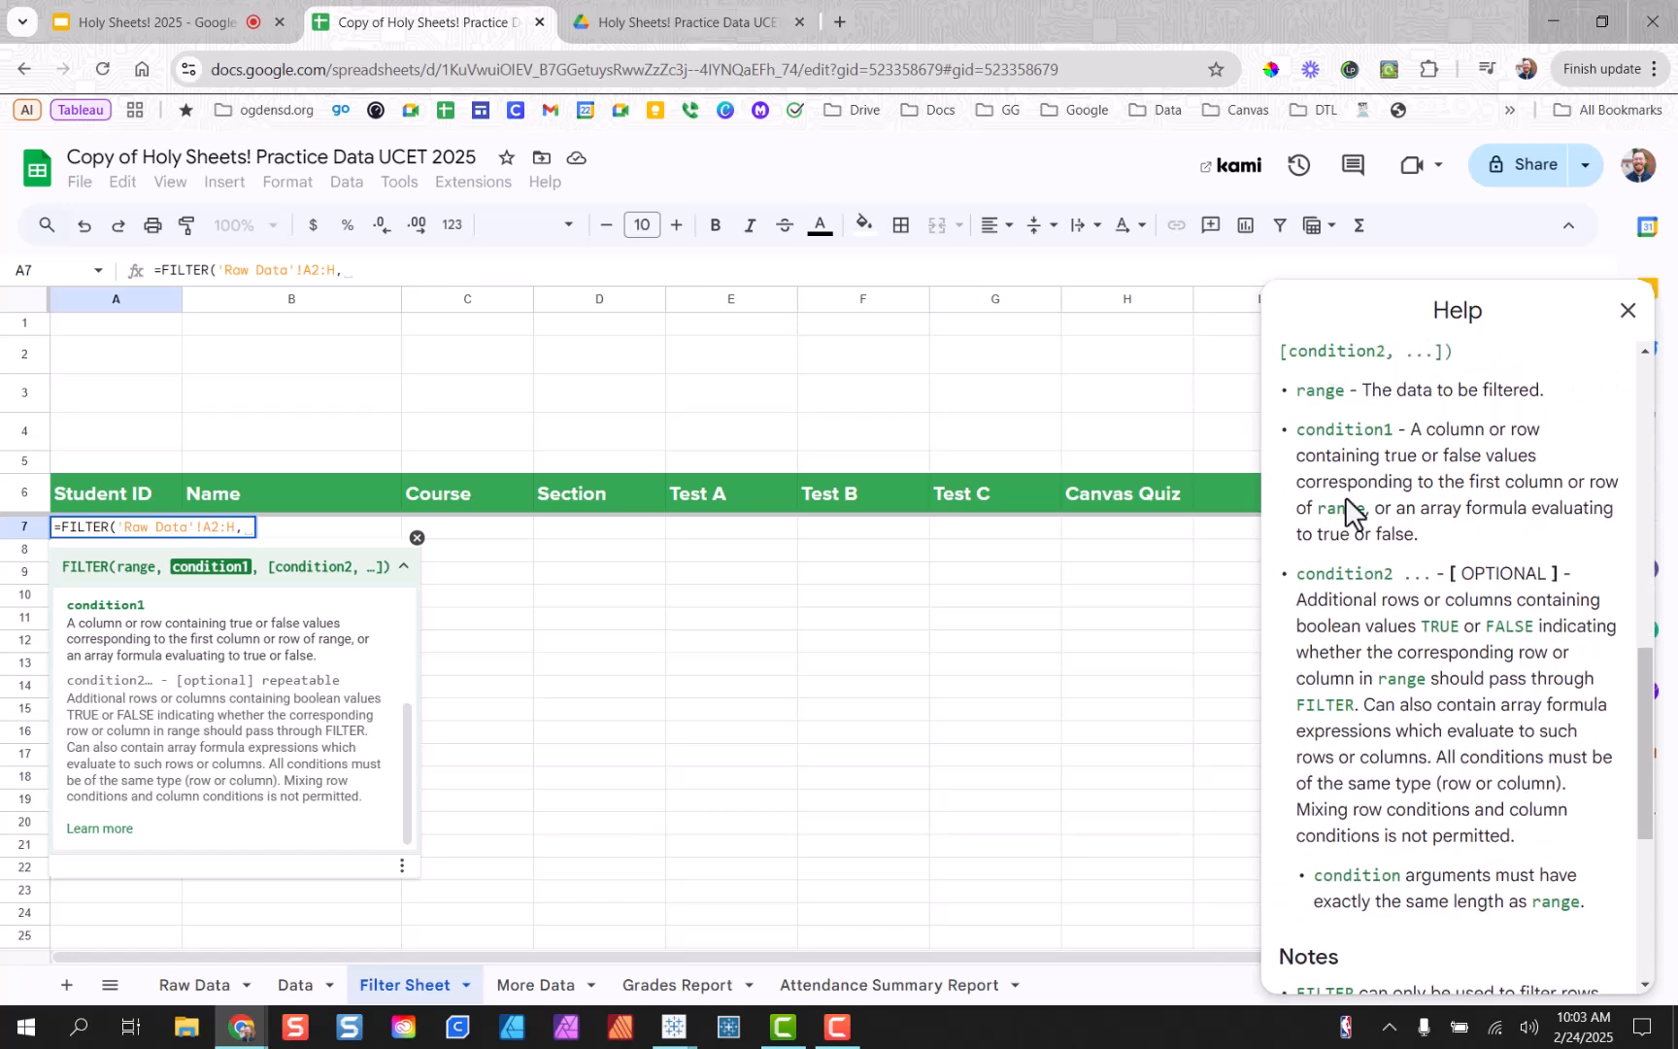
scroll(1397, 472, "down", 3)
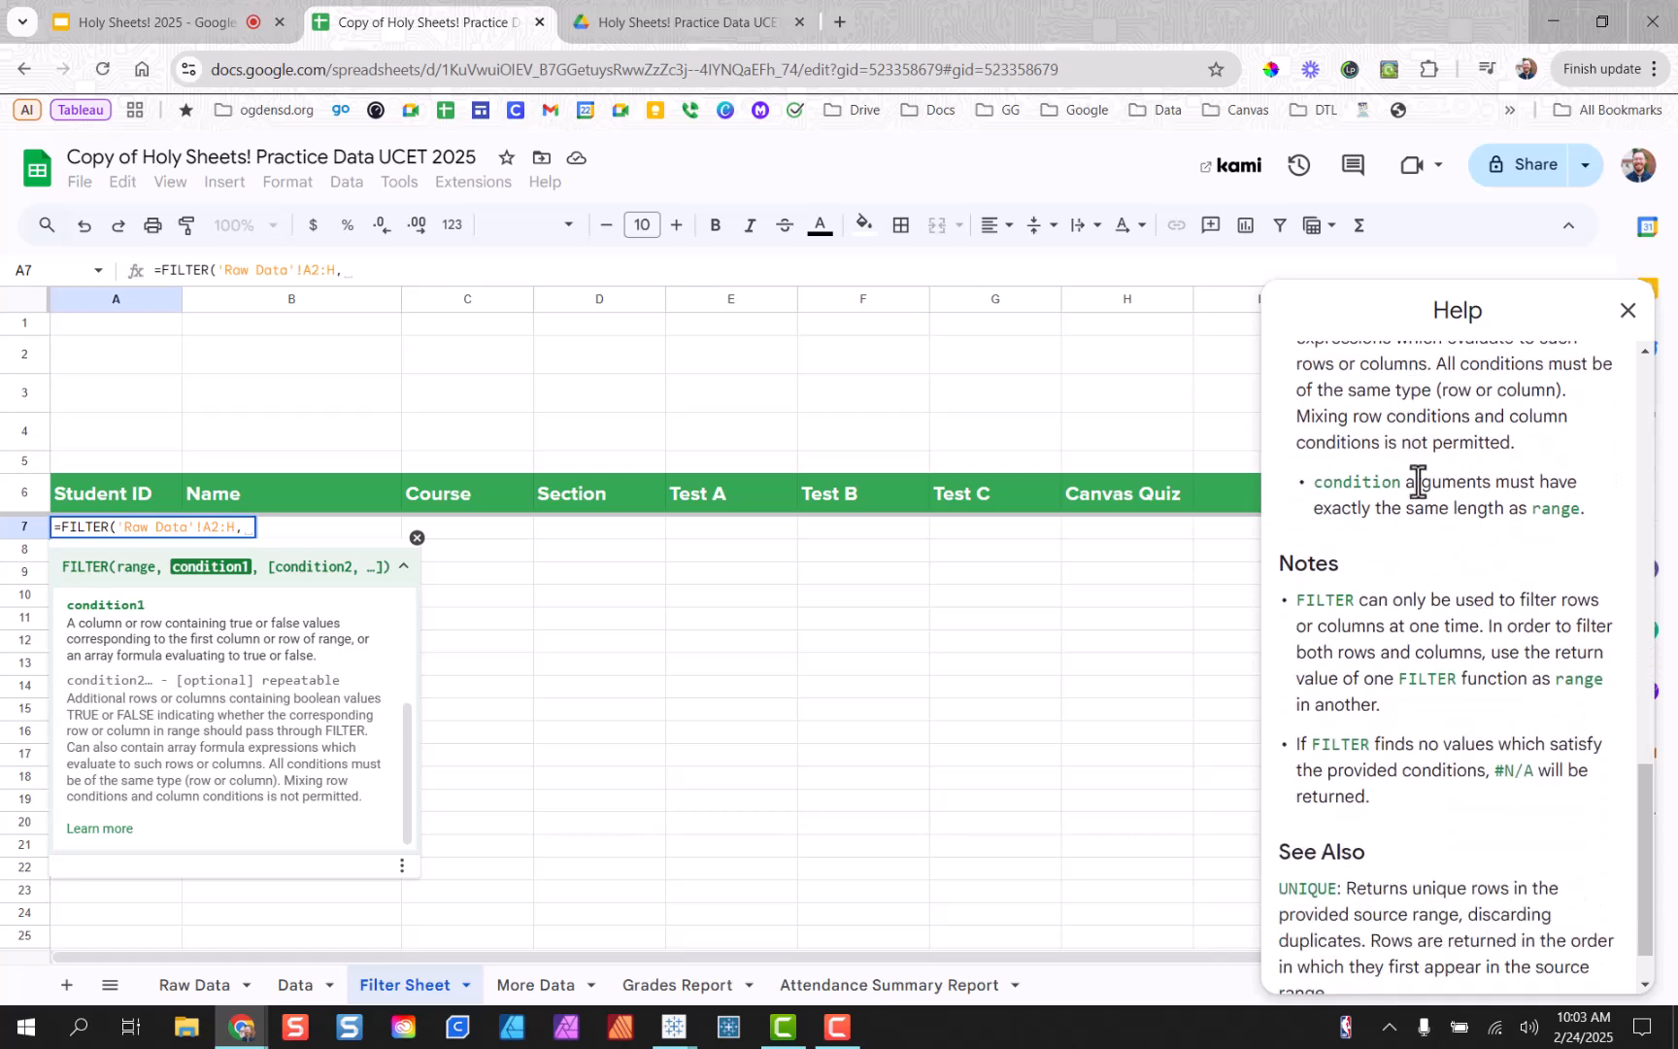
scroll(1457, 524, "up", 6)
scroll(1529, 416, "up", 4)
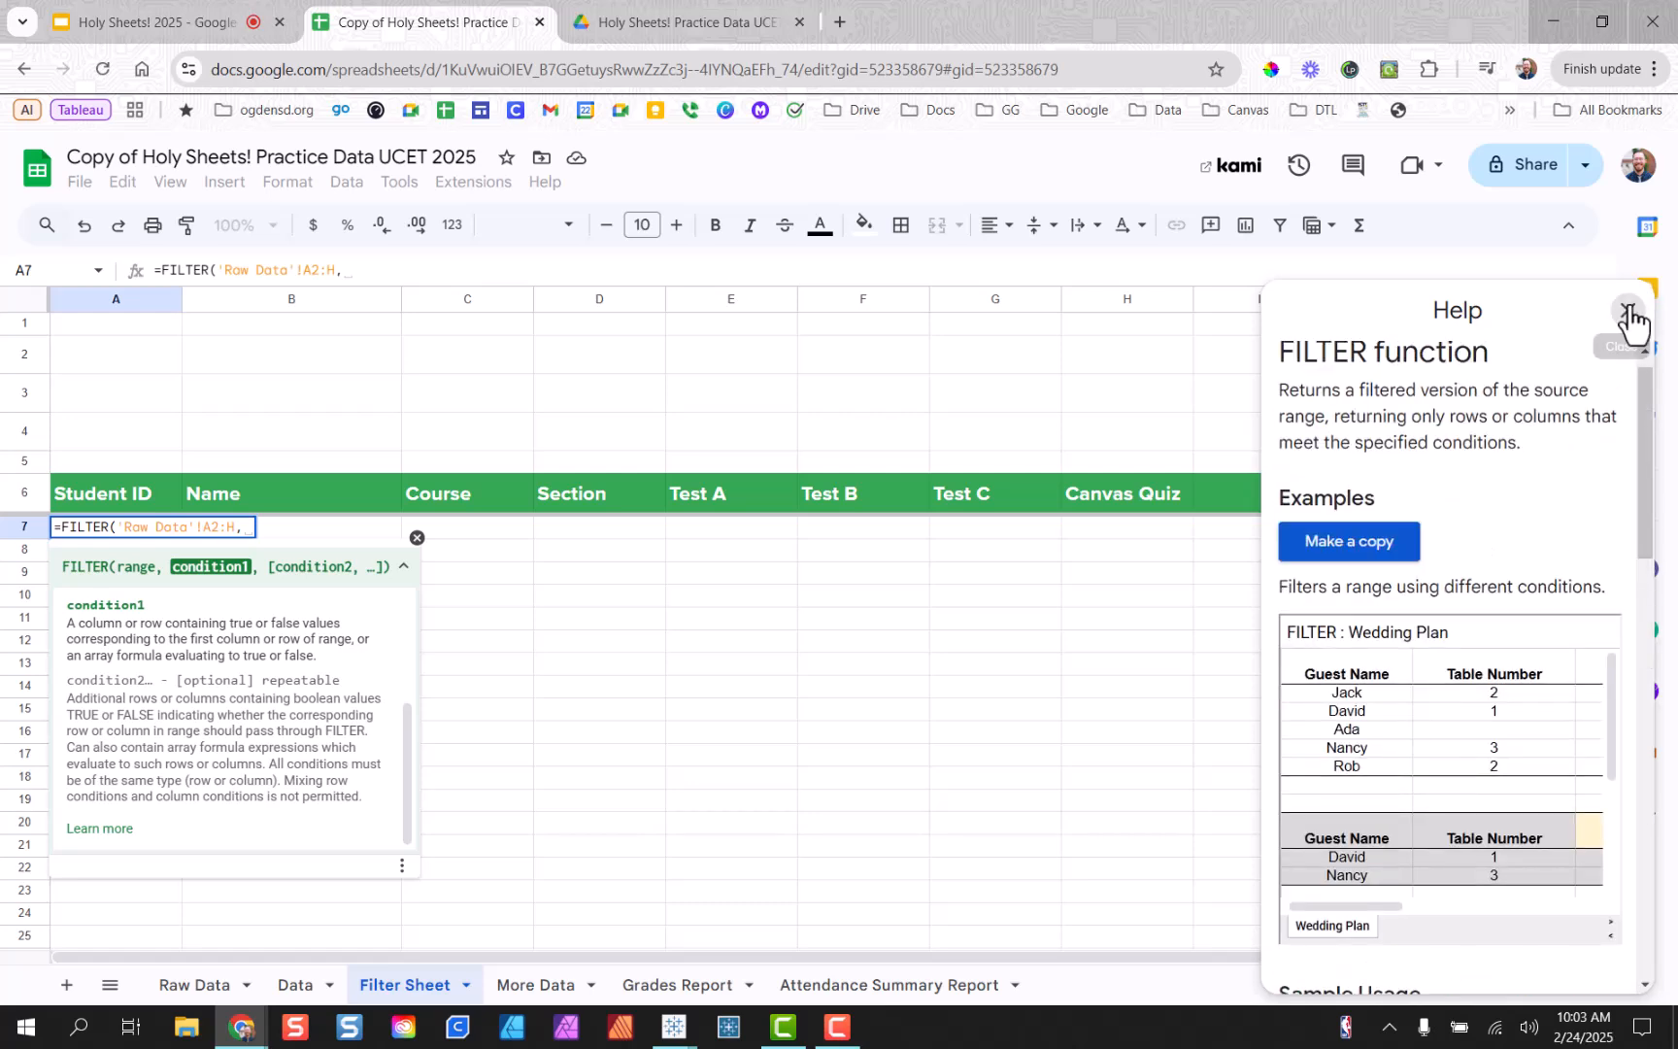
left_click(1629, 311)
Finish A7 as =FILTER('Raw Data'!A2:H,'Raw Data'!C2:C="ELA") to list ELA students.
left_click(404, 567)
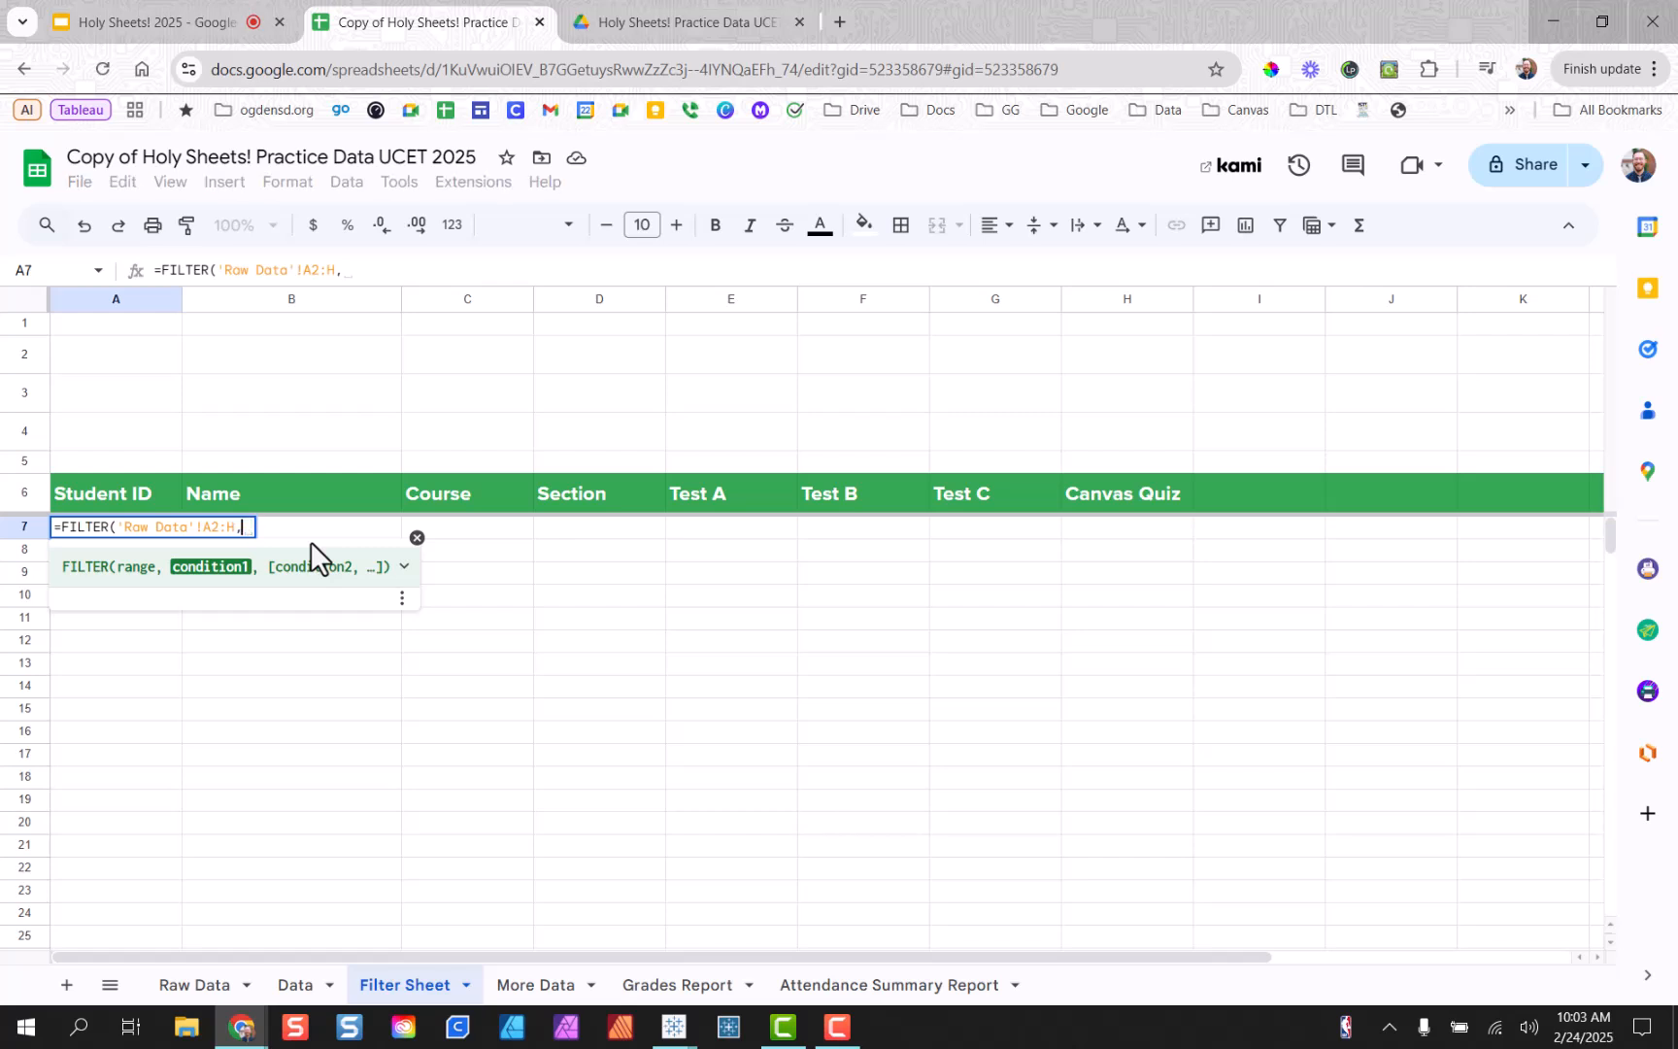
type("'Raw d\\")
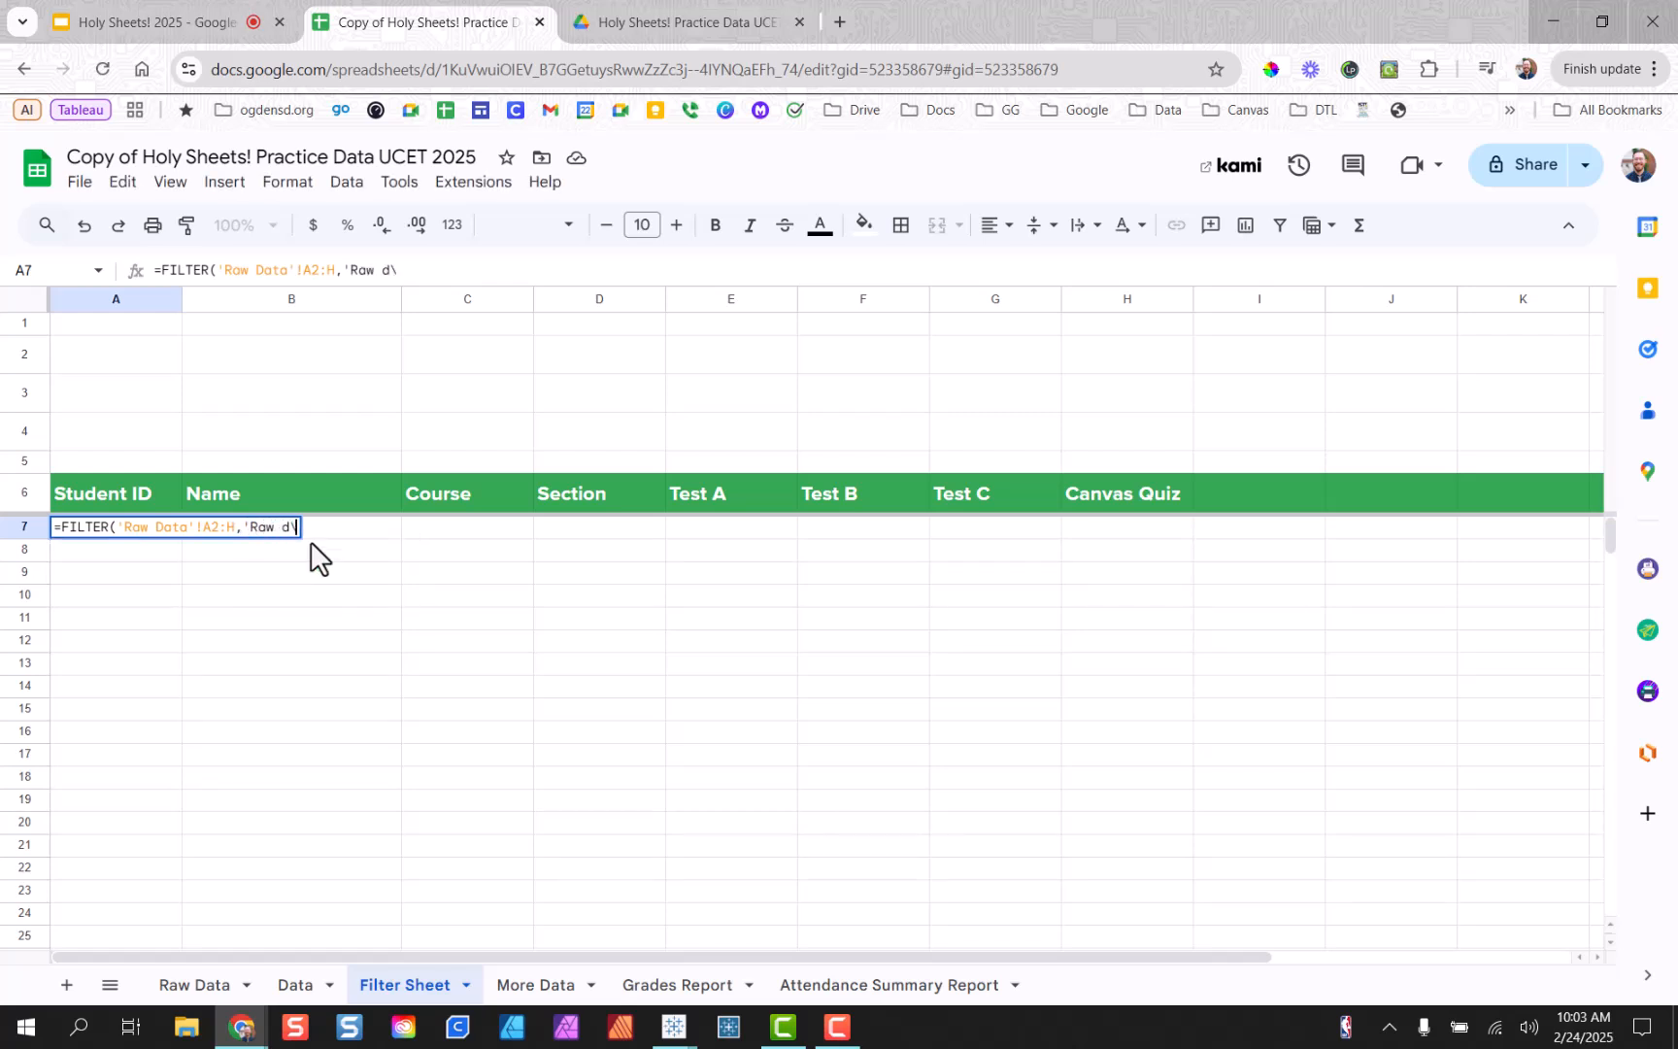
key("BackSpace")
key("BackSpace")
type("Data'!")
type("C2:C")
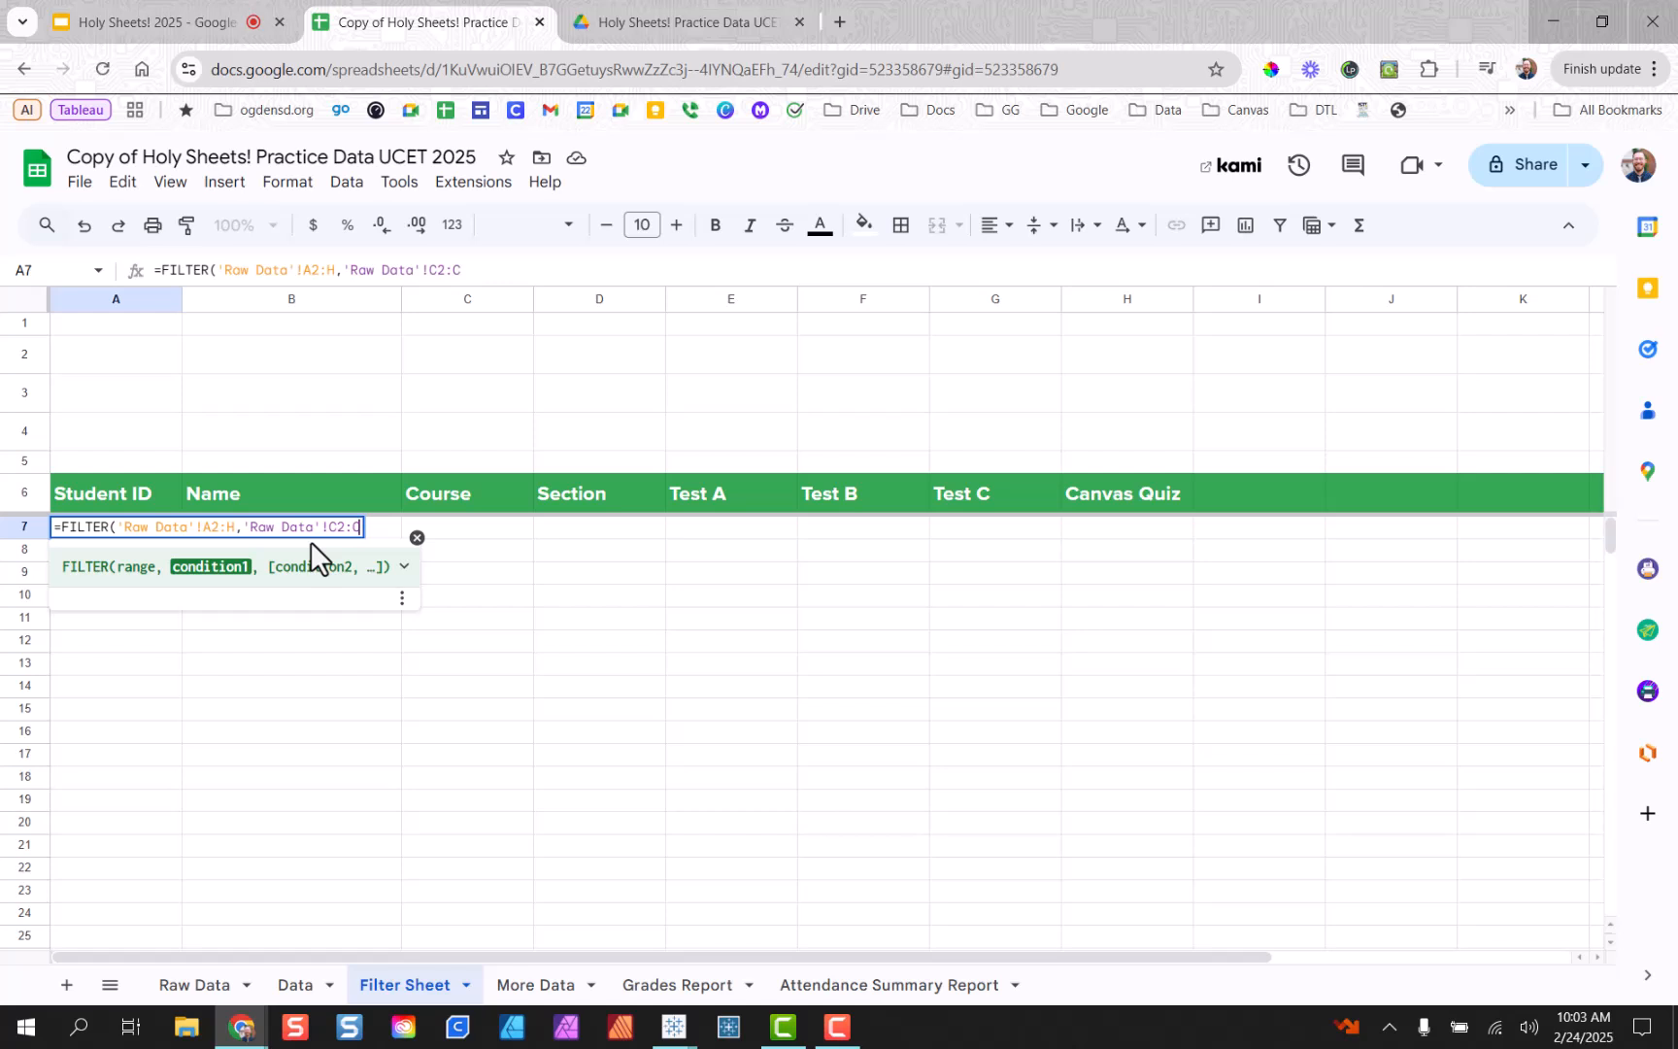
type("=")
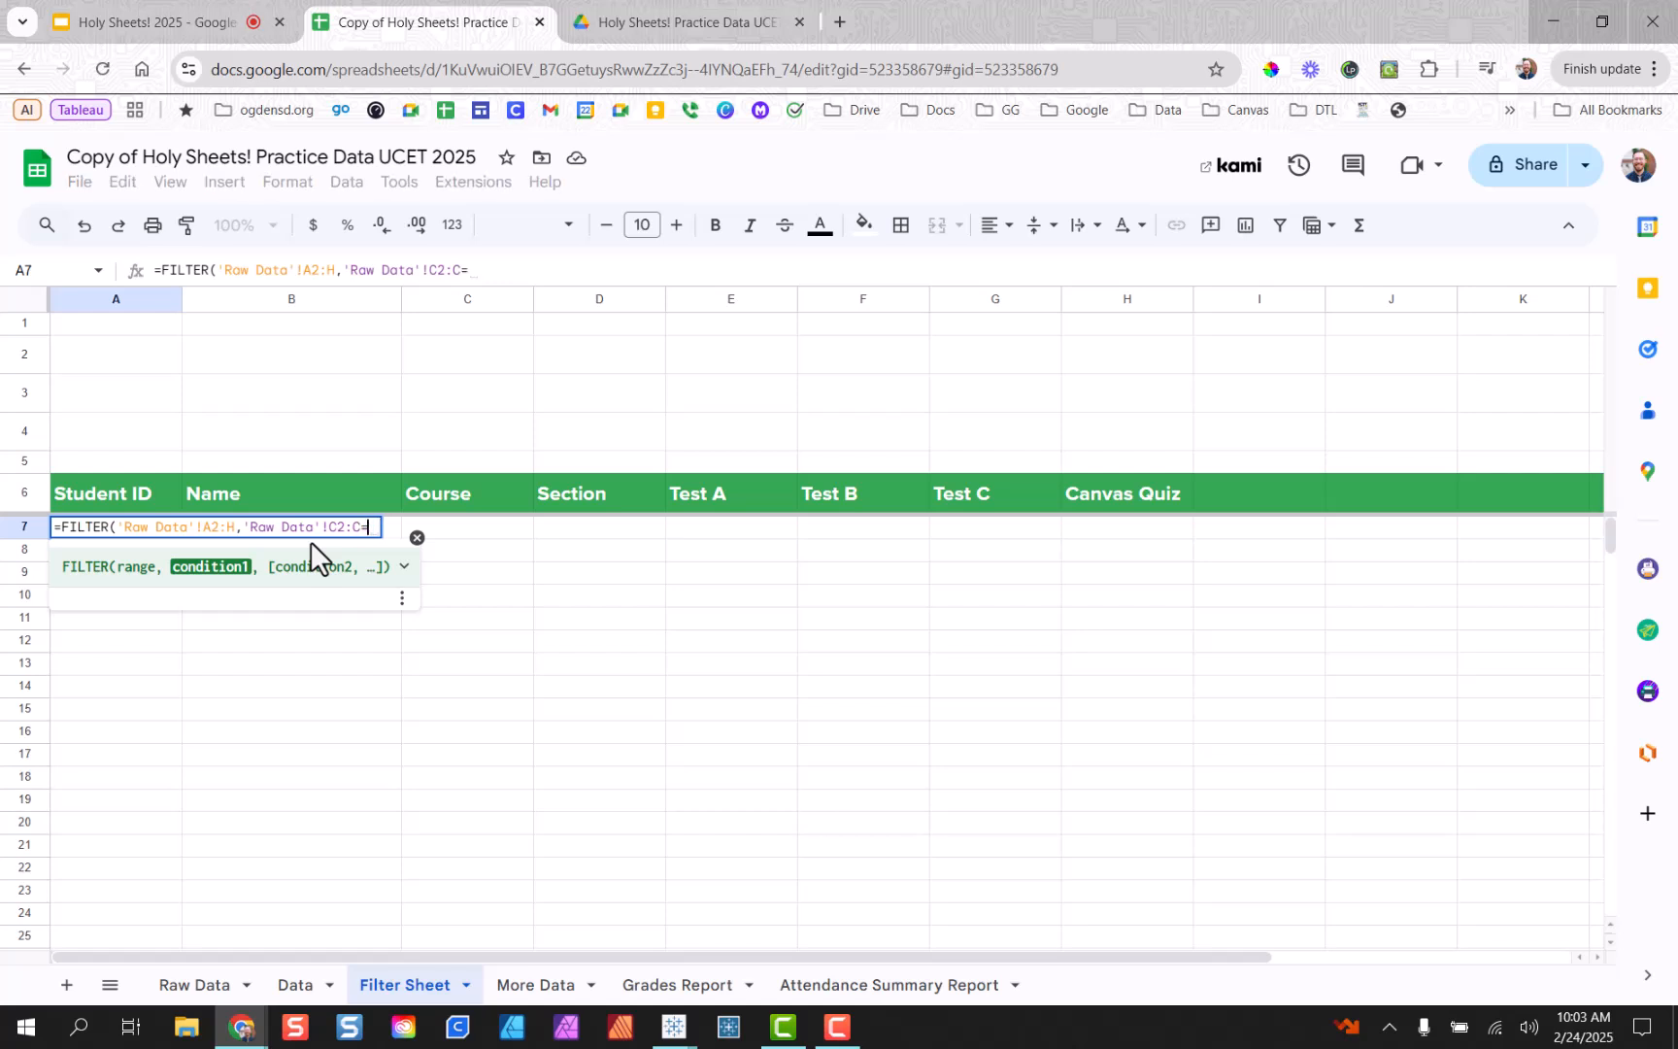
type("\"")
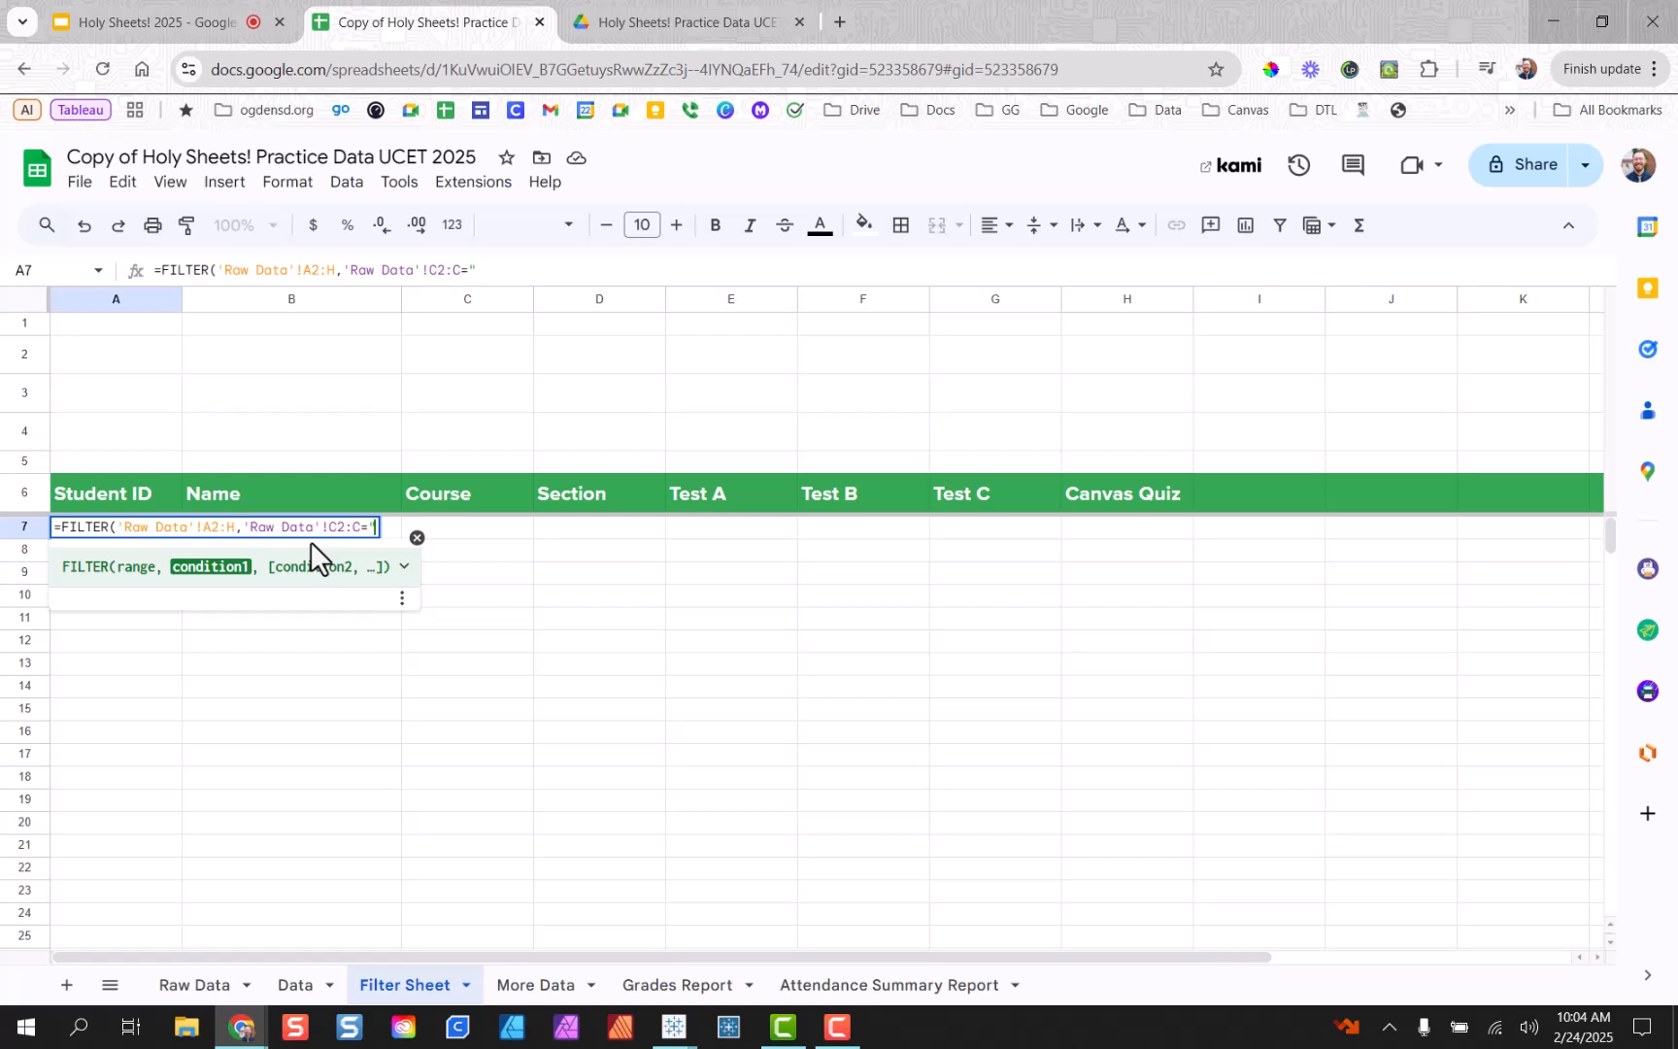
type("ELA\")")
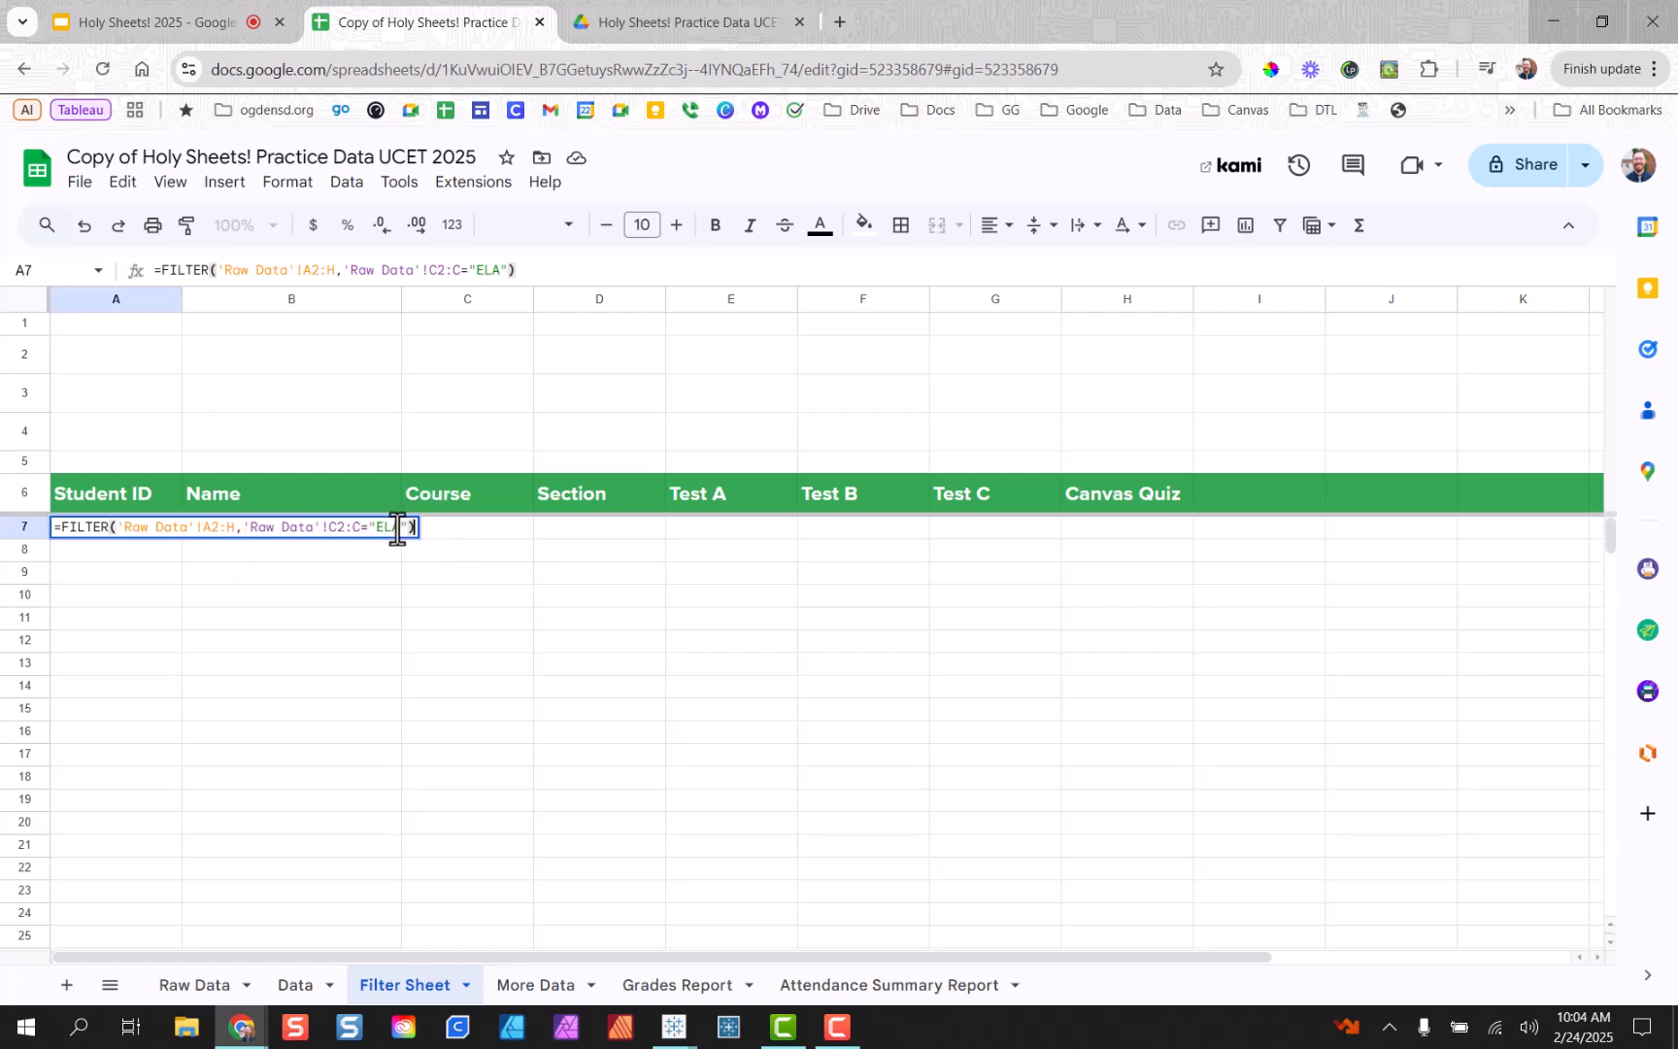
key("Return")
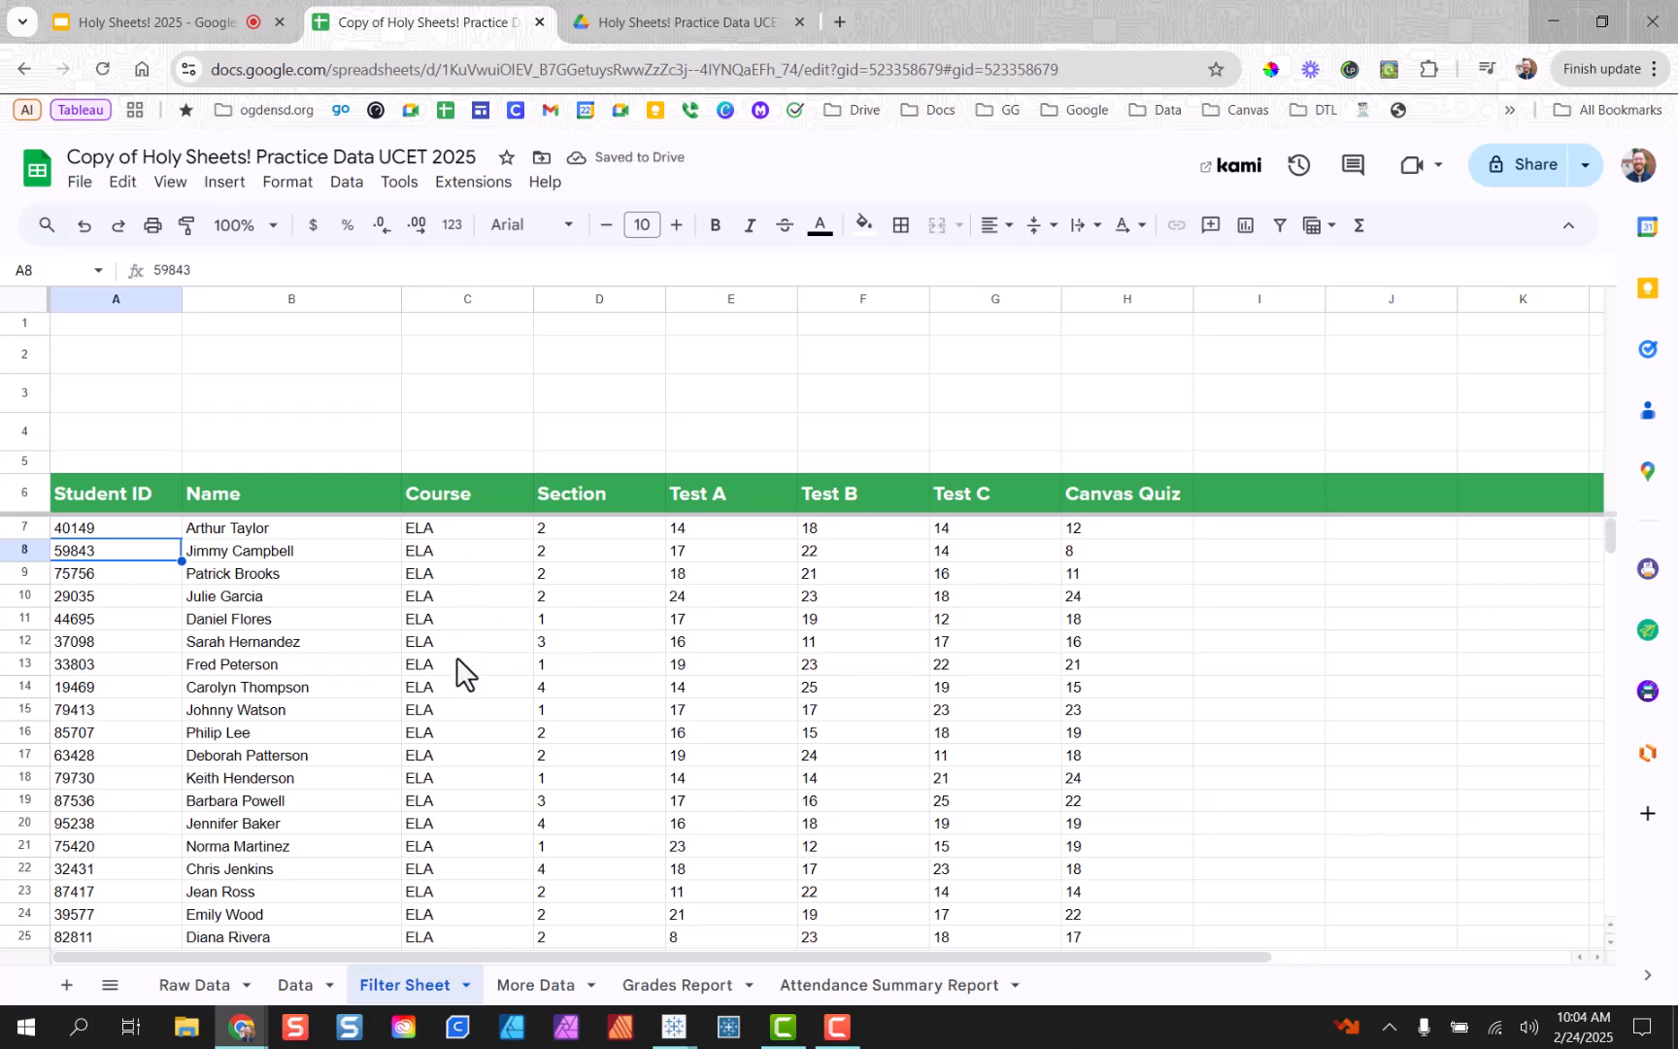
Widen the FILTER range in A7 to 'Raw Data'!A2:I.
left_click(116, 534)
double_click(331, 270)
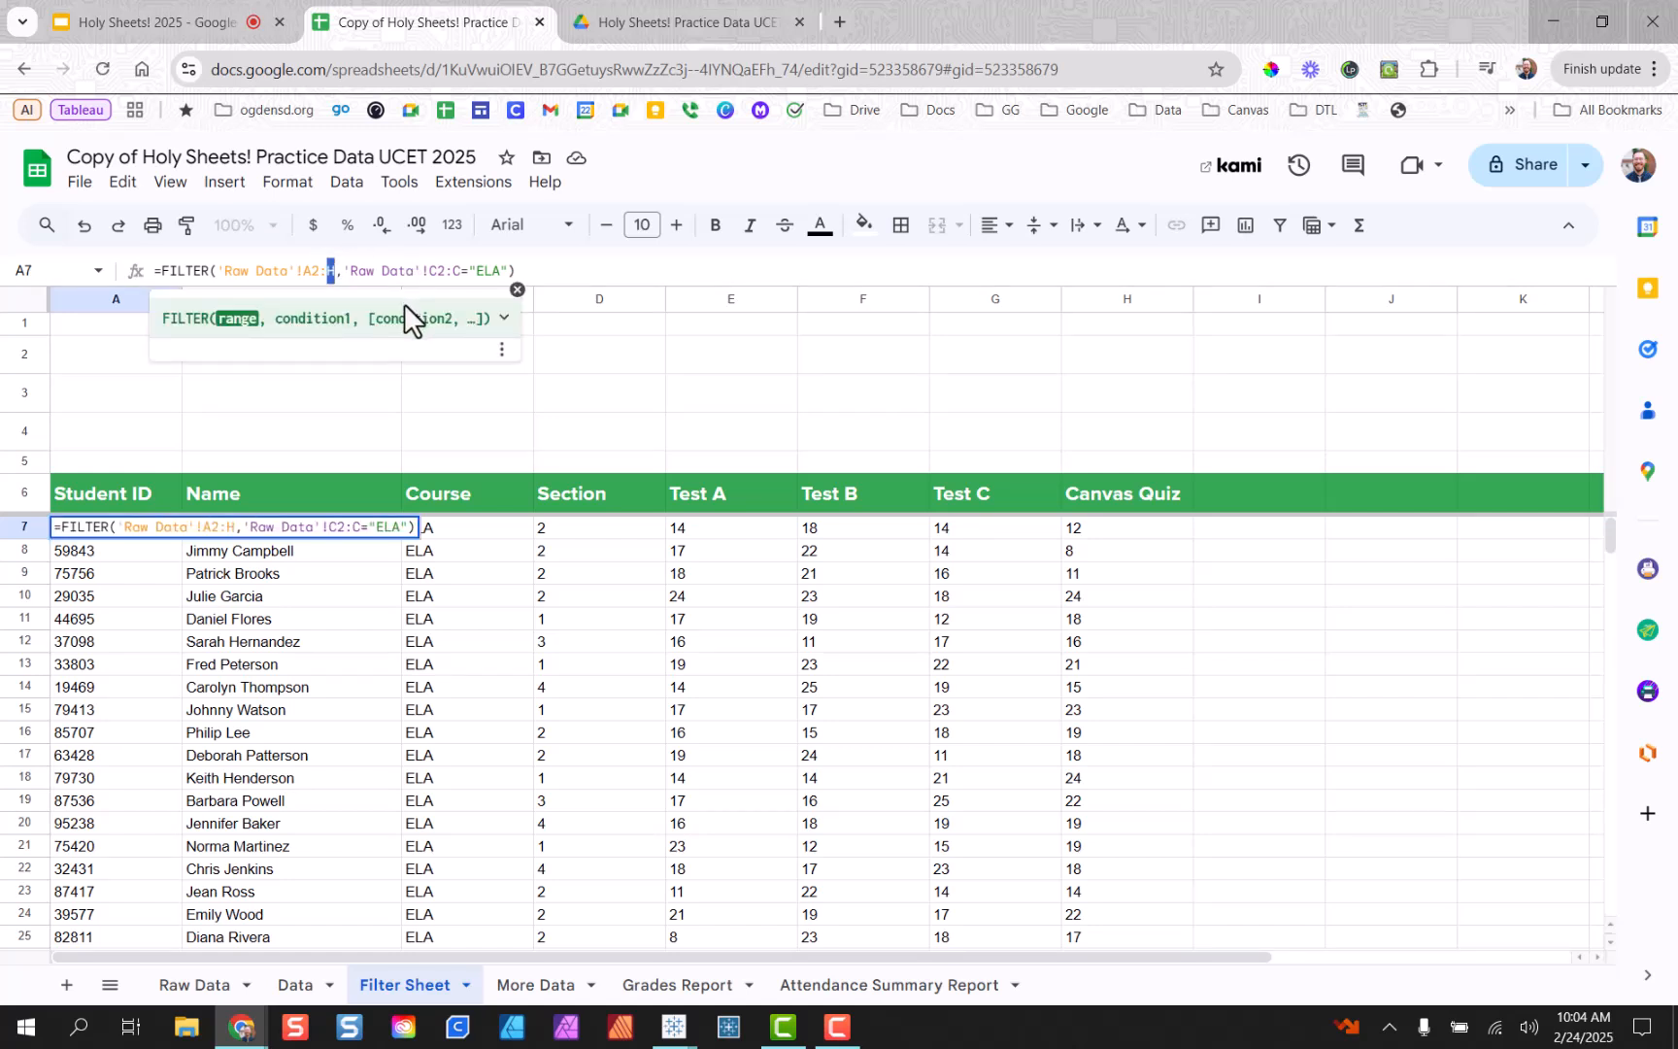
type("I")
key("Return")
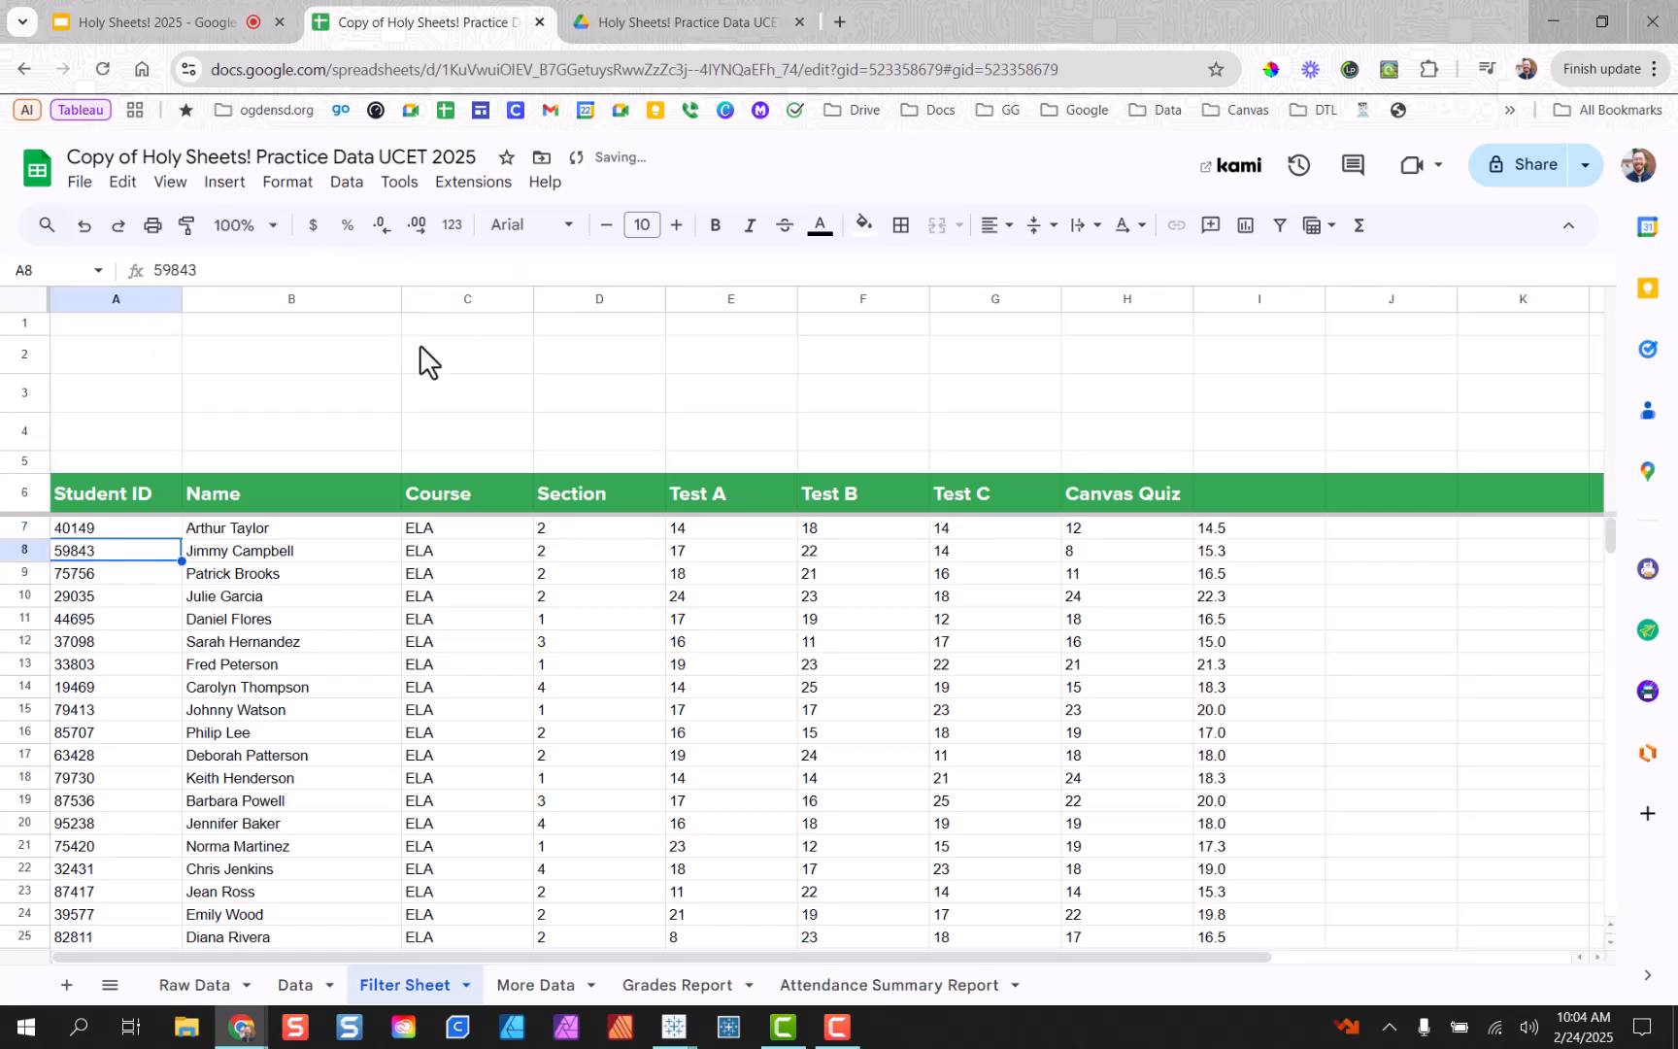
Add the header 'Average' in I6 above the filtered averages.
left_click(1305, 498)
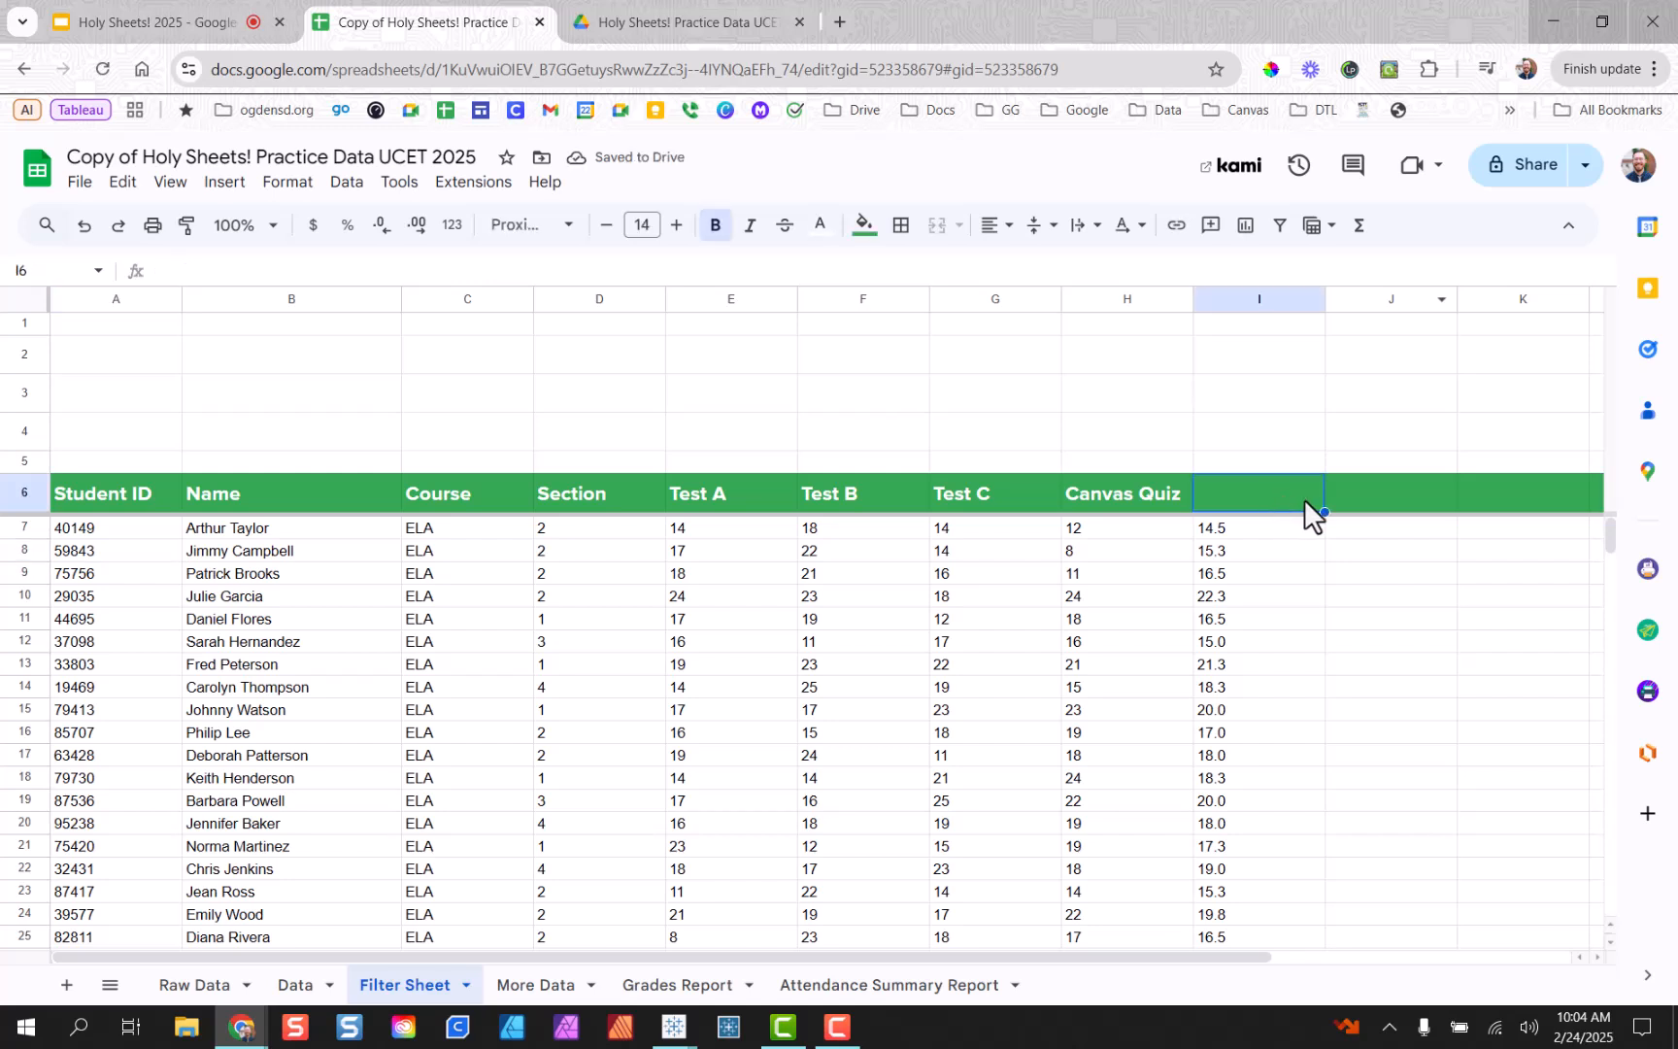
type("Average")
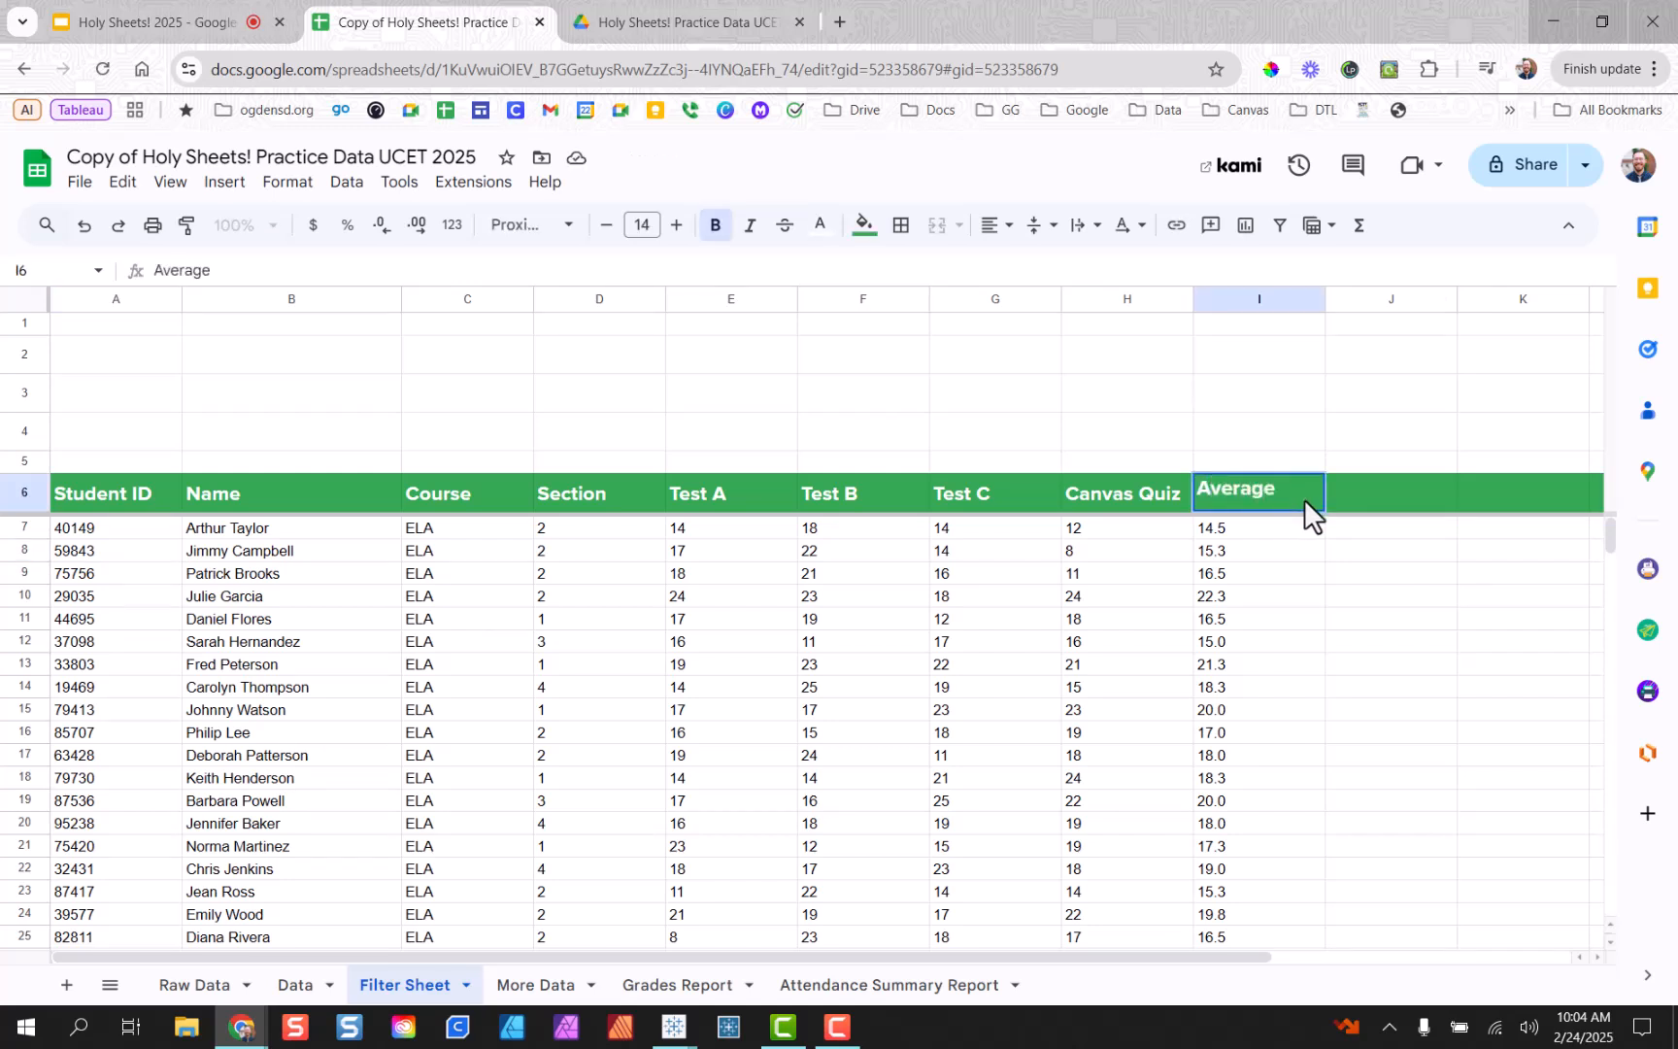
left_click(1424, 601)
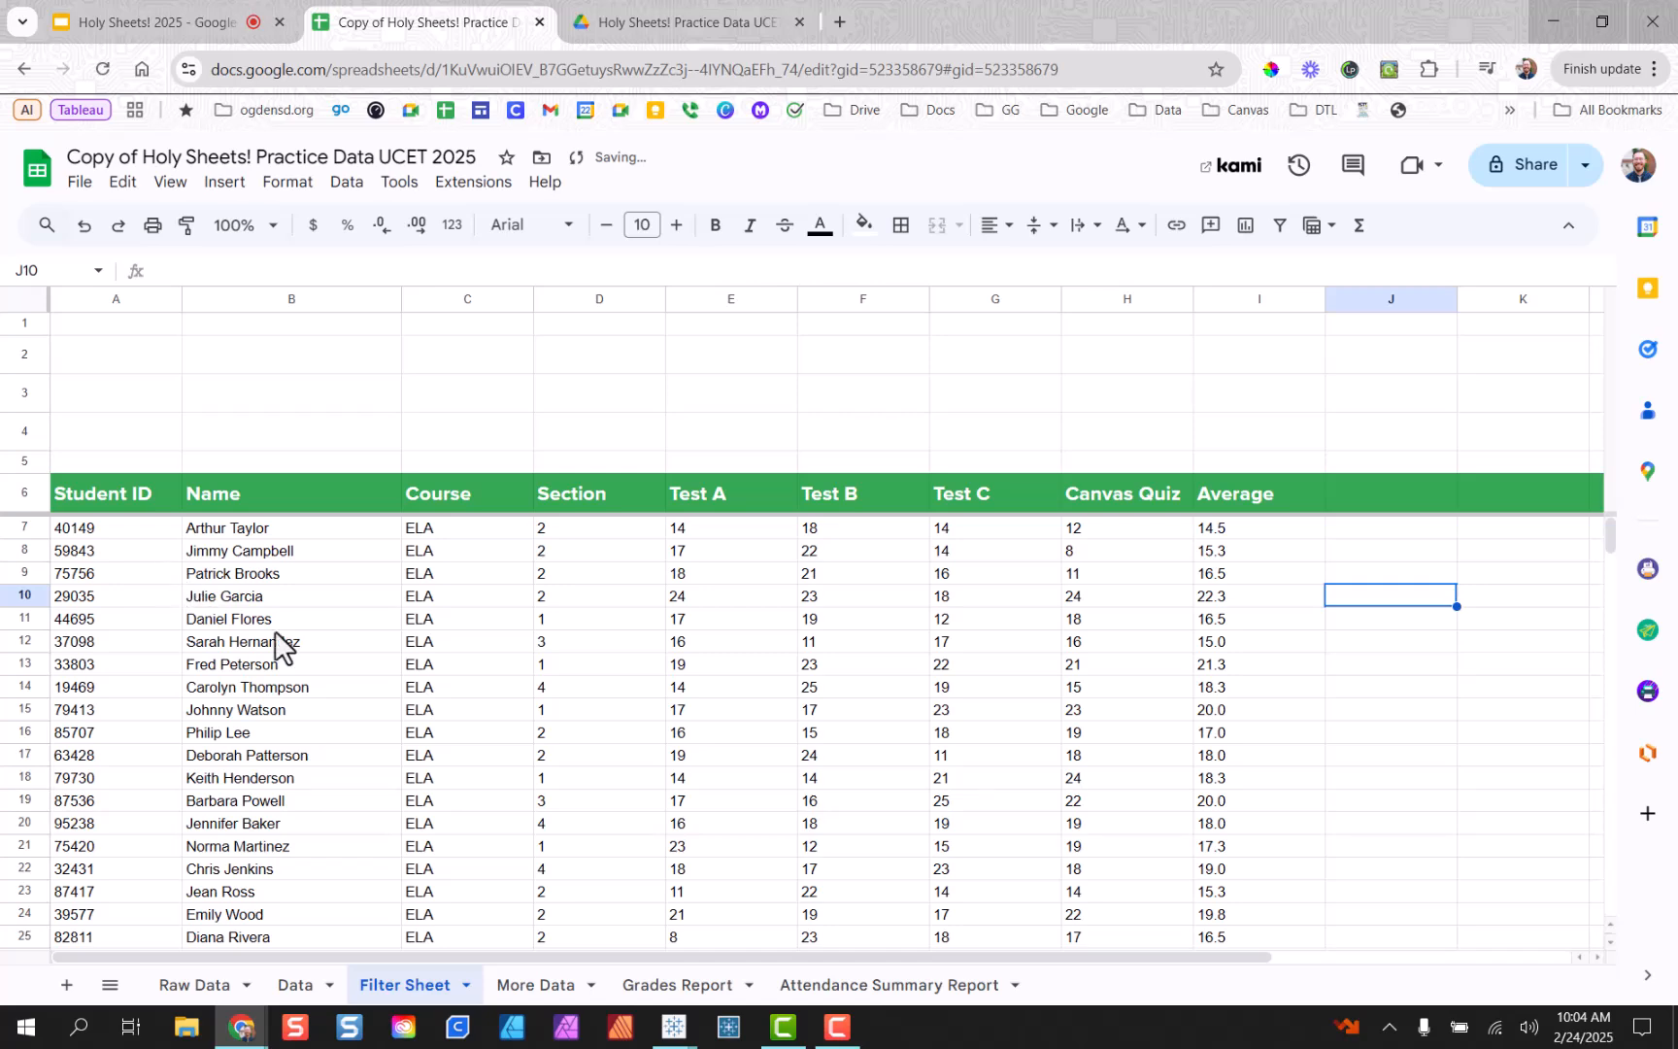
scroll(323, 664, "down", 5)
scroll(312, 645, "up", 5)
scroll(314, 641, "down", 5)
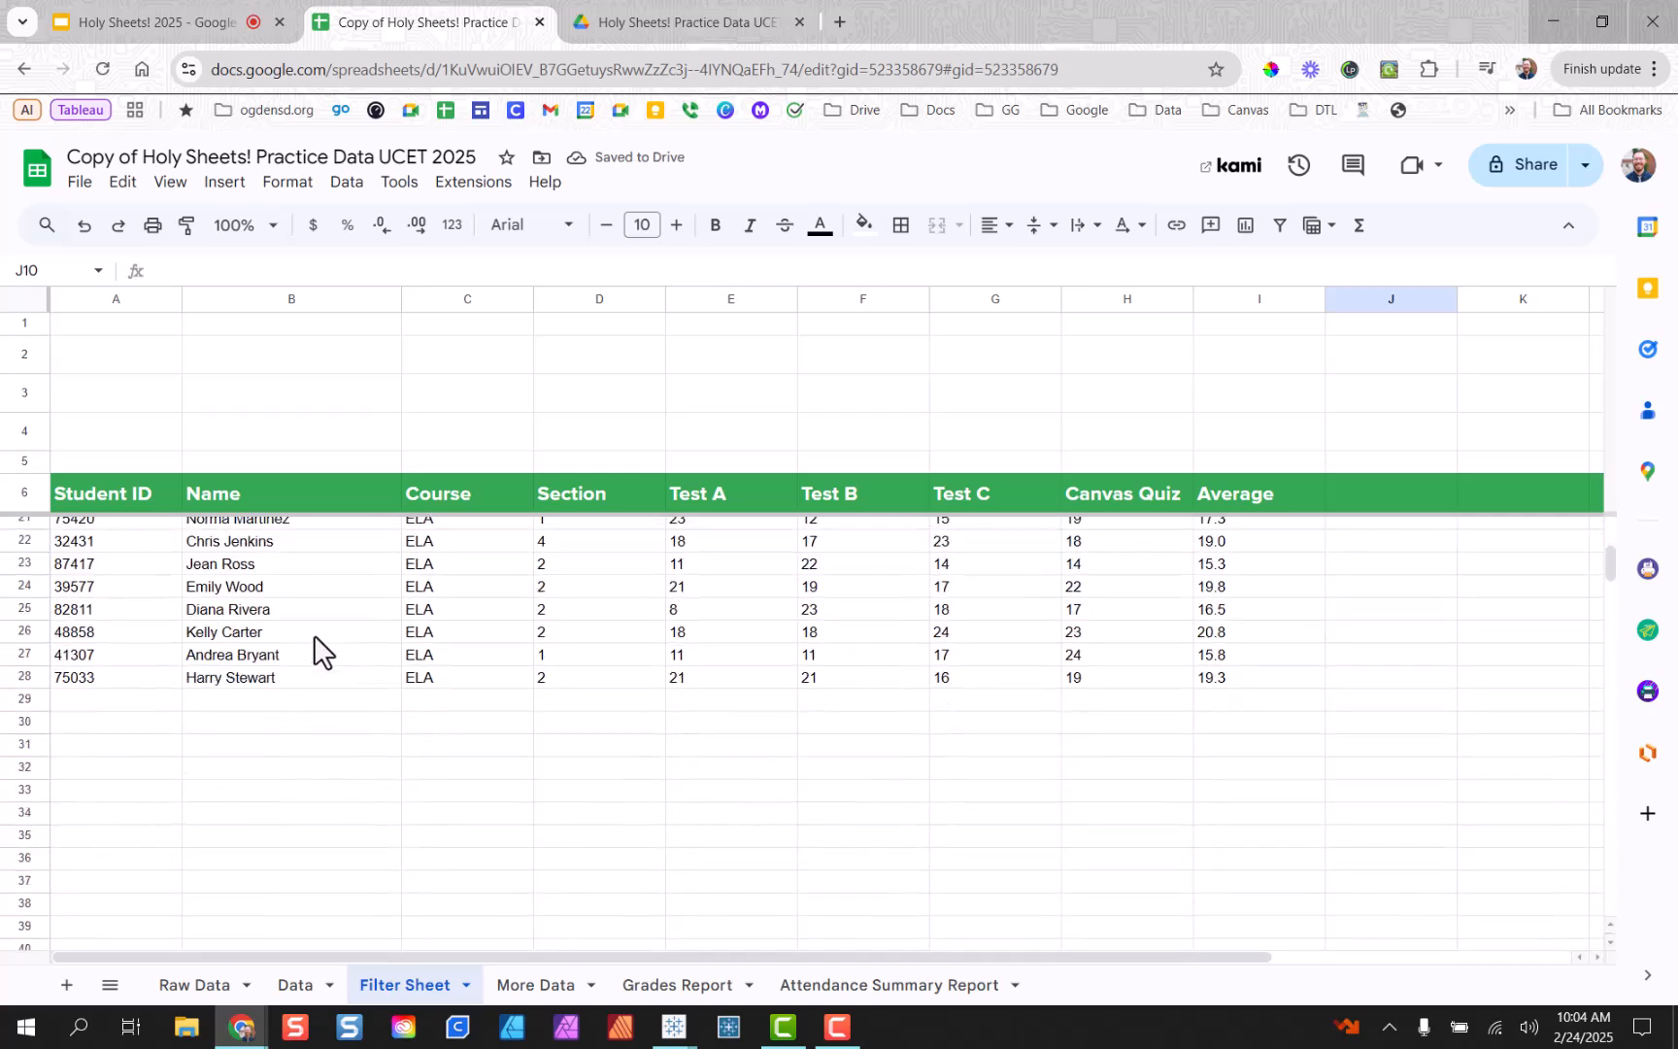
scroll(314, 641, "up", 5)
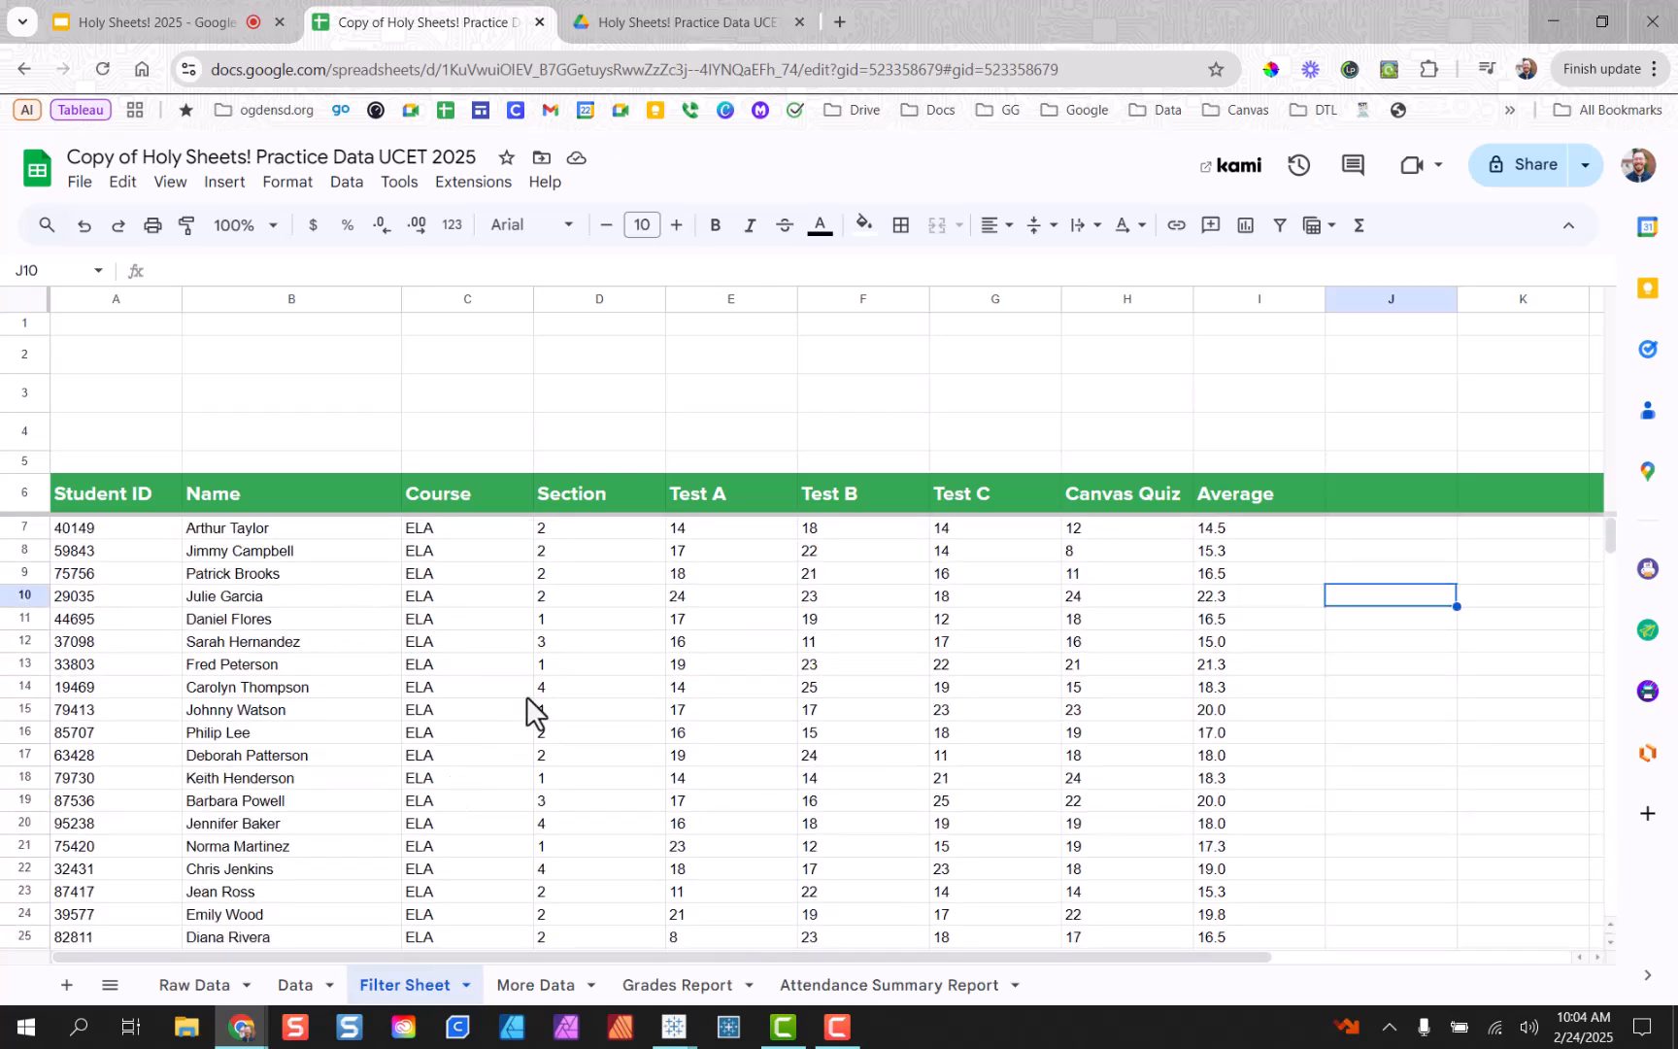
scroll(521, 709, "down", 3)
scroll(580, 697, "up", 3)
Change the A7 FILTER condition from "ELA" to "Math" so the table lists Math students.
double_click(92, 526)
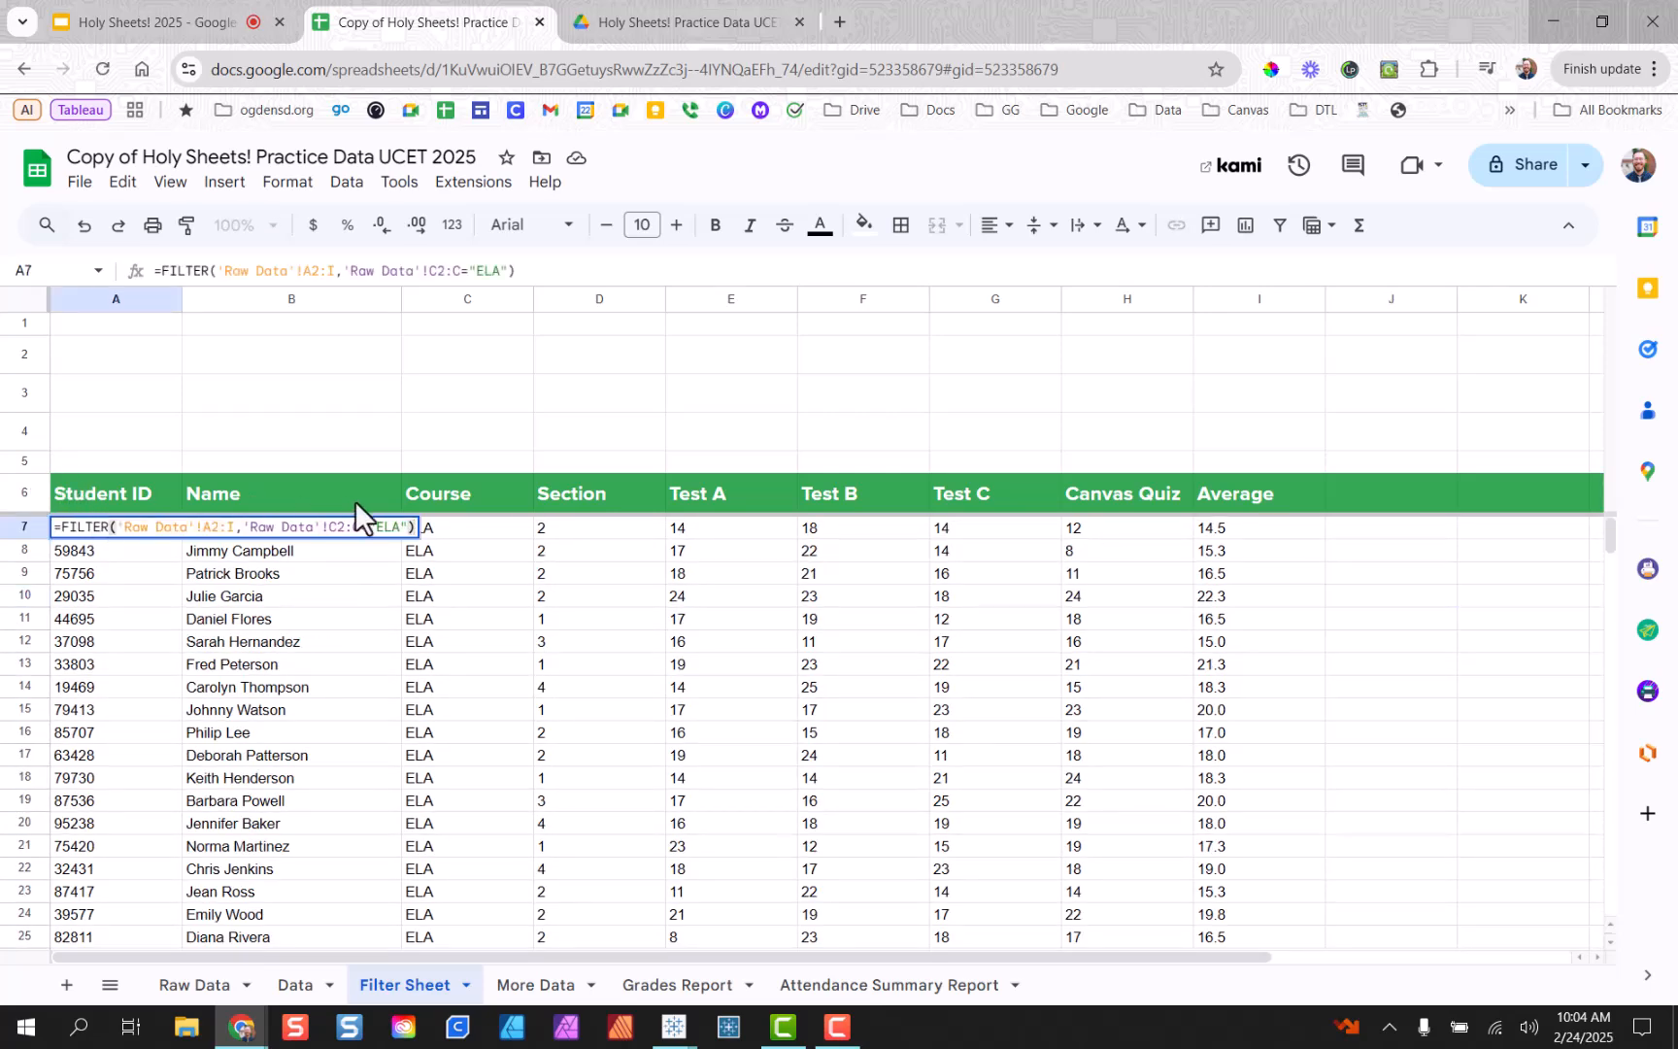
left_click_drag(370, 527, 378, 527)
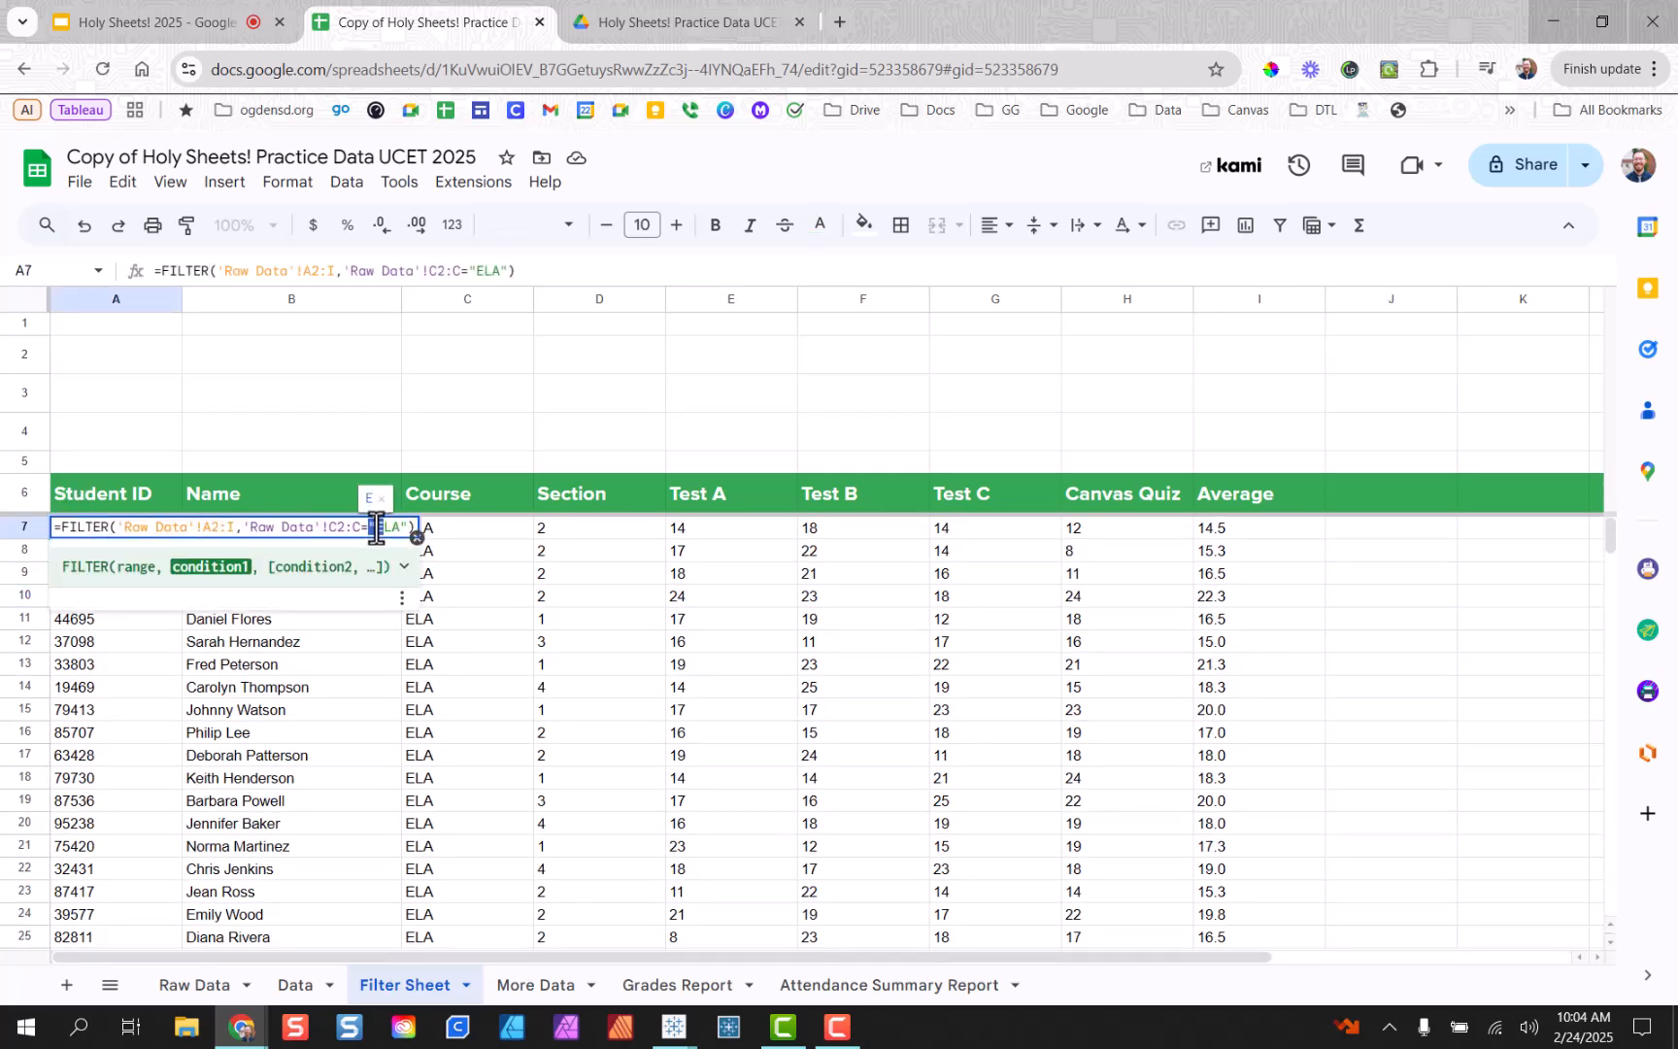
left_click(401, 528)
key("BackSpace")
key("BackSpace")
key("BackSpace")
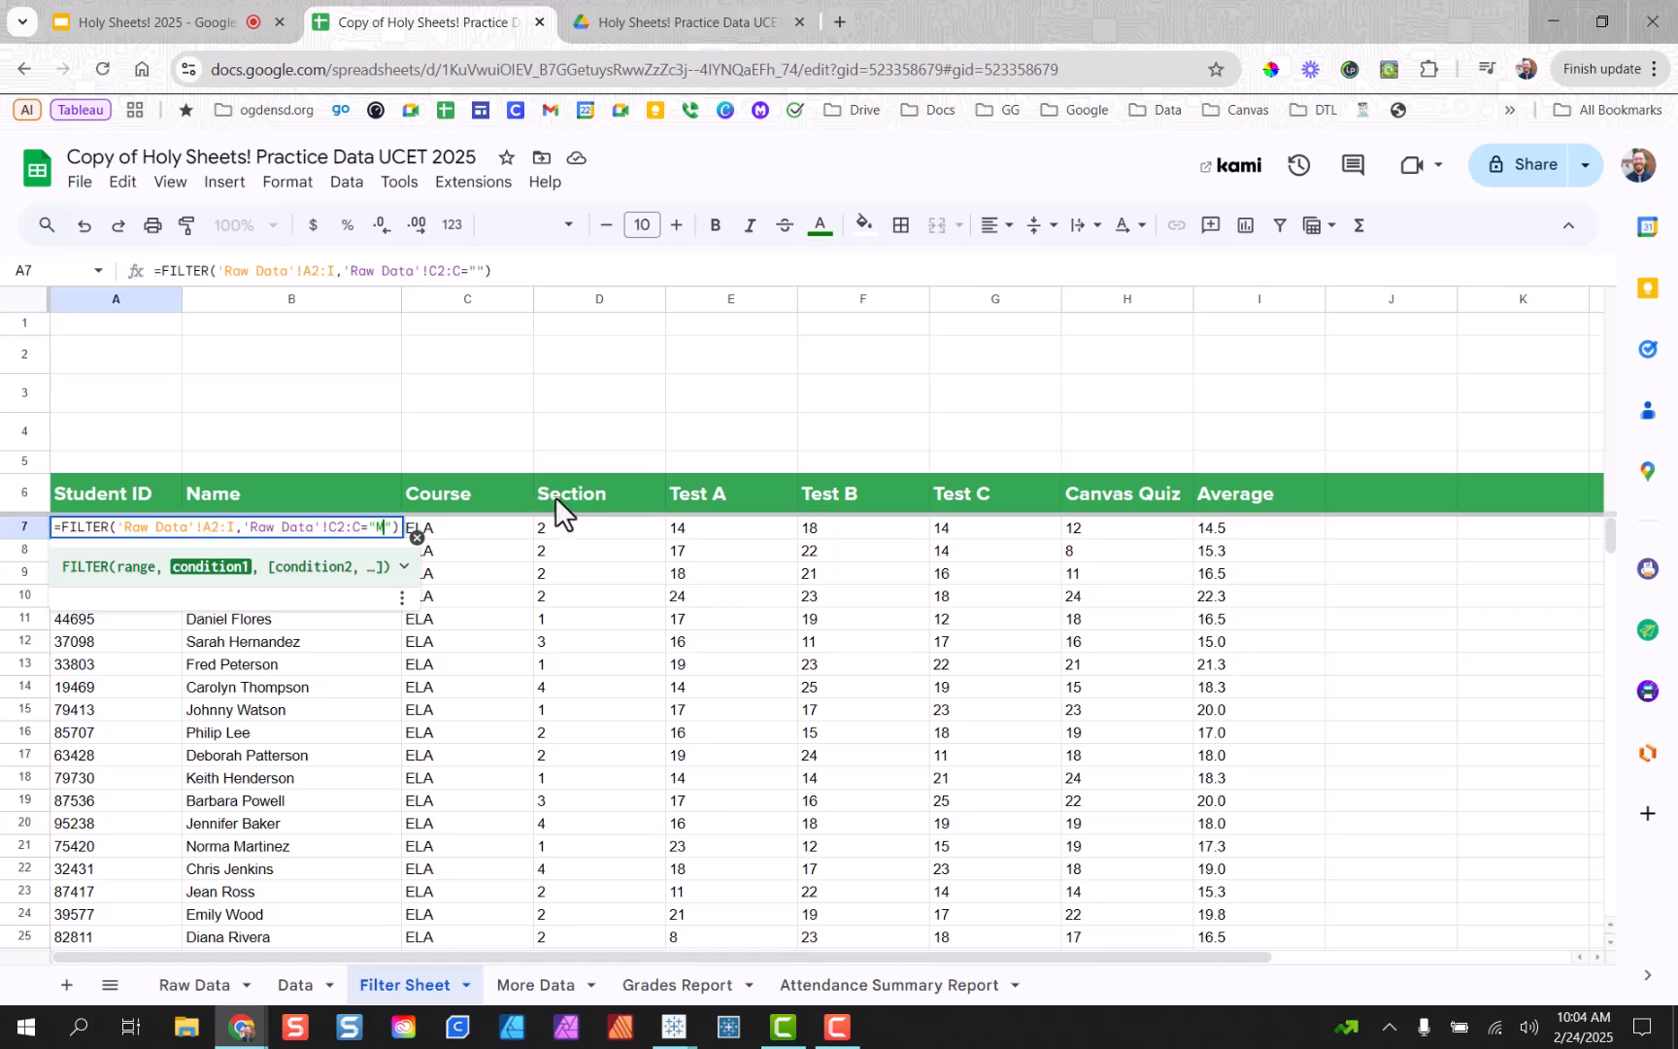
type("Math")
key("Return")
scroll(524, 661, "down", 1)
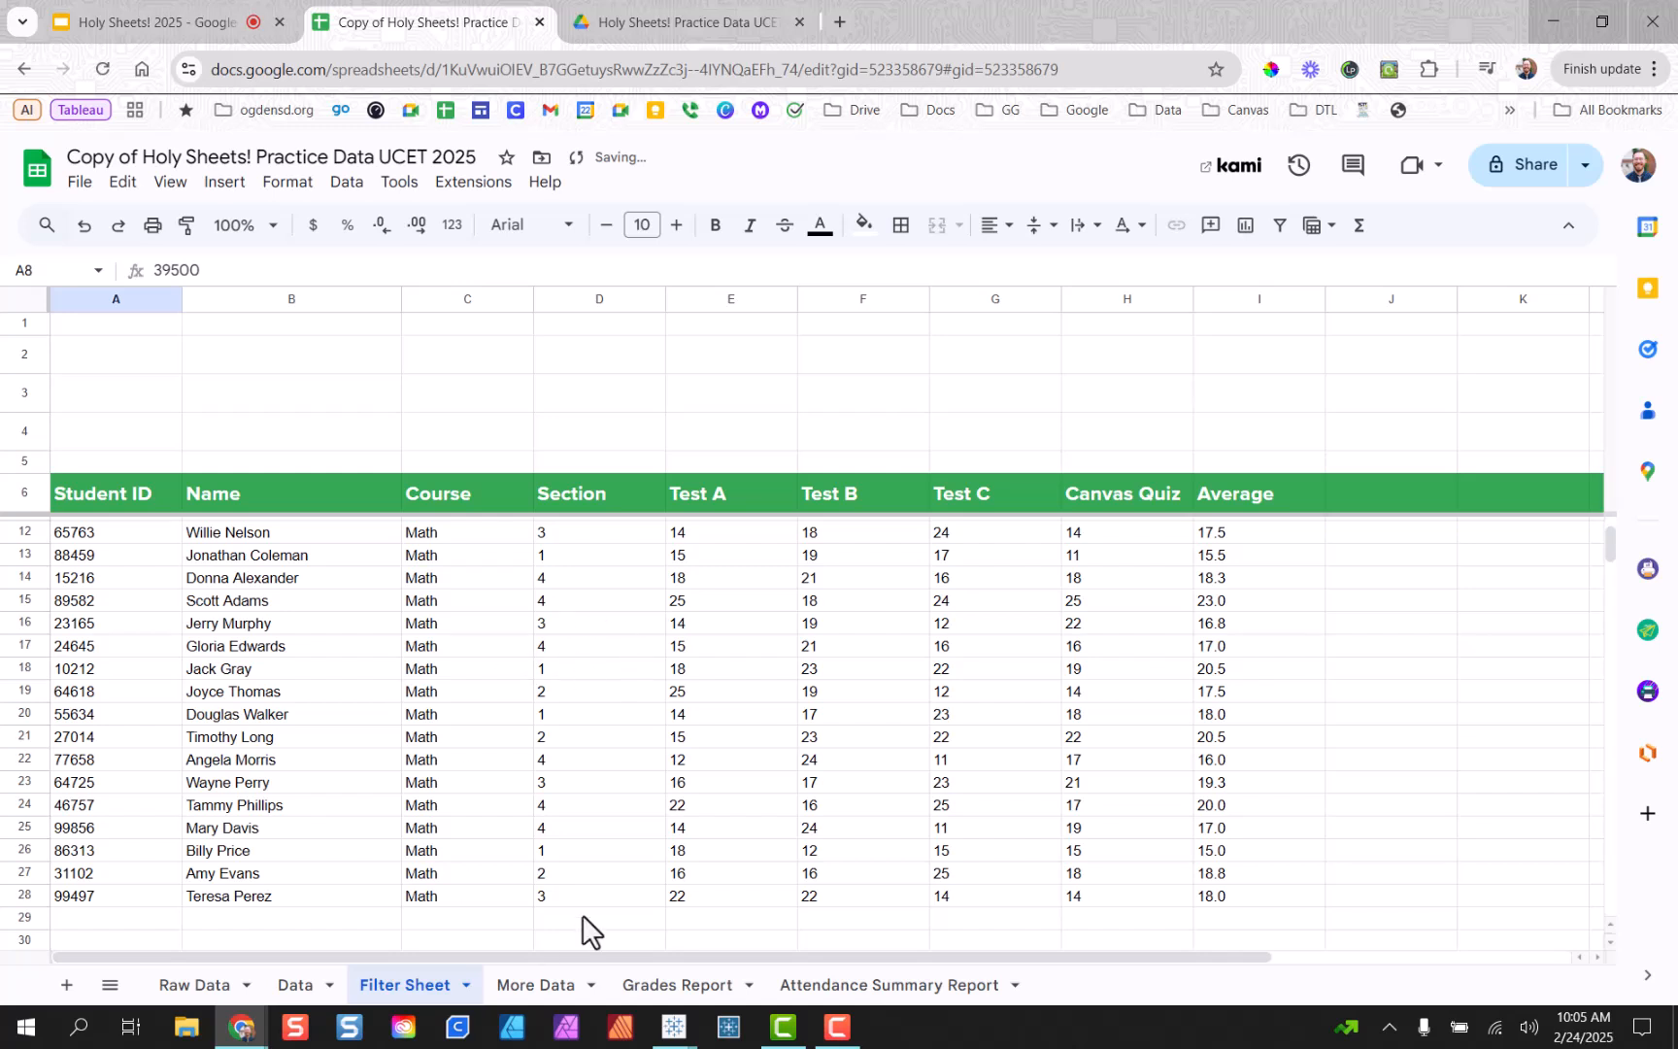
scroll(523, 762, "up", 1)
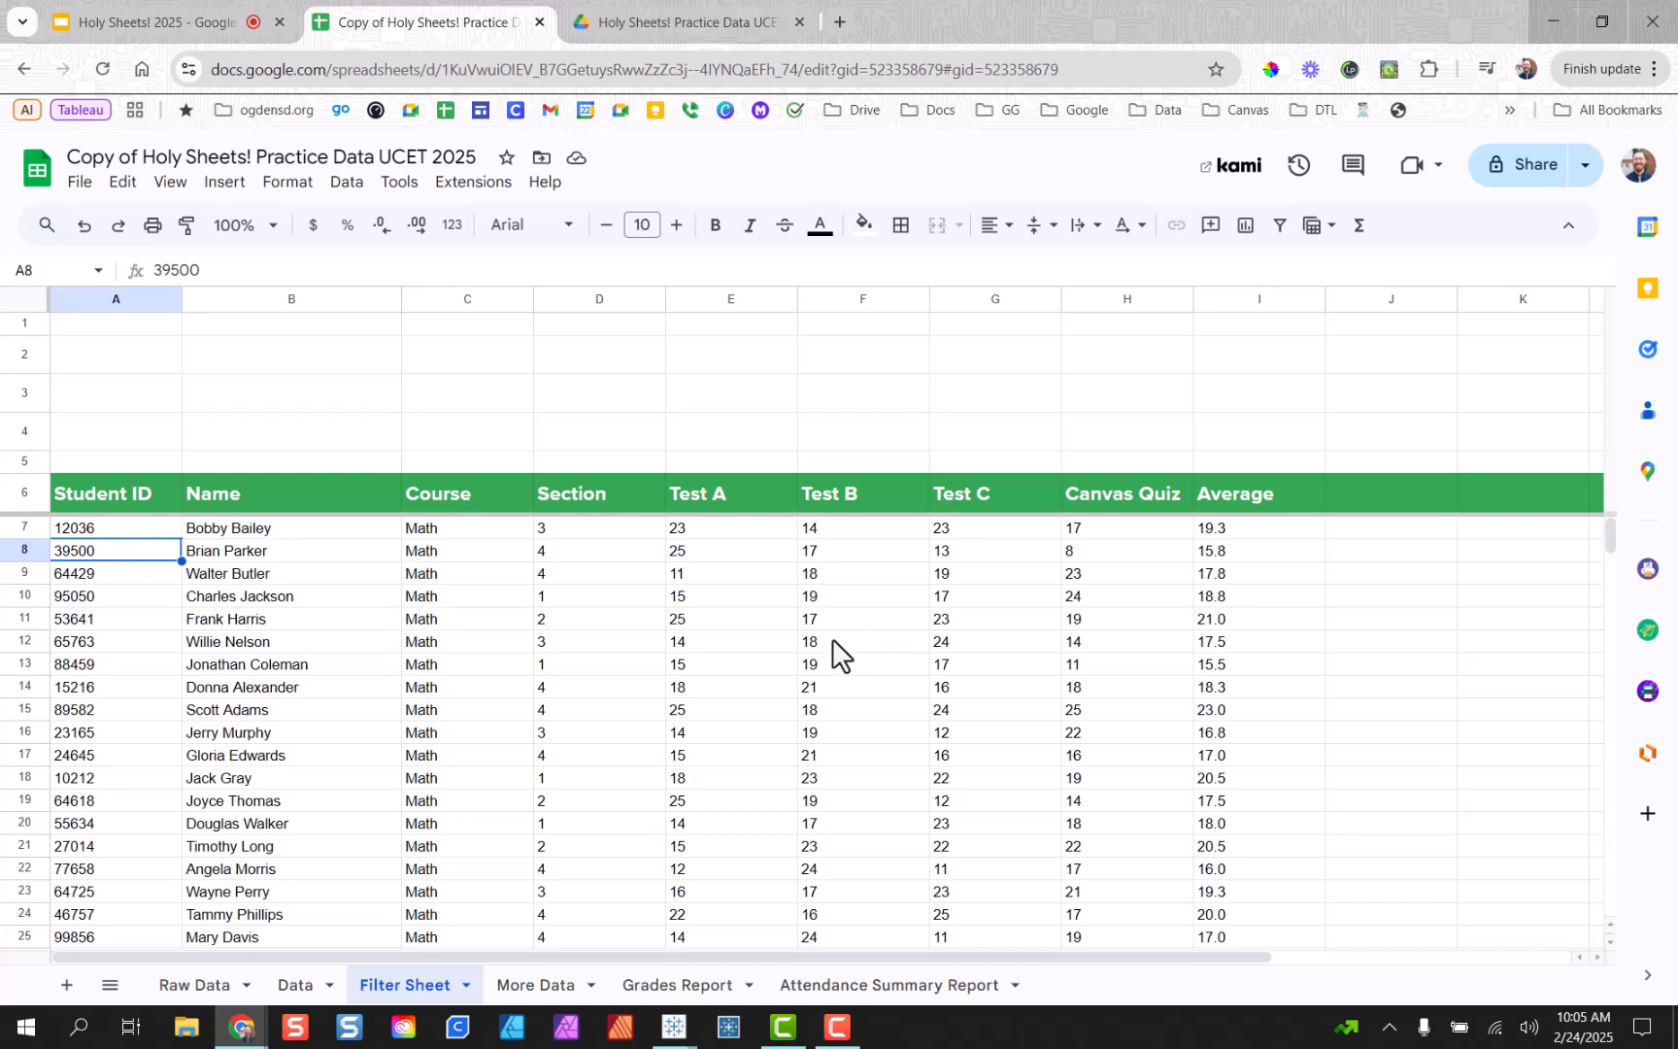
Insert Sort( right after the equals sign in A7's FILTER formula.
left_click(132, 526)
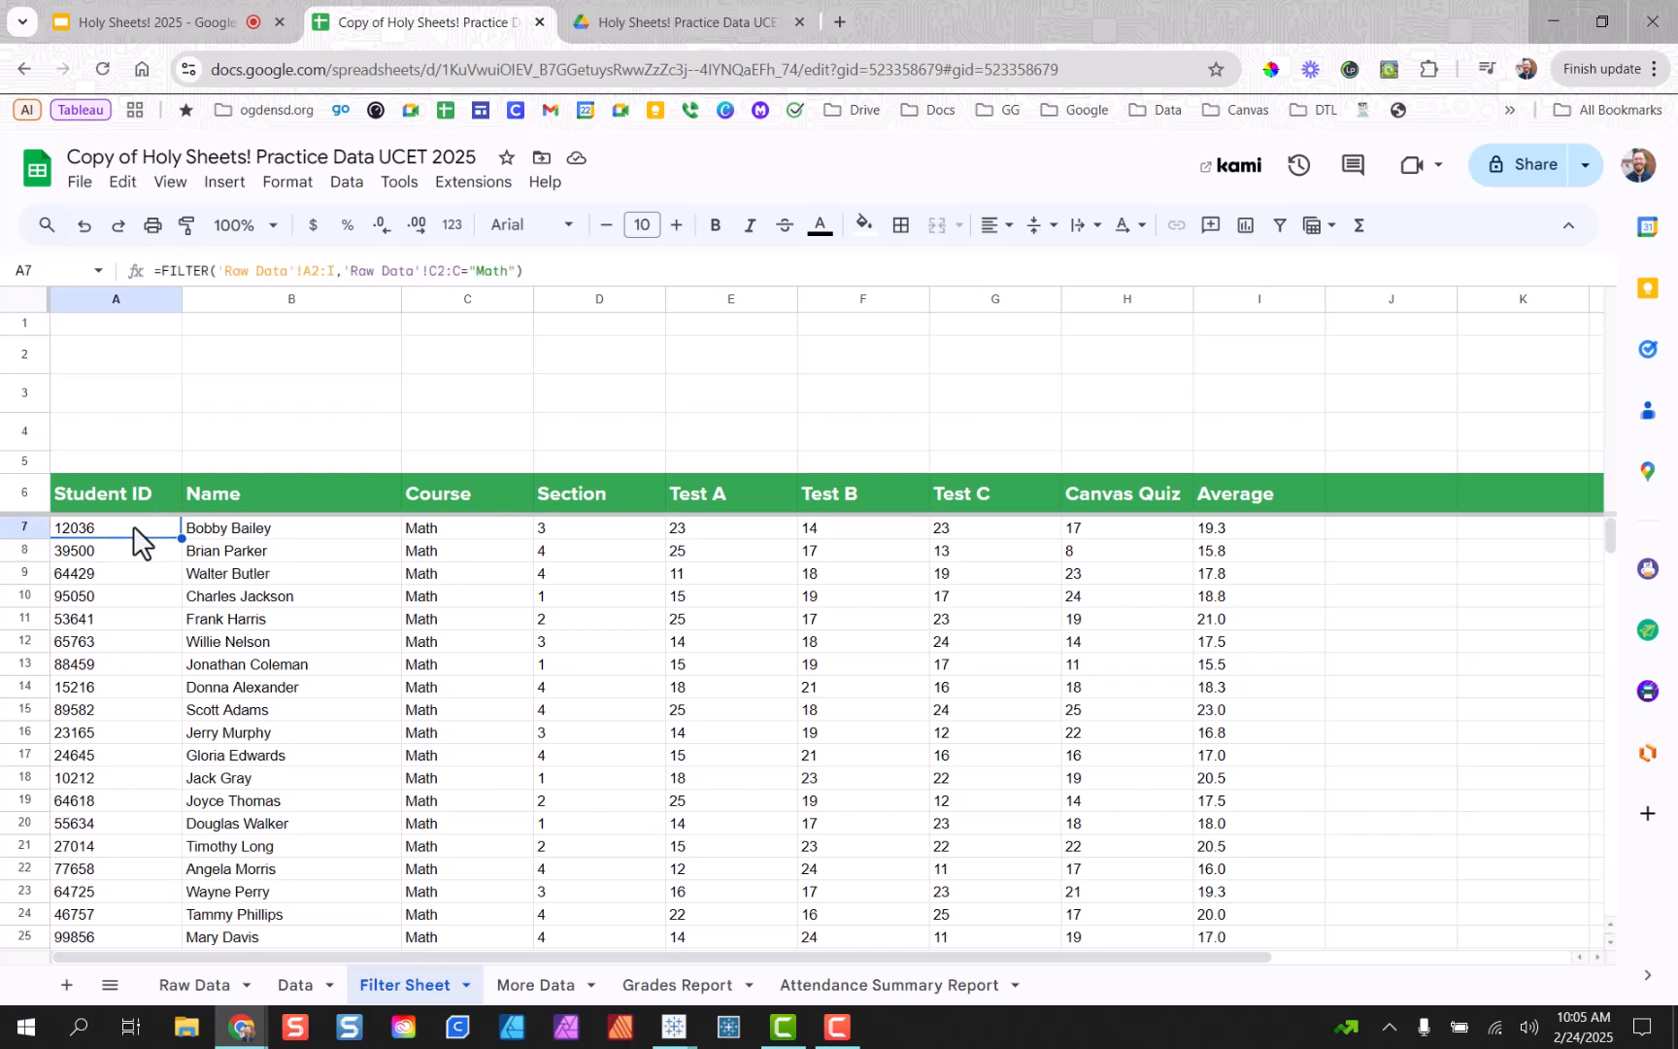
double_click(134, 525)
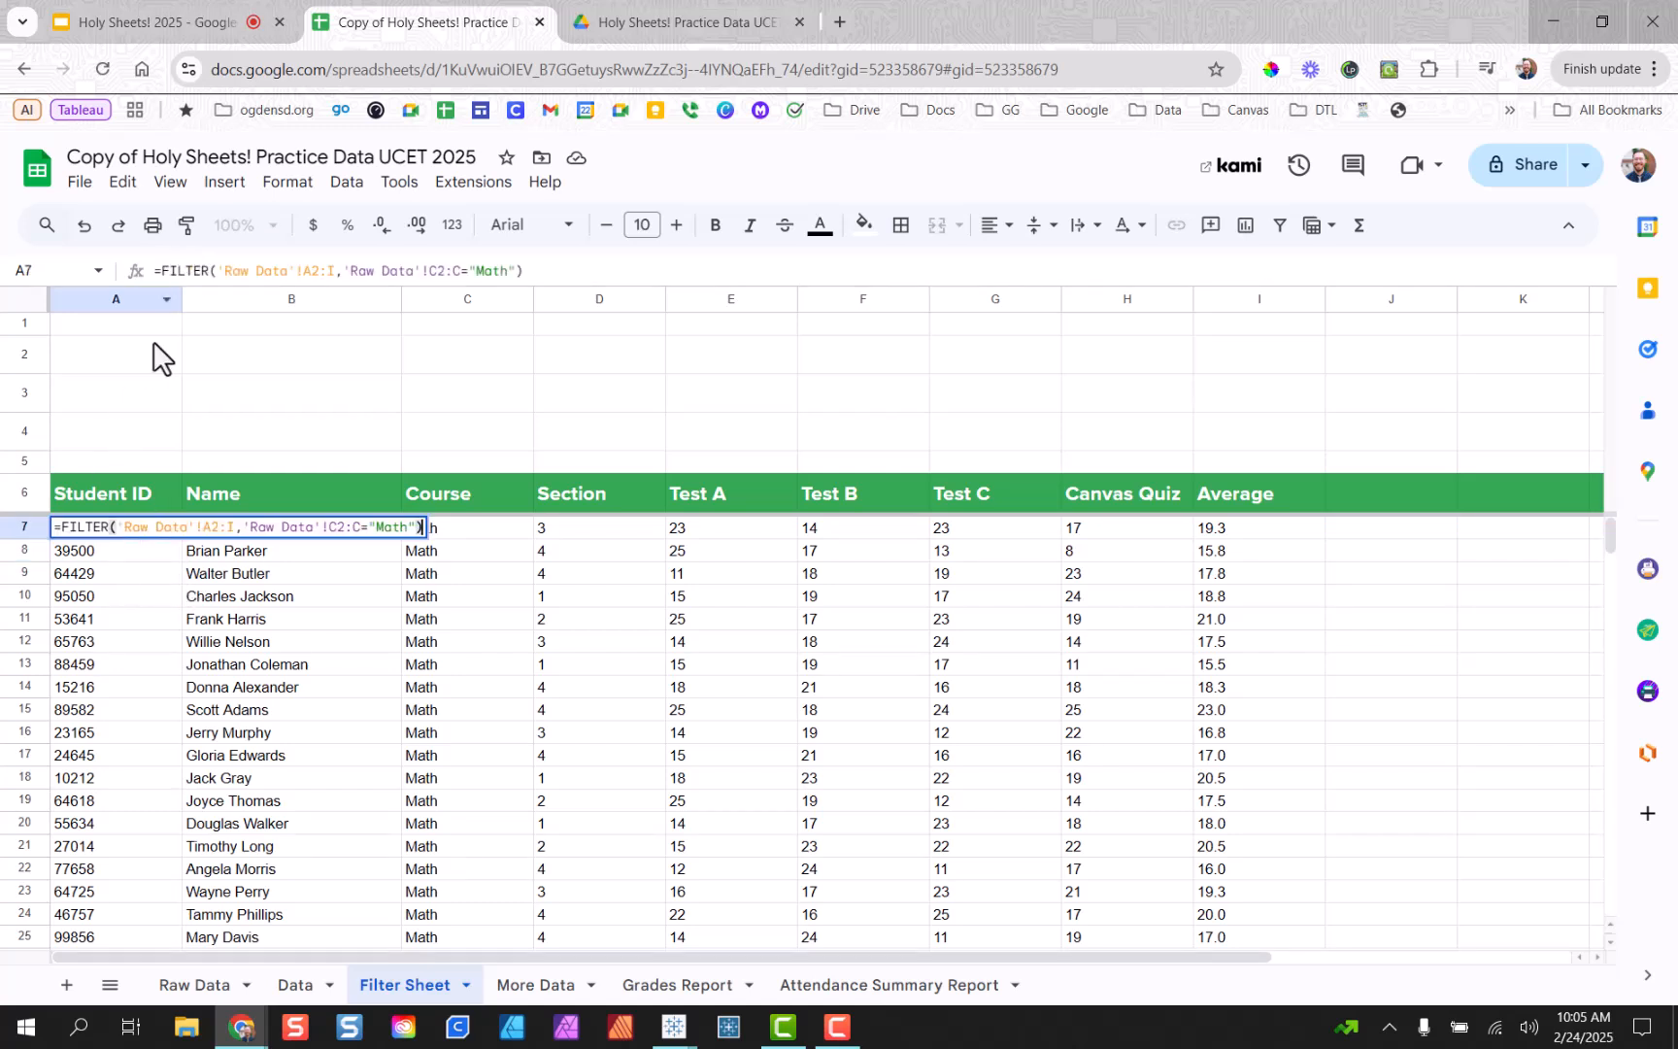
left_click(64, 527)
type("Sort")
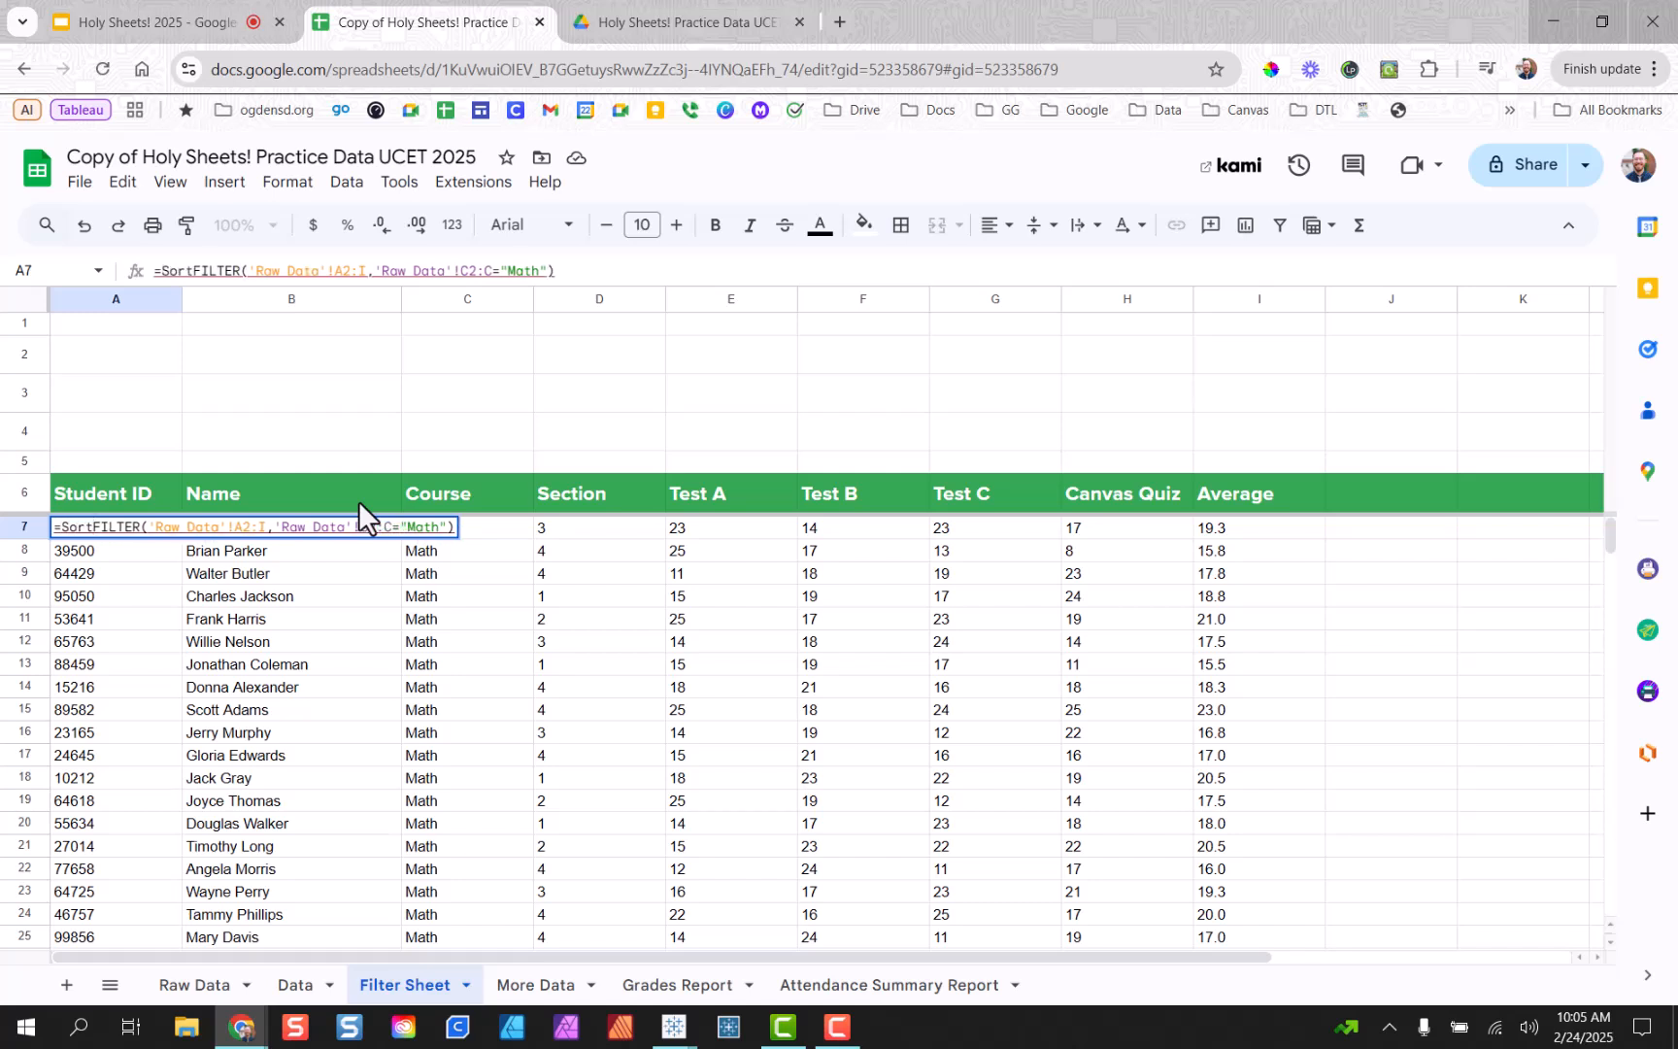
type("(")
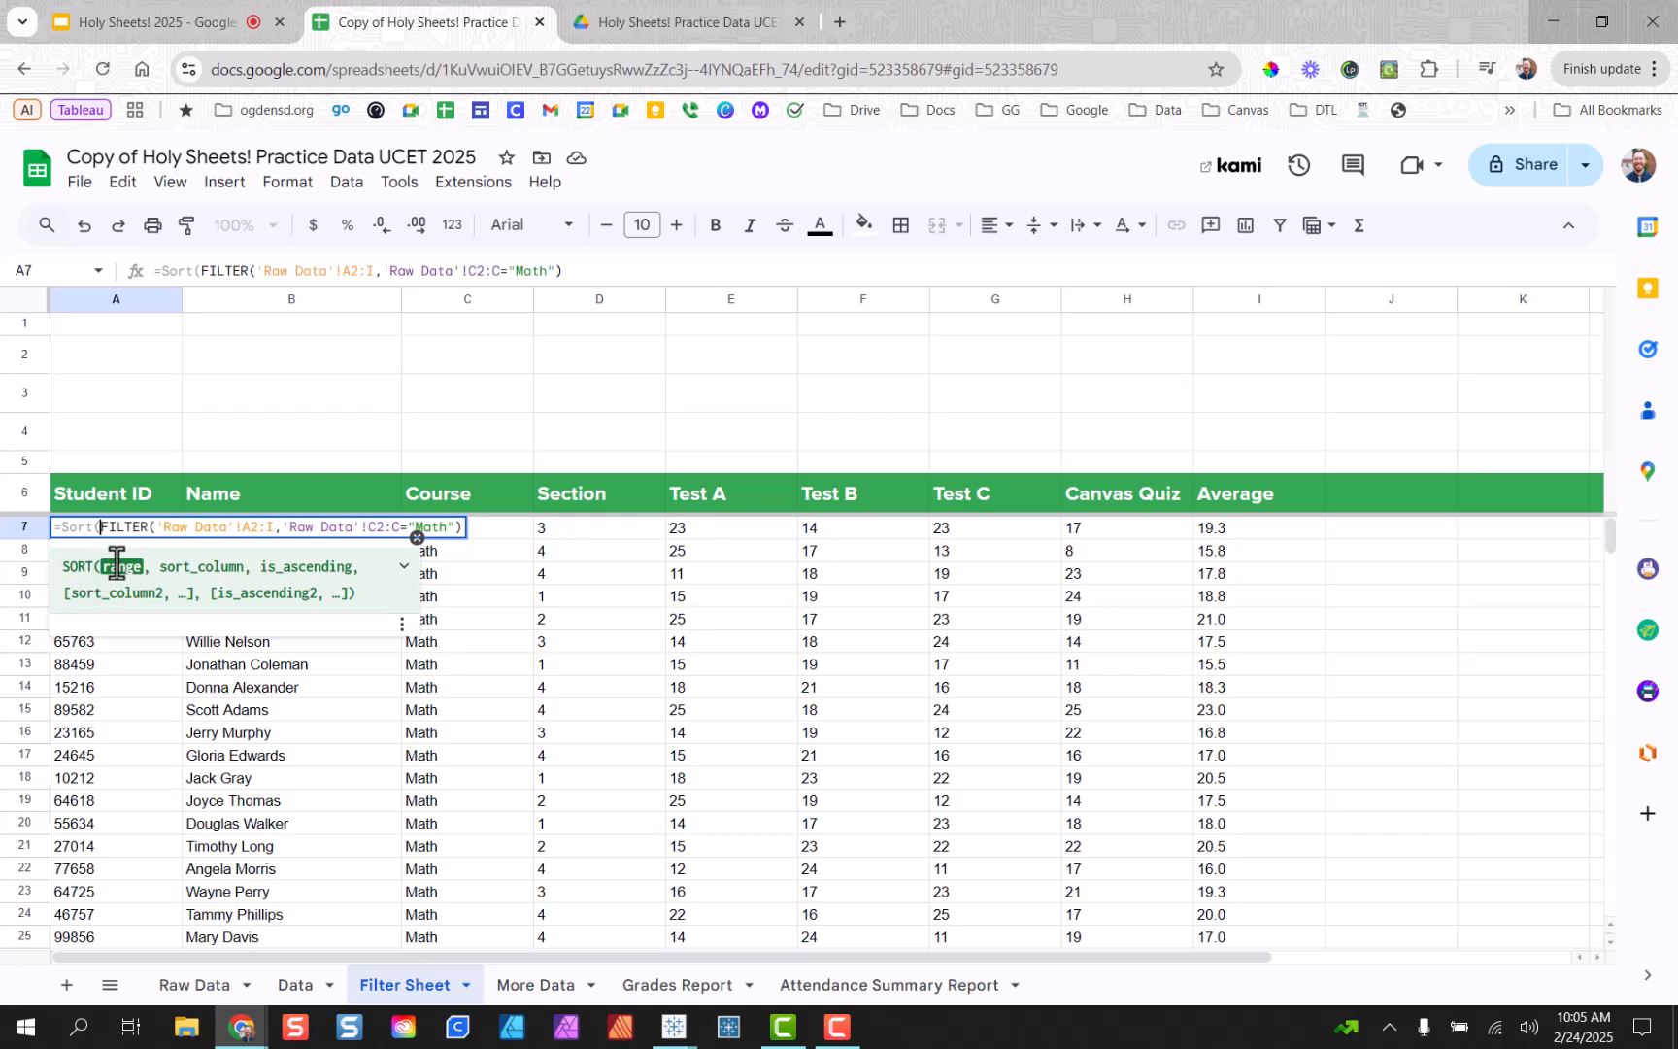
left_click(406, 567)
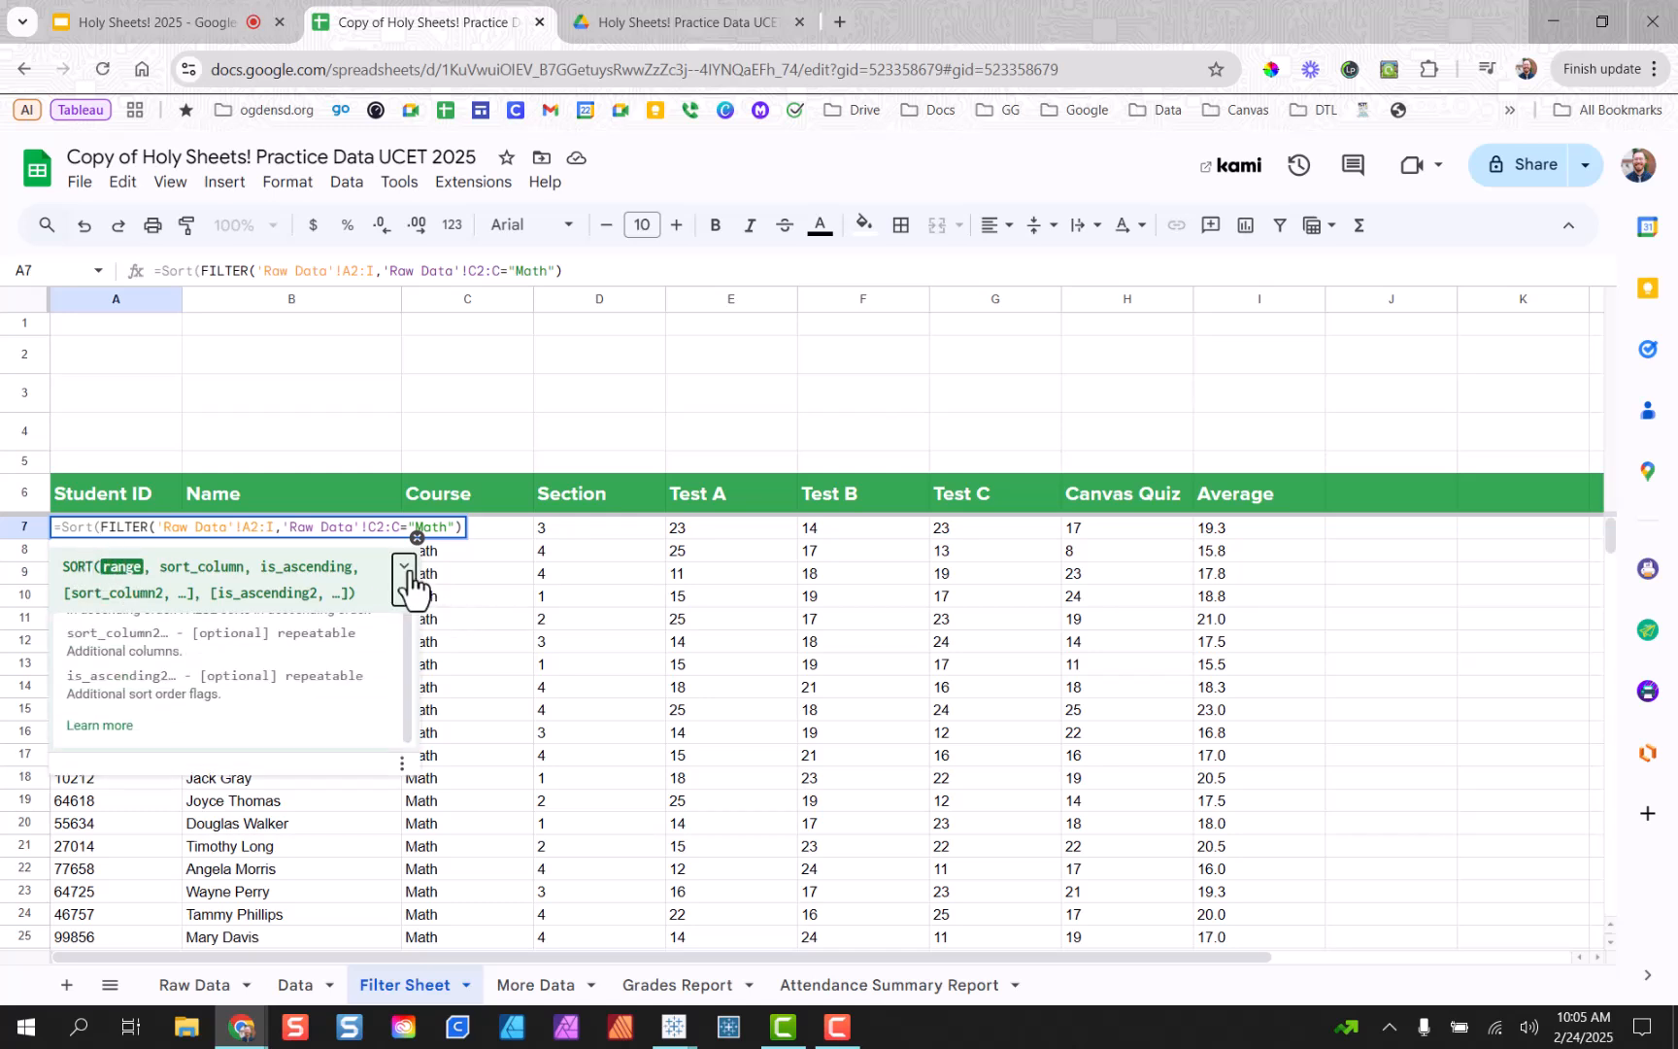
scroll(402, 739, "down", 3)
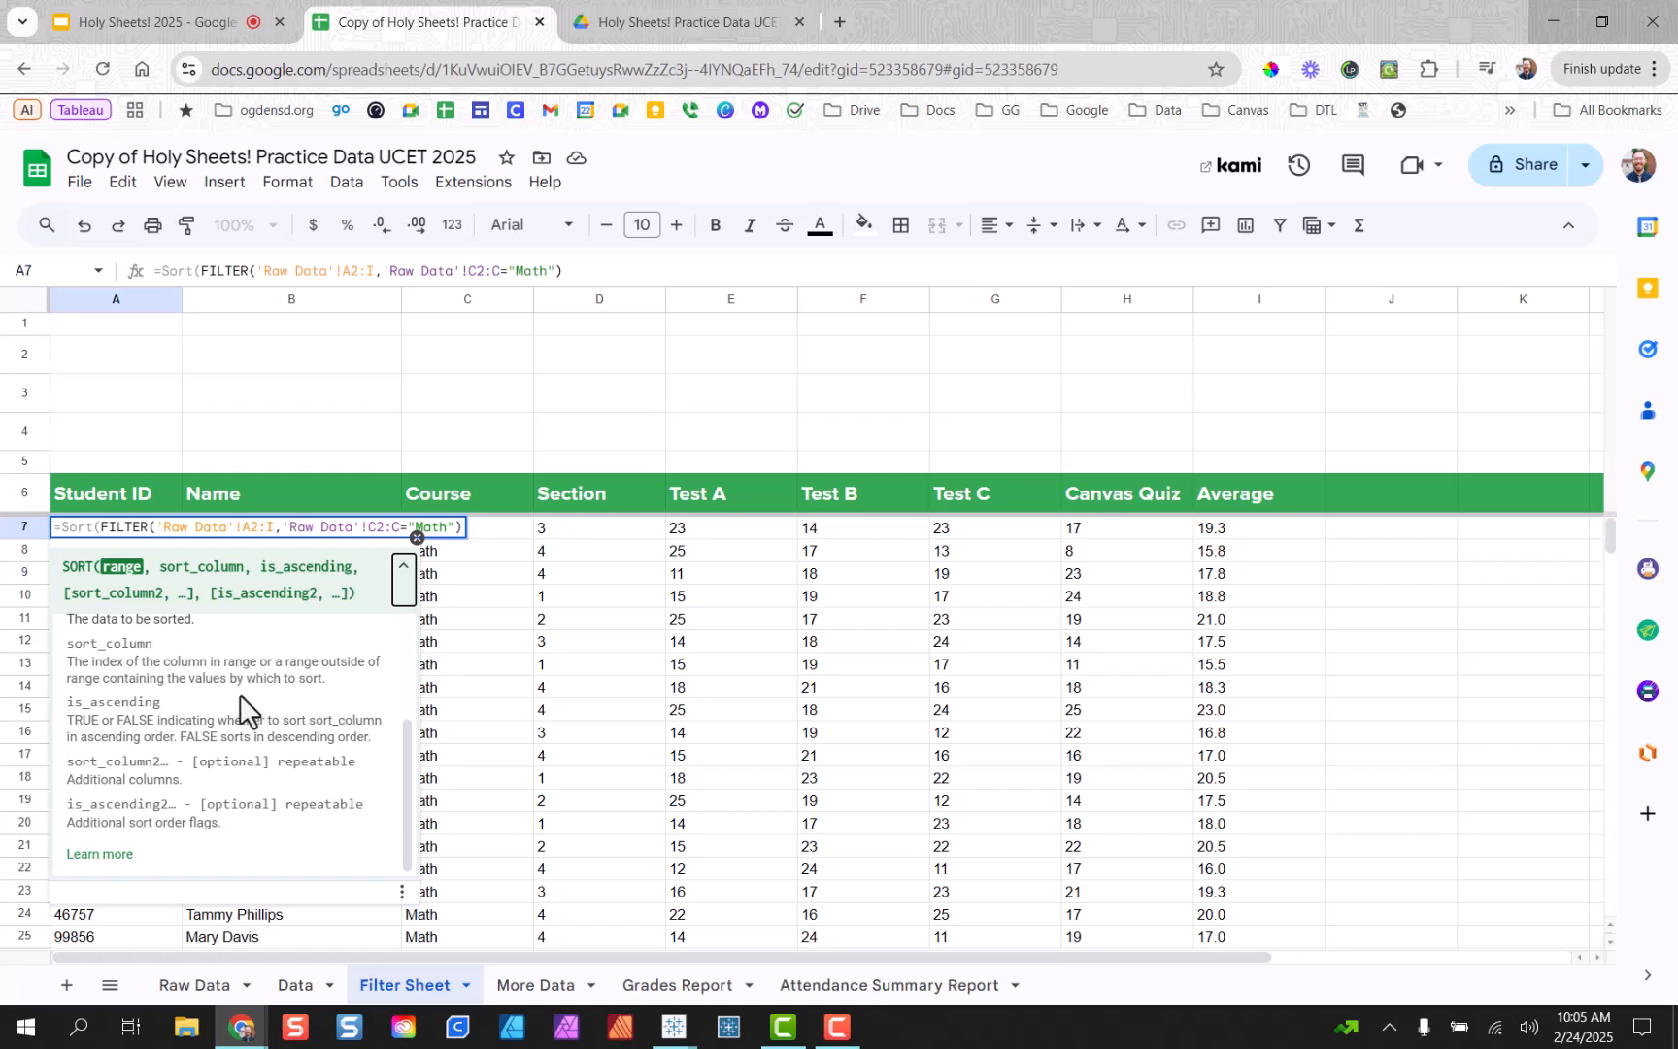
scroll(242, 695, "up", 3)
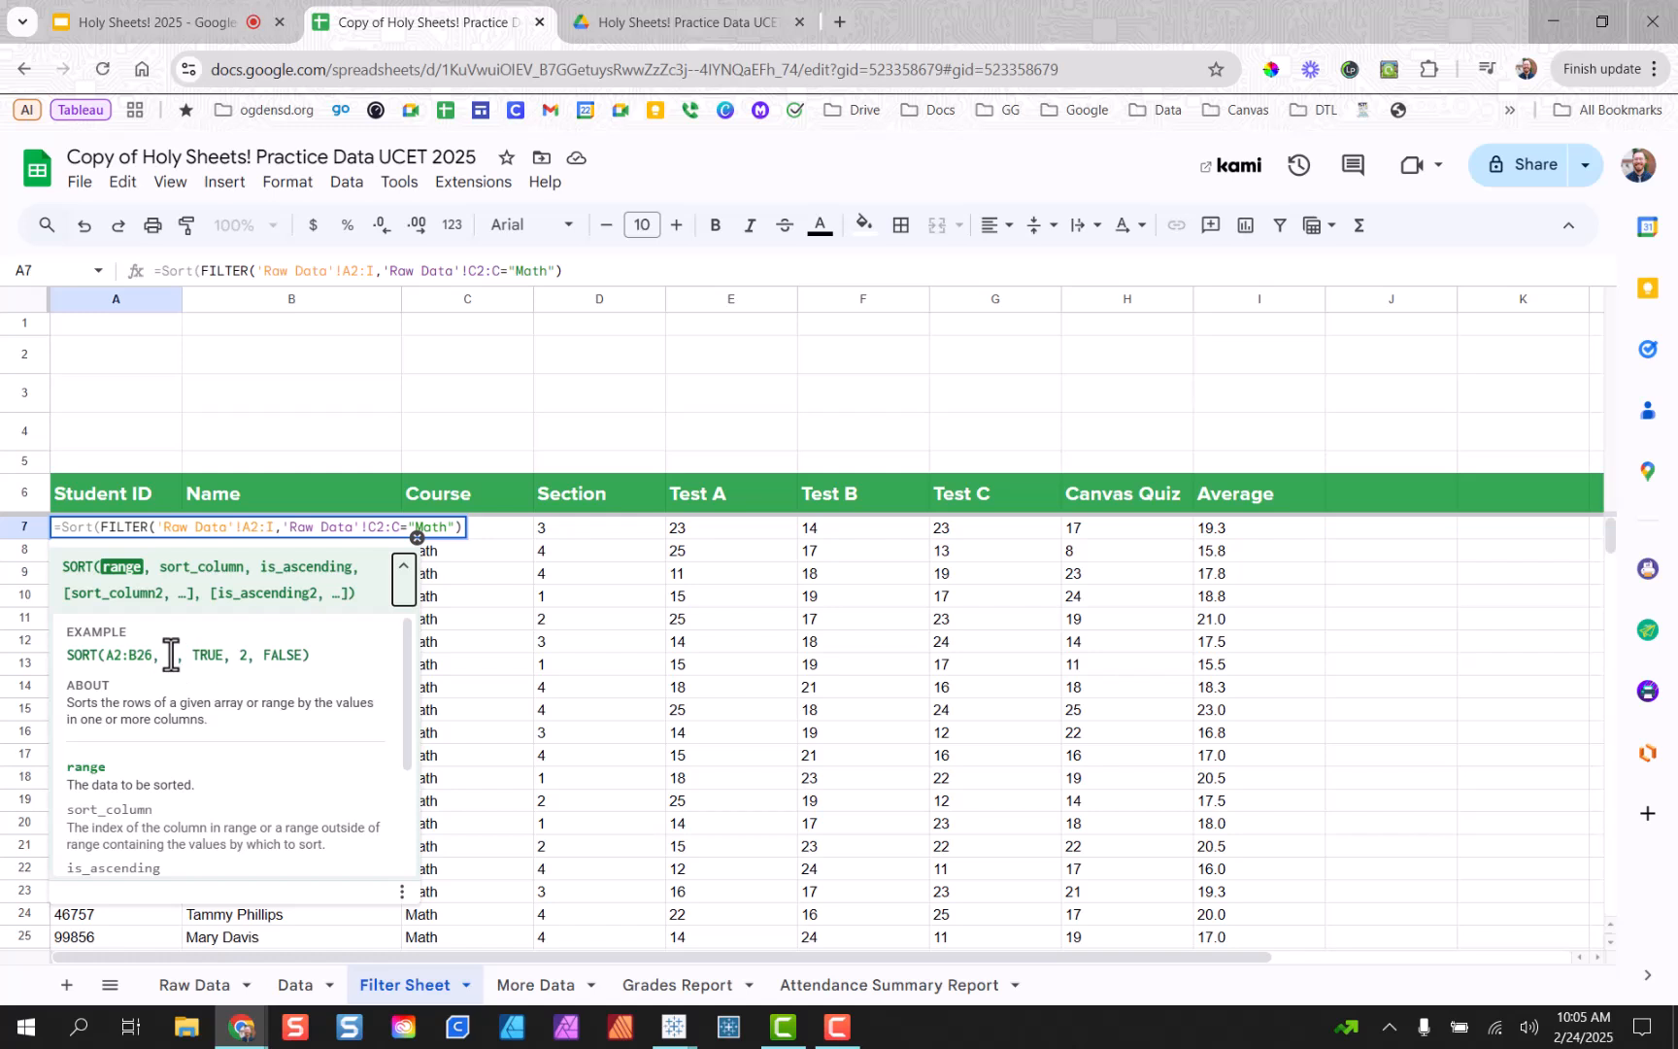
Add 5 as the sort column argument after the FILTER expression.
left_click(131, 529)
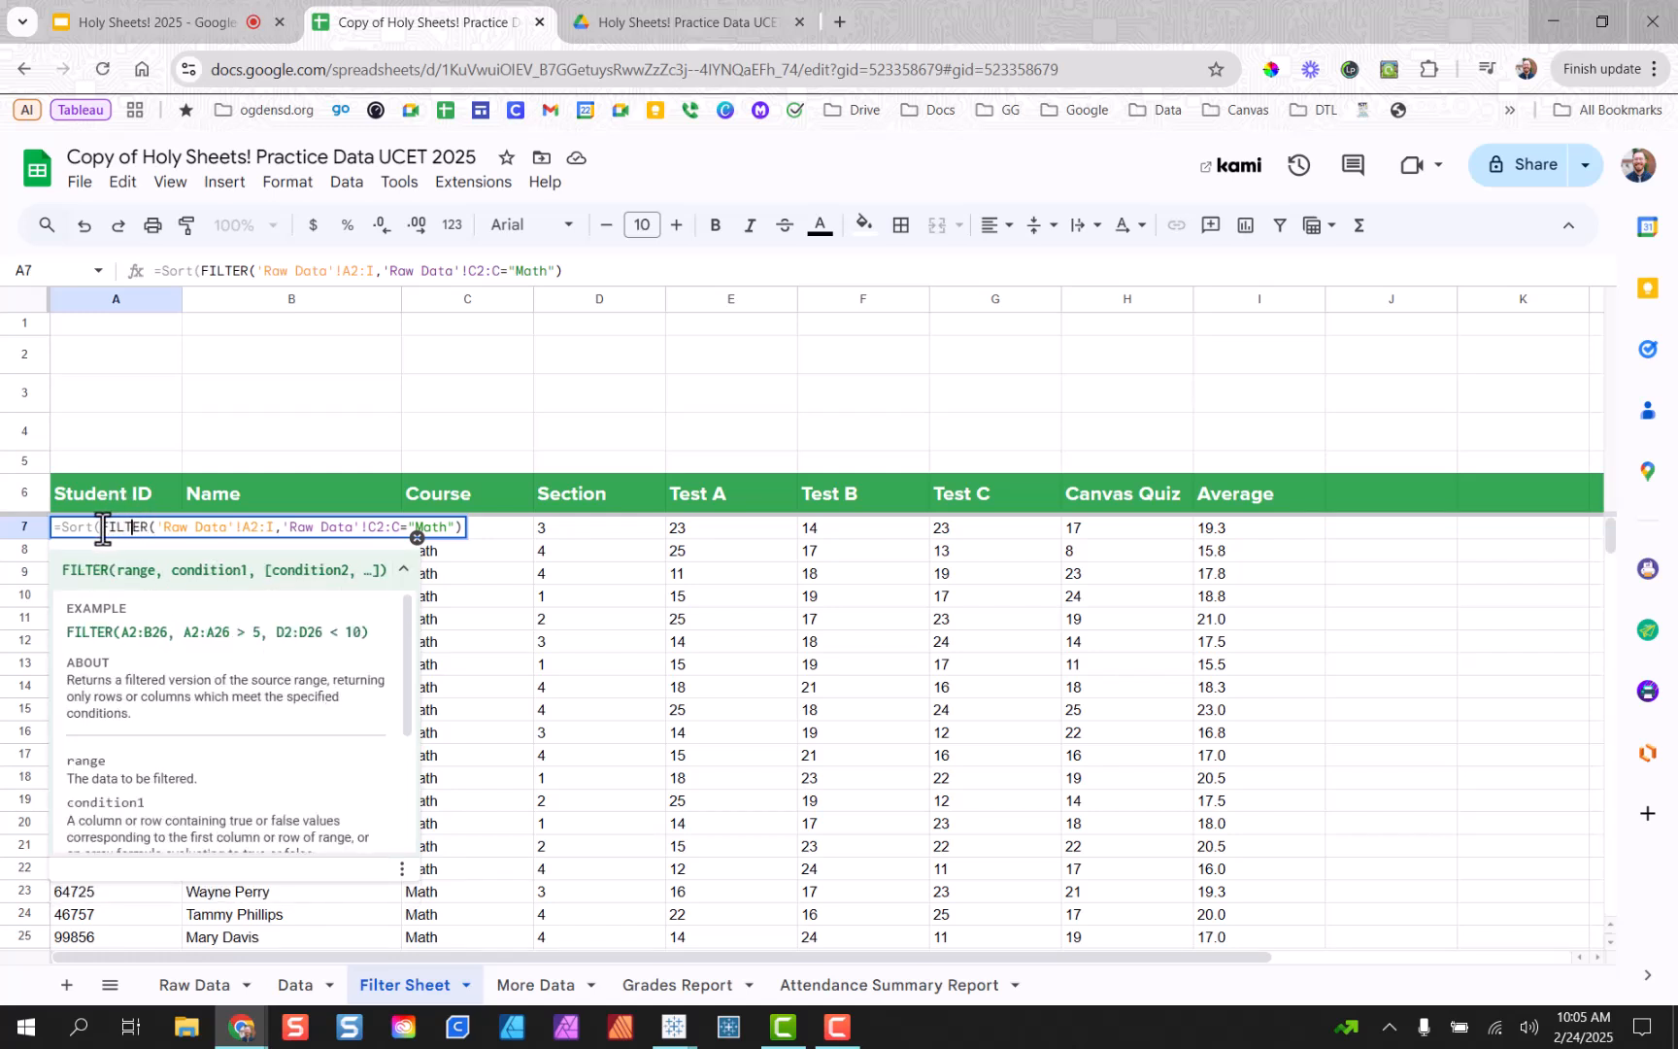
left_click_drag(101, 530, 467, 542)
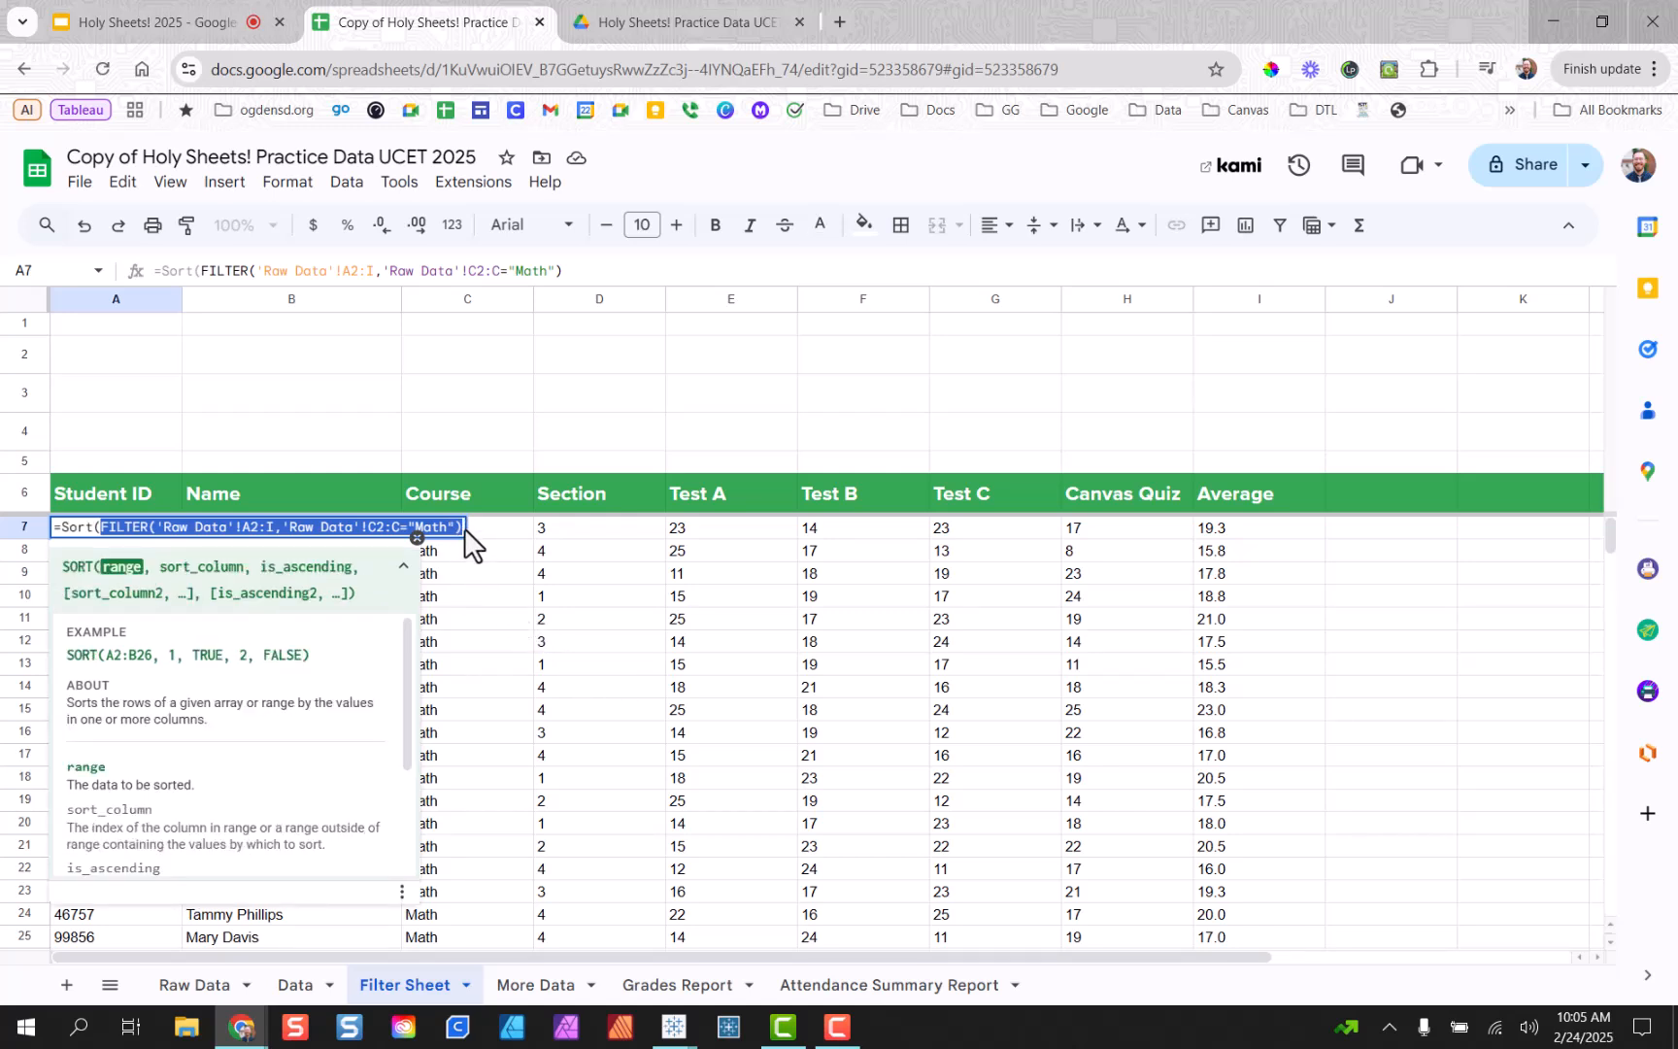
left_click(463, 533)
type(",")
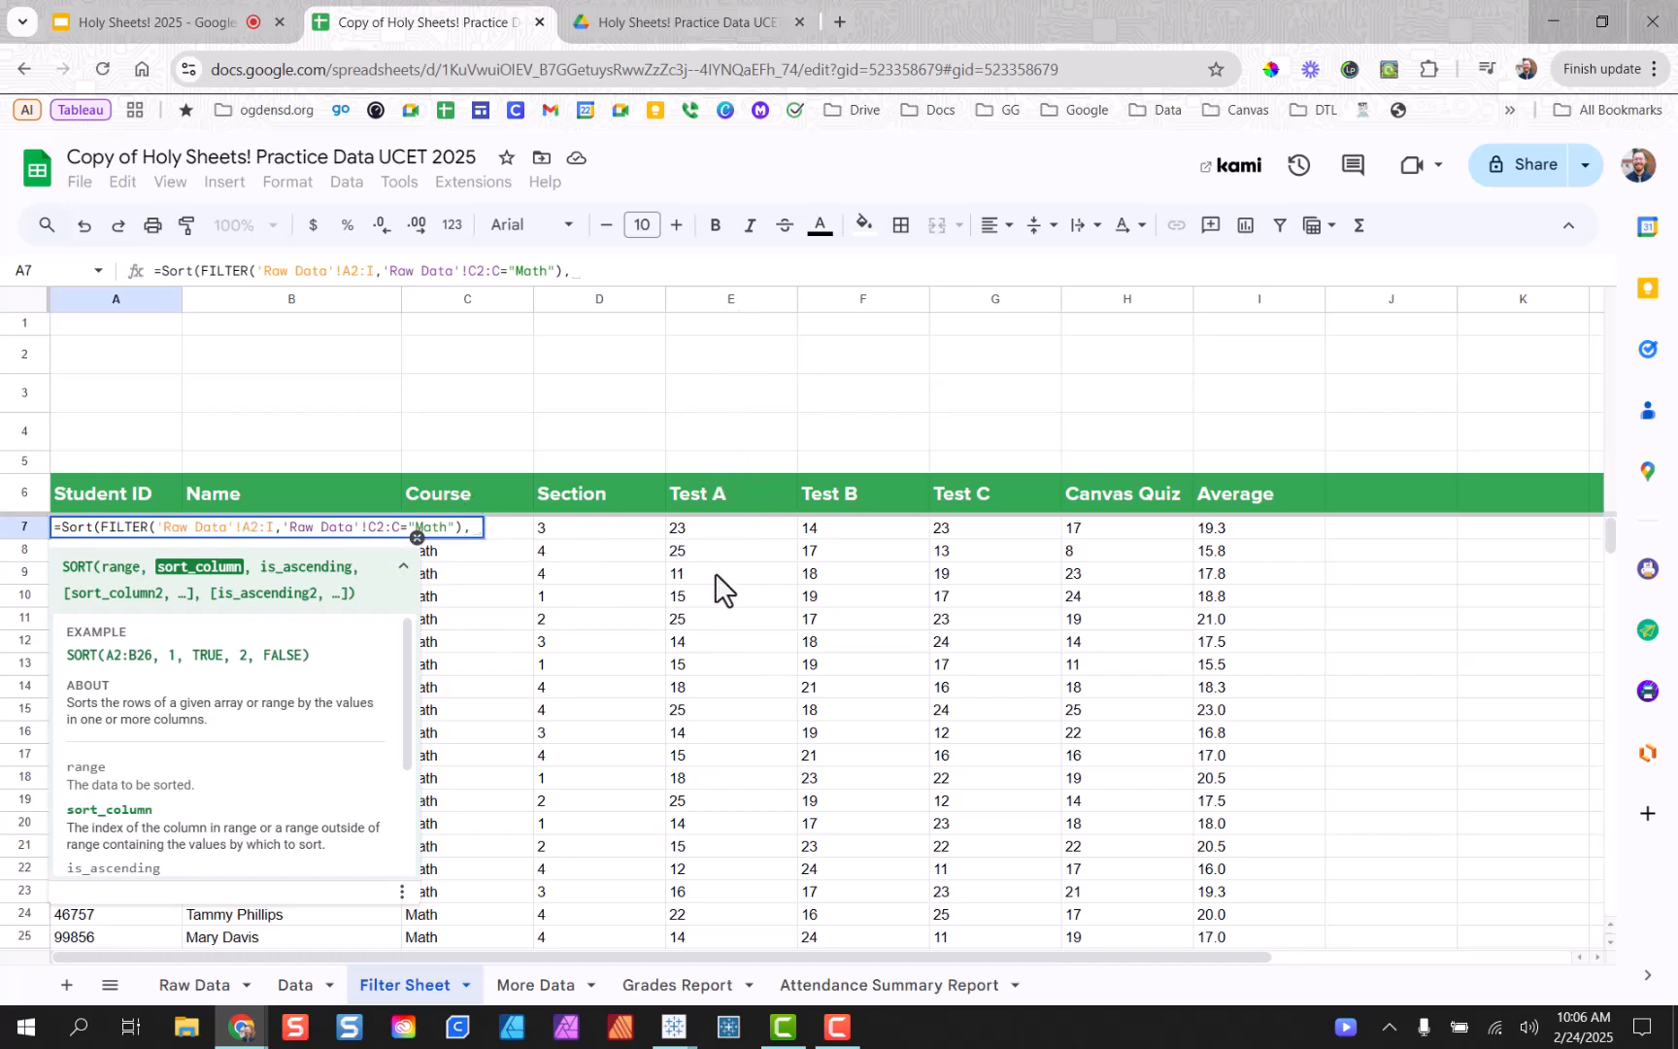
type("5")
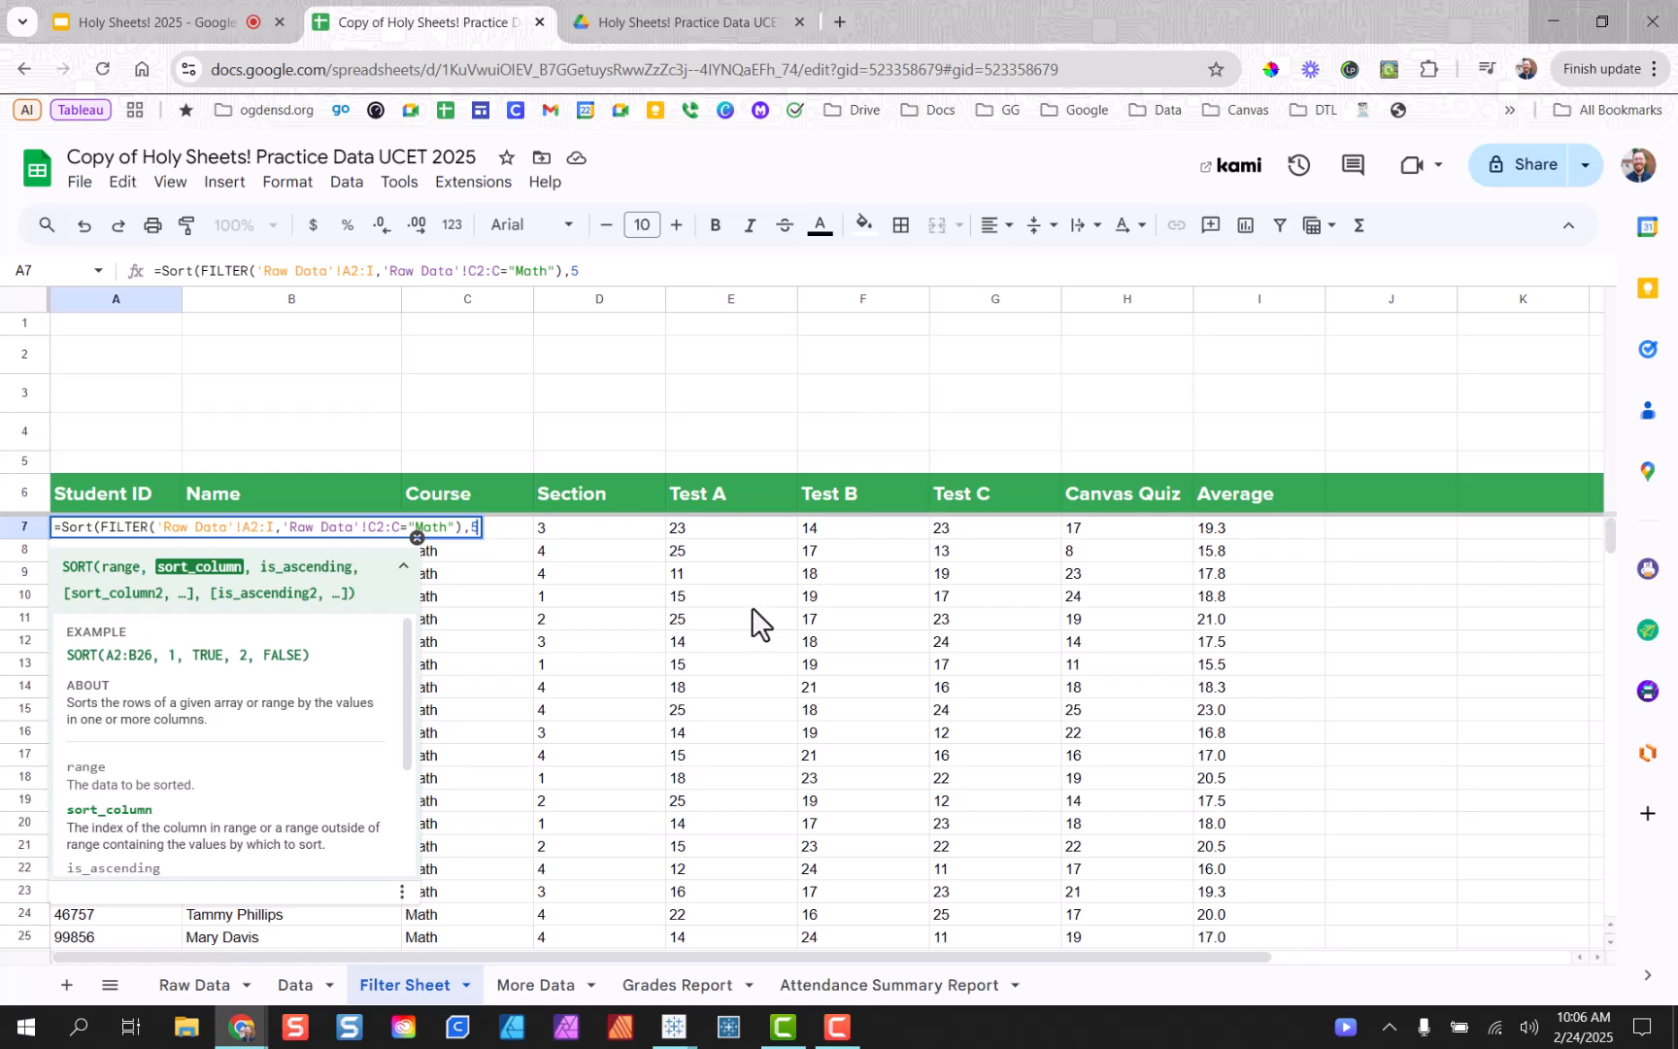
type(")")
Fix the #N/A by adding true as the ascending argument after sort column 5 in A7.
key("Return")
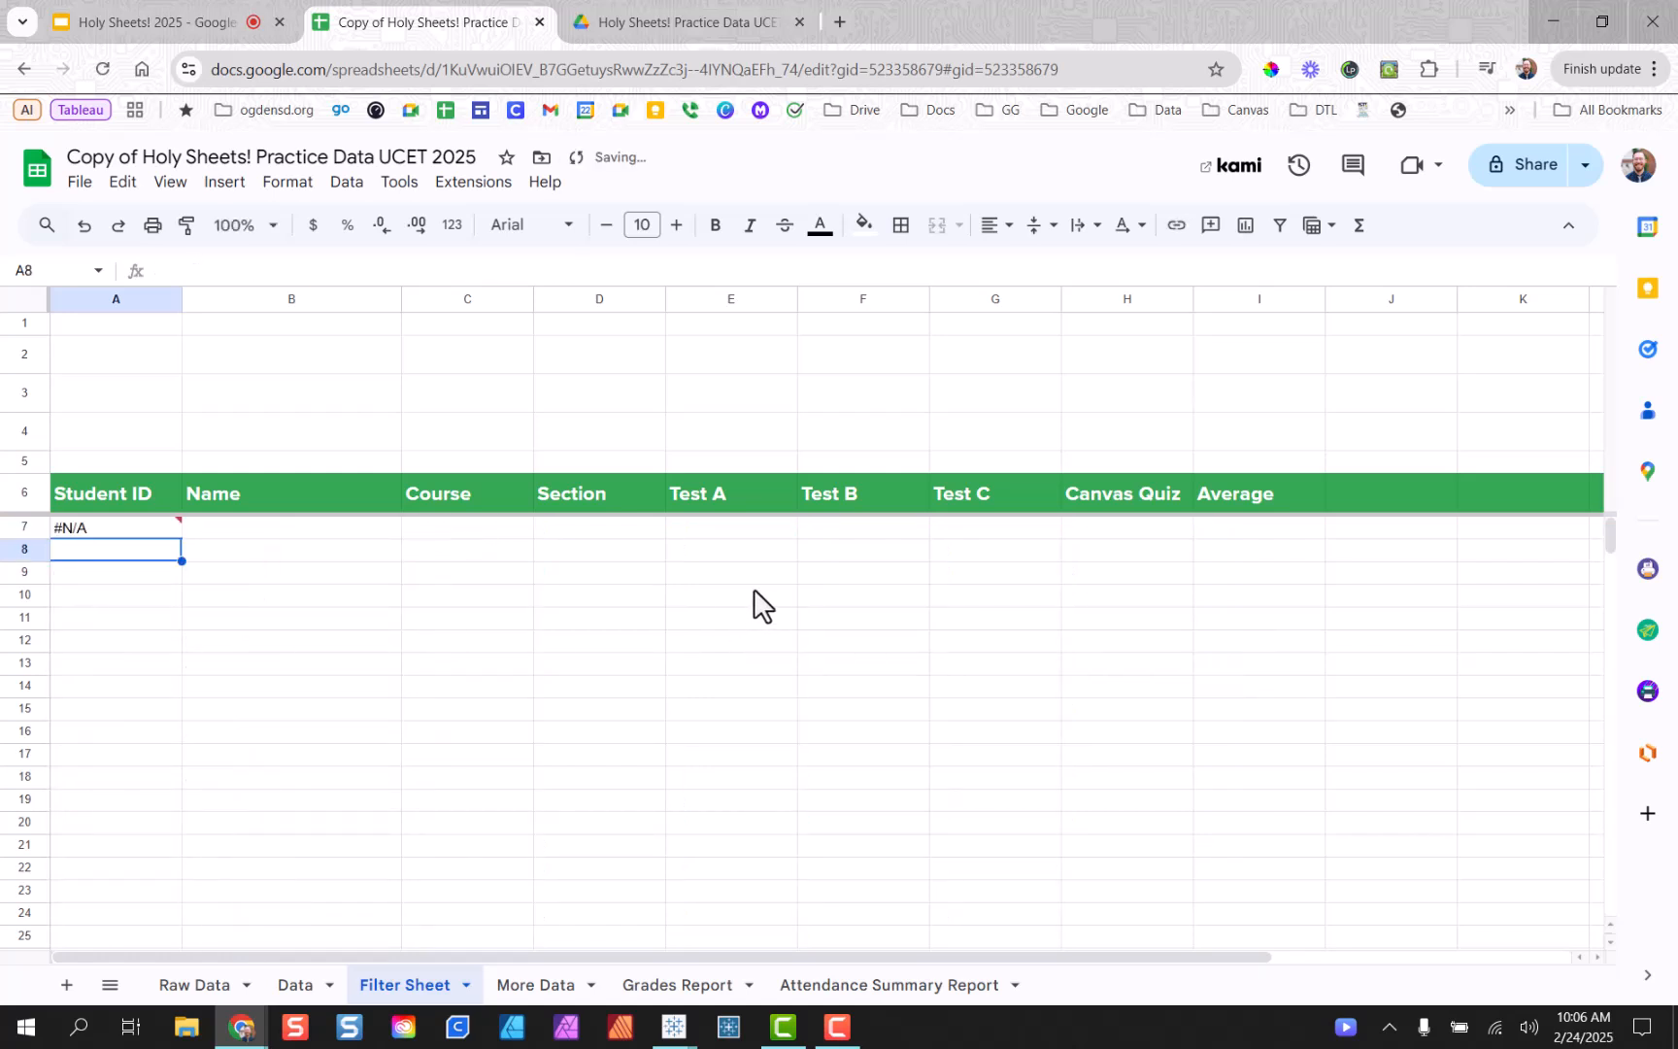
left_click(108, 524)
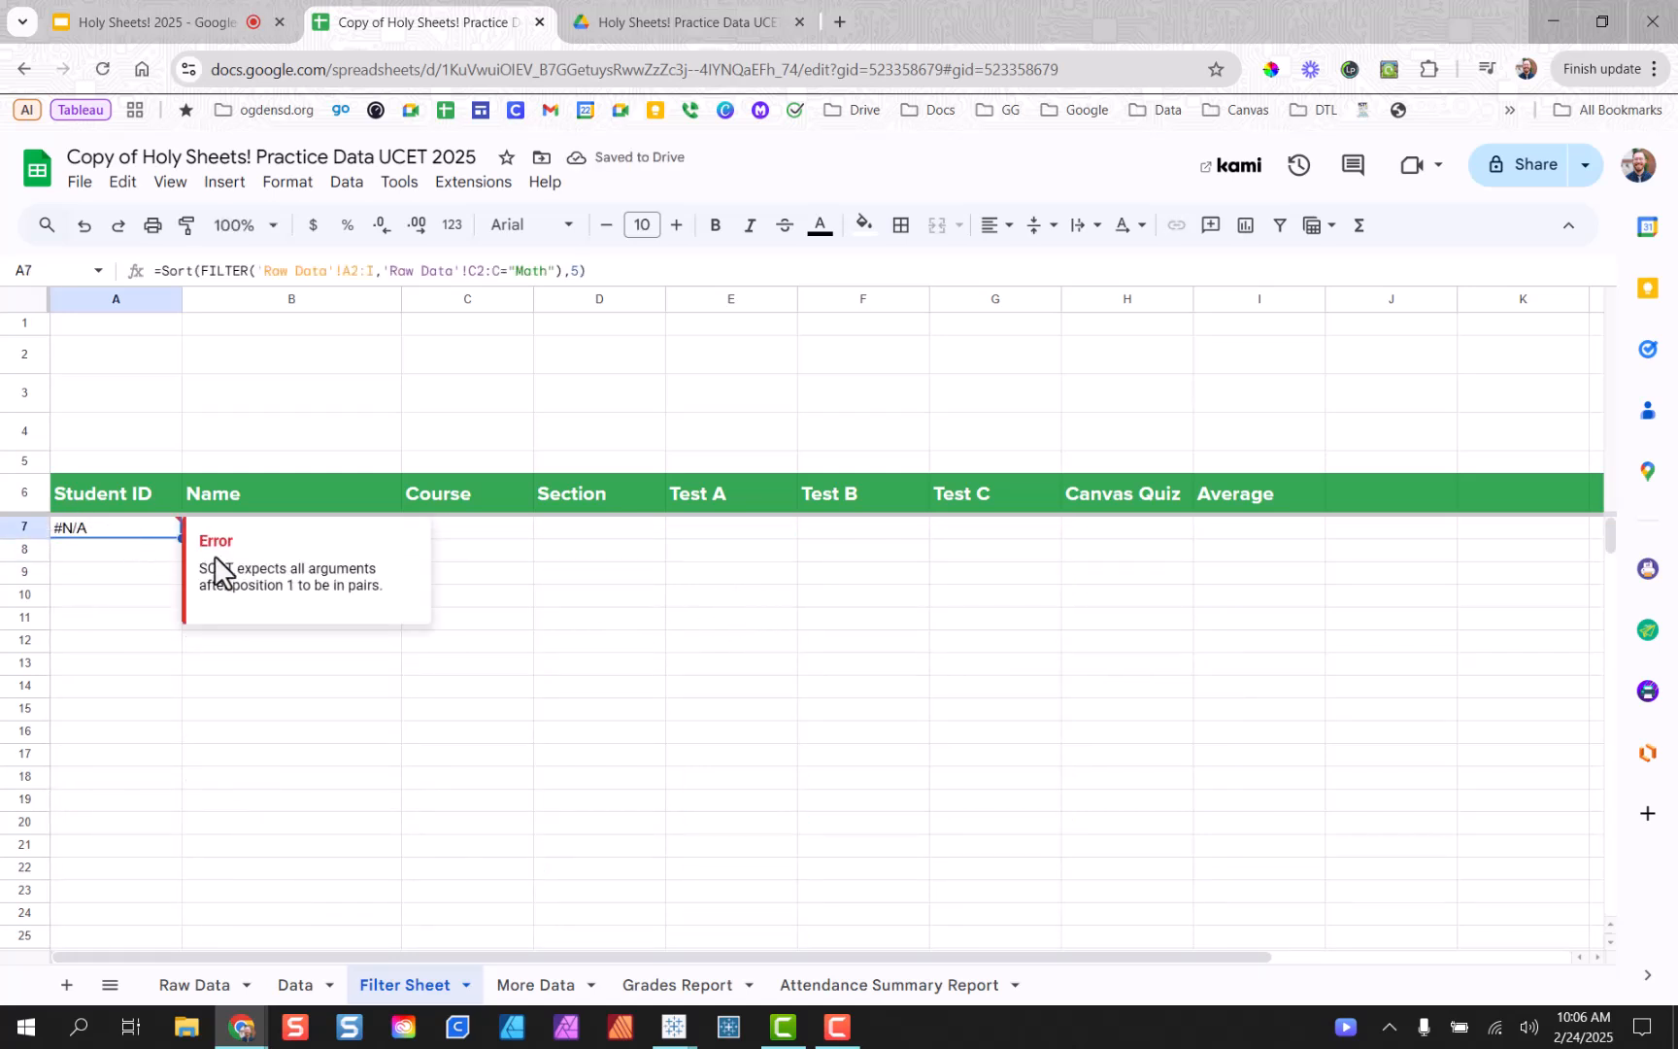
double_click(116, 532)
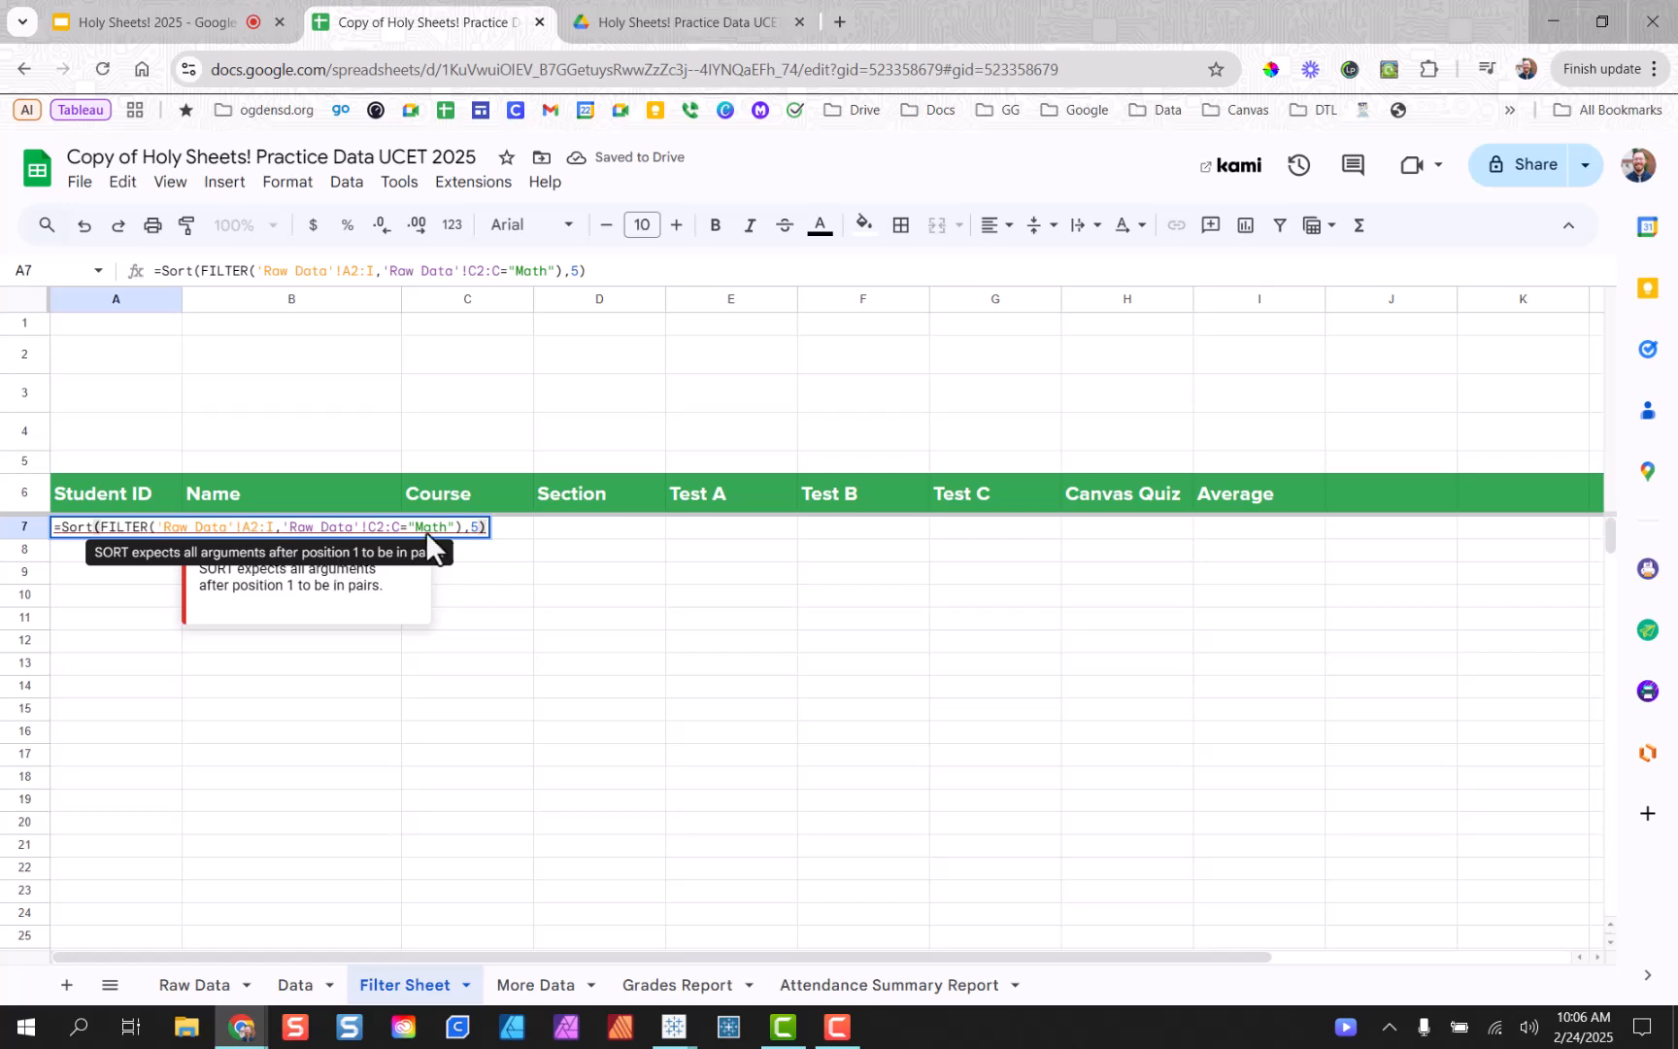
left_click(474, 528)
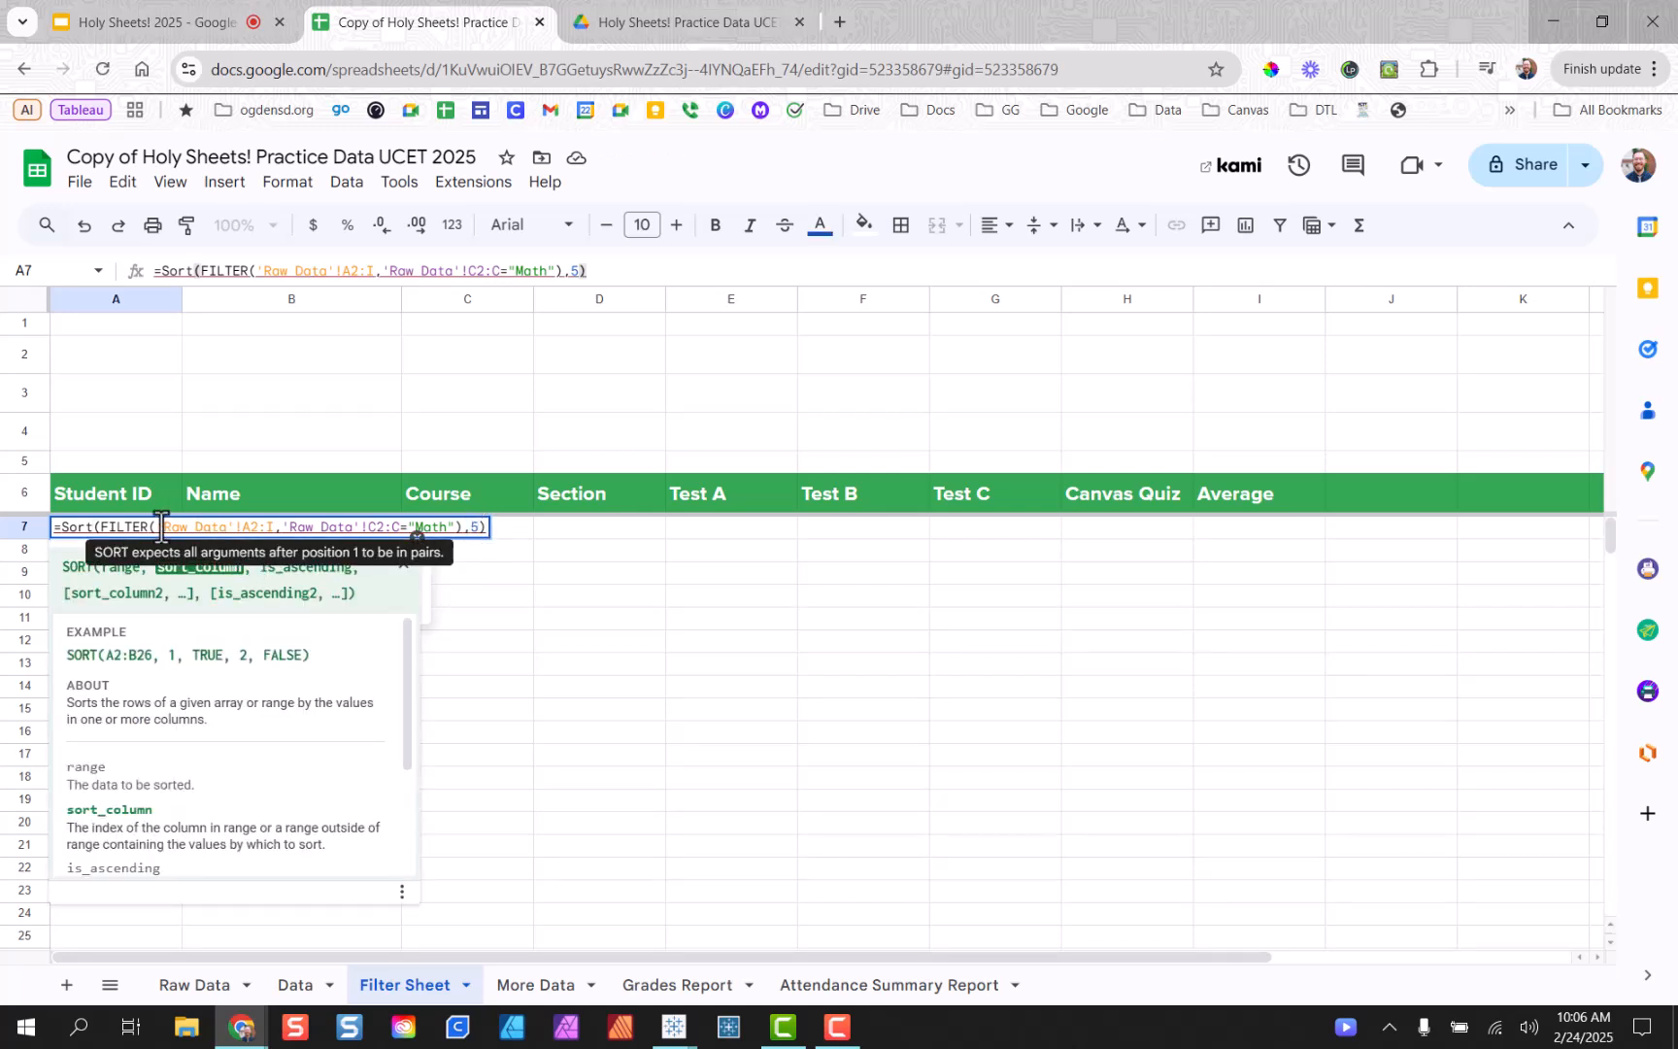
left_click(85, 527)
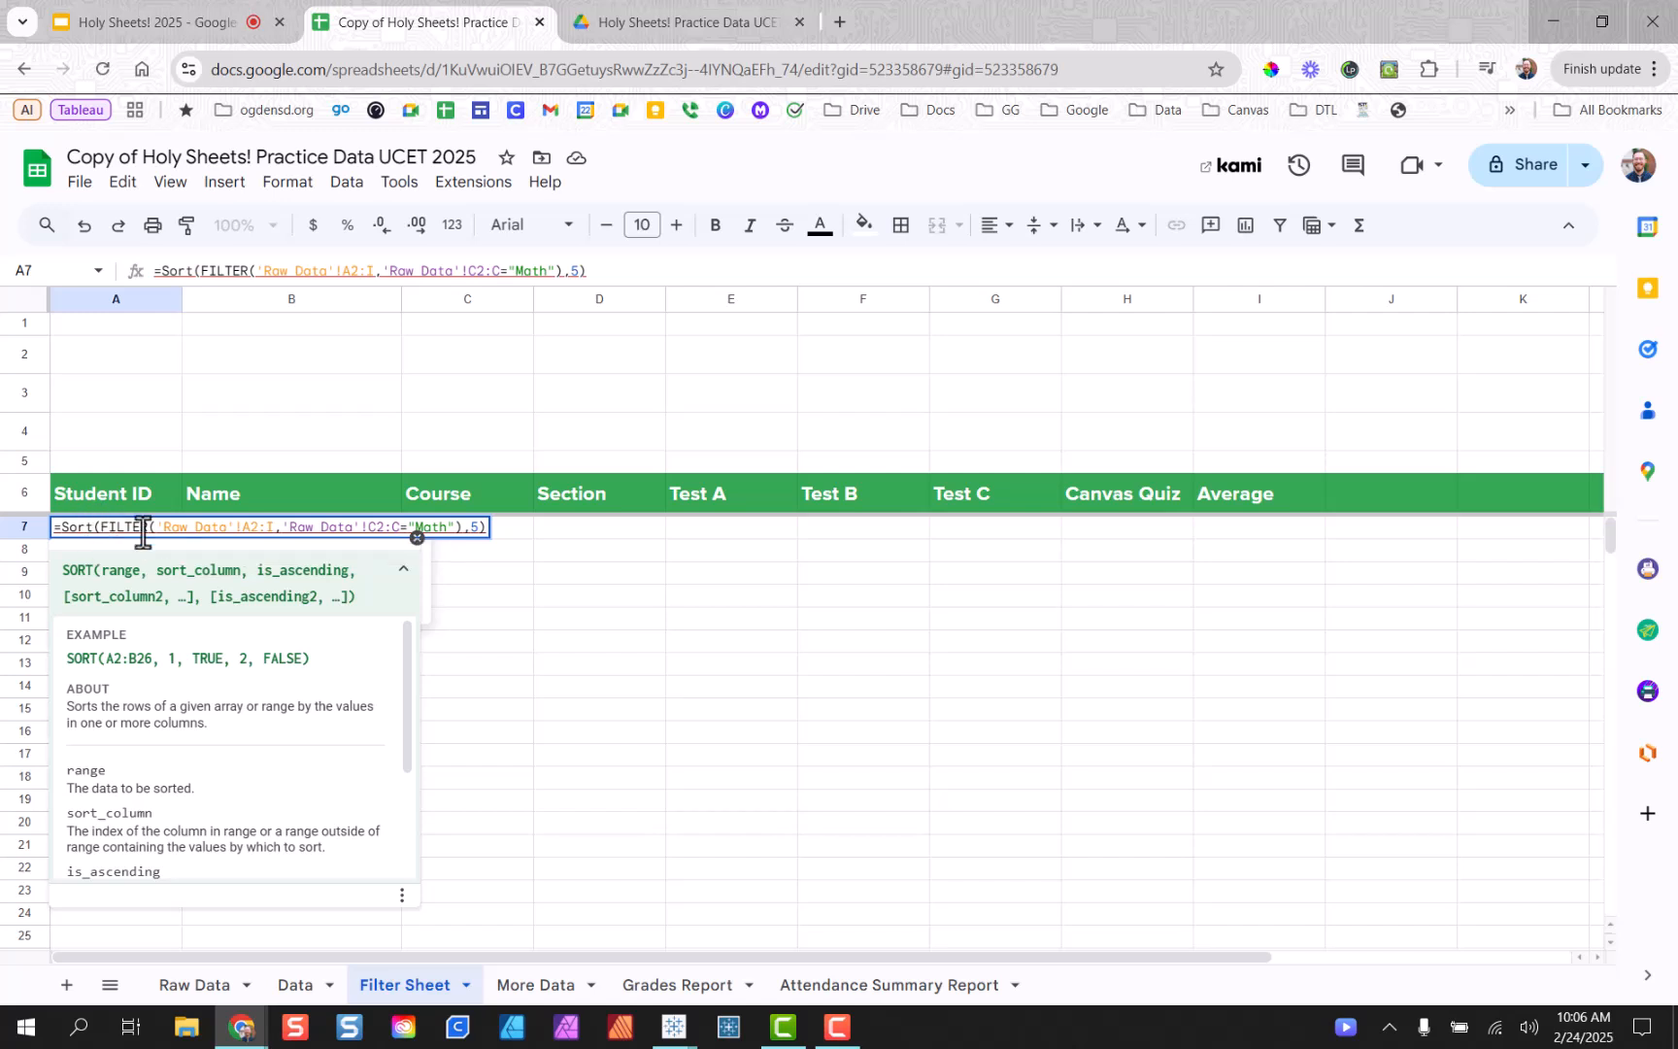
left_click(477, 527)
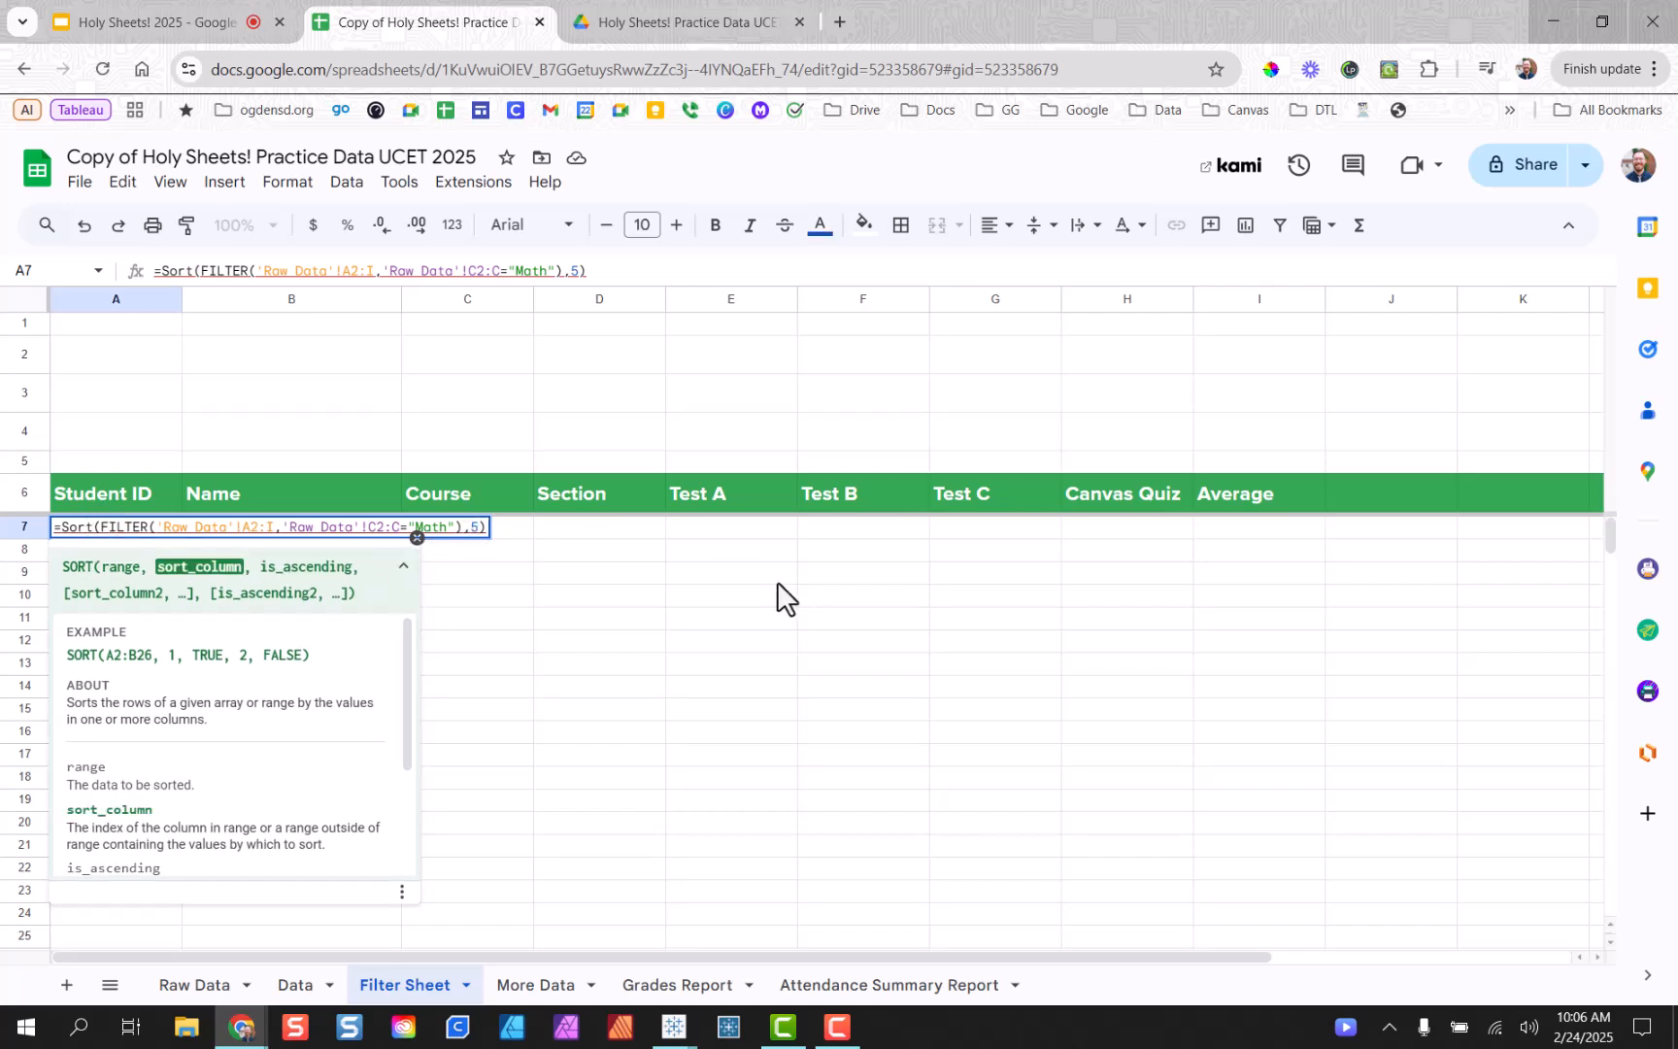
type(",true")
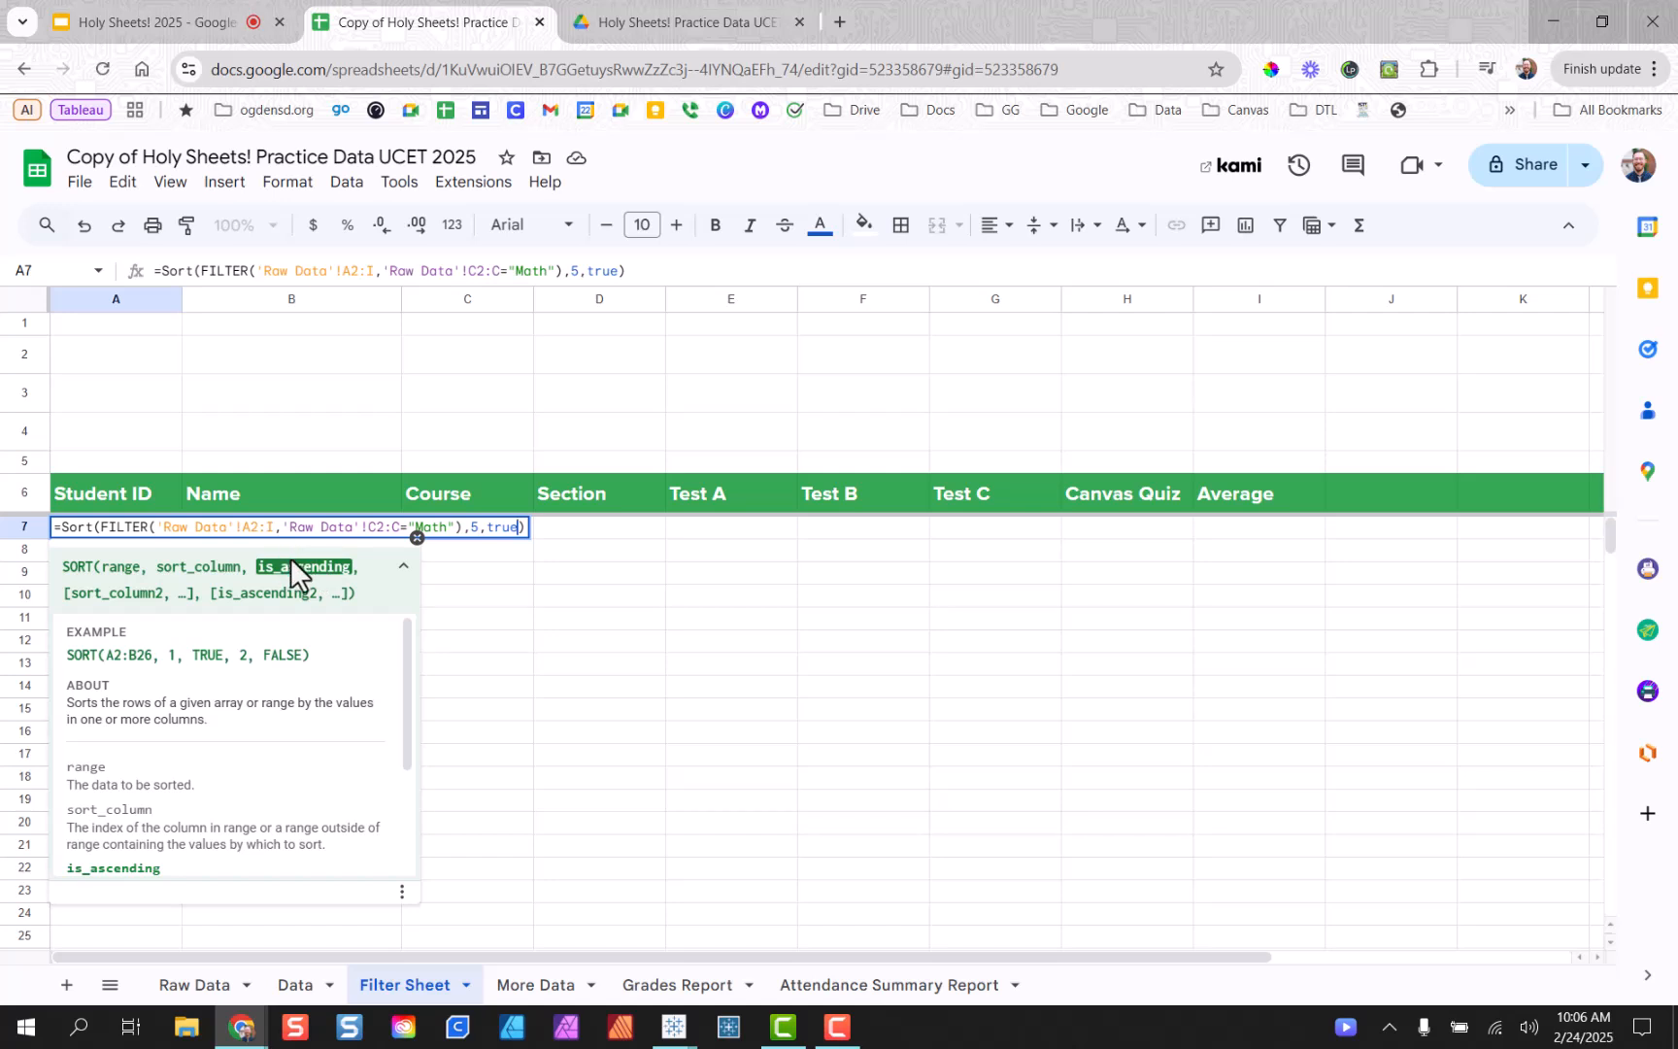
key("Return")
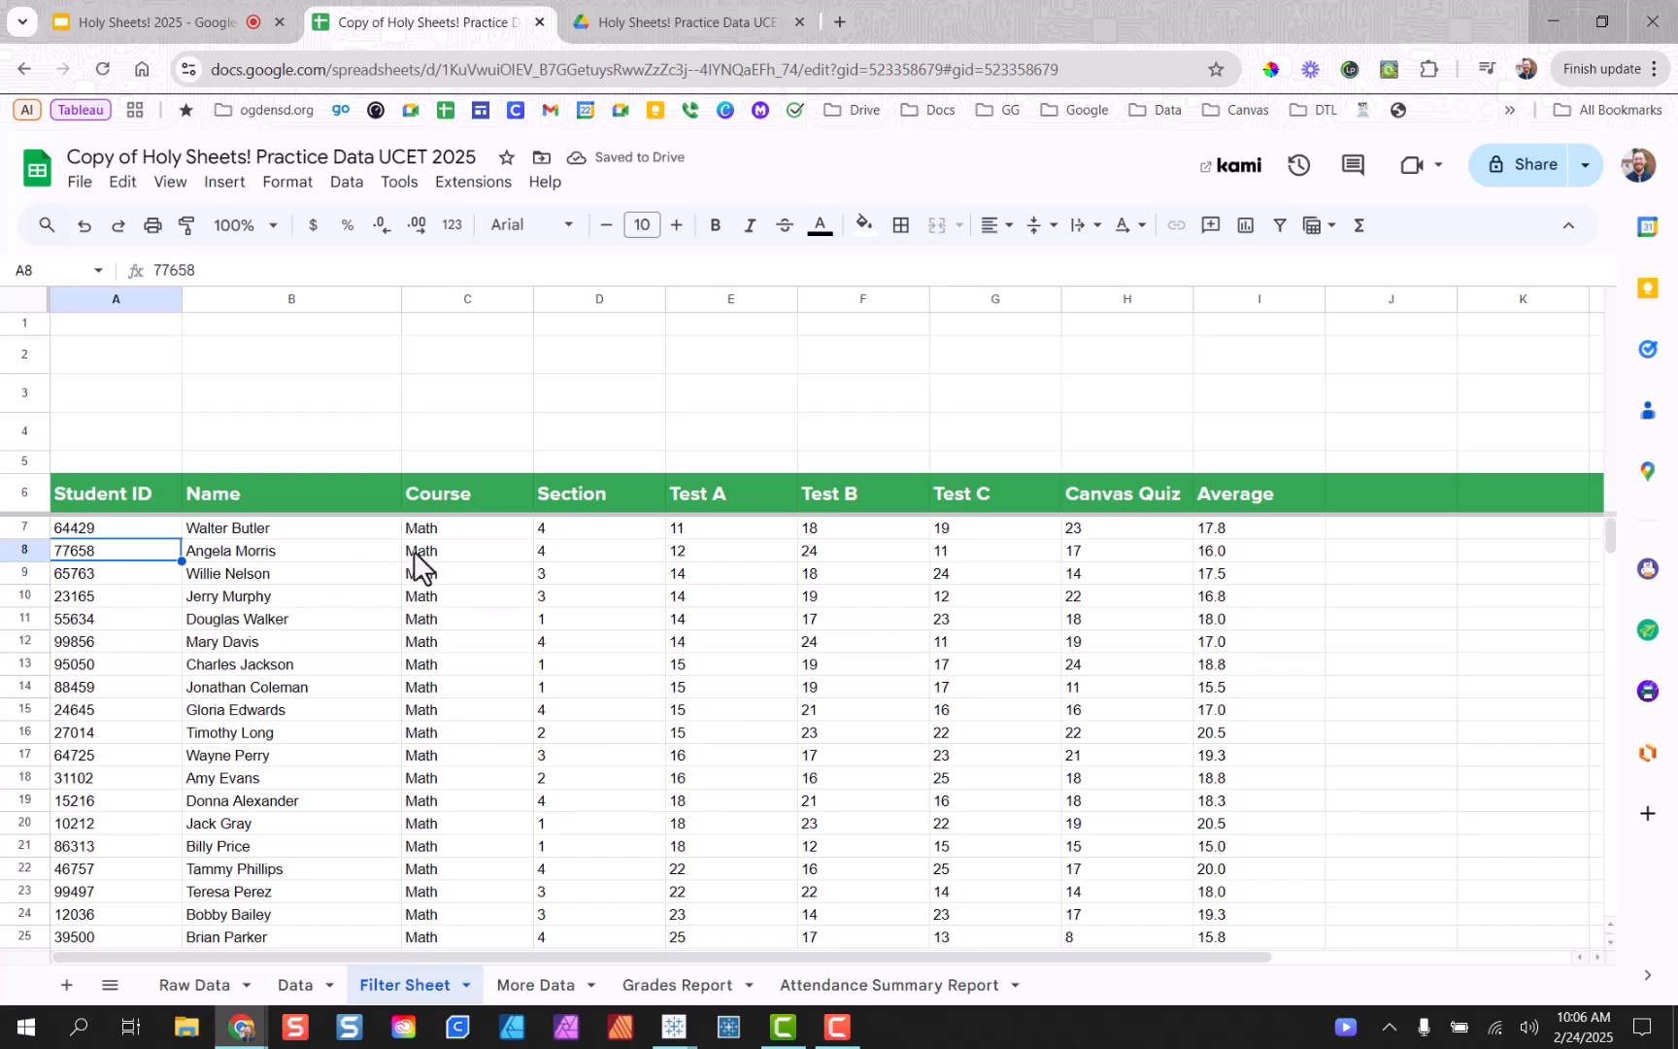
left_click_drag(446, 531, 498, 809)
left_click_drag(720, 531, 719, 870)
scroll(724, 848, "down", 2)
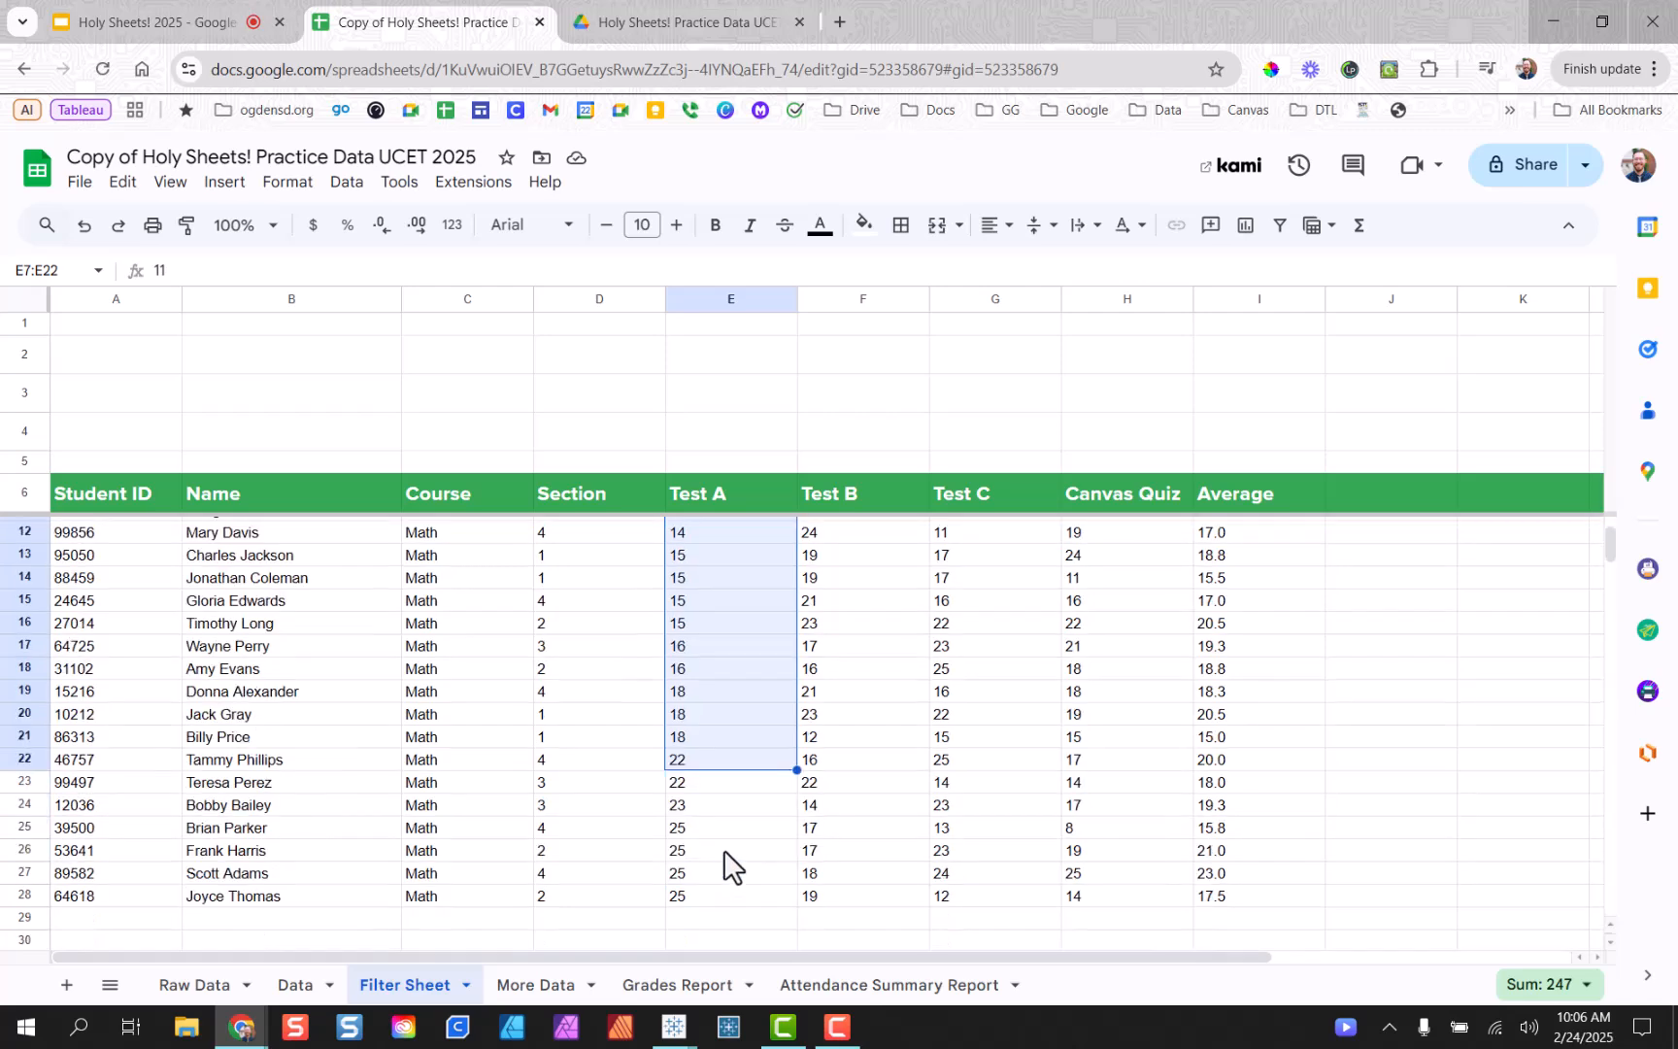
scroll(712, 575, "up", 2)
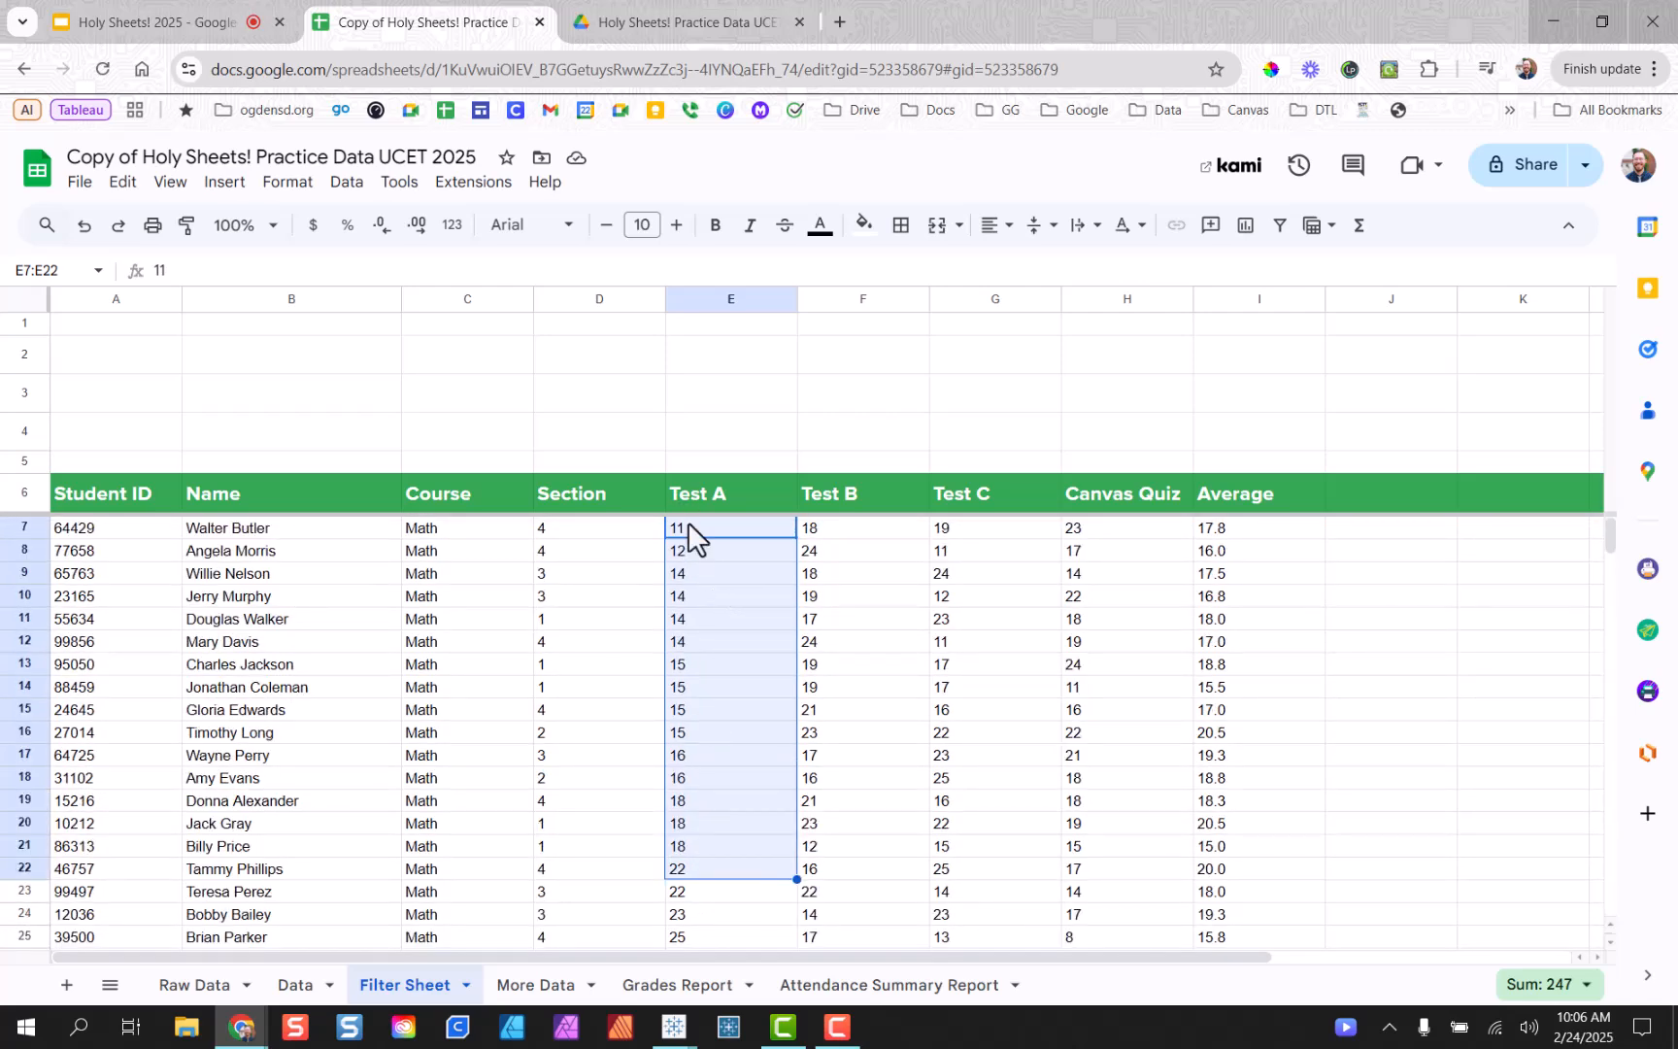
left_click(690, 533)
scroll(719, 680, "down", 4)
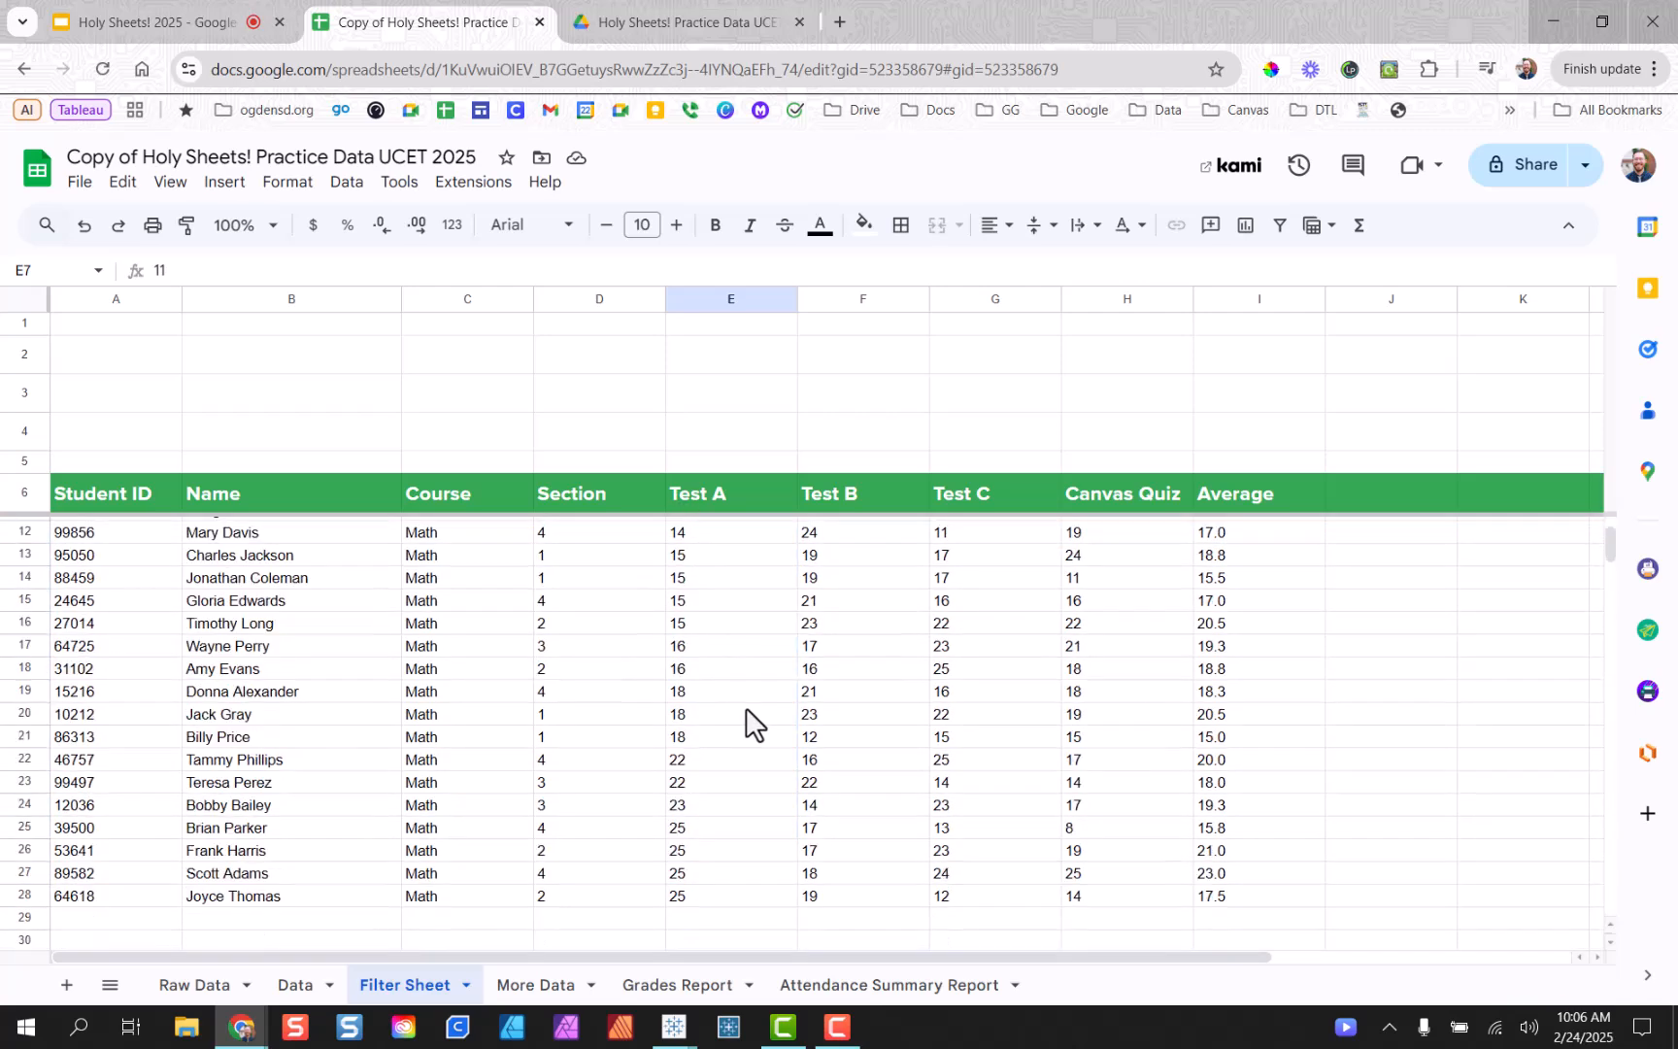
left_click(697, 785)
scroll(723, 694, "up", 4)
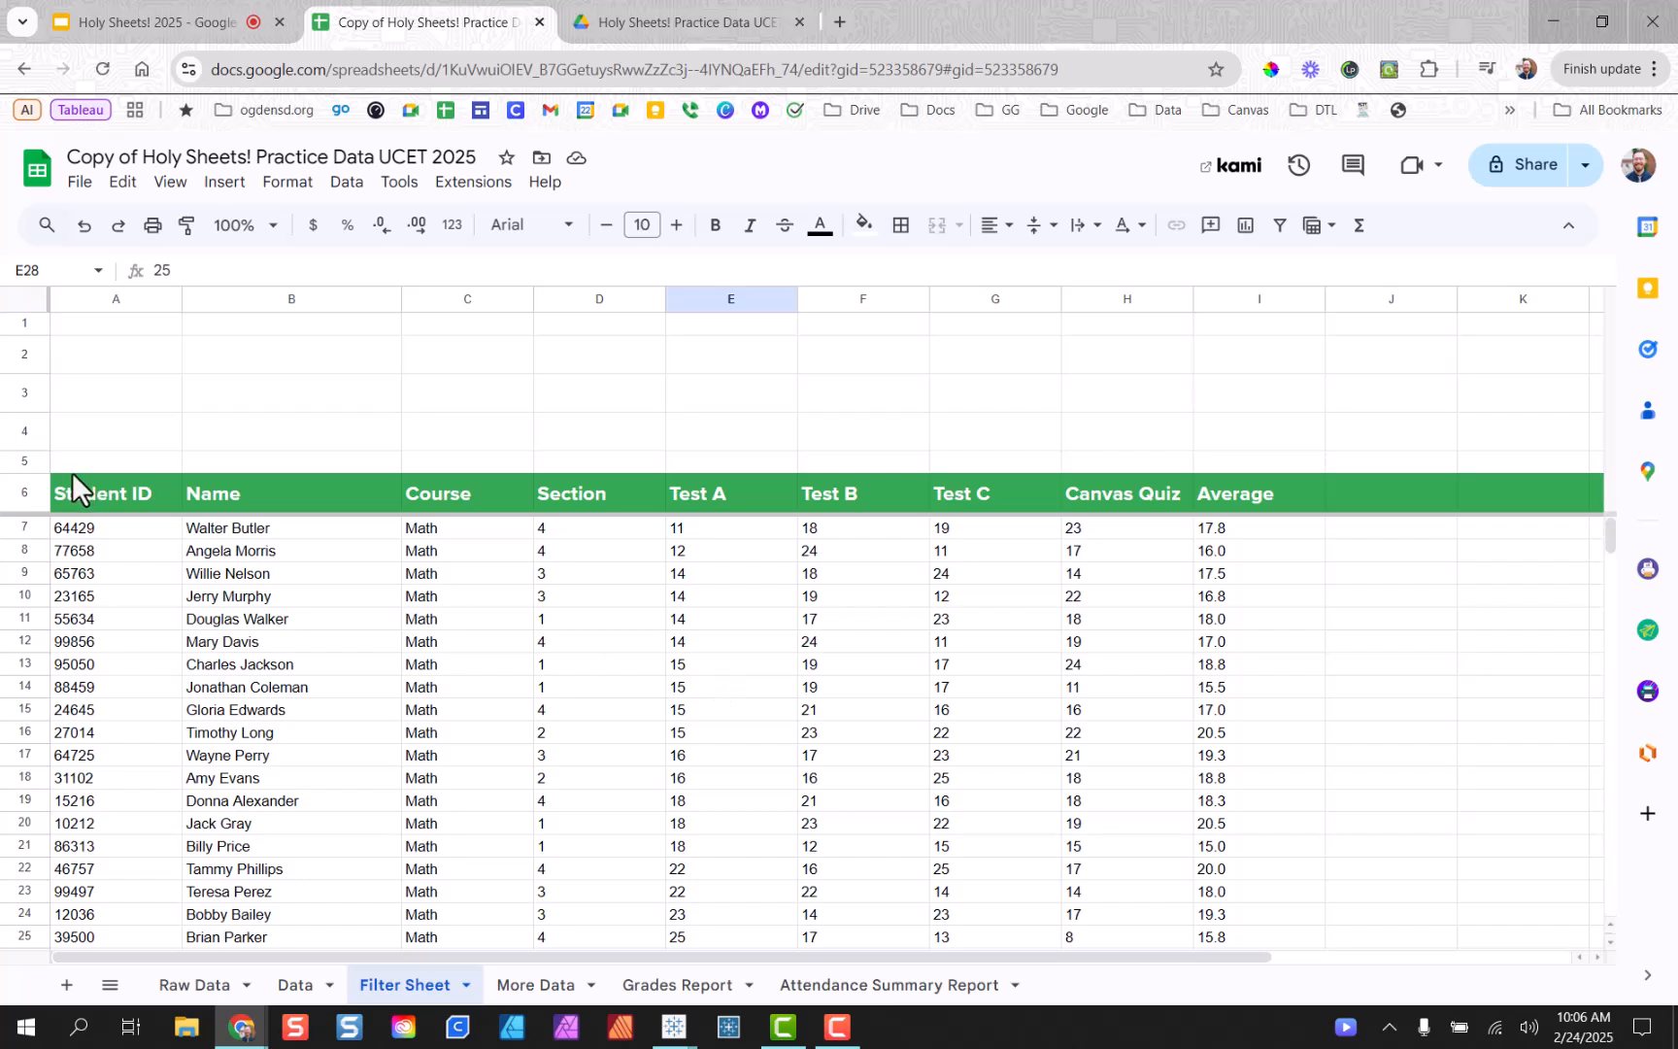
left_click(86, 542)
double_click(85, 534)
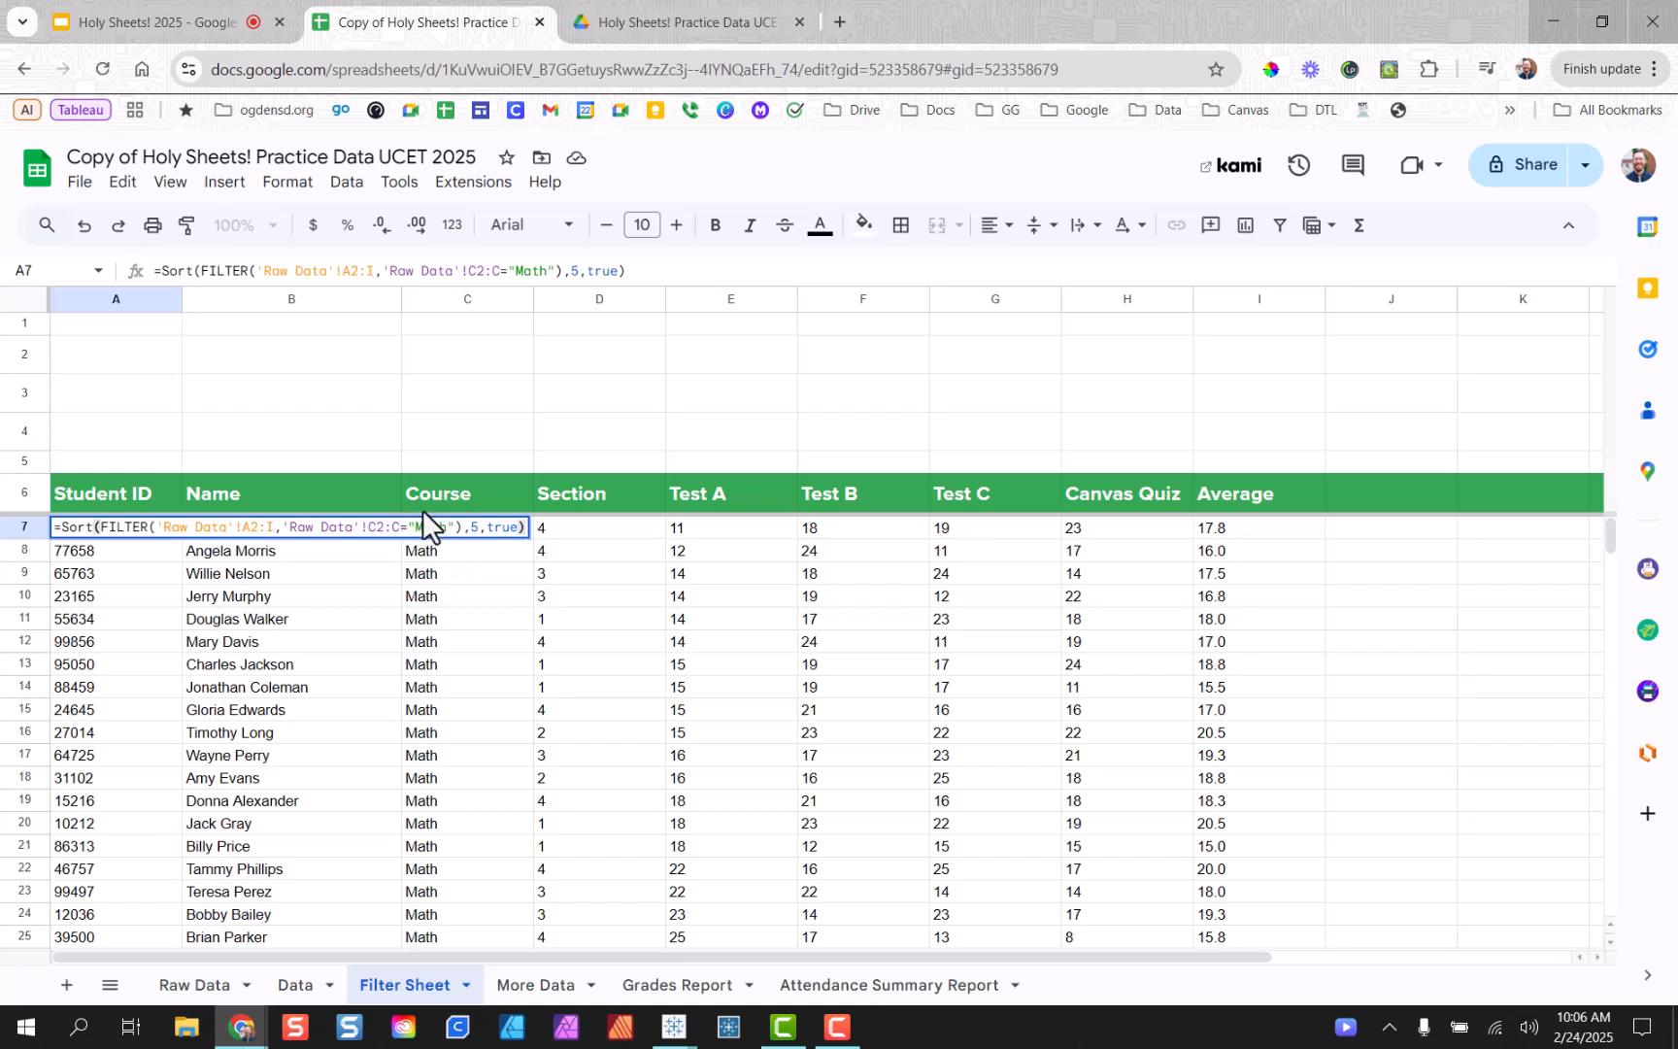
left_click(424, 596)
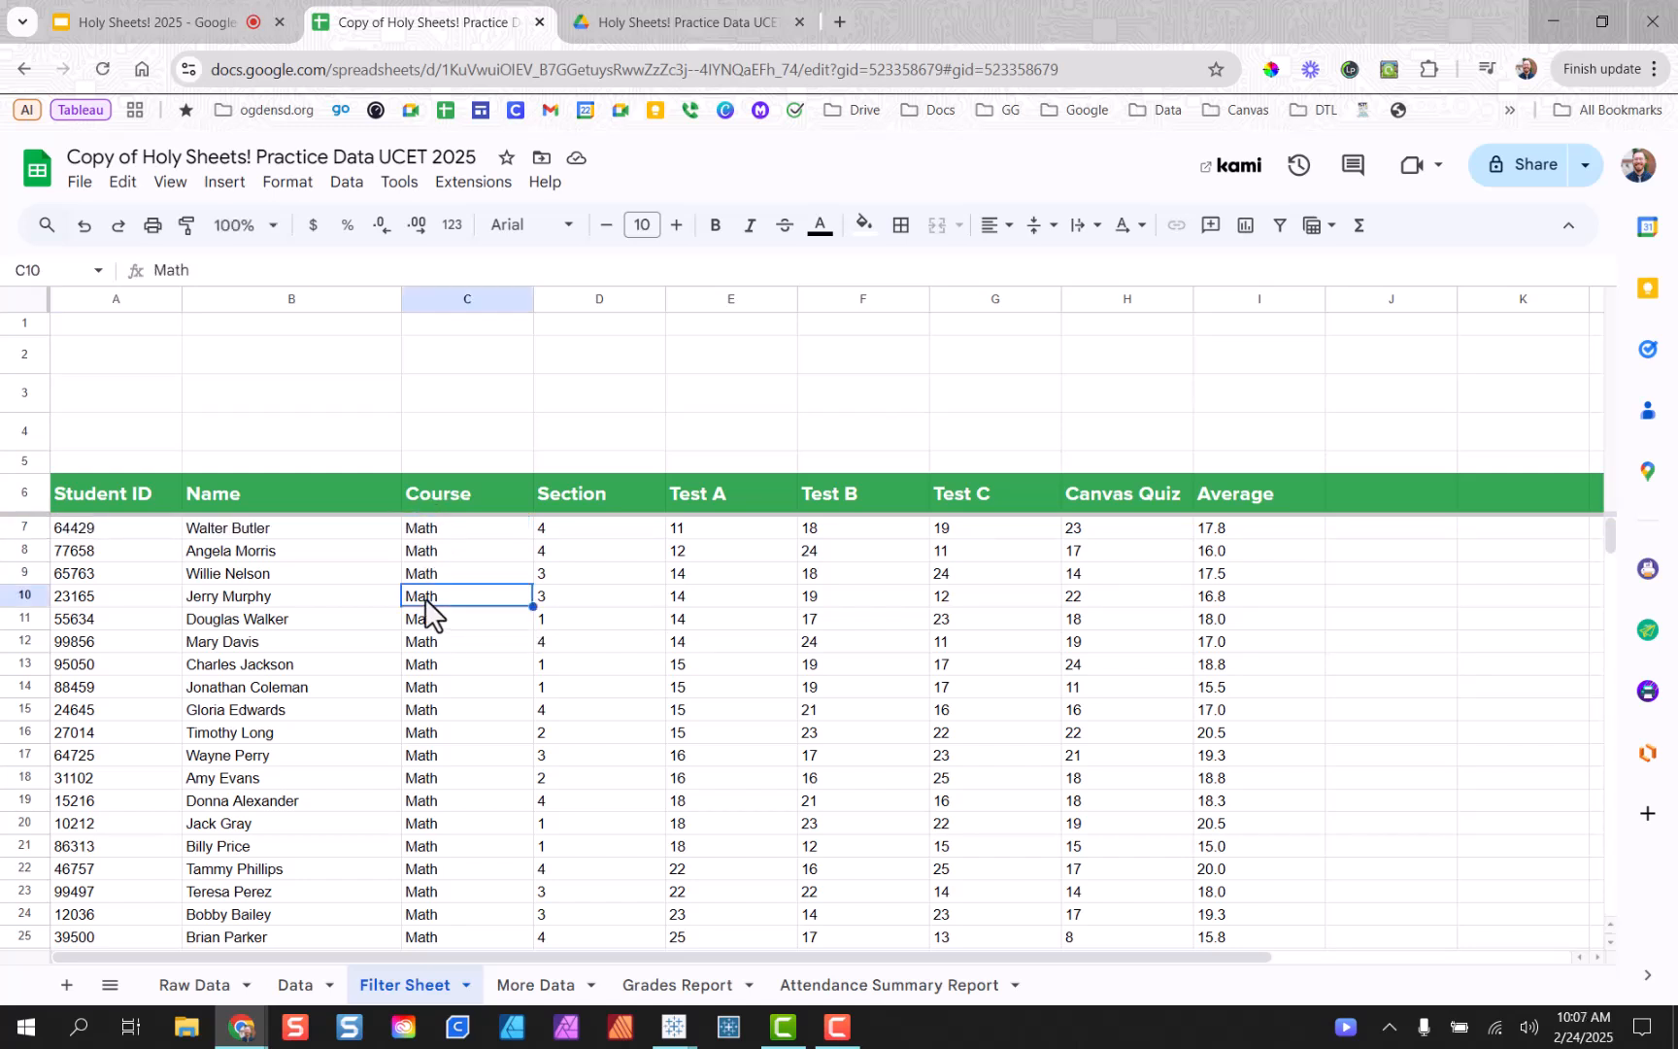
Enter Math in course cell C4, then select the fixed "Math" criterion in A7's formula.
left_click(443, 435)
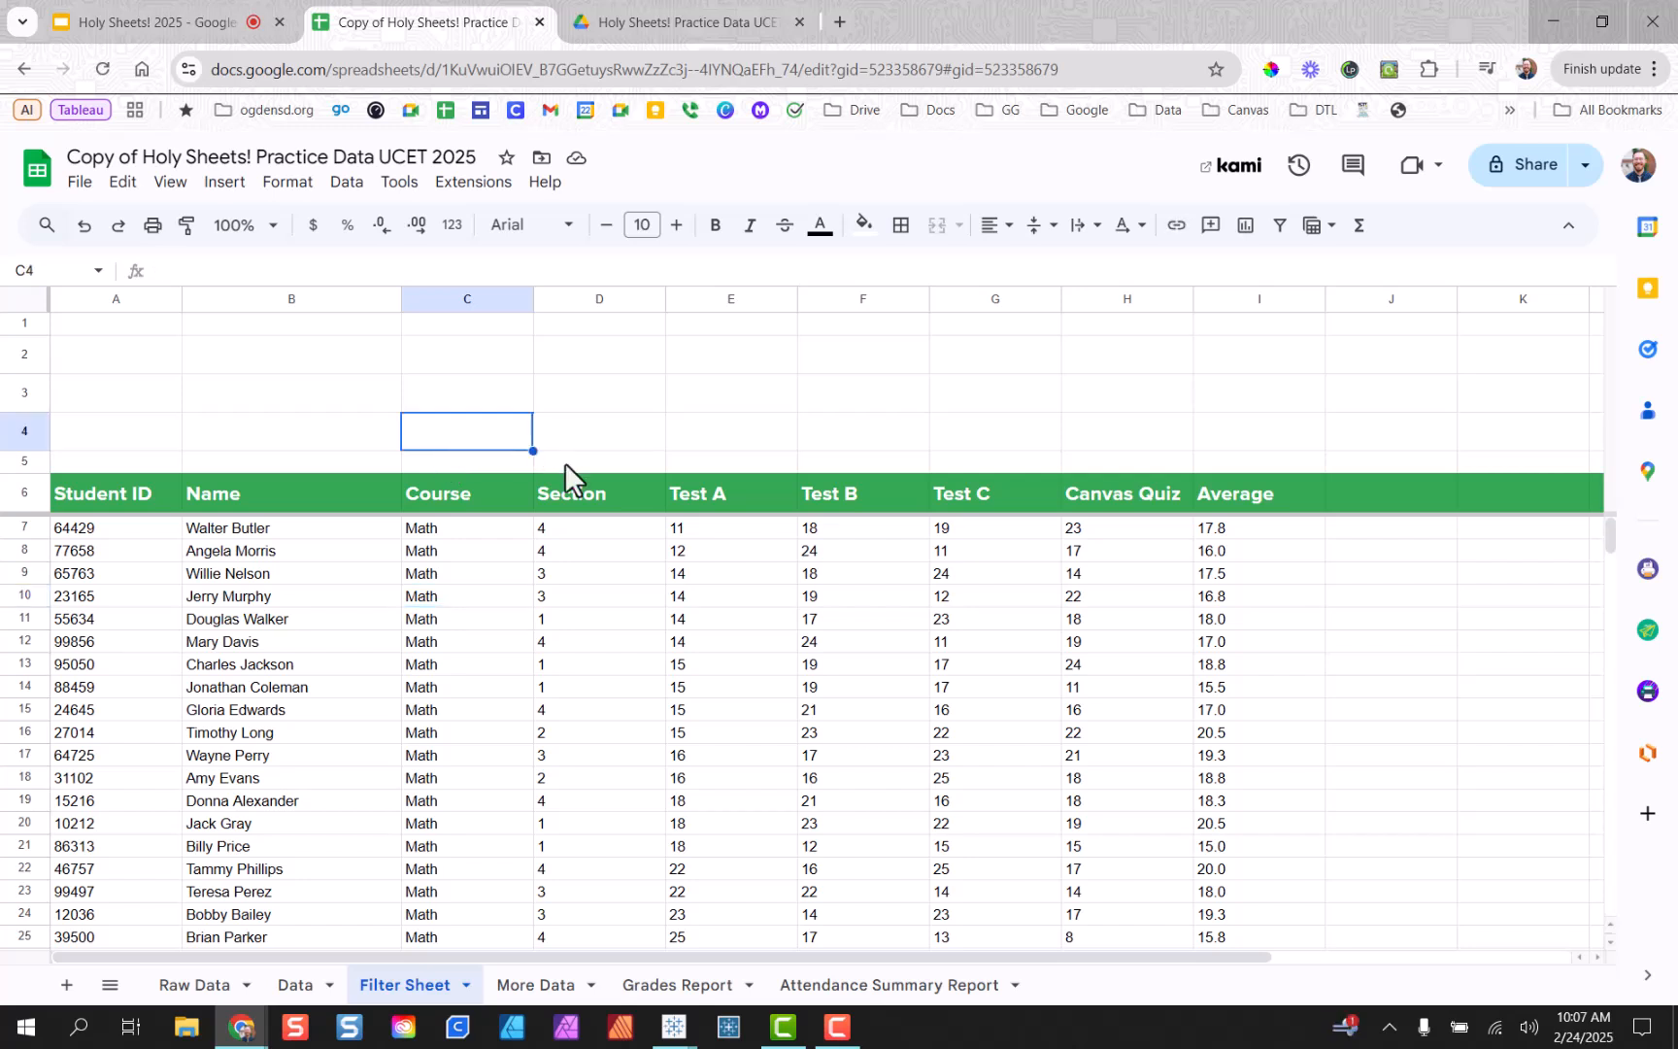
type("Math")
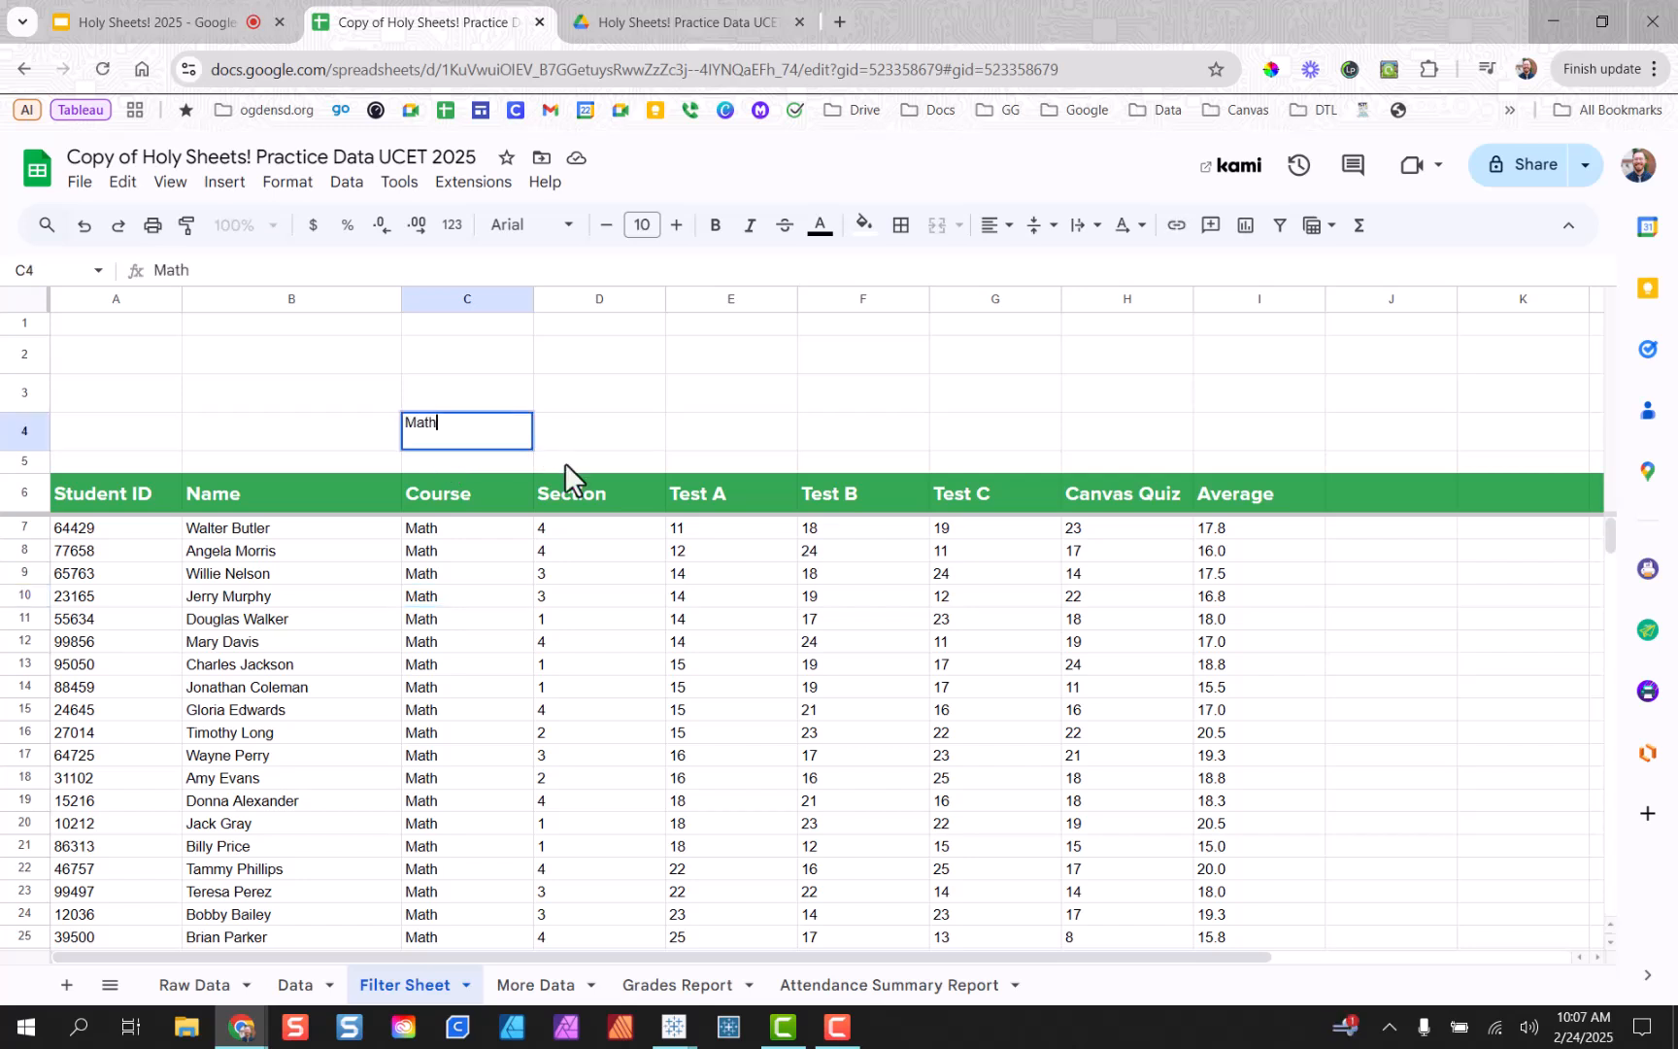
key("Return")
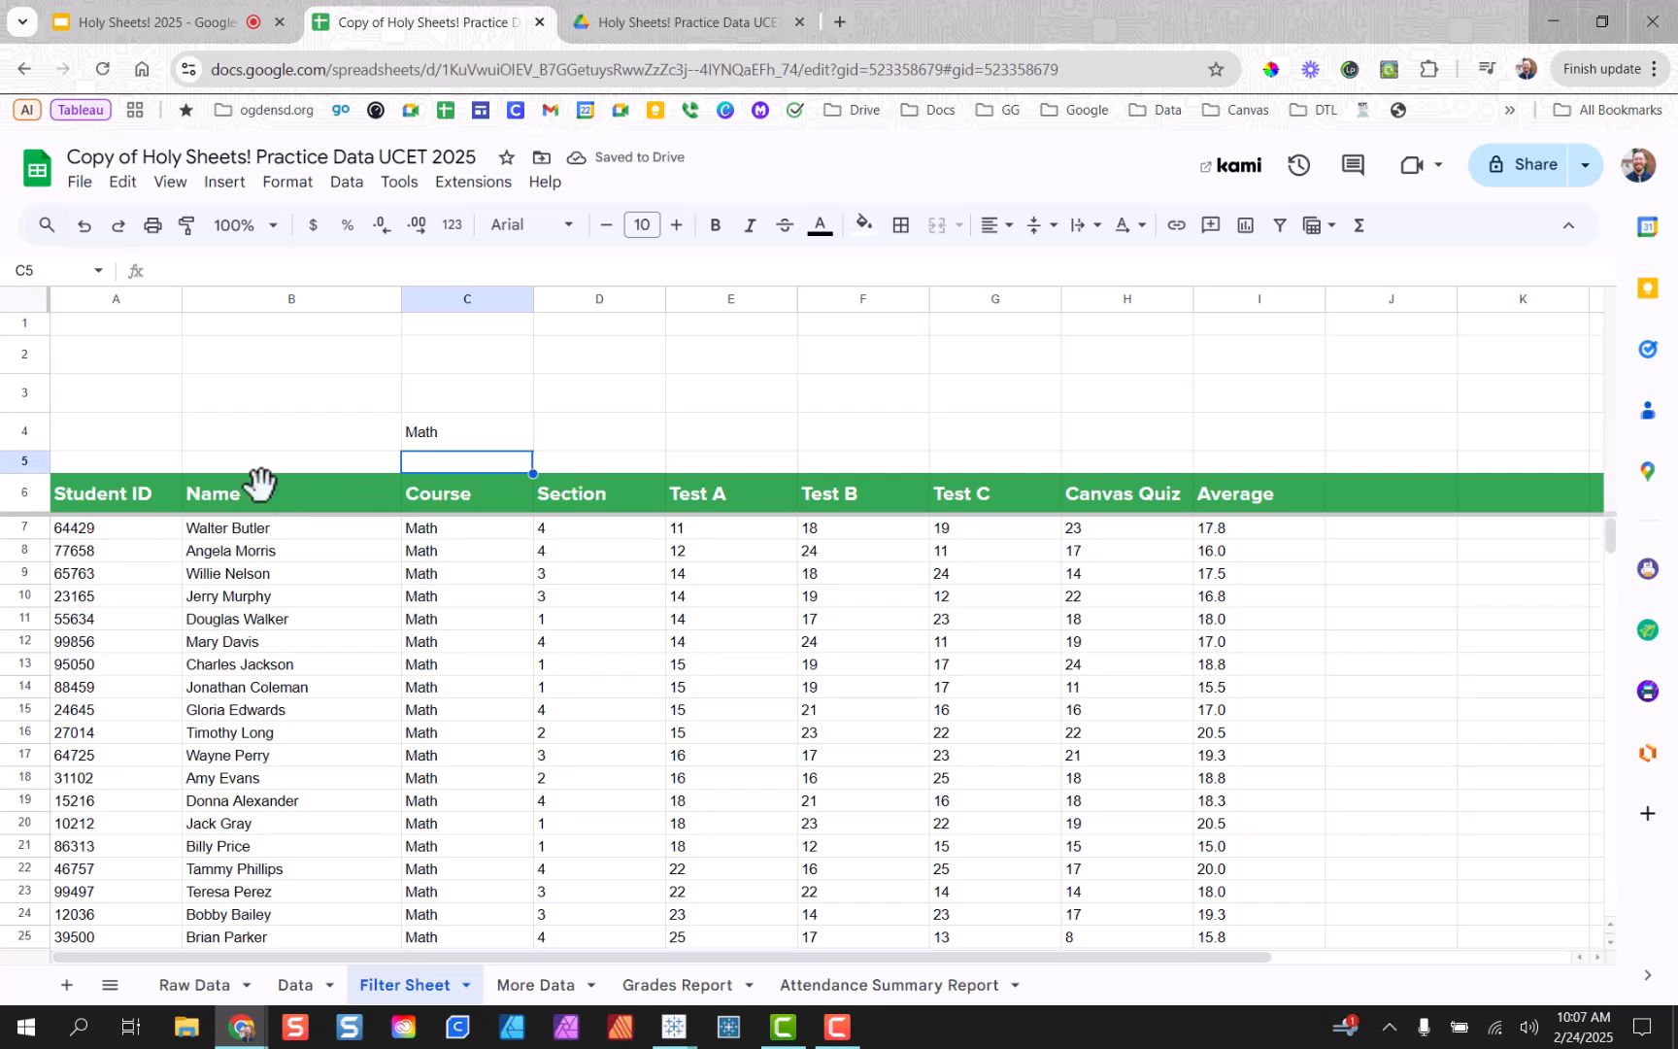
left_click(467, 442)
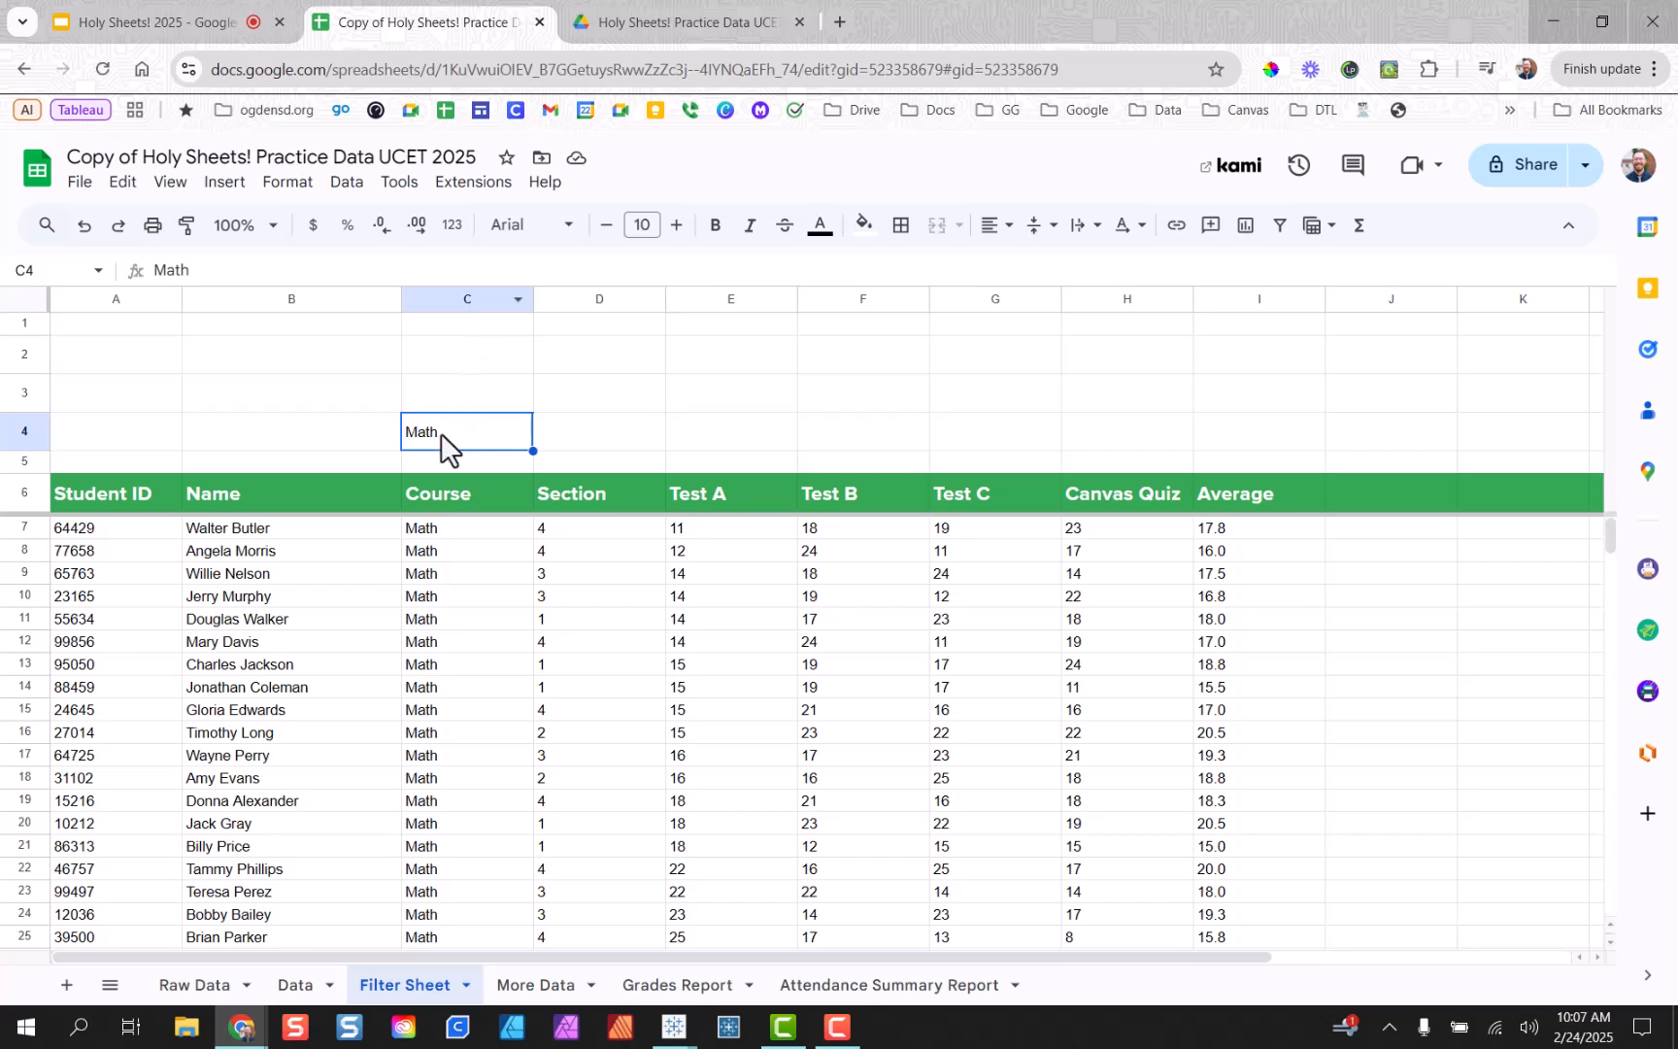
double_click(88, 535)
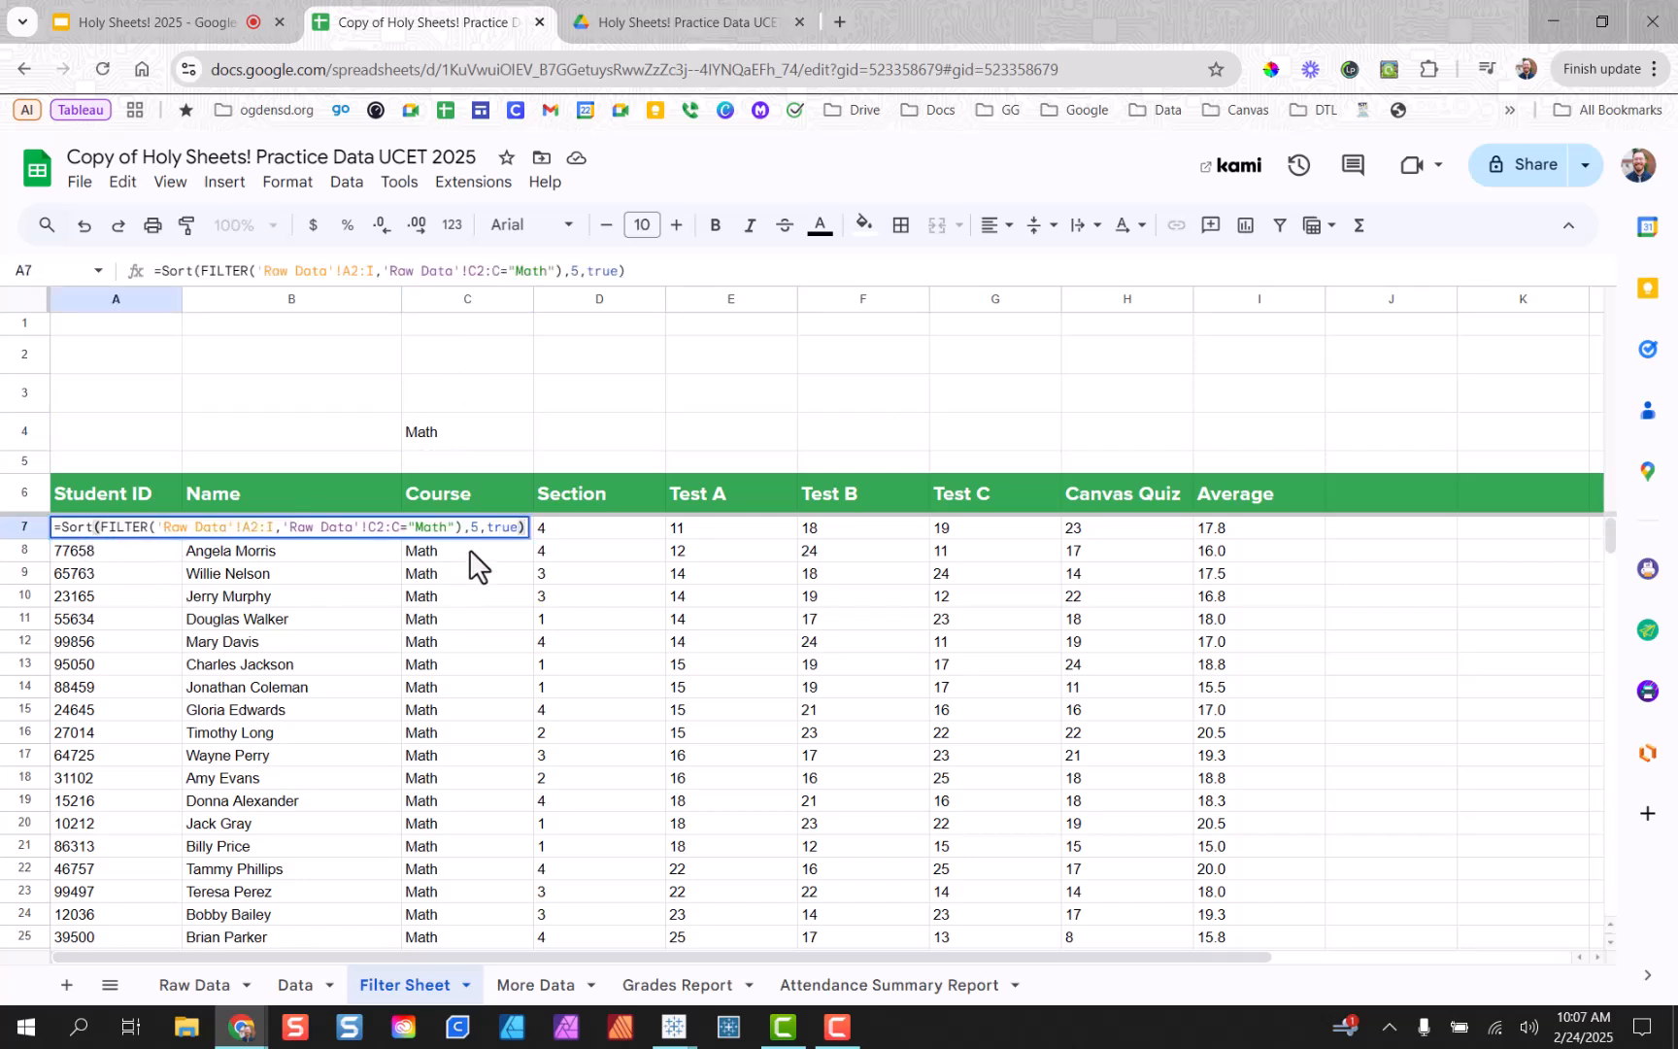
left_click_drag(459, 530, 409, 549)
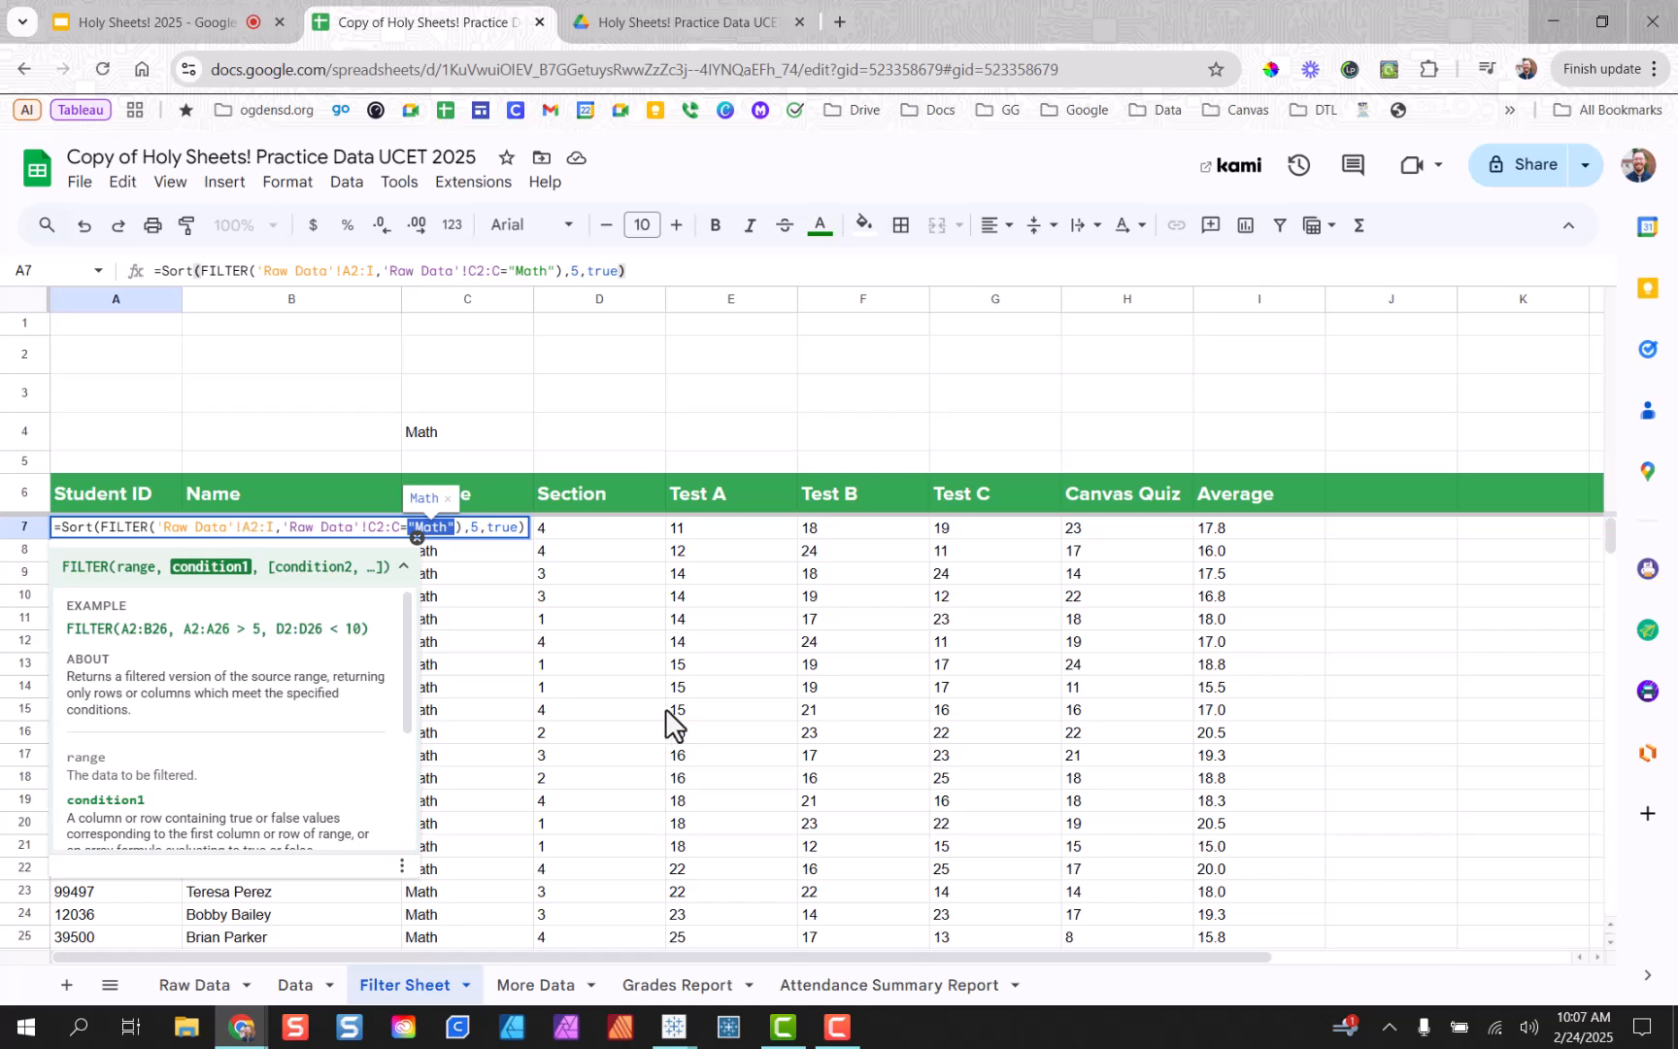
Replace the hard-coded "Math" in A7's filter with a reference to cell C4.
key("BackSpace")
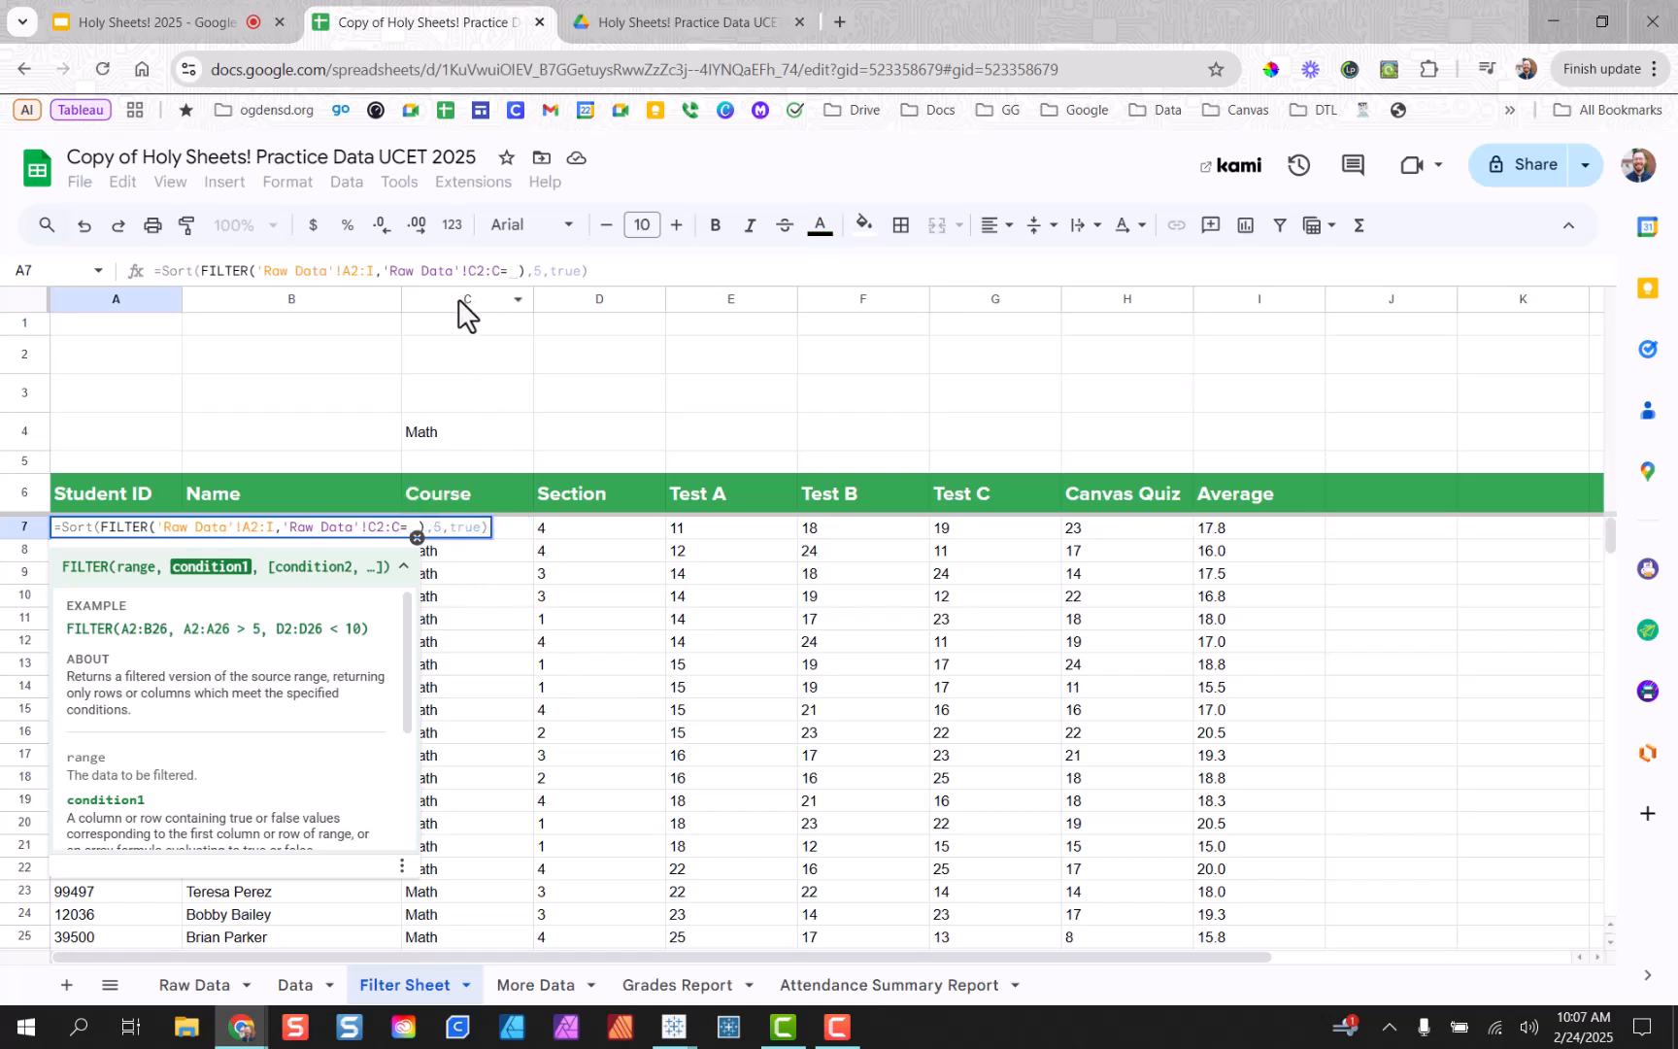
left_click(424, 434)
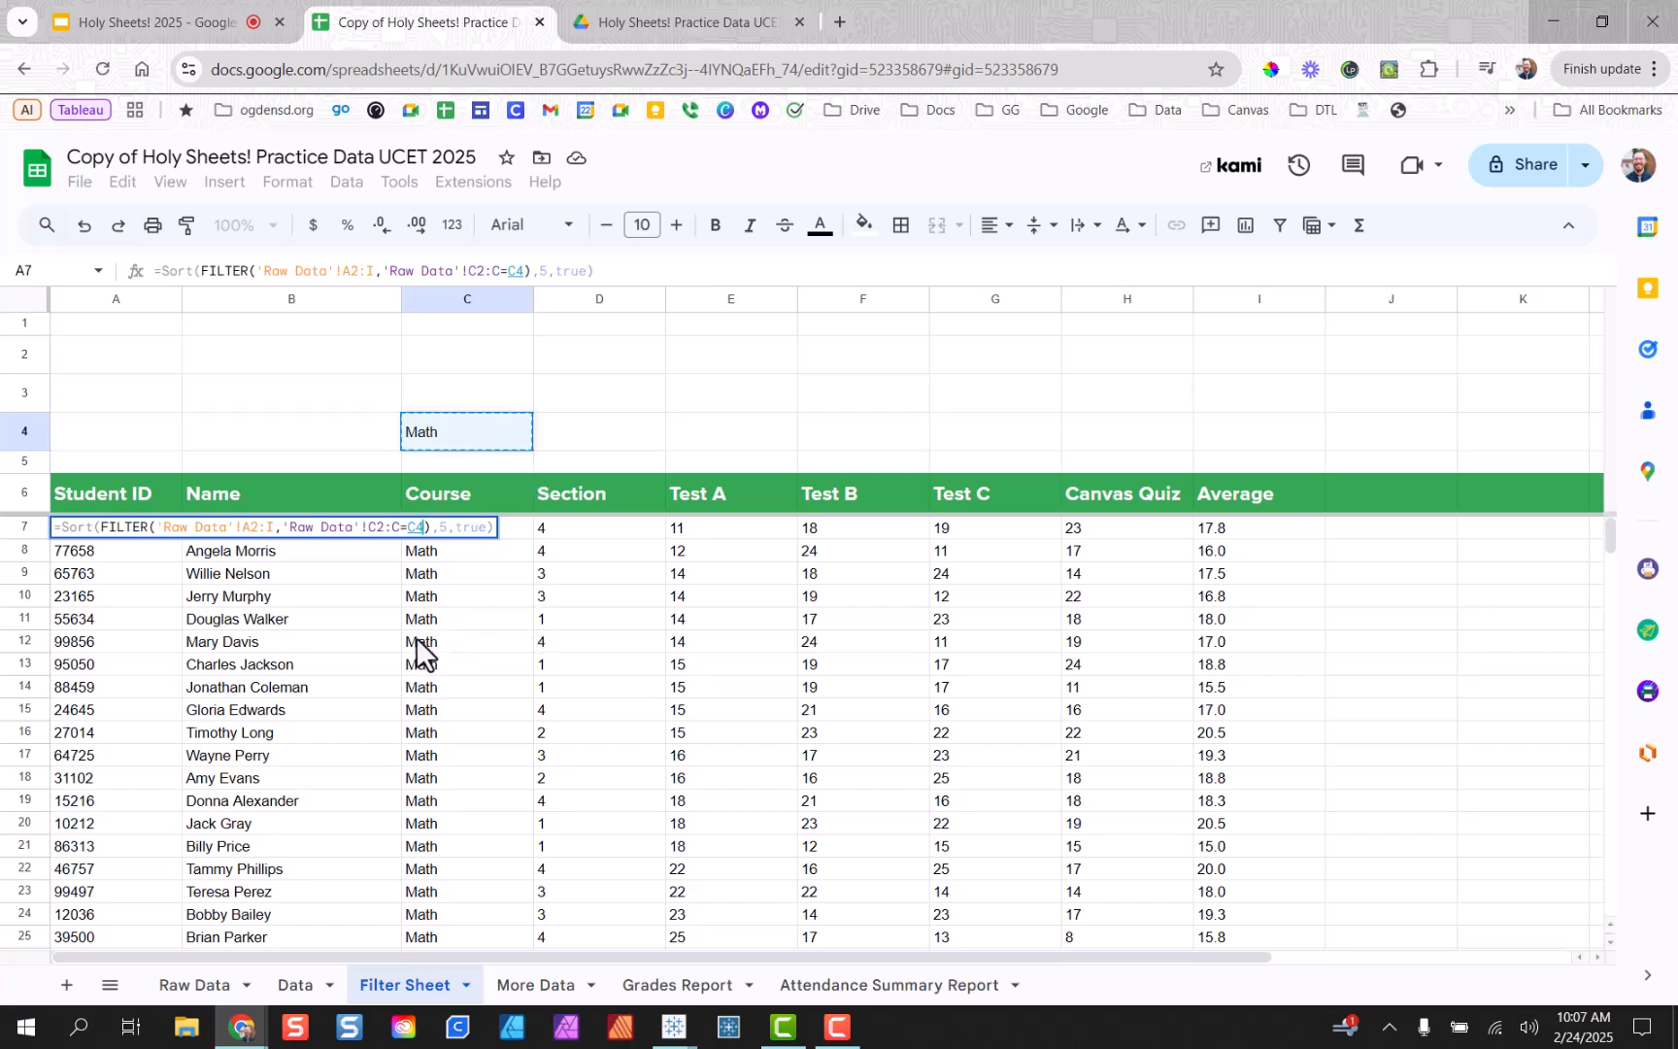
key("Return")
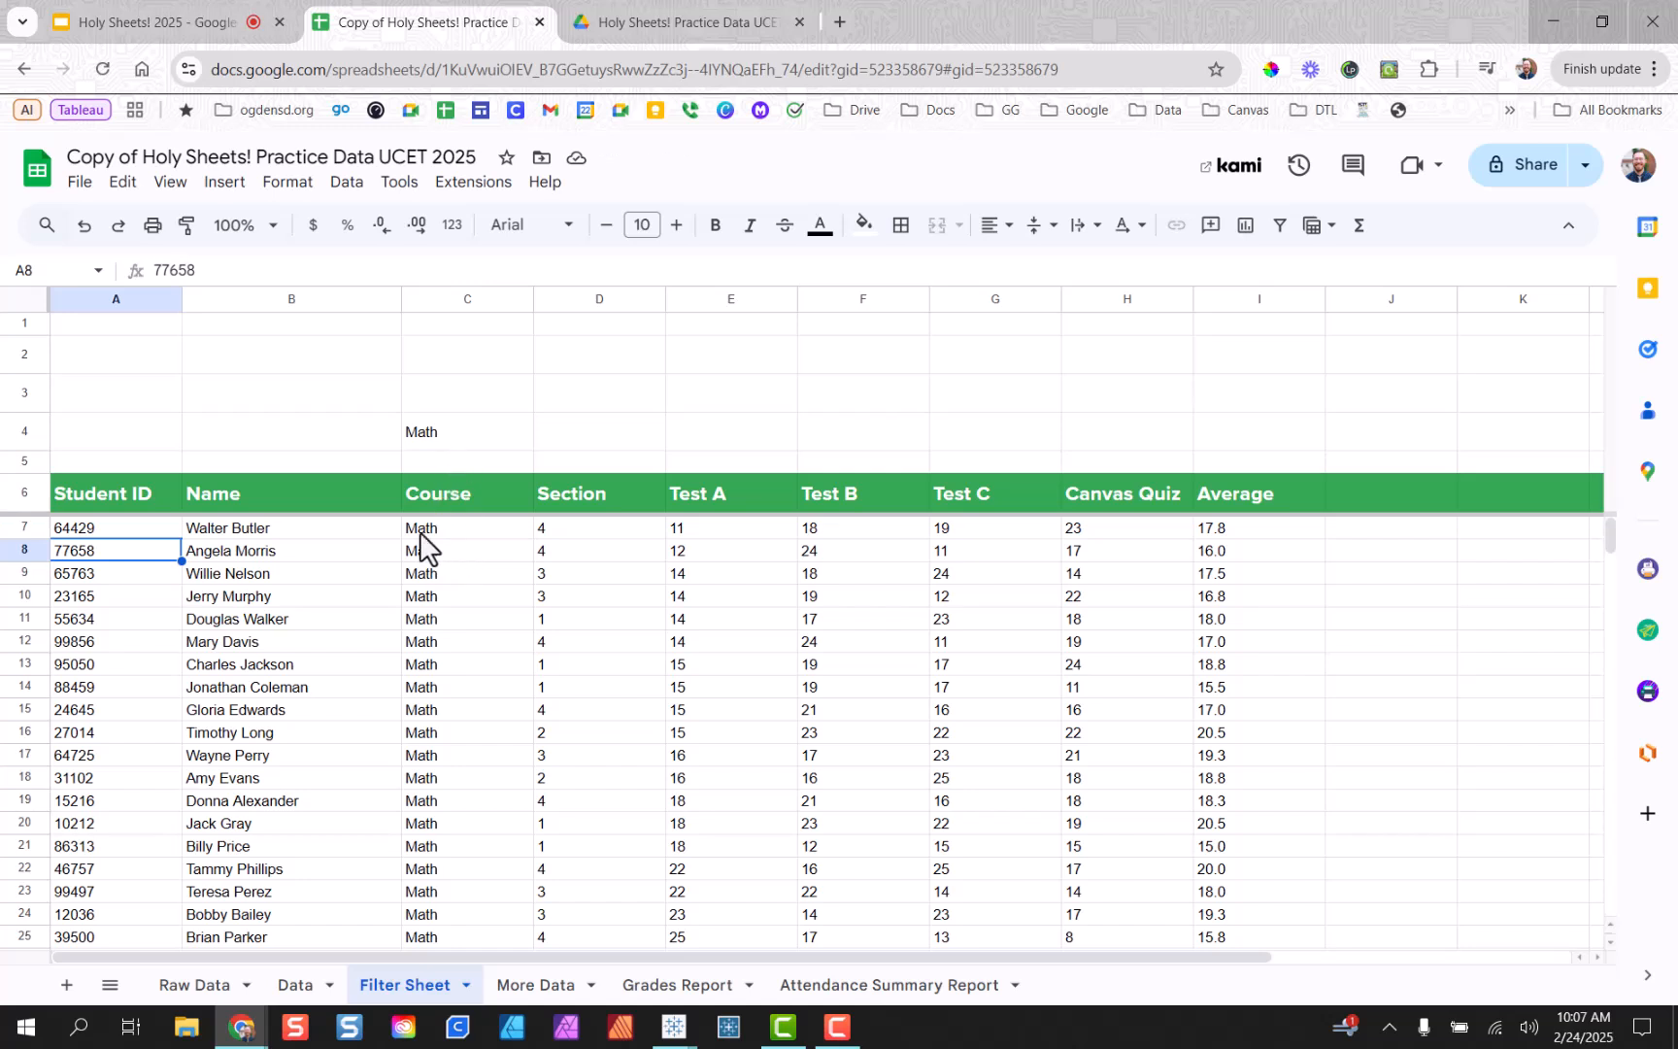
Test the C4-driven filter by entering ELA, then Art in C4.
left_click(463, 439)
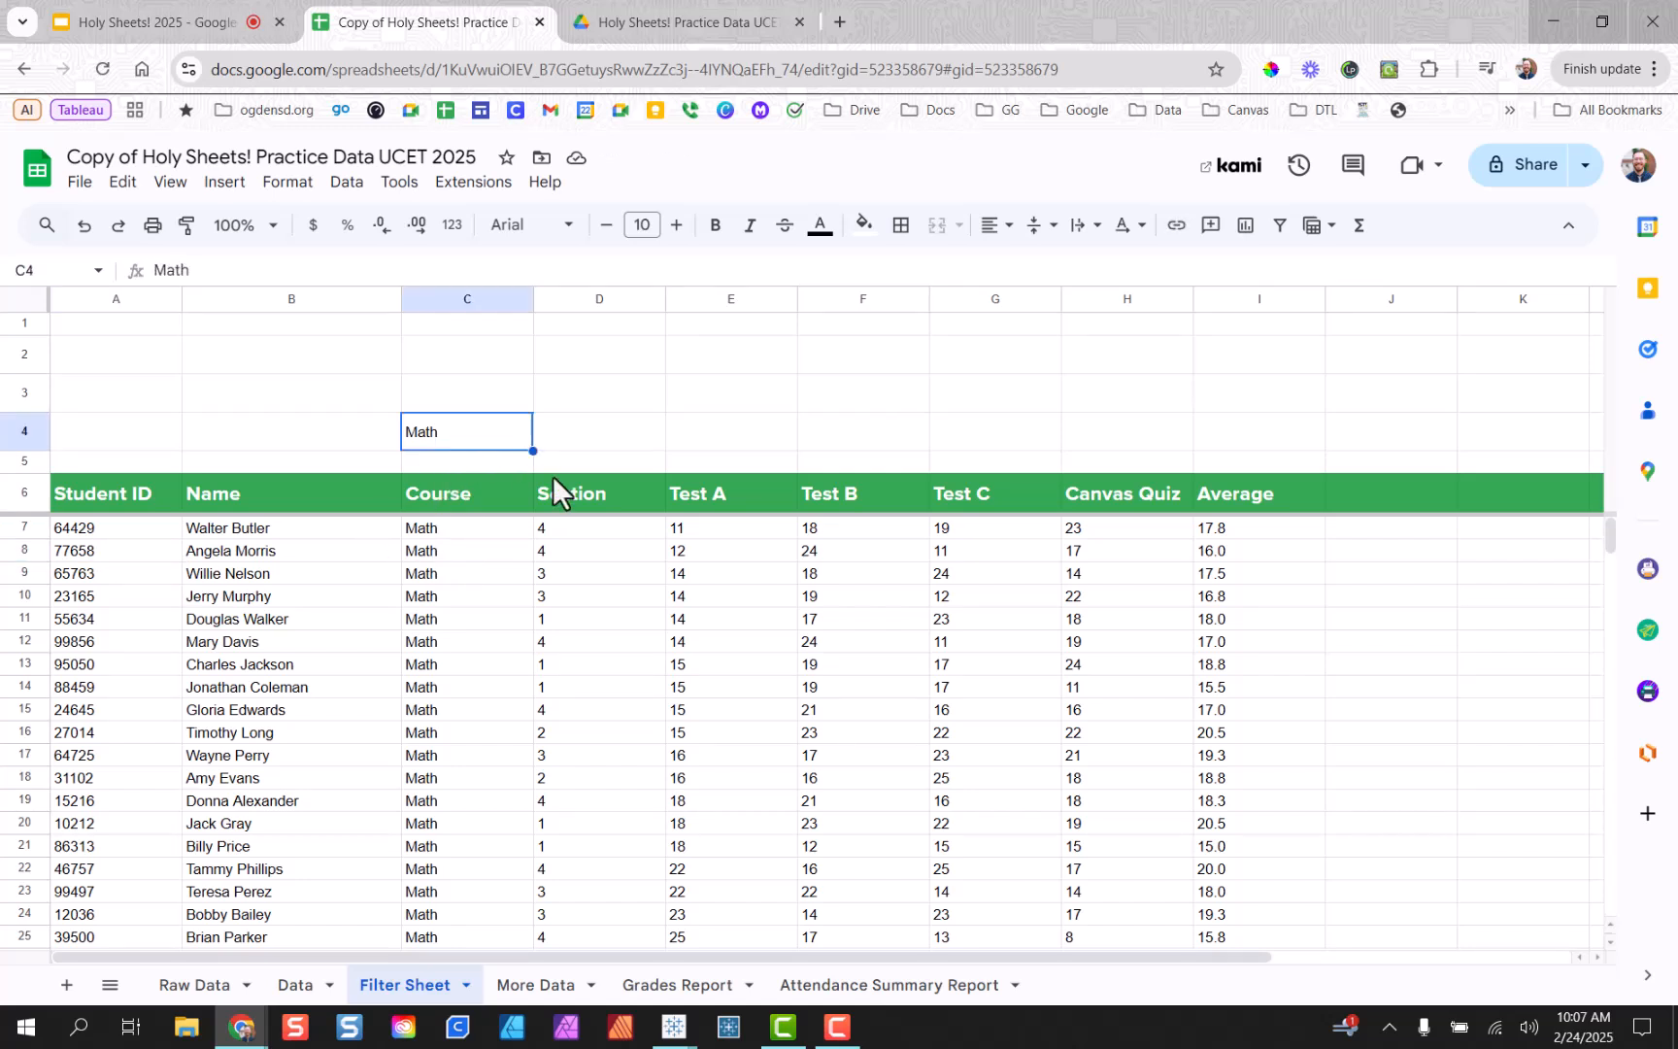
type("ELA")
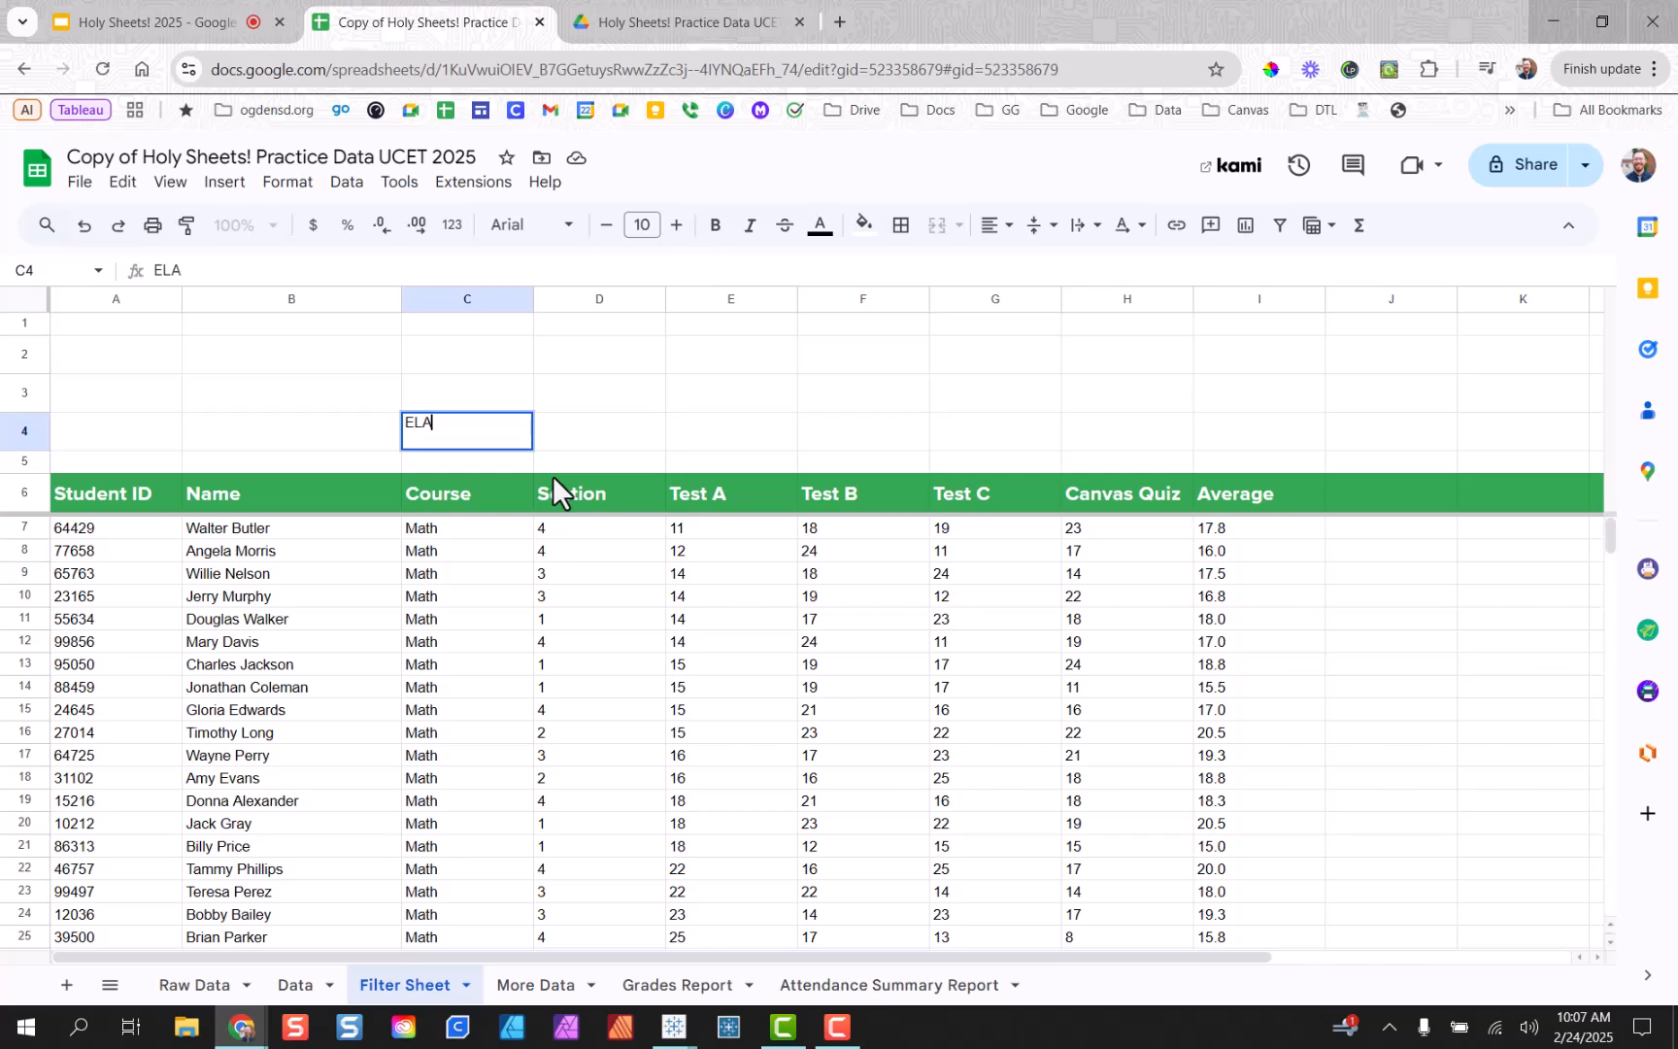
key("Return")
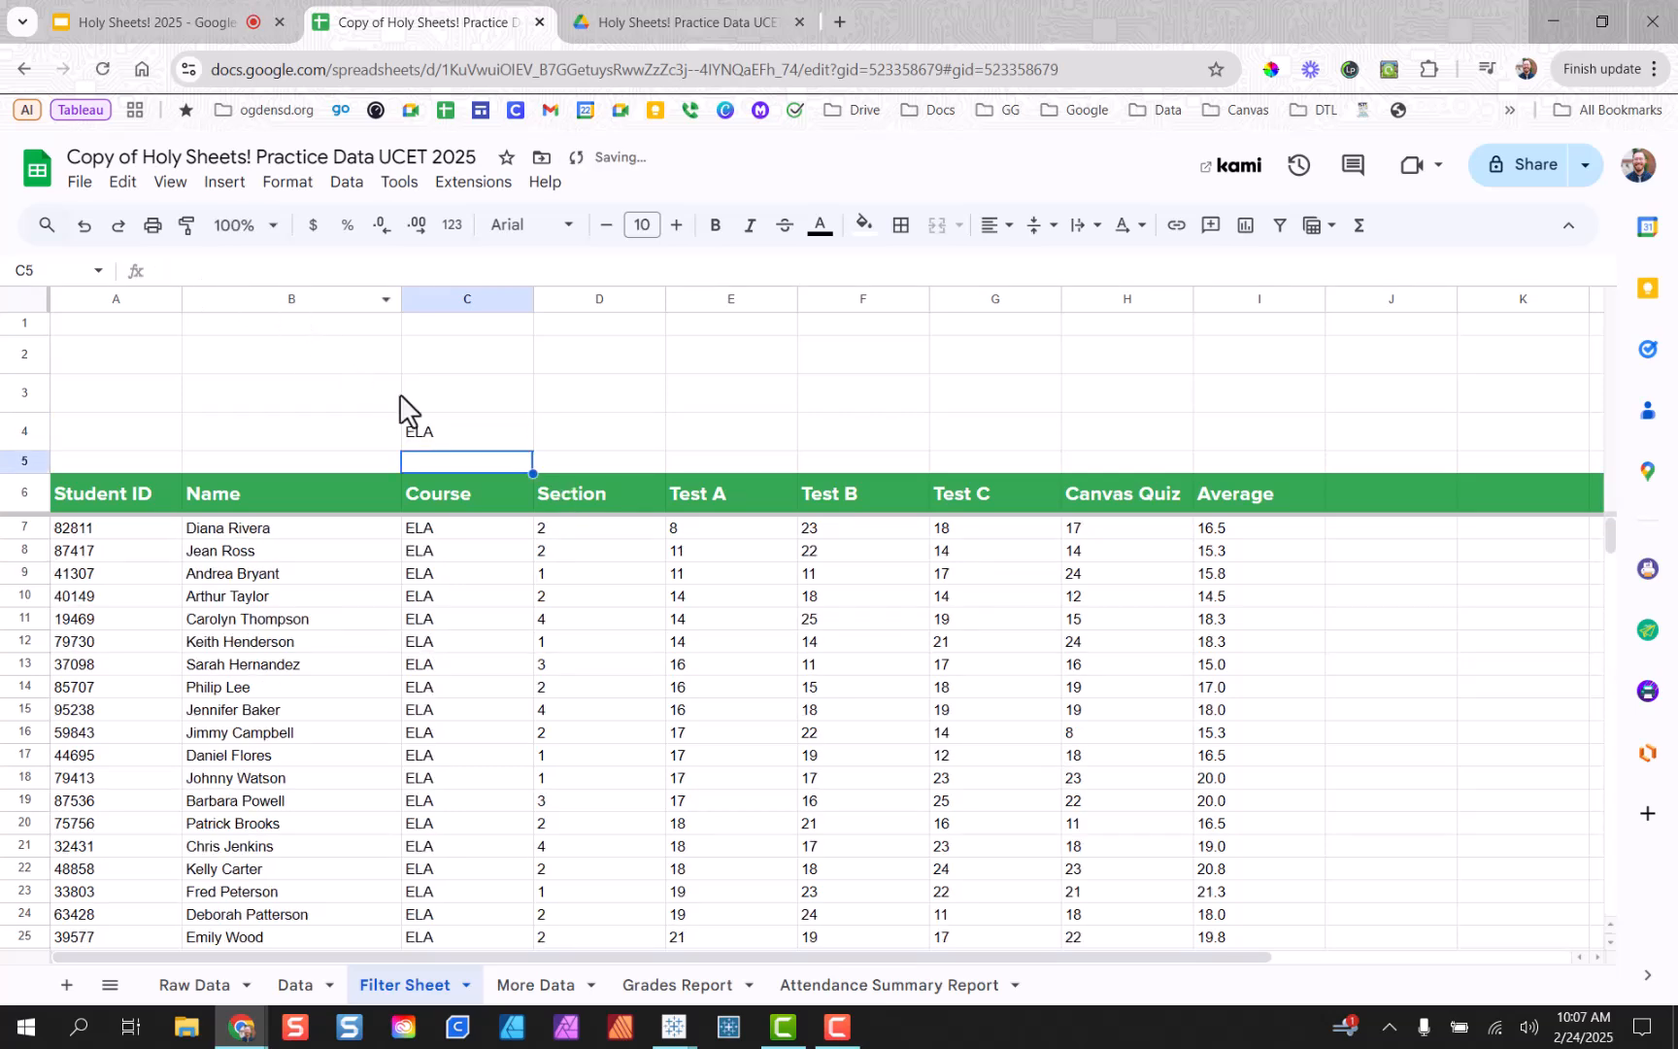
left_click(457, 437)
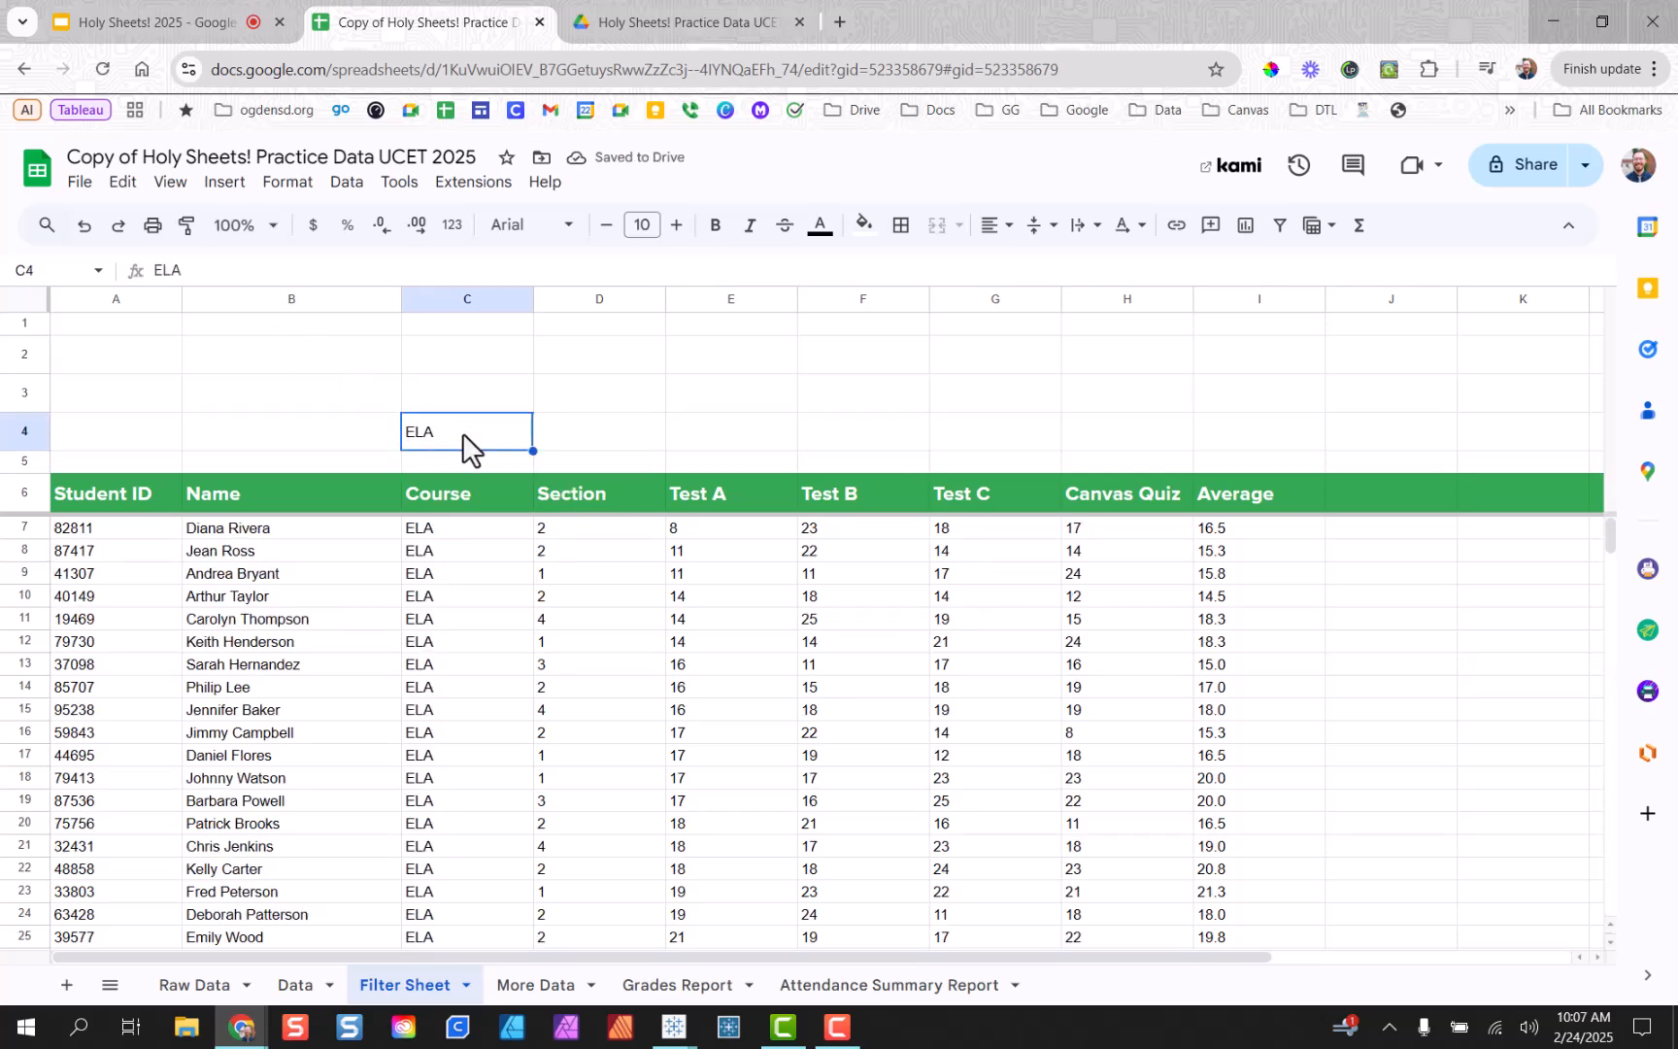
type("Art")
key("Return")
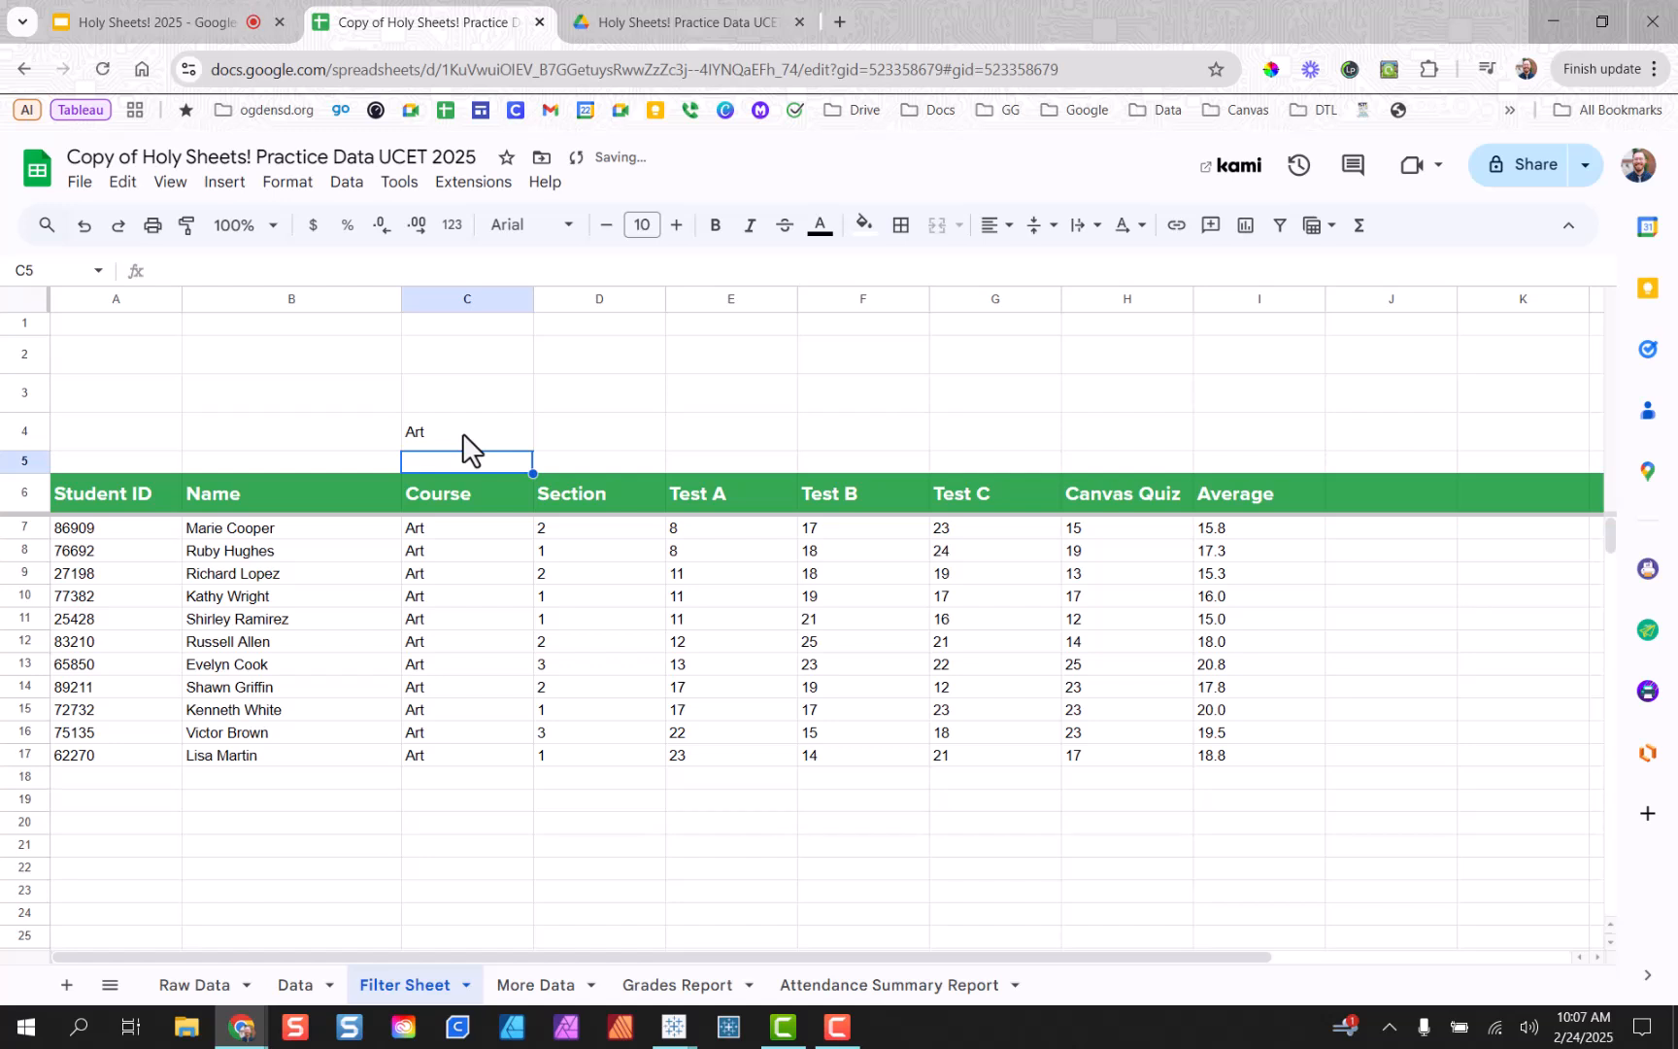
Clear cell C4 so the student table shows no rows.
left_click(463, 434)
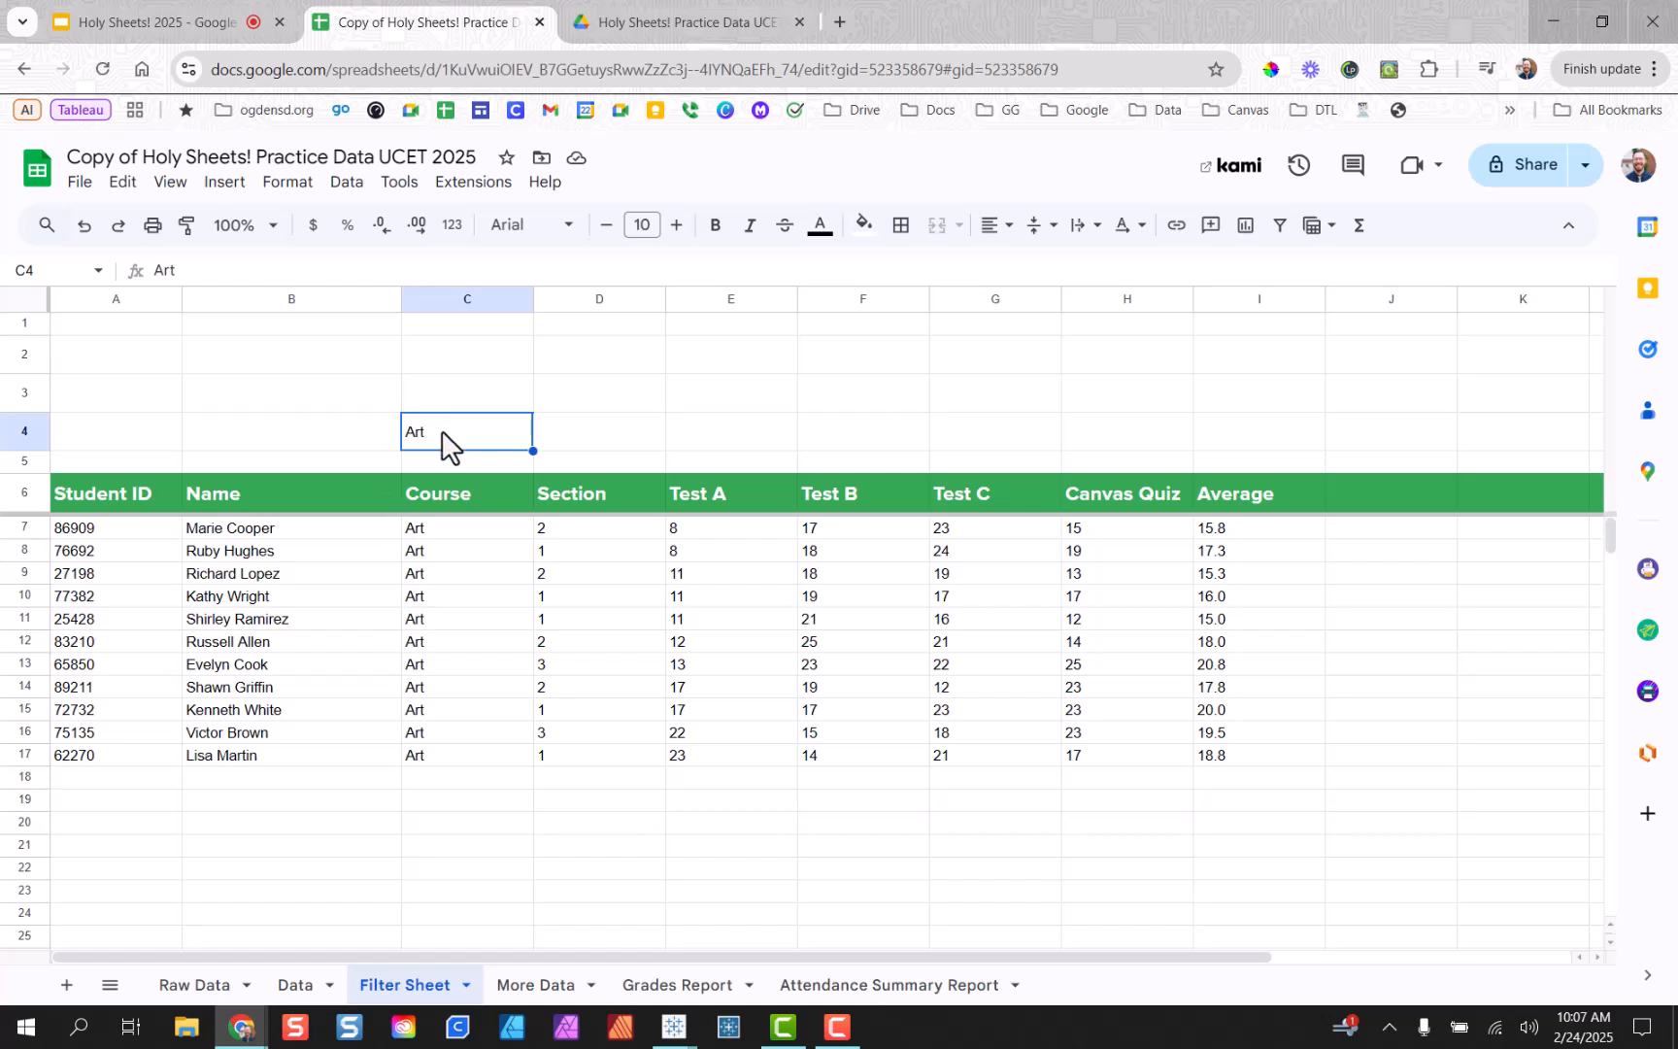
key("Delete")
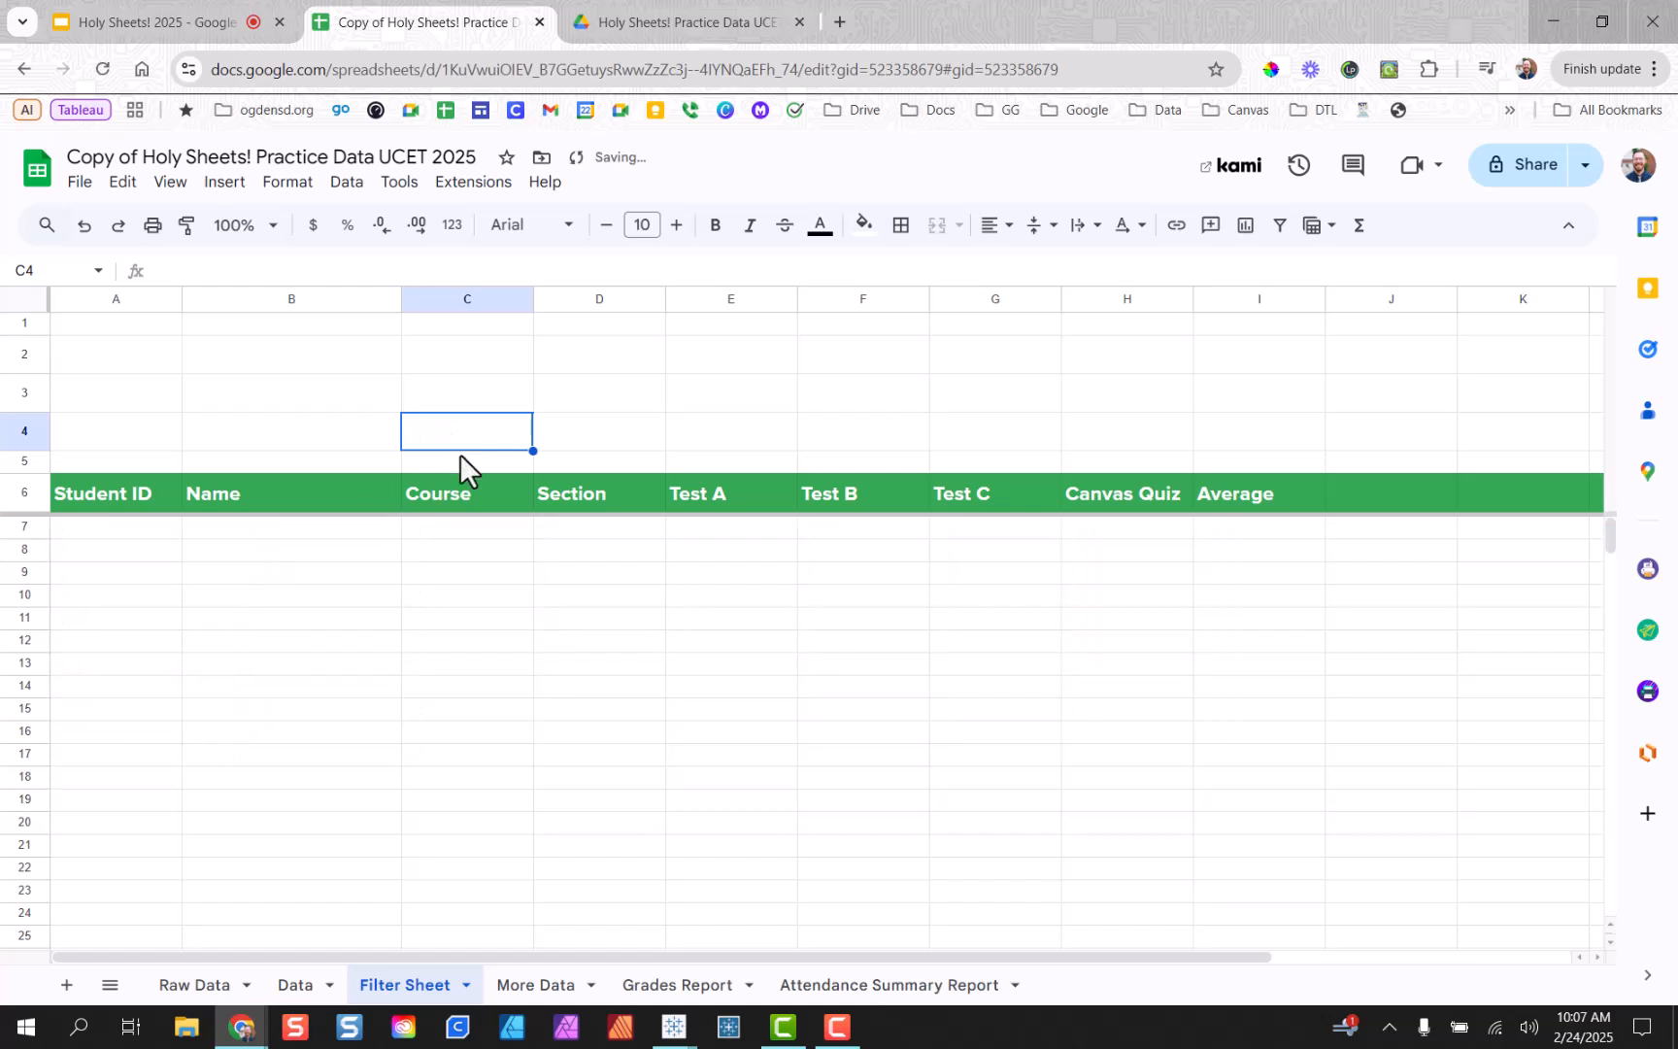
left_click(505, 616)
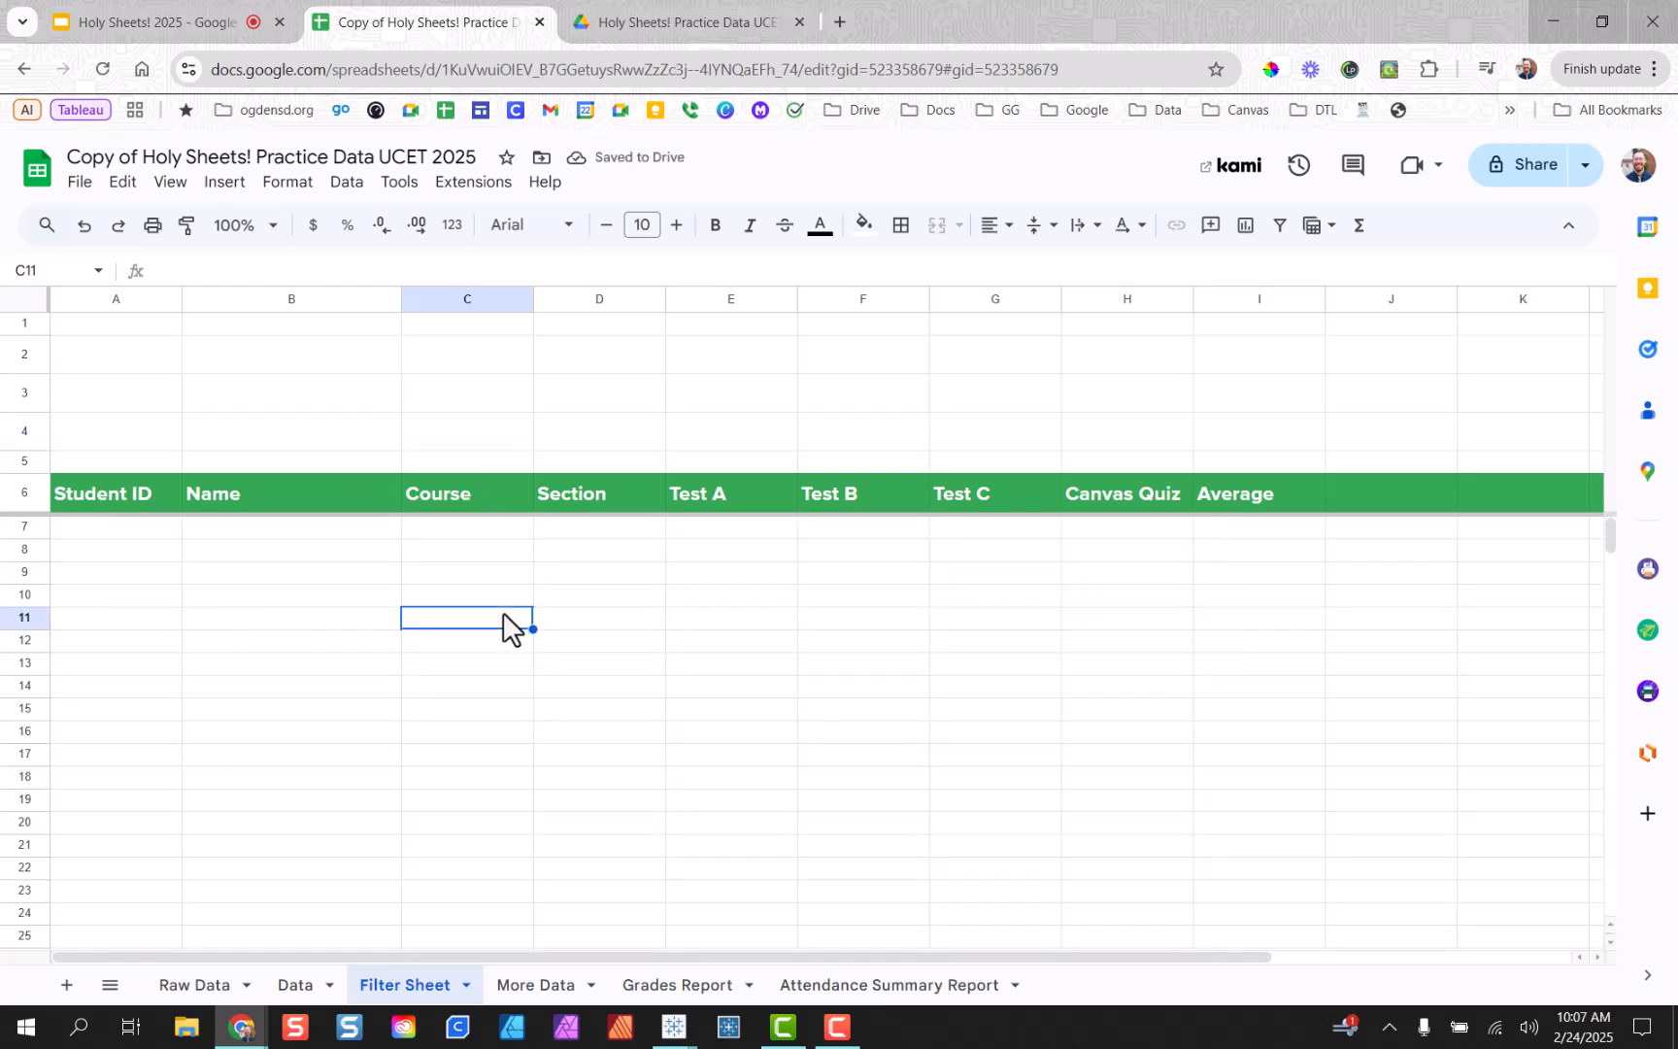
left_click(487, 428)
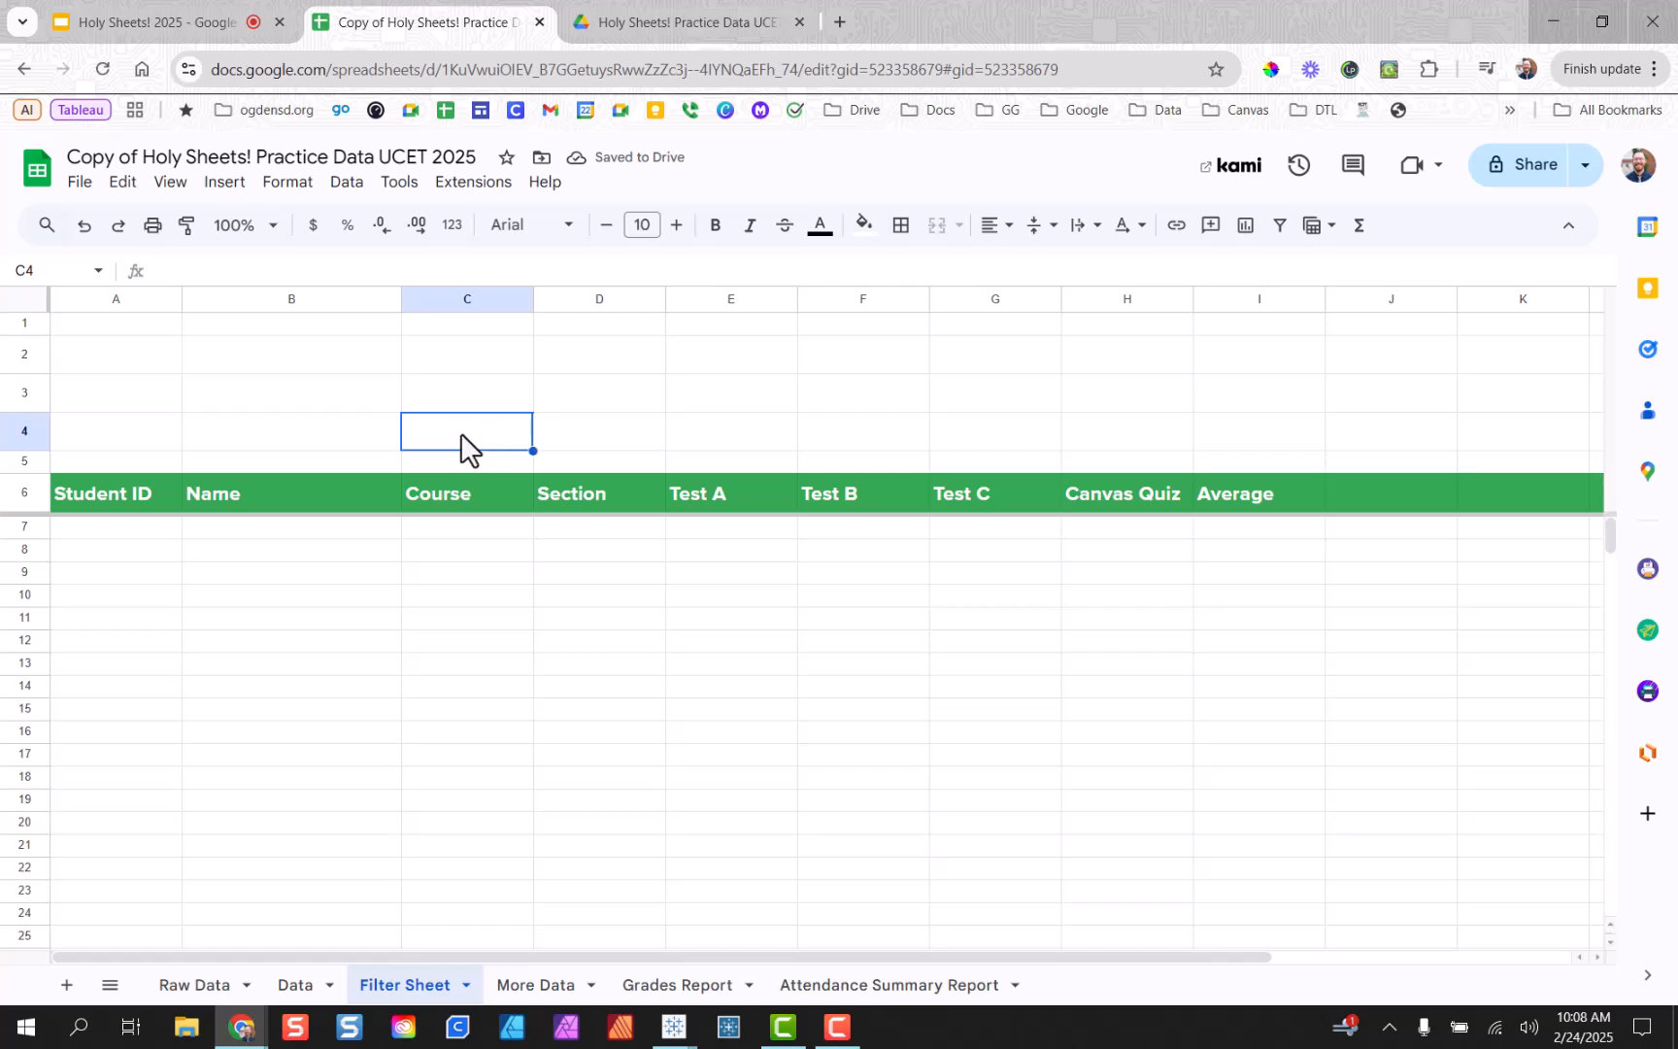
Add a dropdown rule to C4 with its criteria set to Dropdown (from a range).
right_click(475, 434)
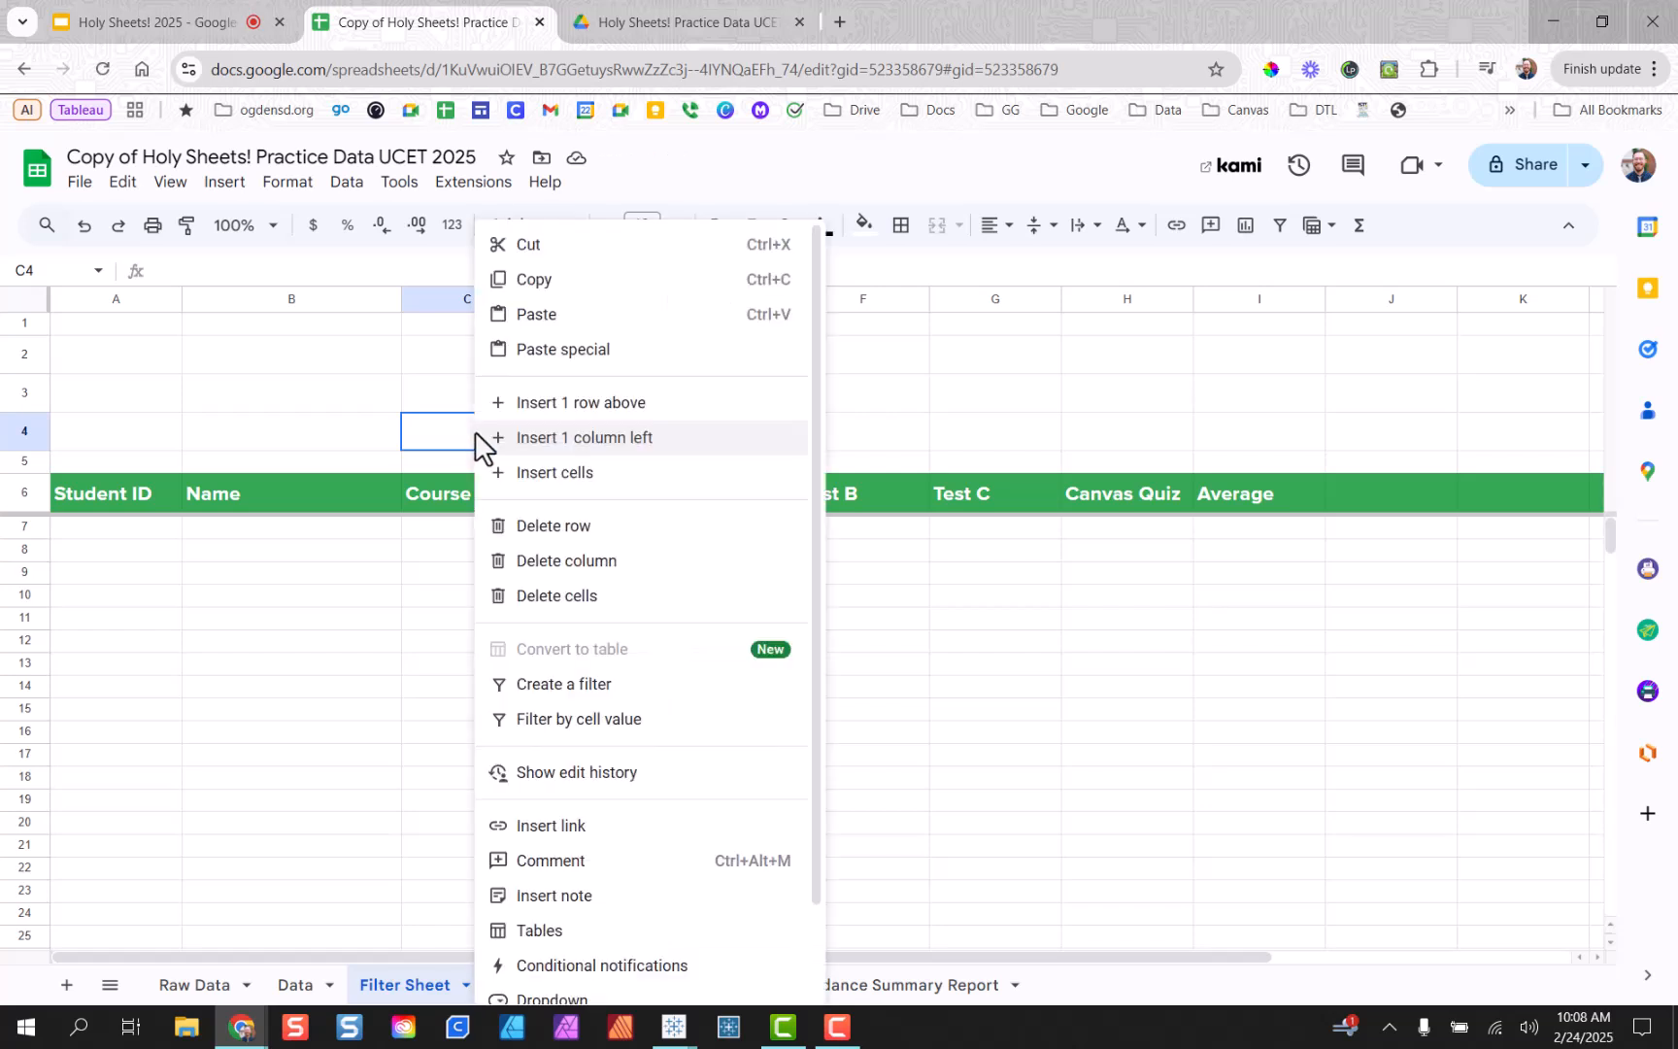
mouse_move(645, 486)
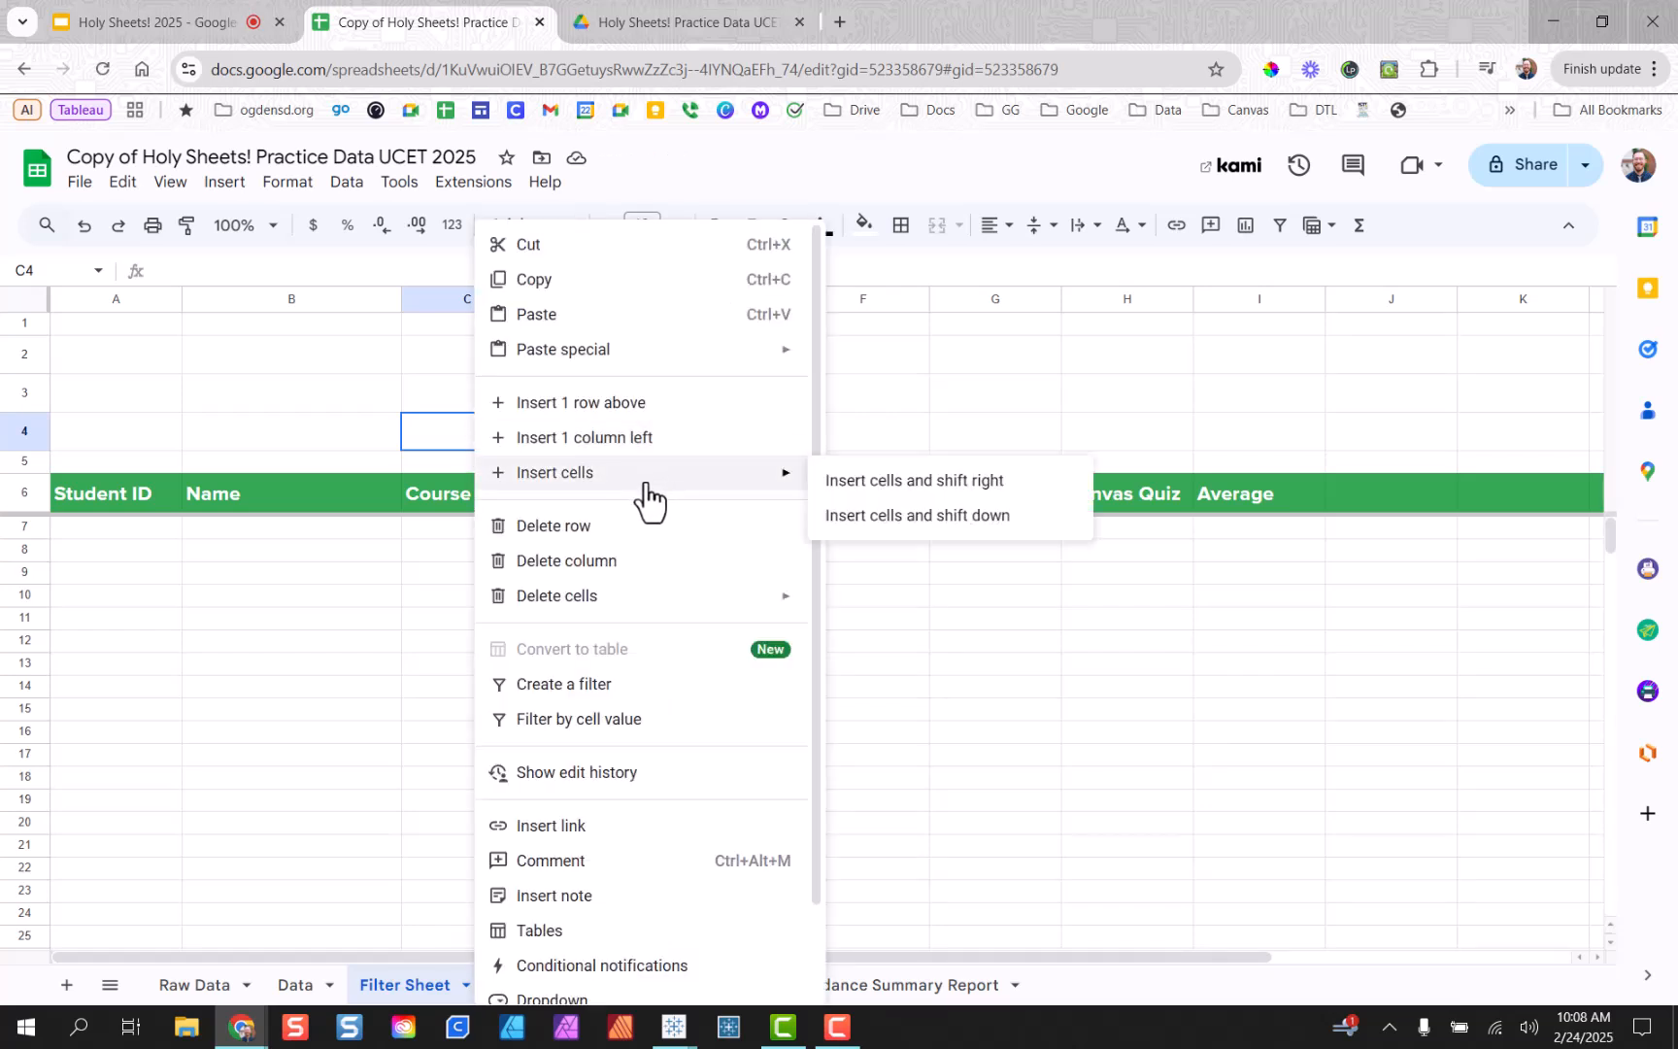
scroll(604, 748, "down", 2)
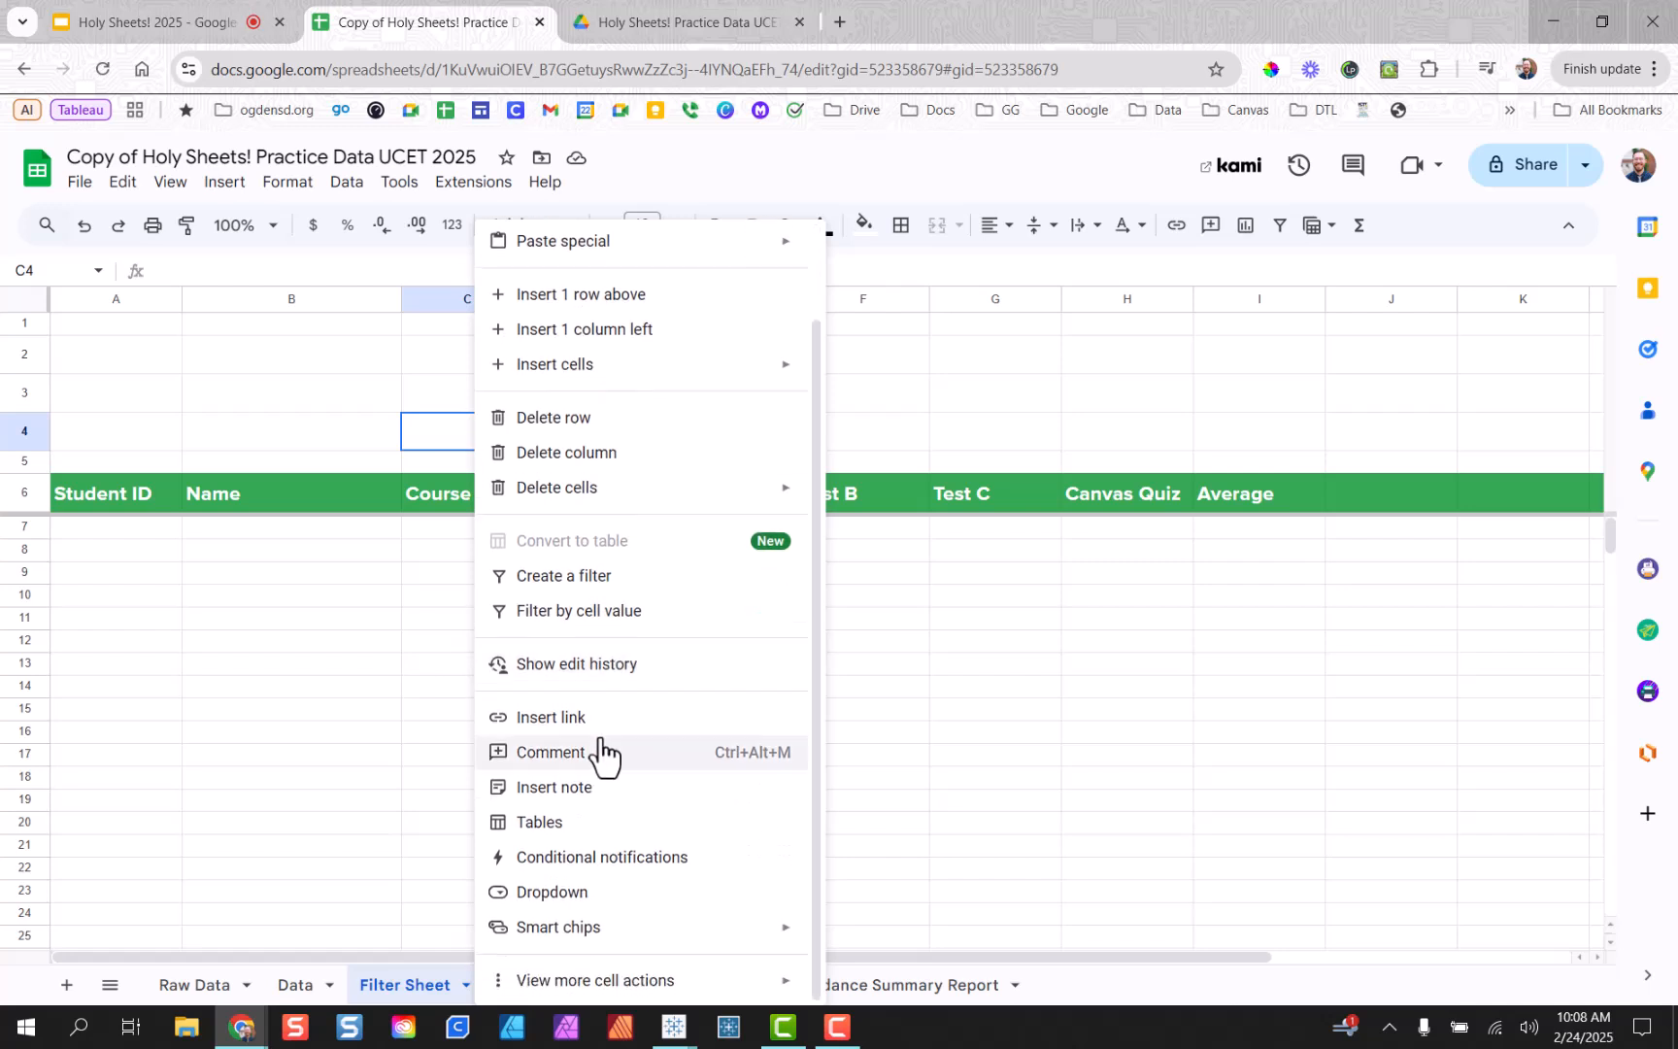
left_click(600, 901)
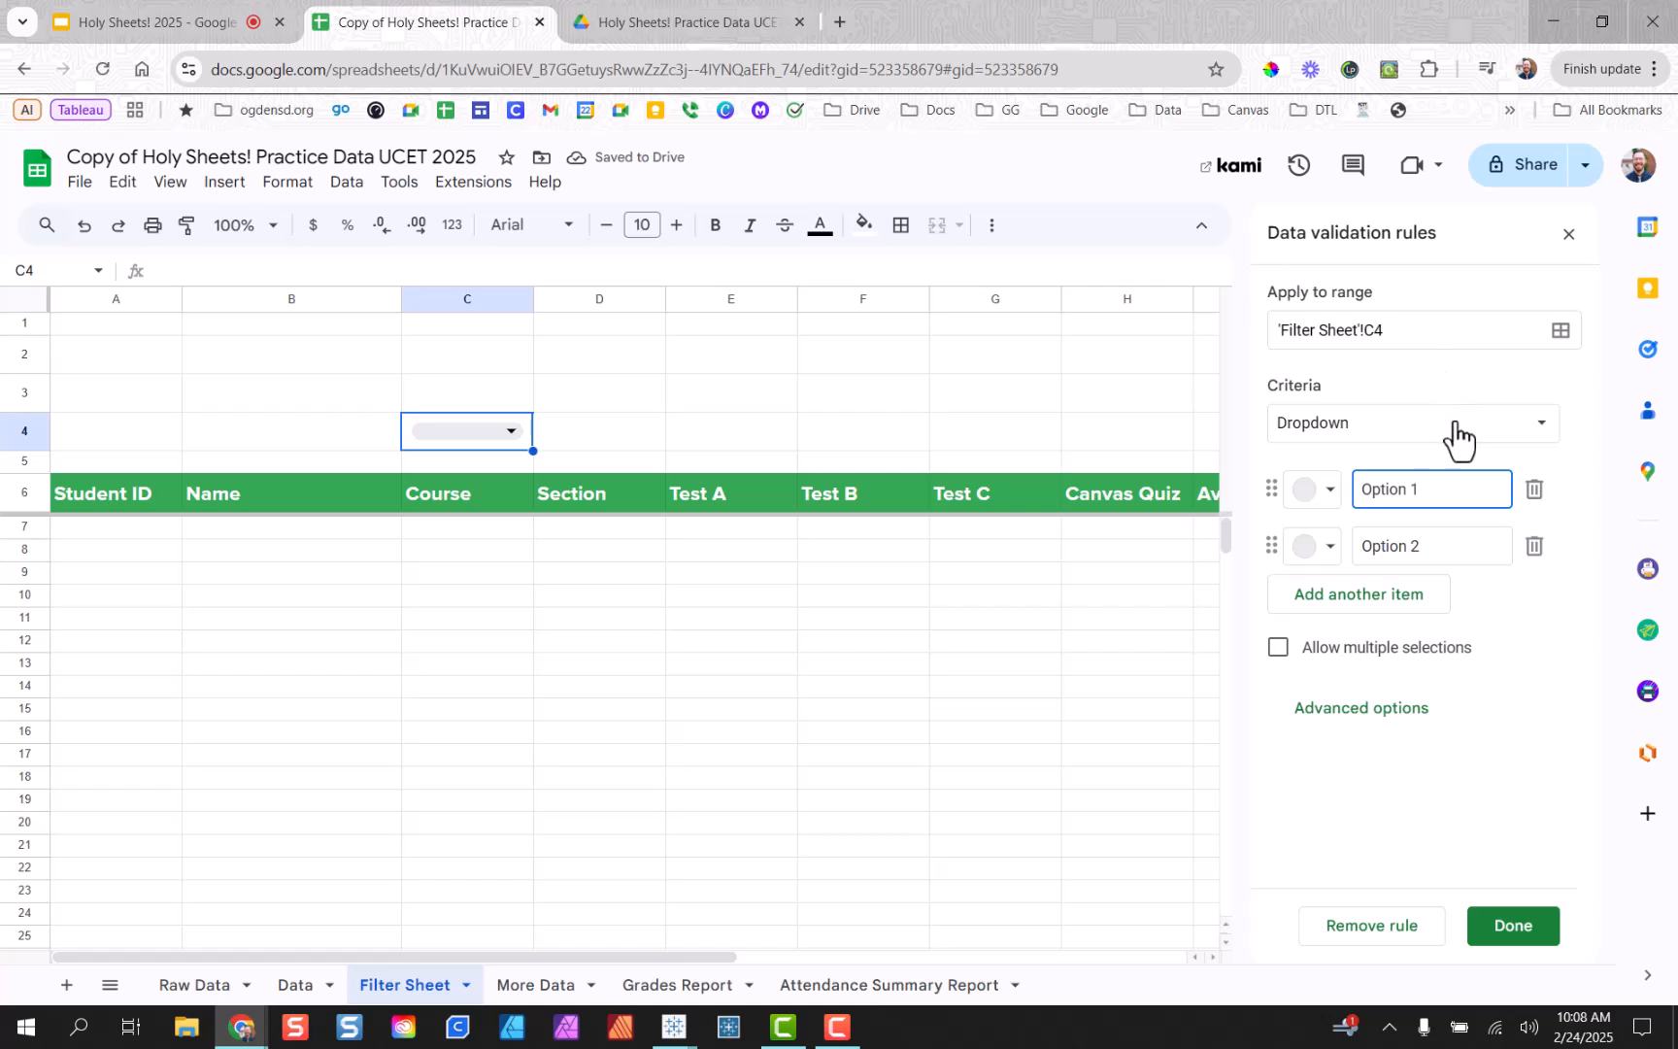
key("ctrl+a")
left_click(1496, 424)
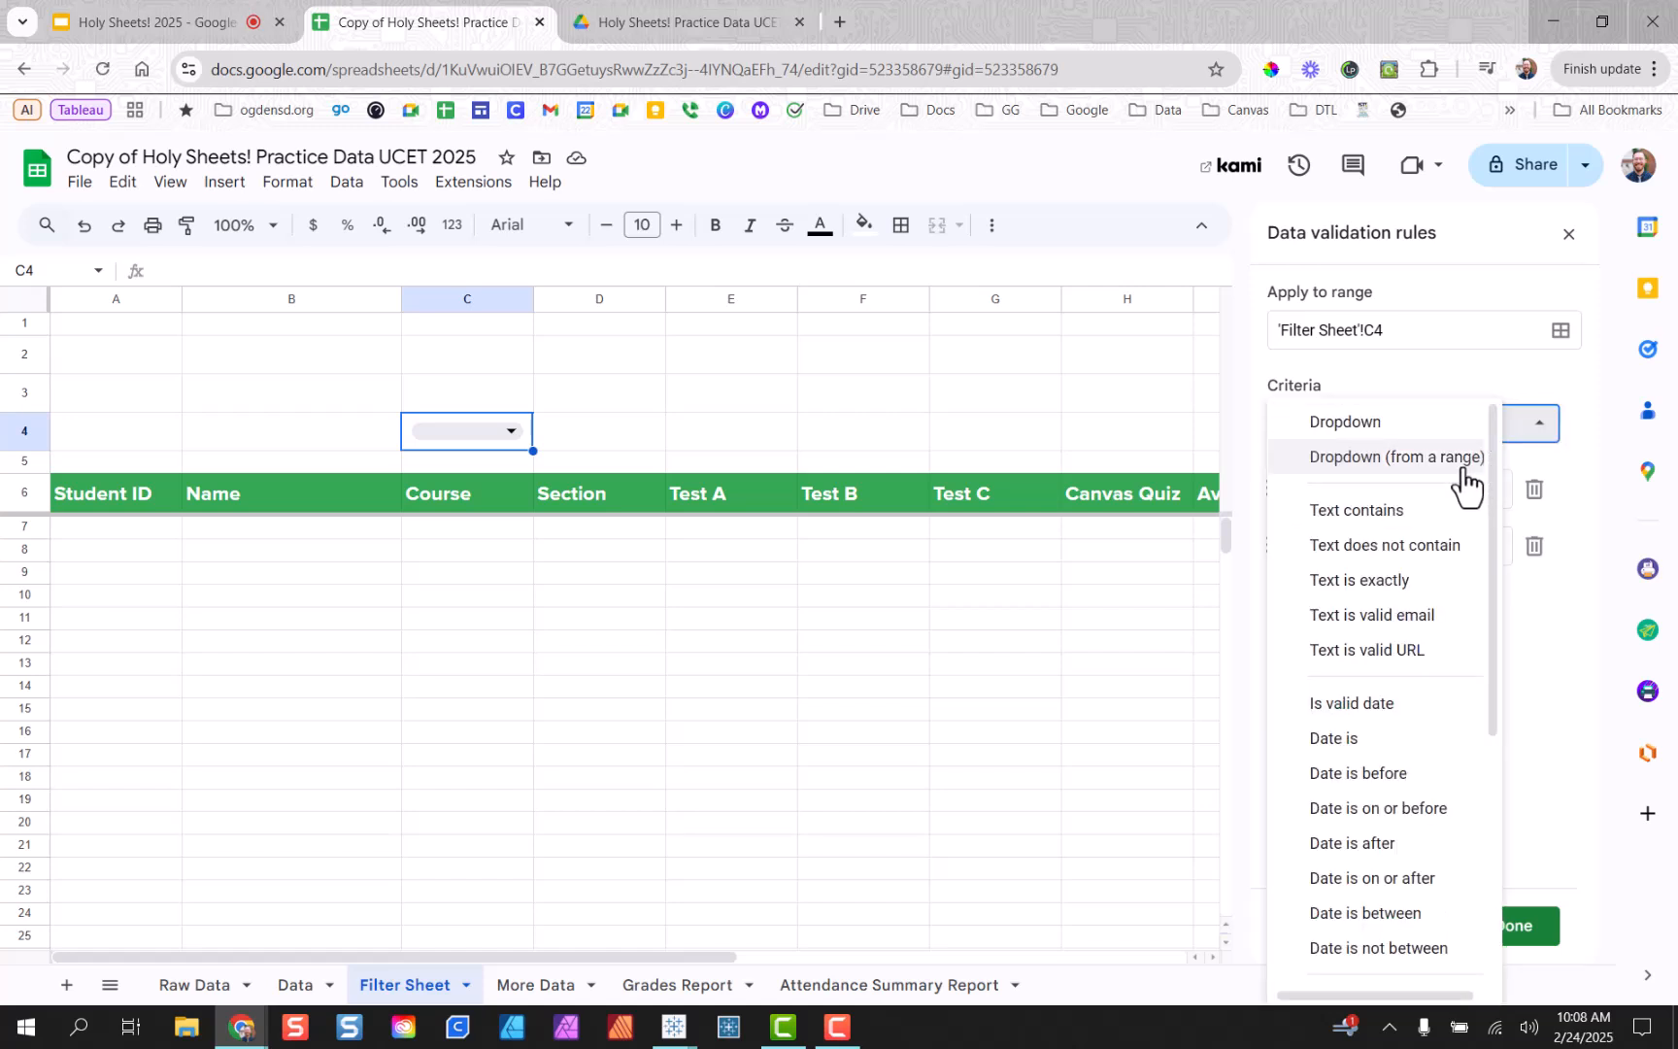
left_click(1404, 422)
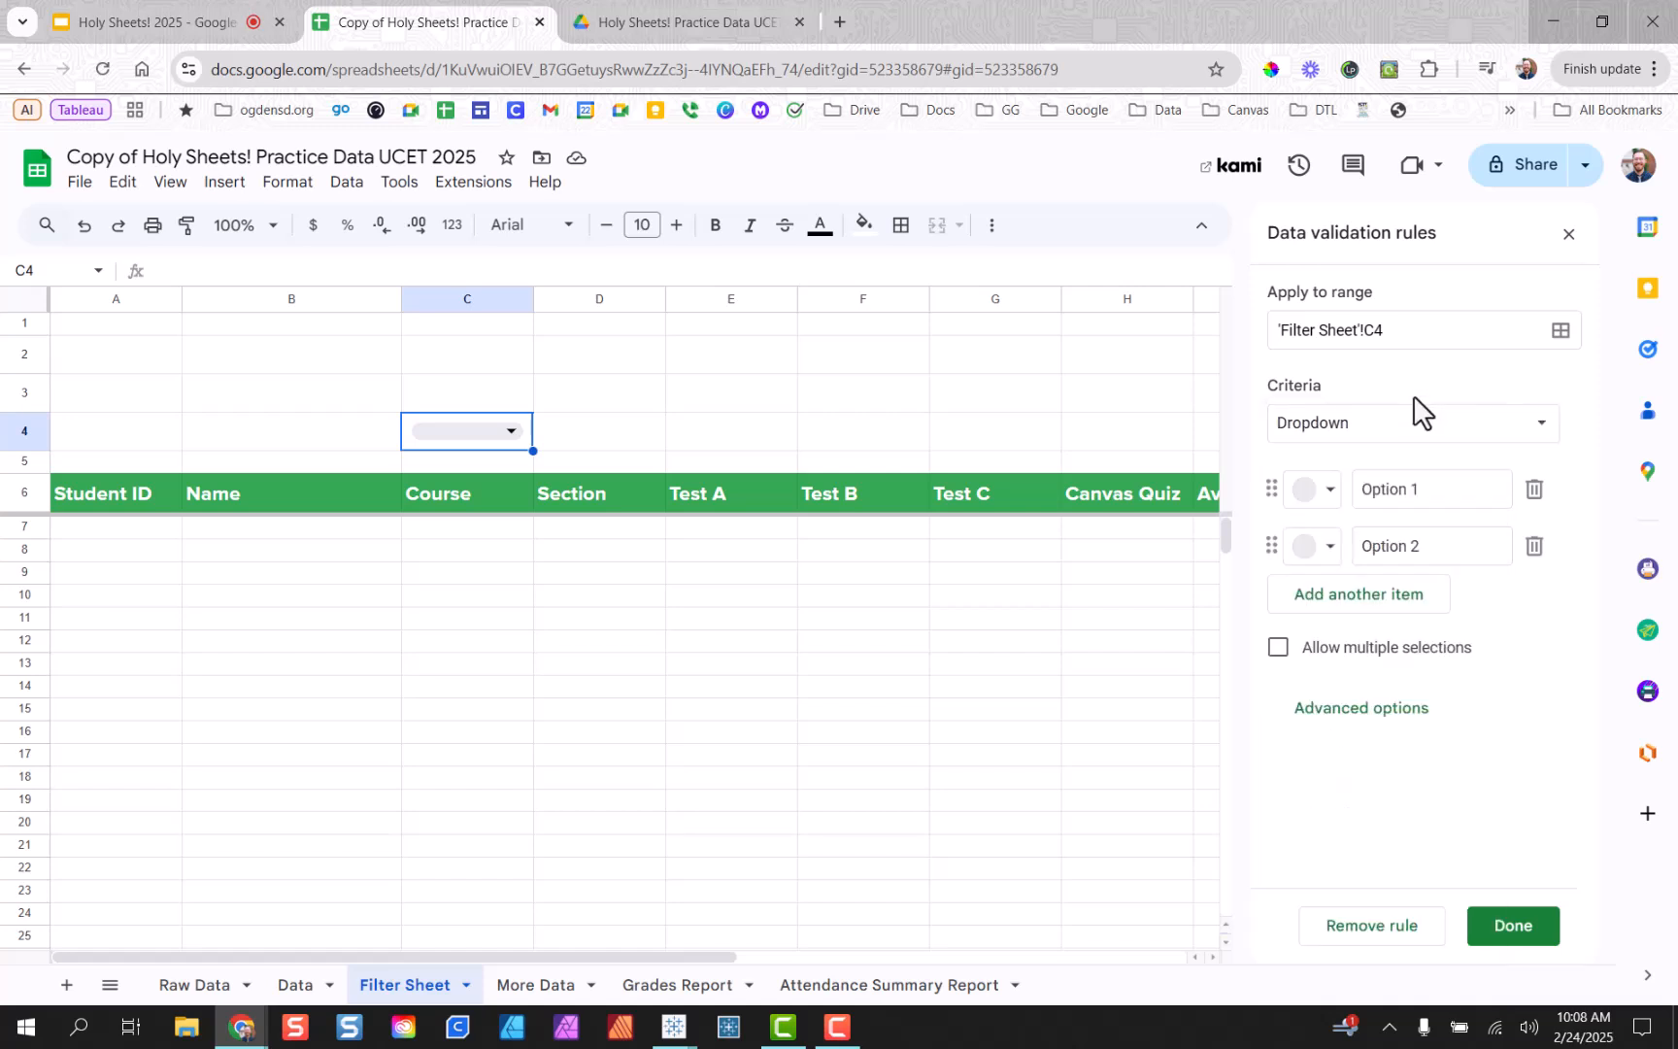
left_click(1401, 428)
left_click(1408, 476)
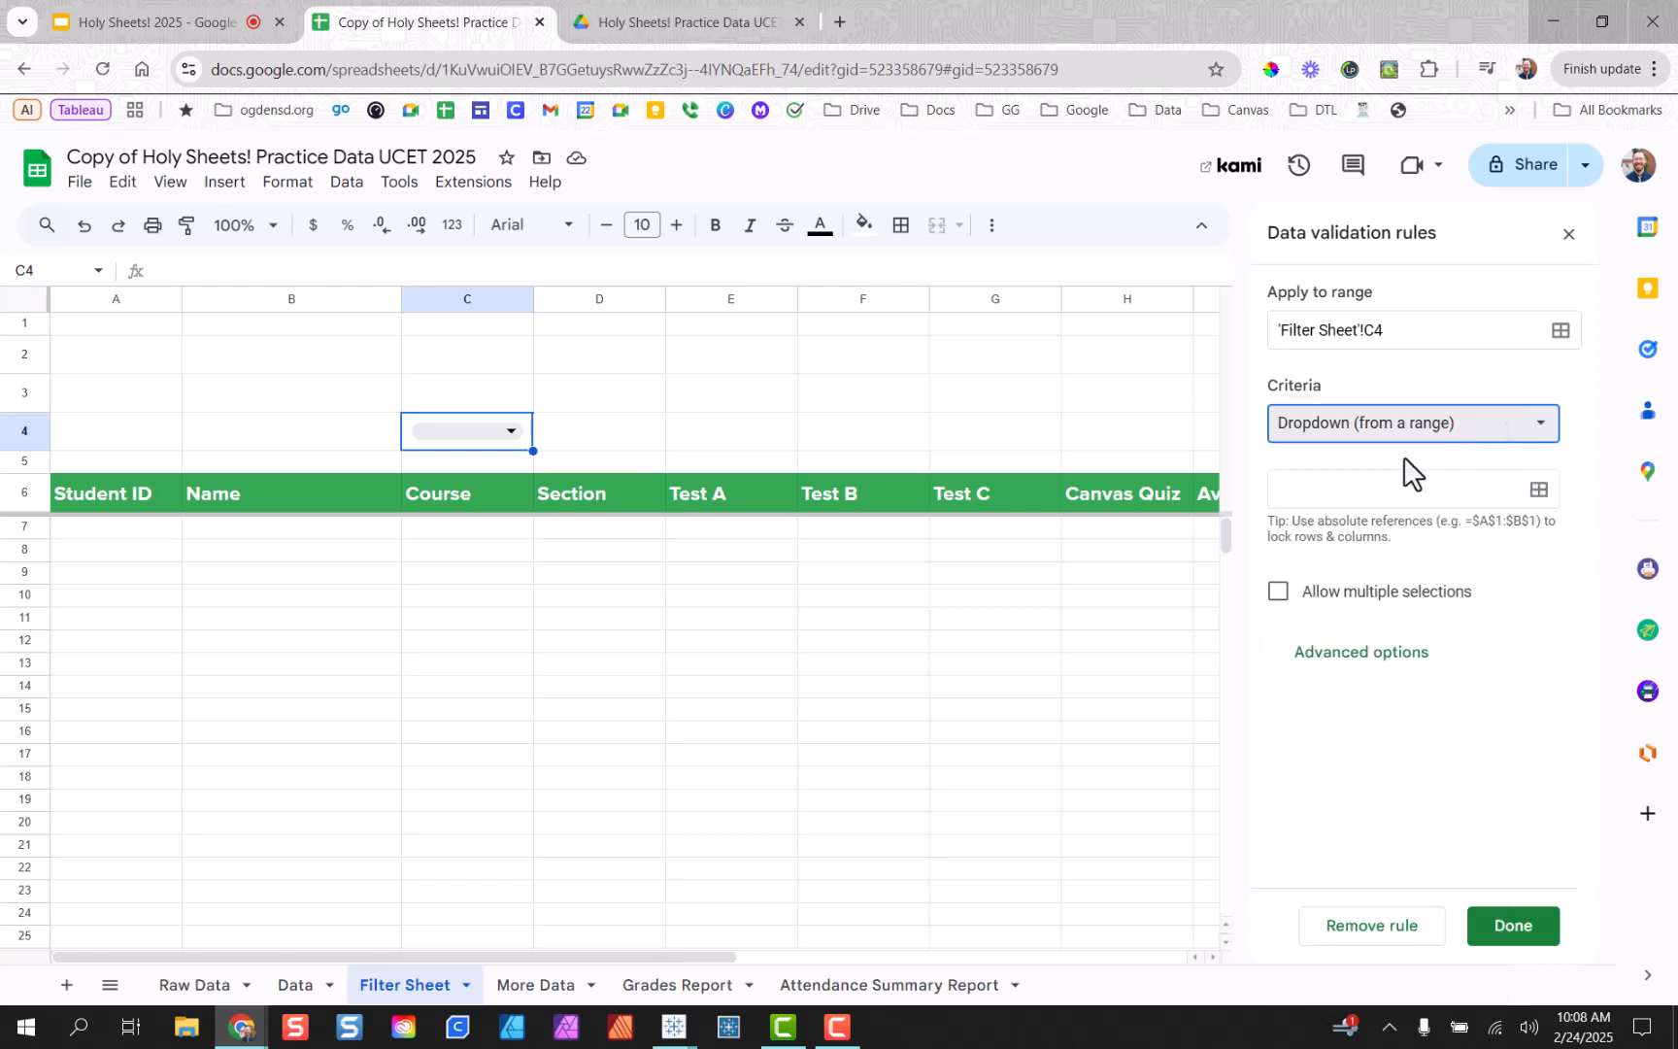
Set the dropdown's source range to 'Raw Data'!C2:C.
left_click(1370, 492)
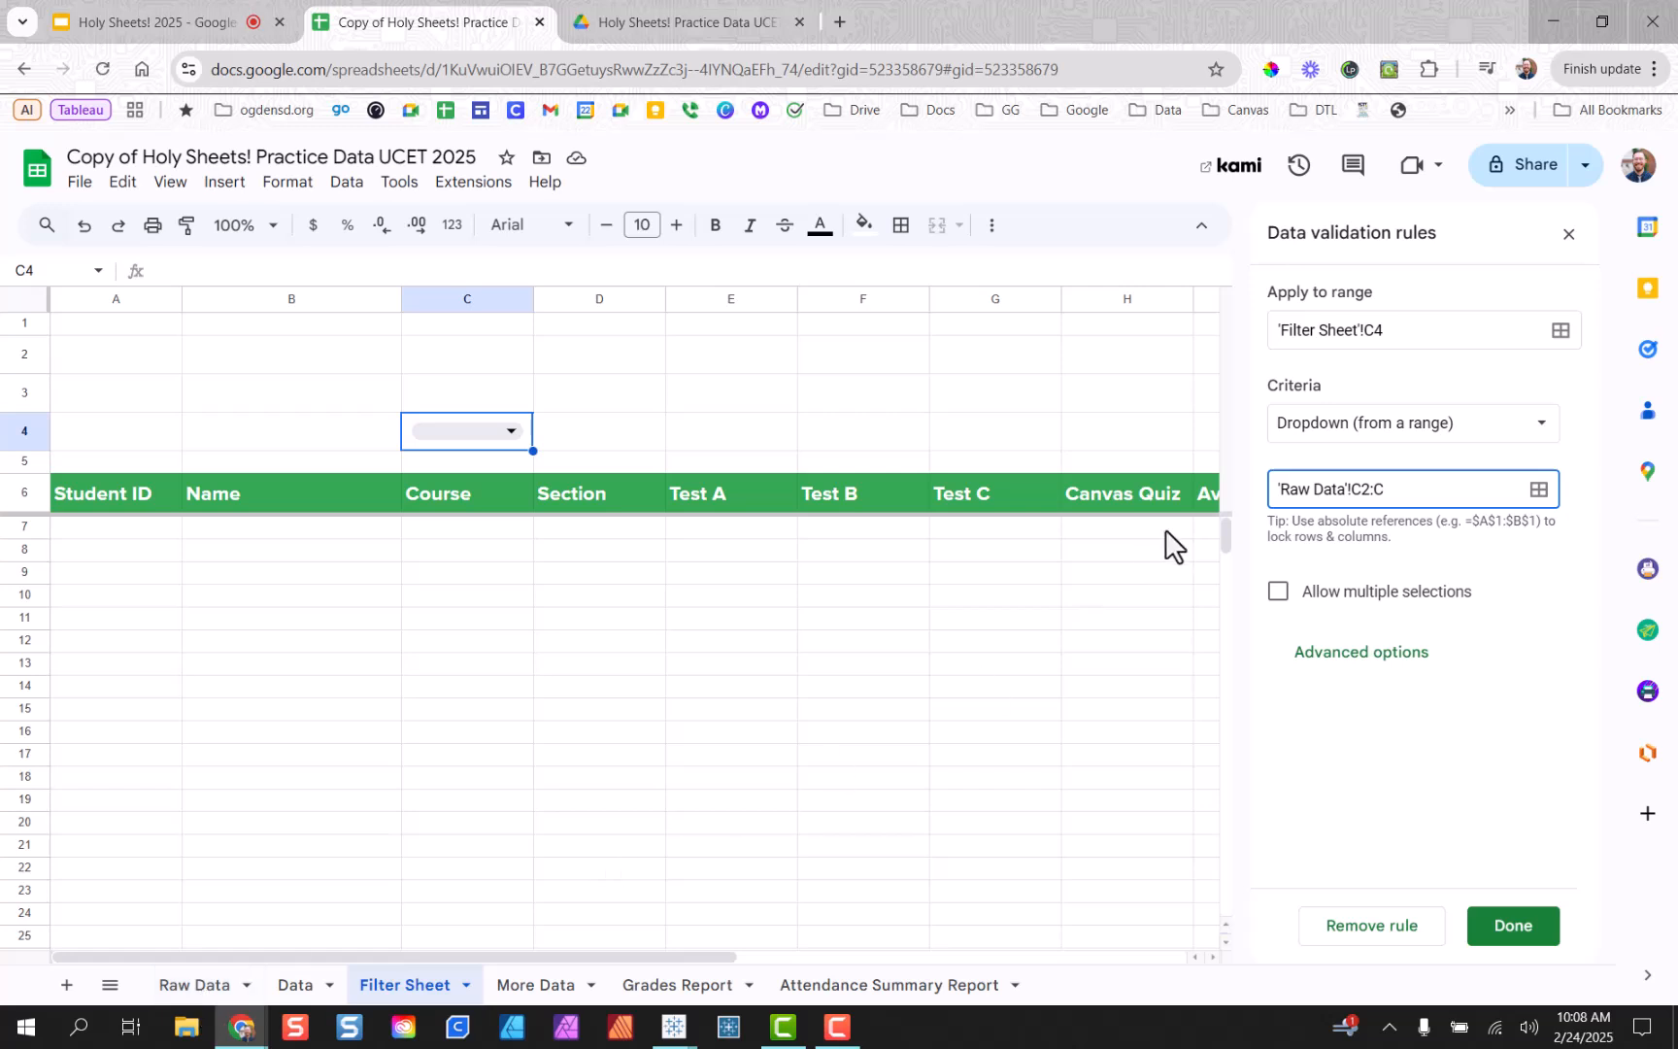
left_click(1556, 451)
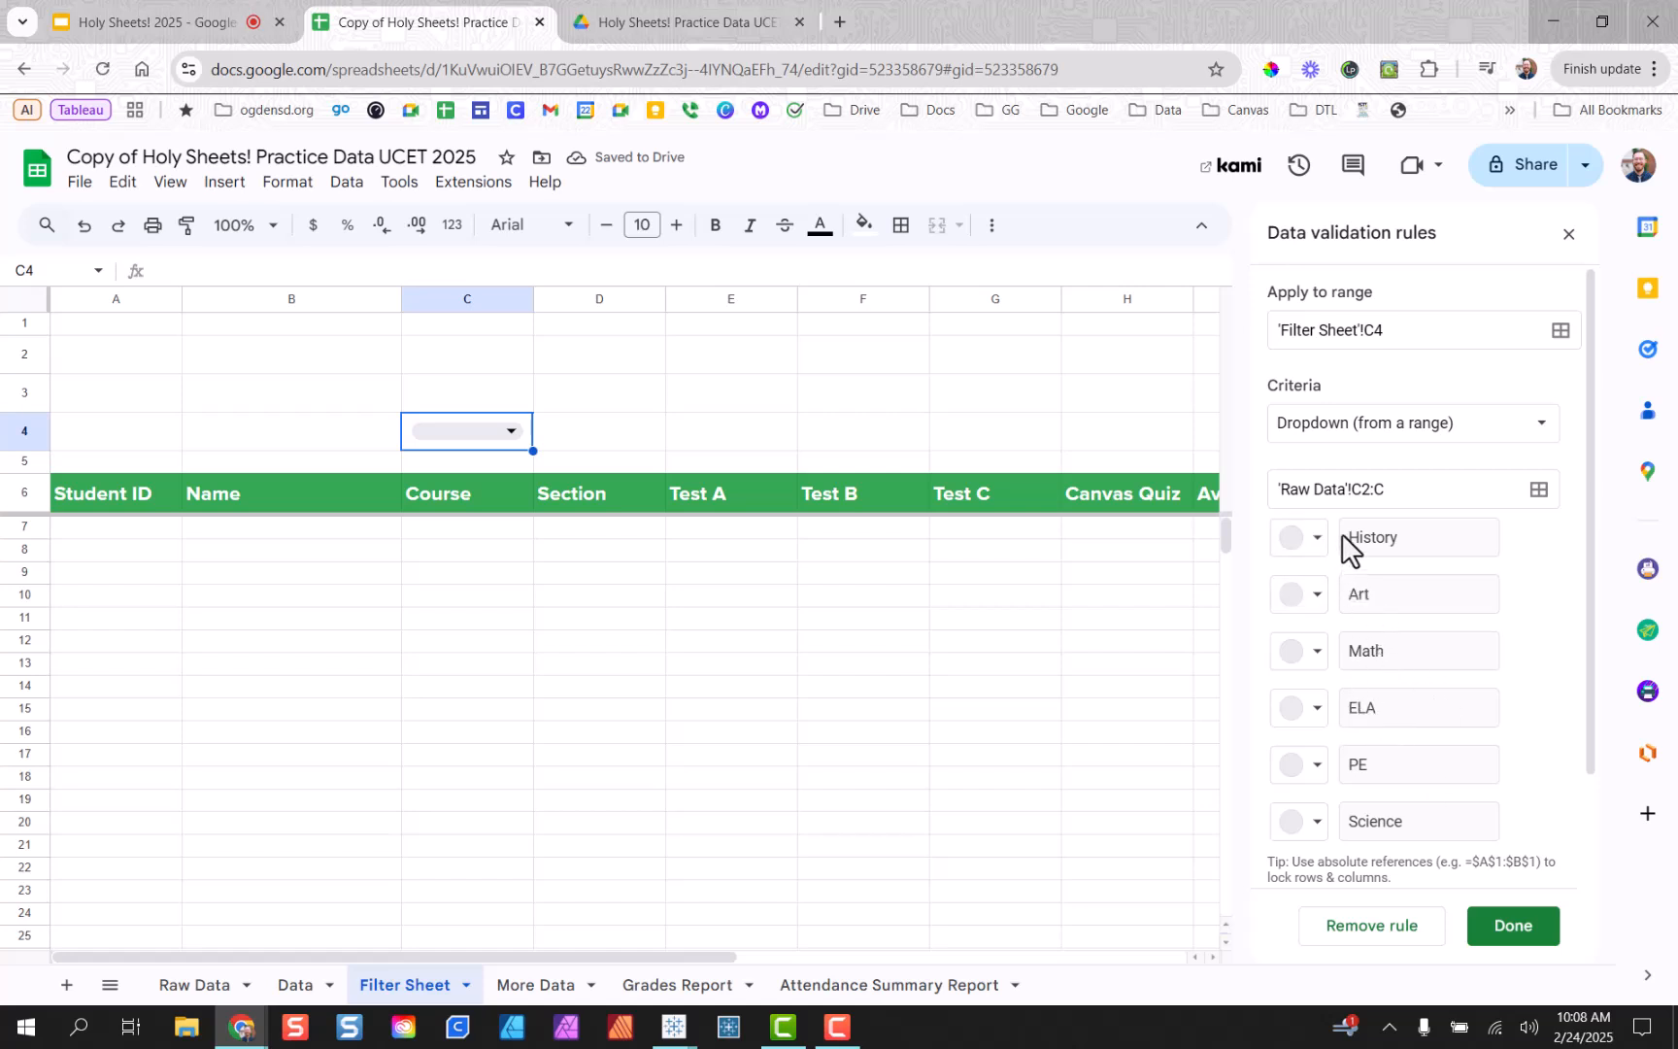
scroll(1363, 784, "down", 2)
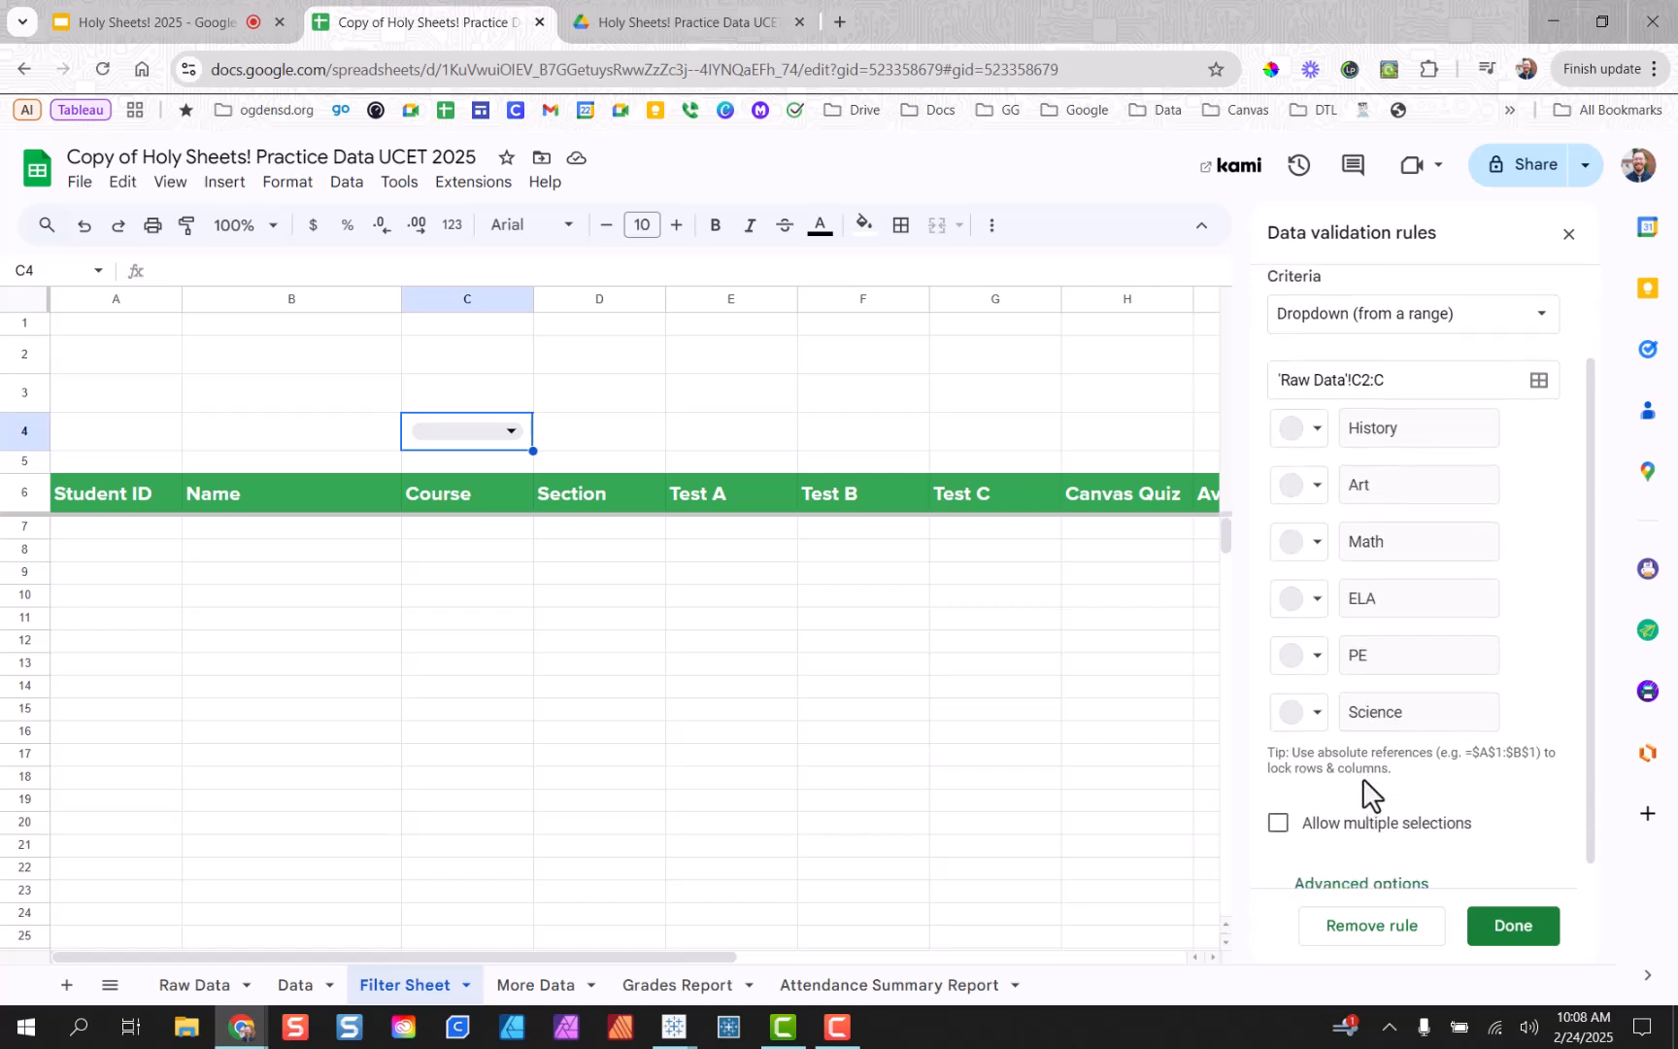
scroll(1363, 778, "up", 2)
Colour chips History pink, Art salmon, Math yellow, ELA green, PE blue, Science purple, and save.
left_click(1318, 539)
left_click(1342, 619)
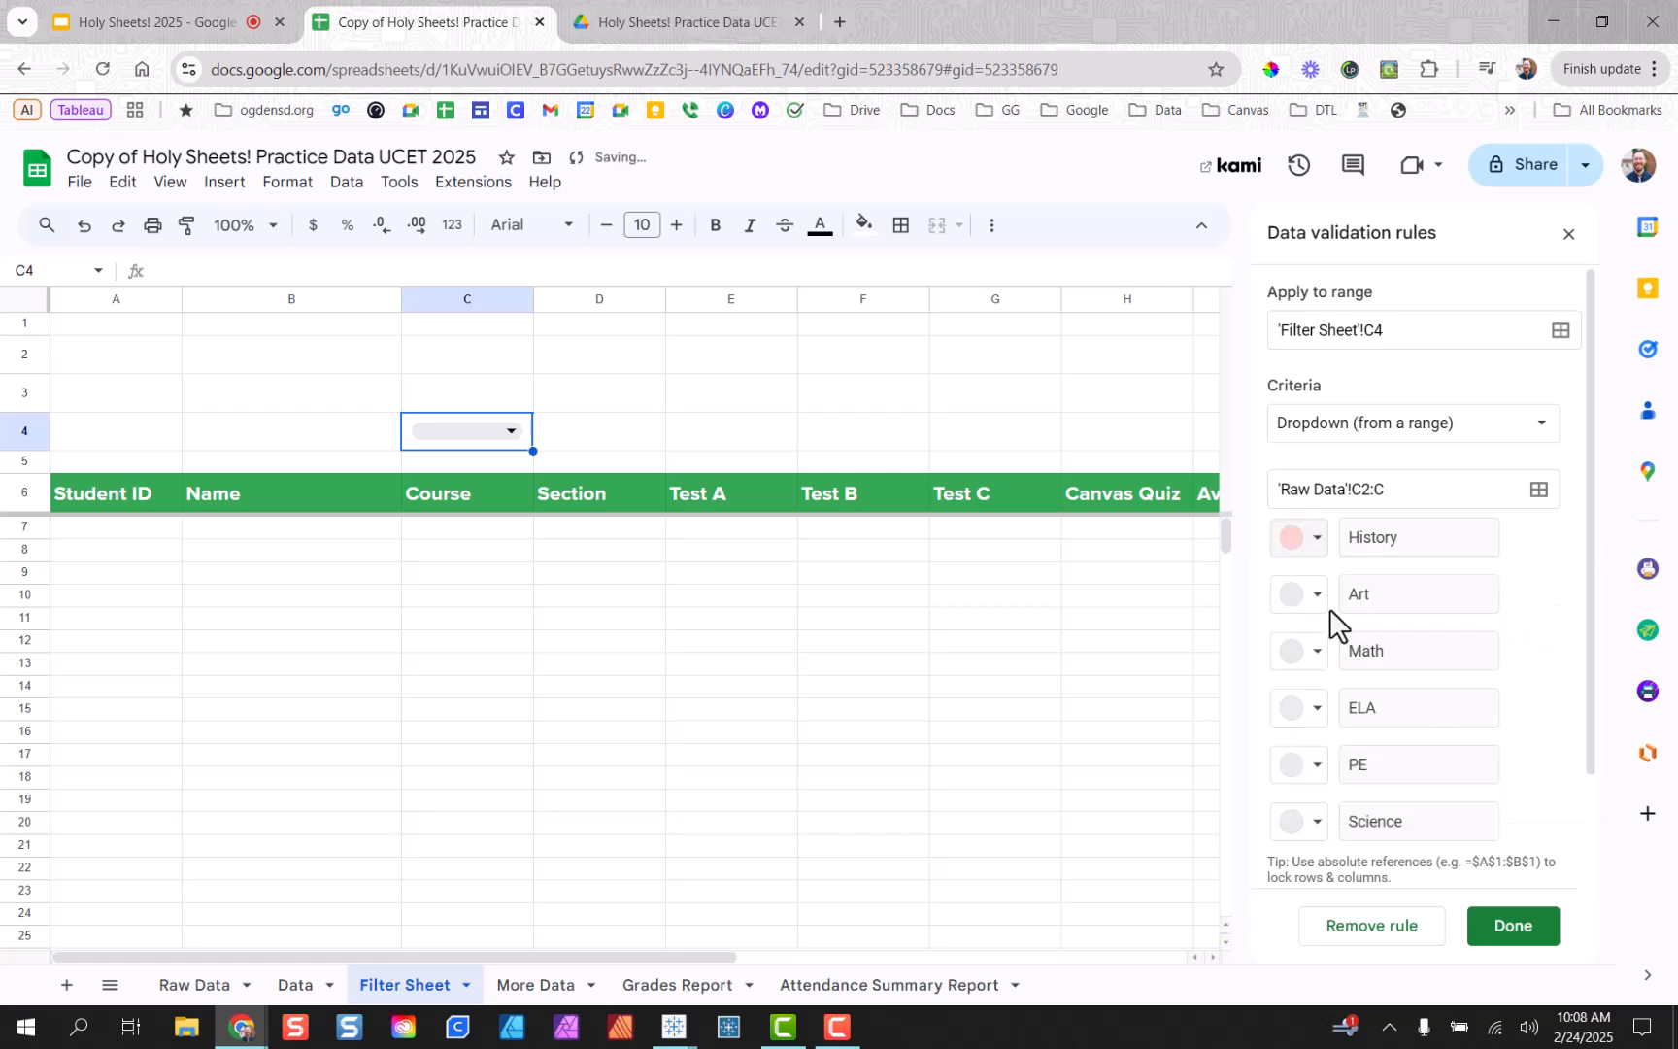
left_click(1318, 594)
left_click(1375, 676)
left_click(1319, 650)
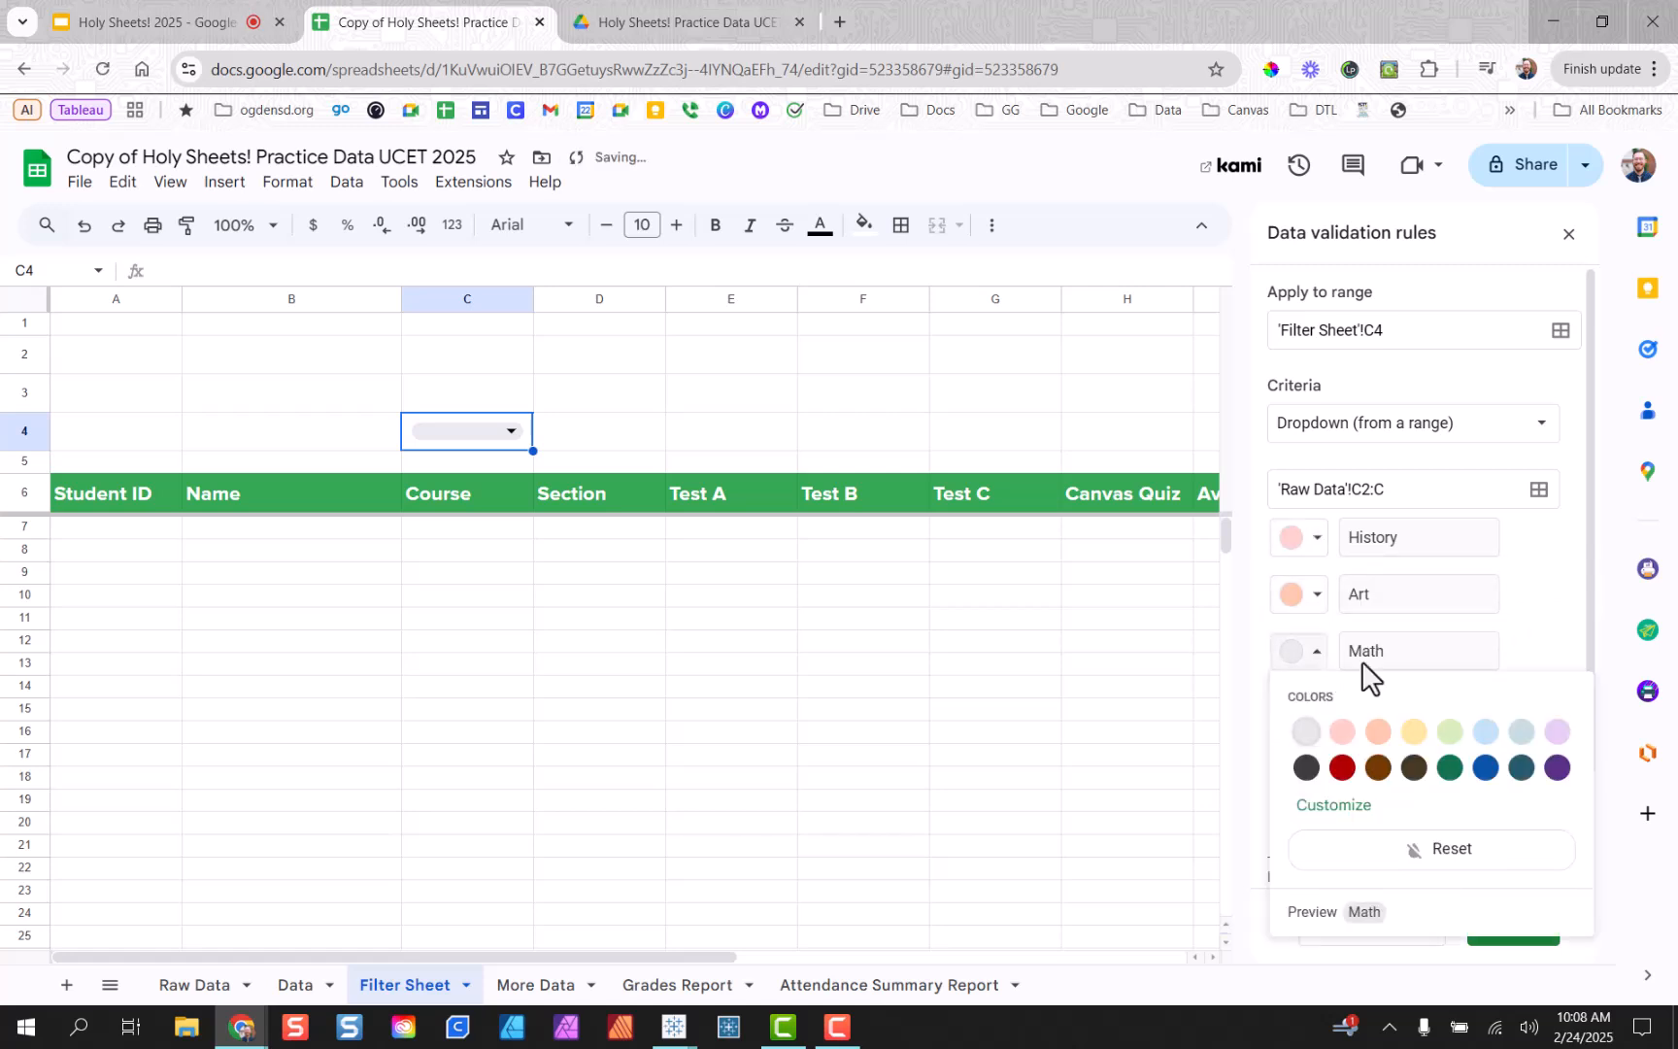
left_click(1415, 731)
left_click(1318, 708)
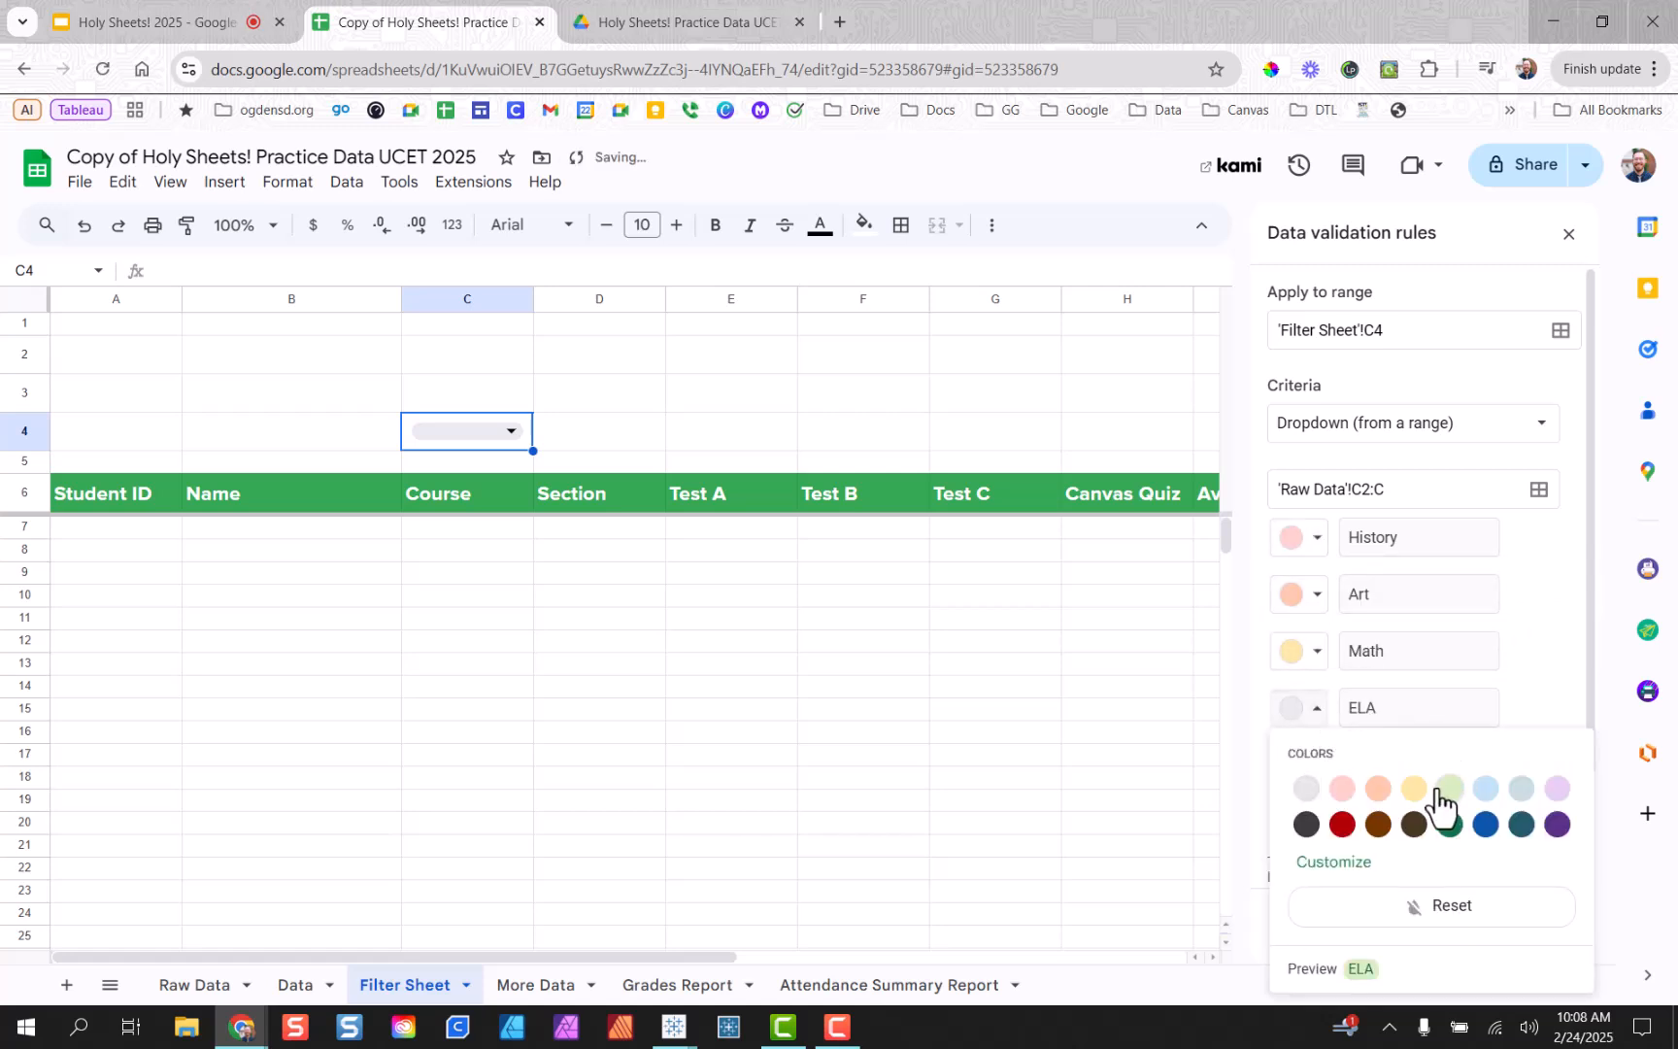
left_click(1441, 789)
left_click(1318, 766)
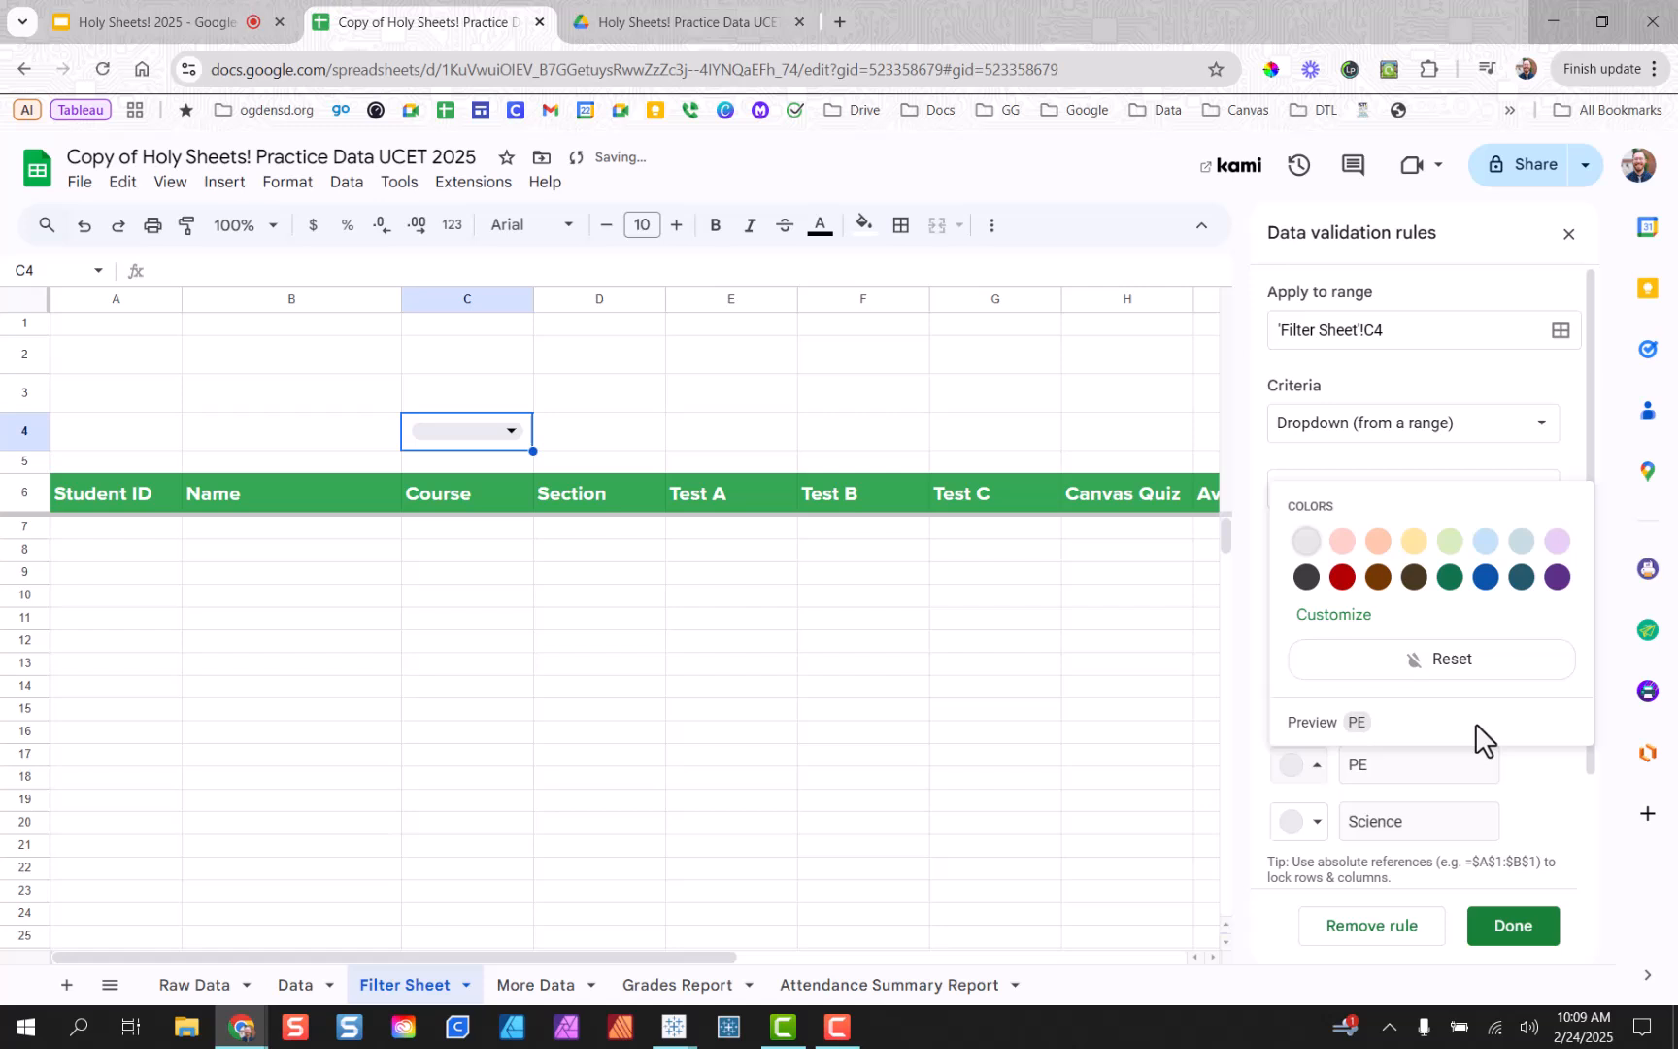
left_click(1482, 557)
left_click(1321, 824)
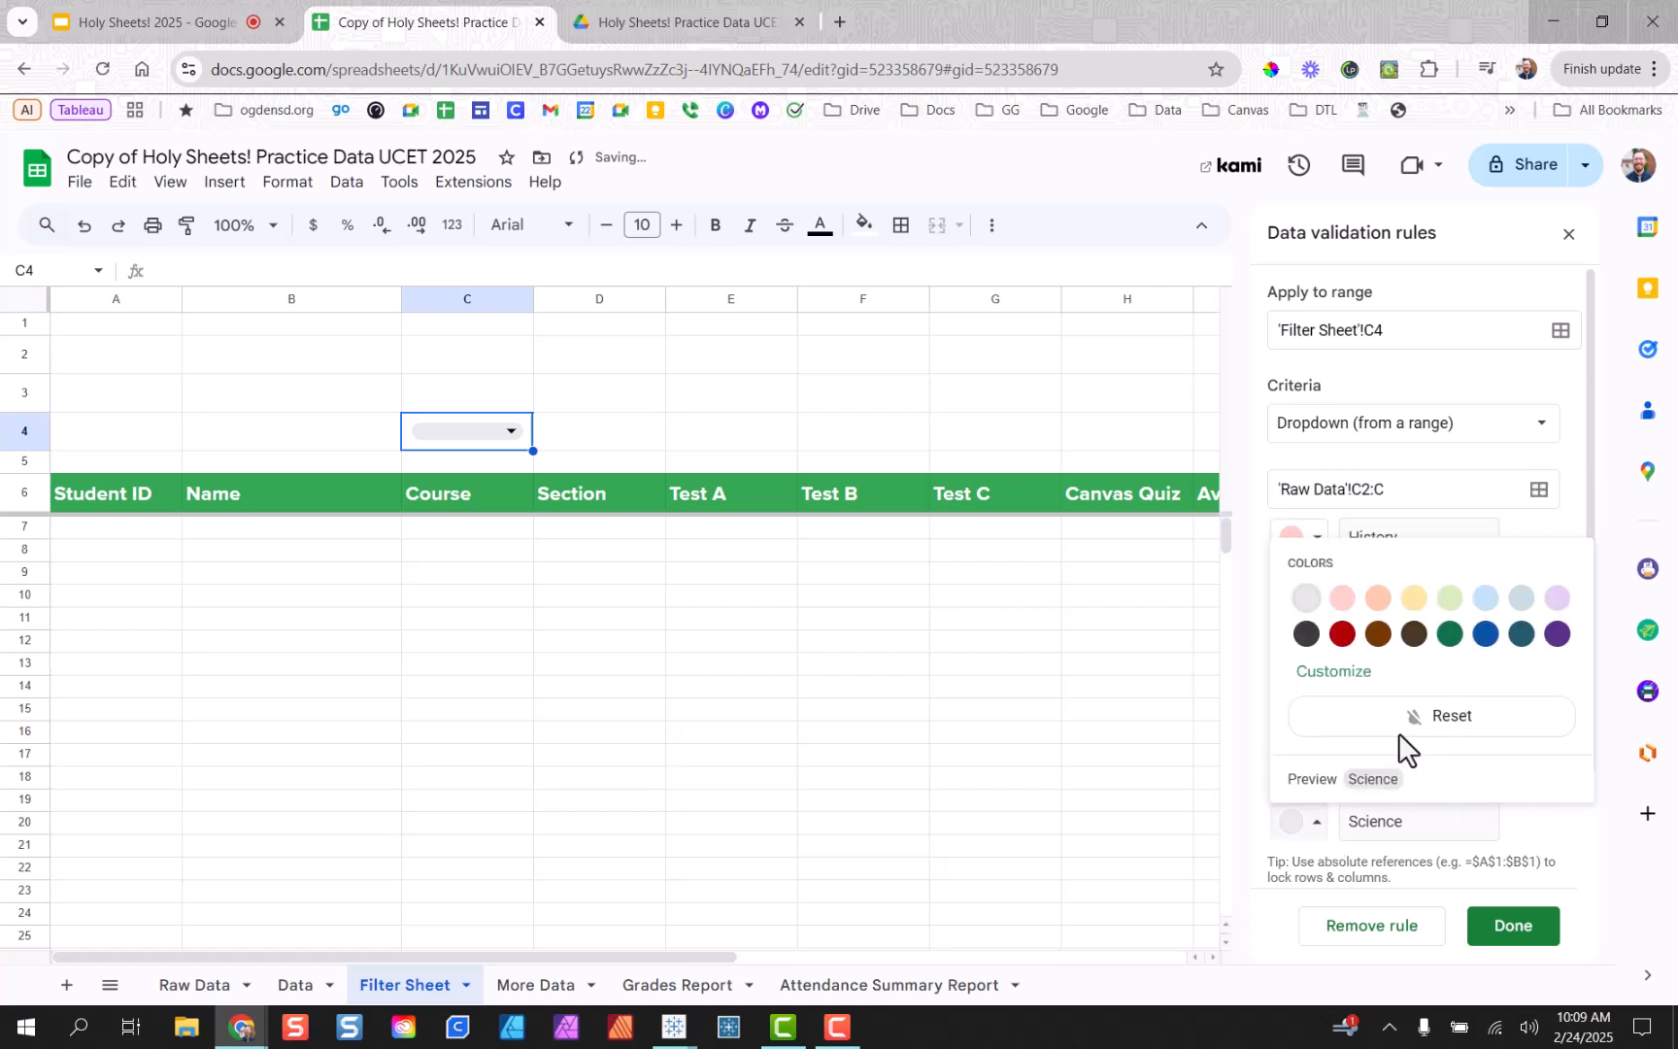
left_click(1565, 602)
left_click(1512, 931)
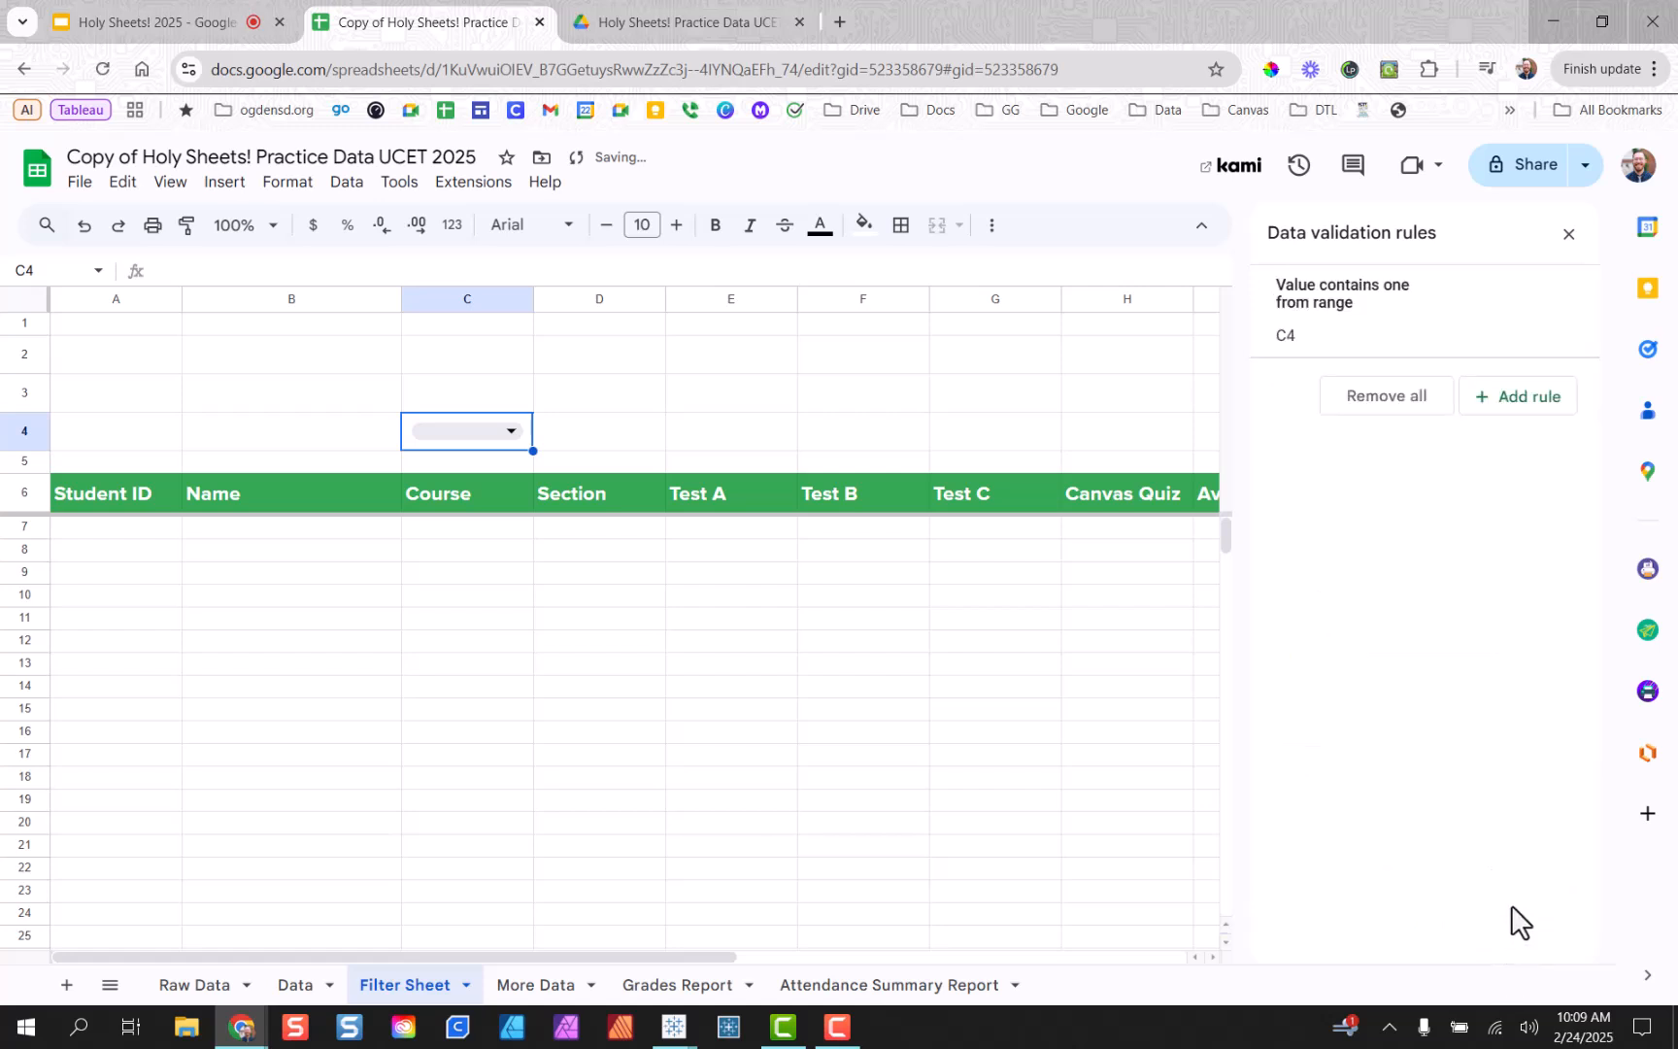
left_click(1568, 235)
Test the C4 dropdown by choosing Art, History and then ELA.
left_click(1096, 622)
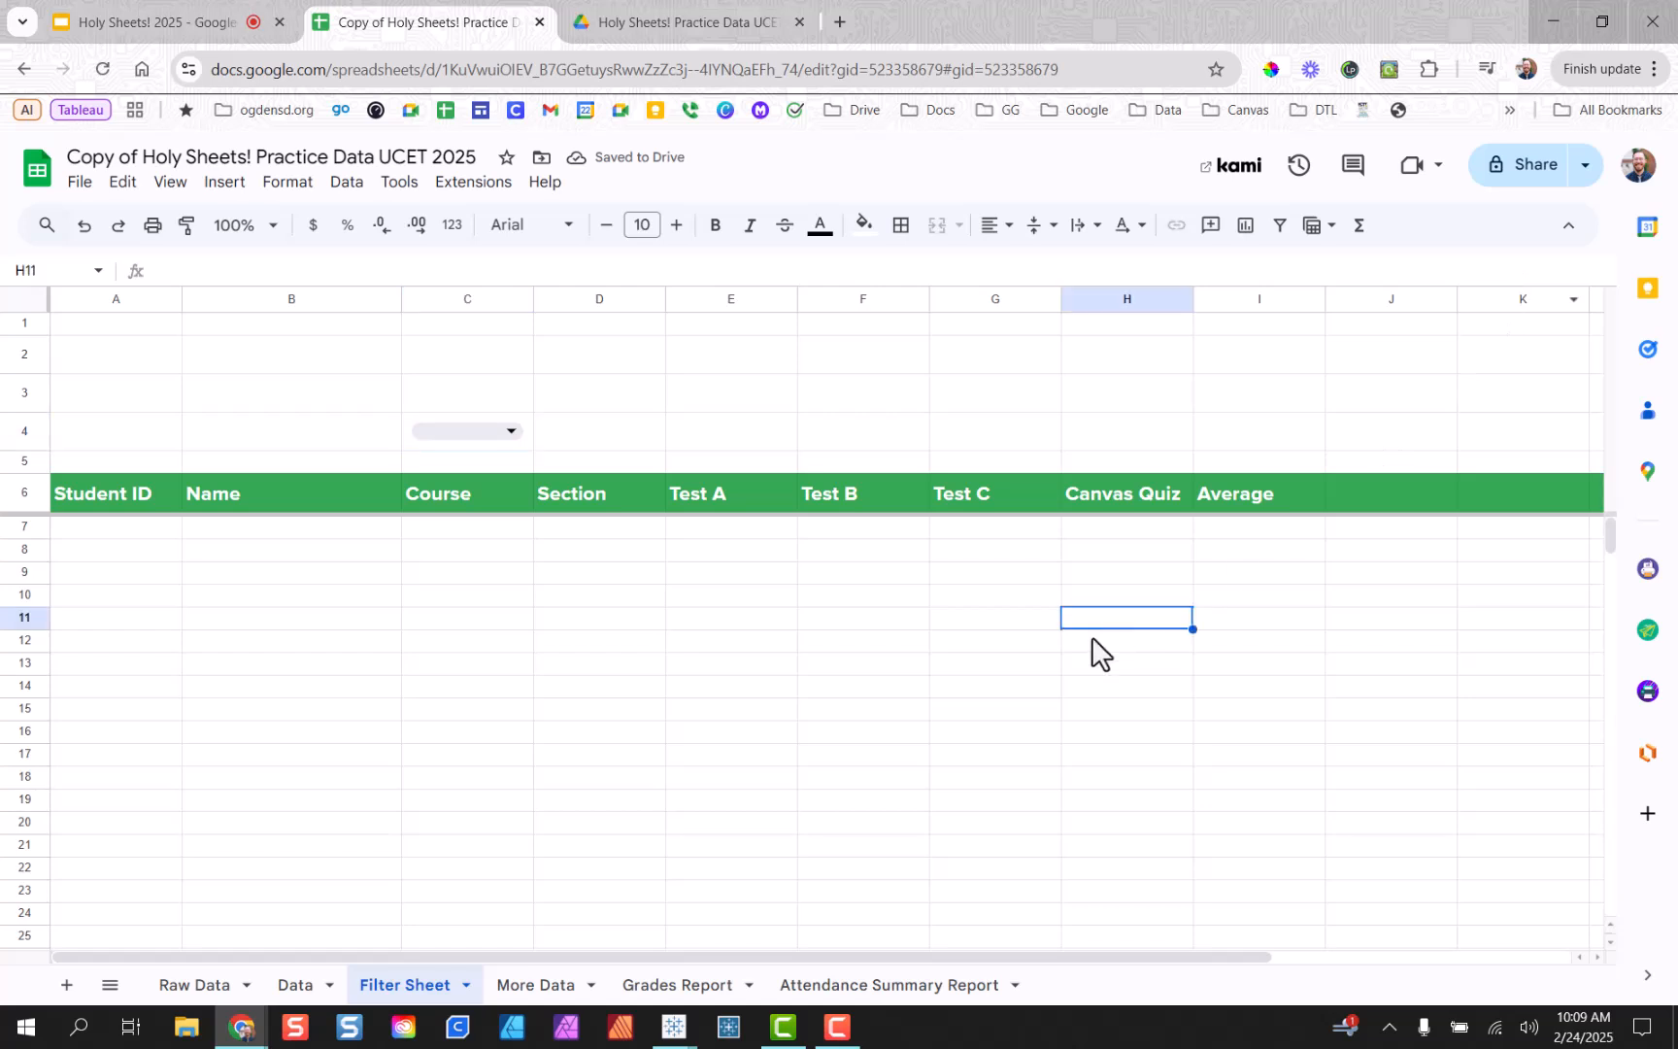
left_click(513, 431)
left_click(486, 503)
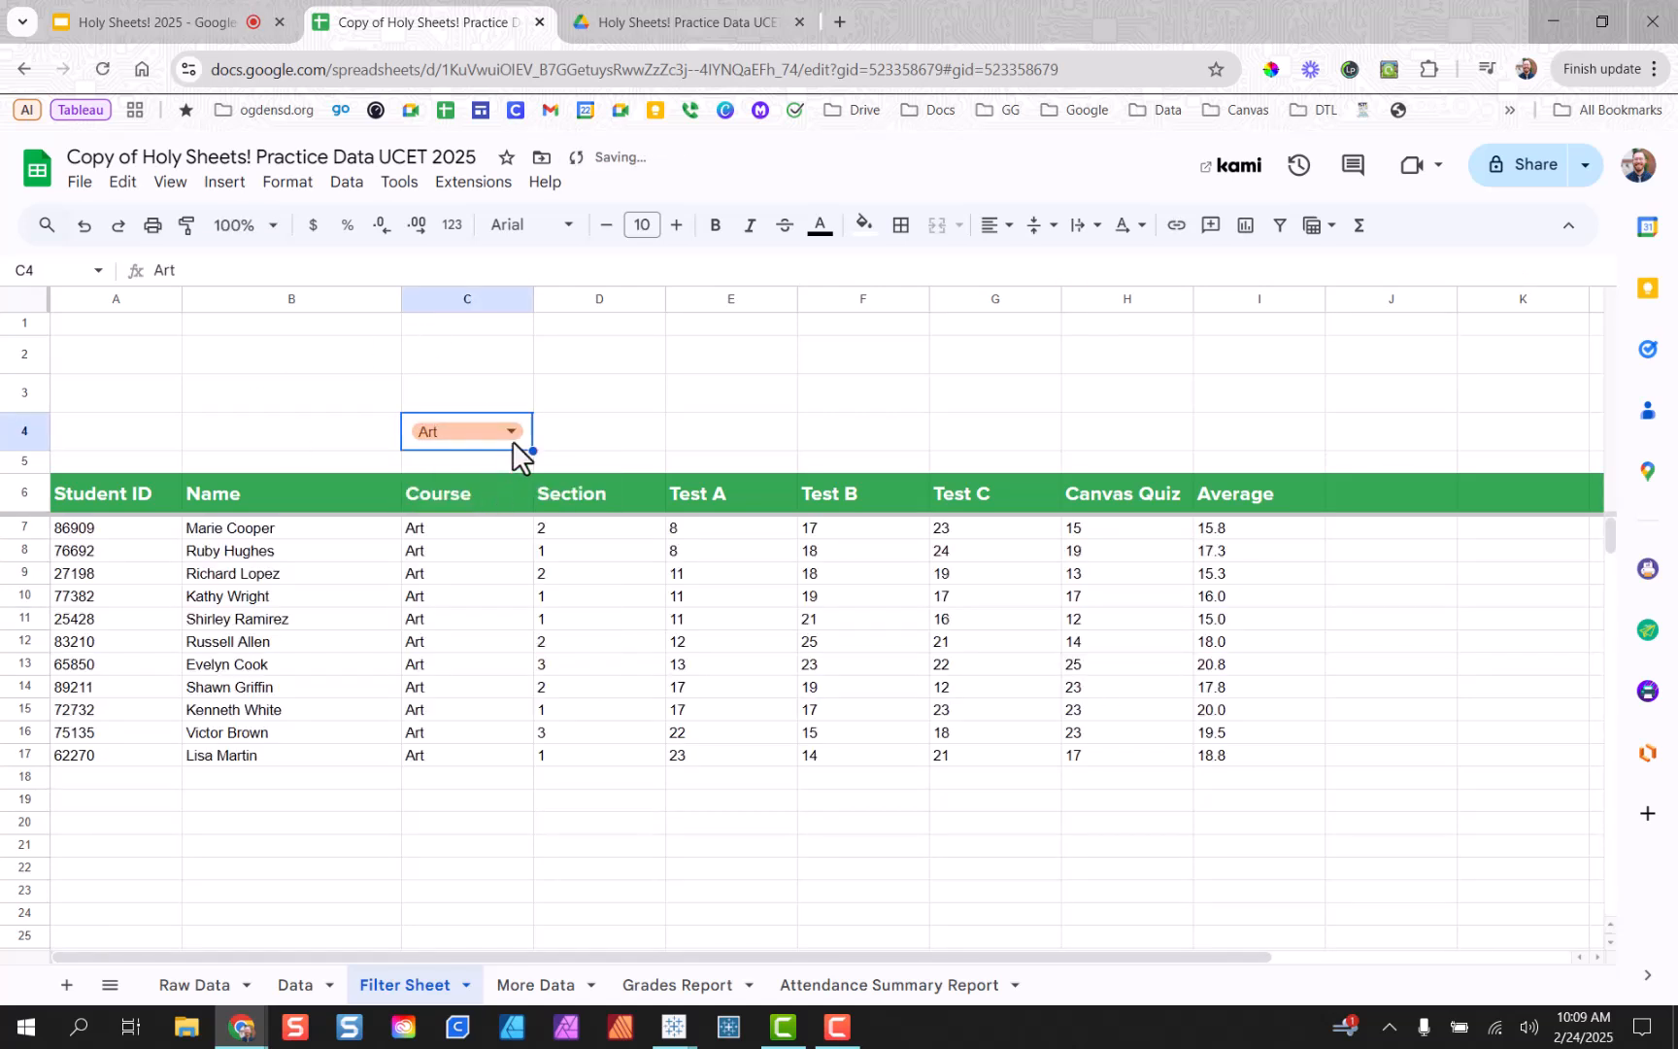
left_click(513, 433)
left_click(489, 471)
left_click(511, 434)
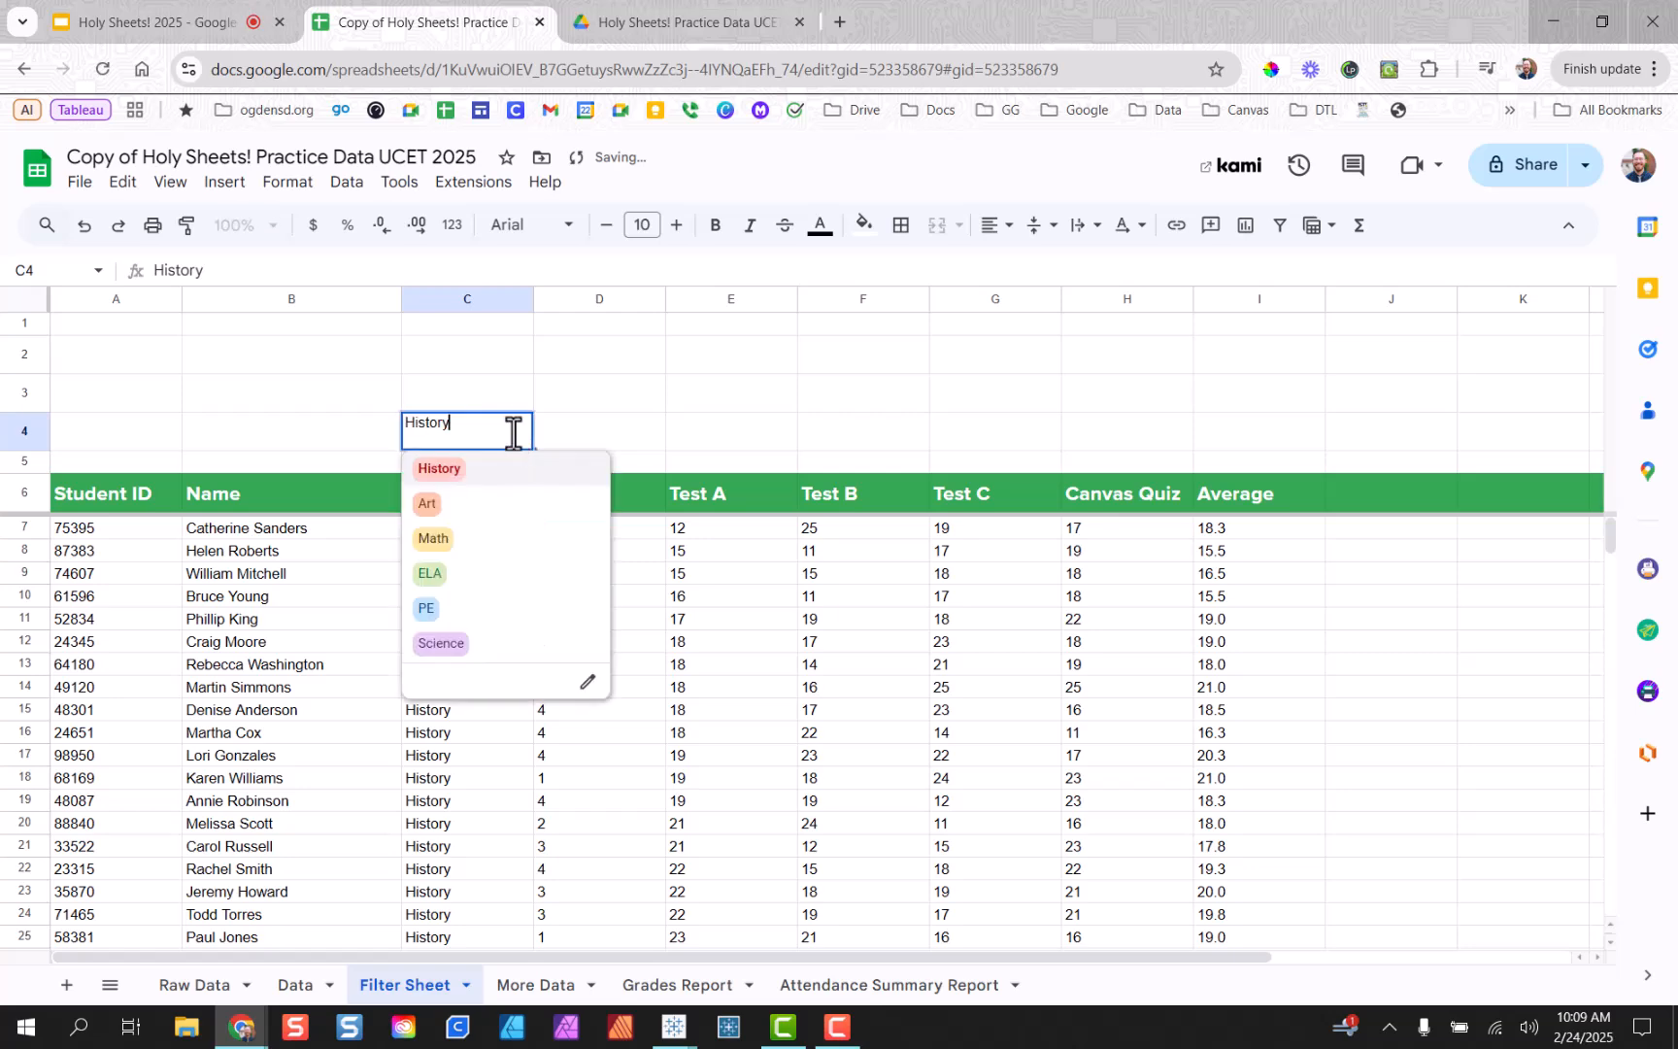
left_click(491, 575)
Choose PE and finally Math from the C4 dropdown to filter the table.
left_click(515, 437)
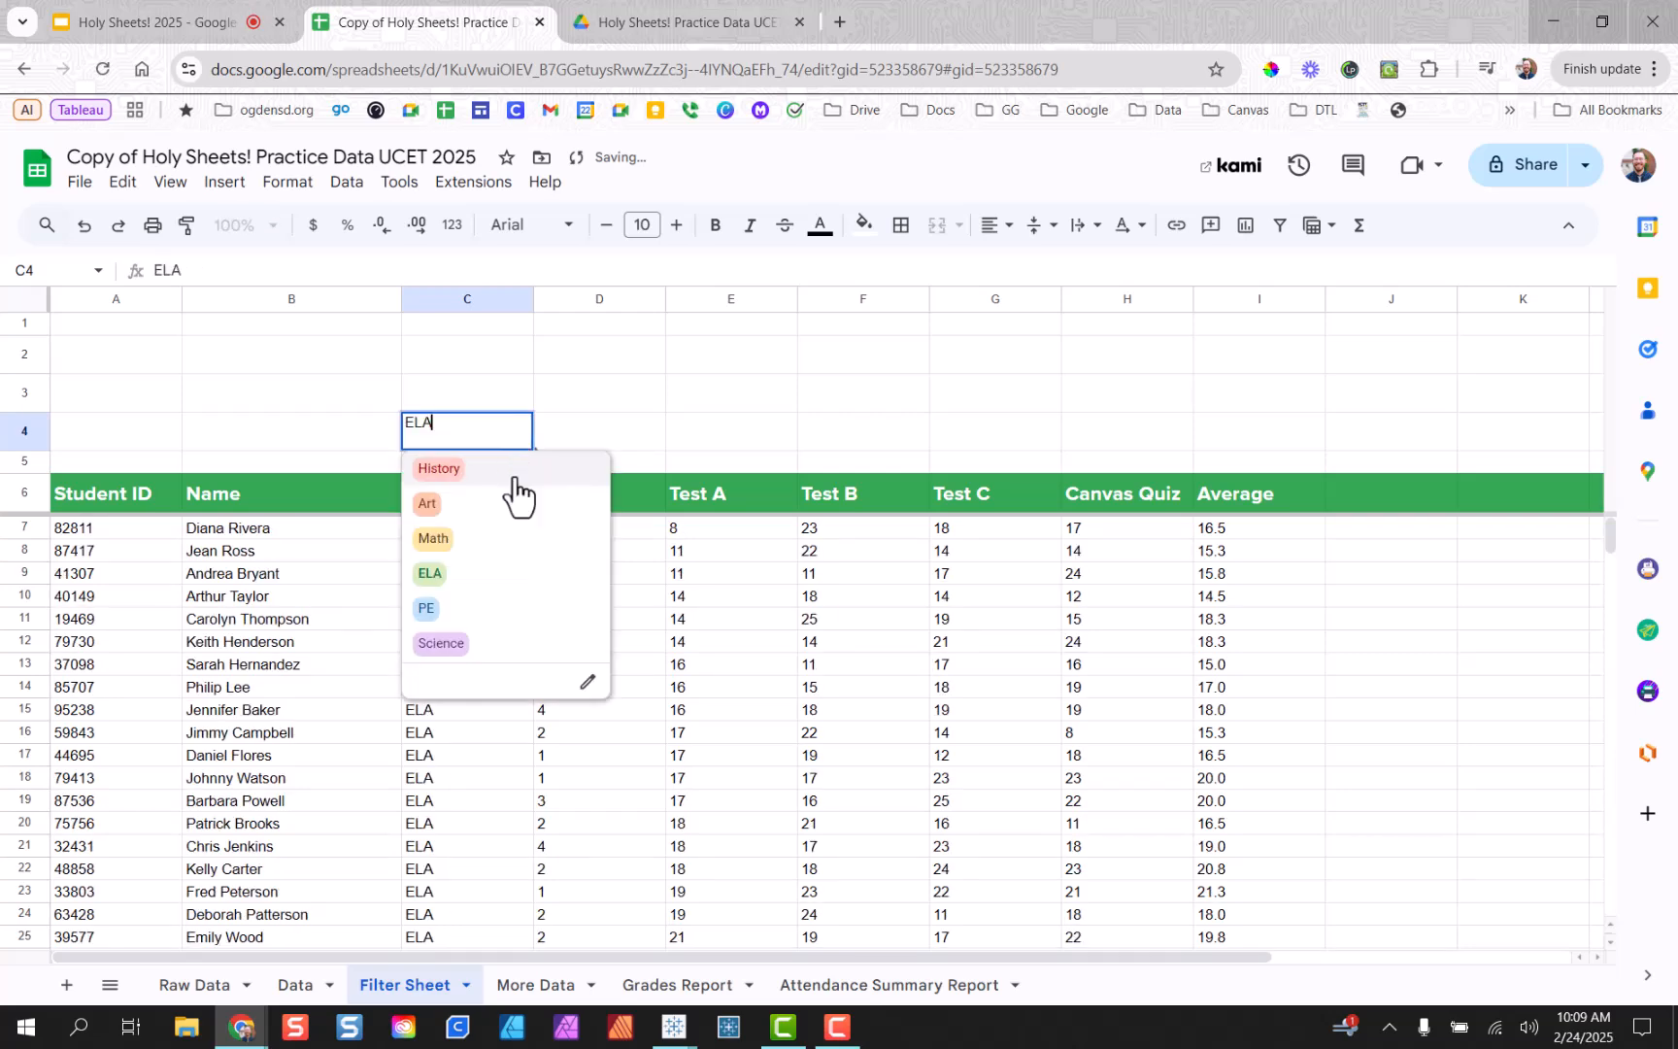
left_click(481, 680)
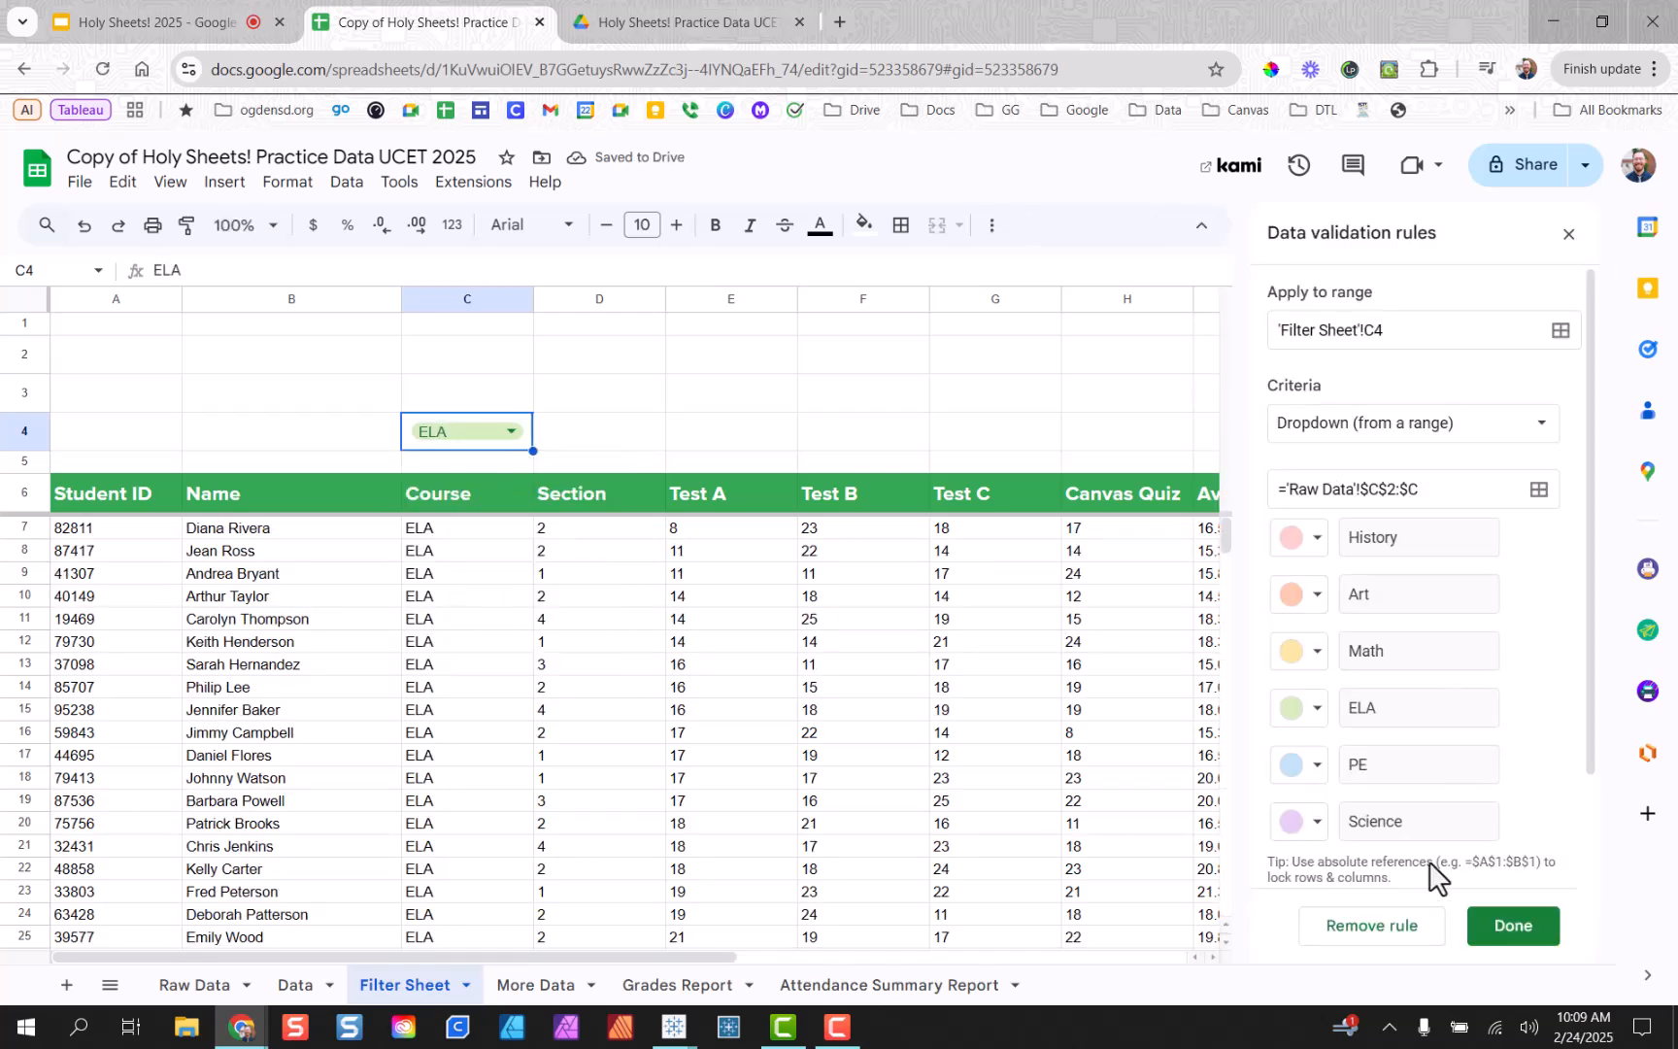
left_click(1569, 237)
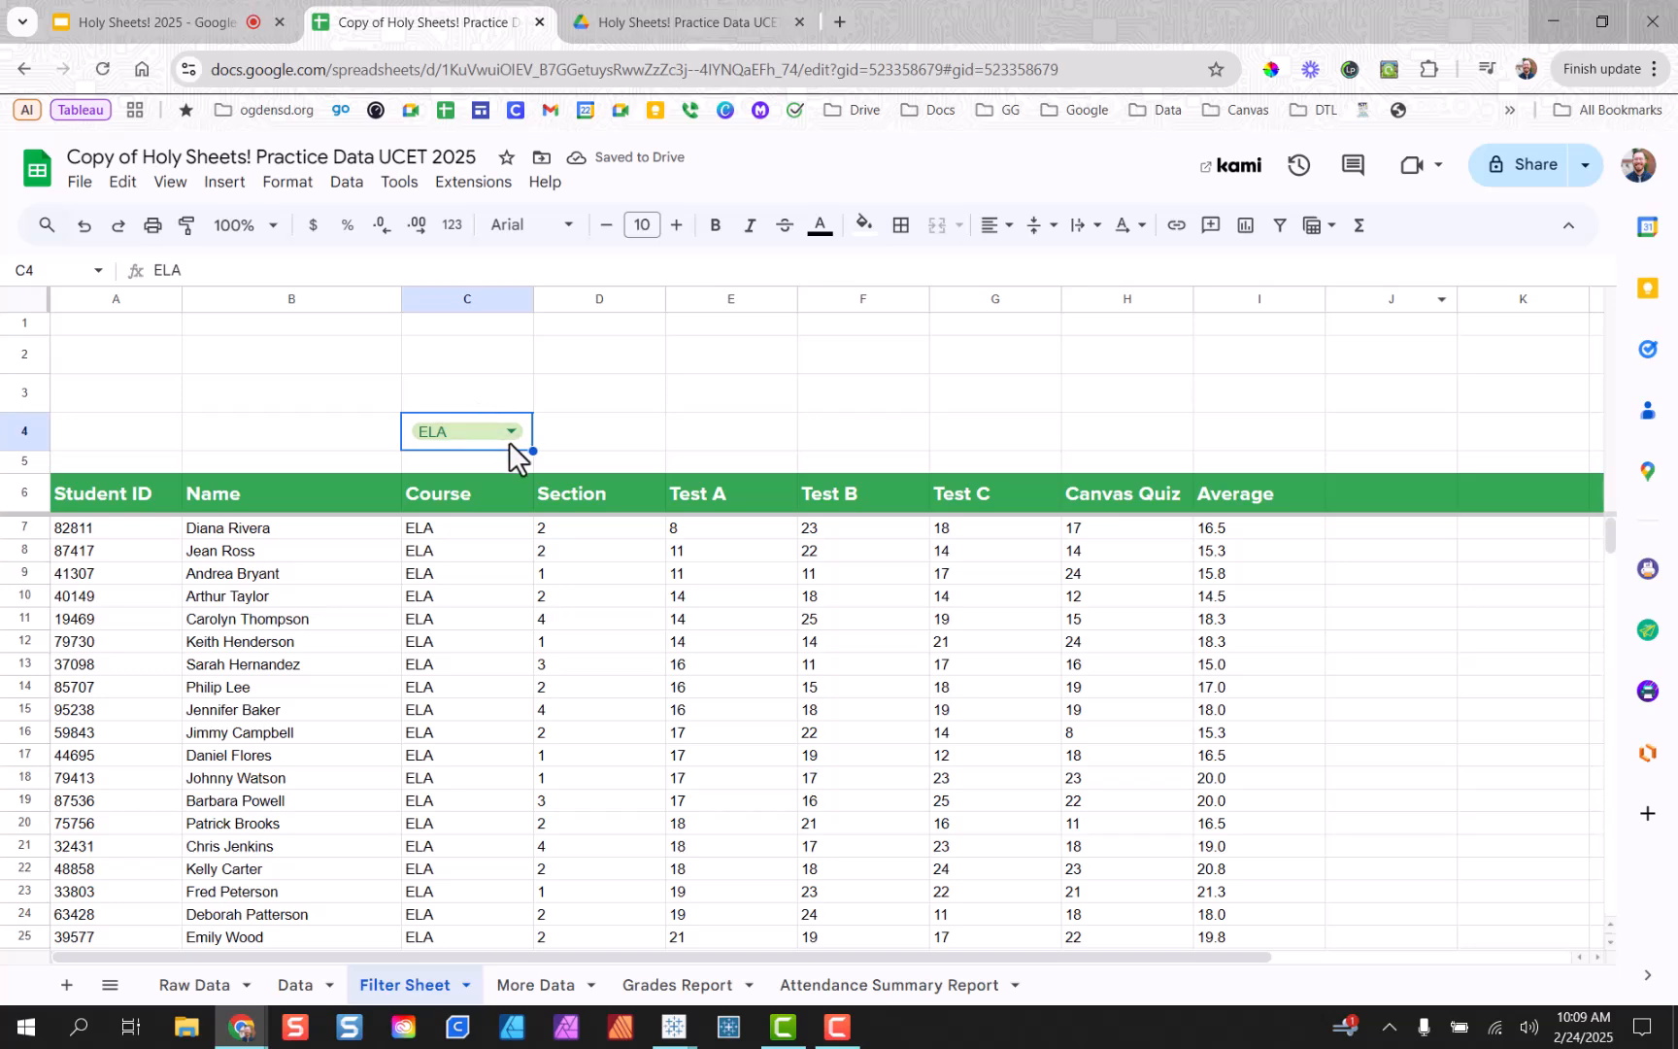
left_click(507, 437)
left_click(483, 609)
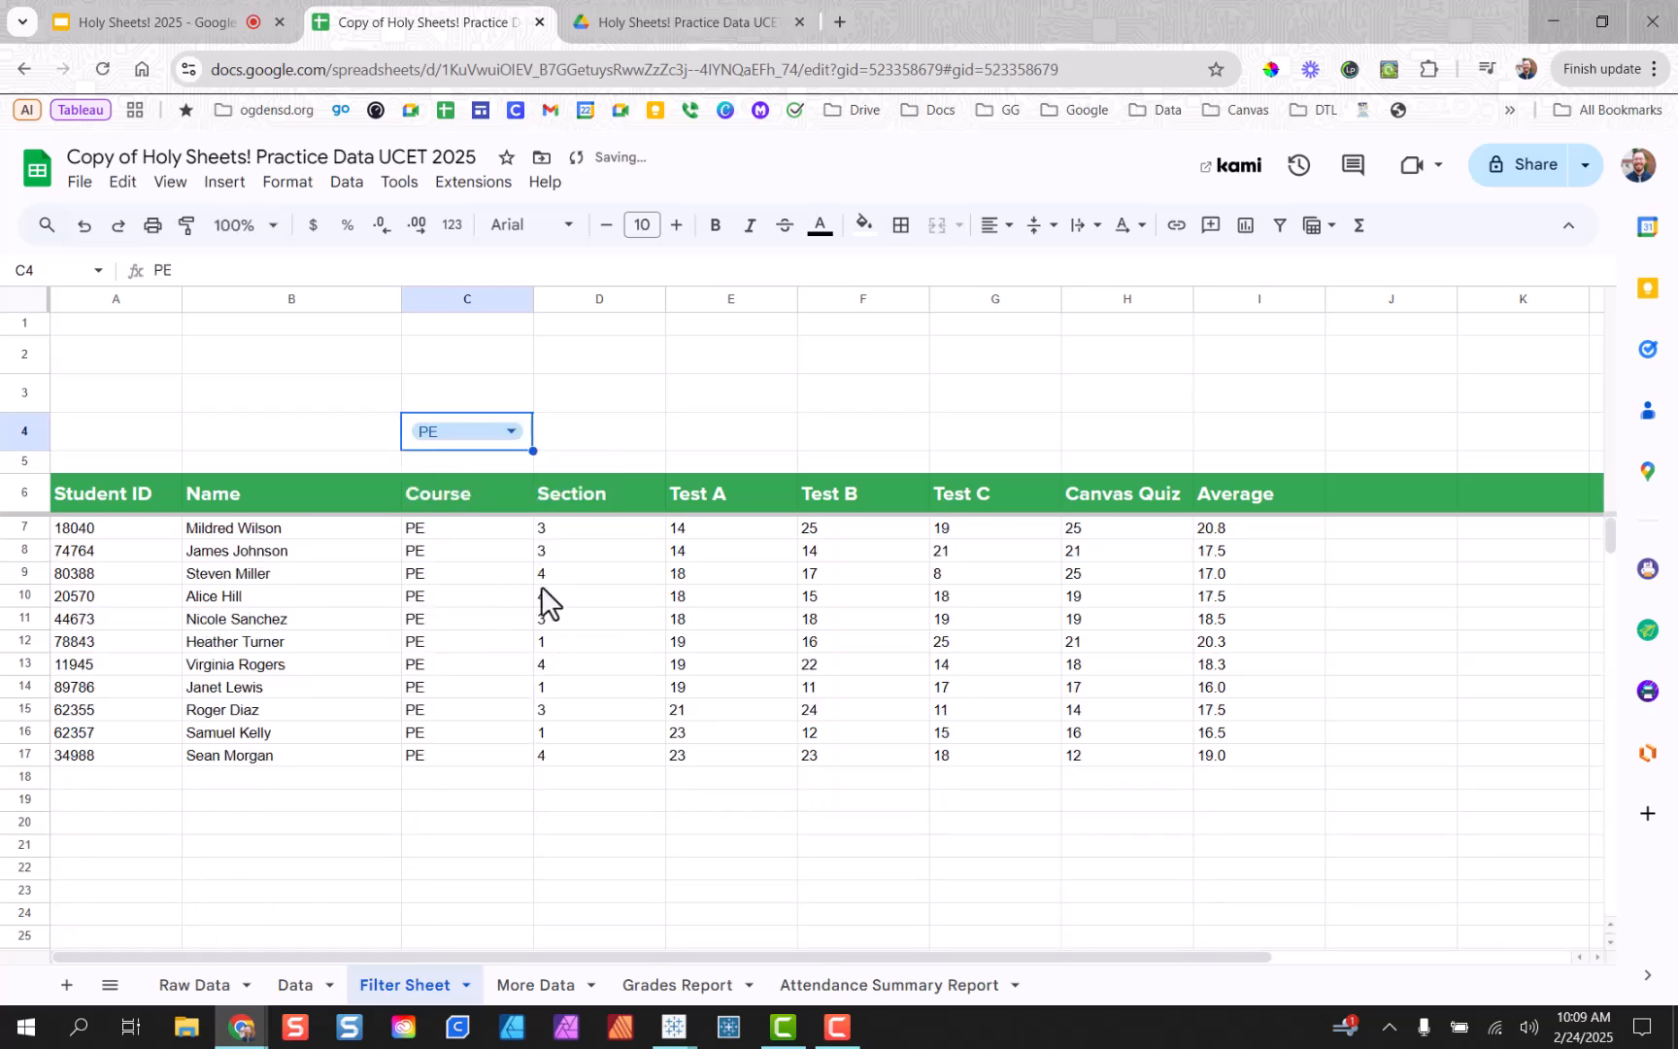
left_click(506, 440)
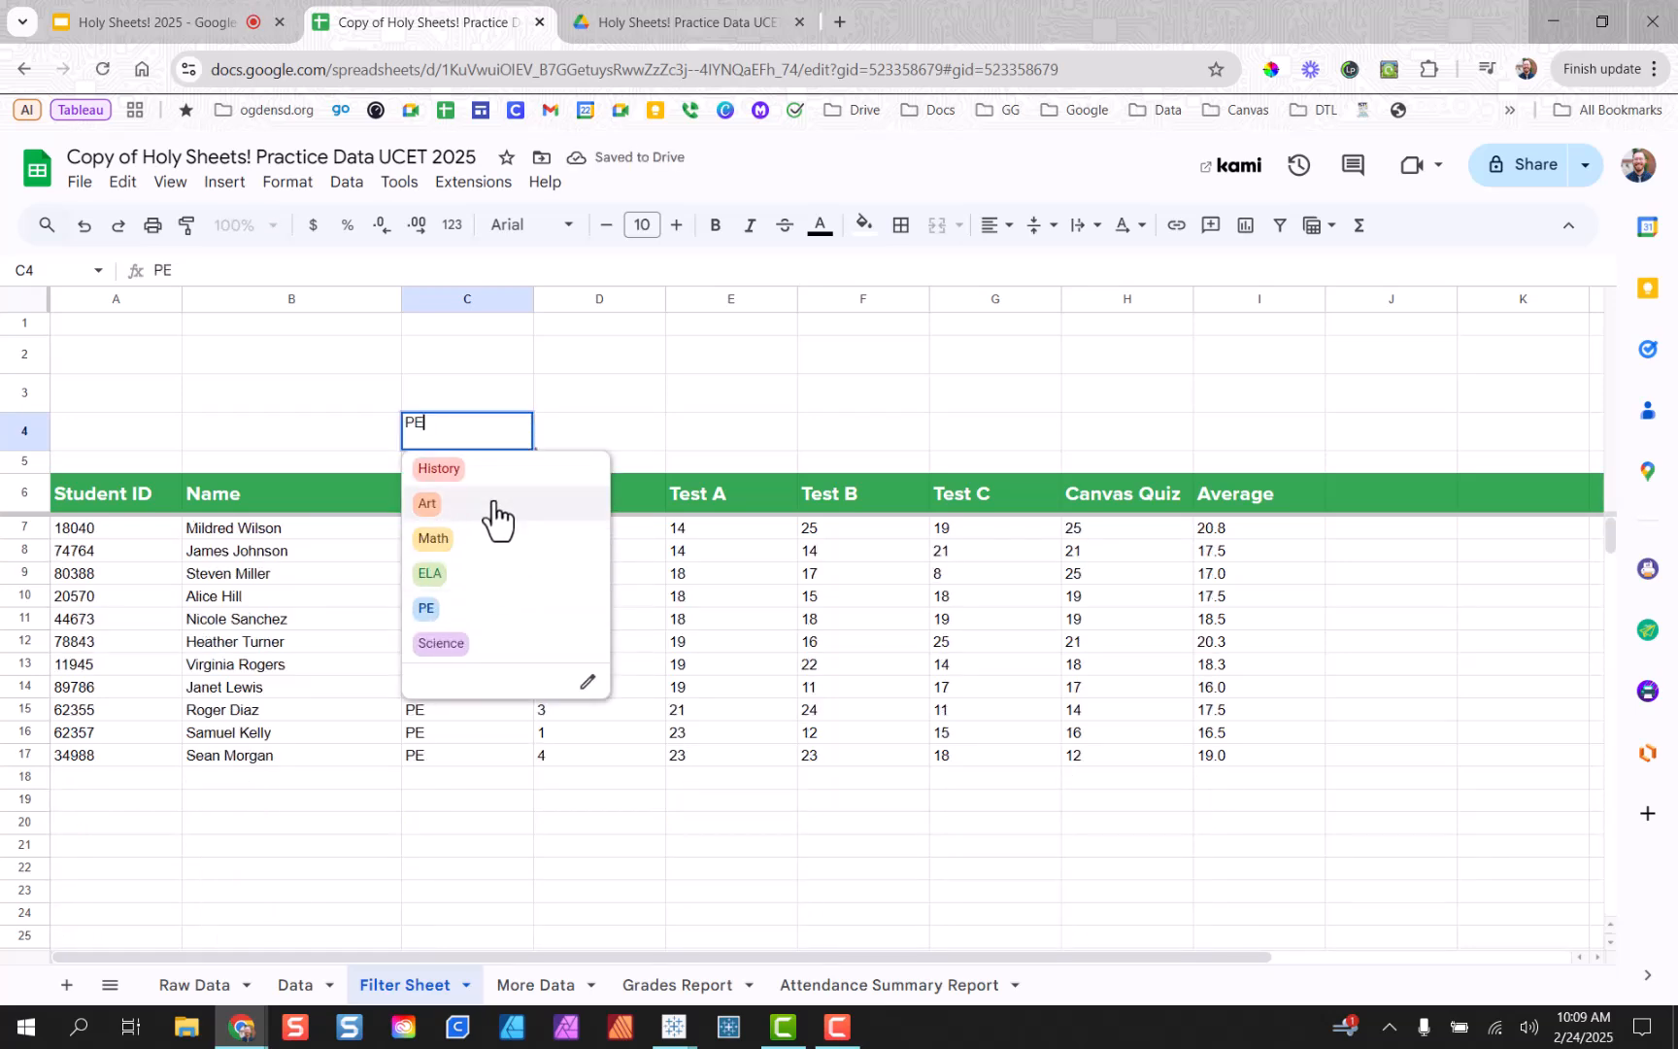
left_click(497, 540)
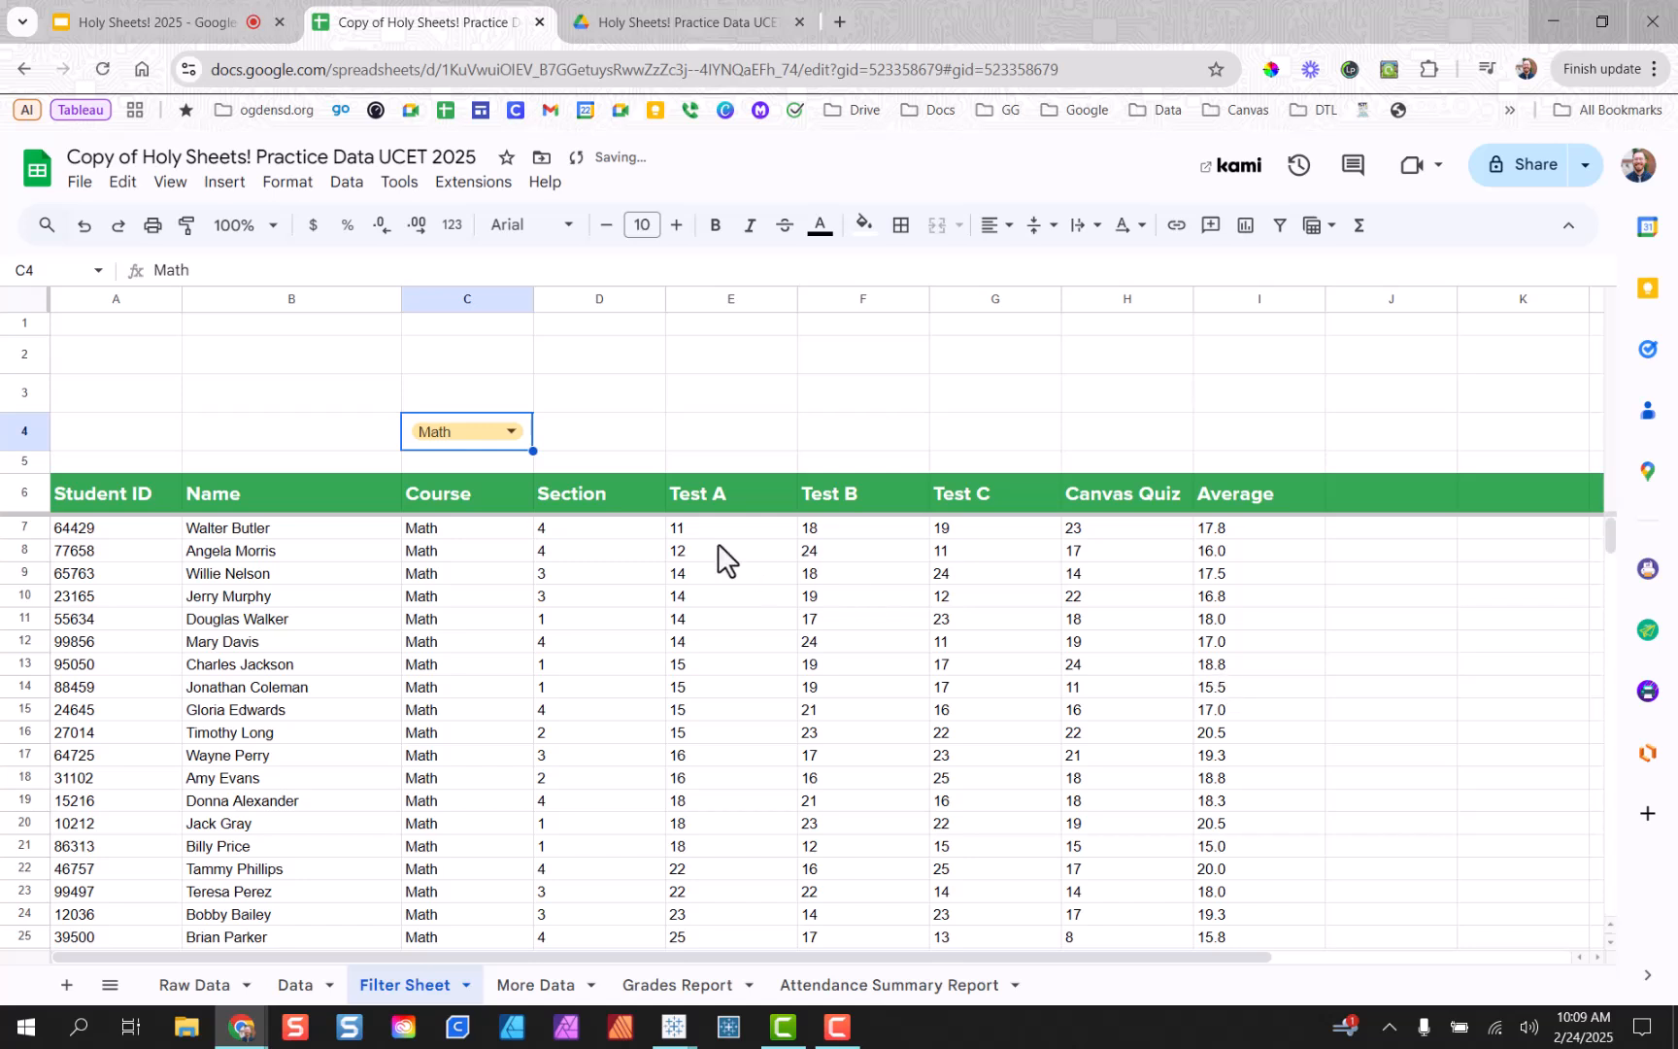
Try sorting the Math students by column 3 in the A7 formula and check the order.
left_click_drag(721, 534, 716, 826)
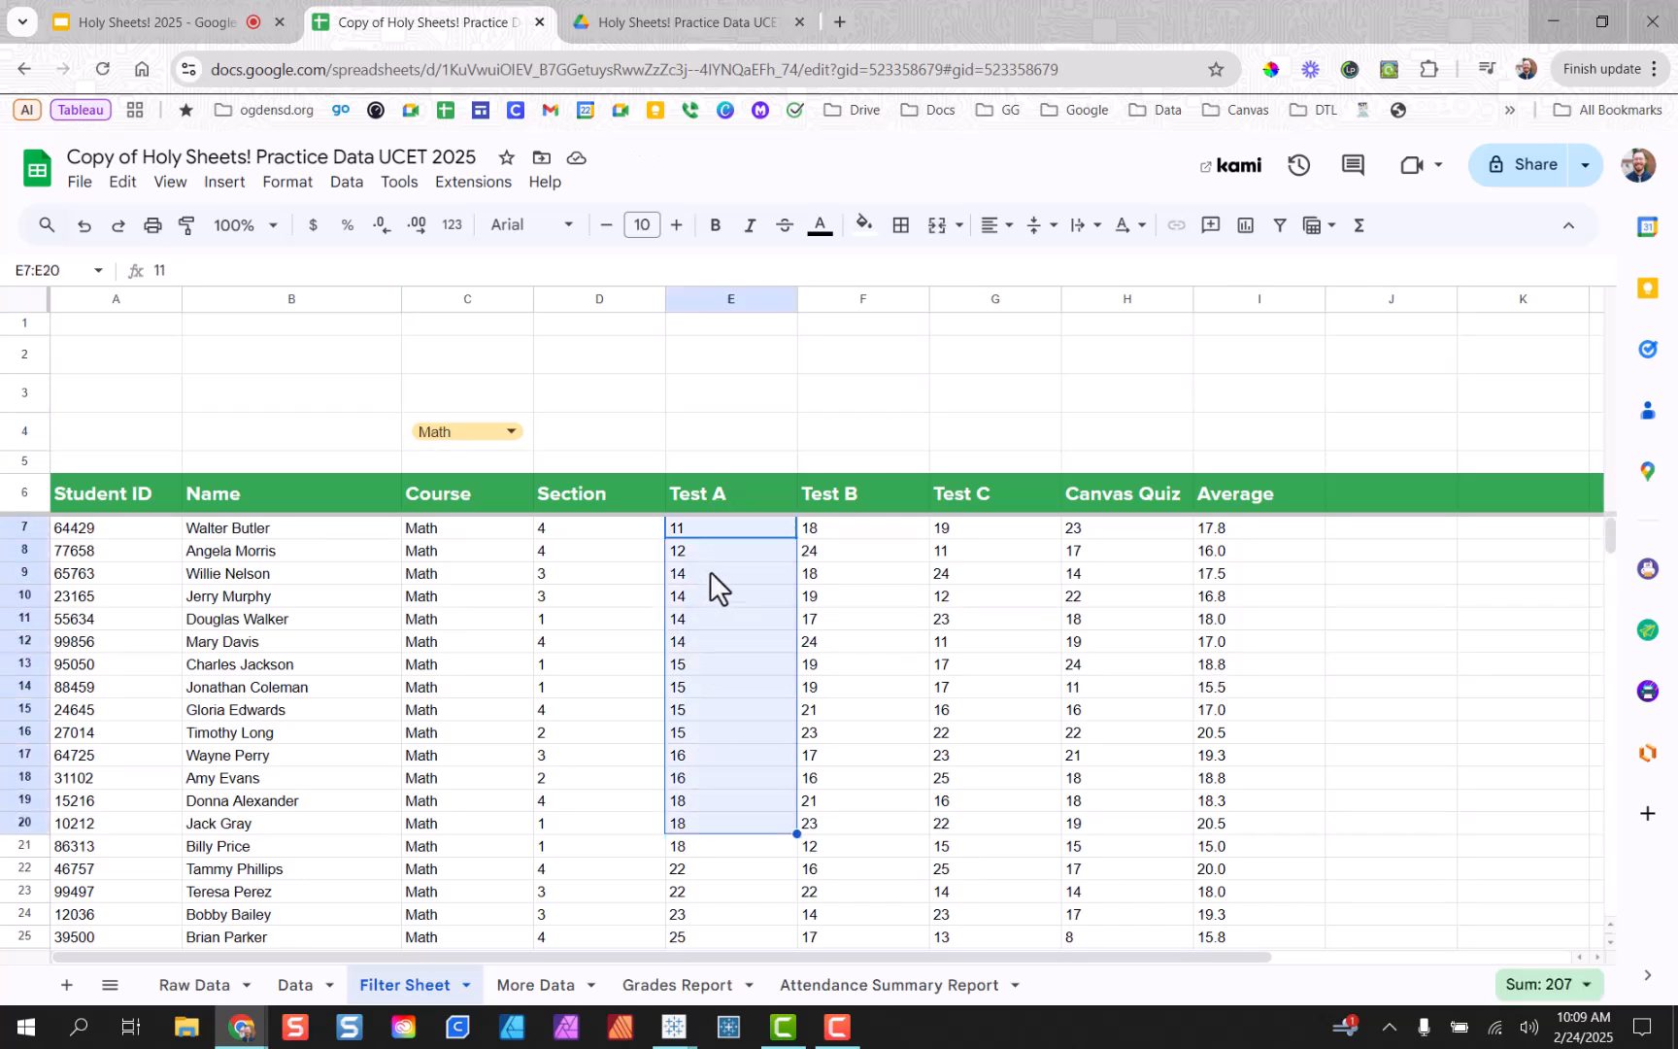
left_click(116, 539)
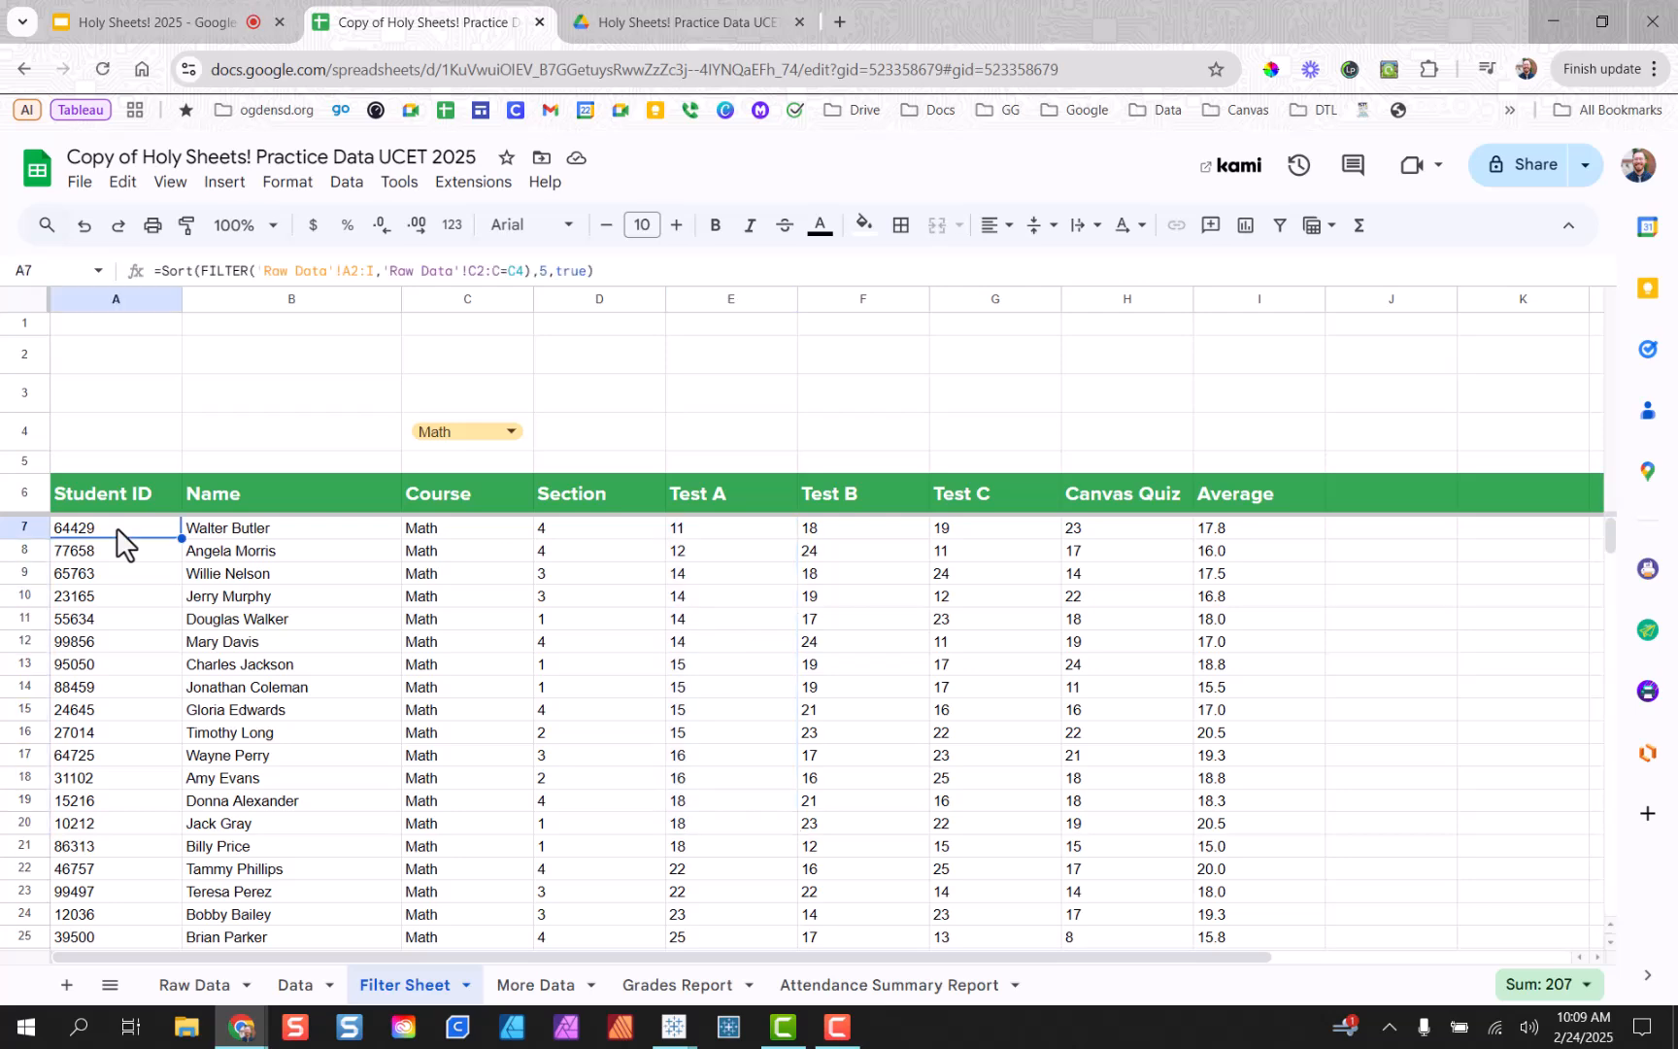
double_click(180, 537)
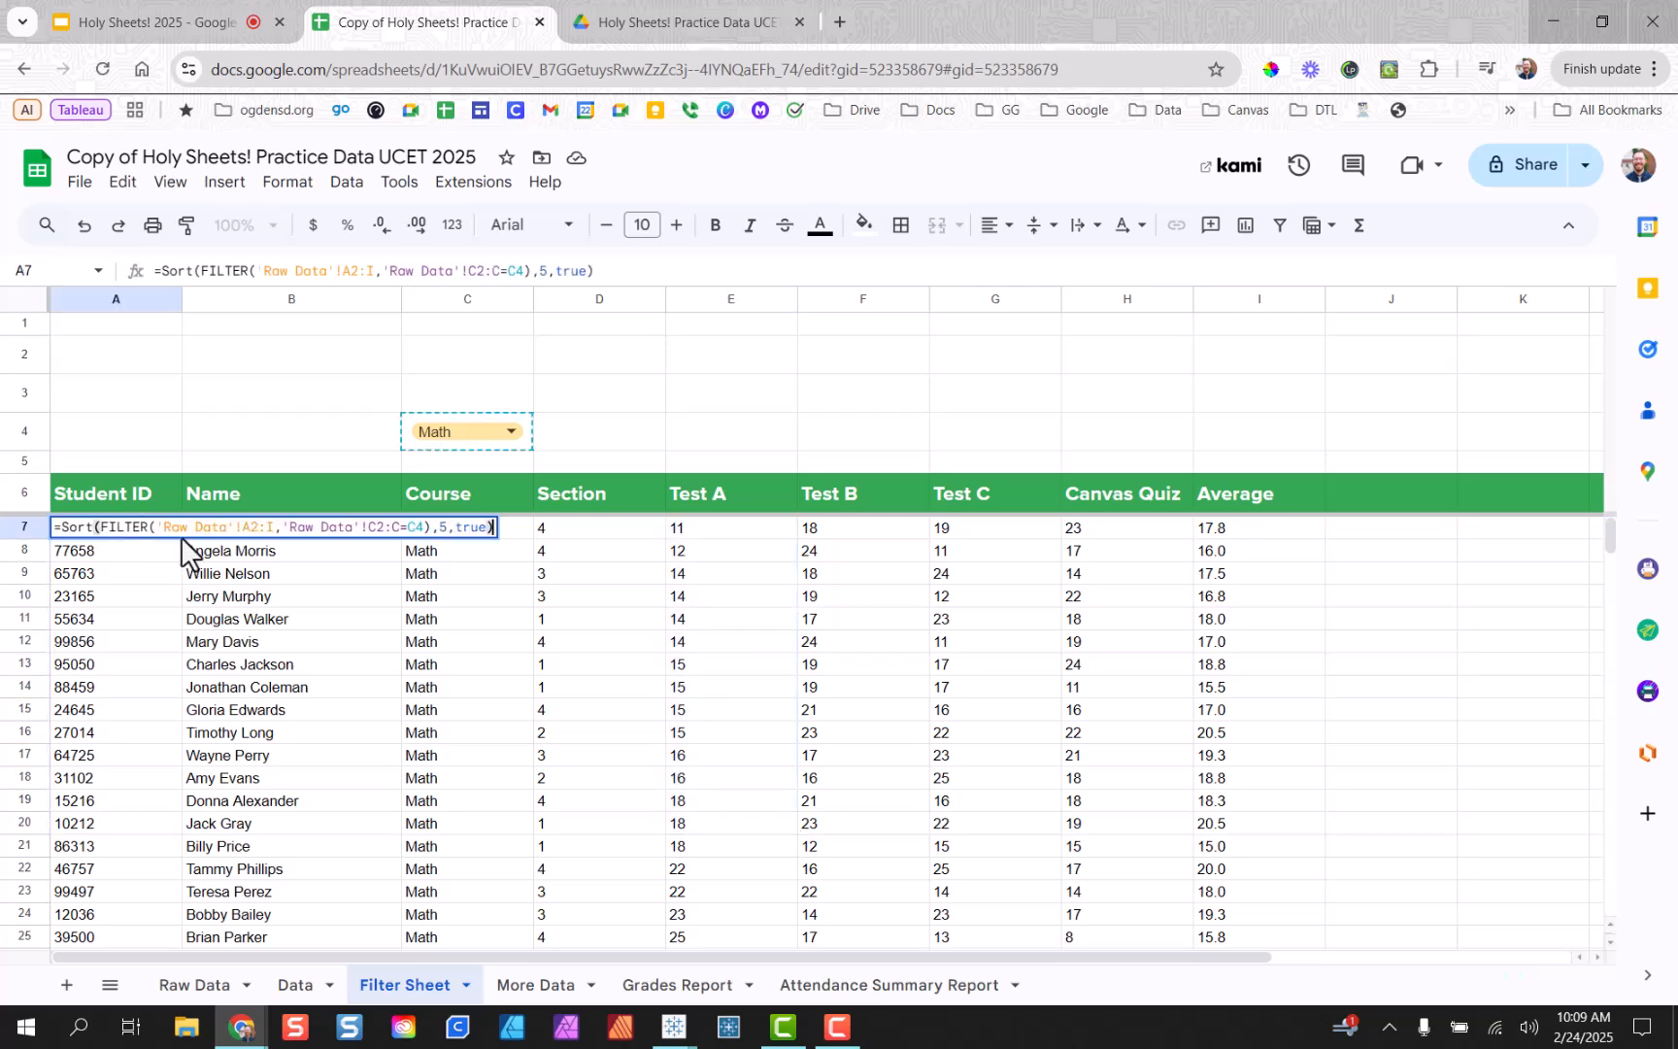
double_click(442, 527)
type("3")
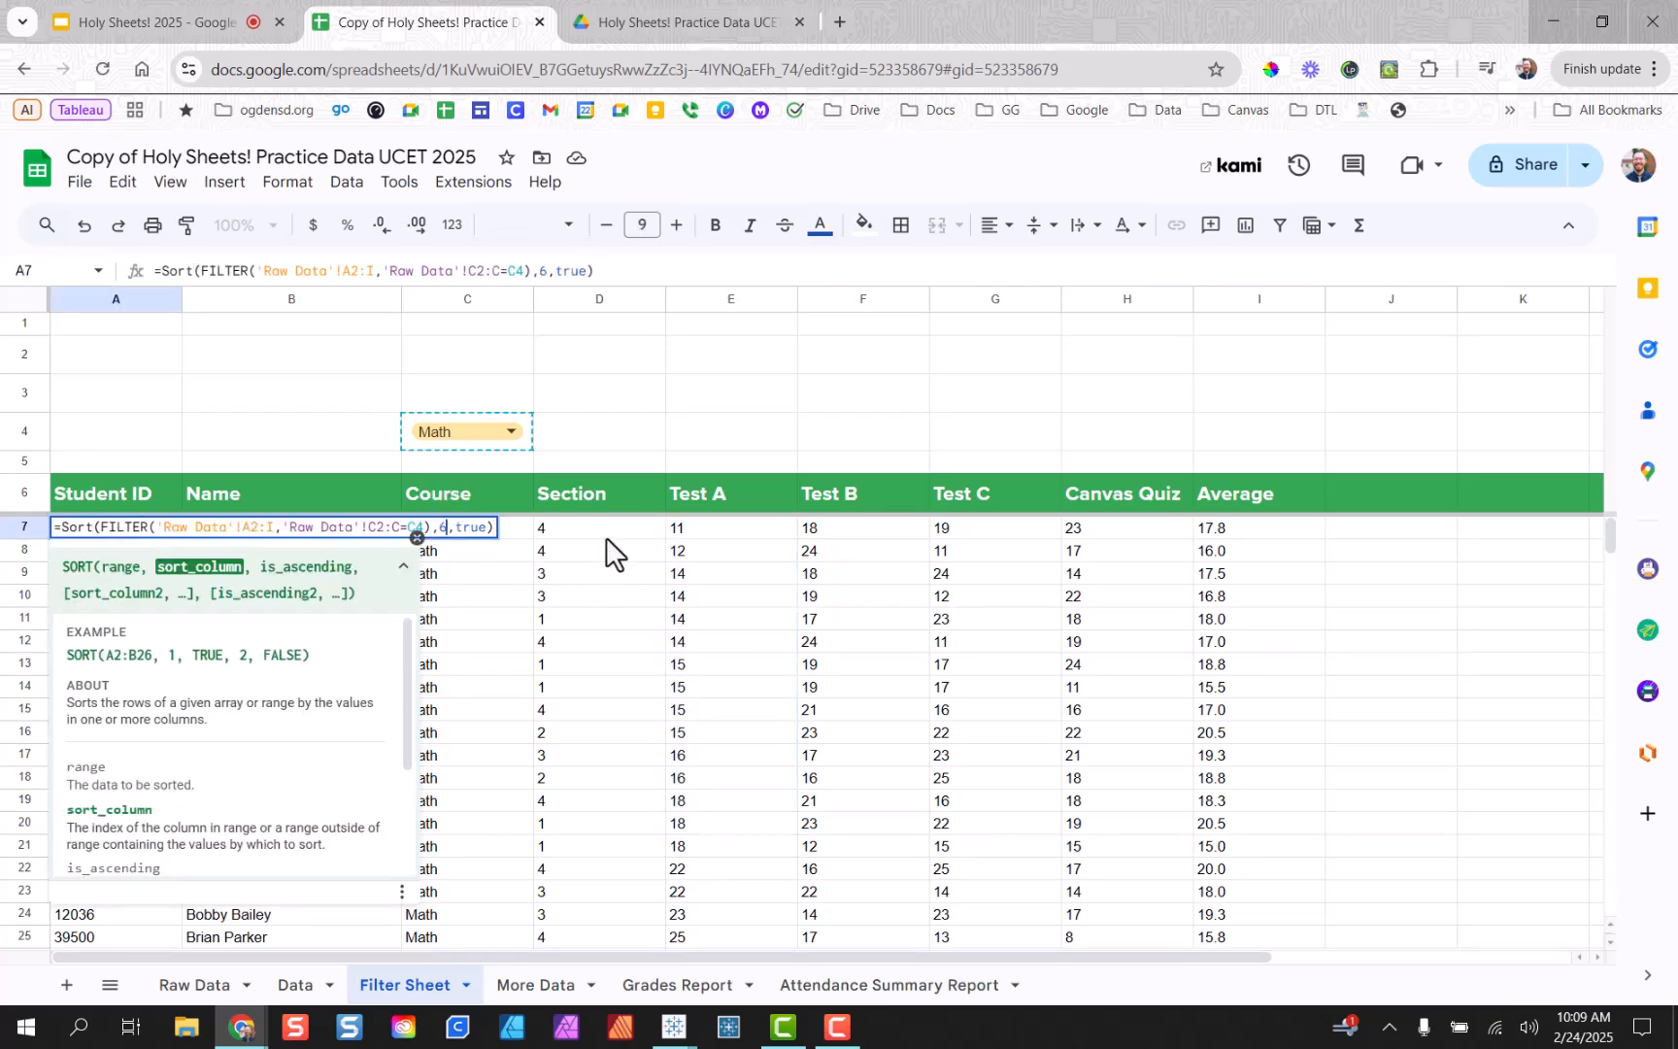
key("Return")
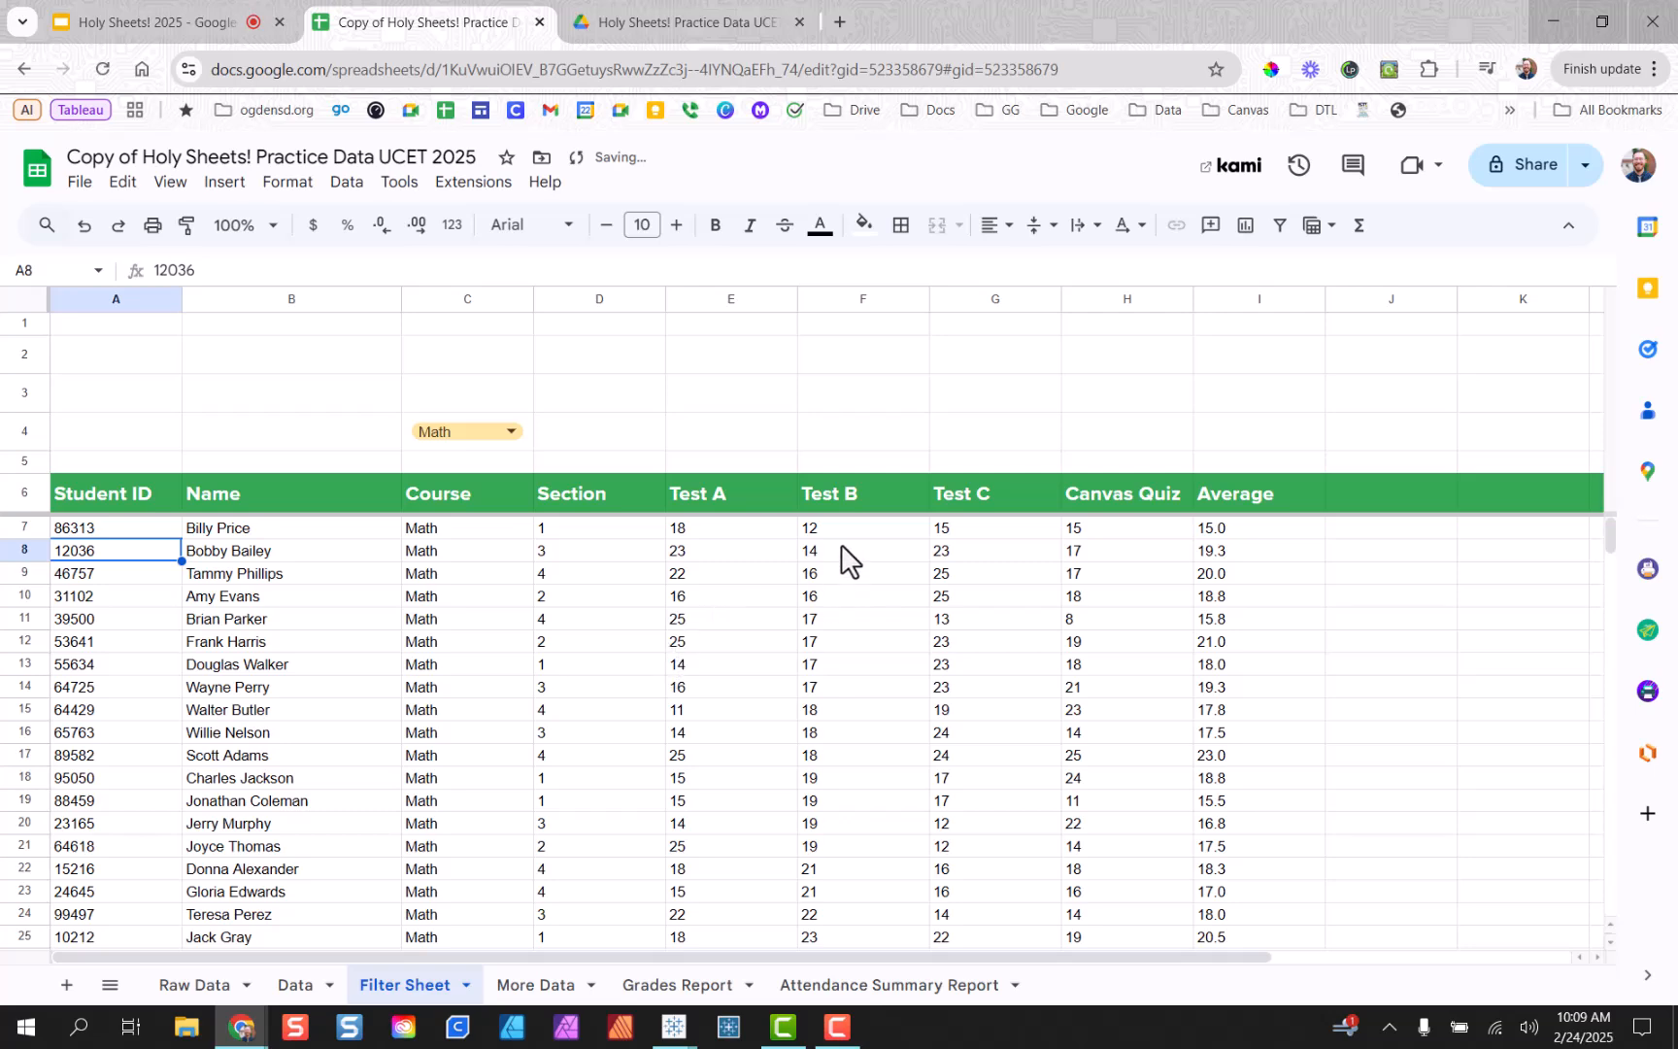
left_click_drag(470, 533, 471, 633)
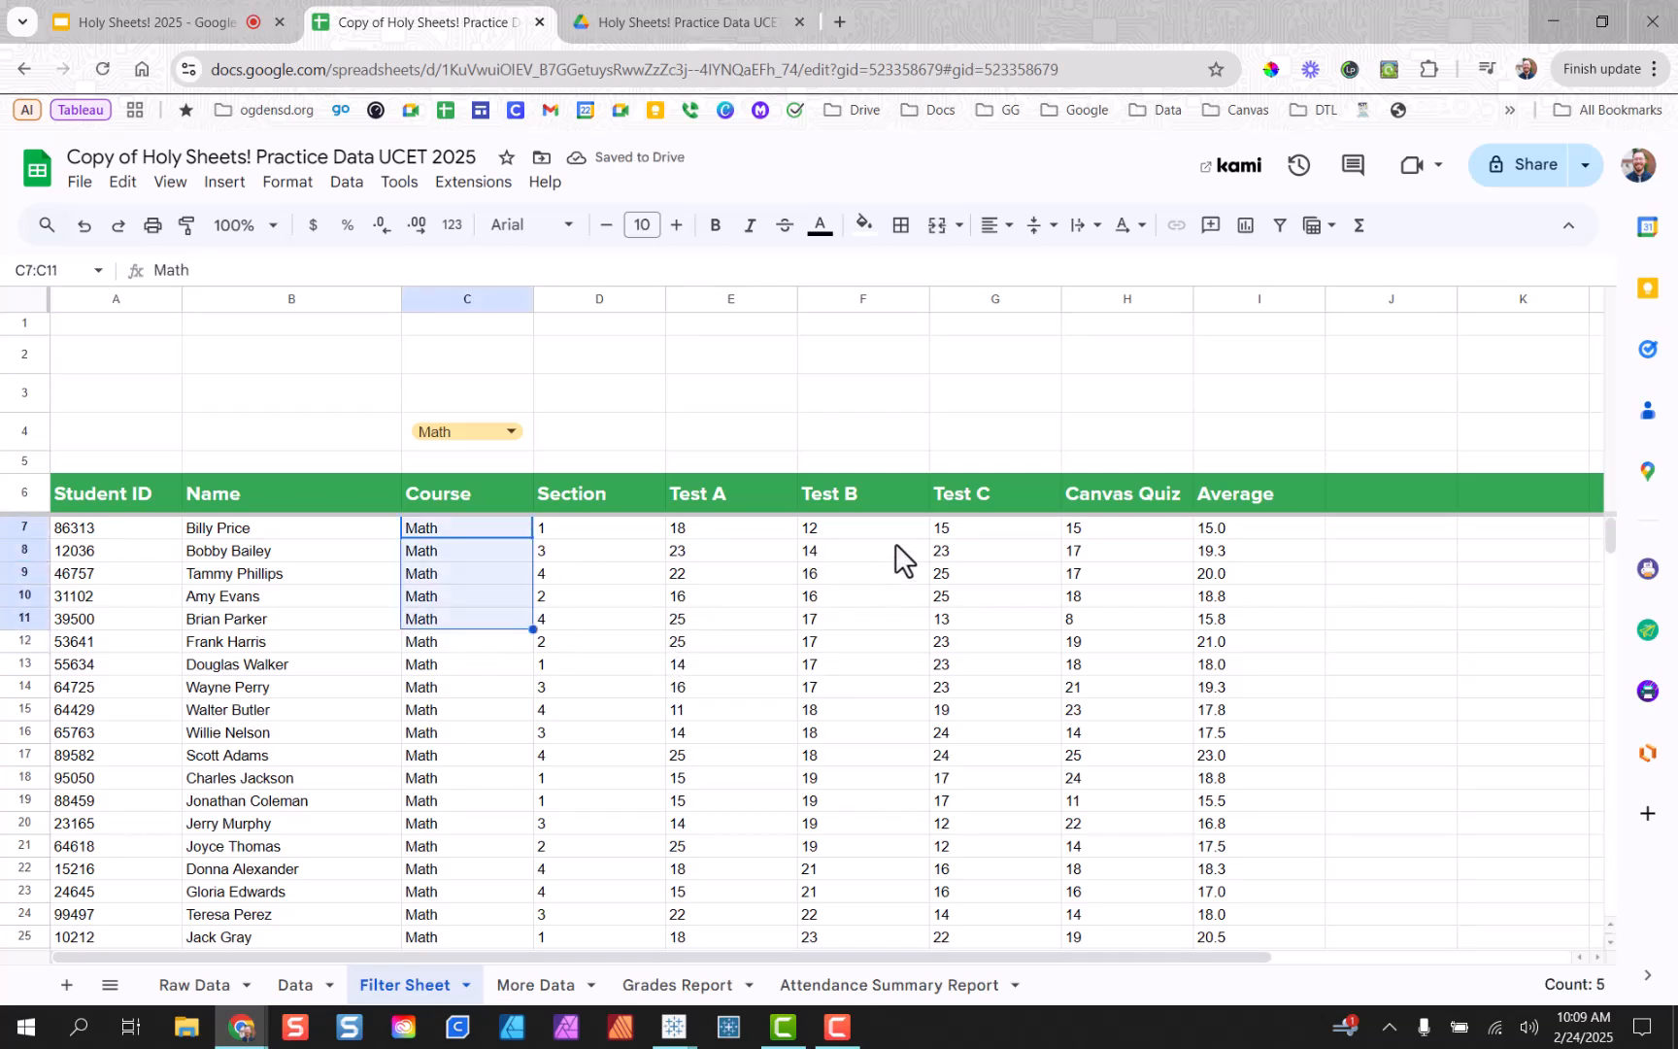
left_click_drag(898, 530, 880, 863)
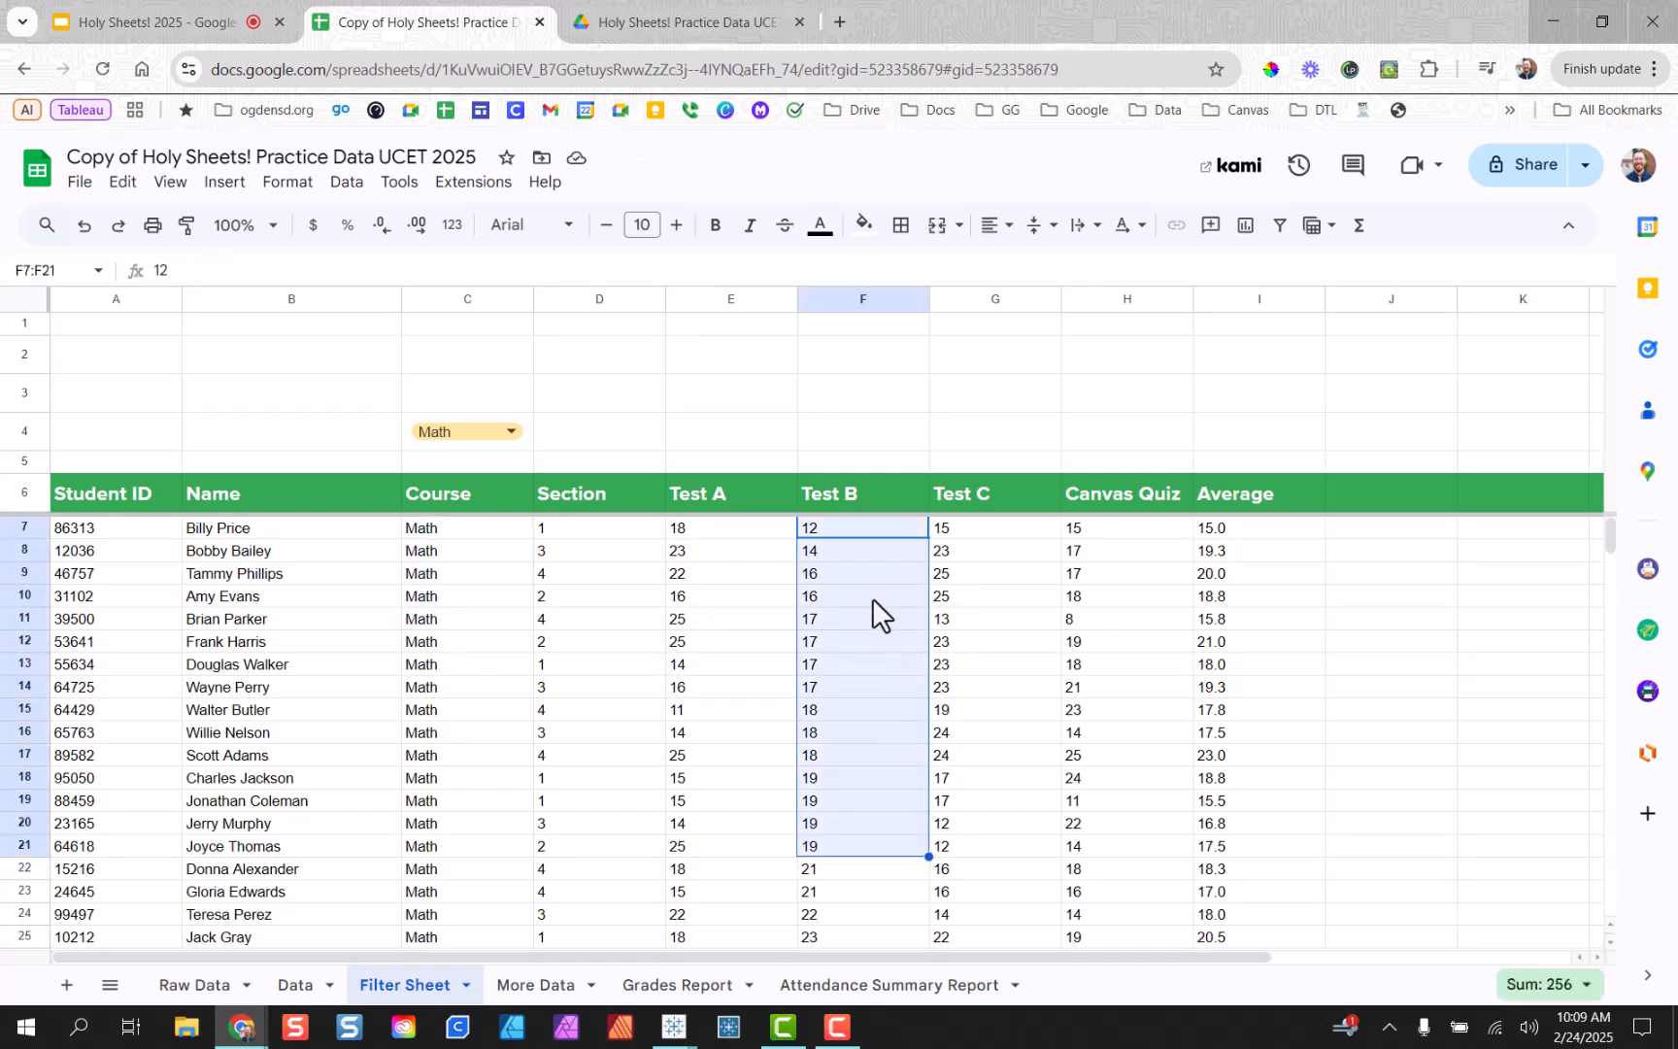
scroll(871, 600, "down", 3)
scroll(864, 603, "up", 3)
Change the A7 formula's sort column index to 10.
double_click(103, 534)
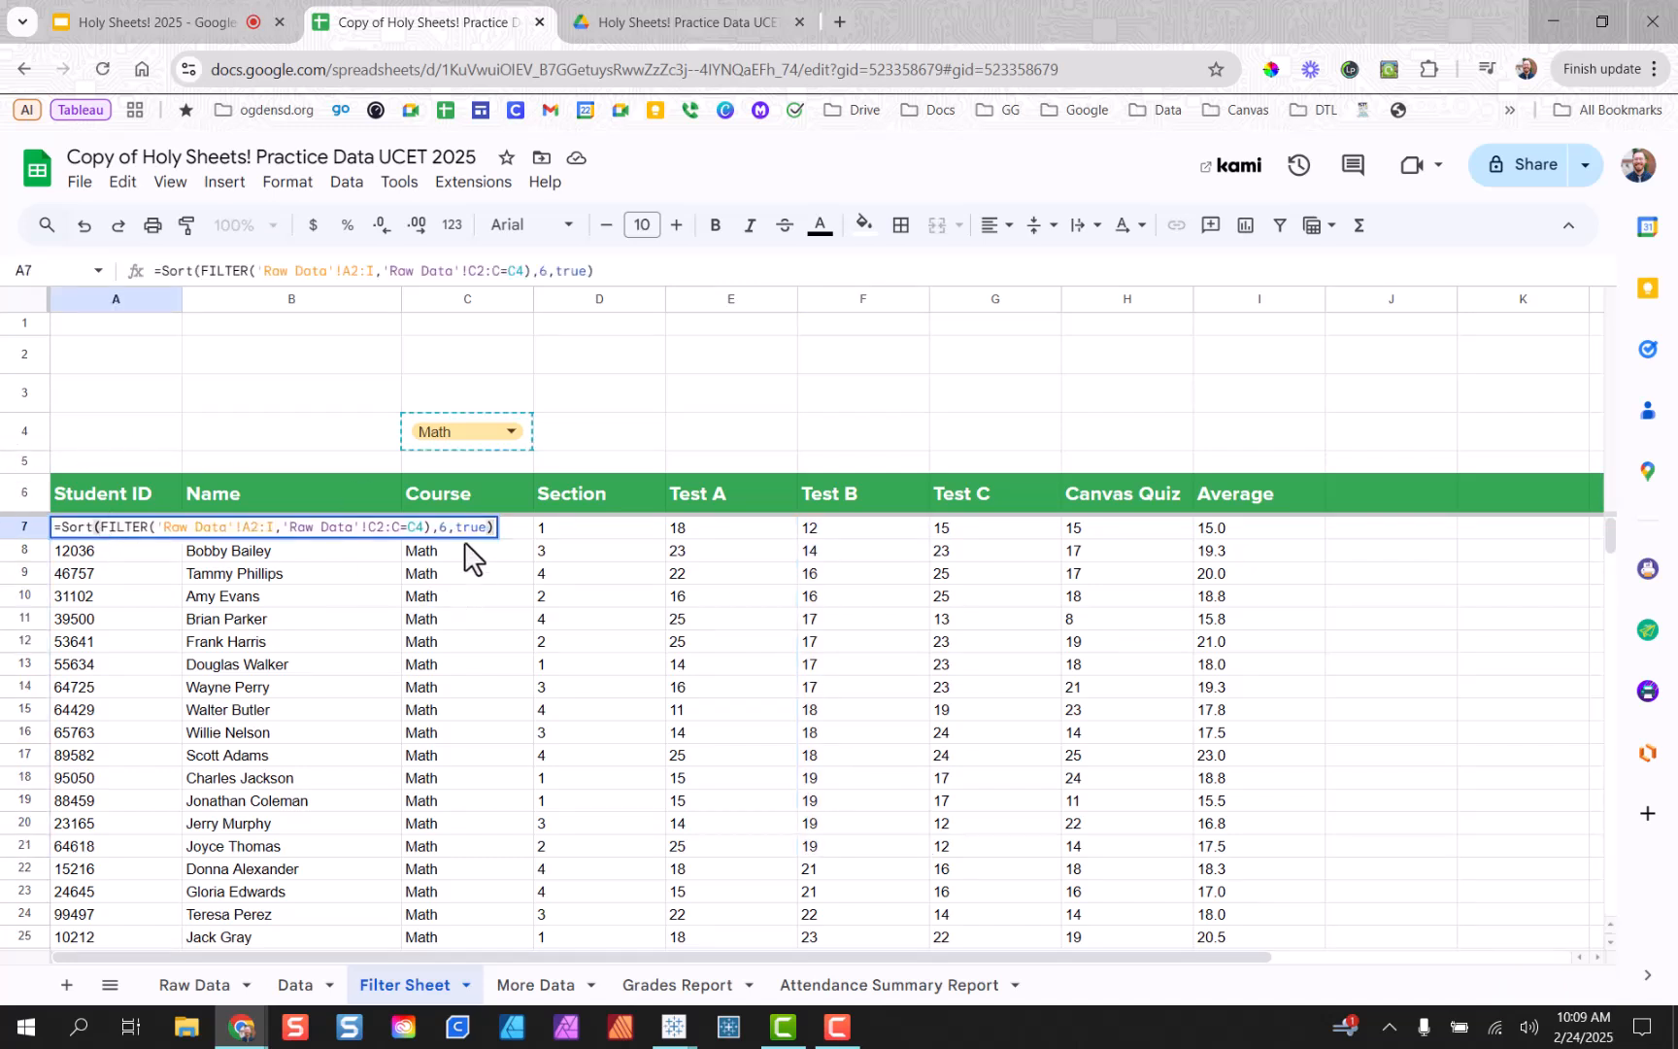
left_click_drag(448, 531, 441, 532)
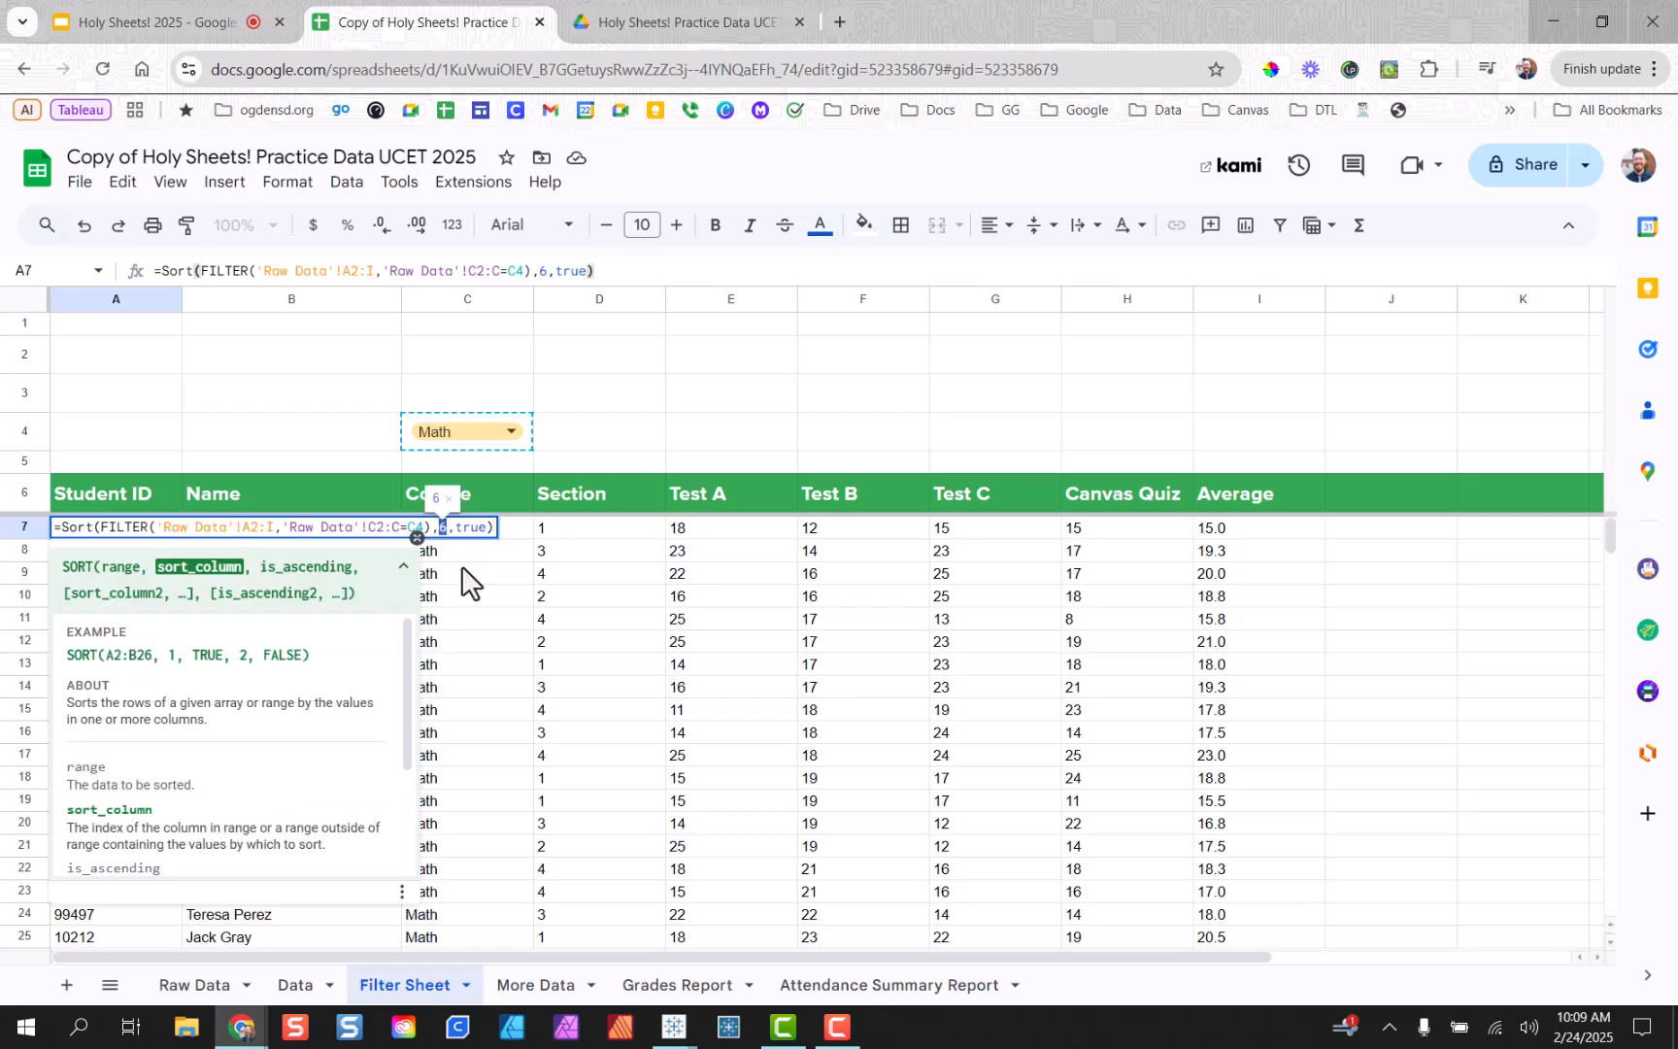
type("10")
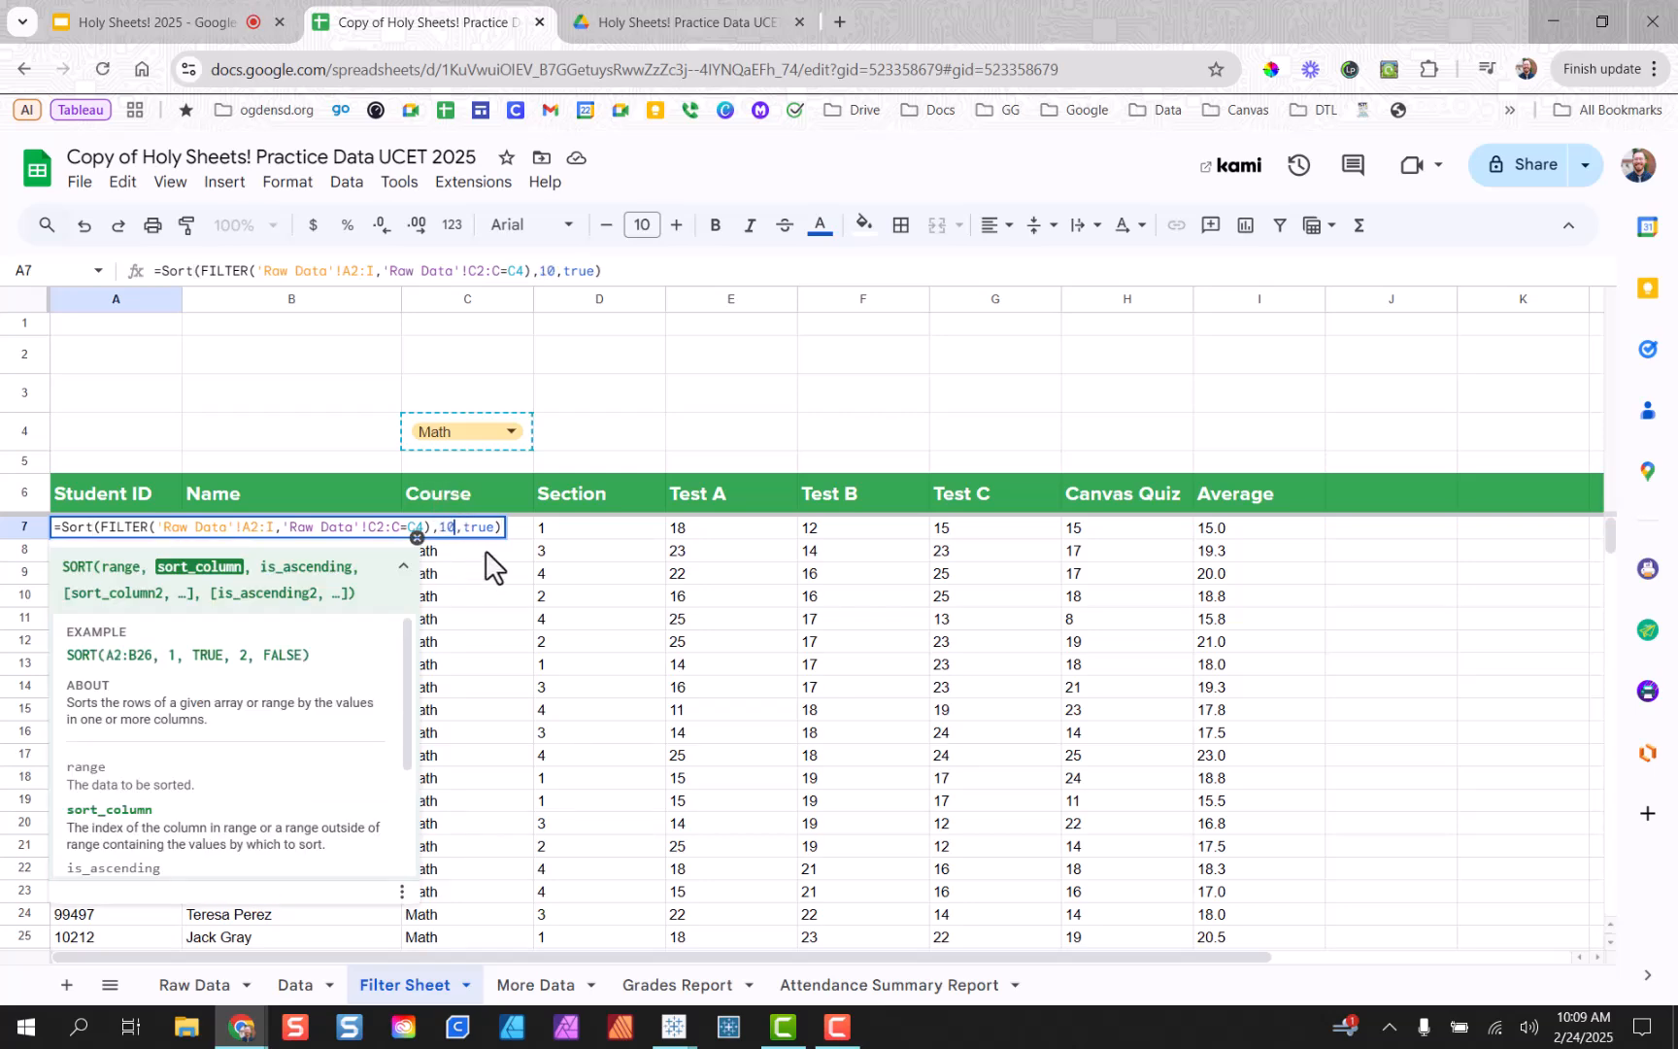
key("Return")
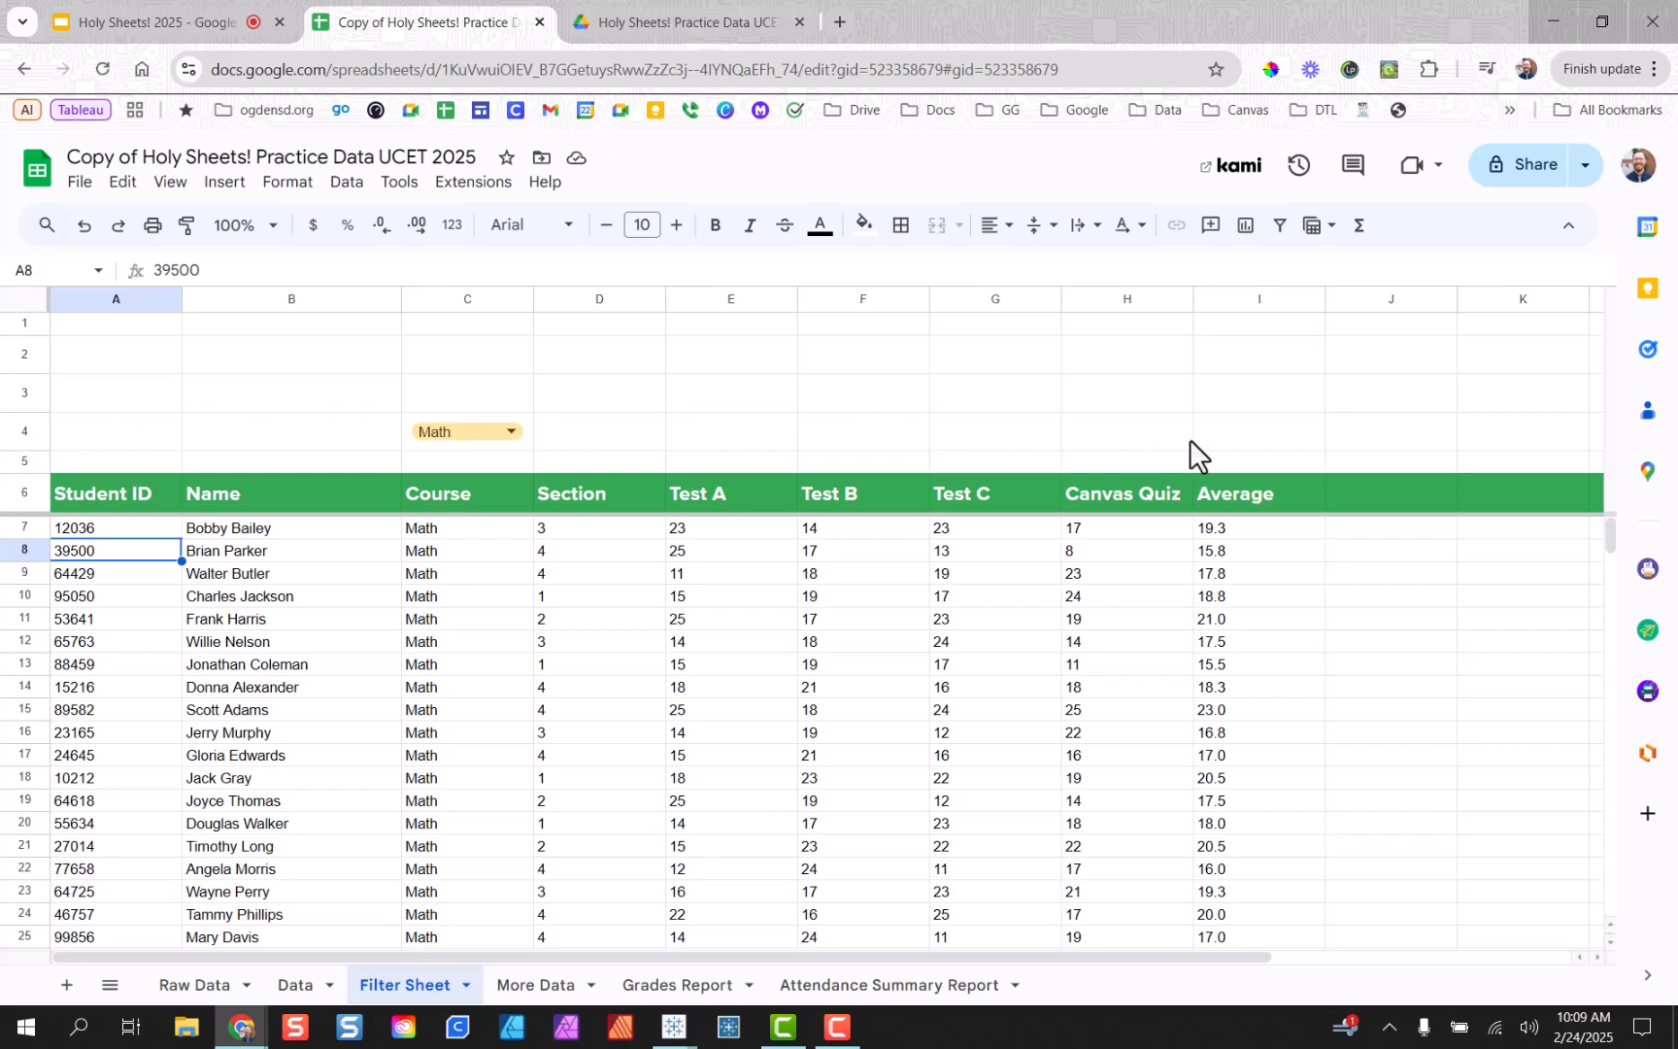
Set the sort column index to 9 so Math students order by Average, lowest first.
left_click(111, 531)
double_click(112, 529)
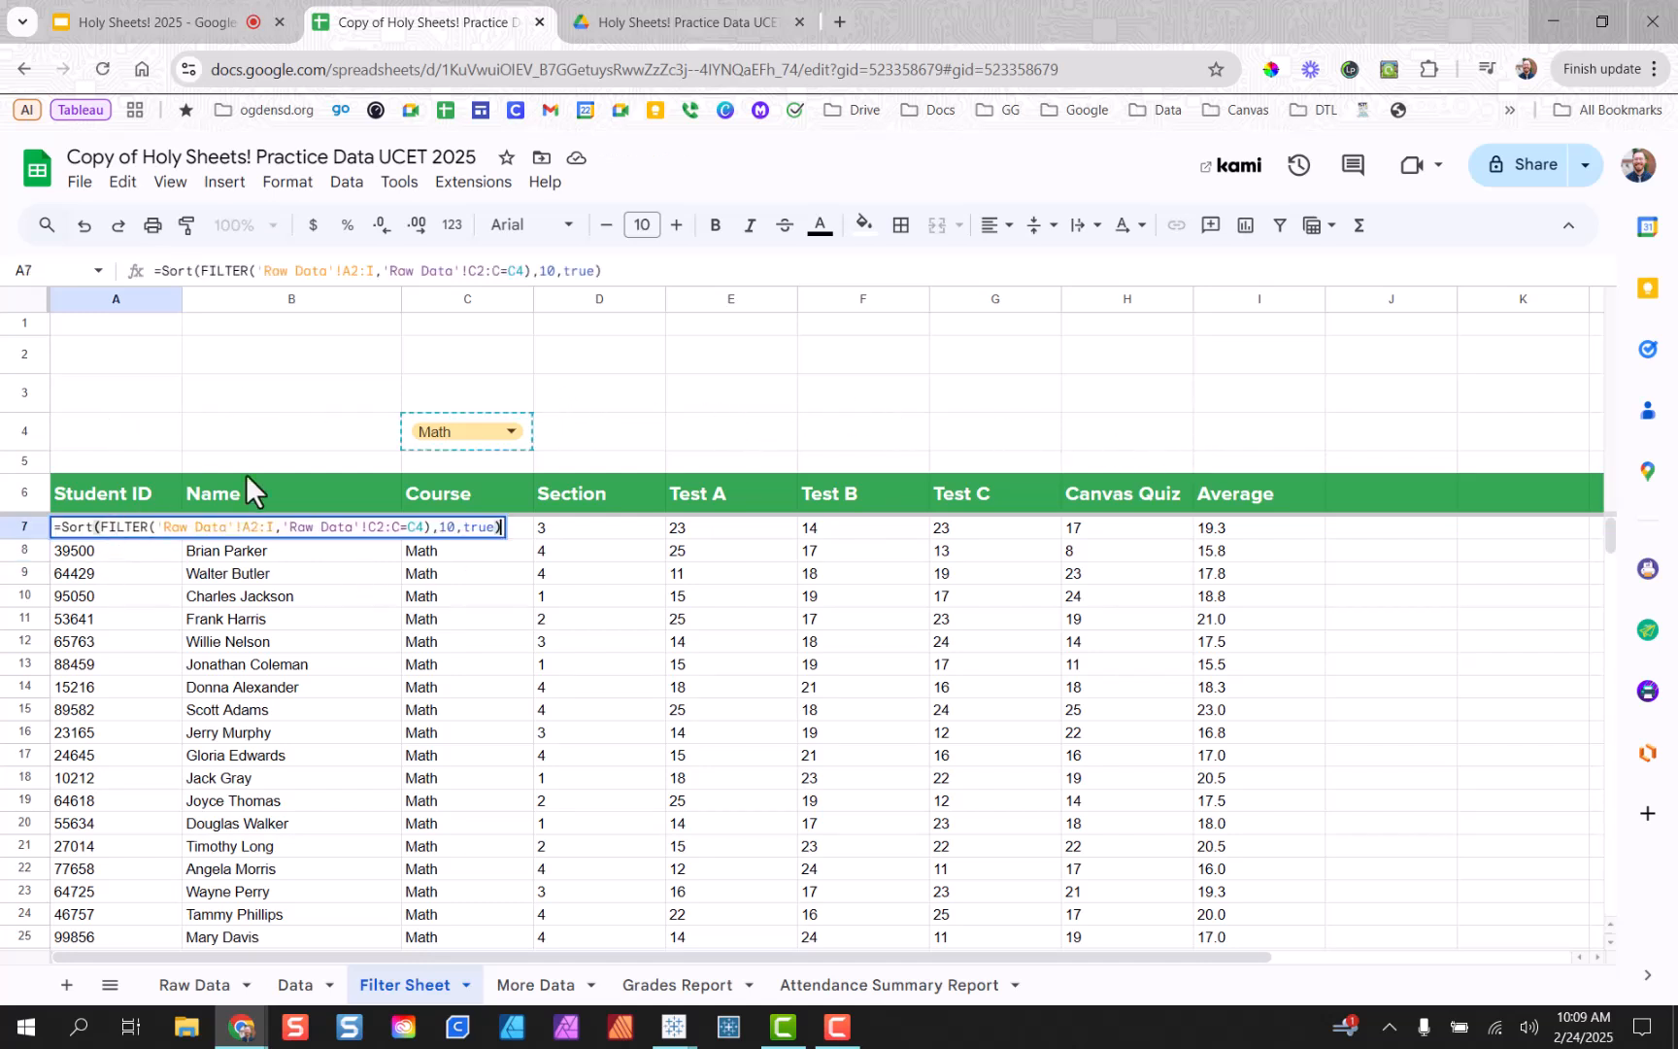
double_click(449, 527)
left_click_drag(445, 532, 438, 532)
type("9")
key("Return")
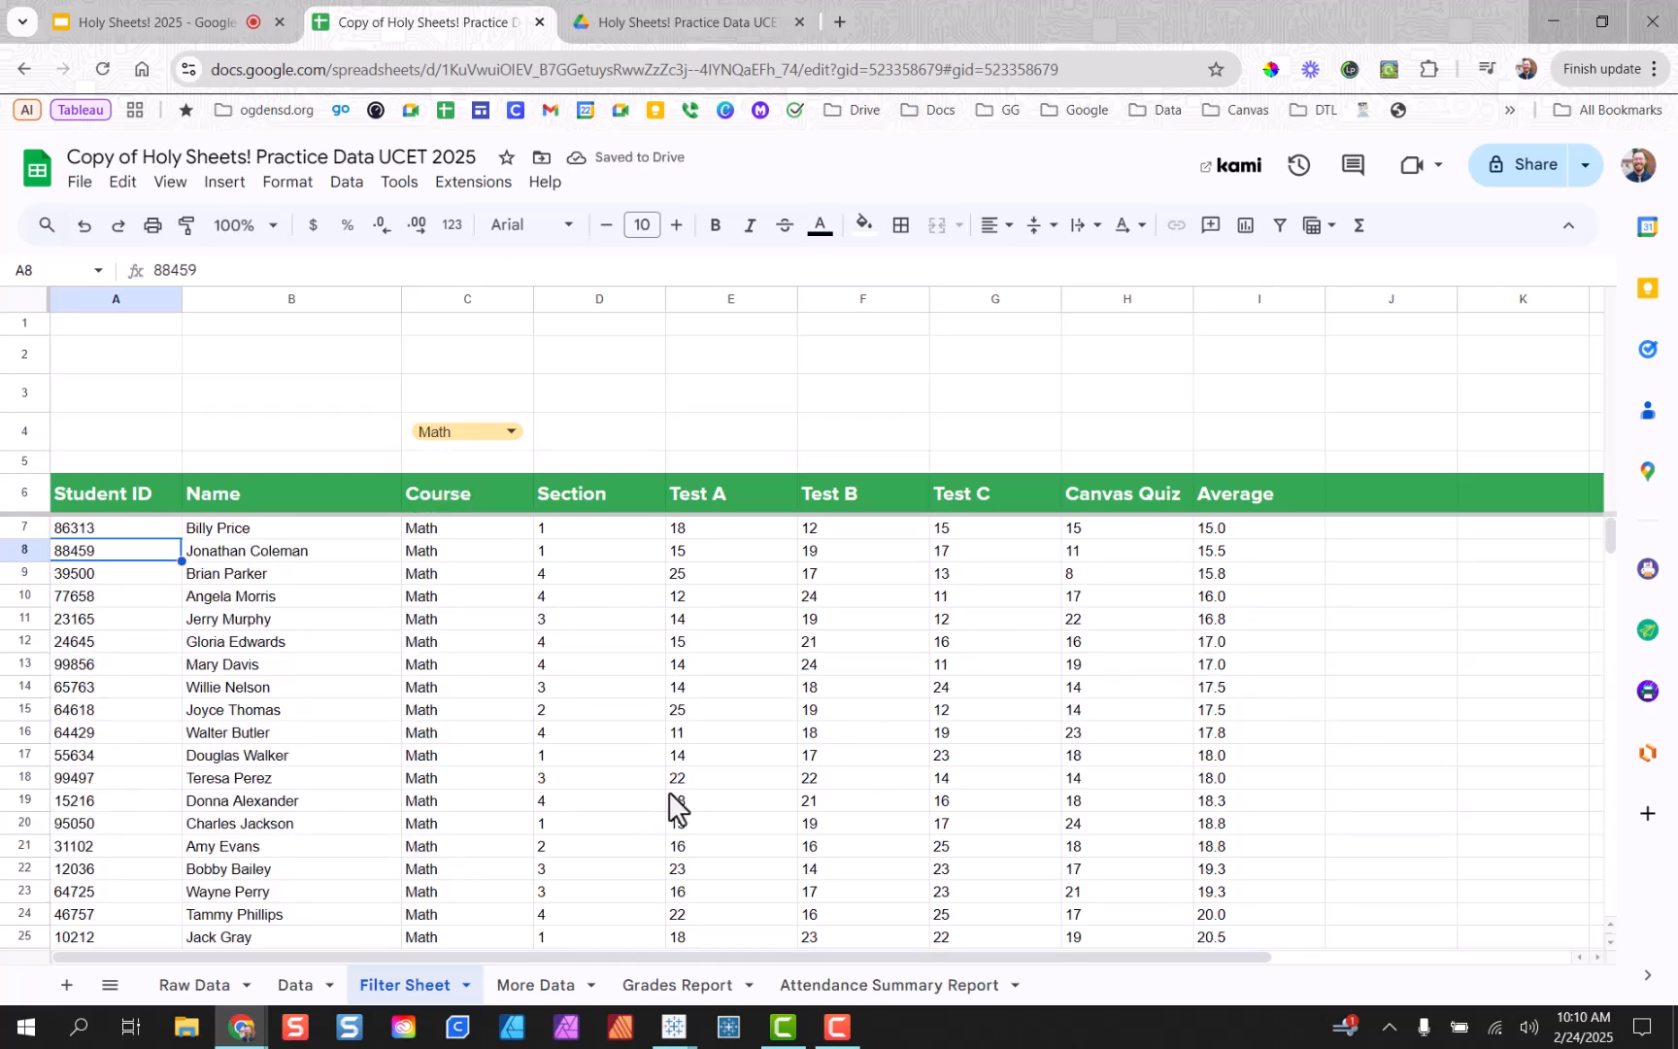
left_click_drag(1282, 531, 1229, 801)
scroll(1264, 883, "down", 2)
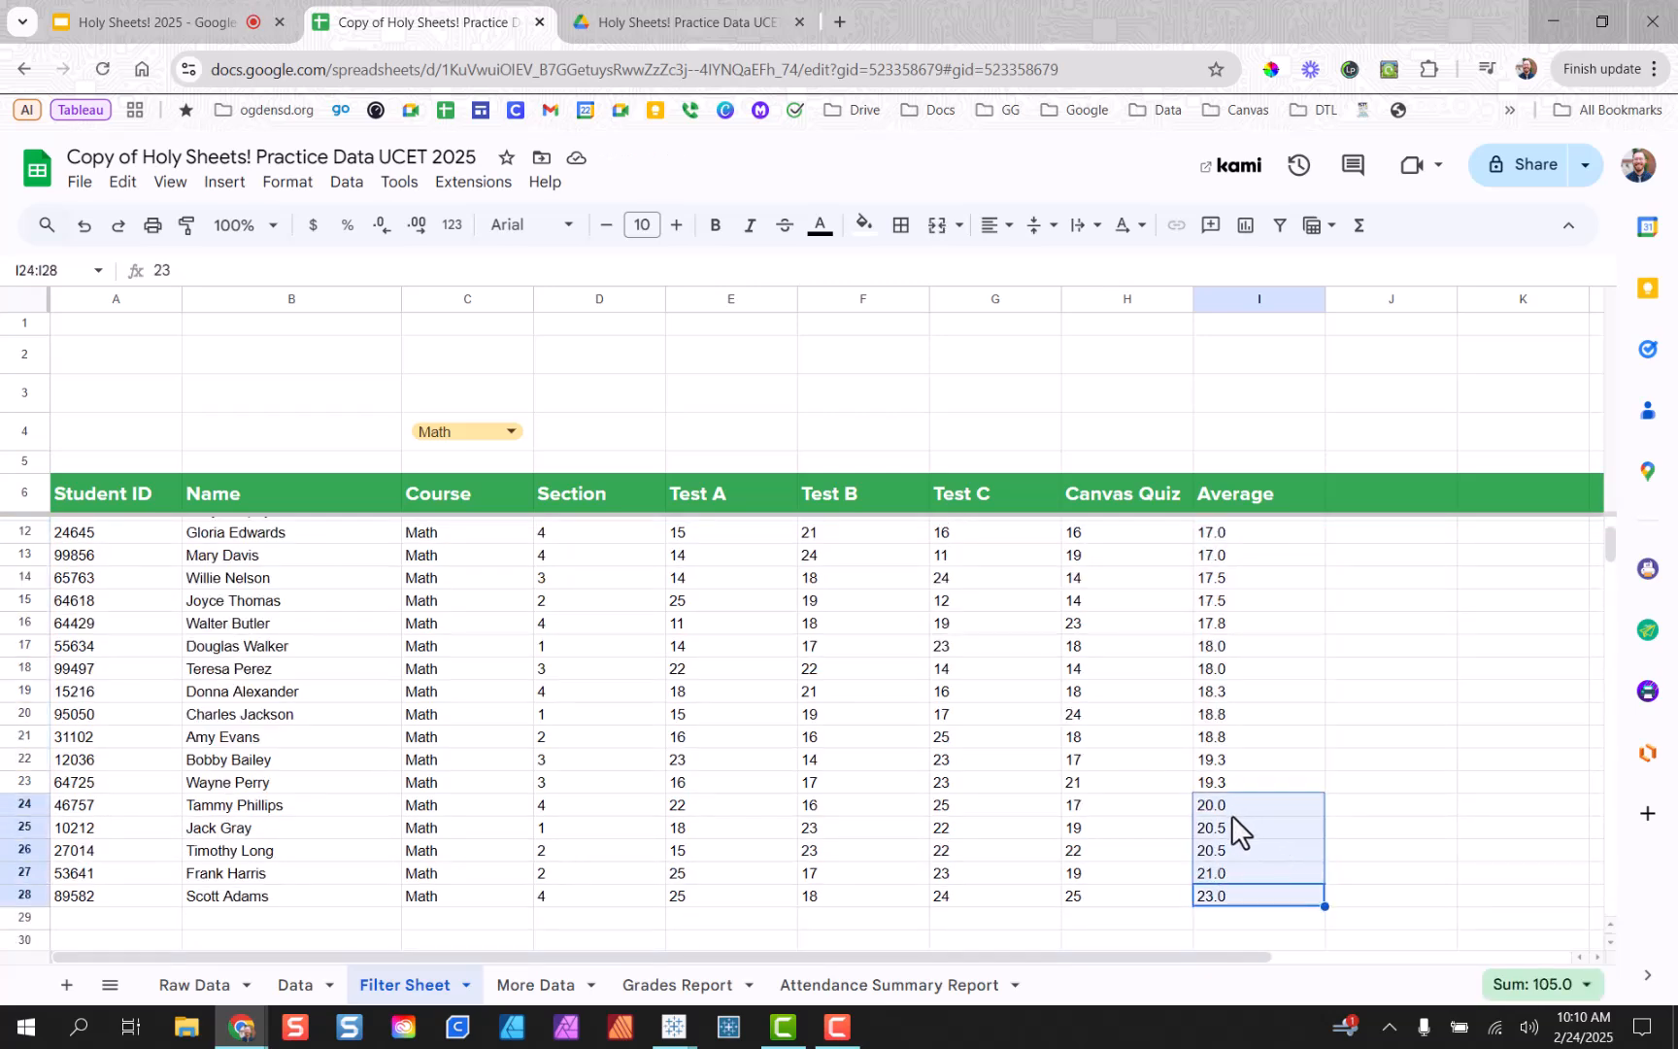
scroll(1240, 823, "up", 2)
left_click_drag(1224, 525, 1243, 627)
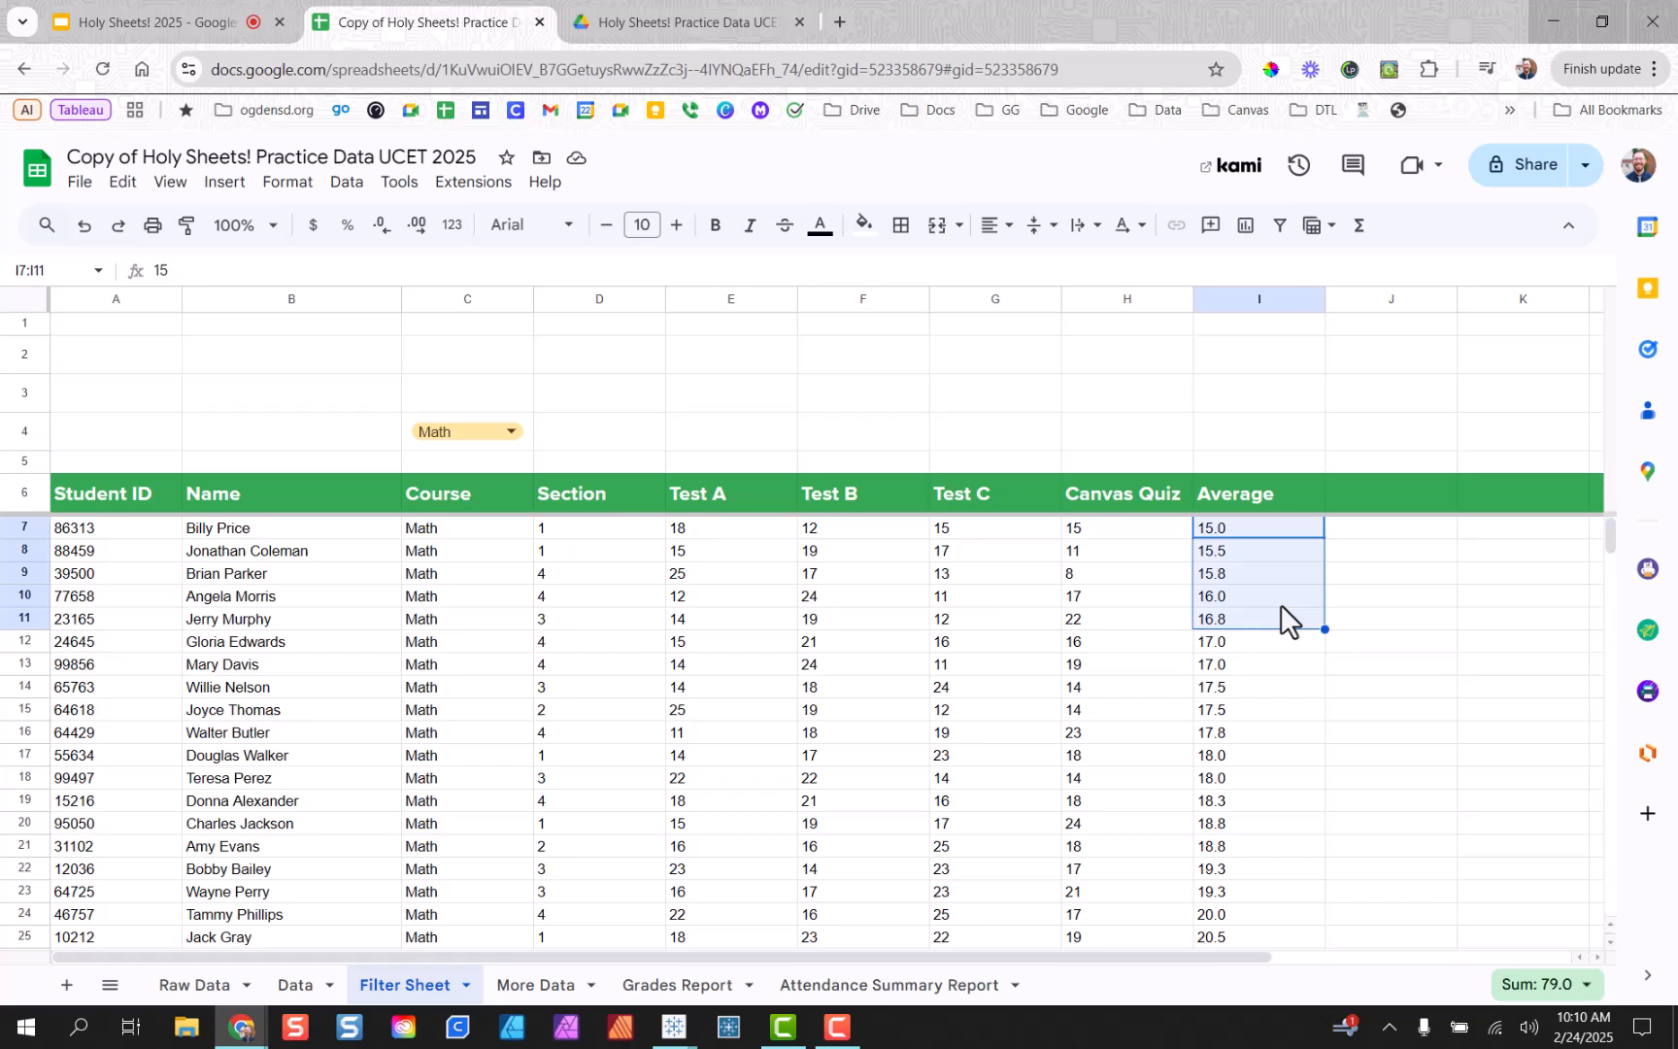
Switch the C4 course dropdown to Art, then to ELA.
left_click(605, 618)
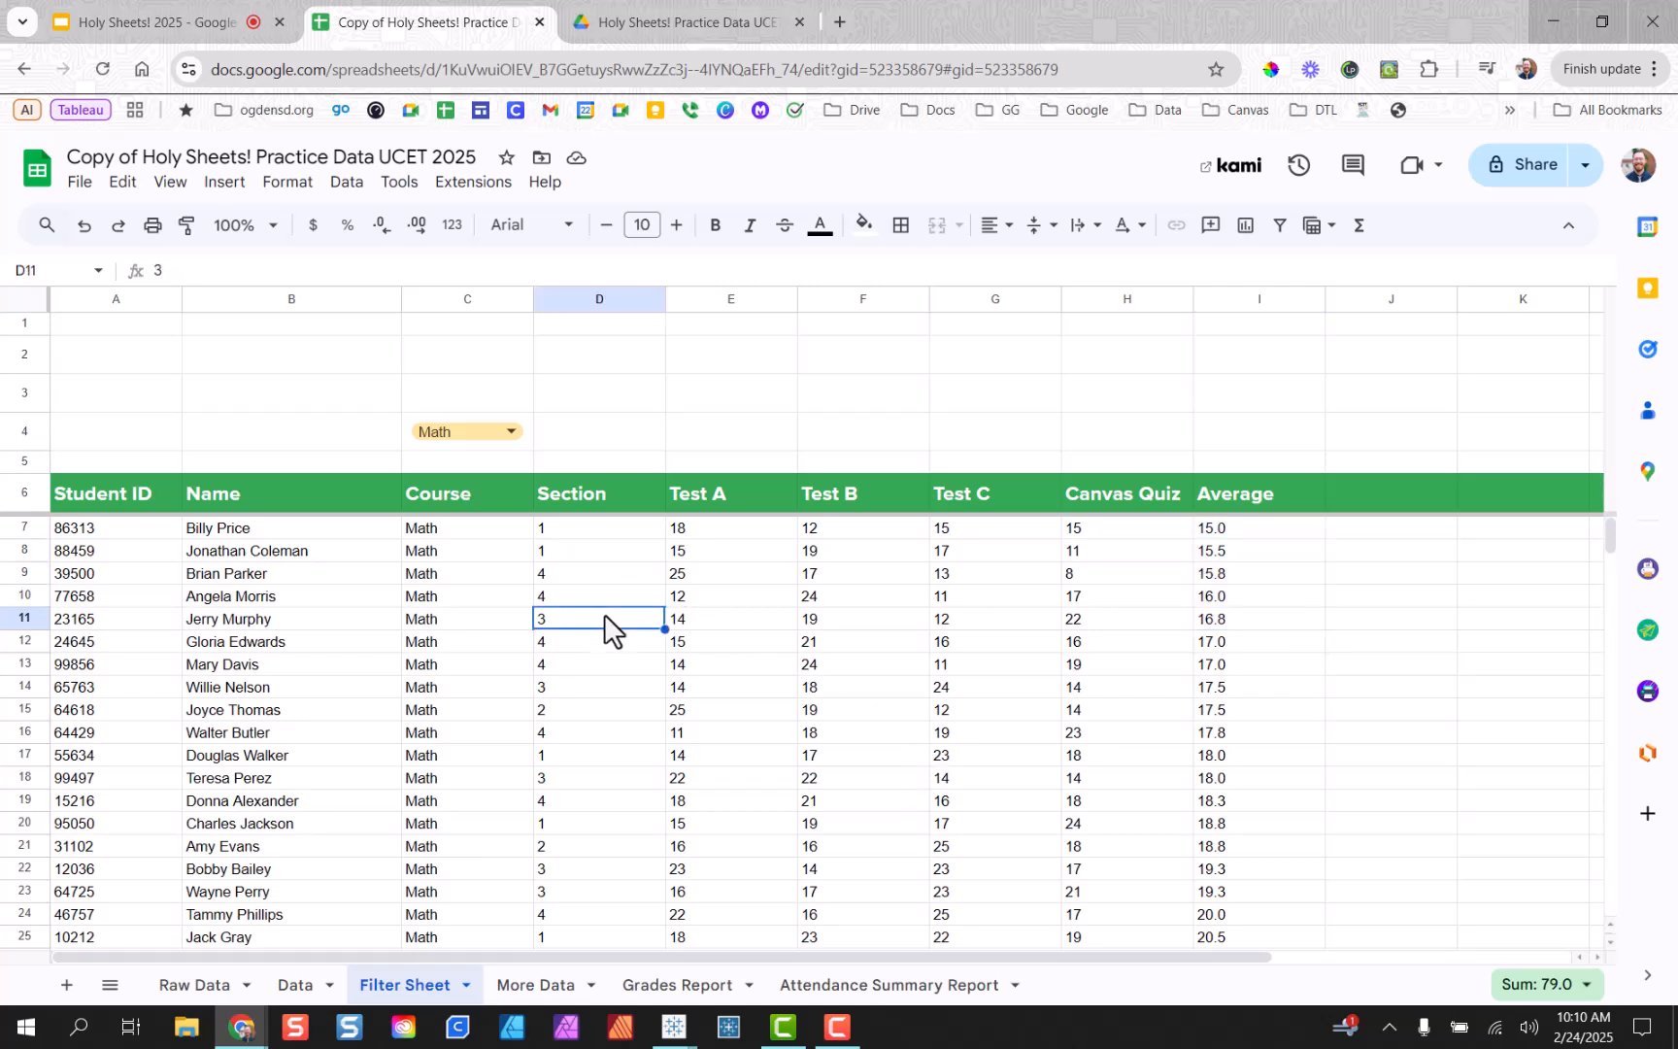
left_click(507, 438)
left_click(500, 505)
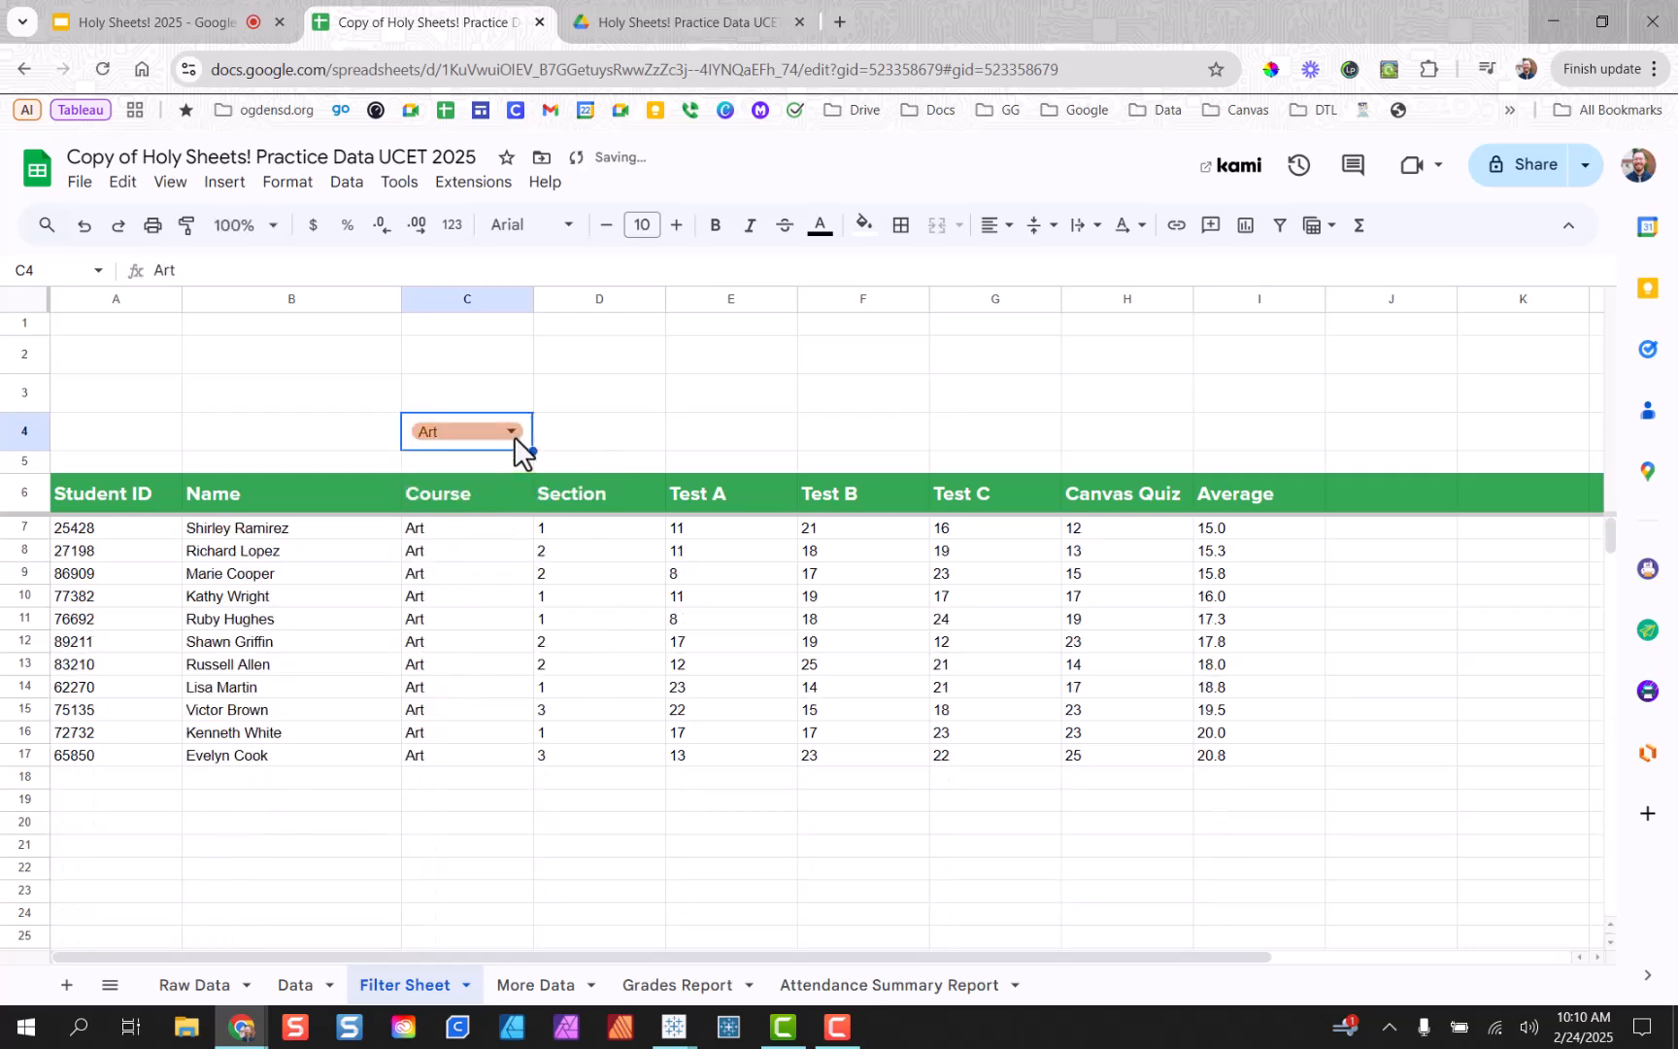
left_click(515, 439)
left_click(499, 575)
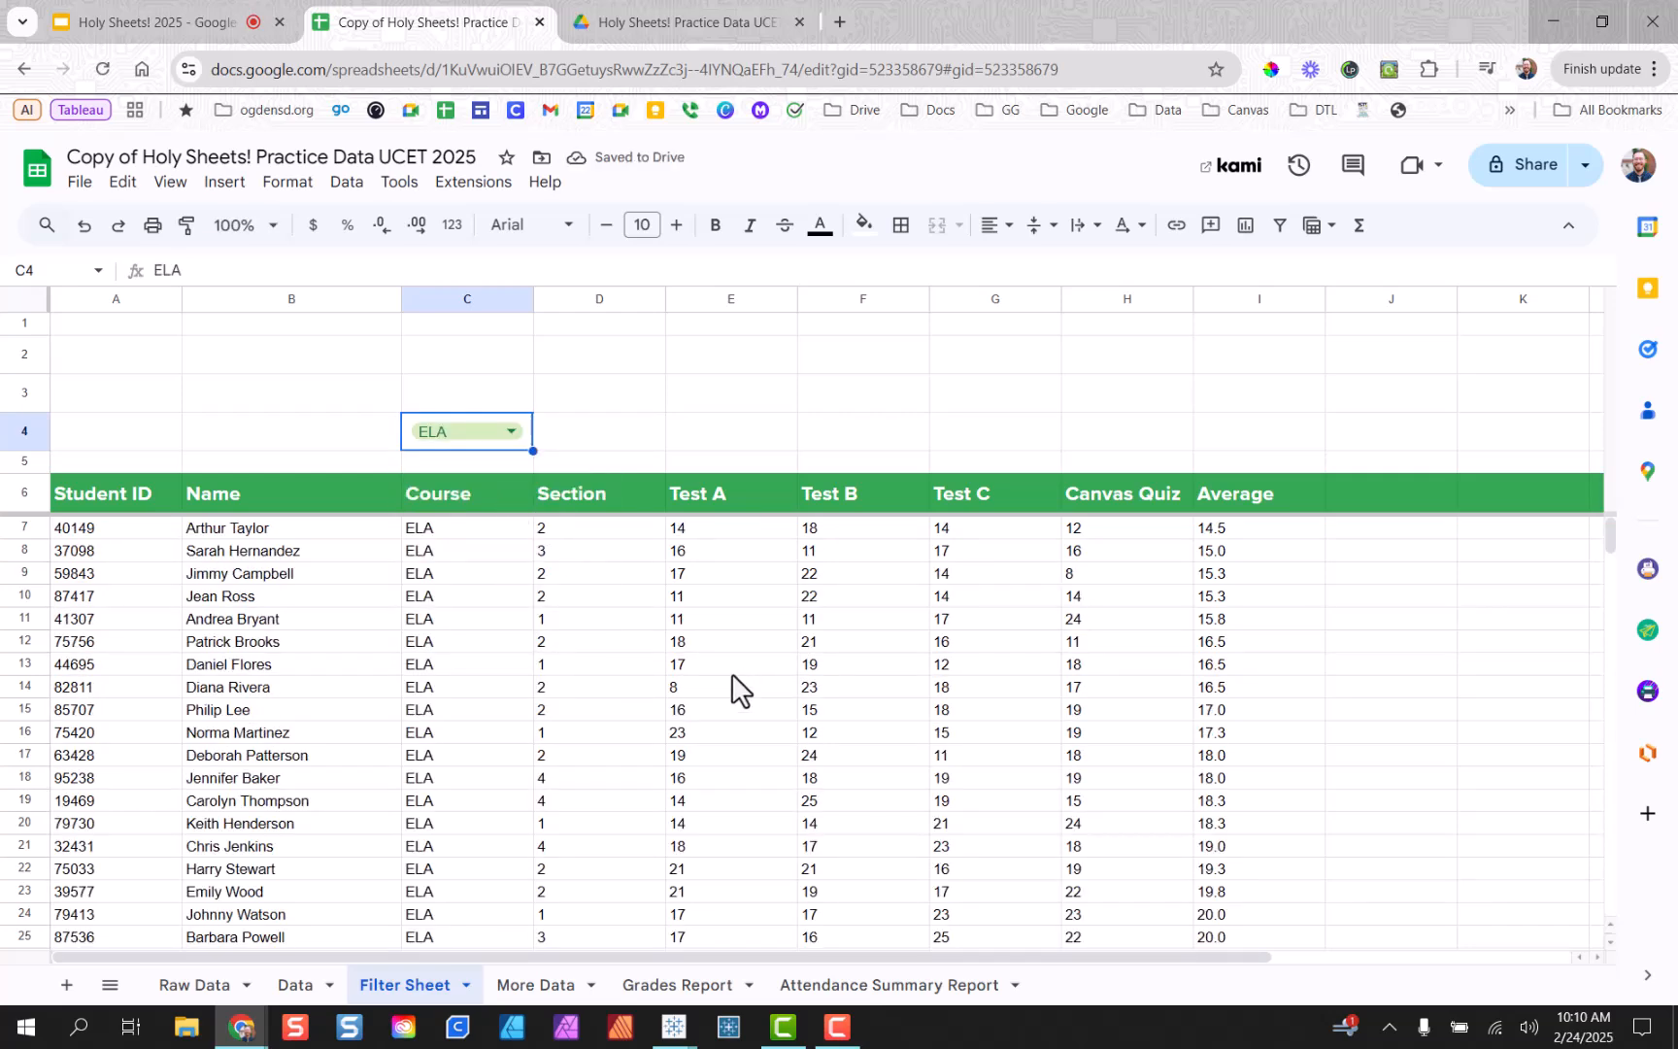
Glance at the Raw Data sheet and return to the Filter Sheet's Test A scores.
left_click(160, 984)
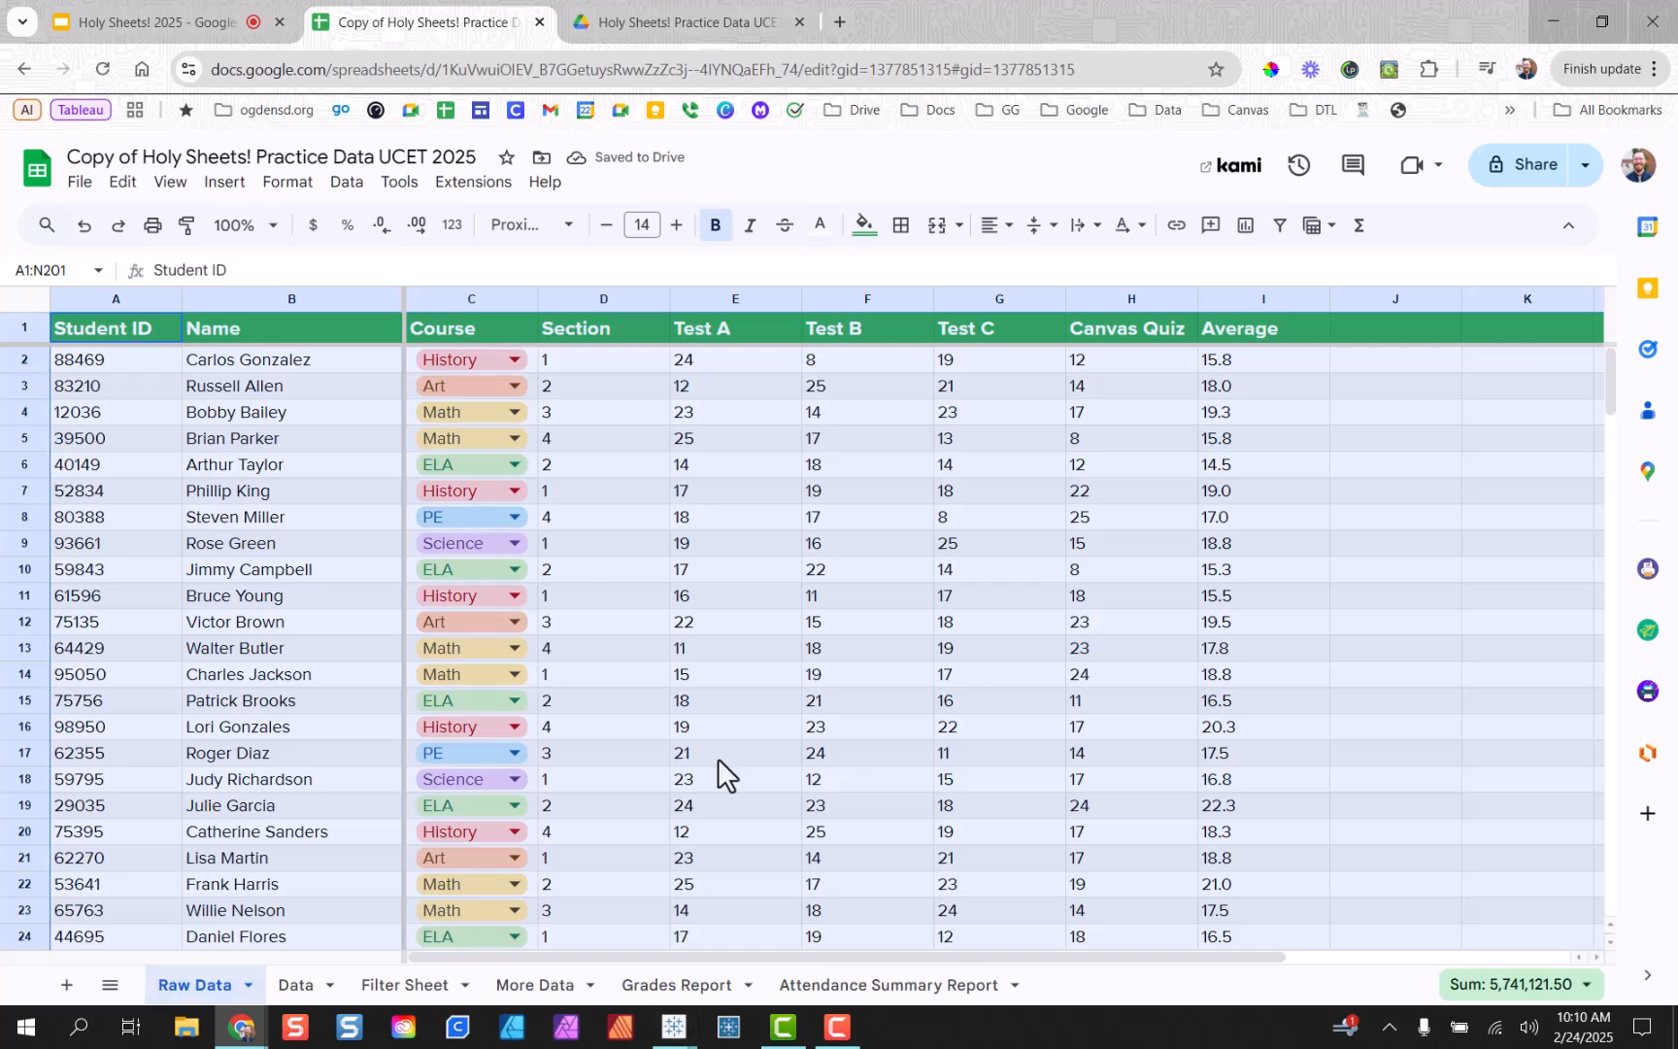
left_click(442, 985)
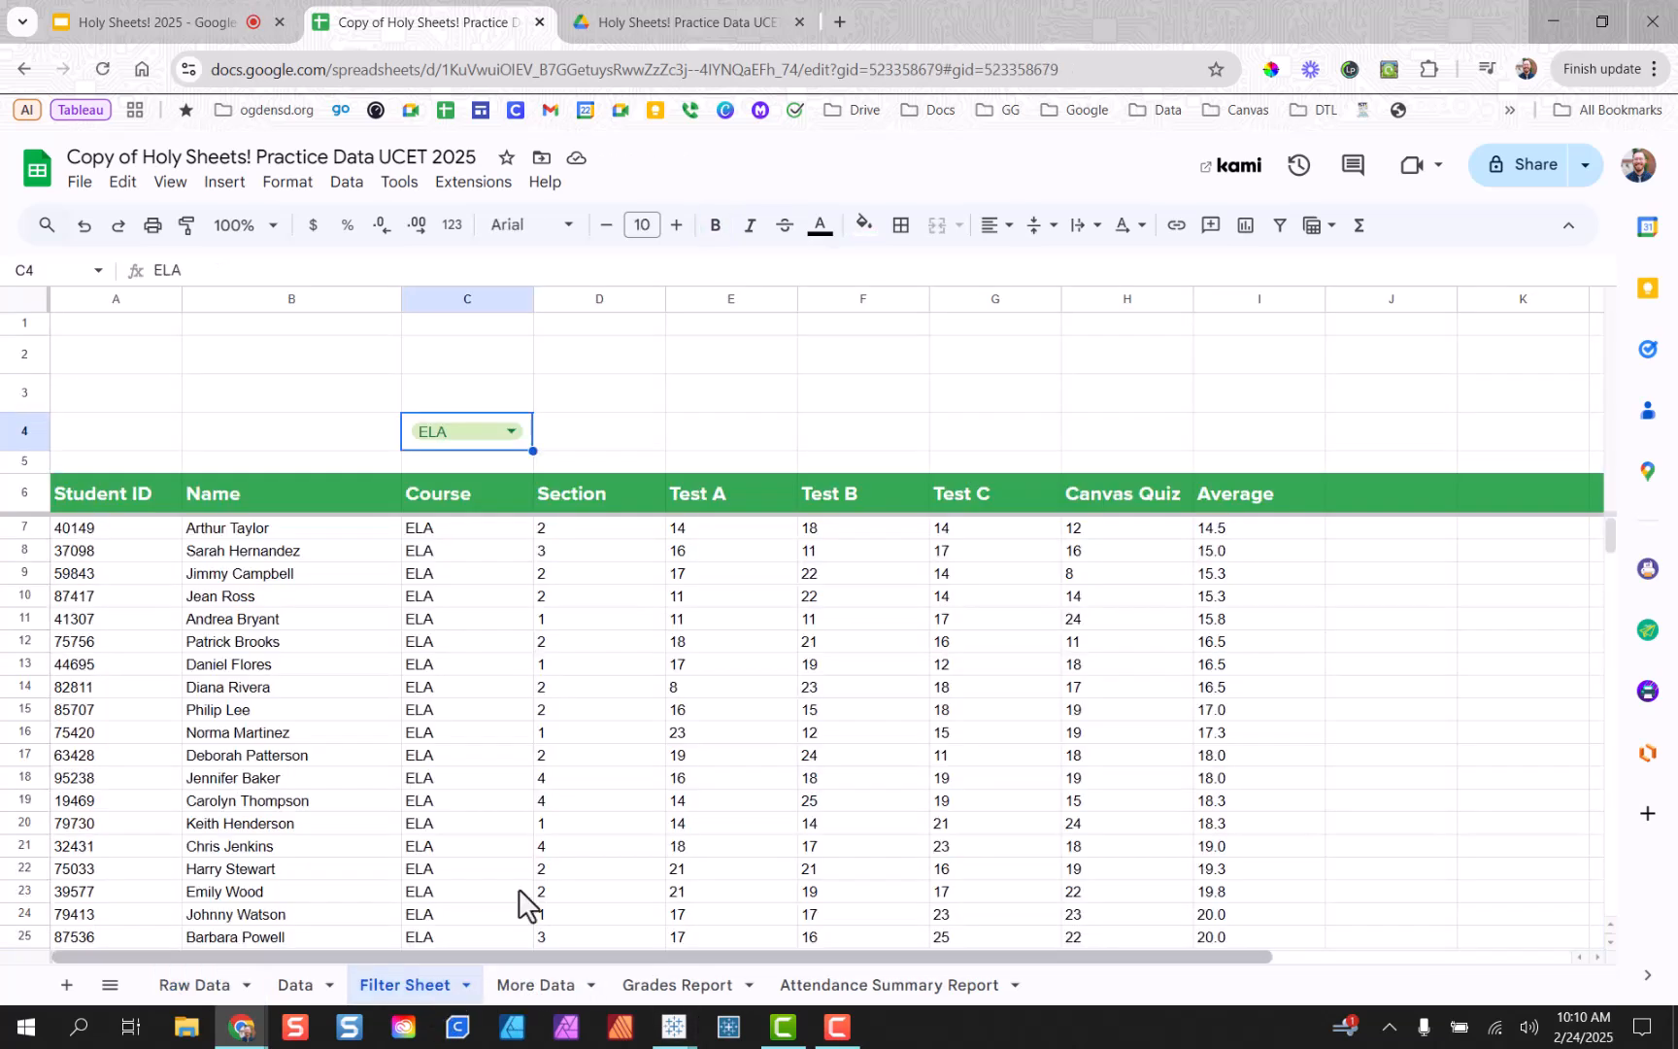
left_click(684, 697)
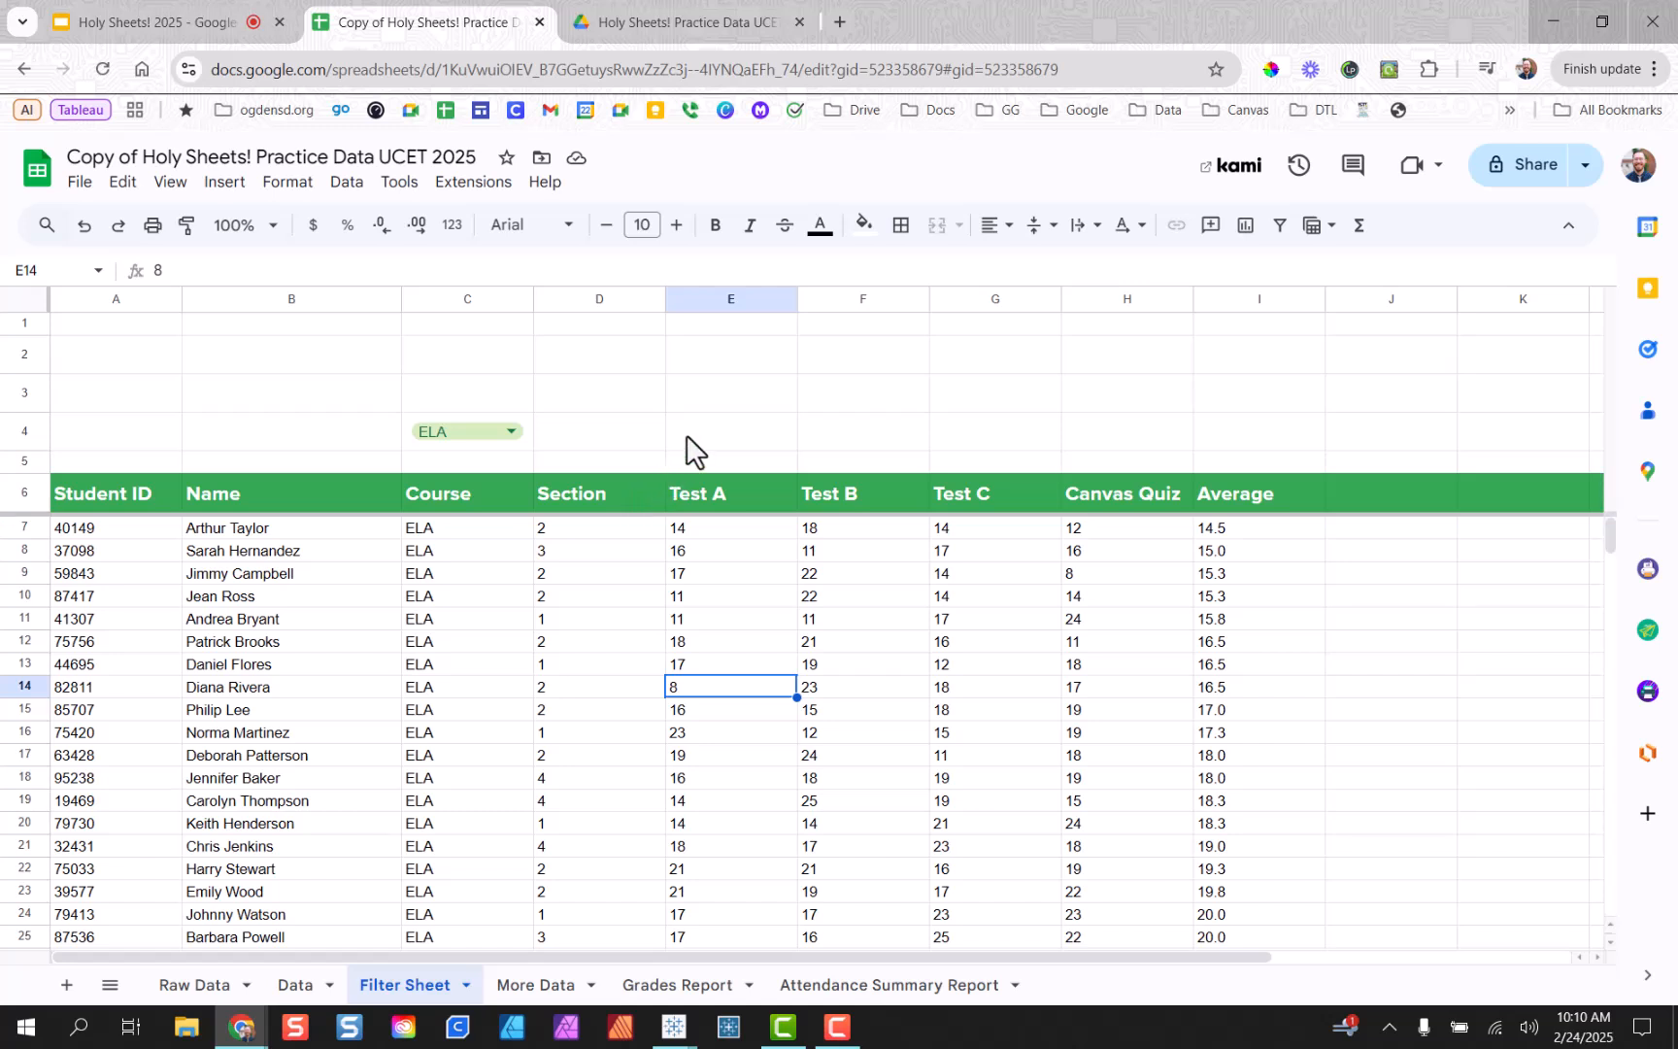
Enter =average(E7:E) in E4 and fill it across F4:H4 through Canvas Quiz.
left_click(719, 439)
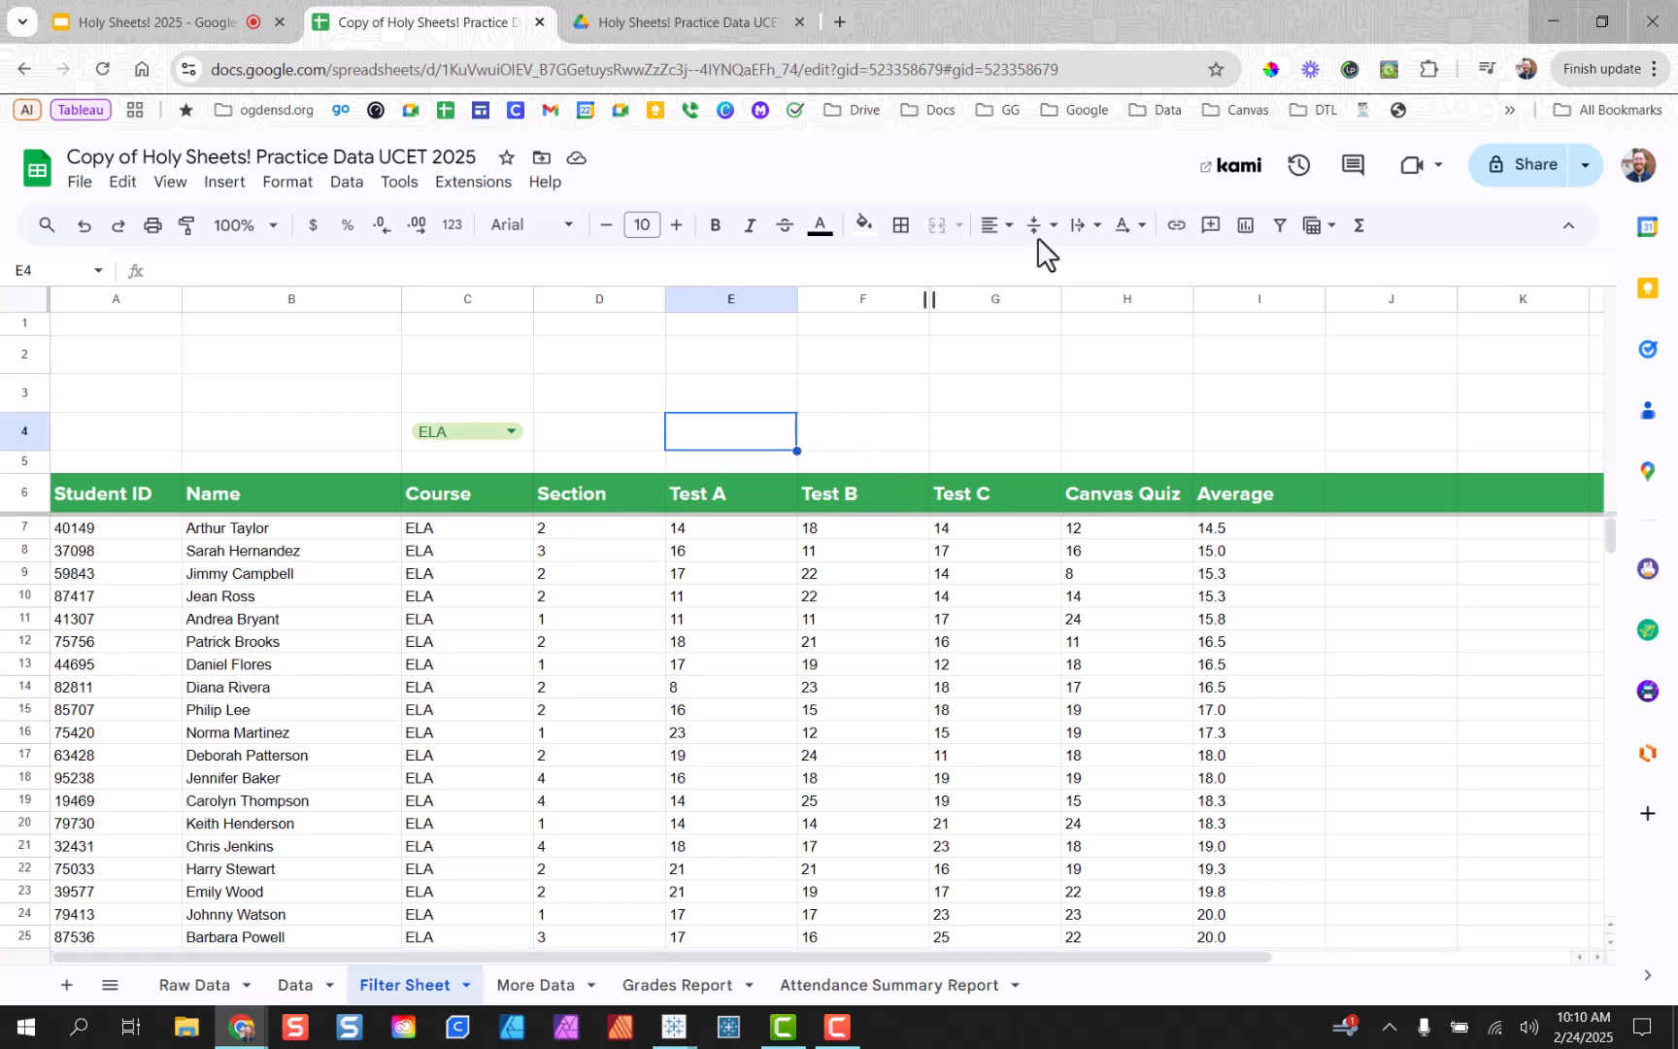
type("=")
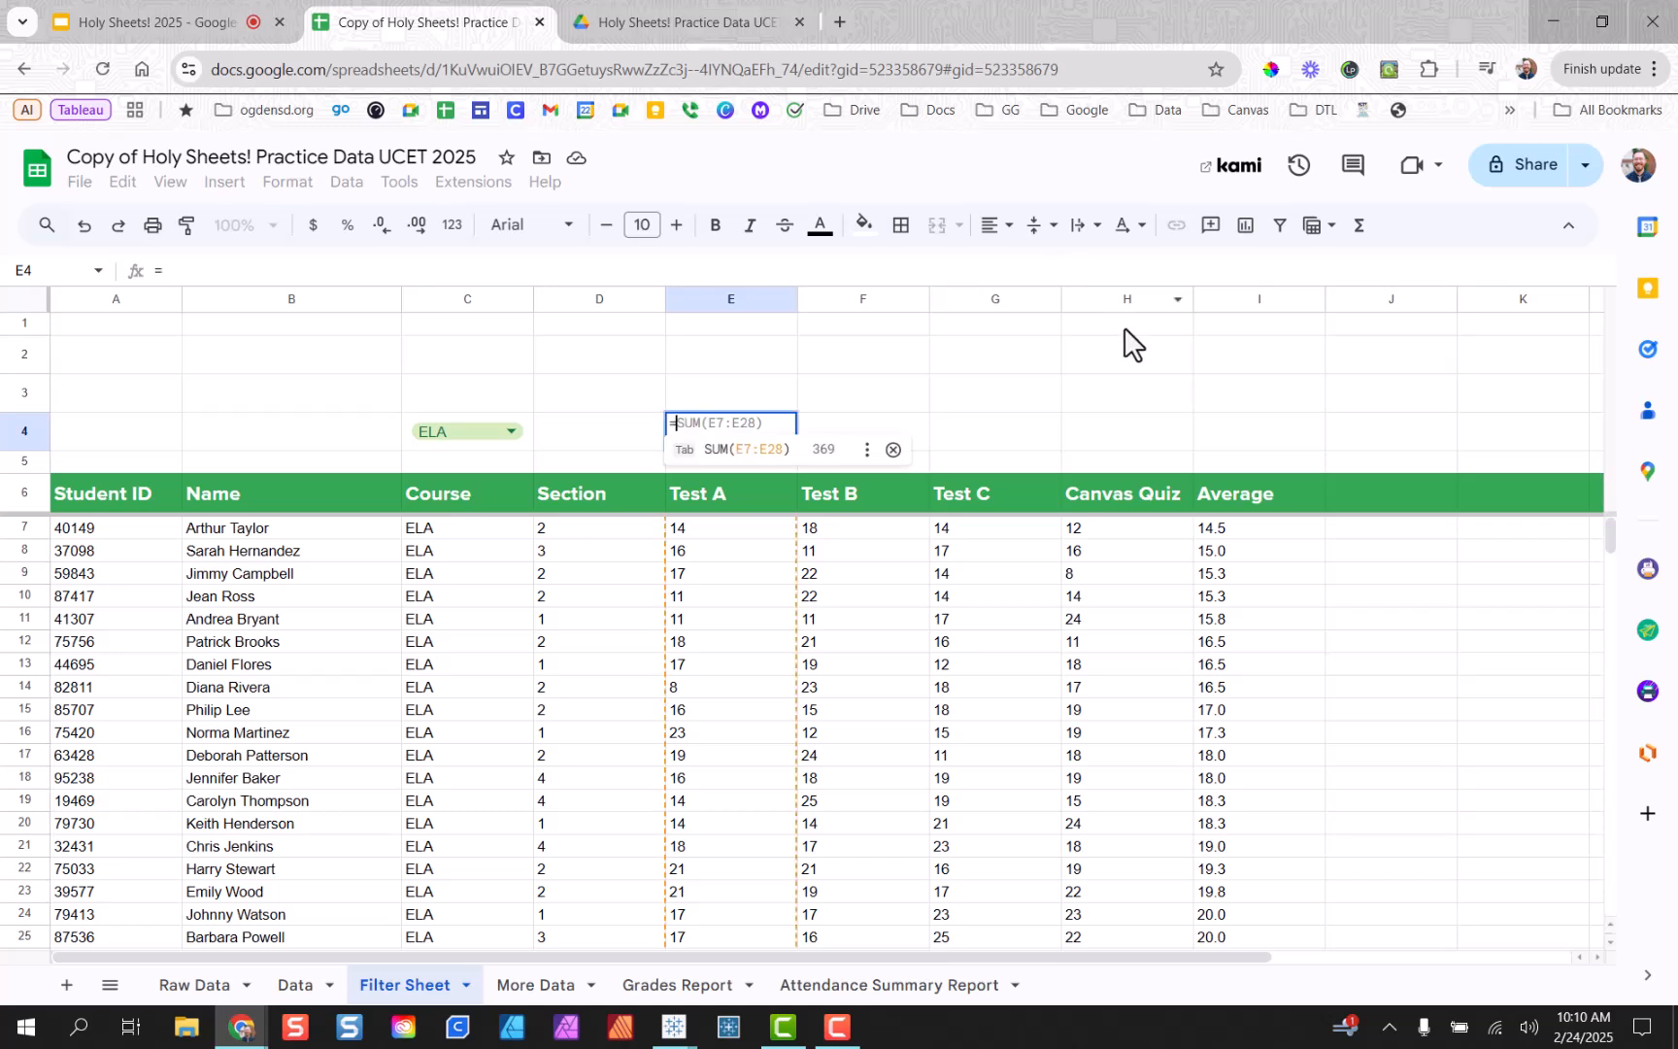
type("average")
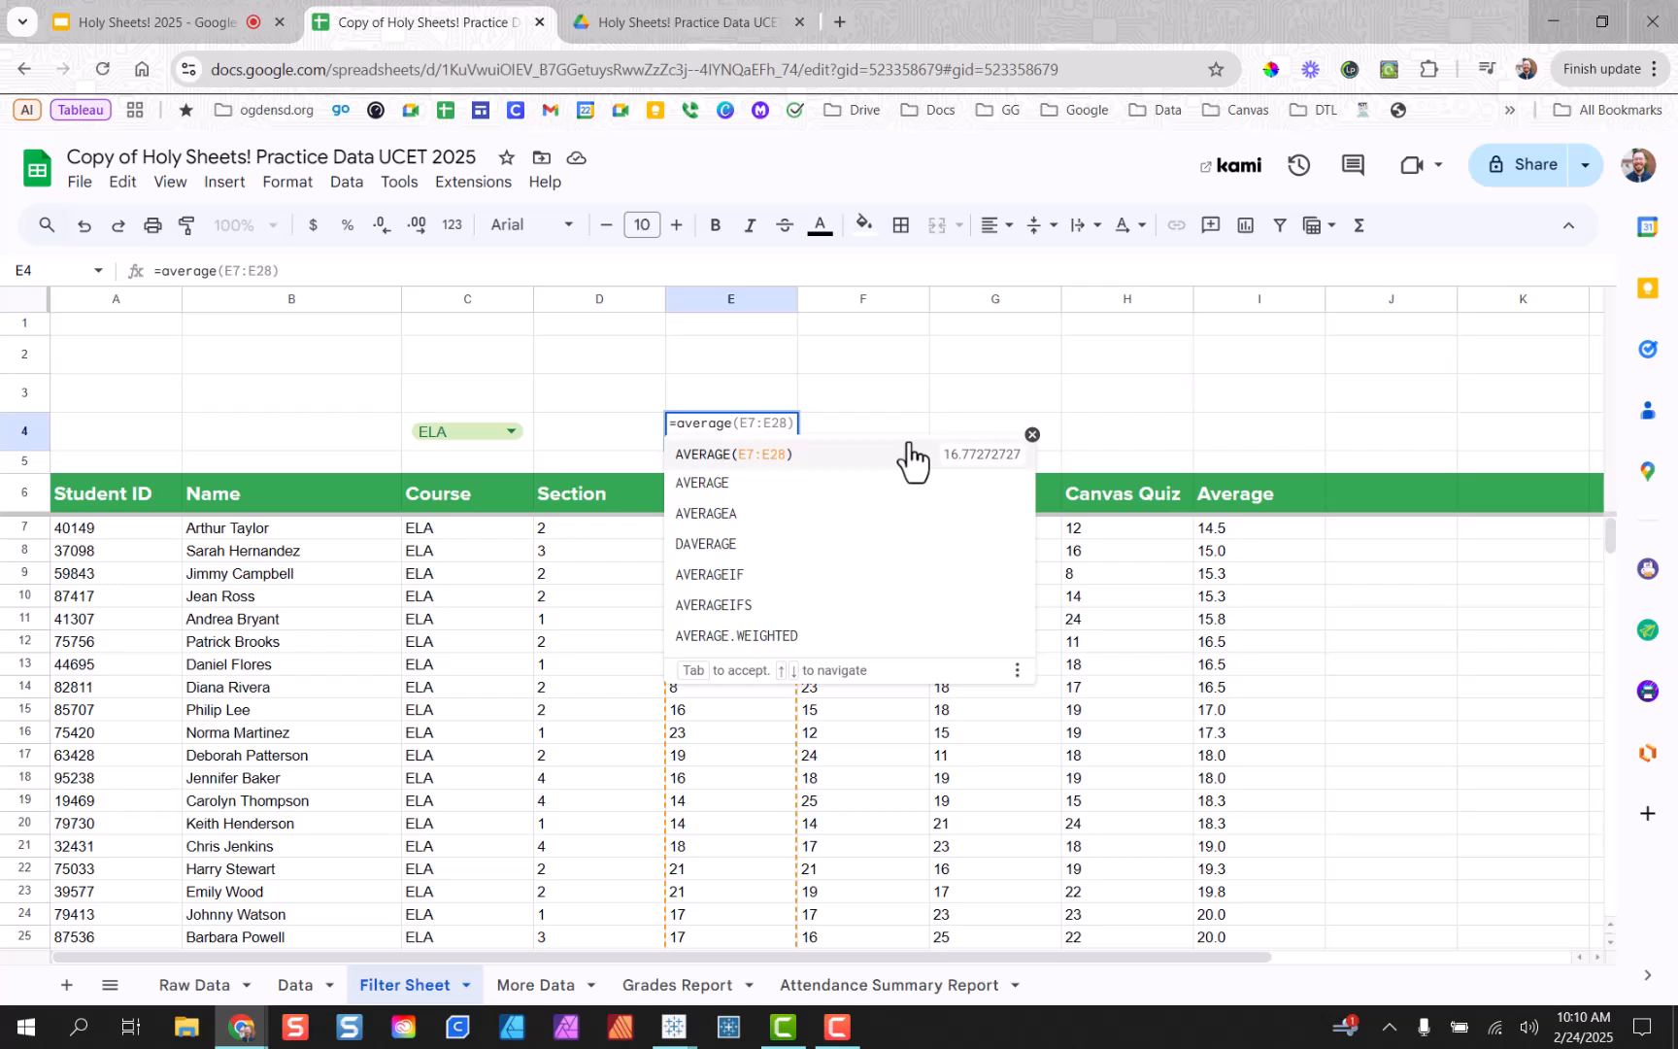
key("Escape")
type("E7:E")
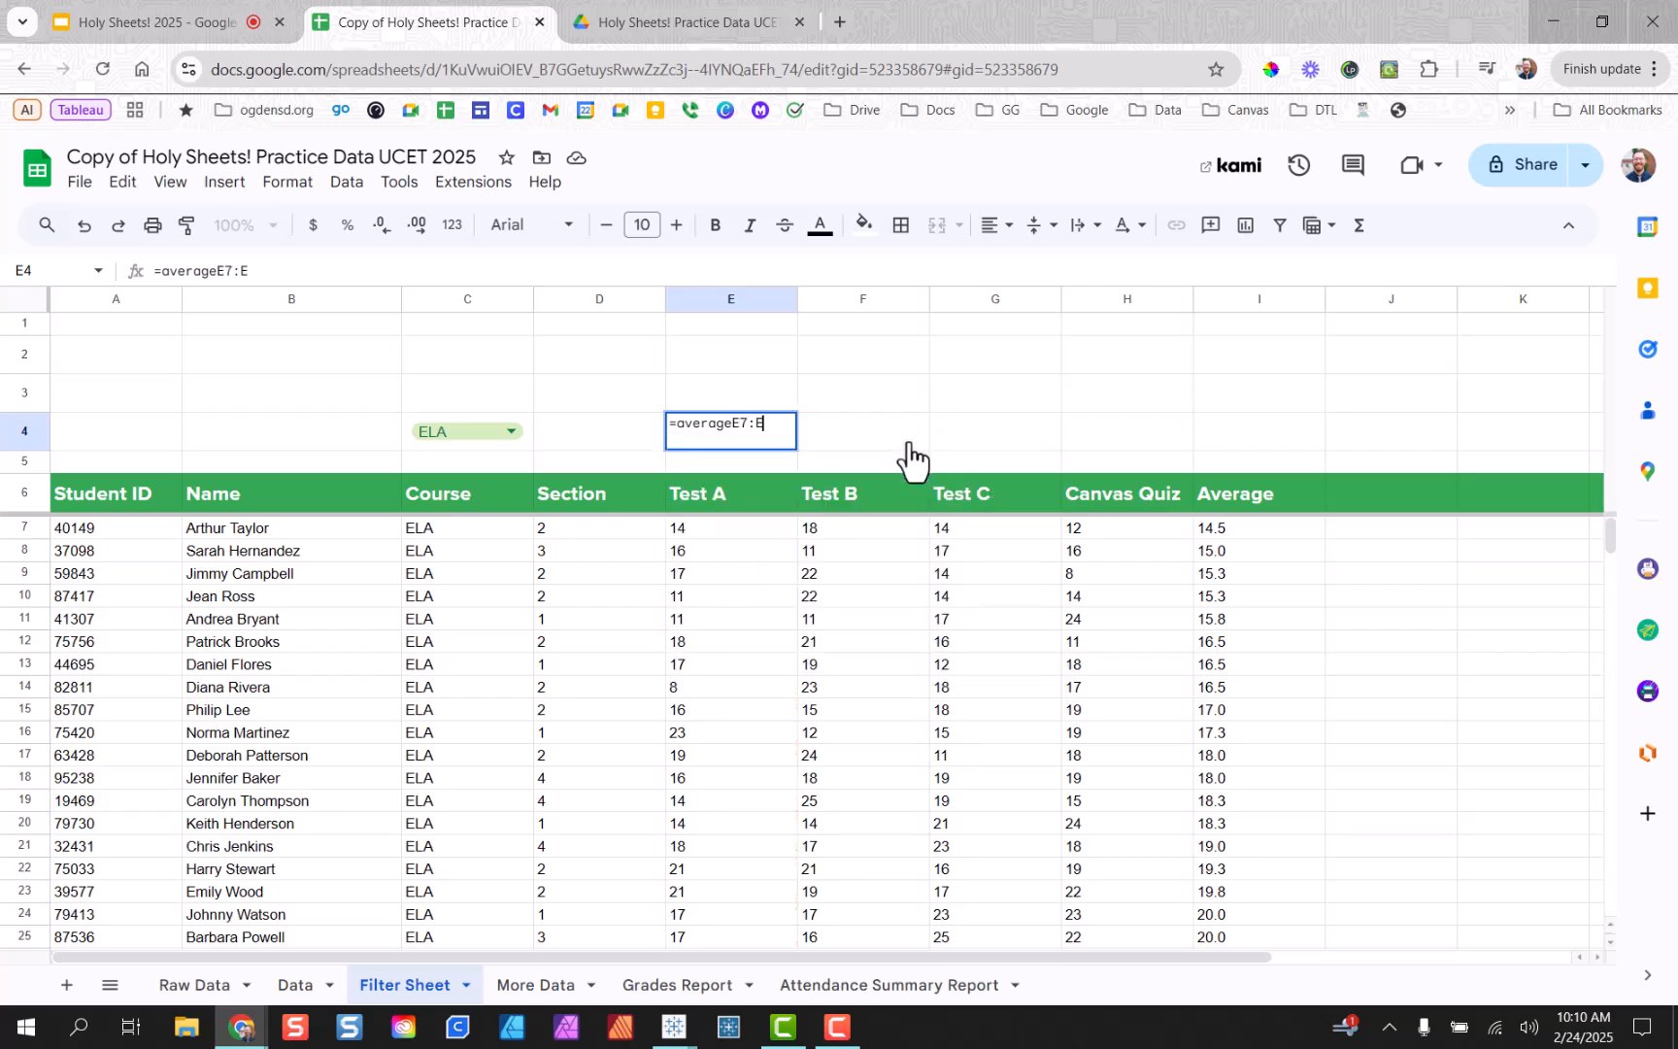
type(")")
key("Left")
key("Left")
key("Left")
key("Left")
type("(")
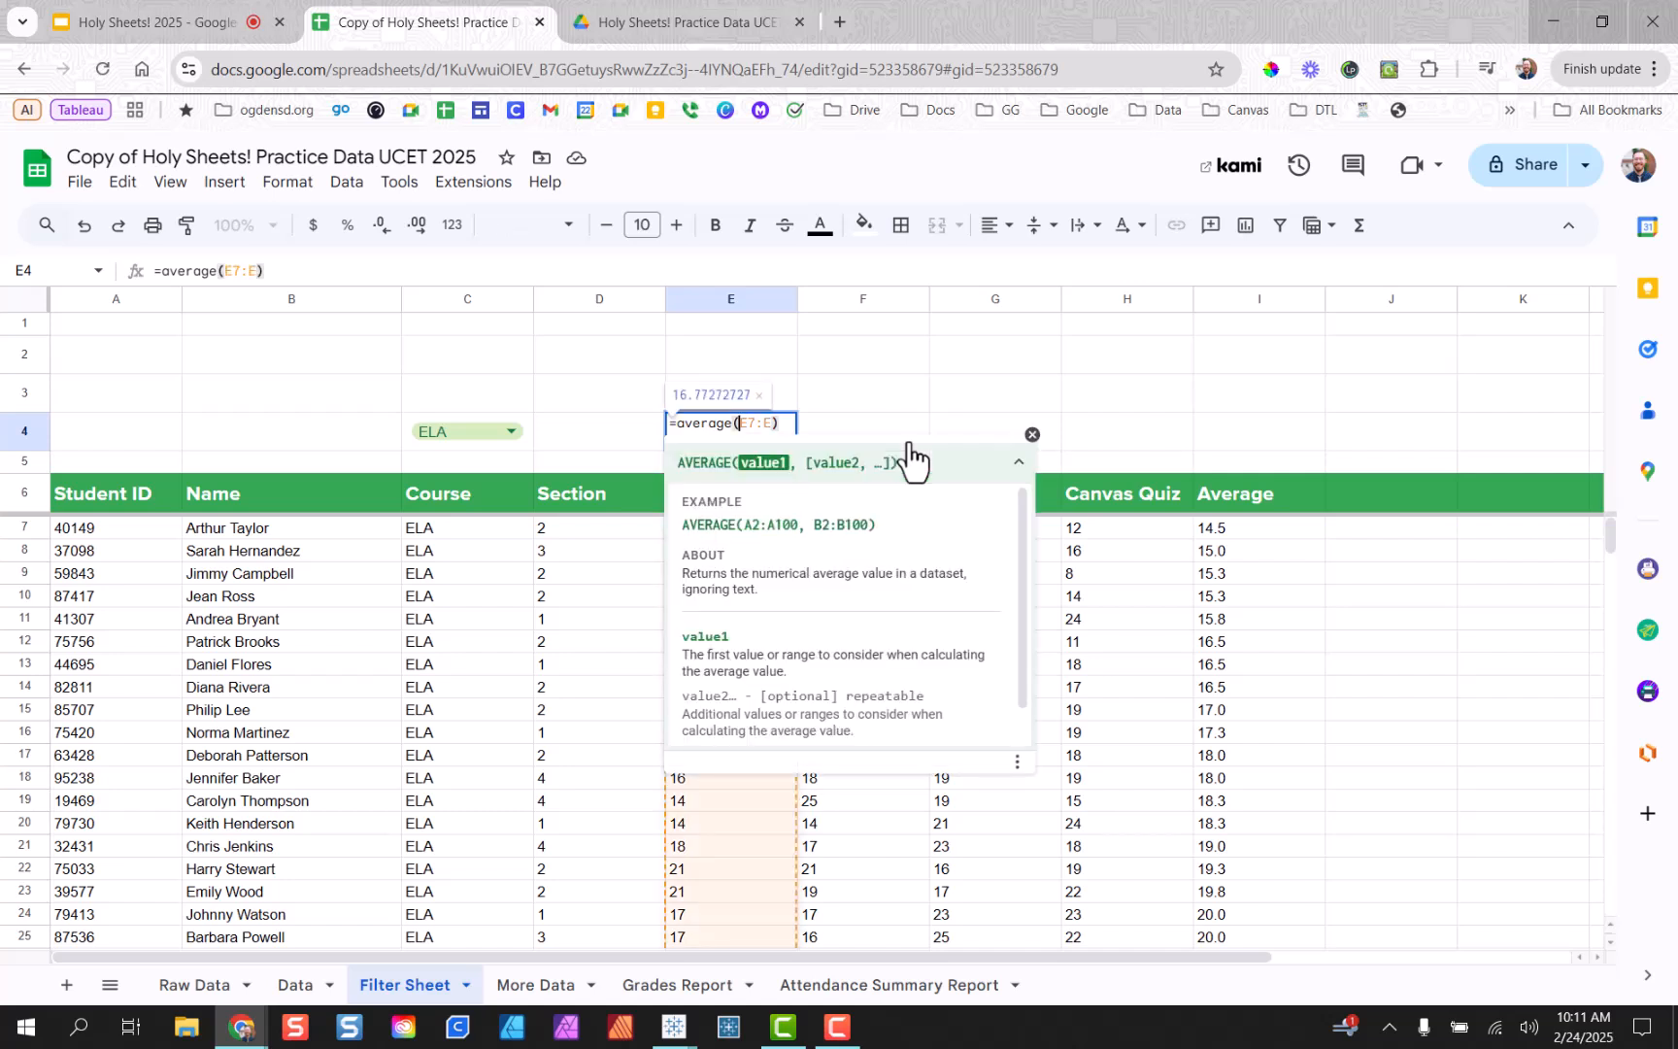
key("Return")
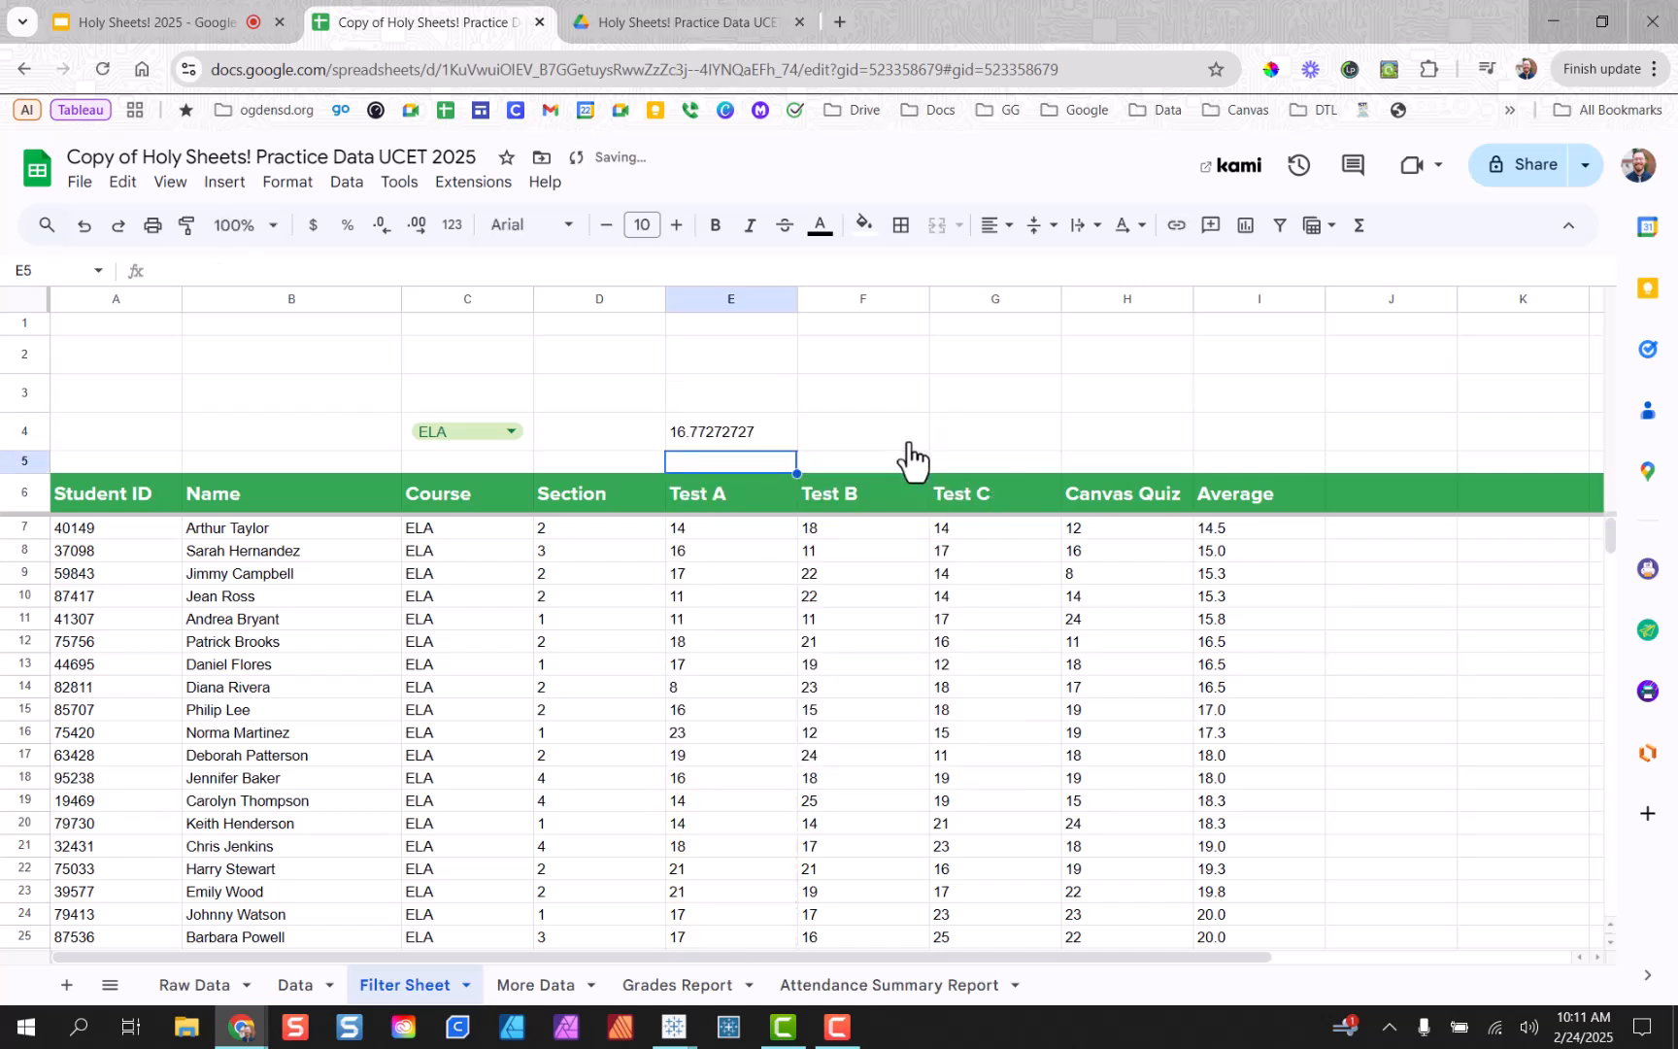
left_click(780, 433)
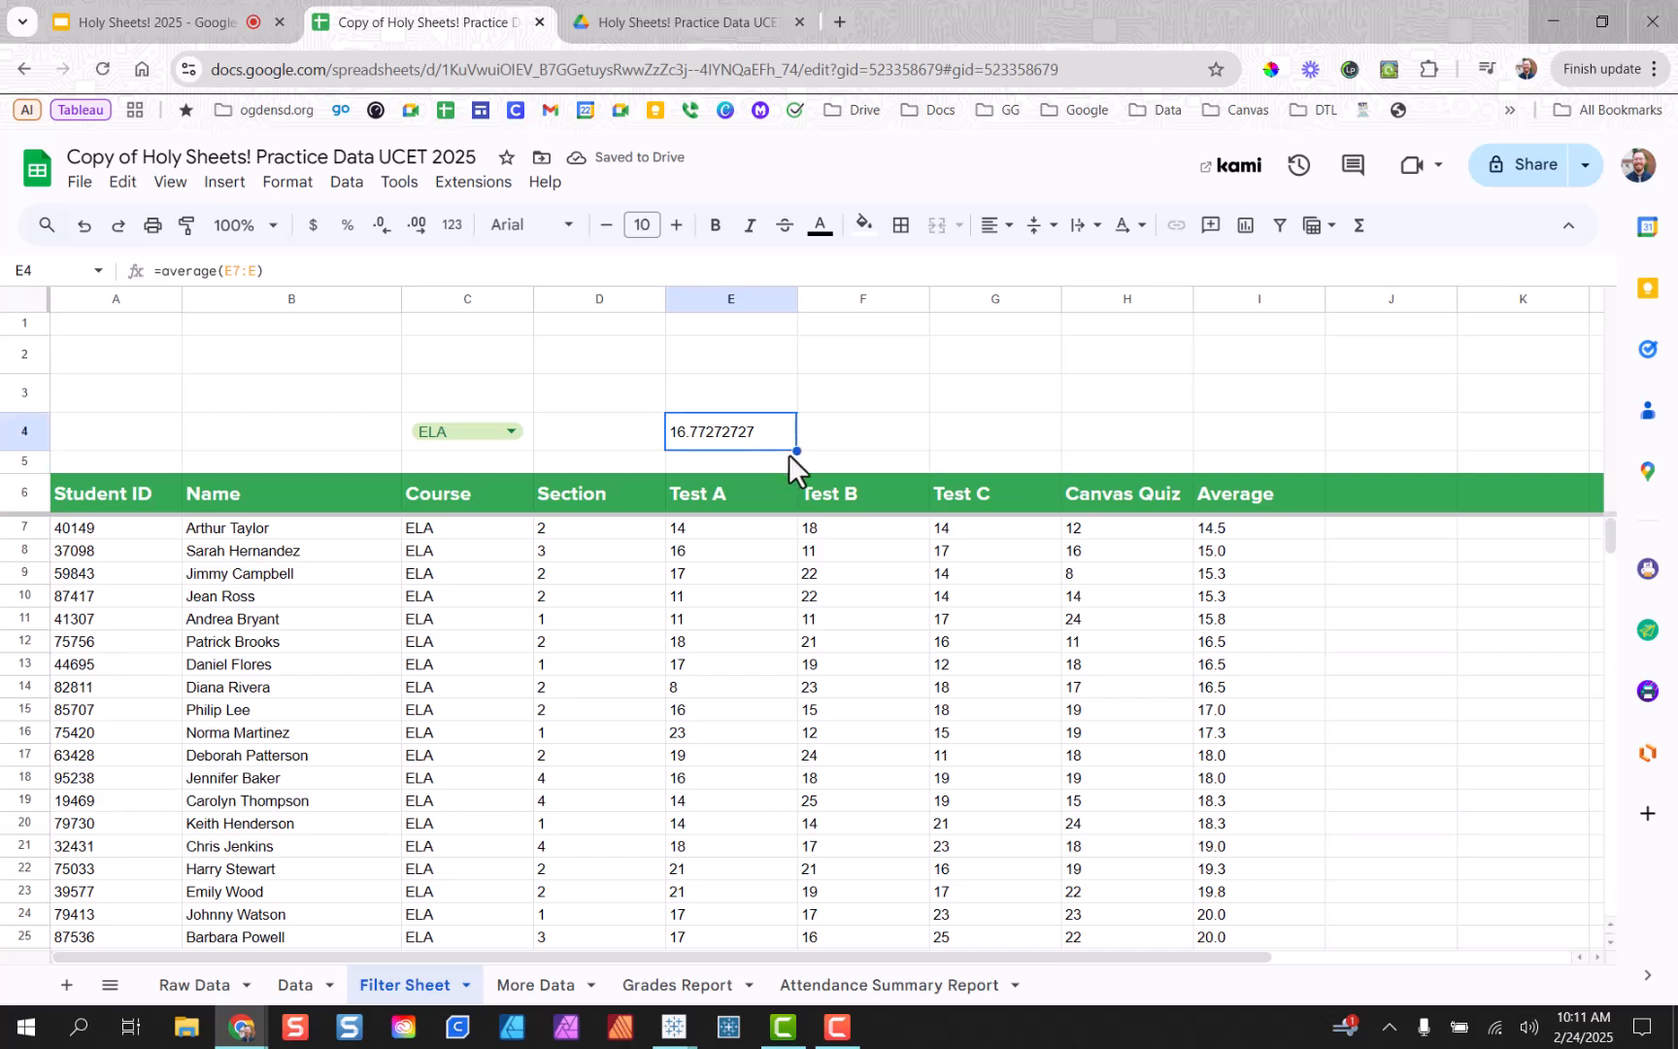
left_click_drag(793, 446, 1102, 439)
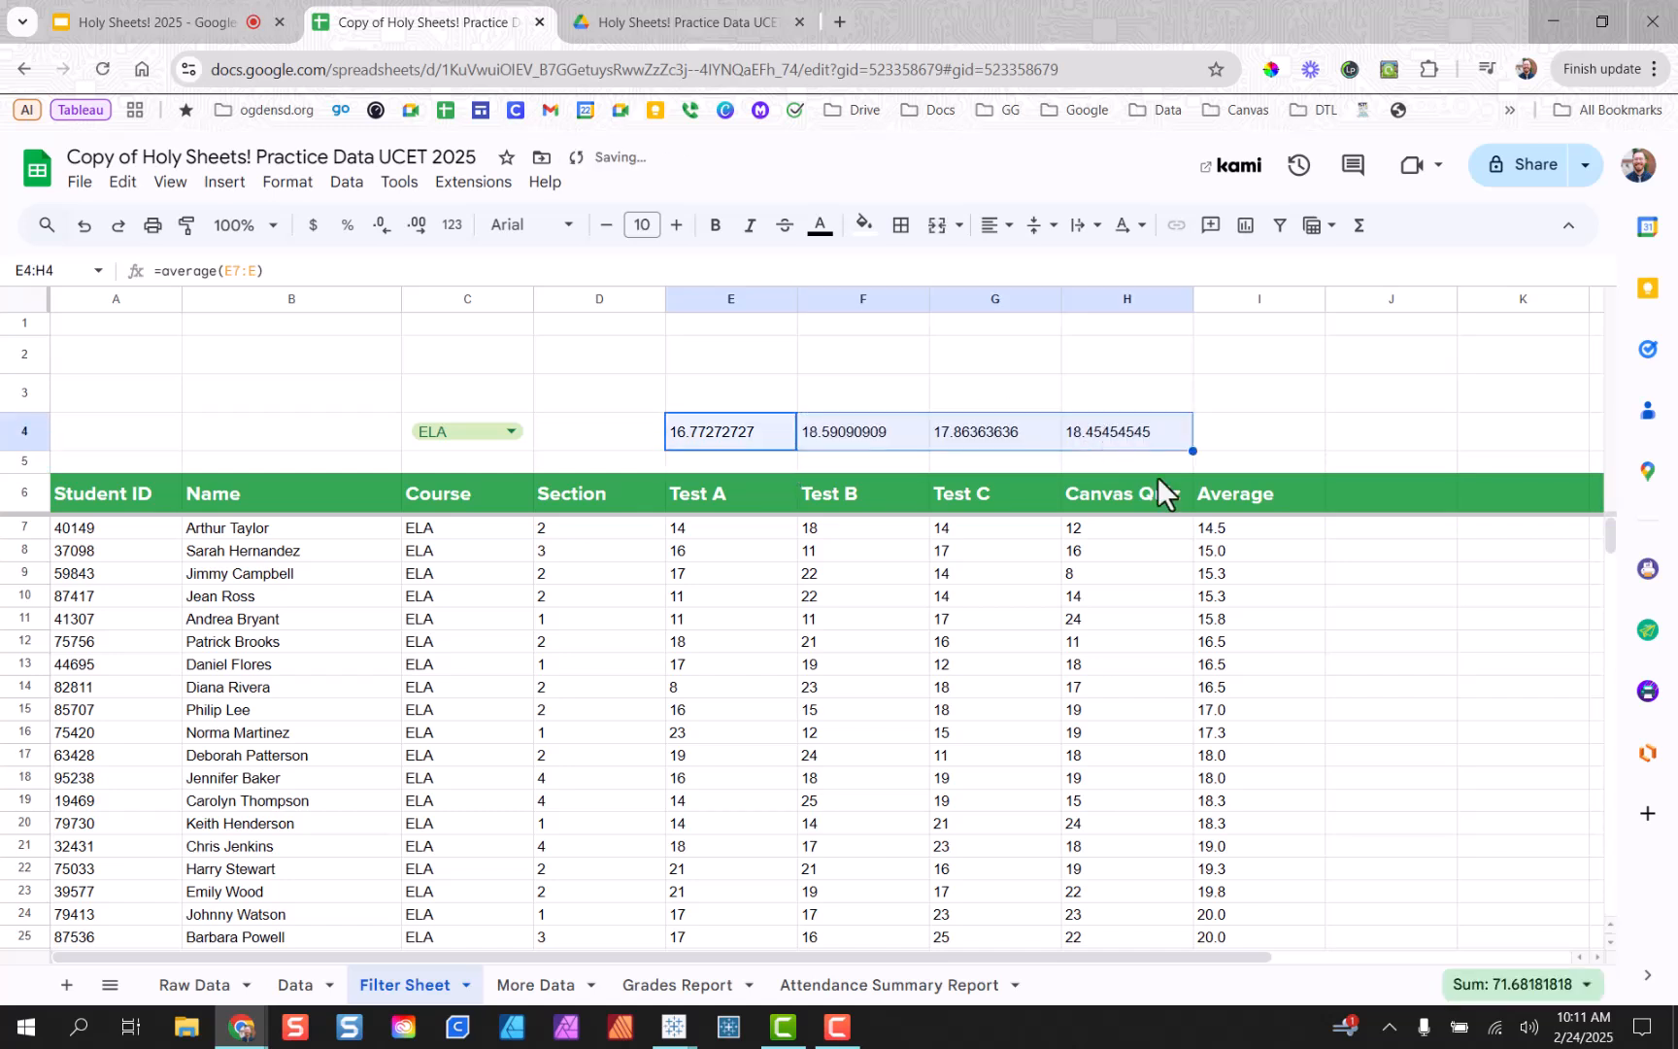
left_click(1127, 579)
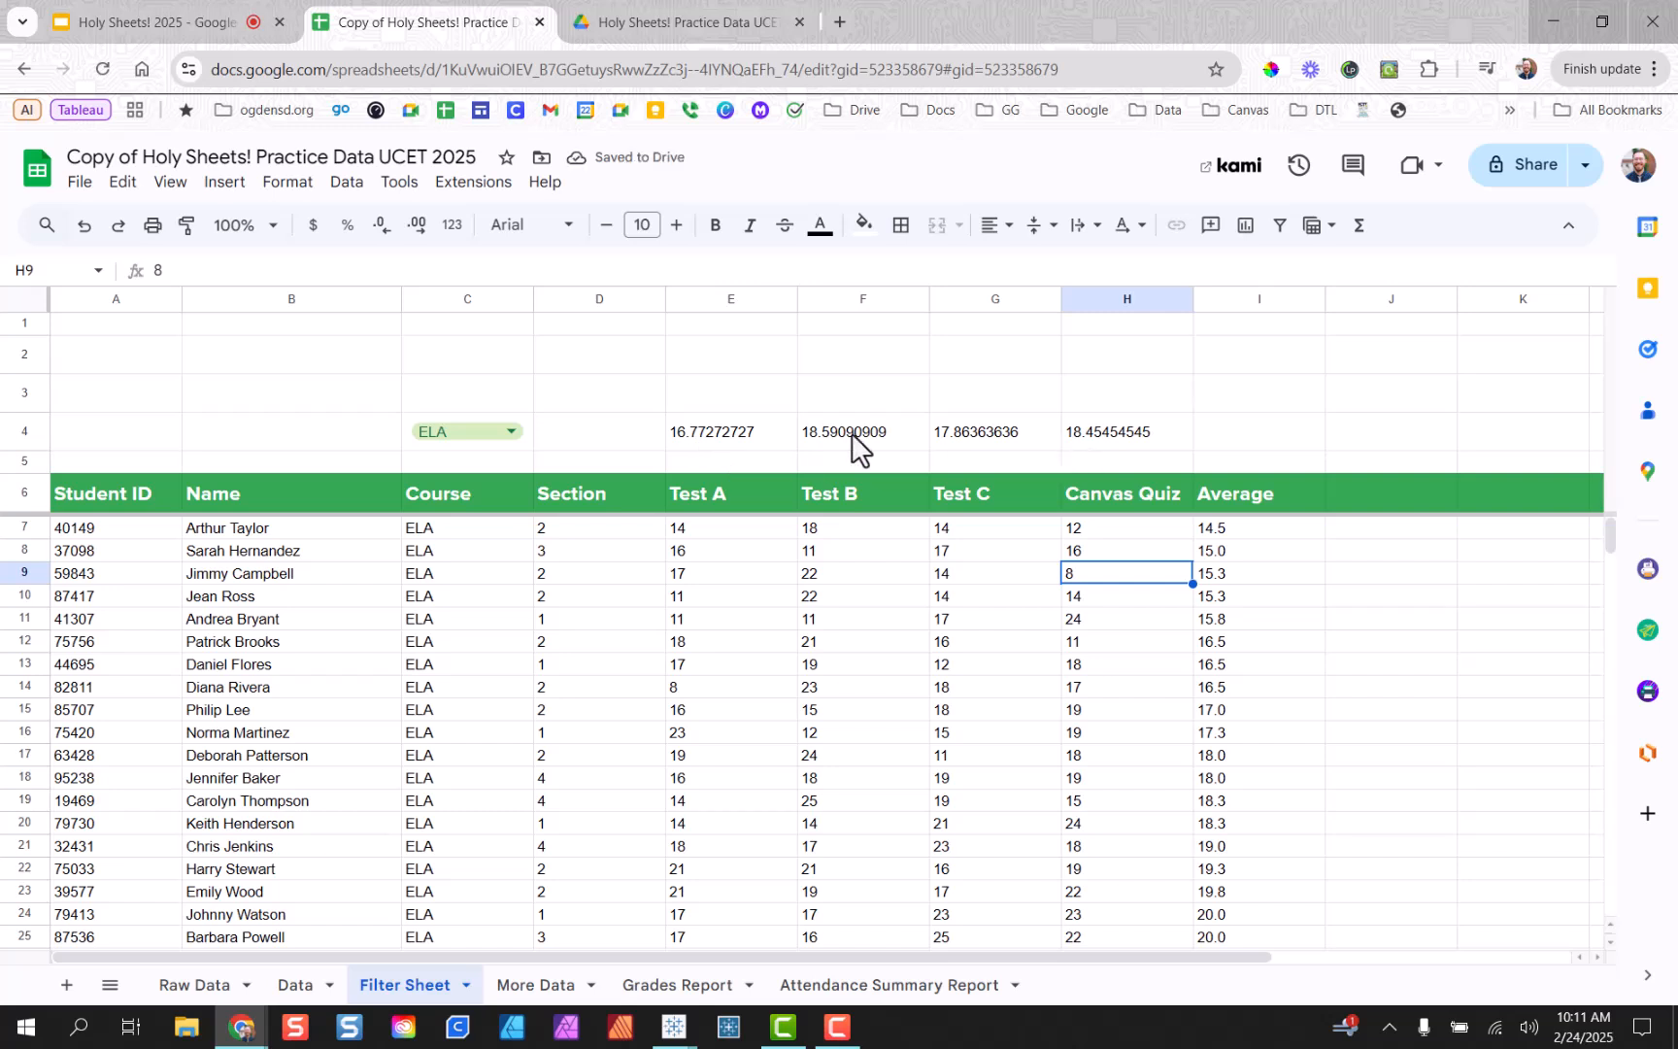
Trim the four row-4 averages' decimals, showing 16.77, 18.59, 17.86 and 18.45.
left_click_drag(739, 437, 1122, 449)
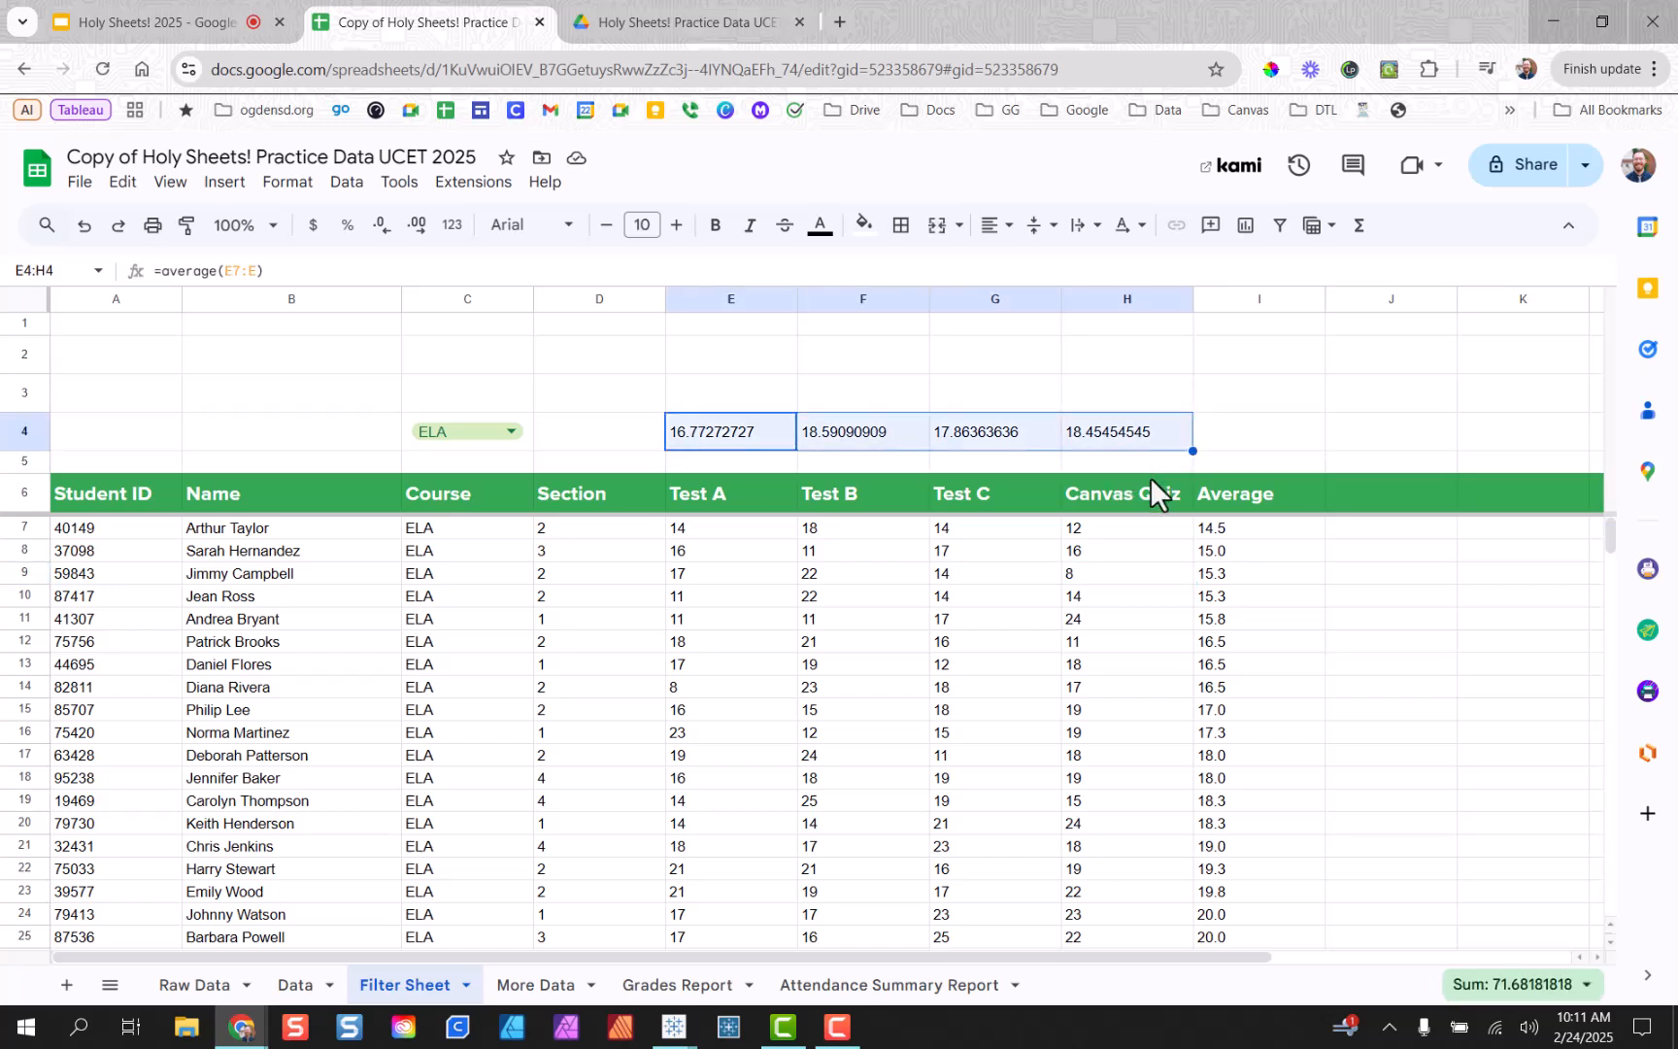
left_click(1231, 443)
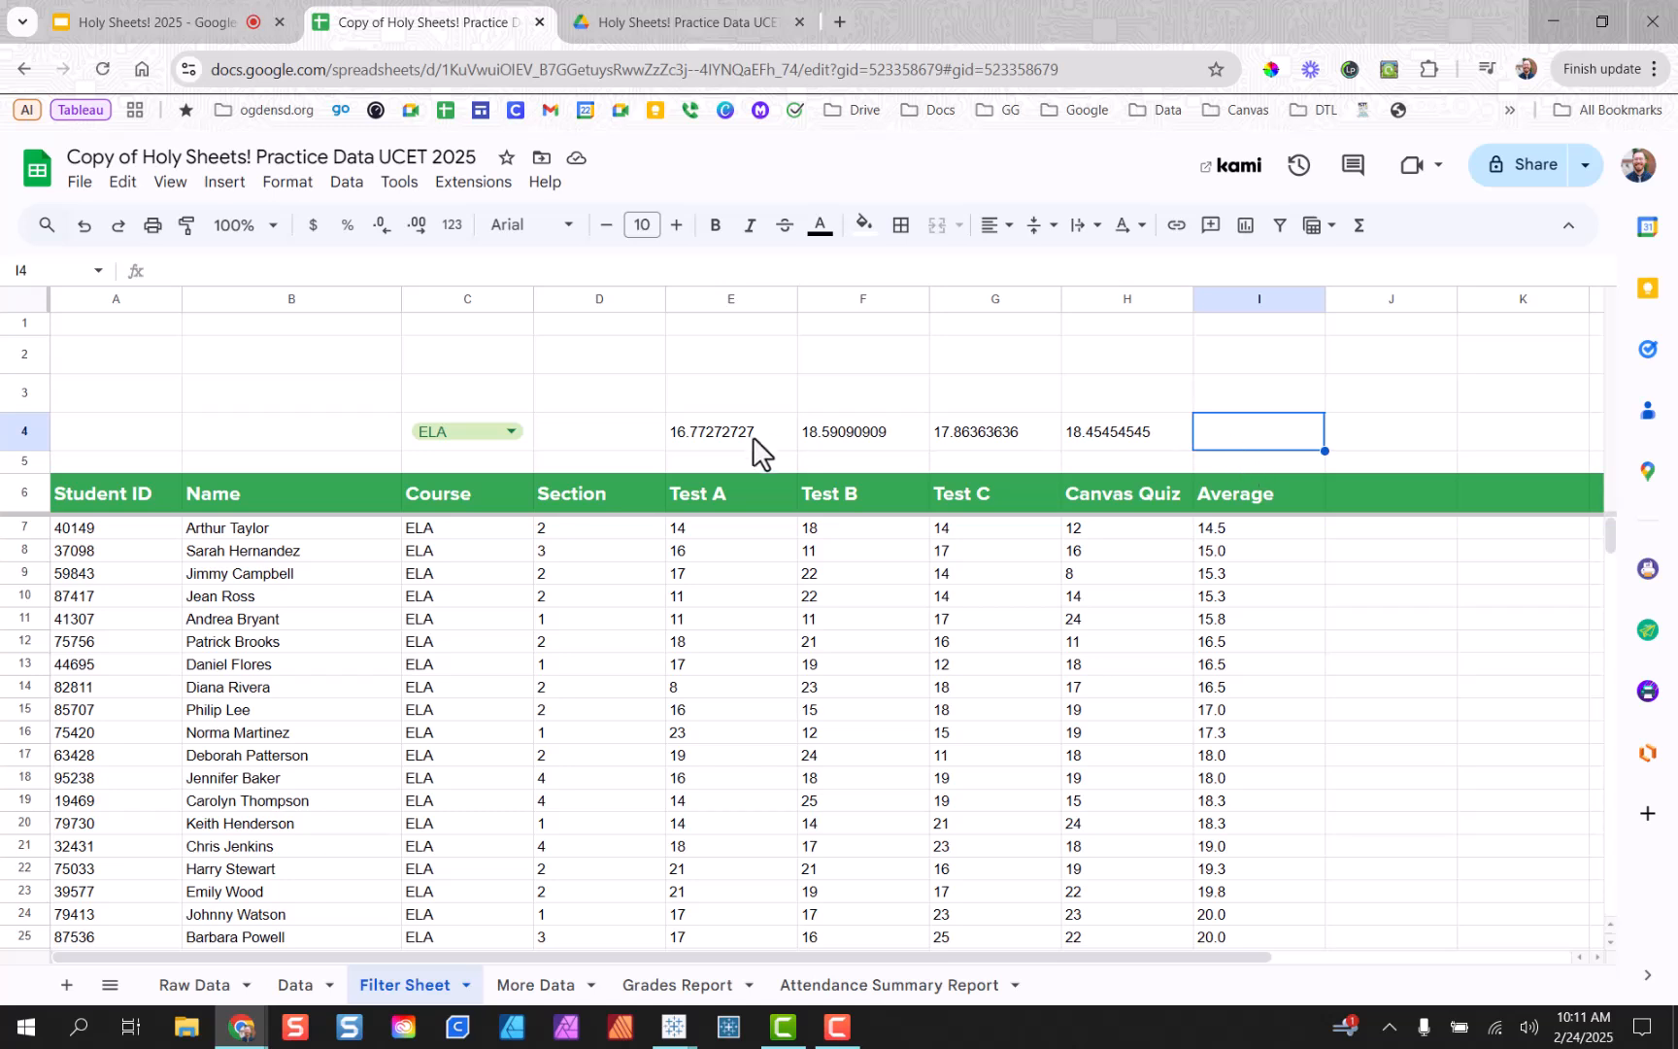
left_click_drag(749, 442, 1081, 437)
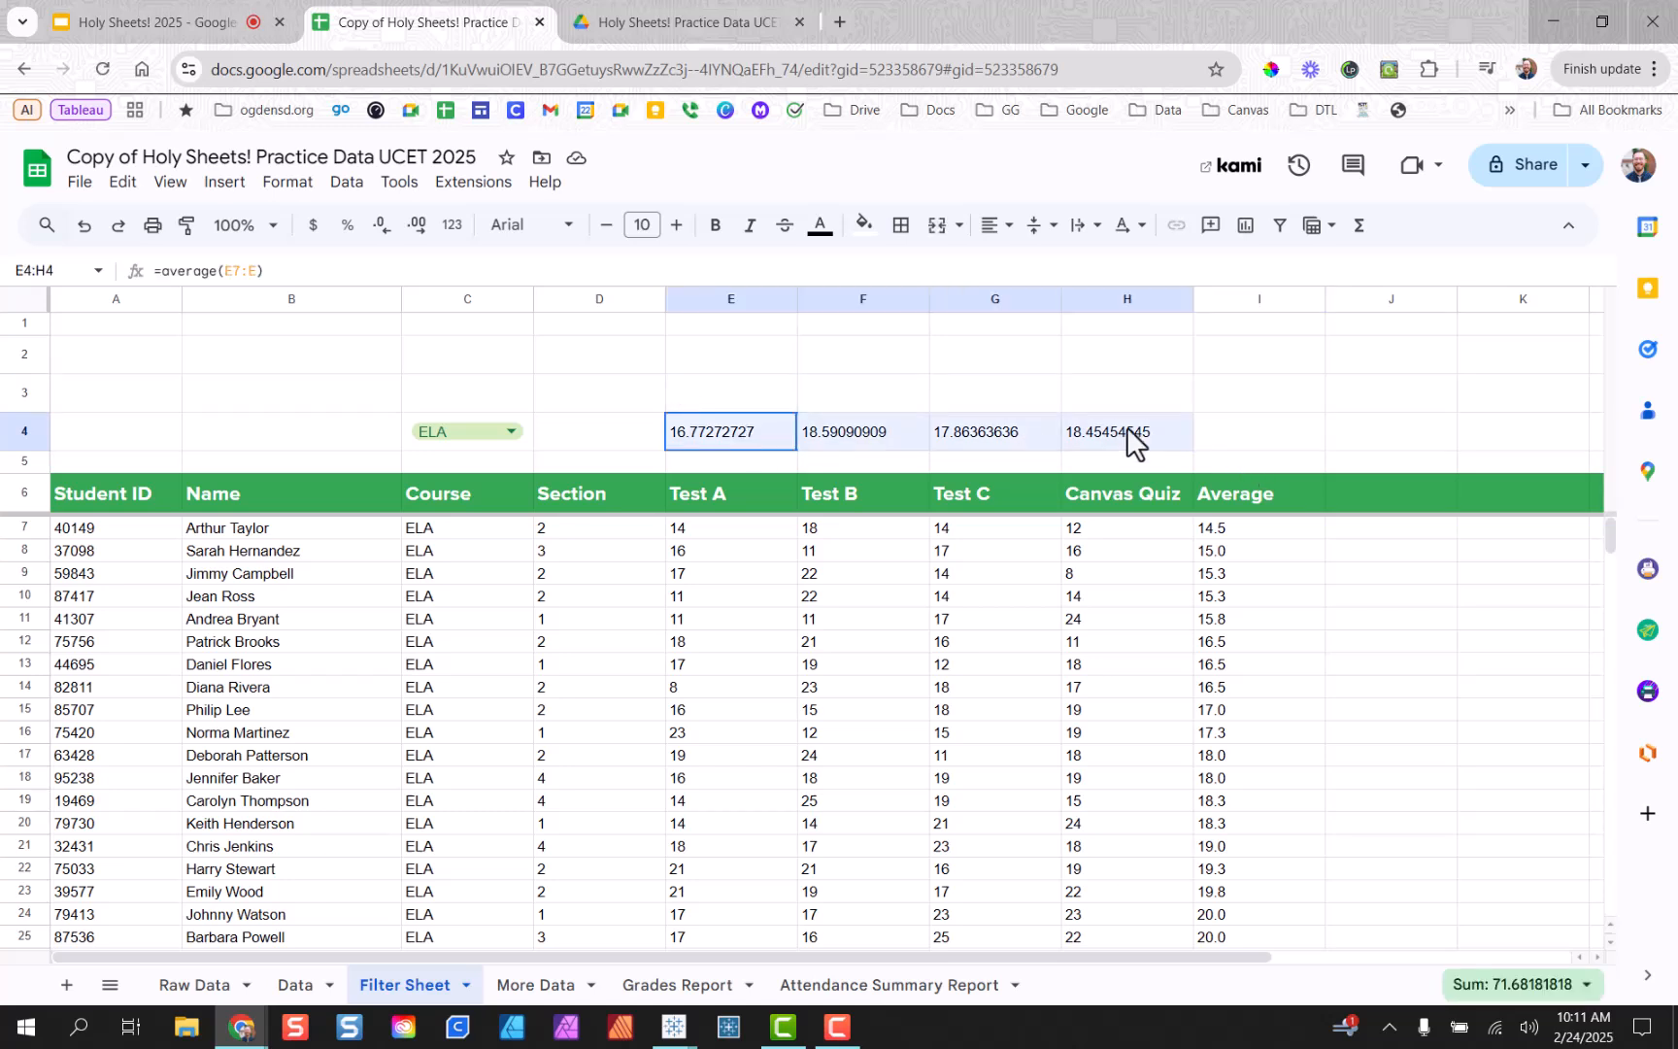
left_click(382, 229)
left_click(382, 229)
left_click(382, 229)
left_click(382, 229)
left_click(382, 229)
left_click(382, 229)
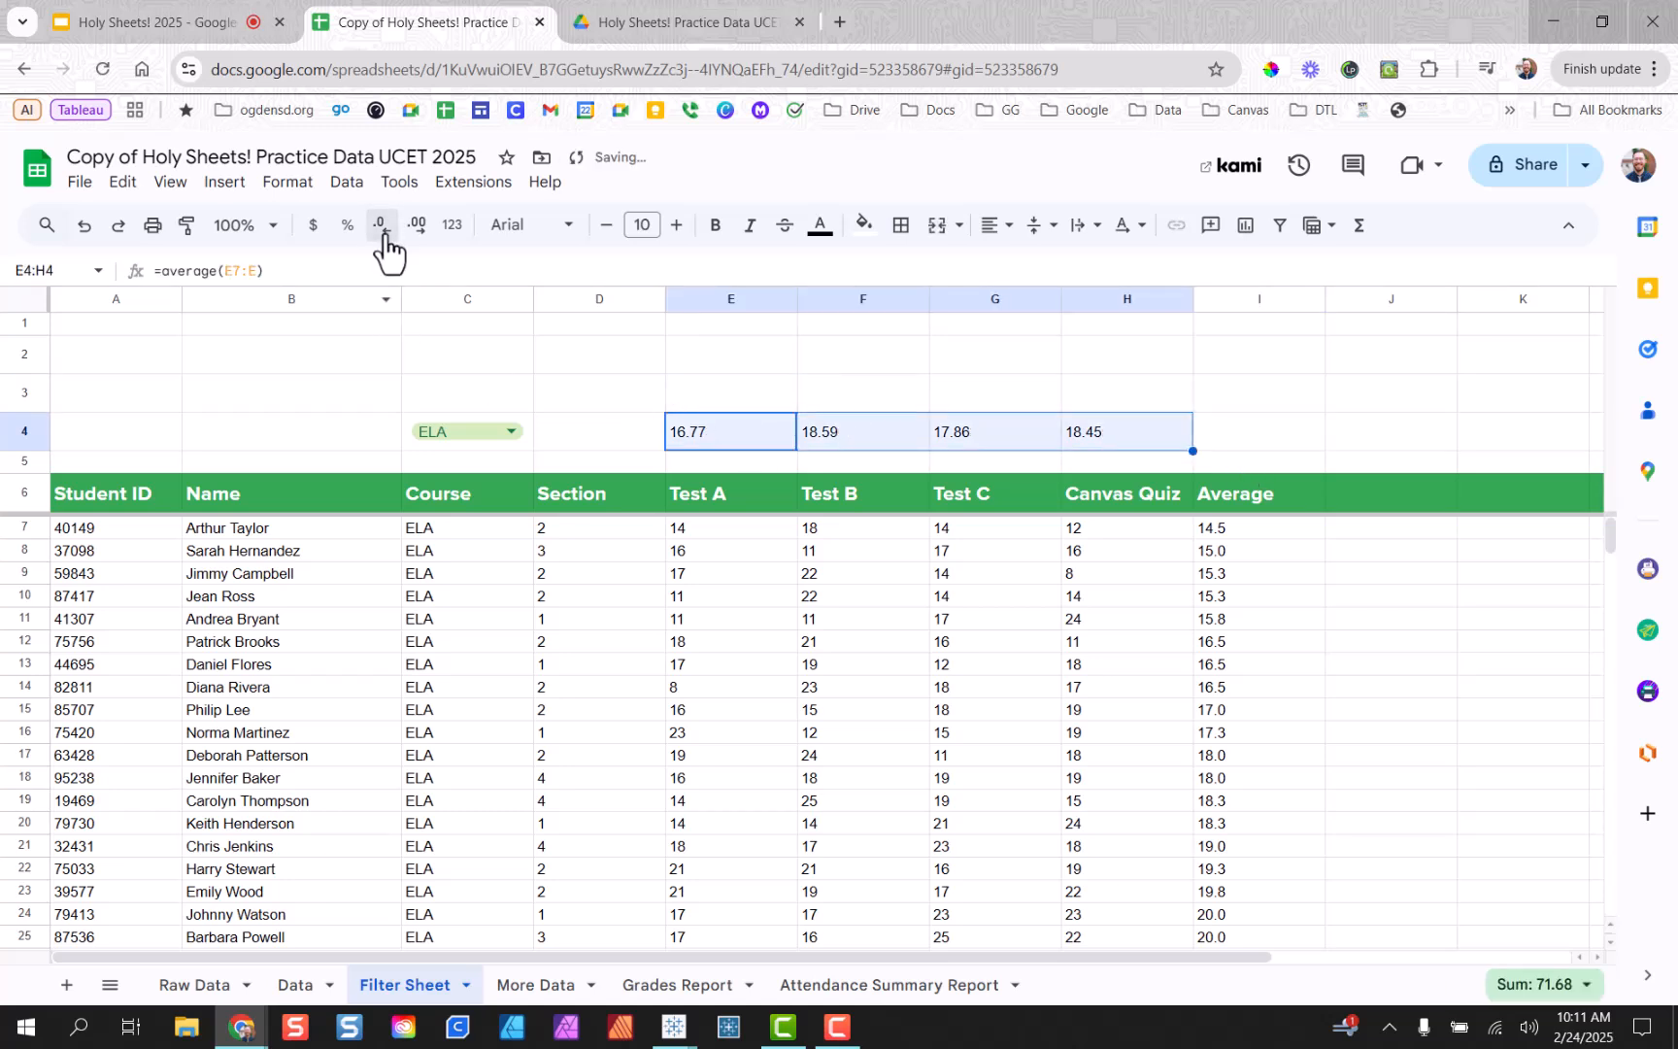
left_click(381, 230)
left_click(773, 580)
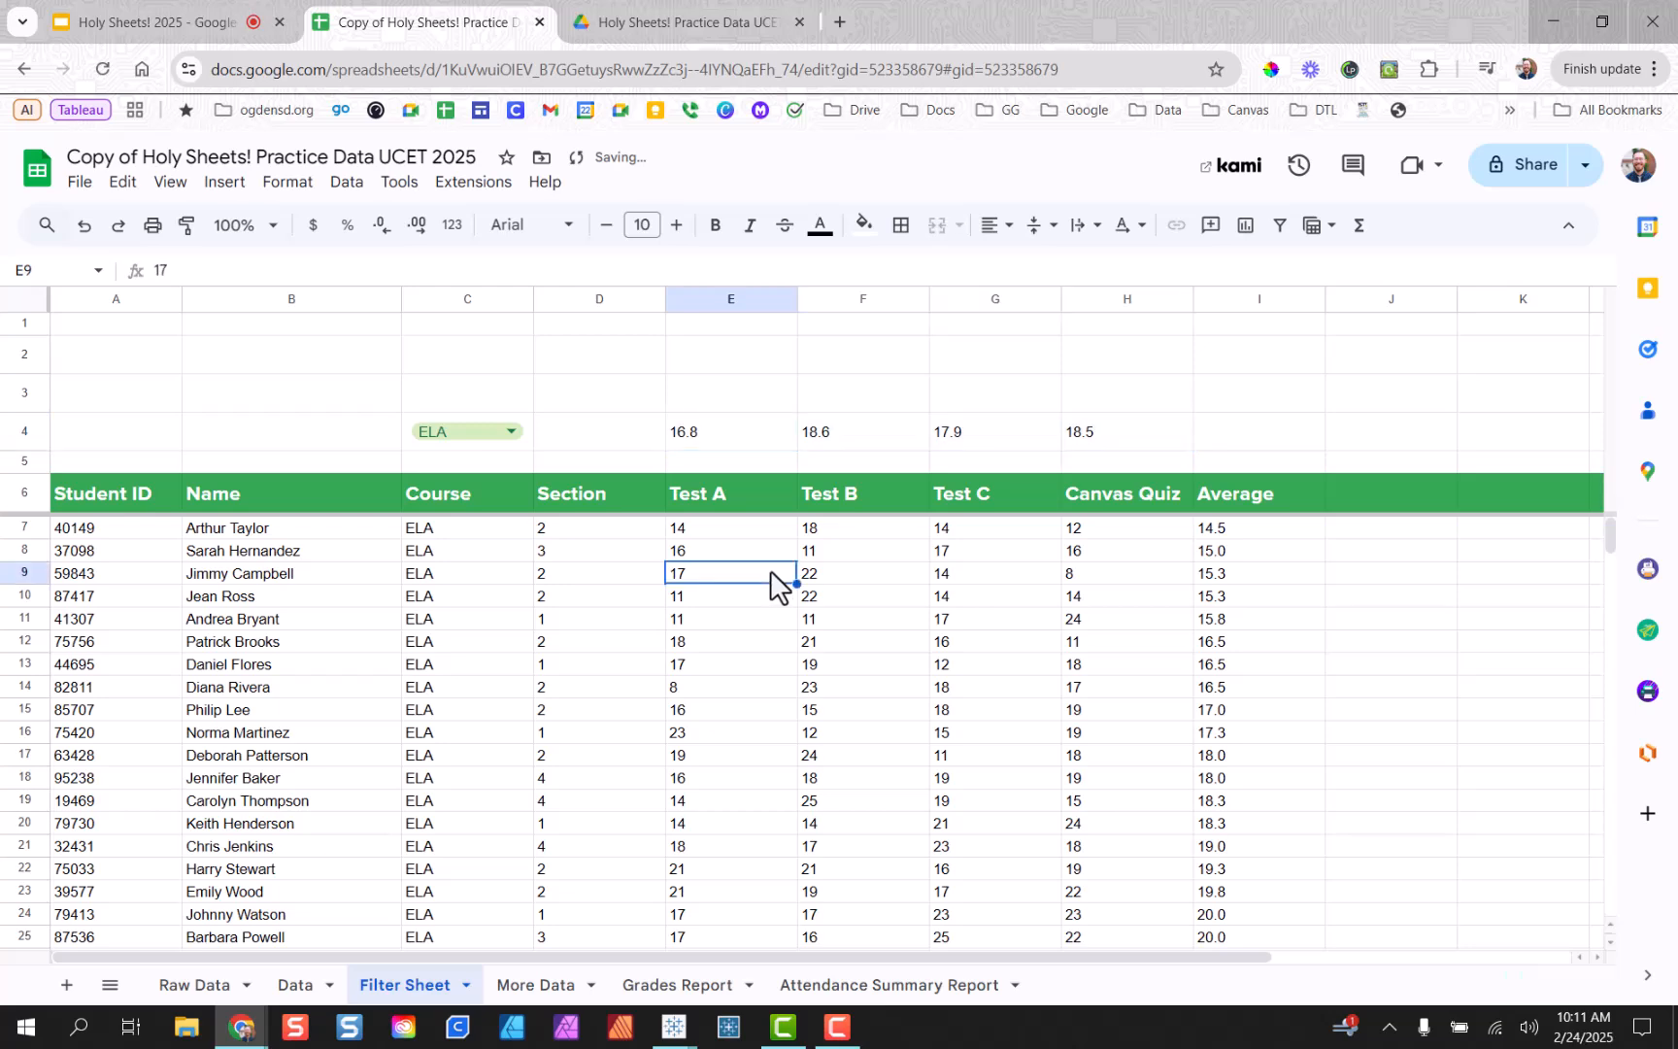
left_click(514, 435)
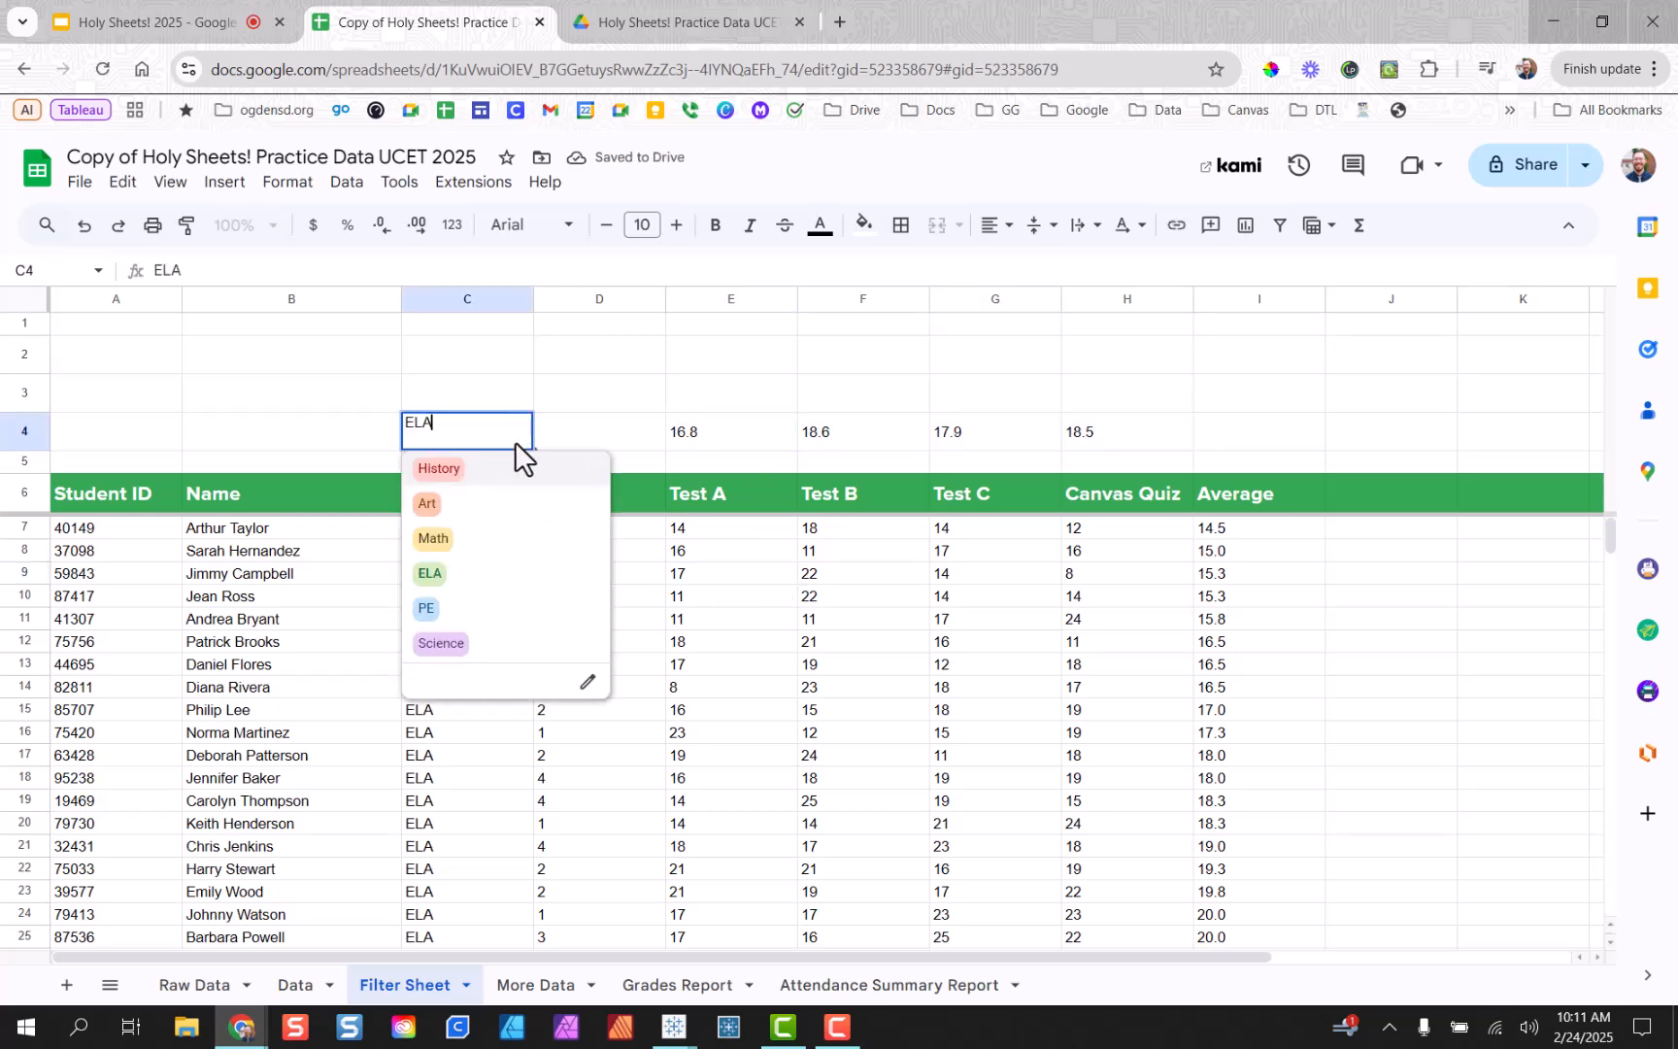
left_click(480, 550)
left_click(512, 433)
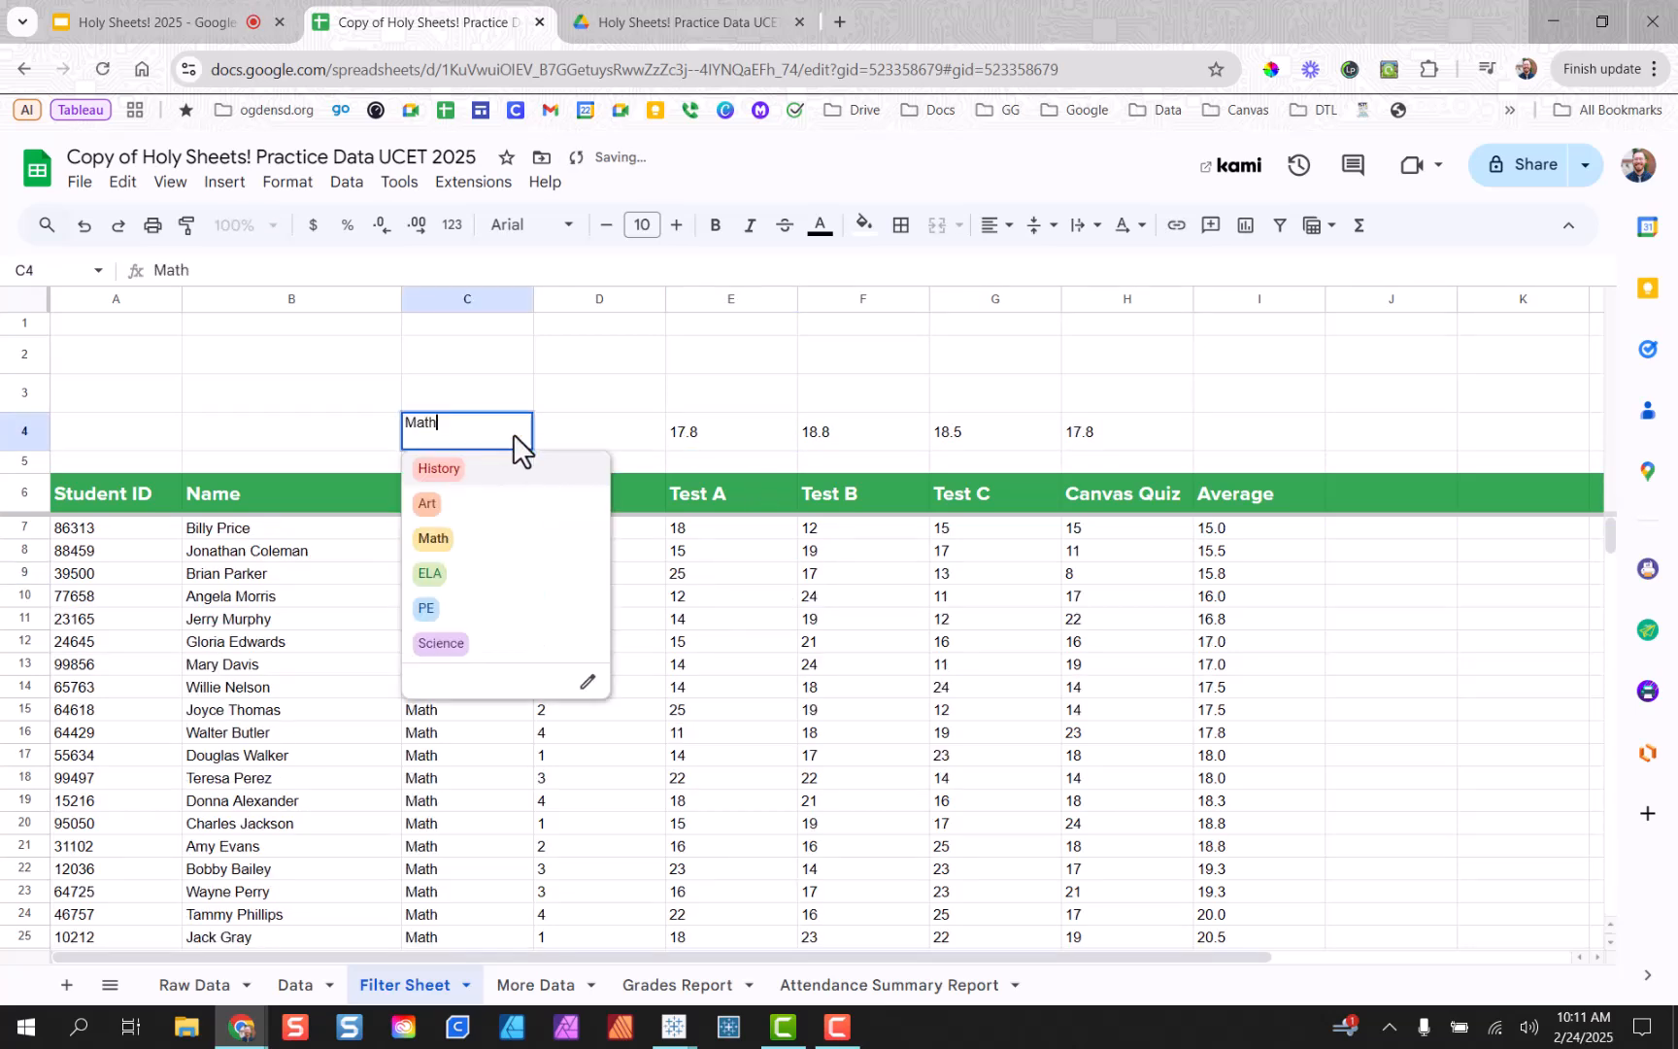
left_click(475, 612)
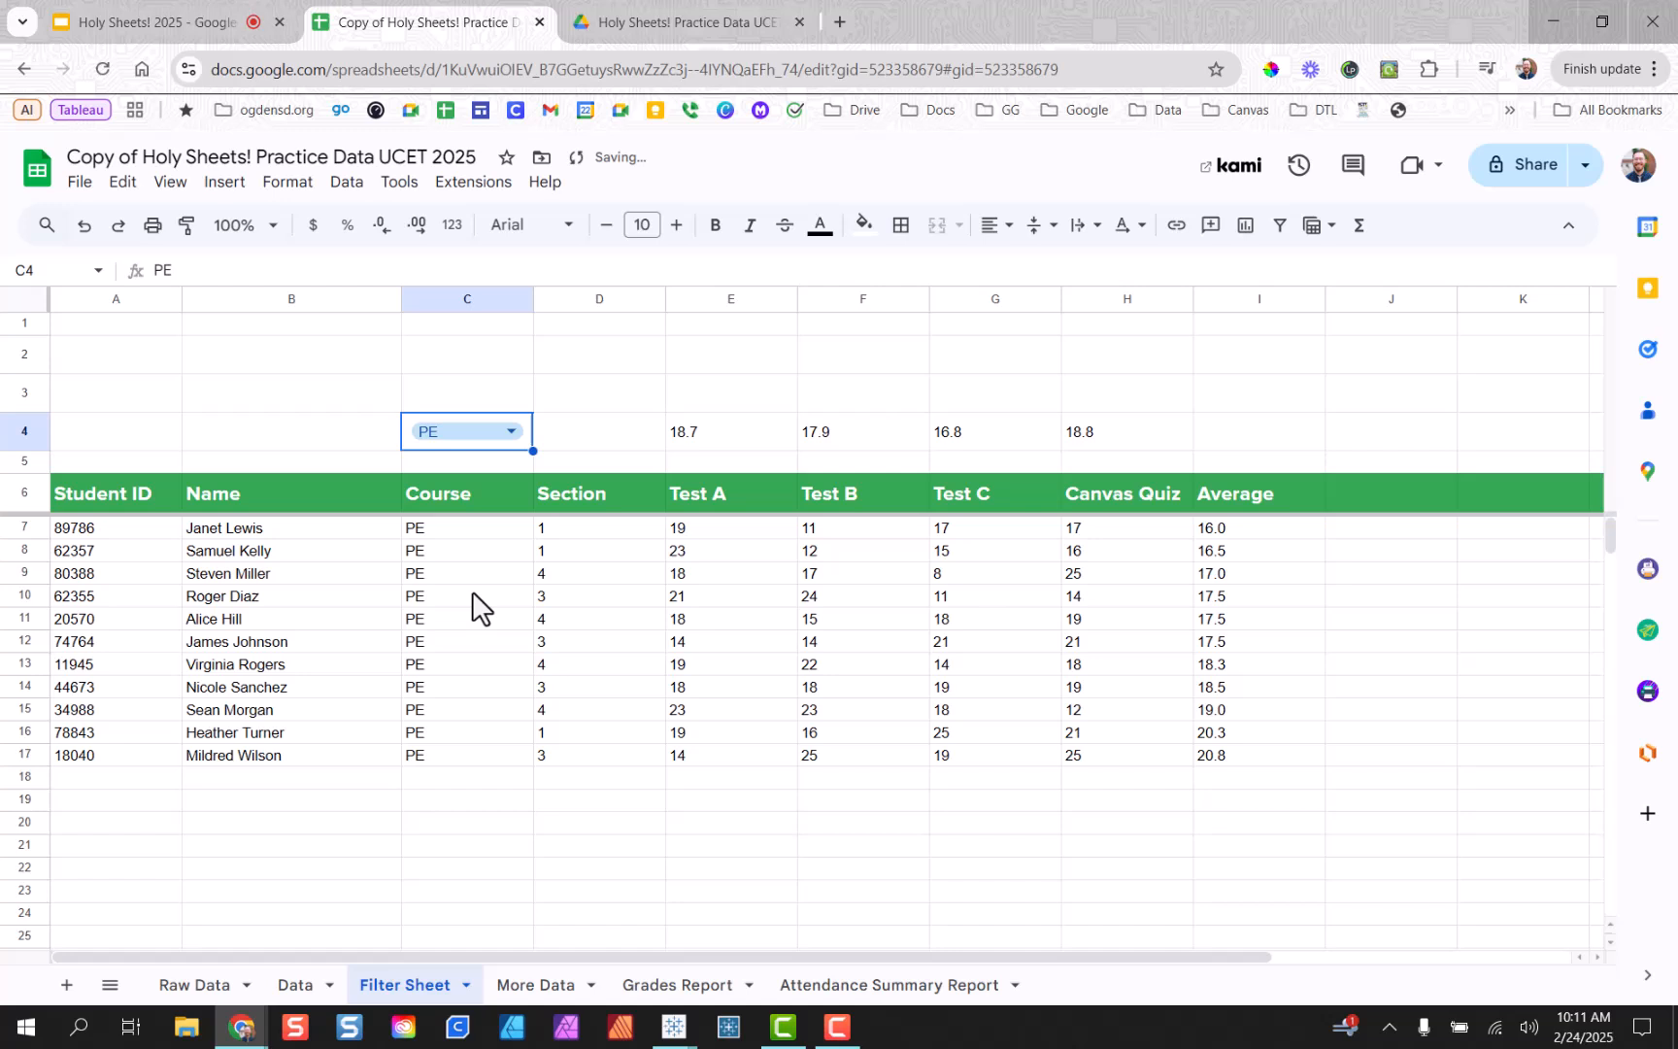
left_click(516, 436)
left_click(509, 647)
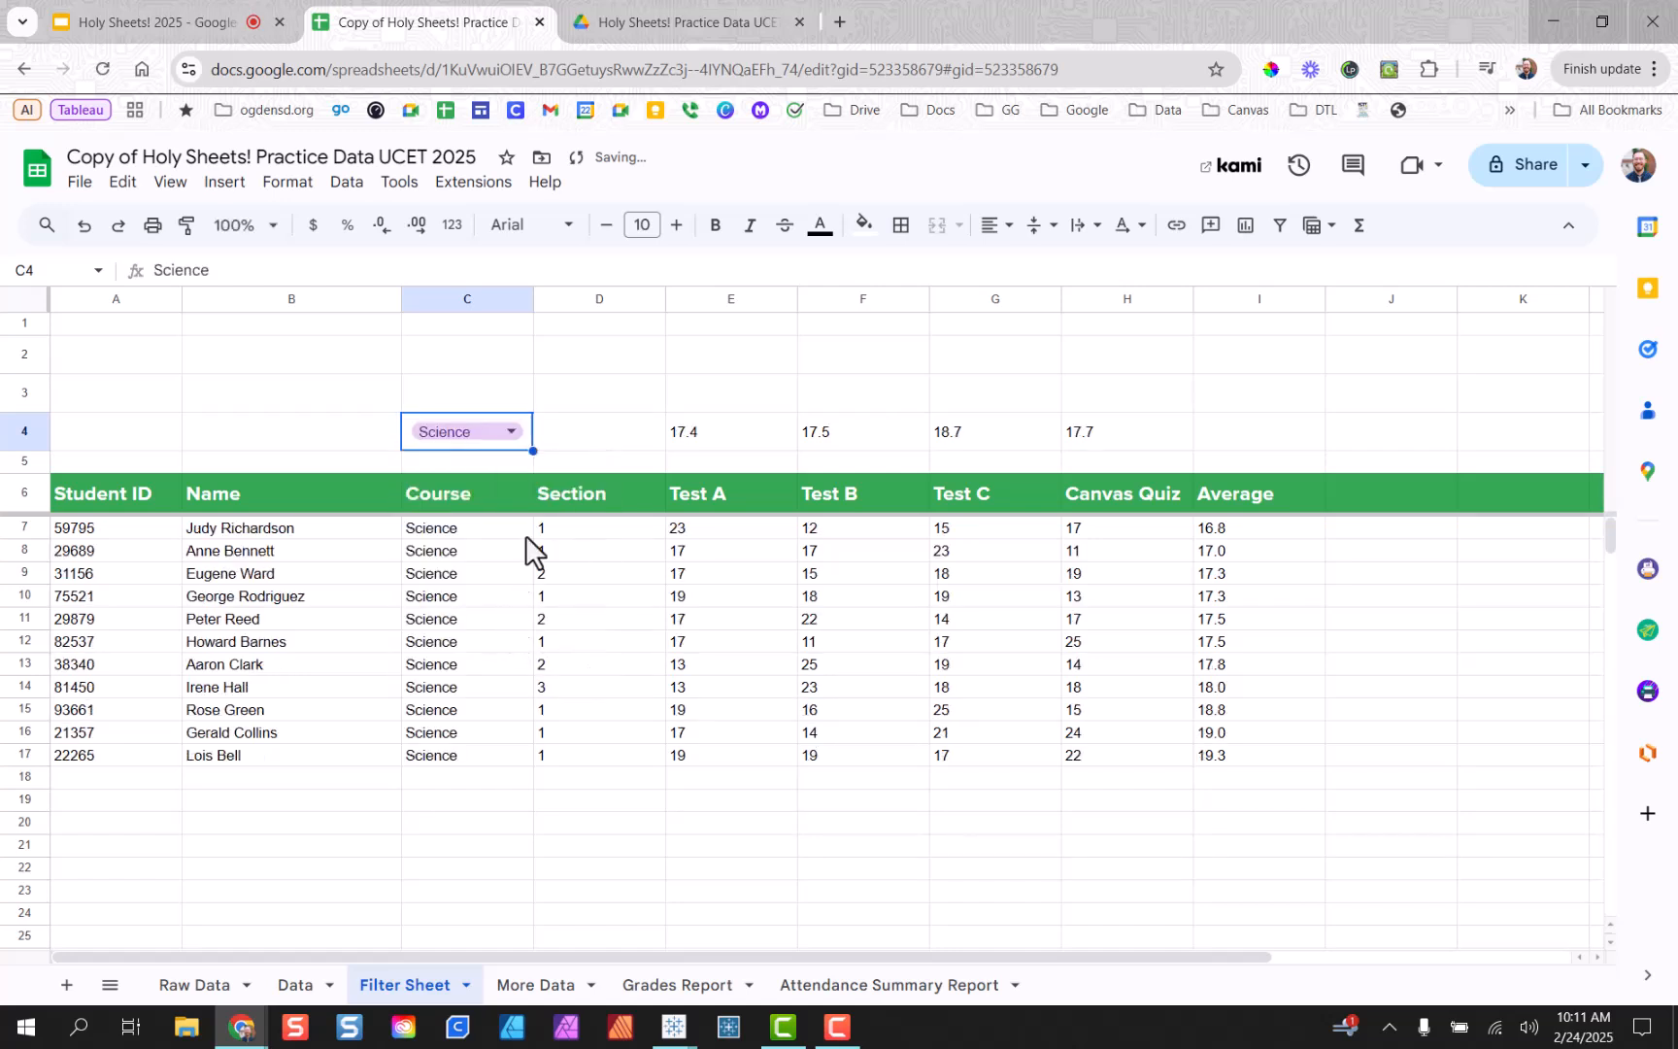
left_click(516, 434)
left_click(486, 501)
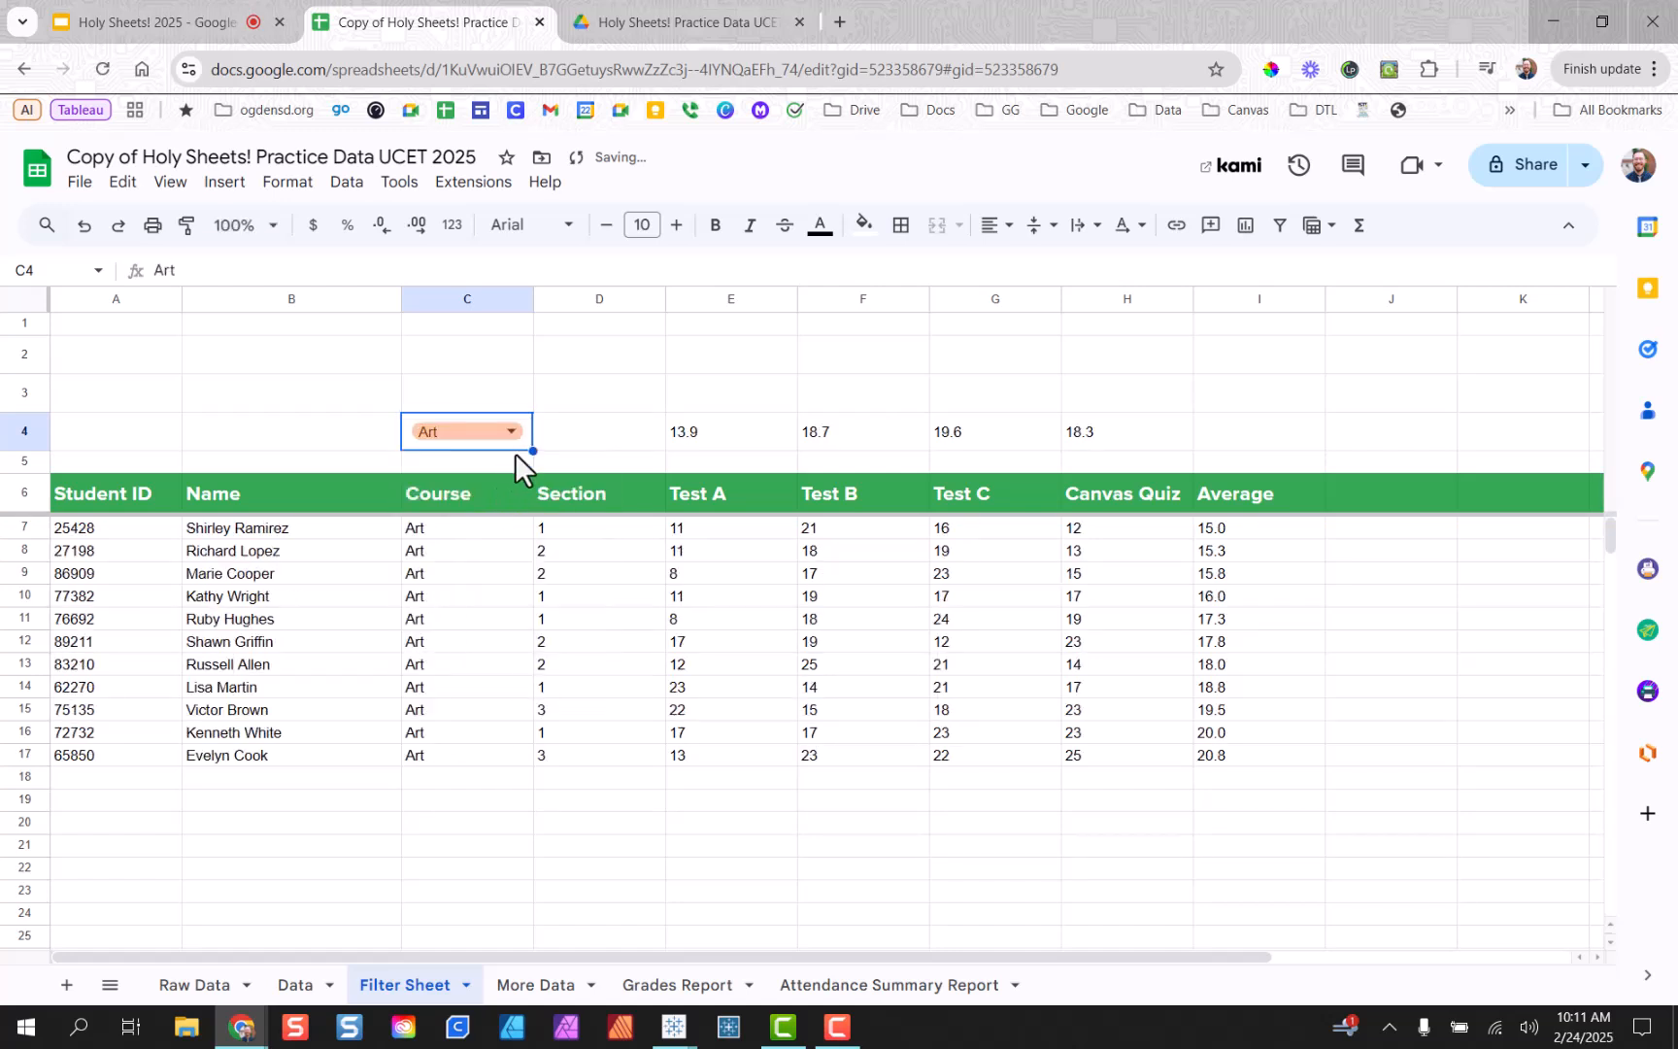
left_click(512, 432)
left_click(491, 573)
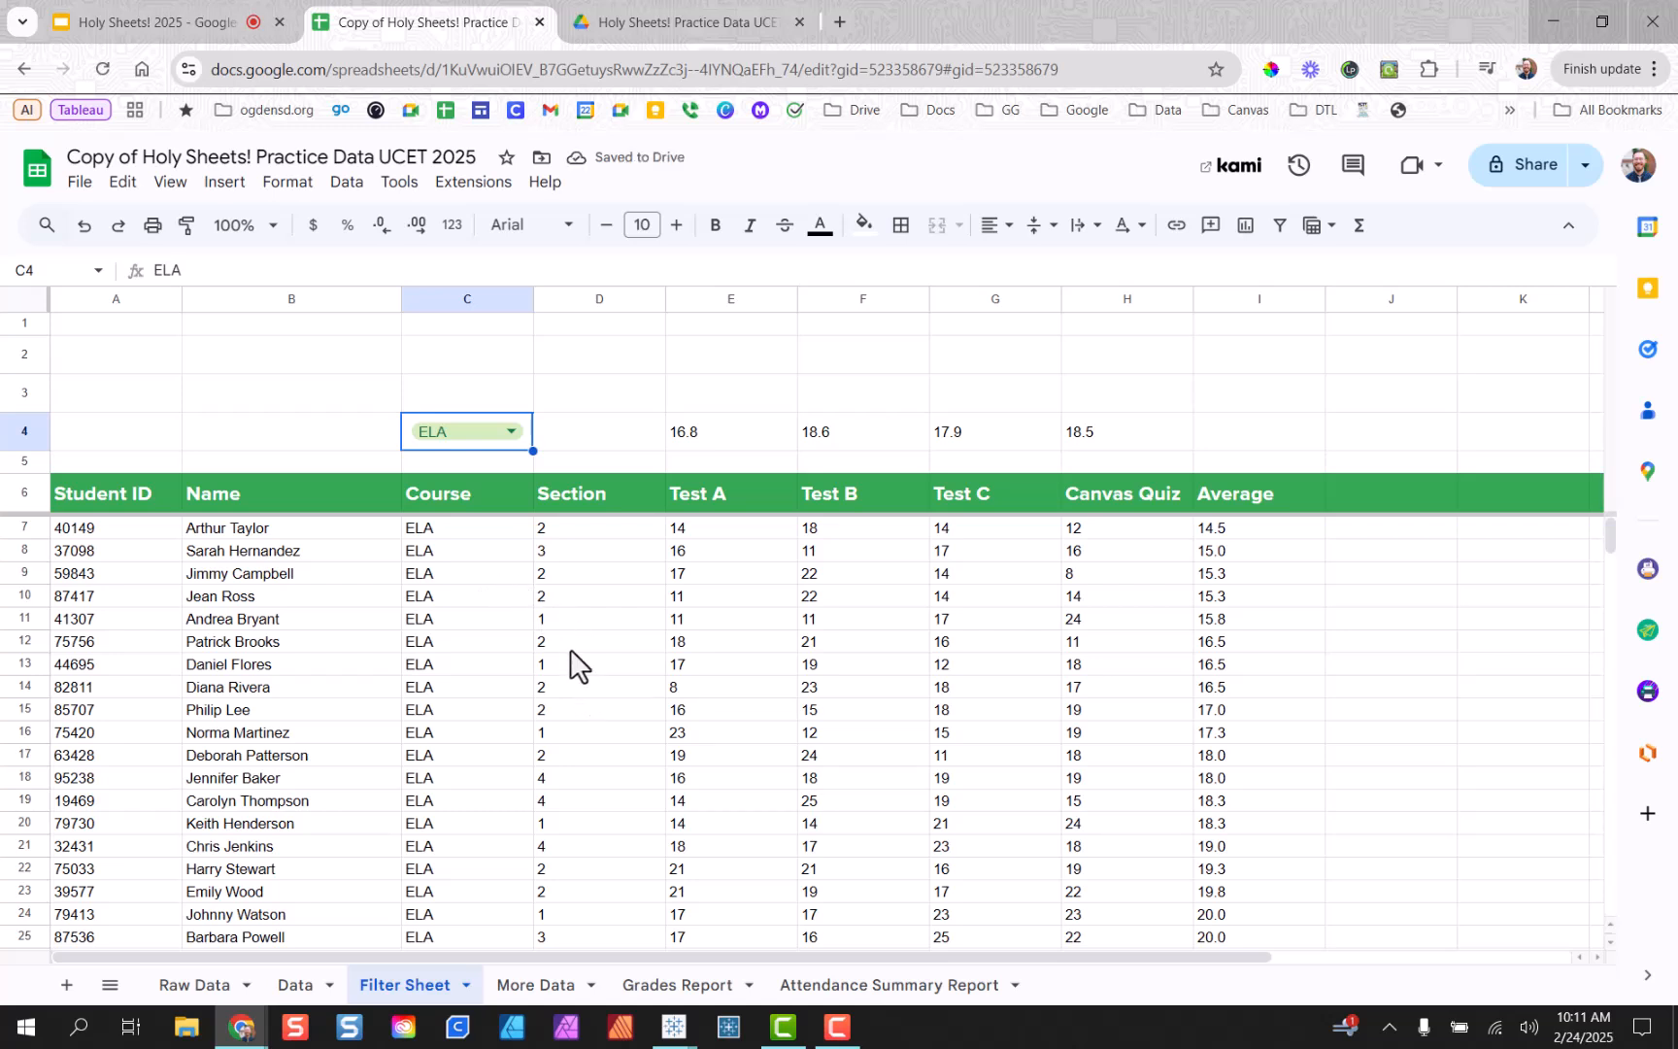
left_click(645, 625)
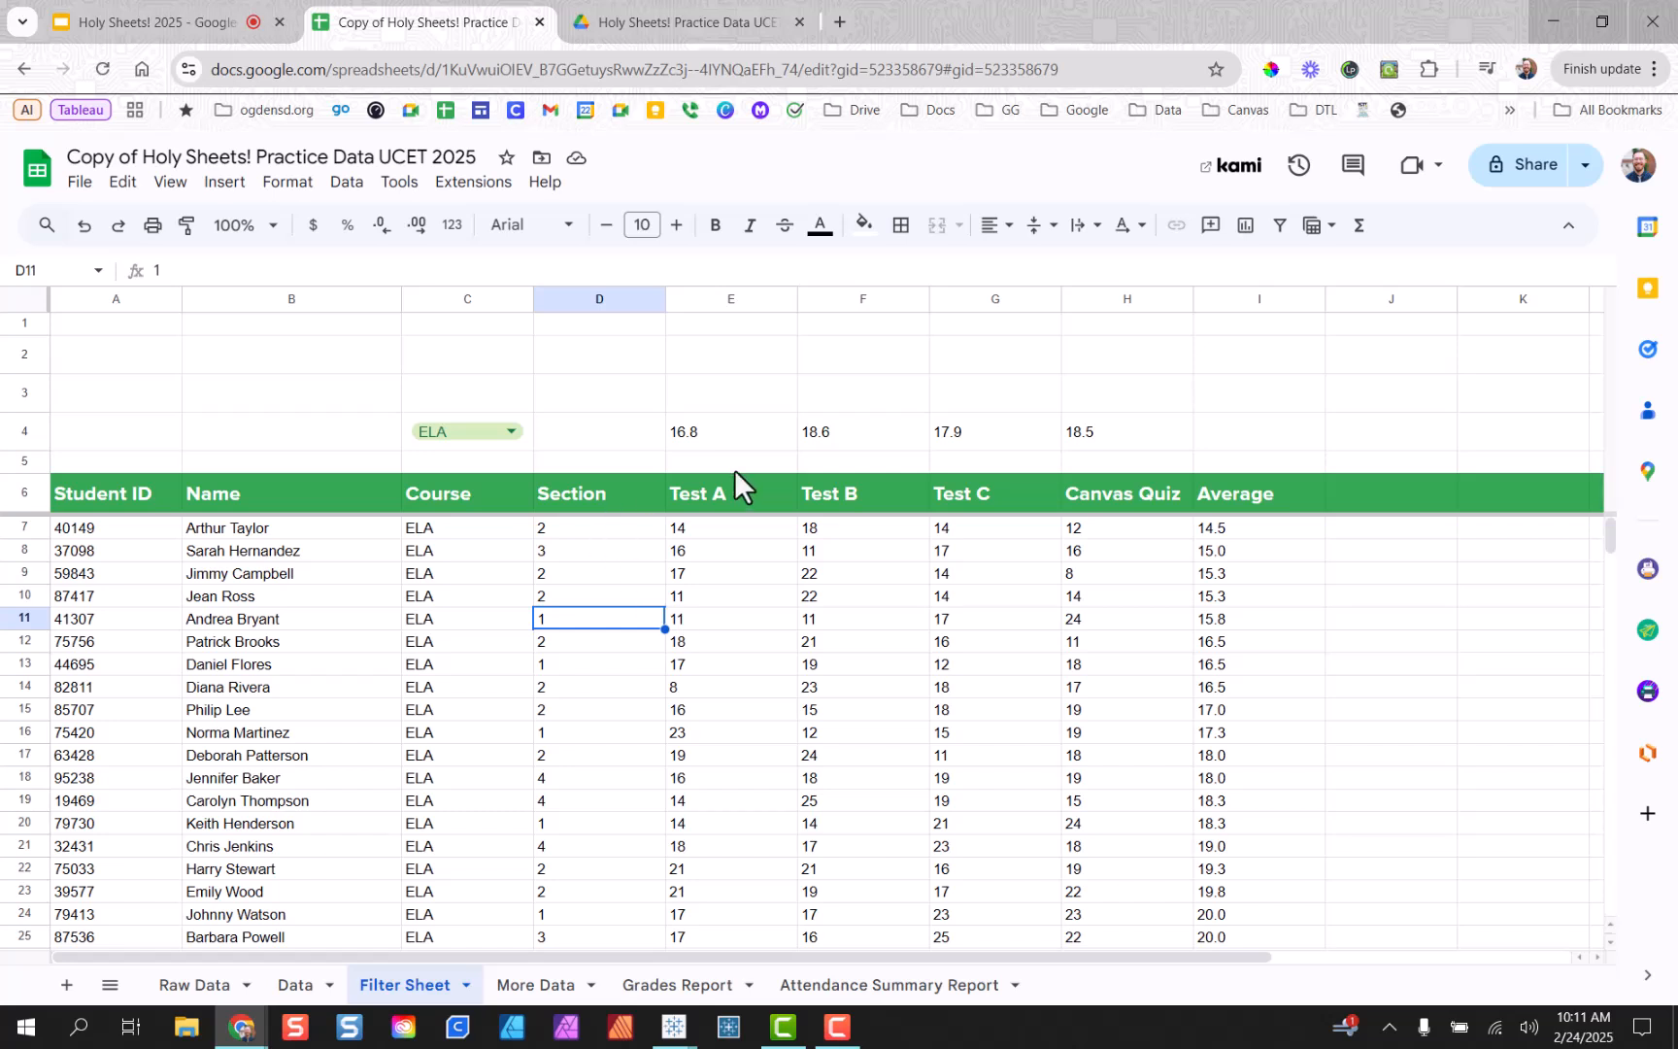
Clear the E4:H4 averages and begin =countif(E7:E," in cell E2.
left_click_drag(758, 442, 1100, 435)
key("Delete")
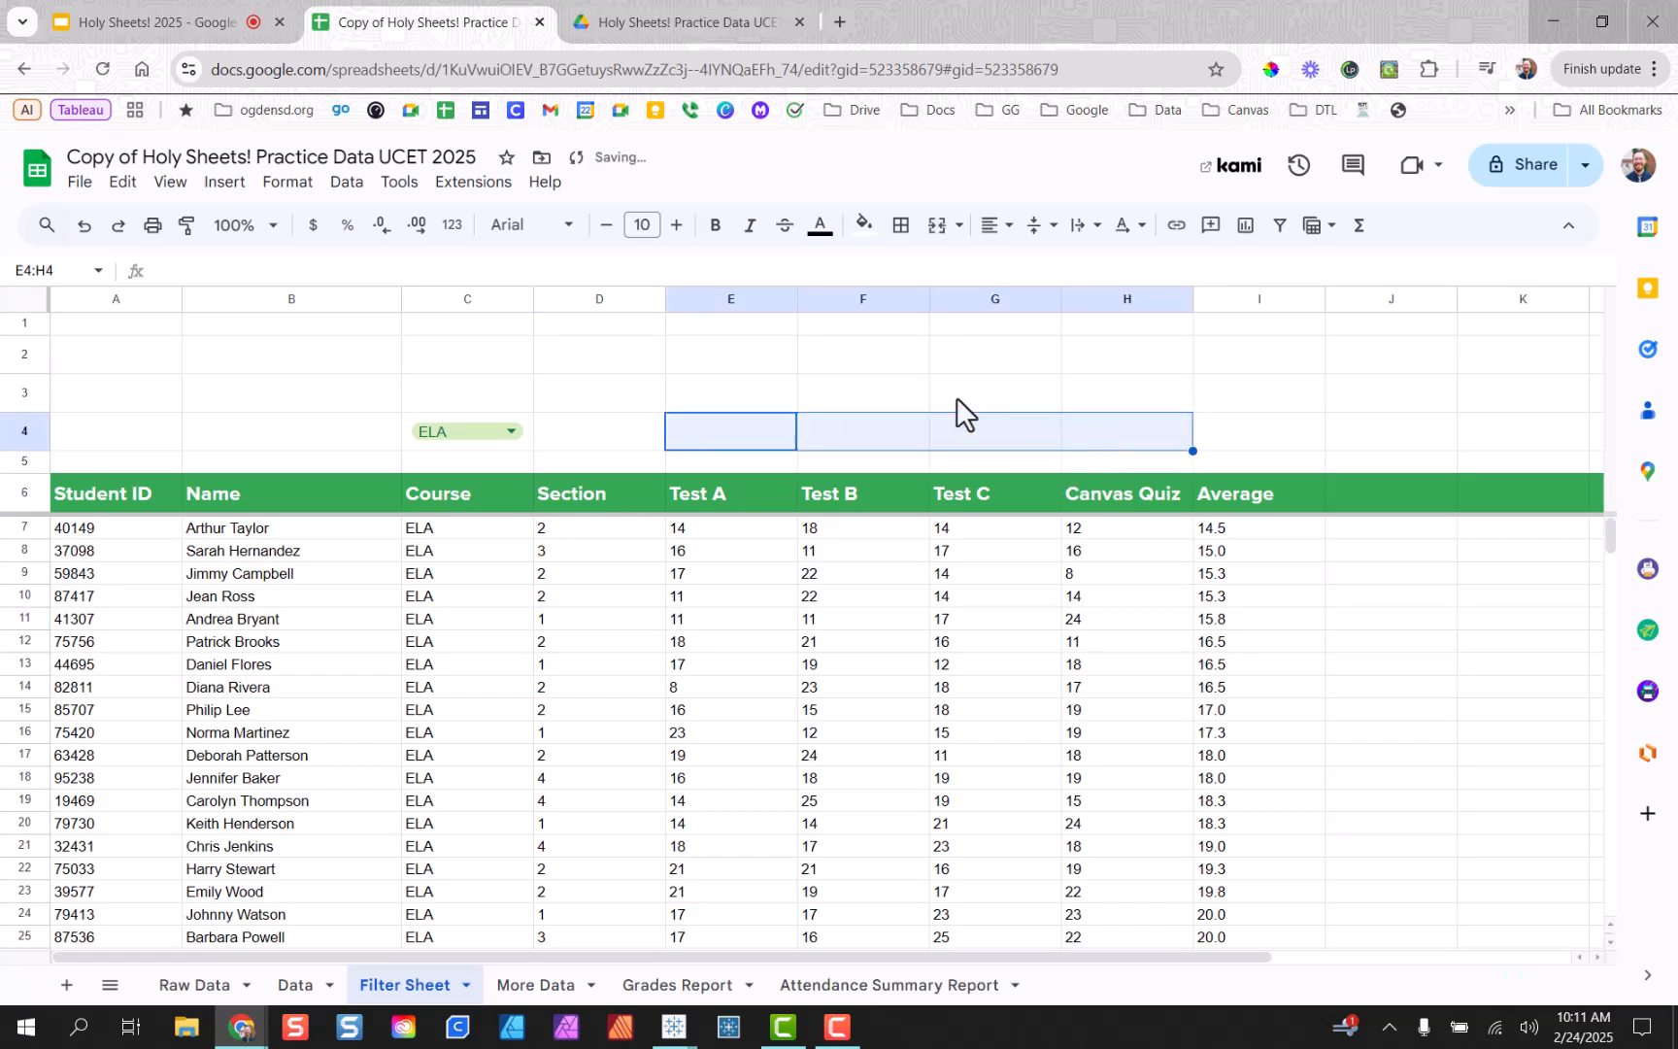
left_click(707, 359)
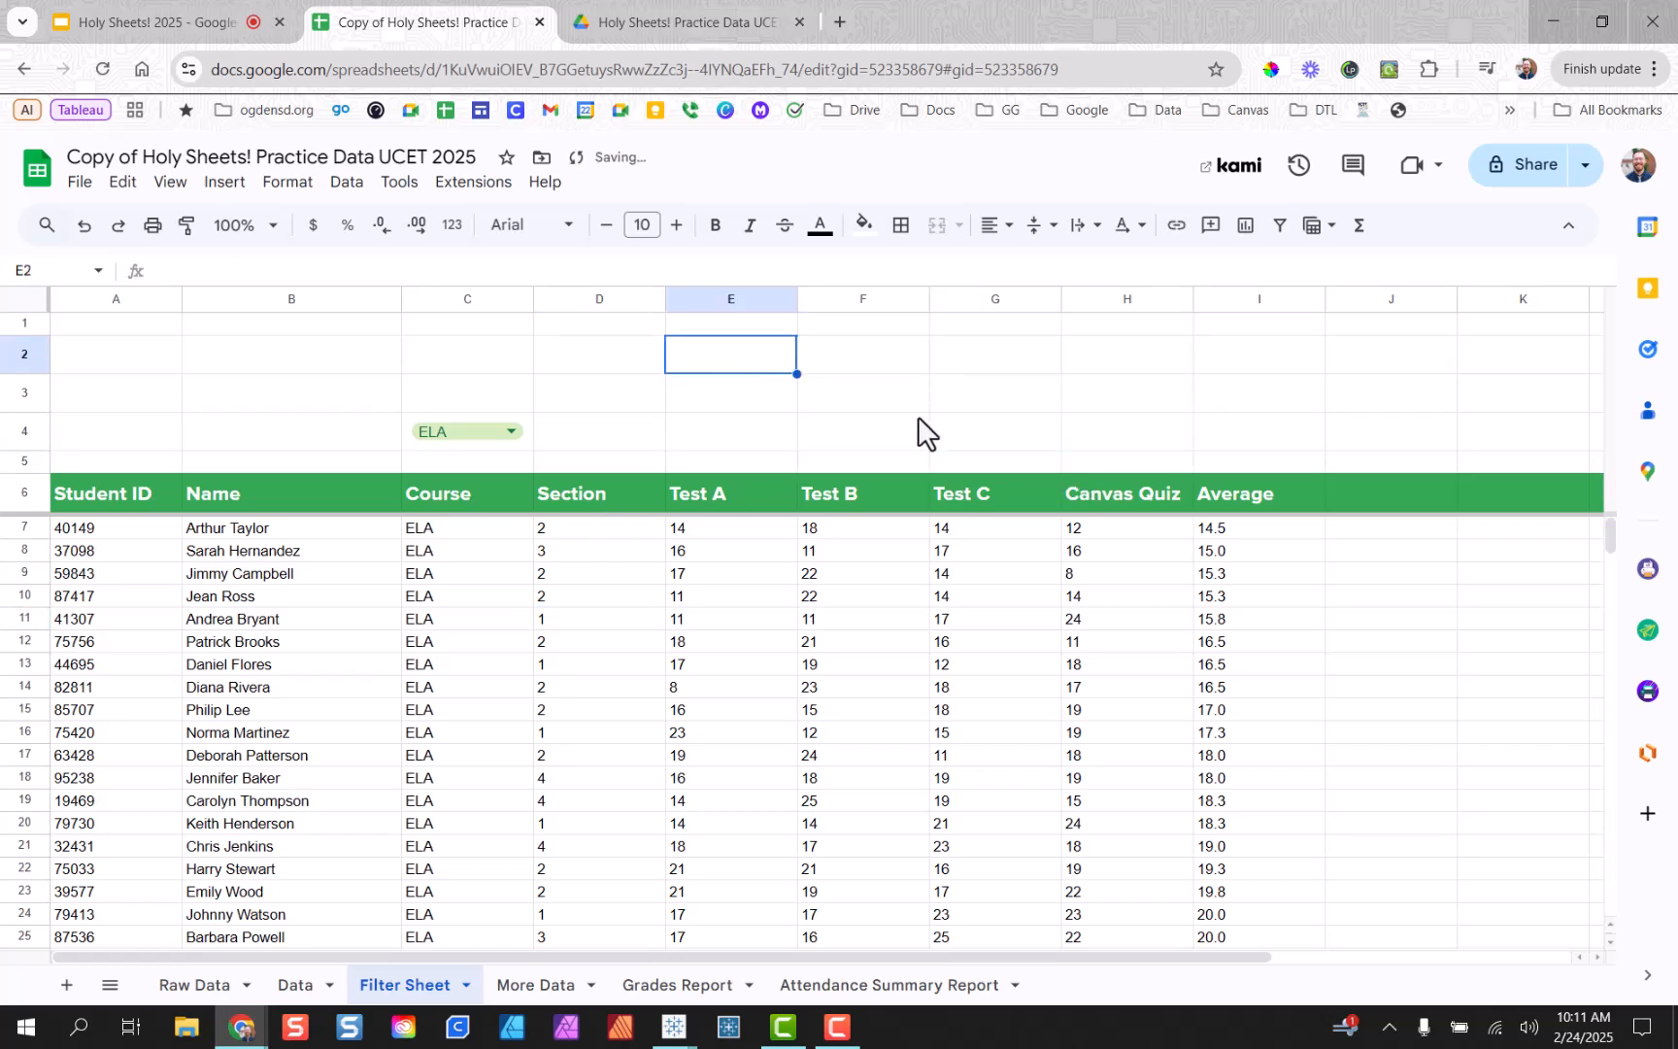
type("=coun")
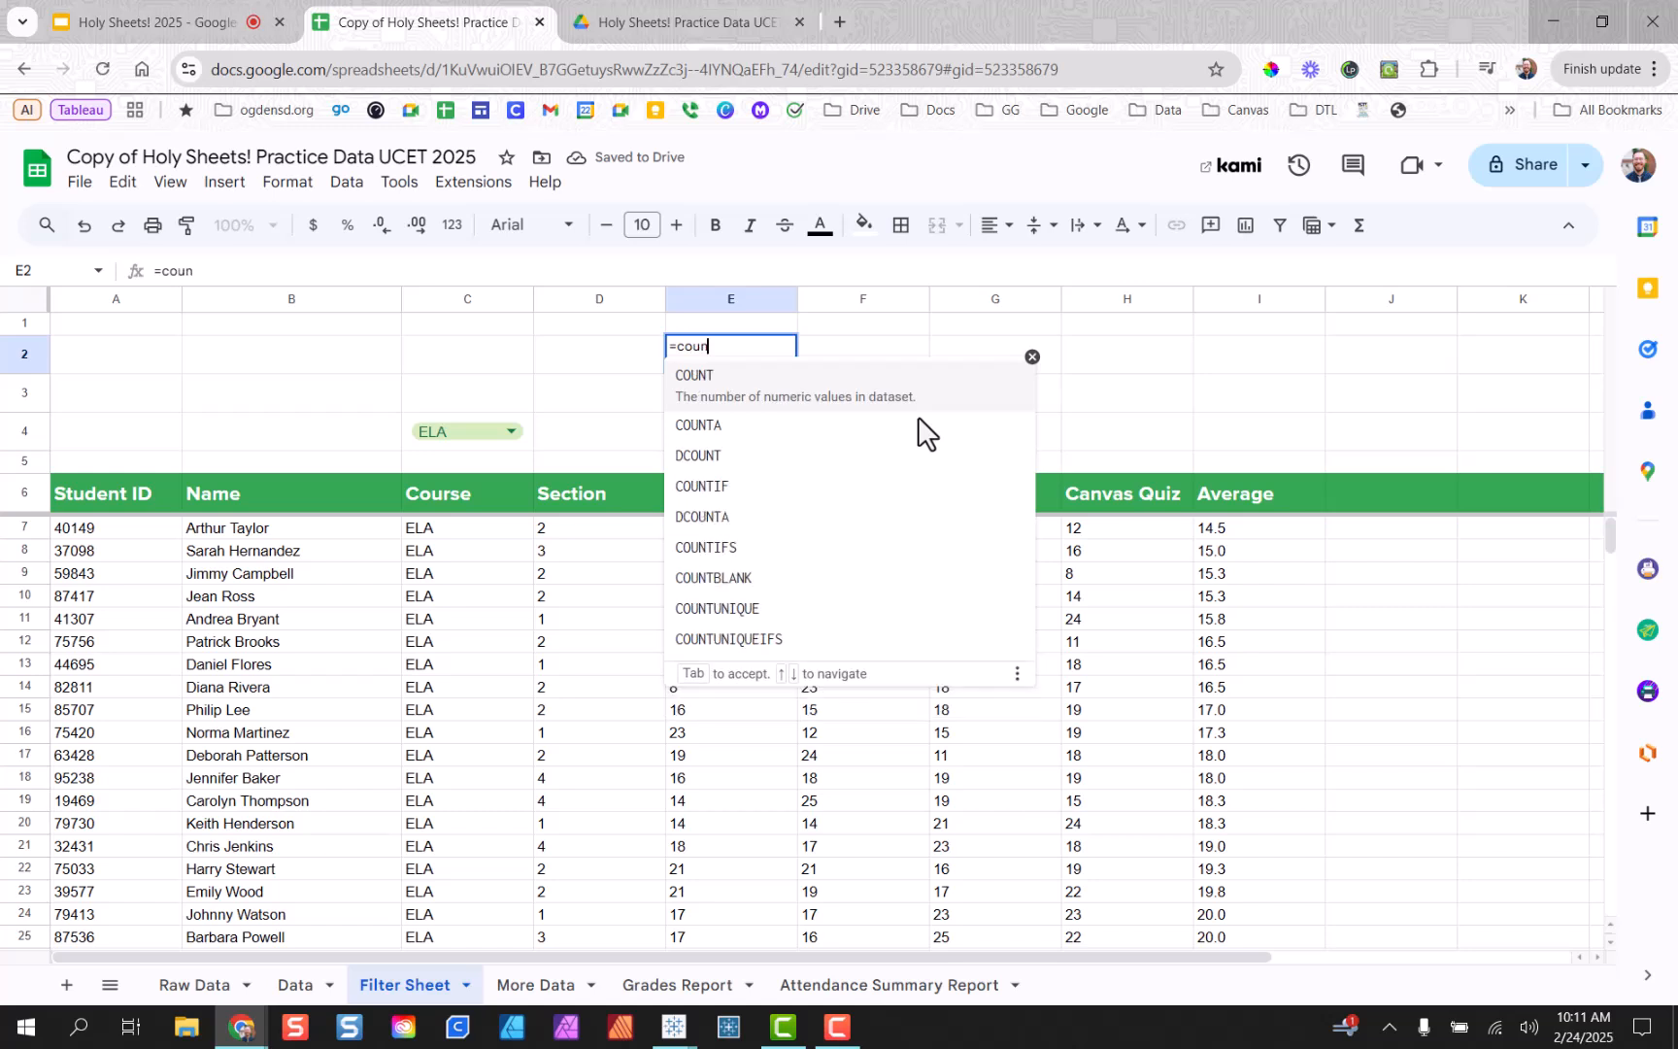
type("tif")
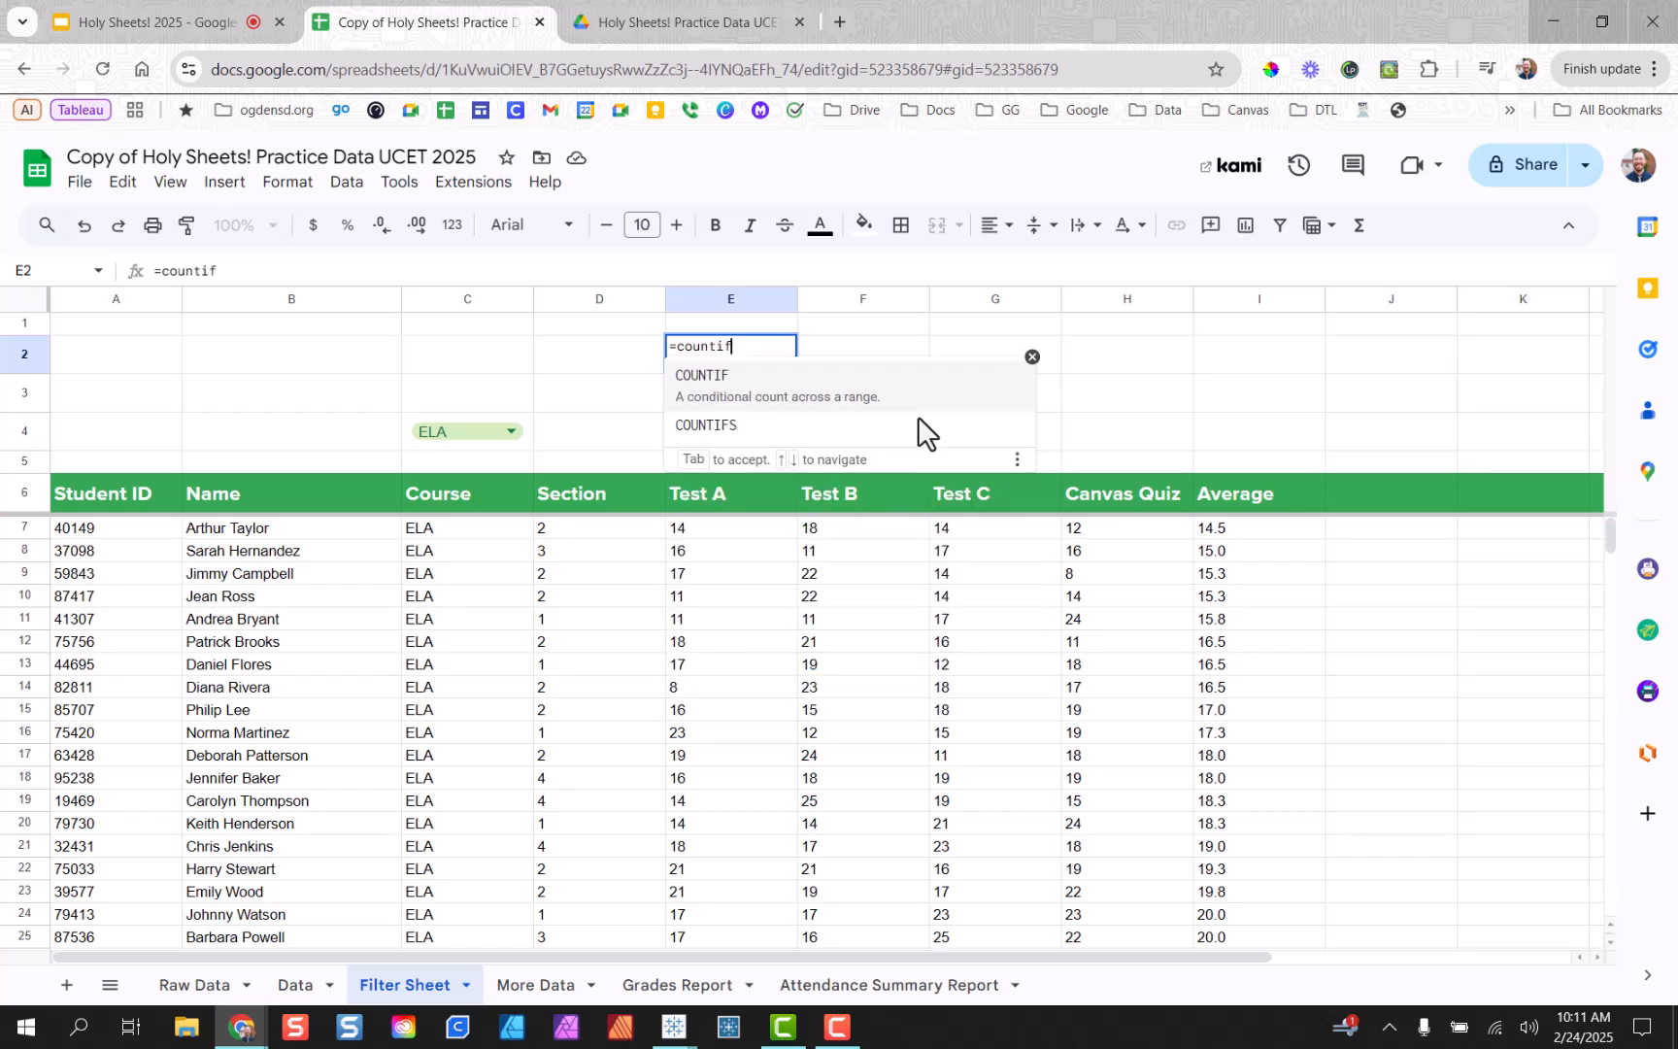
type("(")
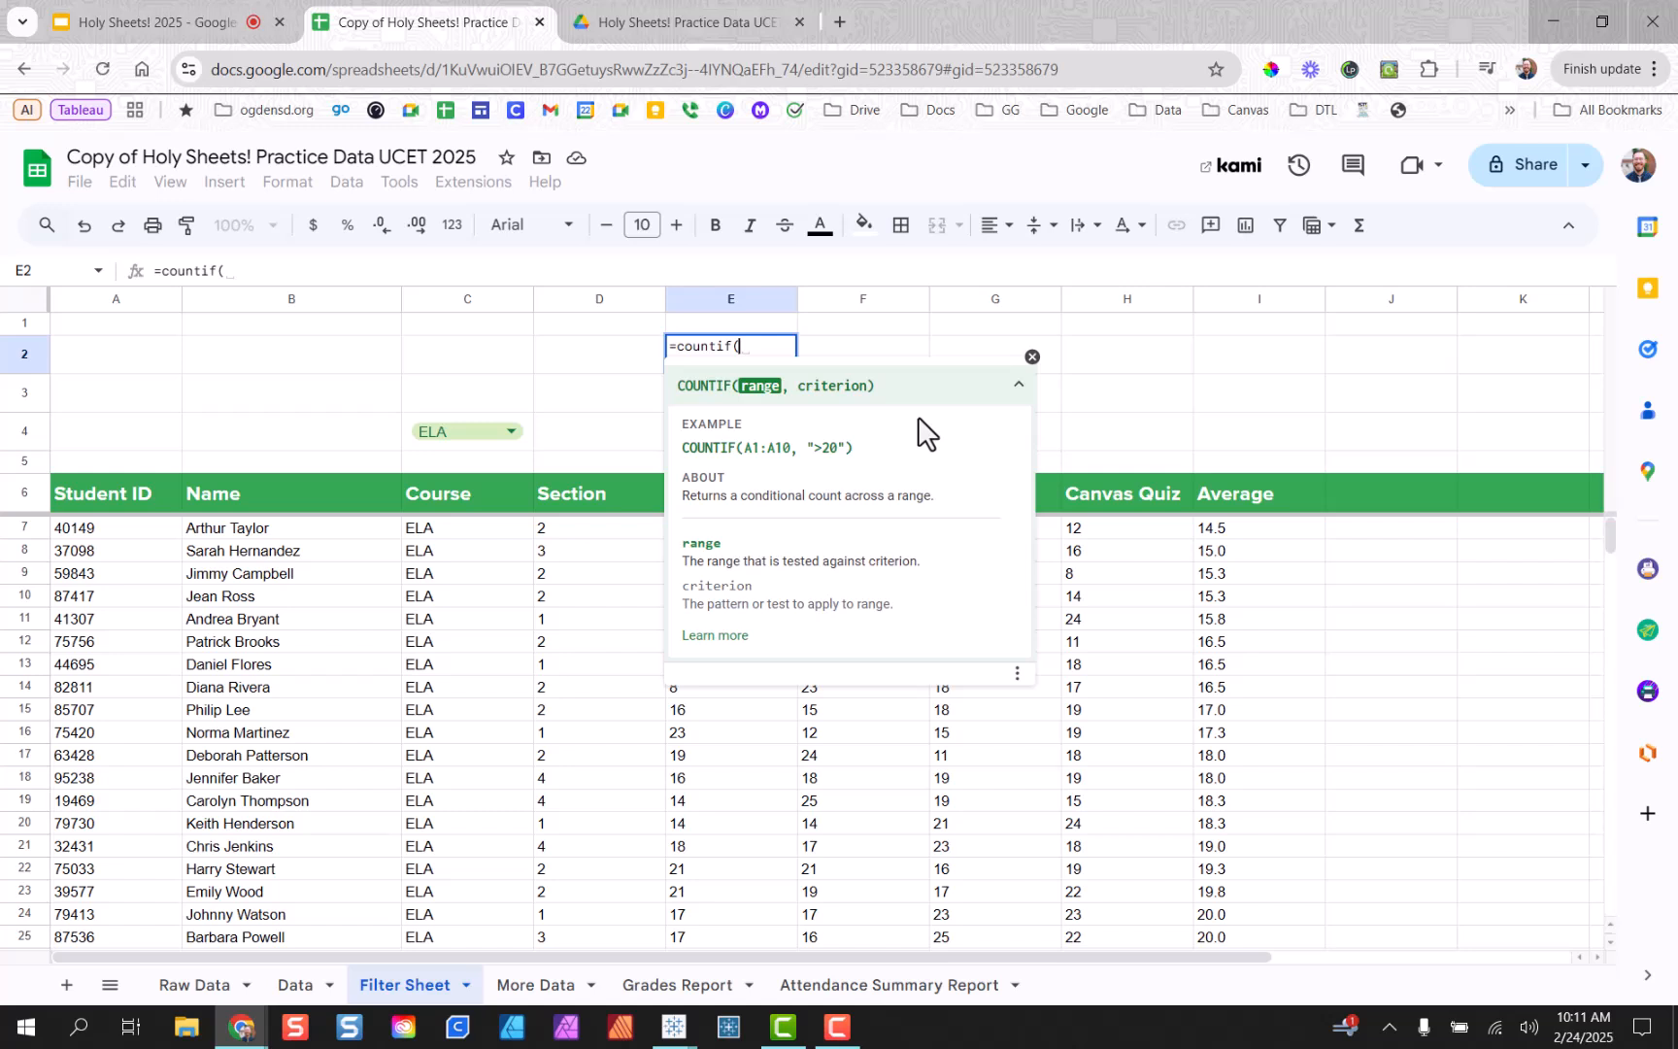
type("E7")
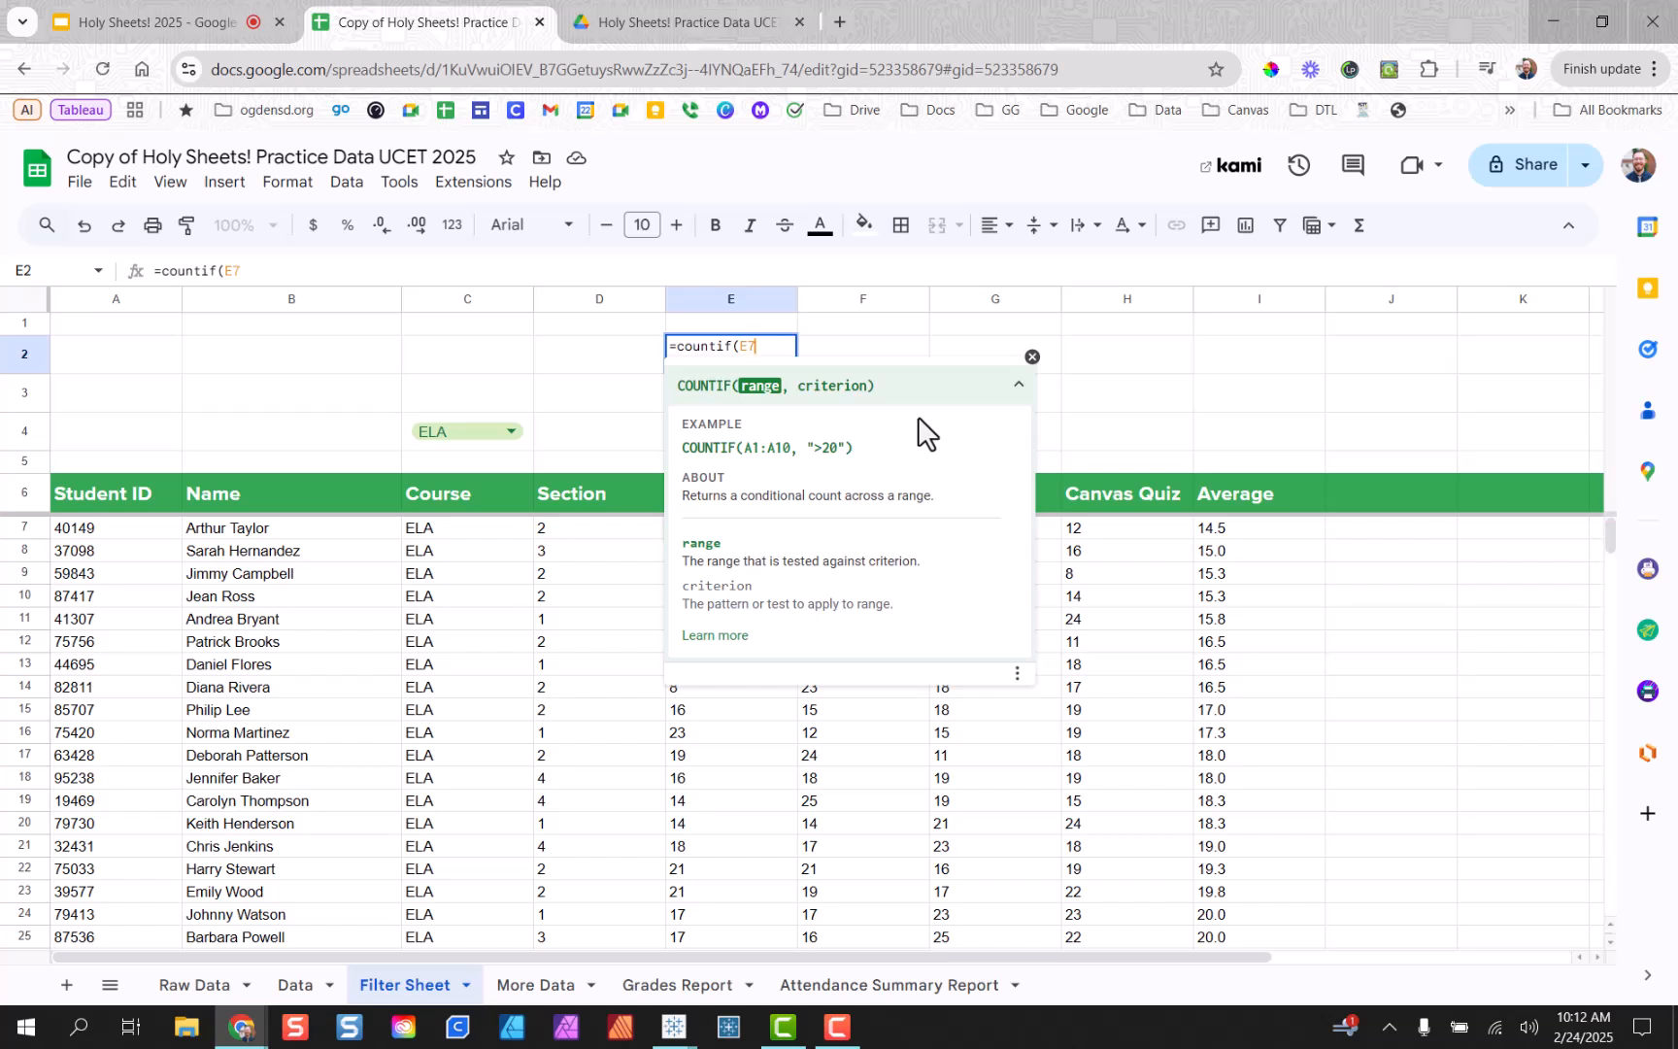
type(":E")
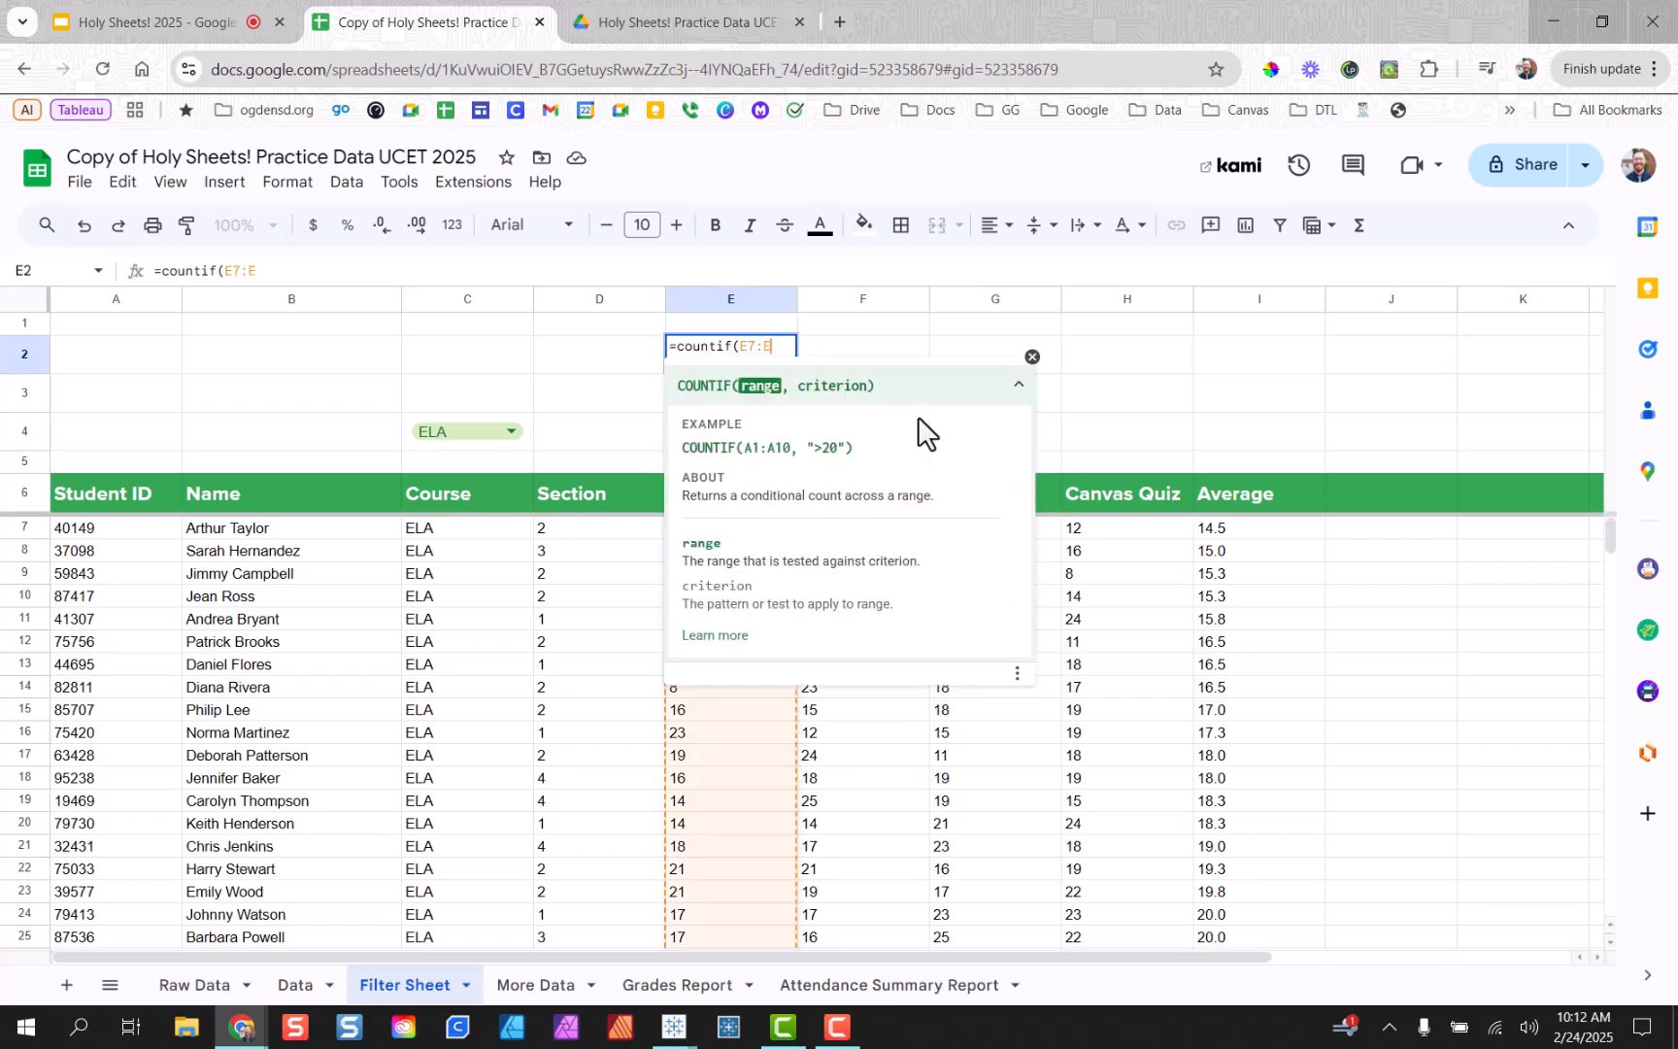
type(",")
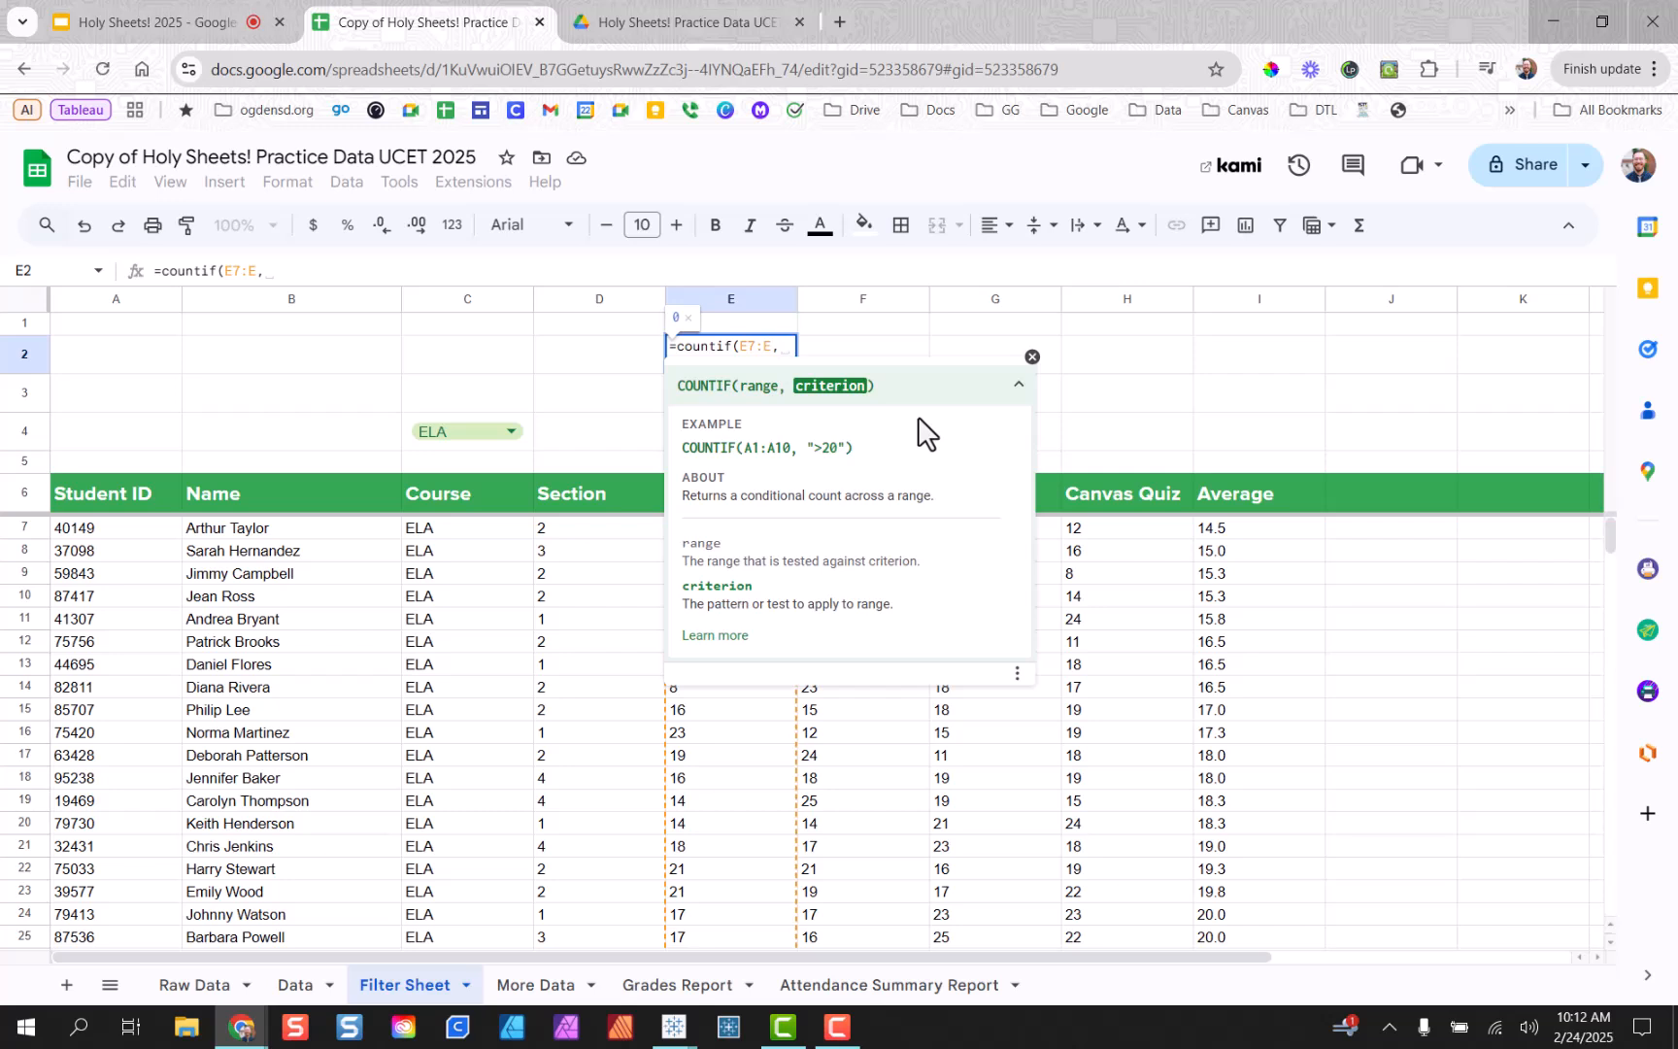
type("\"")
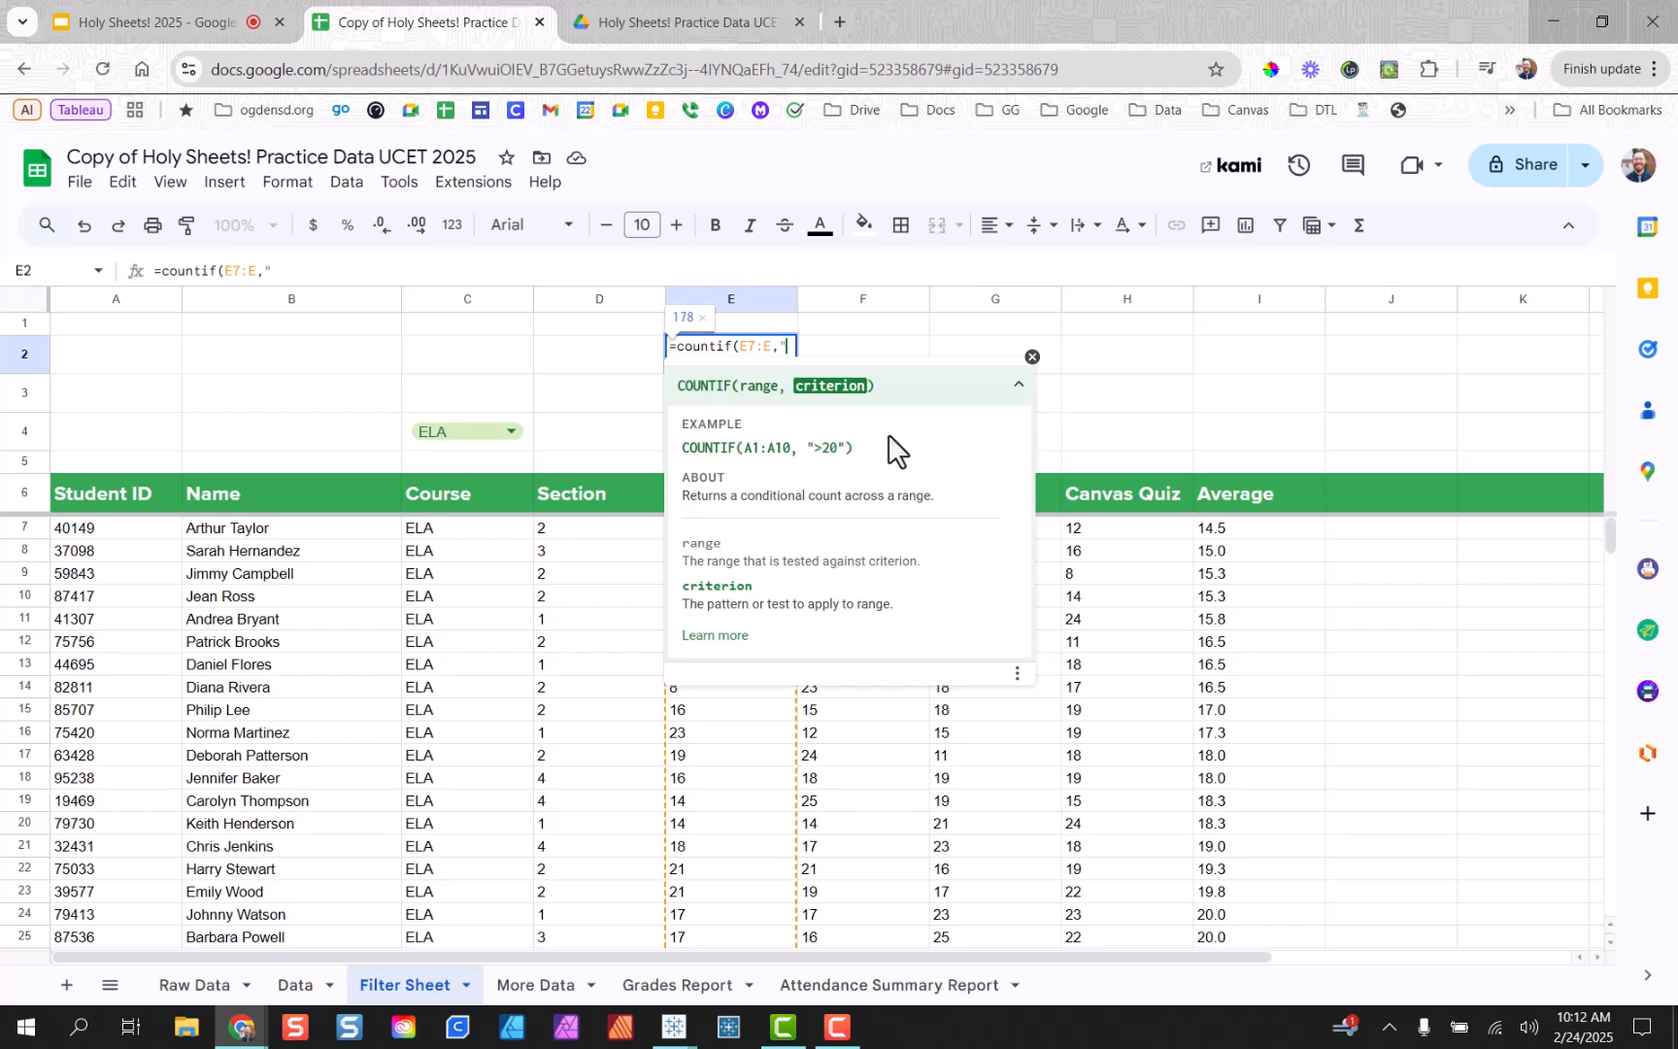
Finish E2 as =countif(E7:E,">=20") and open the C4 course dropdown to switch to Math.
type(">=")
type("20")
type("\")")
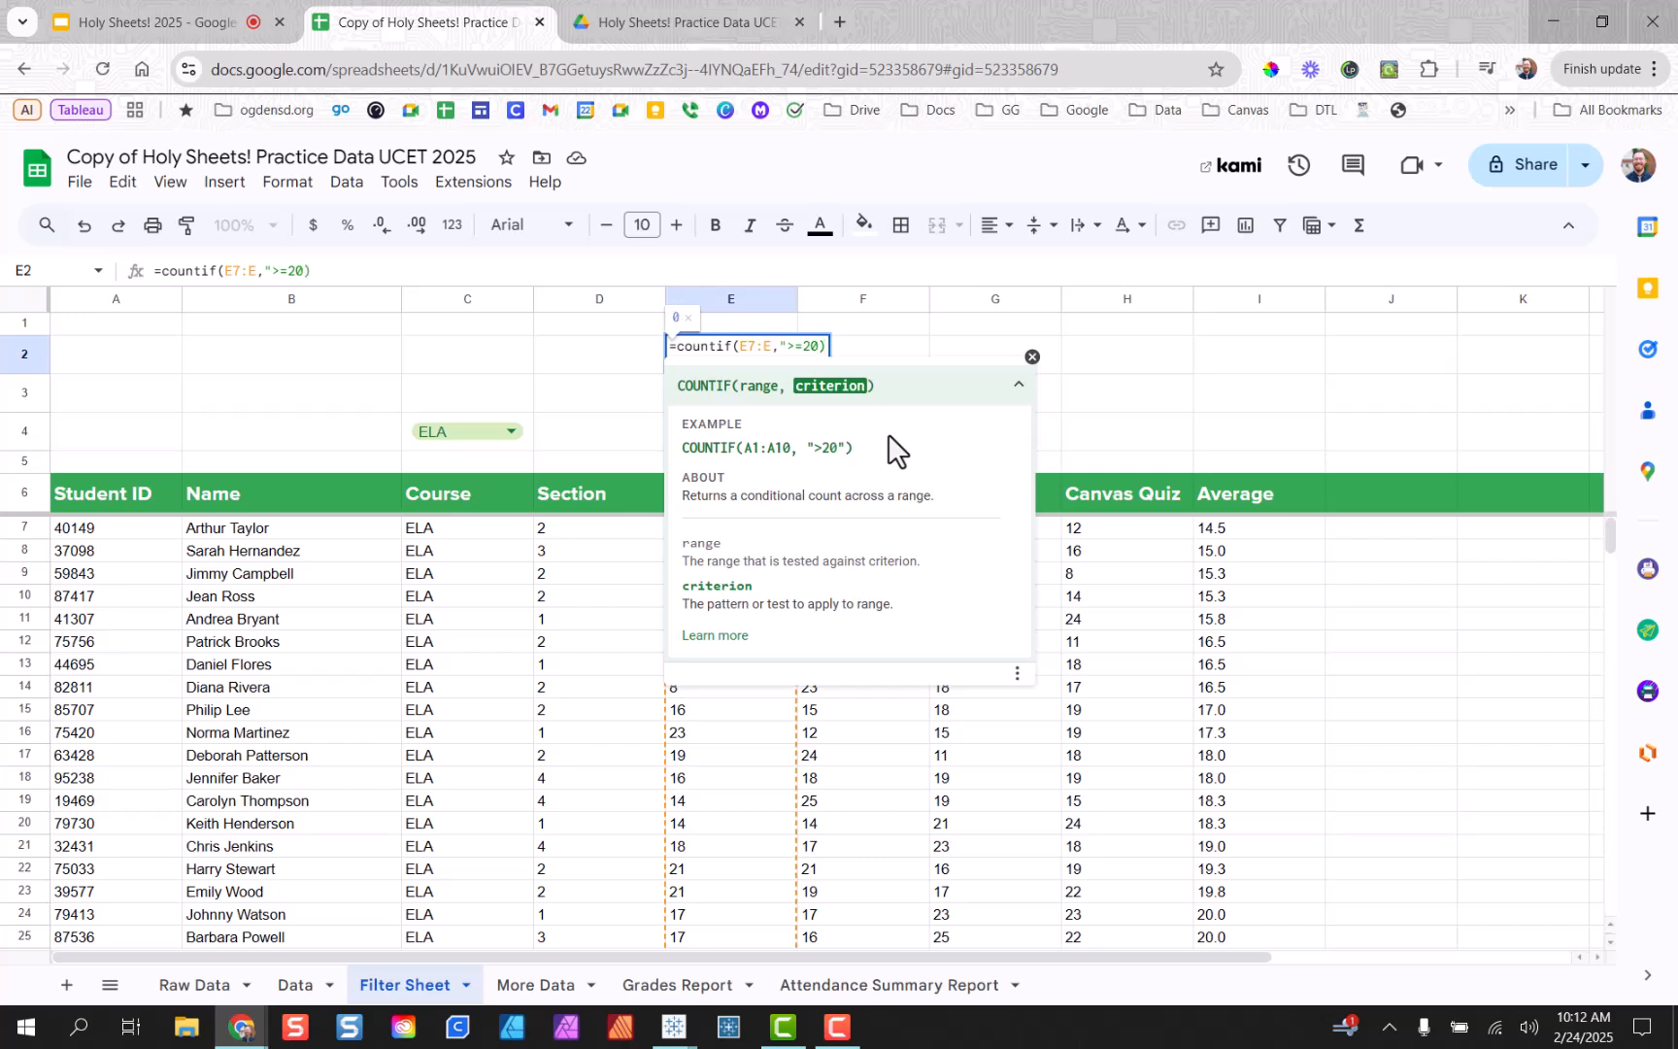
key("BackSpace")
type("\")")
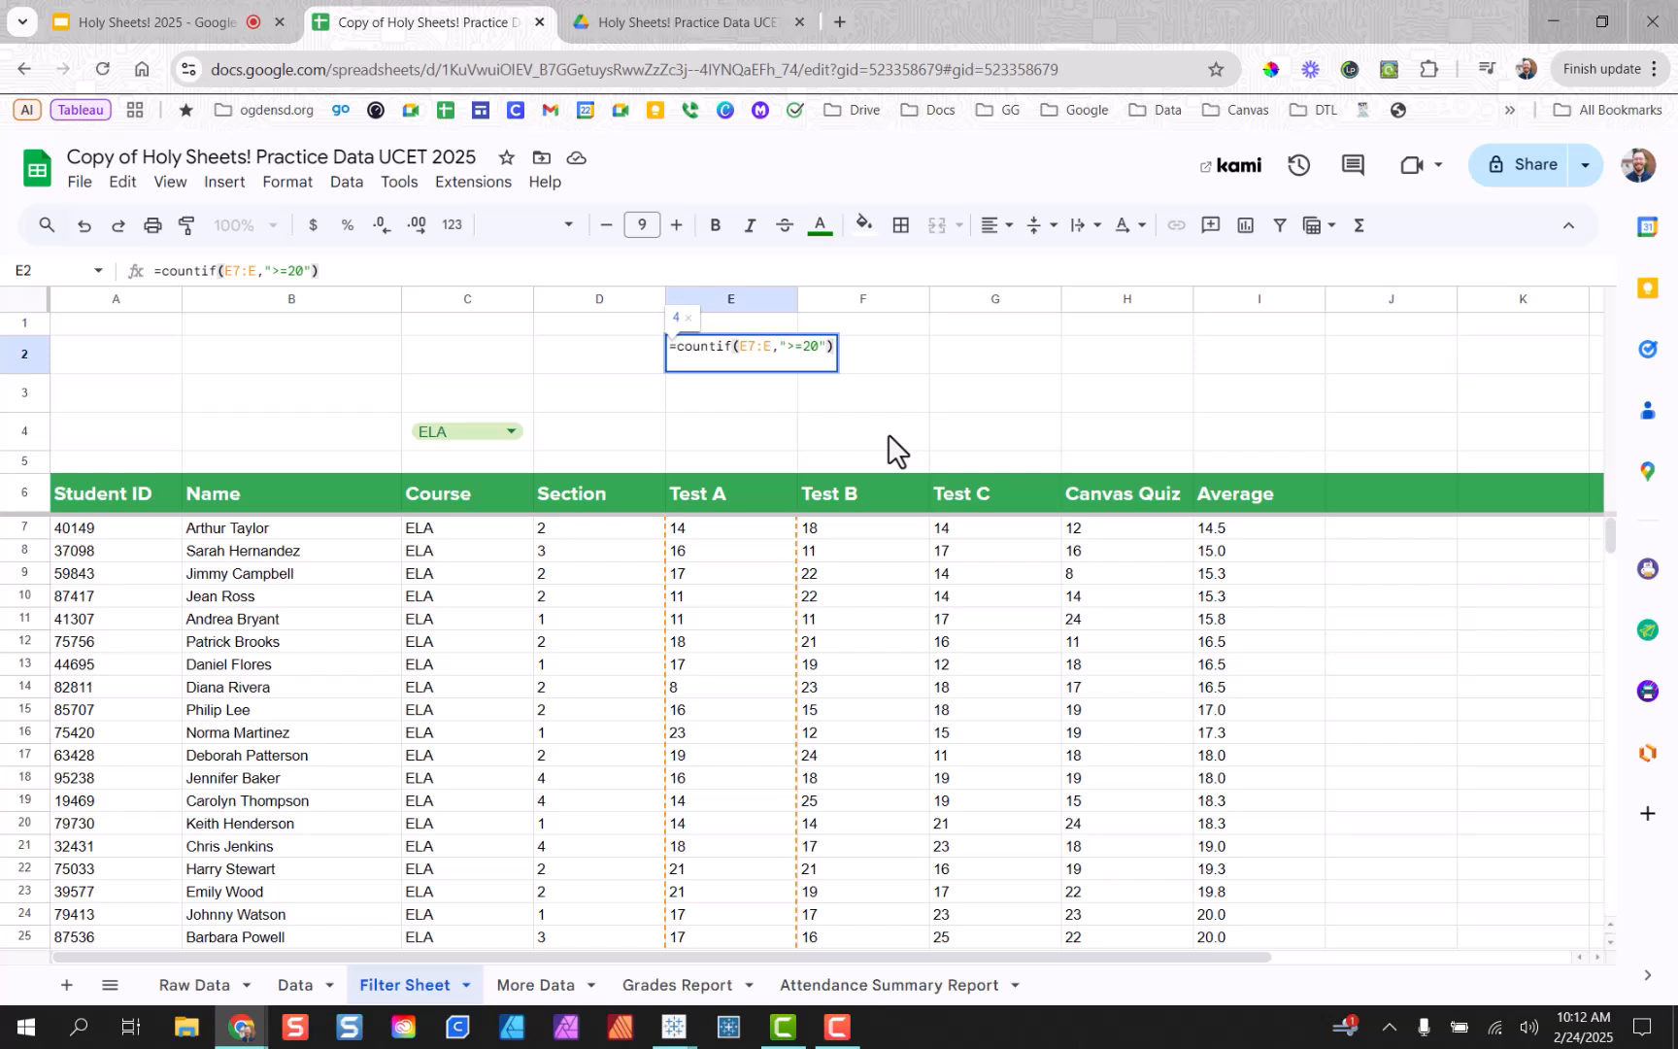
key("Return")
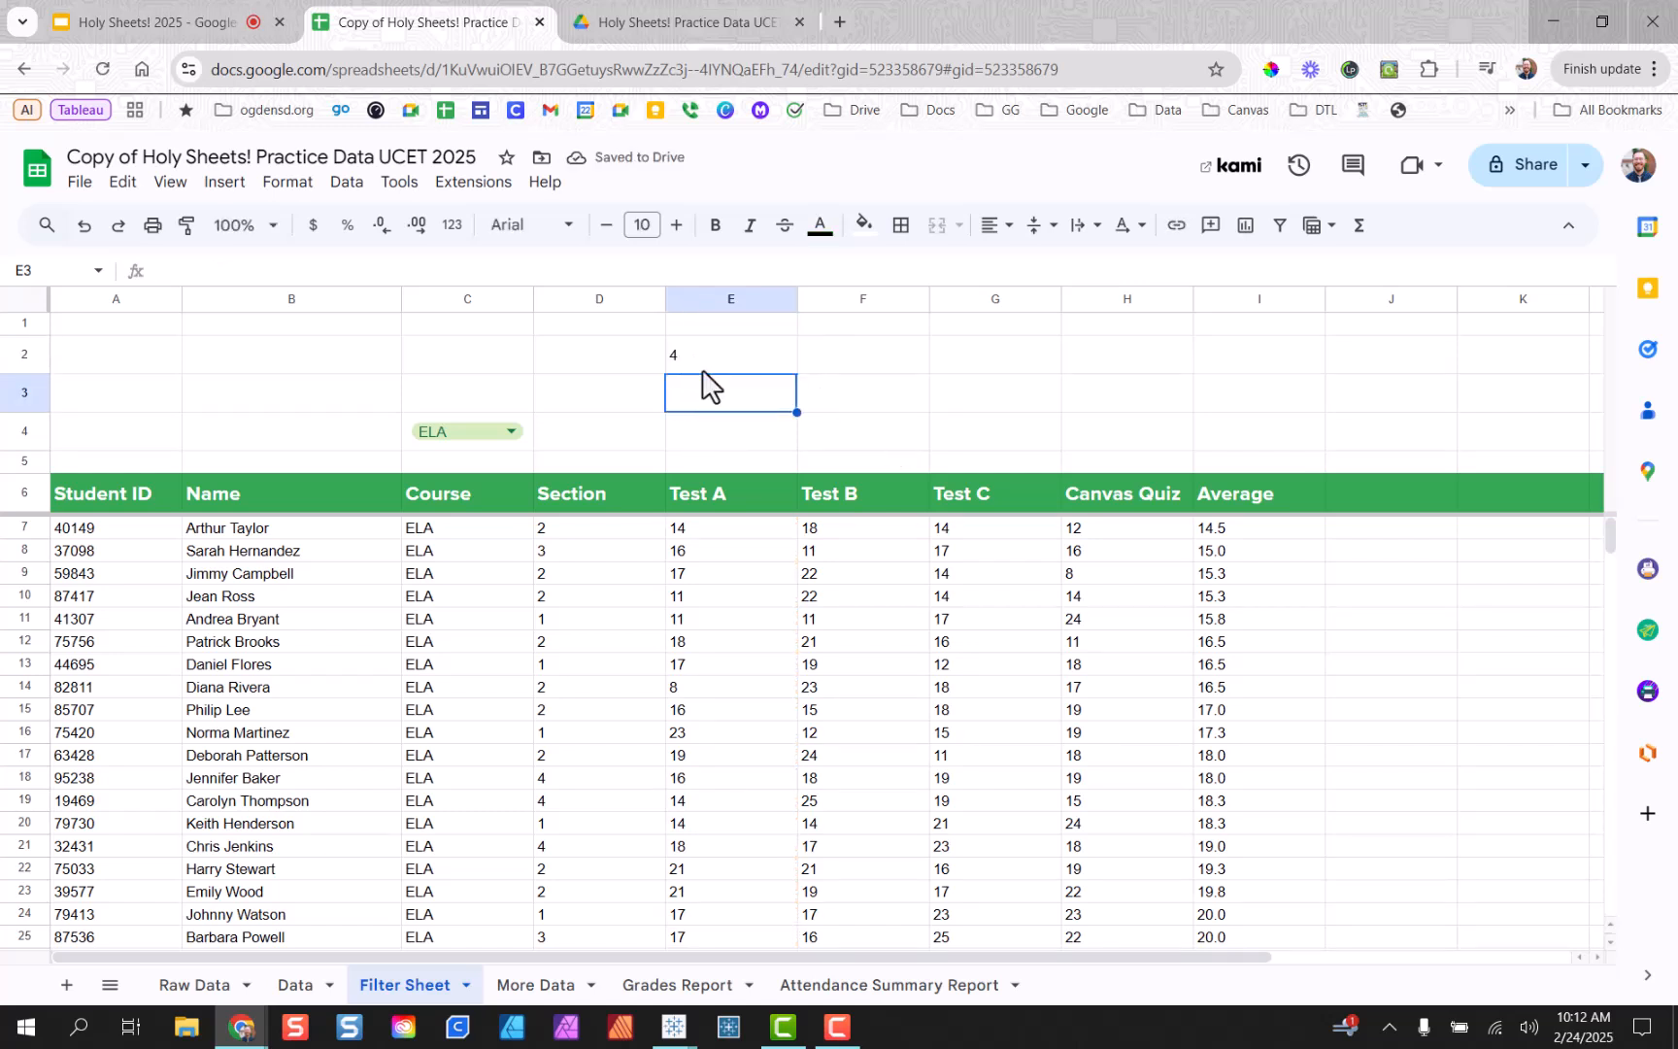
key("Up")
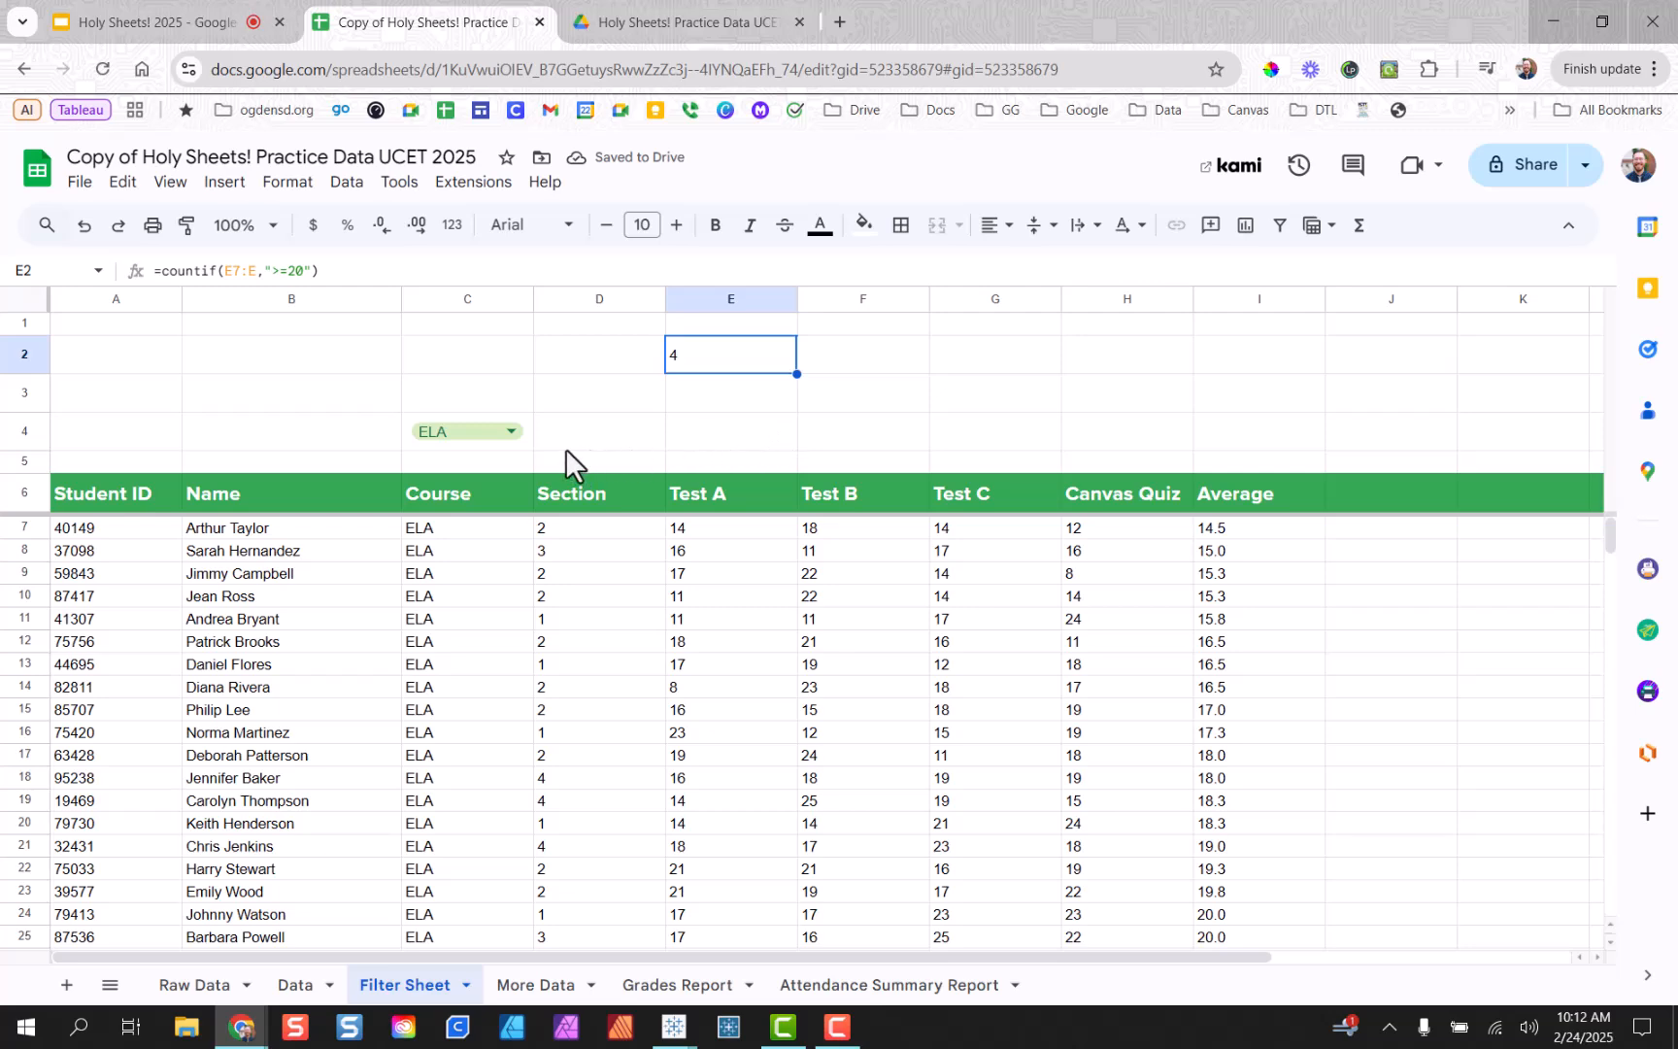
left_click(512, 433)
Set the course filter in C4 to Math.
left_click(488, 537)
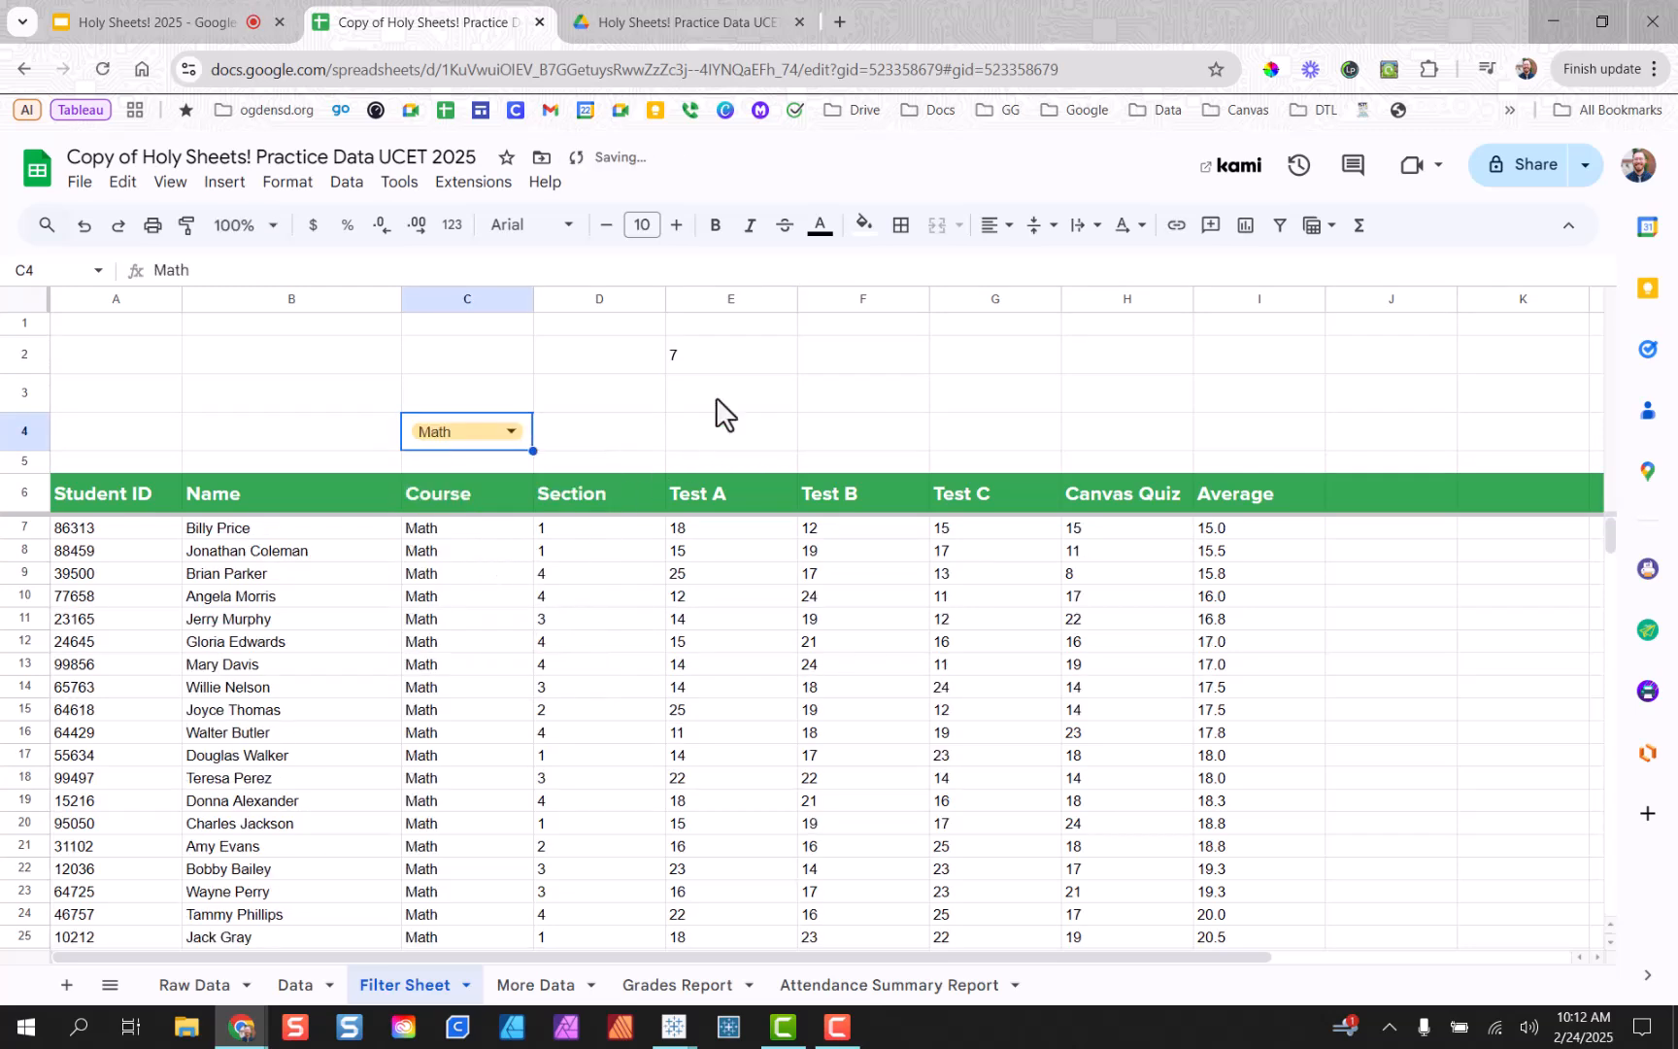
scroll(756, 583, "down", 2)
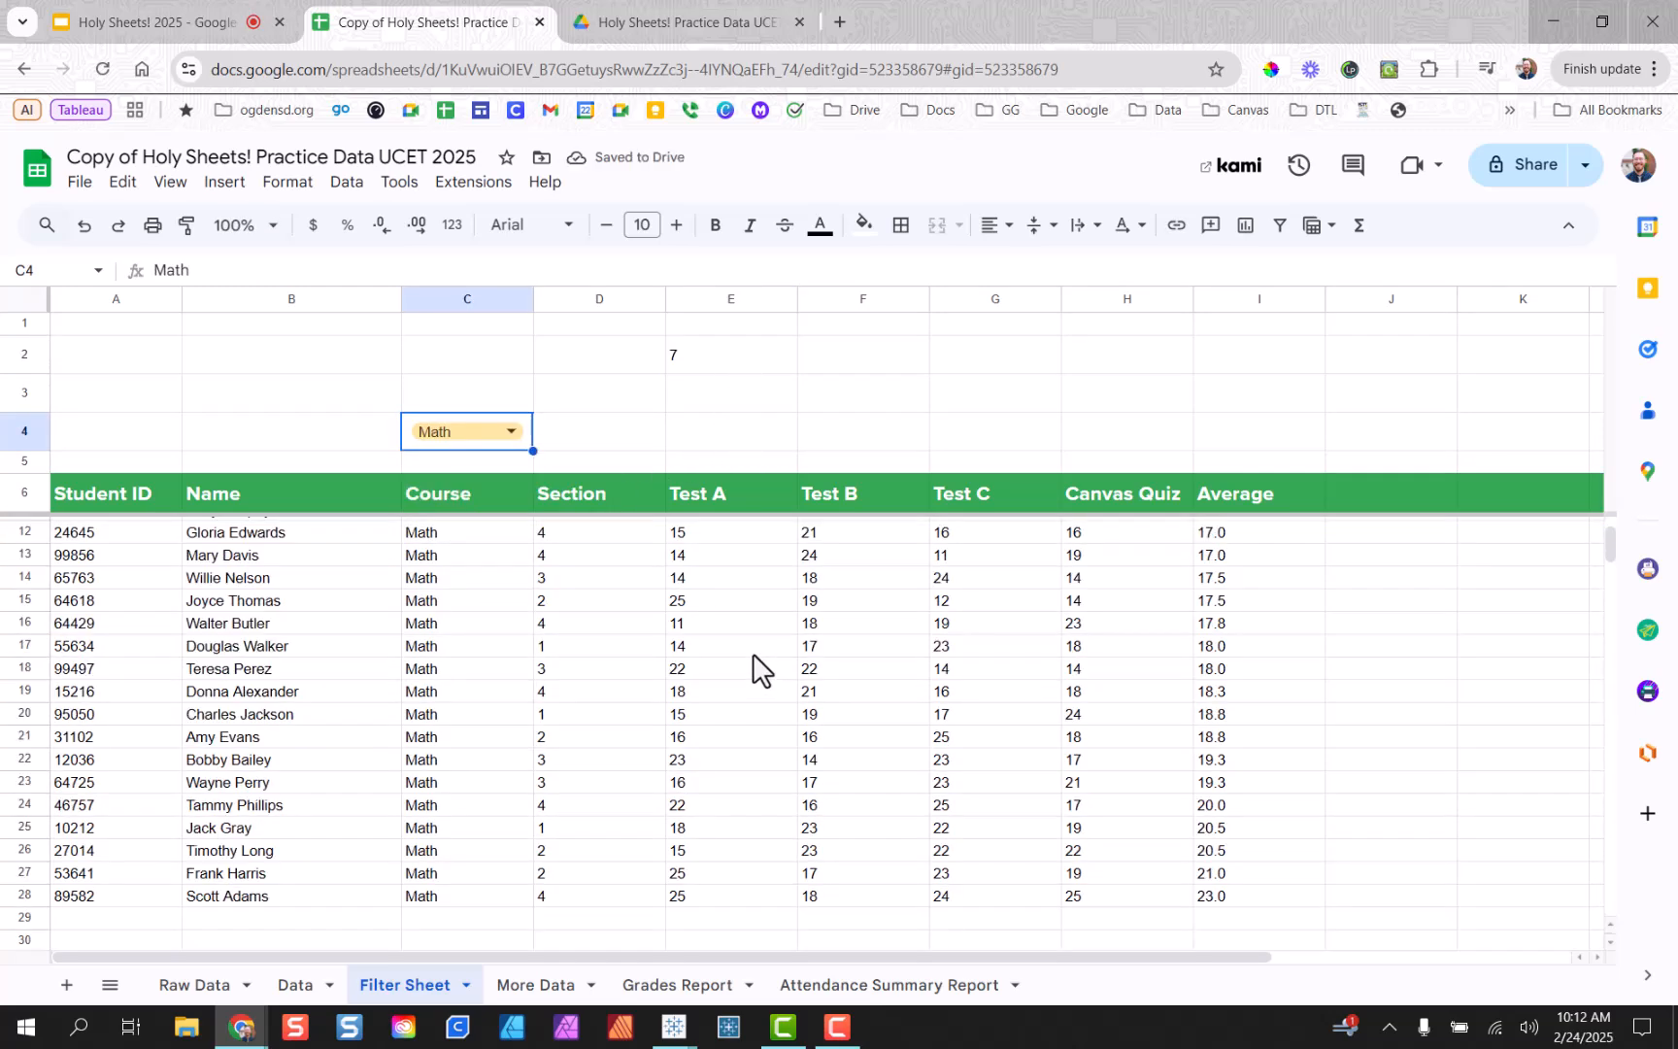
scroll(752, 653, "up", 2)
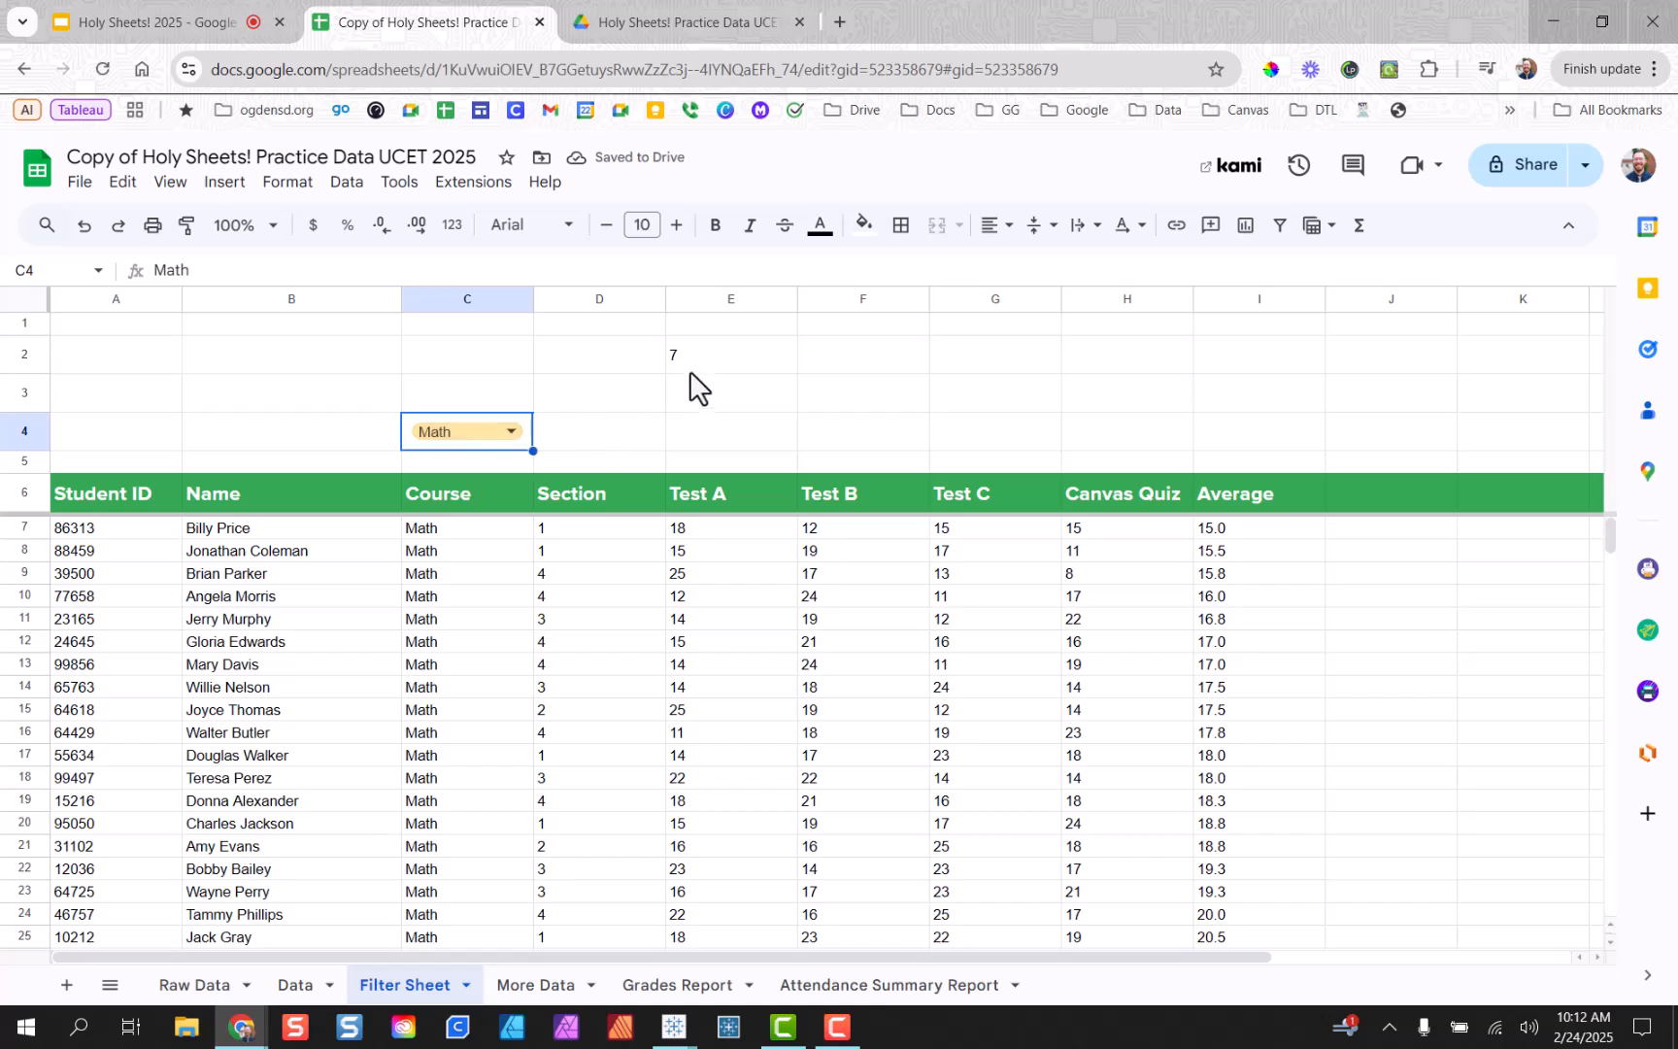
Enter =countif(E7:E,"<15") in E4 to count Math Test A scores below 15.
left_click(681, 396)
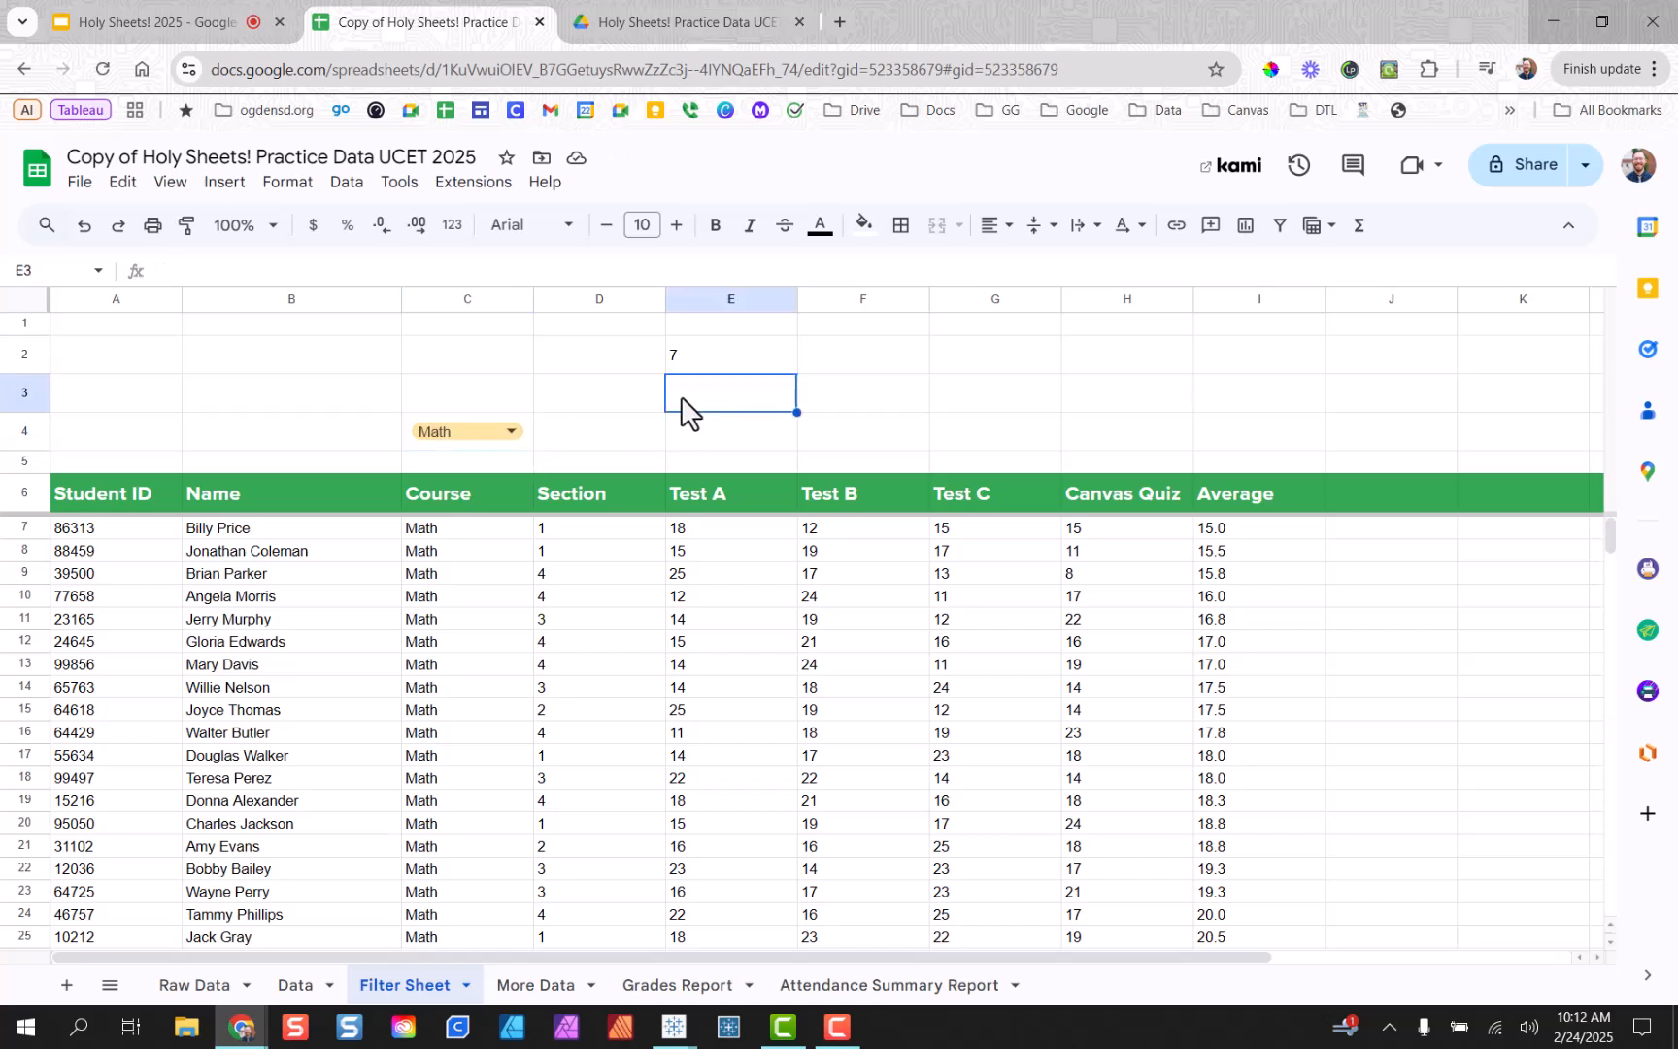
left_click(707, 427)
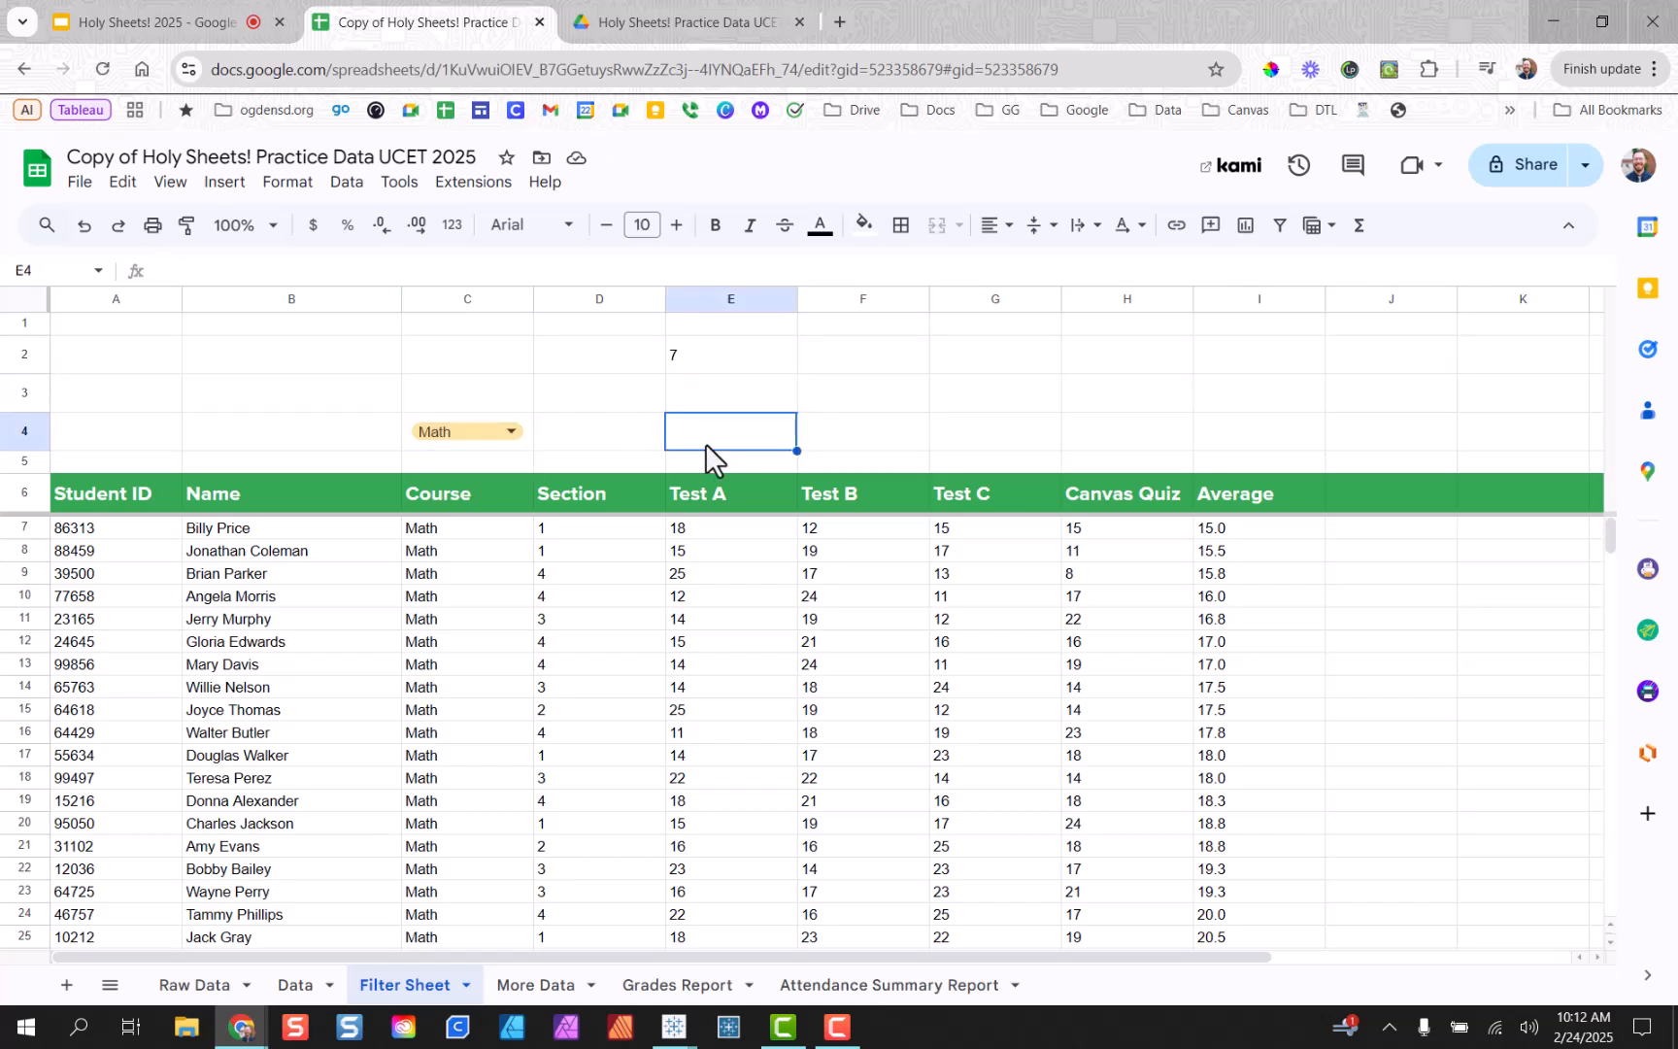
type("=cou")
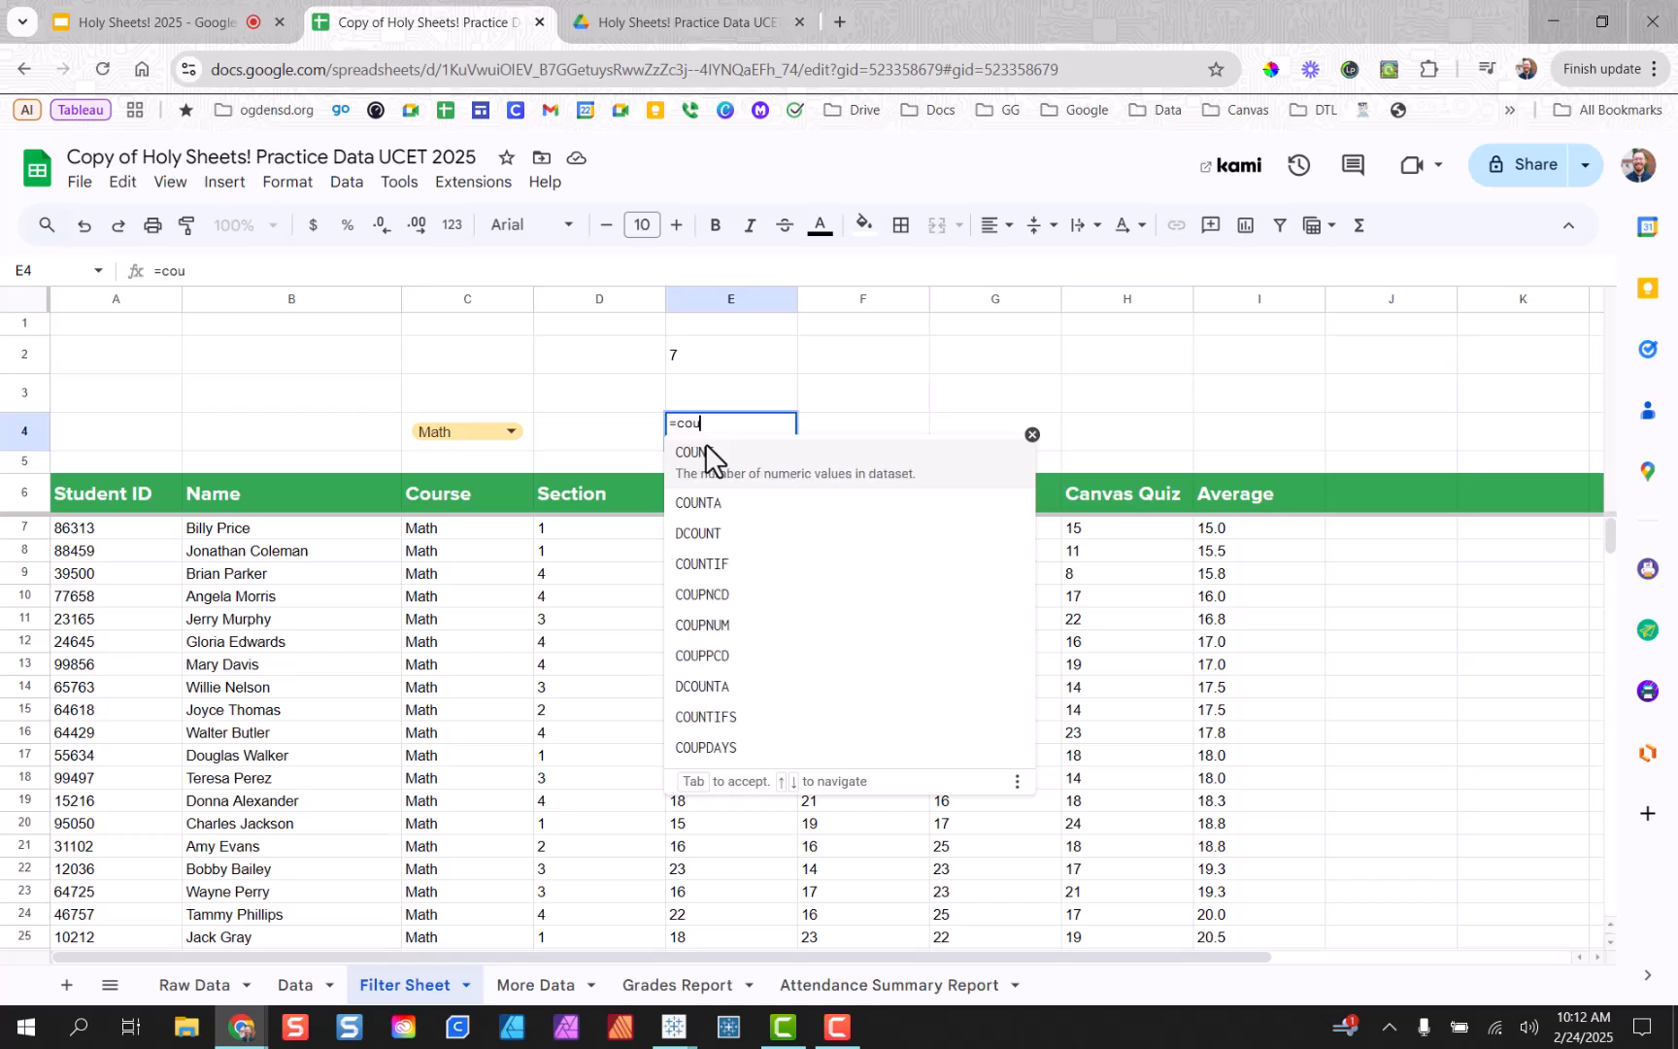
type("ntif(")
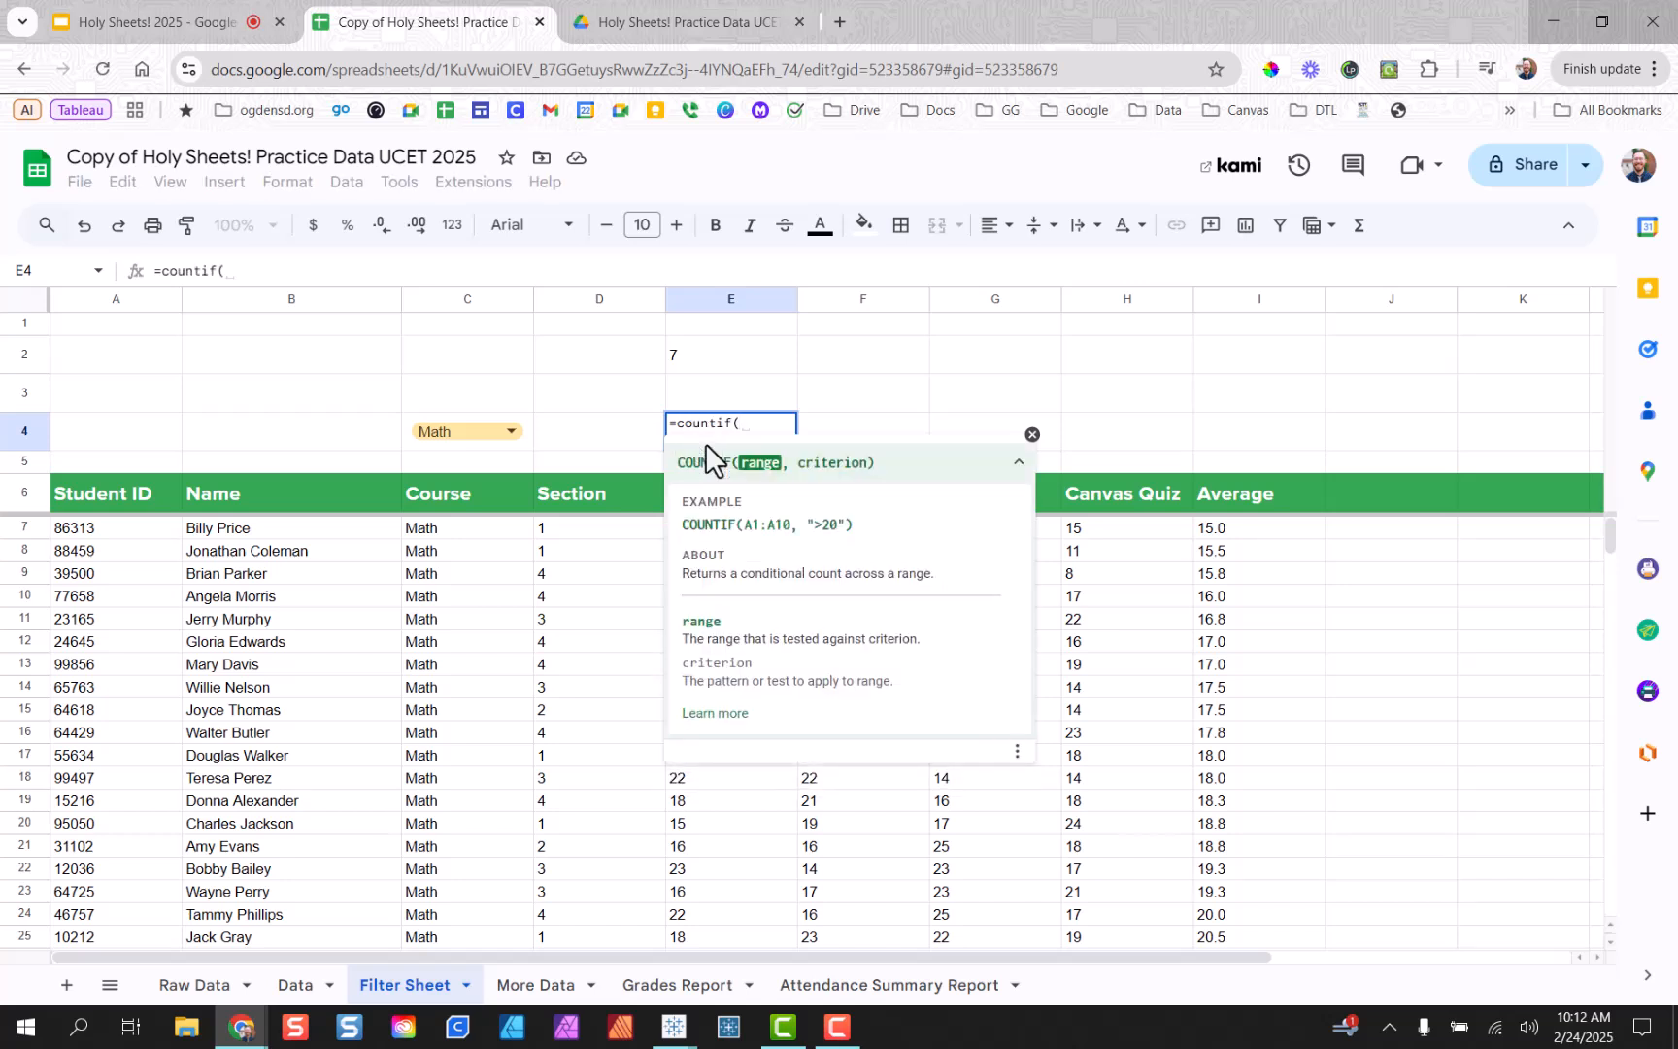
type("E")
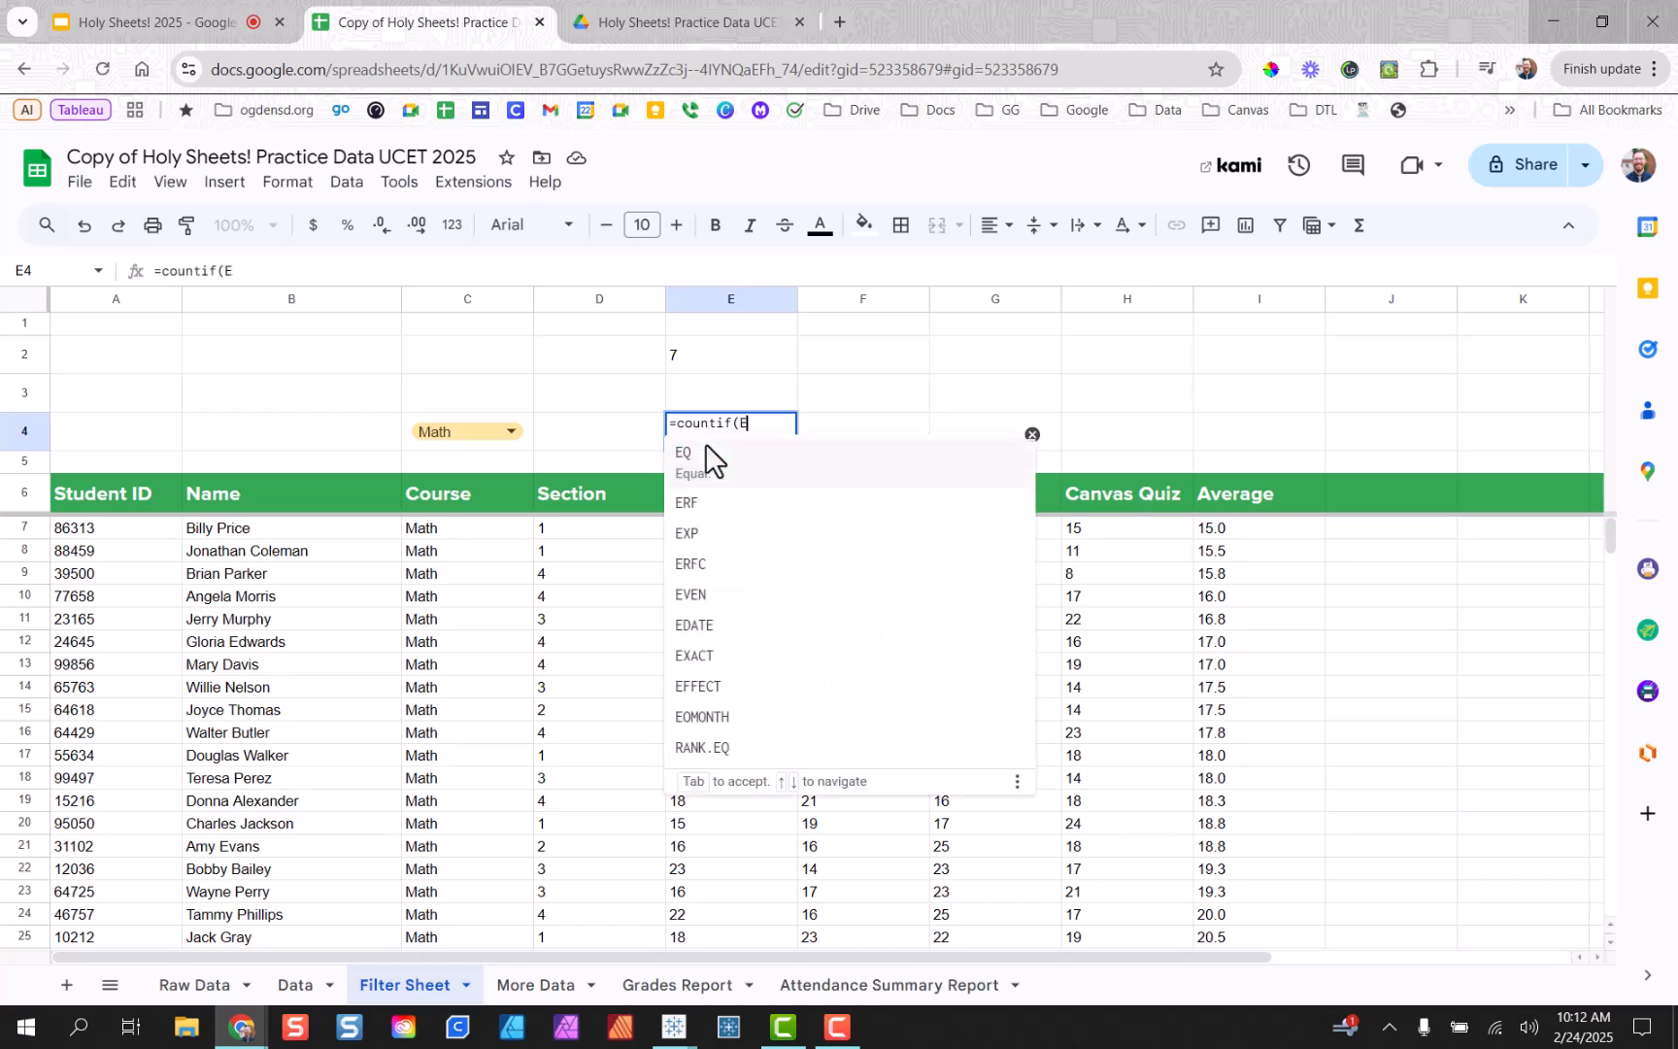
type("7:E")
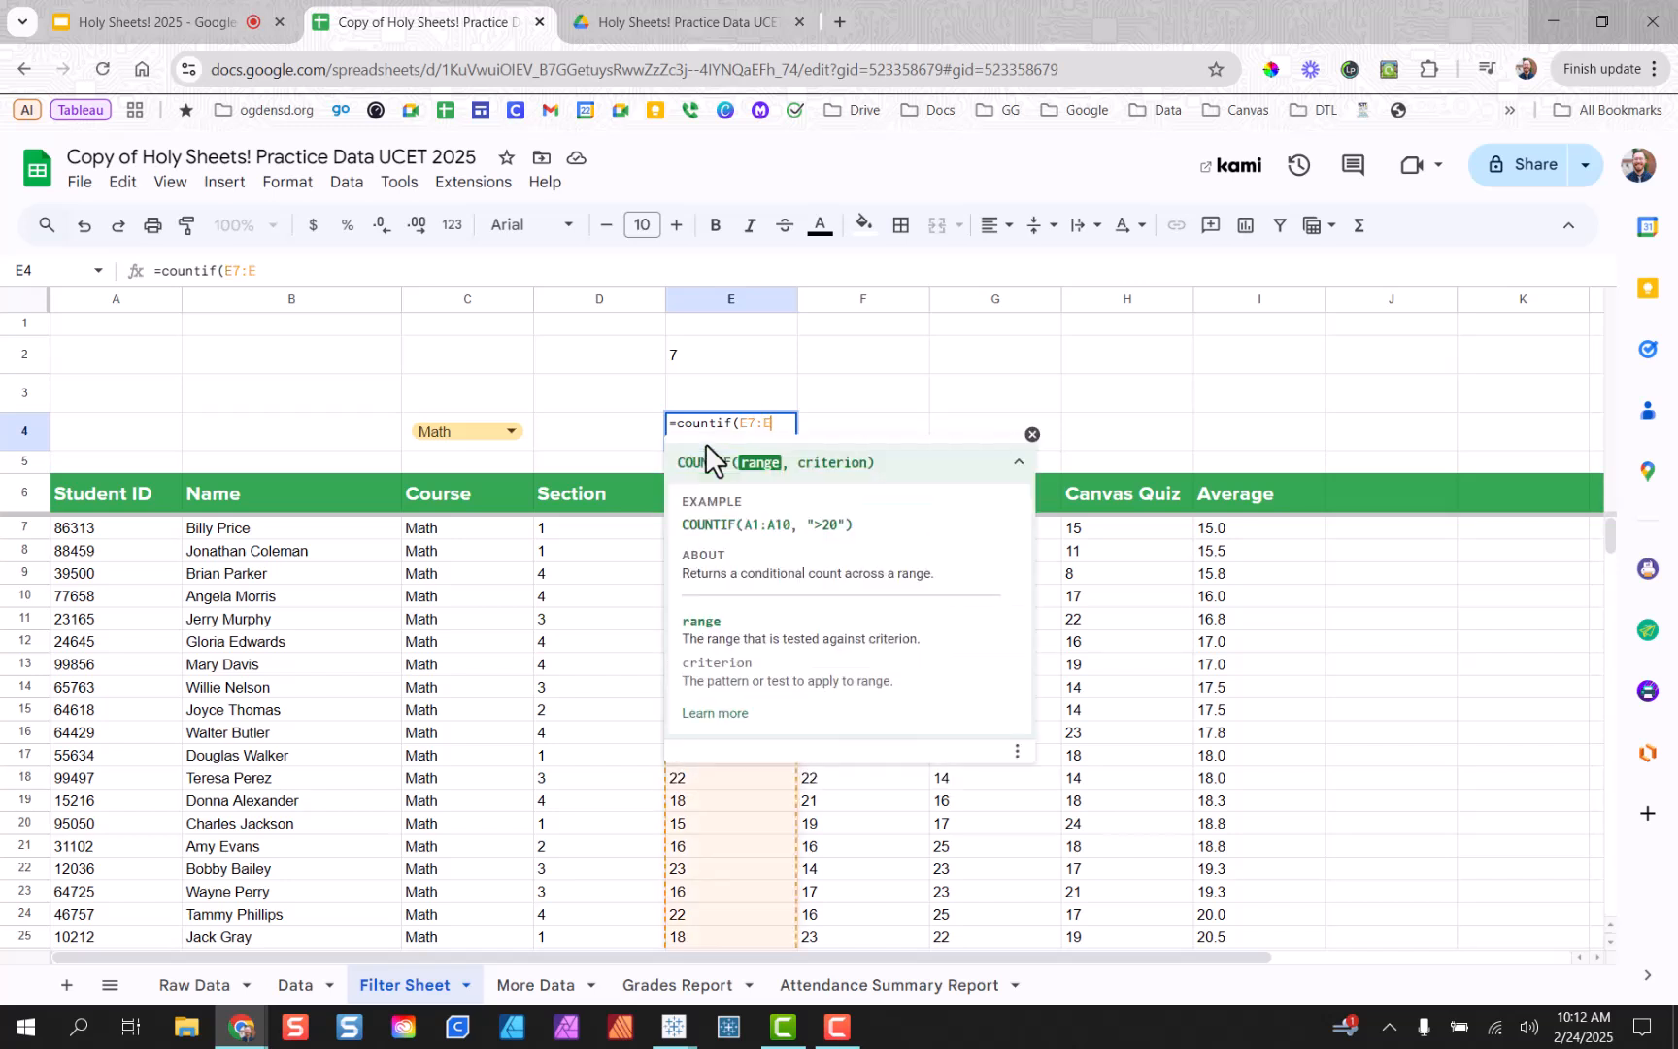
type(",\"")
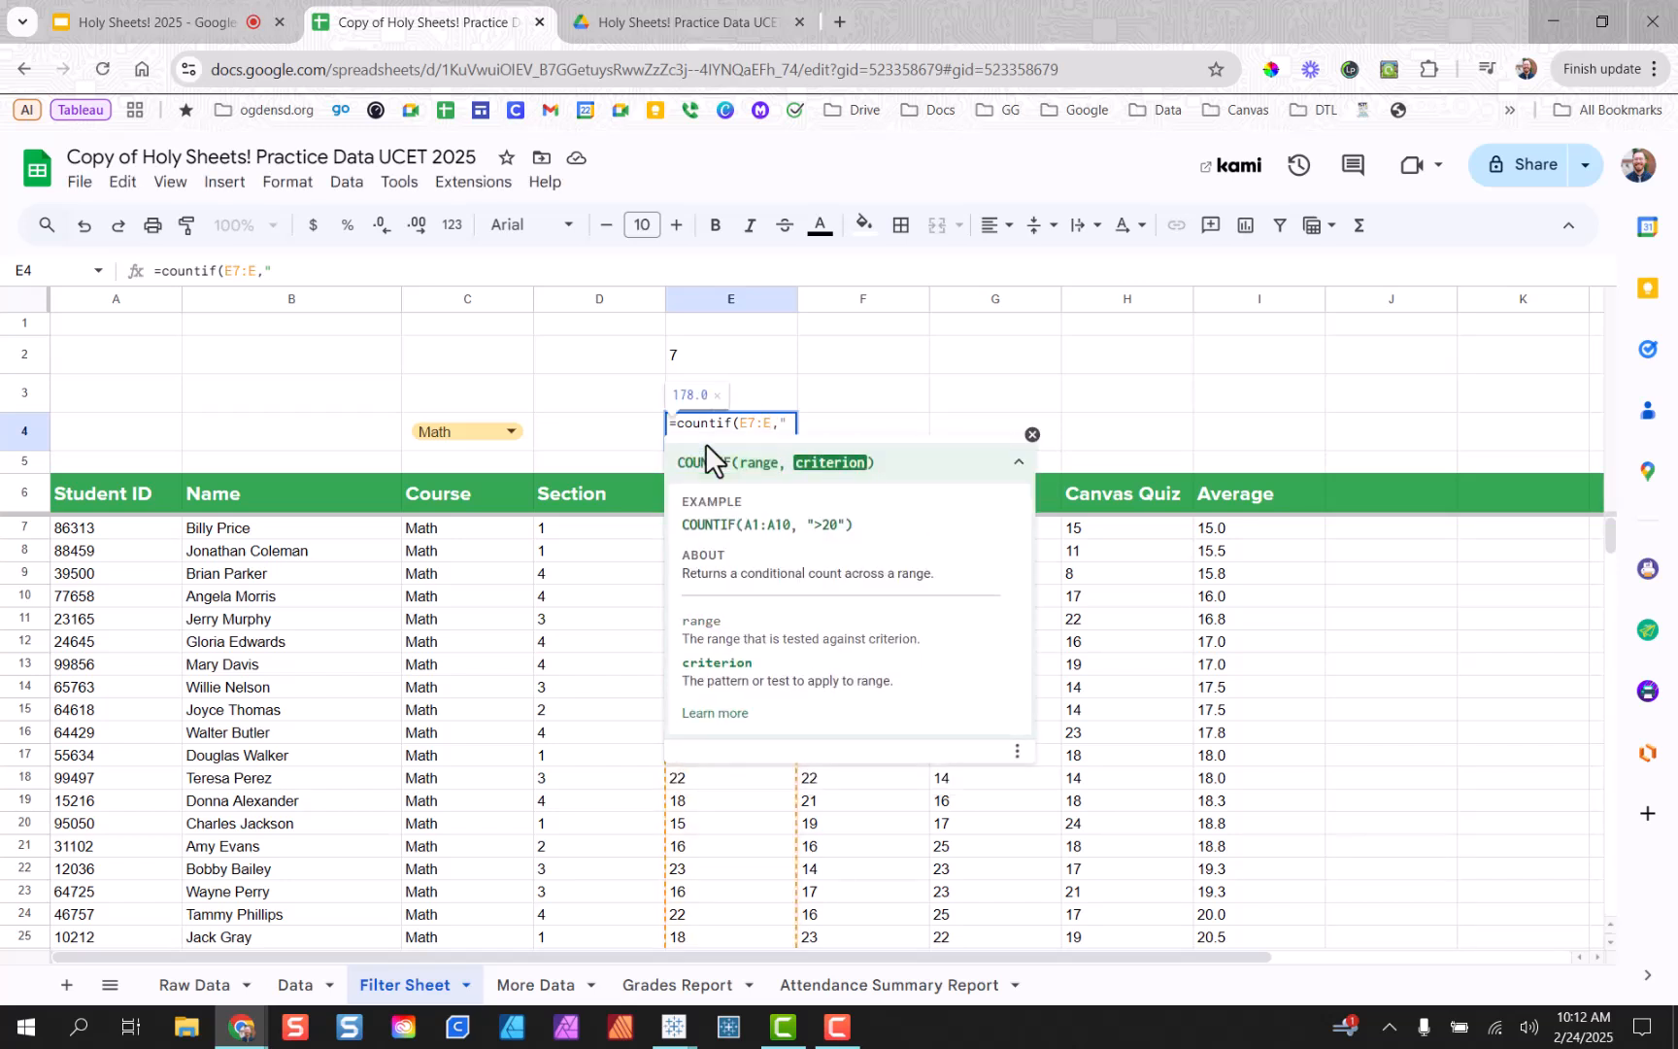
type("<15\")")
key("Return")
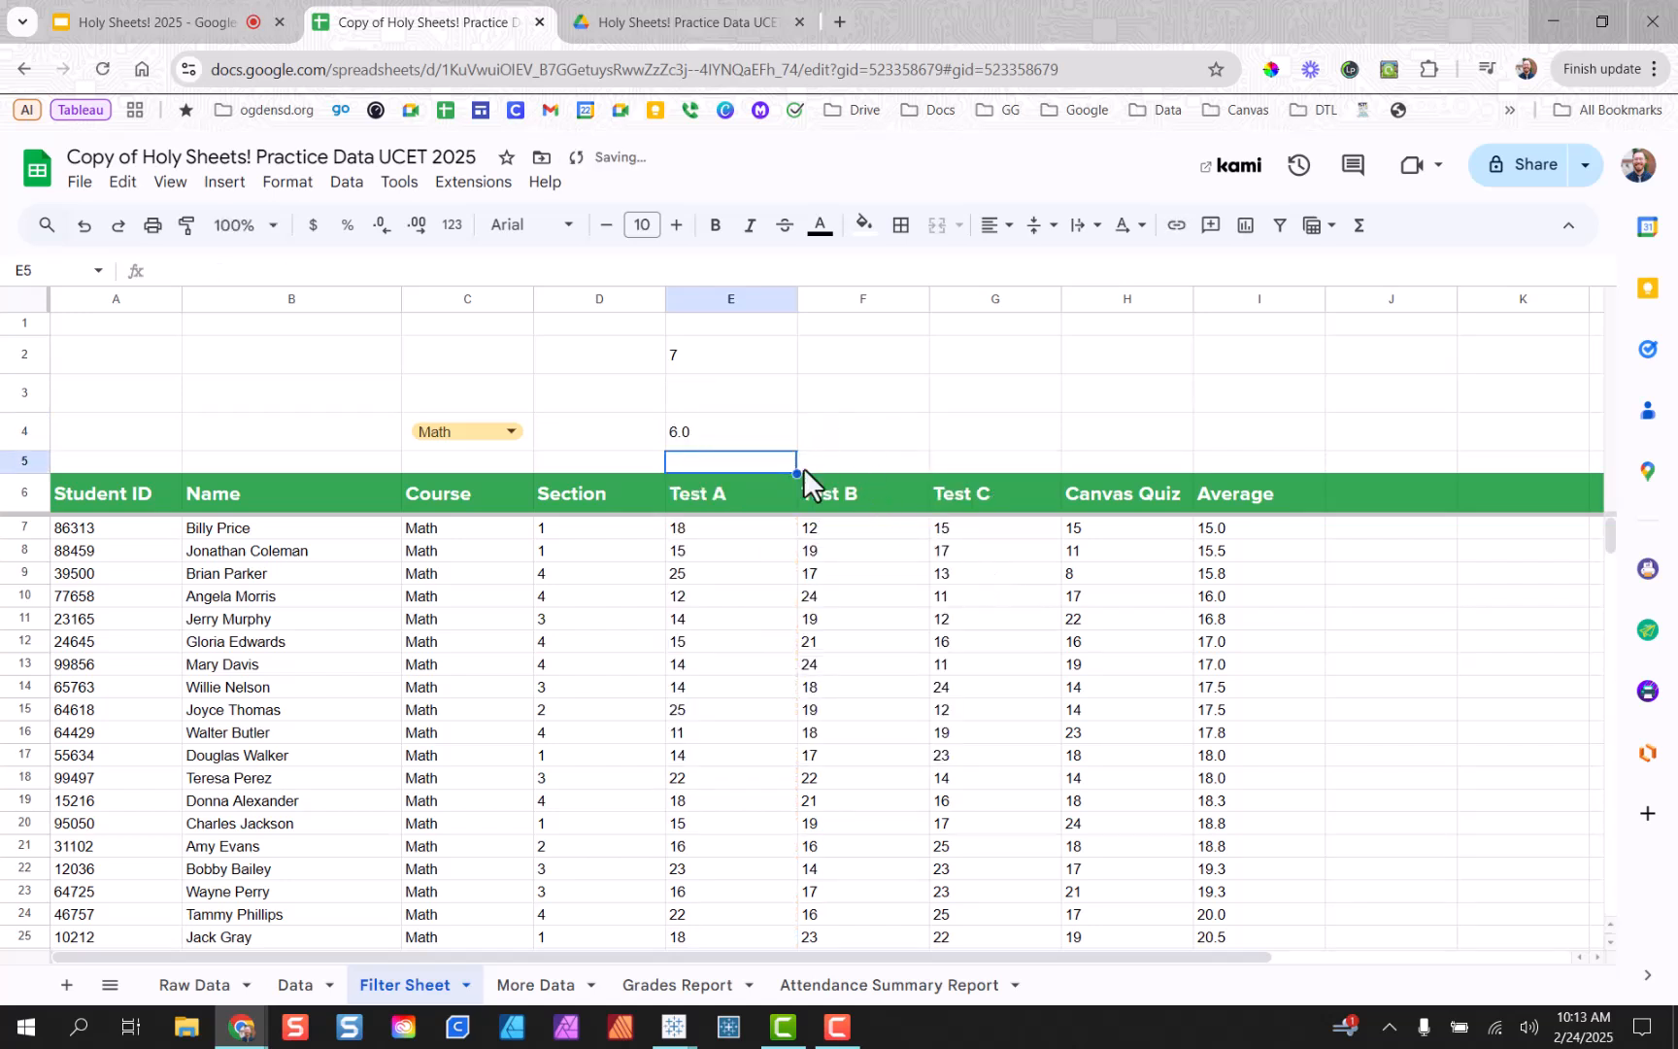
Remove the decimal place from E4:H4 so E4 shows 6 as a whole number.
left_click(778, 445)
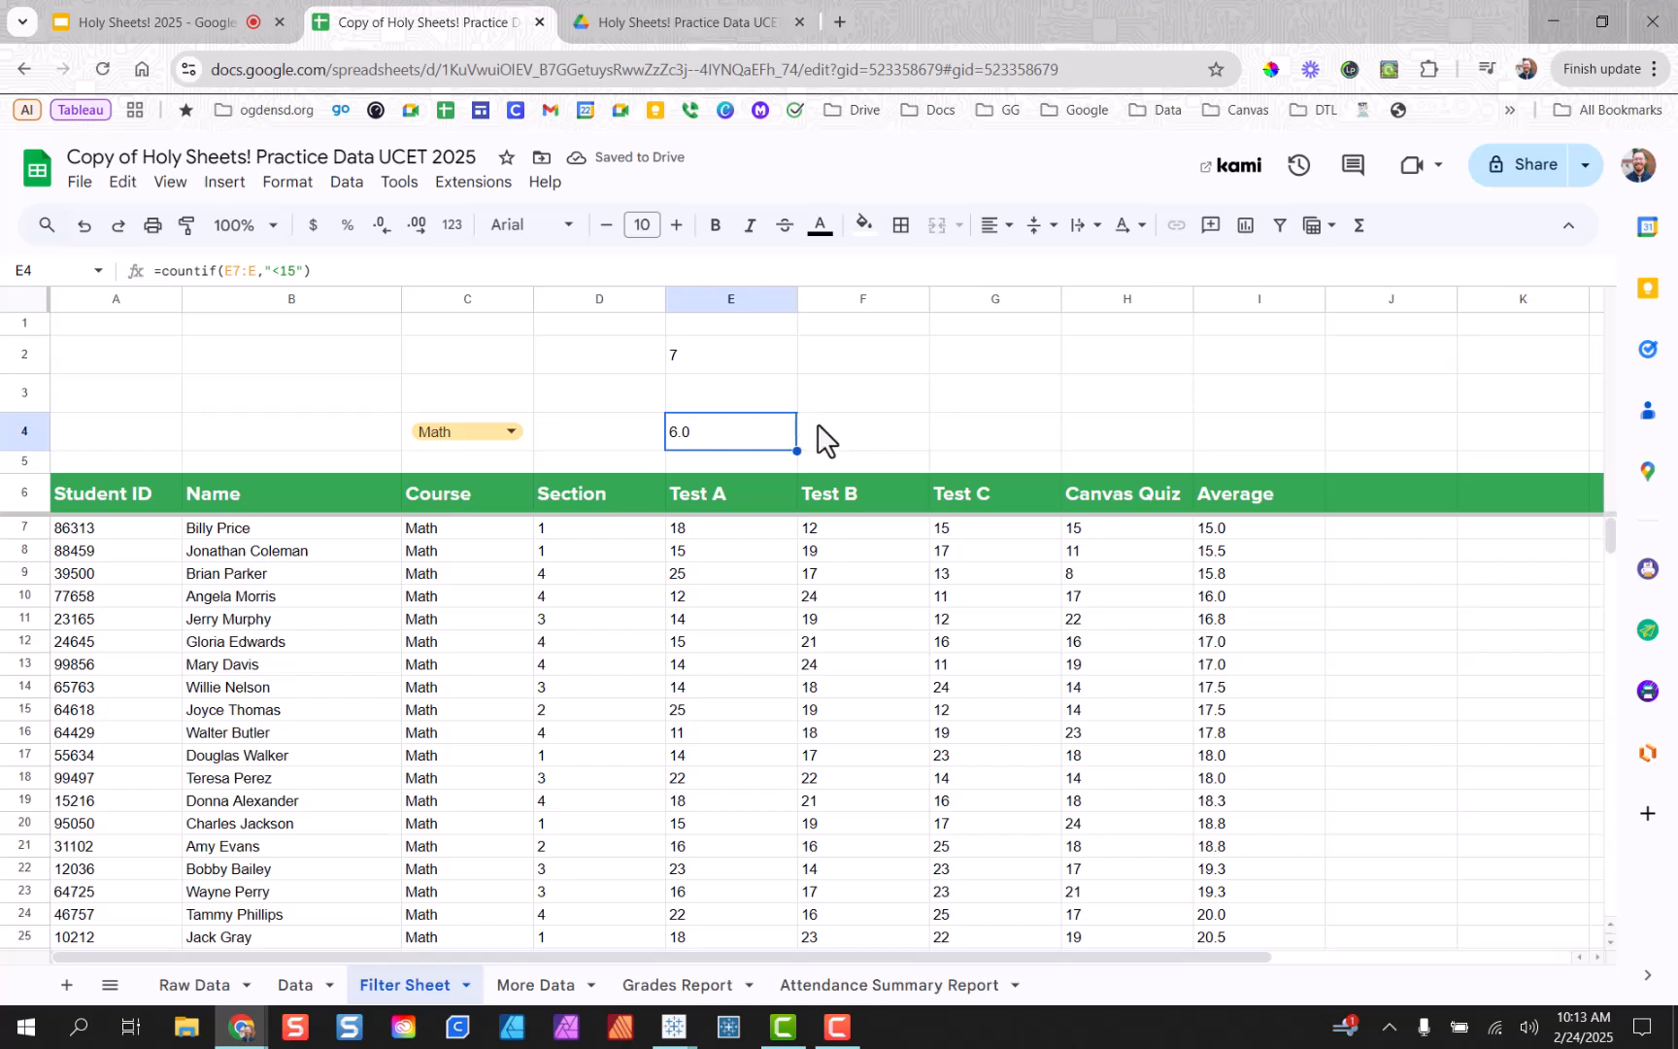
left_click(817, 439)
left_click_drag(749, 442, 1079, 442)
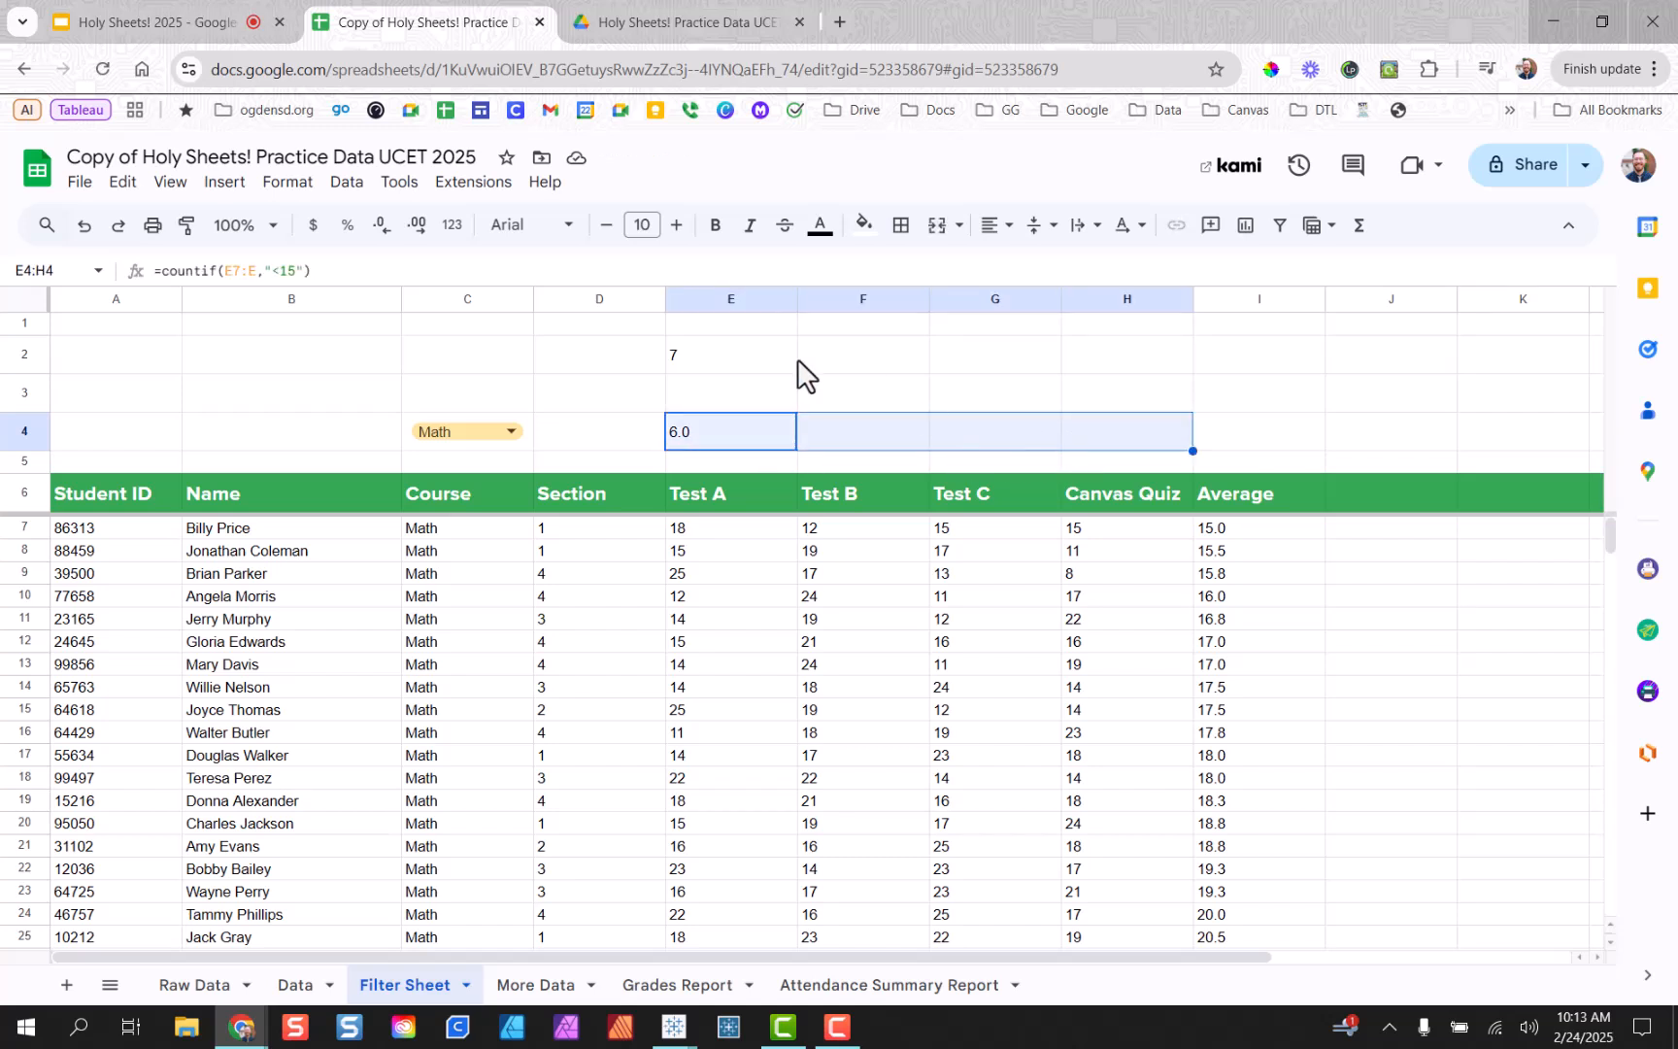
left_click(384, 231)
left_click(767, 533)
left_click(767, 442)
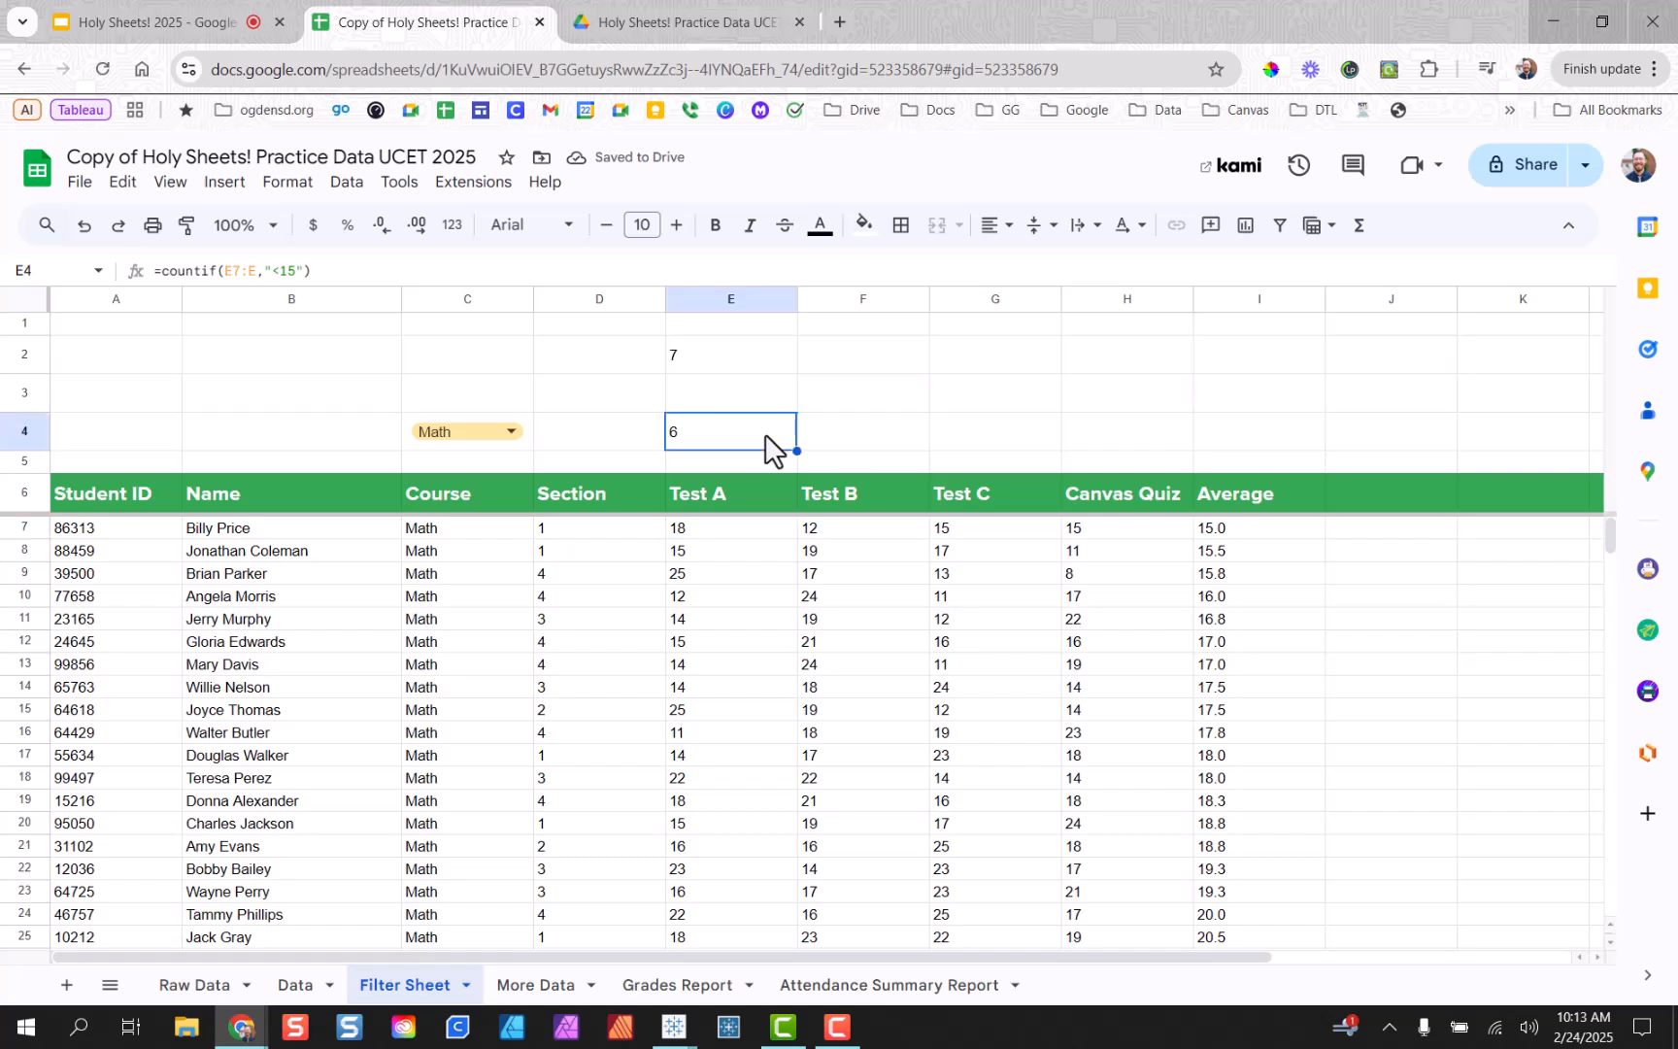
left_click(742, 369)
left_click(731, 403)
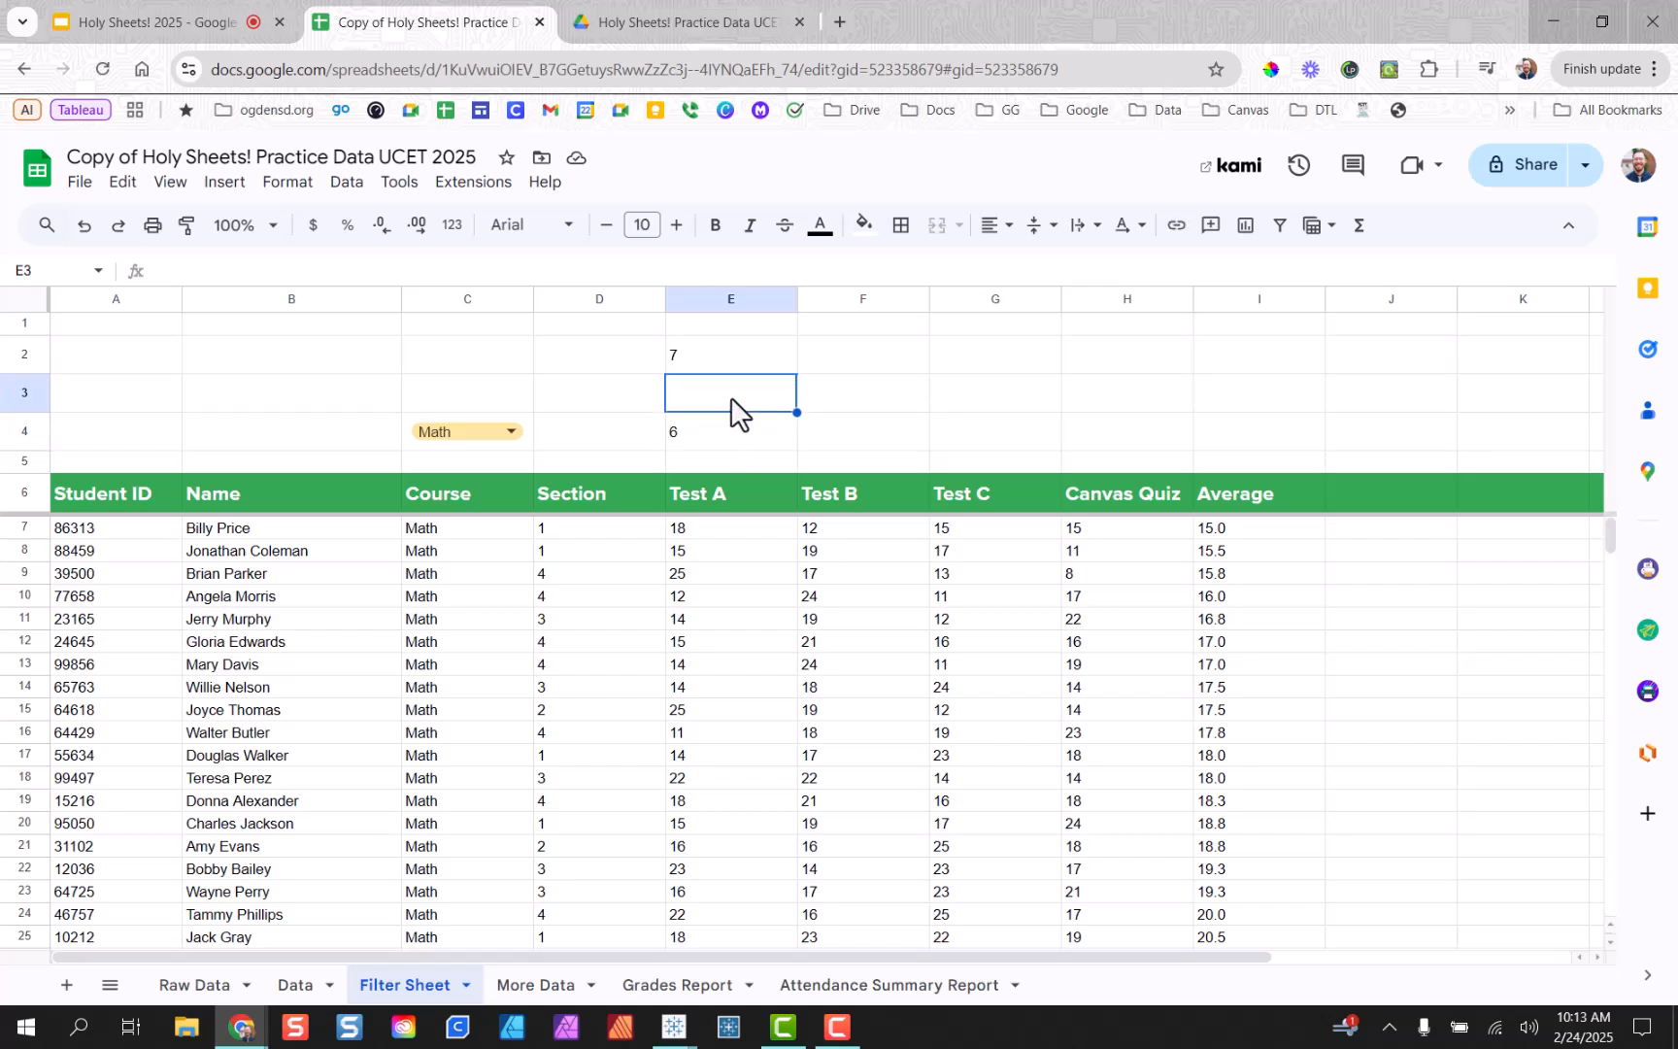
Fill E2 light green 3, E4 light red 3 and E3 light yellow 3.
left_click(734, 360)
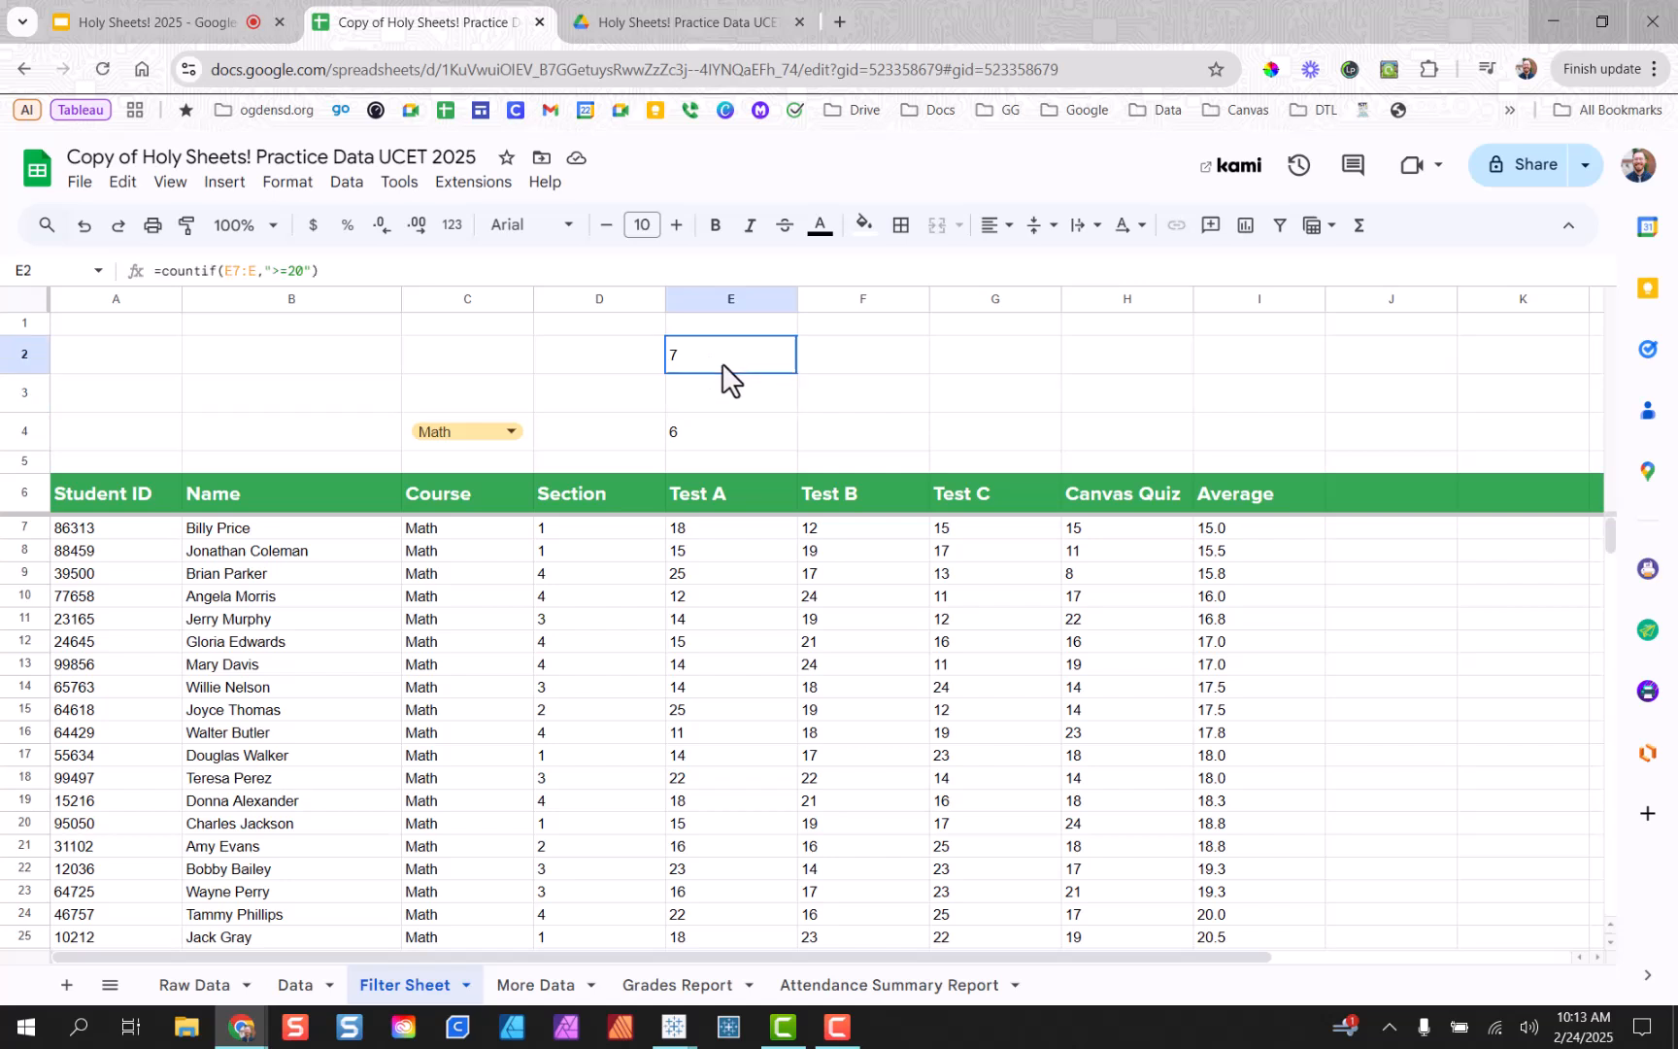
left_click(866, 227)
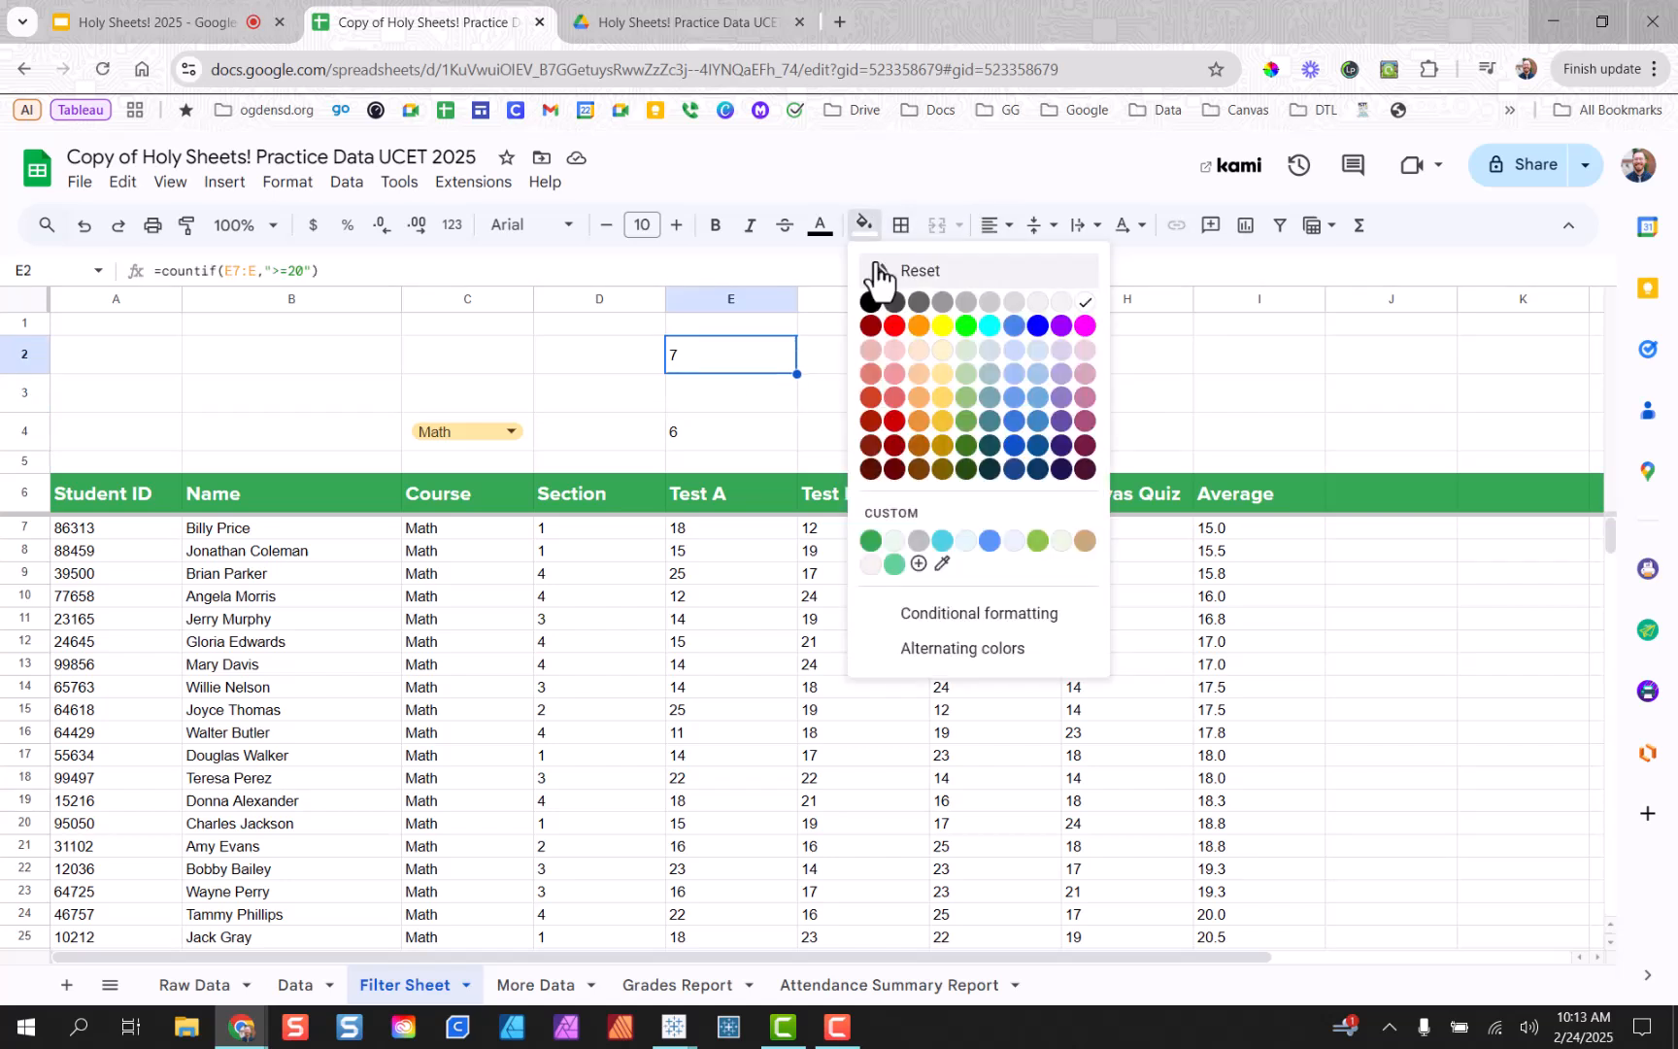
left_click(965, 351)
left_click(749, 438)
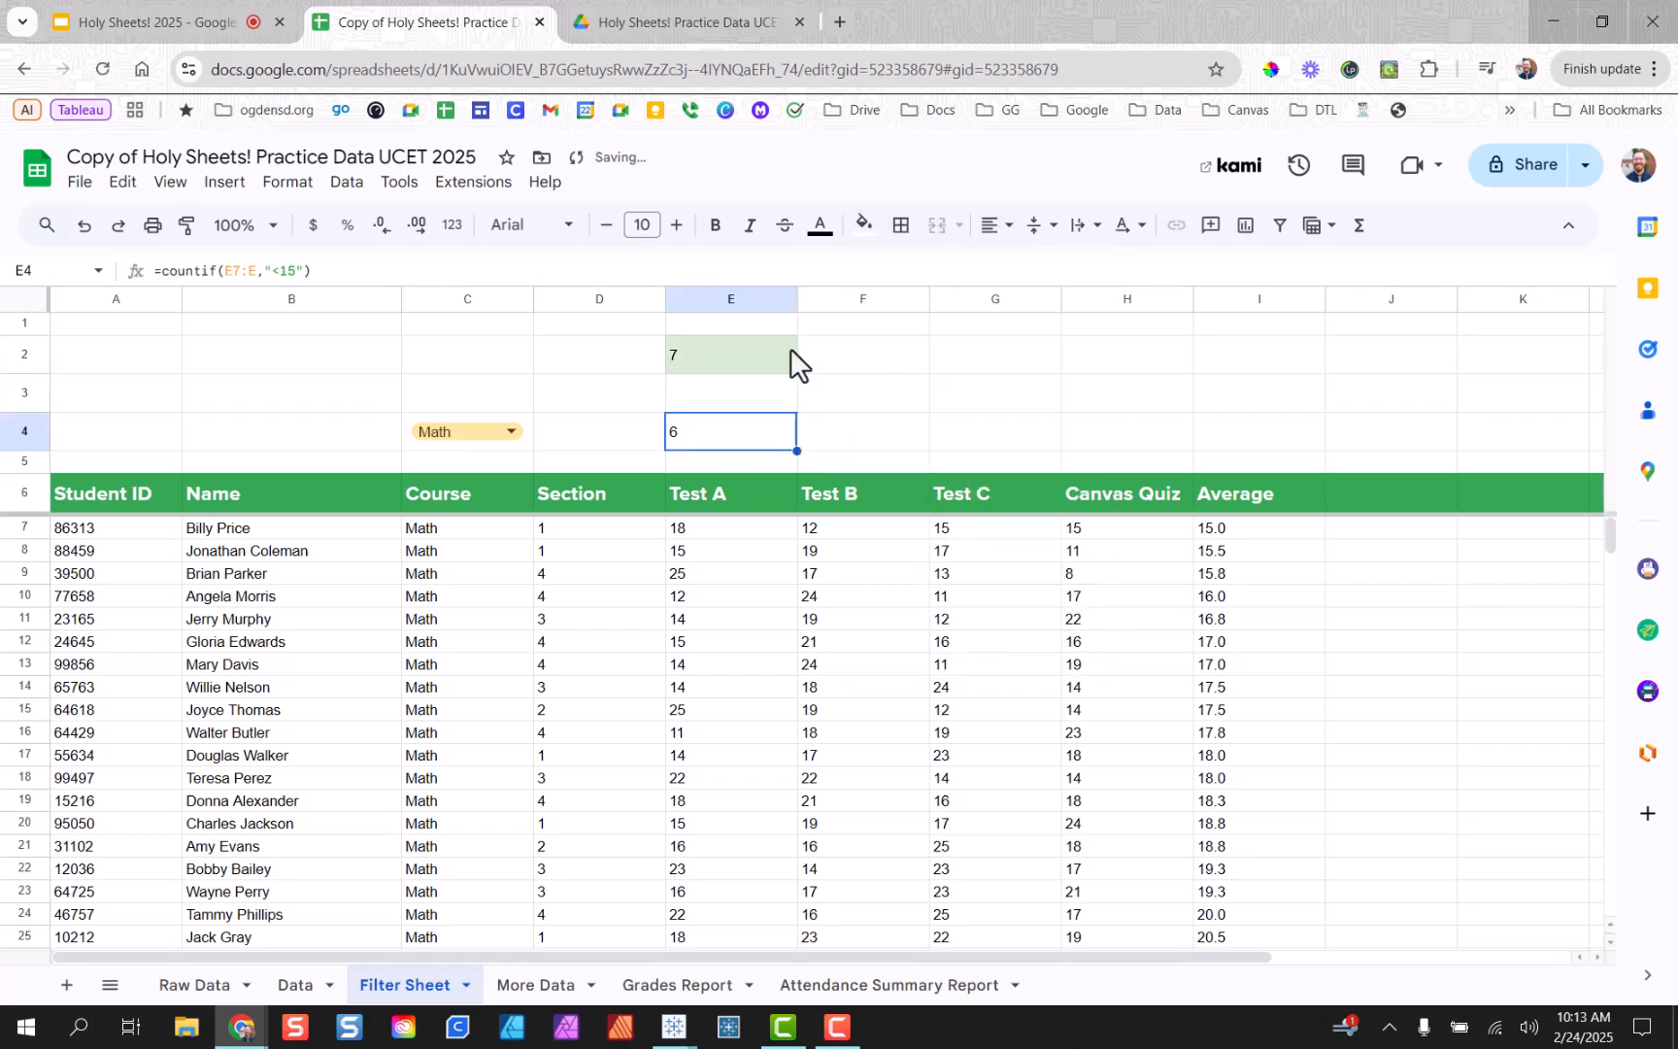
left_click(865, 226)
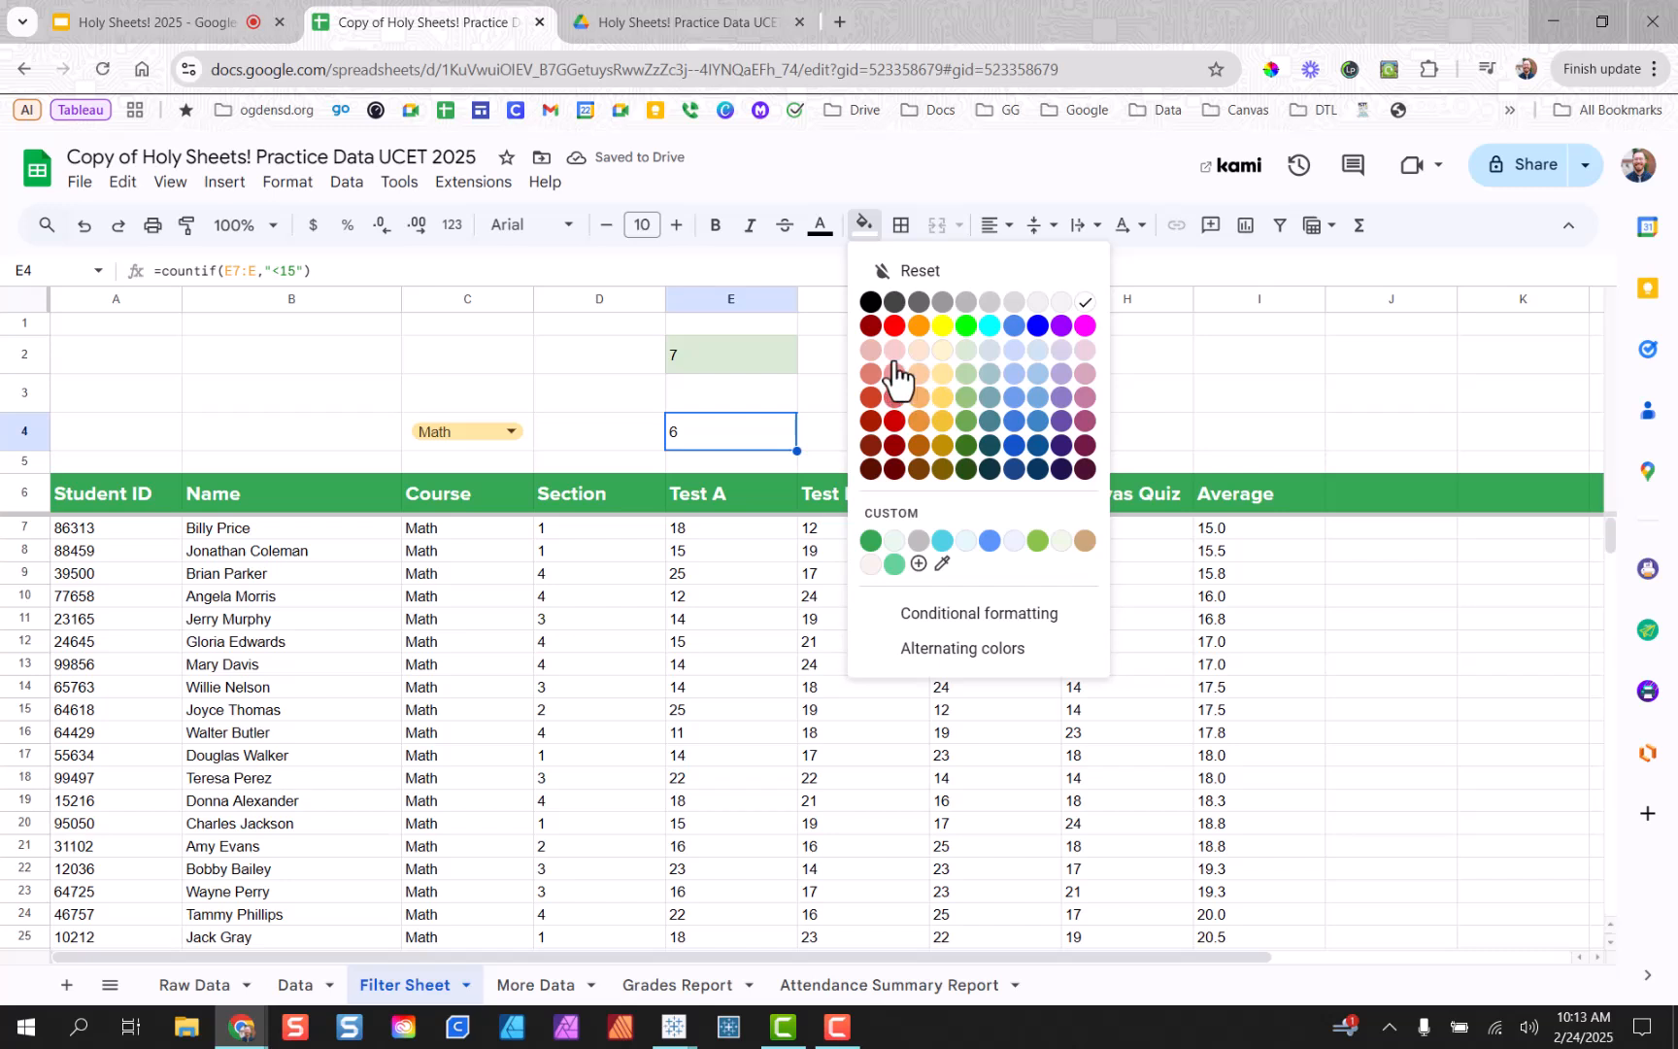
left_click(895, 350)
left_click(734, 402)
left_click(865, 226)
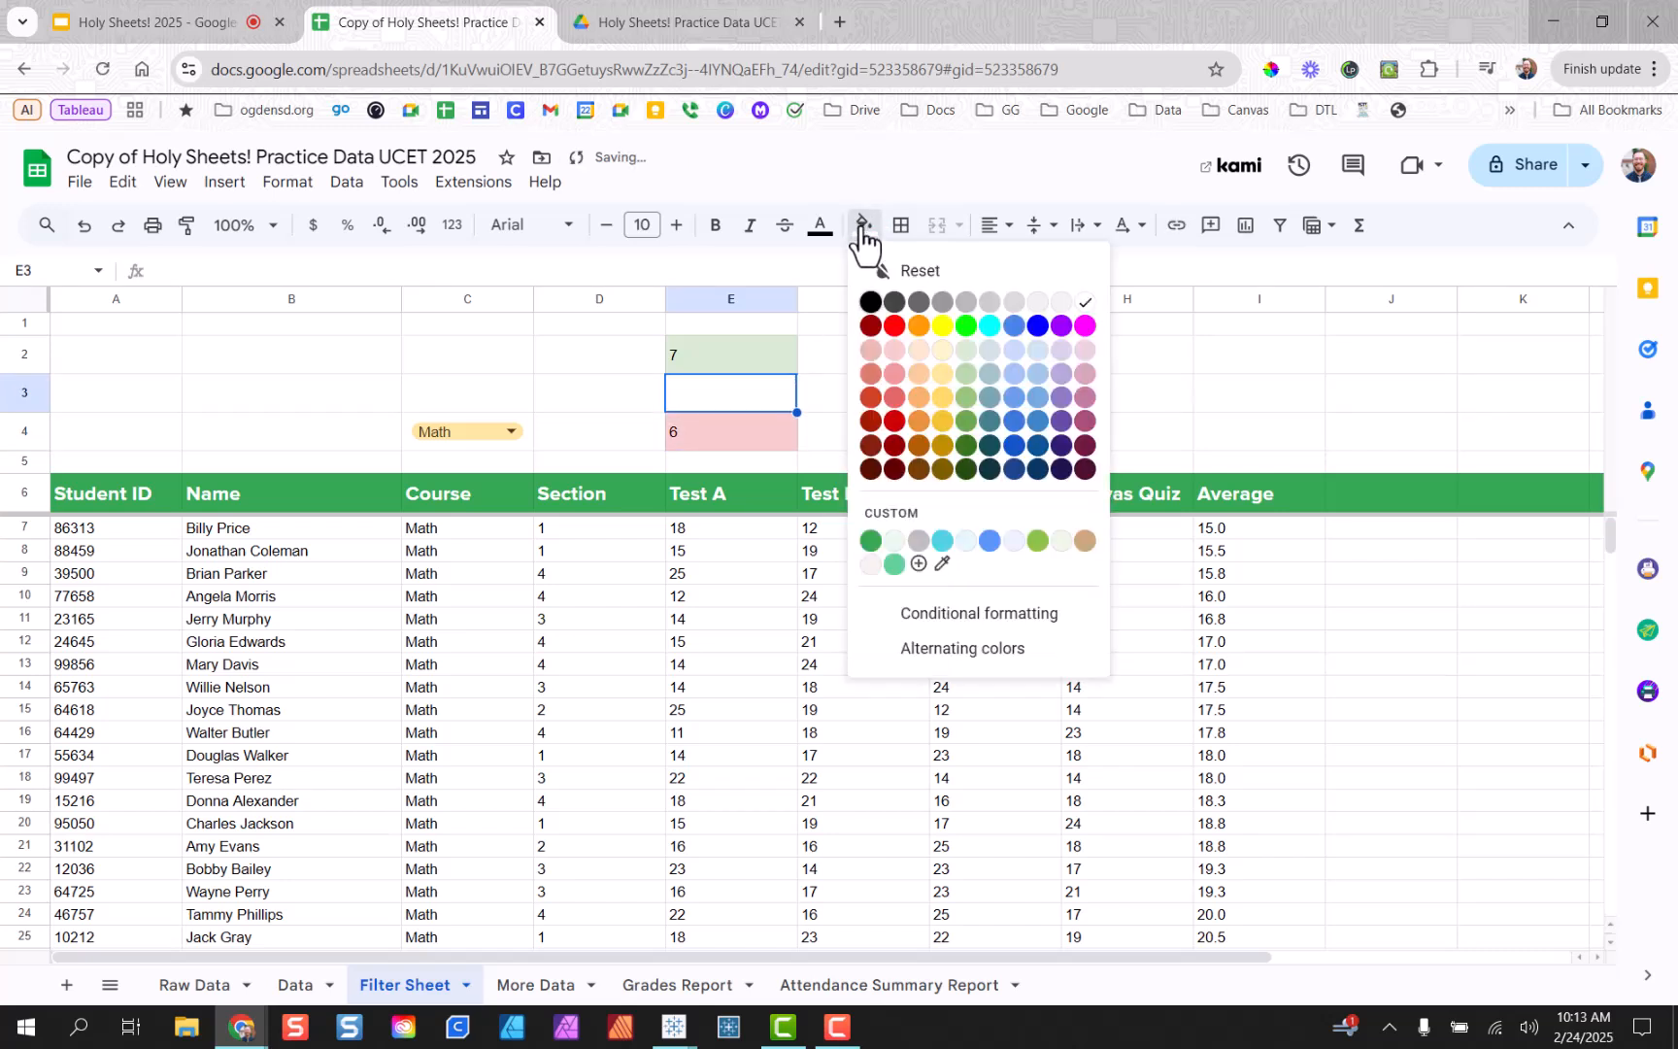
left_click(942, 352)
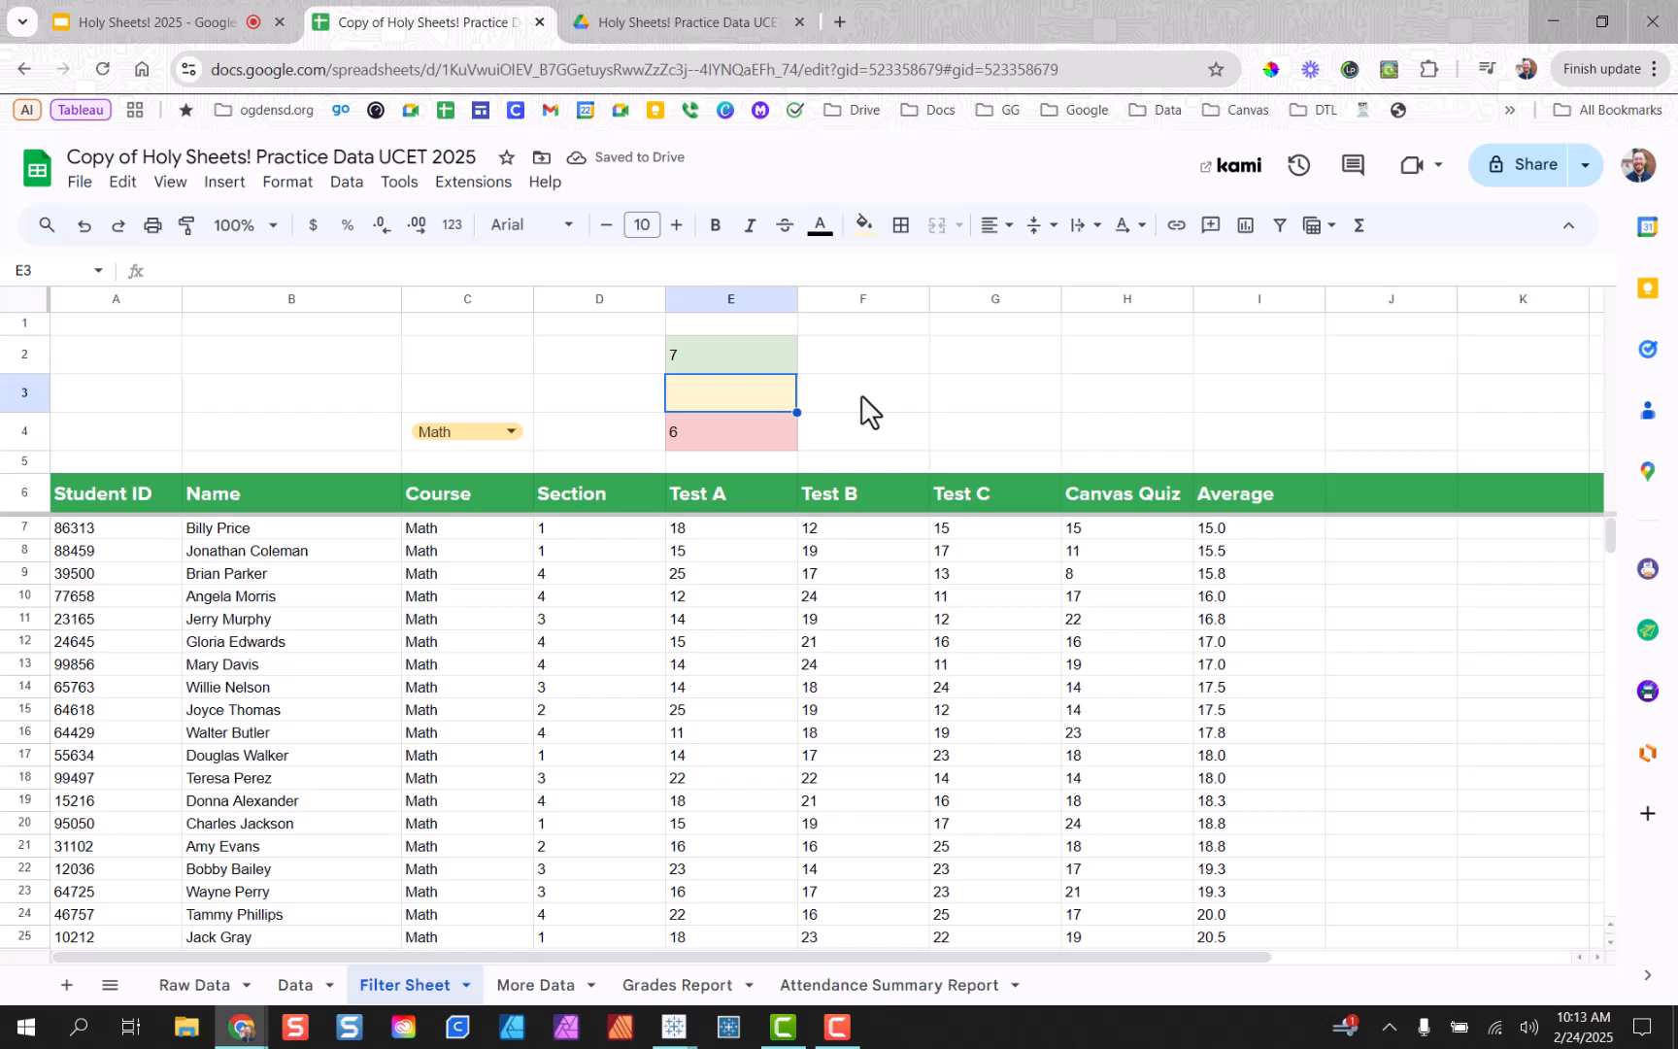
Enter =countif(E7:E,">=15")-countif(E7:E,">=20") in E3, giving 9 middle-band scores.
type("=")
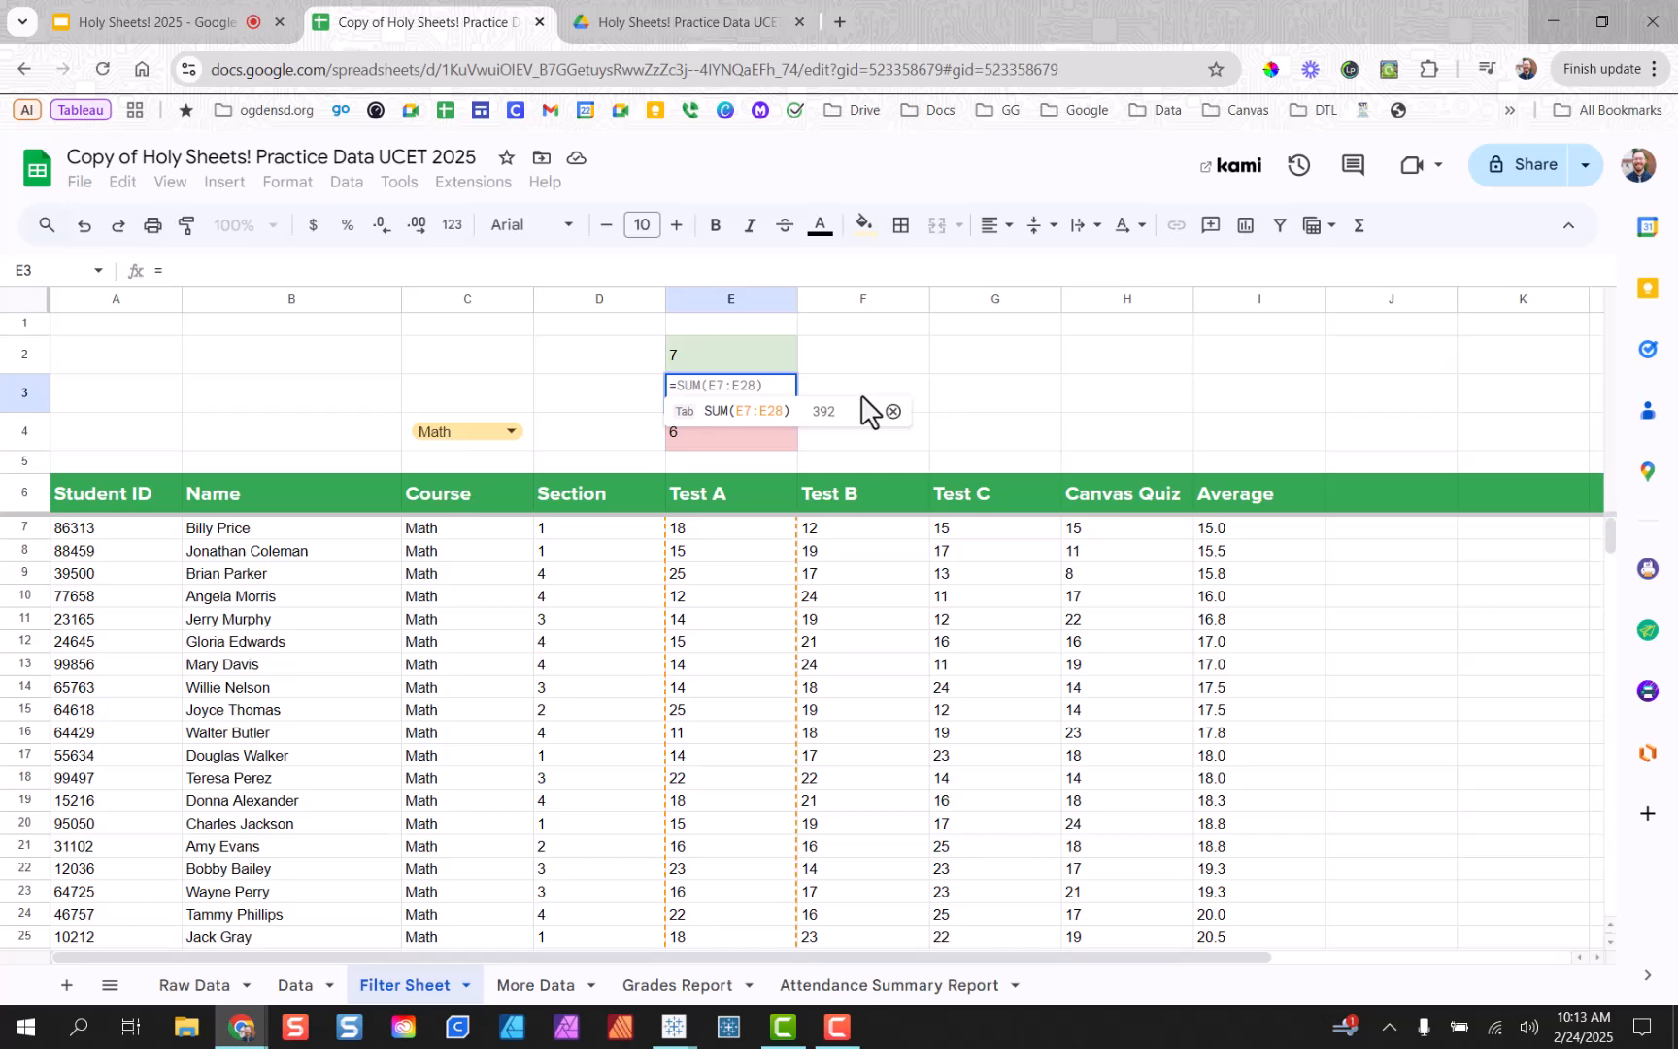
type("count")
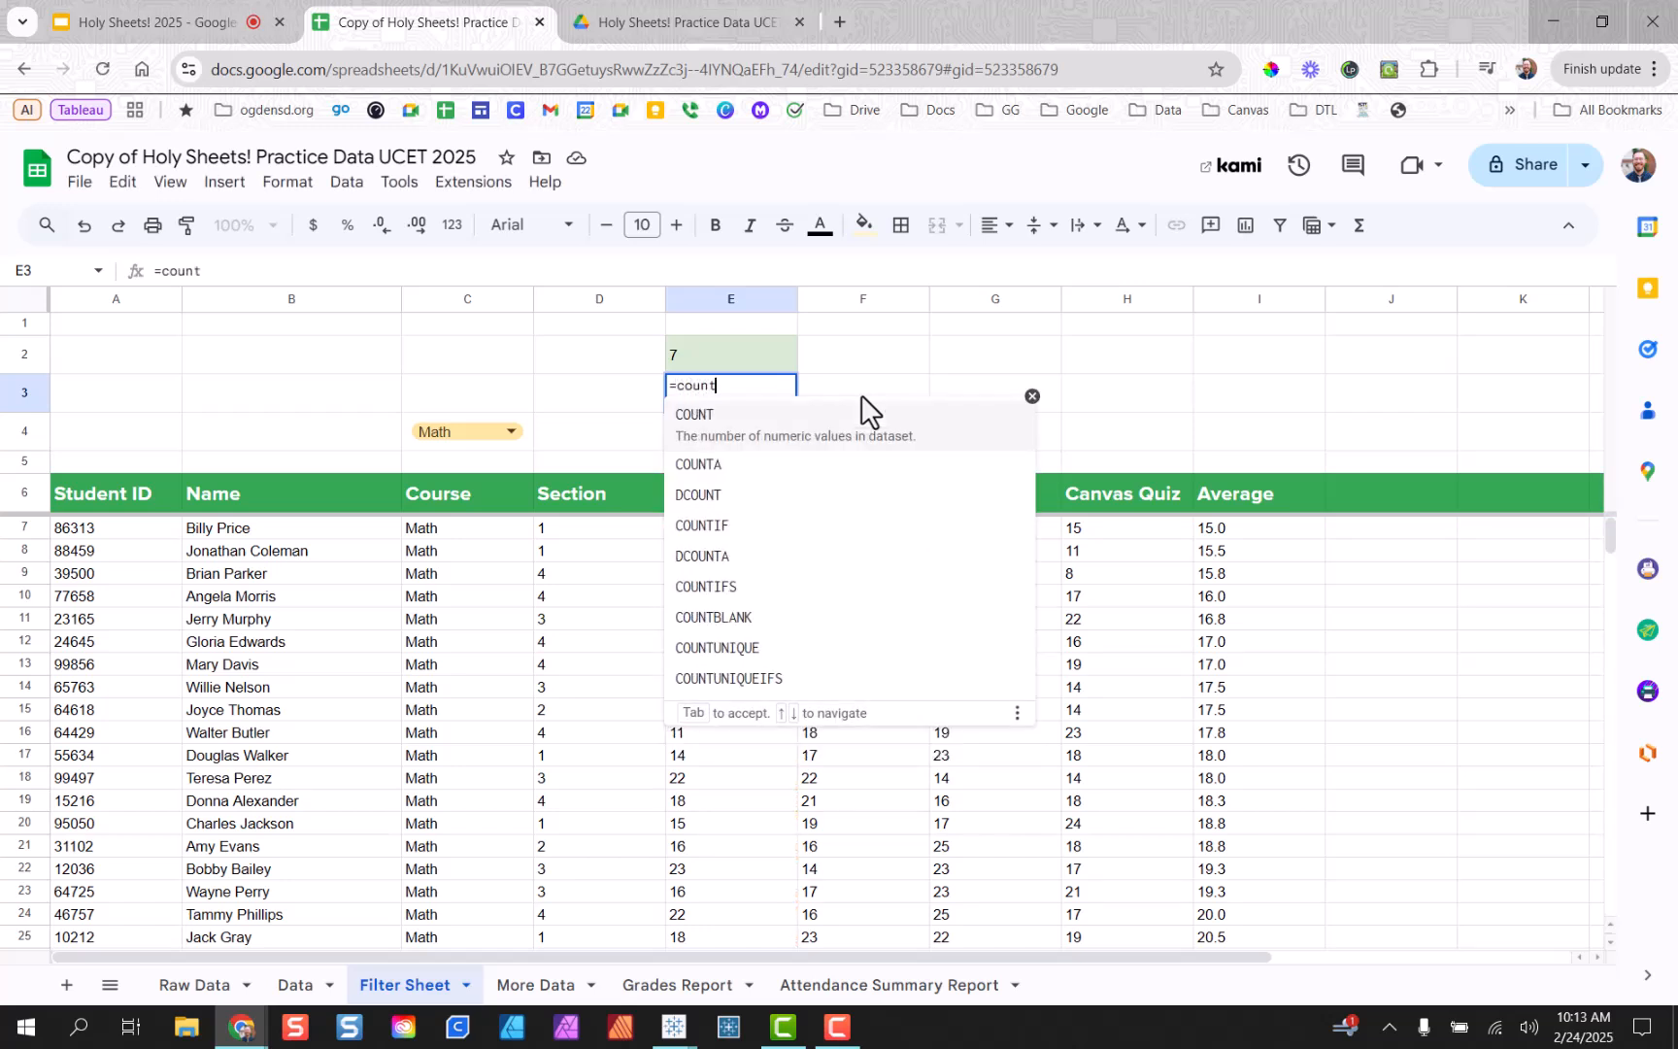
type("if(")
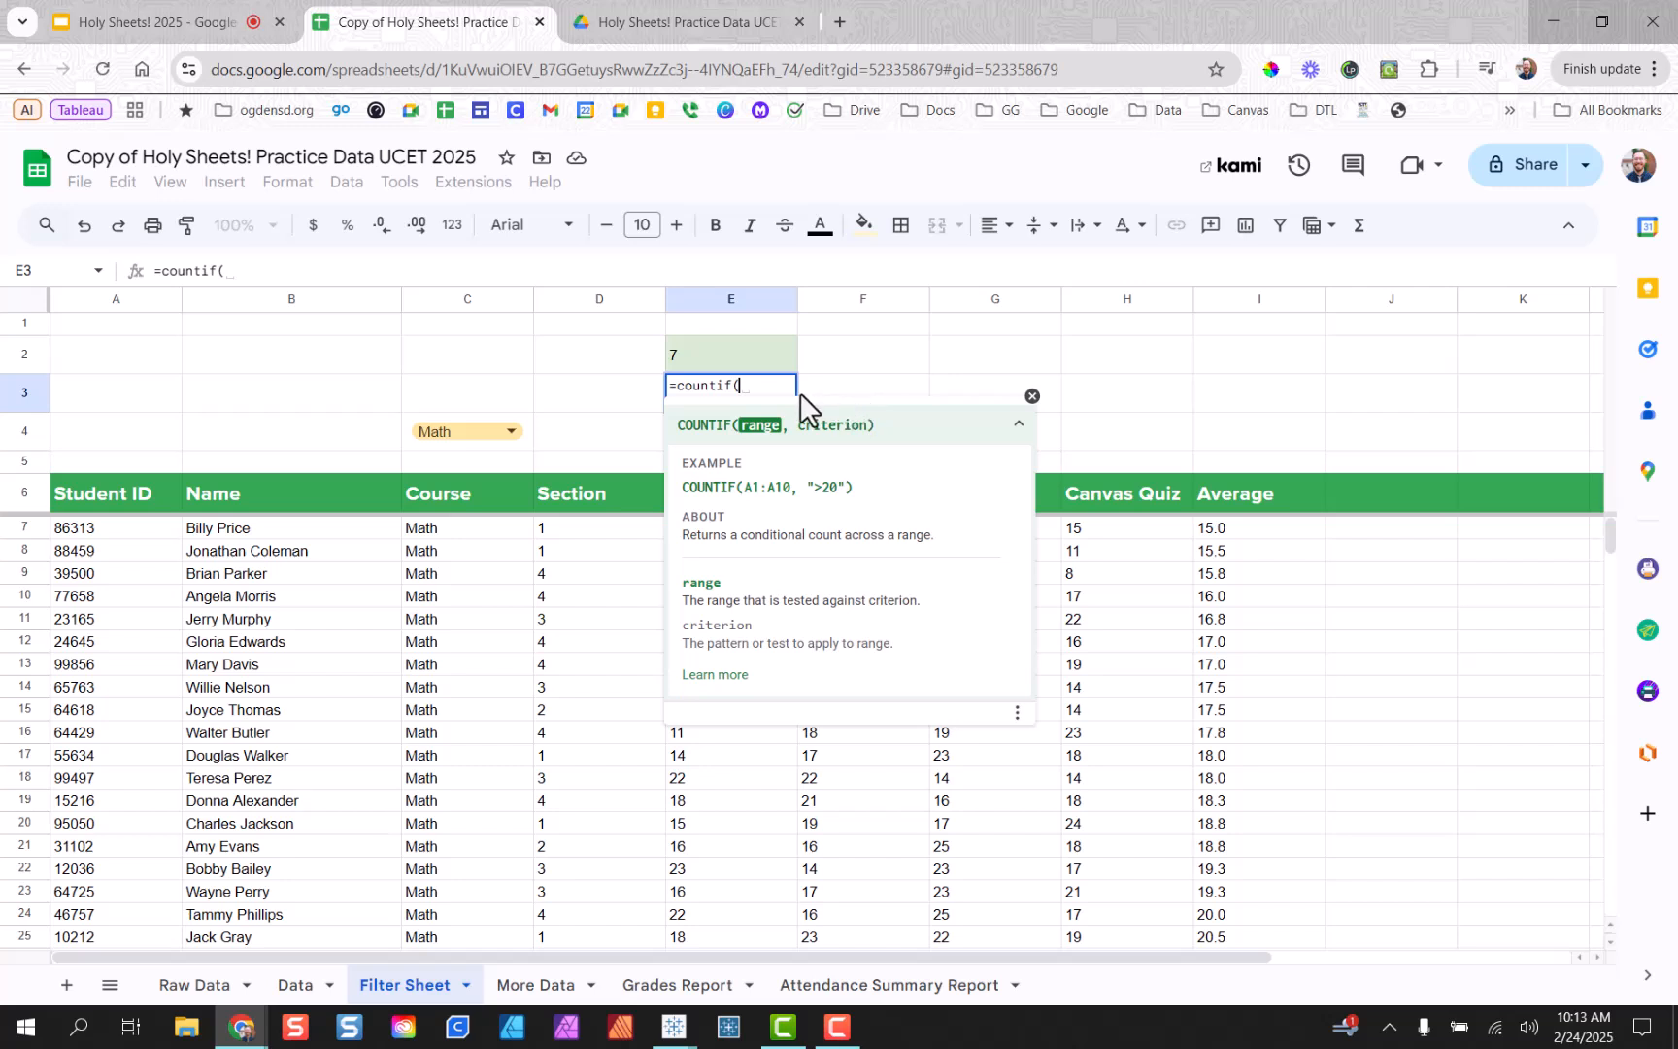
type("E7:E")
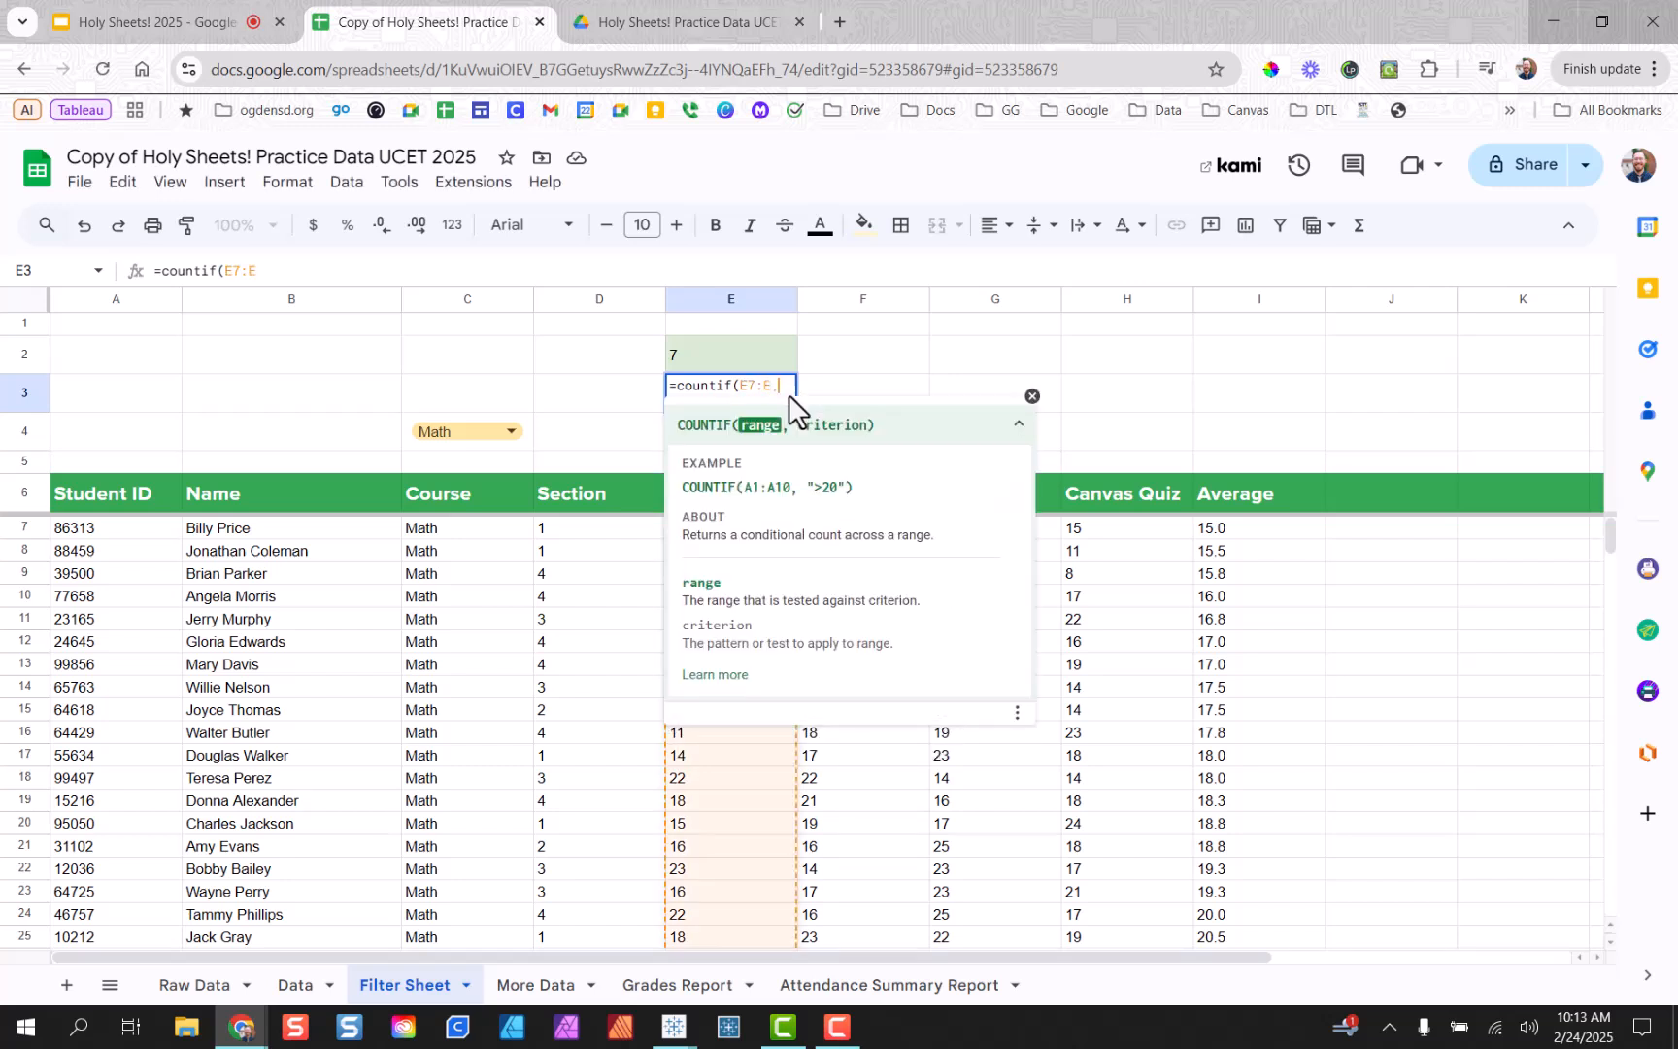
type(",\"")
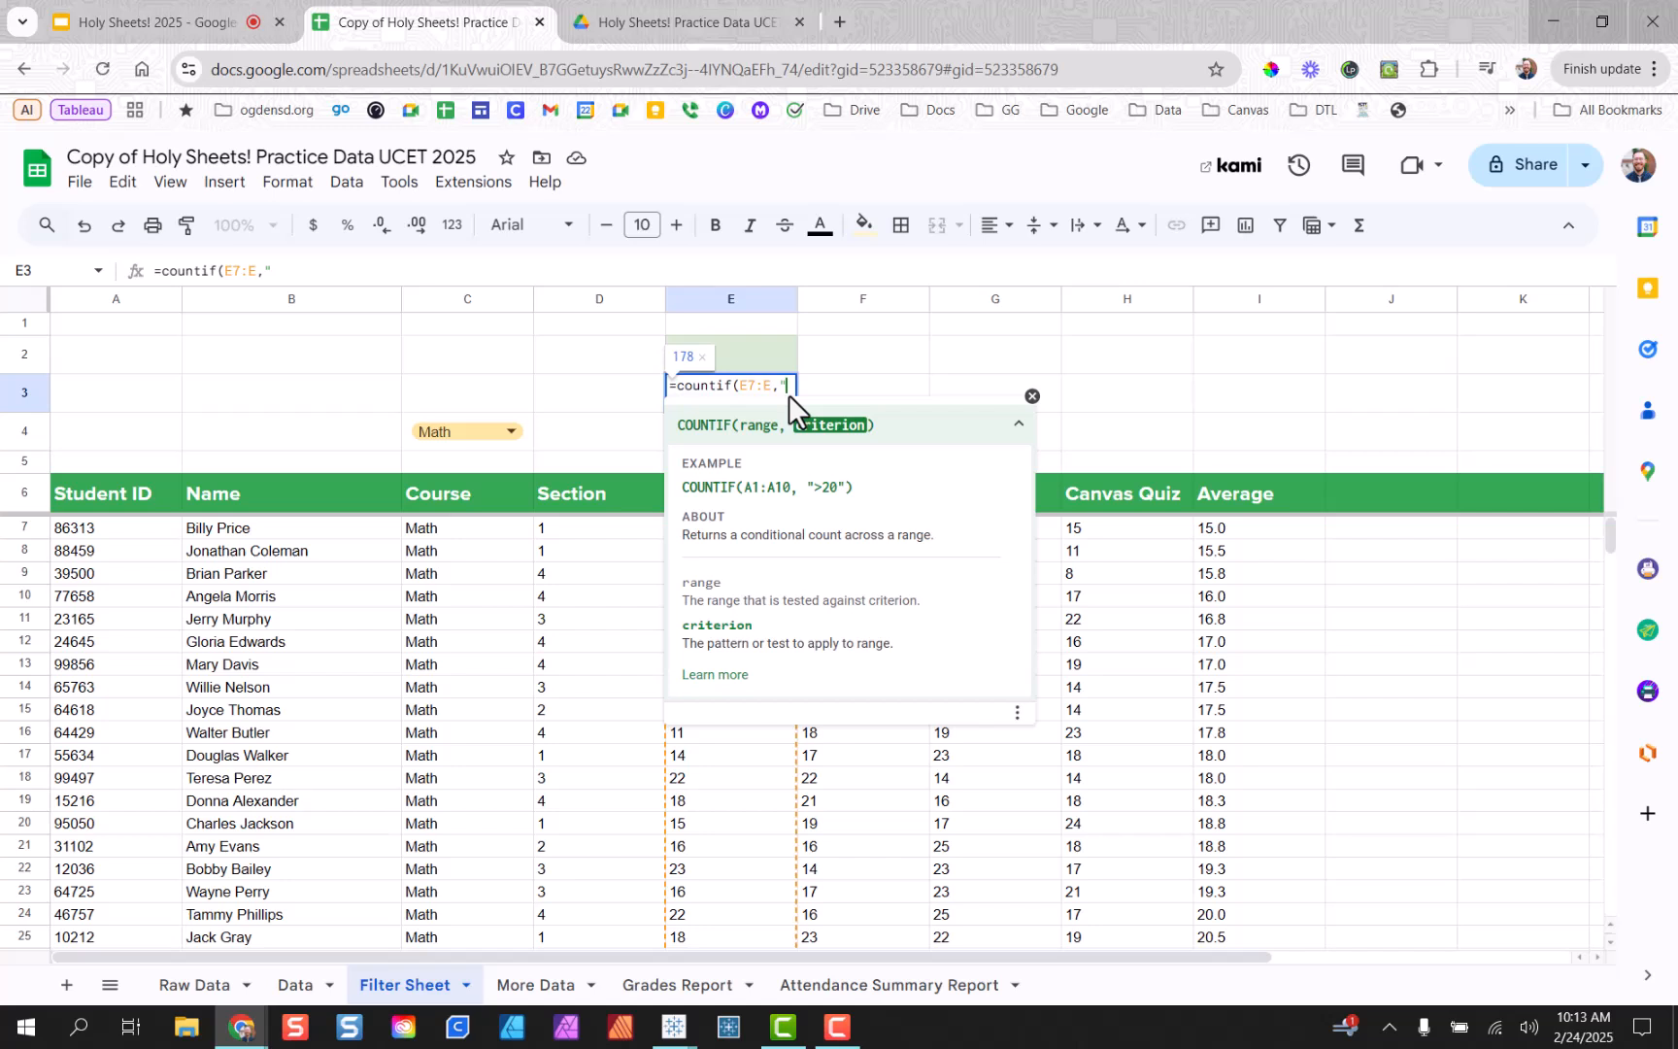
type("<20\")")
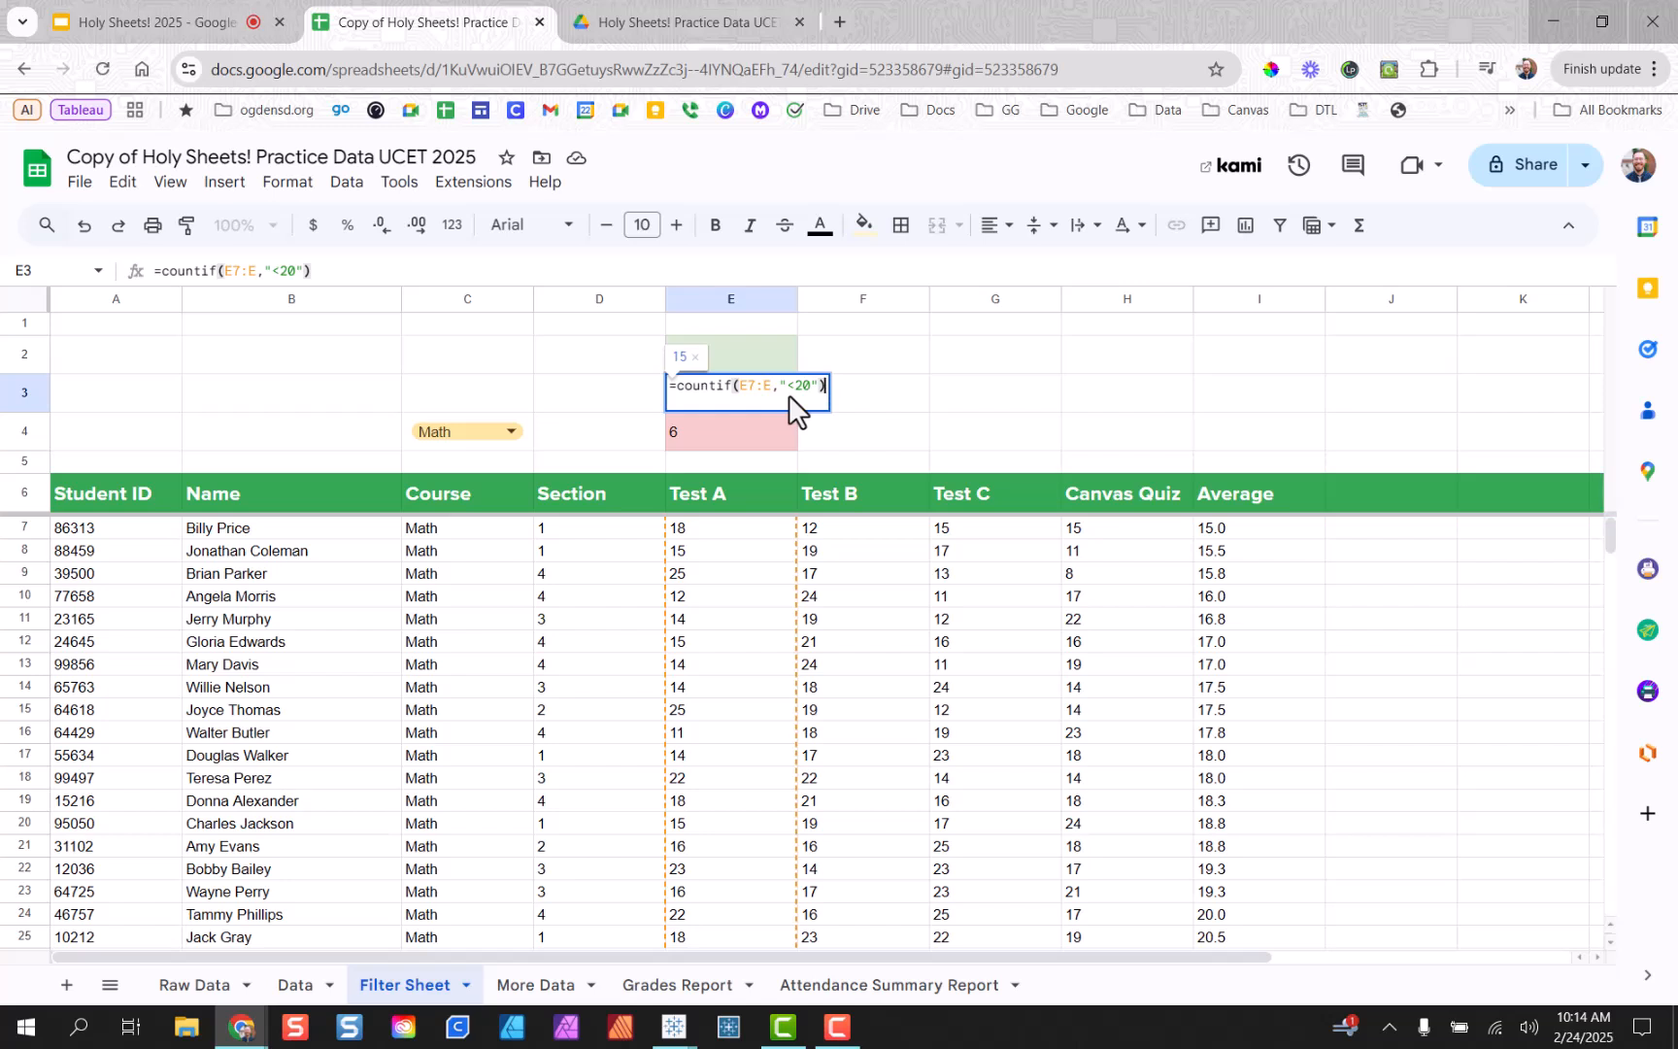
key("Left")
key("Left")
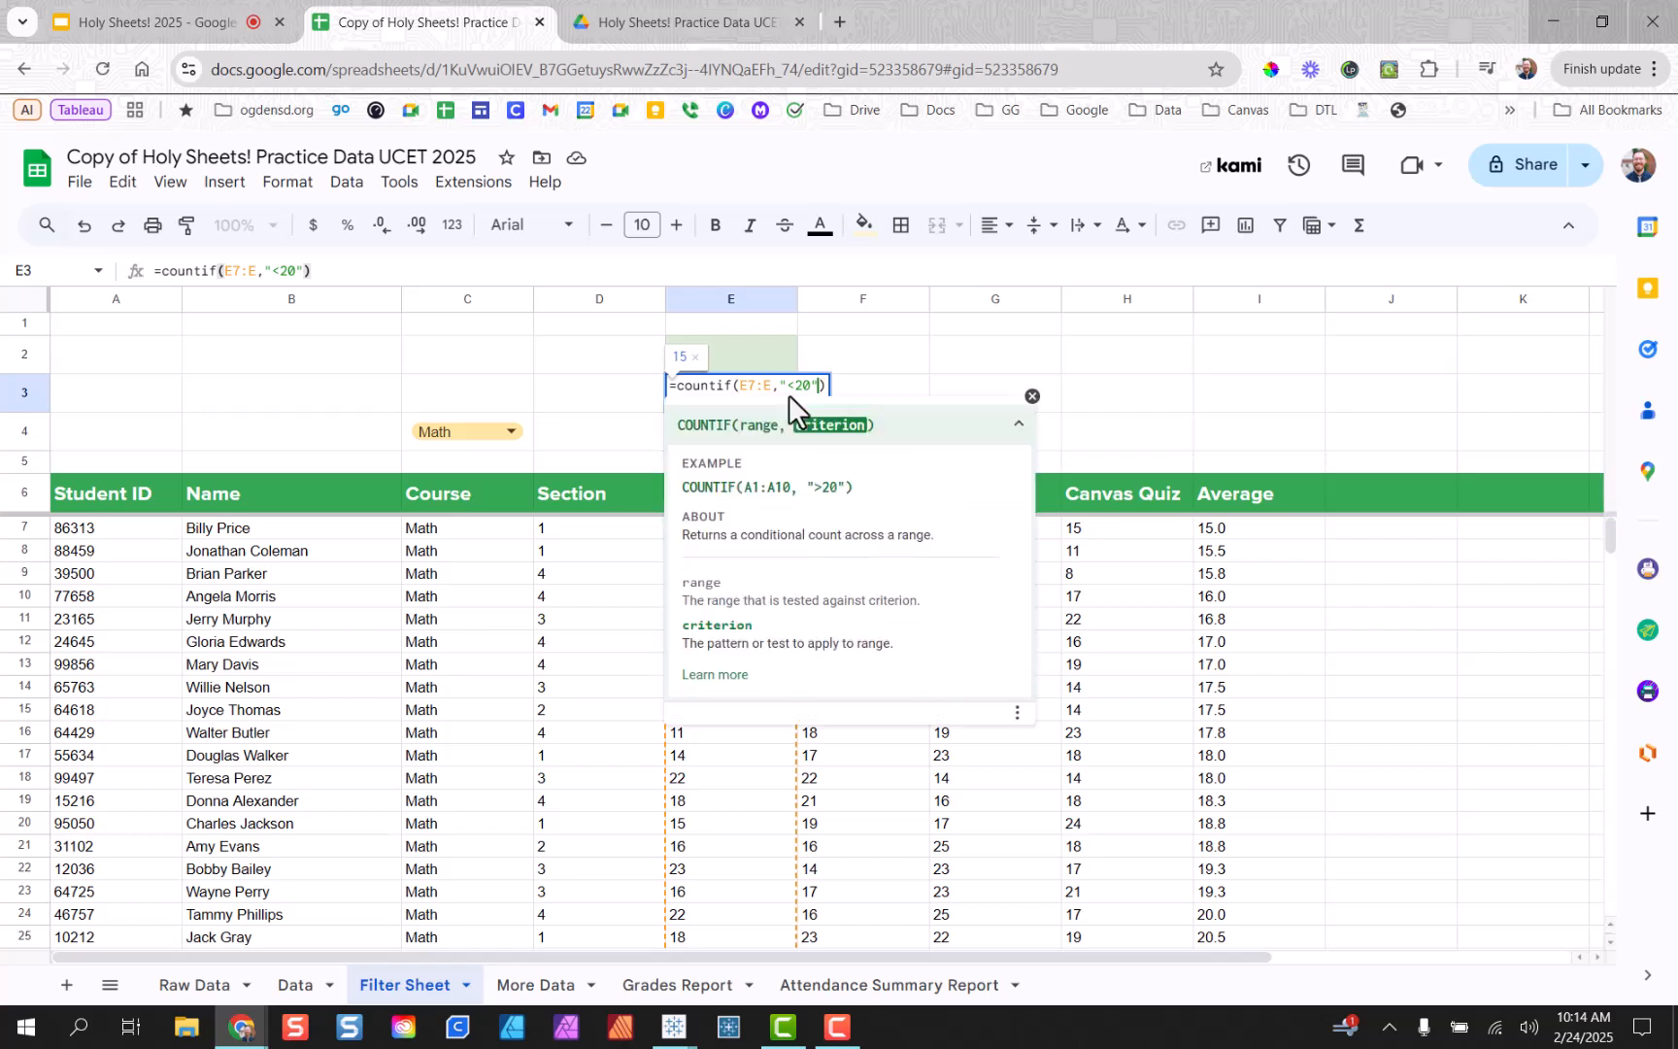
key("BackSpace")
key("BackSpace")
key("BackSpace")
type(">15")
type("=")
key("End")
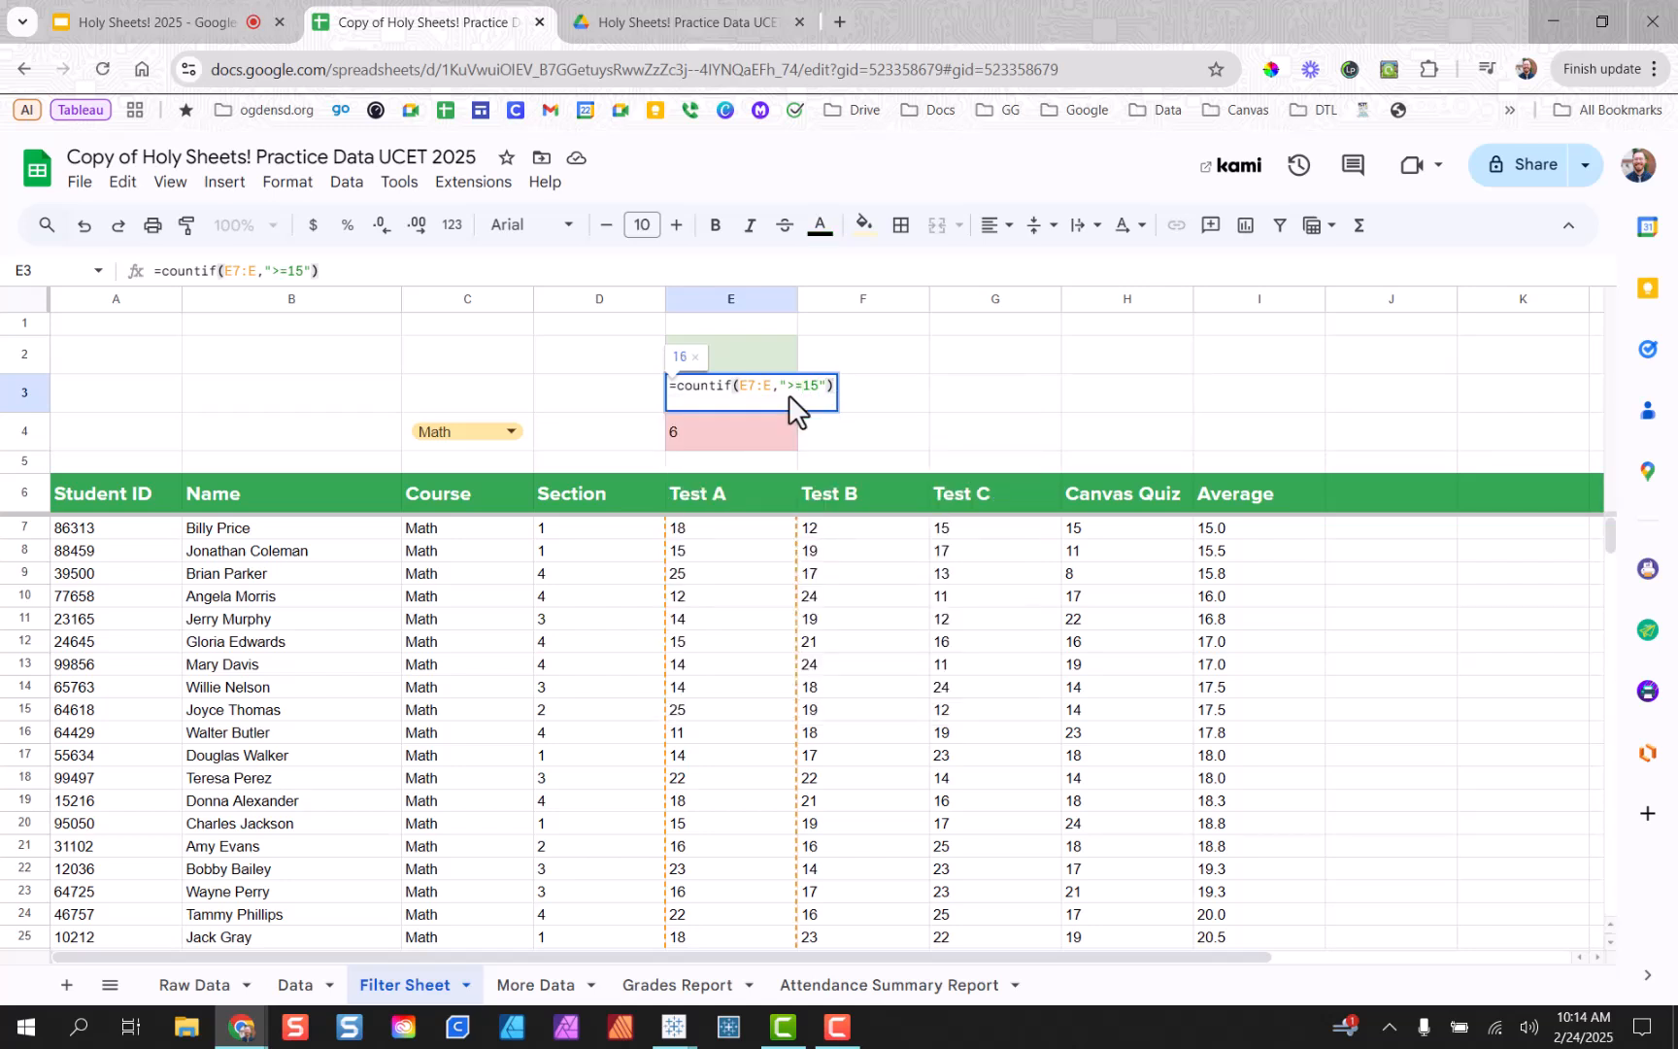
type("-")
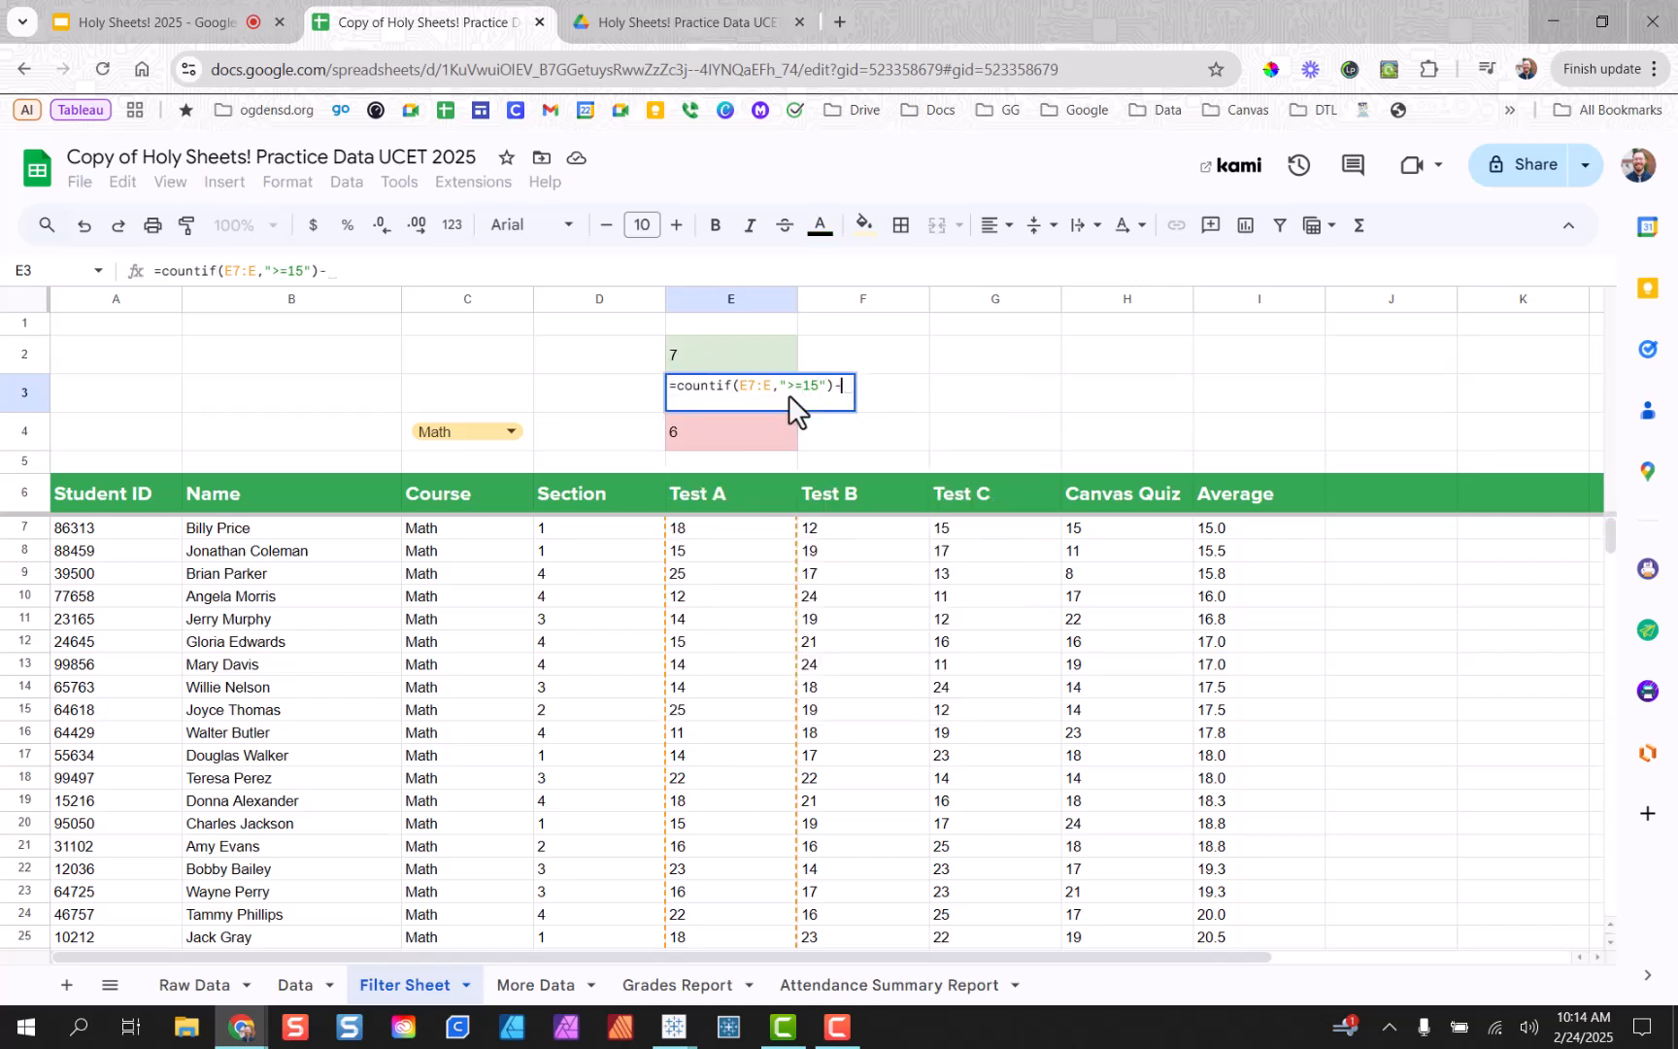
type("countif(")
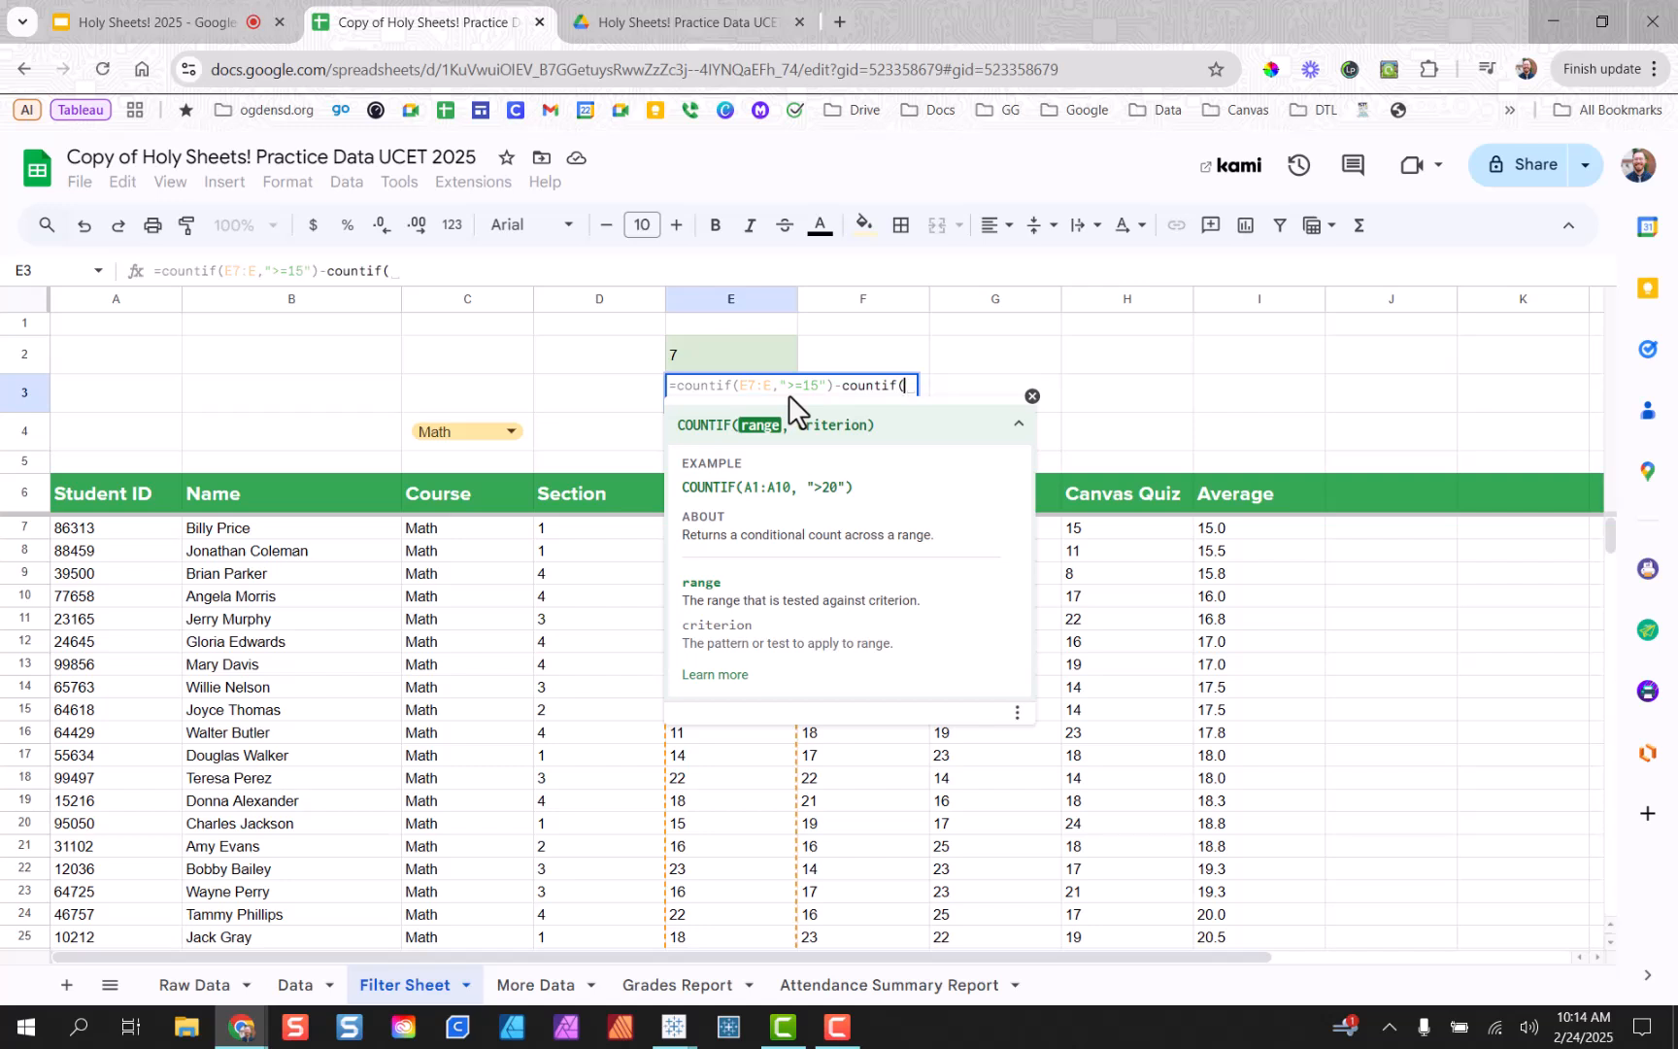
type("E7\"E")
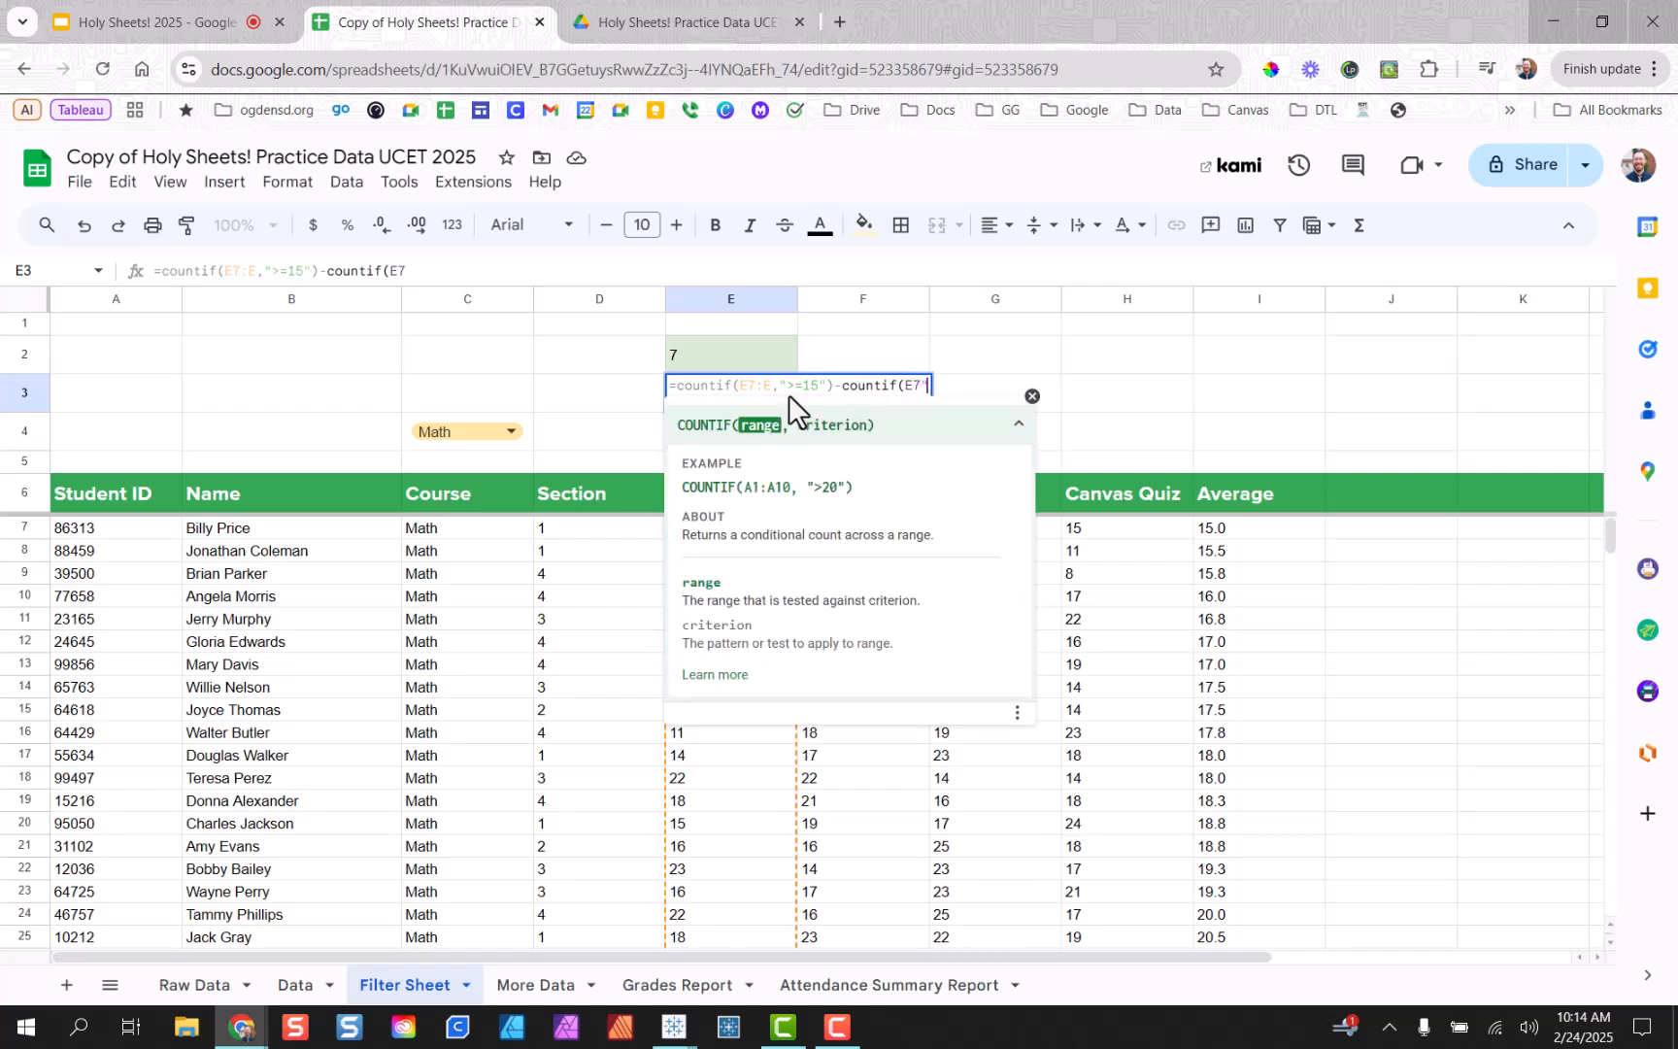
key("BackSpace")
key("BackSpace")
type(":E,")
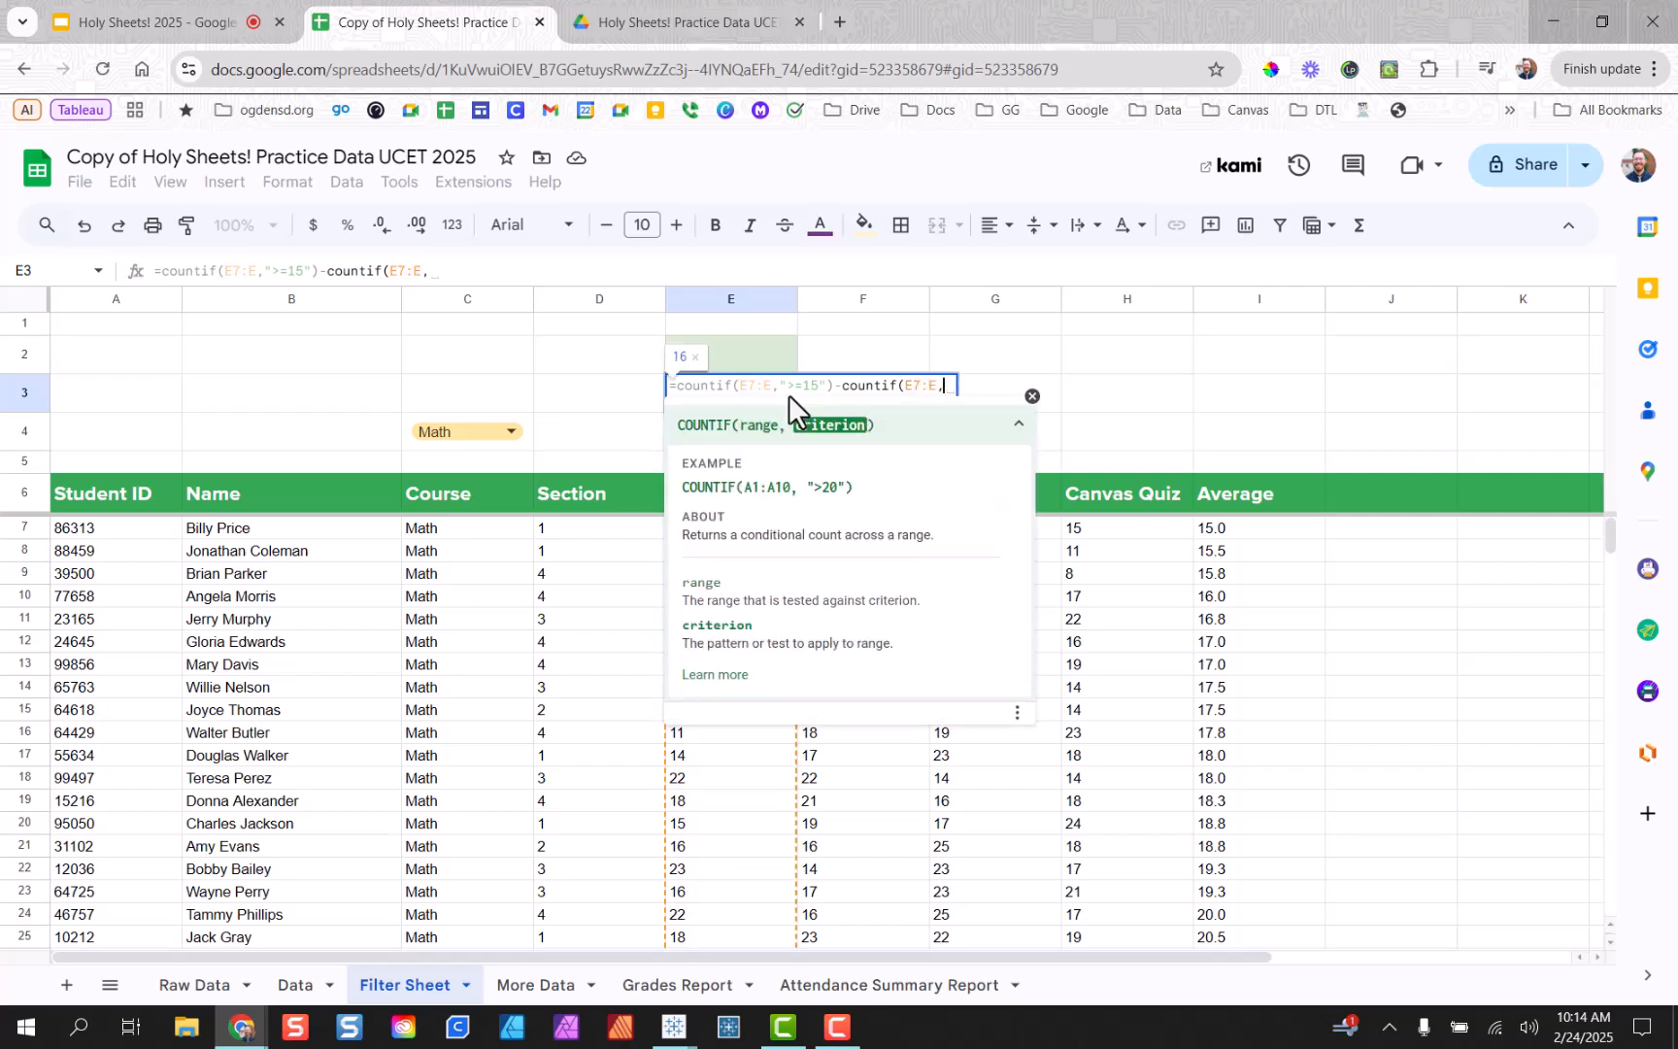
type("\"")
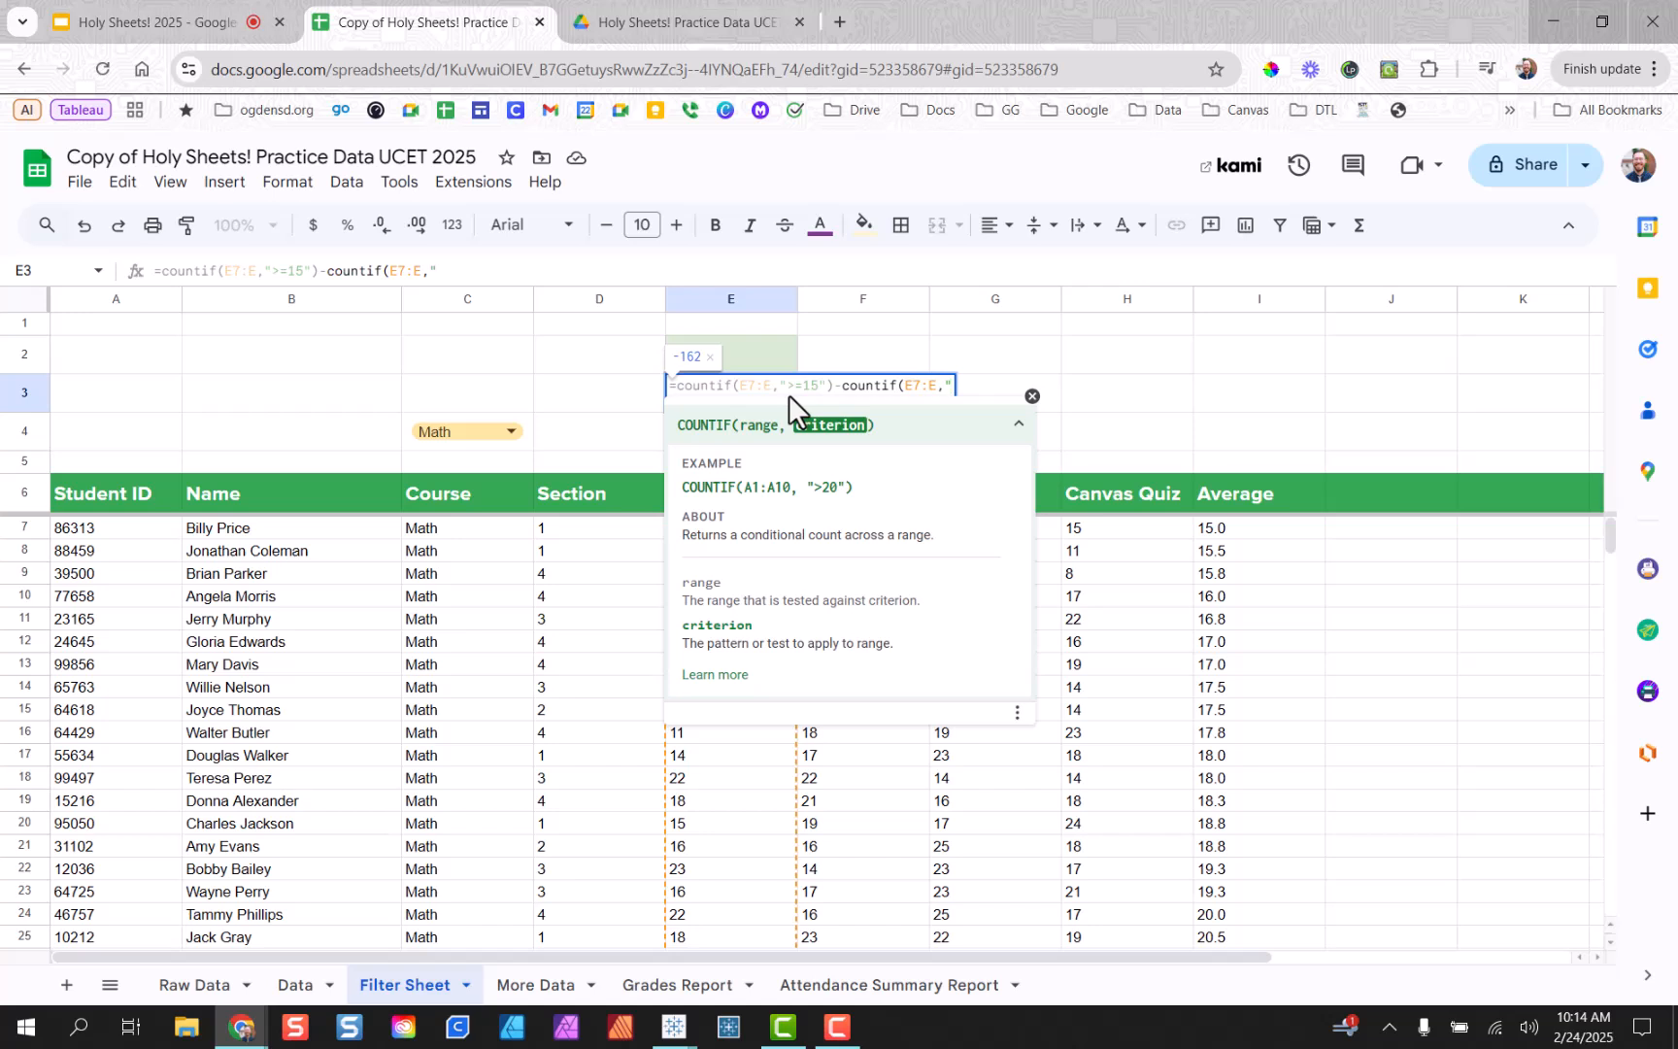
type(">=20")
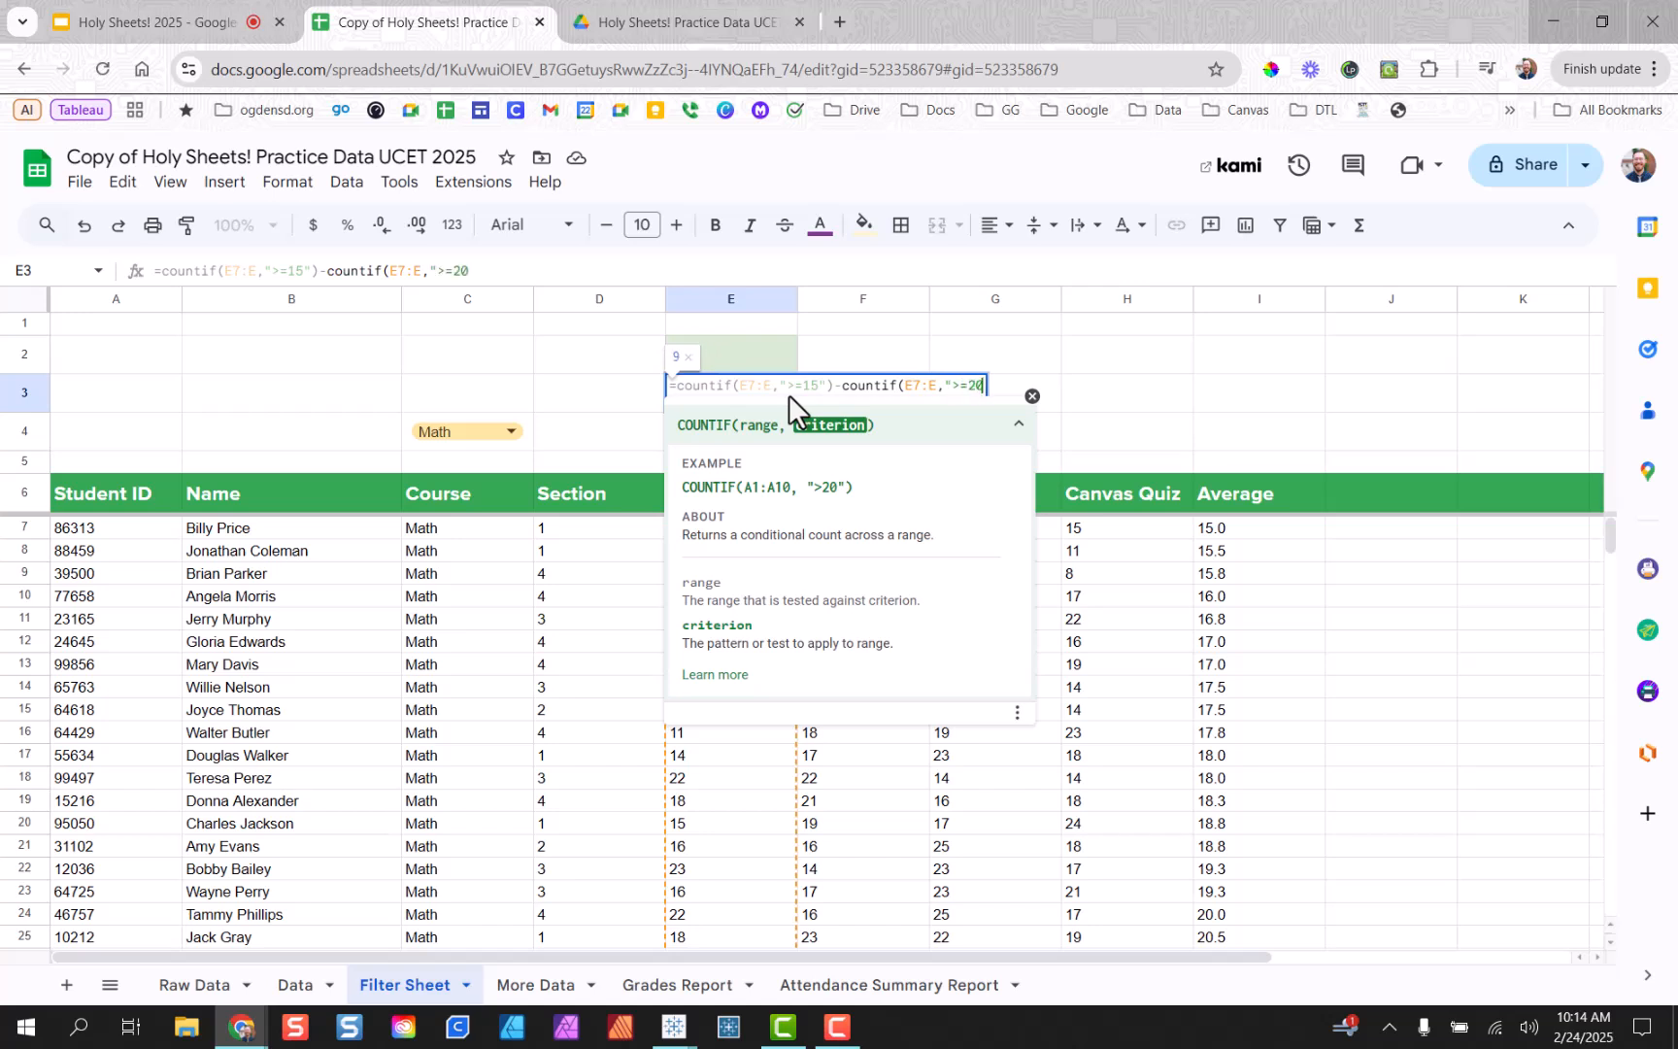
type("\")")
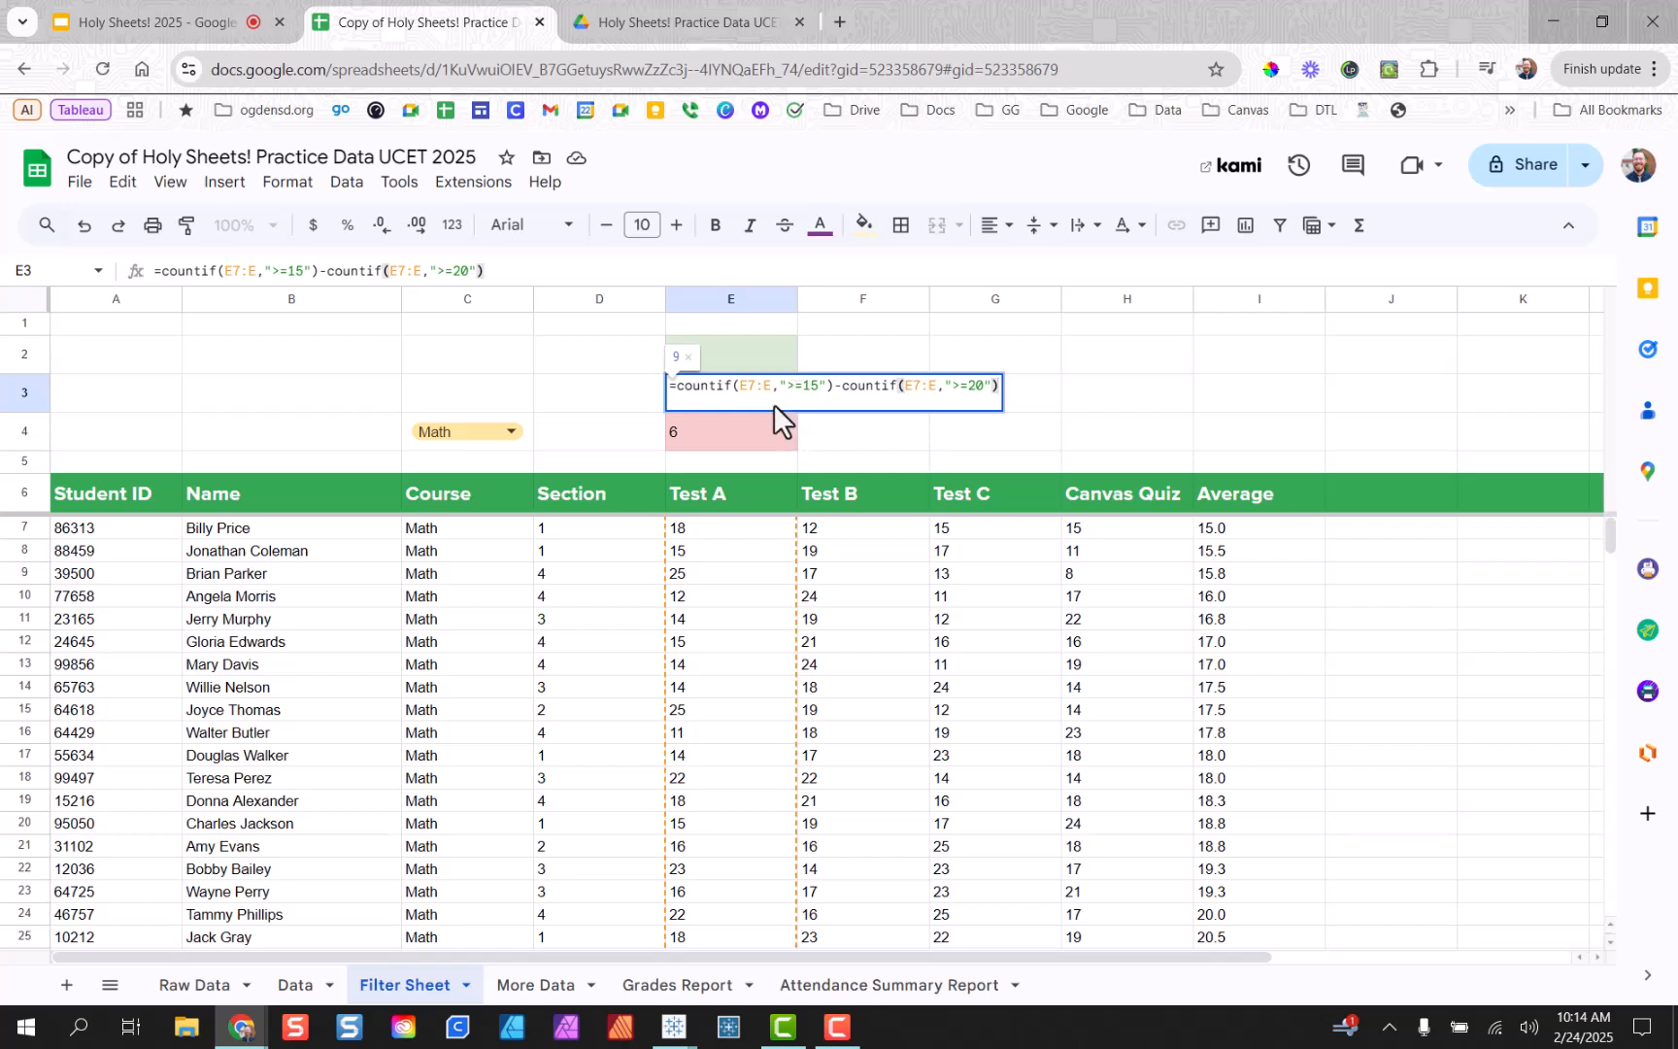
key("Return")
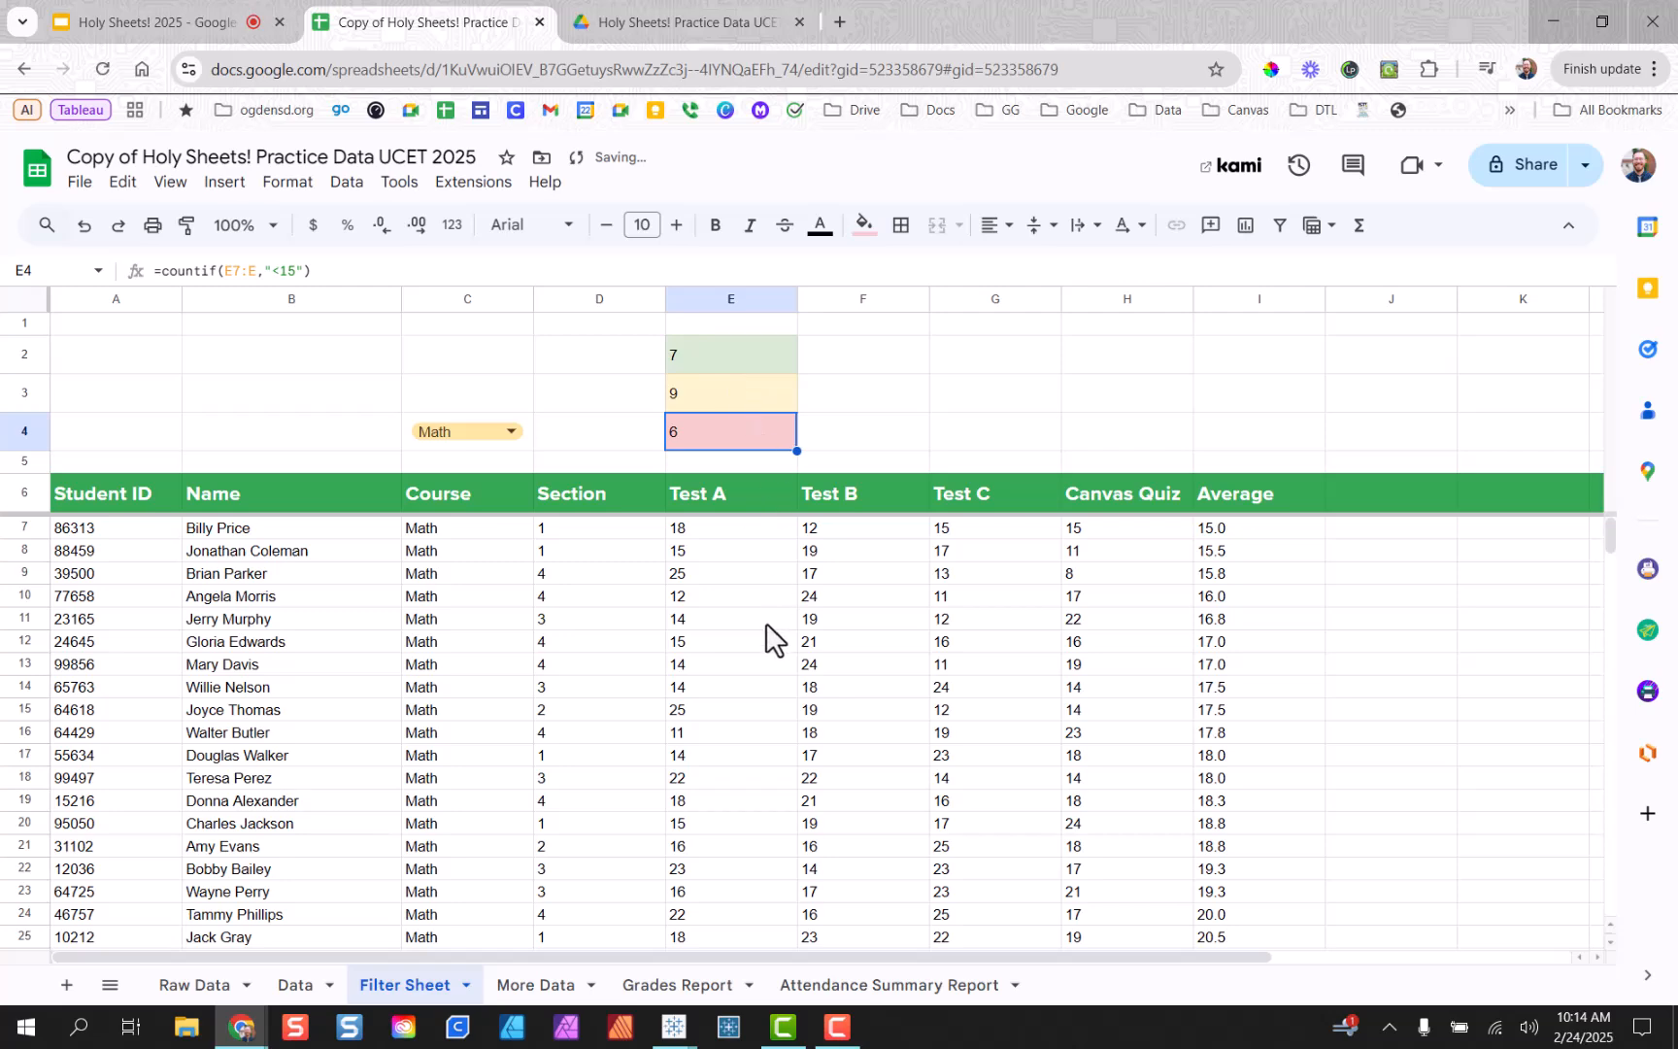
scroll(730, 598, "down", 2)
left_click_drag(731, 895, 746, 491)
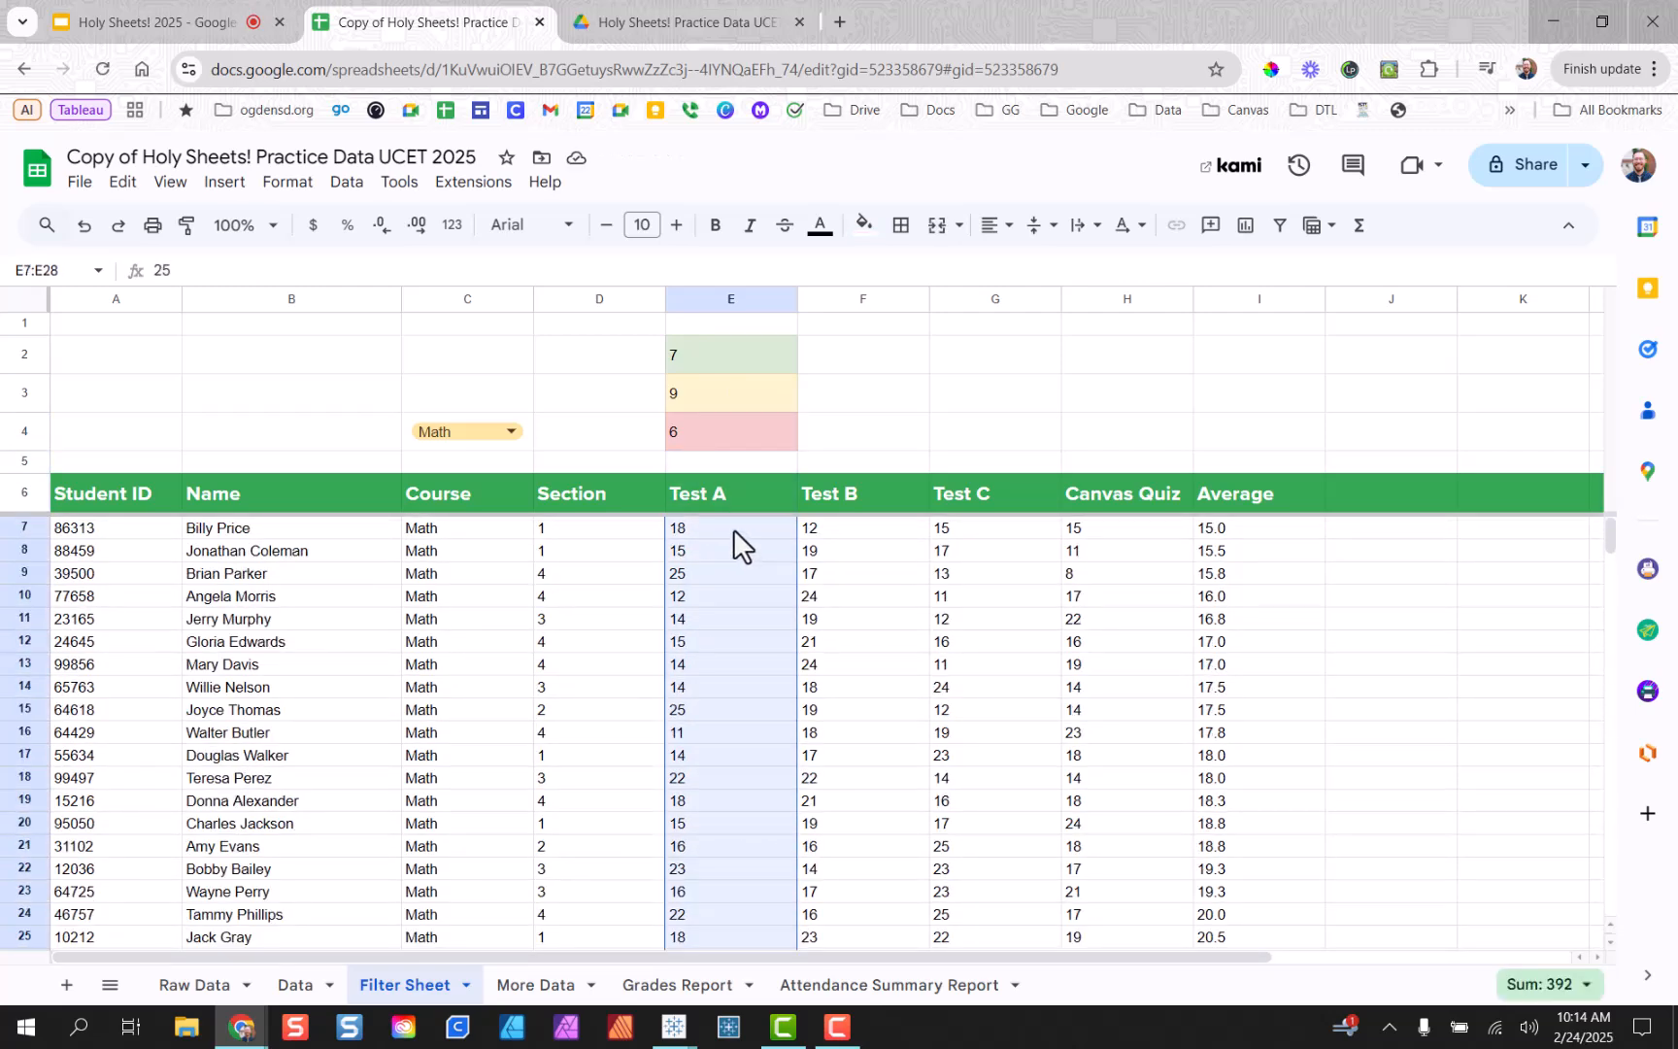
left_click(1549, 984)
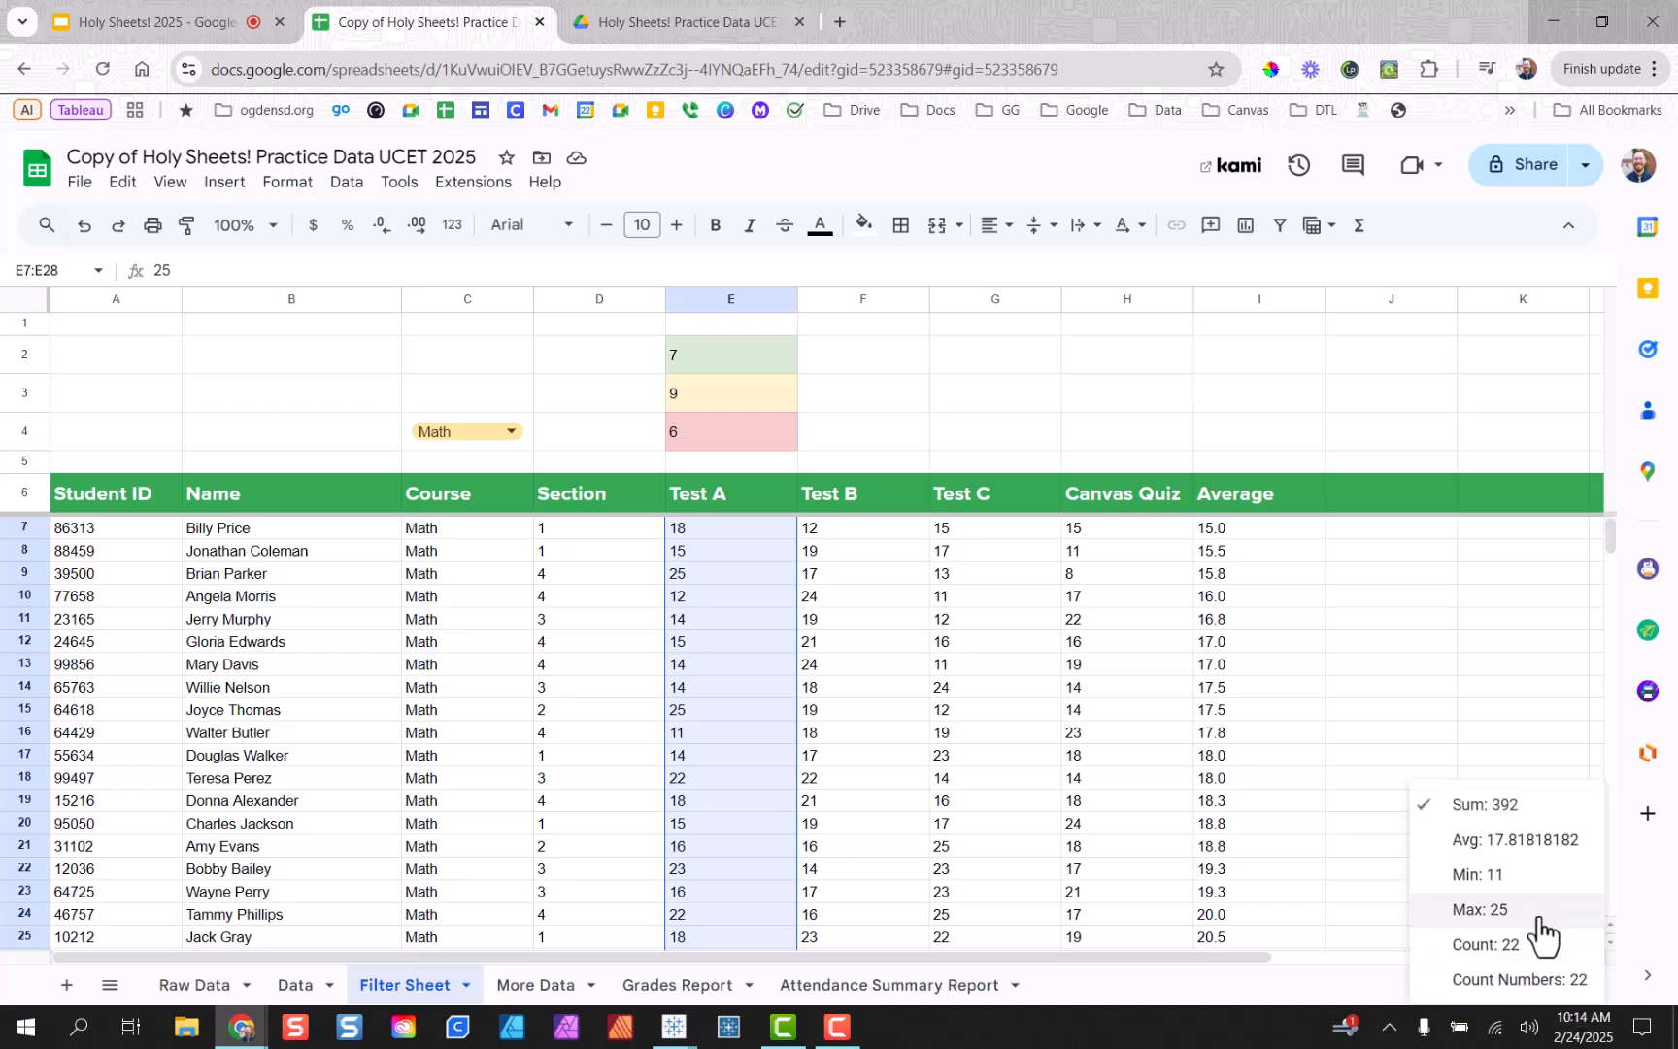
left_click(1487, 952)
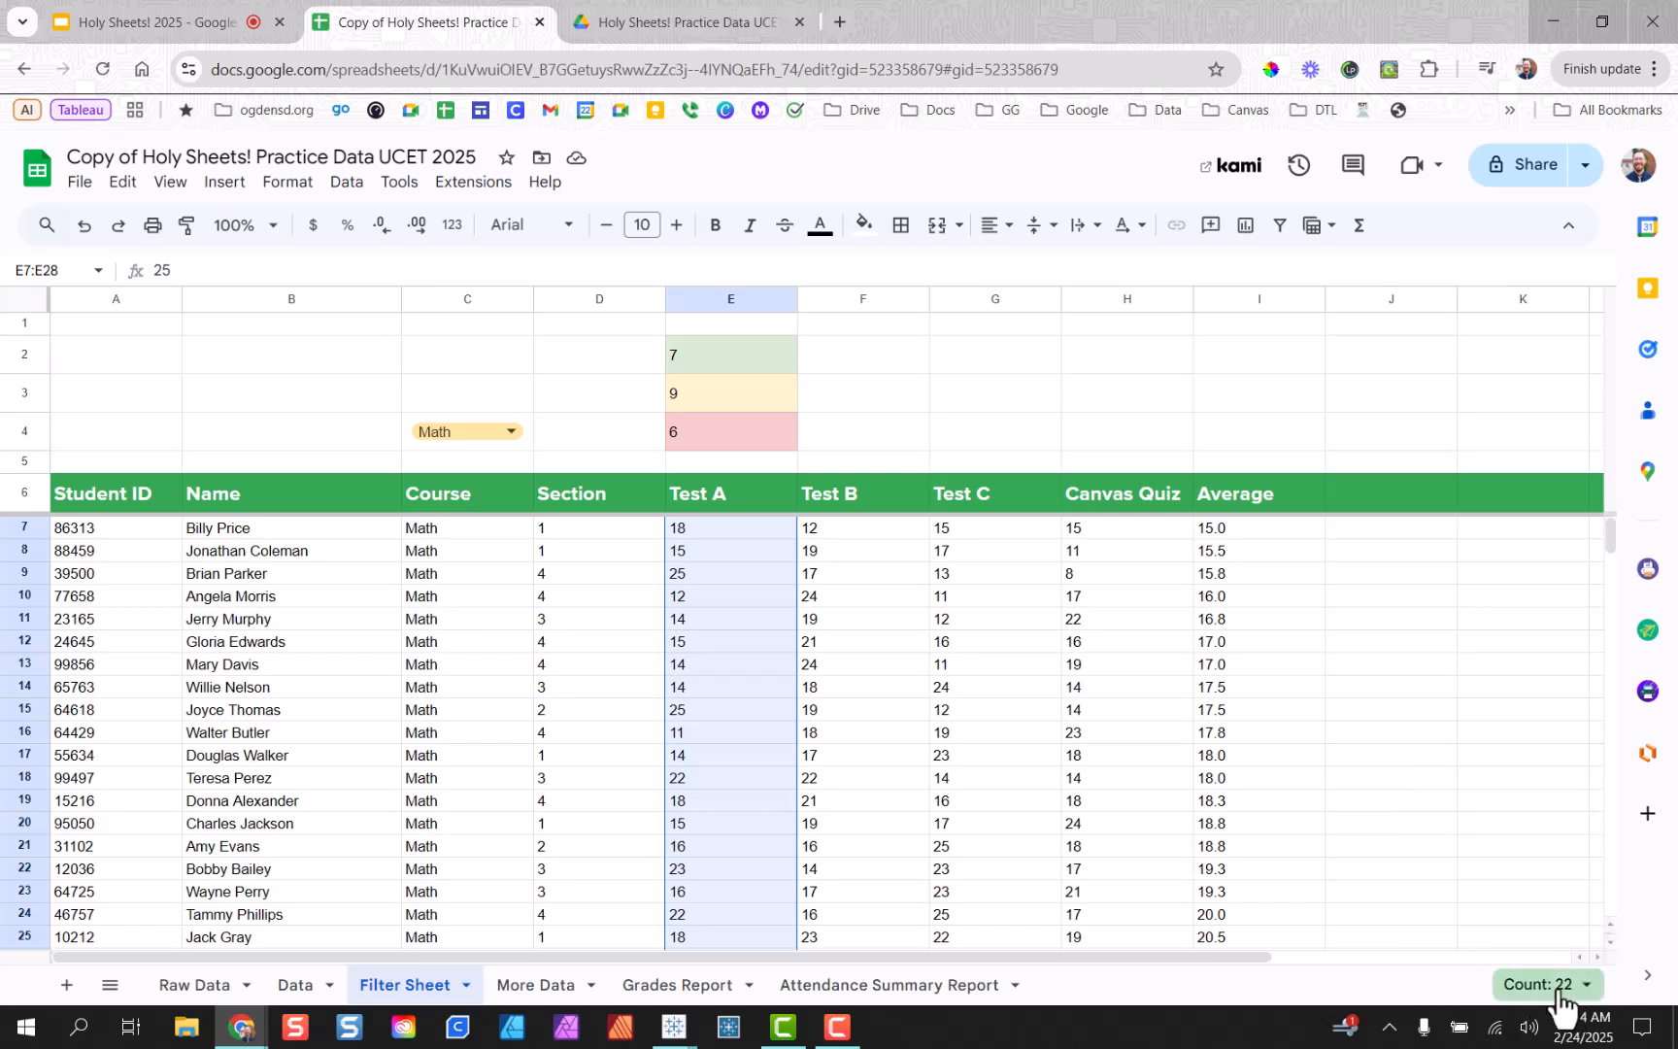
left_click_drag(707, 359, 767, 437)
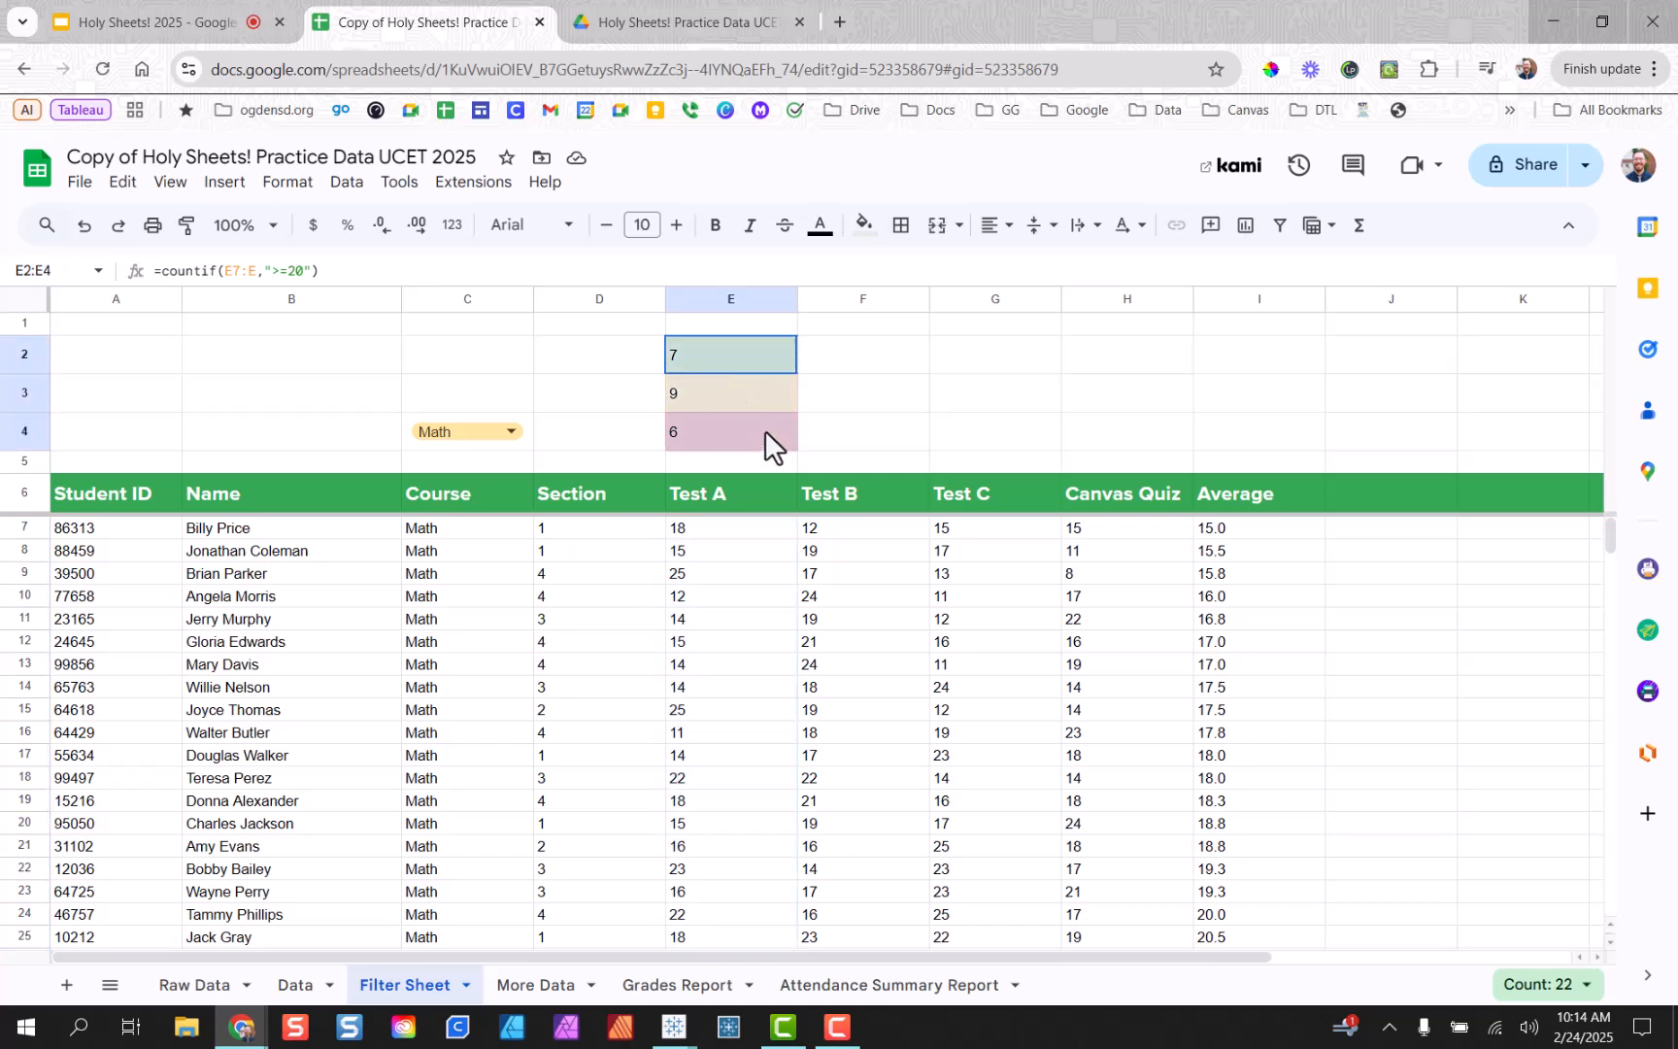
left_click(834, 402)
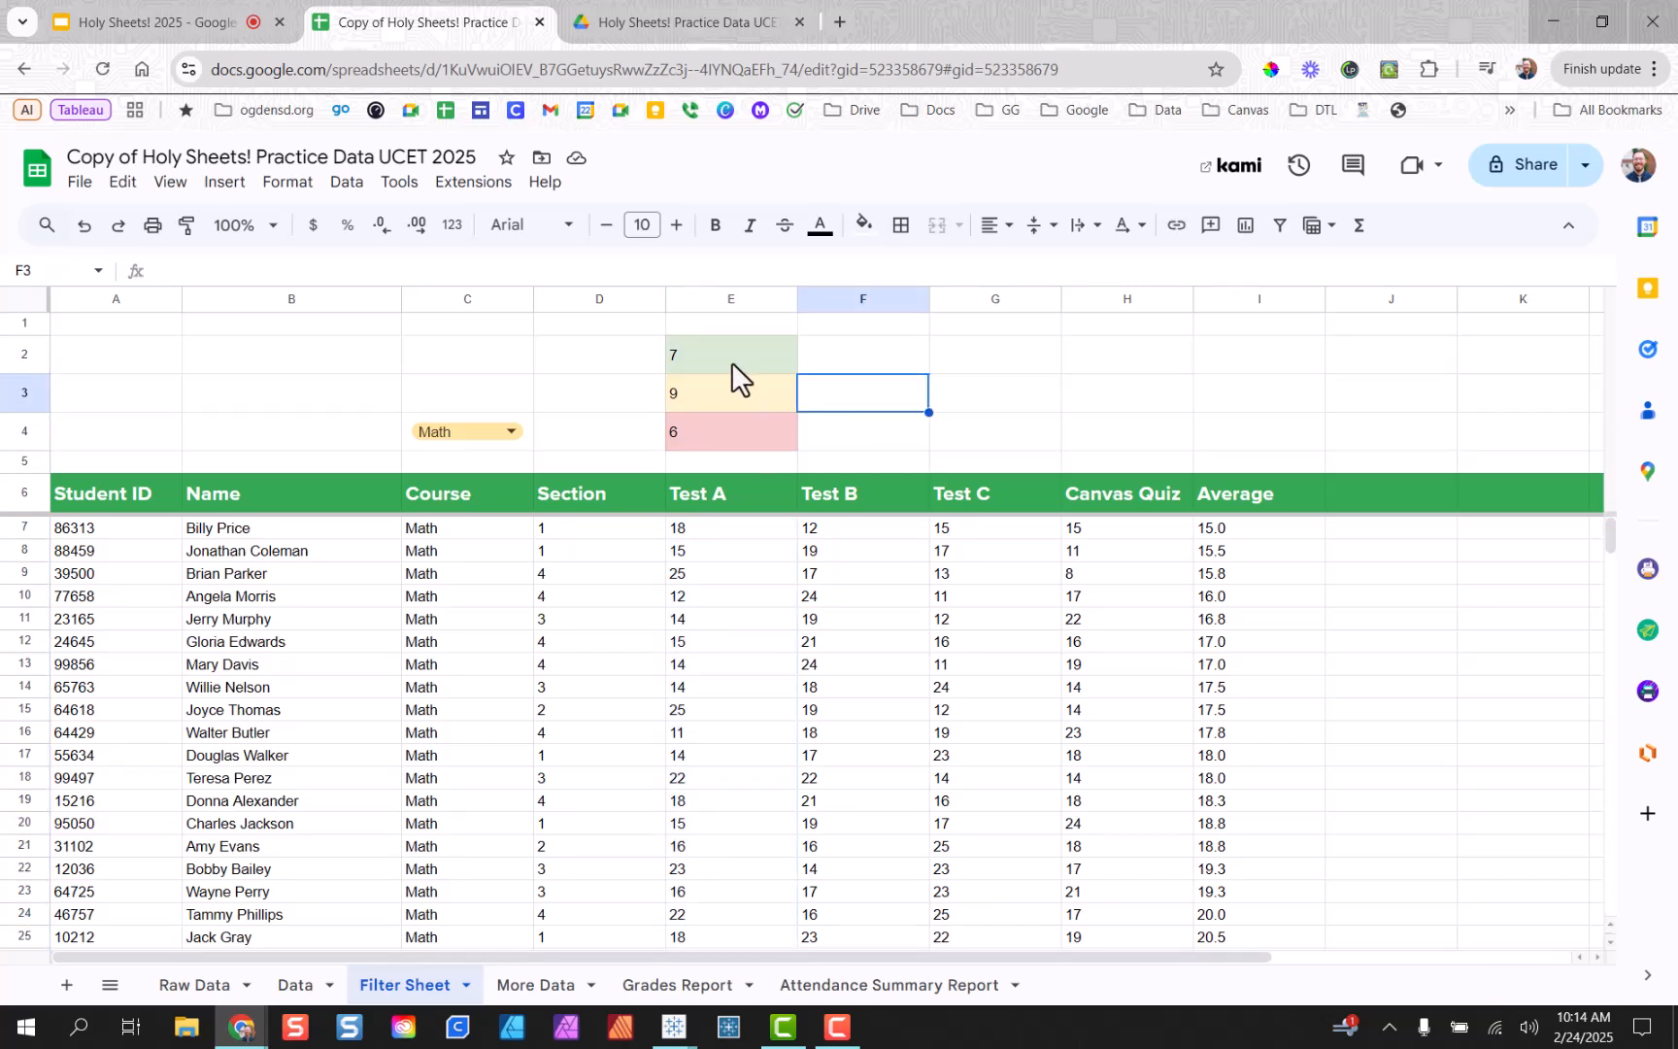
left_click_drag(732, 363, 721, 421)
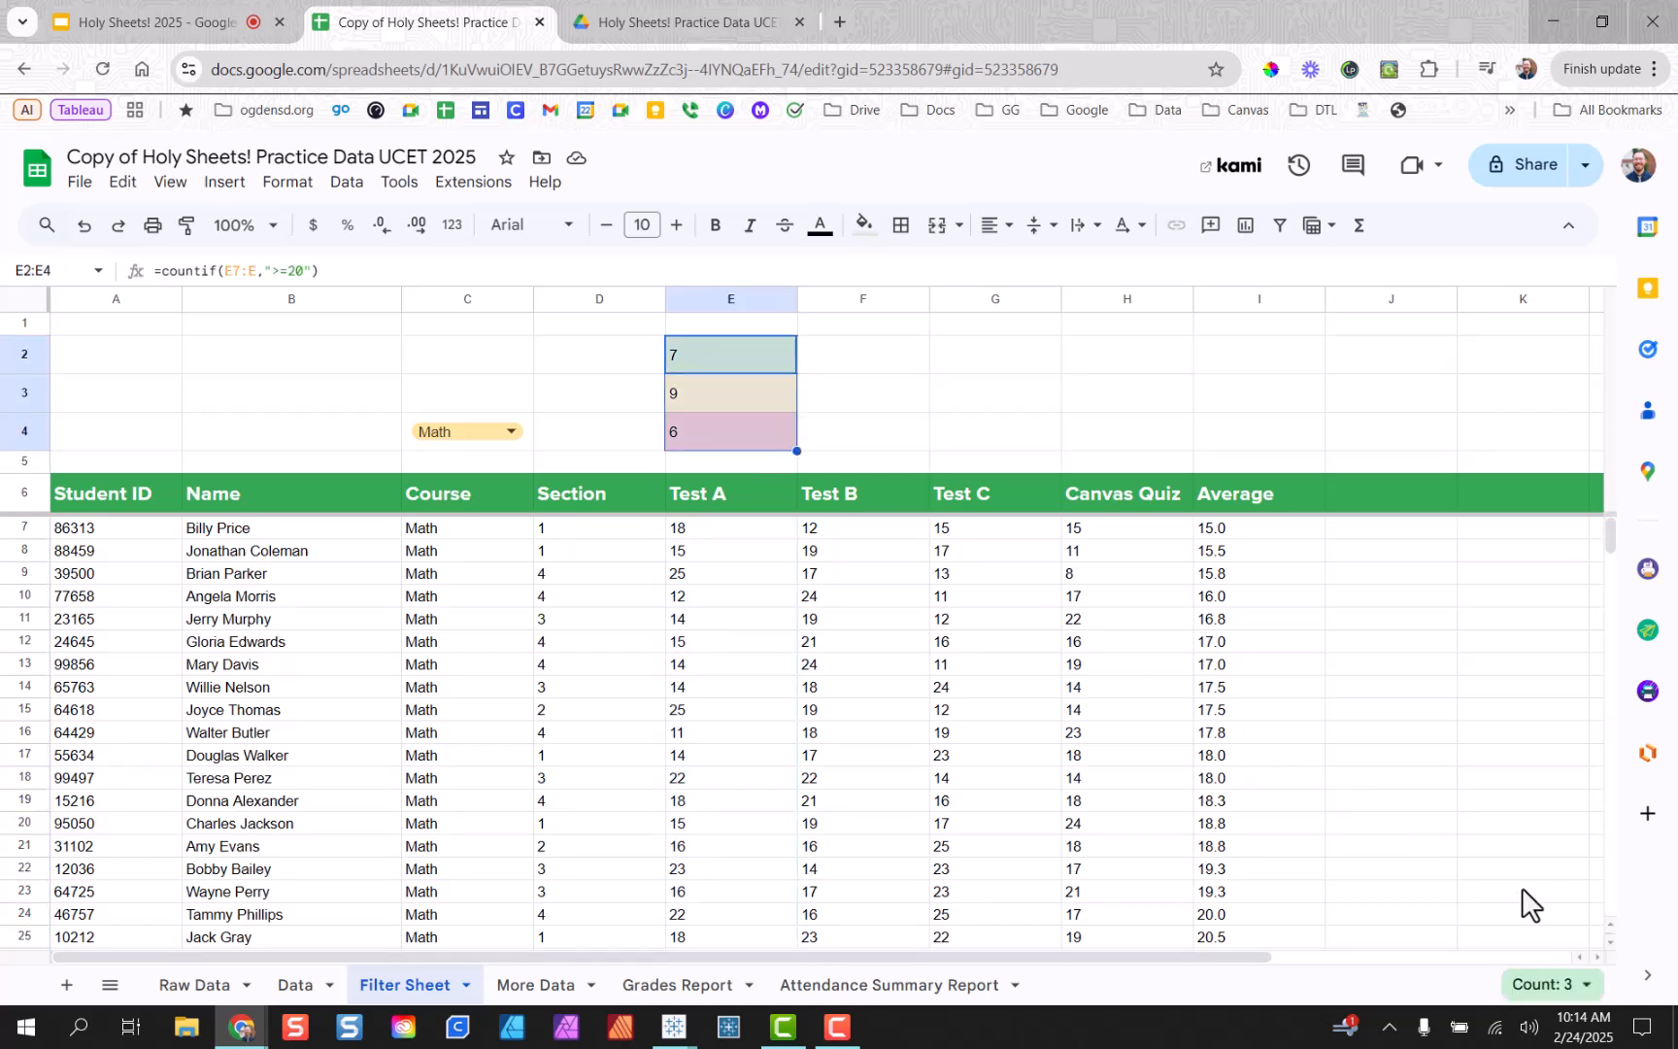
left_click(1545, 984)
left_click(1491, 823)
left_click(835, 369)
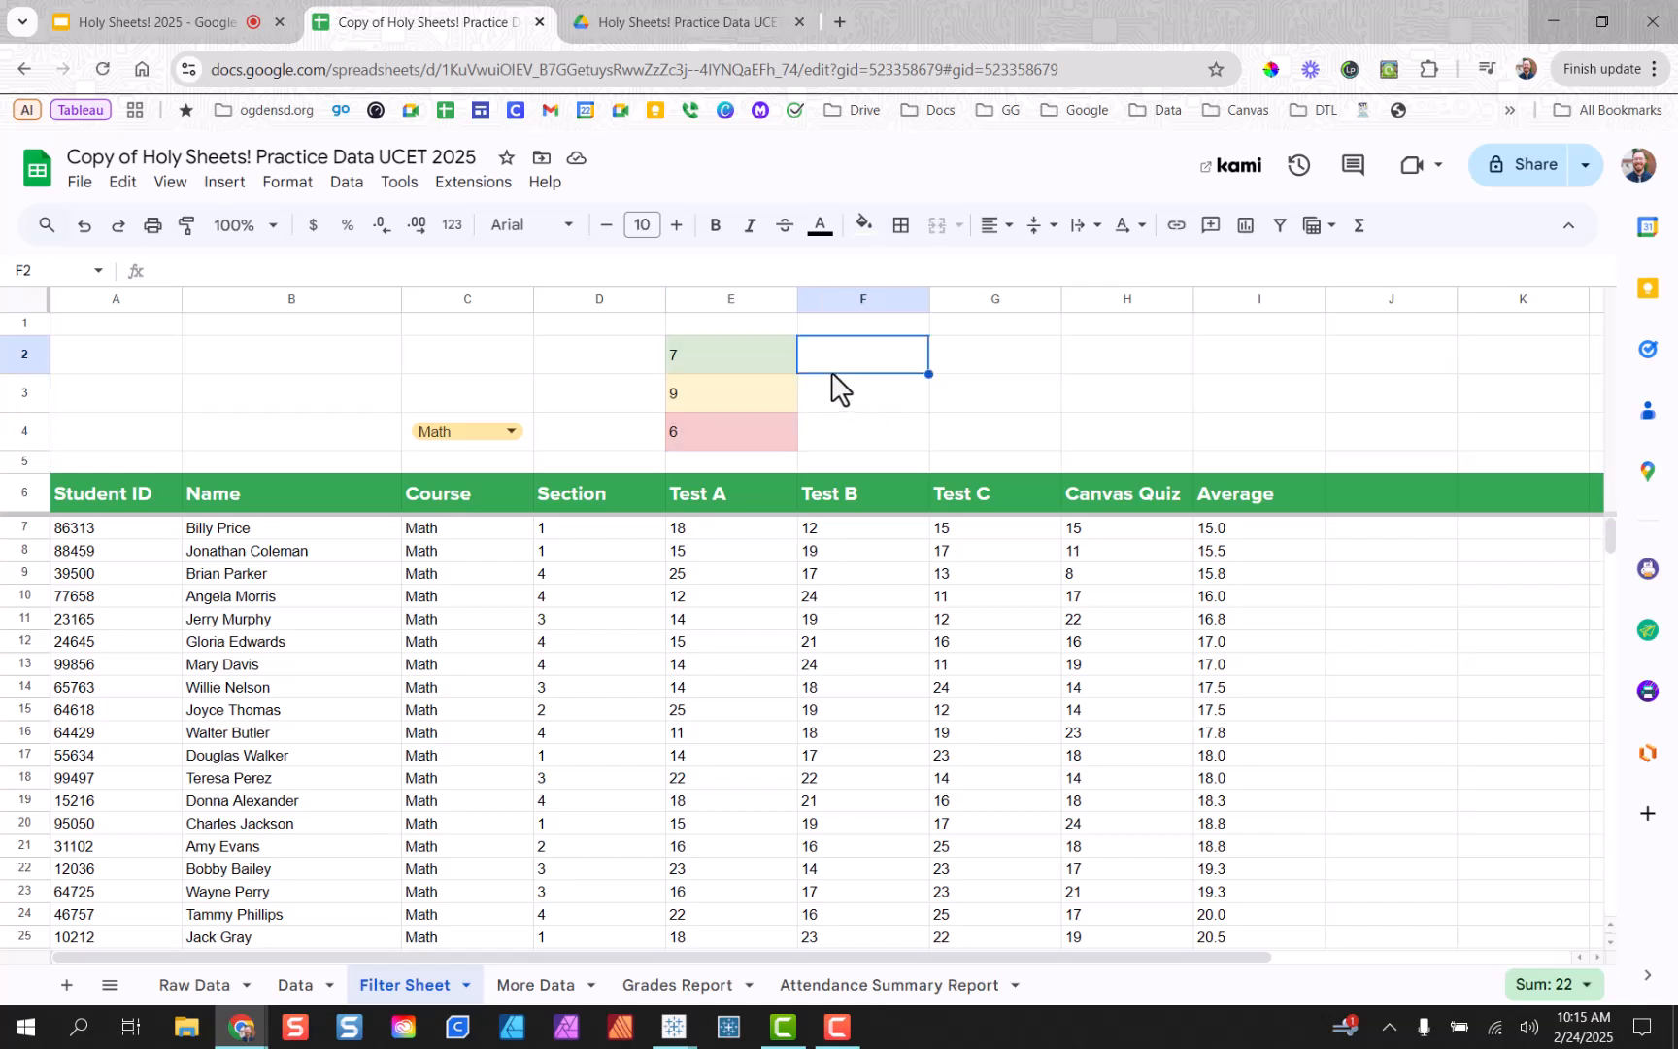
left_click_drag(727, 353, 729, 430)
left_click(935, 406)
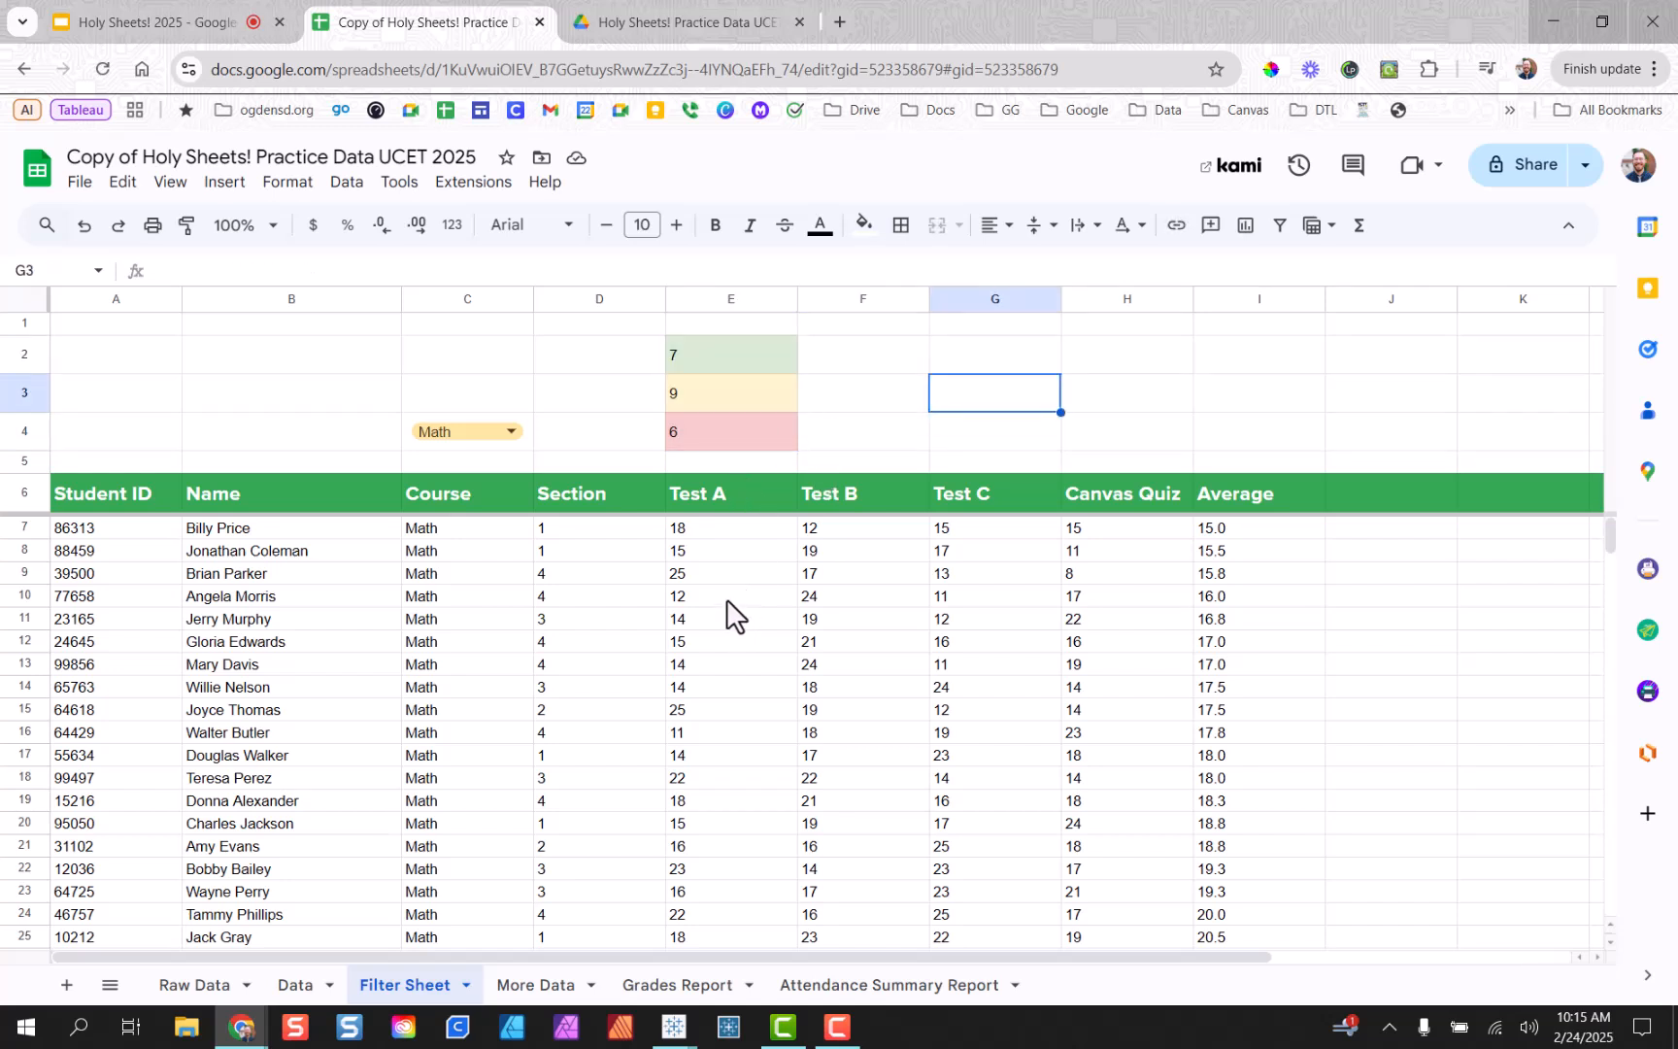
left_click(689, 356)
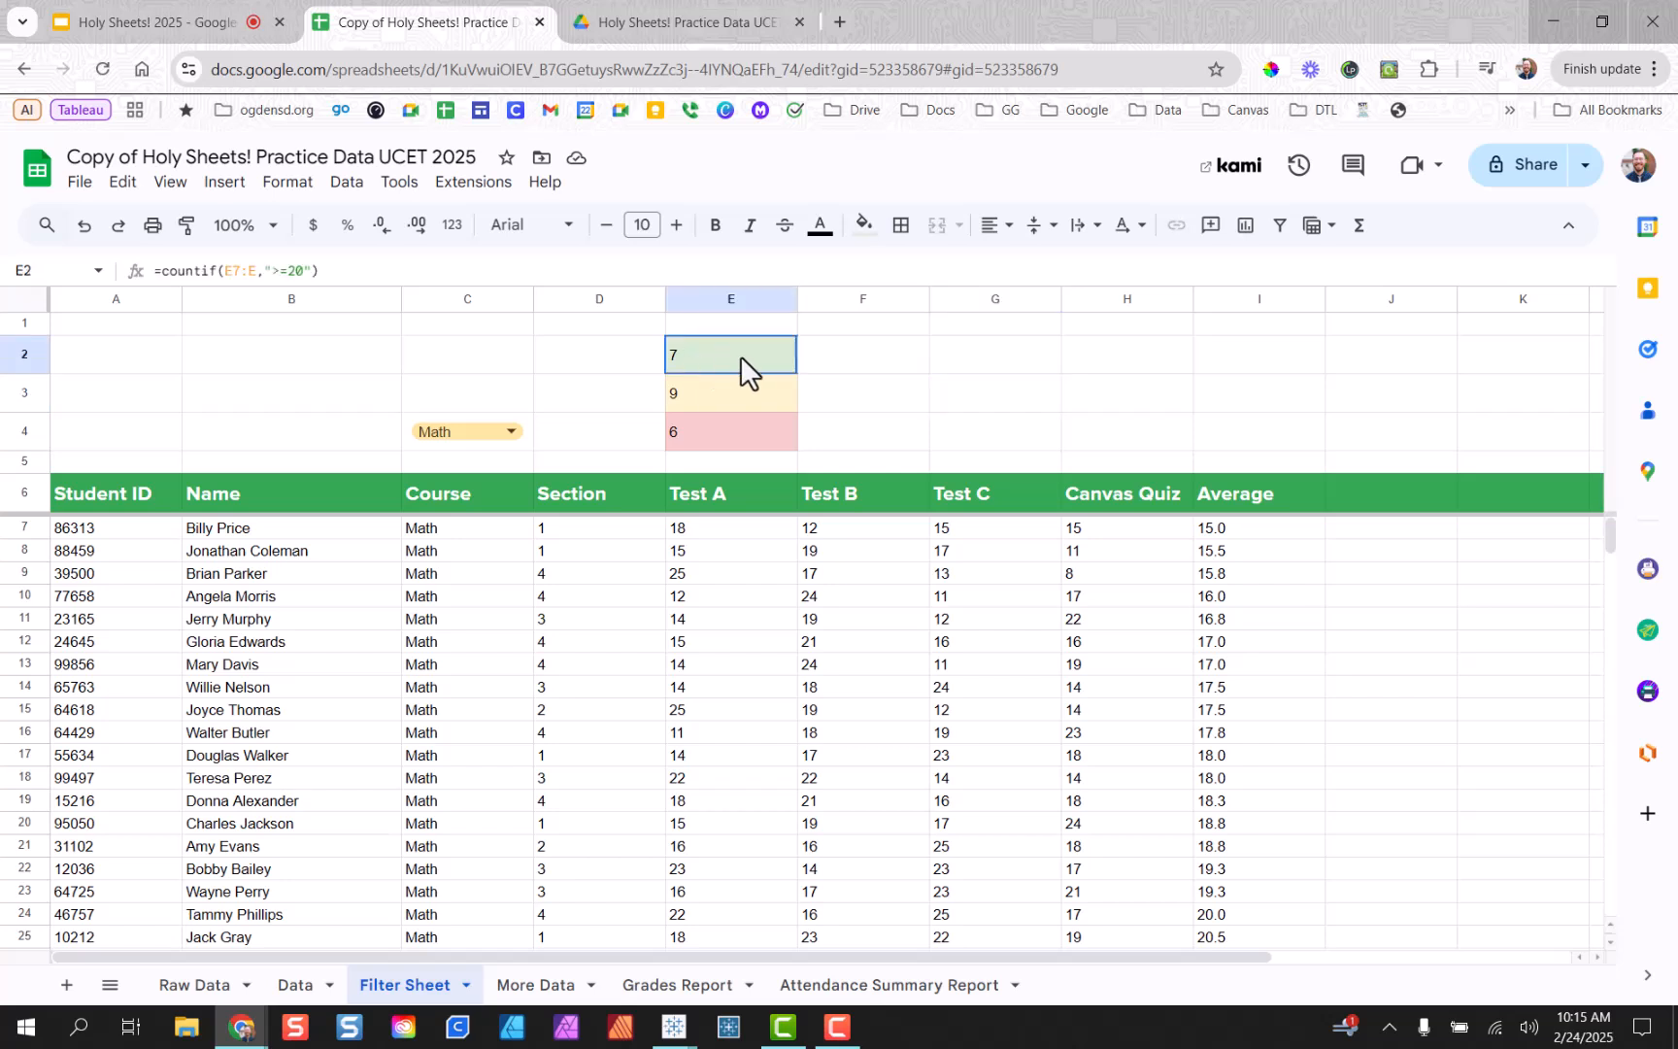
left_click(865, 231)
left_click(1204, 368)
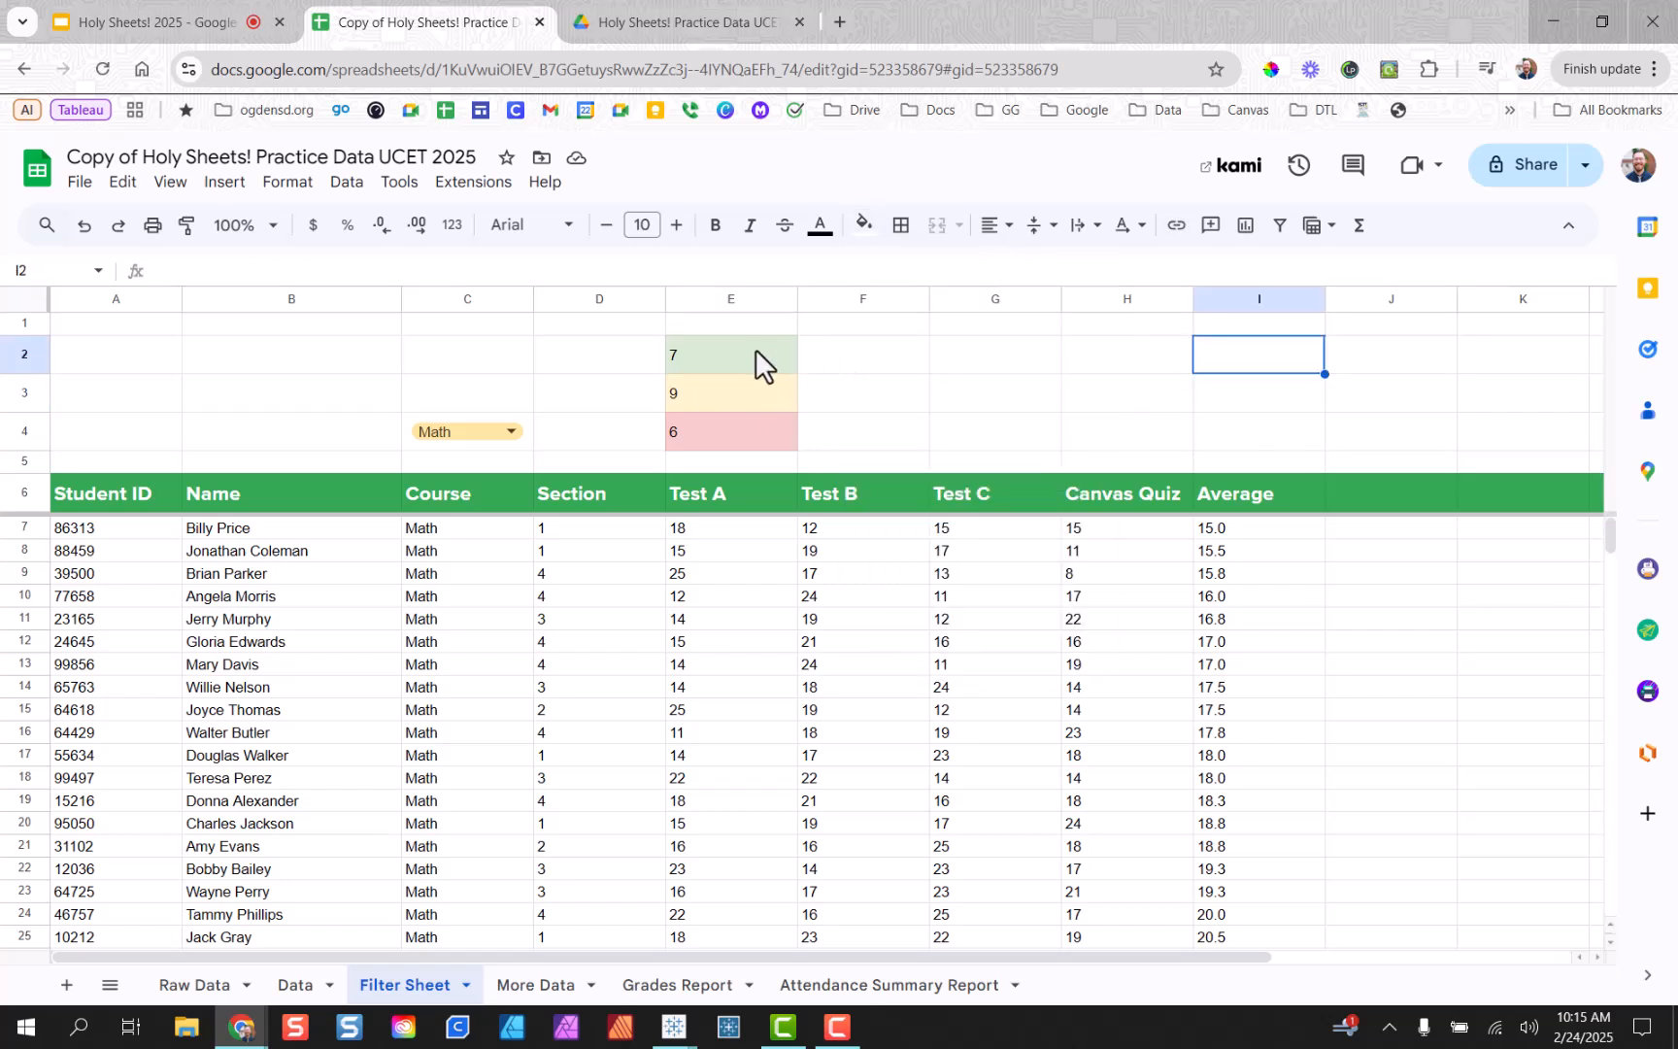
left_click(769, 403)
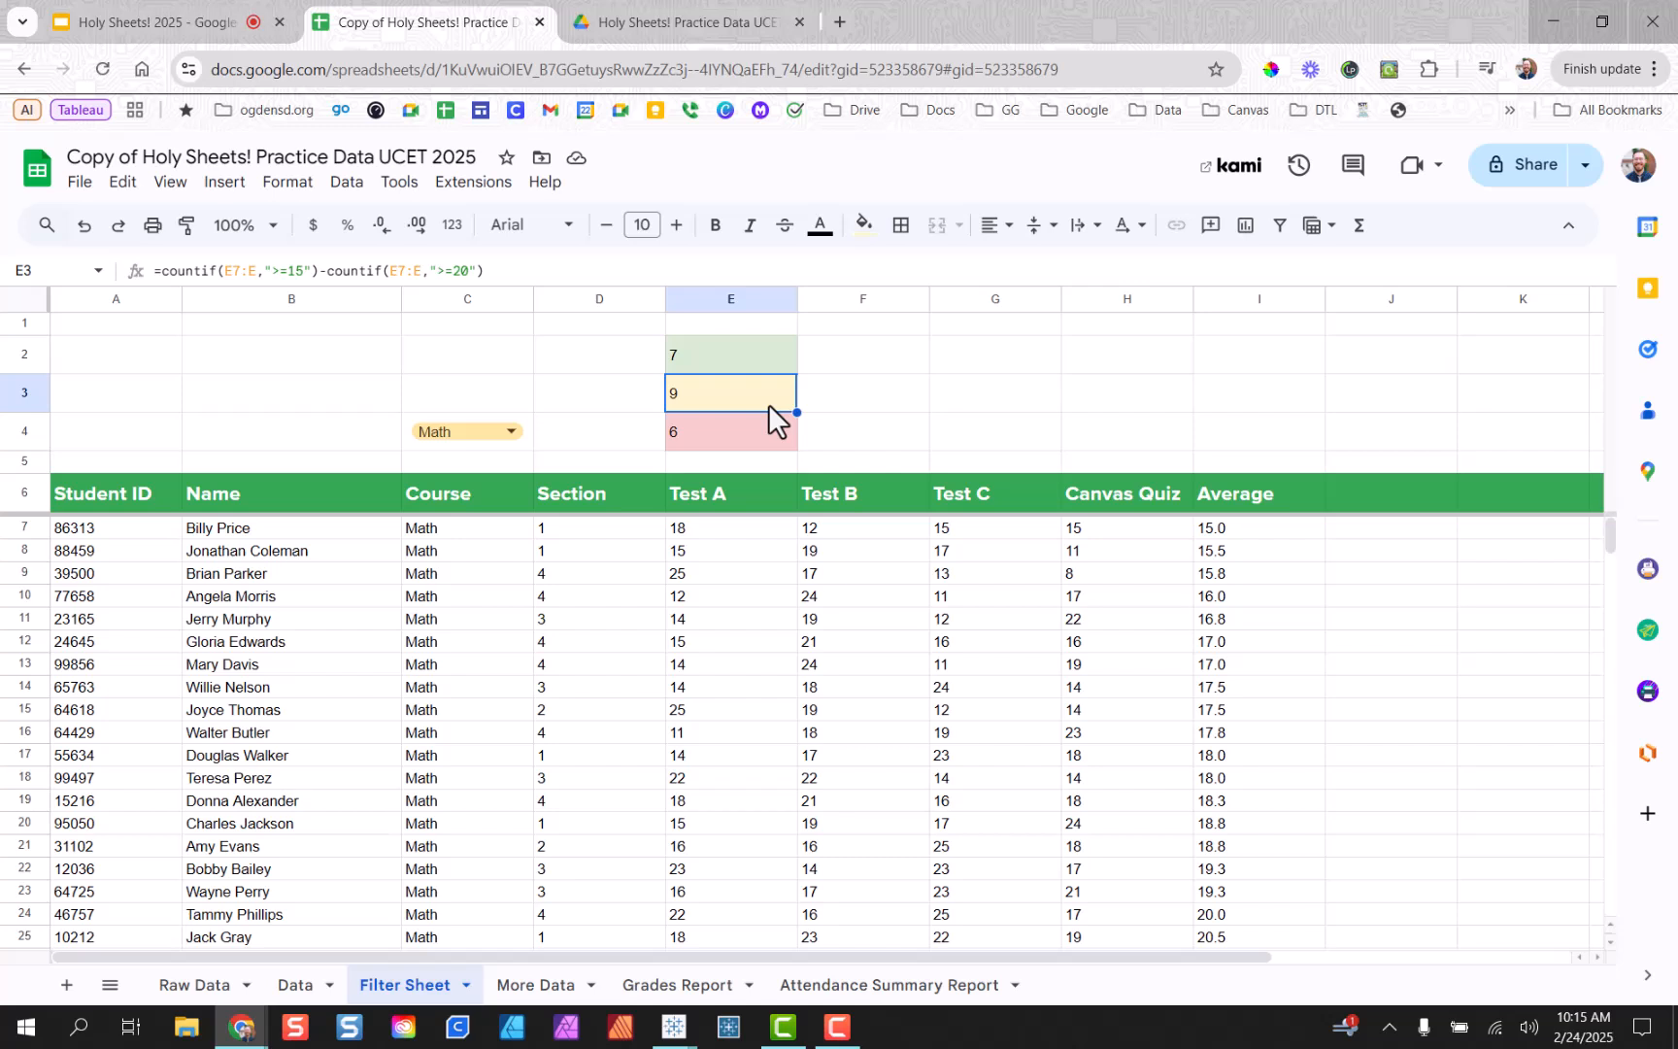
left_click(764, 429)
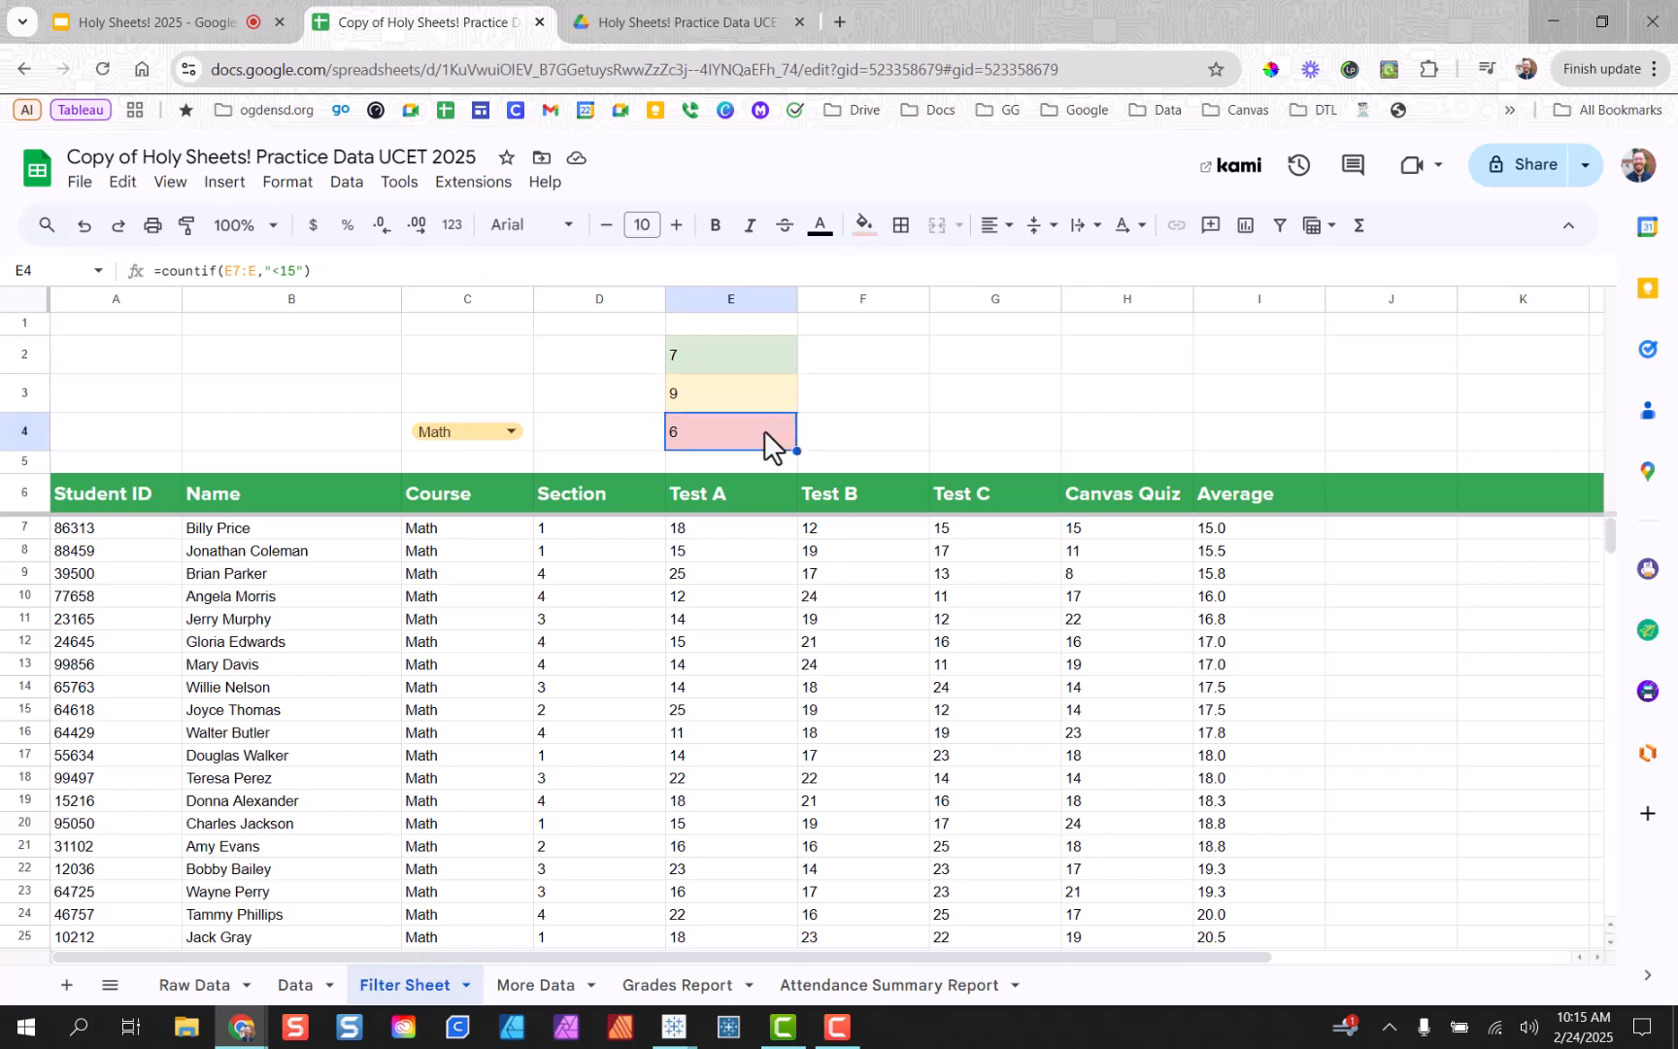
left_click(862, 431)
left_click_drag(787, 360, 1108, 431)
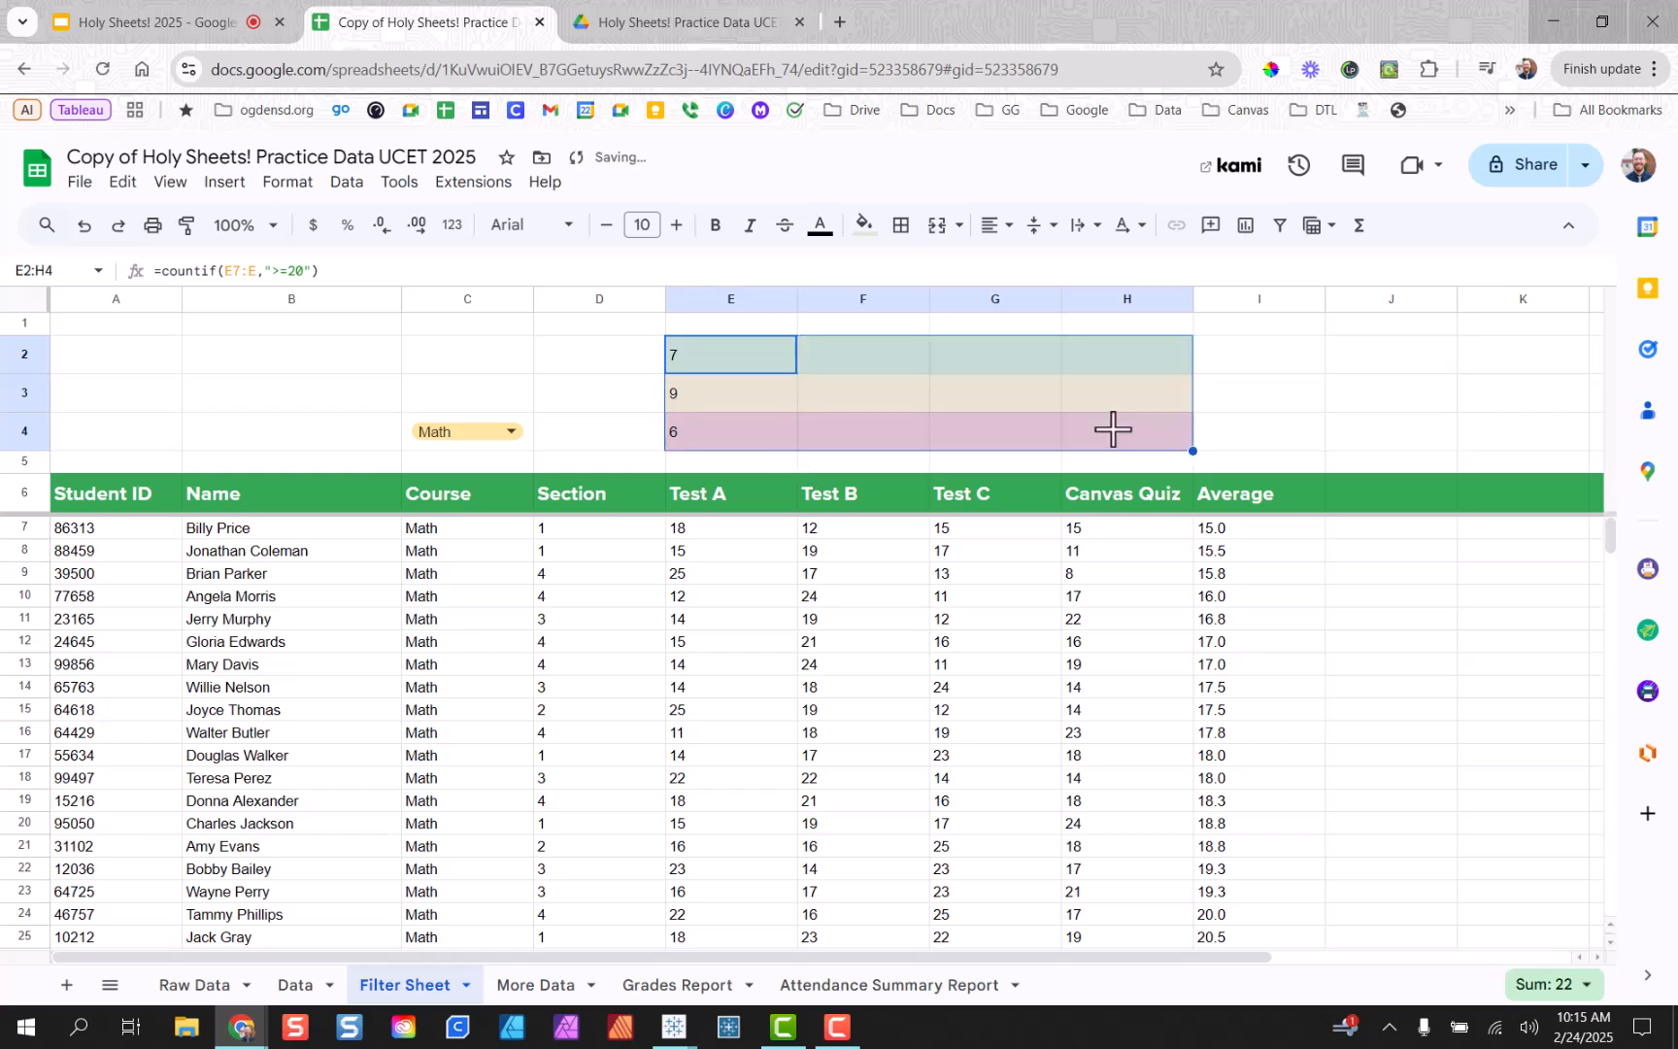
left_click(1296, 439)
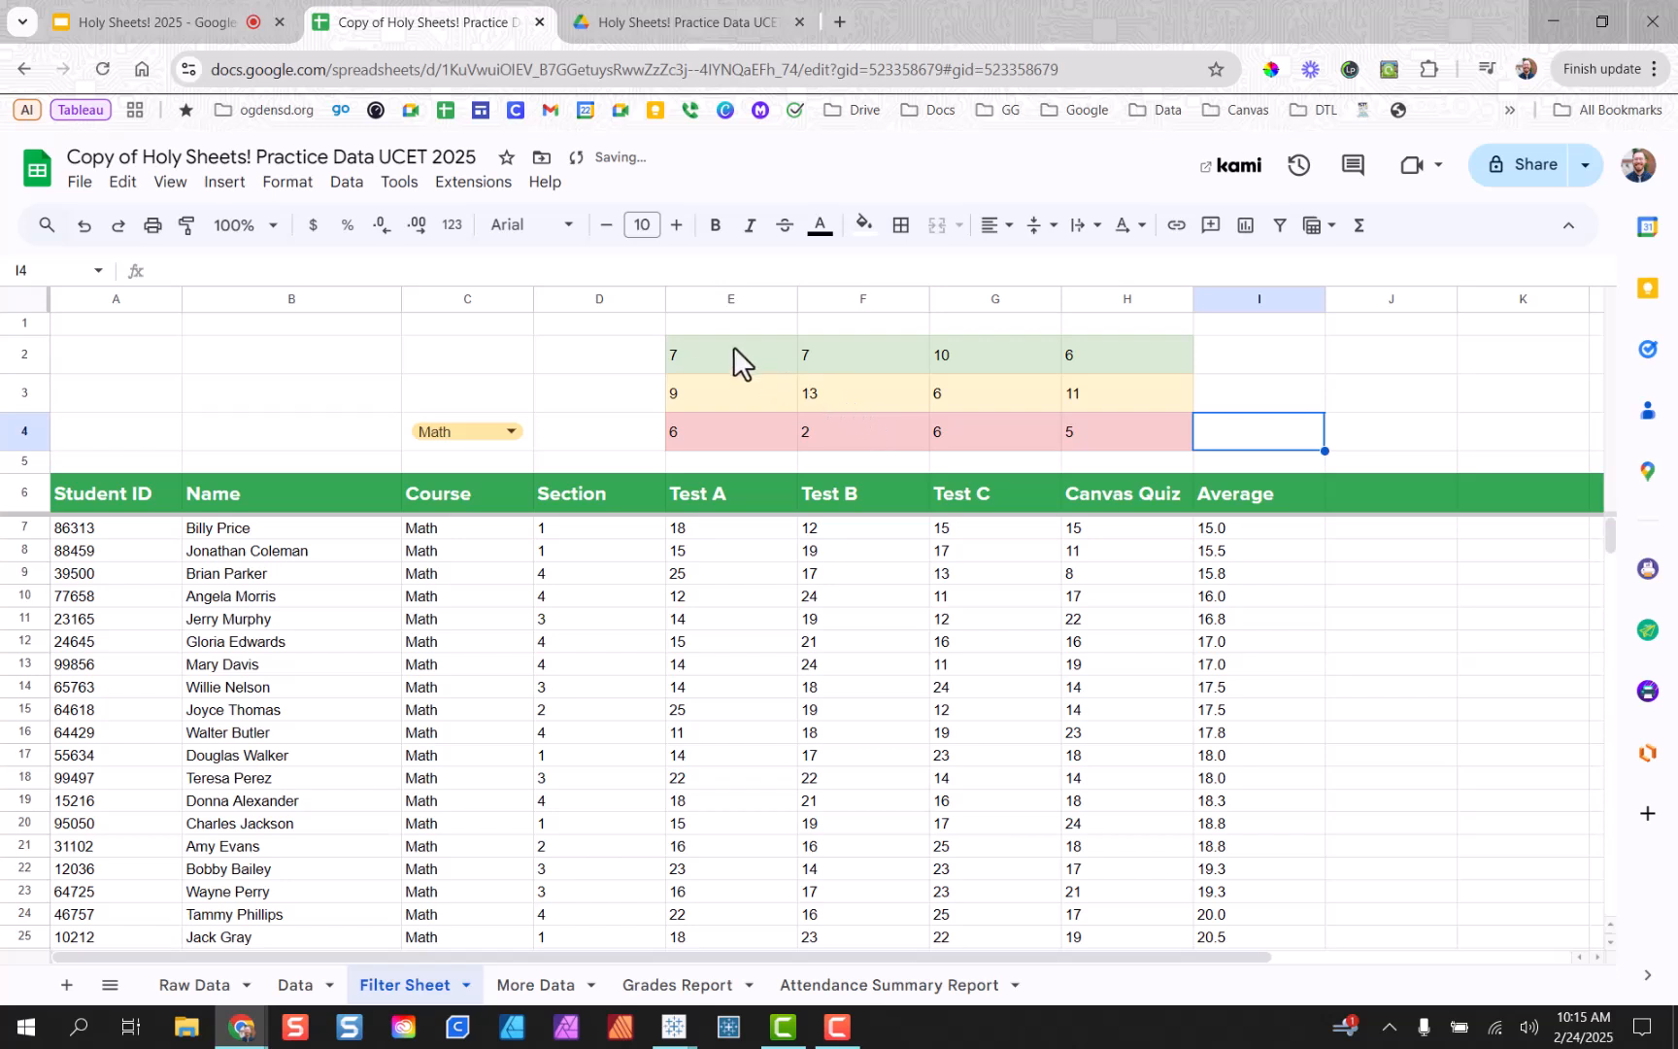
left_click_drag(734, 349, 1154, 440)
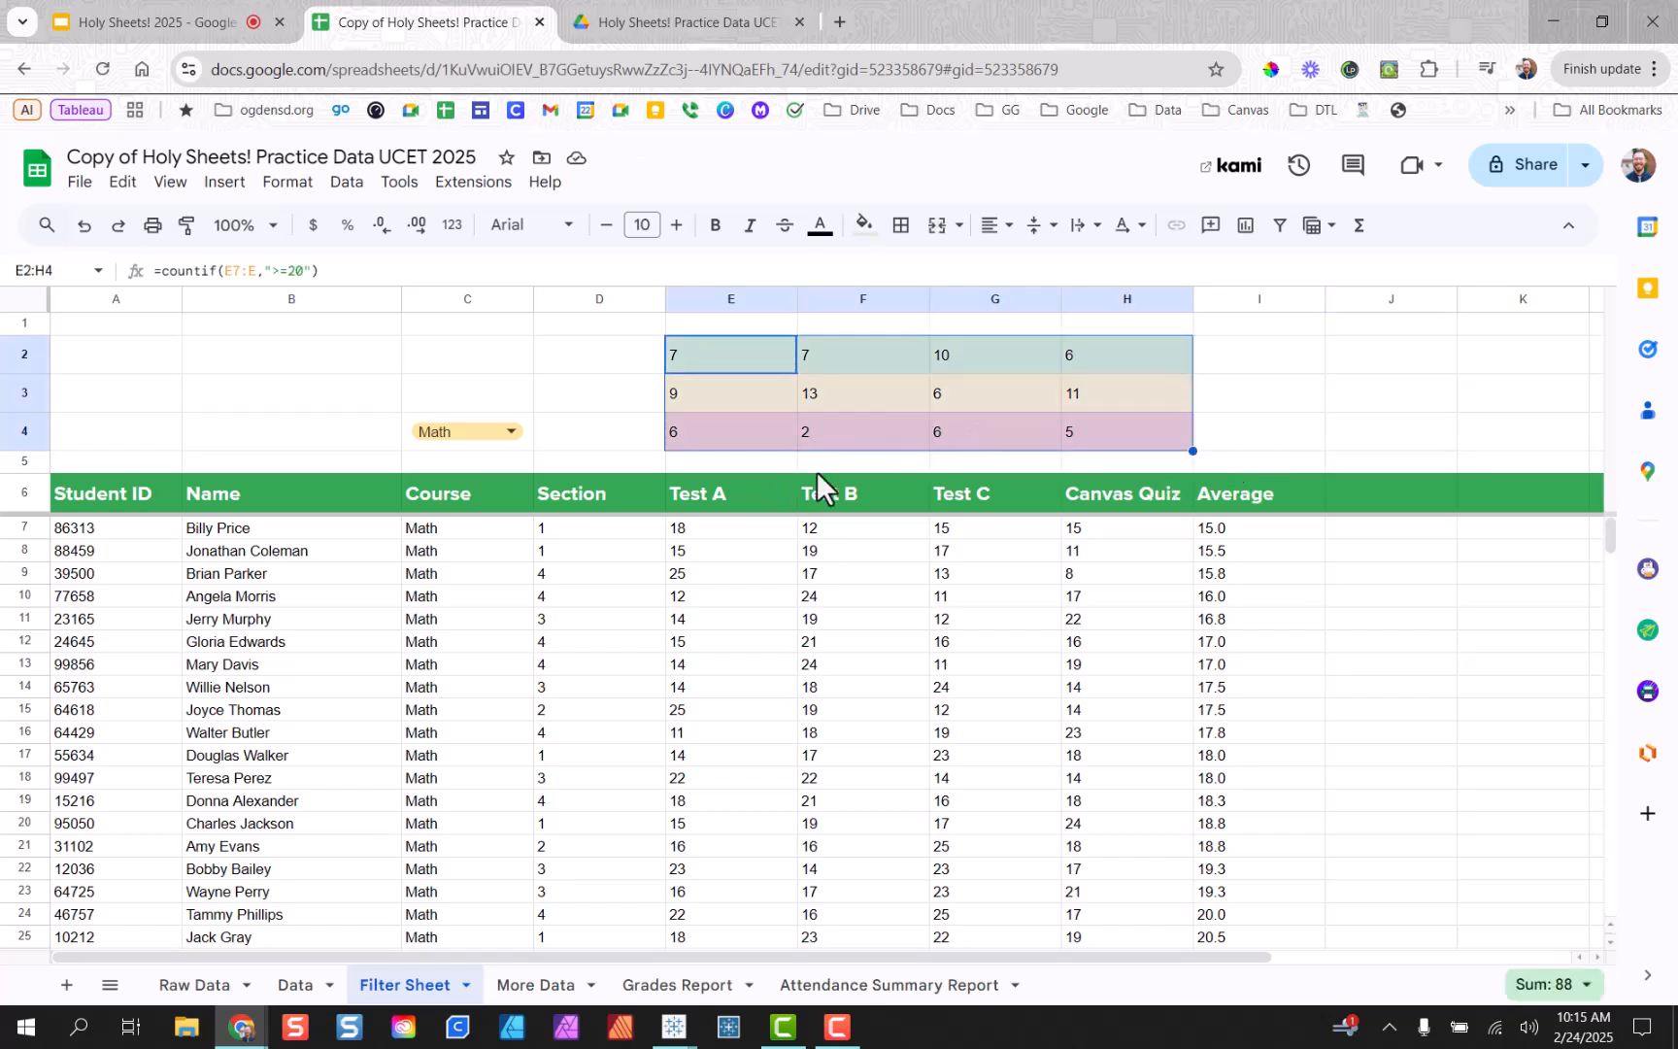
left_click(843, 368)
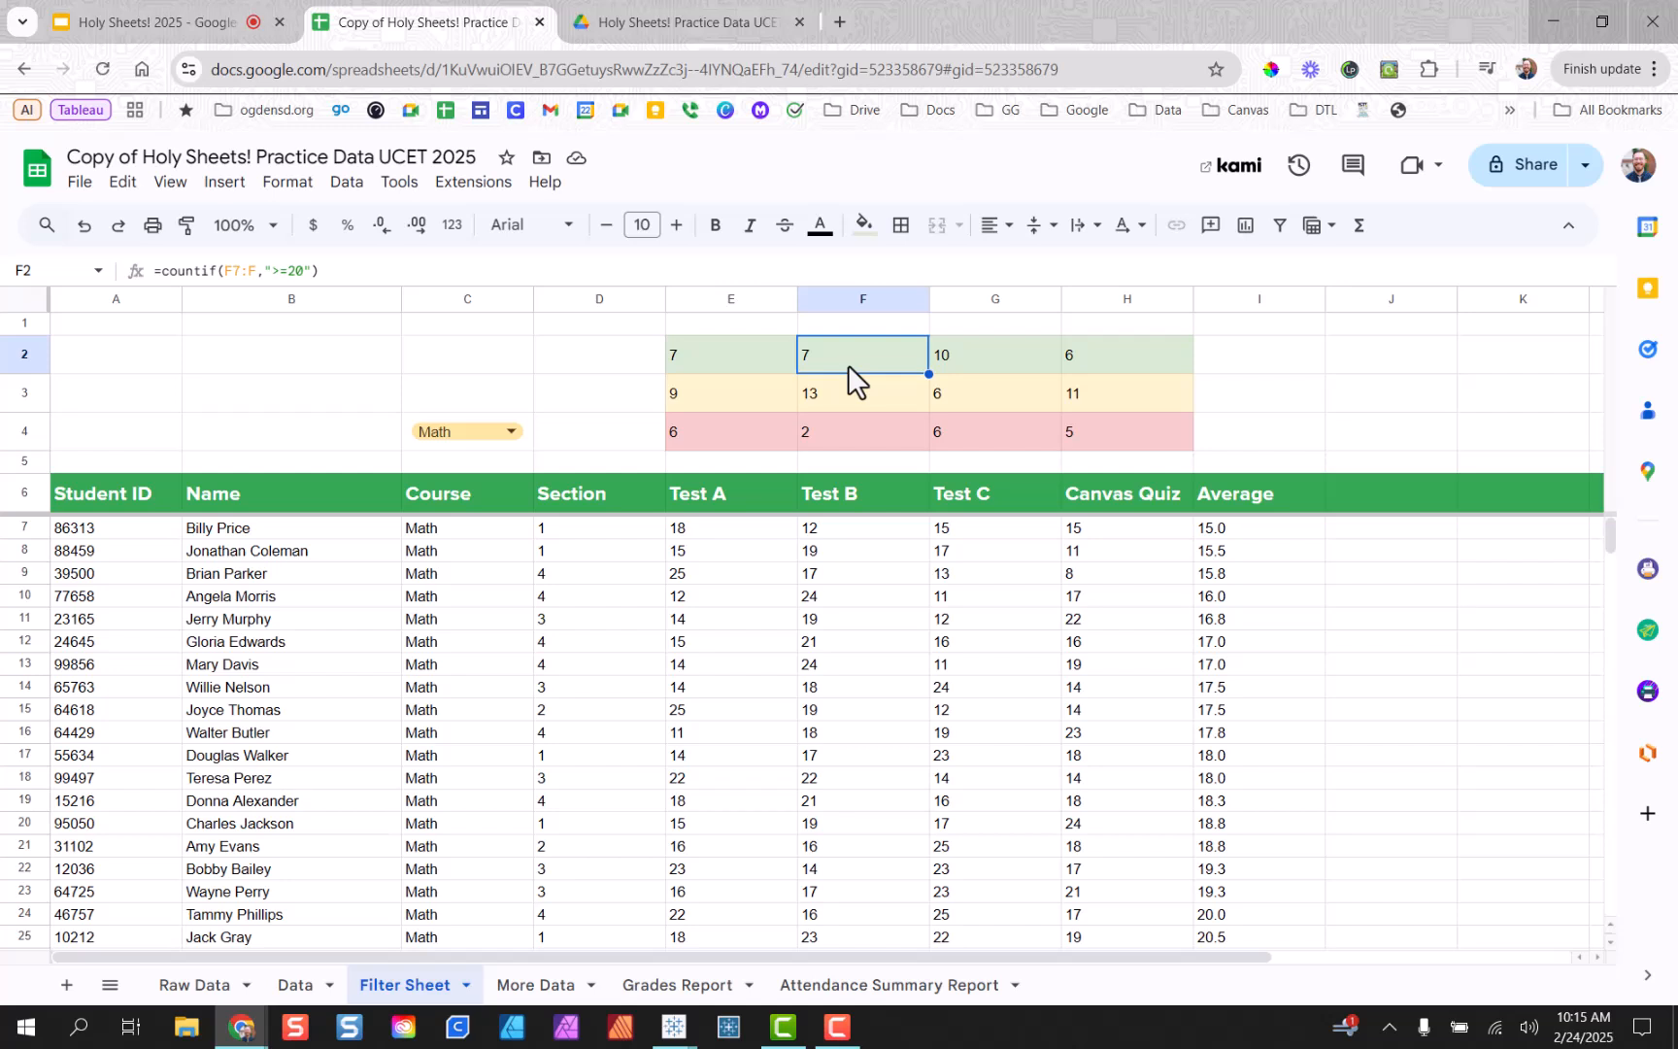
double_click(848, 364)
left_click(988, 360)
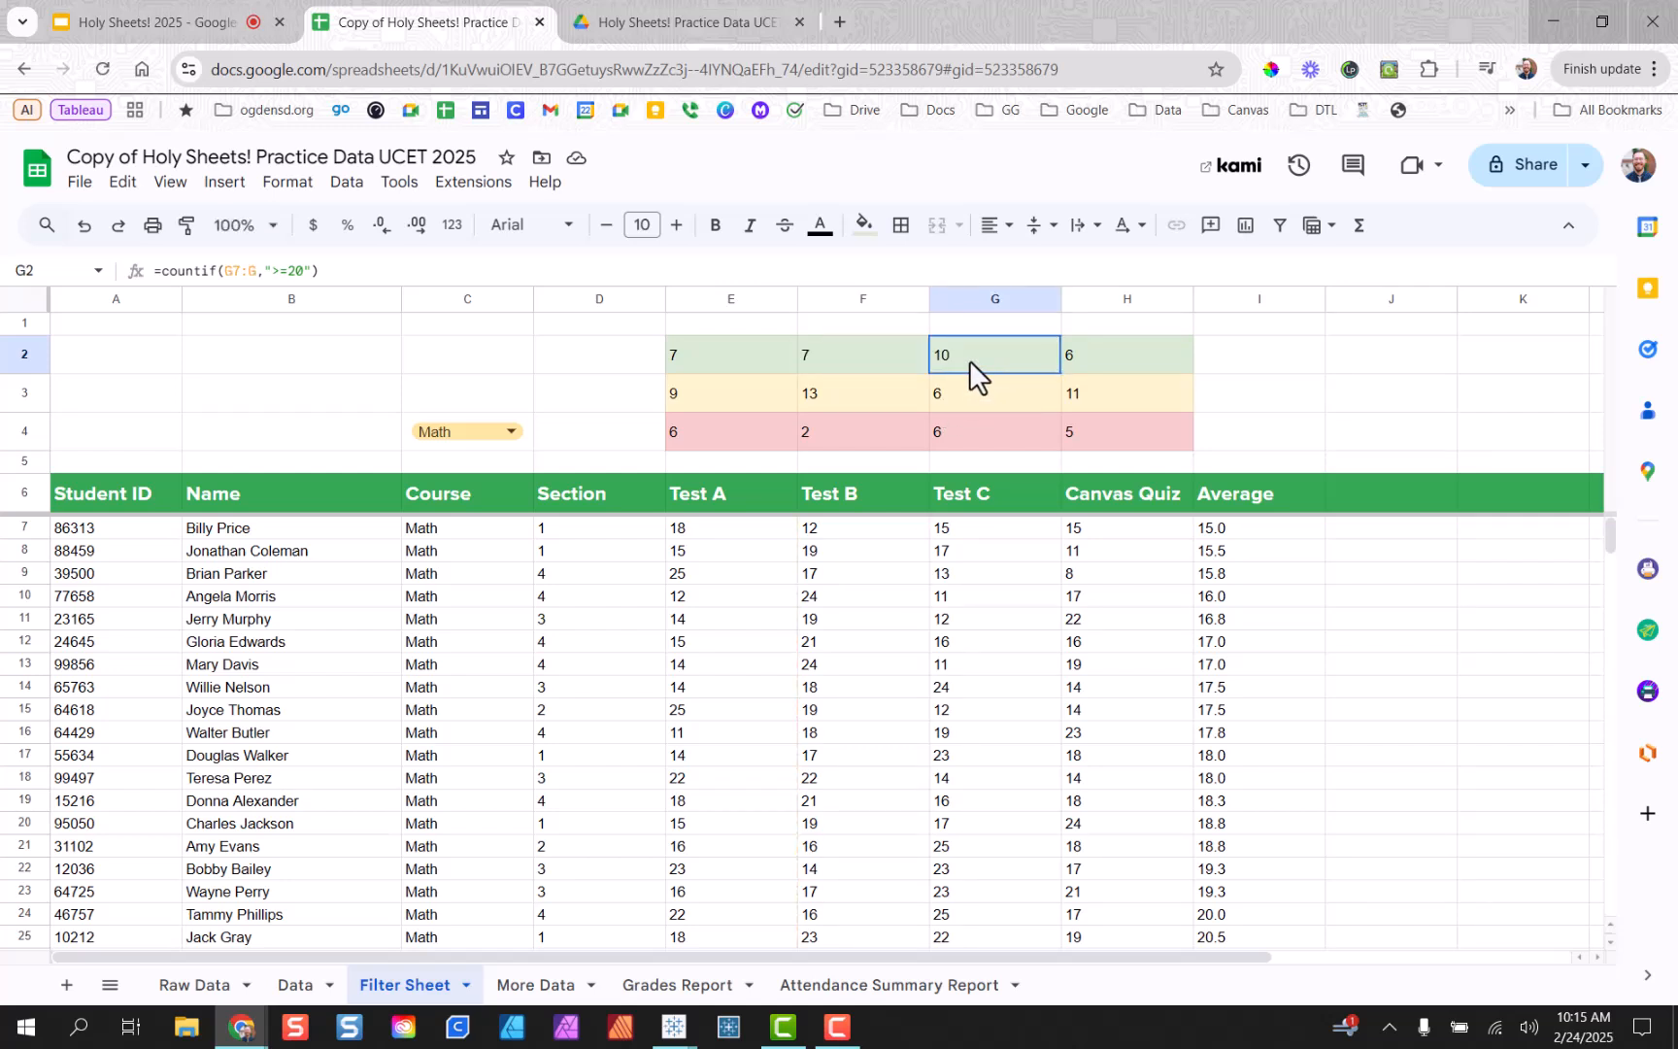
double_click(970, 359)
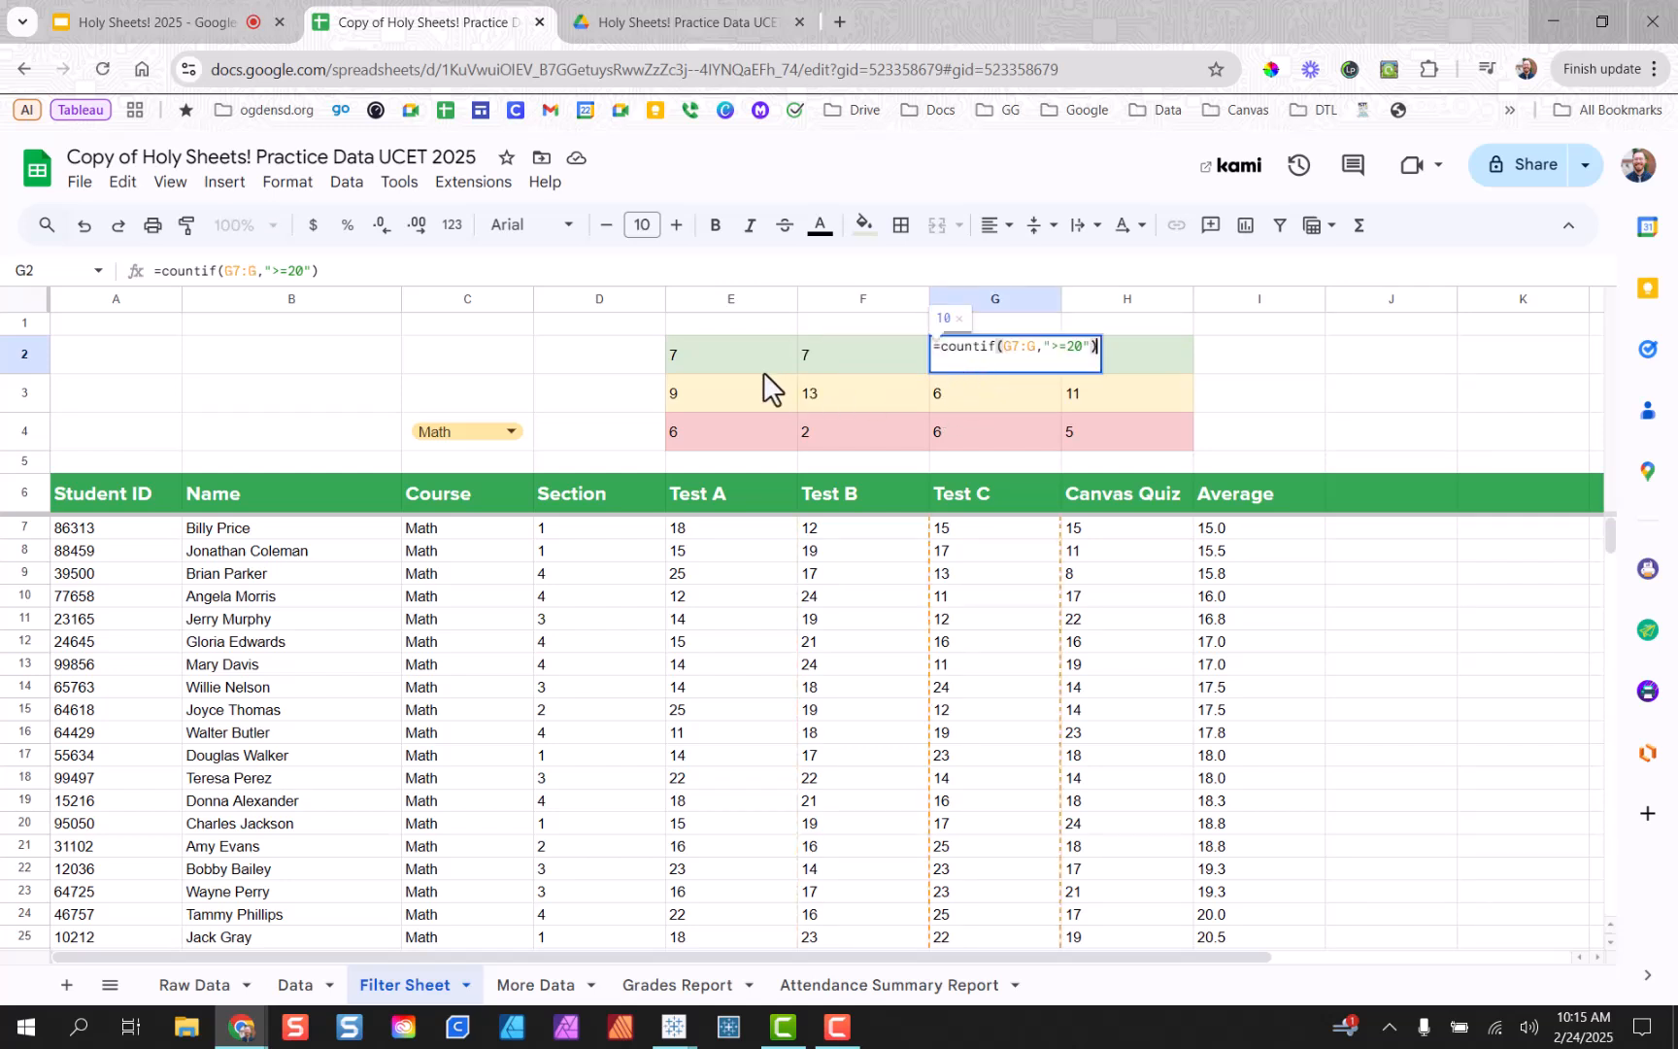
left_click(1163, 367)
double_click(1163, 363)
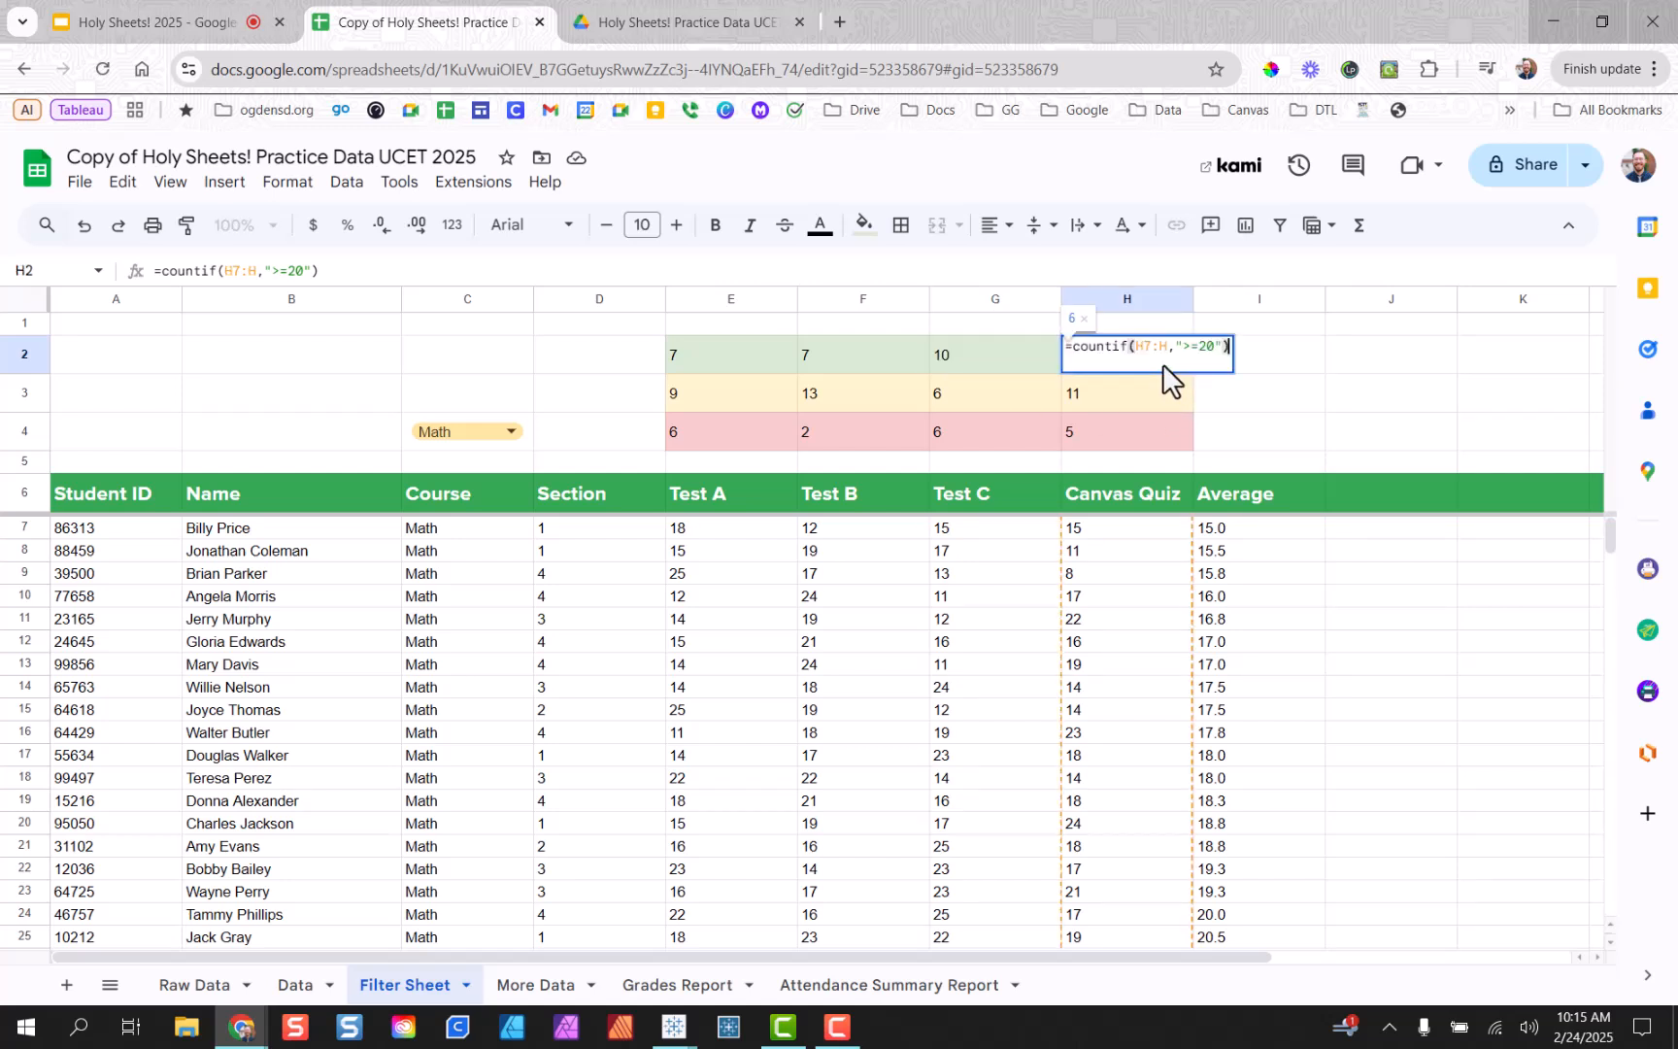
left_click(1305, 406)
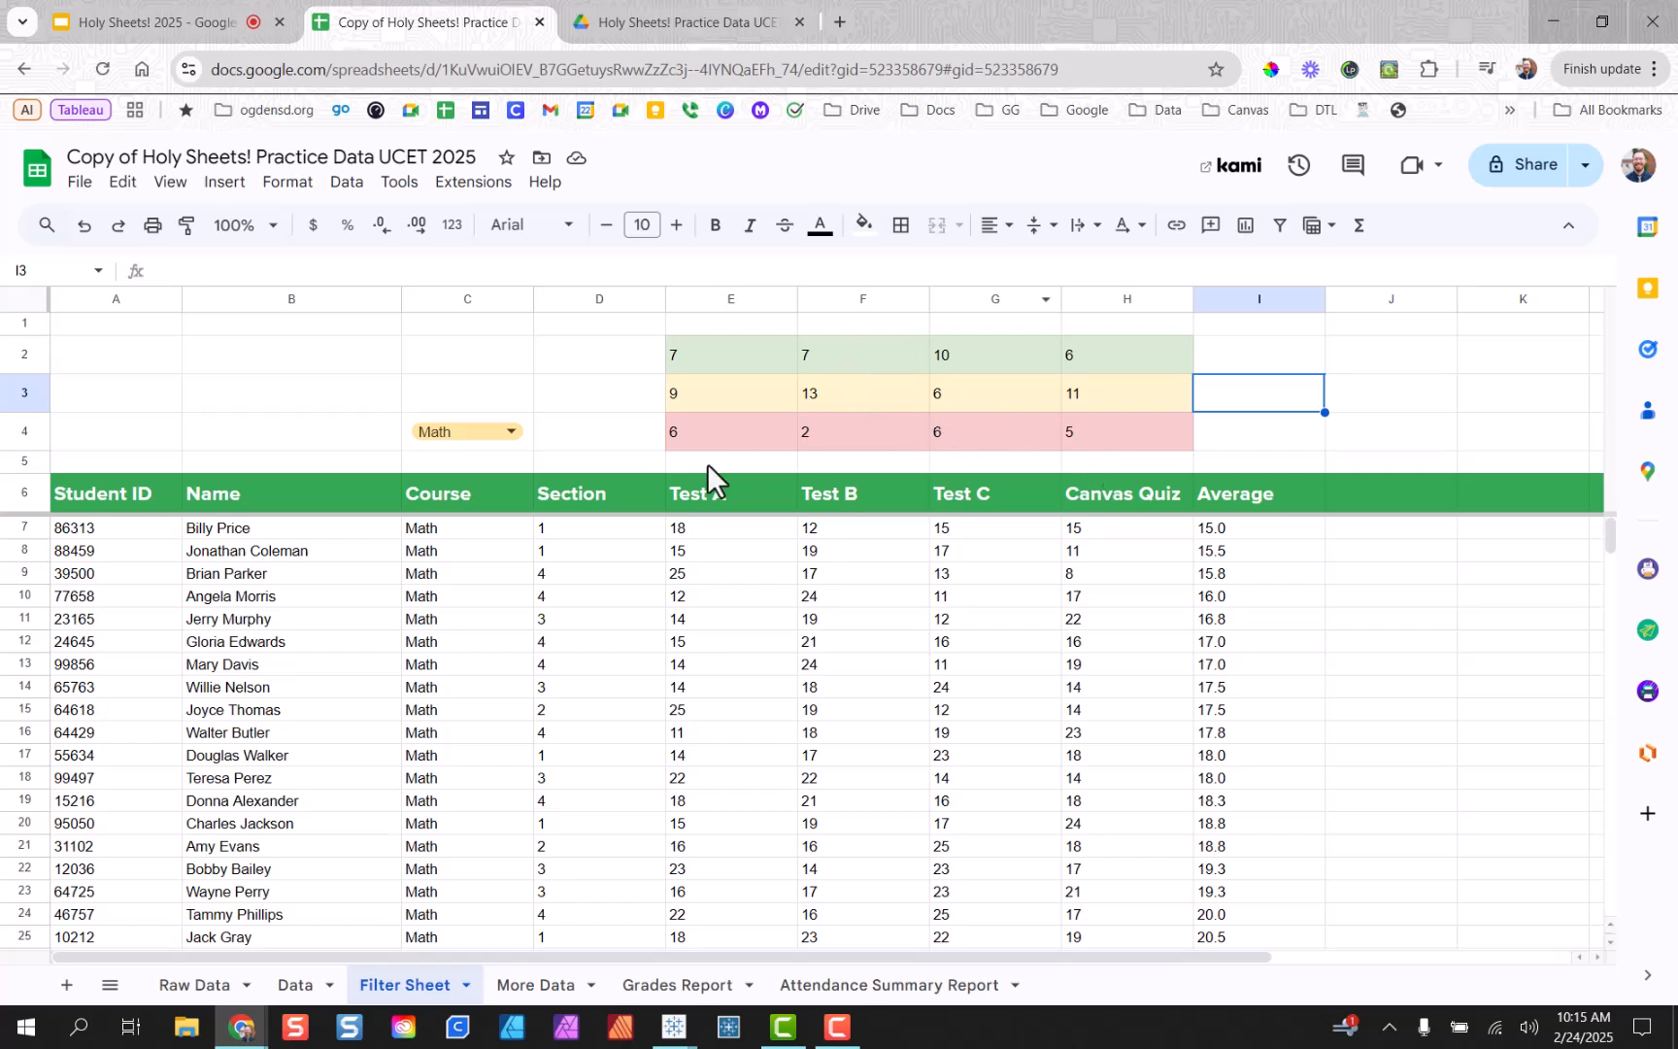
Switch the course filter through ELA and PE, ending on Art, and review the band counts.
left_click(505, 434)
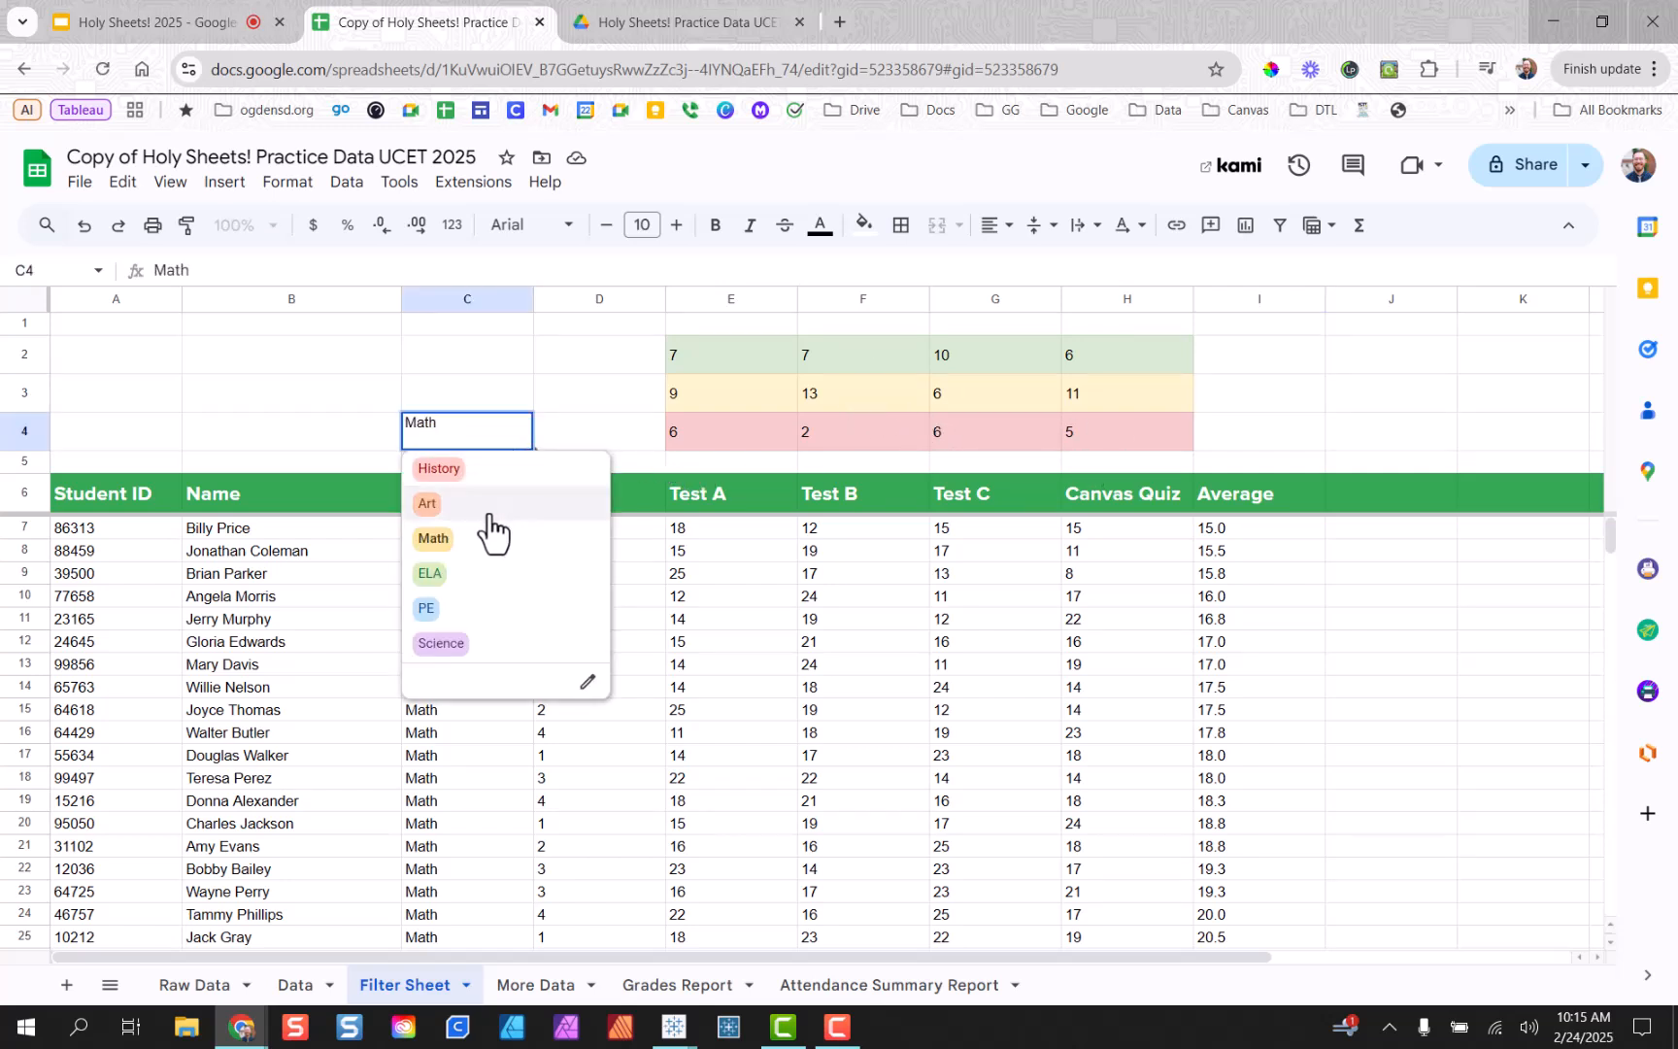
left_click(481, 581)
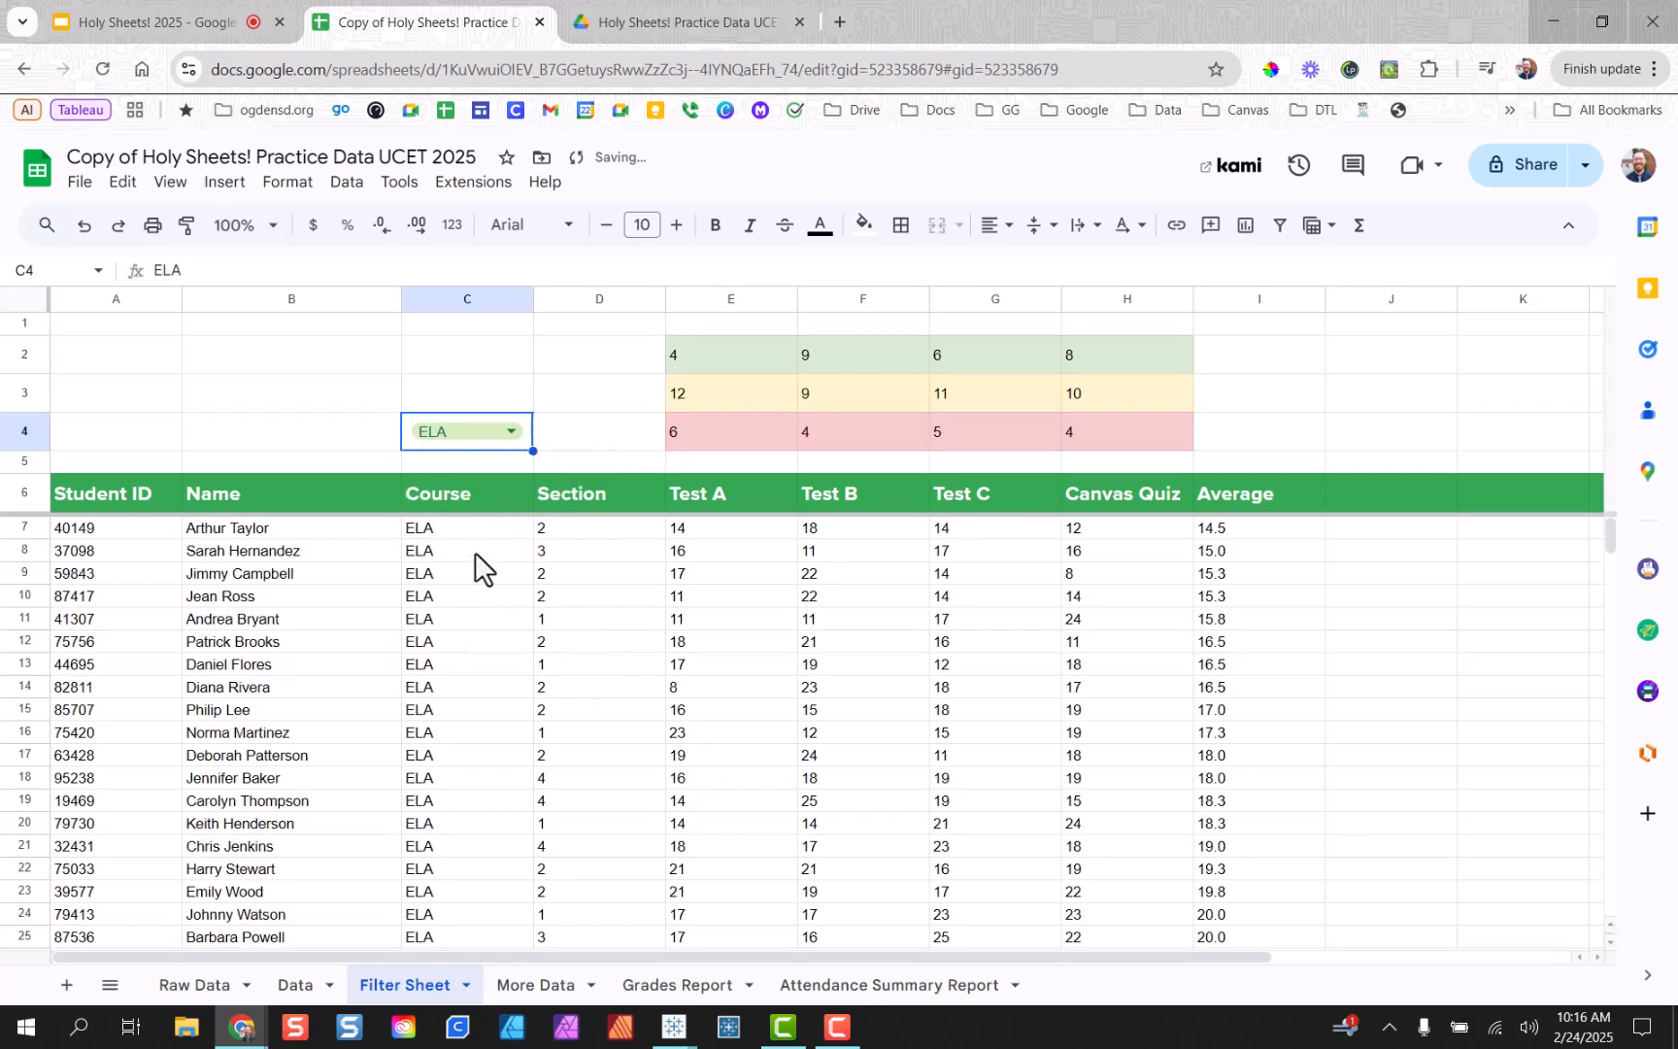
left_click(517, 433)
left_click(520, 610)
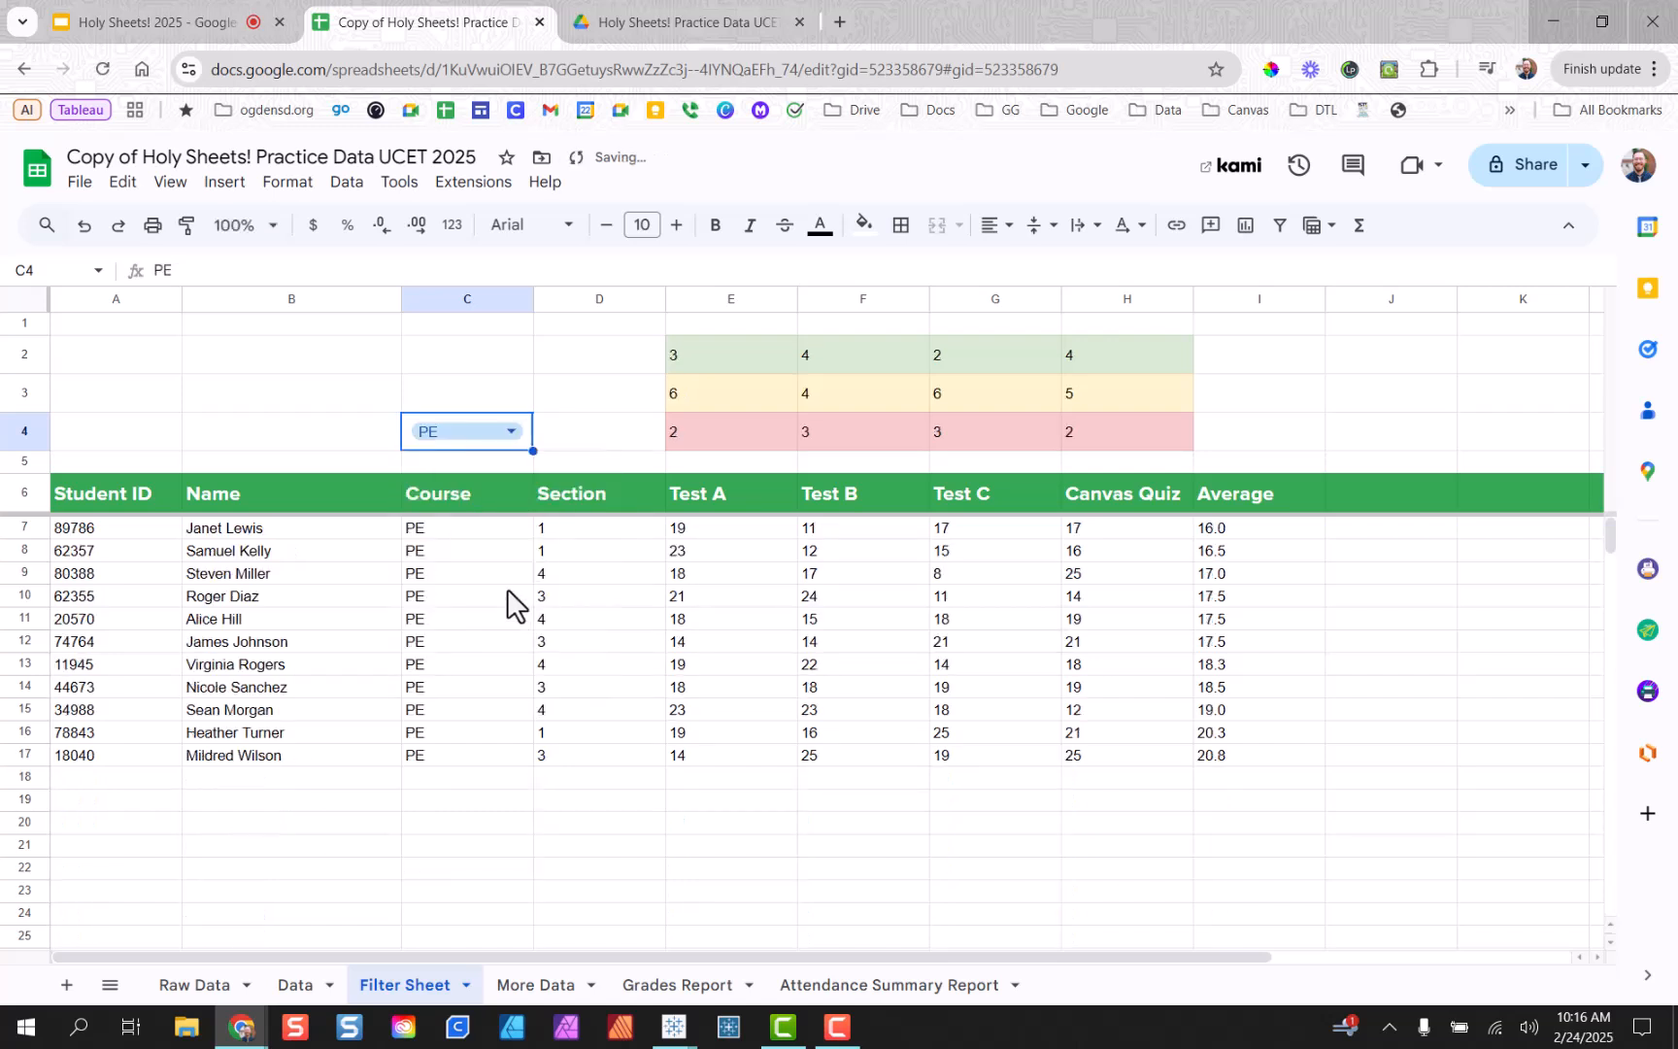
left_click(511, 435)
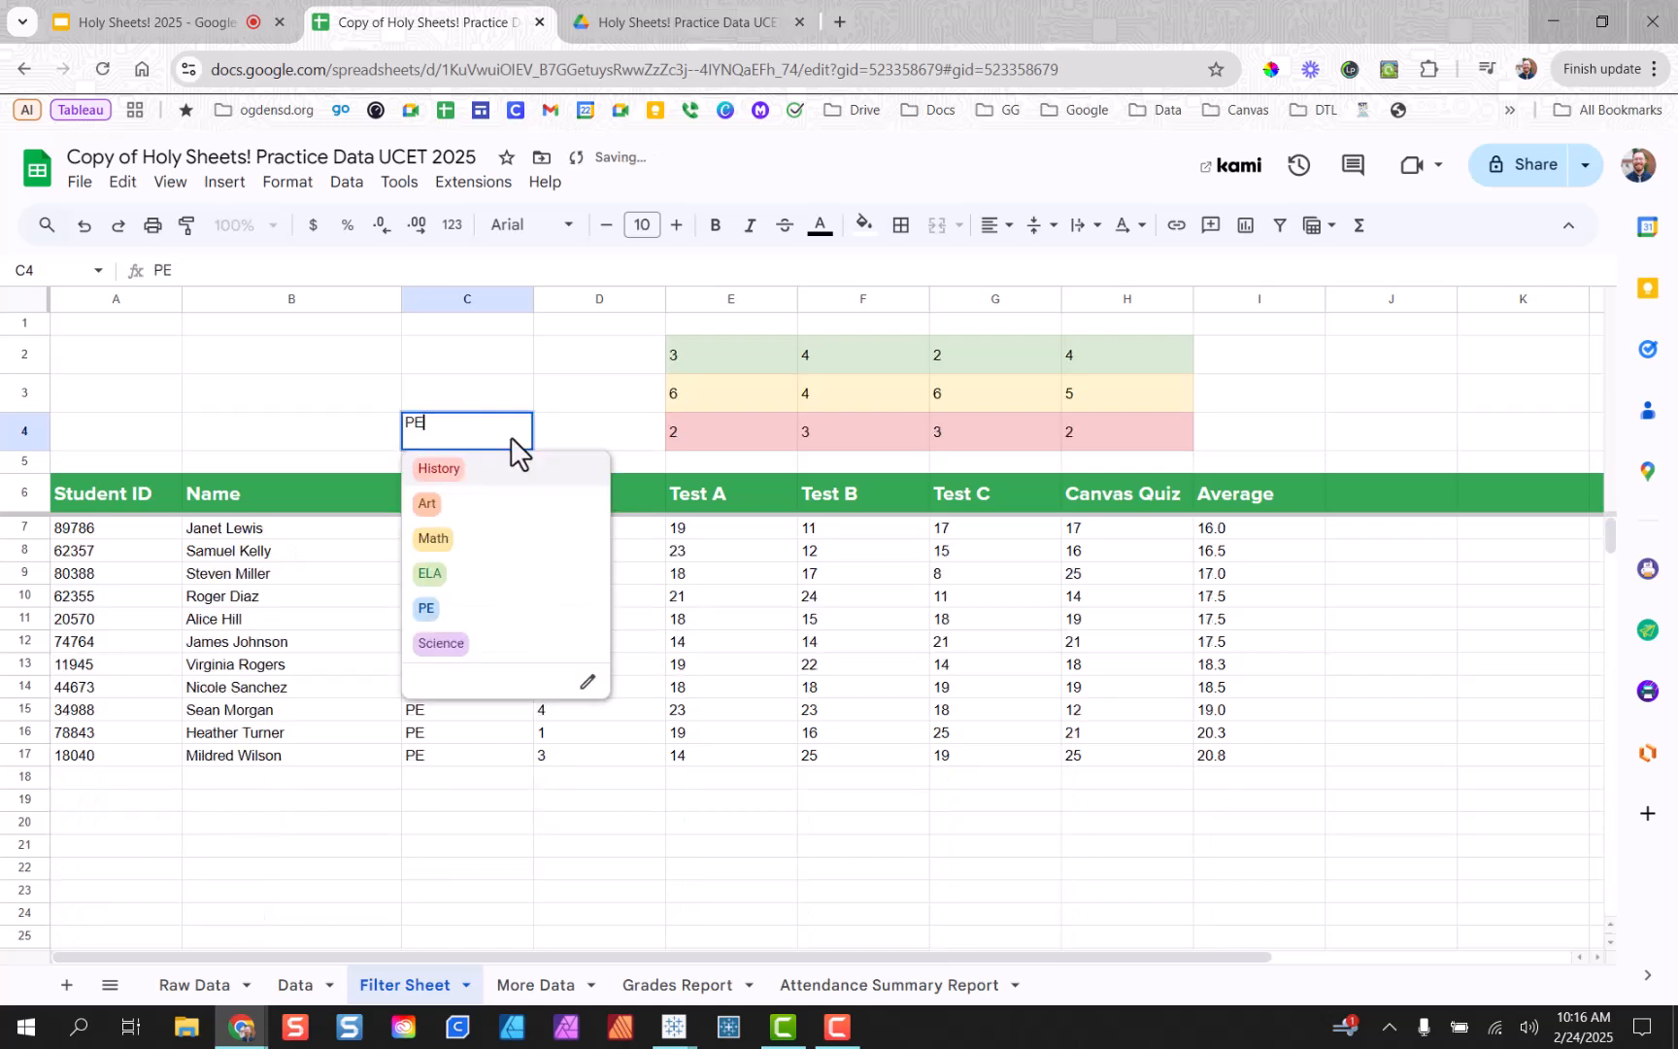
left_click(495, 505)
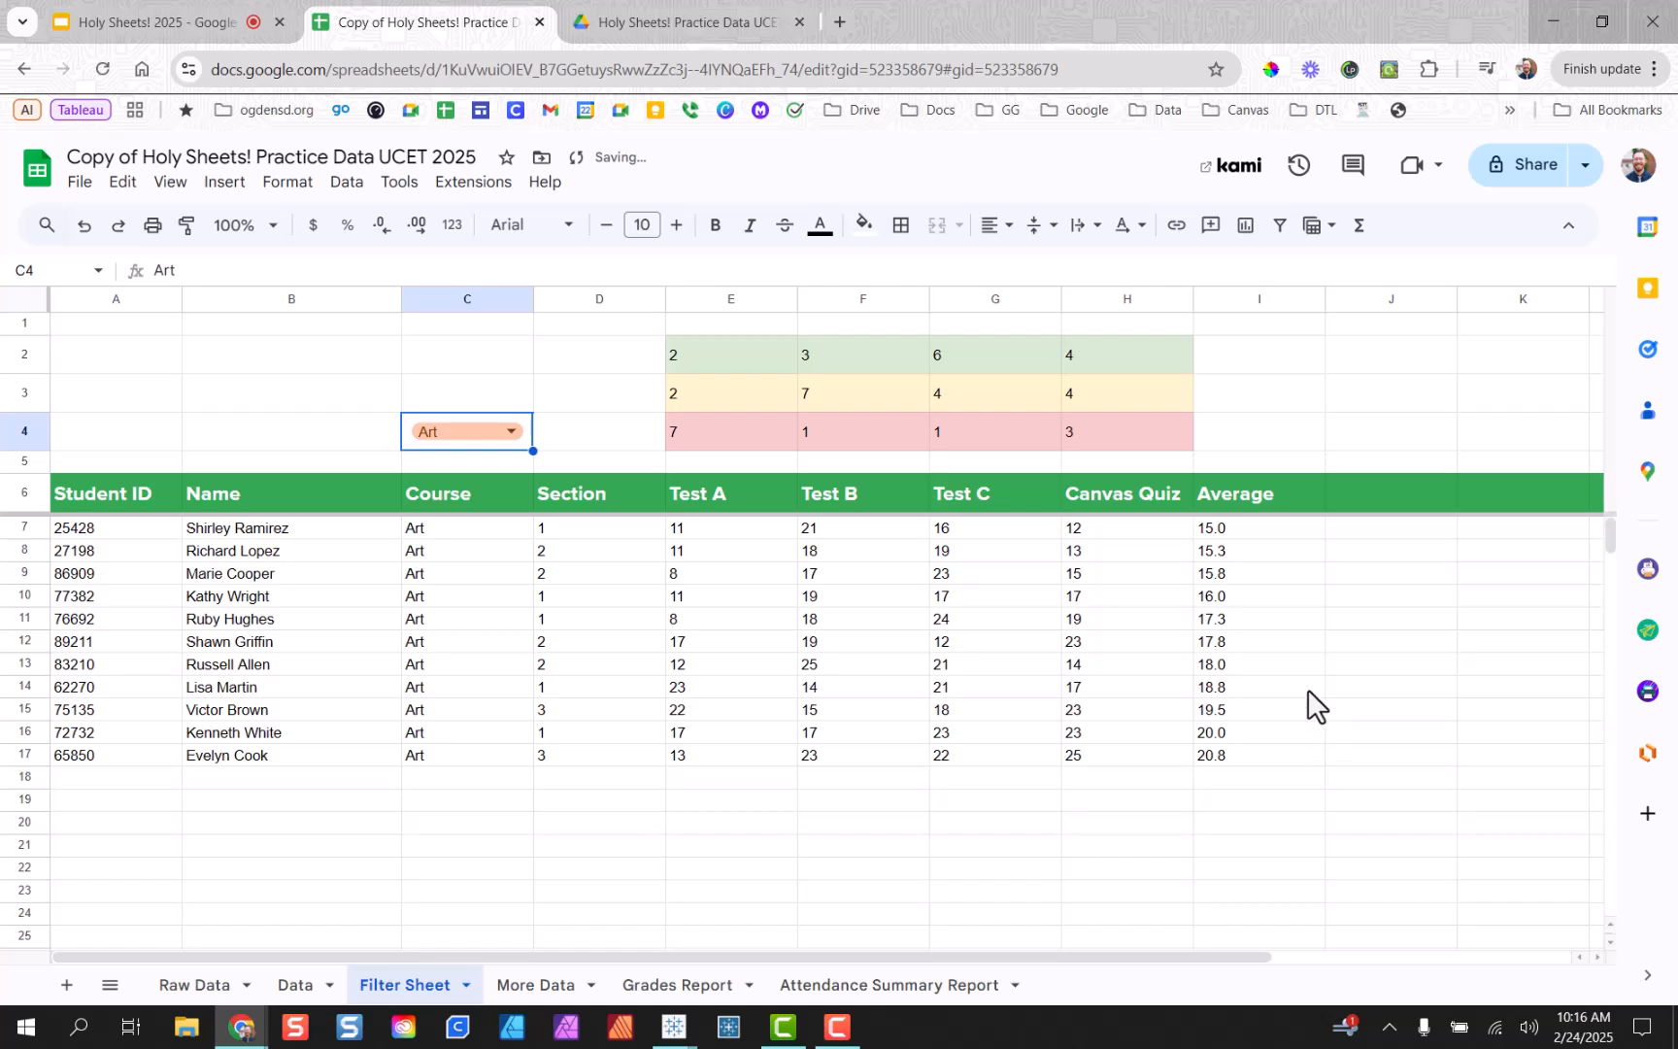
left_click_drag(784, 359, 1096, 443)
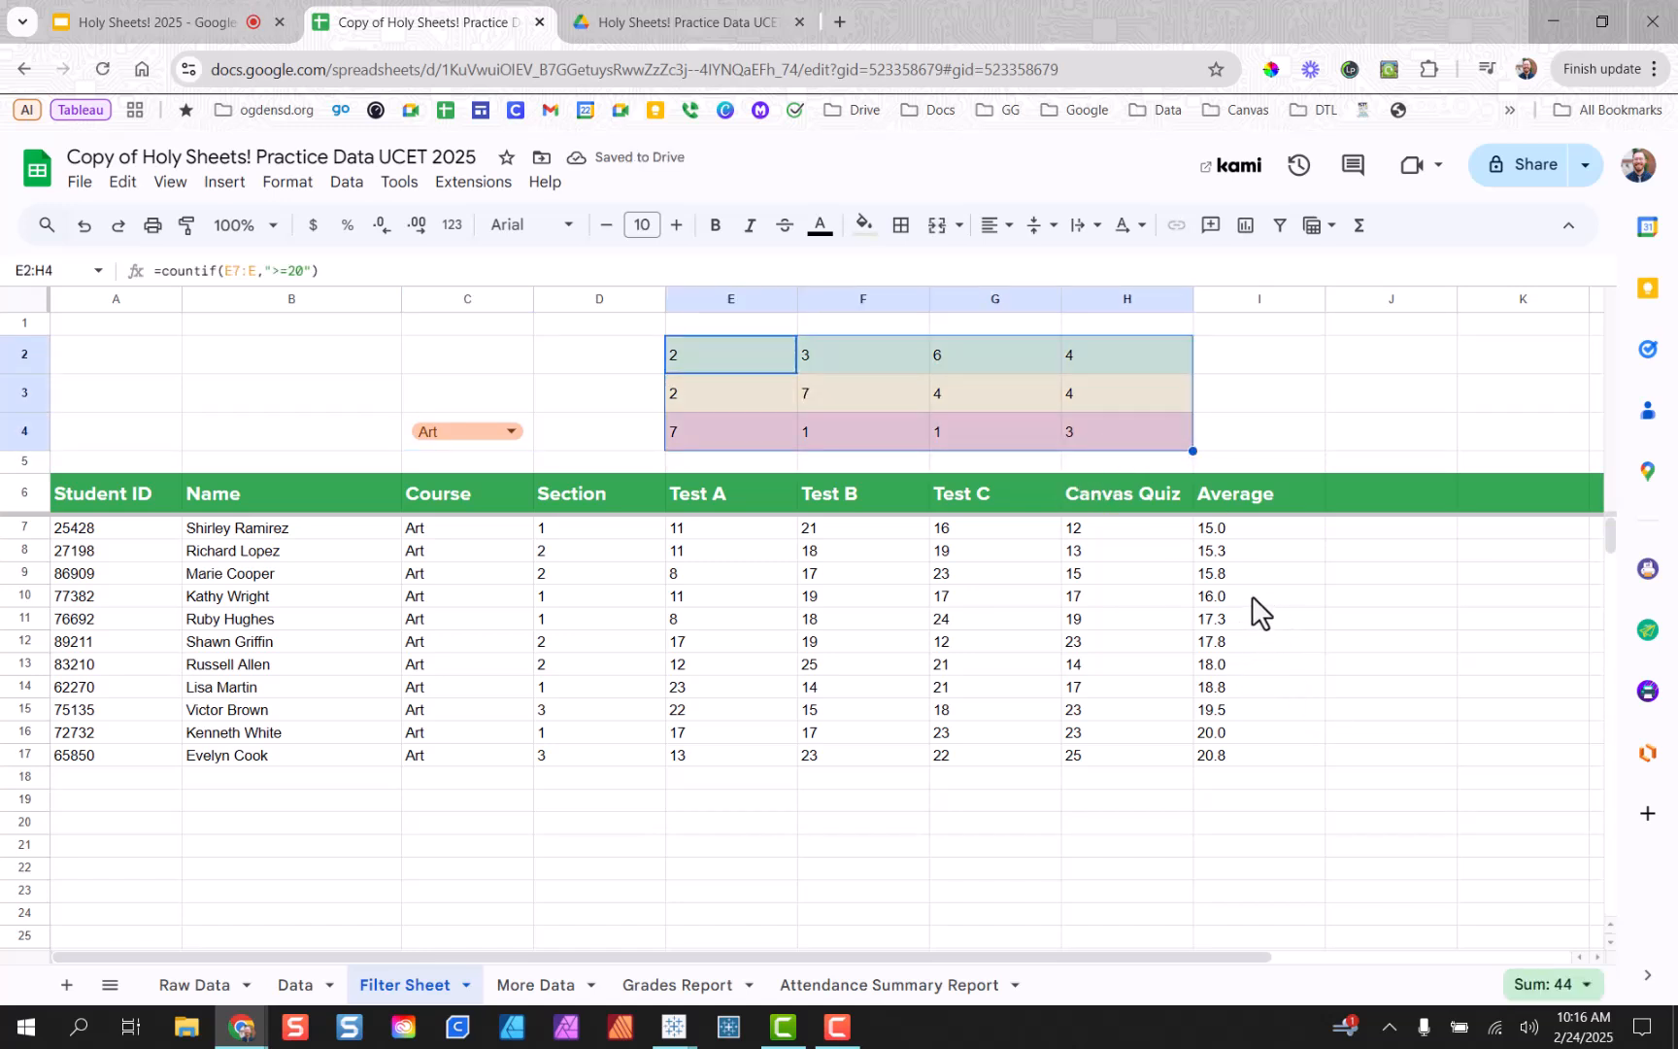
left_click(1018, 782)
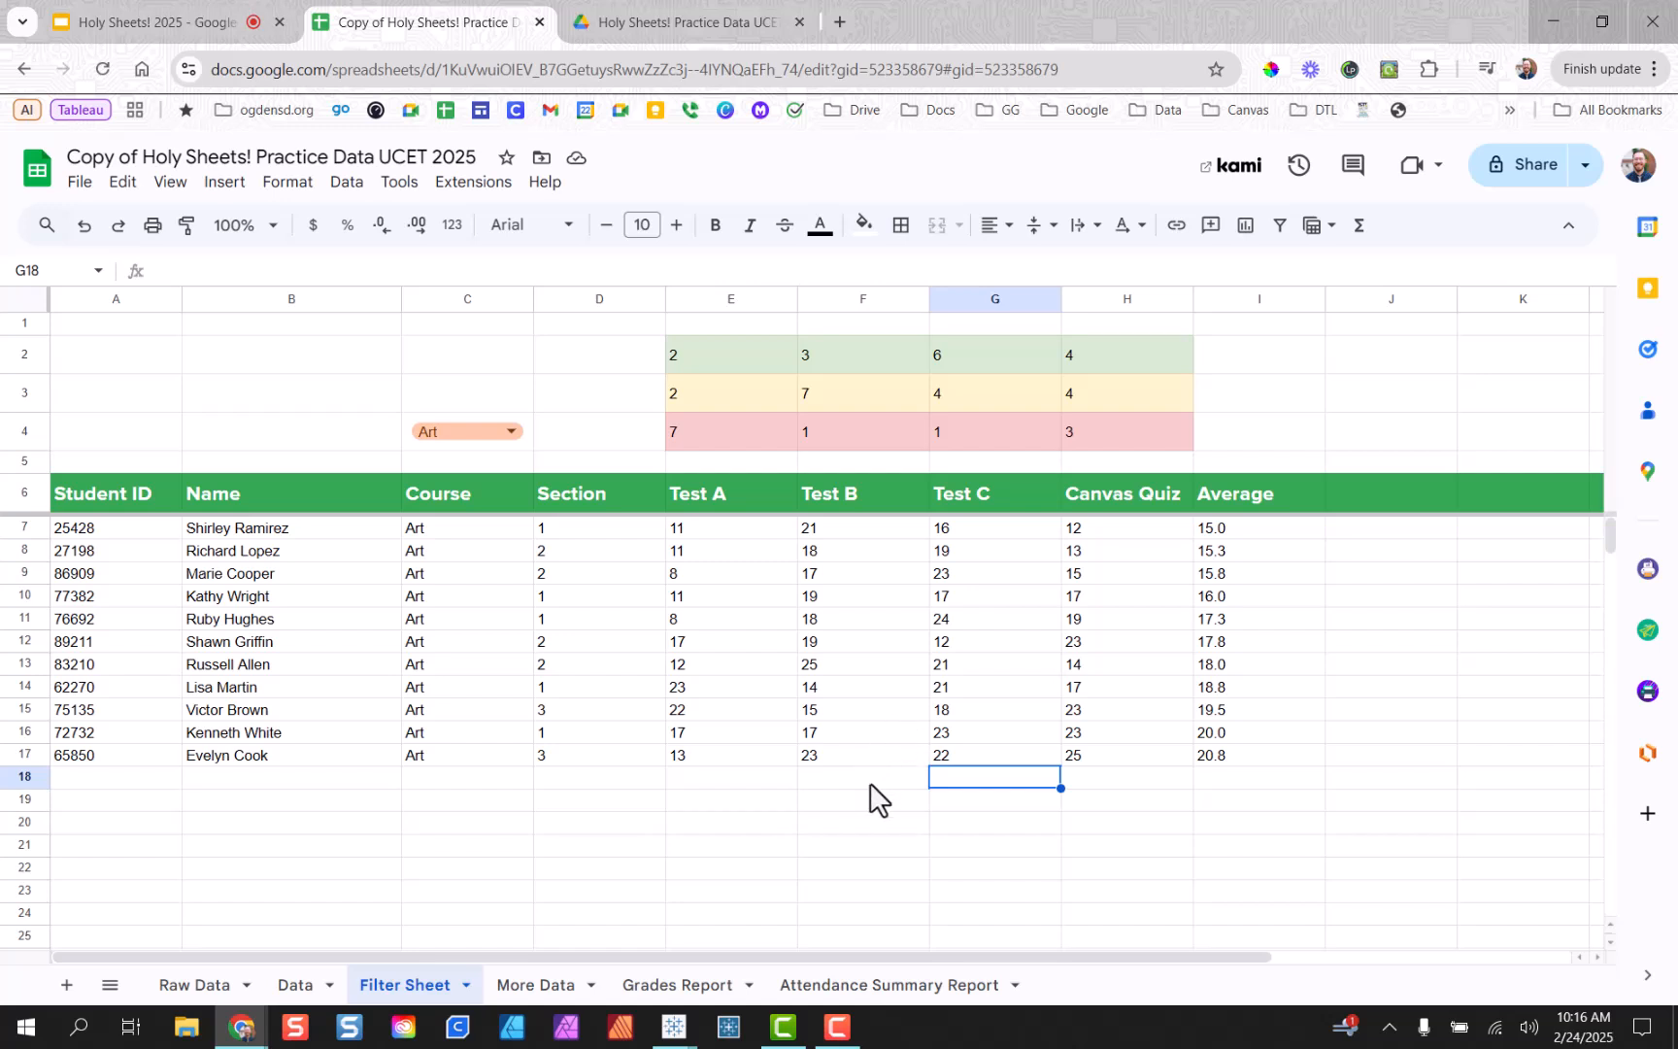
Check sums of the count block, Average and Canvas Quiz columns, then go to Grades Report.
left_click(151, 529)
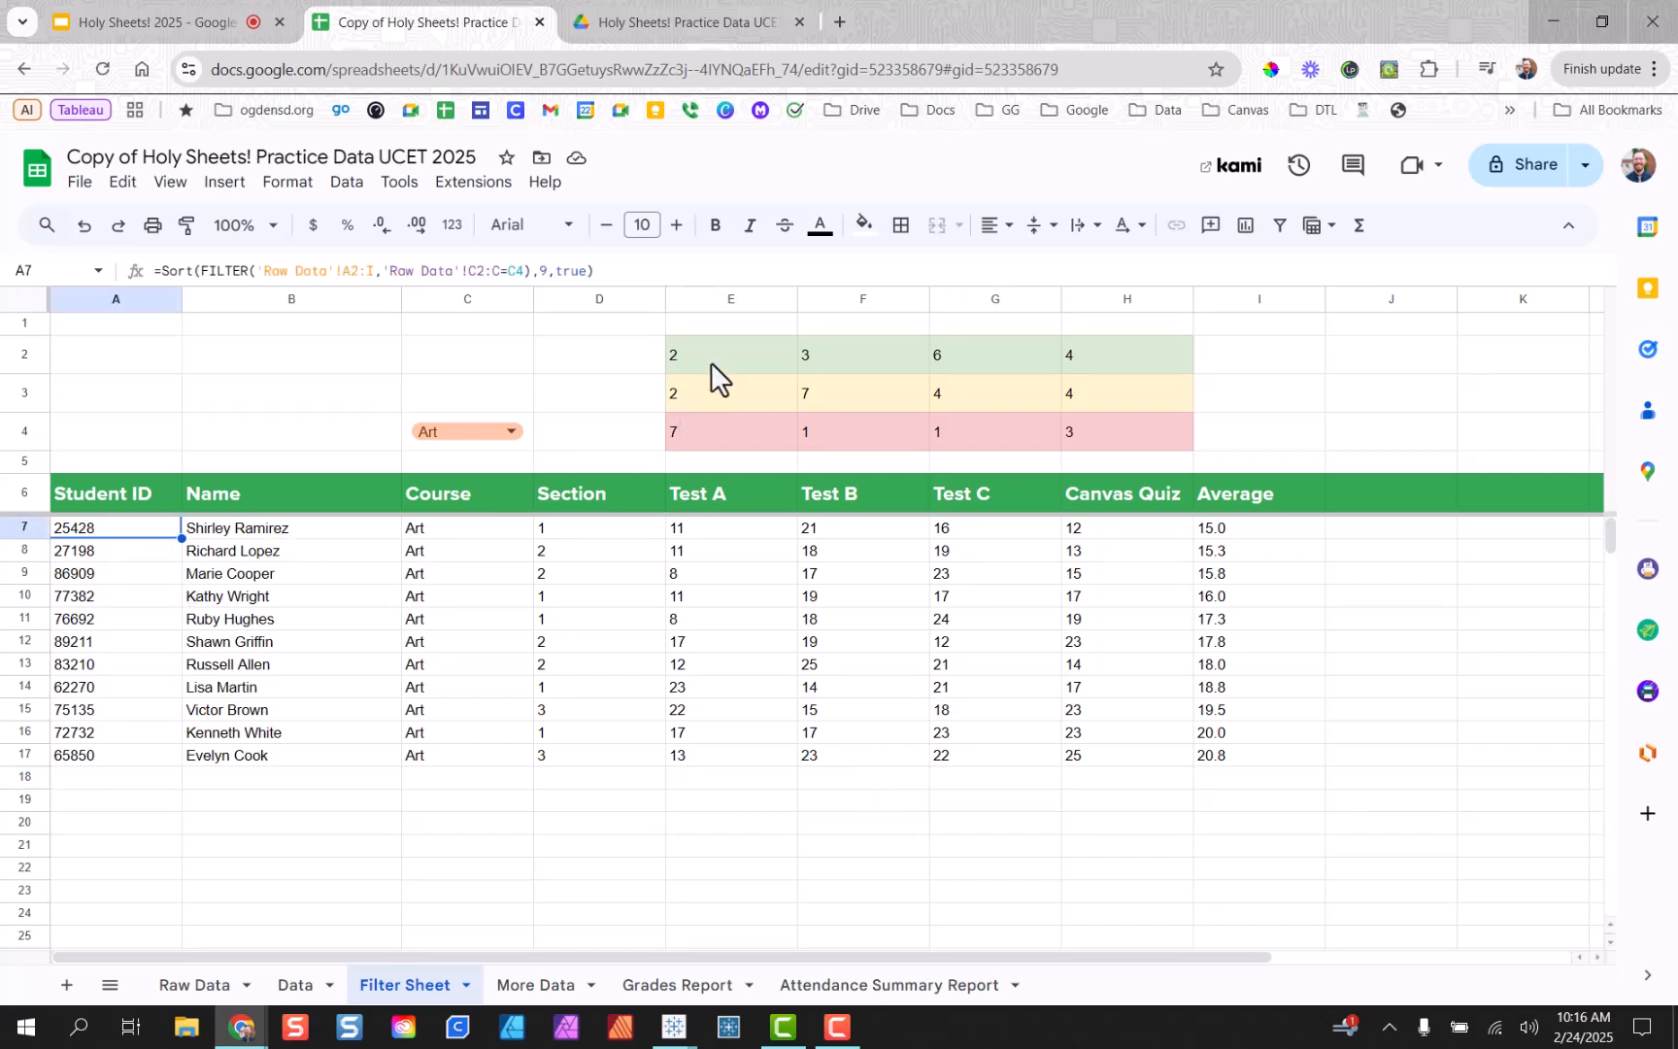
mouse_move(711, 363)
left_mouse_down()
mouse_move(1071, 415)
mouse_move(1114, 438)
left_mouse_up()
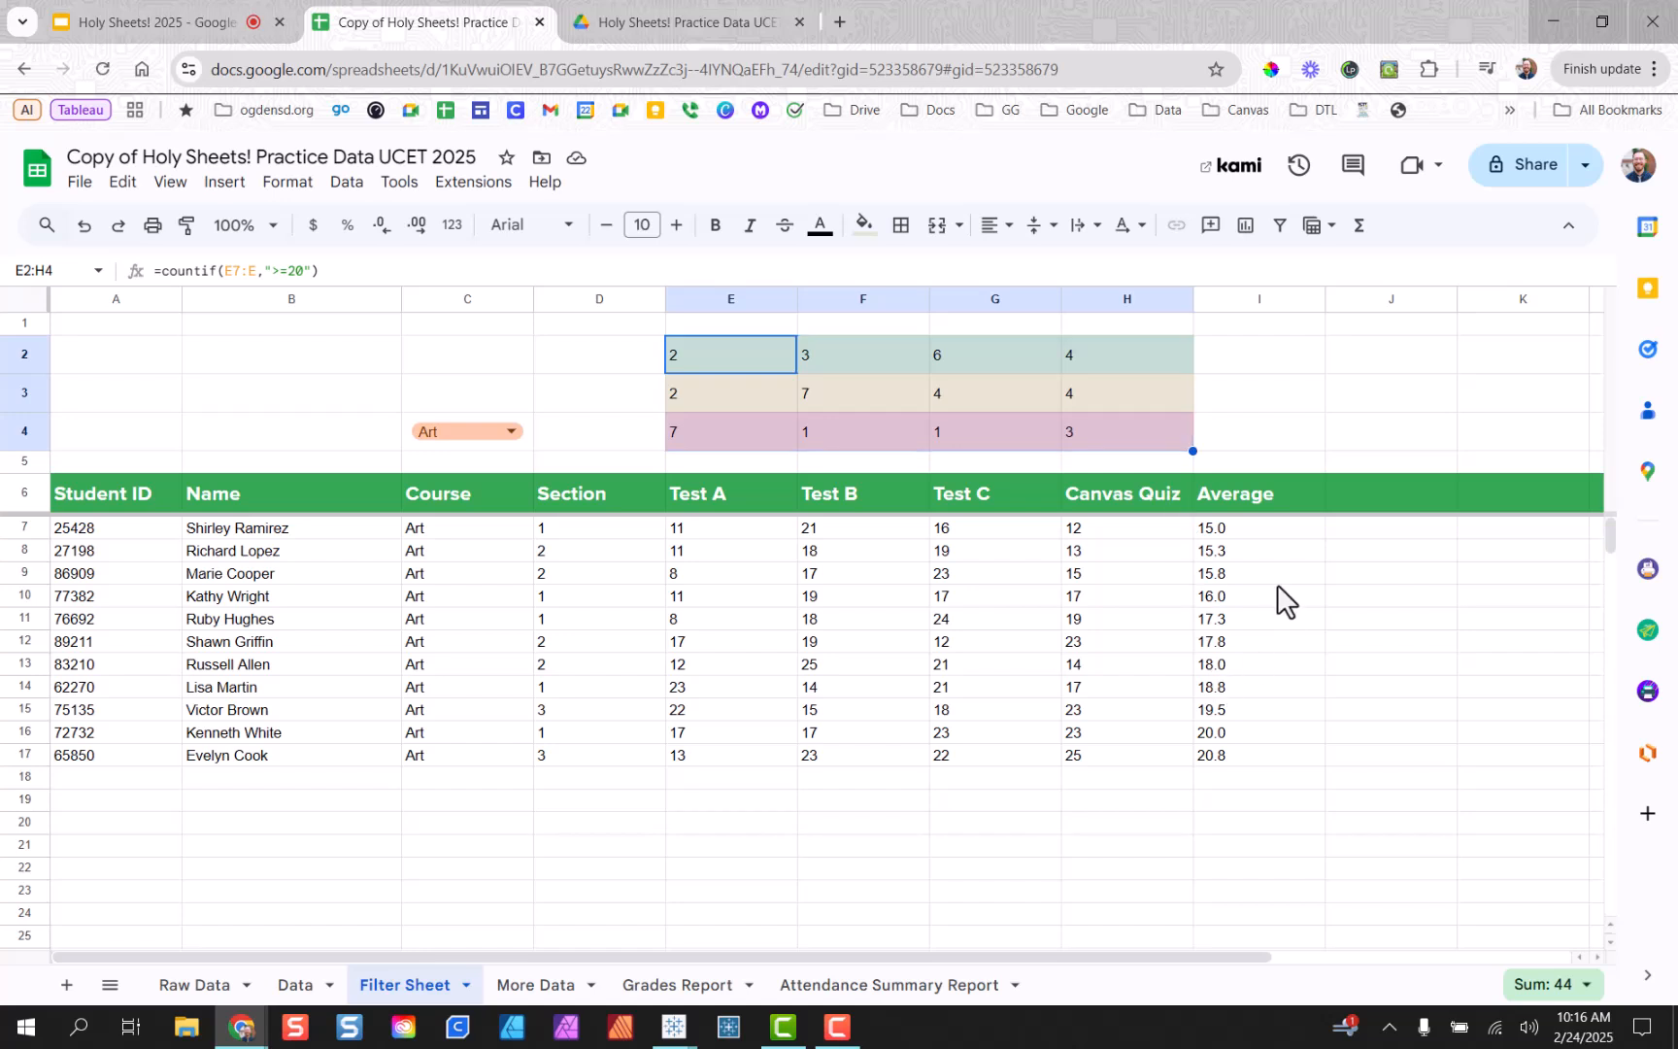
left_click_drag(1229, 529, 1259, 763)
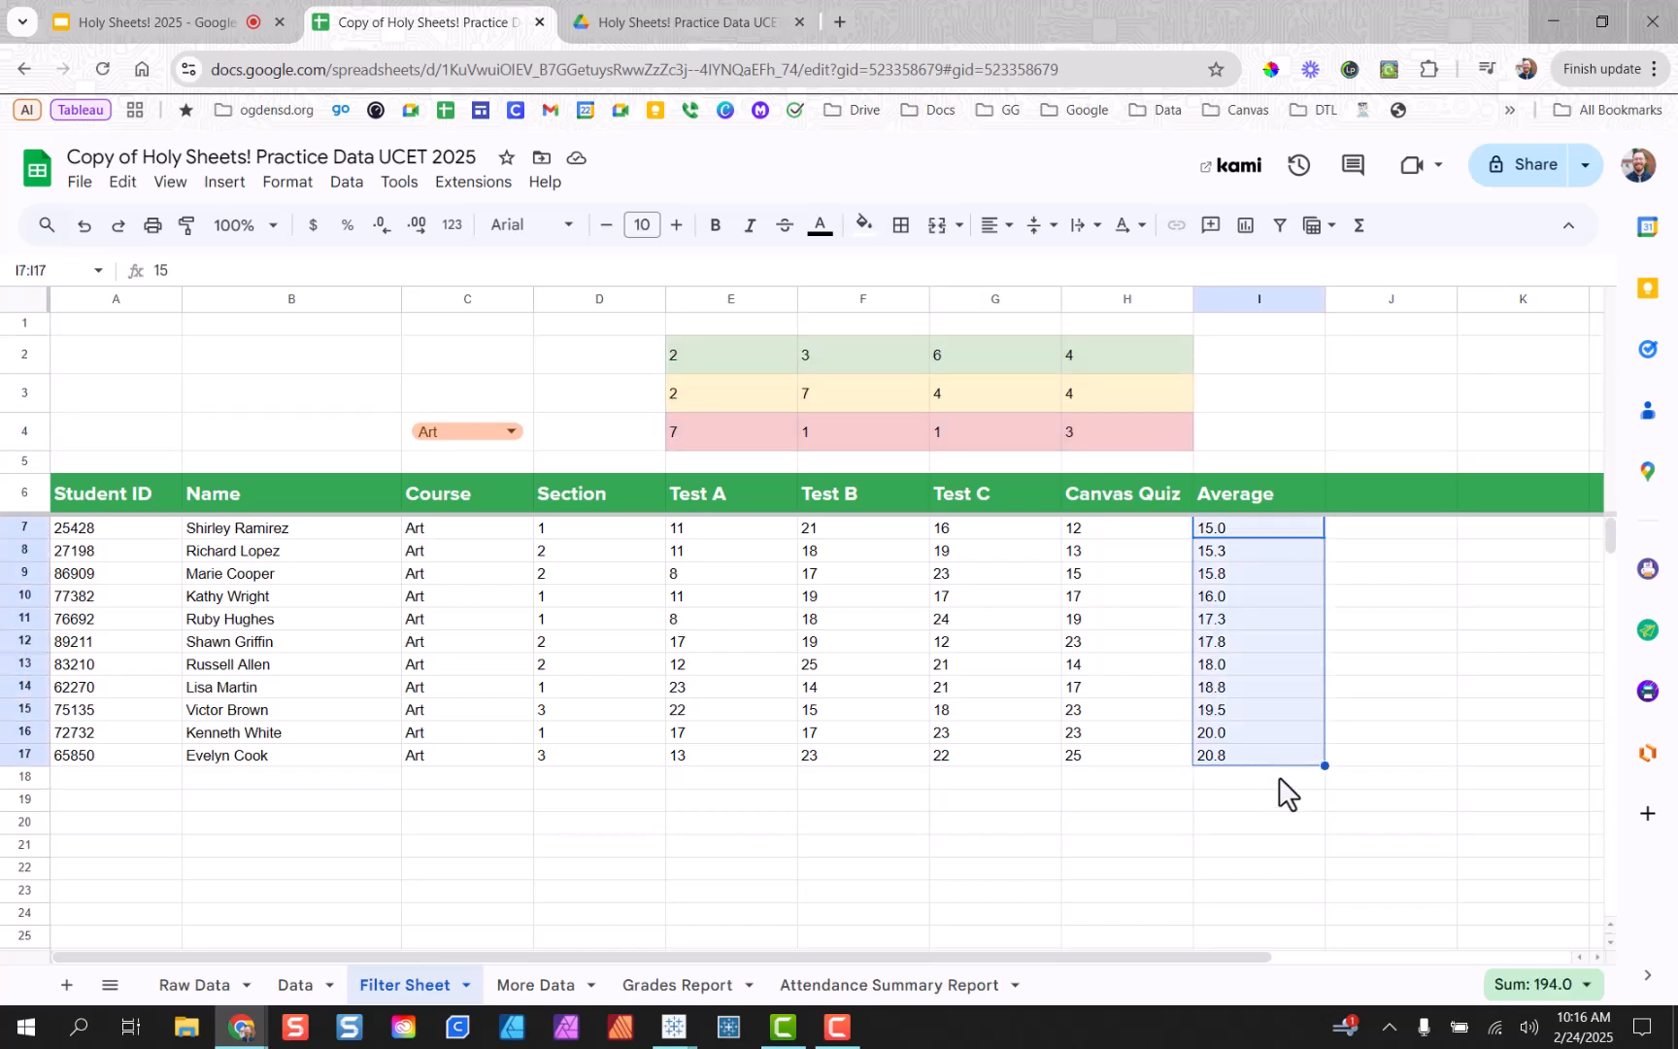
left_click_drag(1144, 525, 1164, 763)
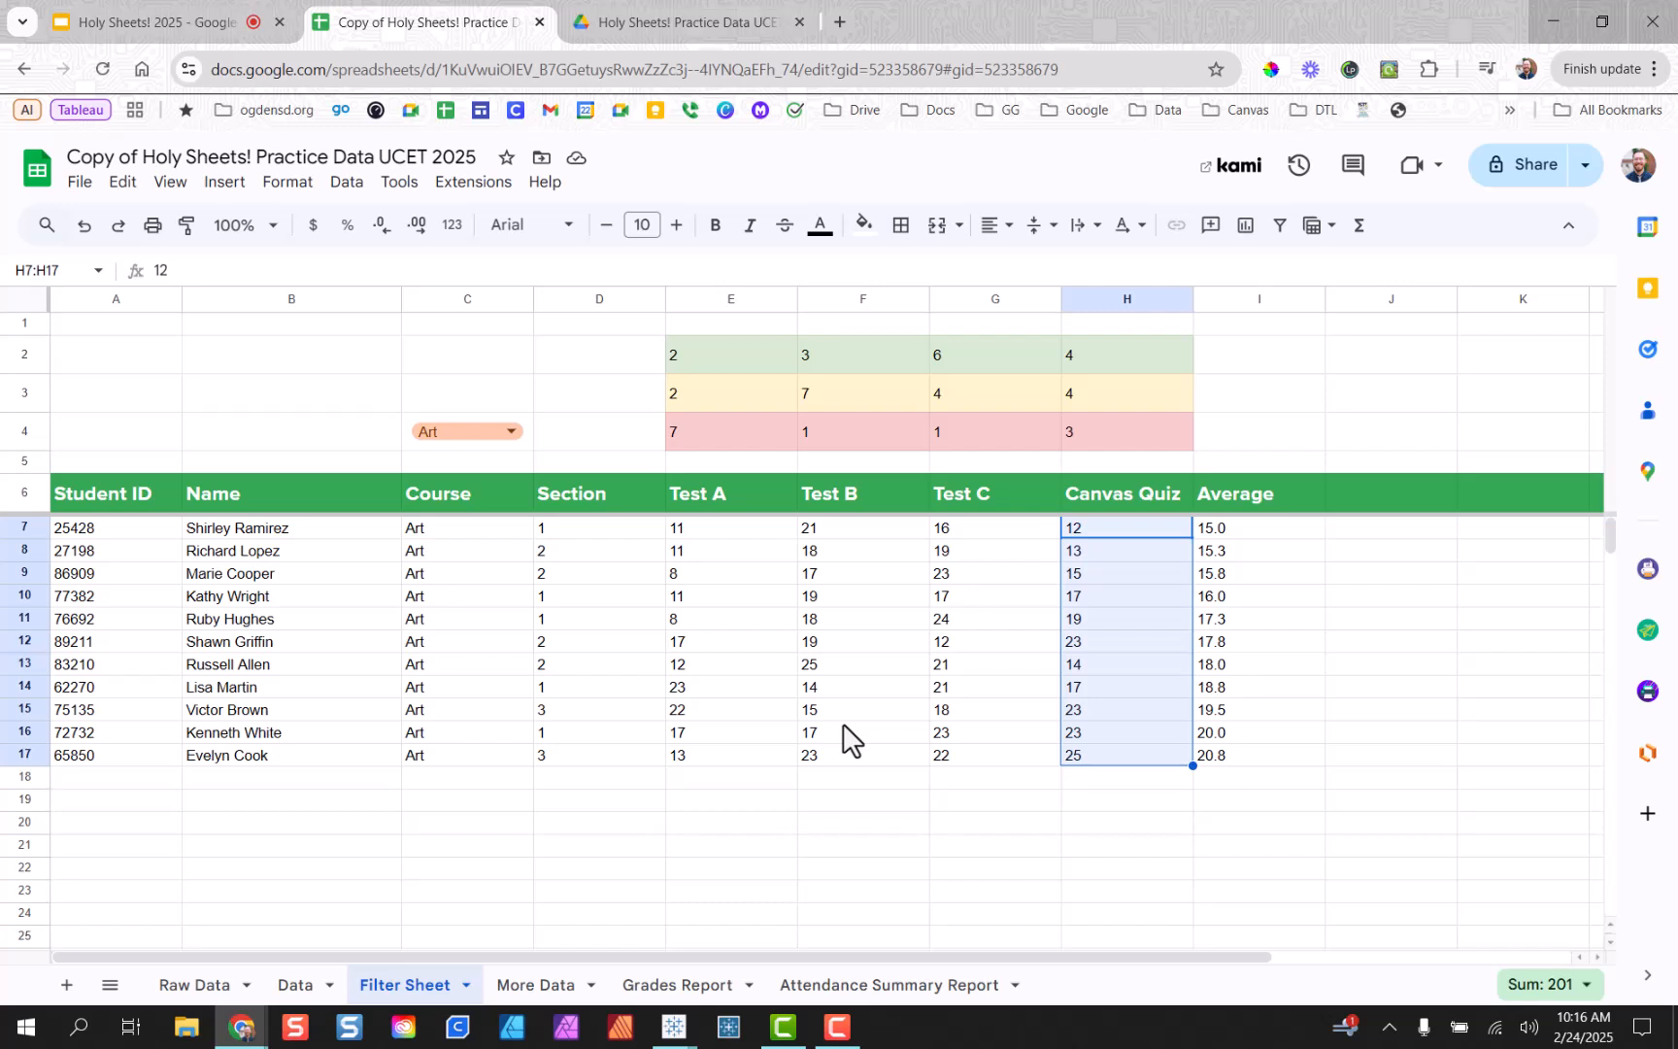
left_click(1227, 753)
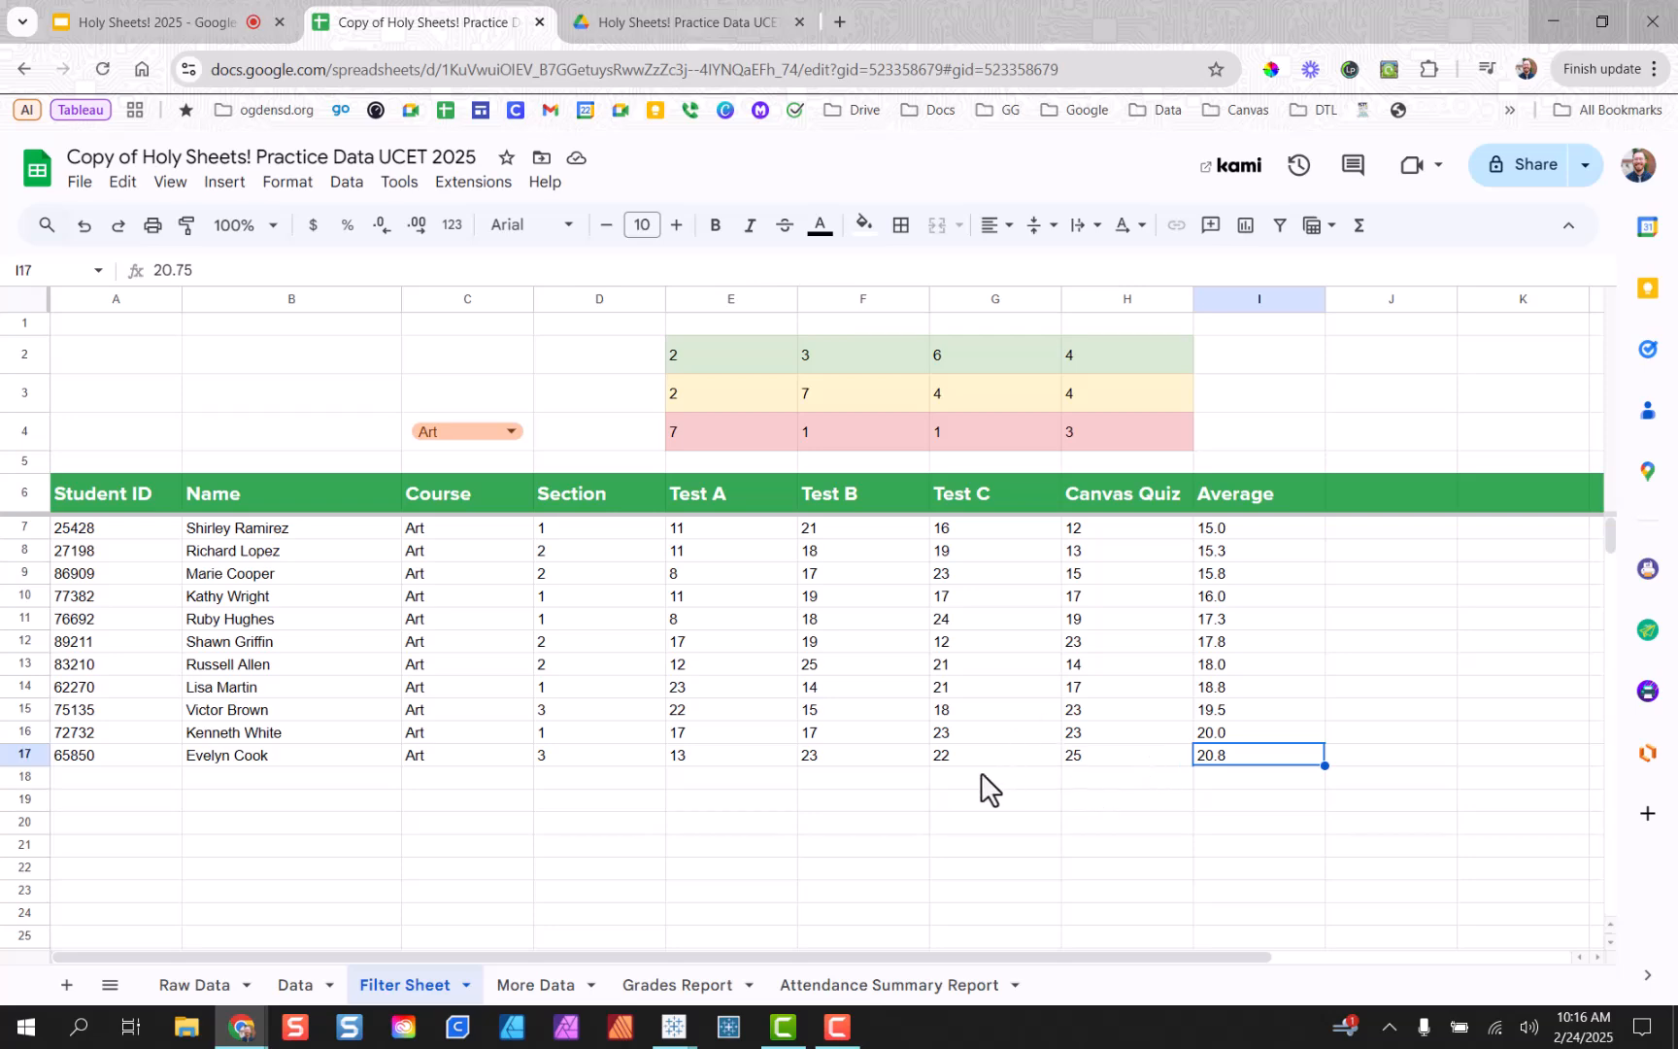
left_click(666, 986)
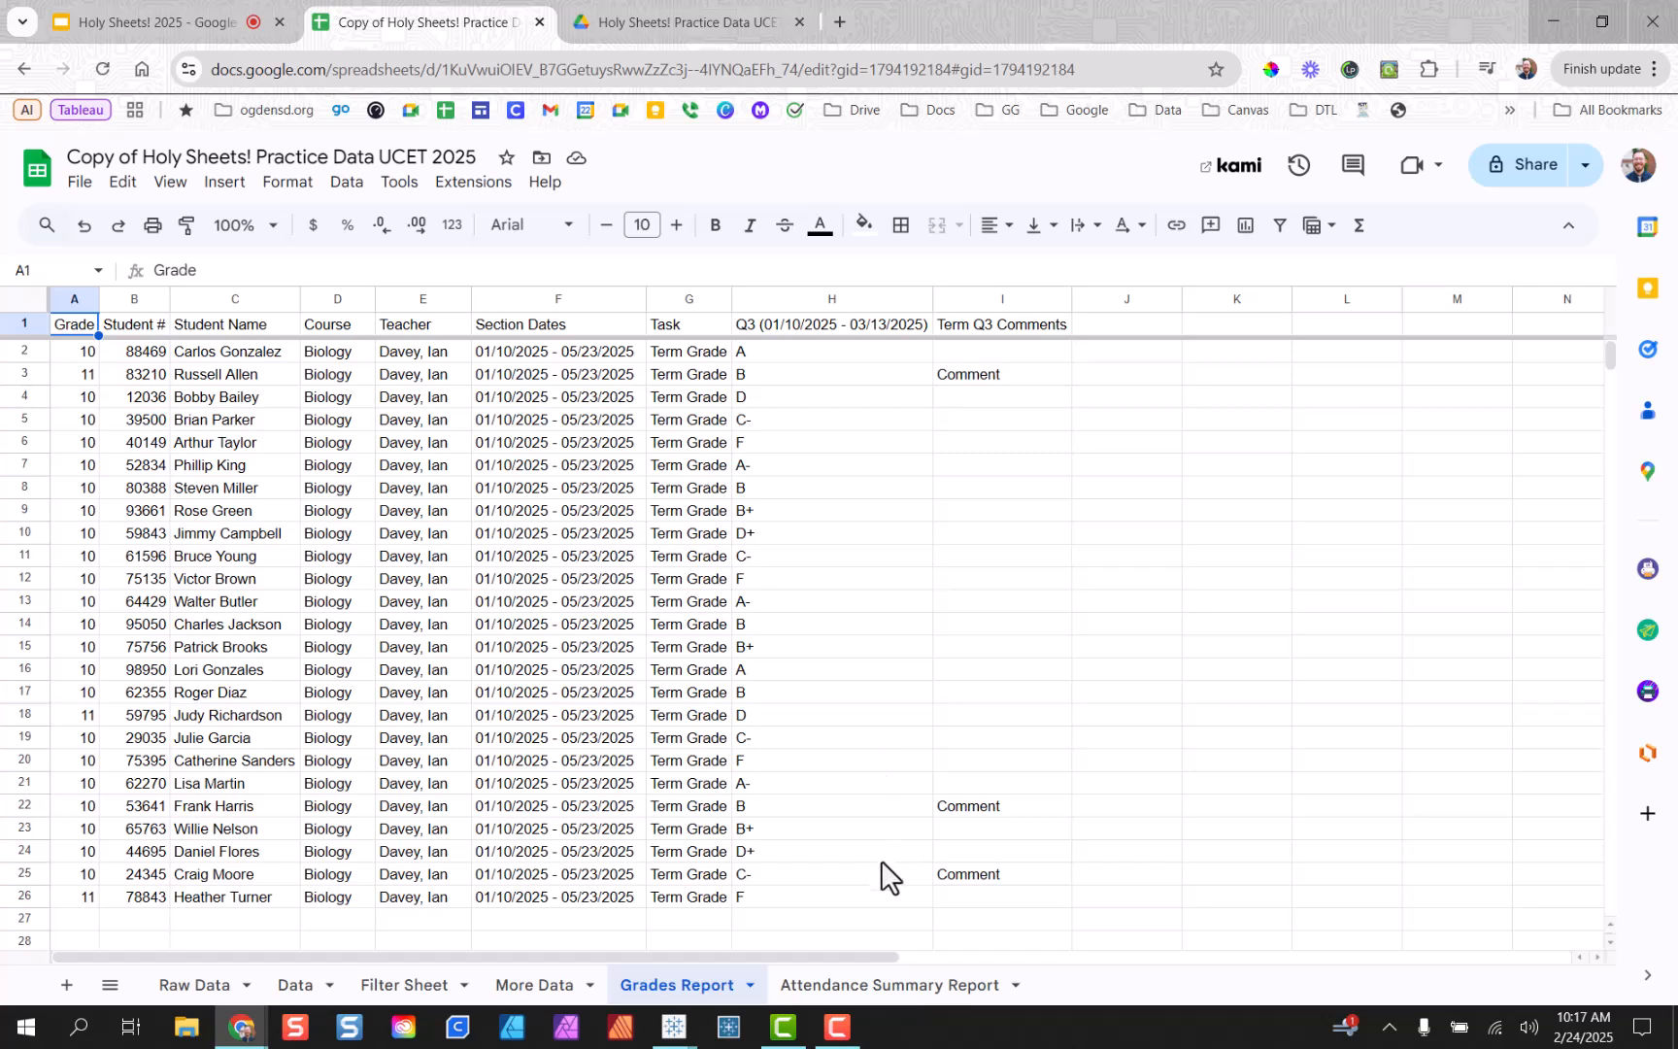
left_click(877, 986)
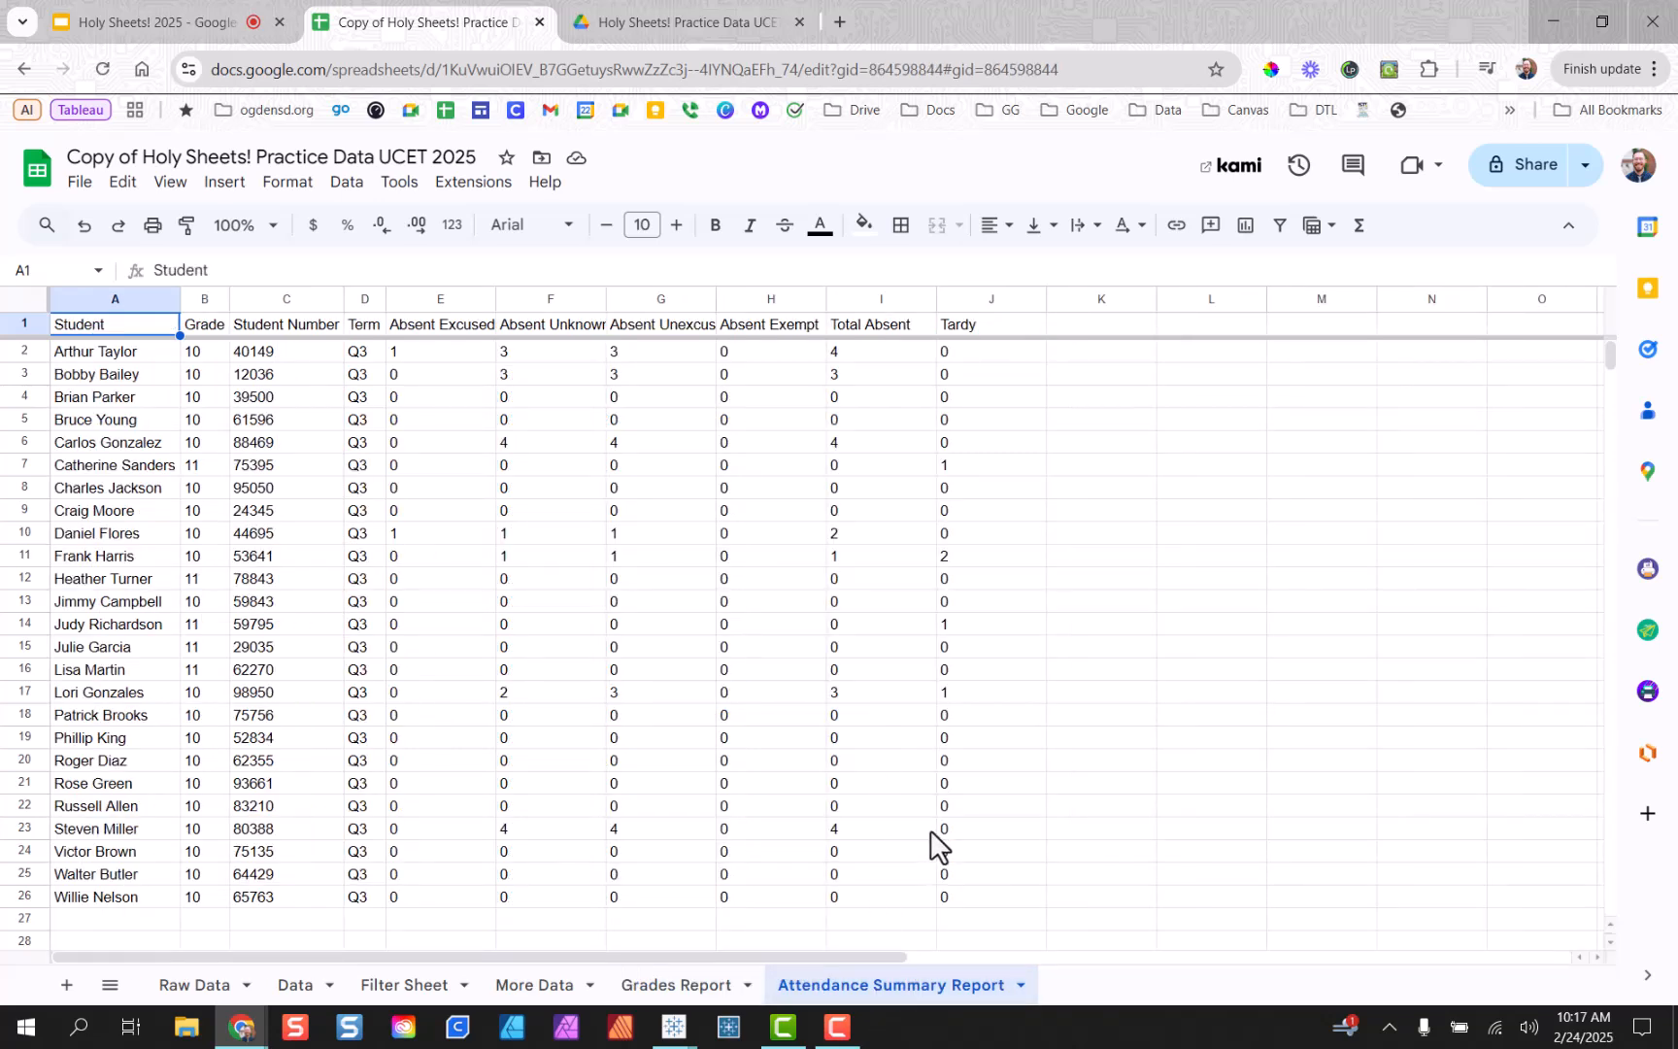
left_click(726, 988)
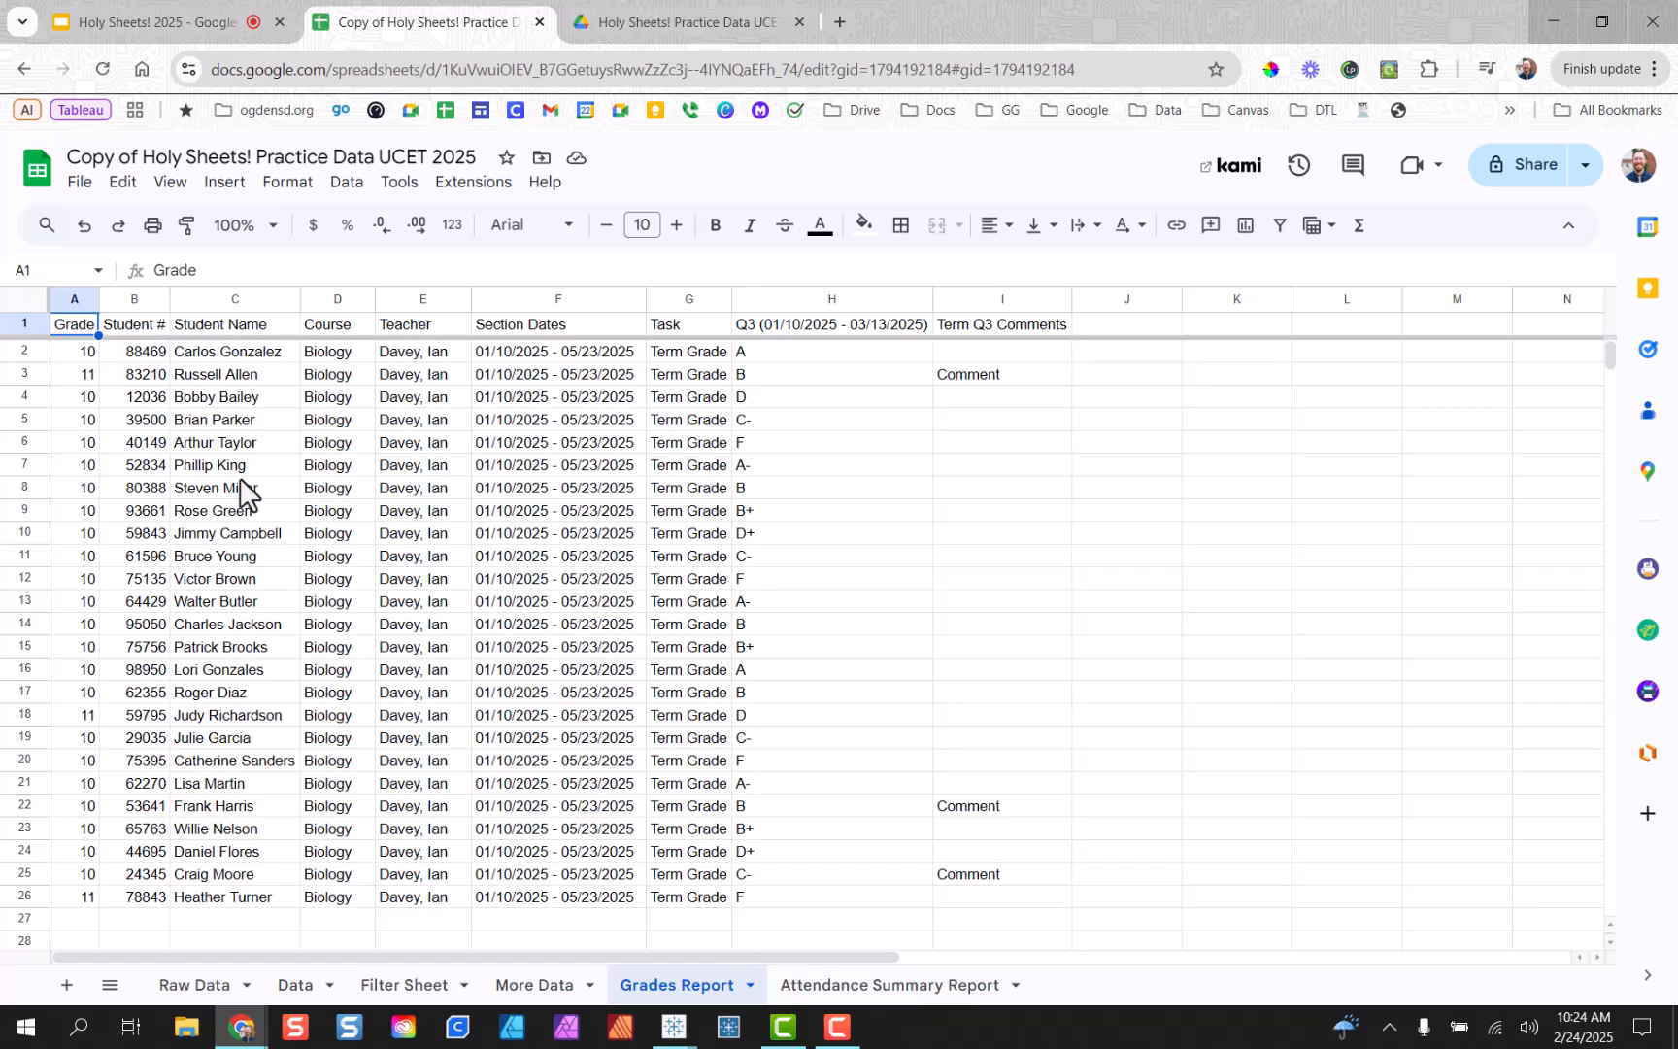
left_click_drag(158, 359, 156, 900)
left_click(93, 450)
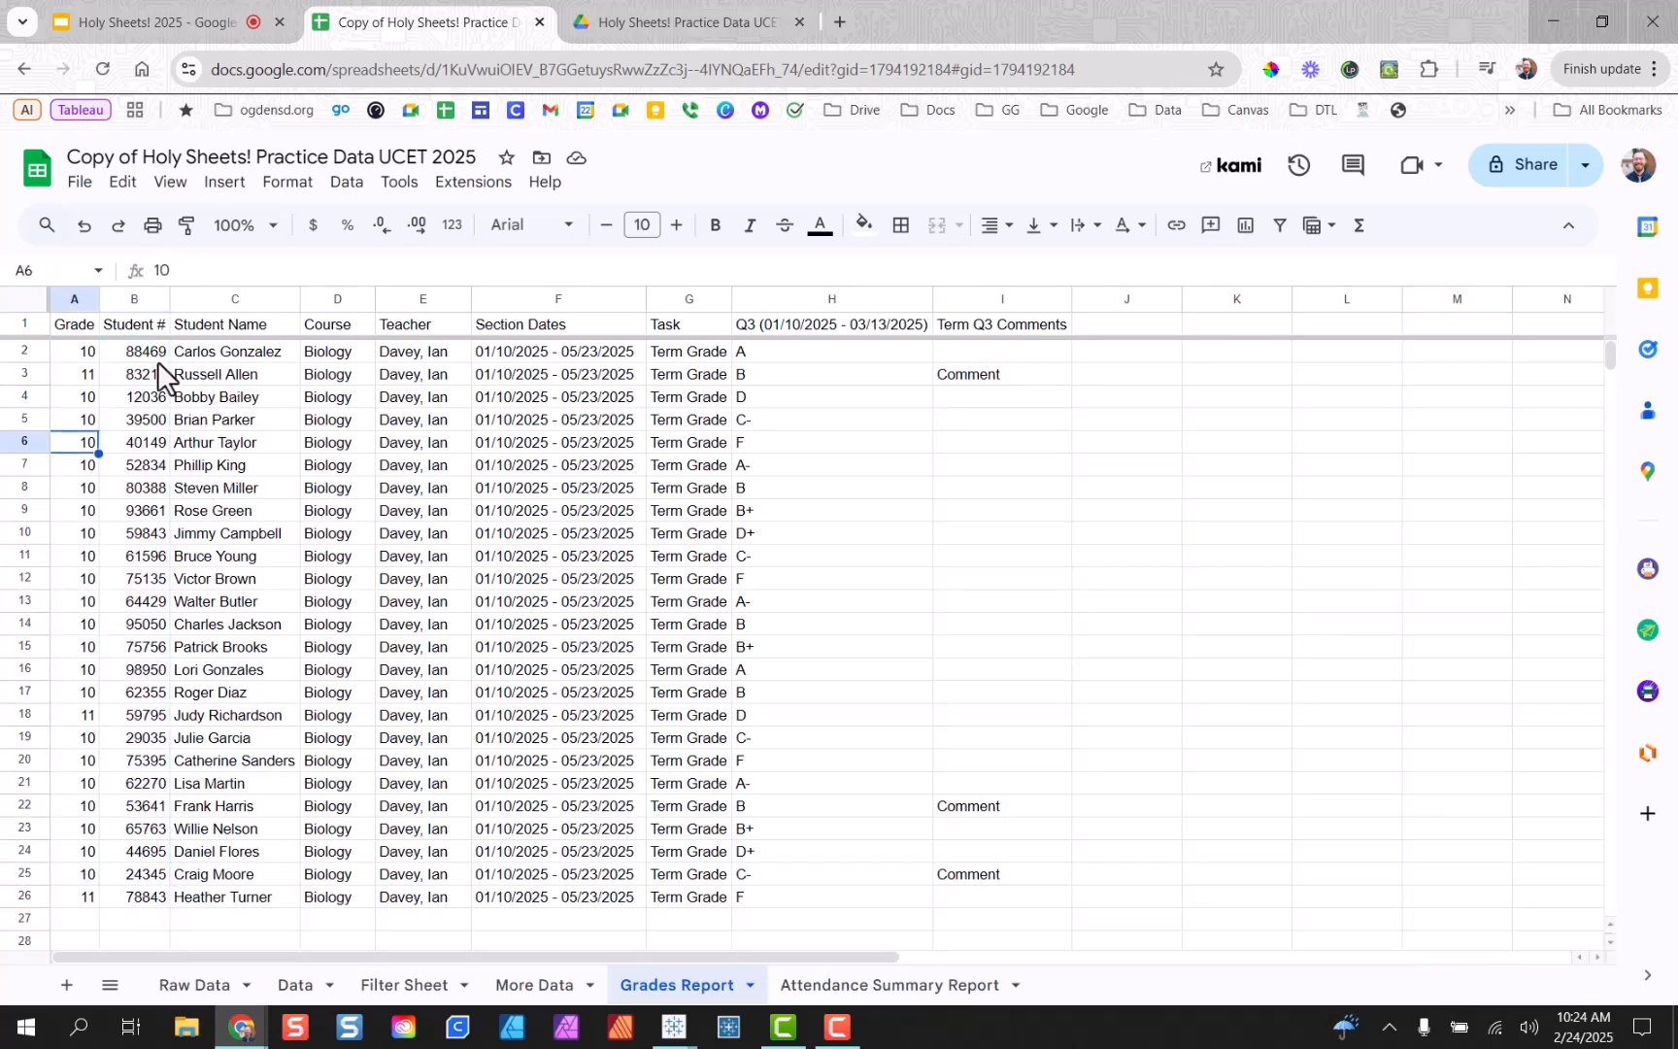
left_click_drag(232, 352, 269, 894)
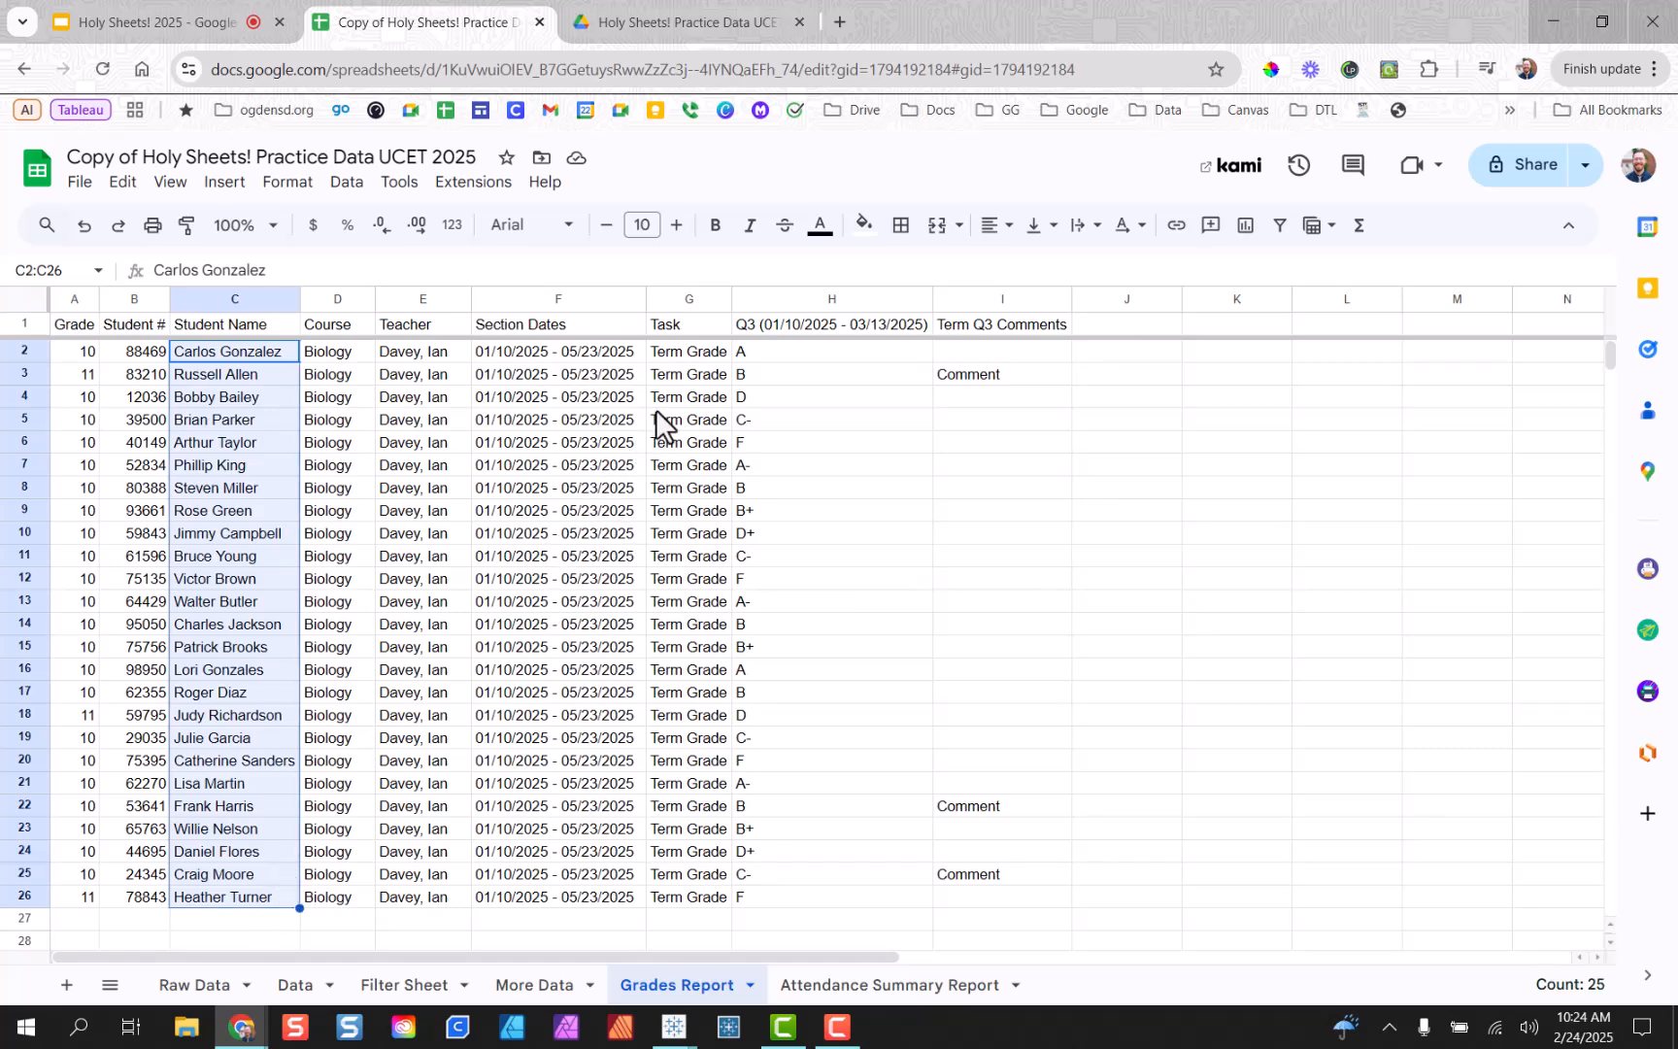
left_click_drag(745, 347, 755, 894)
left_click(924, 985)
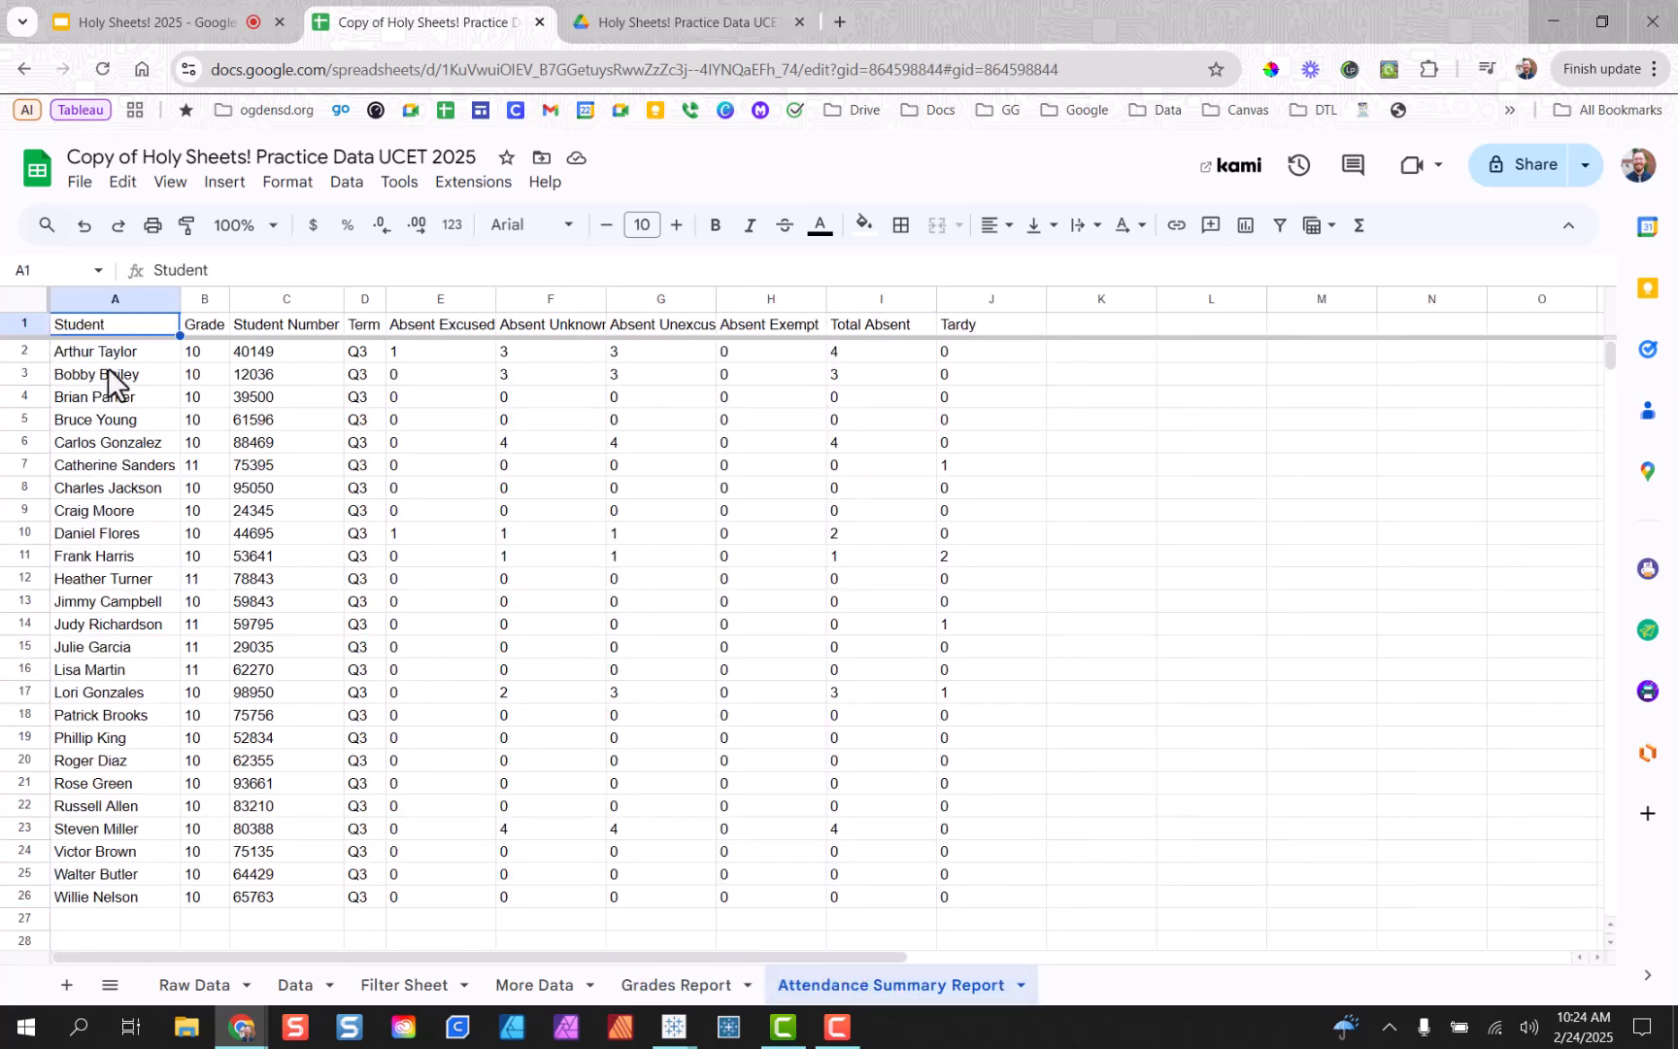
left_click_drag(128, 356, 124, 626)
left_click_drag(281, 357, 308, 559)
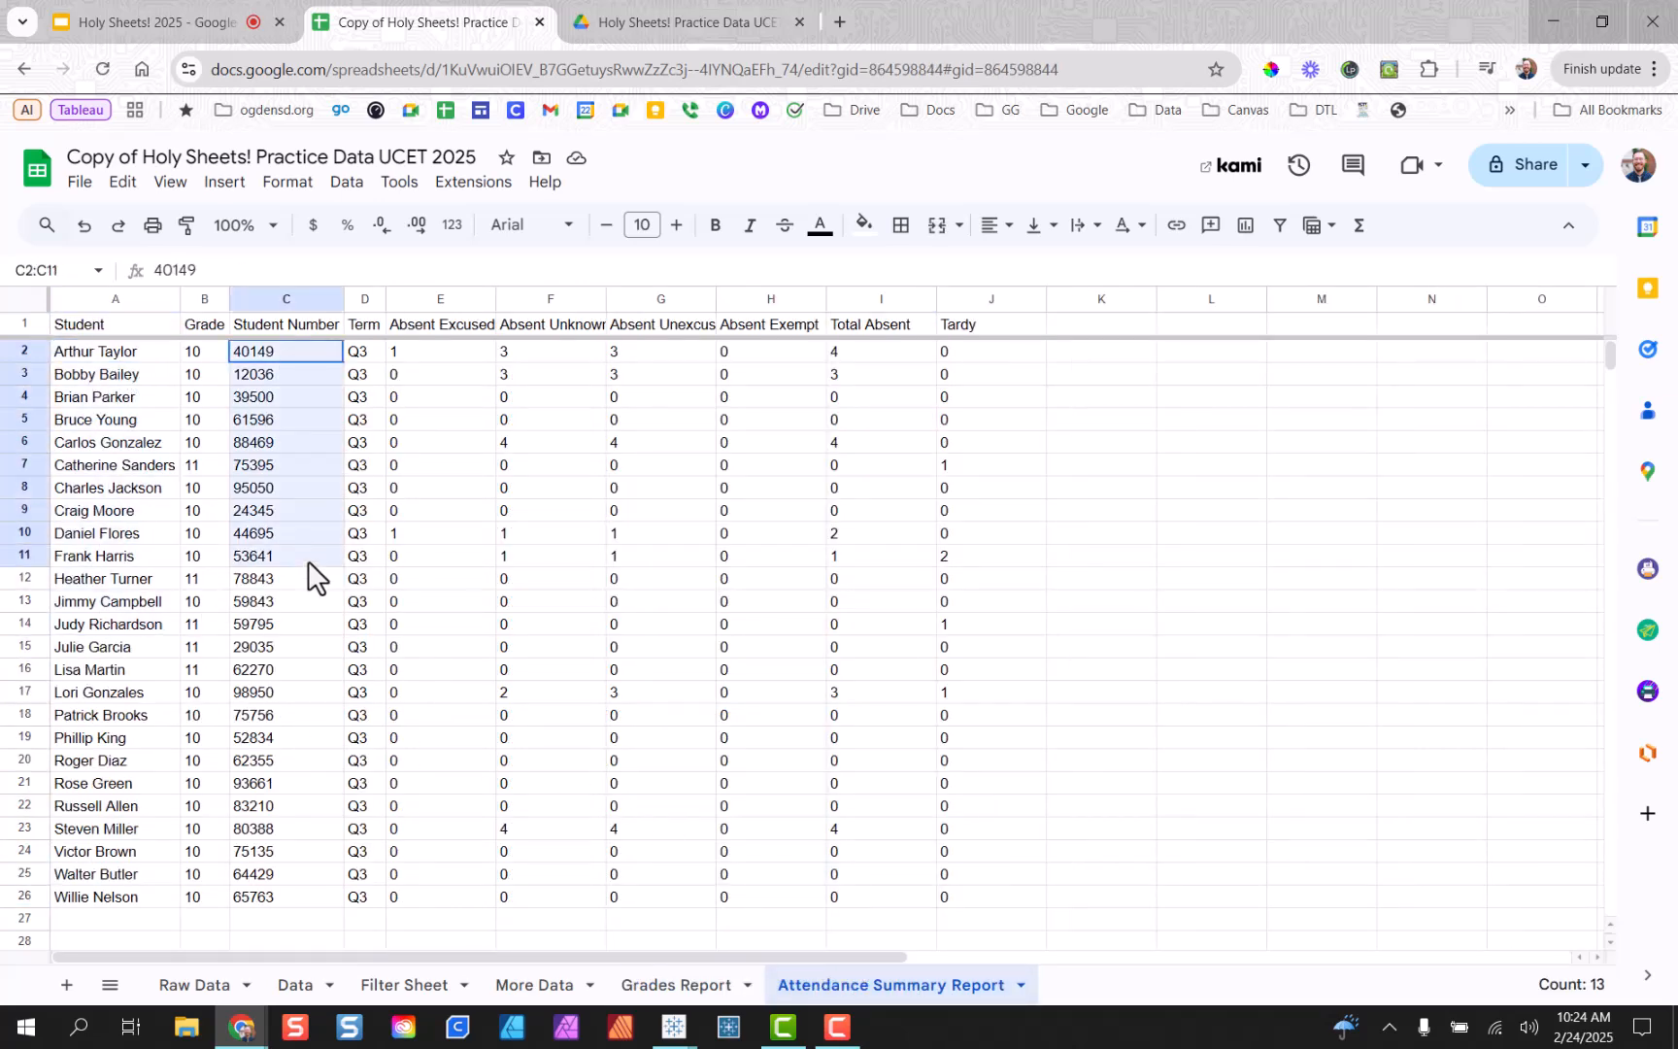
left_click_drag(442, 358, 953, 831)
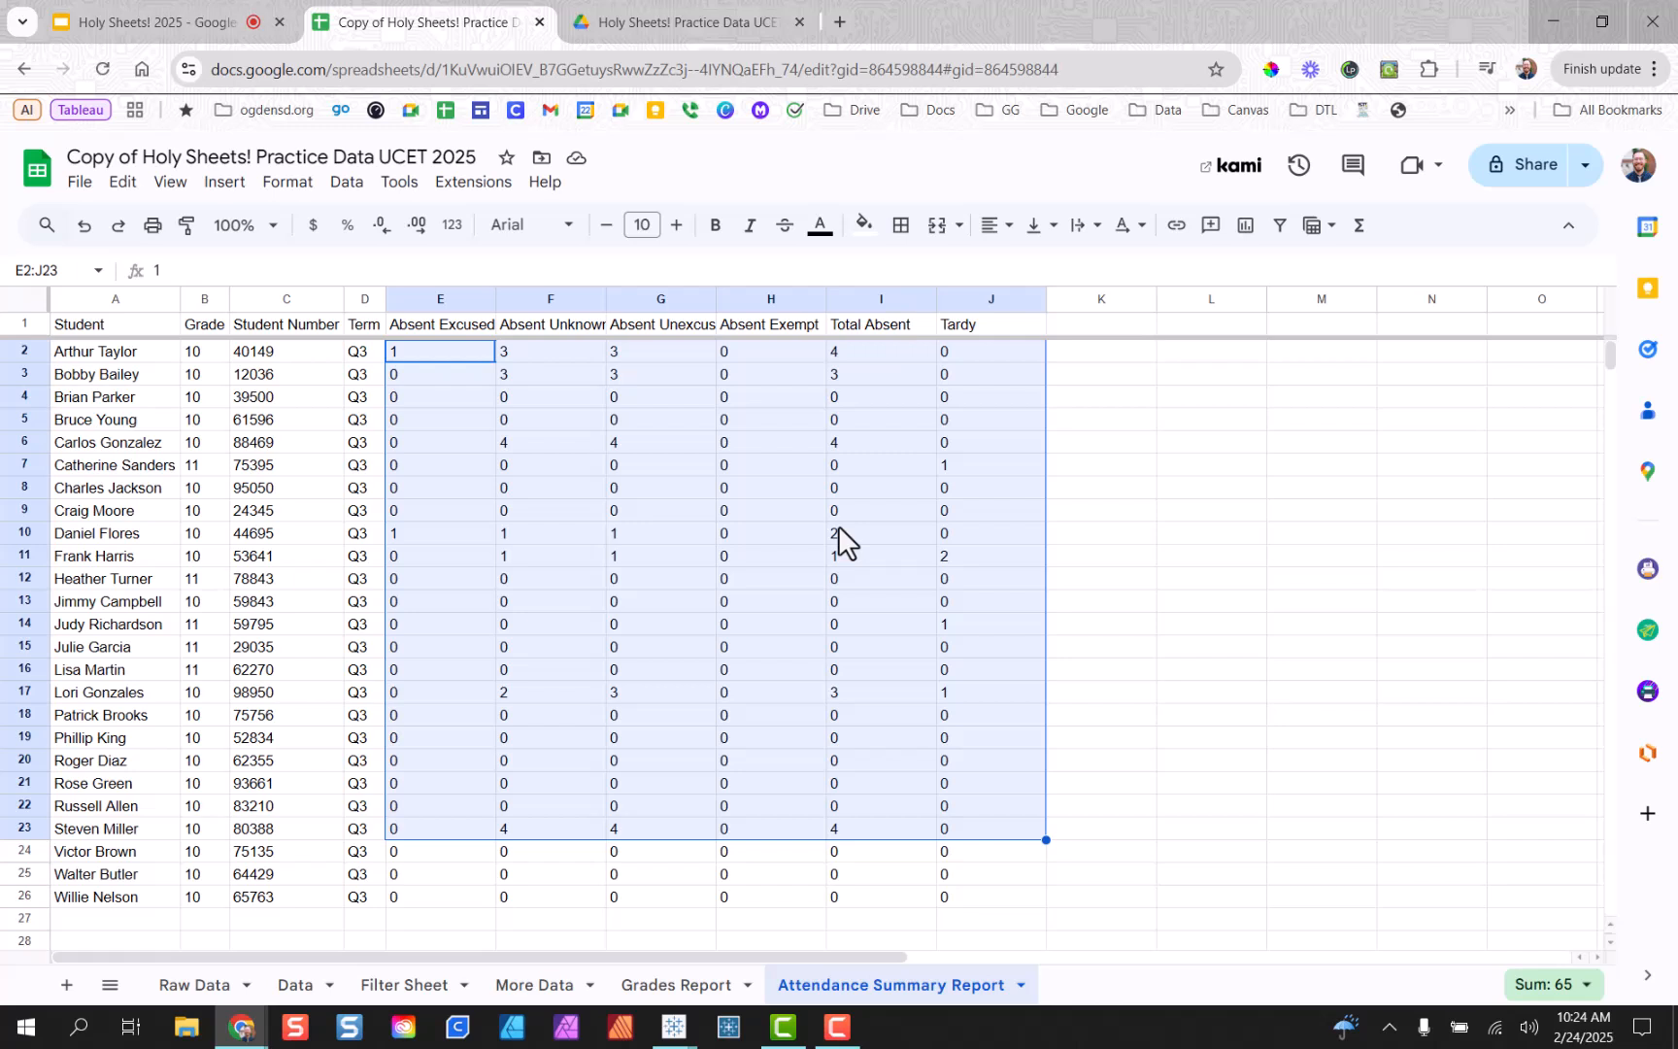
left_click(905, 564)
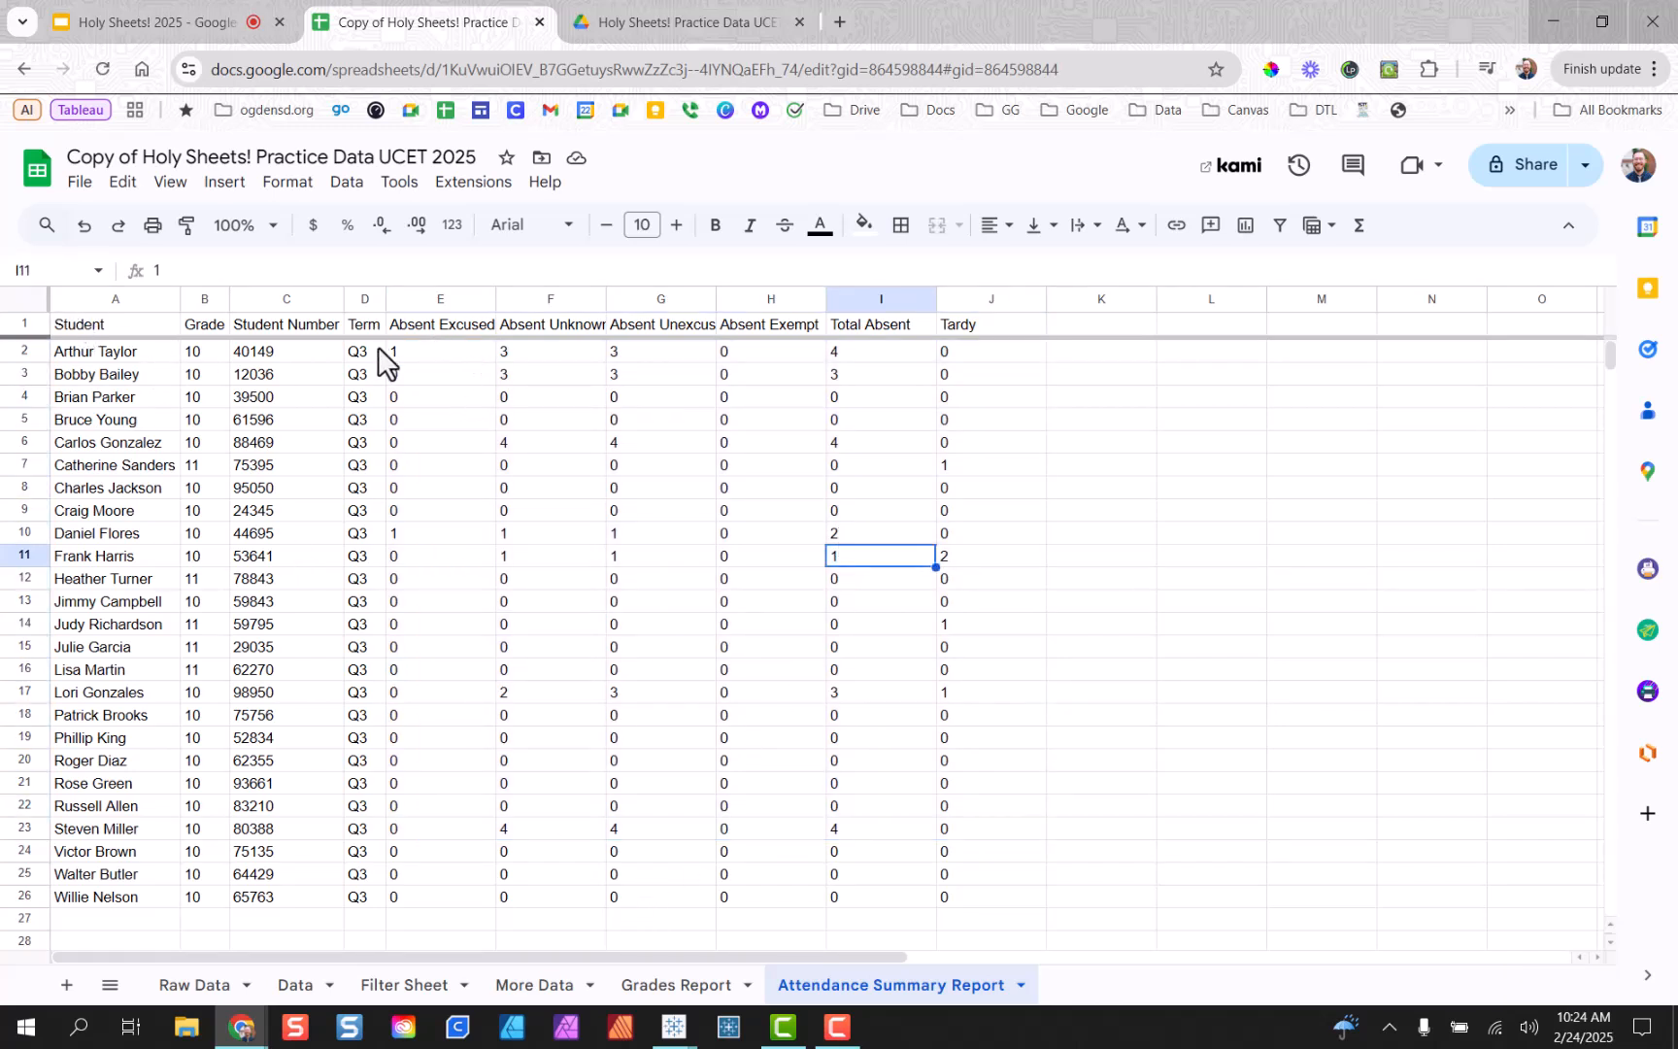
Copy the attendance headers Term through Tardy into Grades Report starting at J1.
left_click_drag(372, 325, 973, 332)
key("ctrl+c")
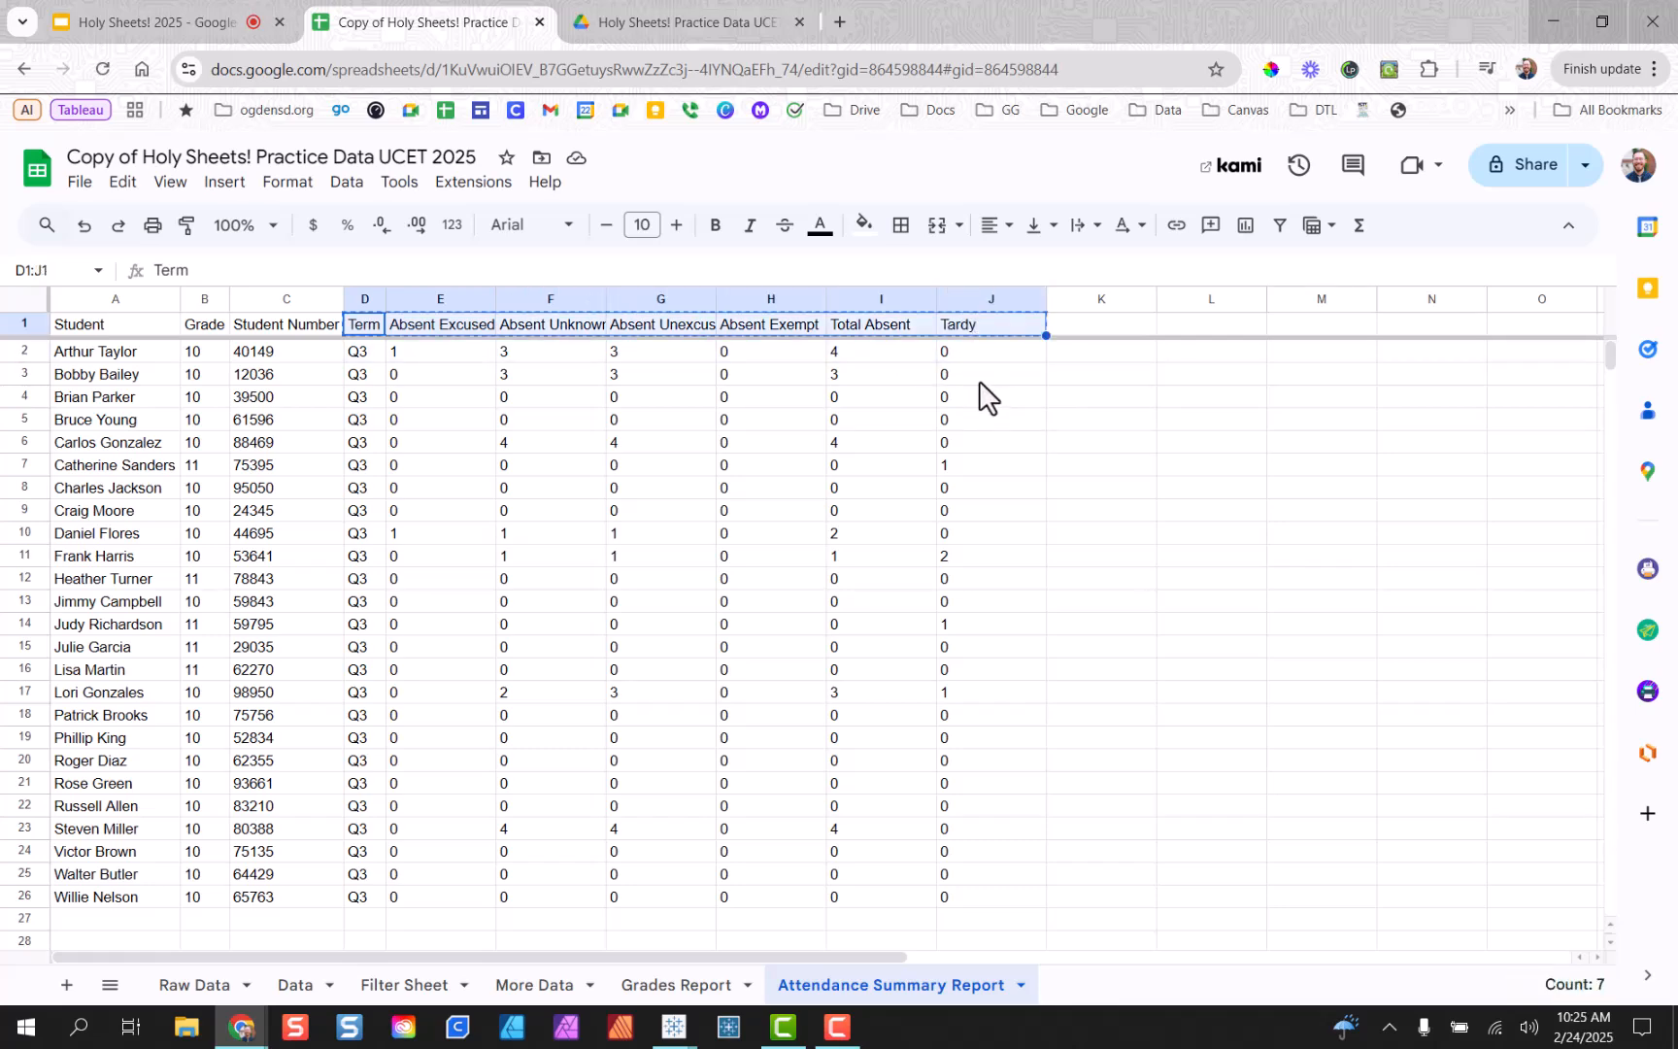
left_click(679, 985)
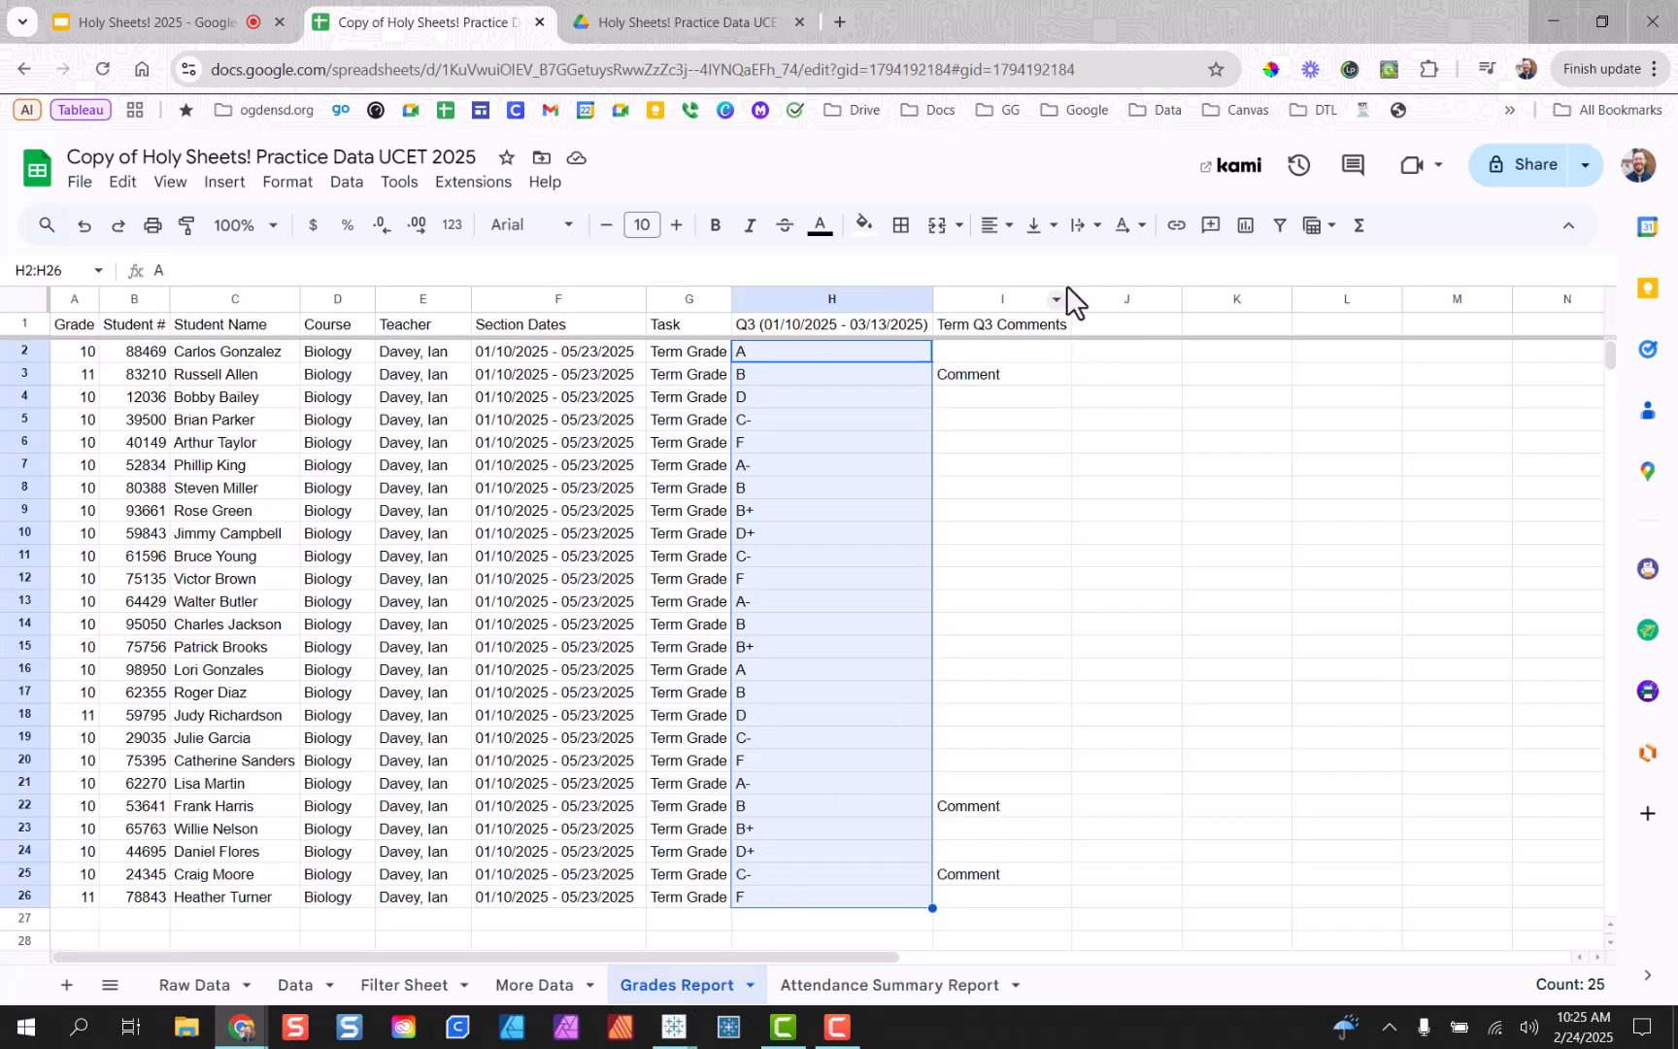
left_click(1131, 329)
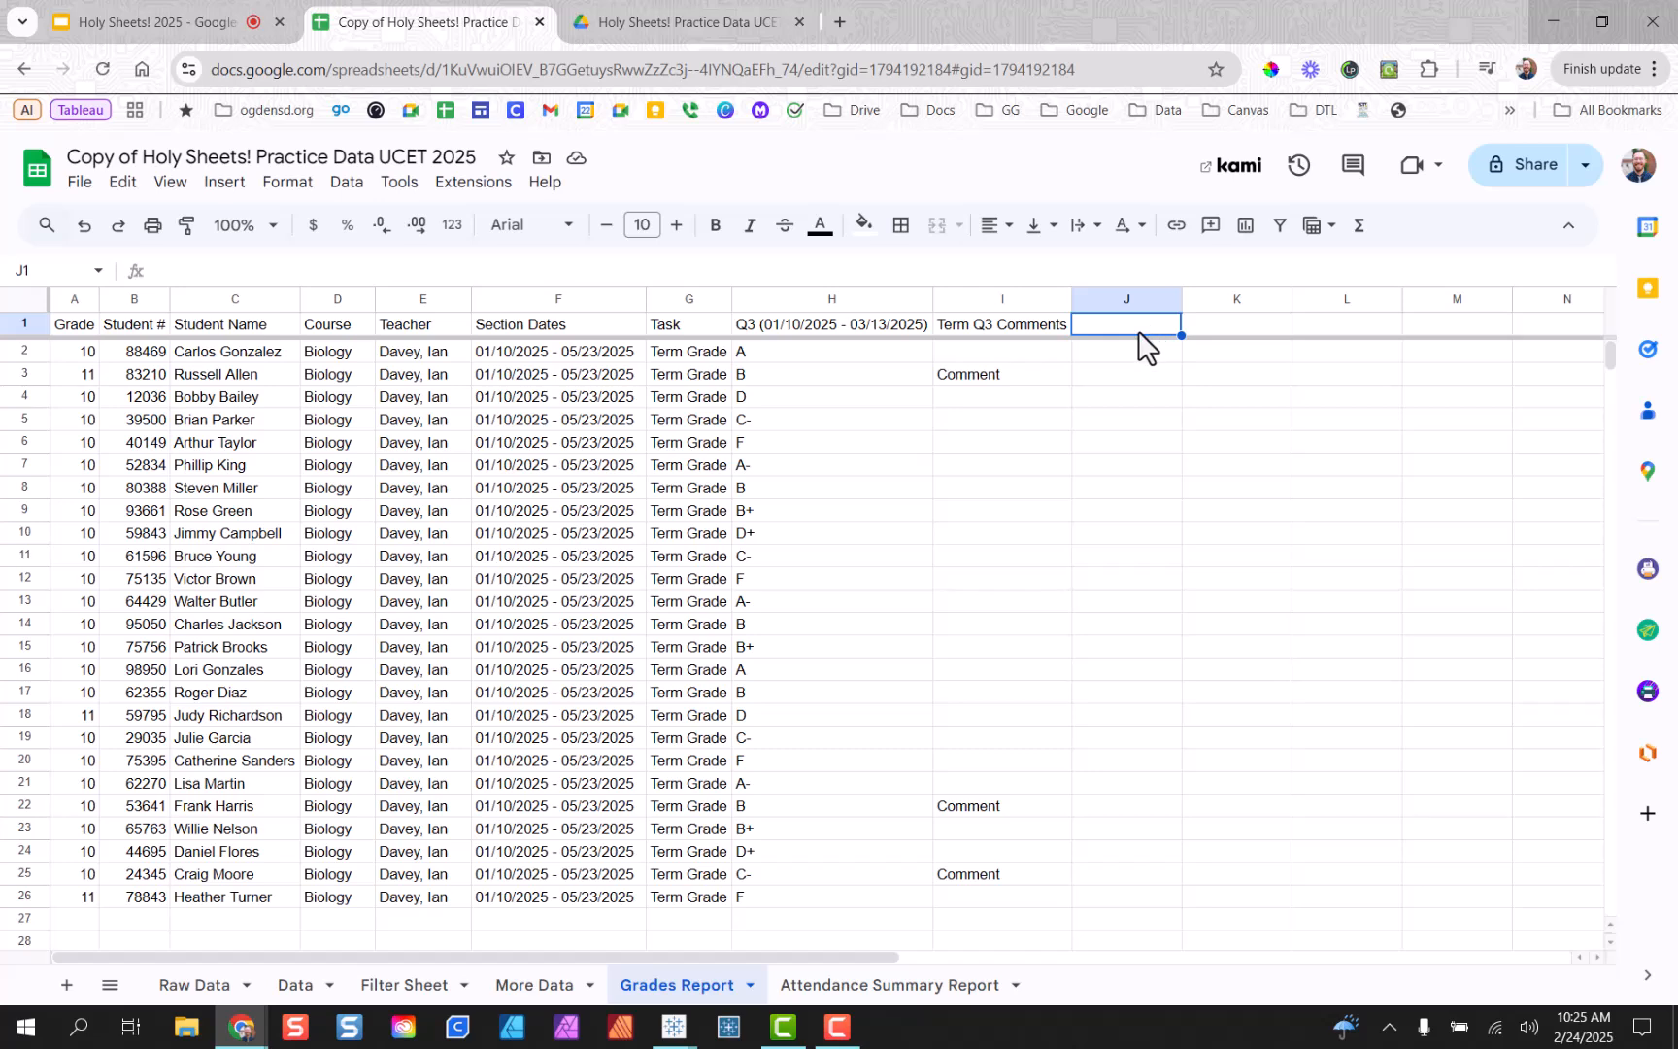
key("ctrl+v")
Review the empty row-2 cells under the new headers, ending back at J2.
left_click(1122, 354)
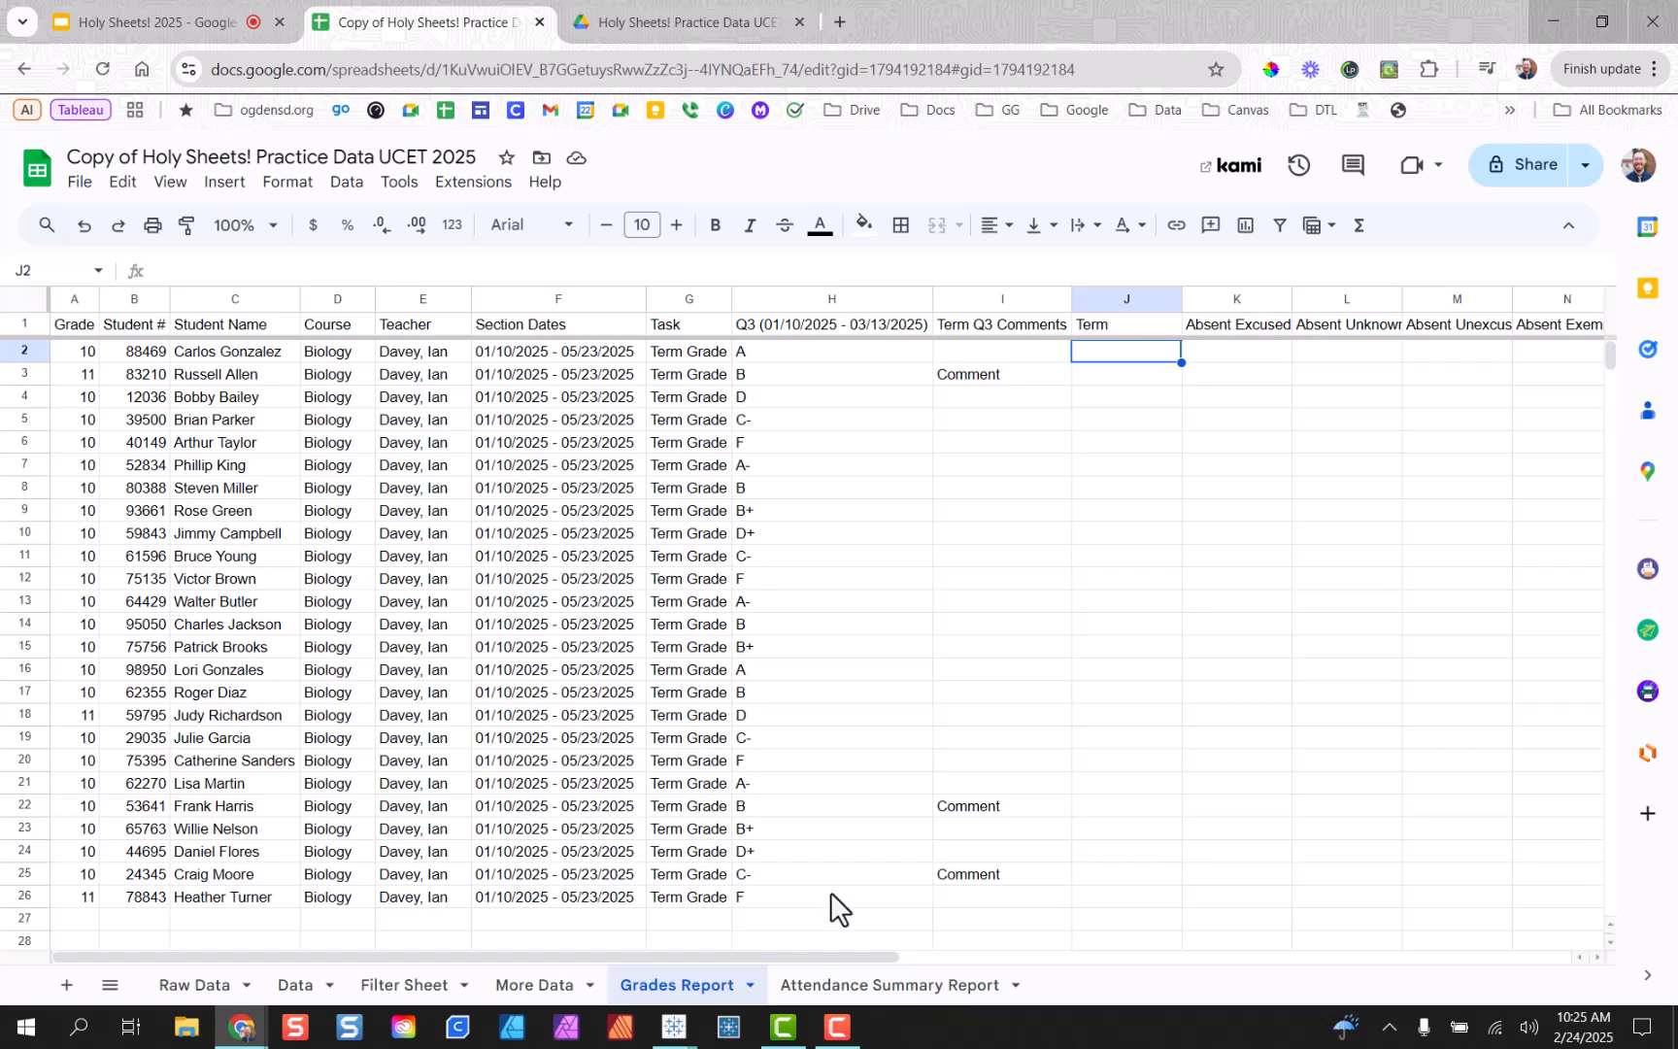
left_click(1214, 357)
left_click(1330, 357)
left_click(1432, 355)
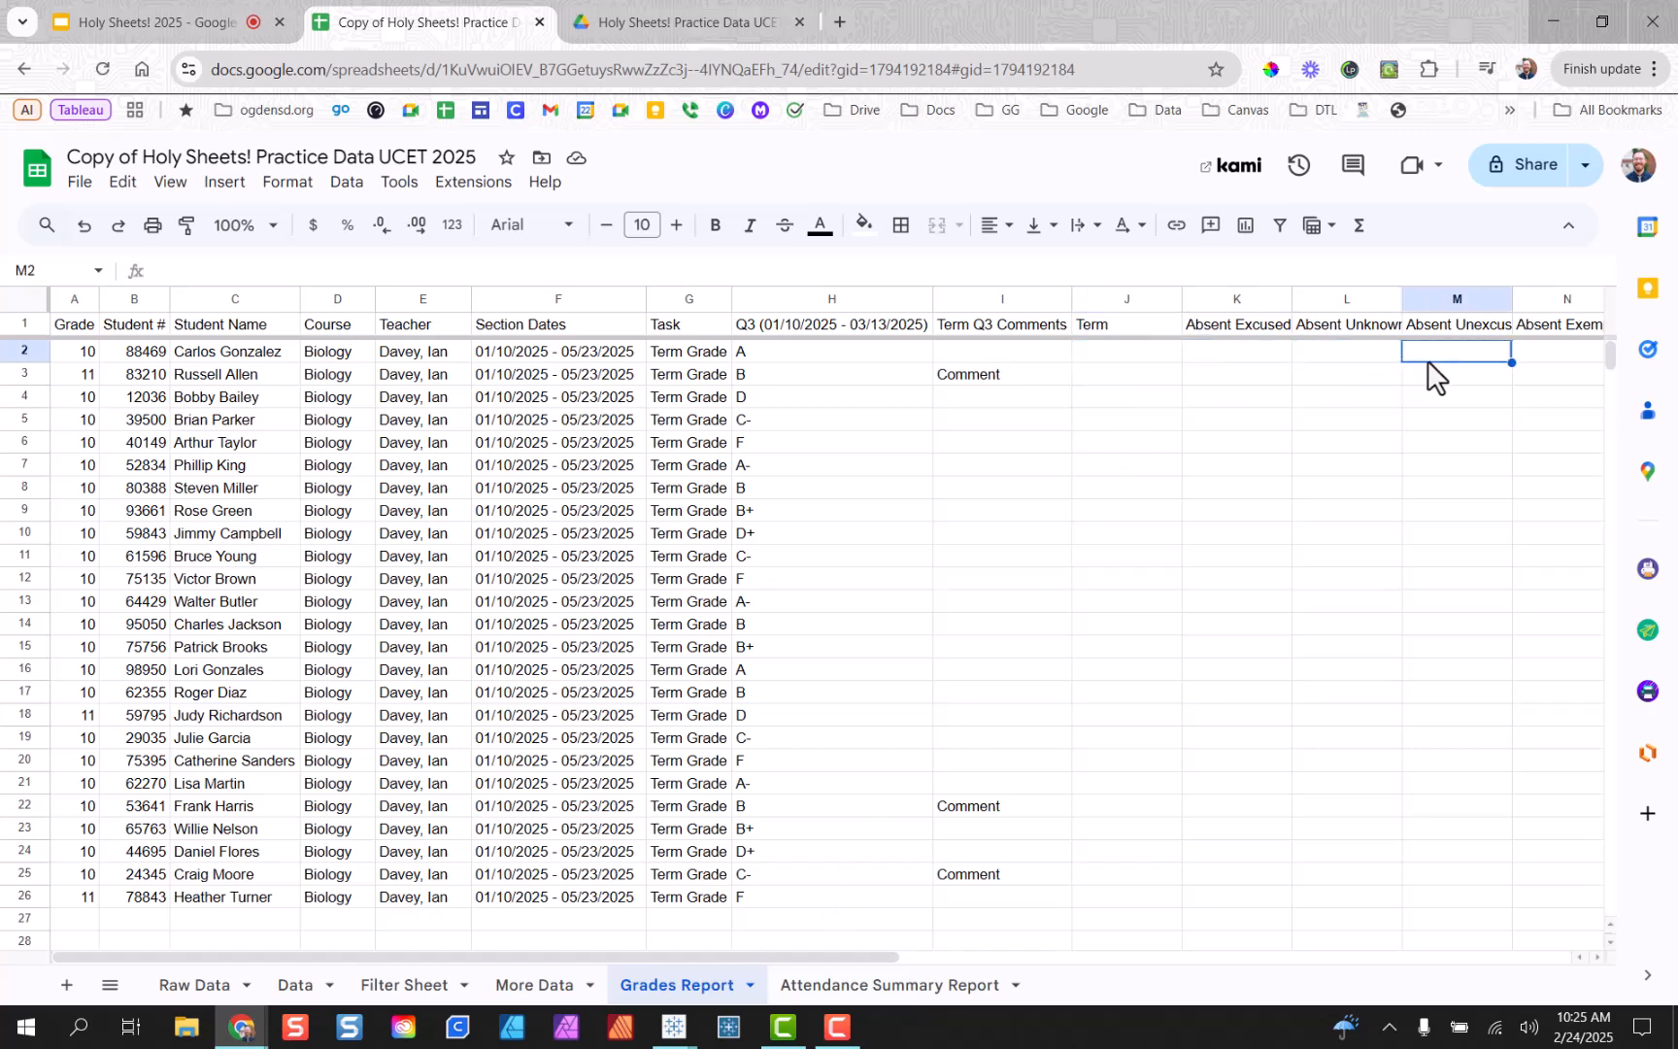
left_click(1518, 358)
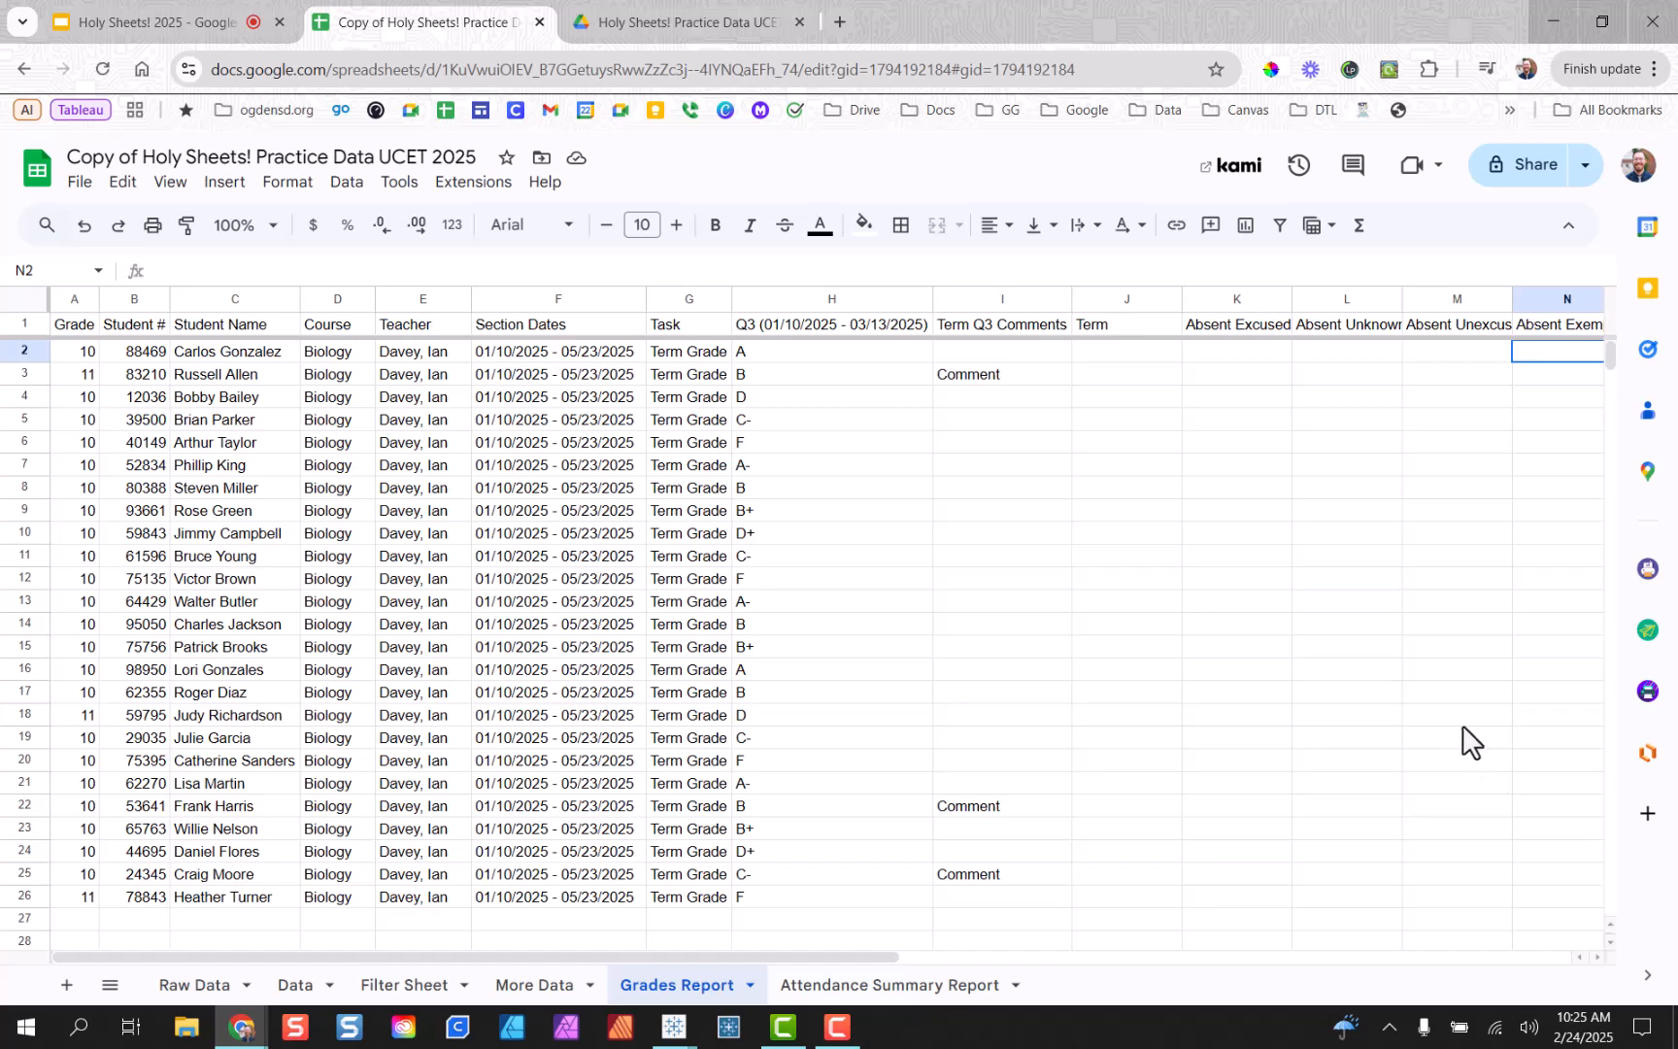
left_click(1119, 358)
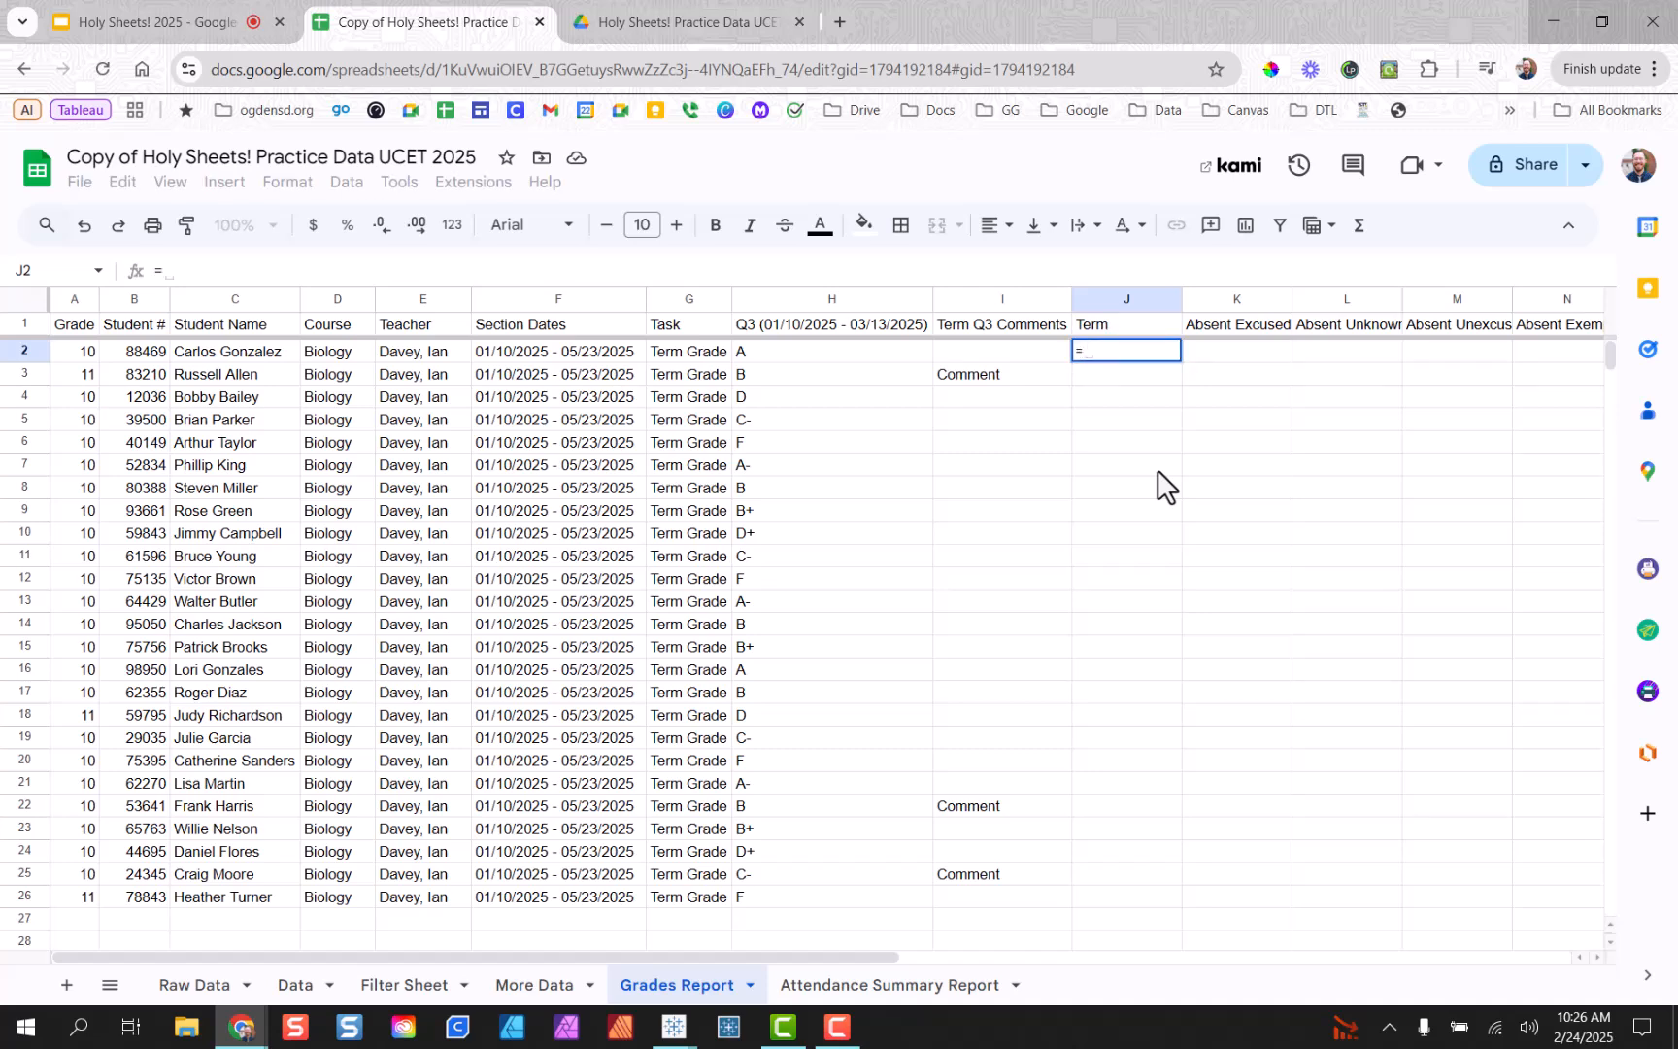
Type =query('Attendance Summary Report'!C:L,"Select C,D,E,F... in J2, fixing the sheet-name typo.
type("q")
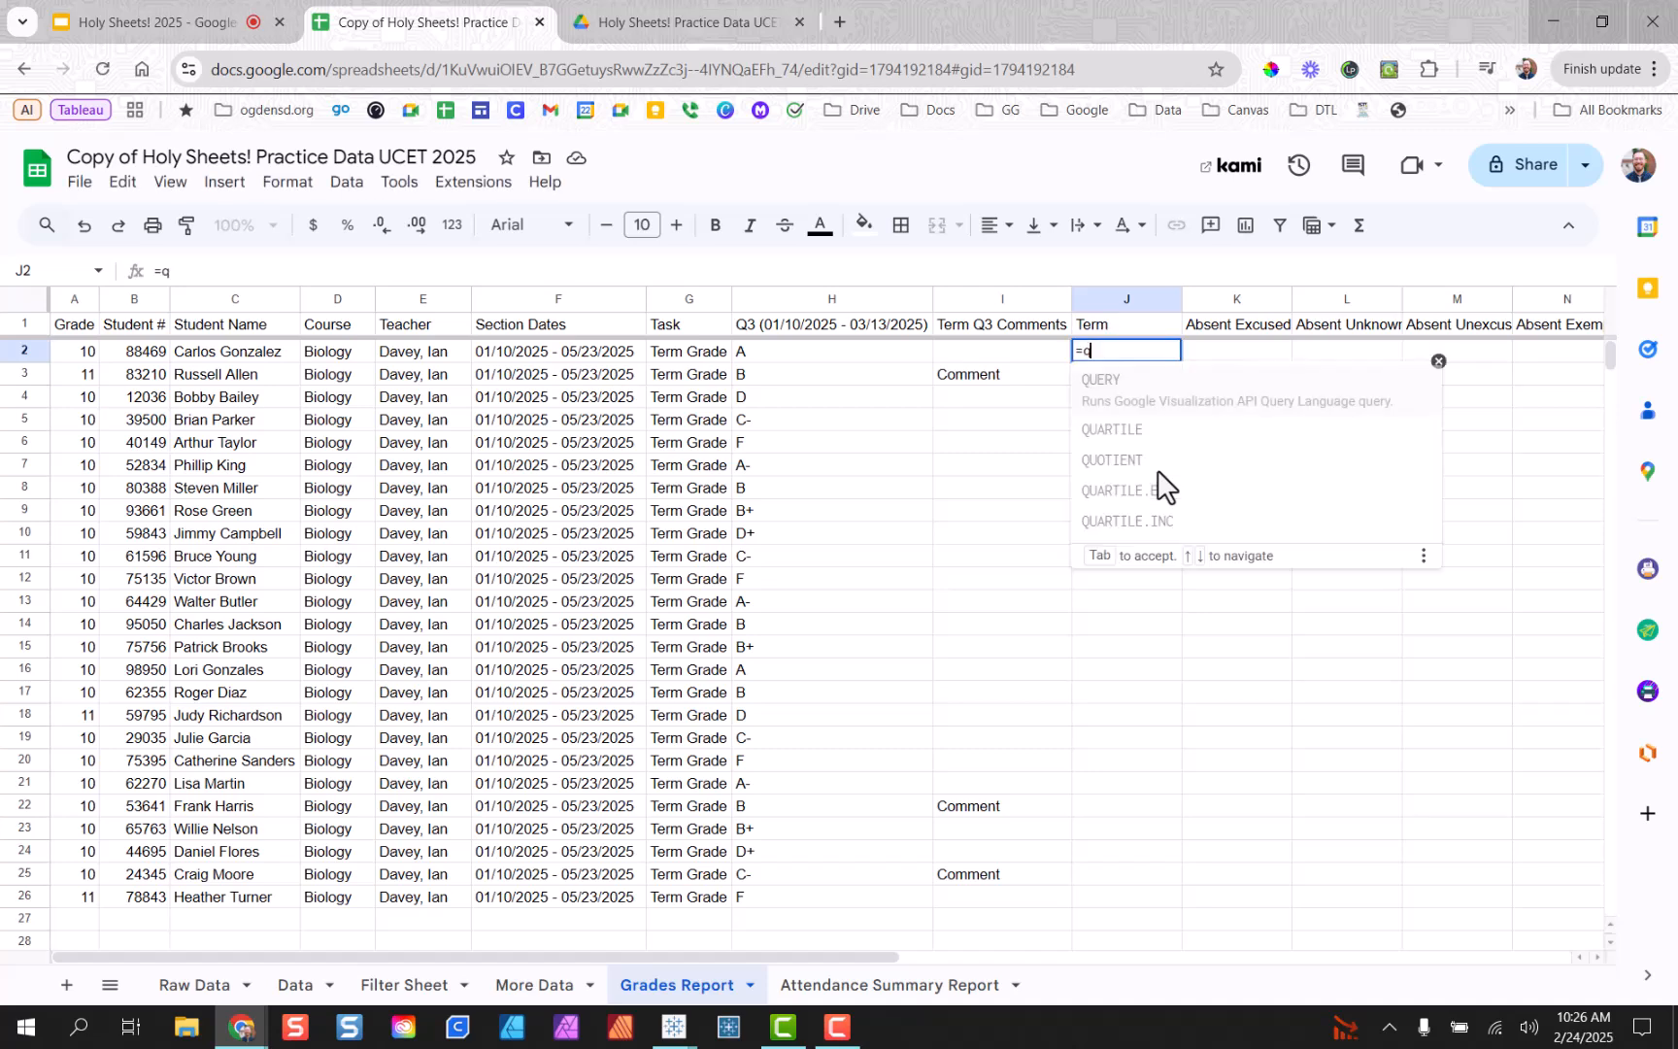
type("uery")
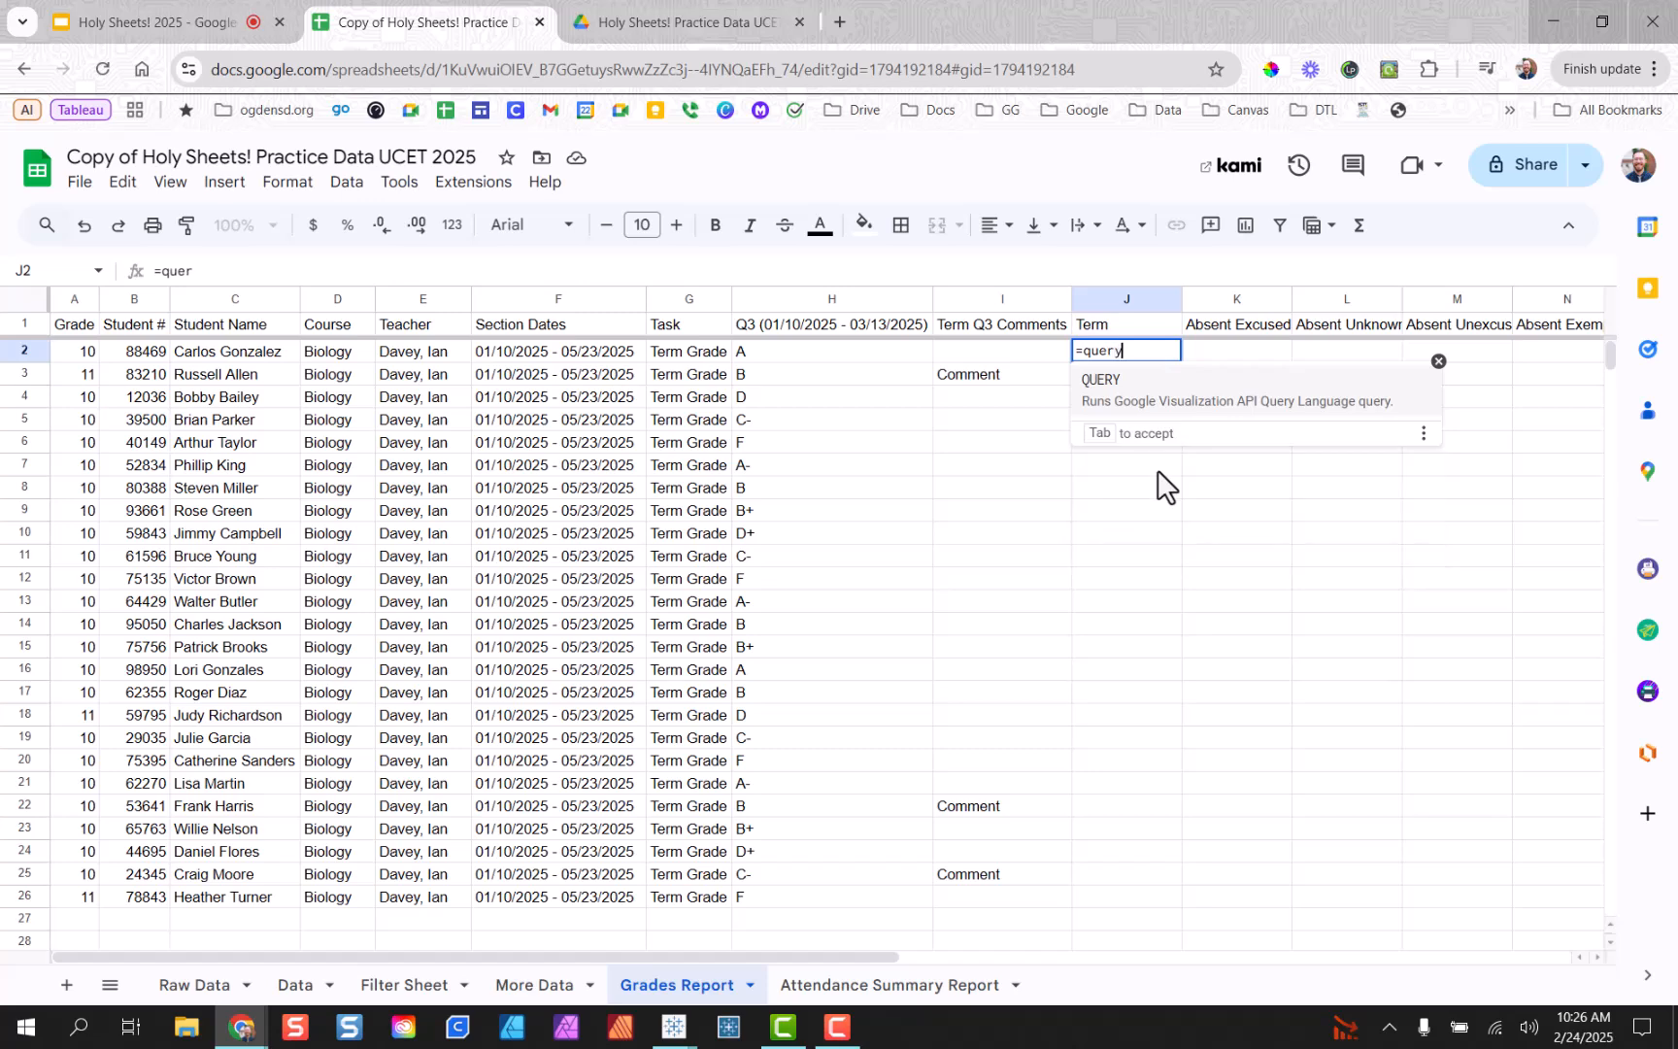
type("(")
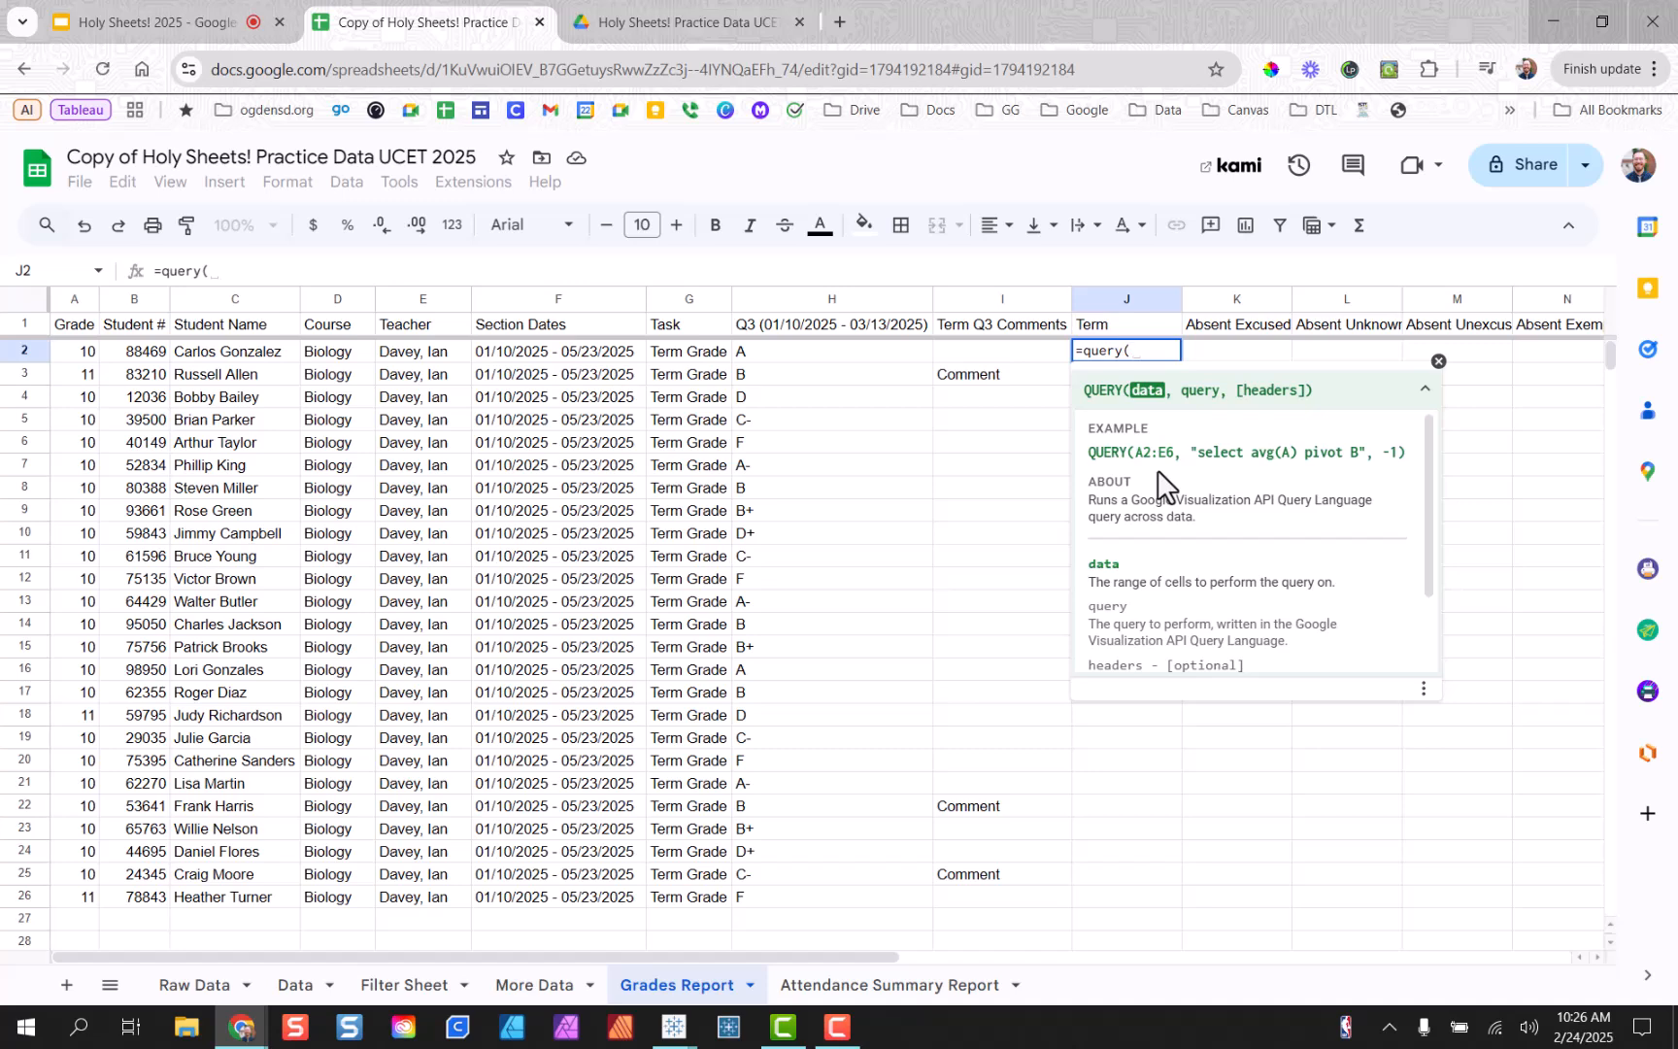
type("'")
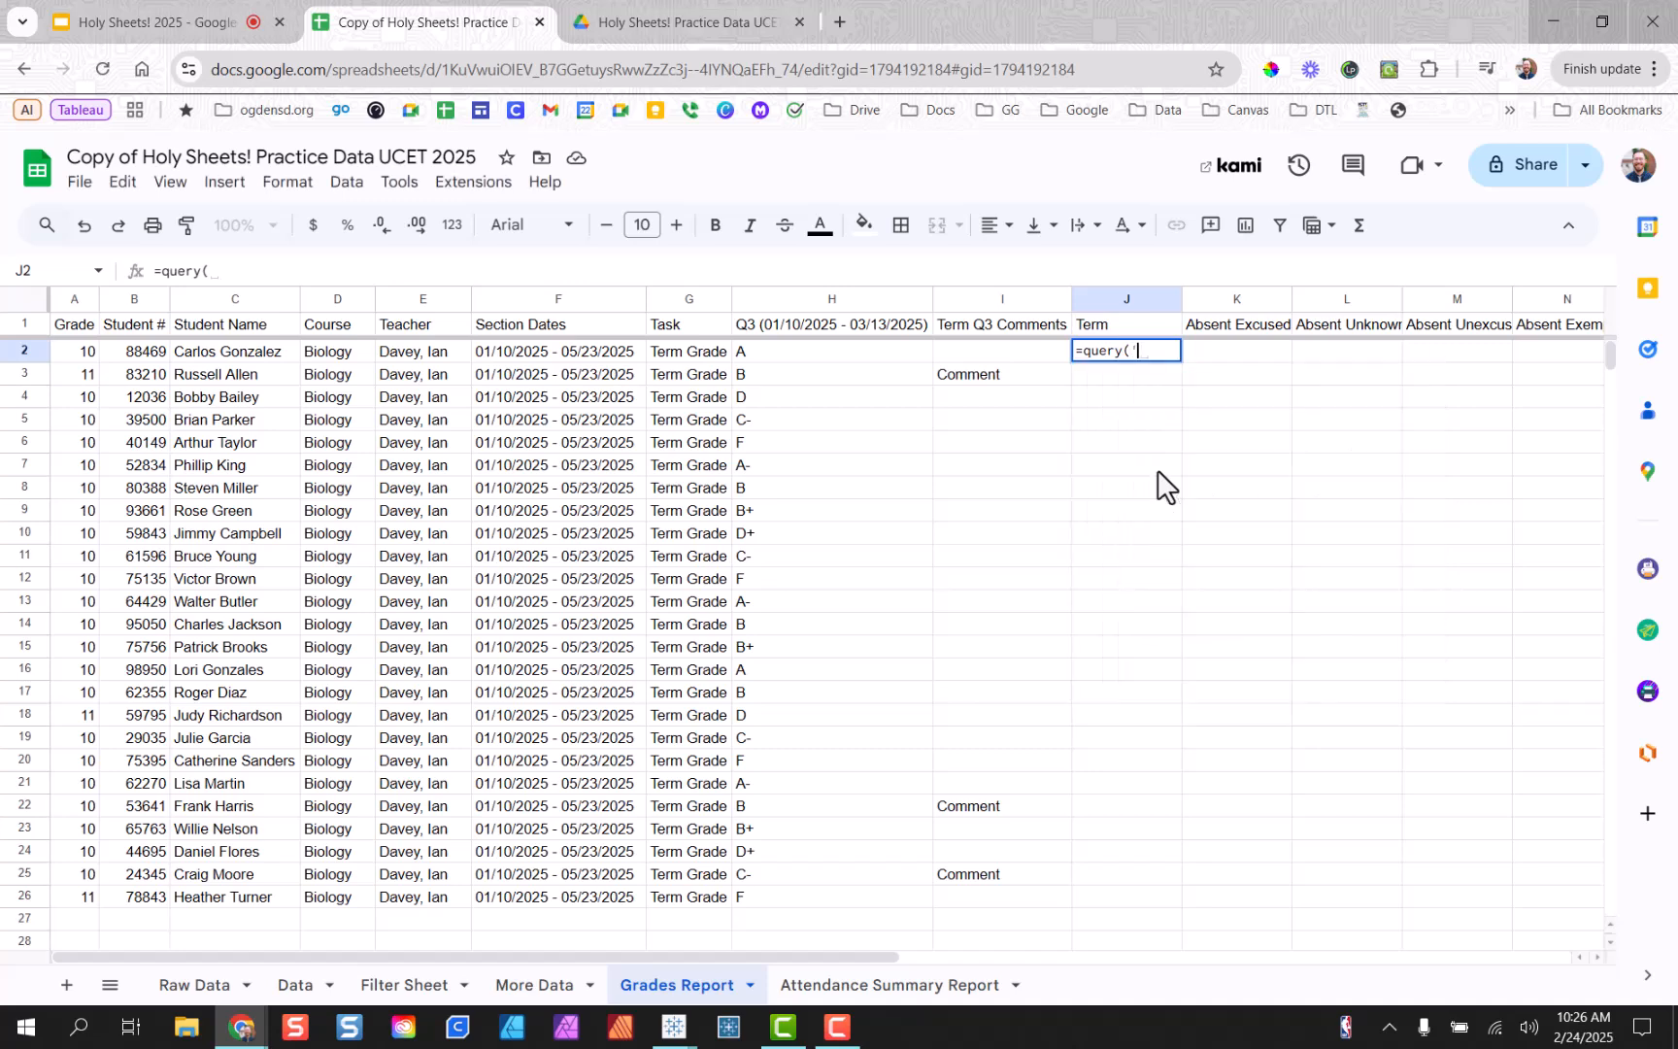
type("Attendace Sum")
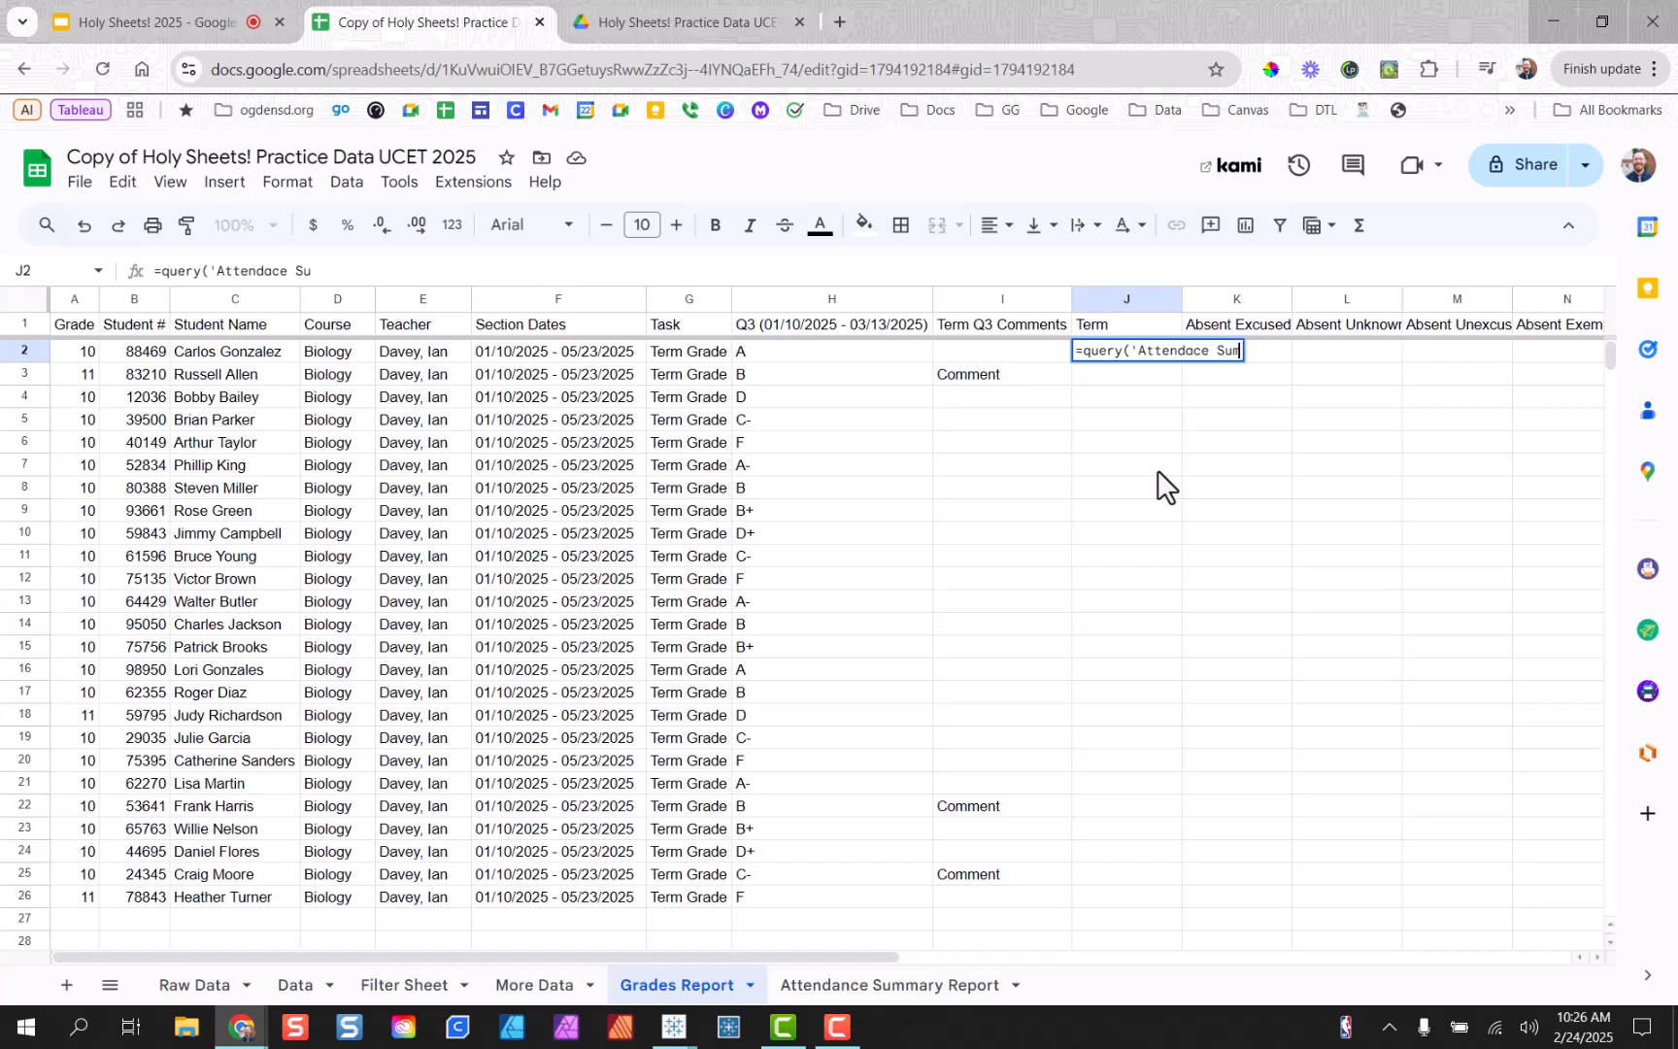
type("mary Report'")
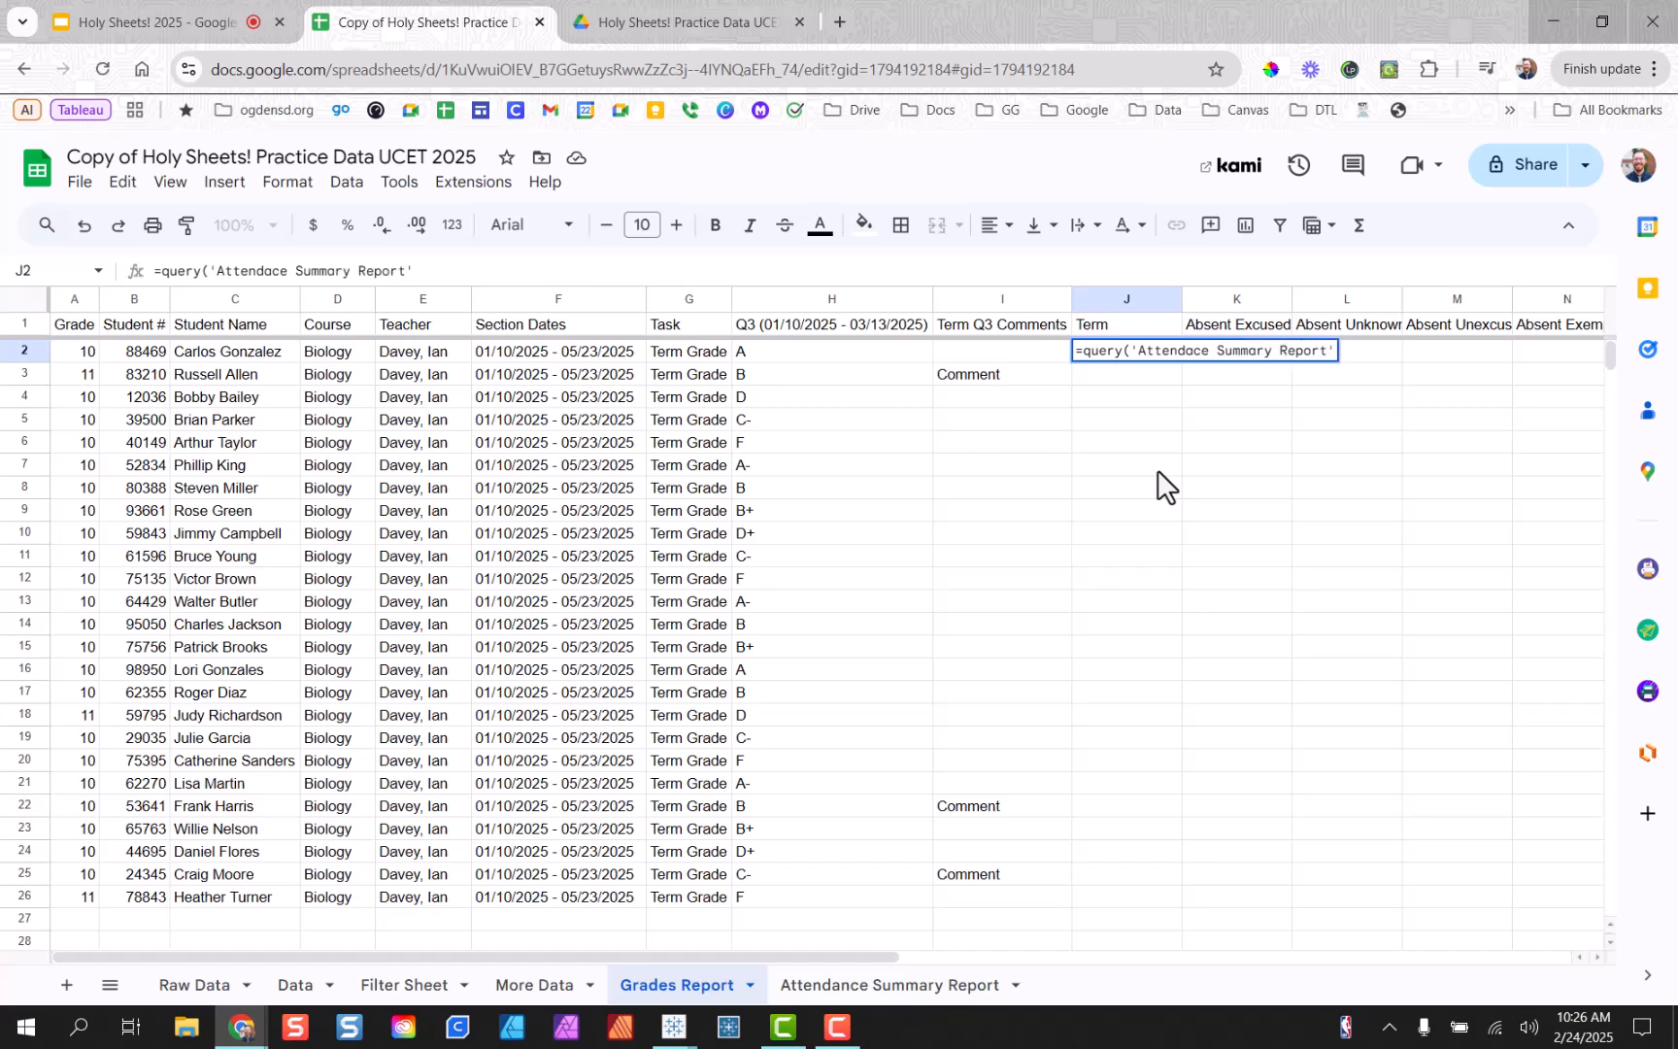
type("!")
type("C:")
type("L")
left_click(1193, 351)
type("n")
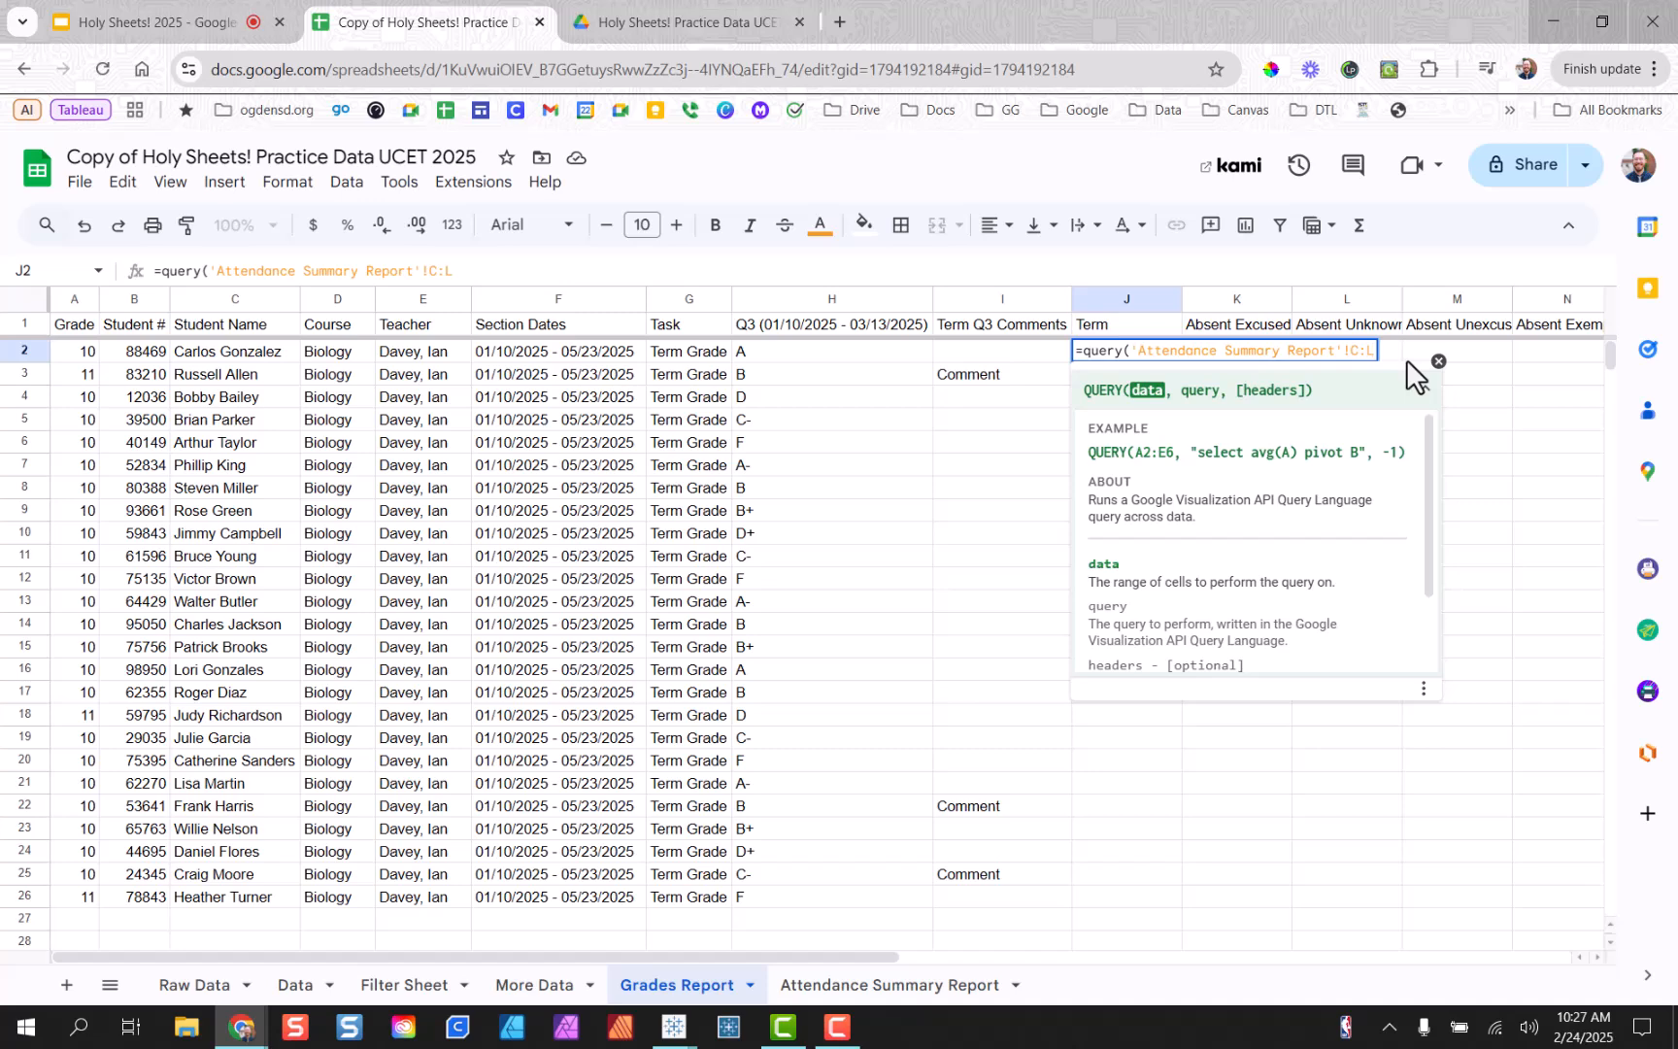
type(",")
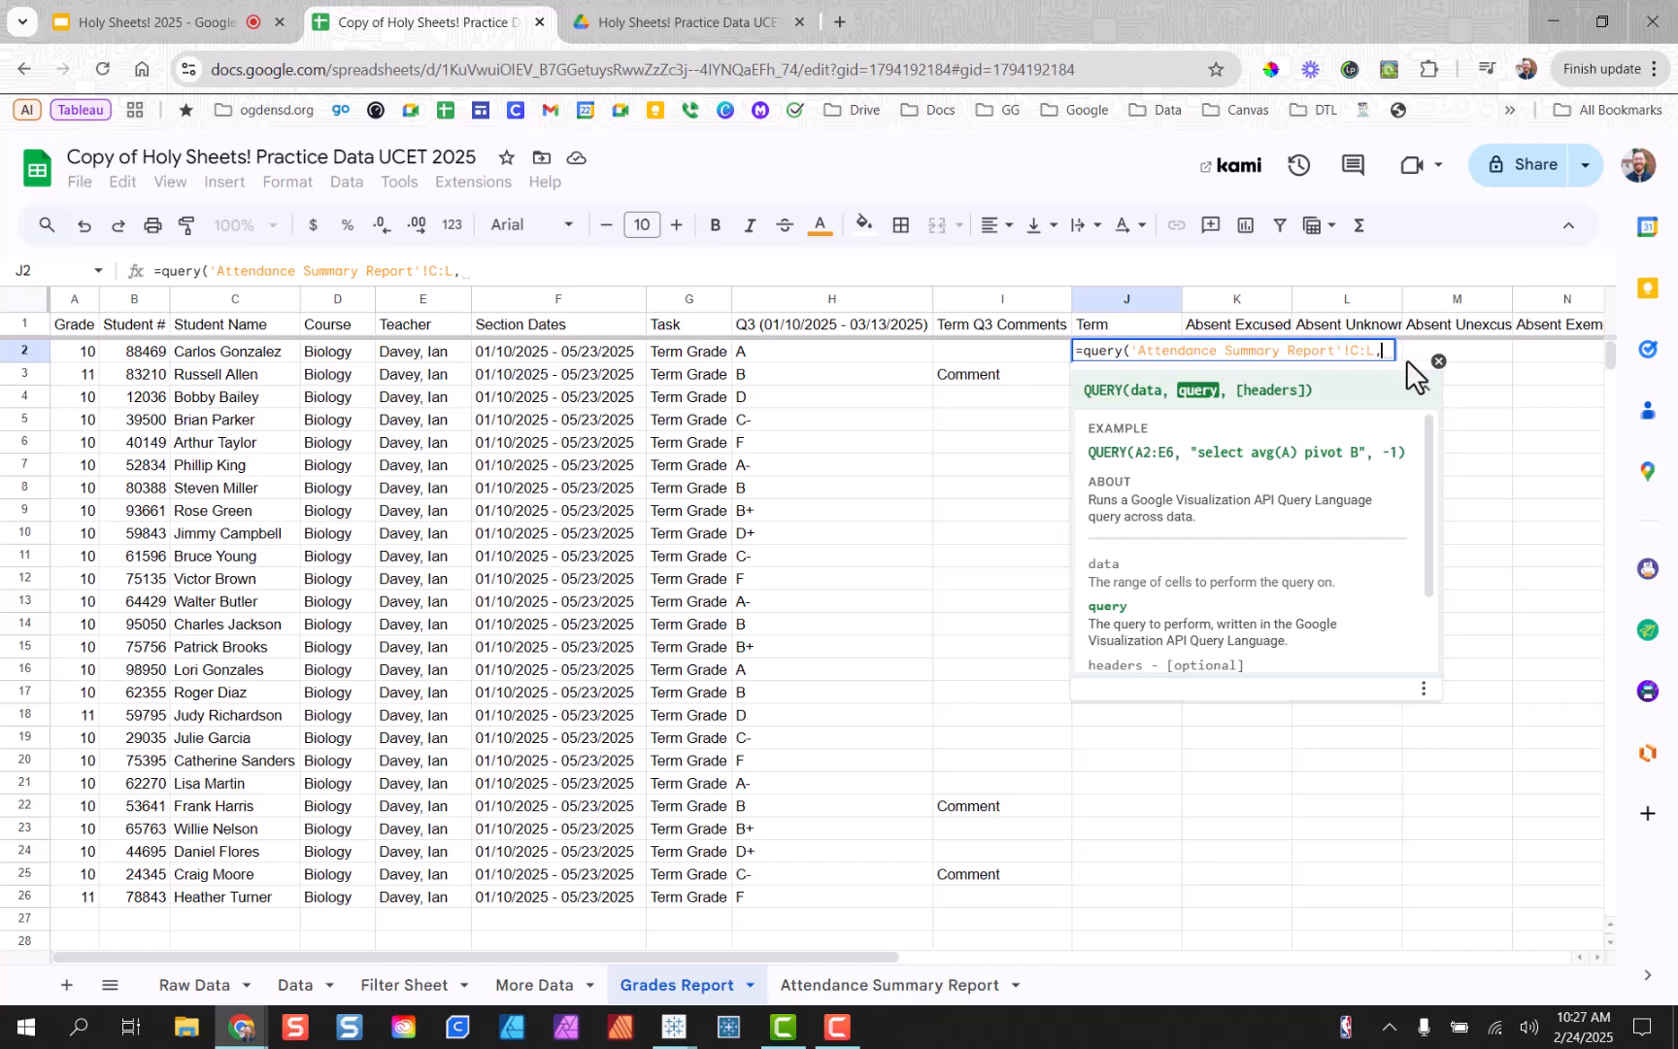
type("\"")
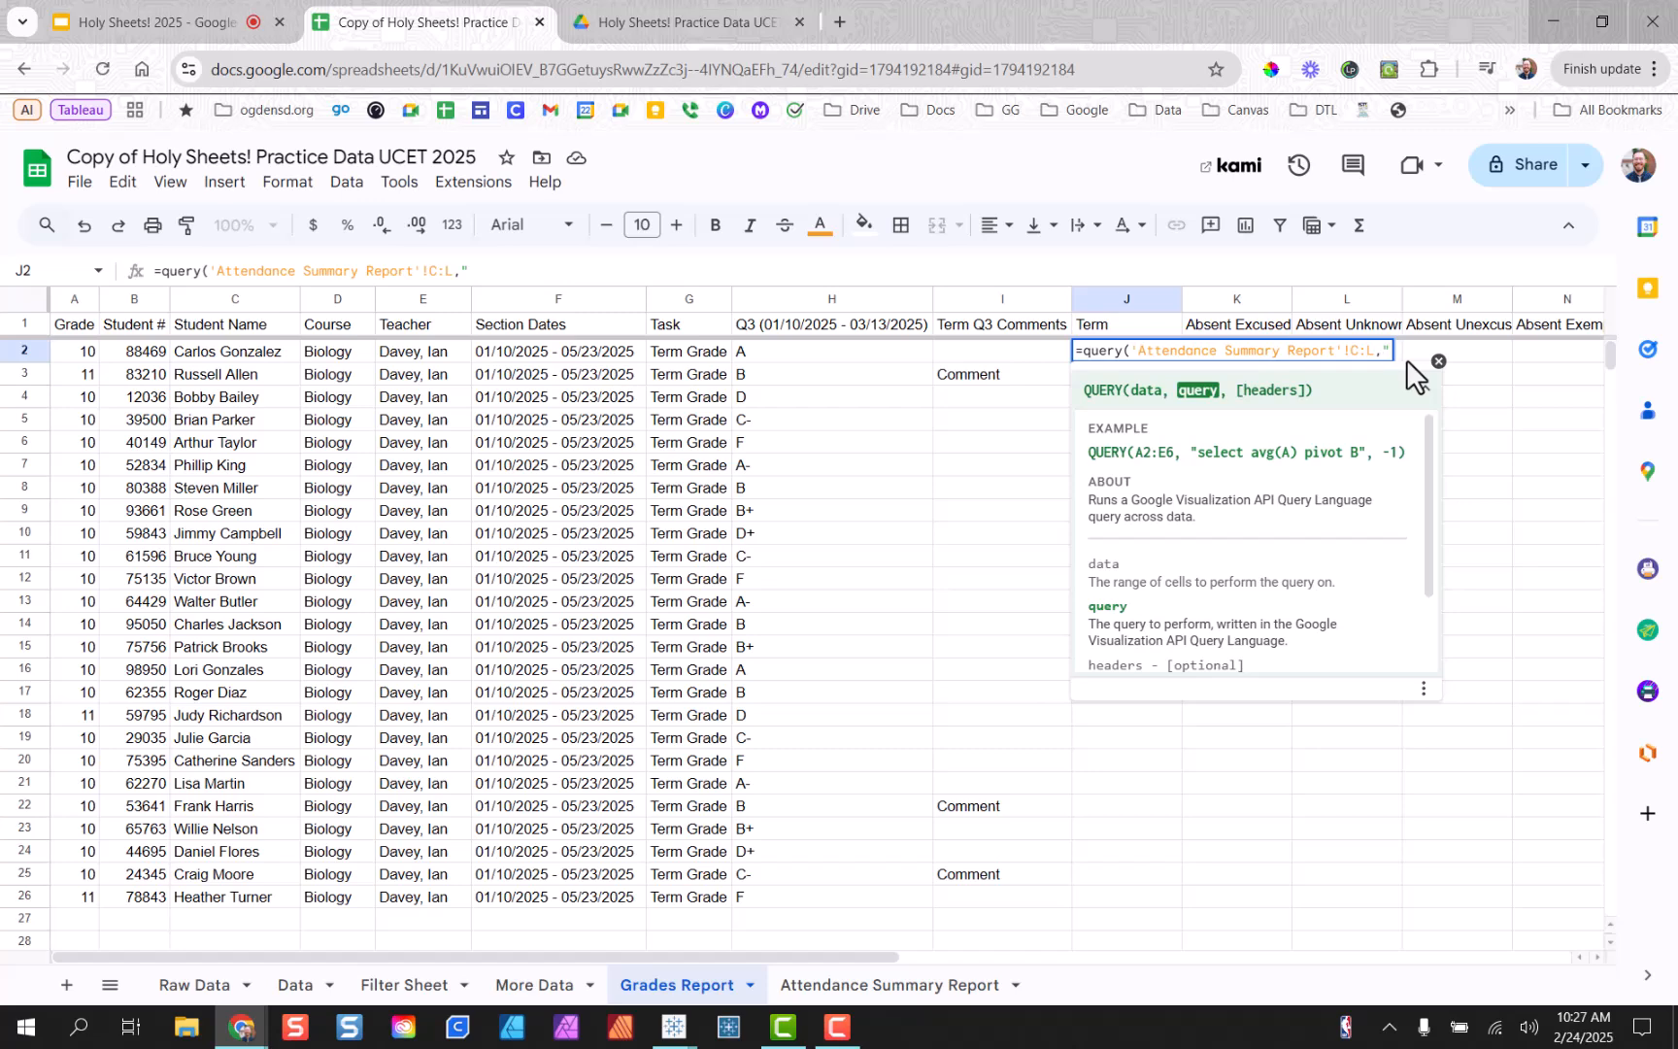
type("Select C,D,E,F")
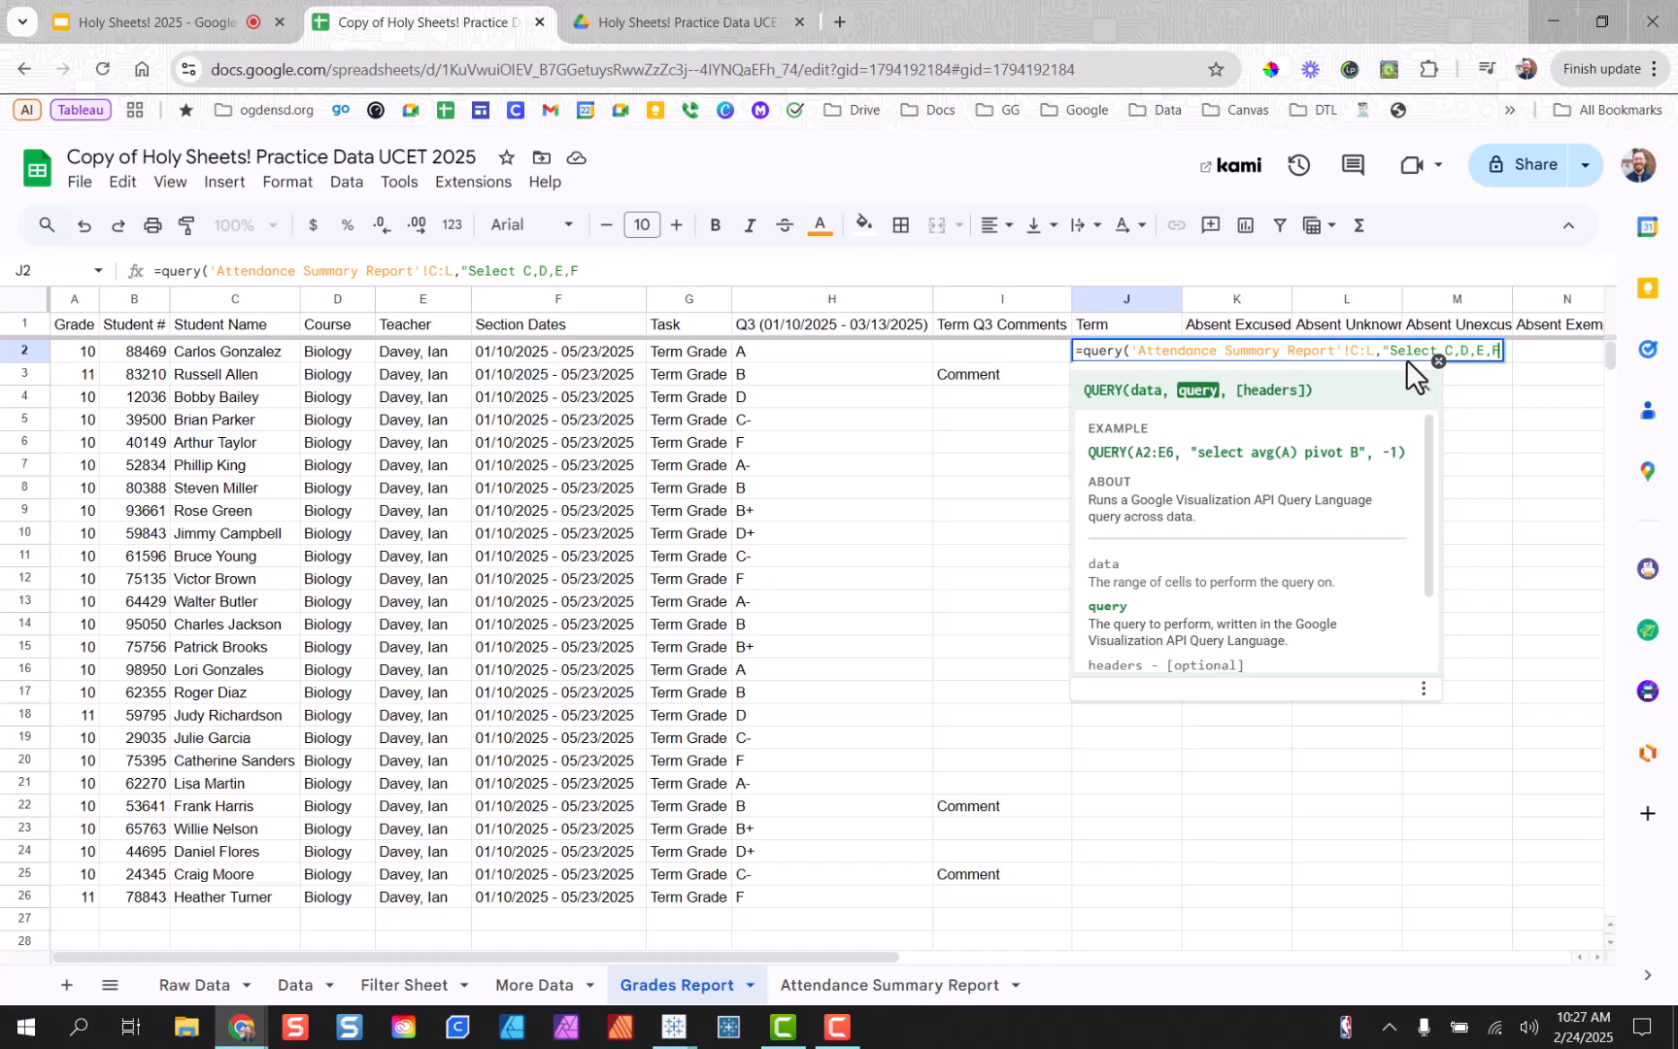
type(",G,H,I")
type(",J")
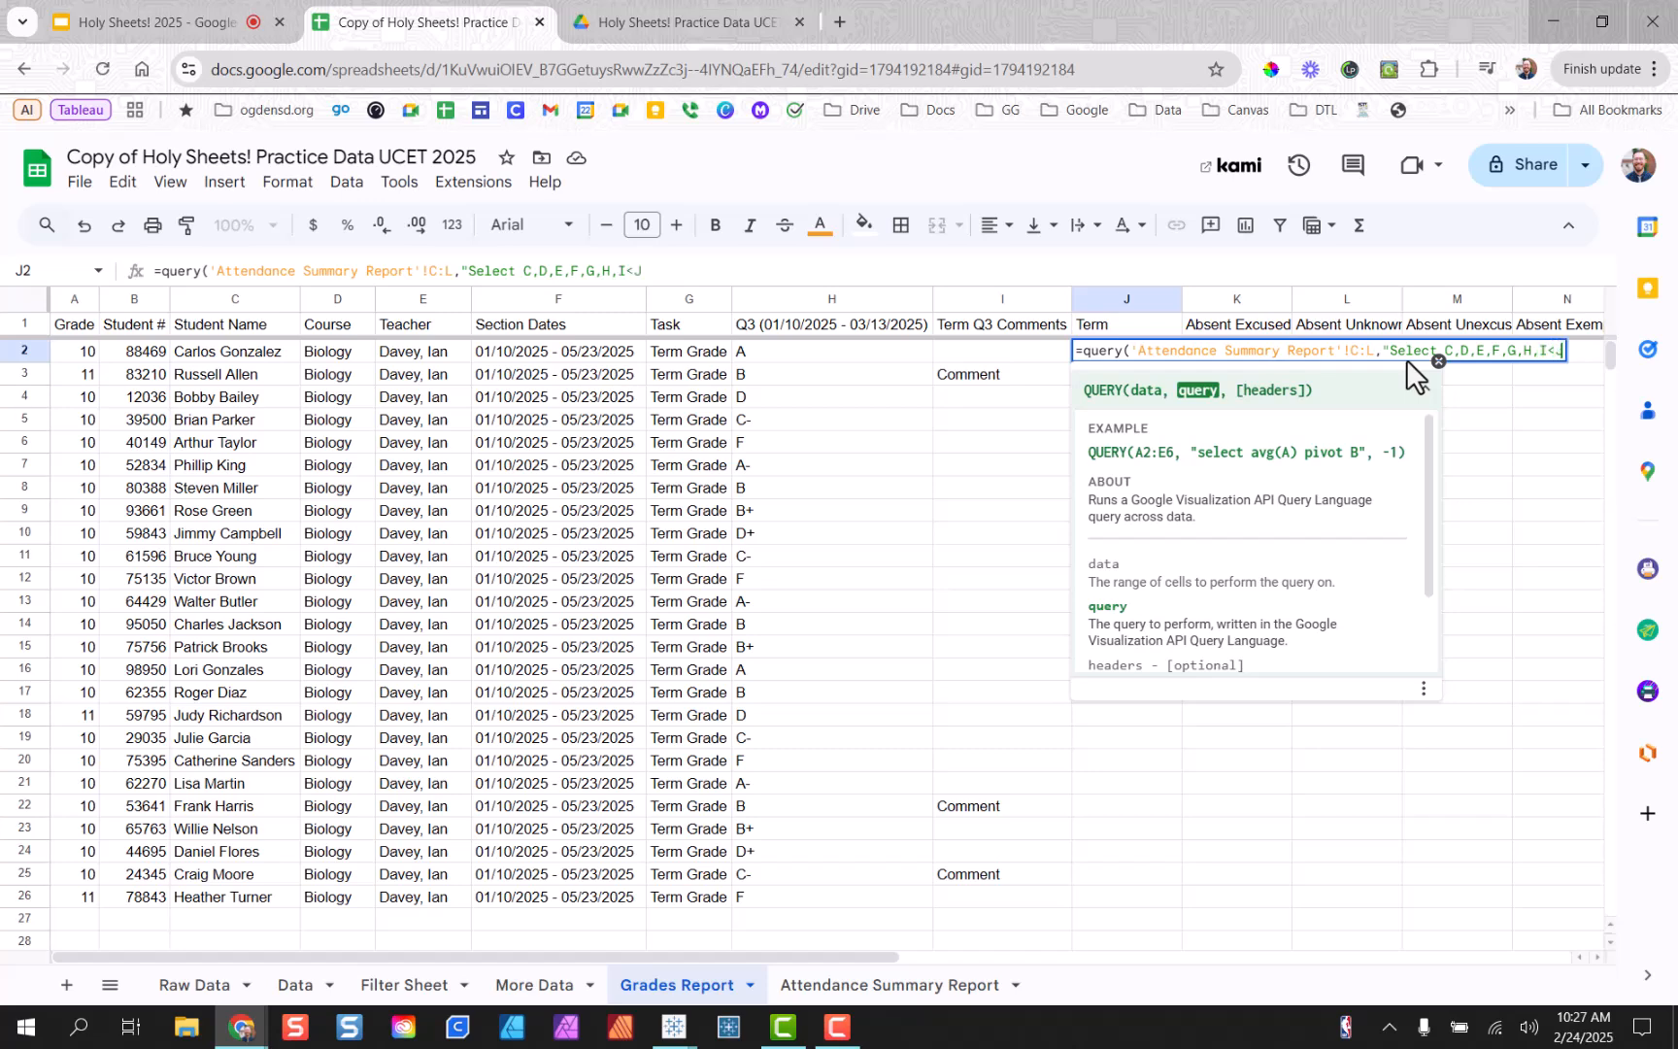
Complete the query to select C through L where C matches '"&B2&"', with headers 0.
key("BackSpace")
key("BackSpace")
type(",J,K,L")
type("w")
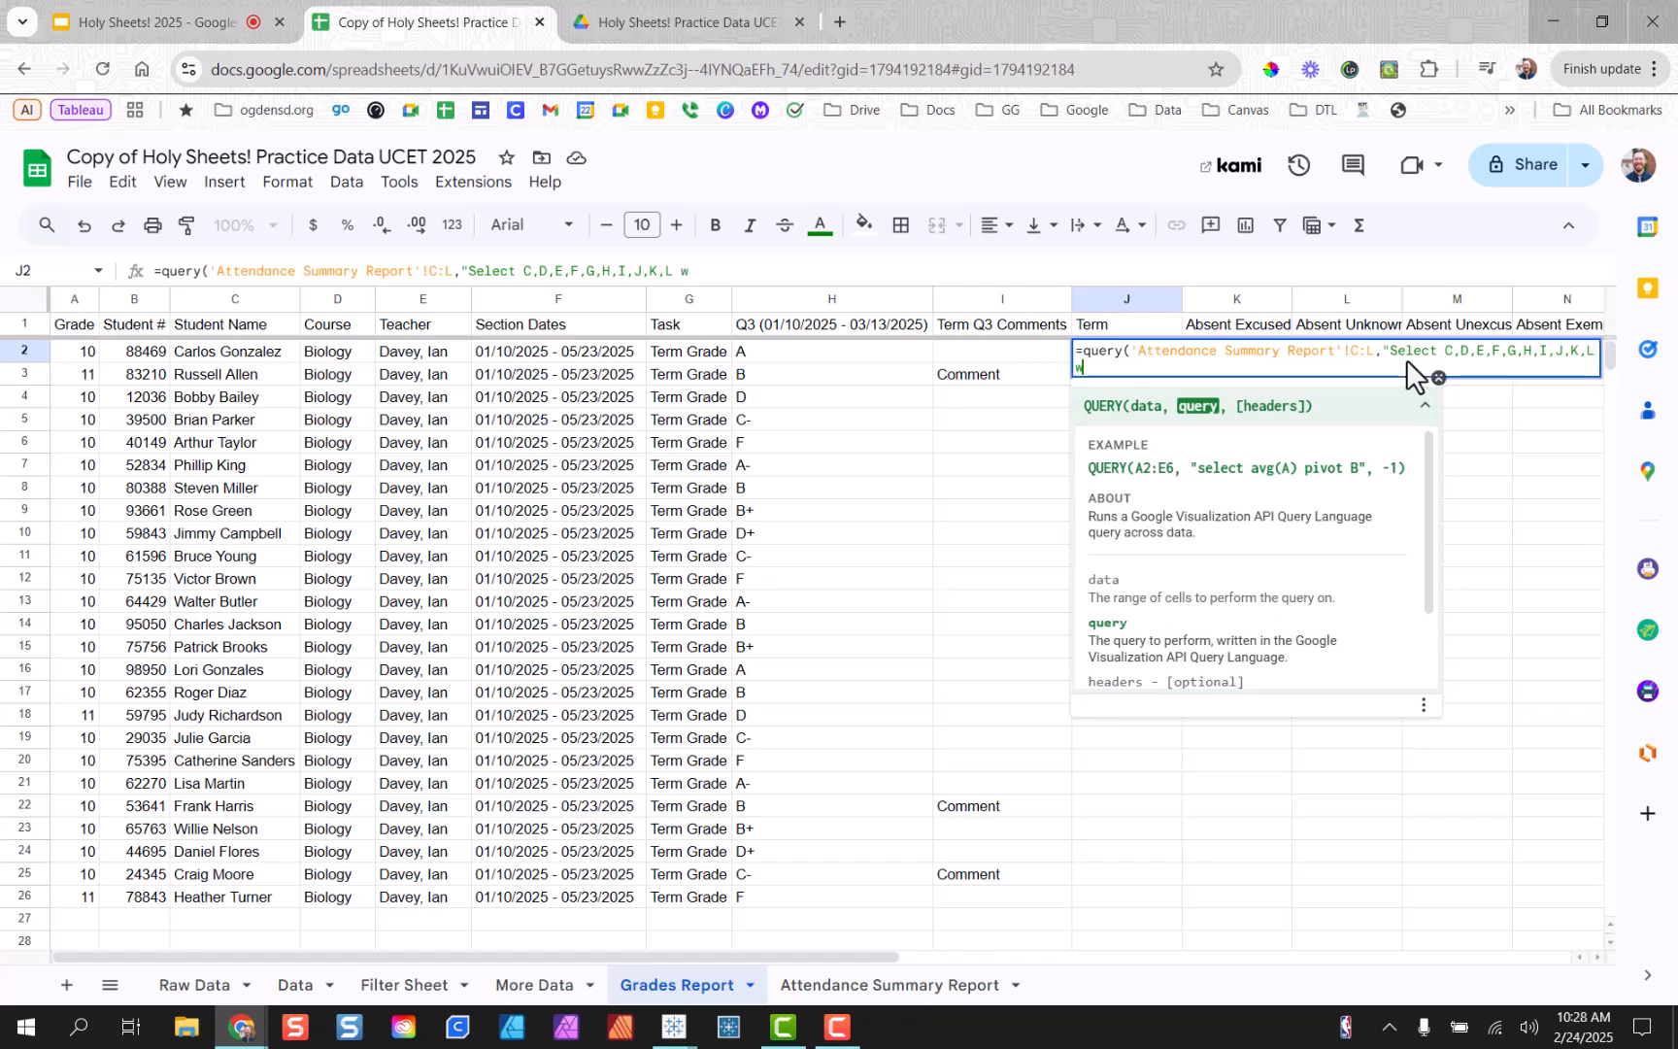
type("here C matches")
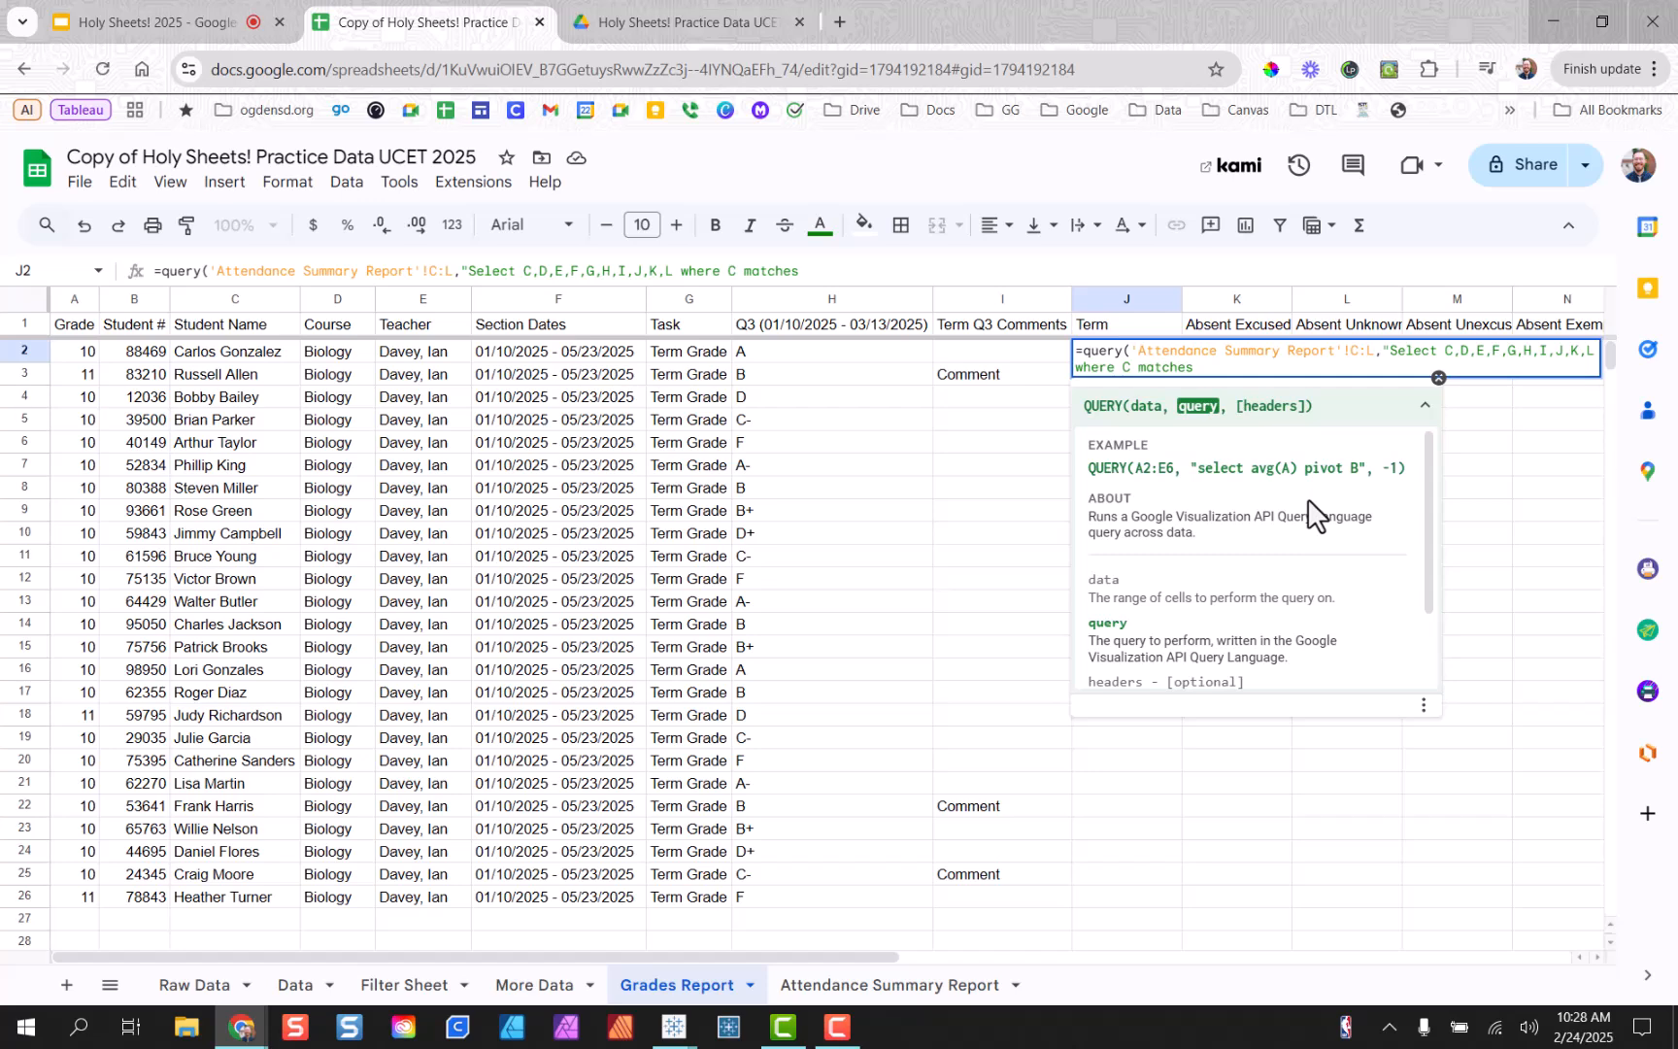
type("'\"")
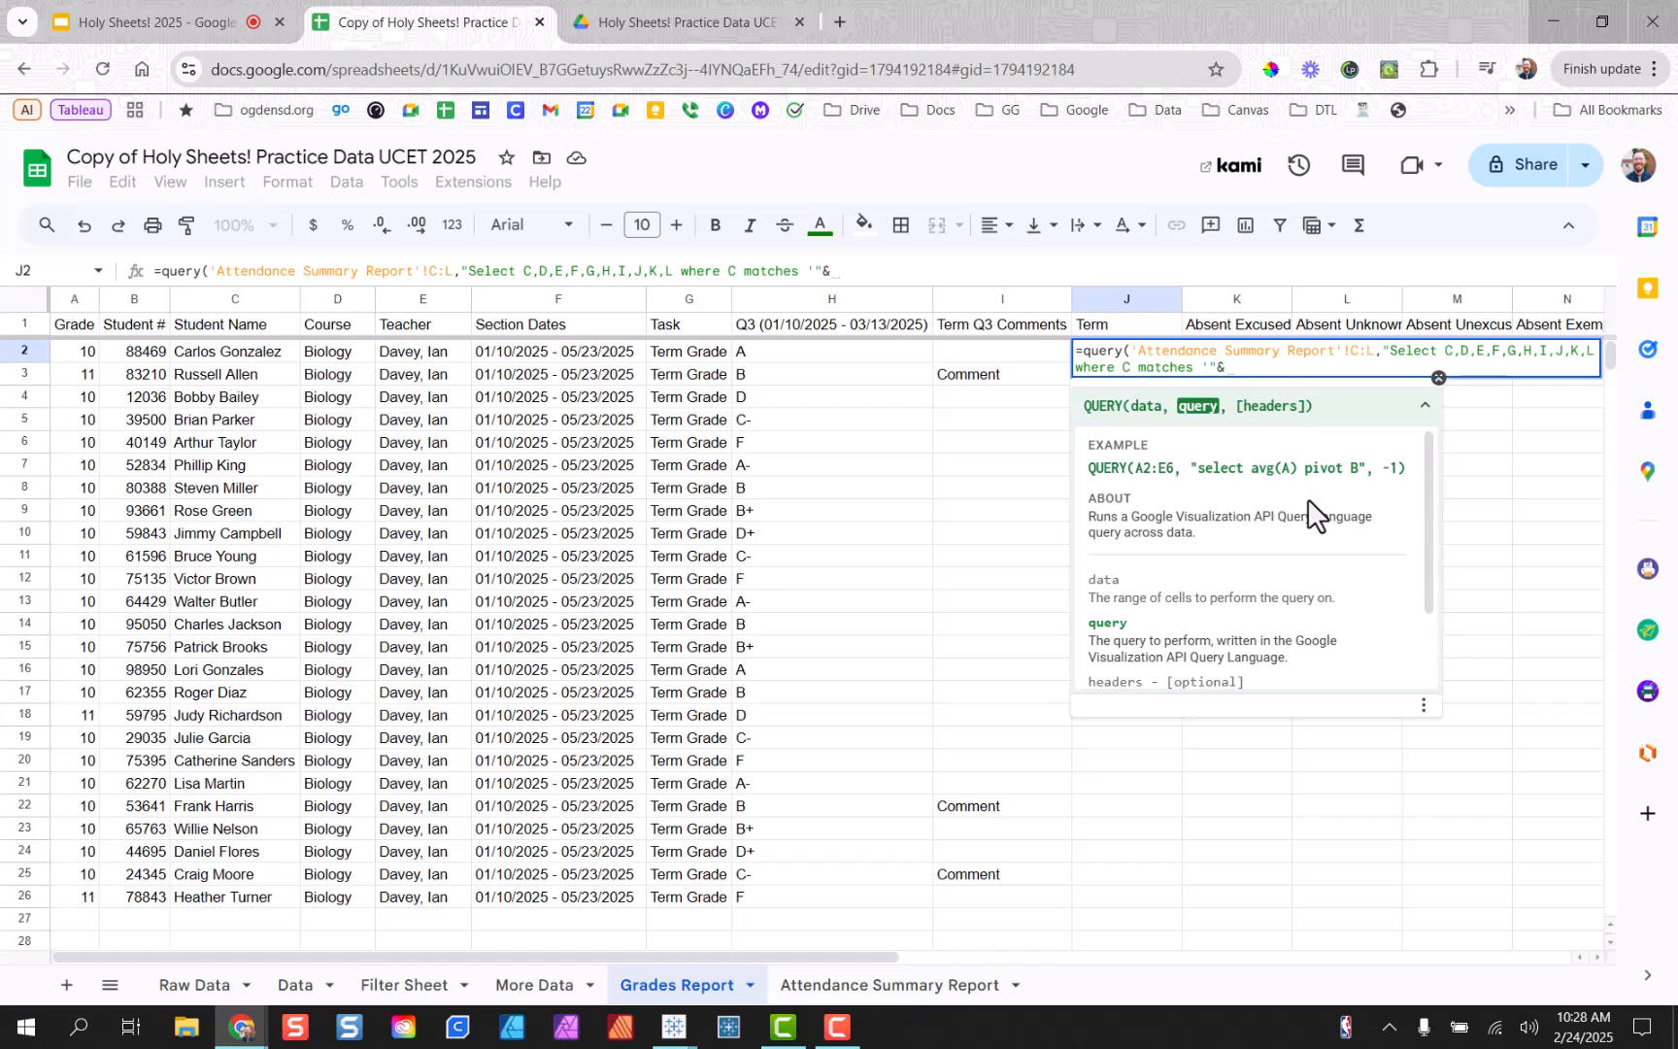
type("&B2&\"'")
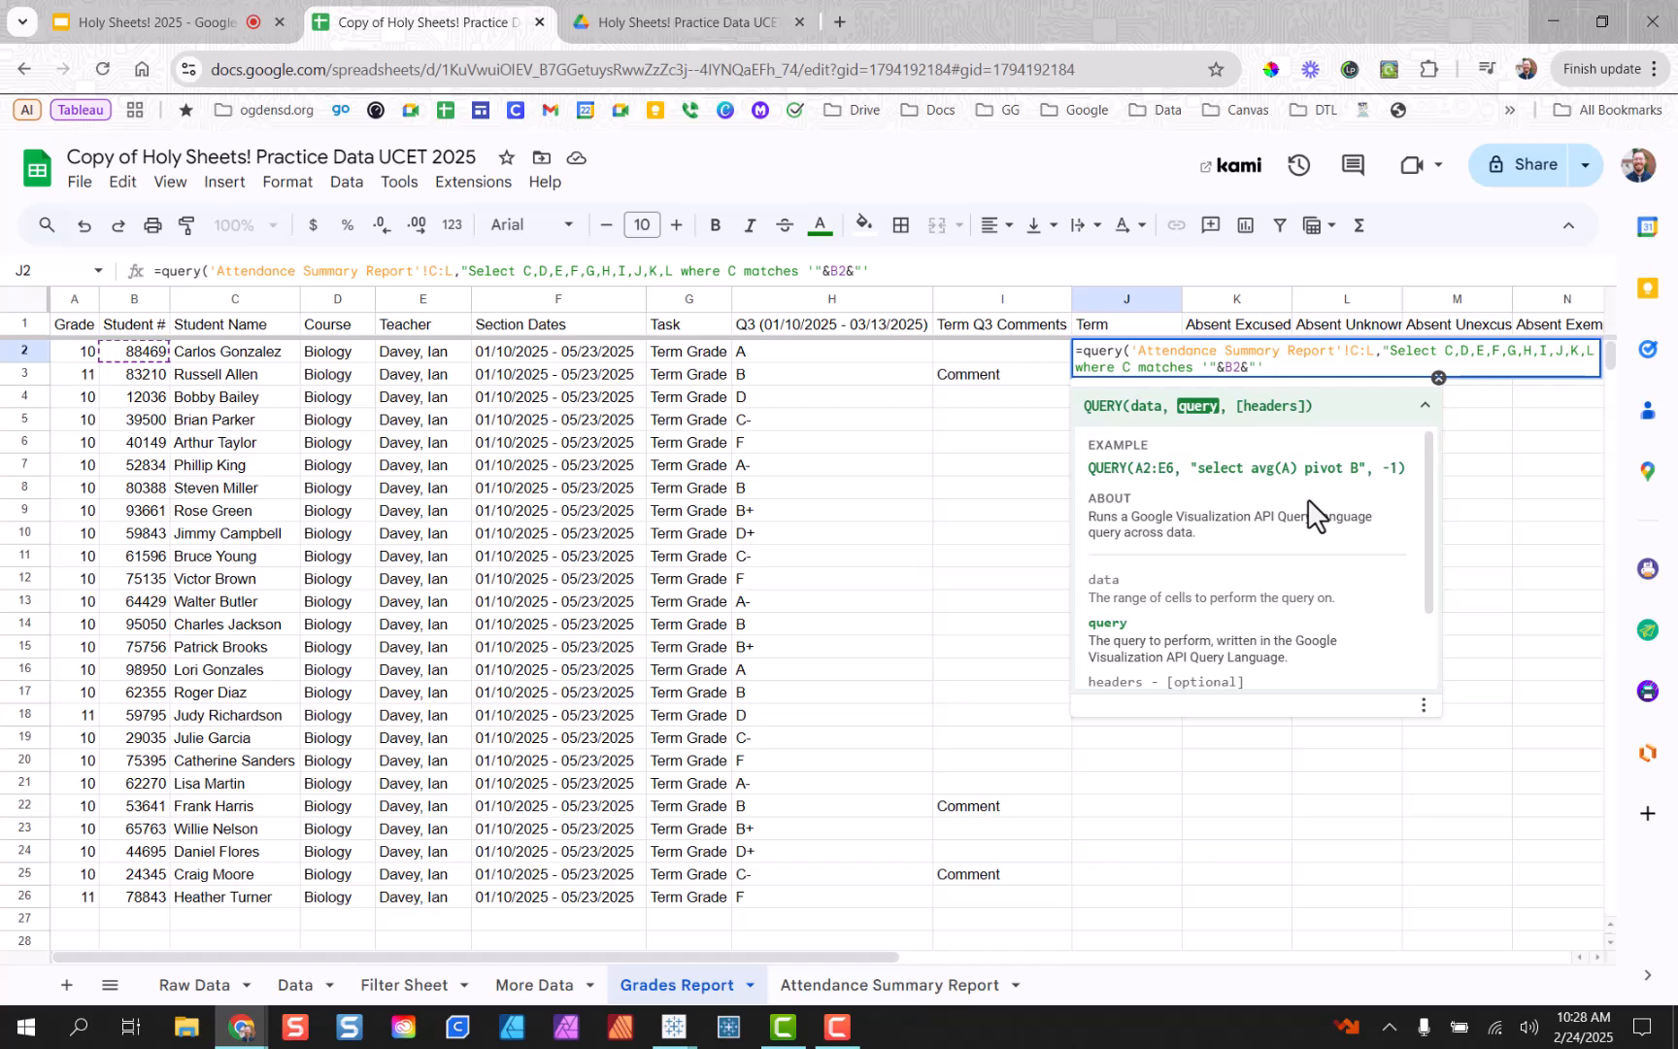
type("\"")
type(",")
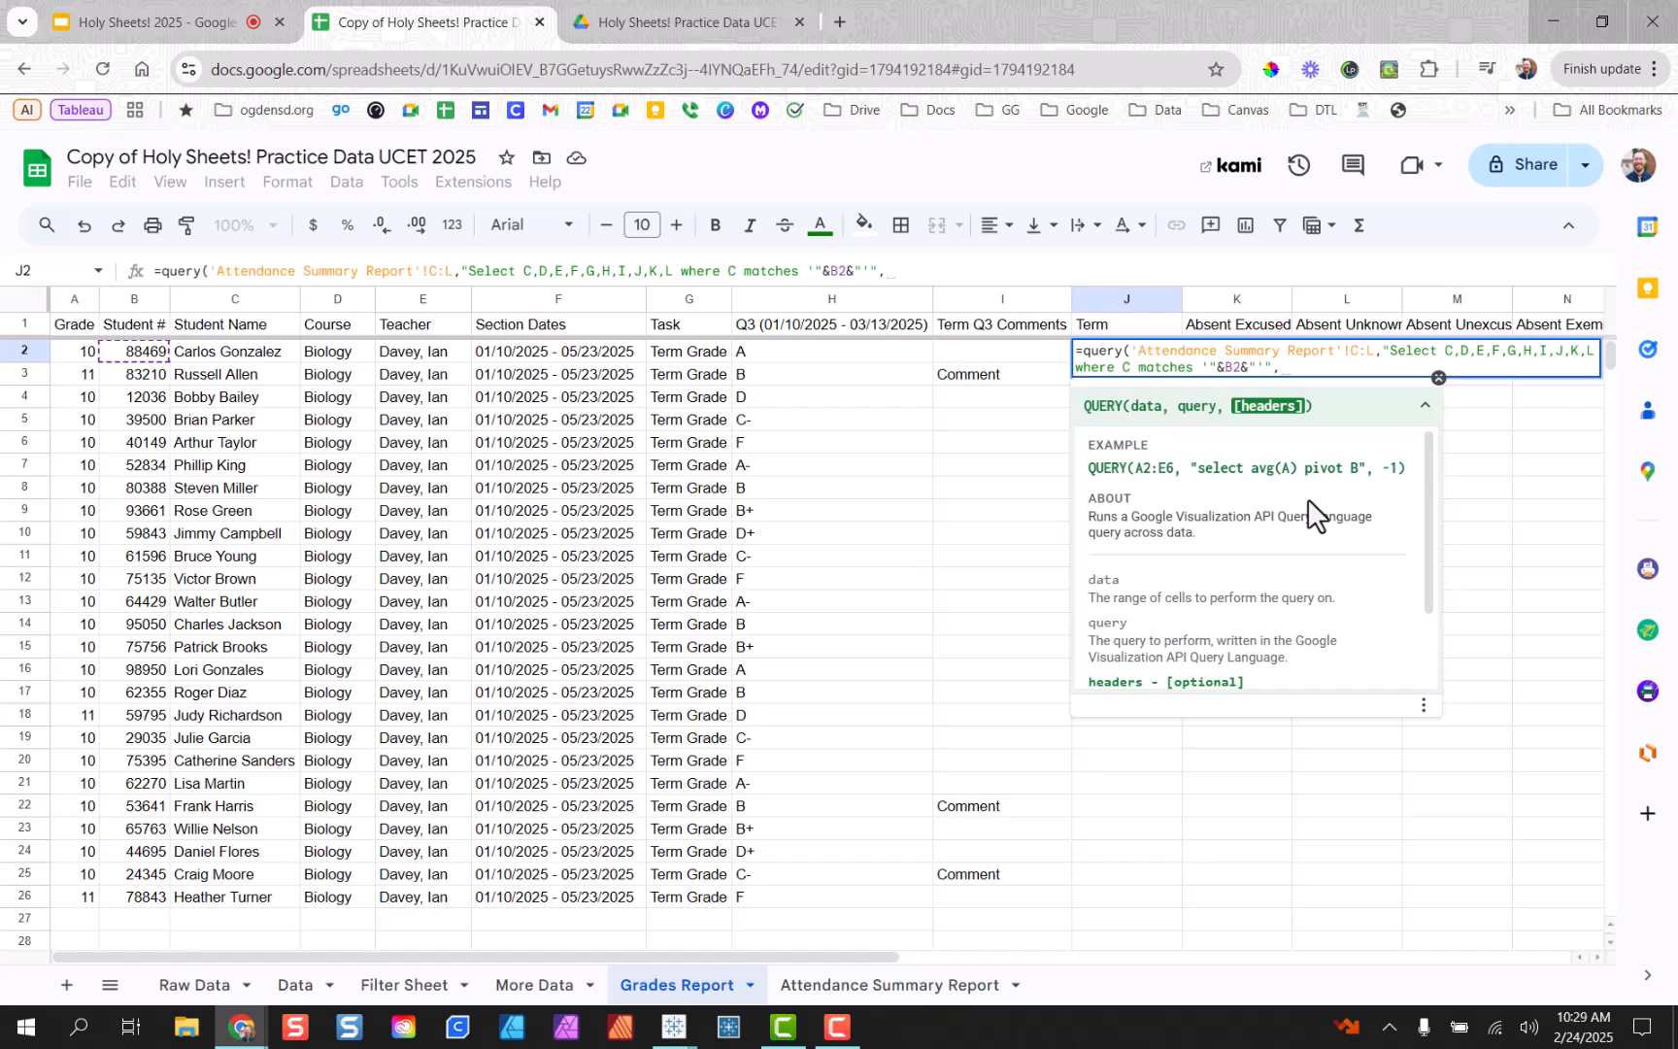
type("0")
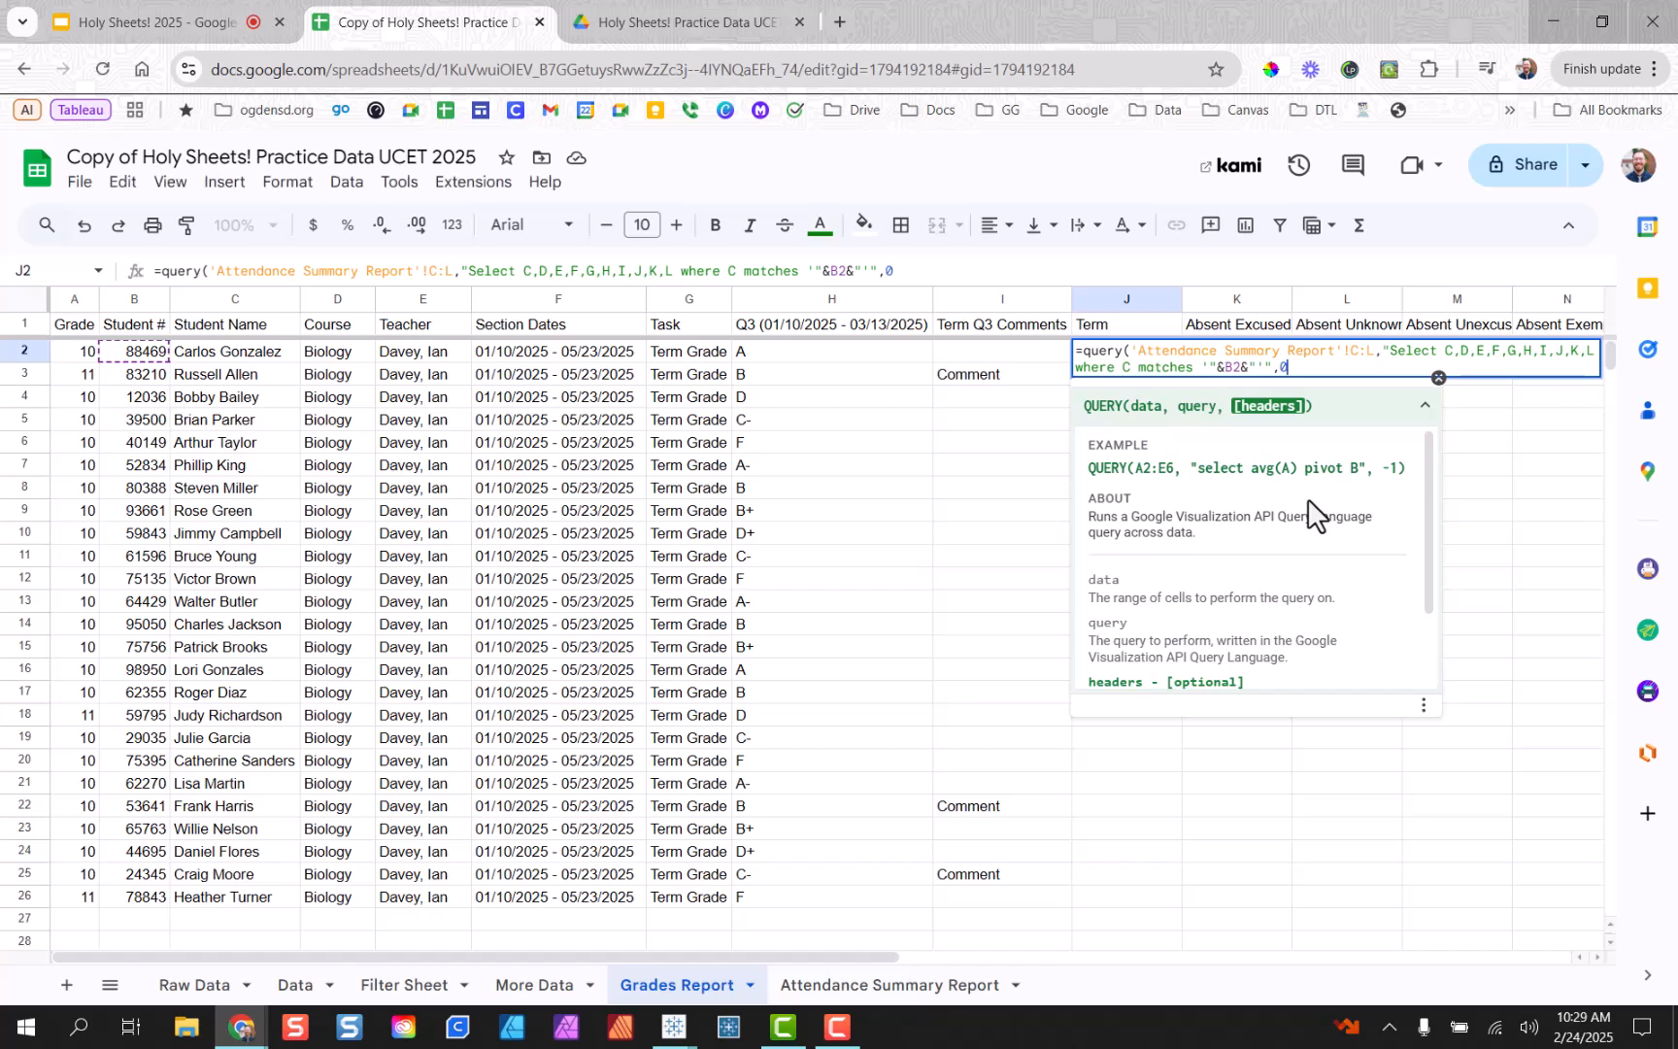
type(")")
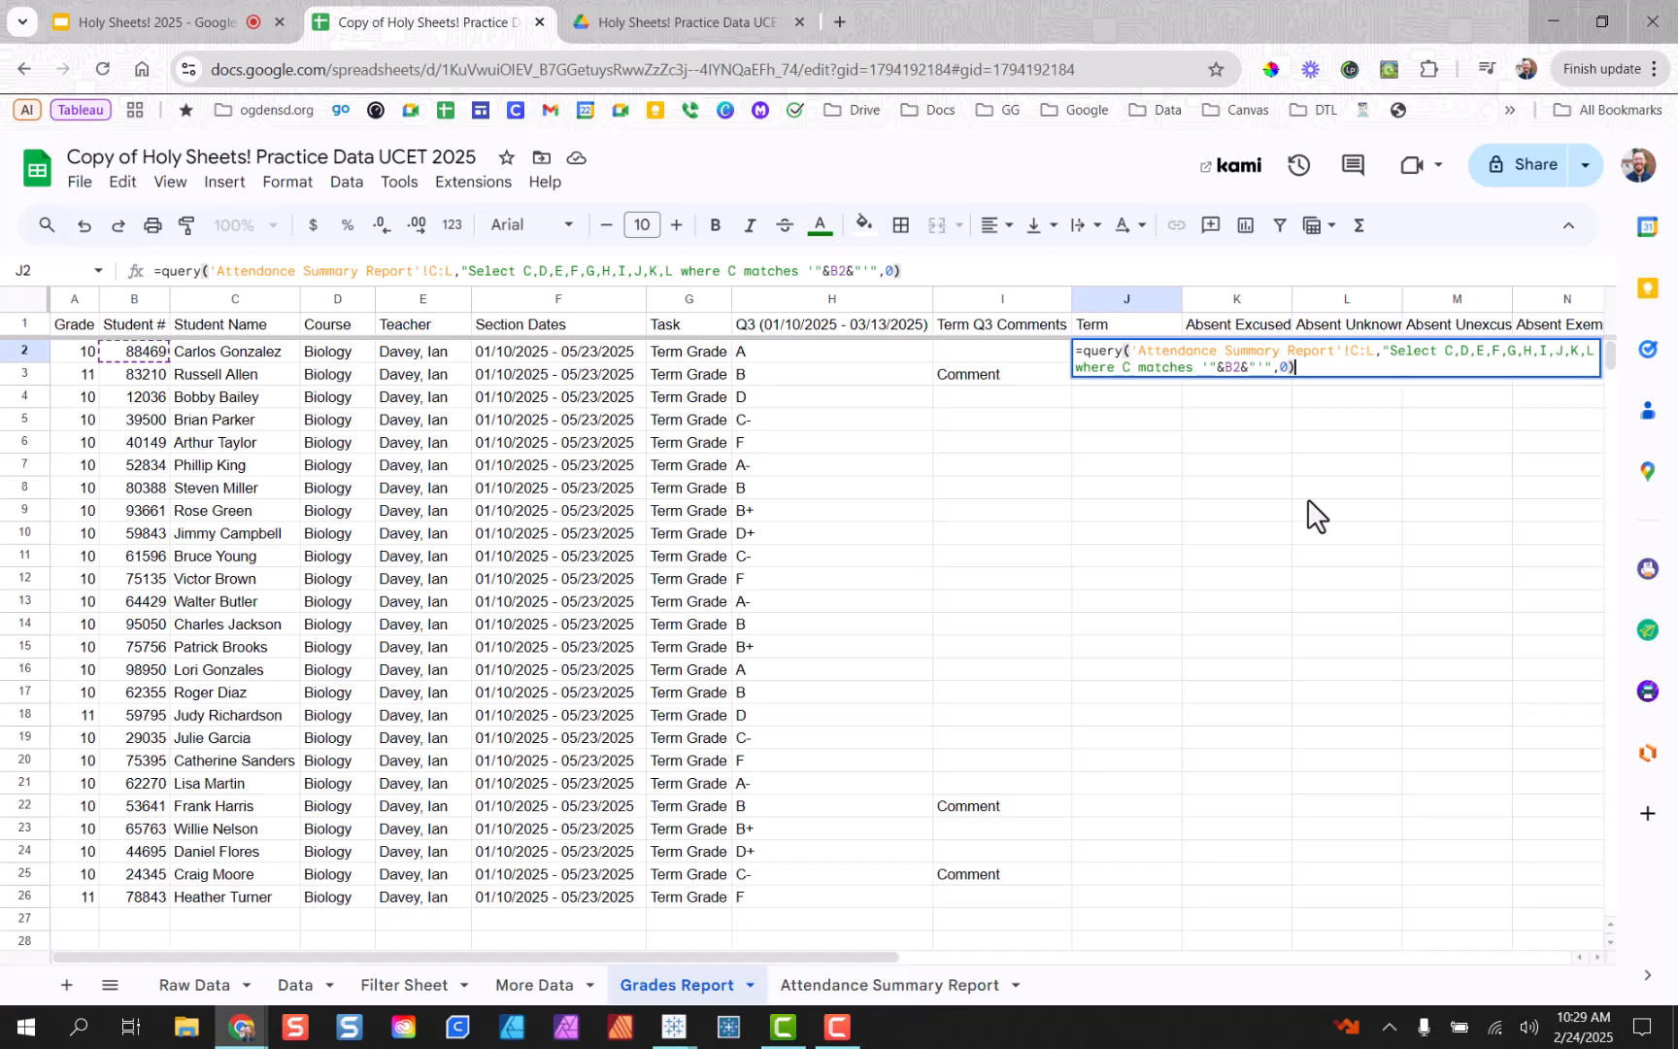
Commit the J2 QUERY and inspect Attendance Summary Report's Student Number and Term (Q3) columns.
key("Return")
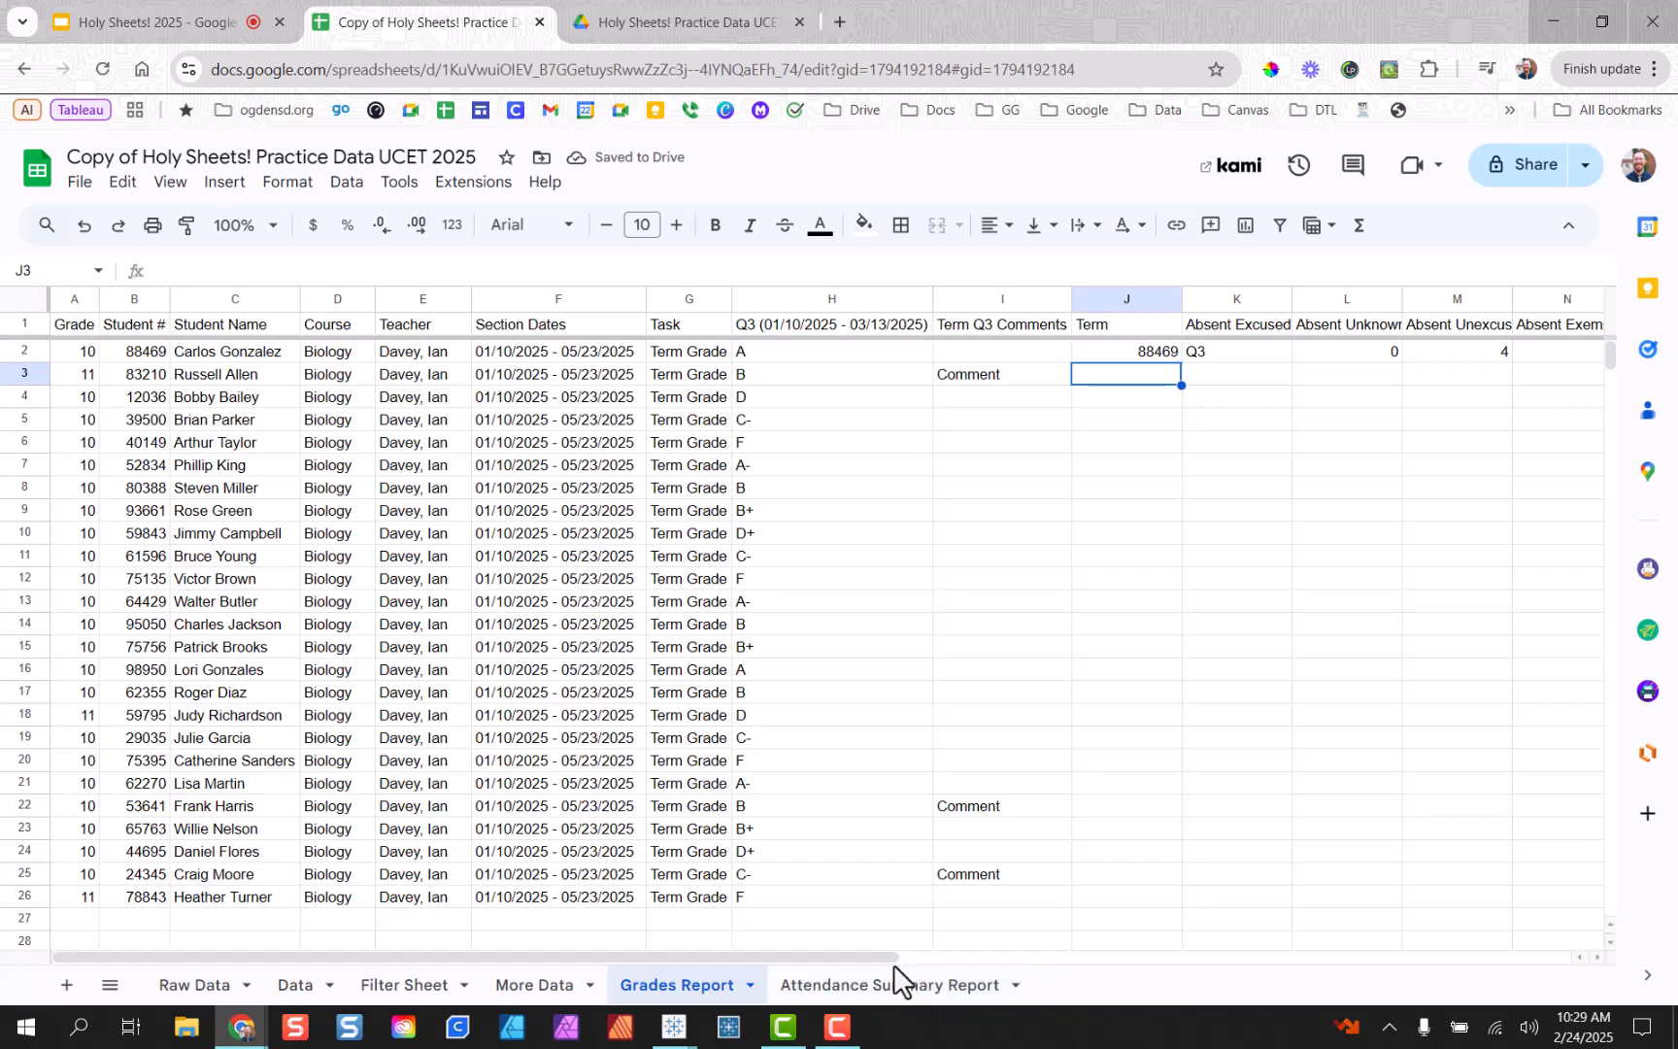
left_click_drag(891, 958, 1198, 927)
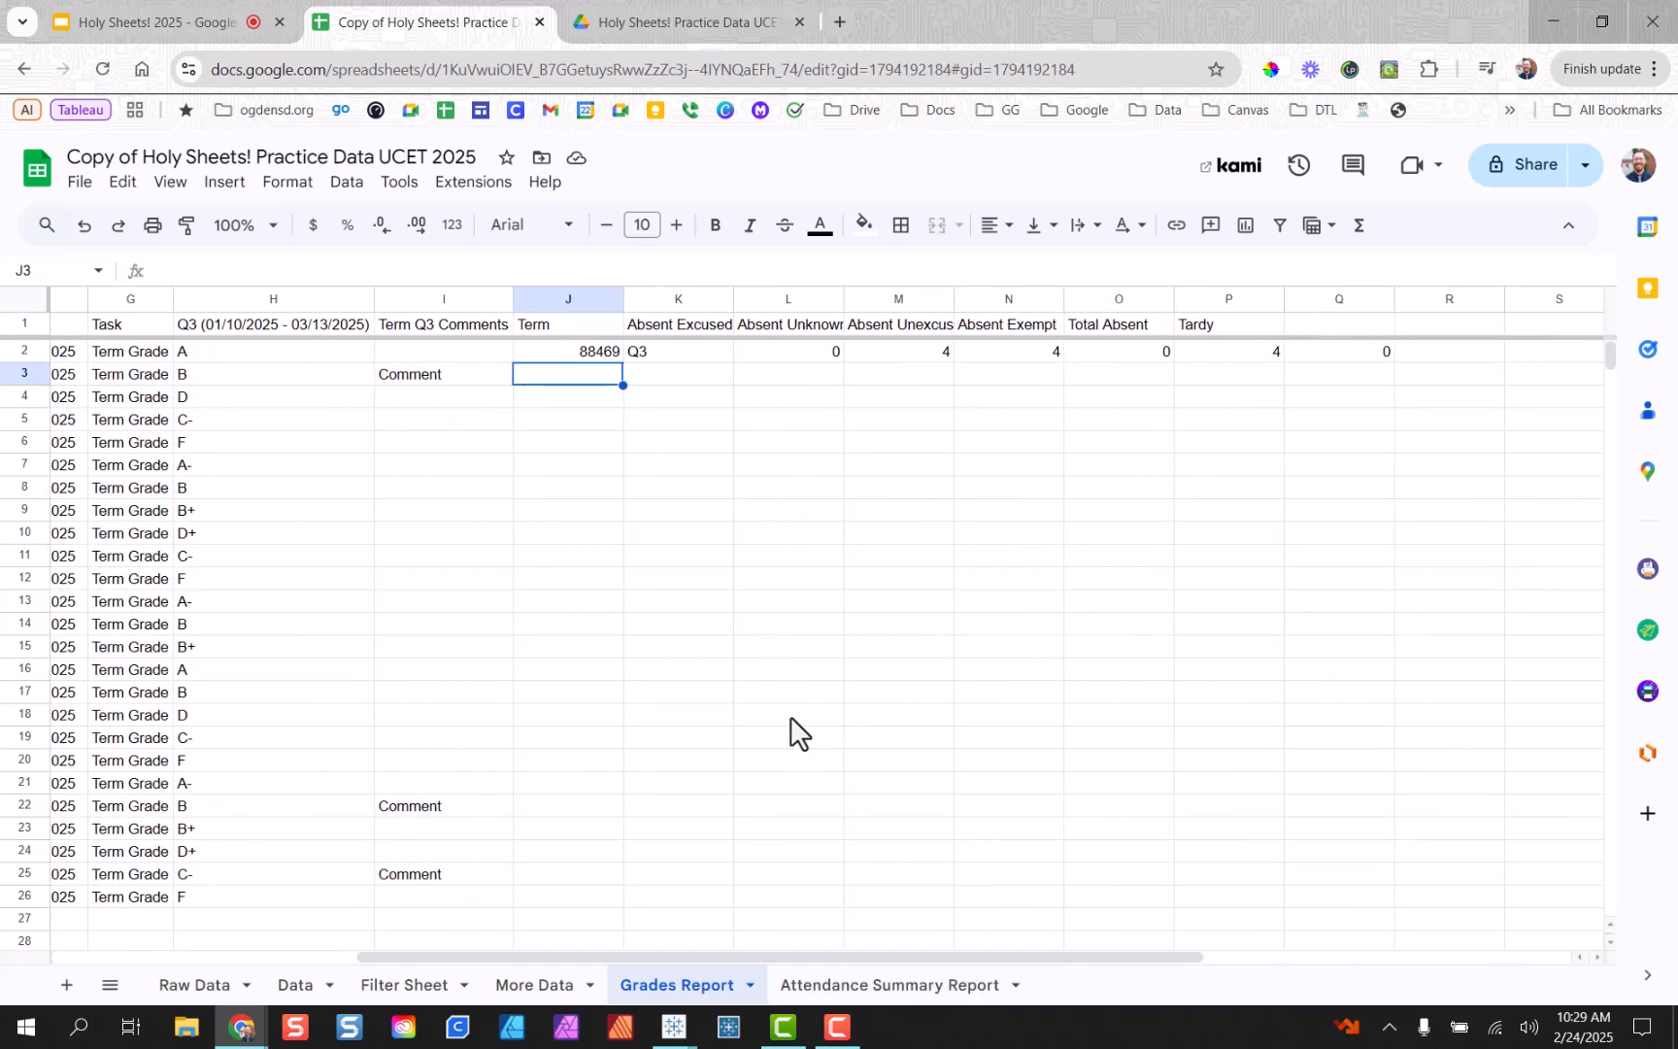
left_click(886, 988)
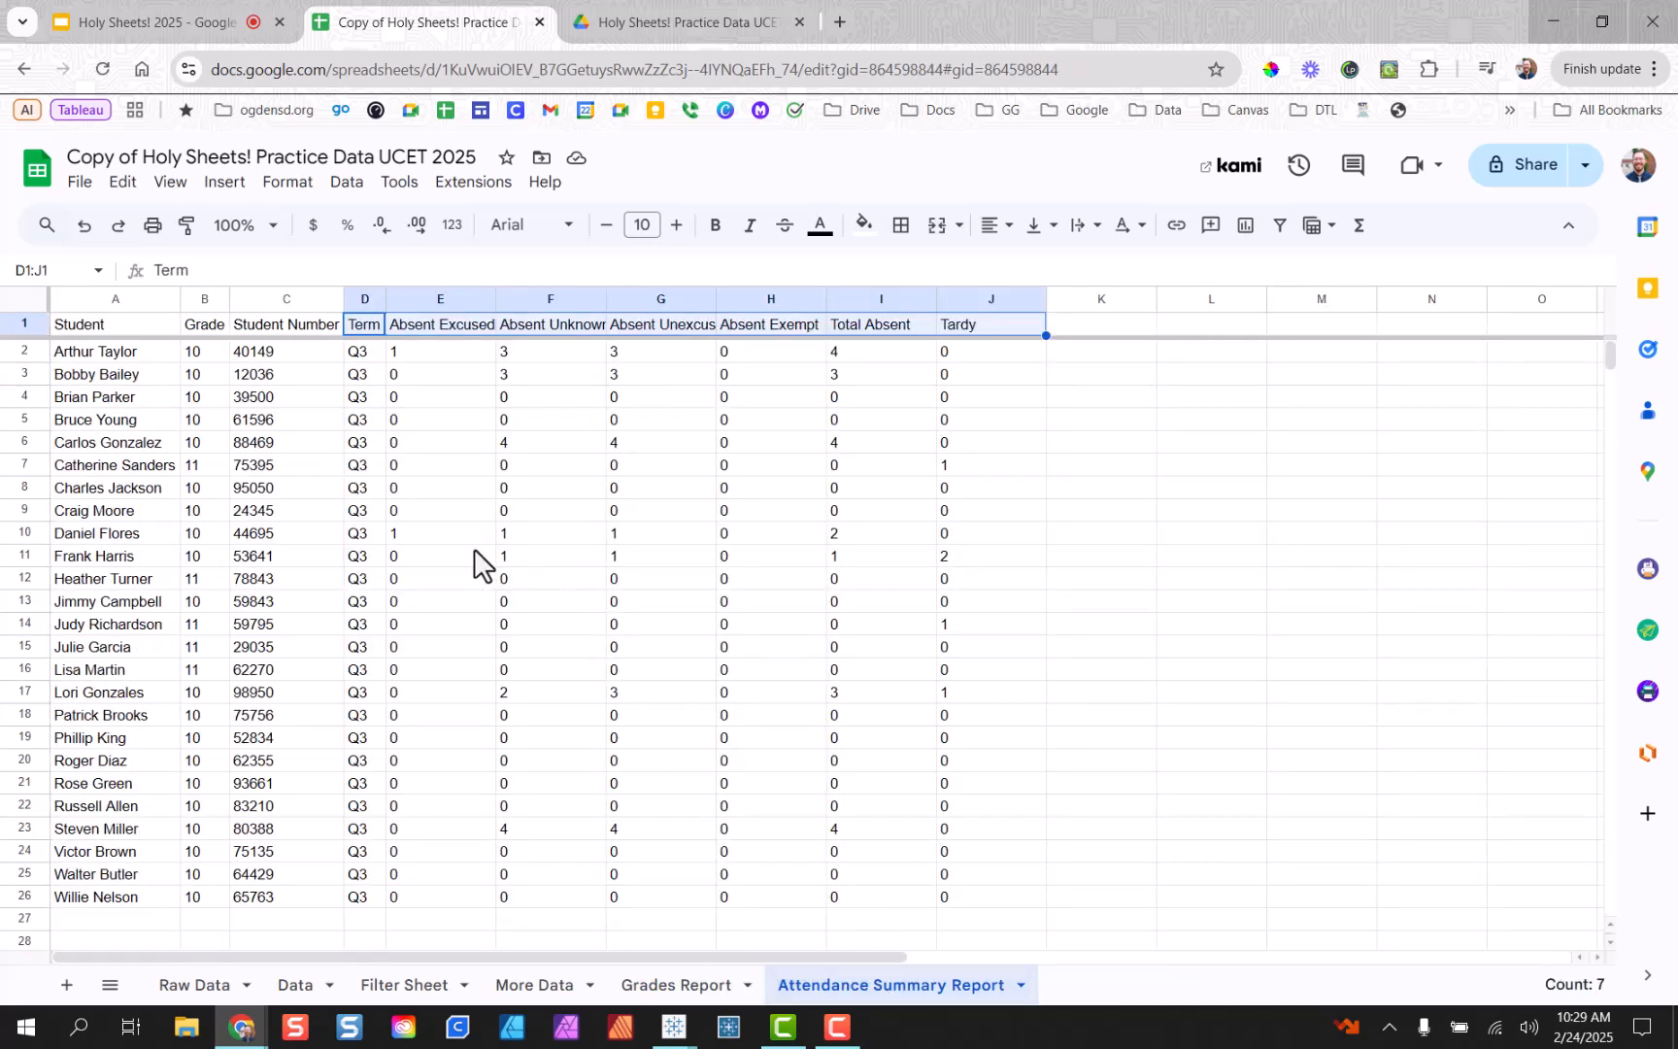
scroll(388, 486, "down", 2)
scroll(321, 456, "up", 2)
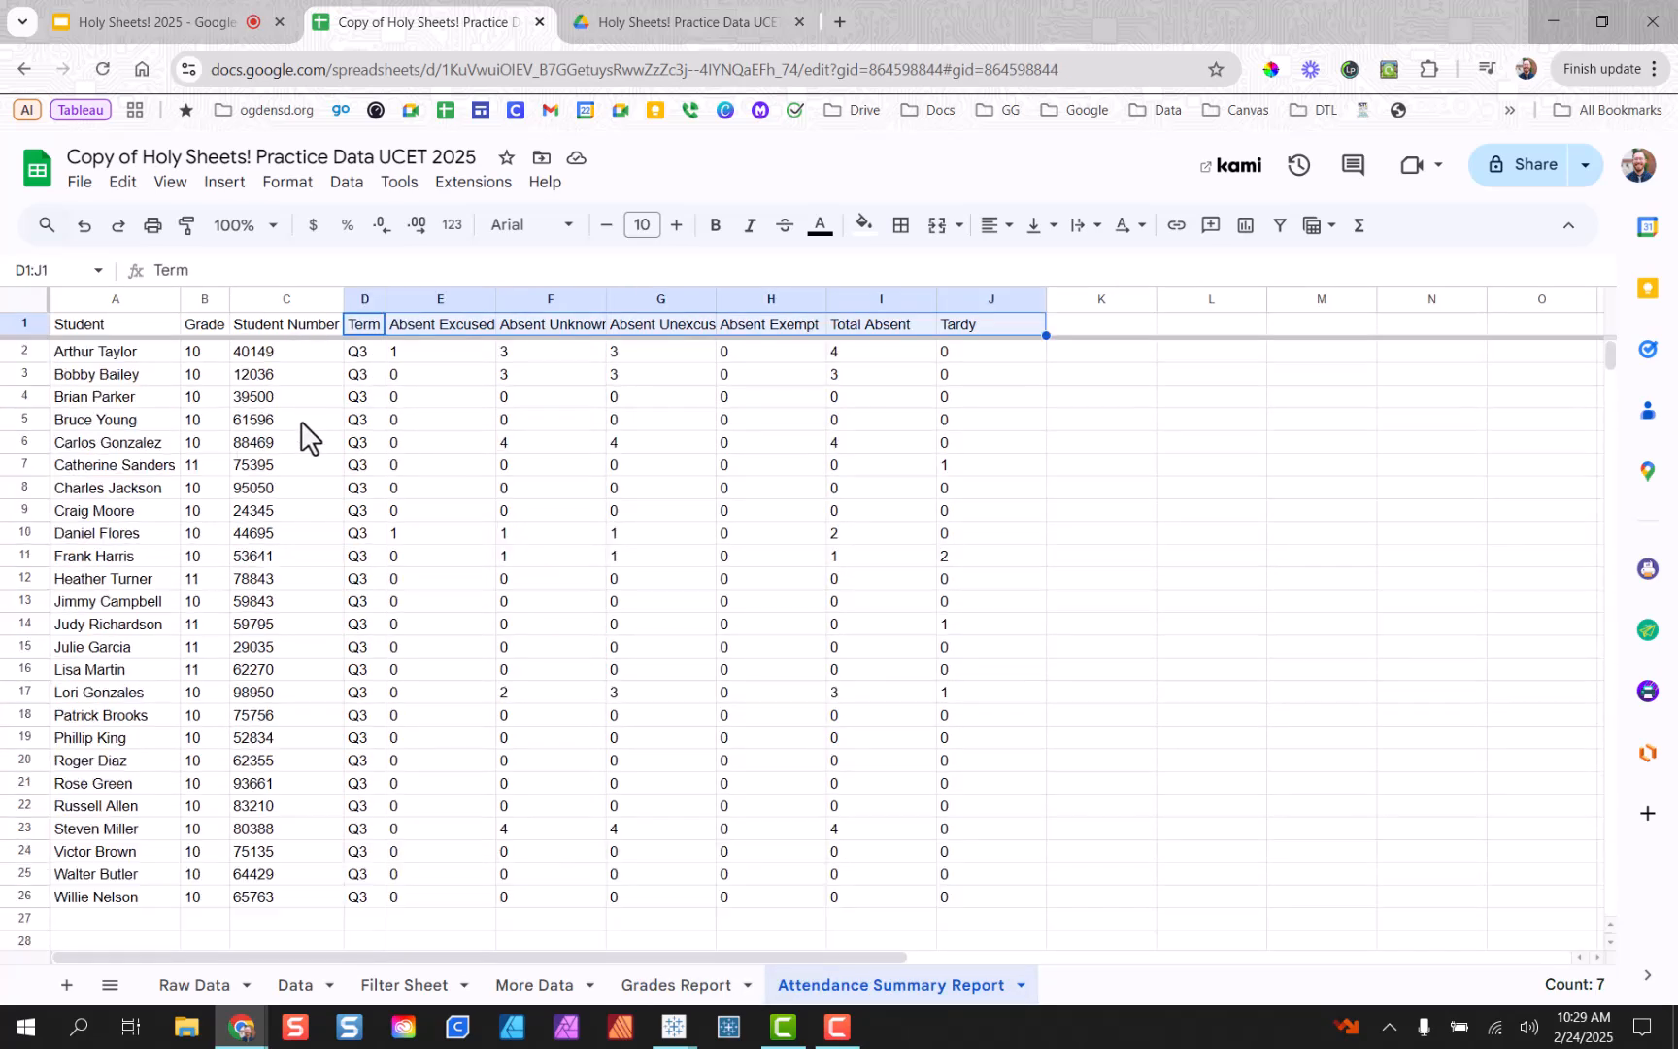
left_click(315, 299)
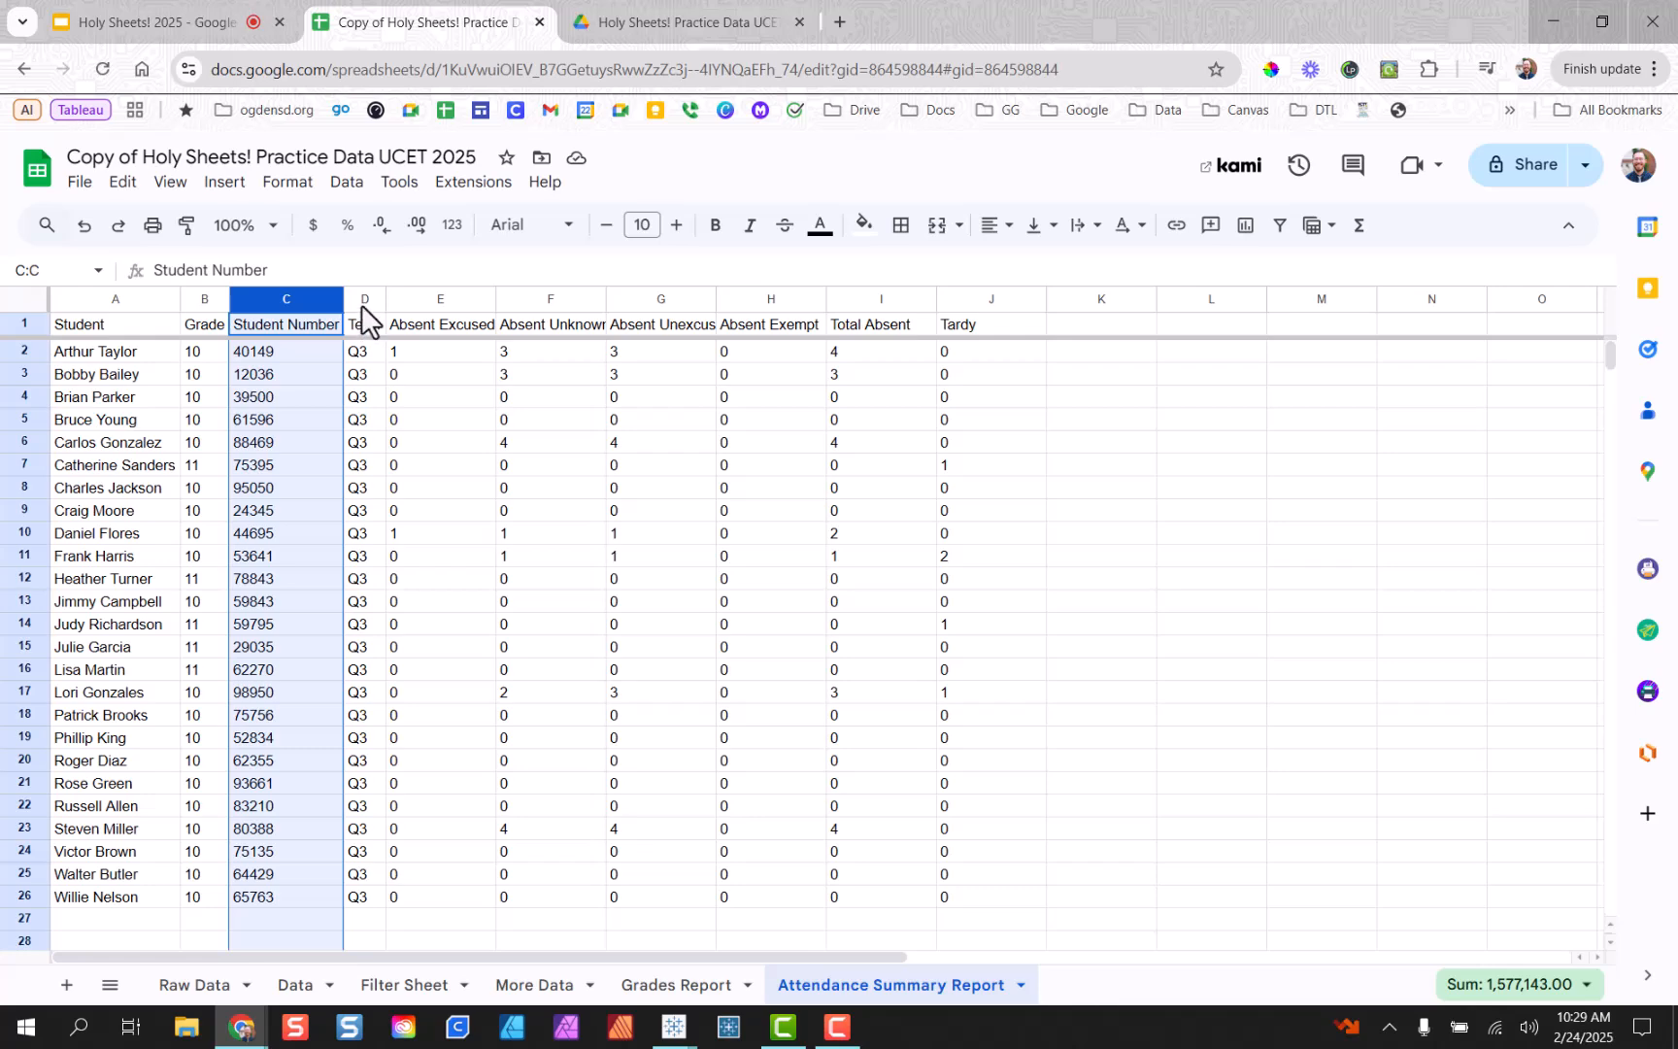
left_click(365, 303)
left_click(361, 355)
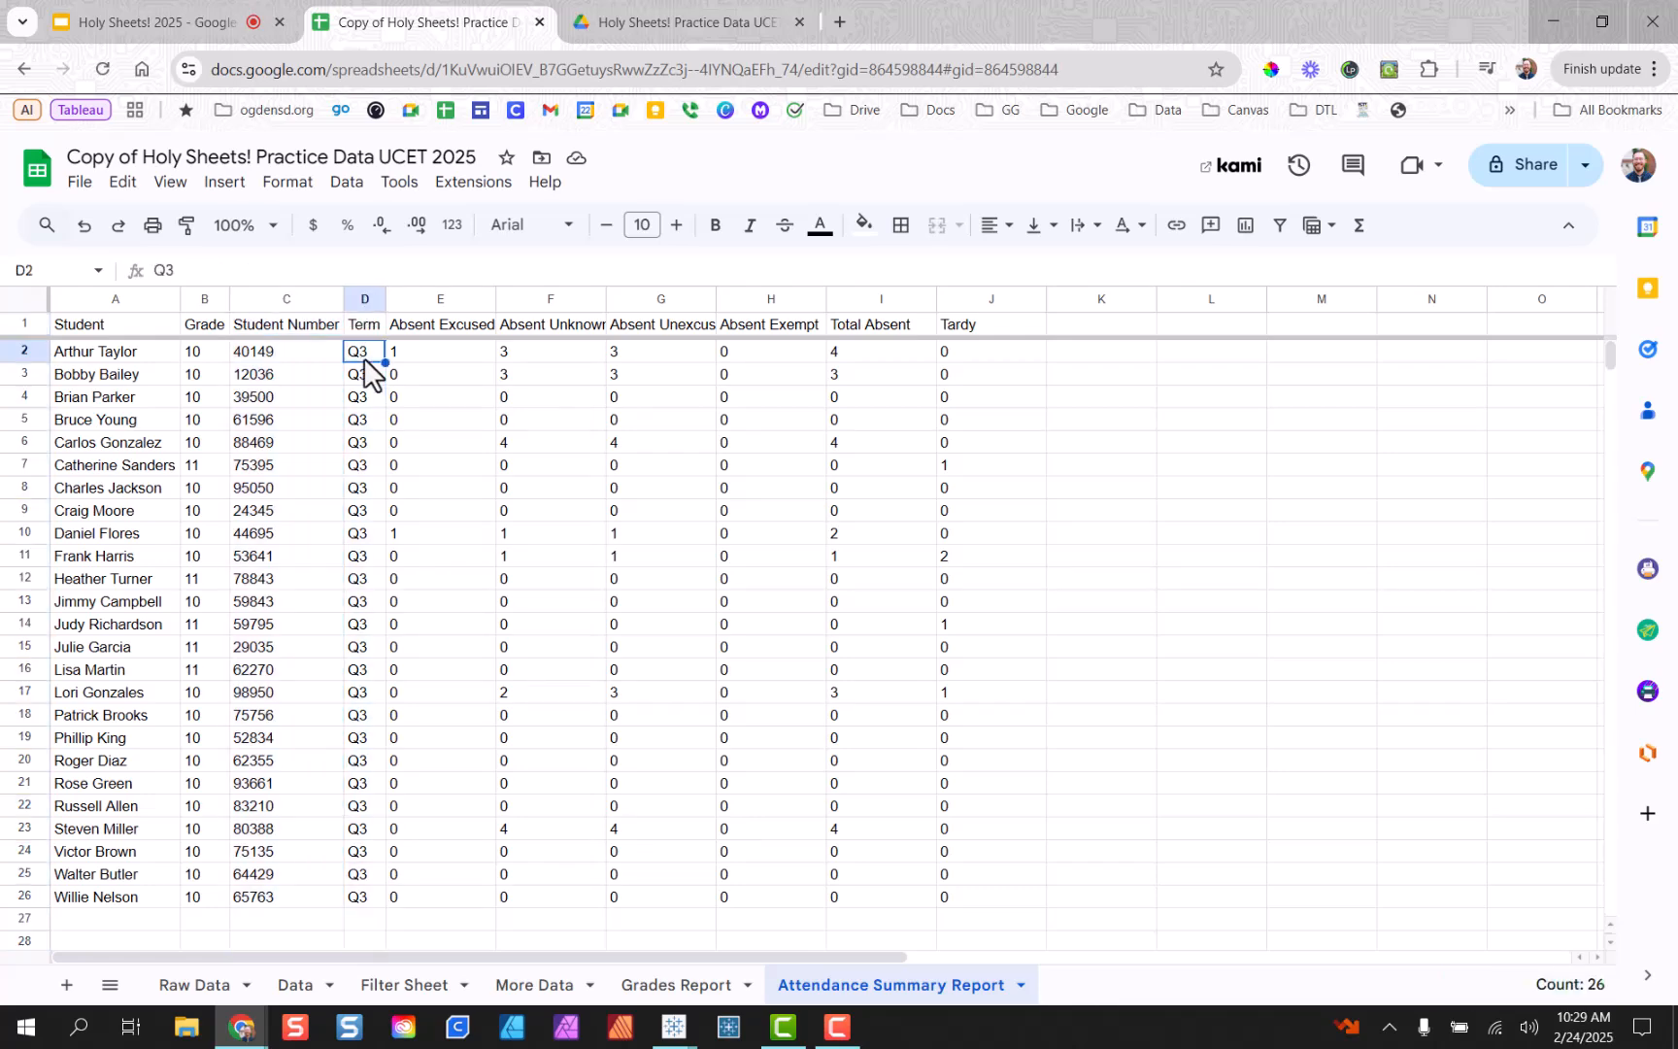
Return to Grades Report and open J2's QUERY formula for editing.
left_click(715, 986)
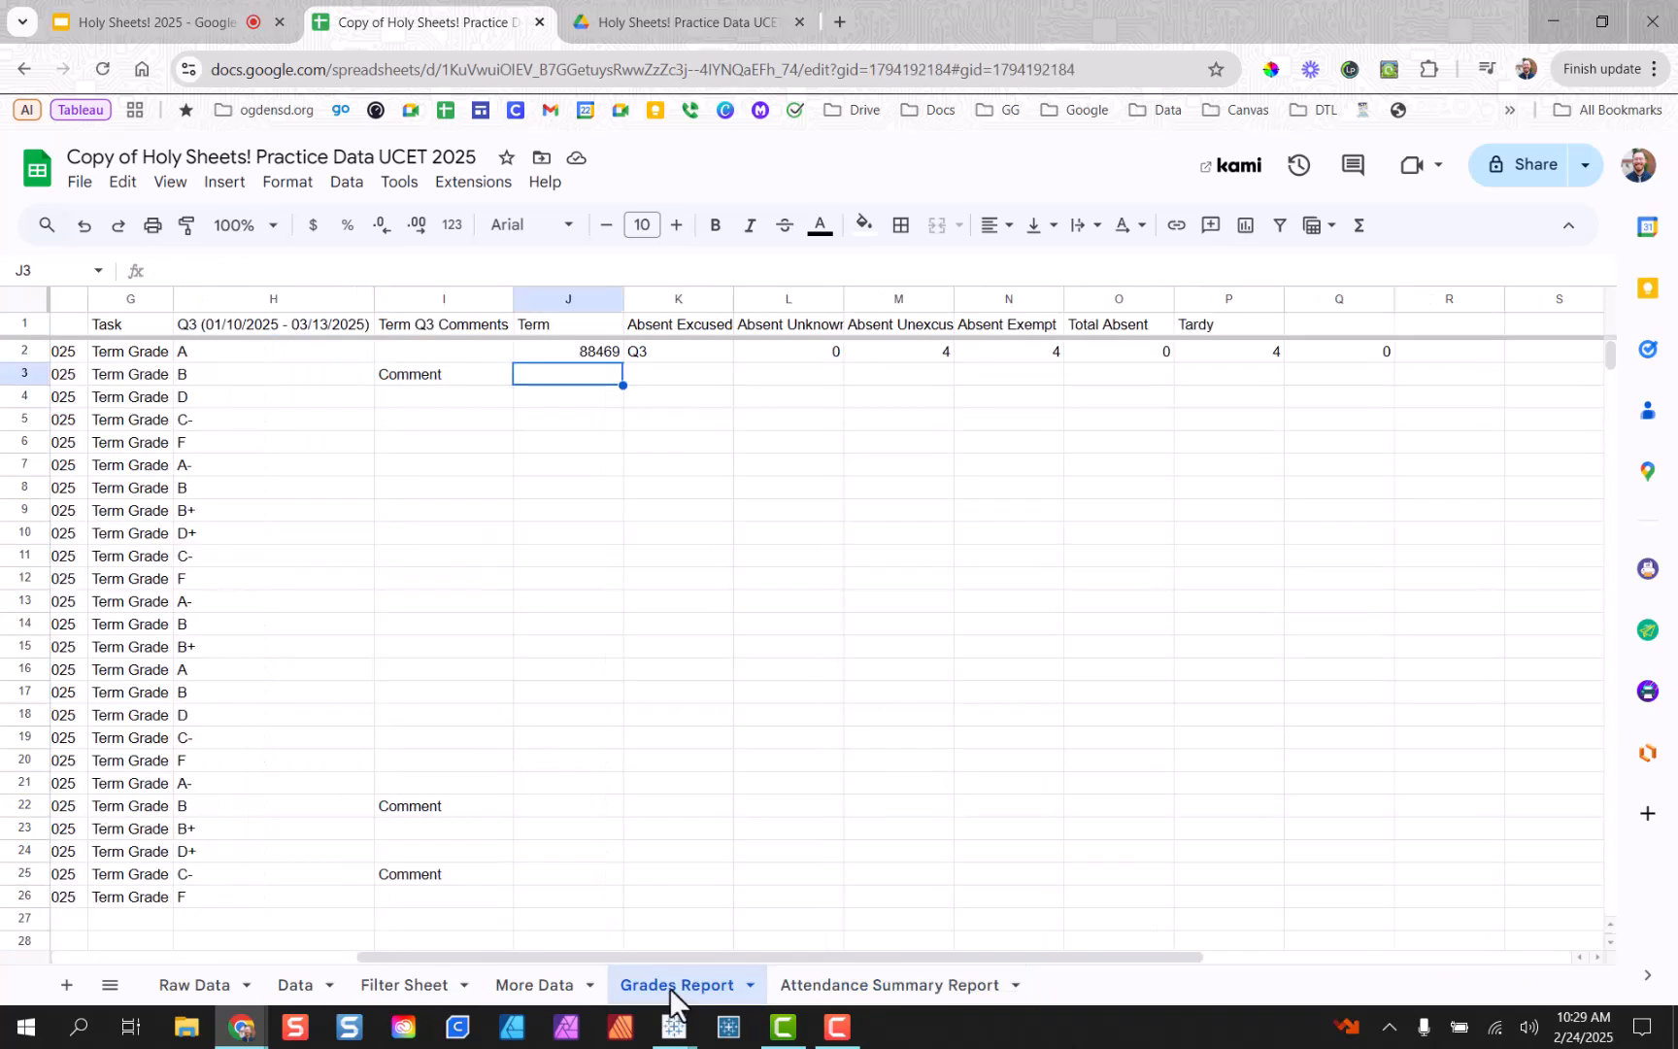
left_click(585, 355)
double_click(586, 355)
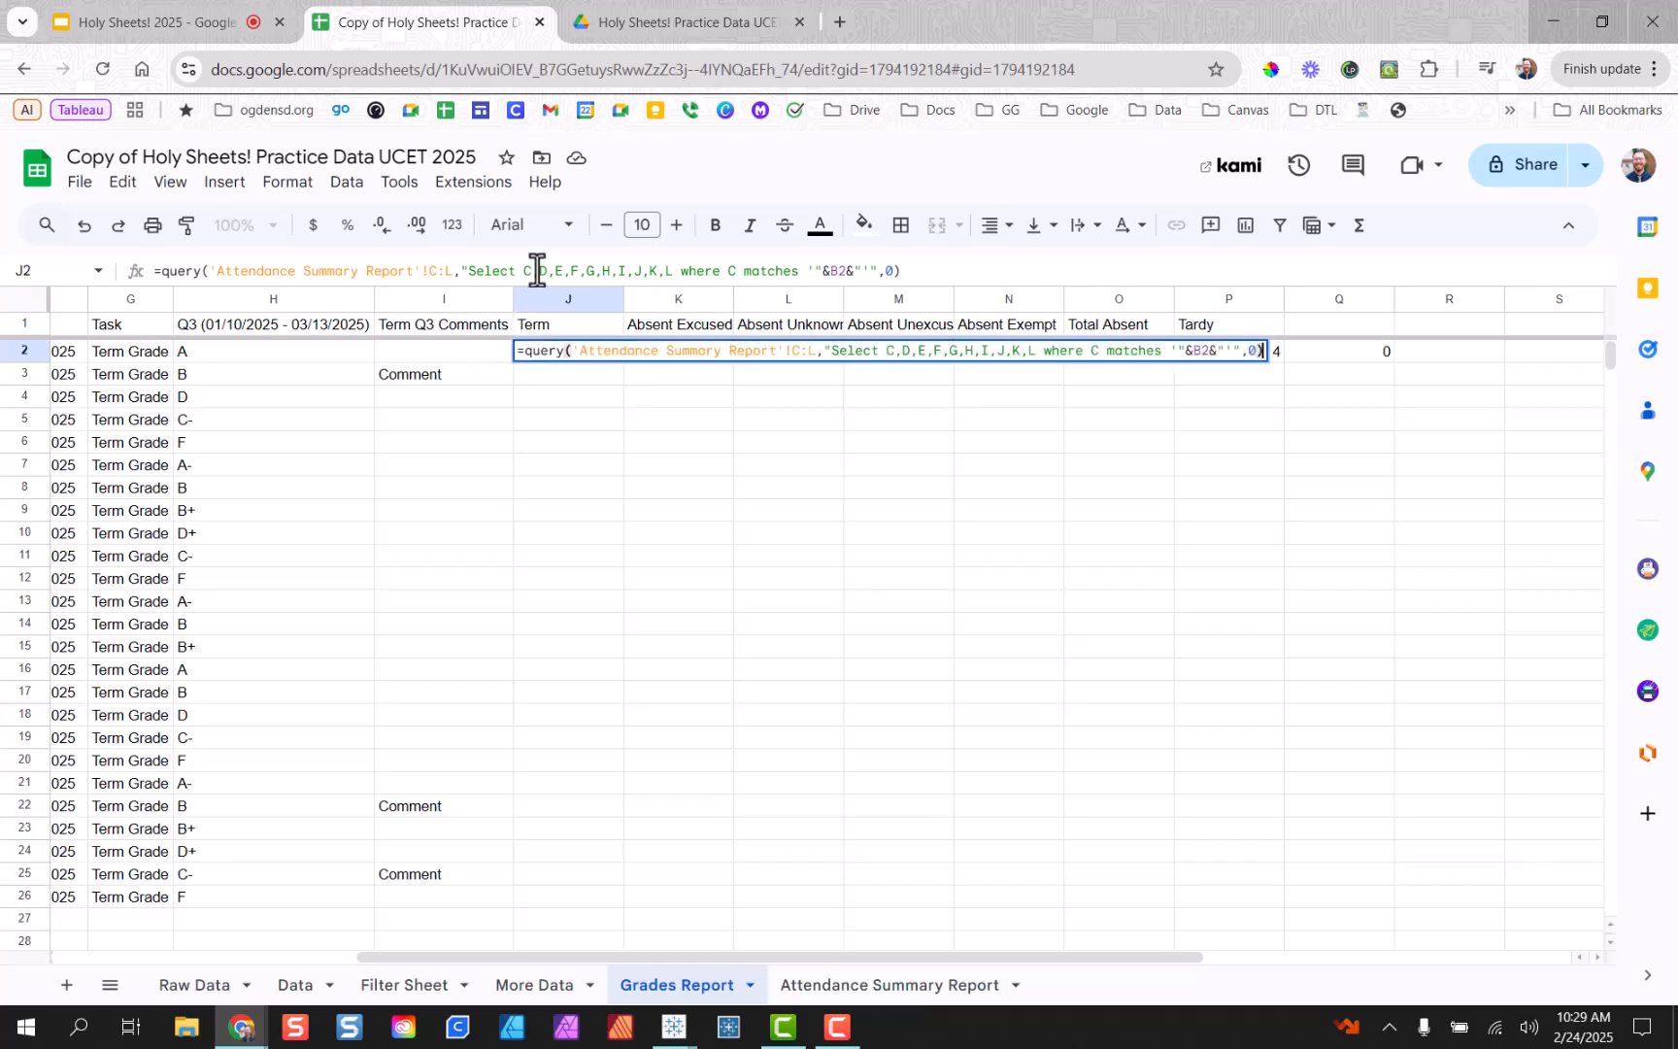
Remove column C from the select list of J2's QUERY formula so Term appears in J.
left_click_drag(537, 271, 526, 281)
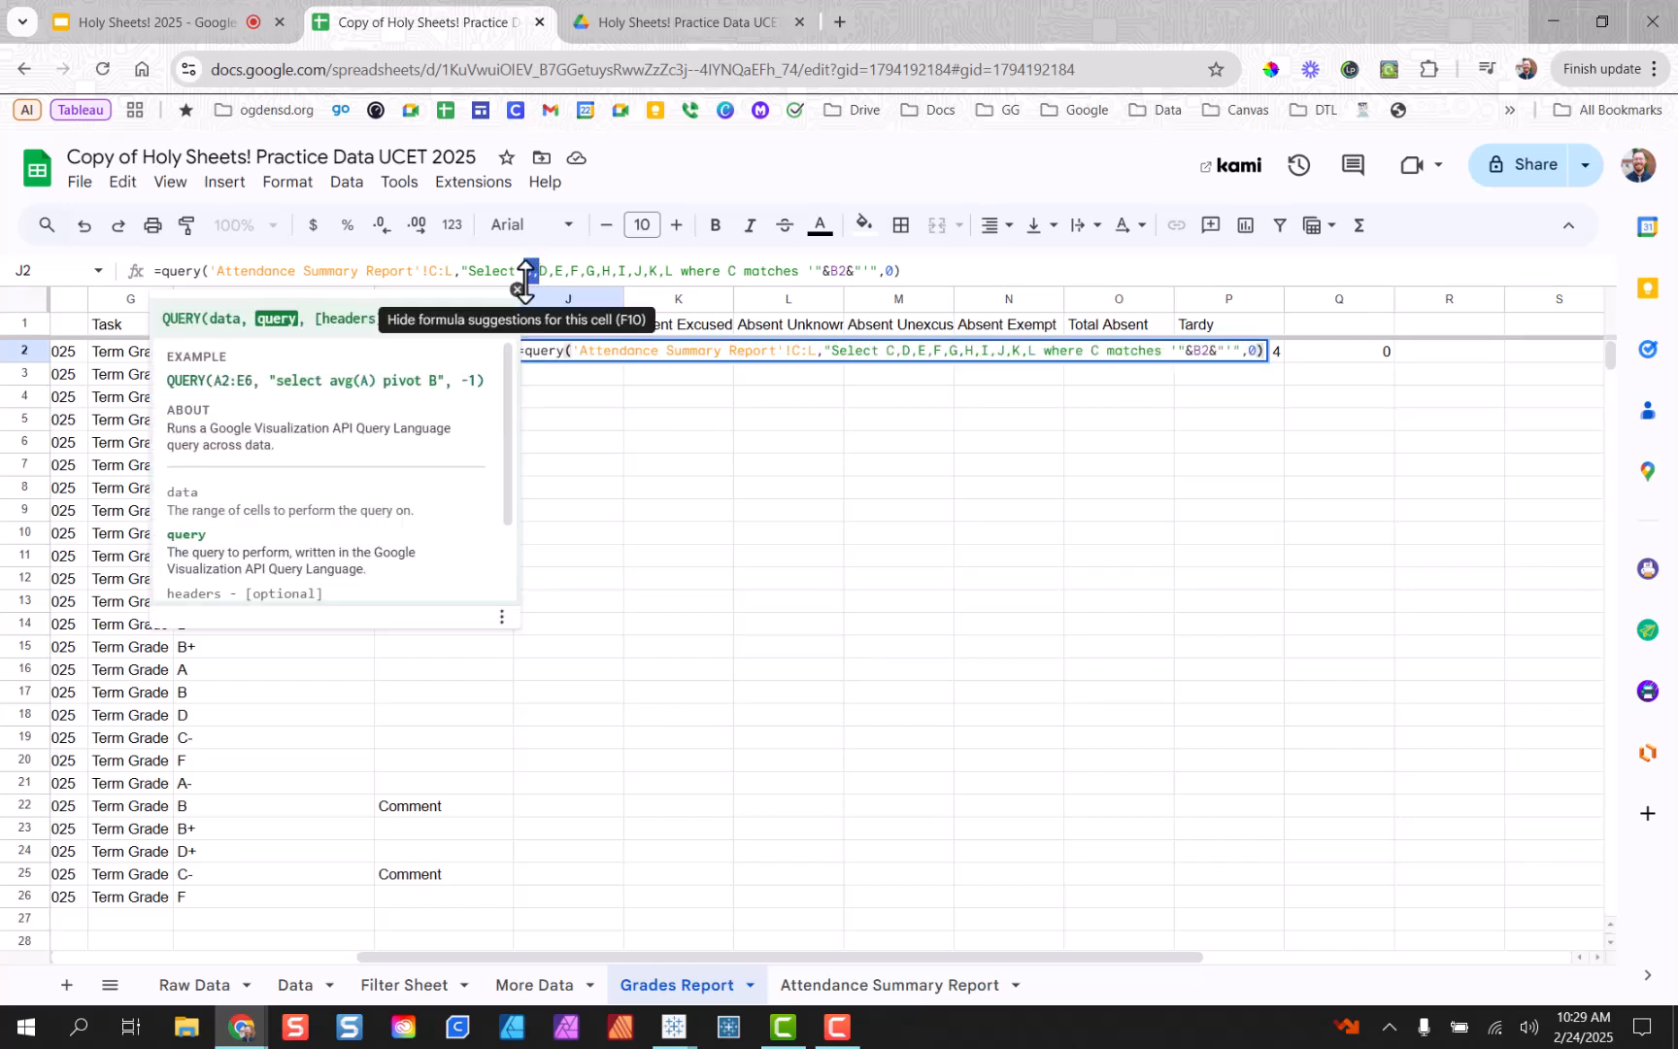
key("BackSpace")
key("Return")
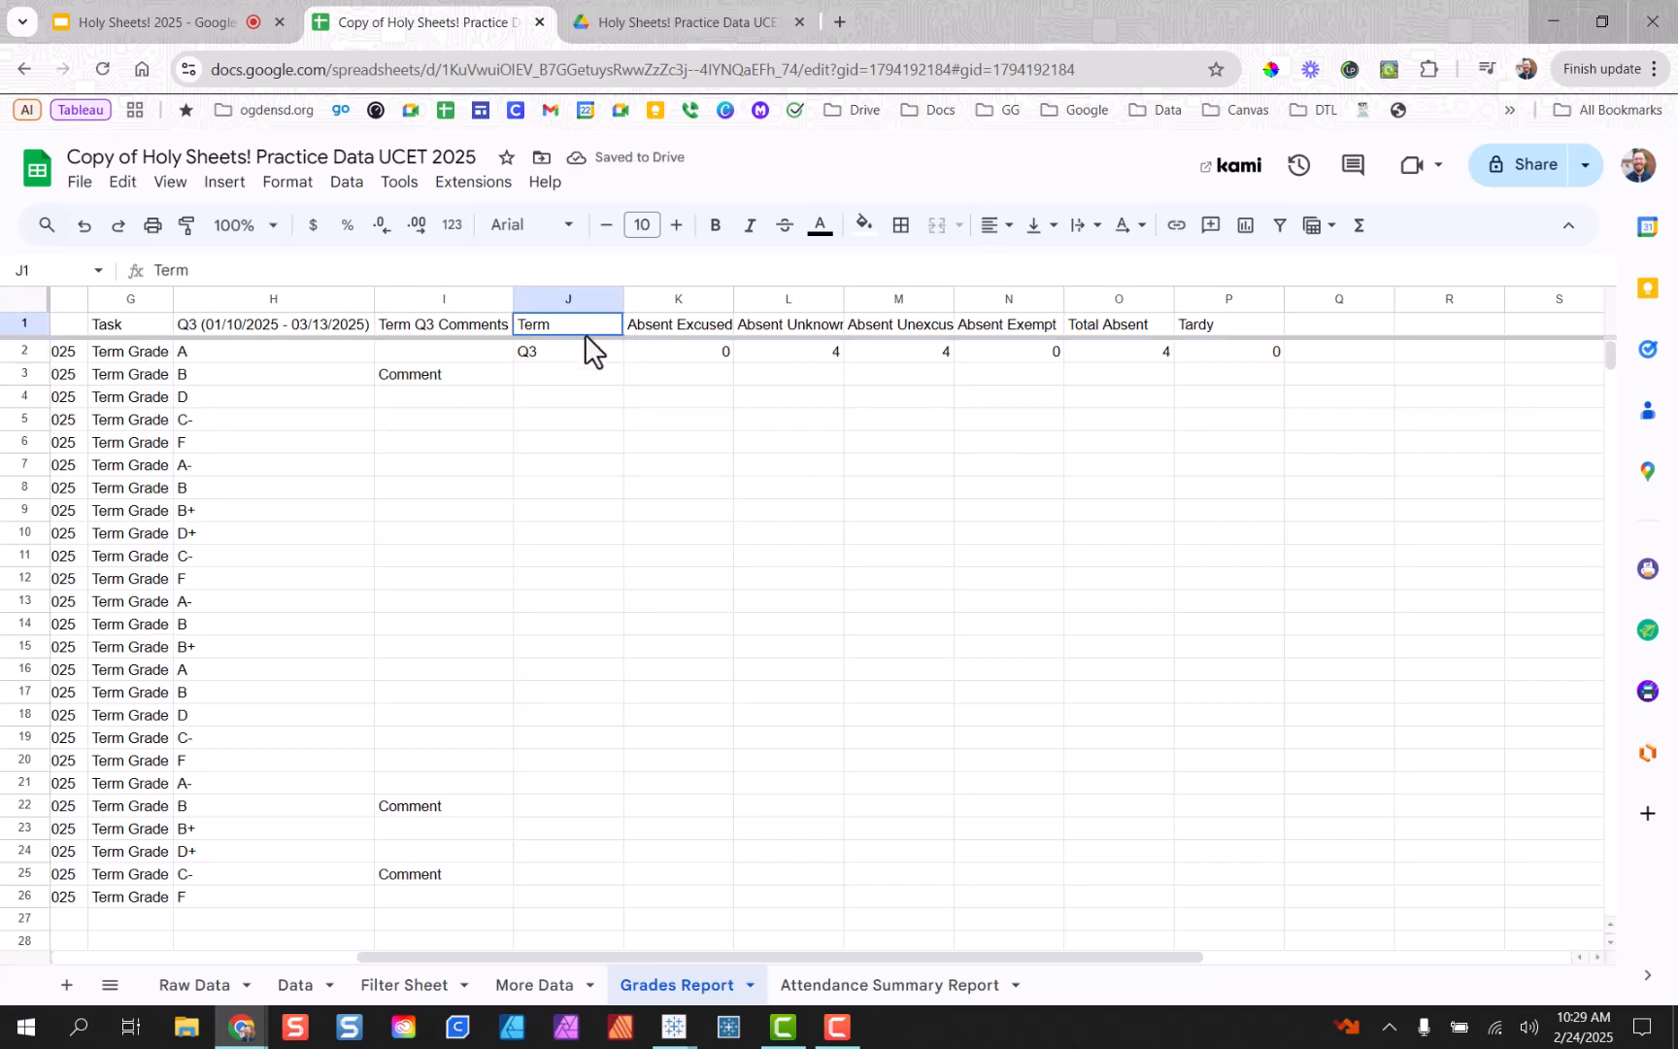
Verify the Term Q3 and attendance headers, then fill J2's QUERY formula down to row 26.
left_click_drag(585, 333, 585, 348)
left_click(1250, 348, "shift")
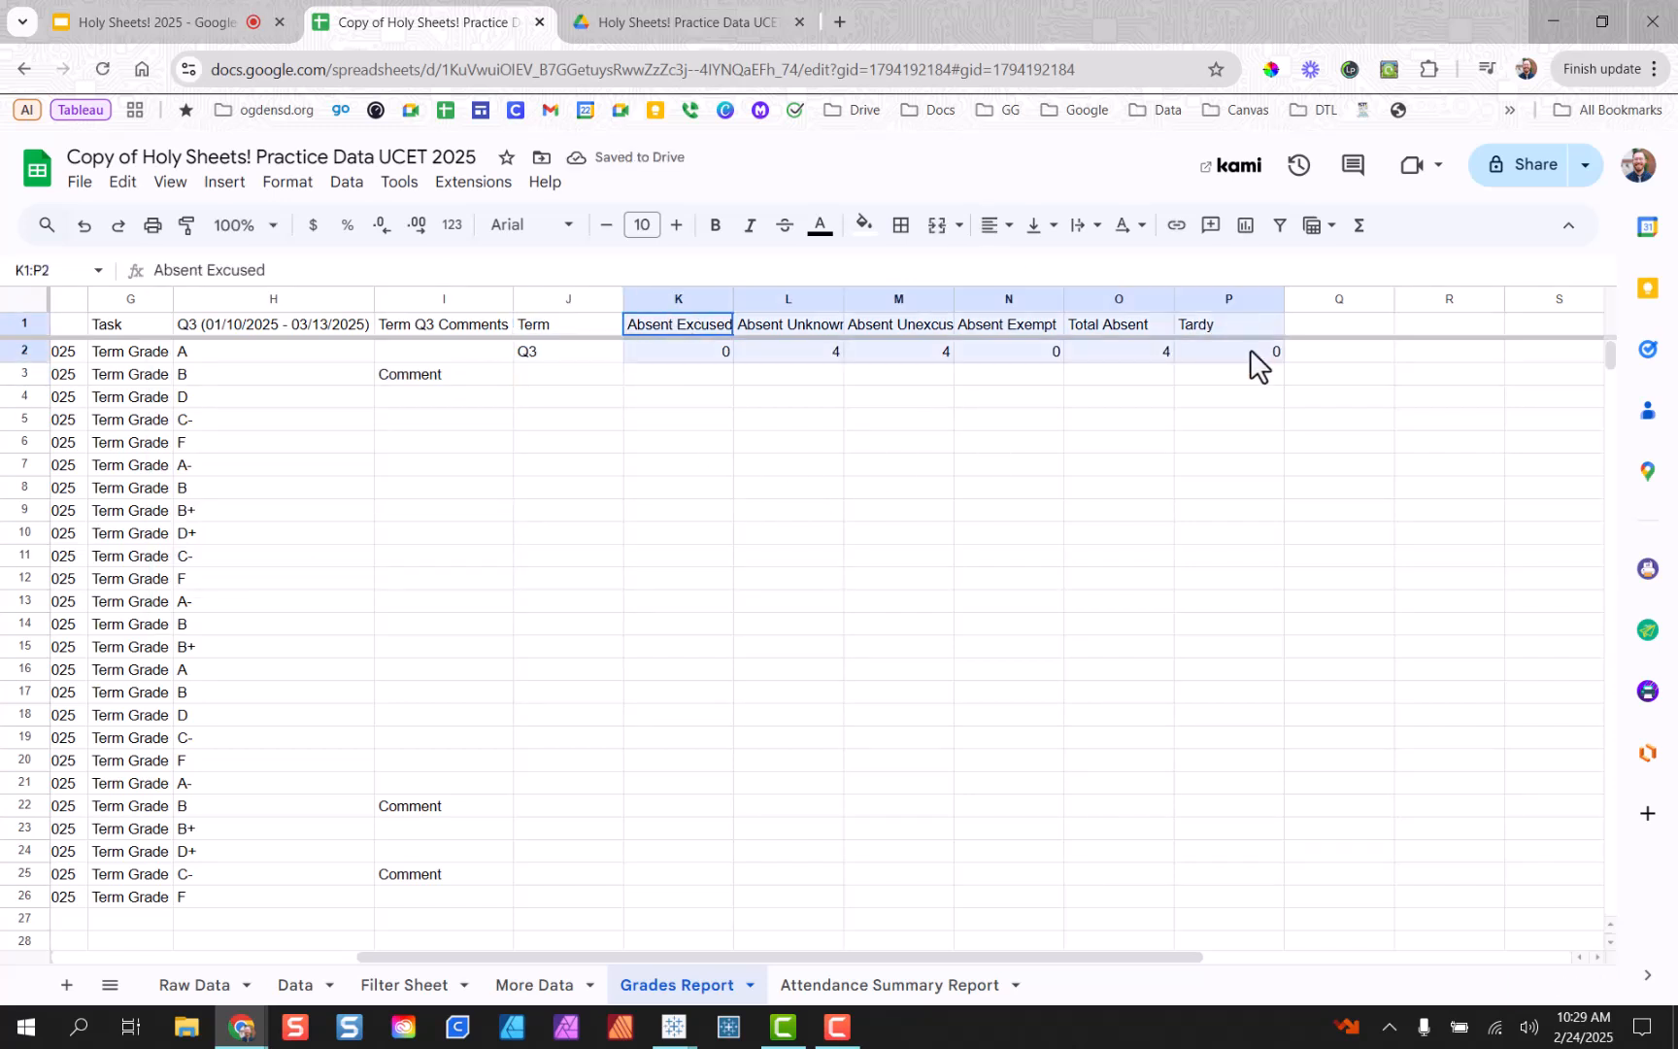
left_click(1080, 402)
left_click(556, 355)
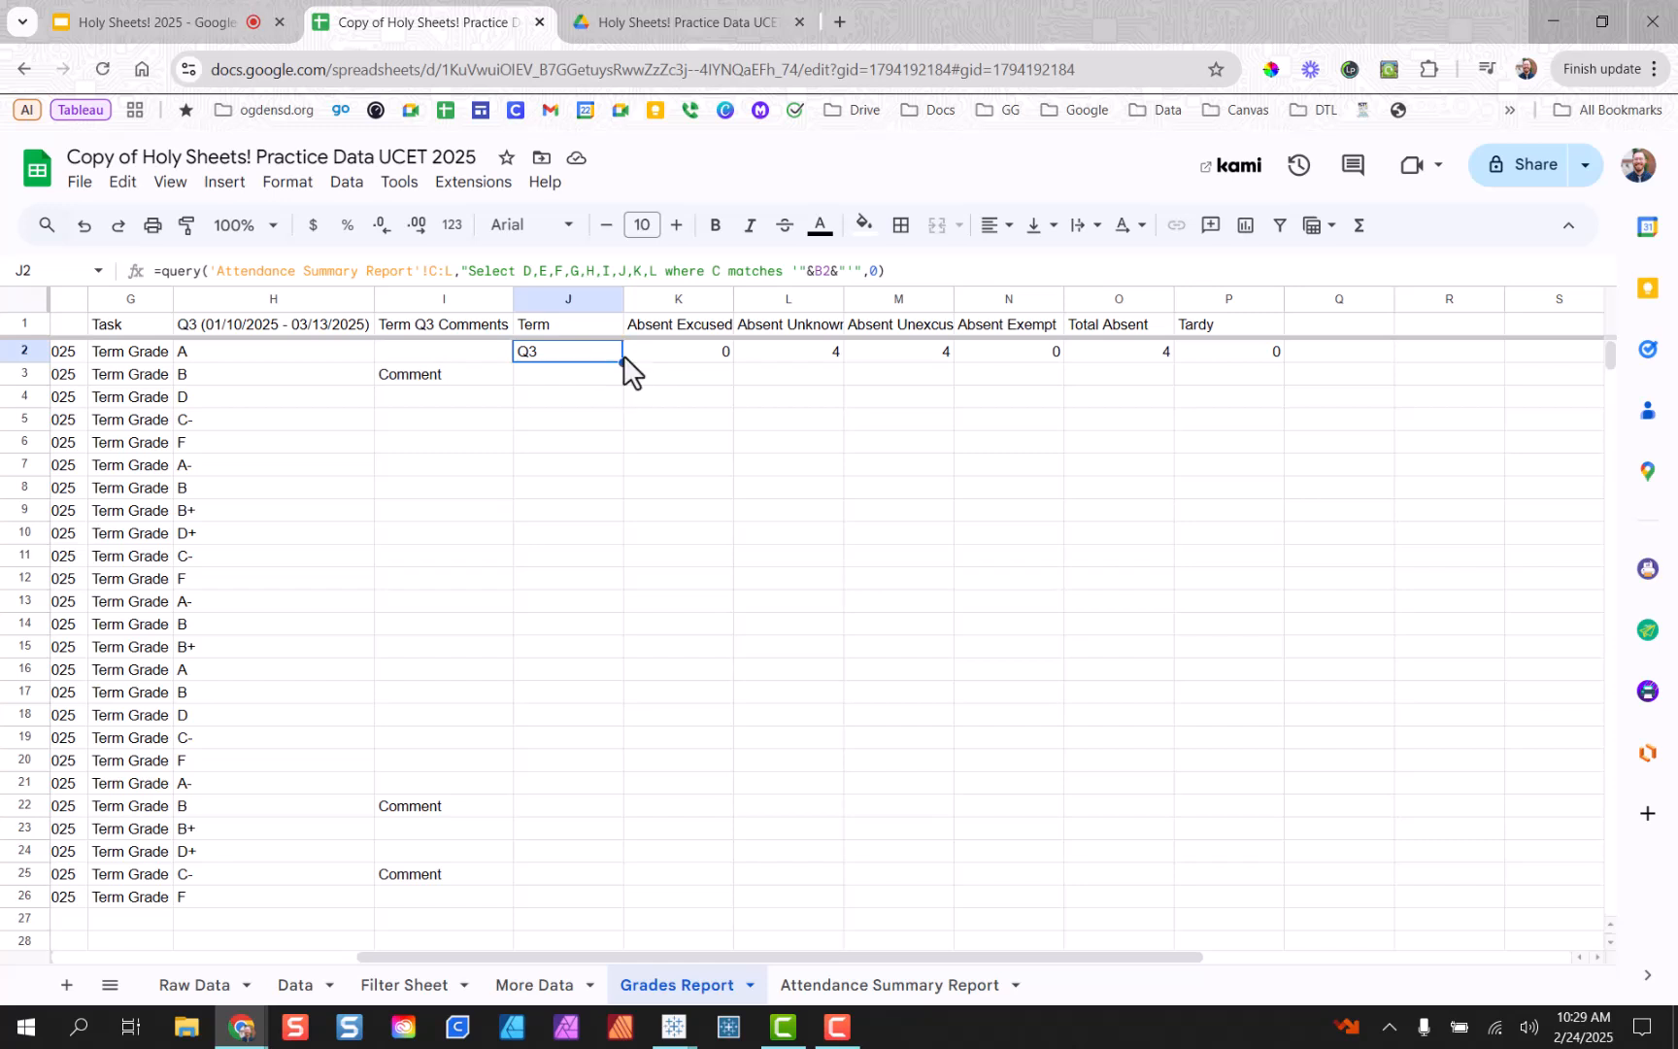
left_click_drag(621, 361, 576, 889)
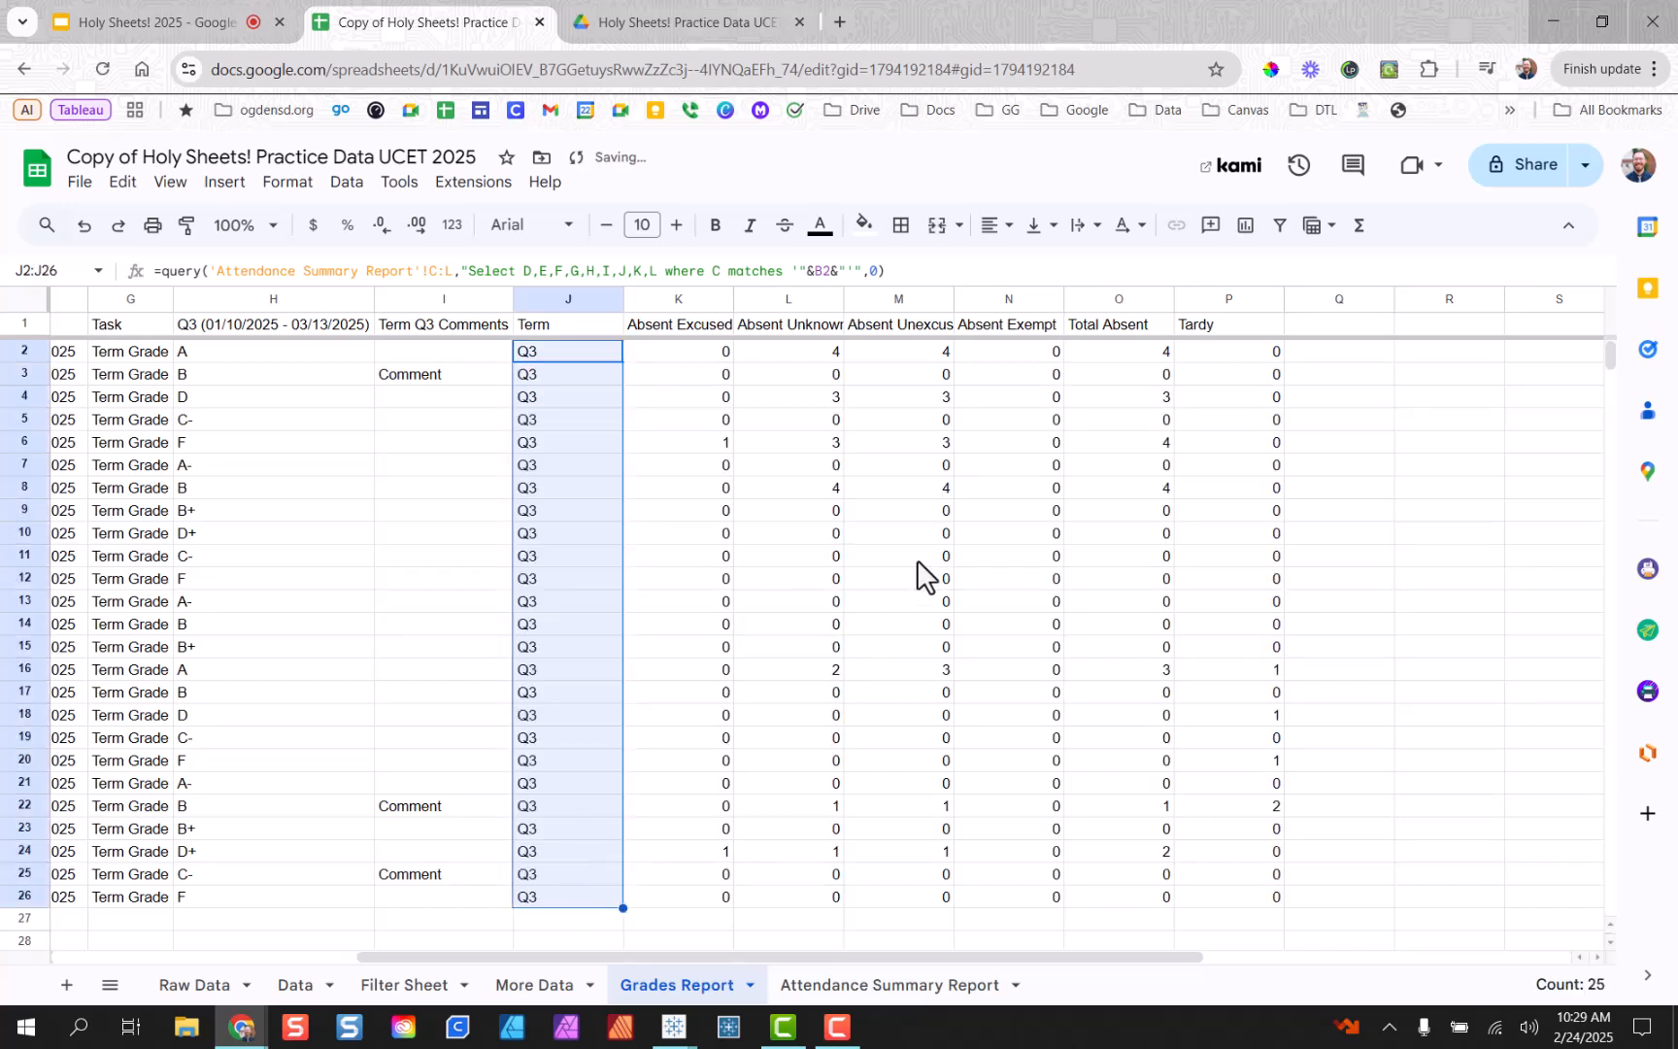
left_click(795, 577)
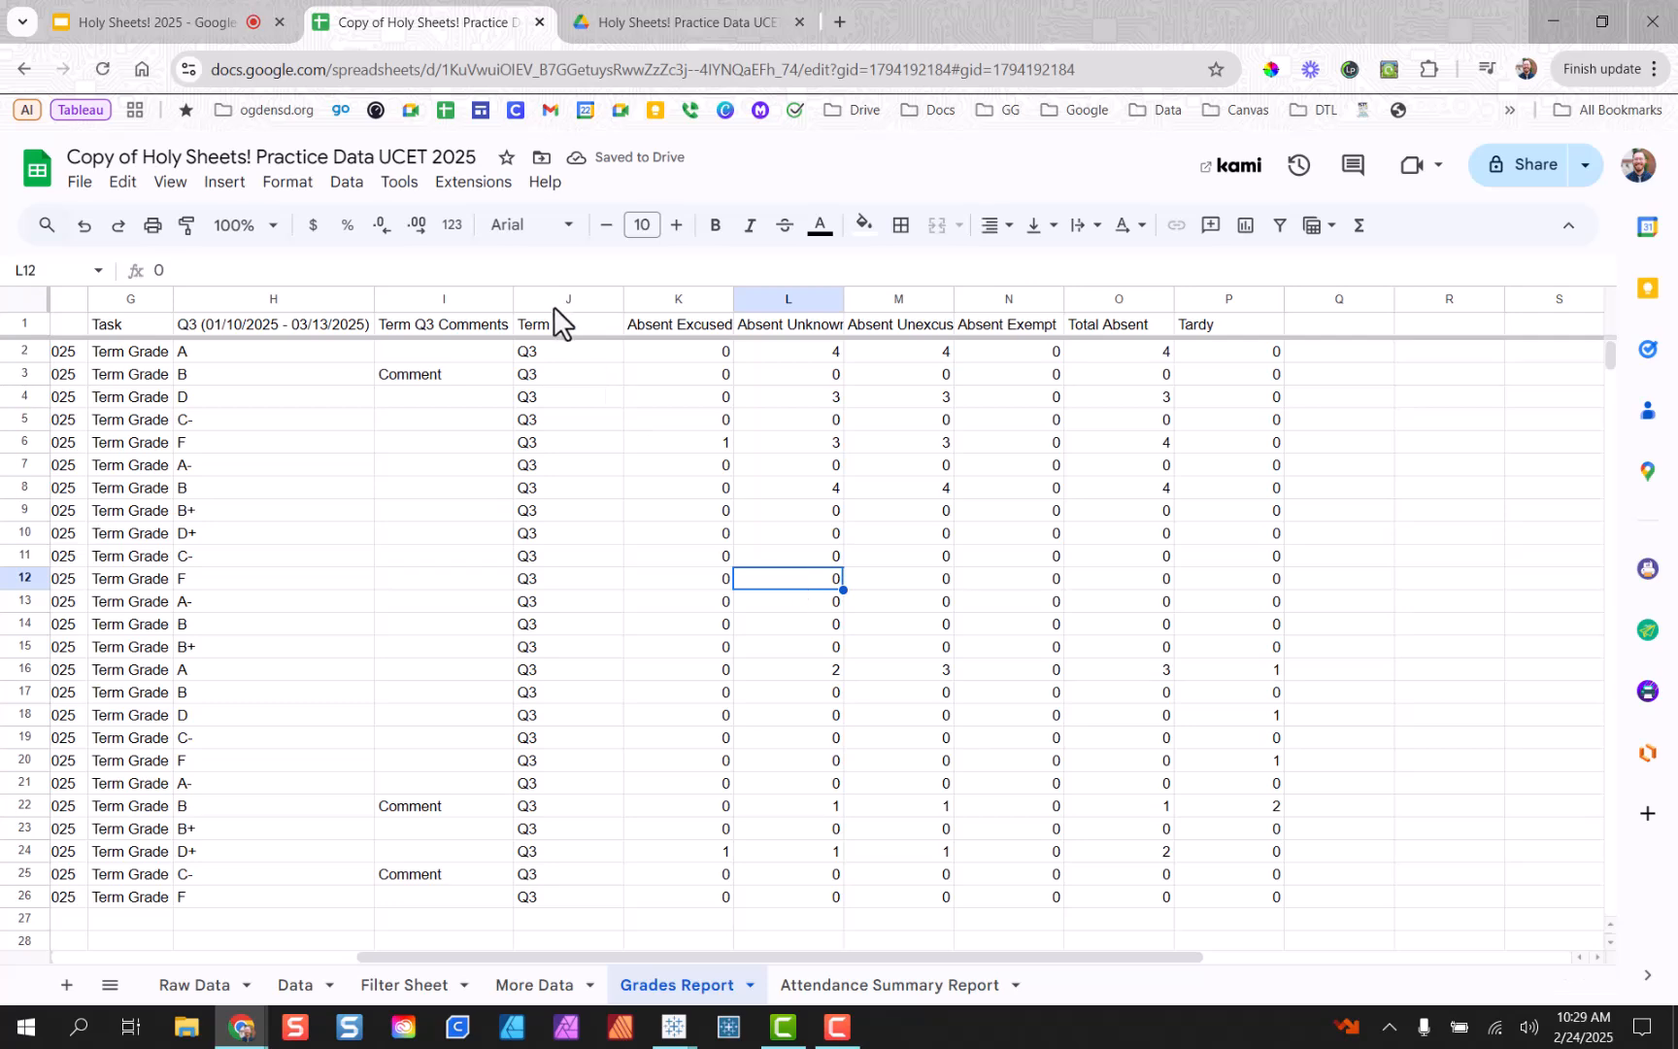
left_click_drag(726, 955, 425, 991)
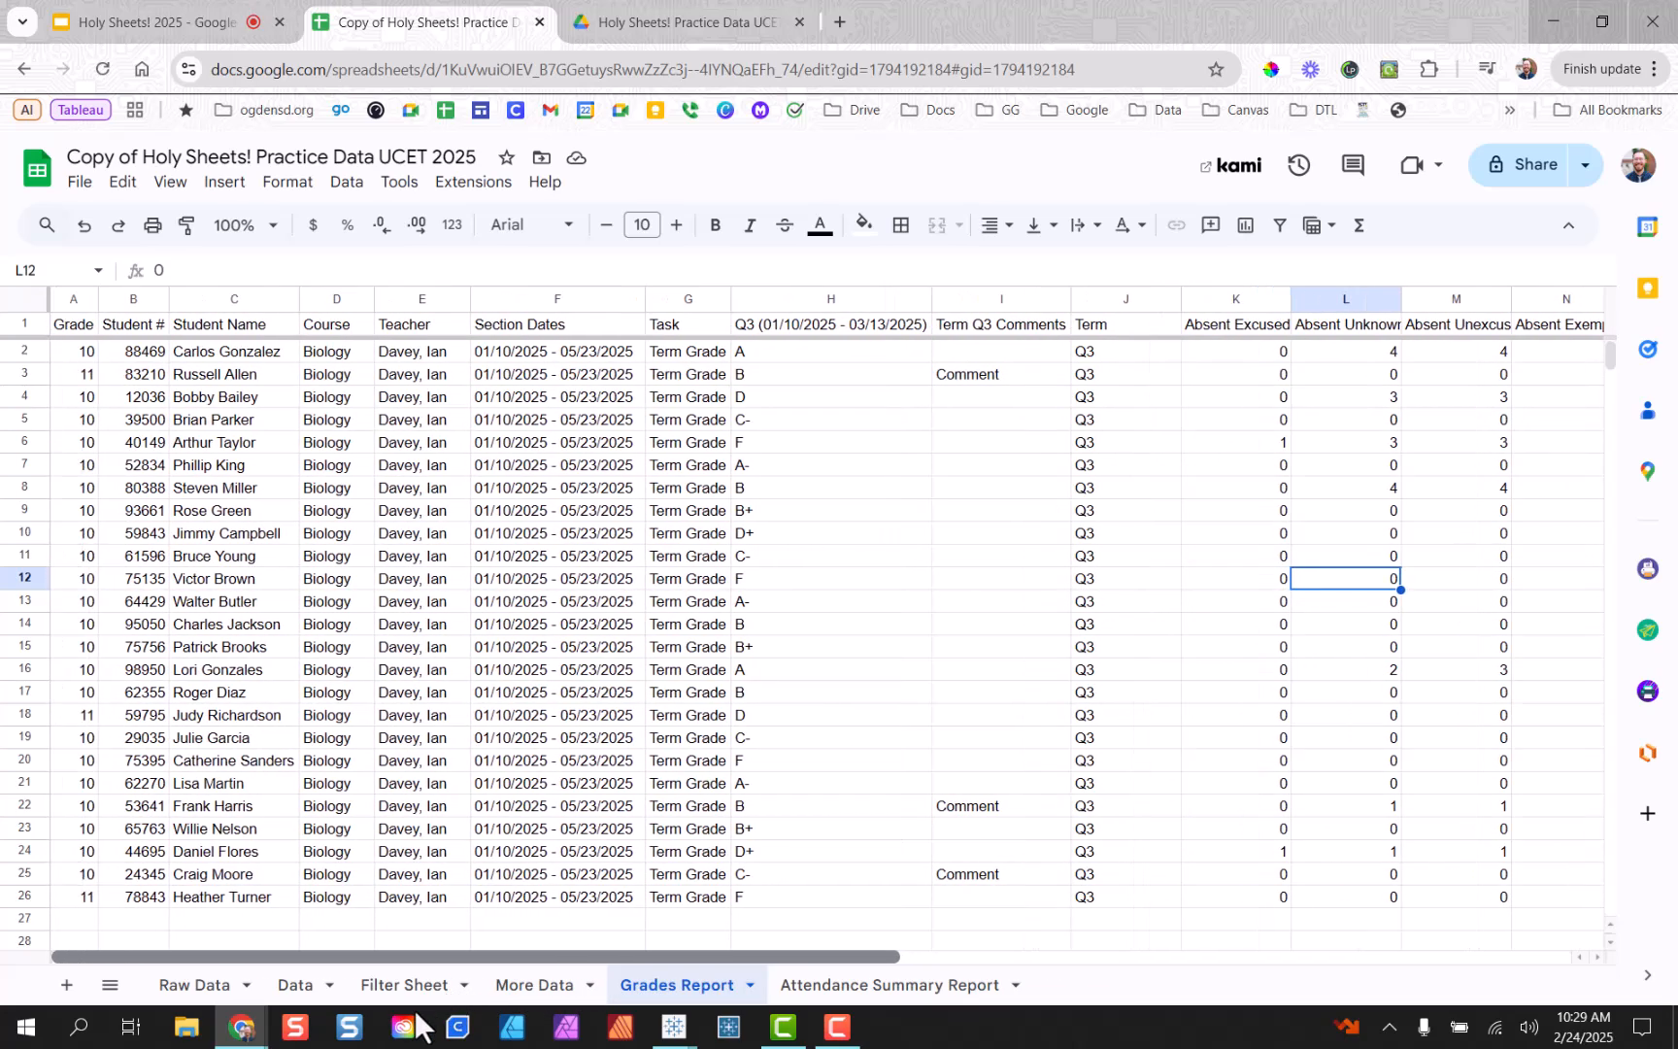
left_click(241, 350)
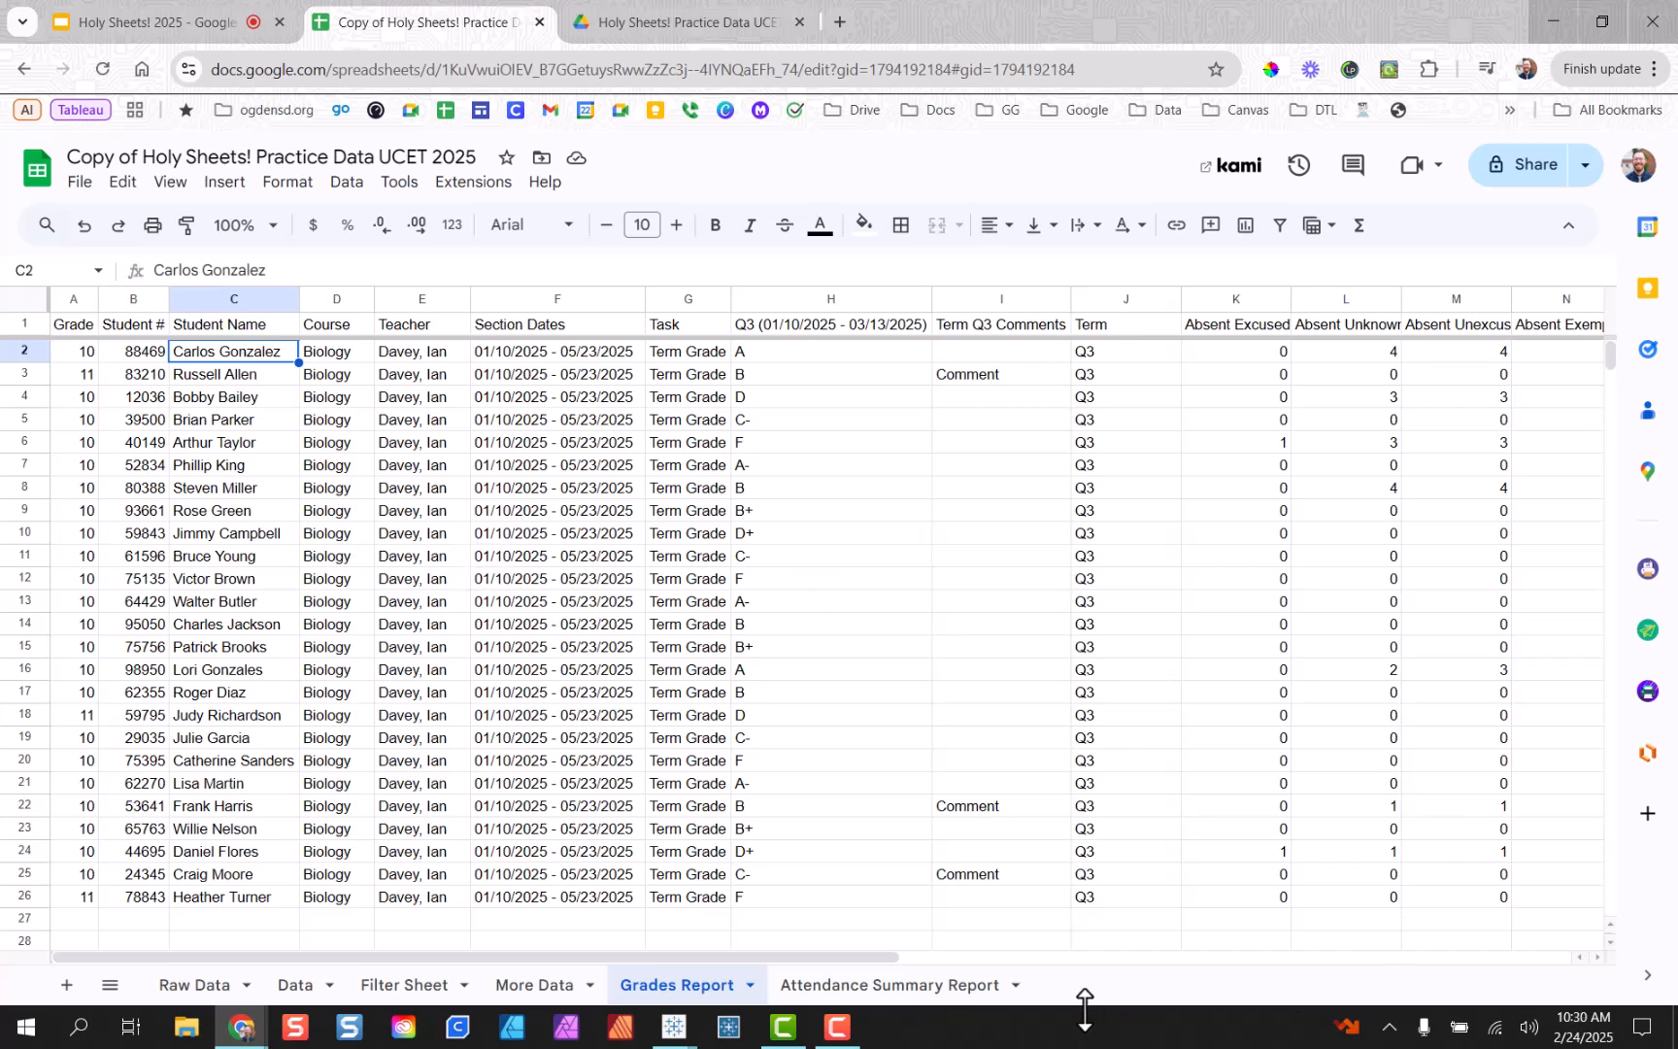
left_click(869, 985)
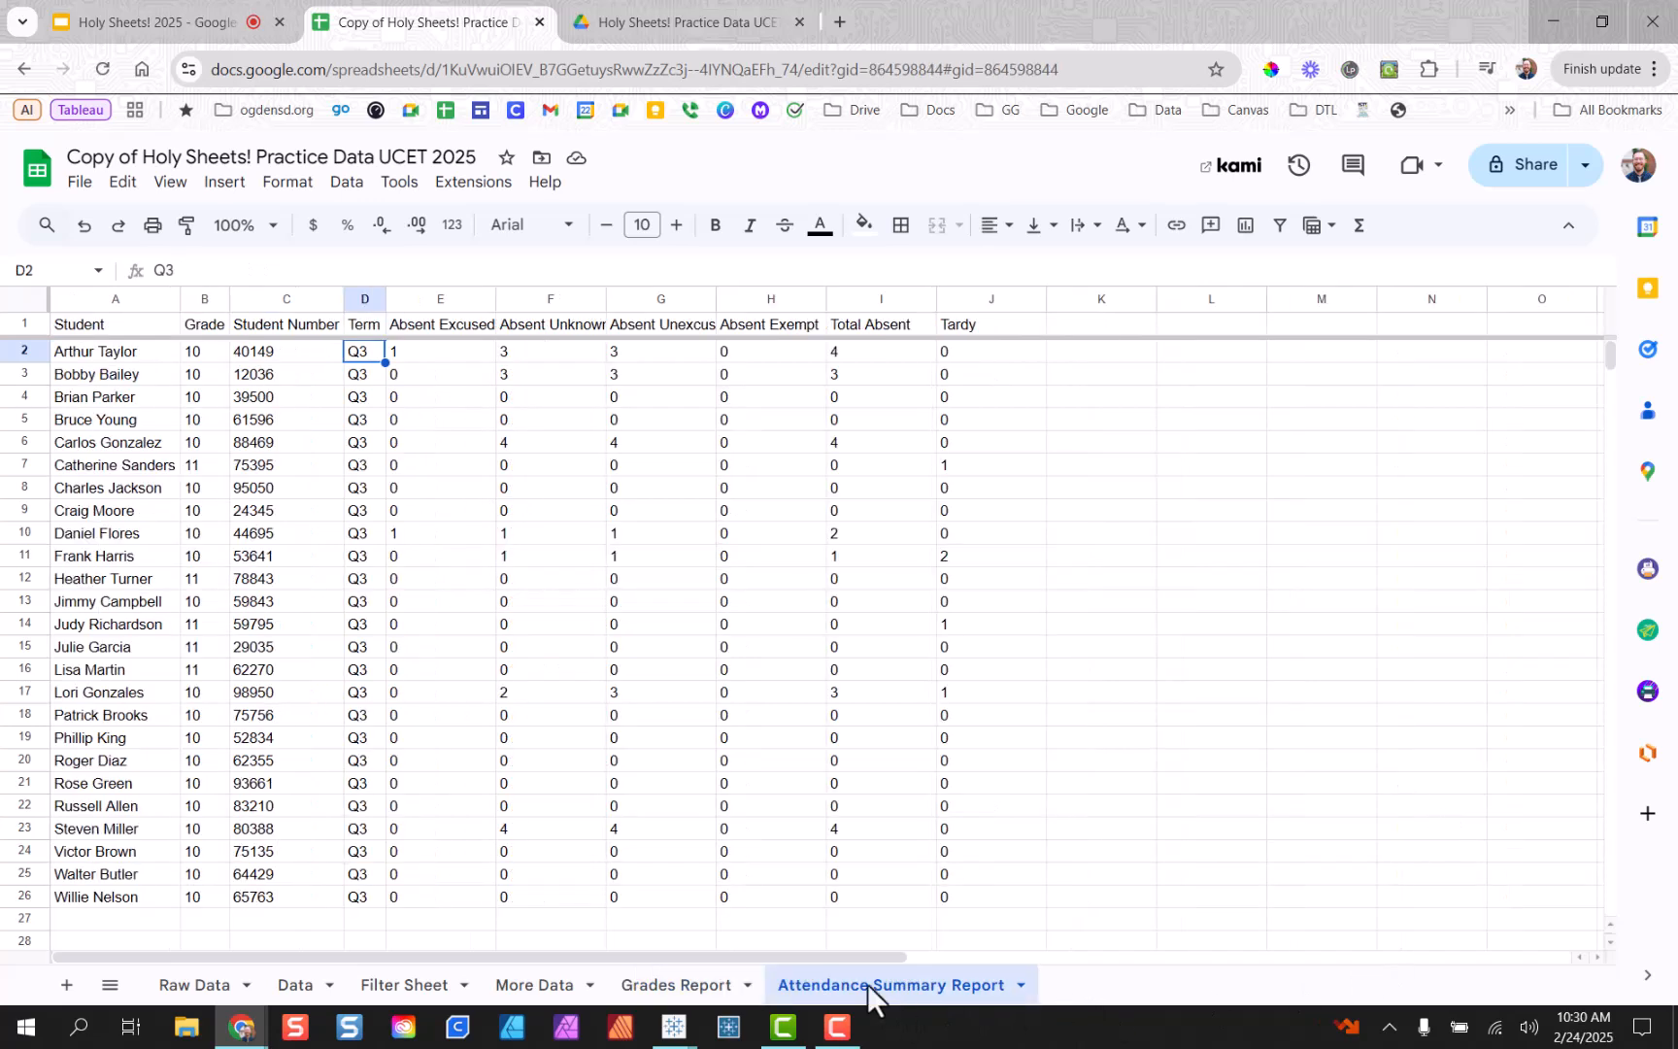
left_click(76, 445)
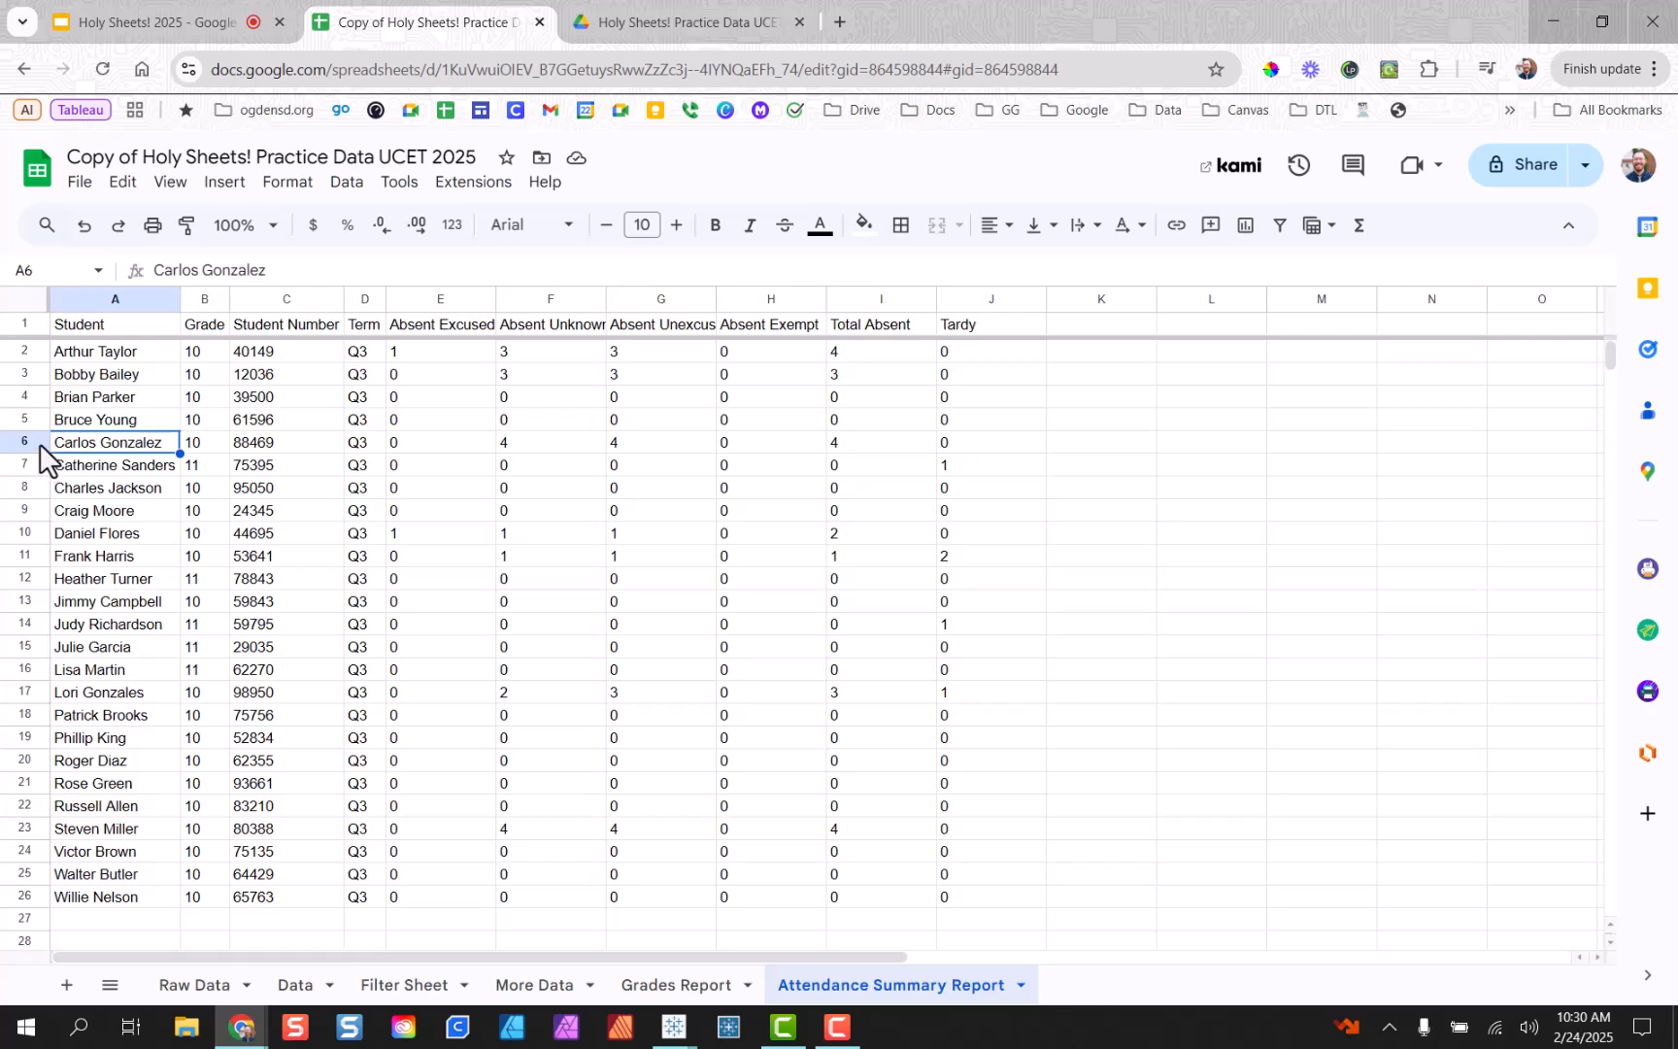
left_click(40, 447)
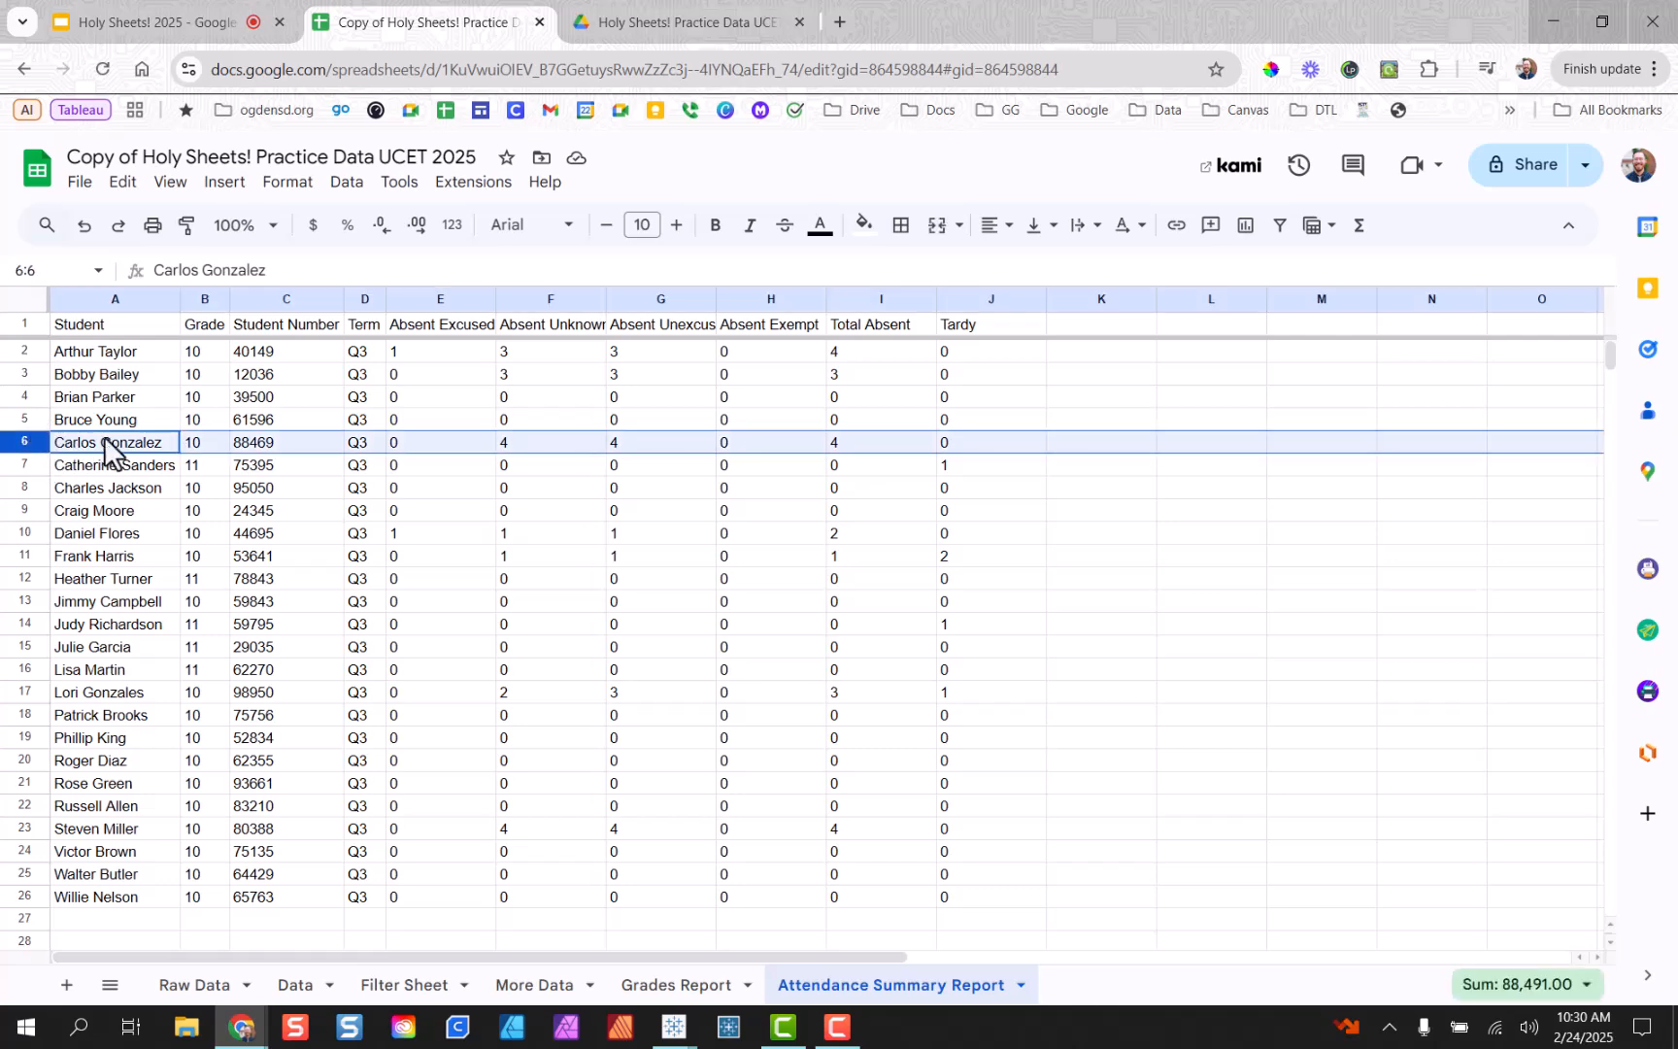
left_click(516, 441)
left_click(680, 442)
left_click(849, 448)
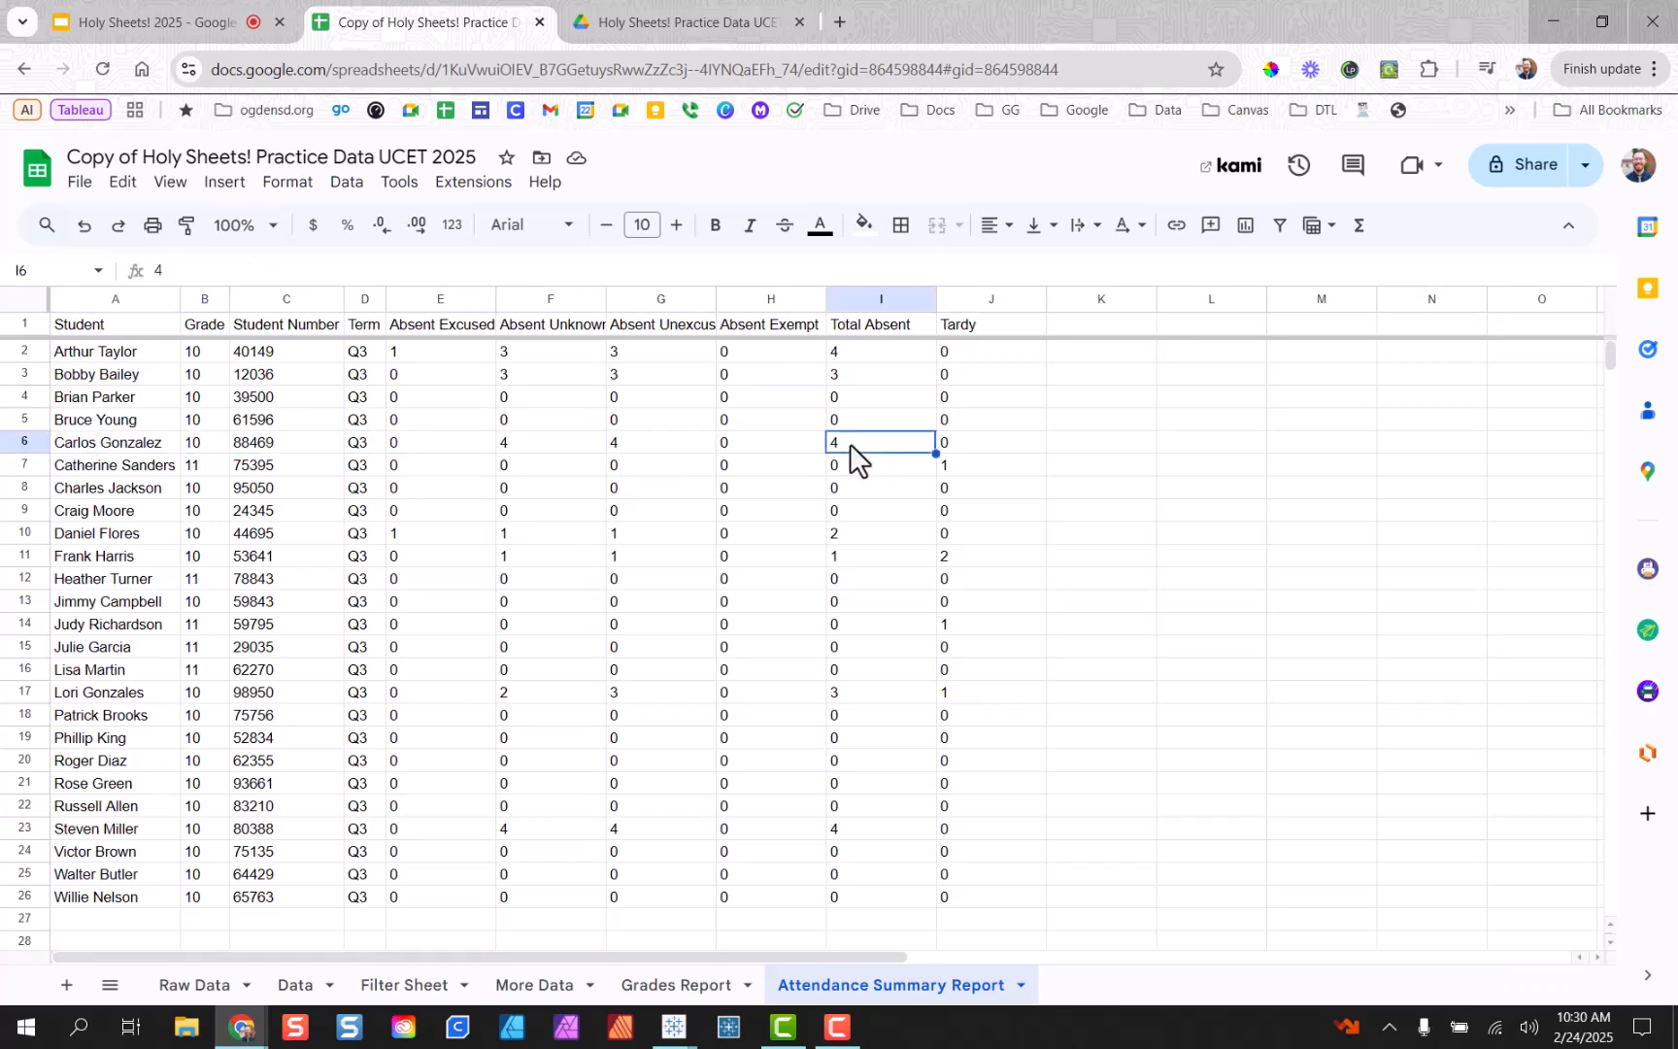
left_click(697, 986)
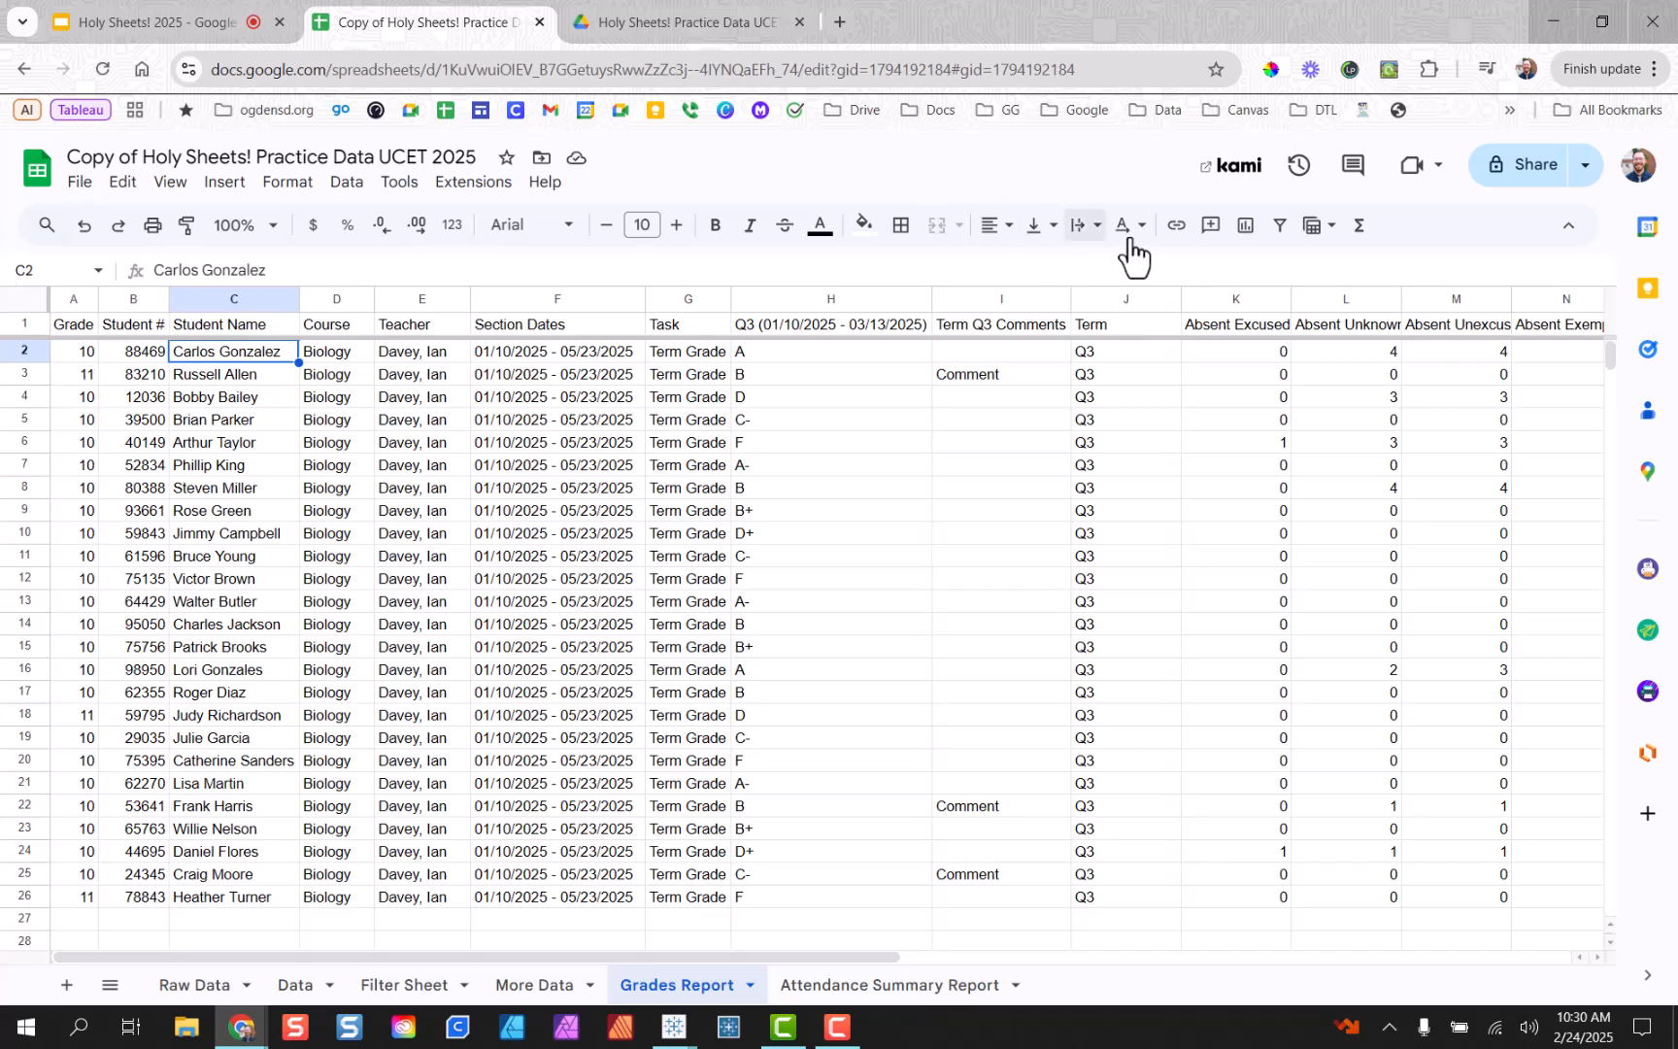
left_click_drag(1374, 358, 1495, 355)
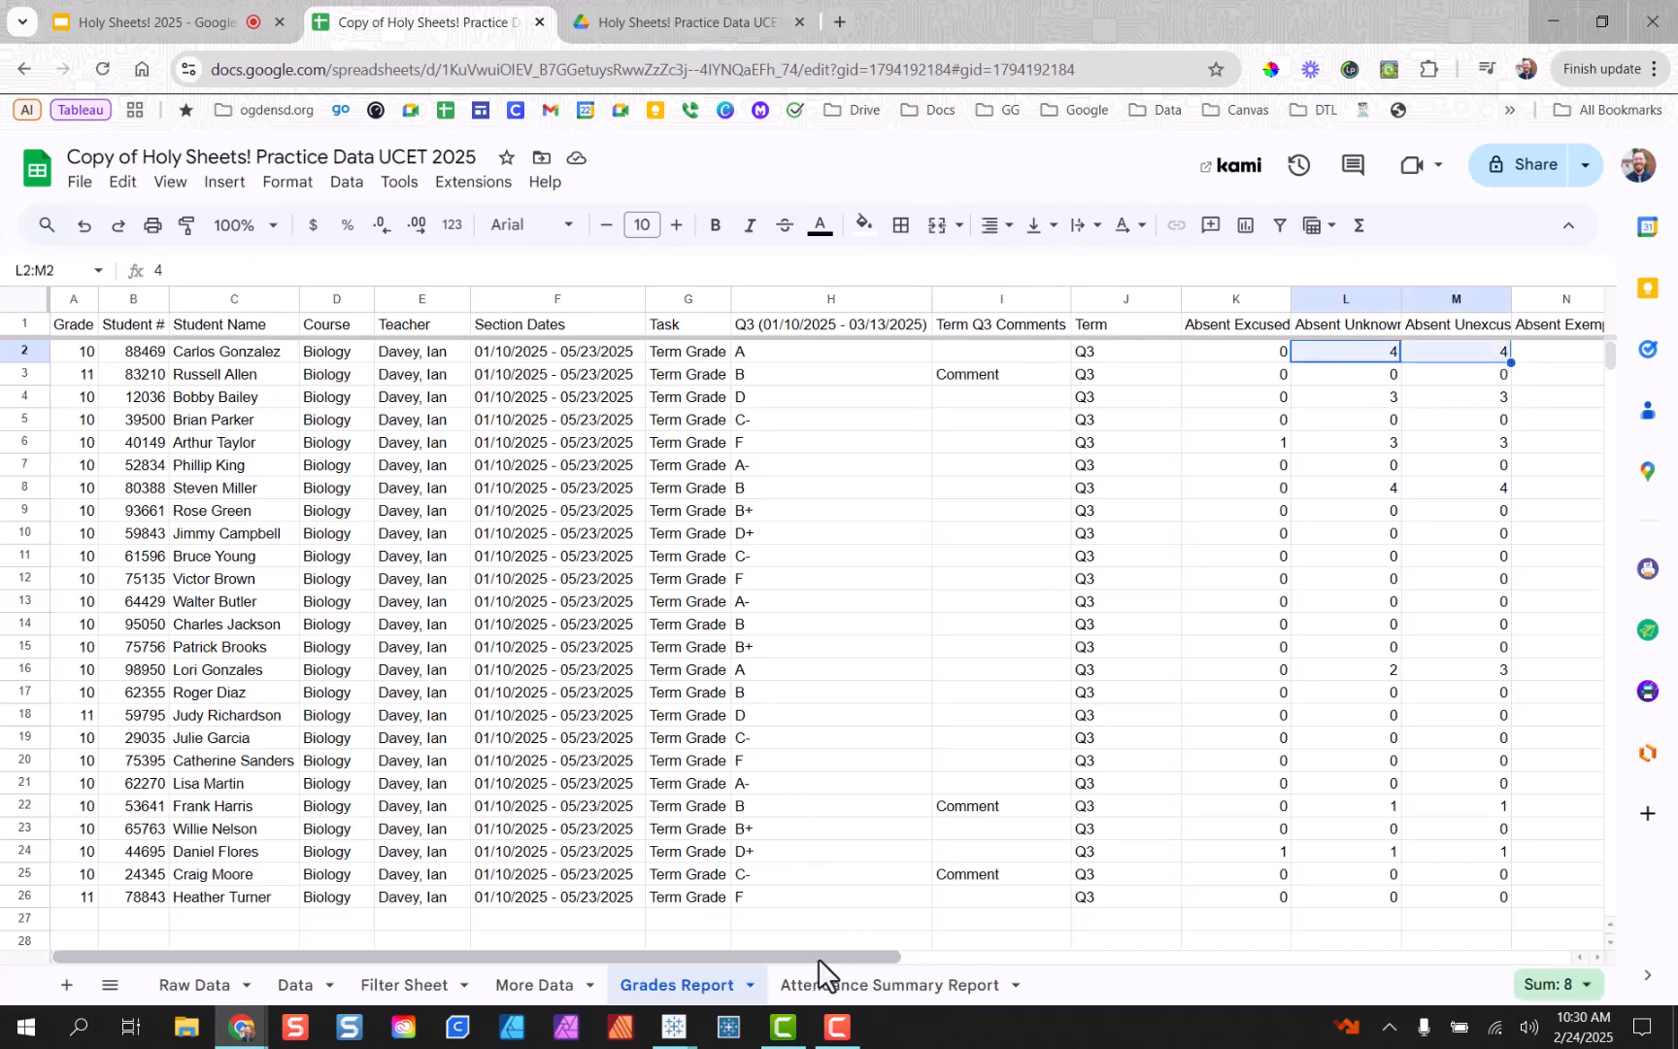
left_click_drag(818, 958, 778, 956)
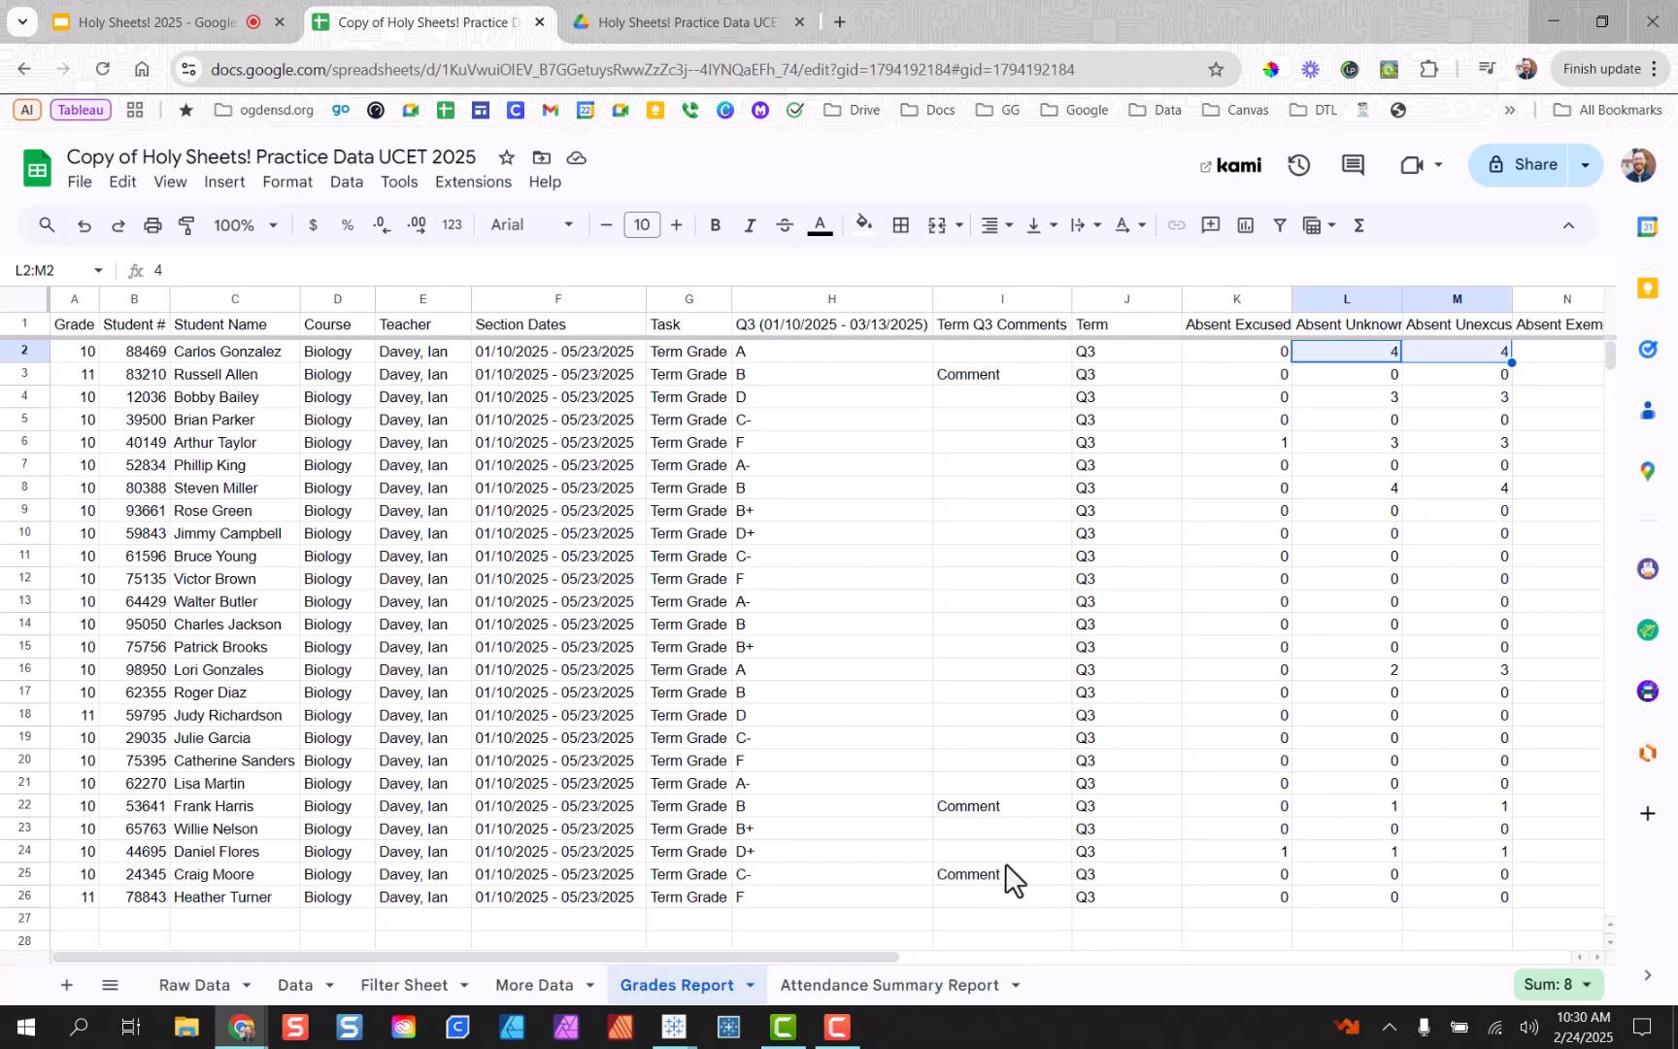
left_click_drag(1132, 354, 1110, 894)
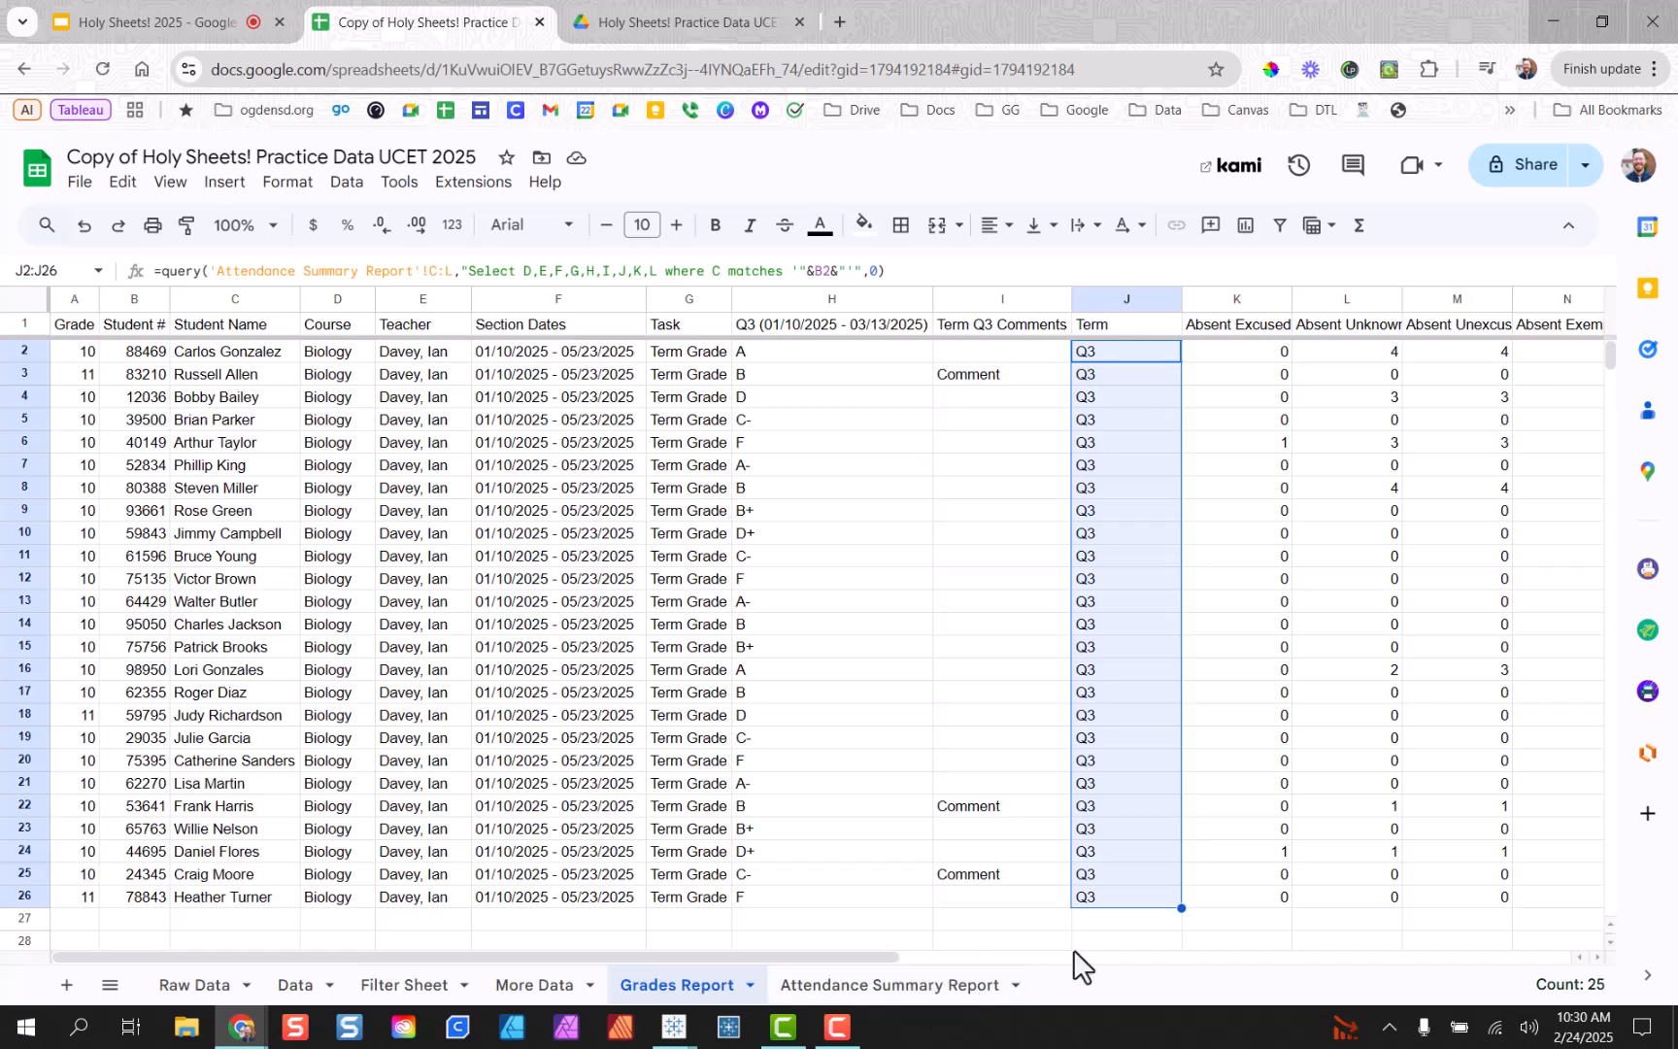
left_click(1138, 901)
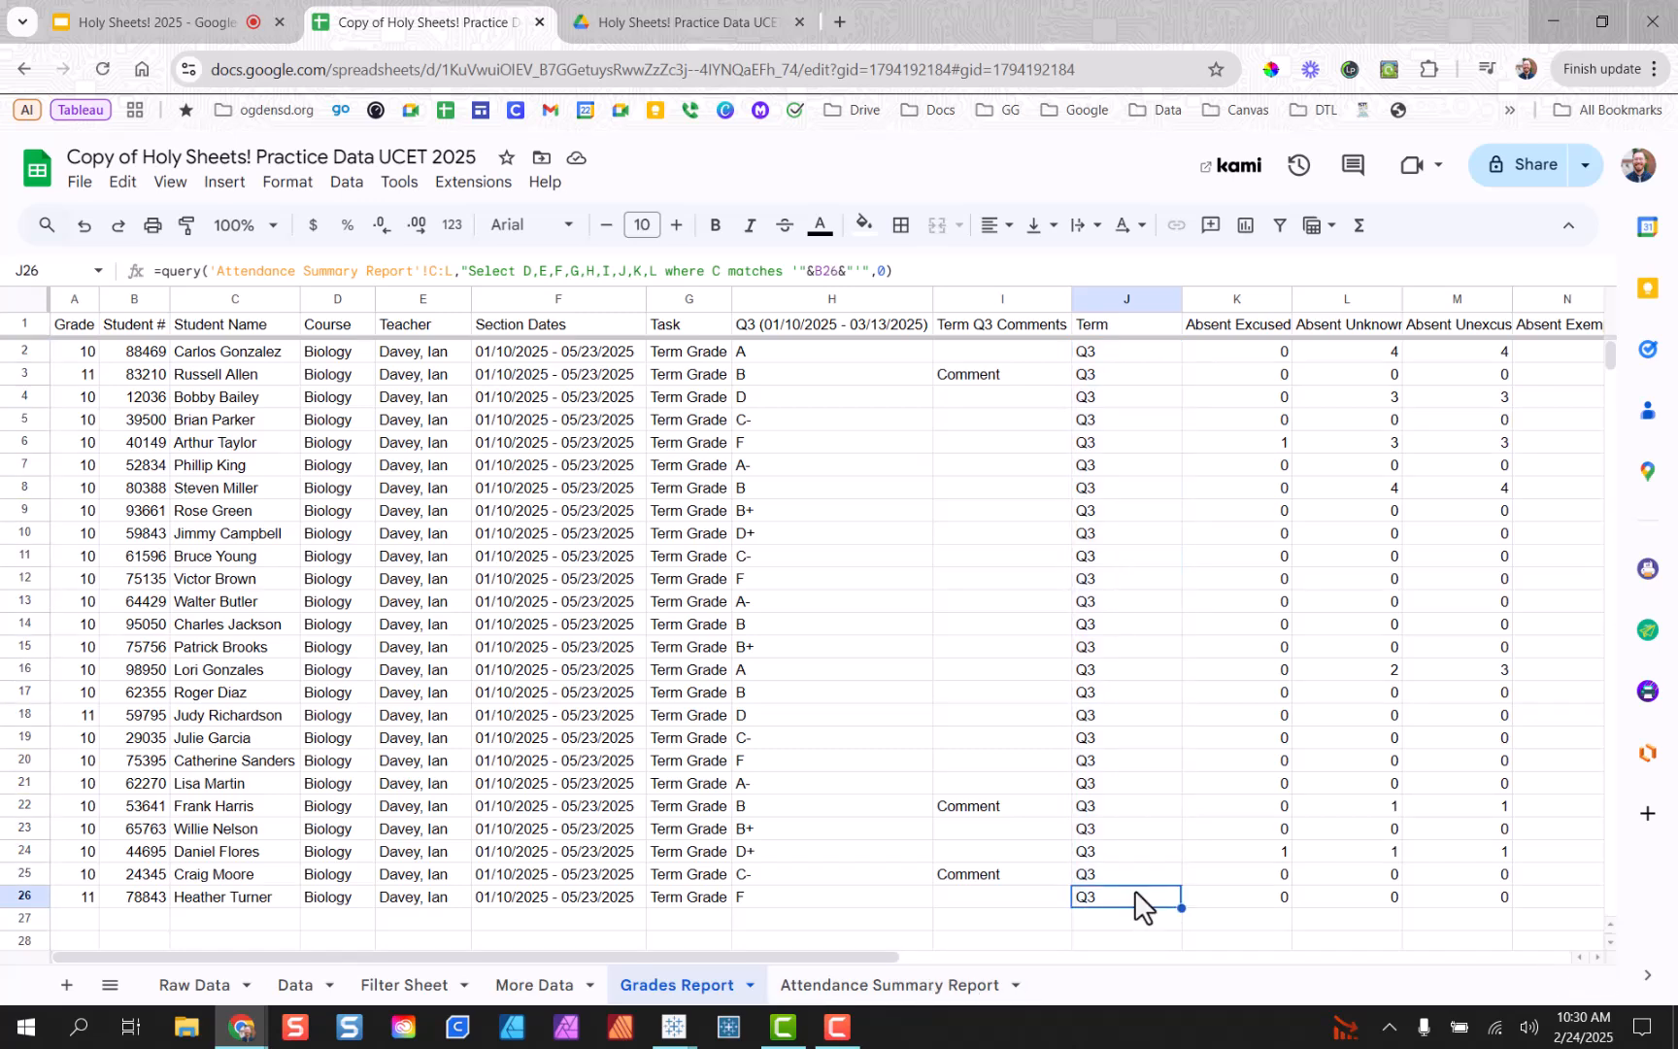